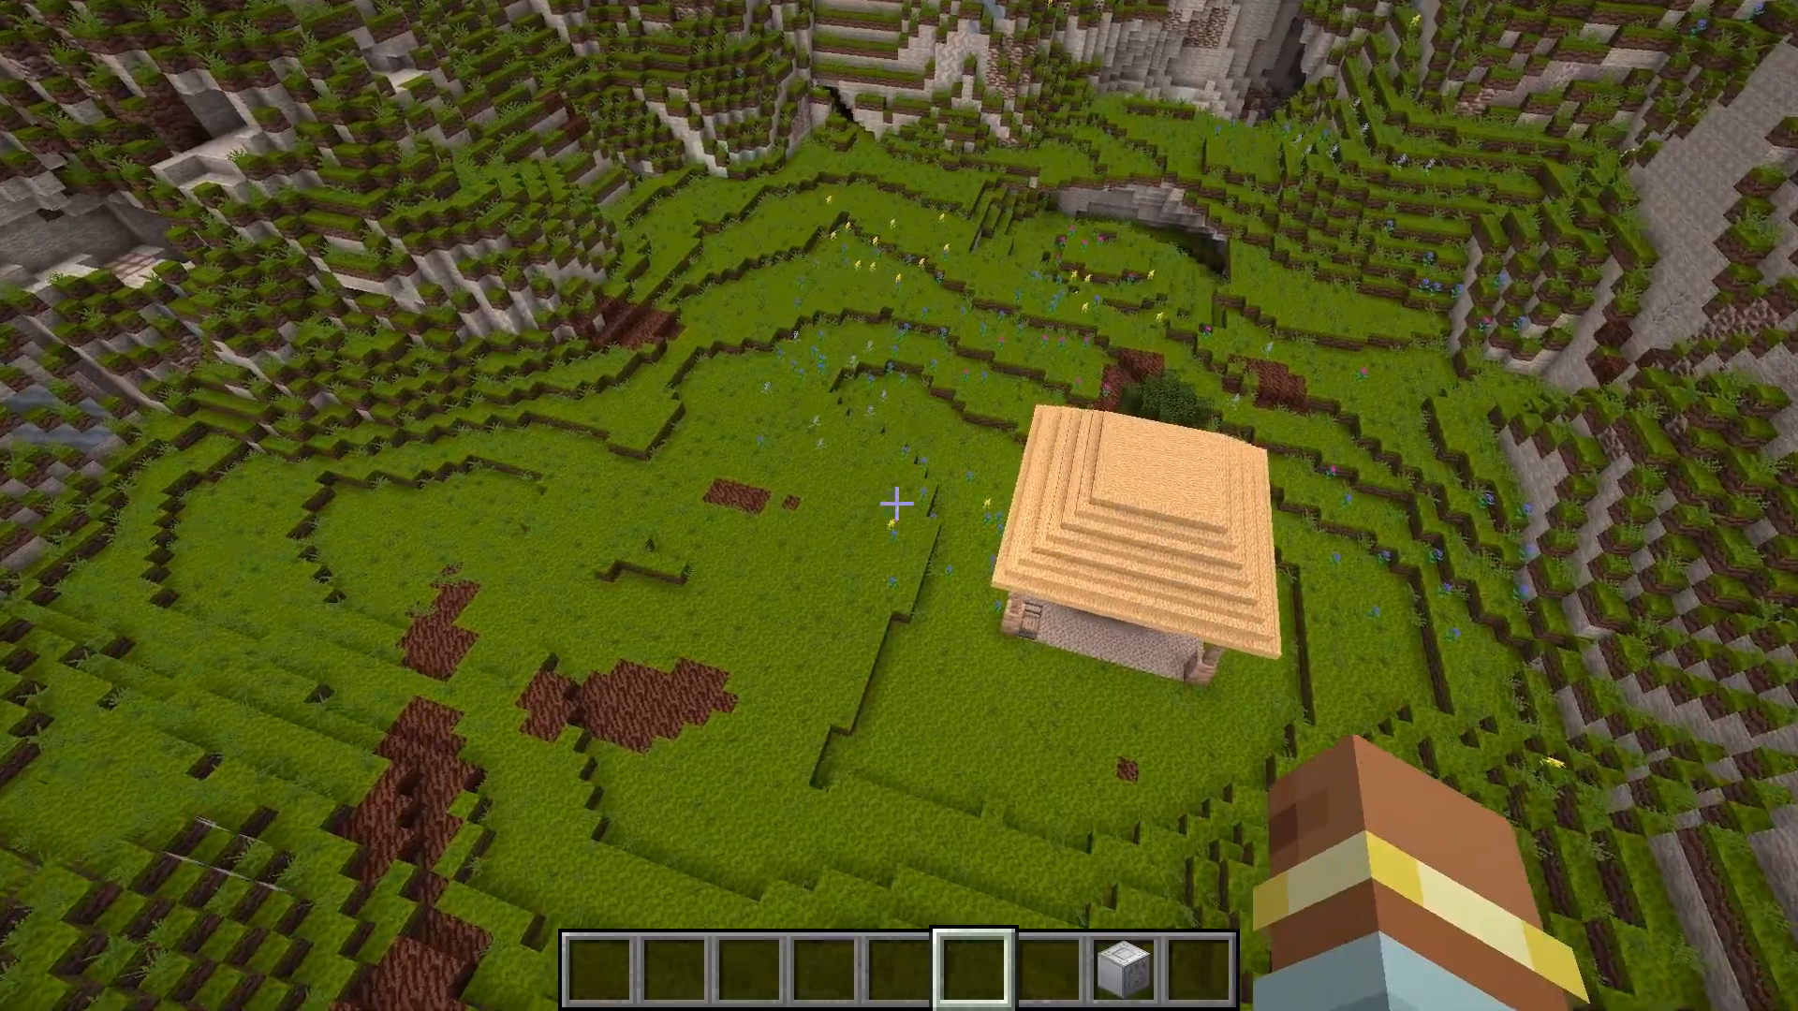
Approach the roofed workshop and inspect the Crusher's interface slots.
key(w)
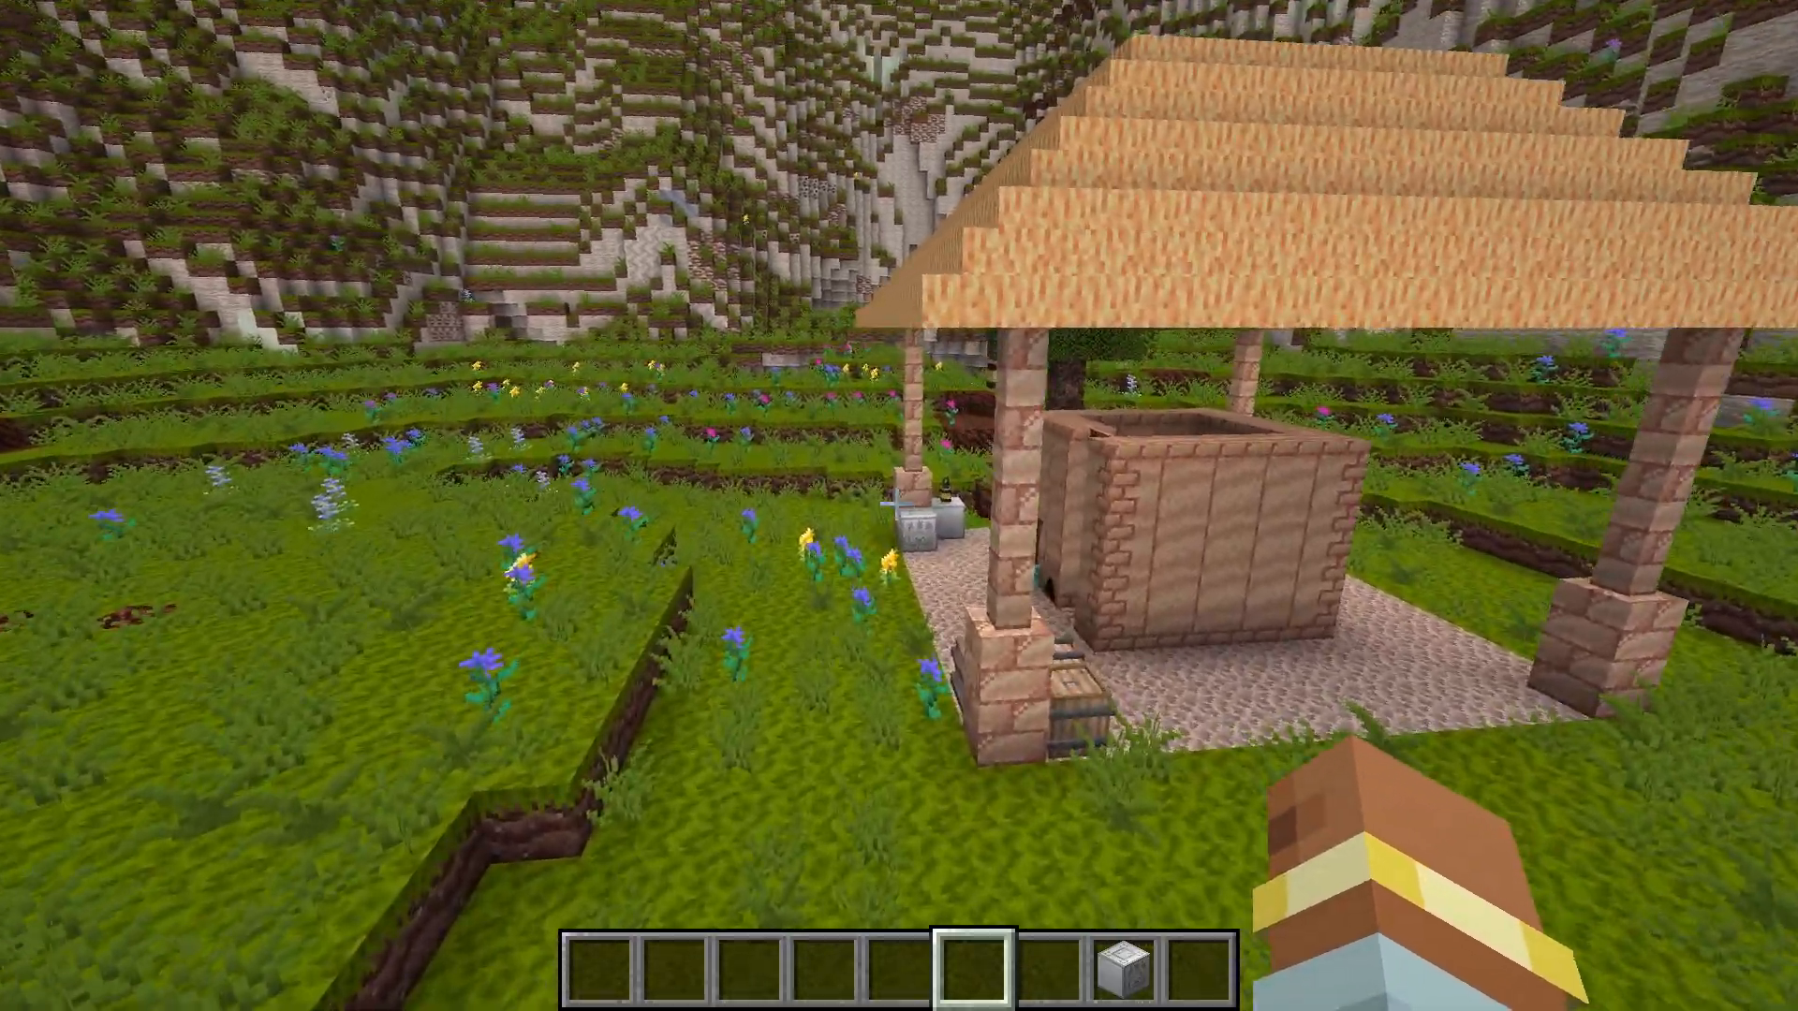
key(w)
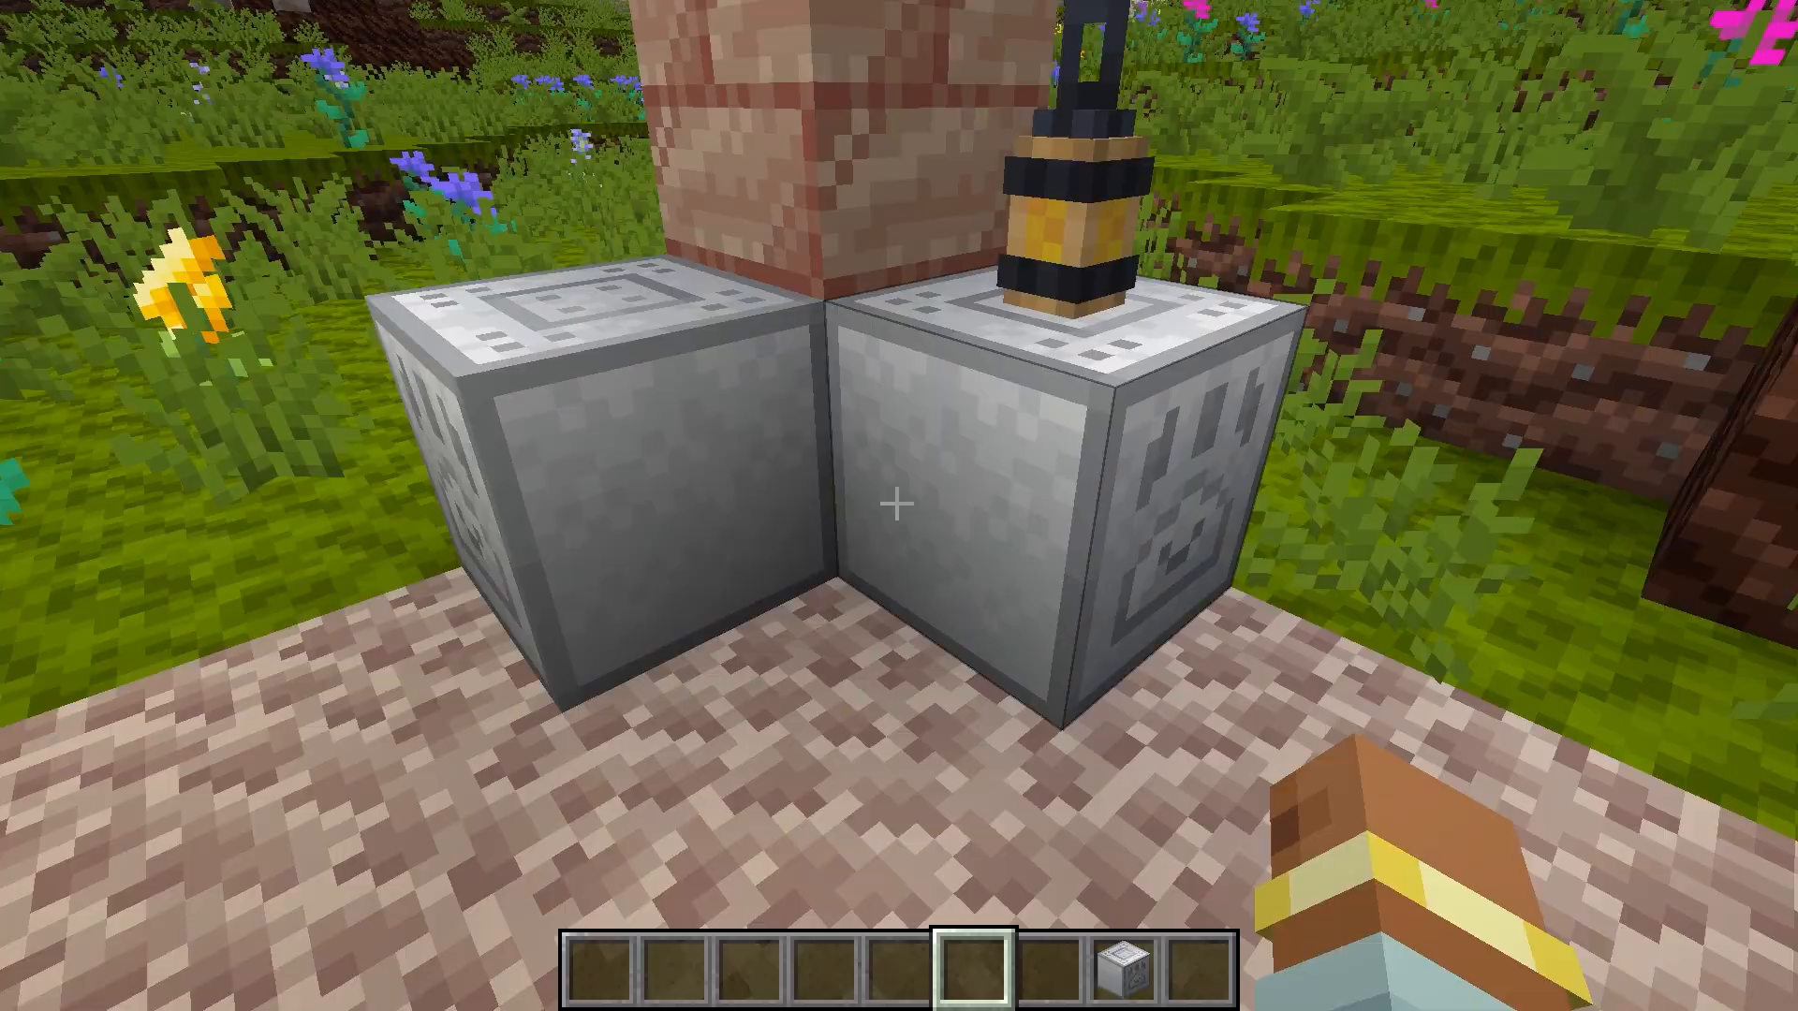
right_click(896, 504)
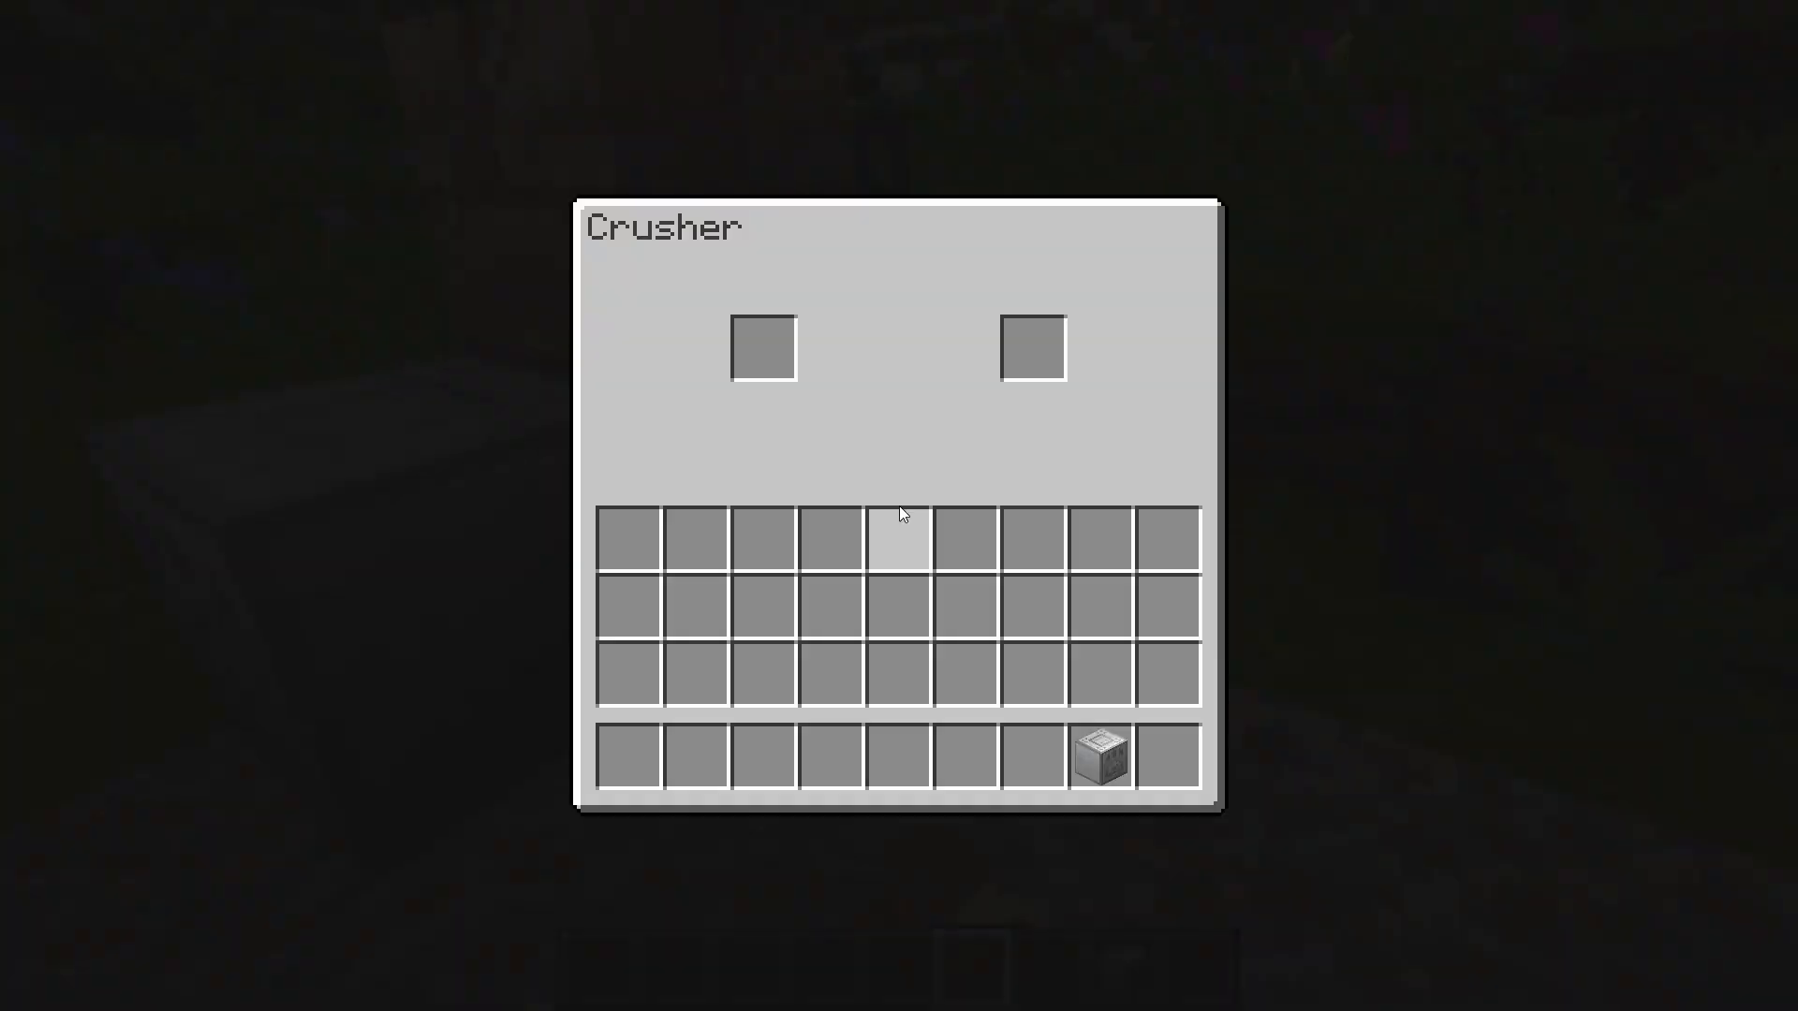
key(Escape)
Examine the interior and front of the brick structure under the workshop roof.
key(w)
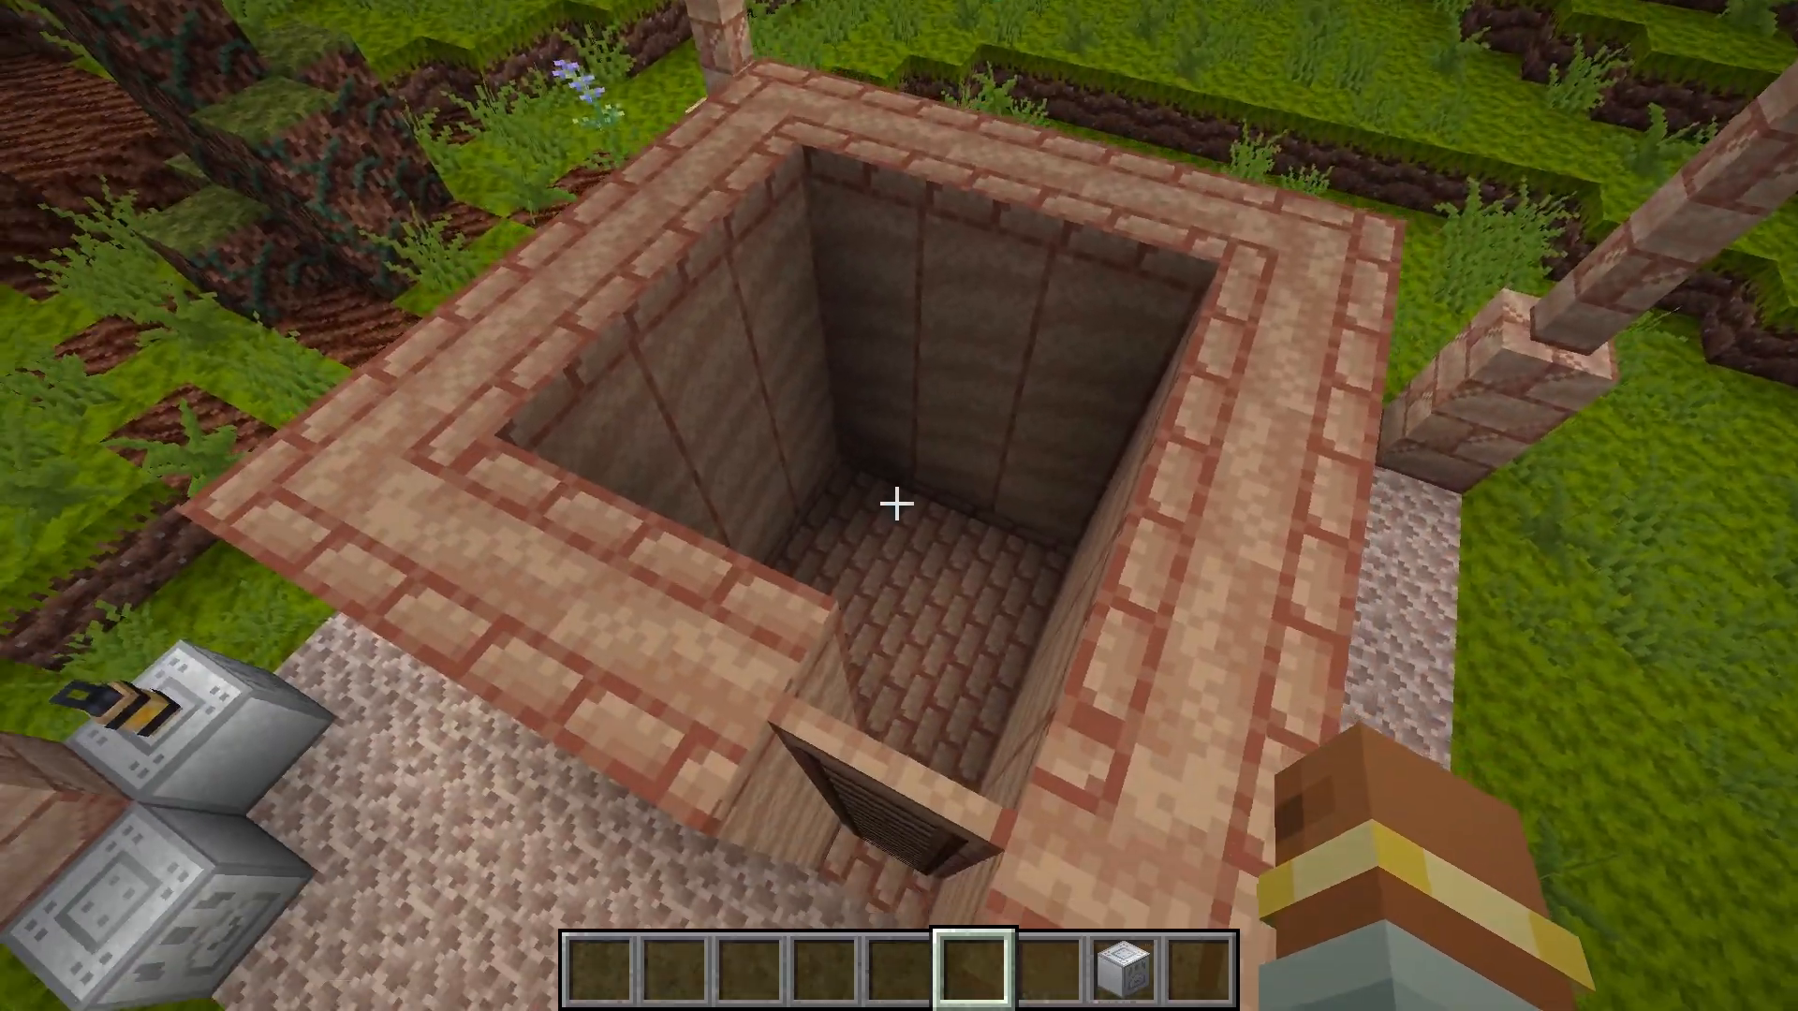
key(w)
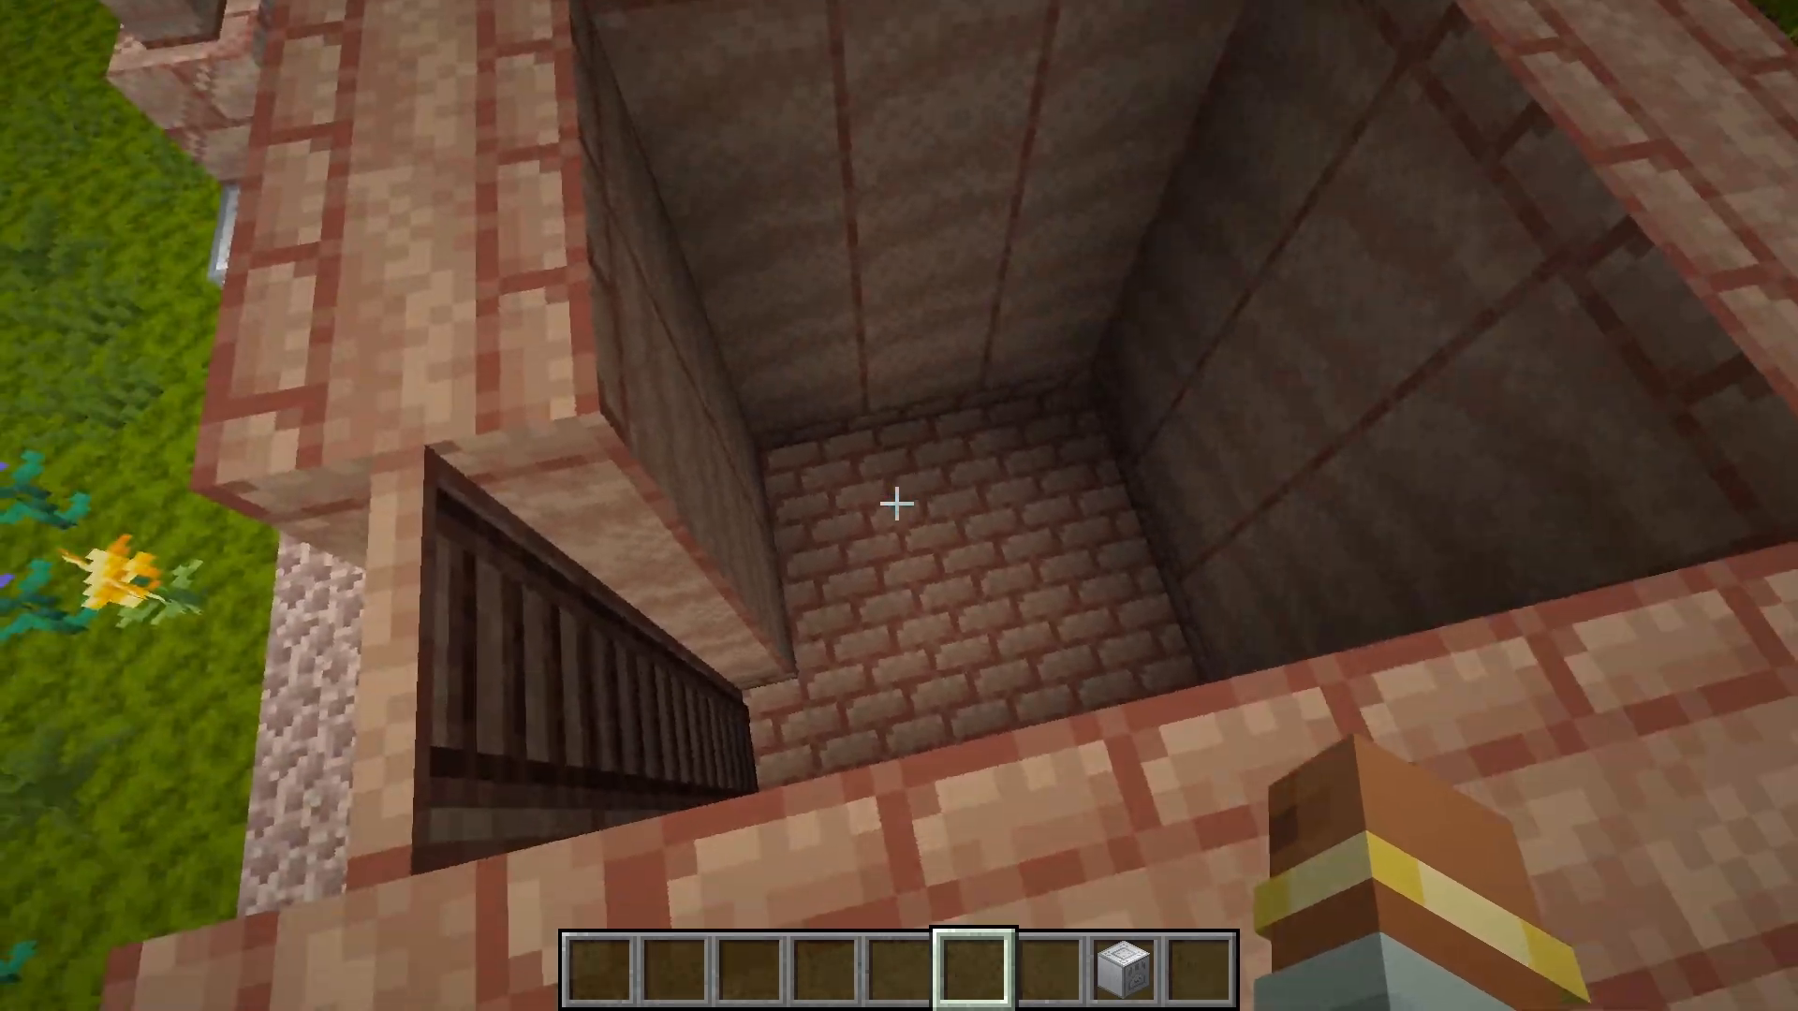
key(a)
key(s)
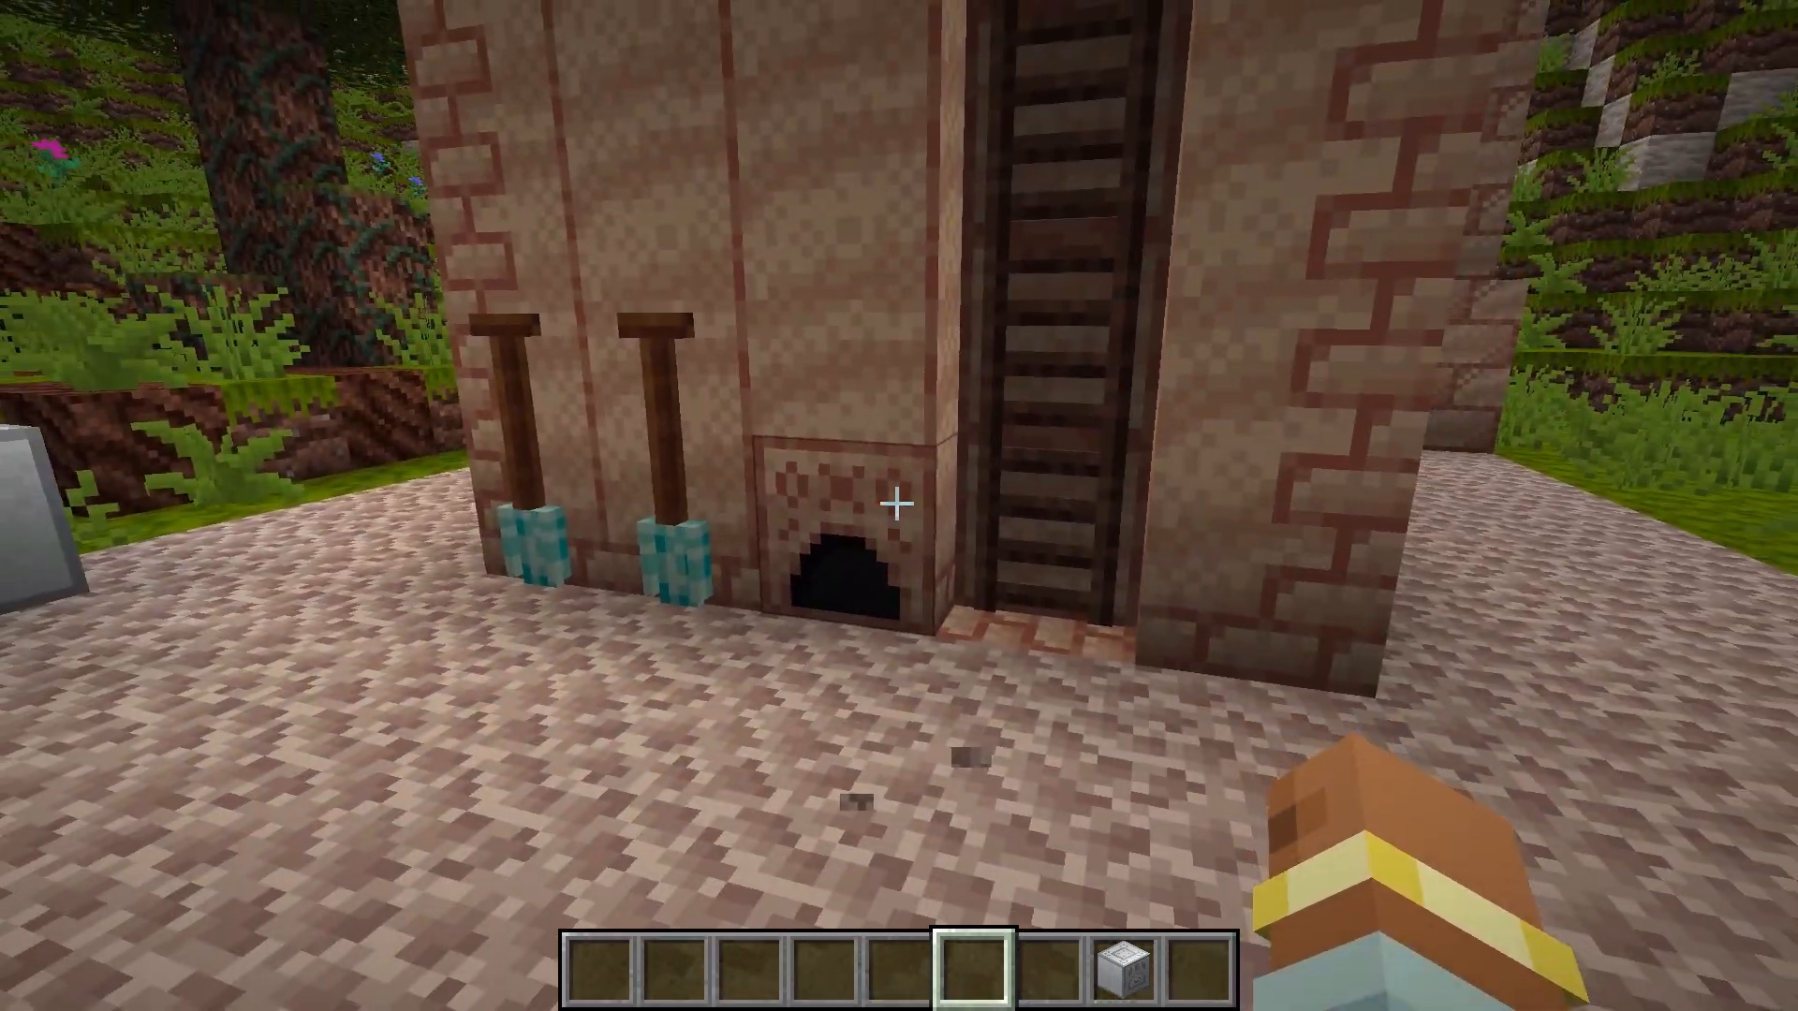
key(w)
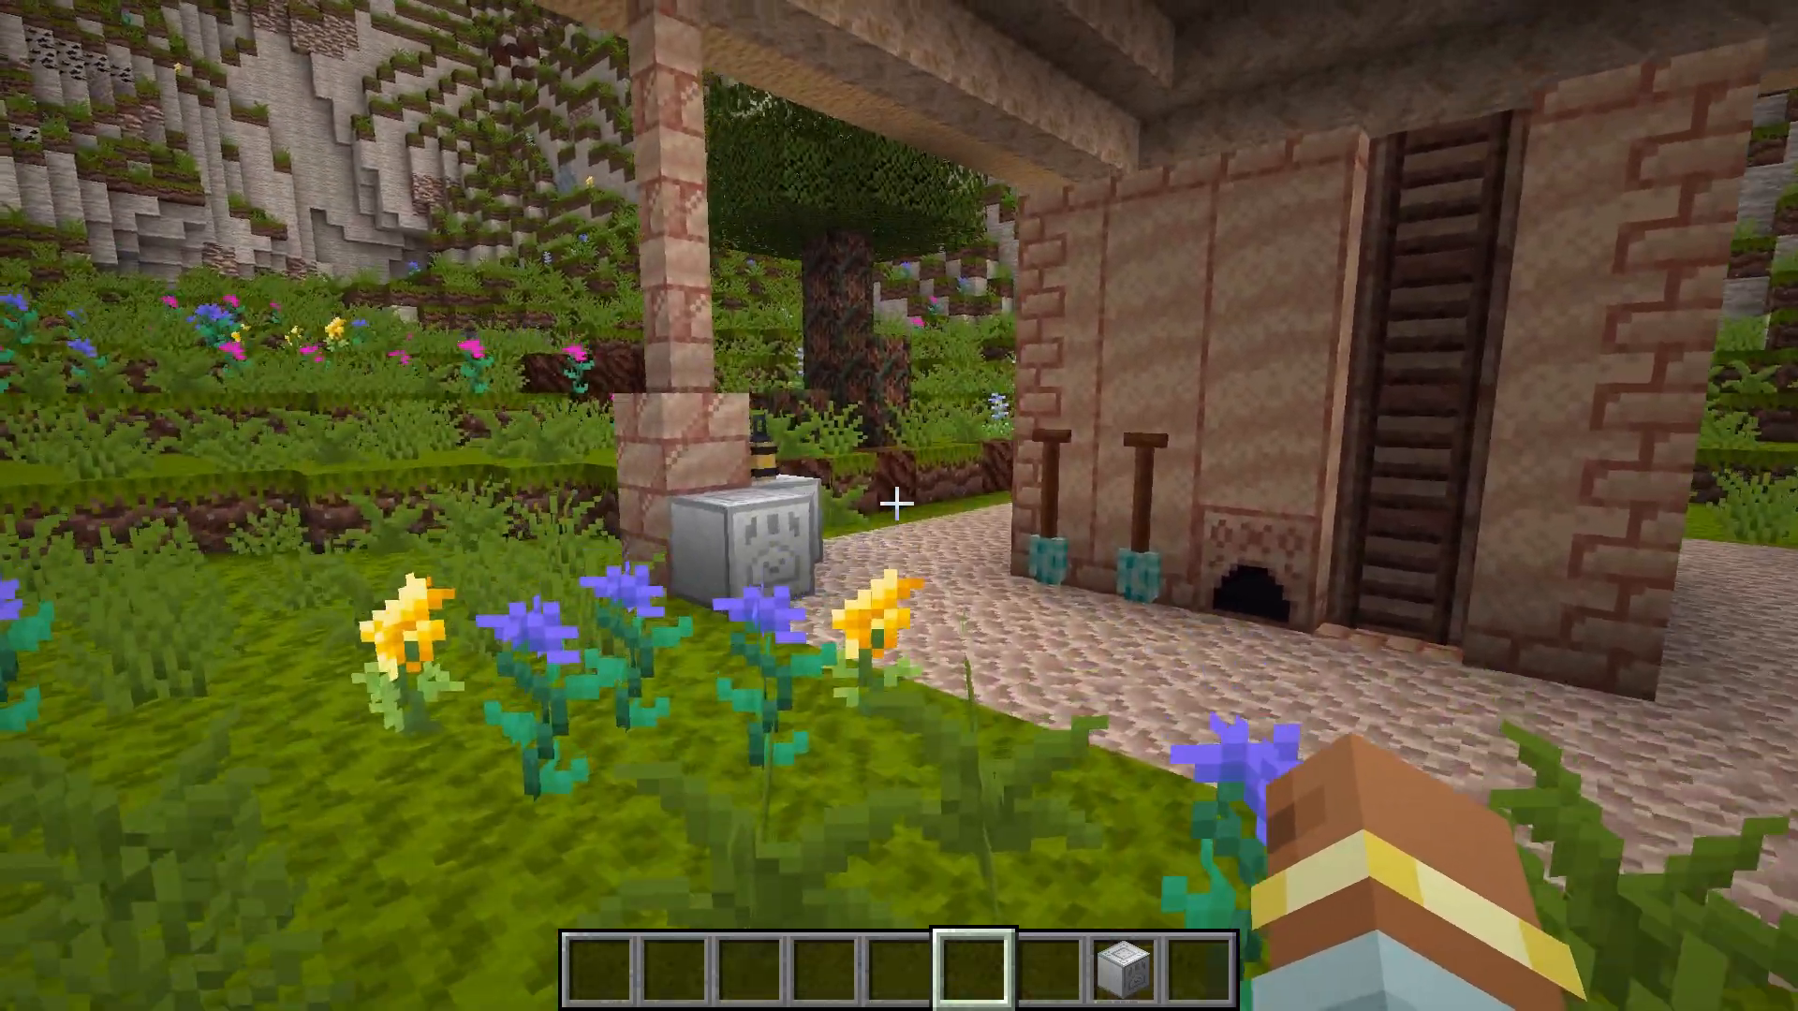
Examine the two machine blocks at the pillar and their surroundings from several sides.
key(w)
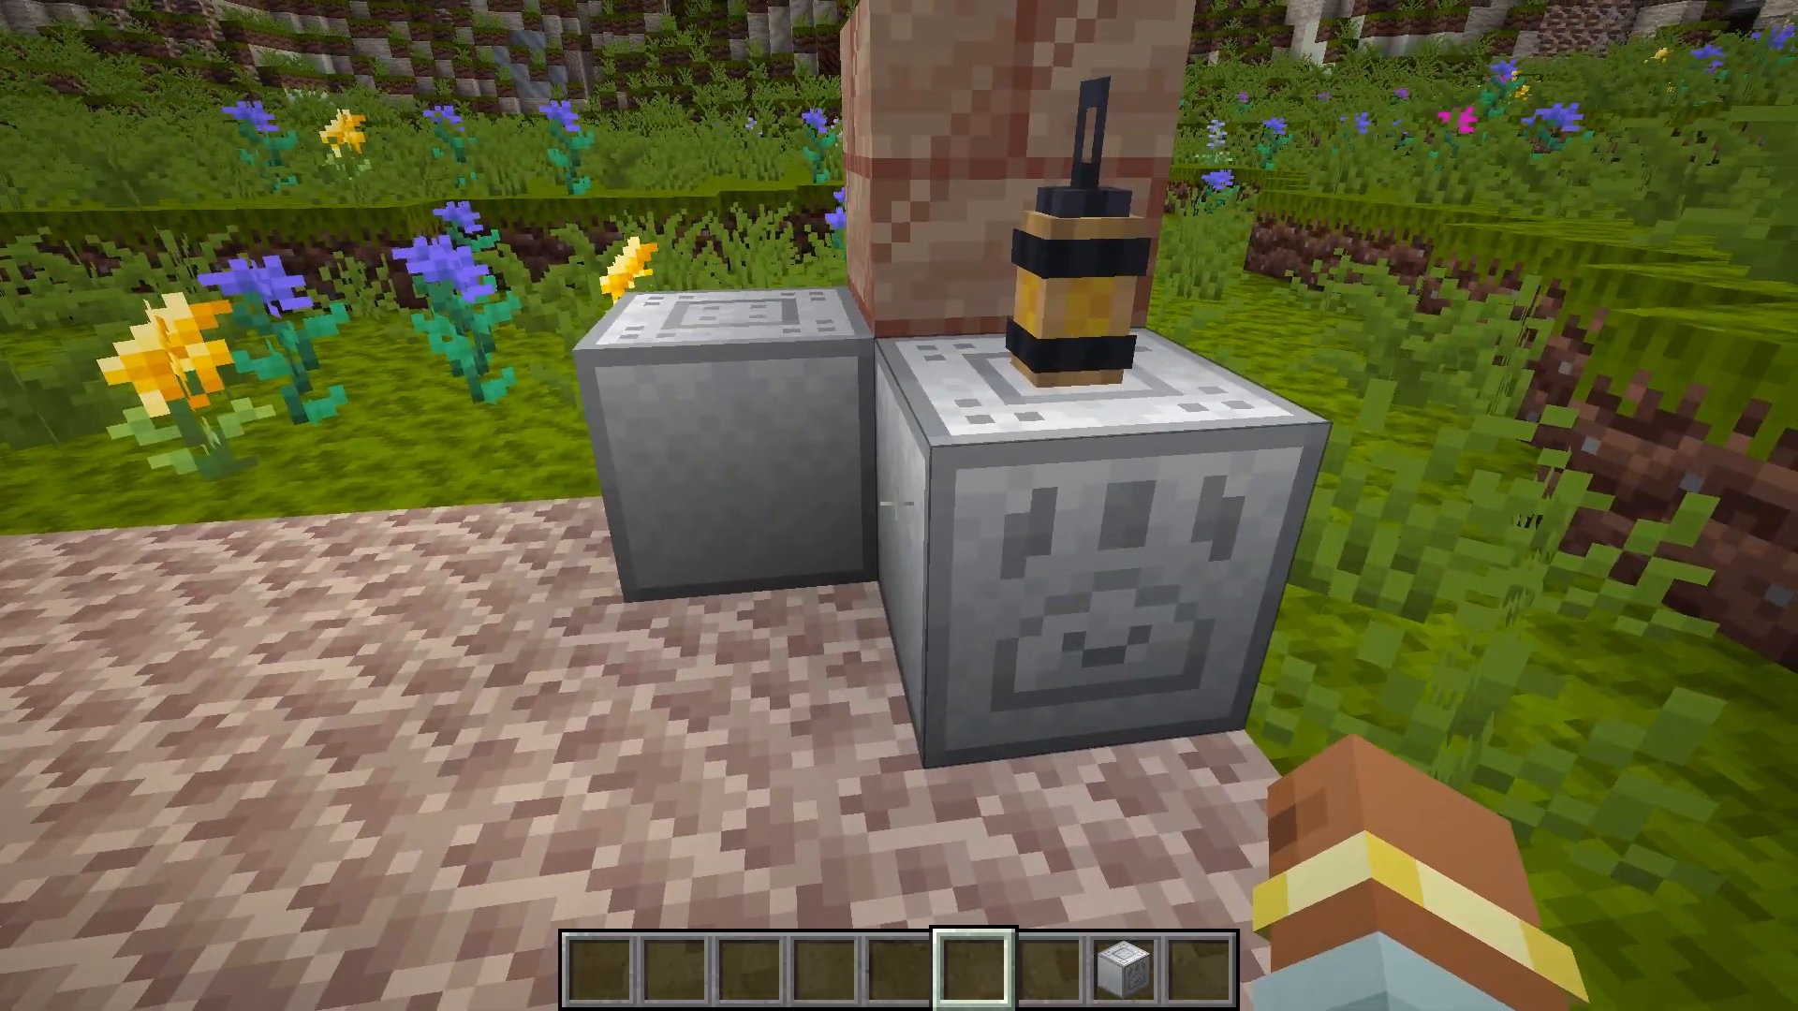
key(a)
key(s)
key(s)
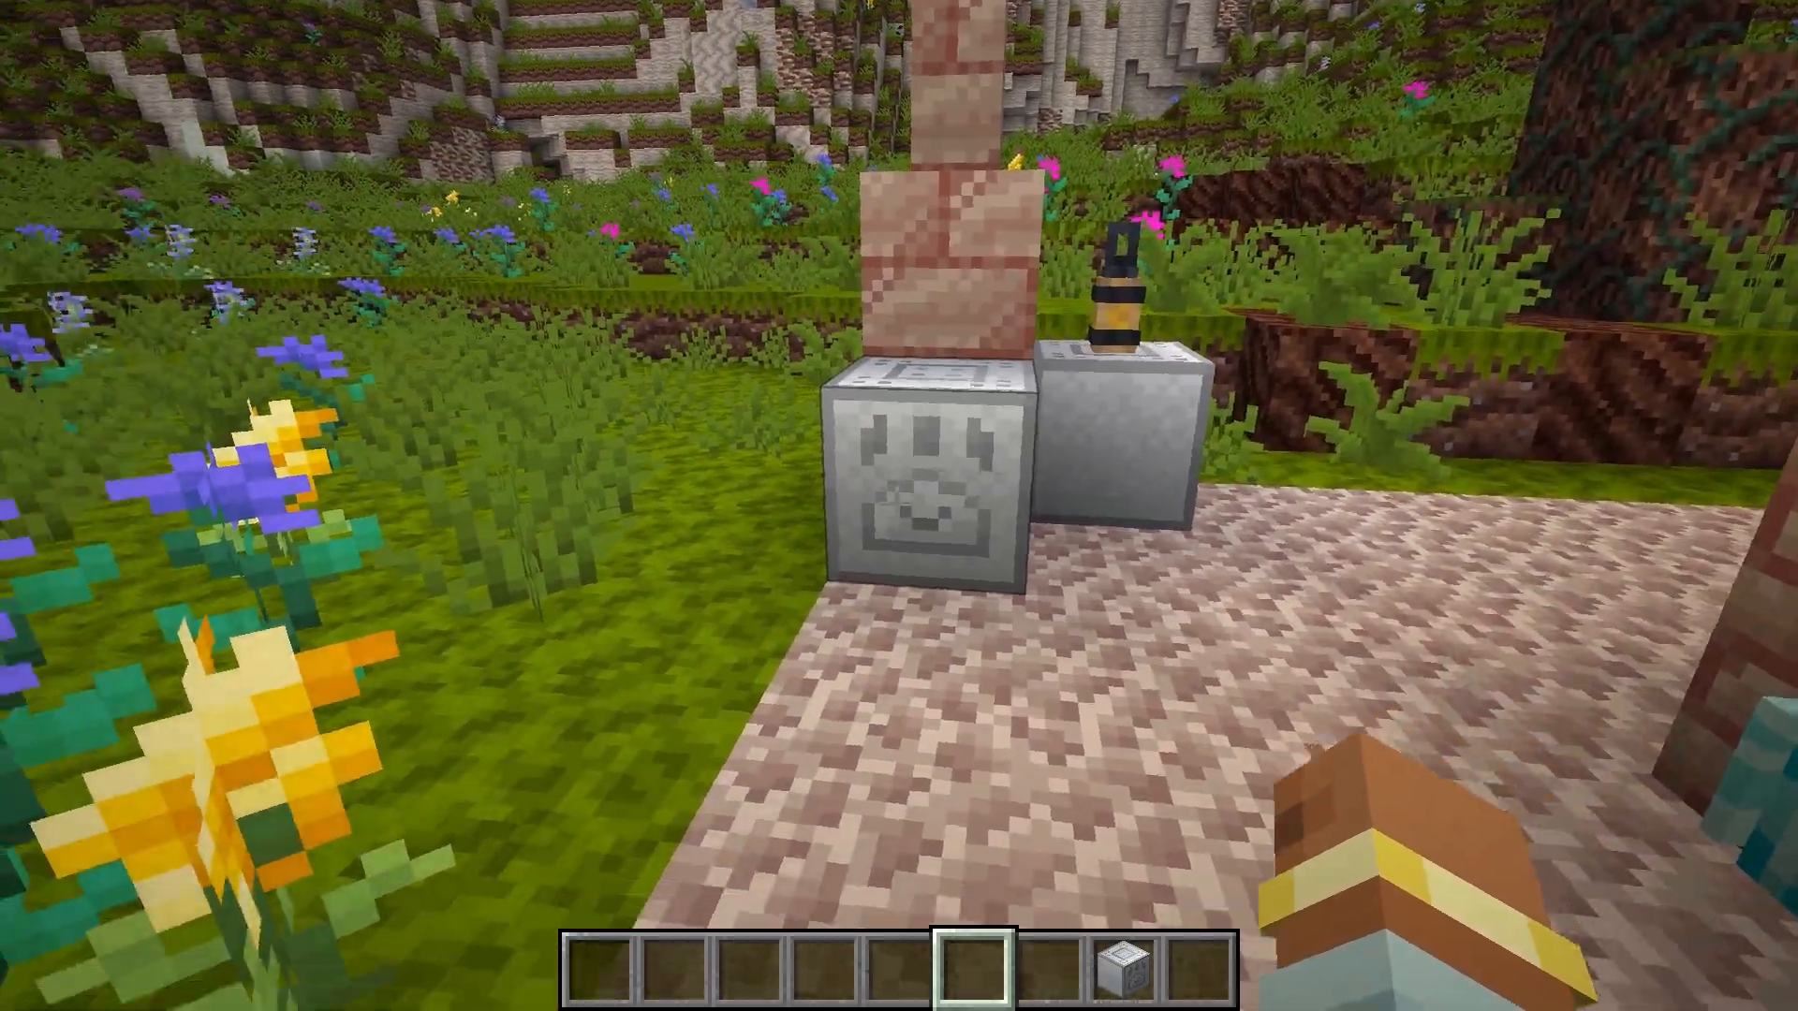
key(d)
key(s)
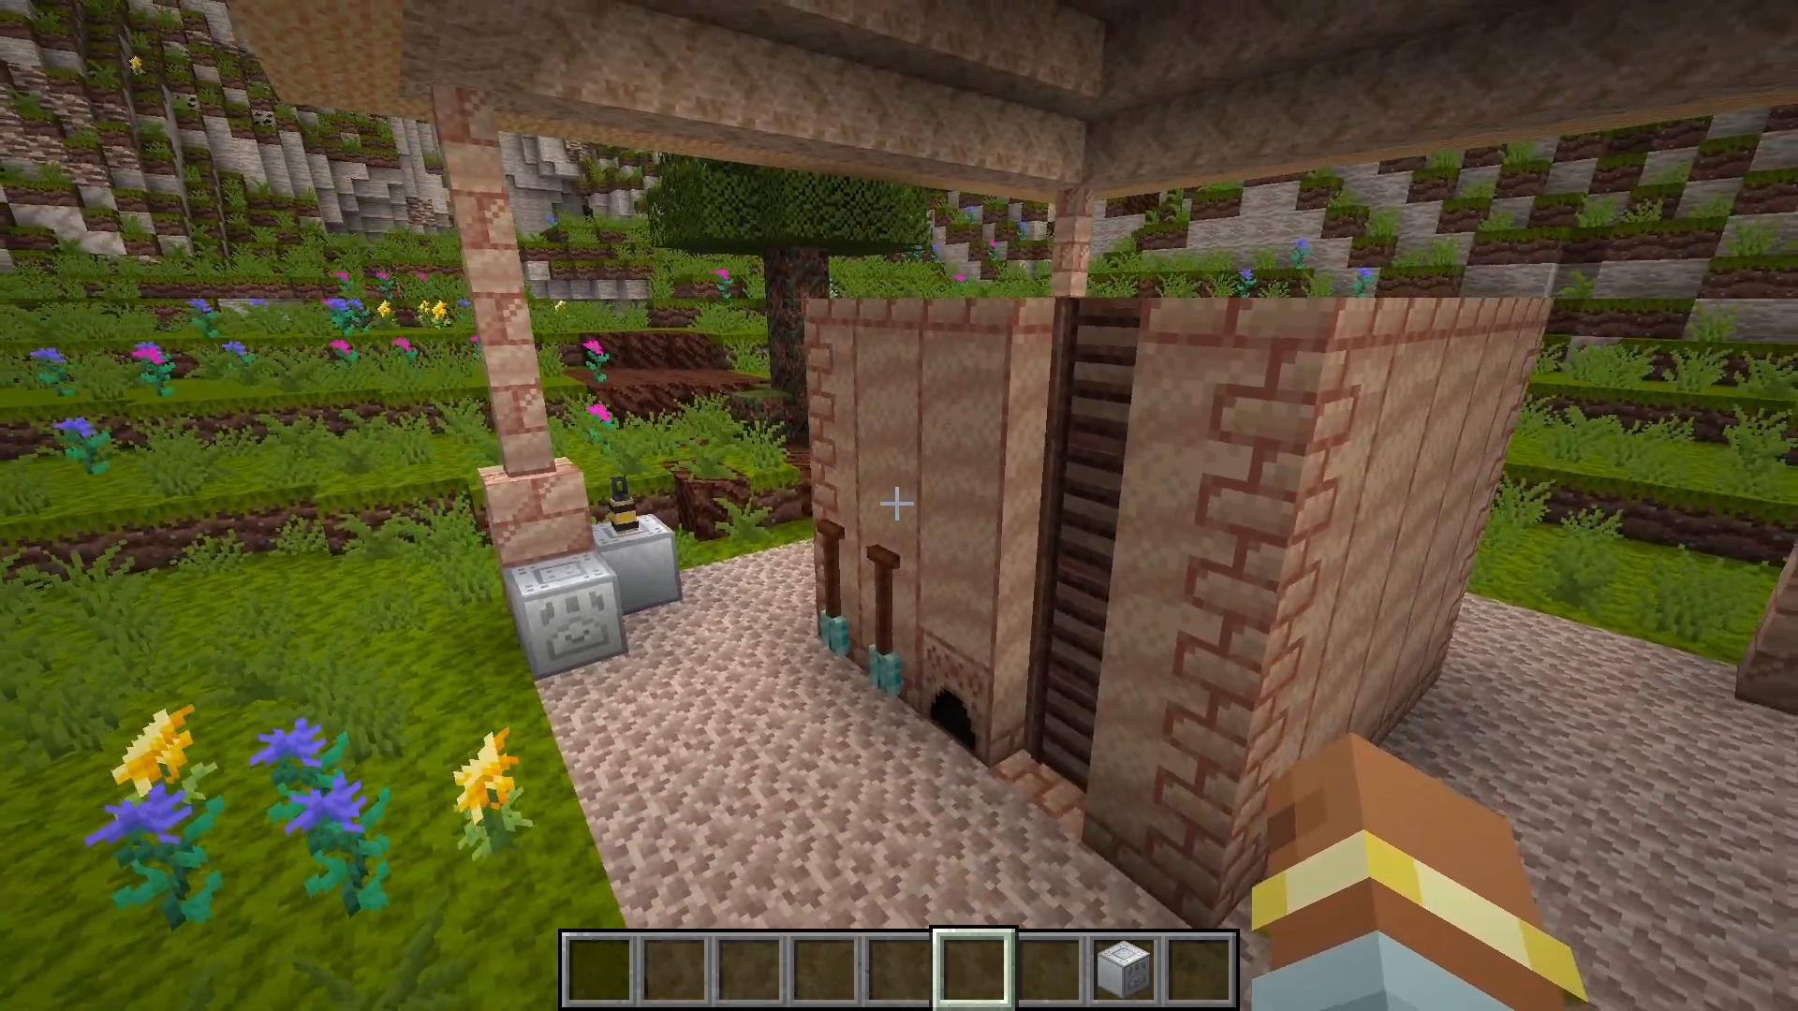
key(w)
key(s)
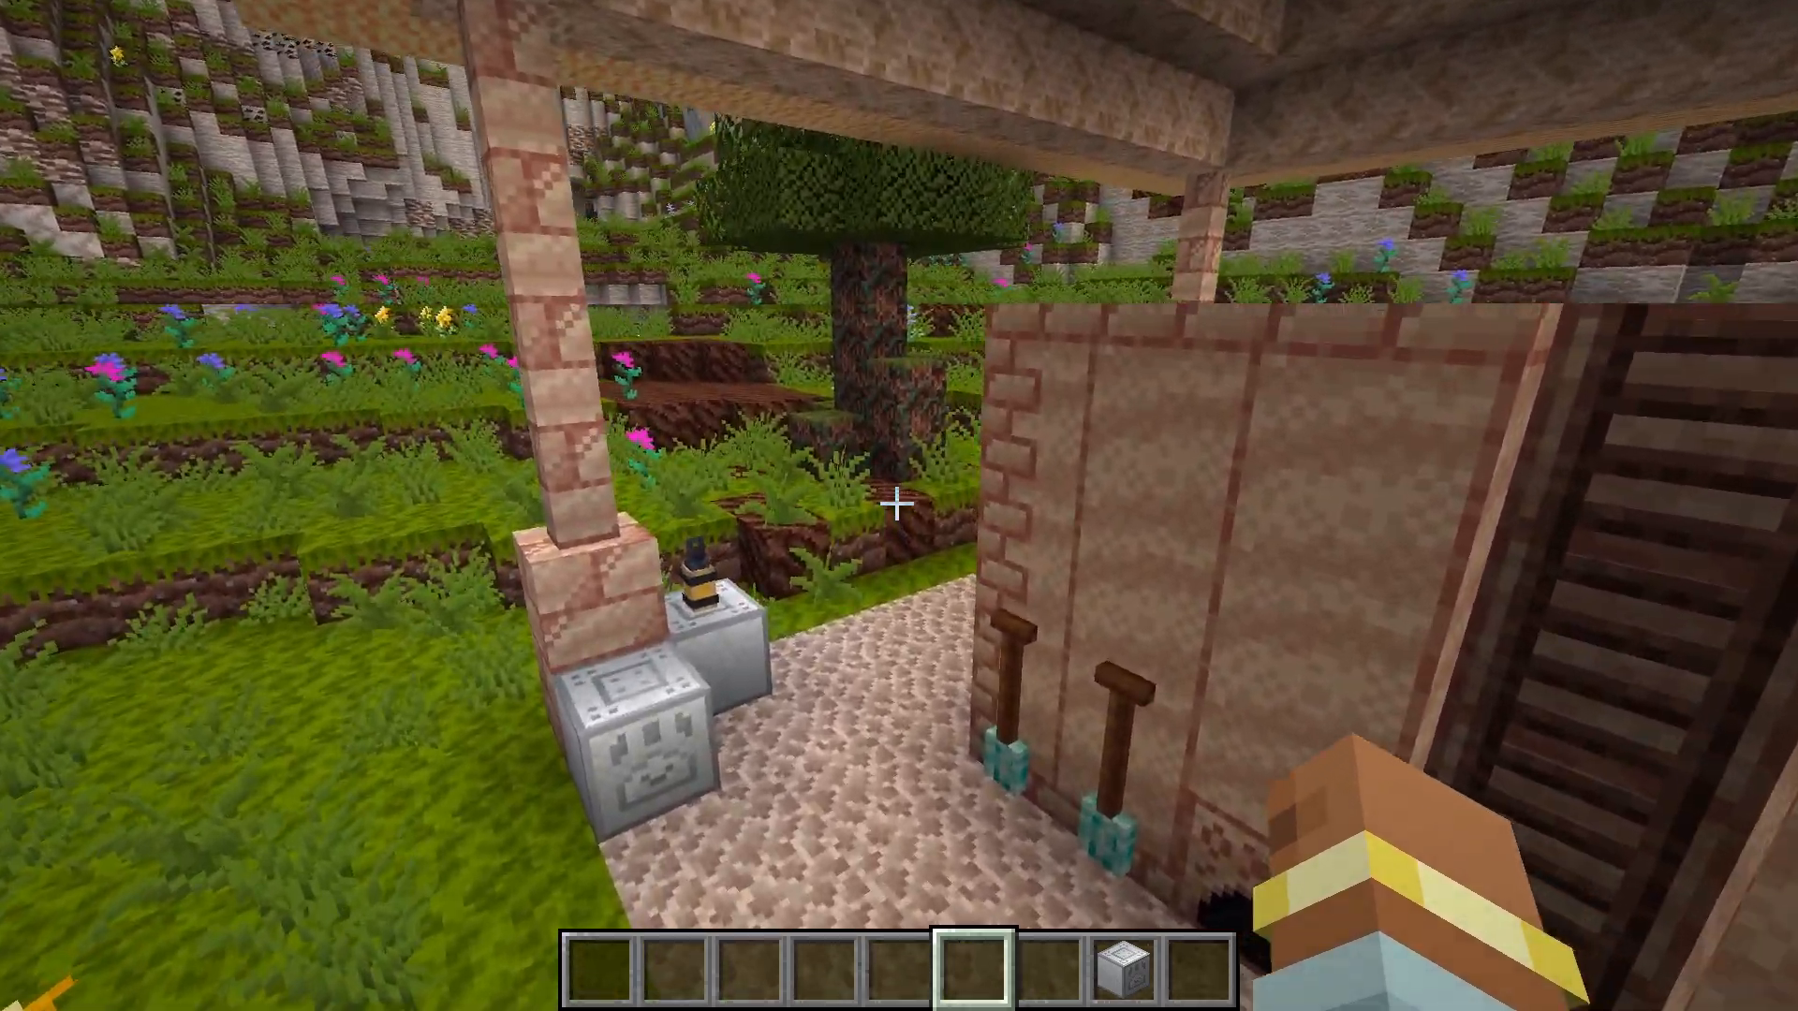
key(a)
key(s)
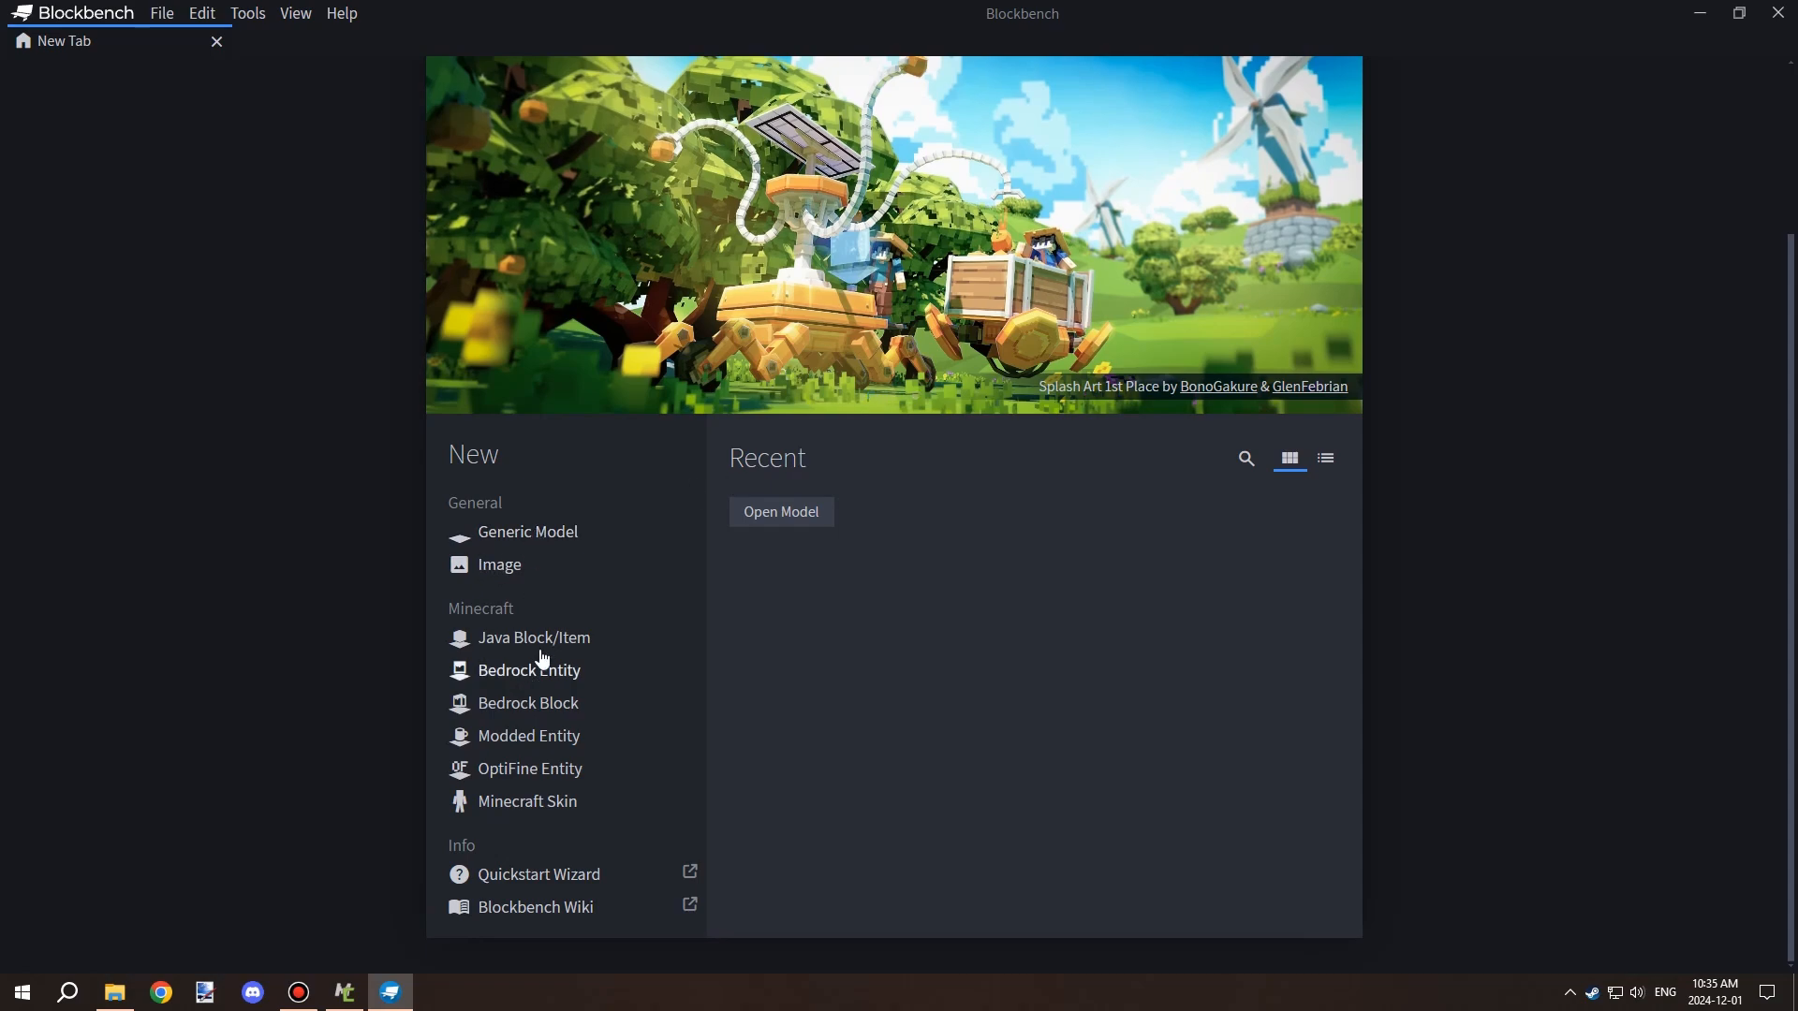
Switch to Blockbench, create a Java Block/Item project named compacter, and add a first cube.
click(1033, 899)
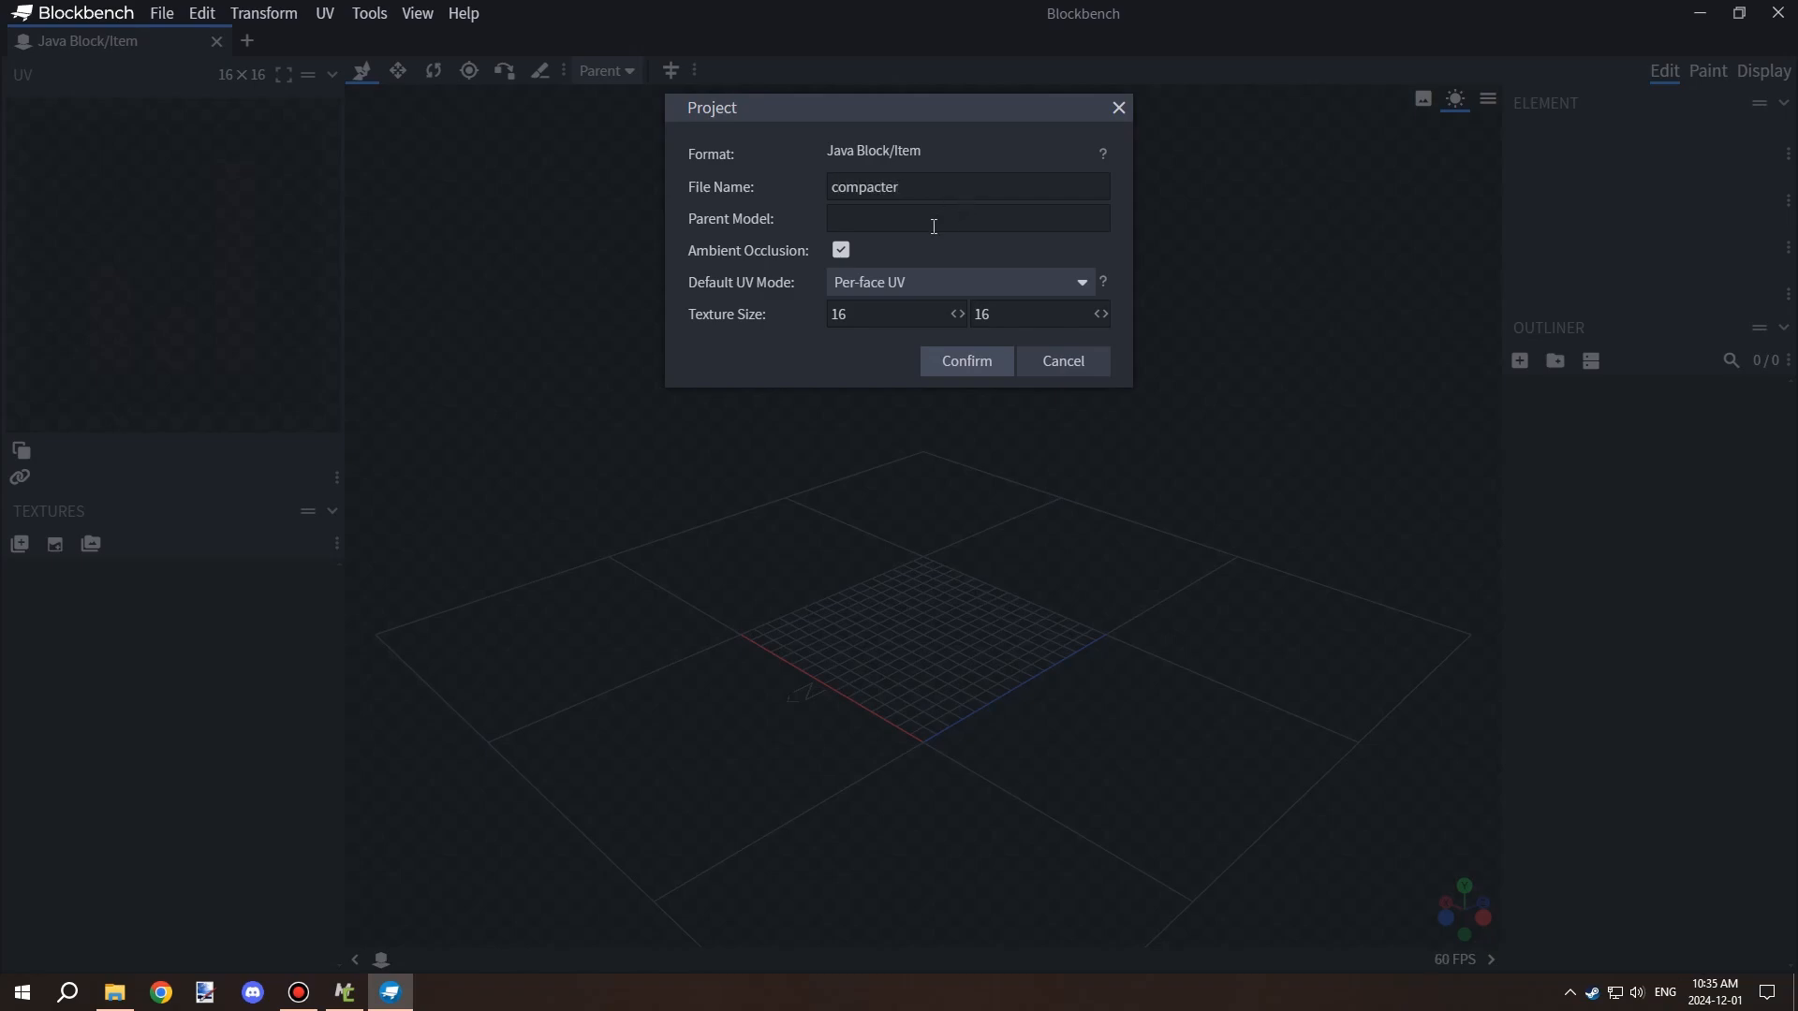
click(967, 360)
key(ctrl+n)
Resize the cube to 16 × 8 × 16 so it forms the base of the block.
drag(1060, 646, 774, 608)
key(s)
drag(771, 618, 767, 520)
drag(871, 562, 746, 513)
drag(965, 561, 872, 567)
drag(934, 530, 1226, 548)
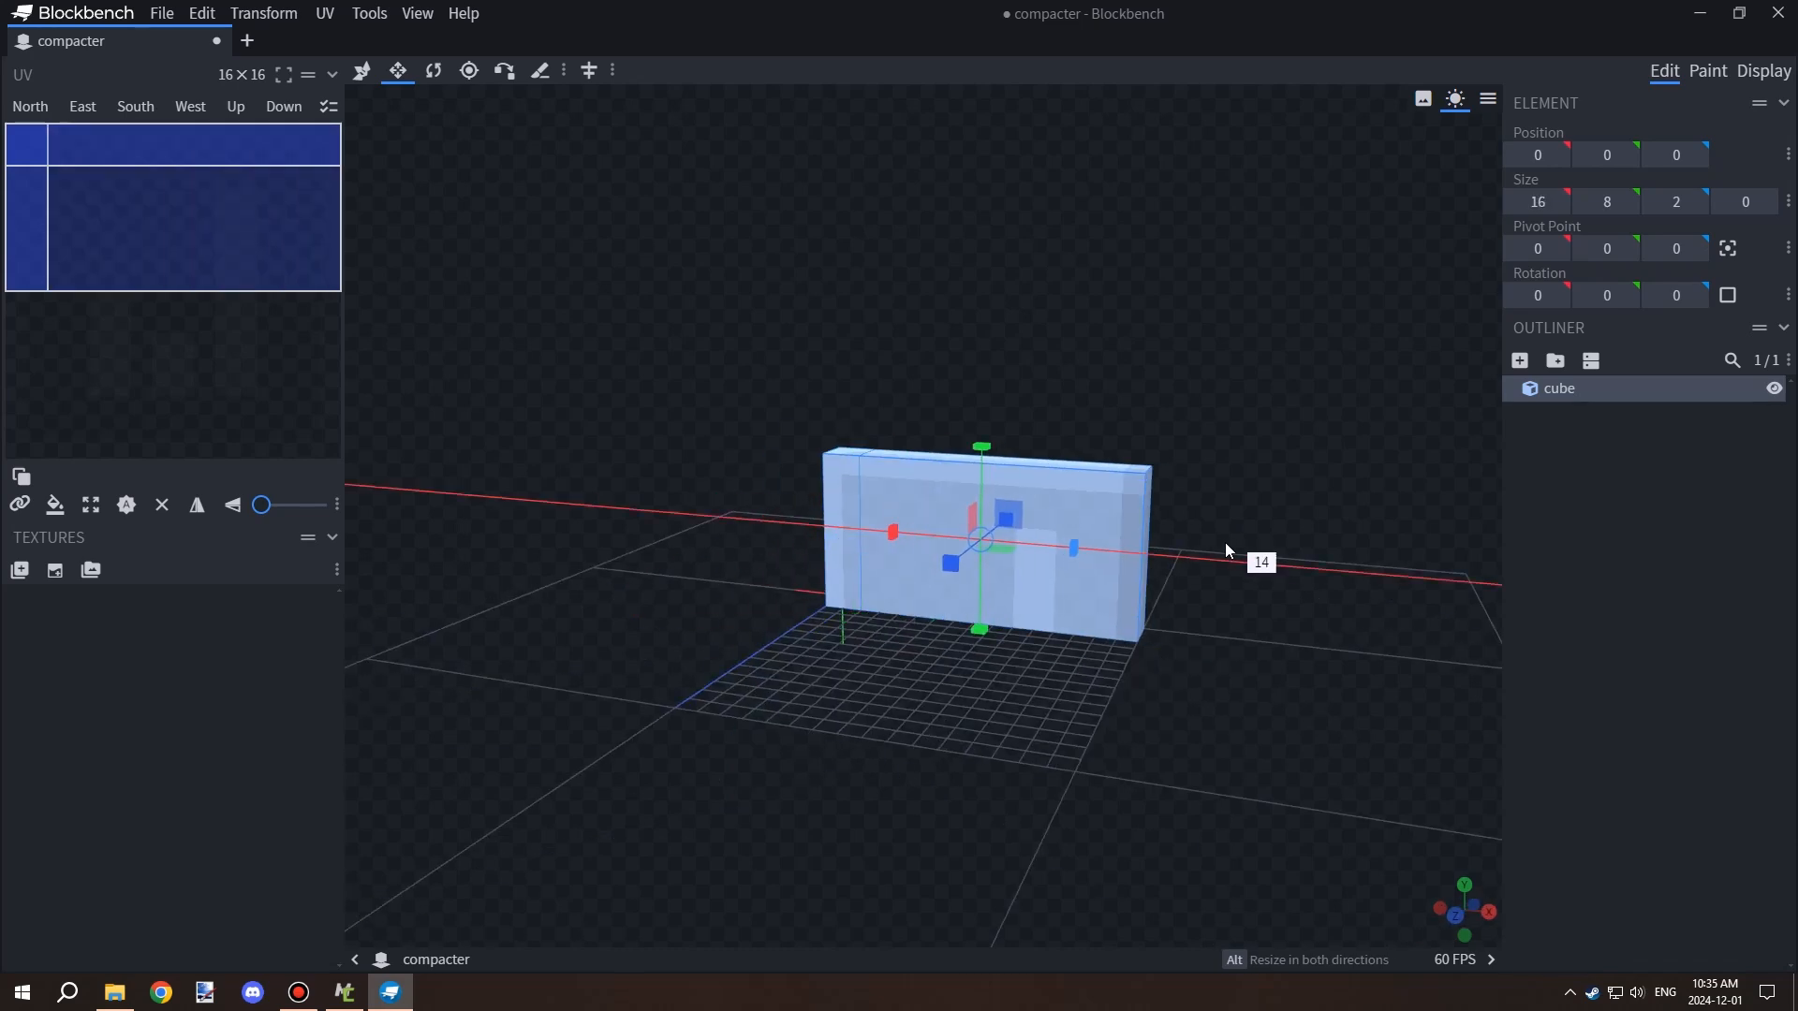
drag(952, 564, 816, 662)
drag(1217, 614, 964, 543)
Duplicate the base cube, place the copy on top of it, and shrink the copy to 8 × 8 × 8.
key(v)
key(ctrl+d)
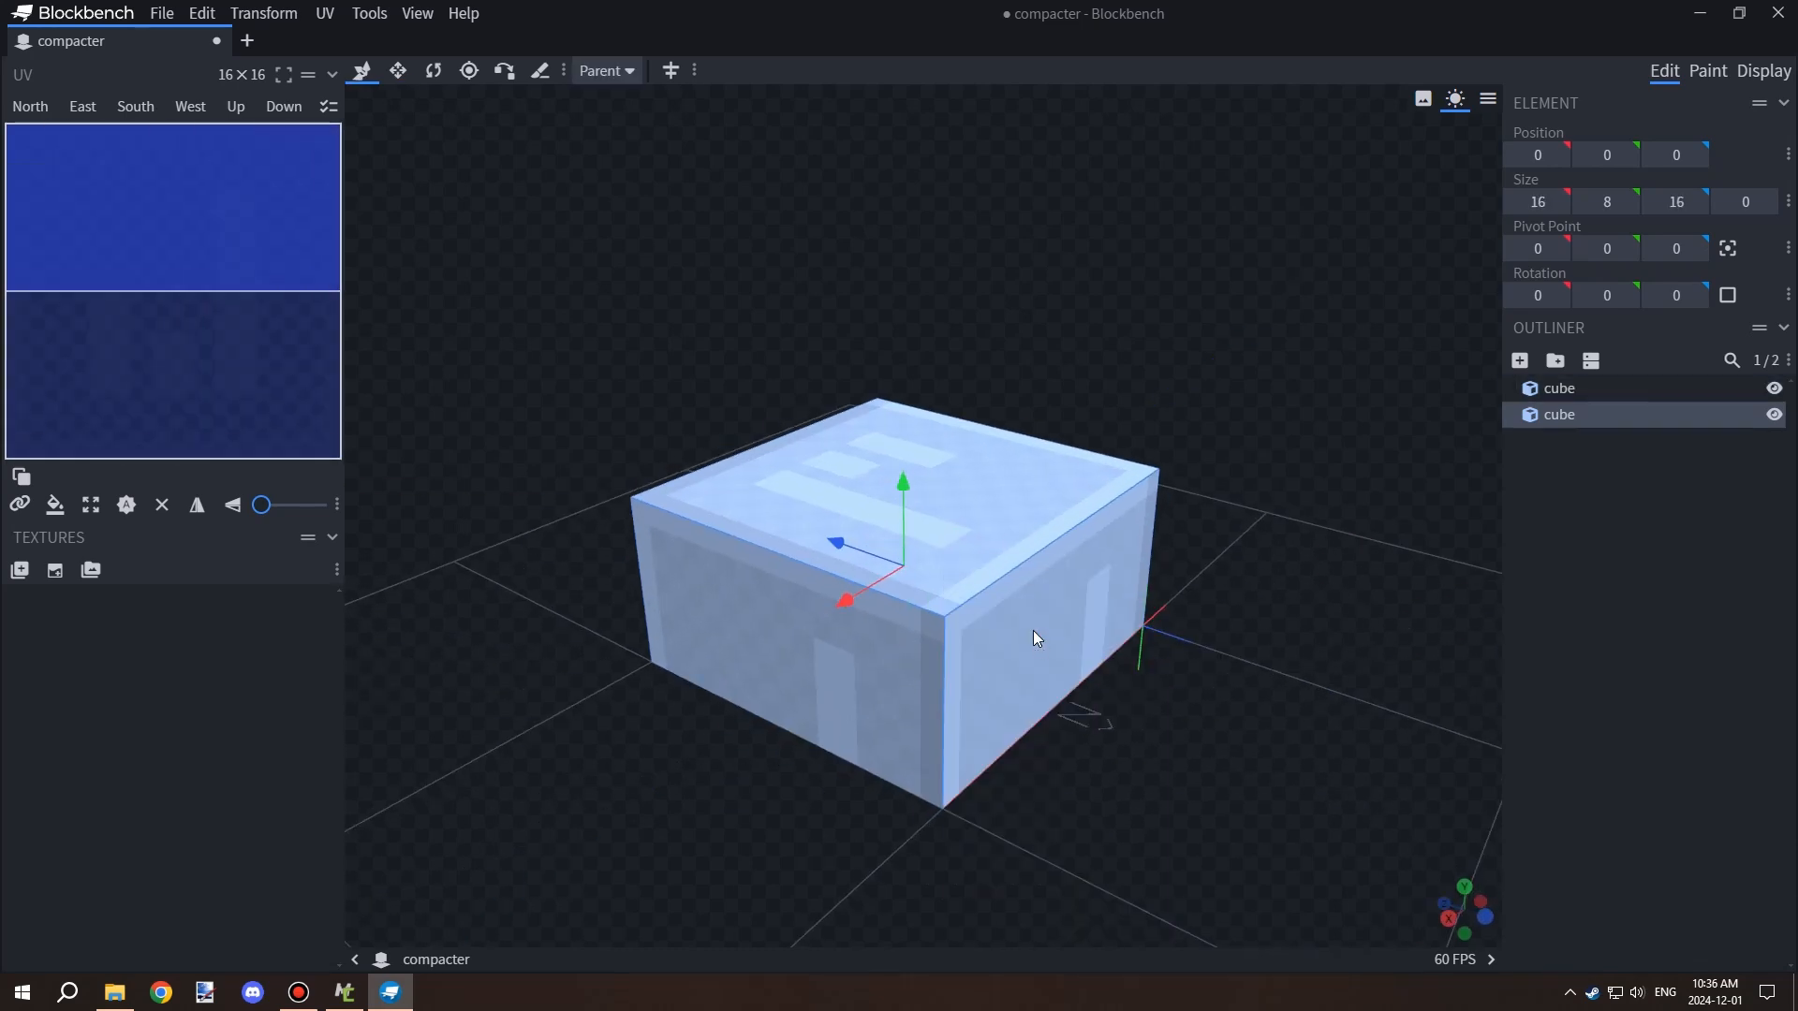
drag(902, 491, 891, 282)
drag(1191, 379, 1301, 401)
key(s)
drag(1015, 399, 785, 397)
drag(913, 412, 783, 425)
drag(1105, 342, 912, 384)
key(v)
key(s)
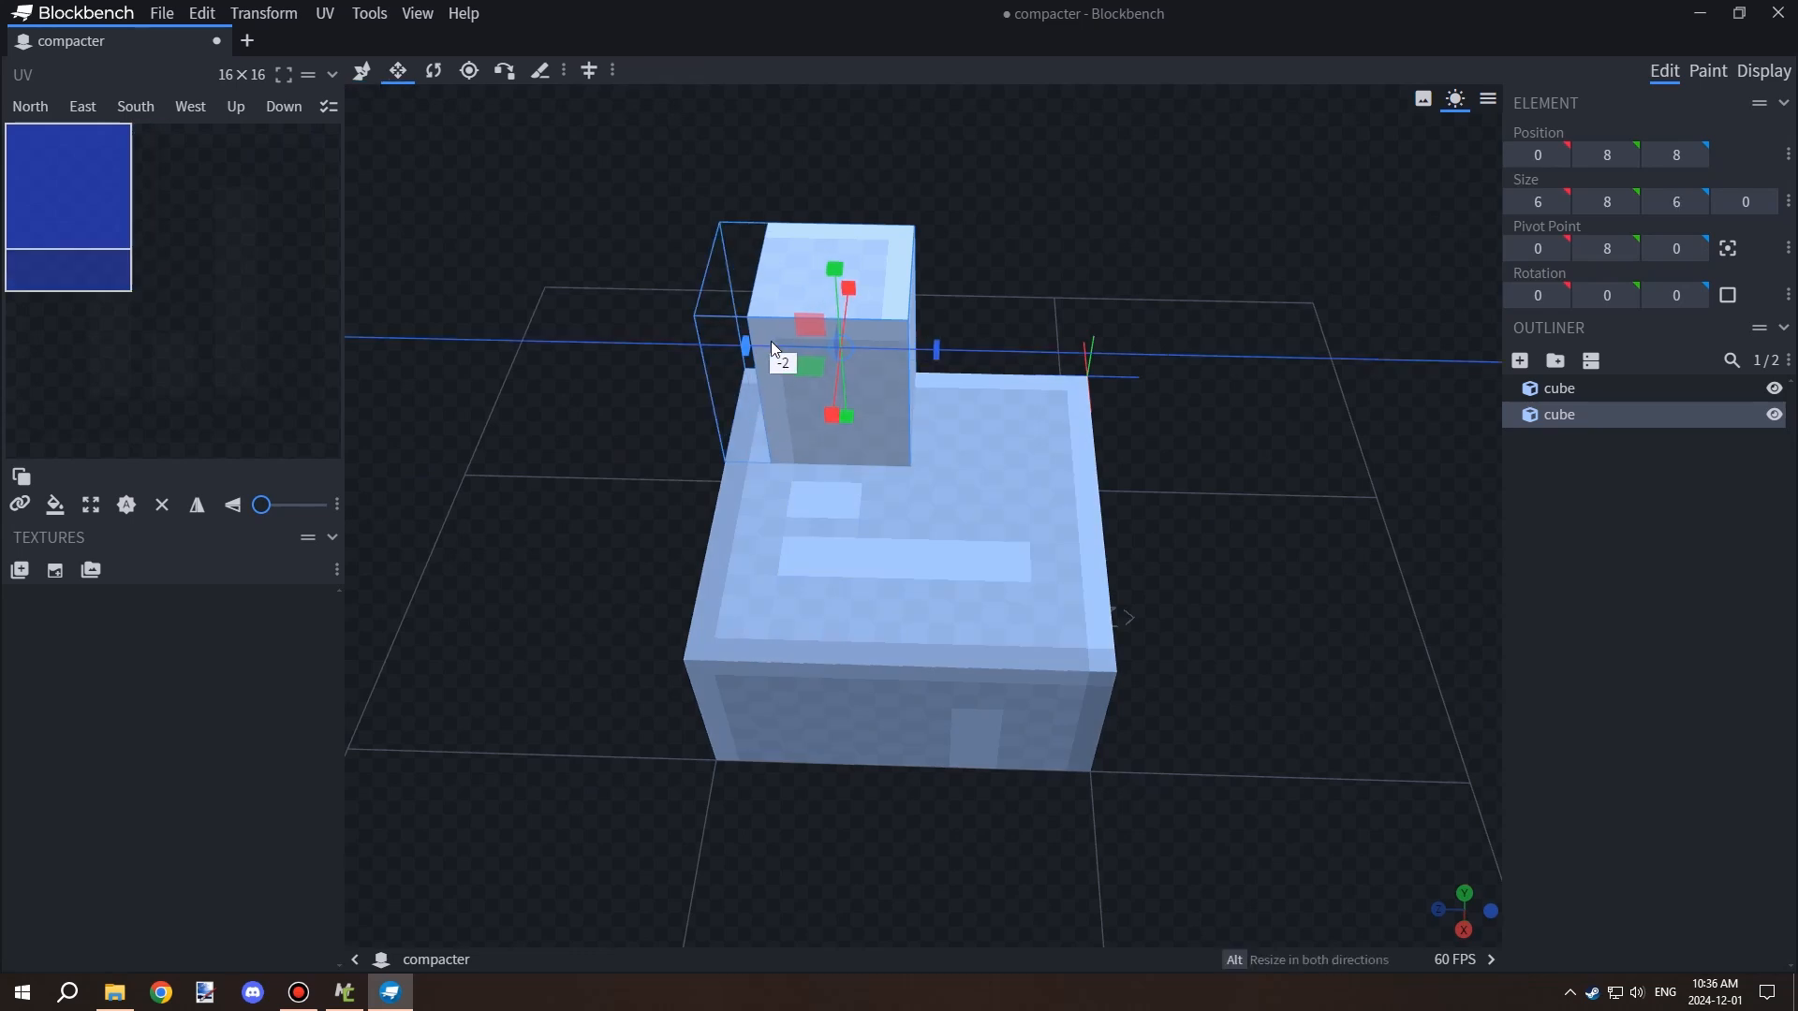
drag(772, 341, 800, 429)
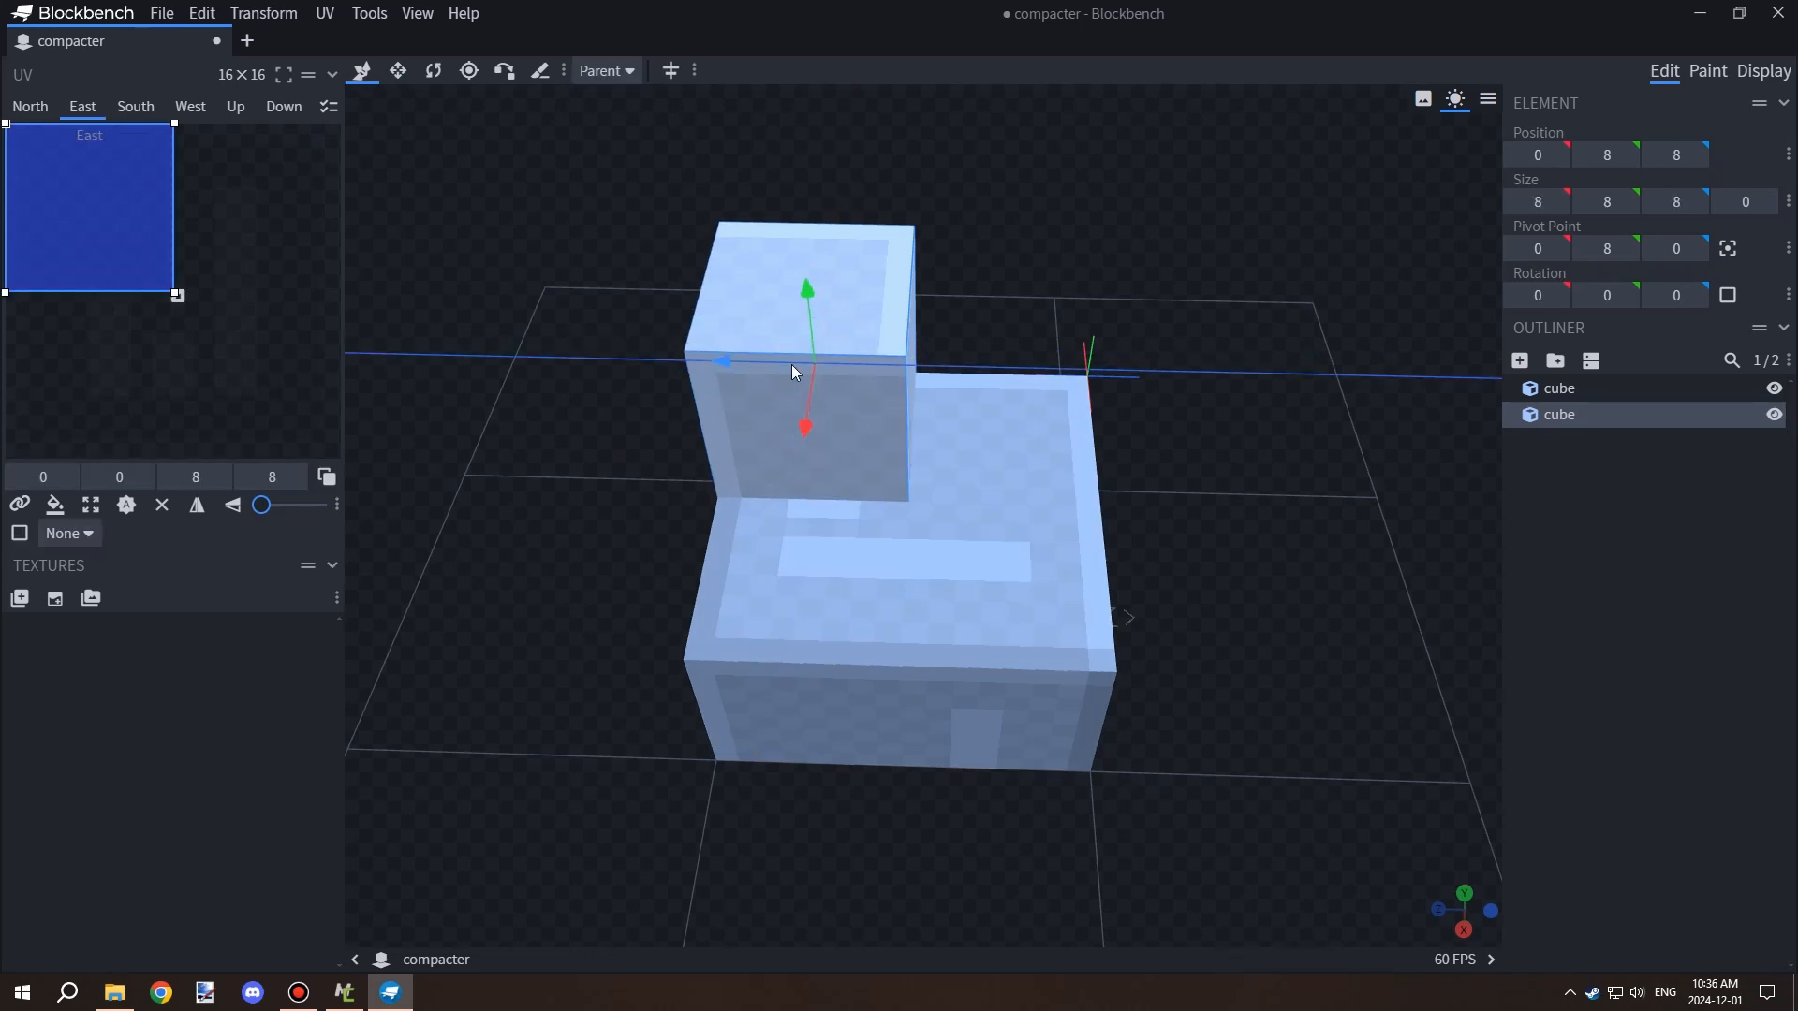
Reduce the upper cube to a 6 × 8 × 6 pillar and center it on the base at 5, 8, 5.
drag(861, 365, 836, 365)
drag(1086, 410, 1289, 390)
drag(778, 396, 803, 397)
drag(1241, 417, 949, 378)
drag(1264, 384, 1067, 390)
key(v)
drag(937, 390, 864, 390)
drag(1264, 388, 1067, 395)
drag(1058, 408, 1031, 407)
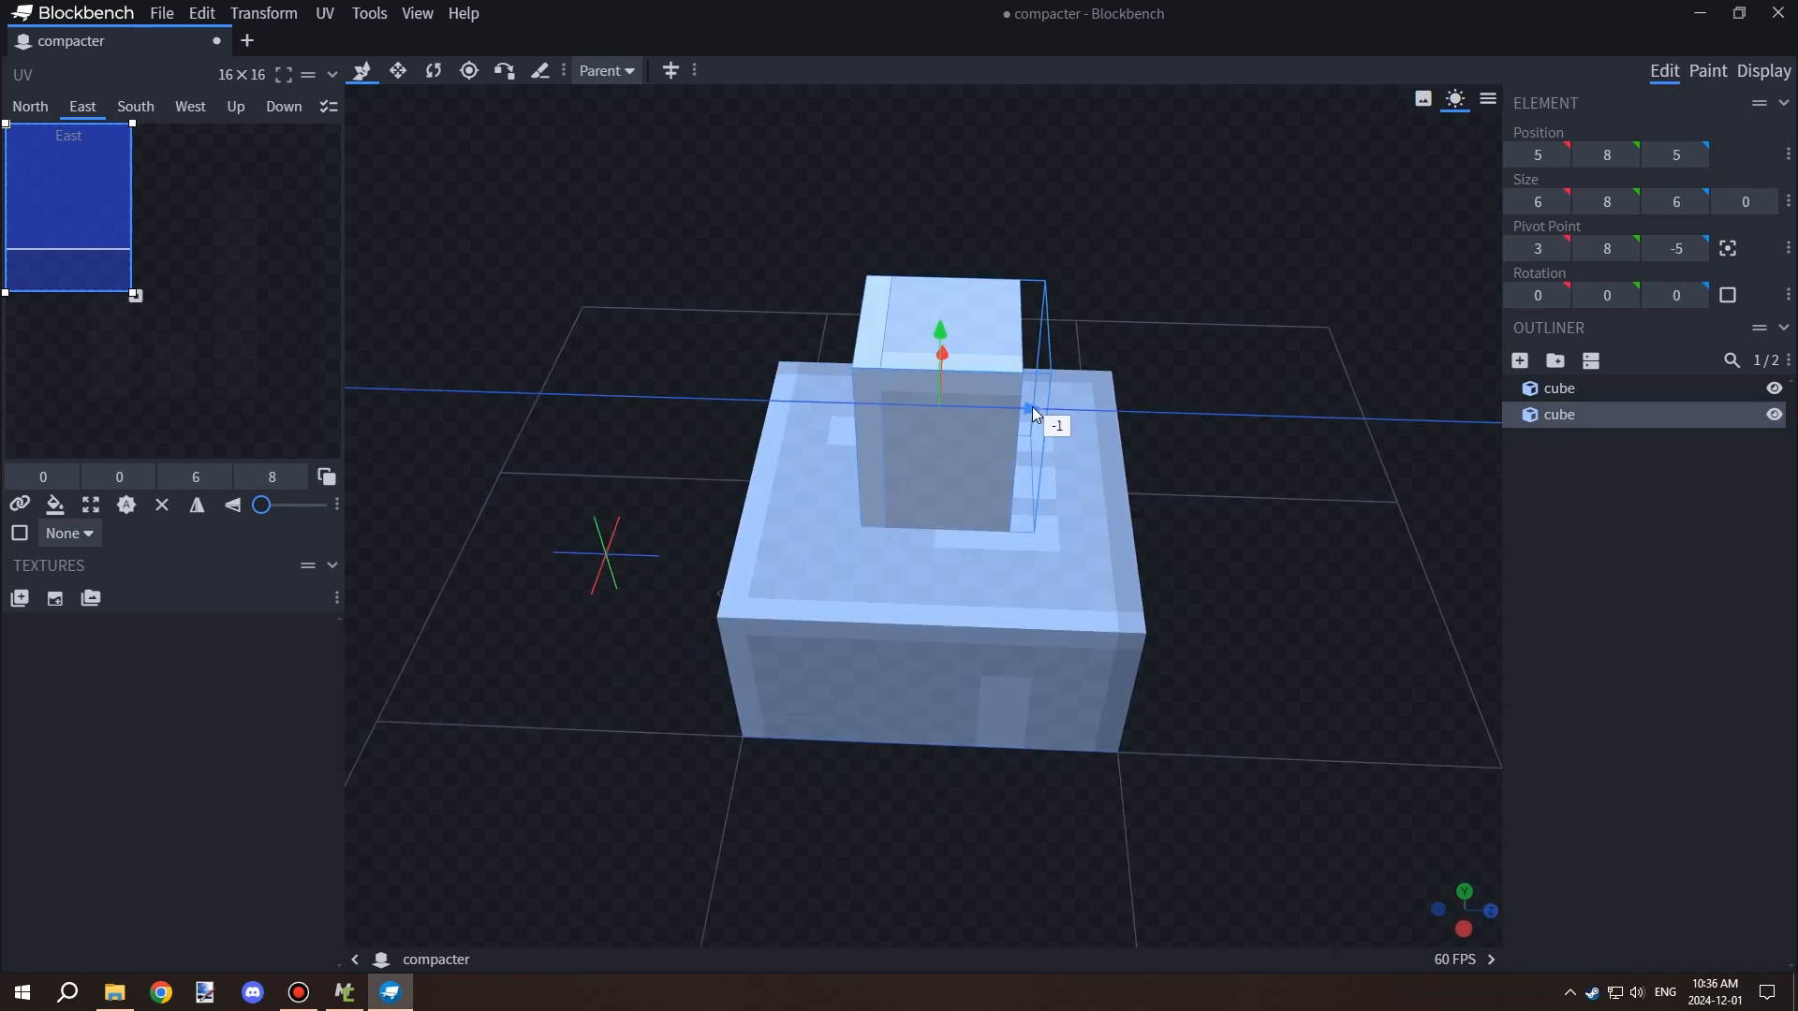
Duplicate the pillar and reshape the copy into a 6 × 2 × 15 plate at the pillar's top, at height 14.
drag(1166, 594, 1358, 597)
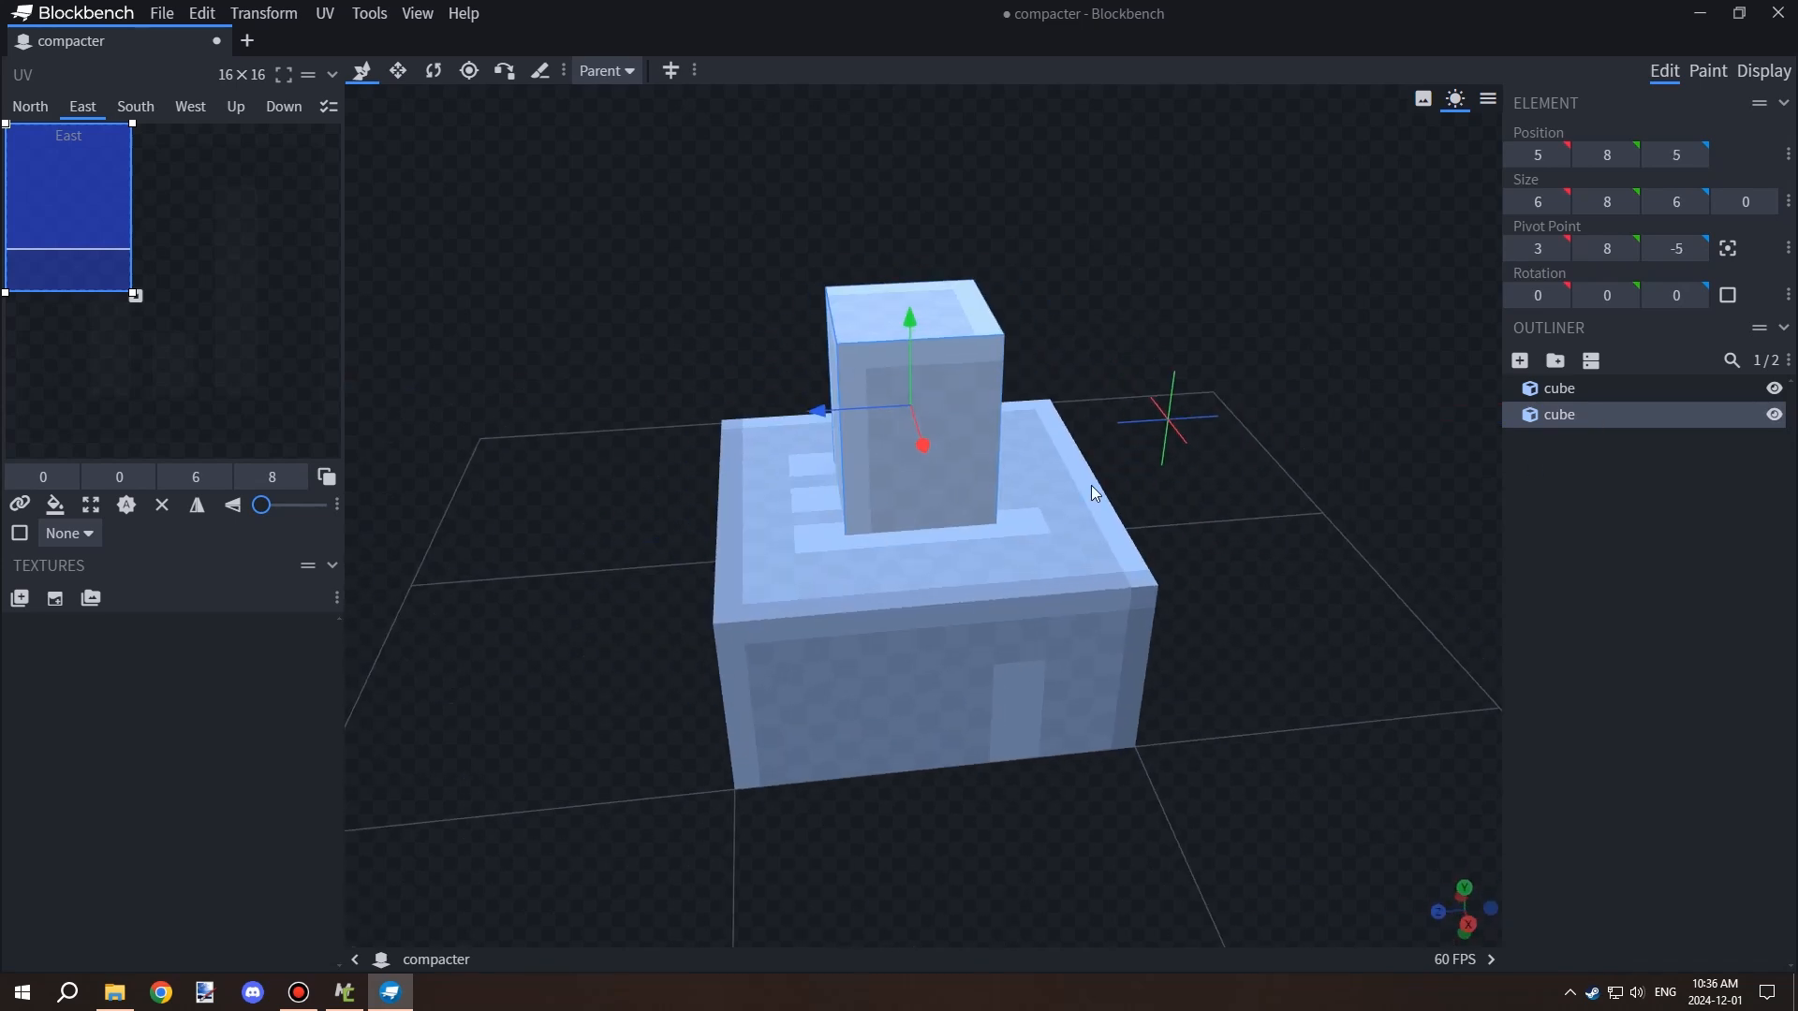
right_click(970, 476)
click(1062, 543)
drag(1227, 562, 1138, 539)
key(s)
drag(984, 417, 1112, 437)
drag(876, 392, 786, 380)
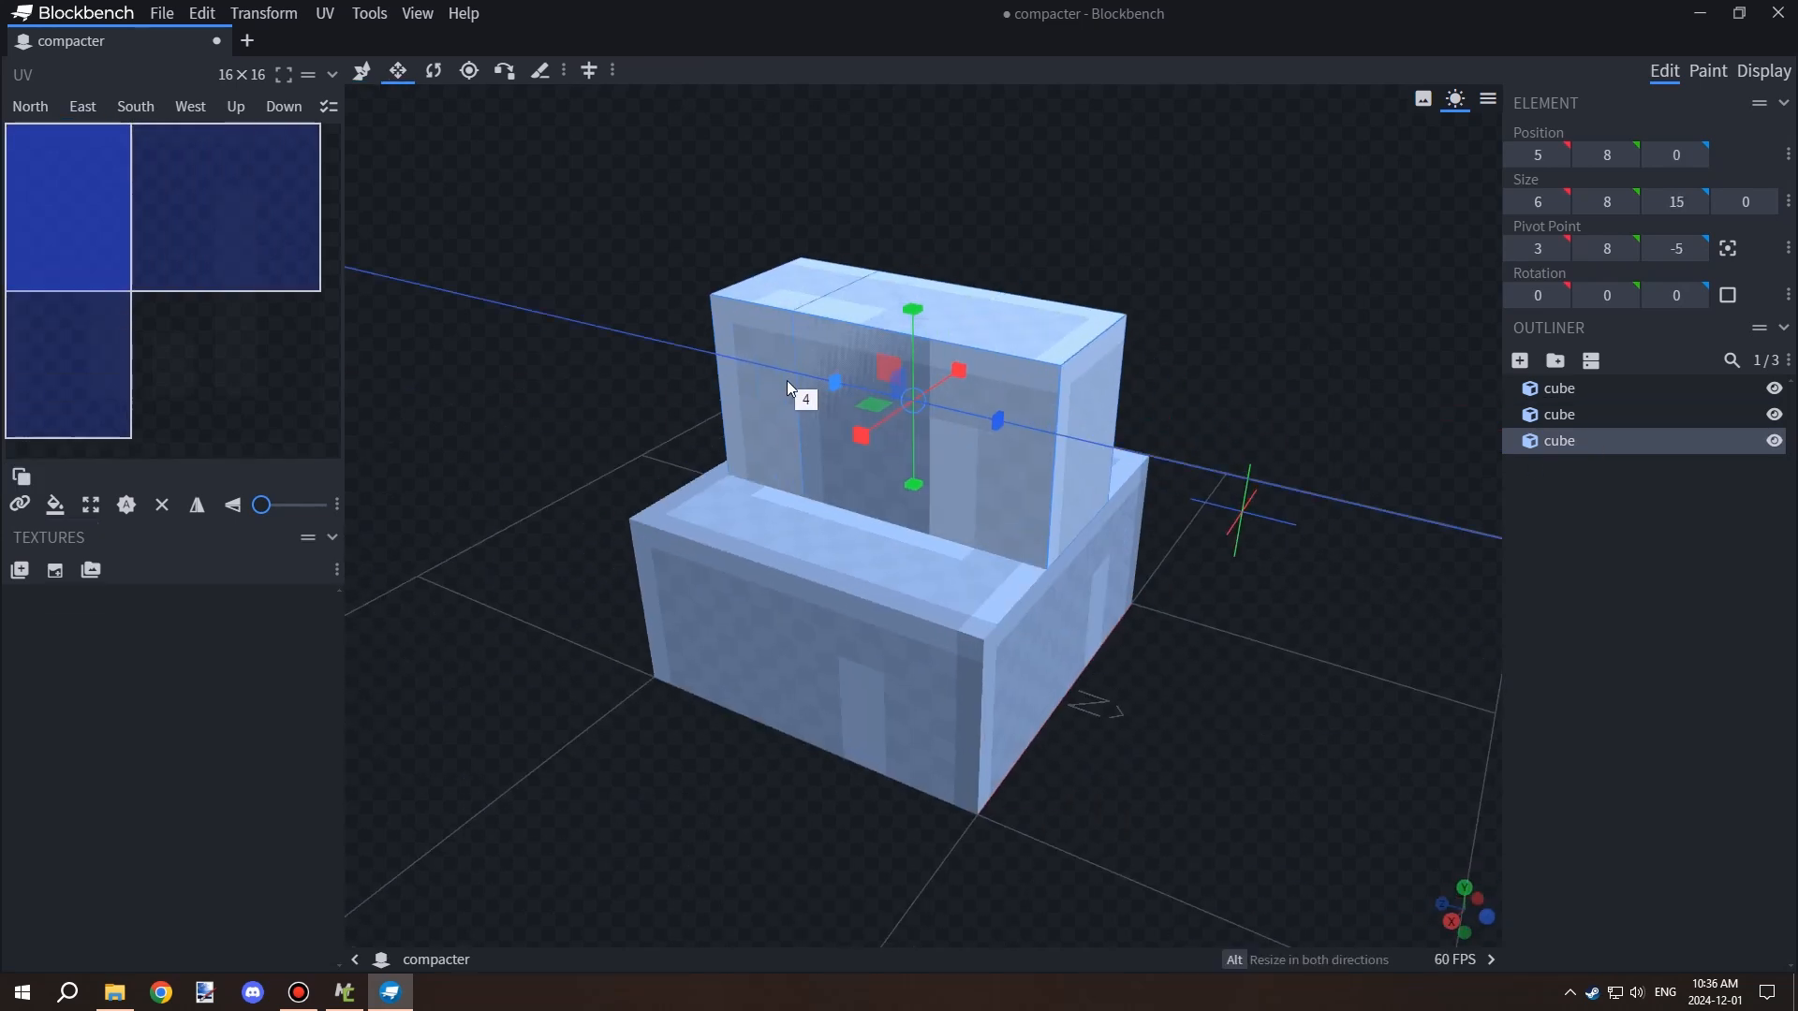
drag(915, 485, 899, 350)
drag(1133, 421, 1325, 487)
click(941, 410)
click(970, 478)
drag(1475, 476, 1402, 397)
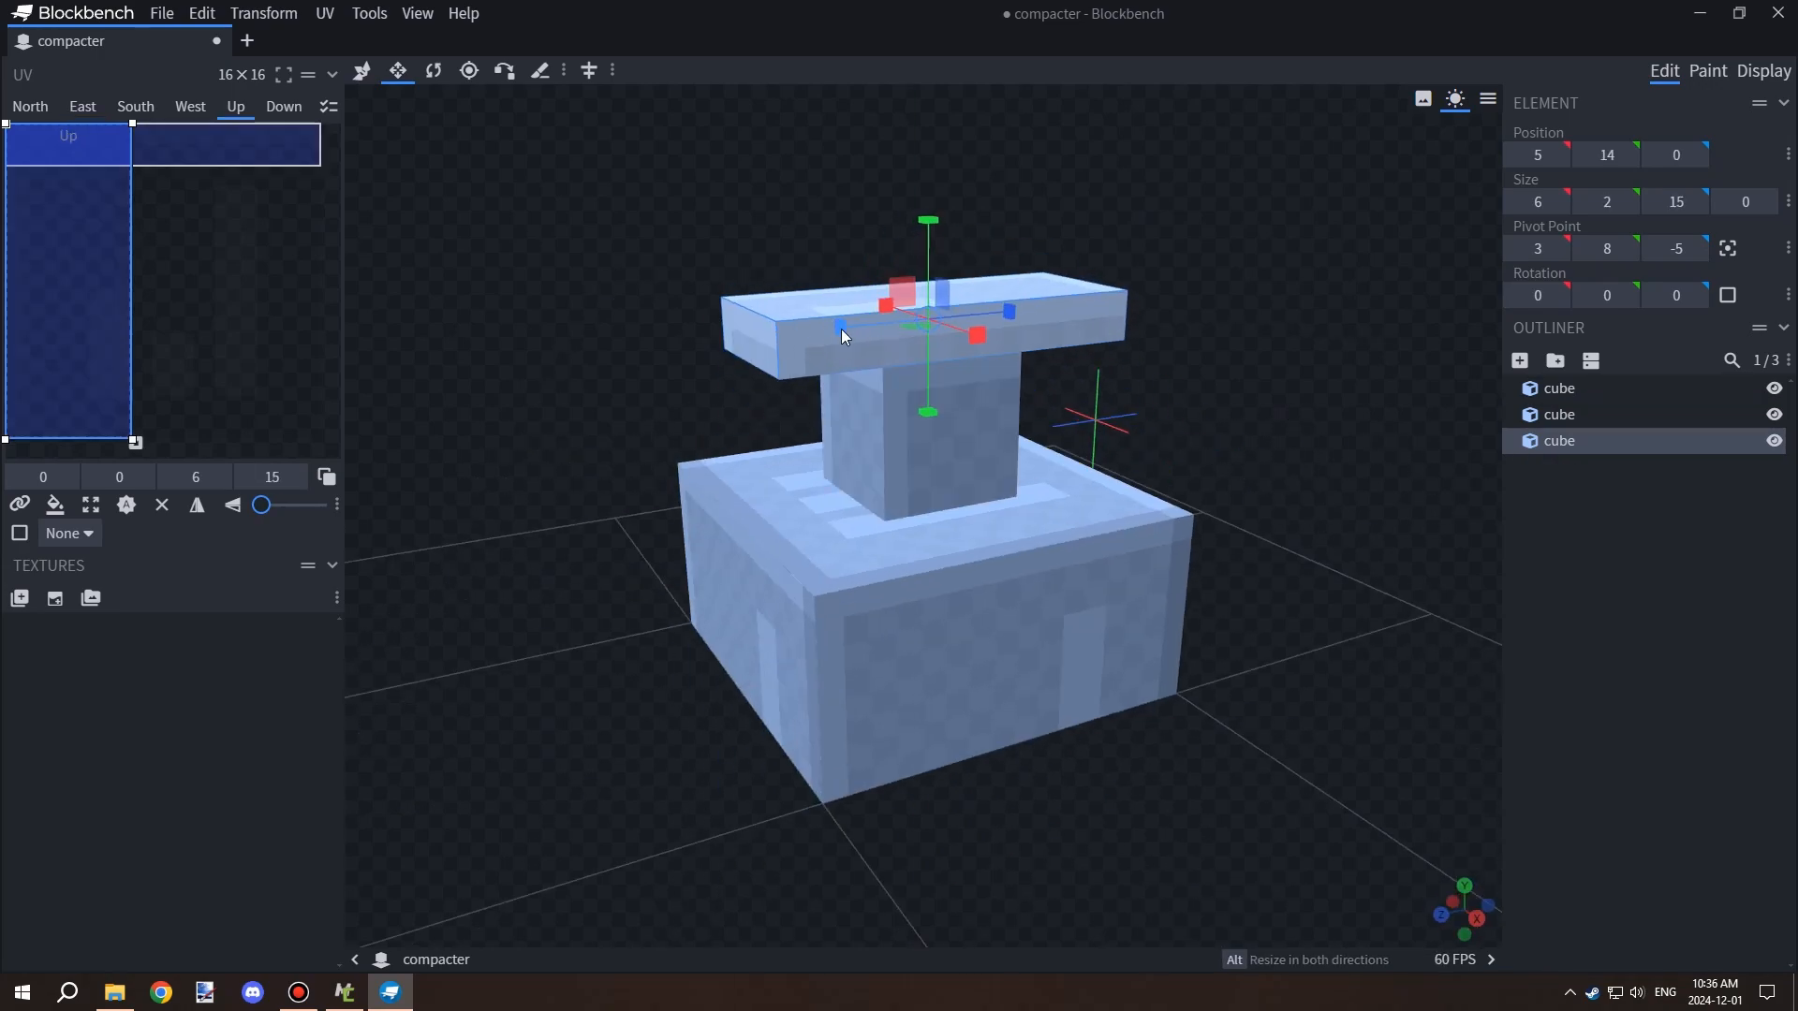
Enlarge the top plate to 14 × 2 × 16, positioned at 1, 14, 0.
drag(1217, 447, 898, 482)
drag(1004, 339, 1108, 343)
mouse_move(741, 328)
mouse_down()
mouse_move(830, 337)
mouse_move(732, 346)
mouse_move(756, 344)
mouse_up()
drag(1077, 726, 1330, 745)
click(944, 440)
drag(1236, 455, 1297, 461)
click(1035, 343)
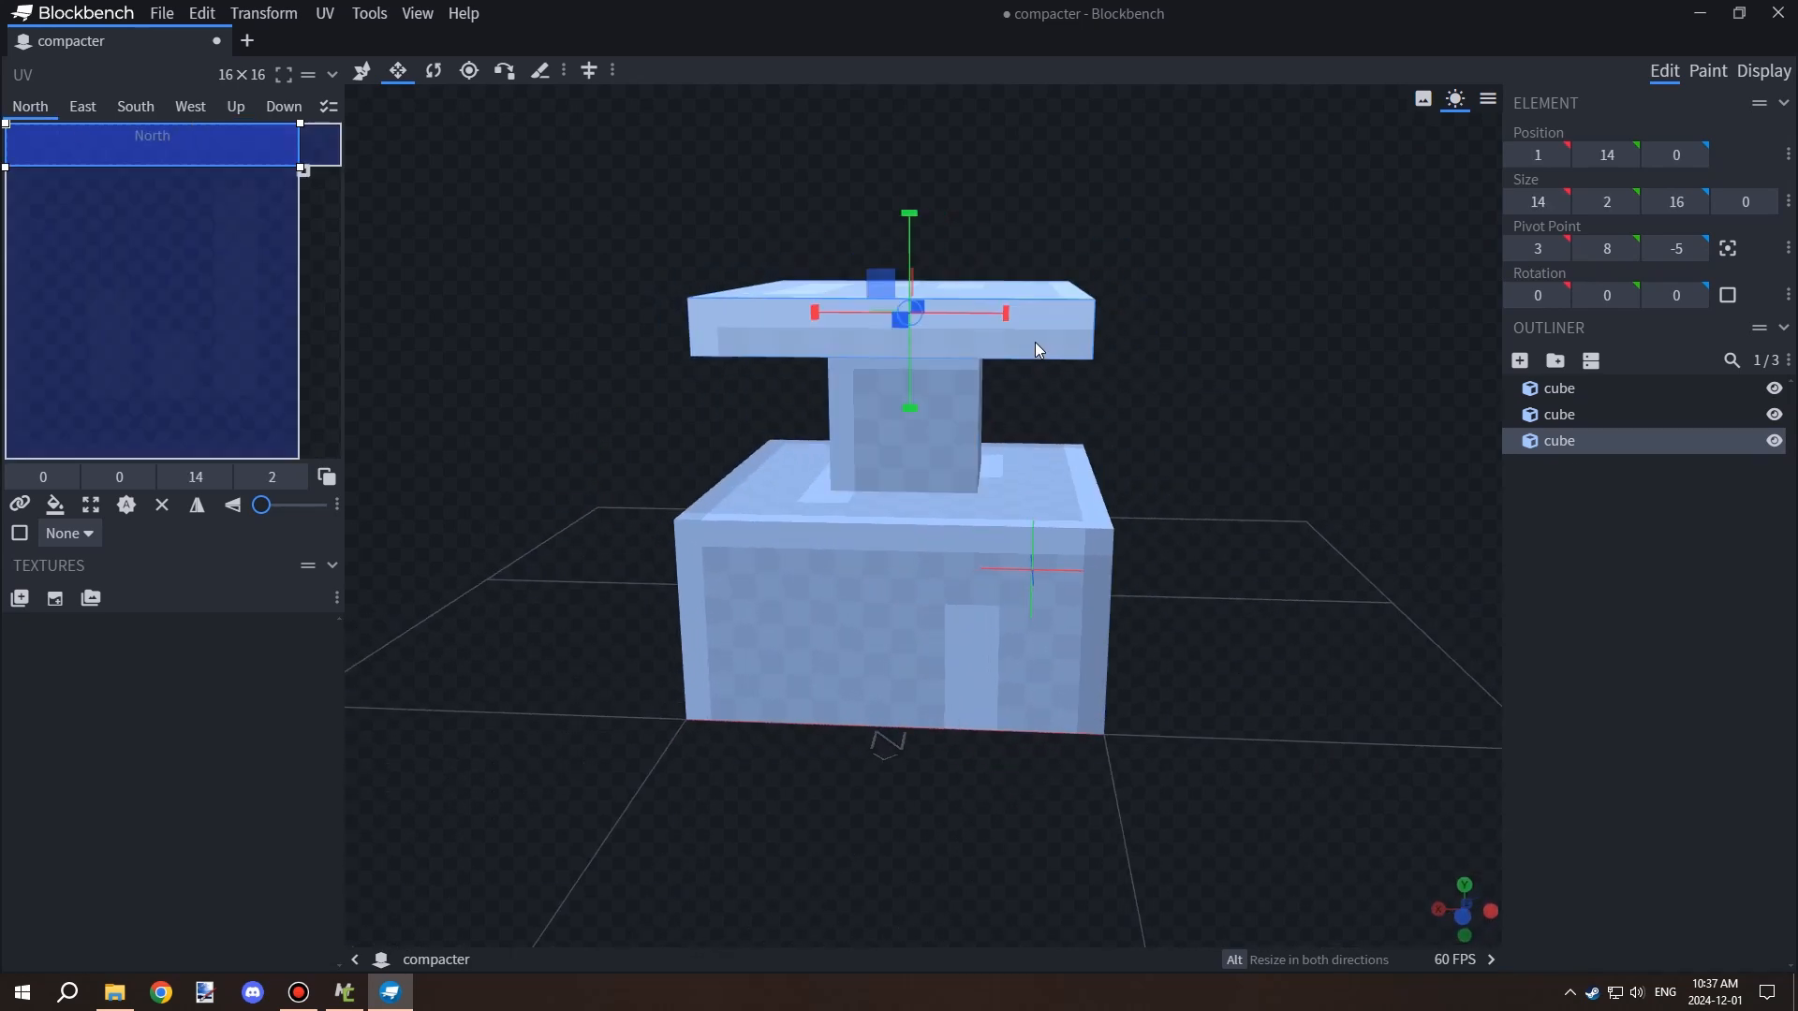
Widen the plate to 16 × 2 × 16 and lower it onto the base at 0, 8, 0.
click(940, 358)
drag(908, 290, 907, 238)
click(1015, 342)
drag(1208, 440, 1330, 468)
click(1588, 569)
drag(1329, 402, 1152, 370)
click(1002, 335)
drag(918, 363, 917, 363)
drag(1269, 427, 1346, 554)
key(s)
drag(1230, 568, 1031, 420)
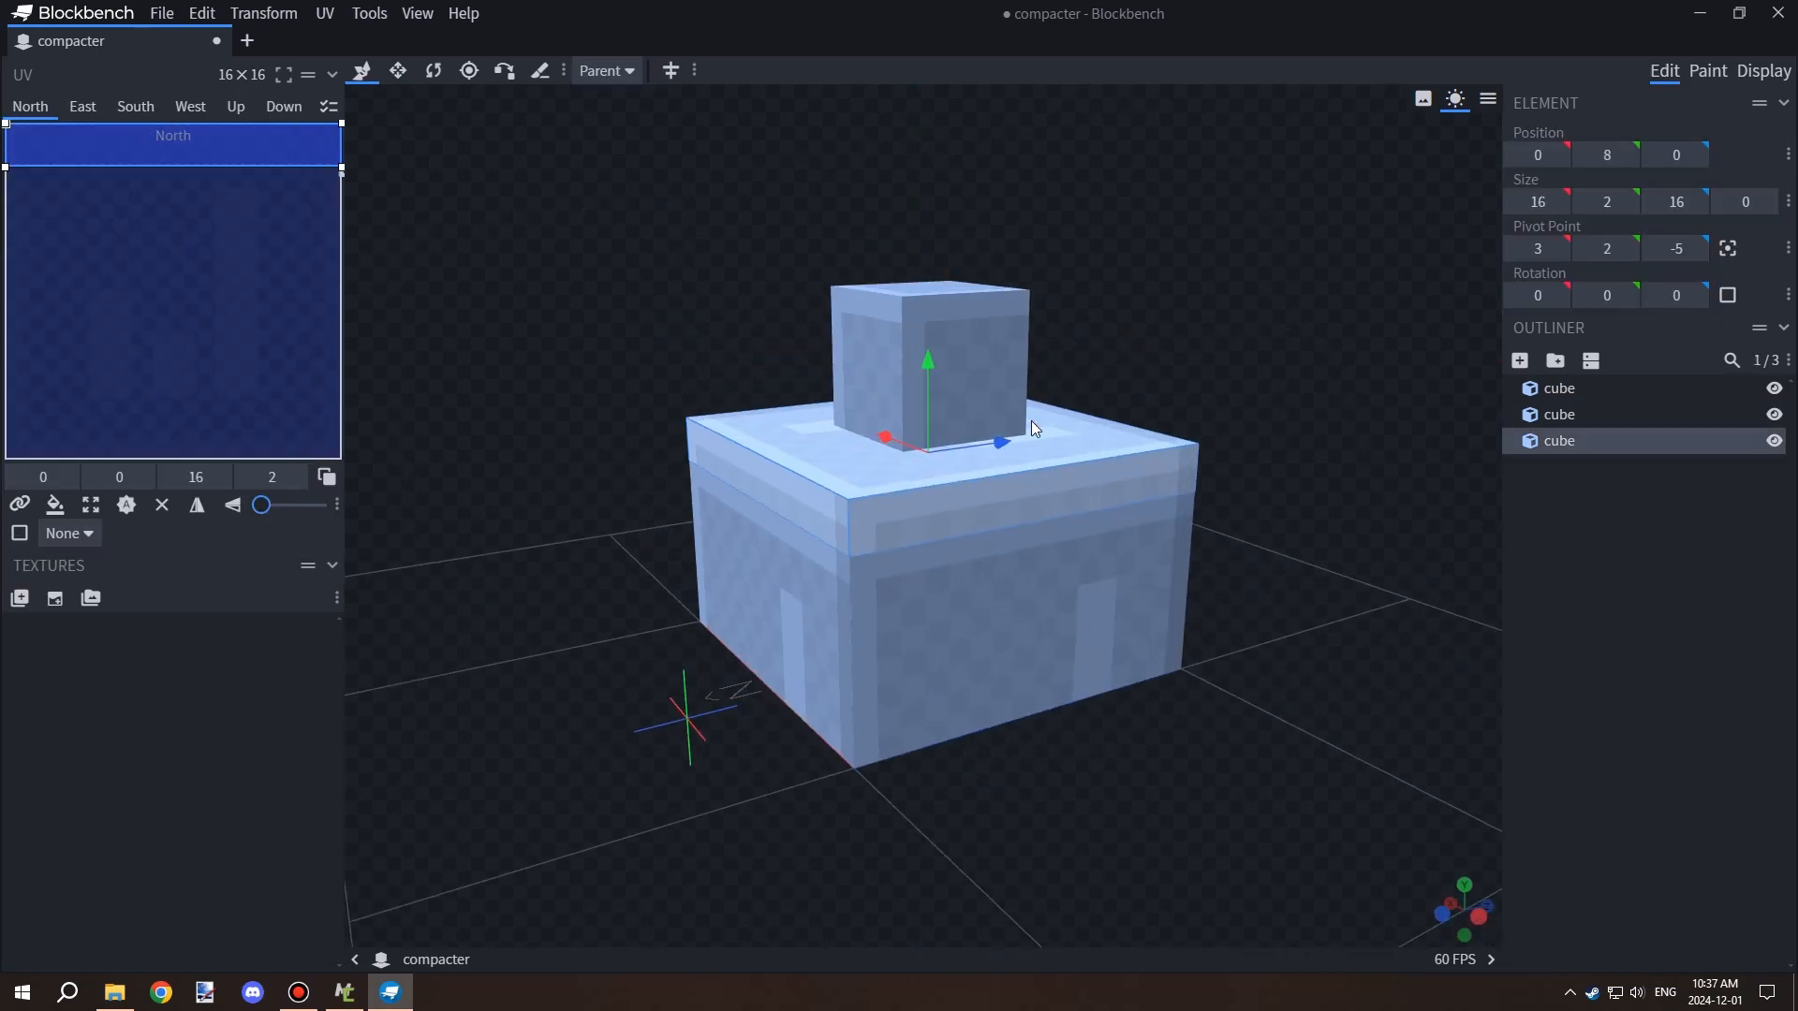
Shorten the pillar slightly from its top and raise the wide plate to height 12.
click(927, 296)
drag(924, 300, 923, 324)
click(895, 454)
key(v)
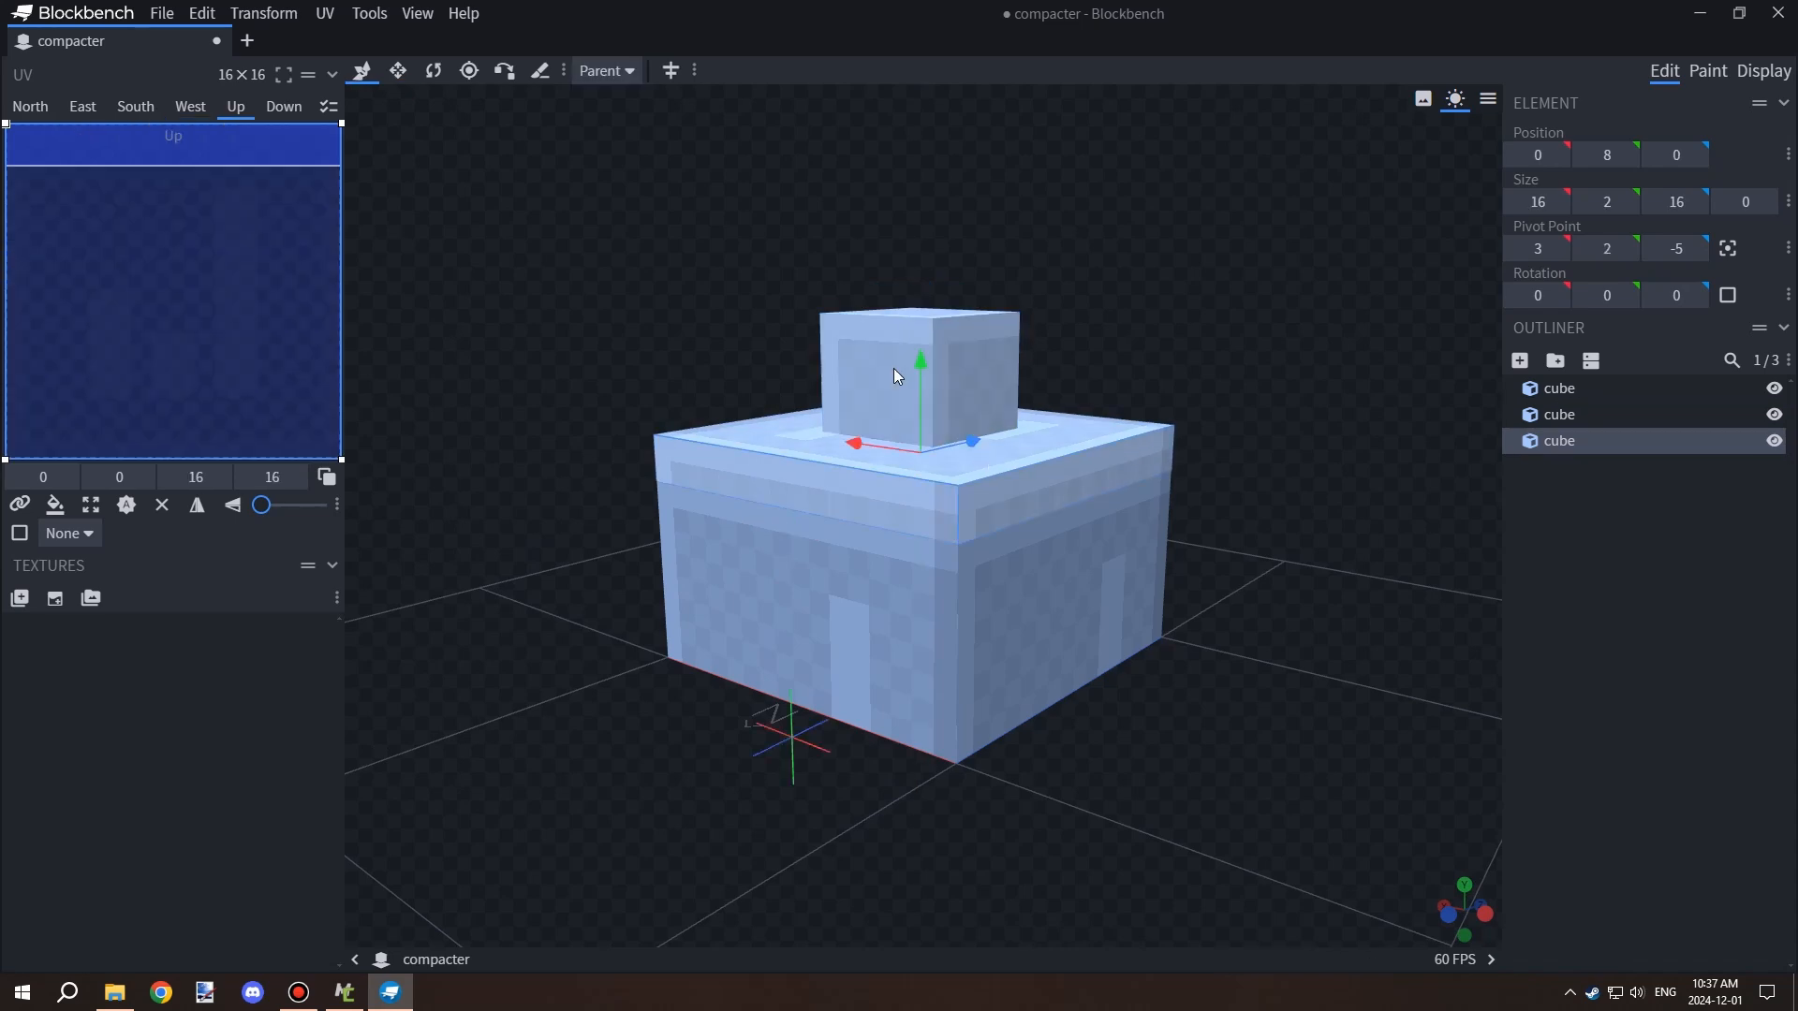
drag(1138, 407, 1264, 417)
click(964, 405)
Try narrowing the raised plate to 14 × 2 × 16, and undo the resizing.
key(s)
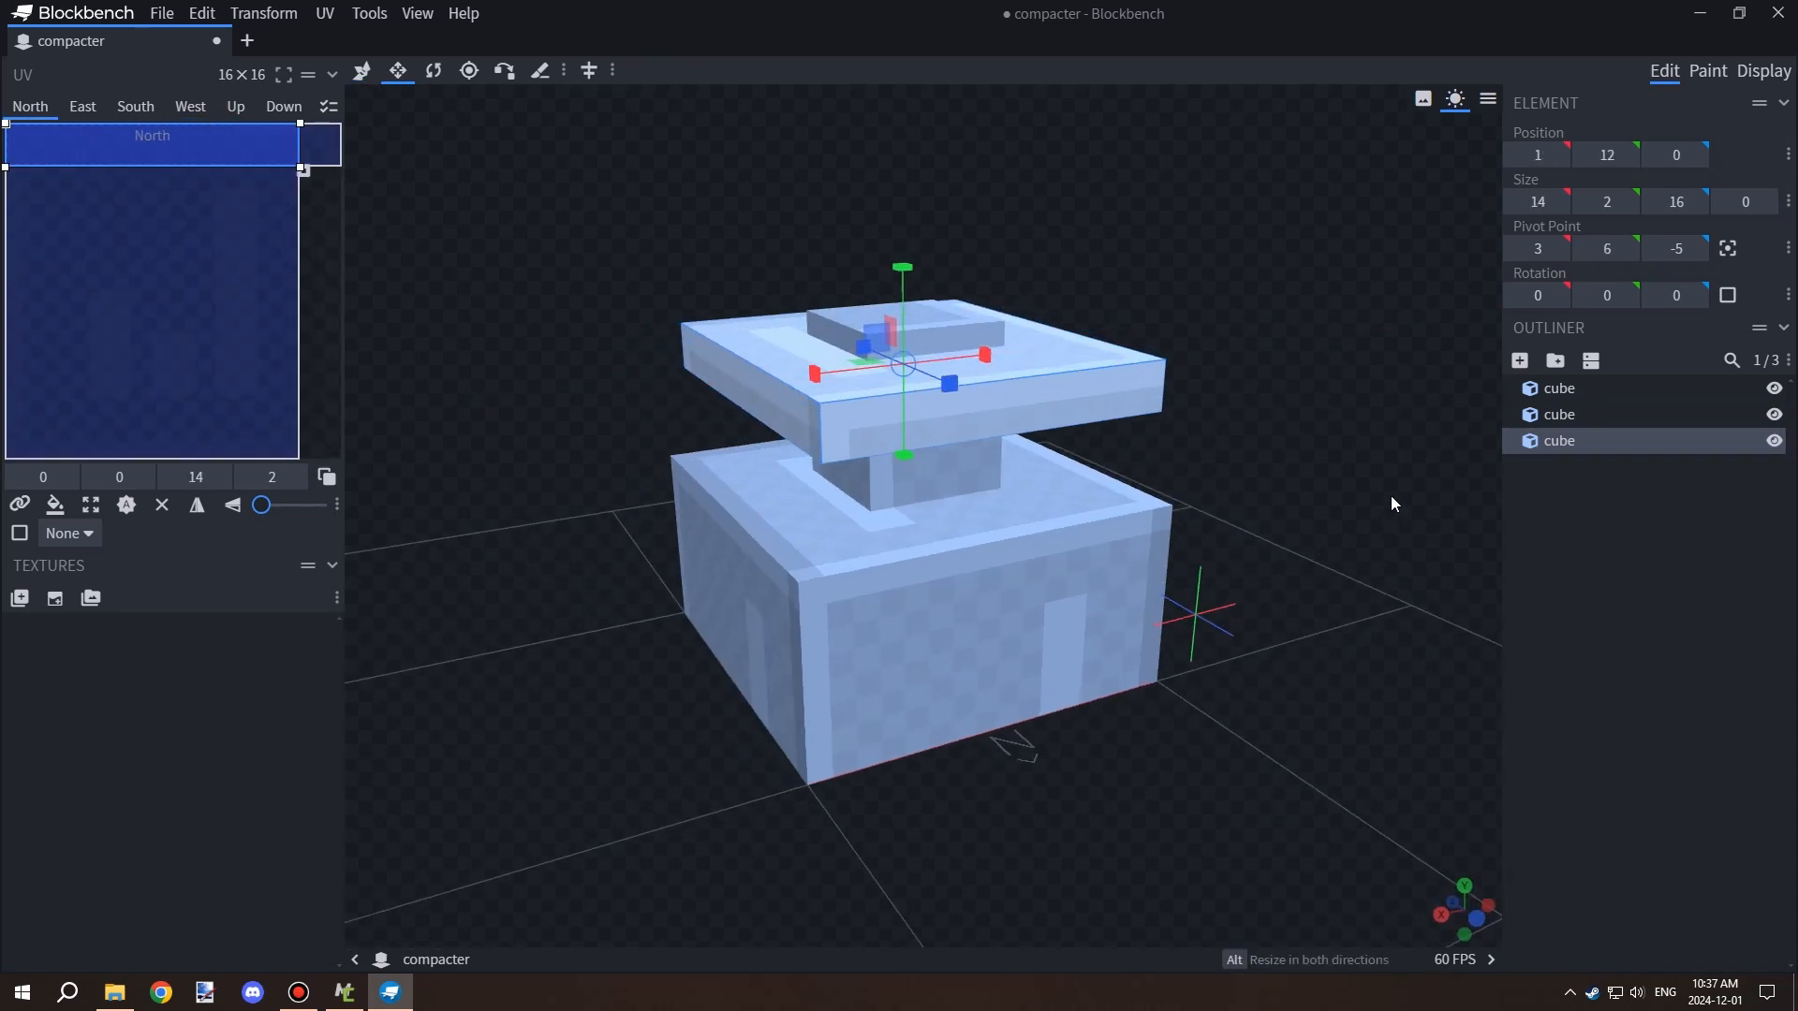
drag(1390, 496, 1535, 580)
drag(1002, 425, 973, 427)
key(v)
drag(1195, 449, 1124, 442)
key(ctrl+z)
key(ctrl+z)
key(ctrl+z)
key(ctrl+z)
Duplicate the wide plate, place the copy directly beneath it at height 10, and reduce its depth to 12.
key(ctrl+d)
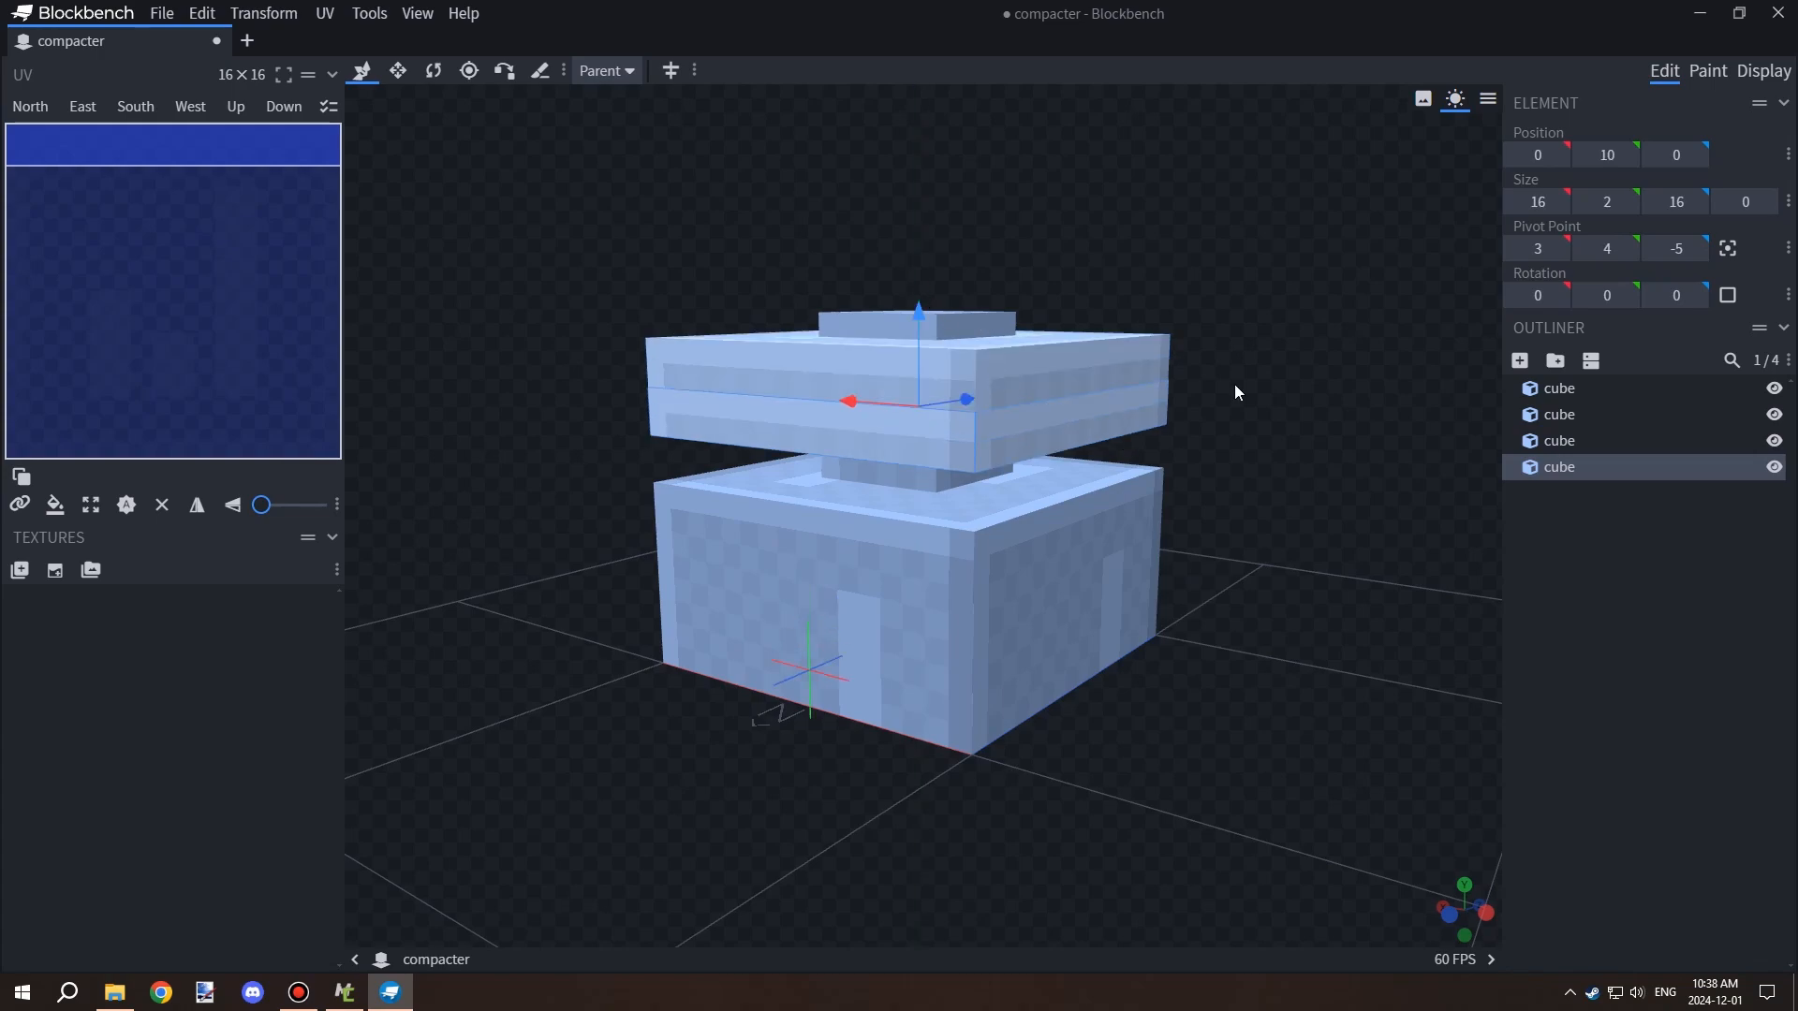
drag(1235, 385, 835, 401)
key(s)
drag(1039, 402, 988, 406)
drag(1231, 430, 1182, 423)
drag(1070, 431, 1152, 487)
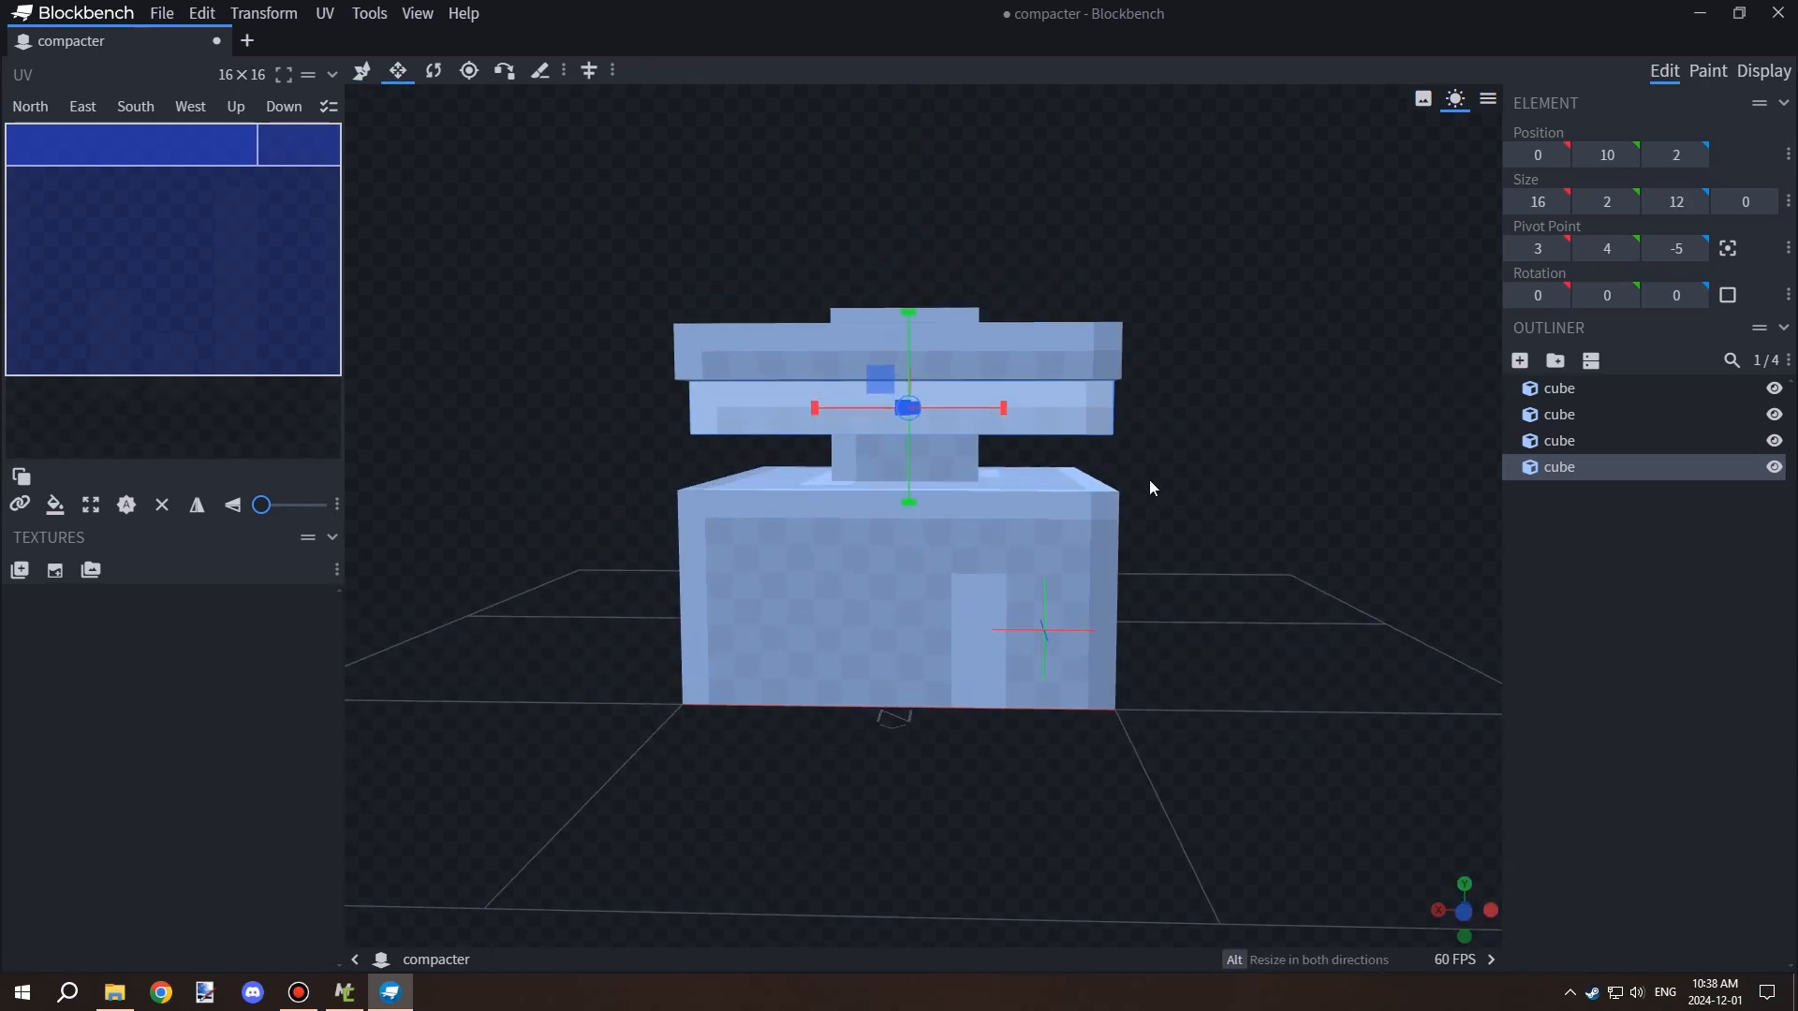
Resize the lower plate to 14 × 2 × 14, inset evenly beneath the upper plate.
drag(964, 405, 984, 405)
drag(1212, 423, 994, 432)
drag(1029, 406, 1055, 402)
drag(855, 406, 829, 406)
drag(1428, 524, 1648, 494)
drag(802, 411, 828, 412)
drag(1194, 431, 1301, 510)
click(1578, 539)
Duplicate the pillar and reshape the copy into an 8 × 1 × 8 cap on the upper plate at 4, 14, 4.
drag(1405, 538, 913, 421)
right_click(912, 421)
click(1011, 497)
drag(906, 325, 913, 324)
key(s)
drag(914, 319, 920, 397)
drag(1009, 407, 1029, 402)
drag(826, 435, 807, 435)
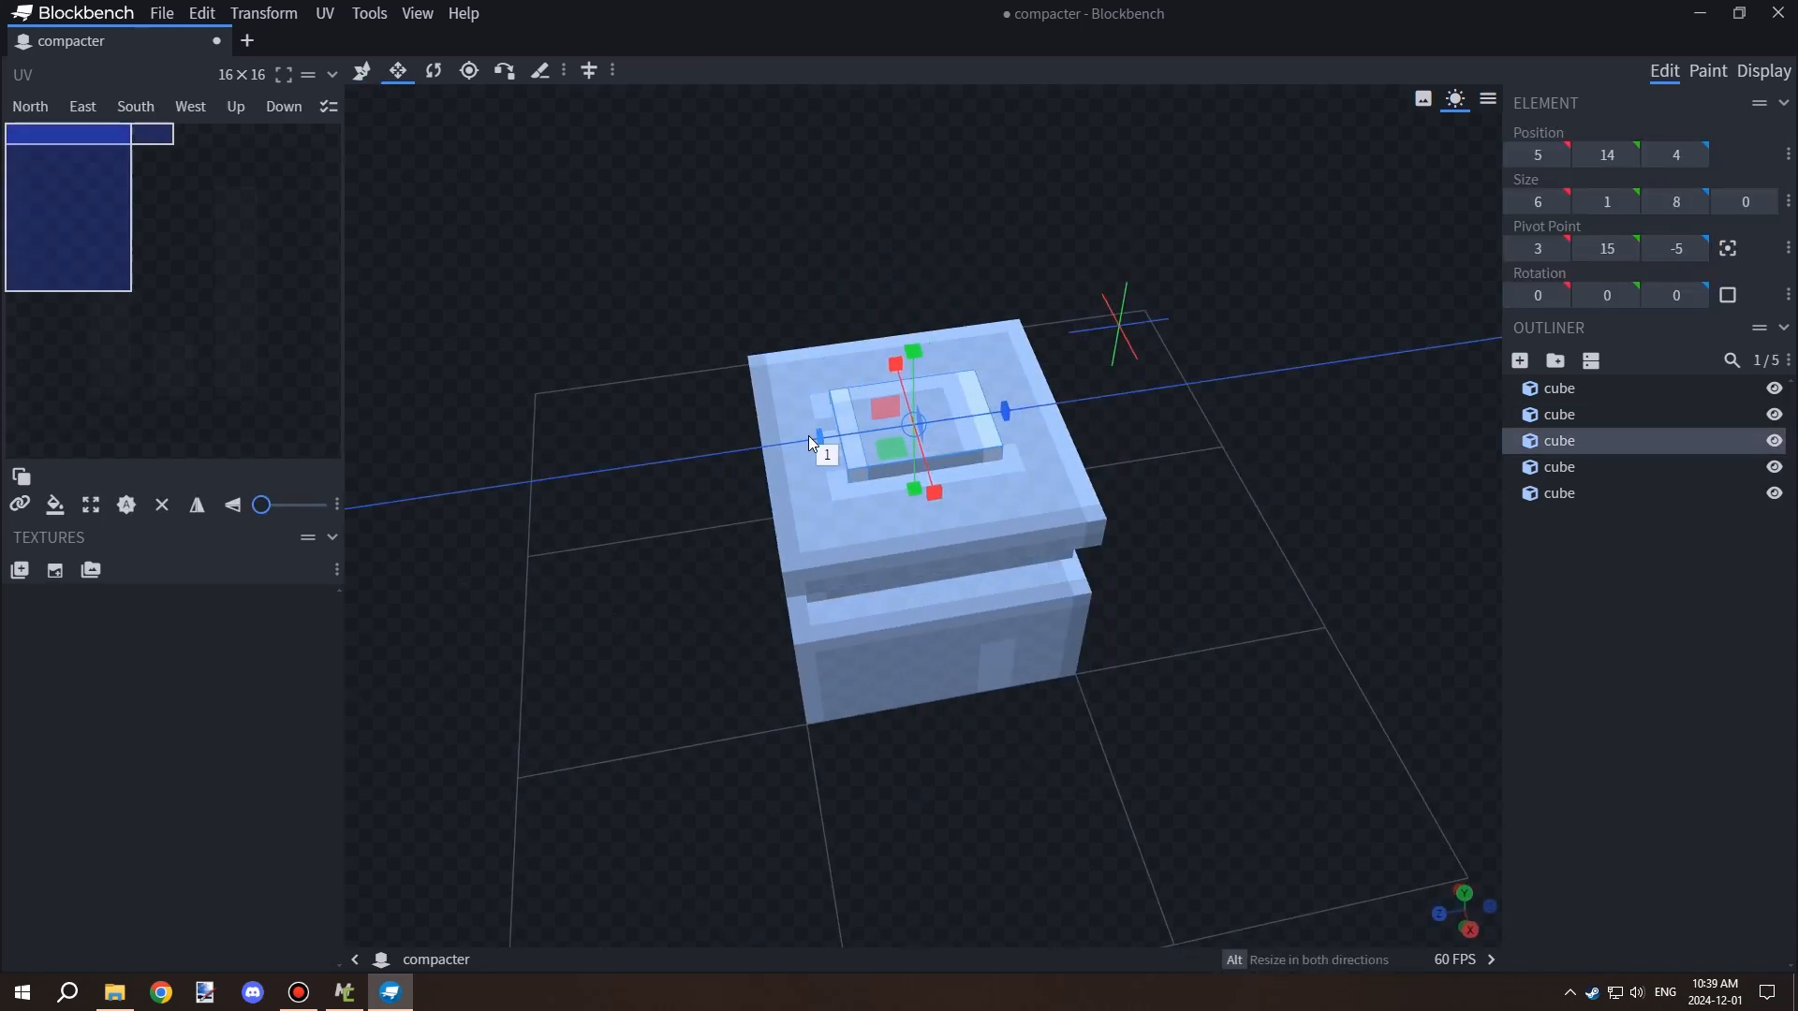
drag(940, 487, 946, 504)
key(v)
drag(1196, 554, 1086, 479)
click(941, 467)
key(s)
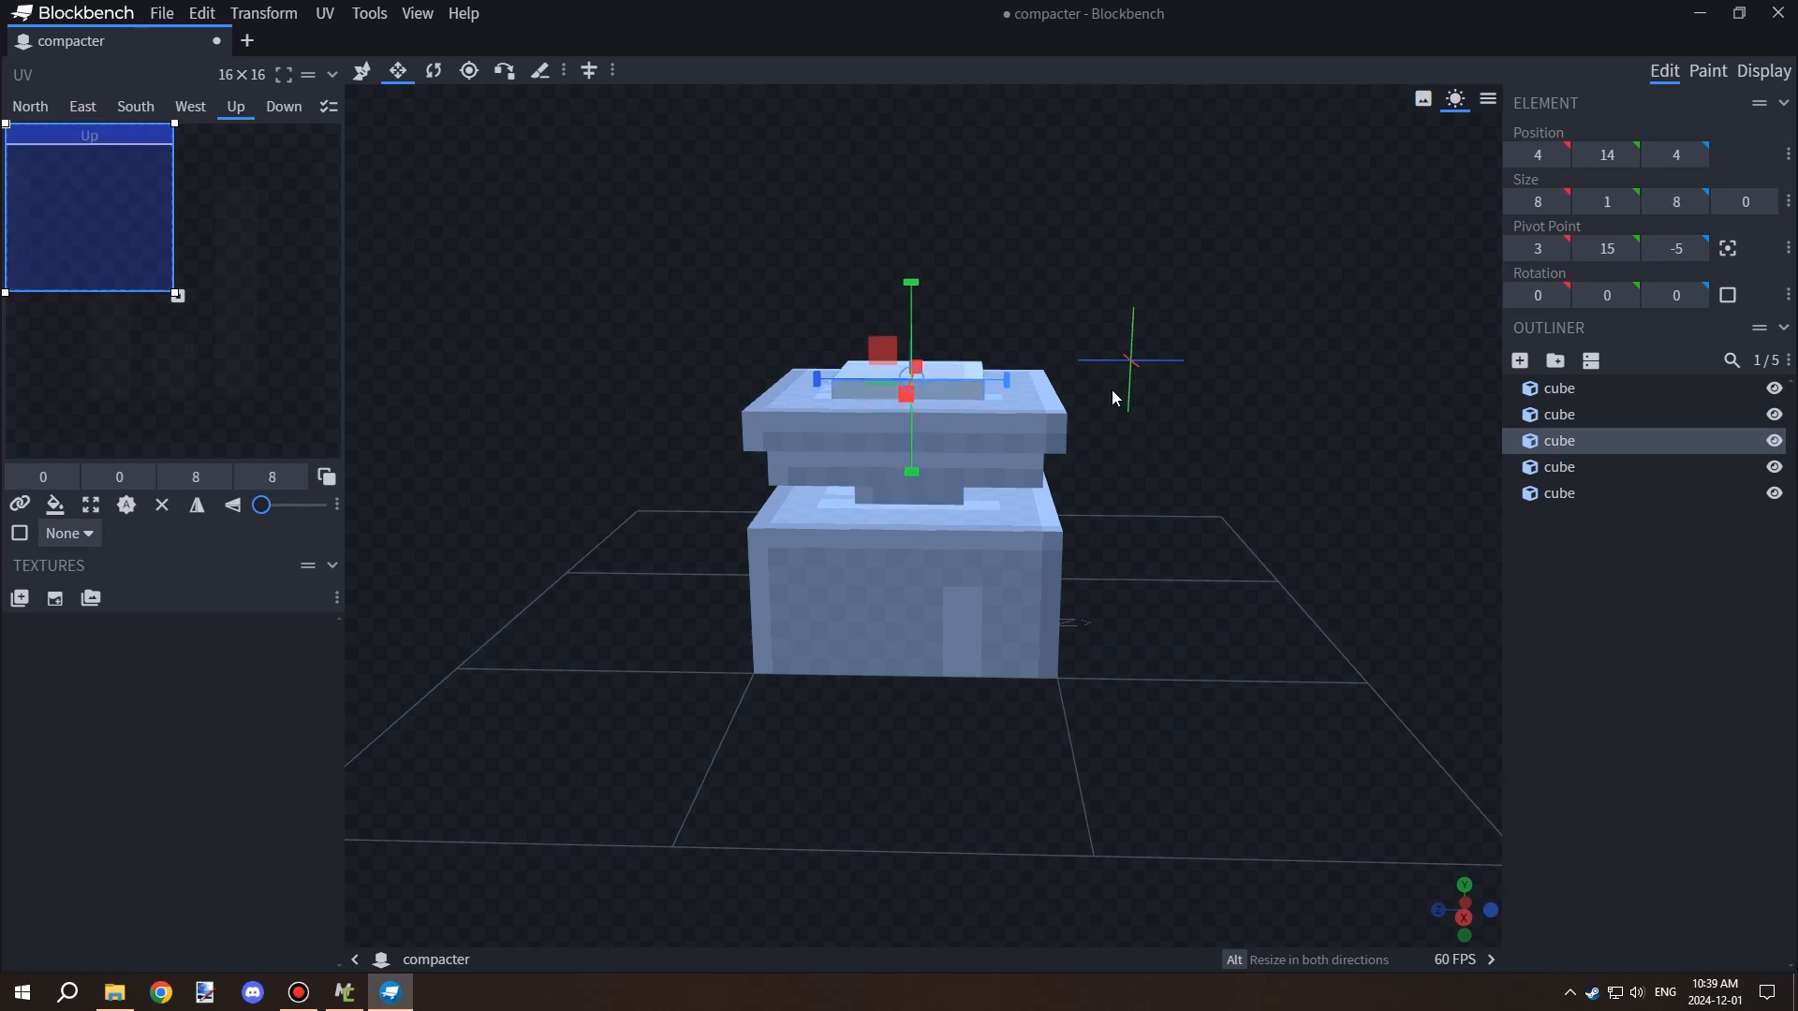
drag(911, 282, 911, 286)
mouse_move(1275, 447)
mouse_down()
mouse_move(1219, 505)
mouse_move(1274, 433)
mouse_up()
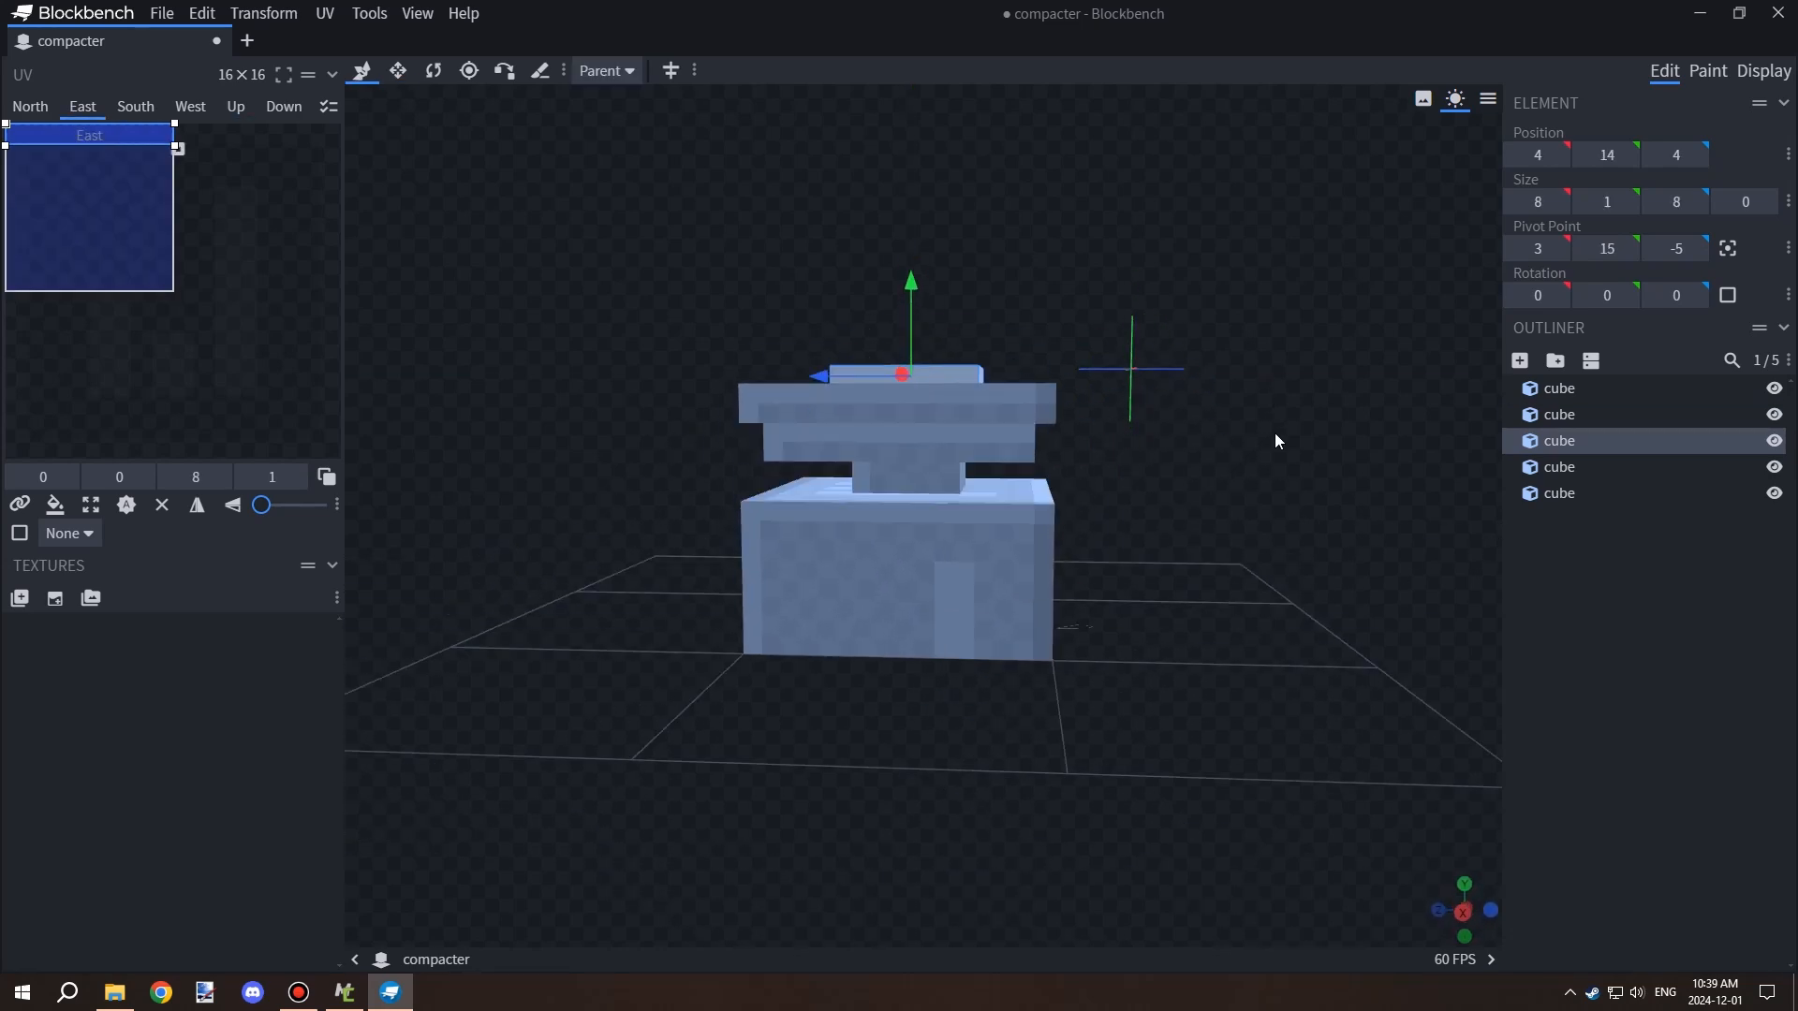
Try lowering the two stacked plates together by 2 units, and return them to their original height.
click(964, 405)
ctrl+click(950, 442)
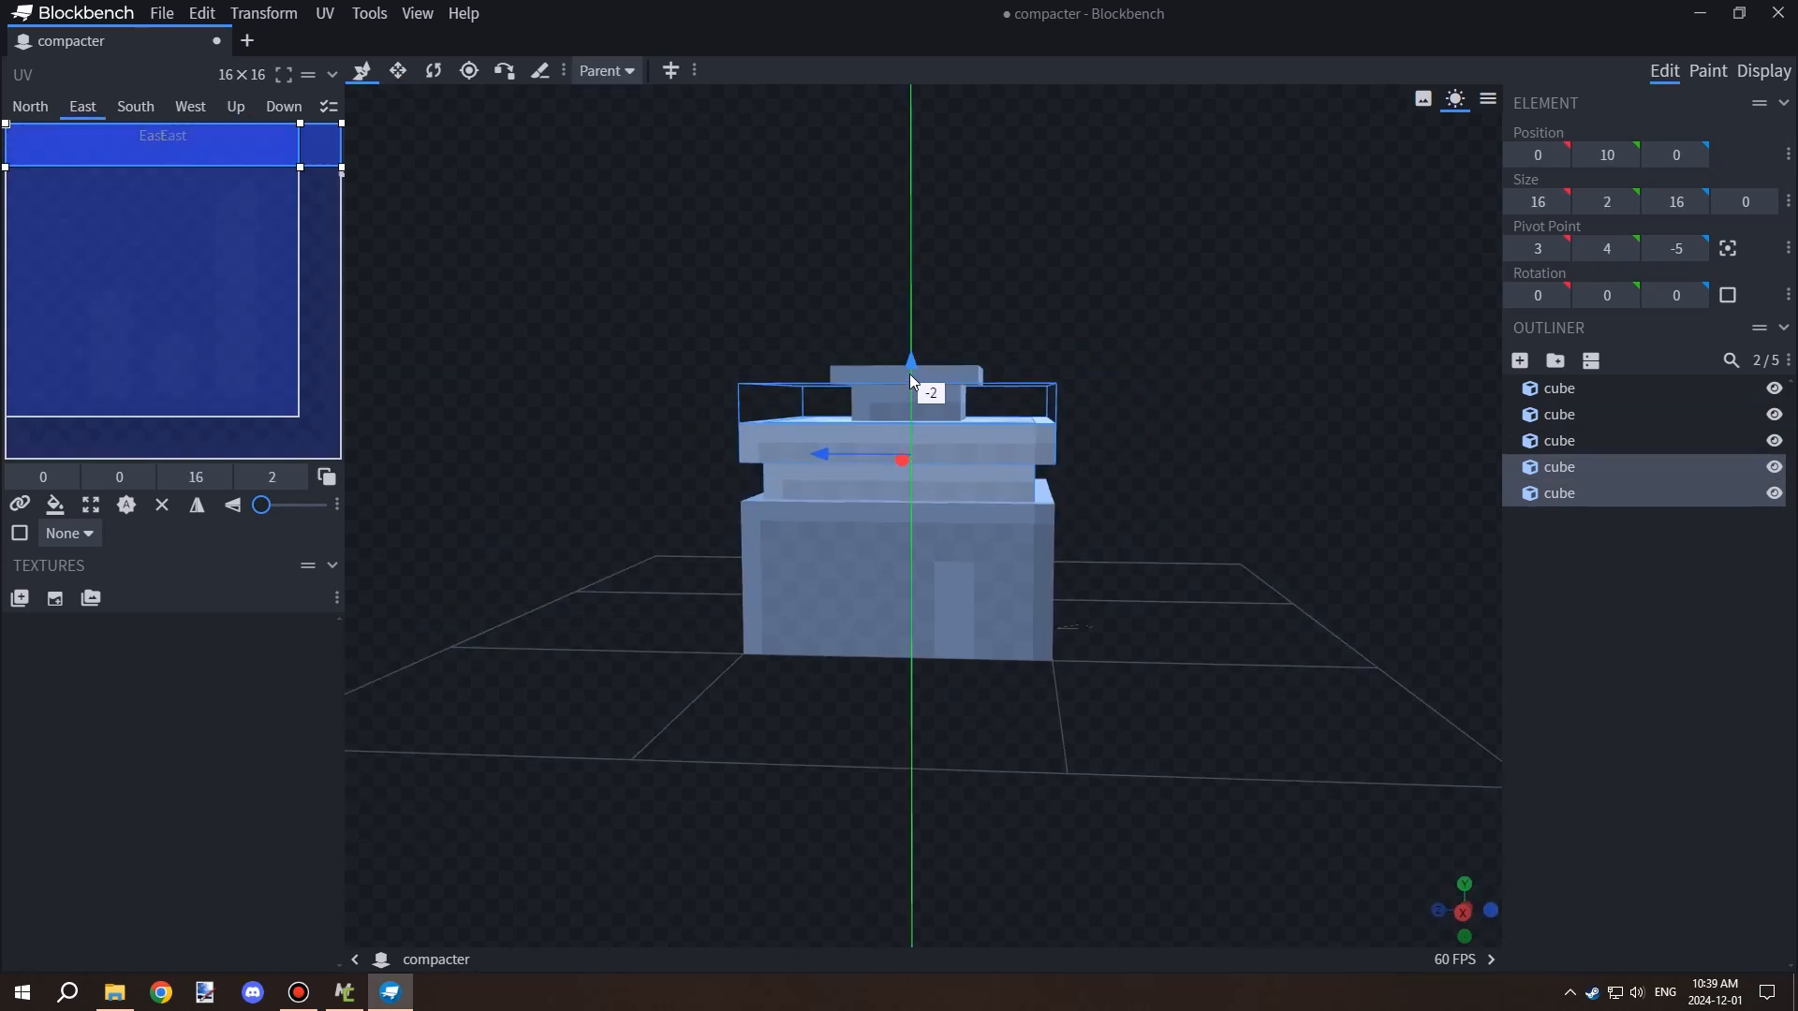
drag(910, 374, 911, 337)
drag(1135, 392, 1152, 505)
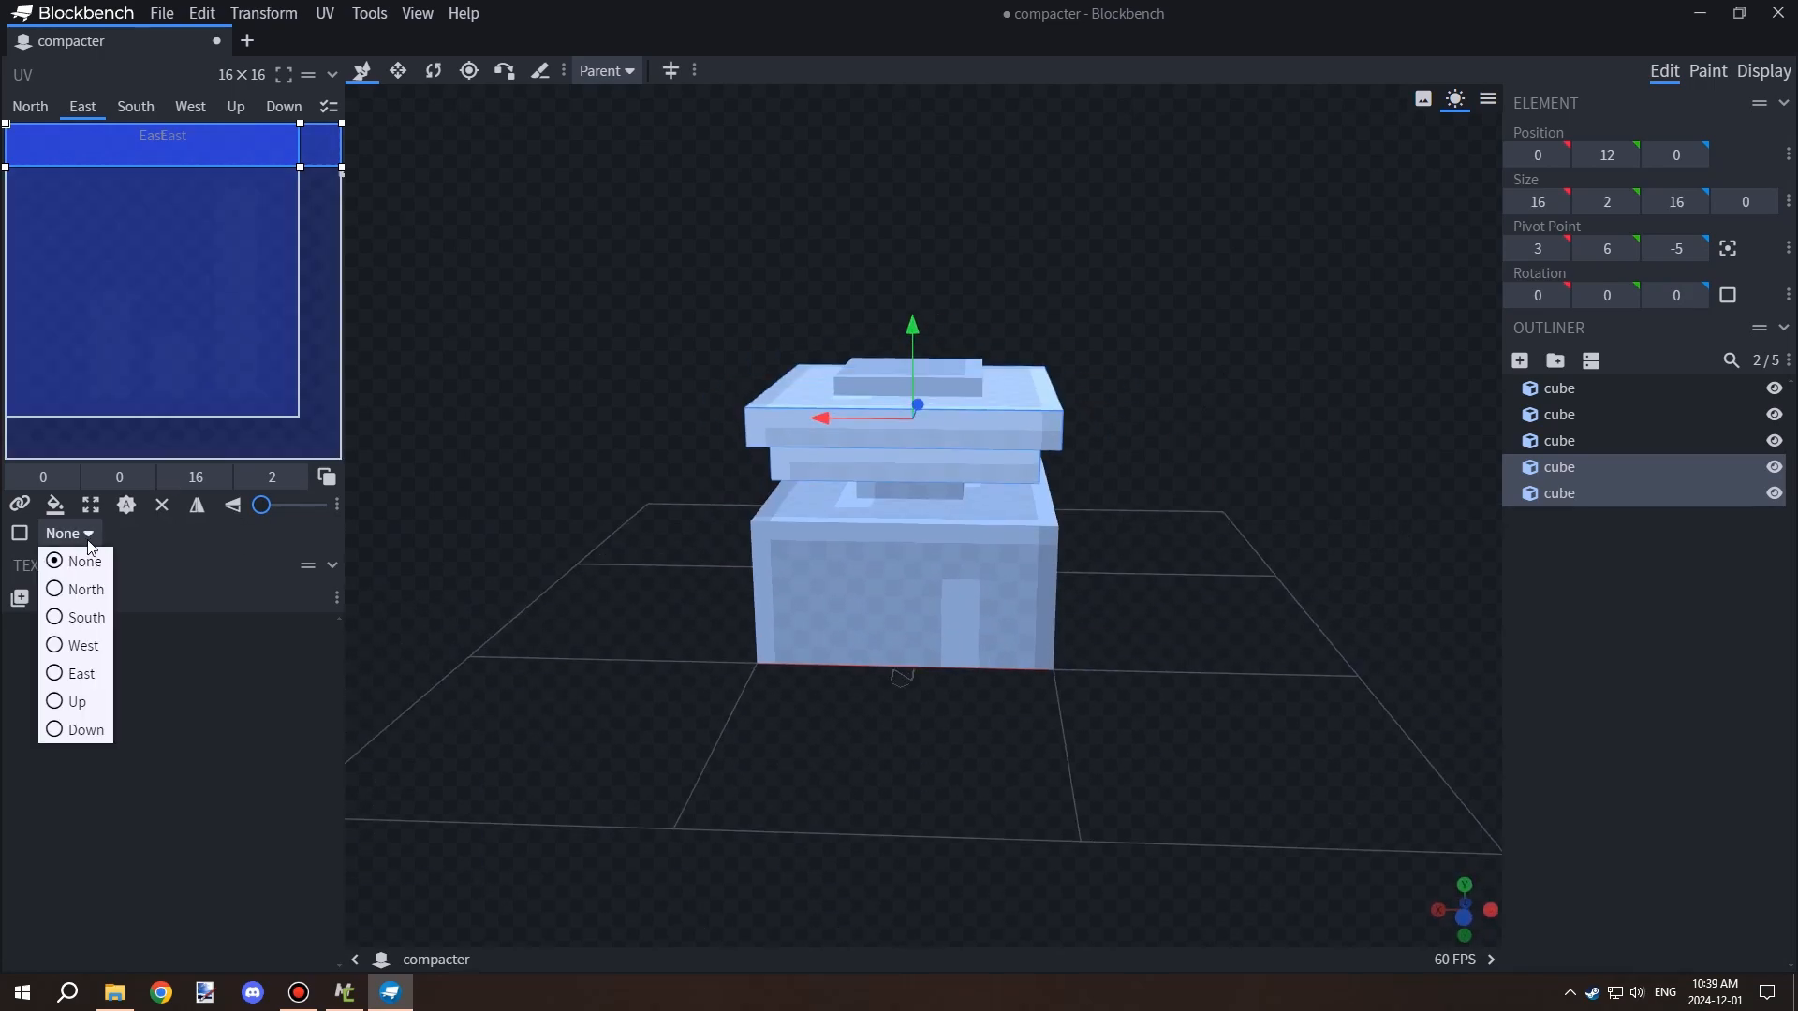
Set the cullface of the top cap's upper face to Up.
drag(1203, 609, 1181, 663)
click(992, 459)
click(906, 373)
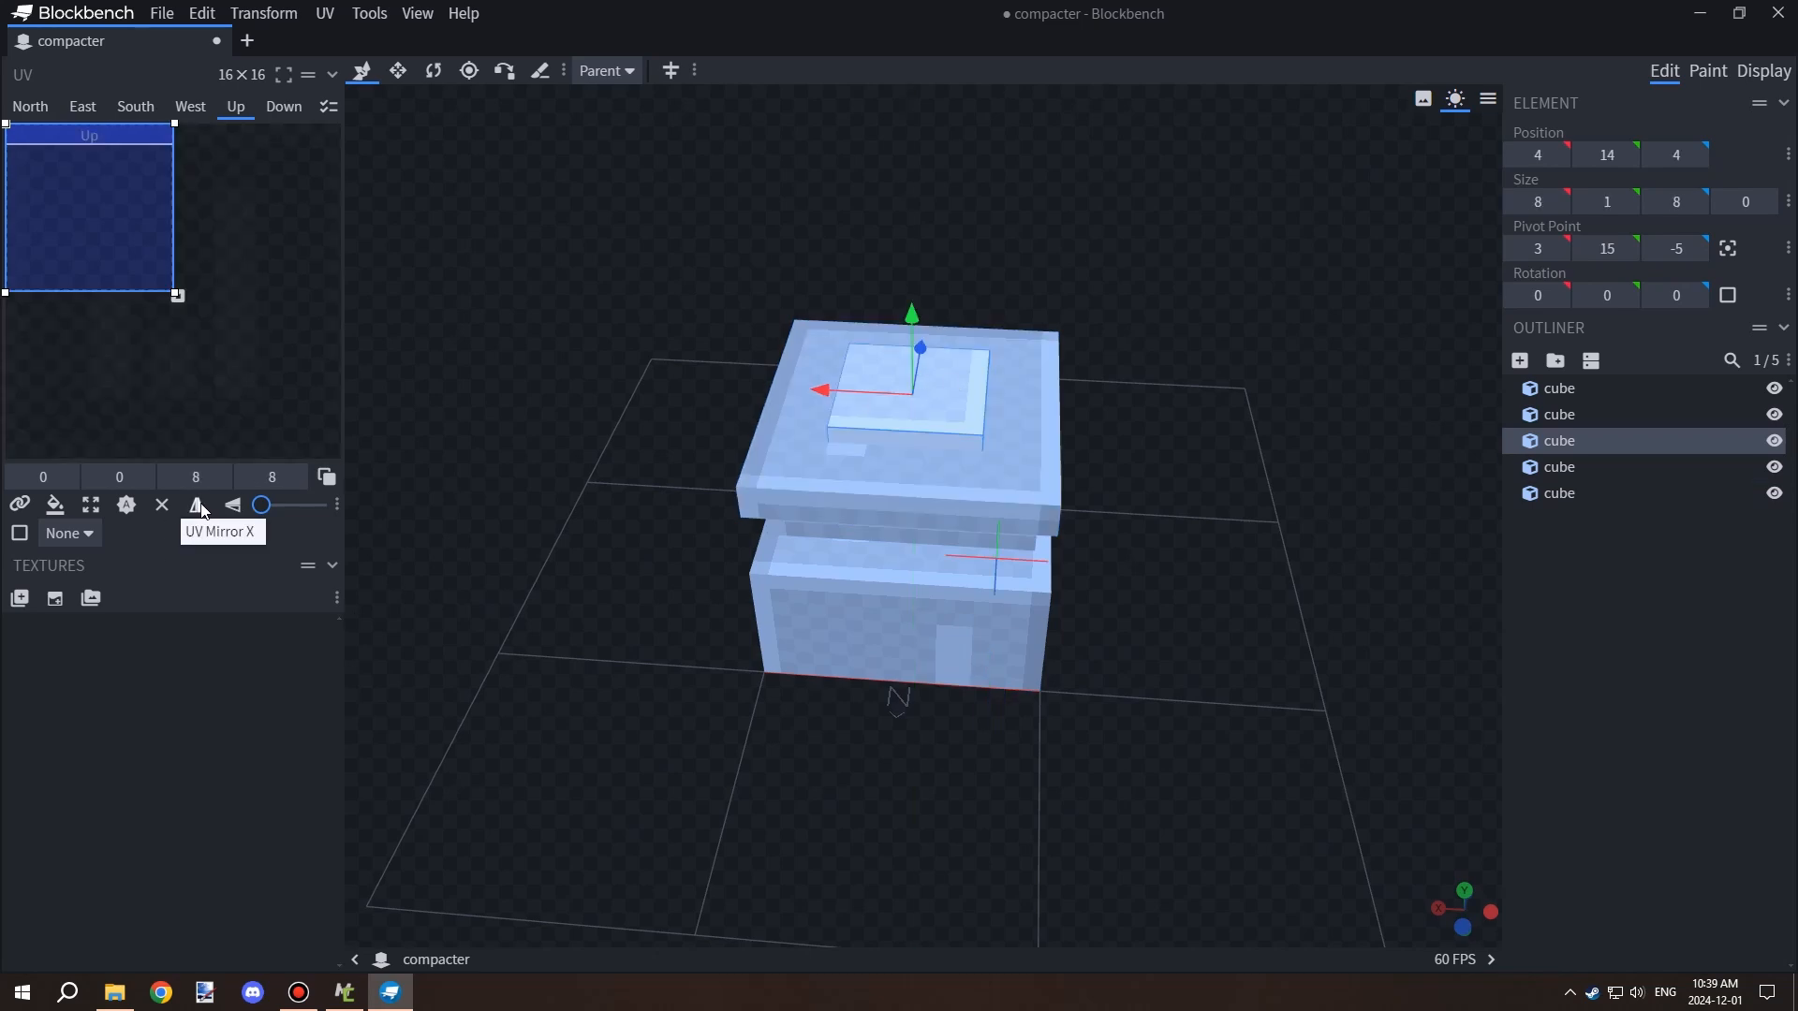
click(74, 700)
Set the cullface of the north faces on the base and the upper plate to North.
drag(1114, 604, 1052, 476)
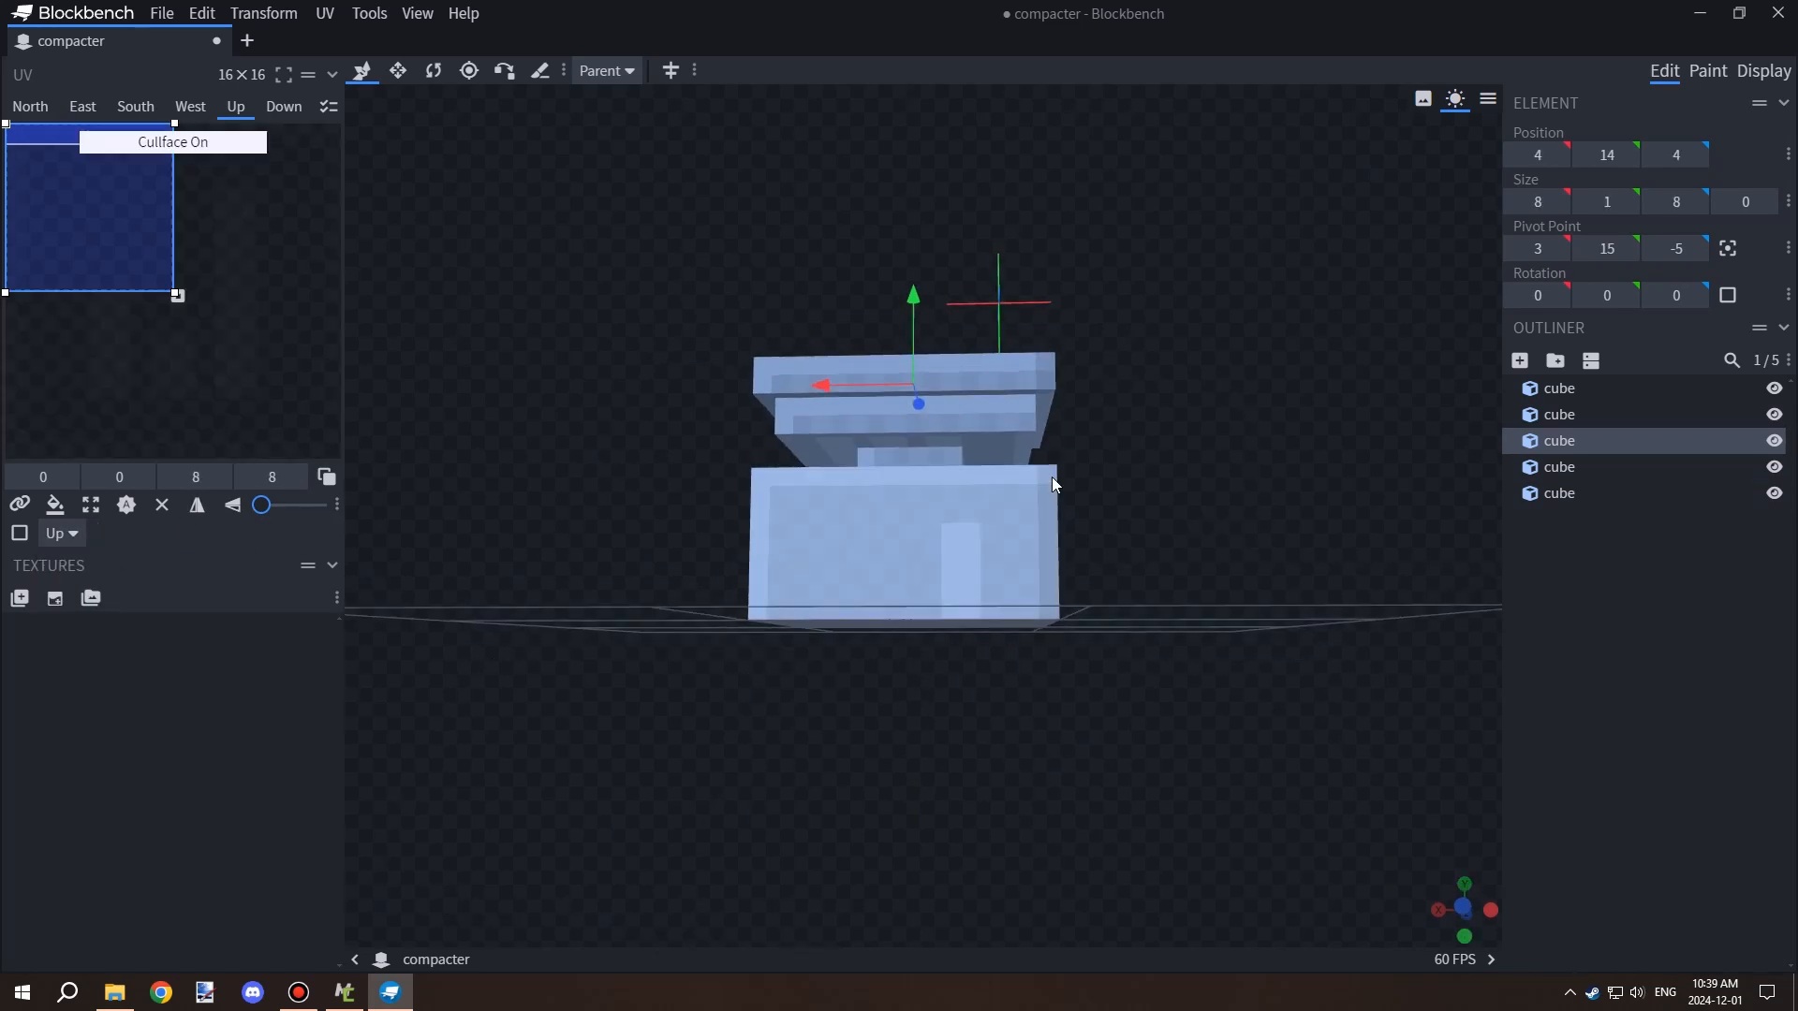
click(974, 543)
drag(1147, 534, 1165, 575)
ctrl+click(965, 442)
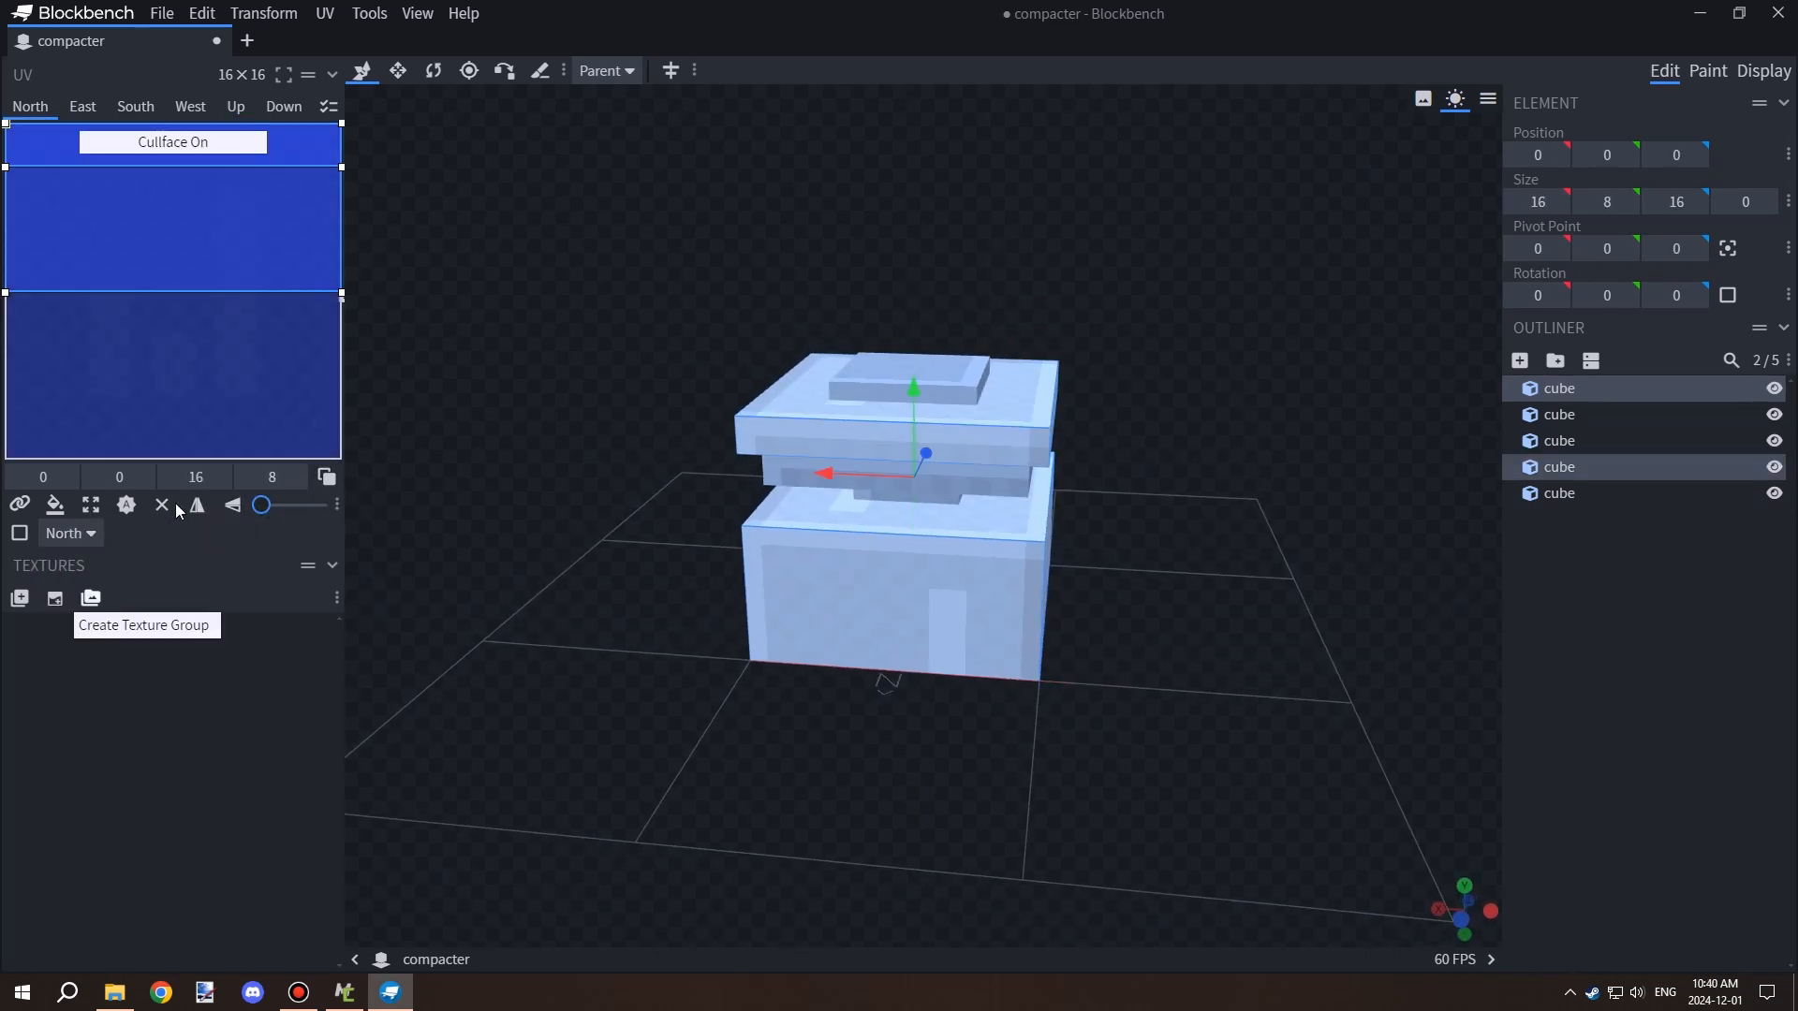
Set the cullface of the west faces on the base and the upper plate to West.
drag(524, 561, 702, 538)
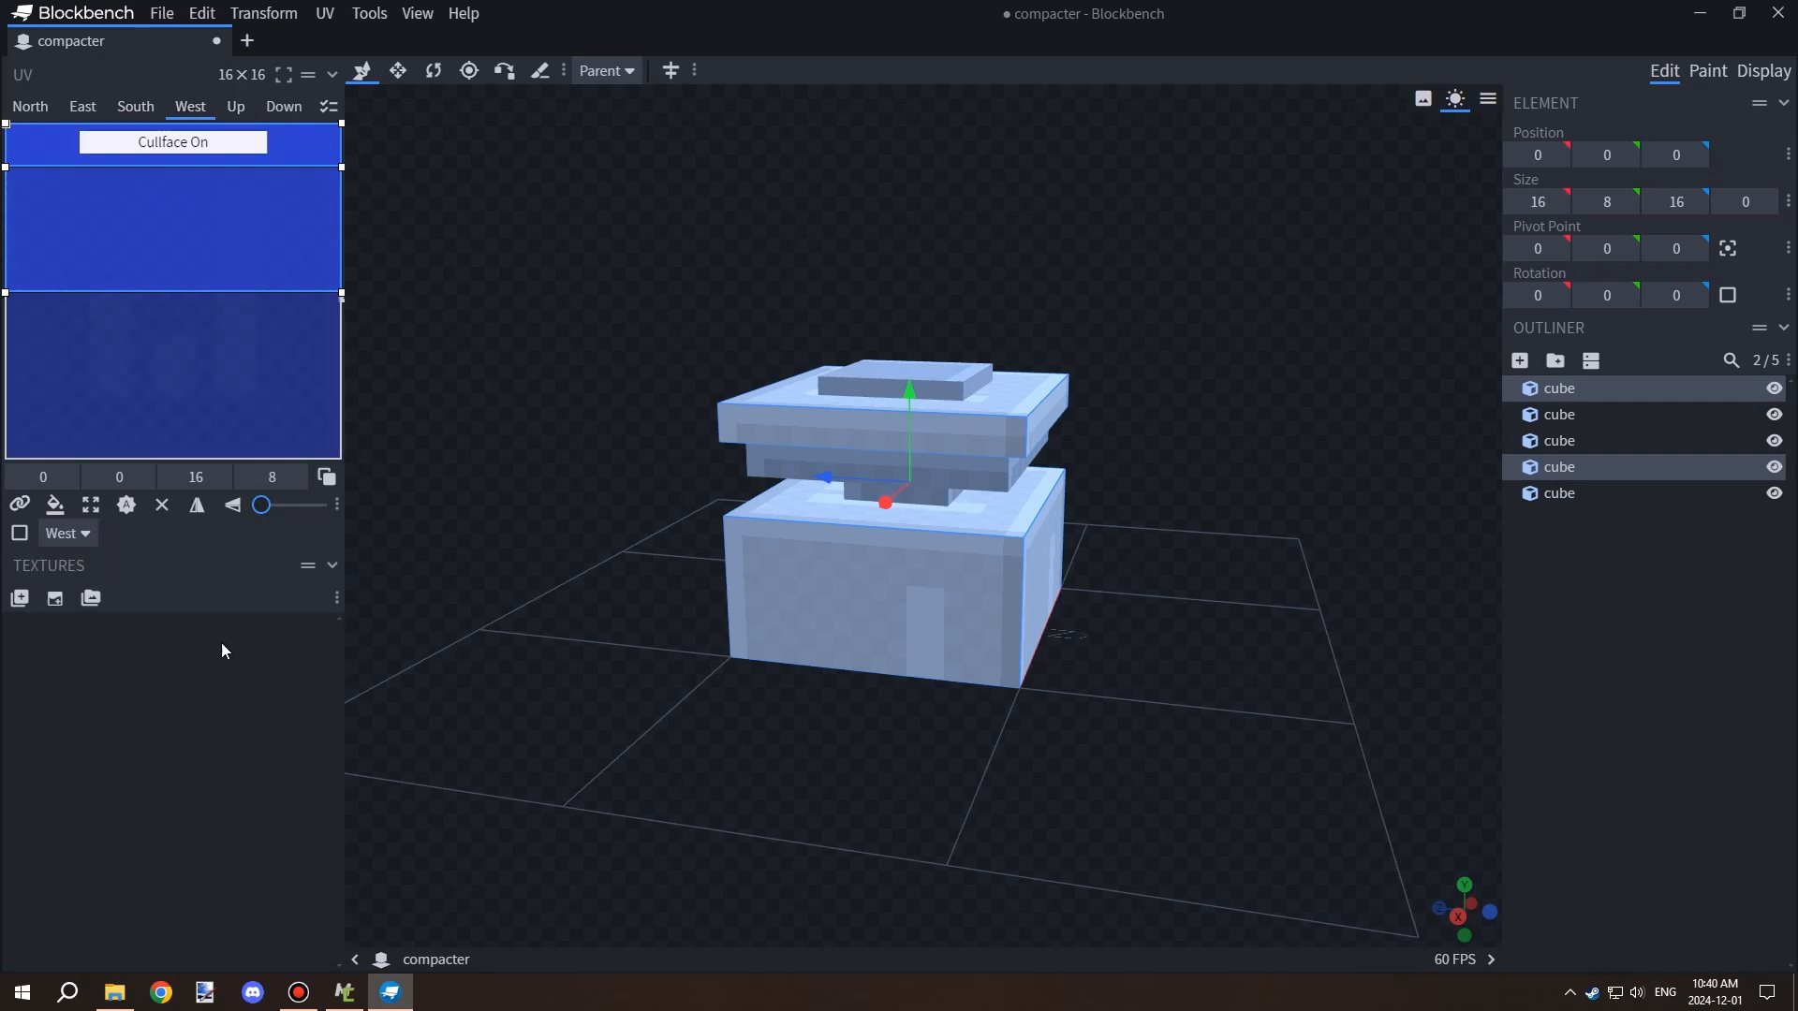
drag(580, 646, 585, 469)
click(851, 552)
drag(580, 600, 731, 740)
click(1561, 756)
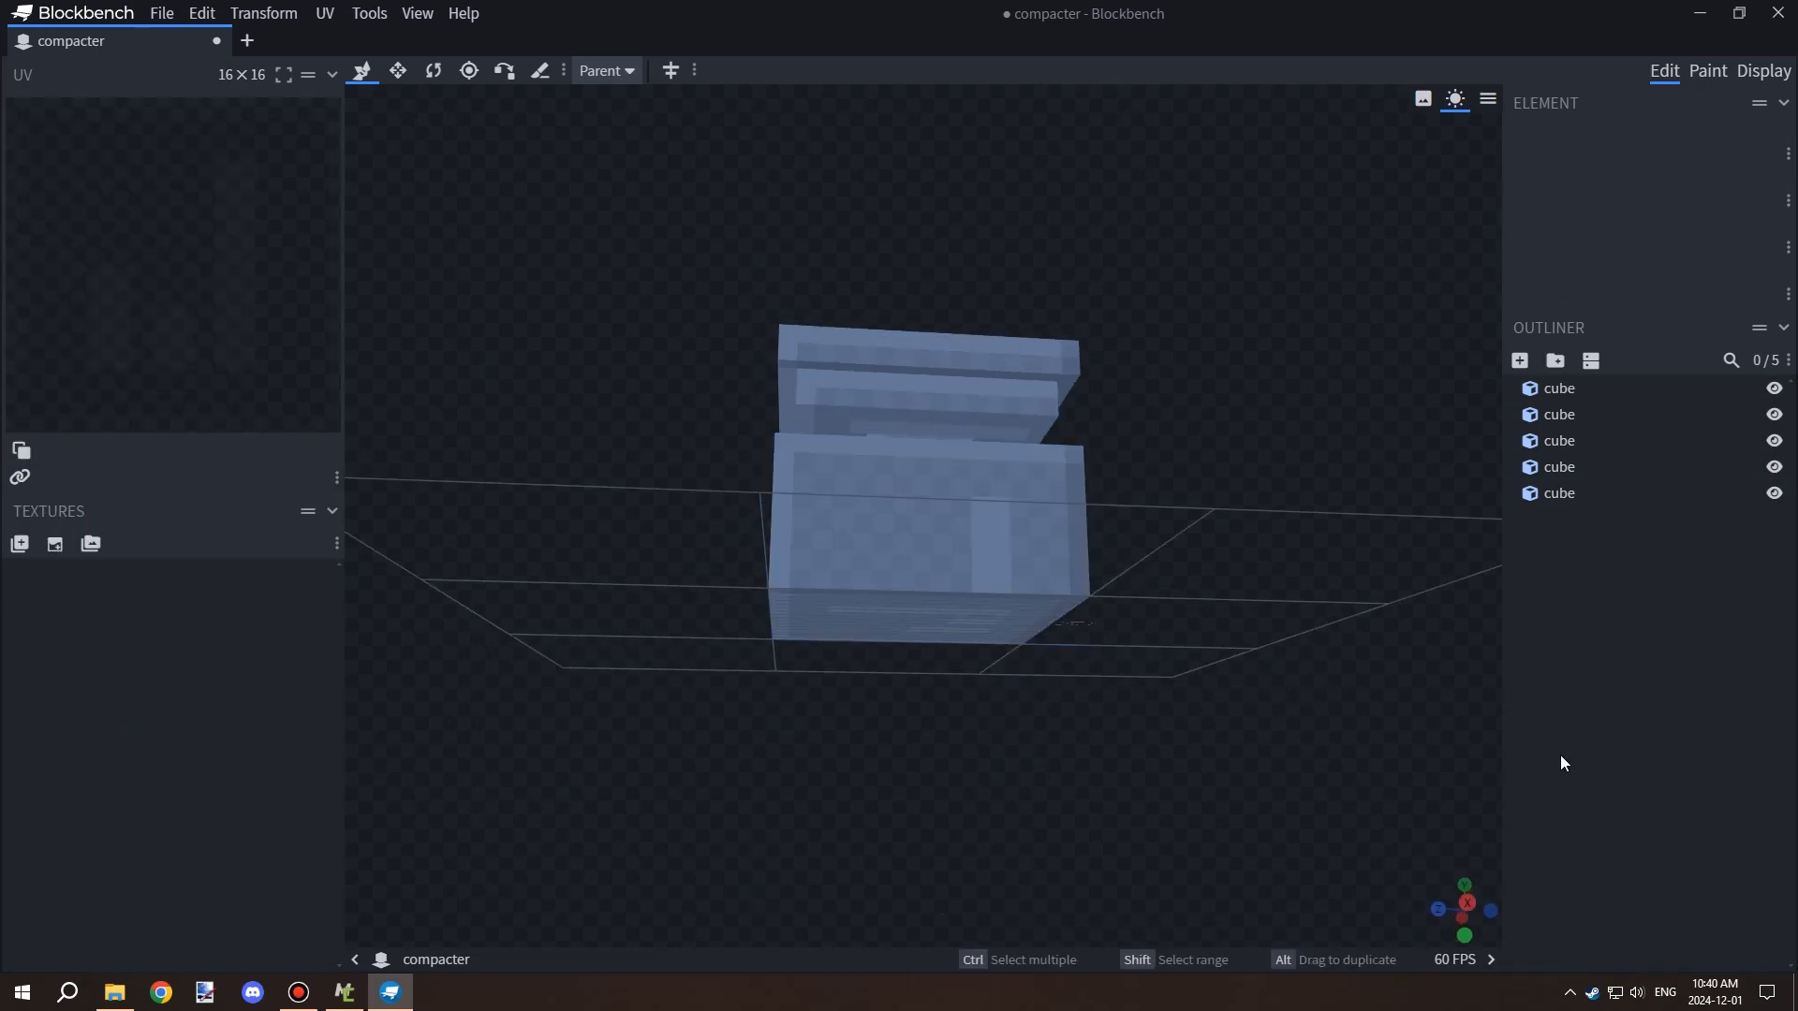
Examine the assembled block model from several sides.
drag(1255, 646, 1215, 814)
click(916, 444)
key(alt)
mouse_move(909, 511)
mouse_down()
mouse_move(910, 491)
mouse_move(910, 511)
mouse_up()
drag(1442, 590, 1344, 602)
click(1344, 603)
scroll(1311, 618, down, 4)
drag(1254, 646, 1096, 746)
Create a texture template named texture at 16x pixel density for all five cubes.
key(ctrl+a)
drag(1189, 782, 1128, 723)
click(19, 570)
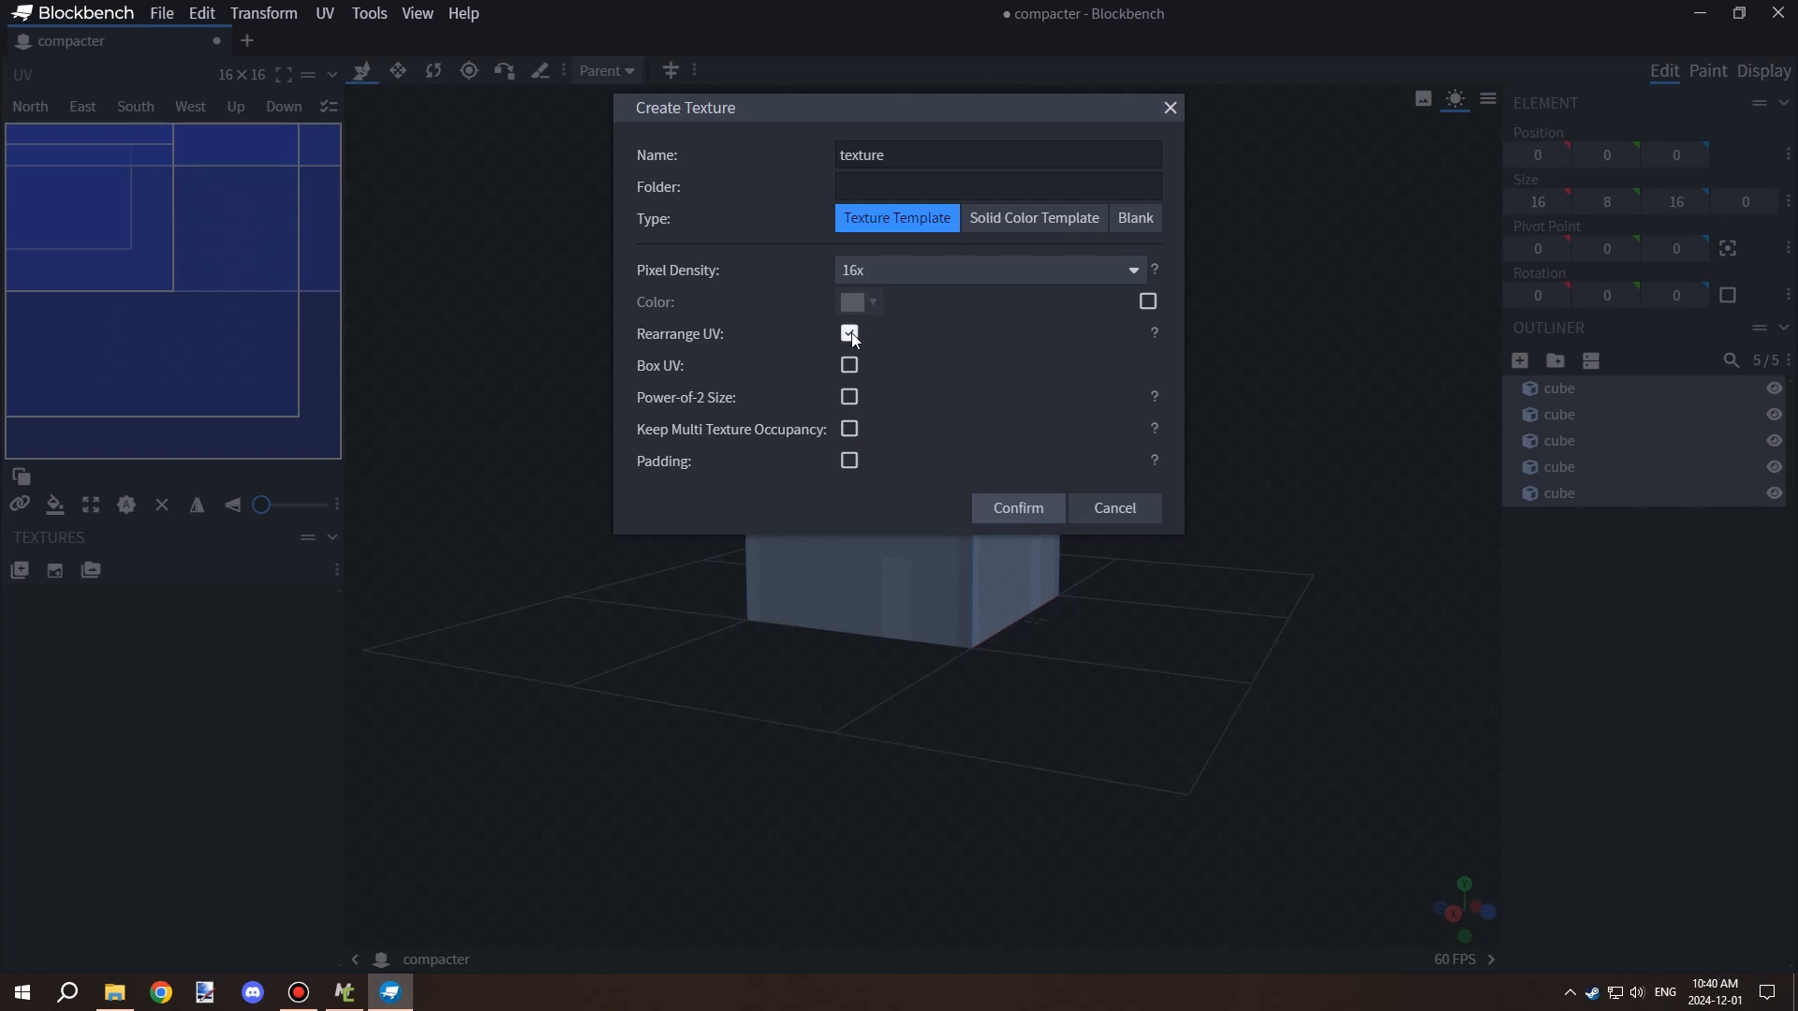
click(1017, 507)
Move the UV area of the base's south face to 32, 14, onto the green region directly above it.
drag(1017, 502, 880, 451)
click(991, 605)
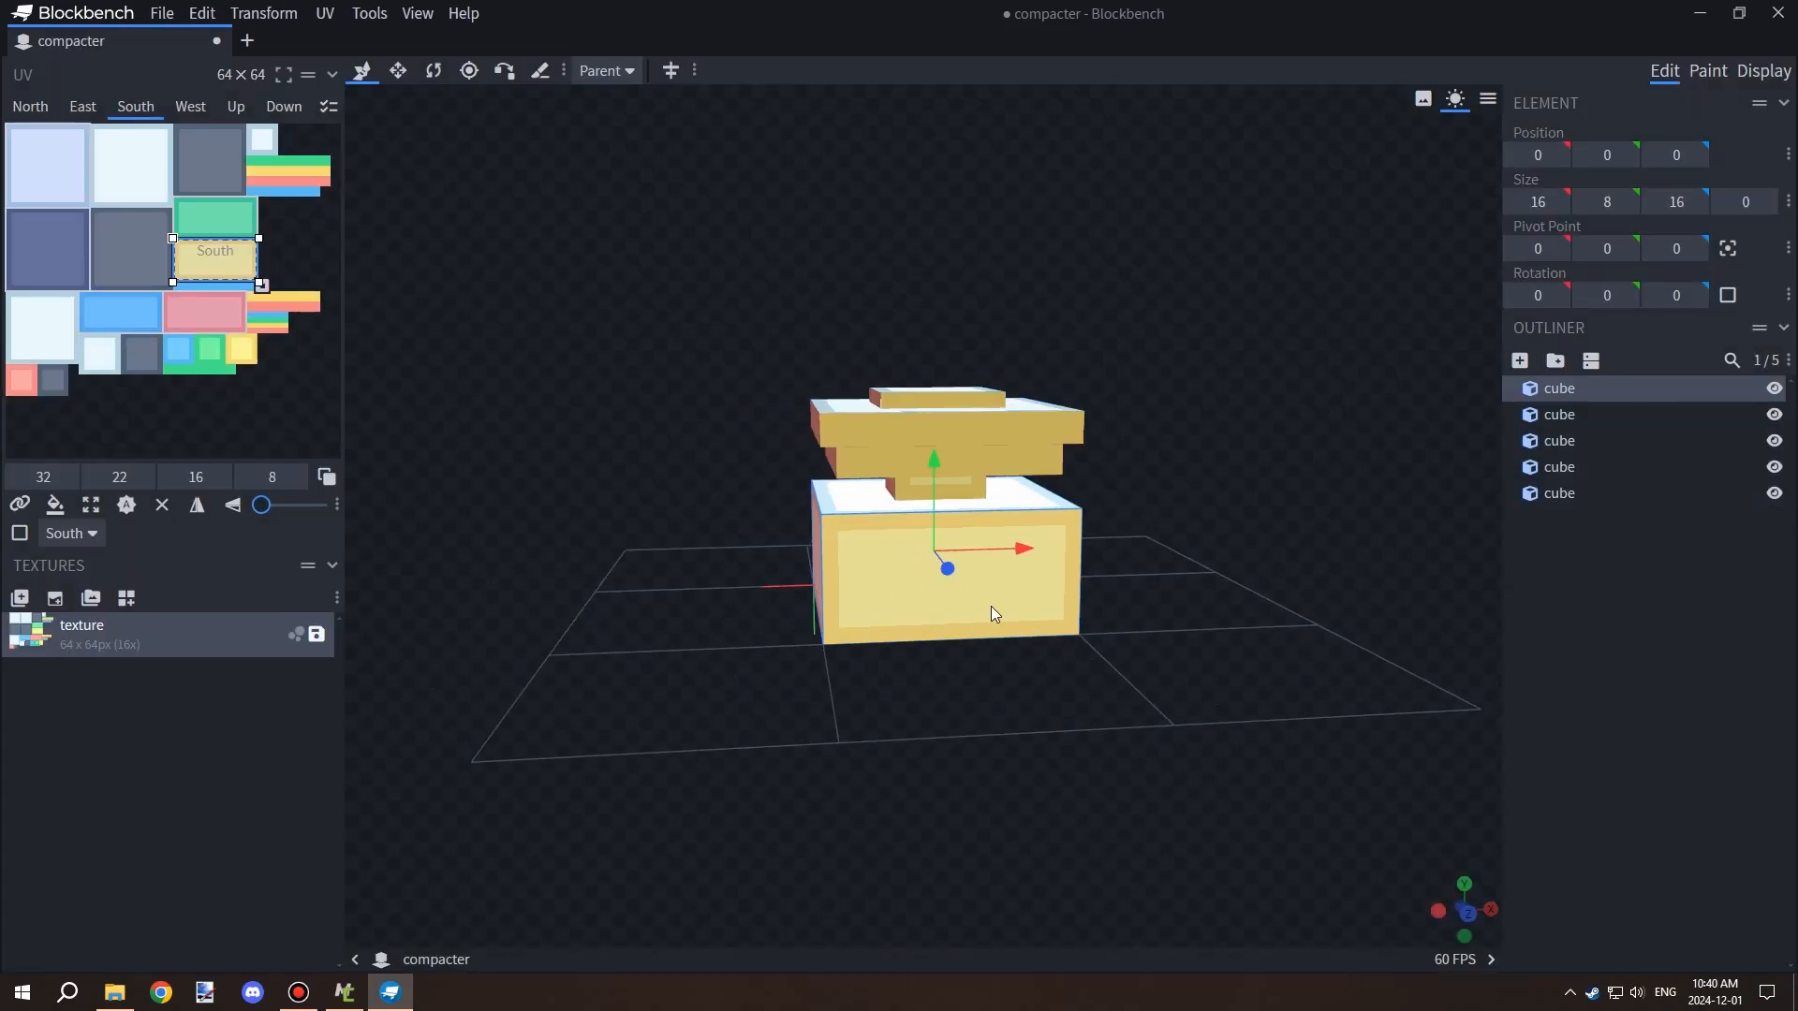
drag(990, 605, 119, 268)
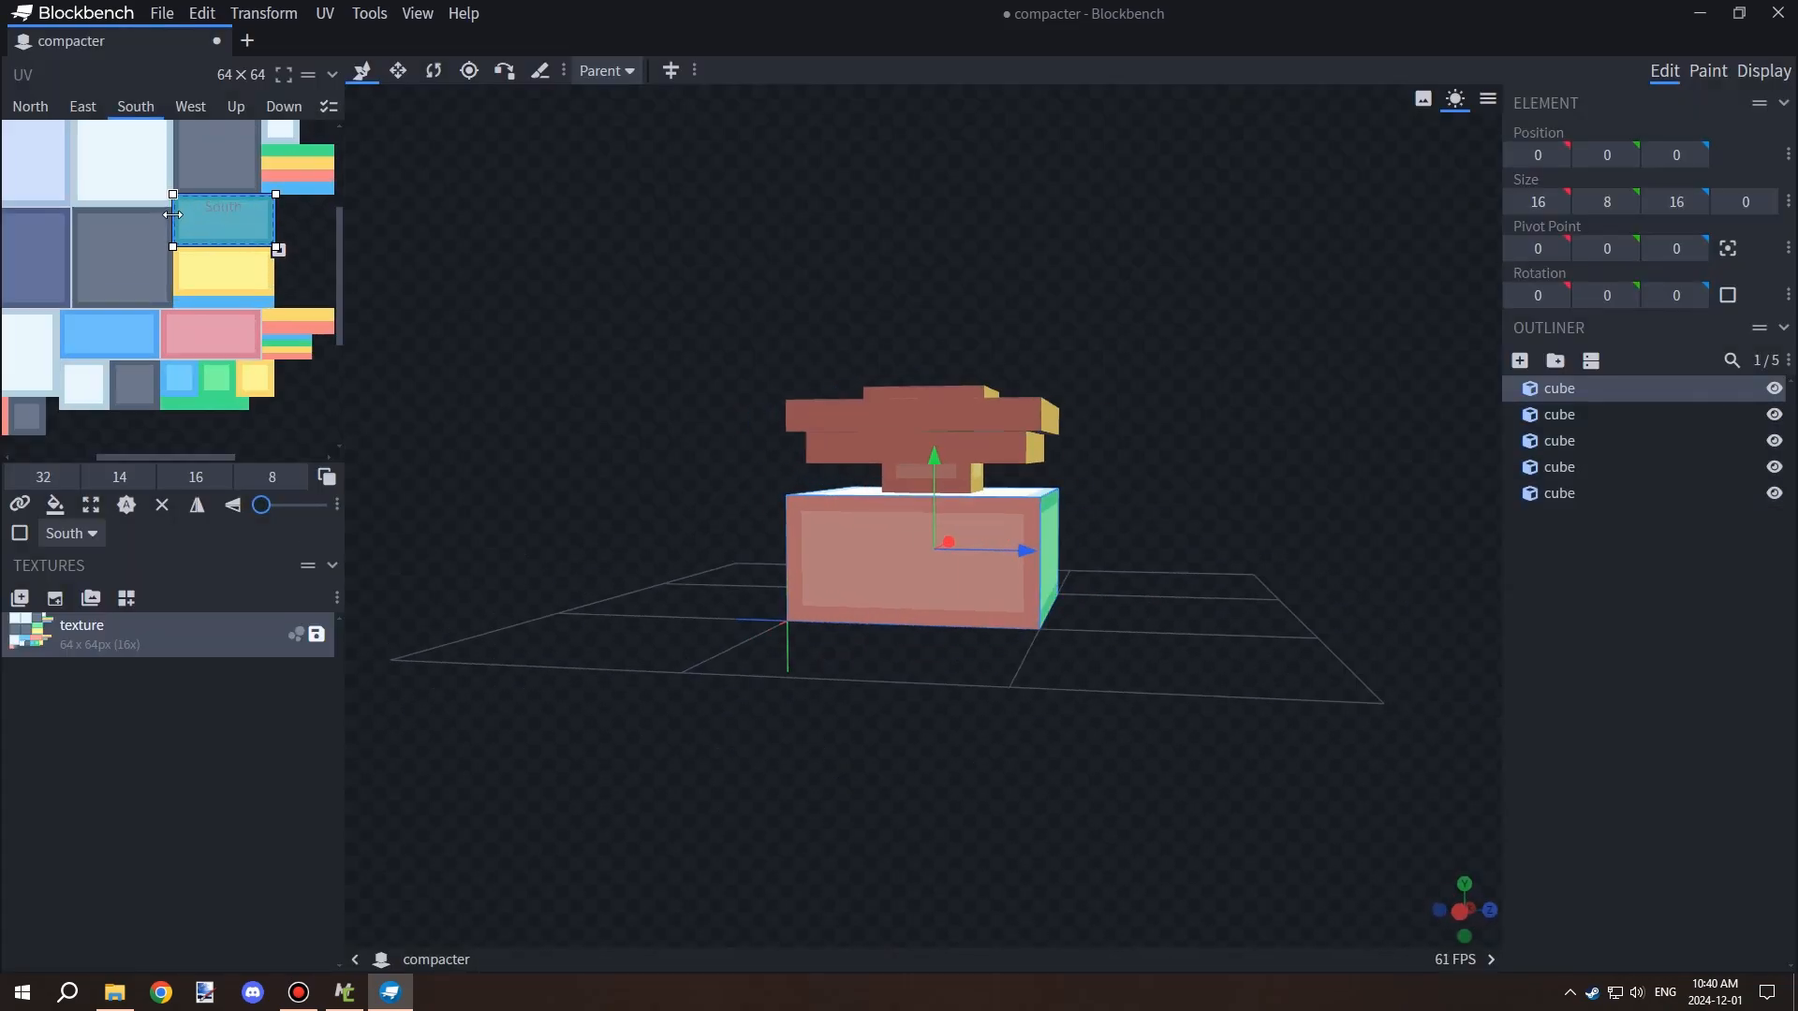
scroll(173, 214, down, 2)
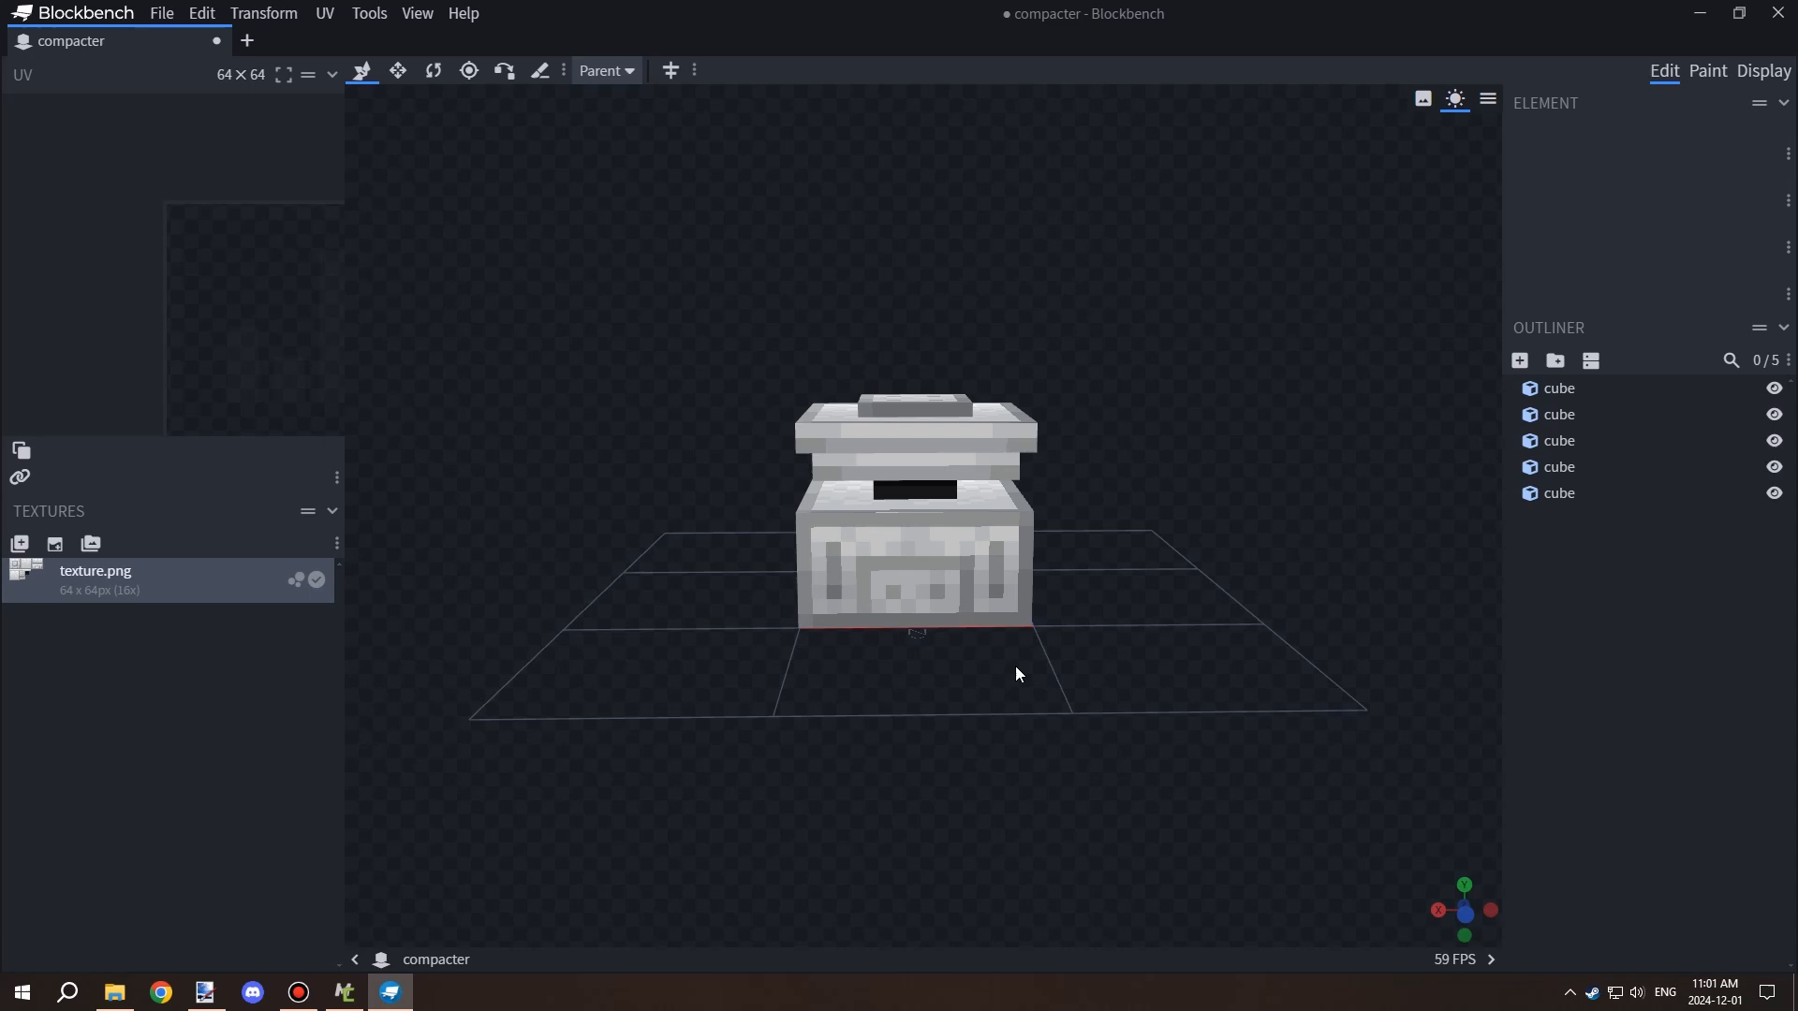
Rename the first four cubes in the model as cube1, cube2, cube3 and cube4.
drag(1015, 665, 1245, 646)
scroll(1101, 704, down, 2)
click(1553, 387)
right_click(1581, 395)
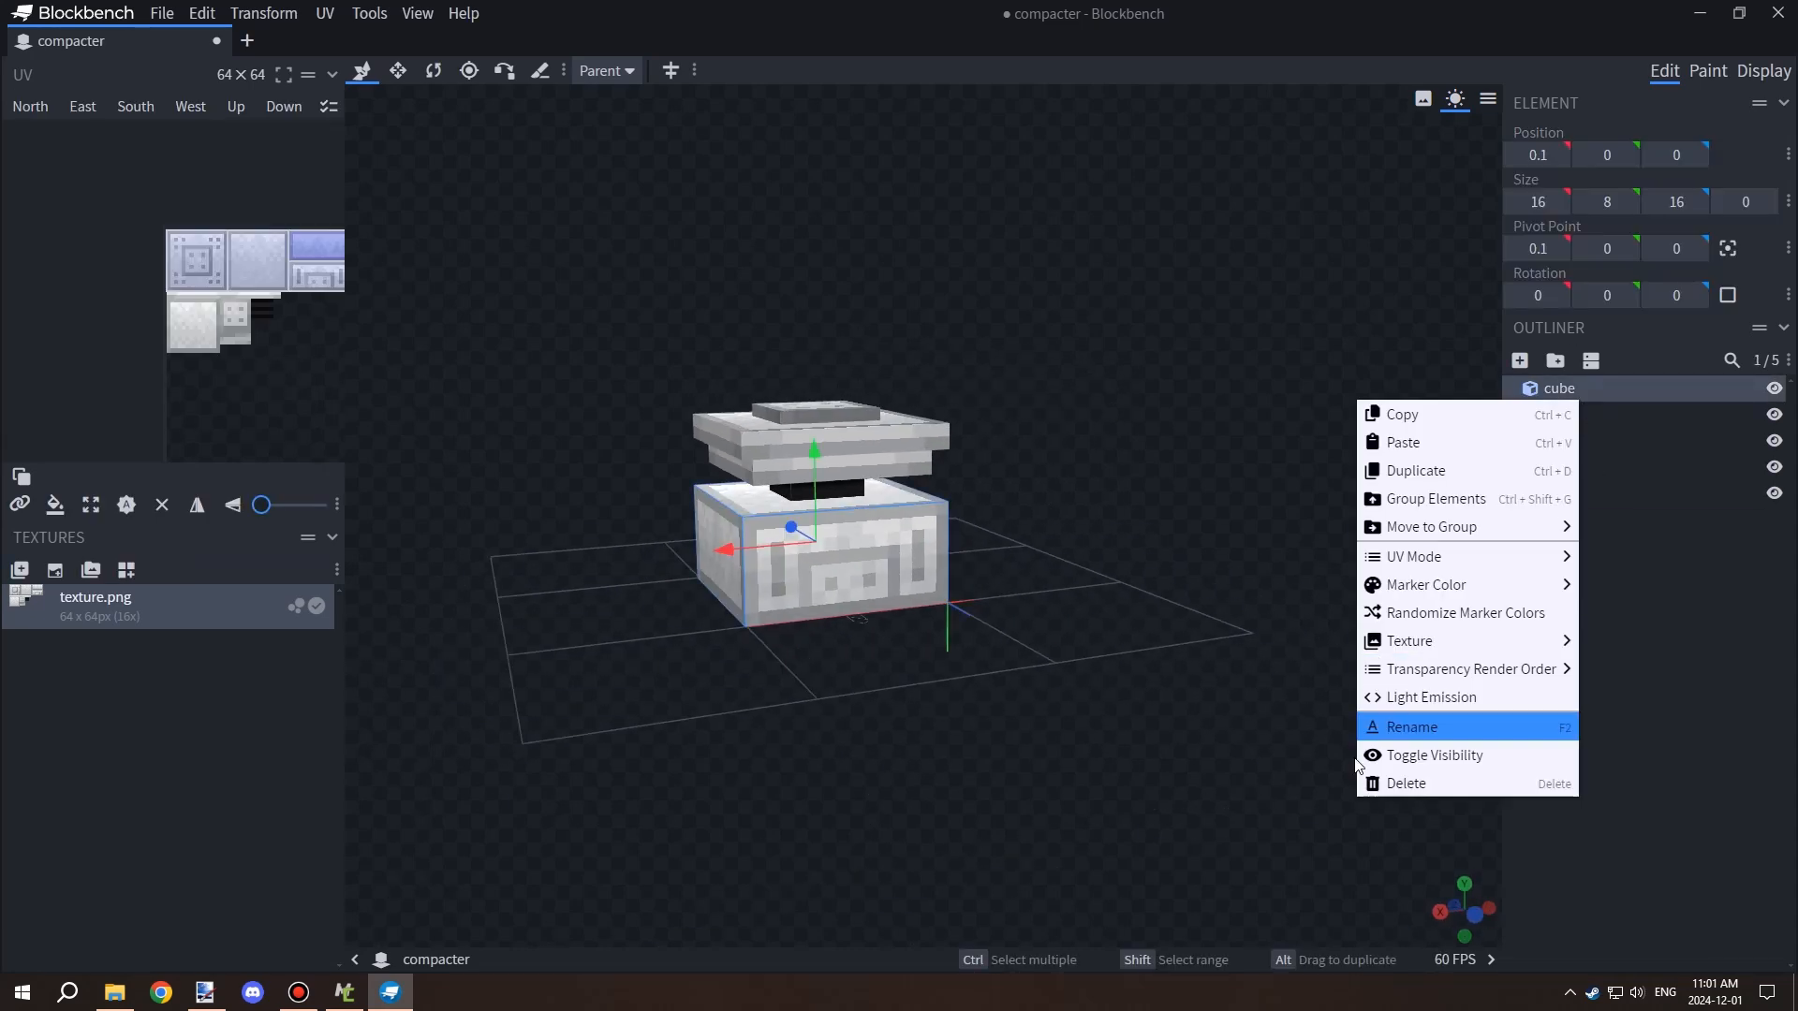
click(1403, 727)
text(cube1)
key(Tab)
text(cube2)
key(Tab)
text(cube3)
key(Tab)
text(cube4)
key(Tab)
Rename the last cube, the lower plate, as cube5.
text(5)
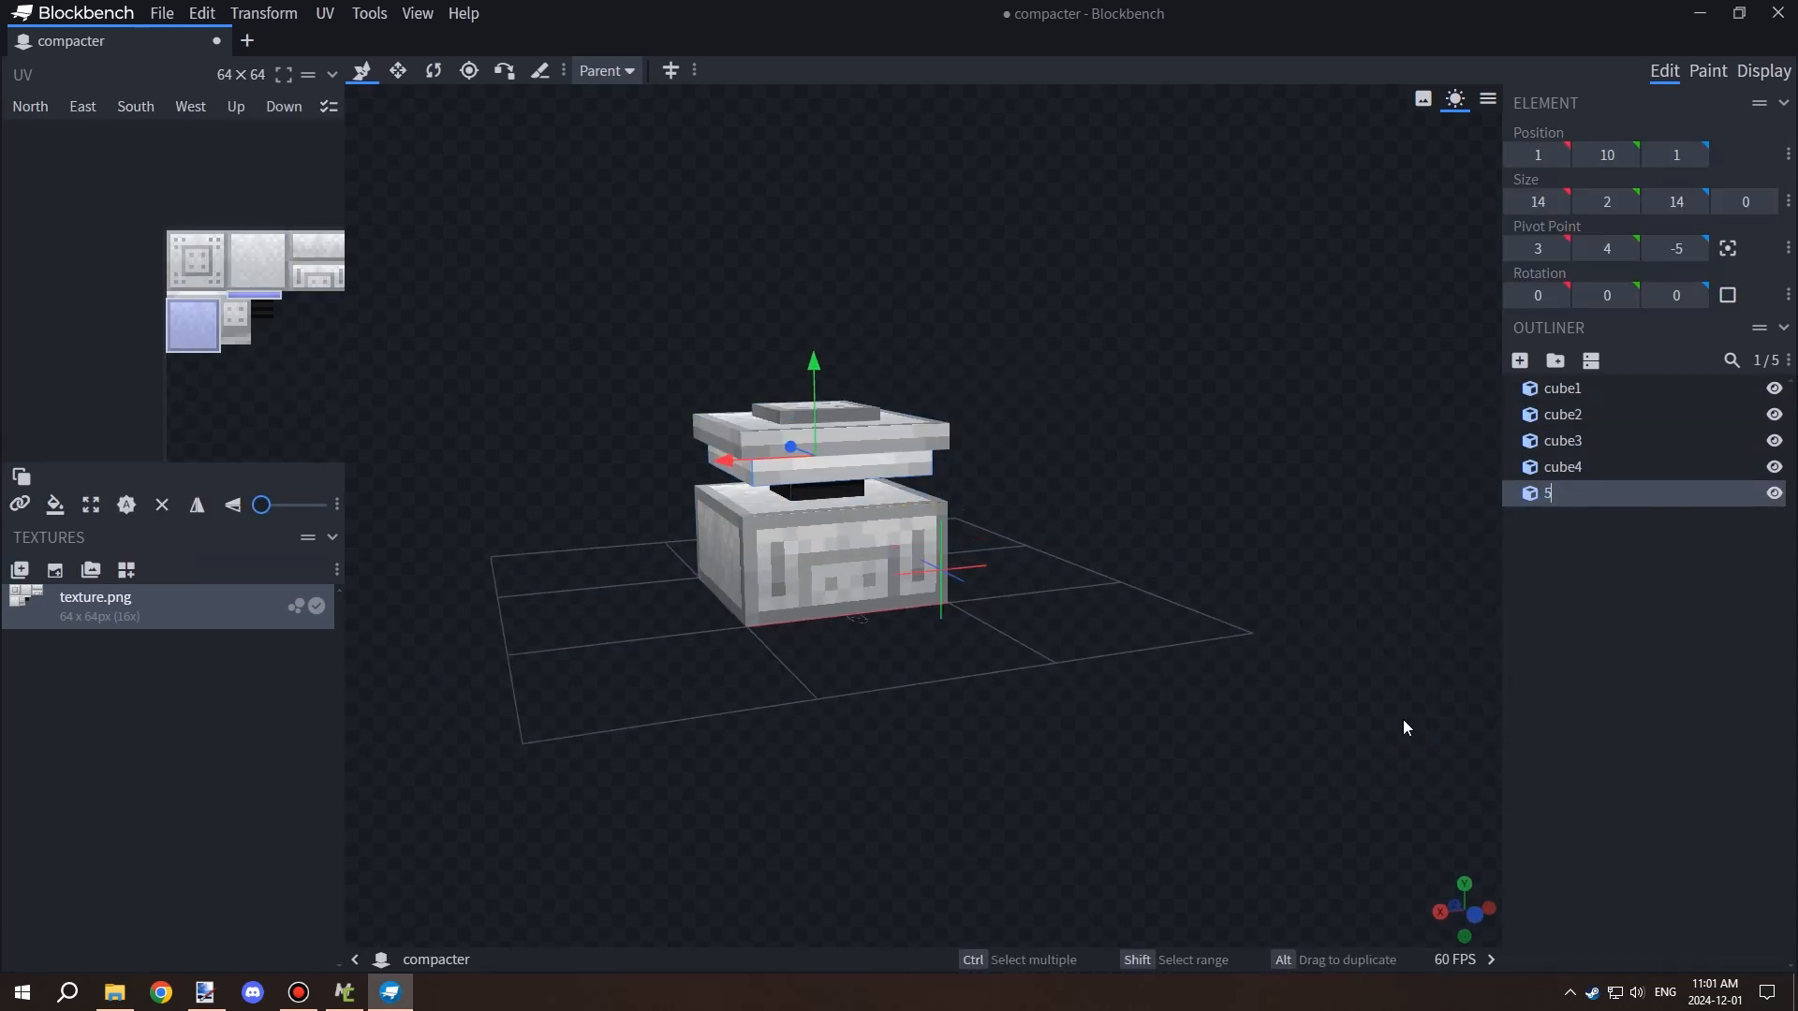
key(Escape)
right_click(1603, 491)
click(1487, 813)
text(cube5)
key(Return)
click(1583, 443)
click(1582, 422)
drag(1404, 646, 1345, 624)
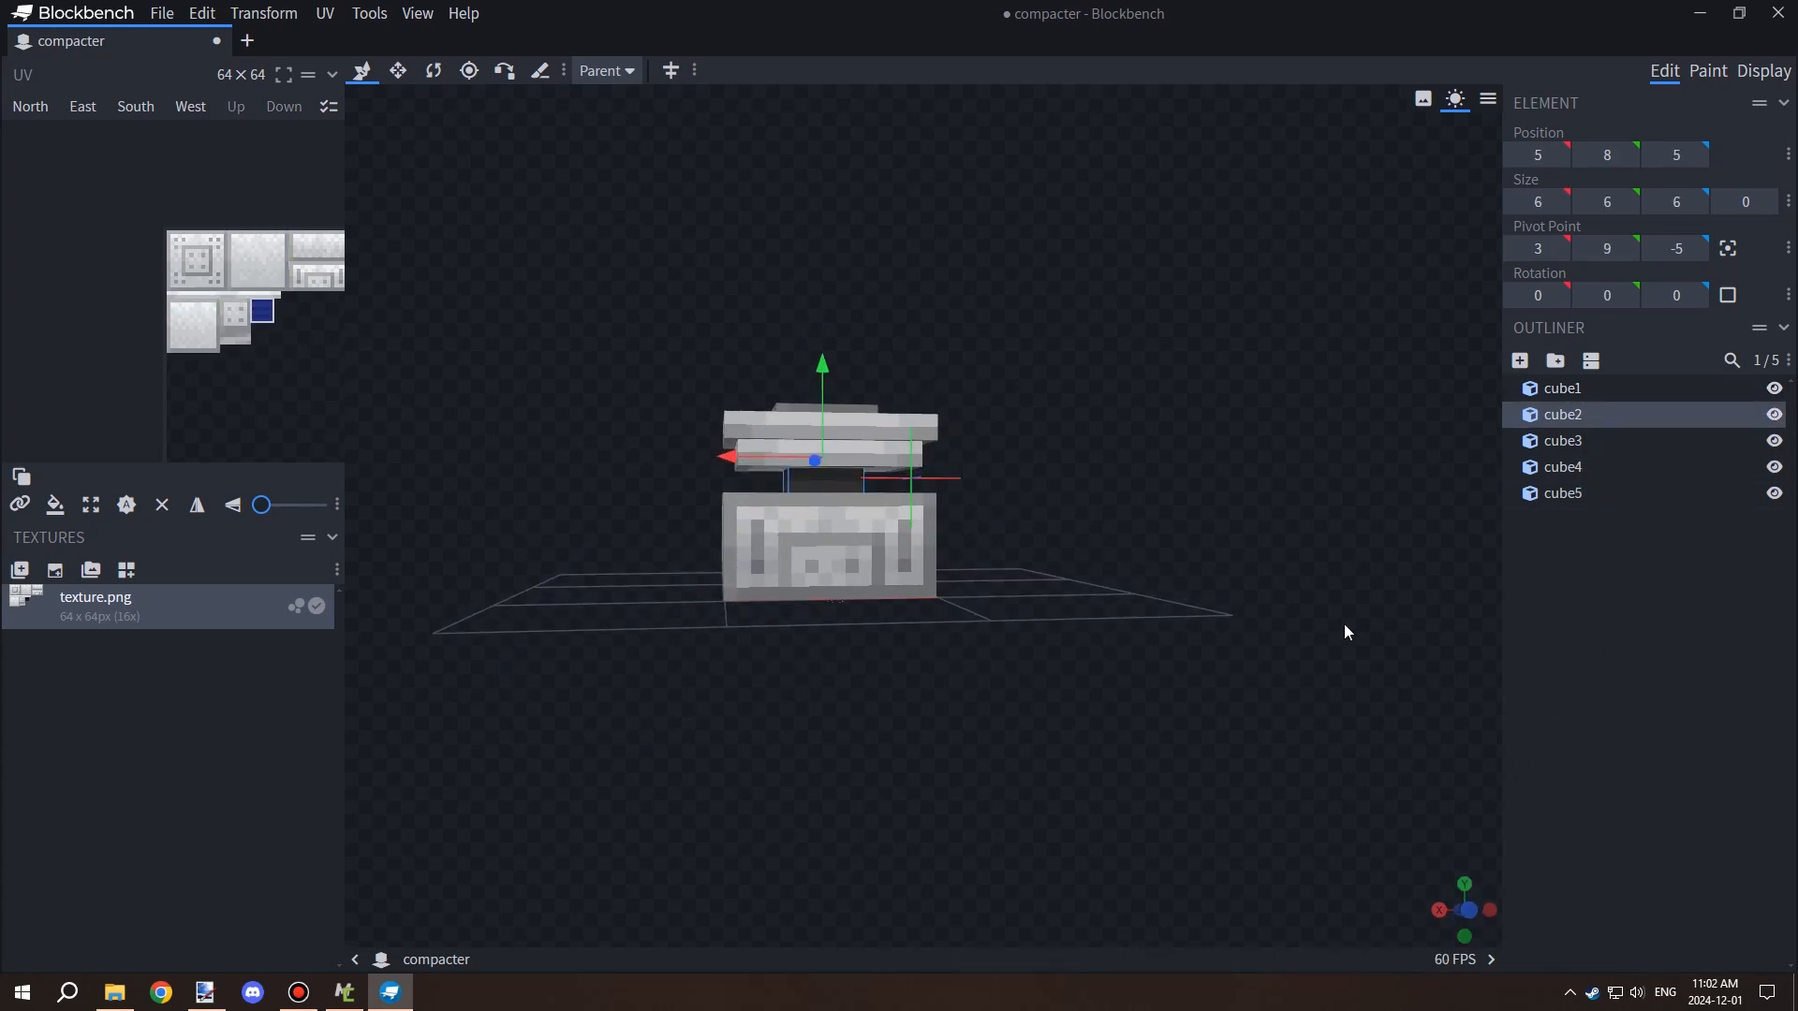
click(1105, 618)
drag(1090, 615, 1177, 609)
right_click(1177, 609)
Apply the Default Block display preset to the model and return to editing.
click(1760, 72)
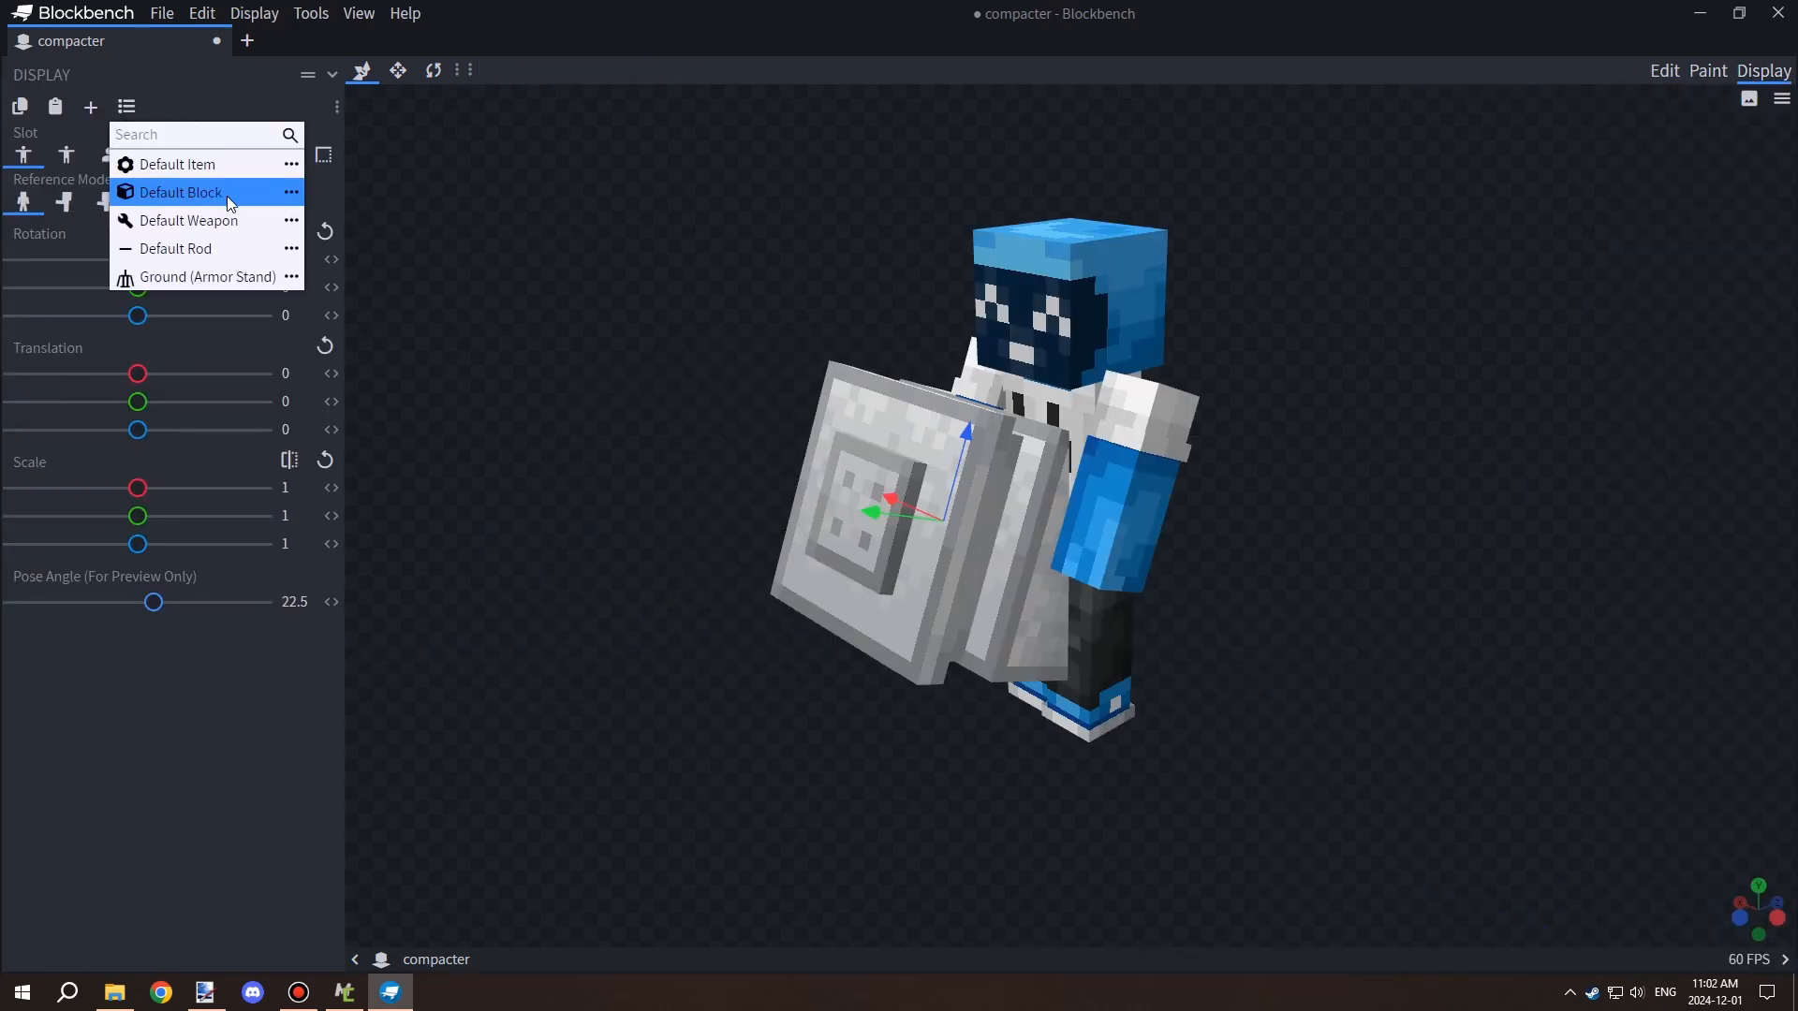
click(227, 195)
click(1664, 72)
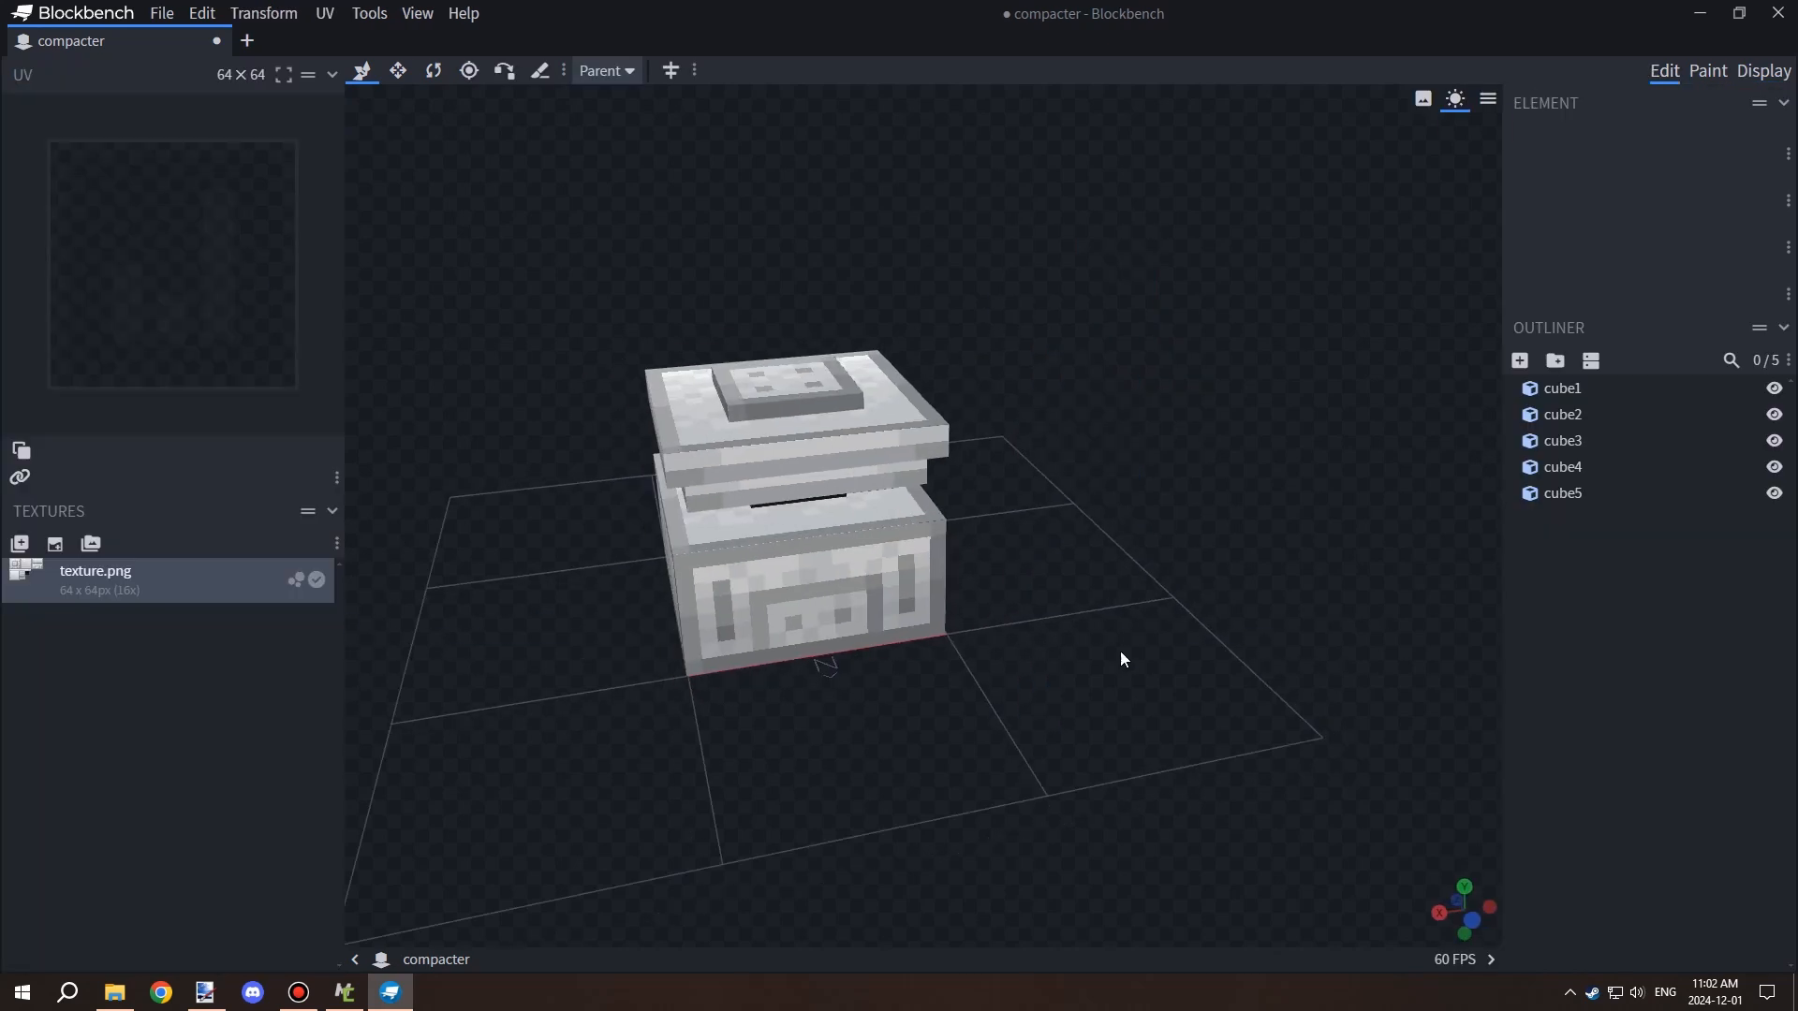
right_click(140, 573)
click(234, 566)
text(texture)
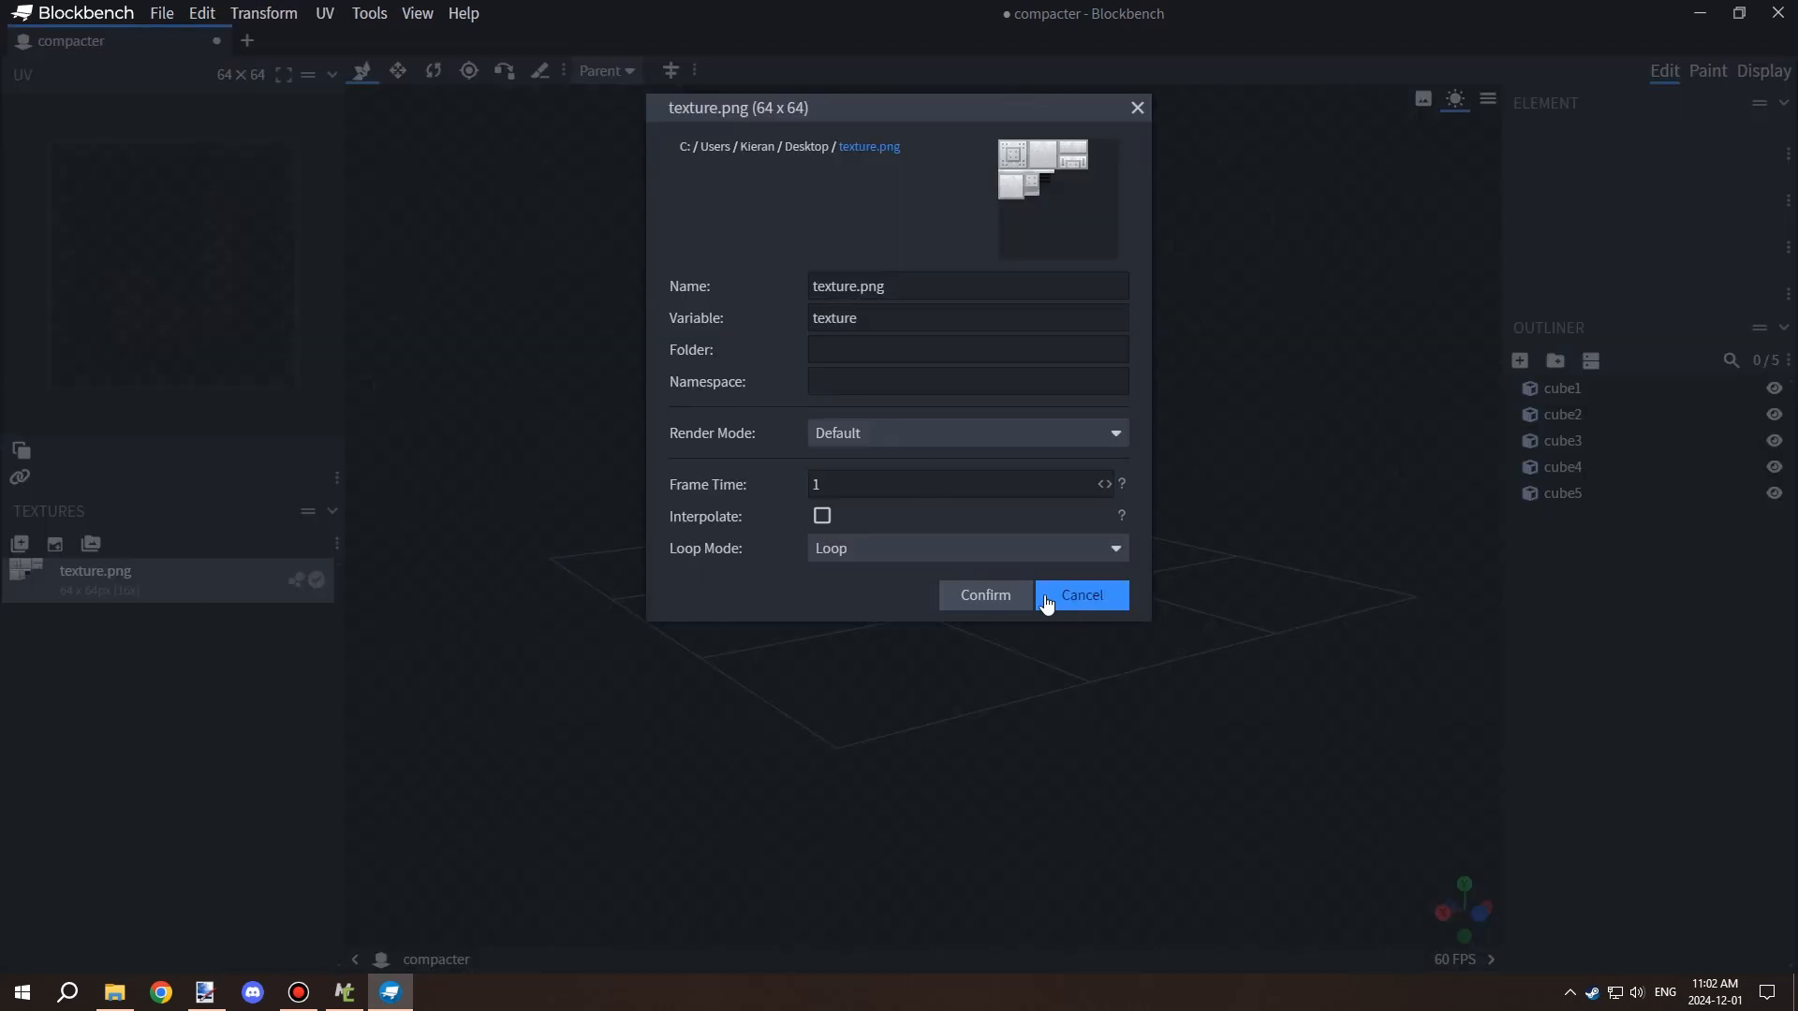
click(1077, 600)
right_click(75, 575)
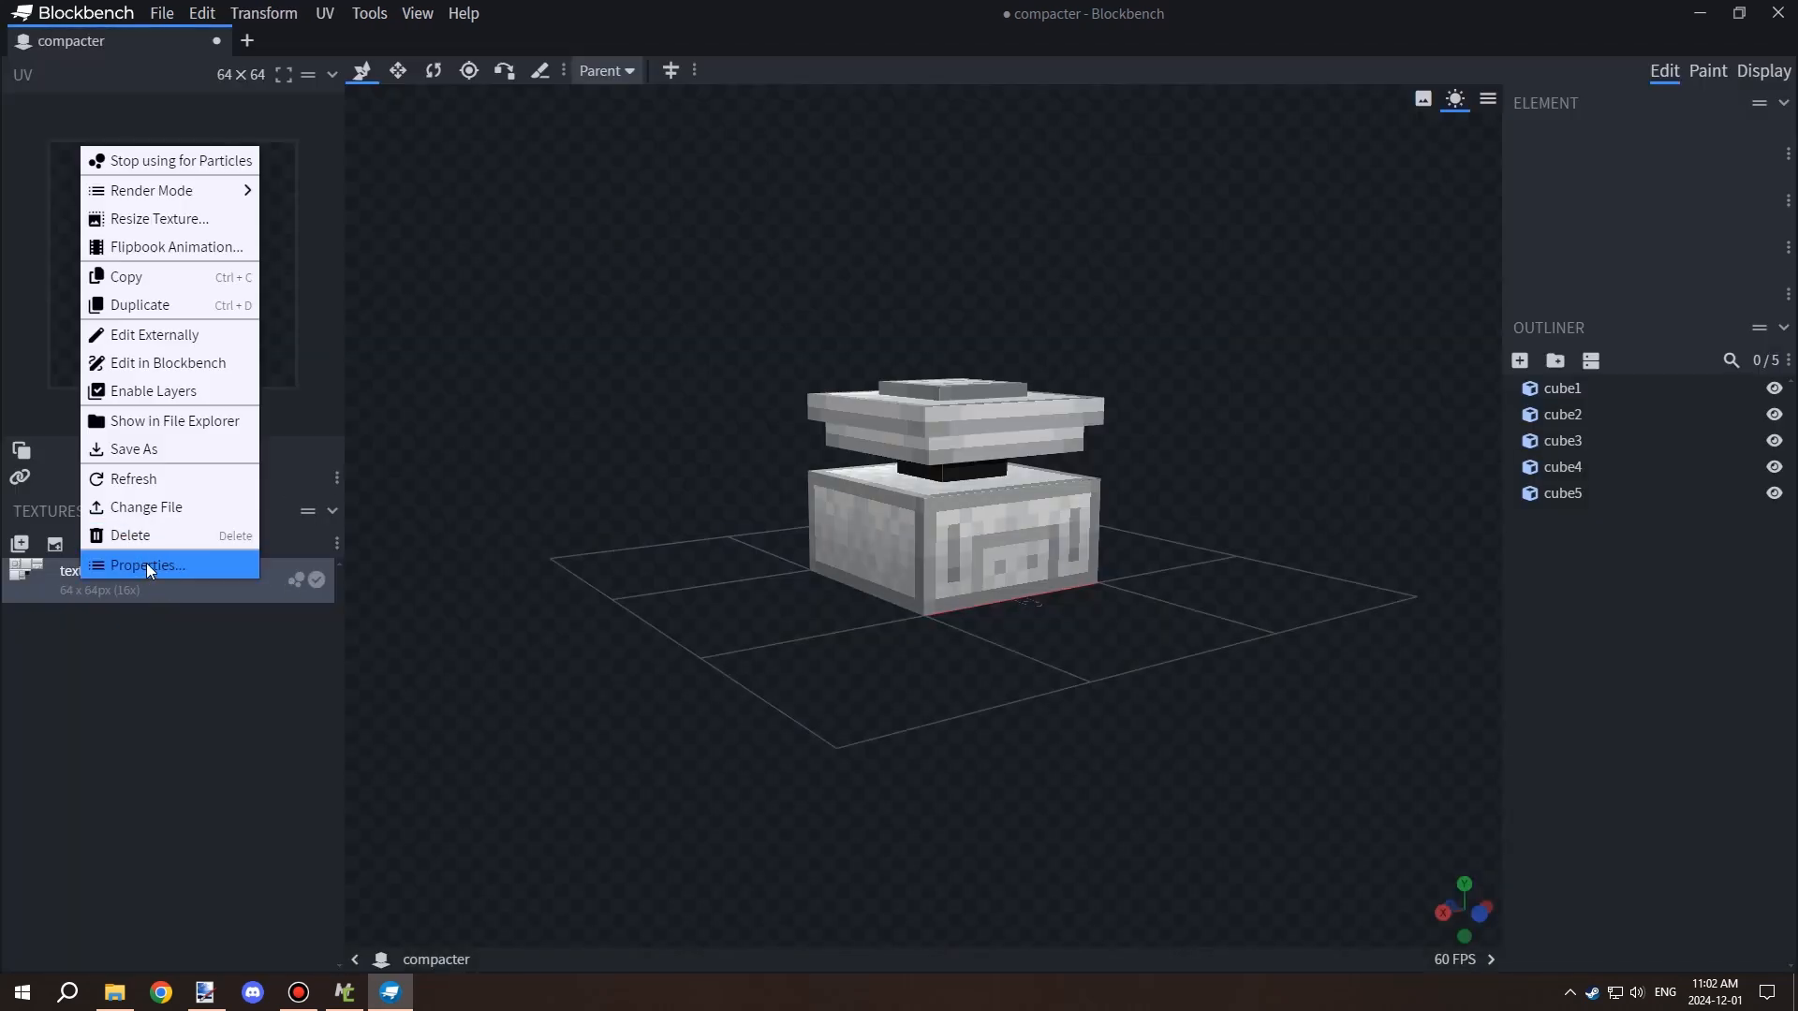
right_click(130, 578)
click(92, 659)
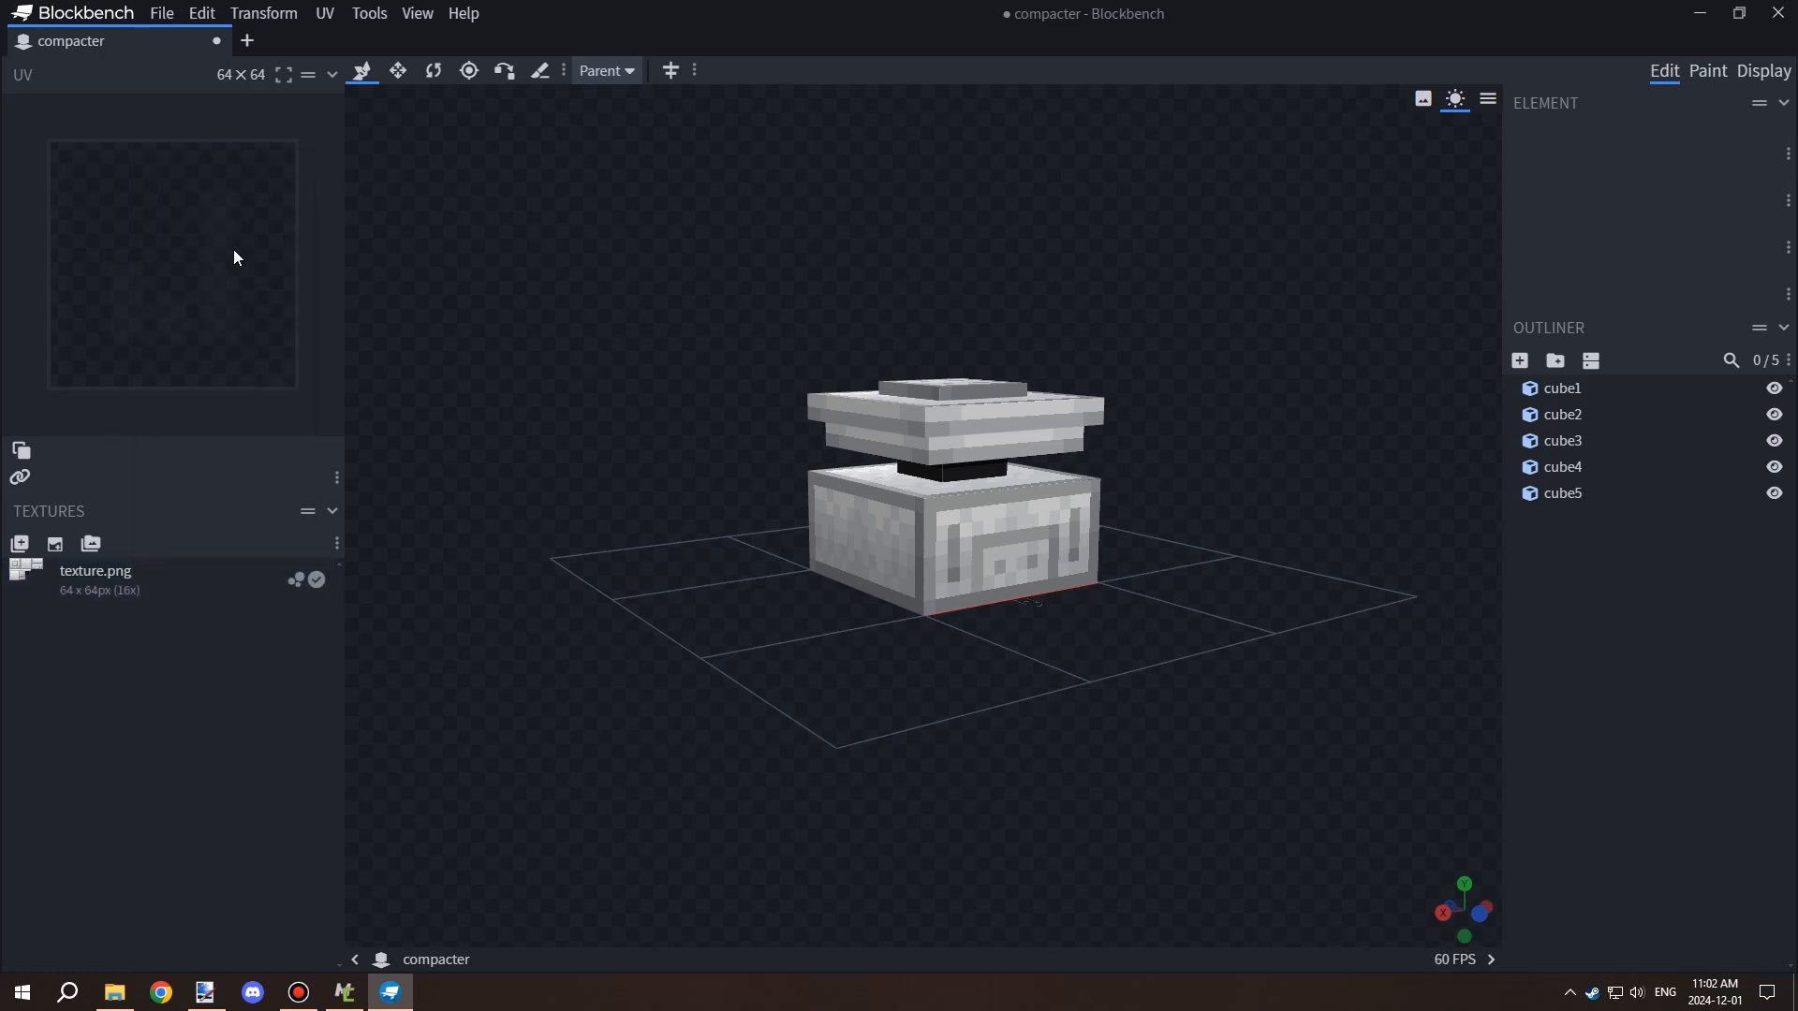
Review the project settings, including the file name and texture size, and accept them.
mouse_move(1082, 558)
mouse_down()
mouse_move(1026, 559)
mouse_move(1114, 567)
mouse_up()
click(1264, 611)
drag(1223, 668, 712, 524)
click(161, 13)
click(216, 38)
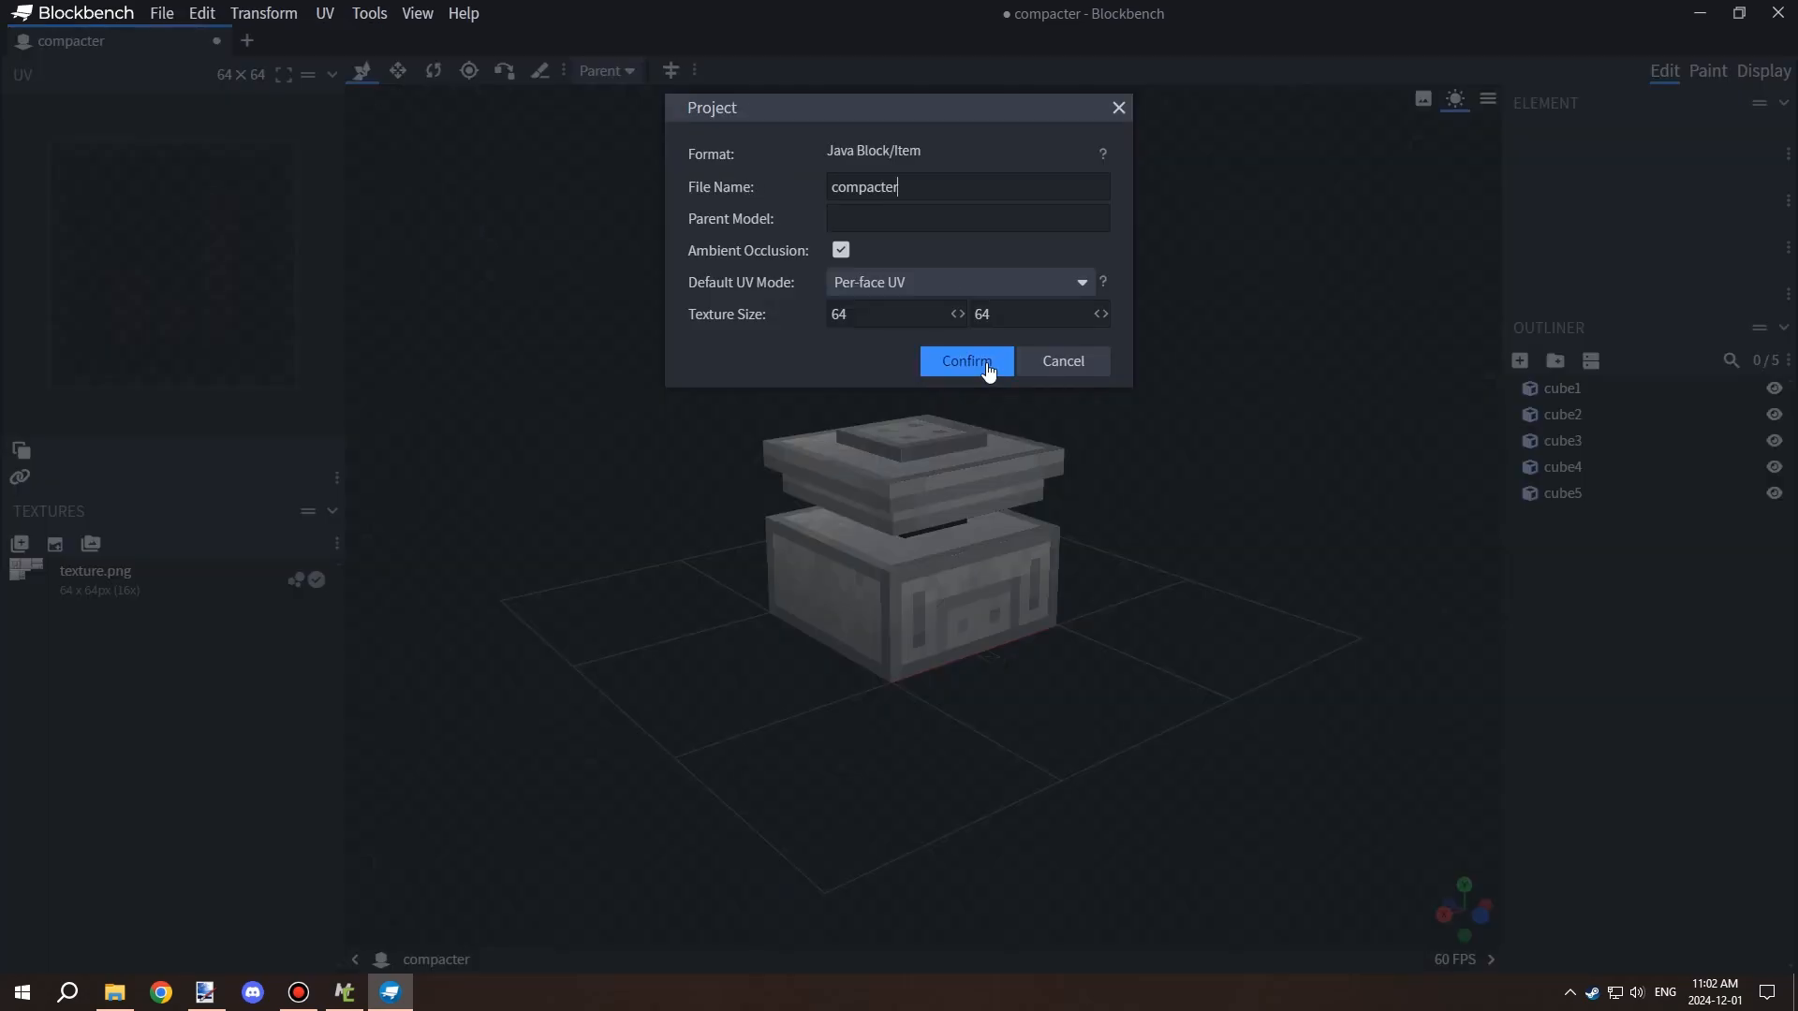
click(988, 367)
Export the block model to the Desktop as compacter_0.json.
click(161, 13)
mouse_move(244, 325)
click(522, 323)
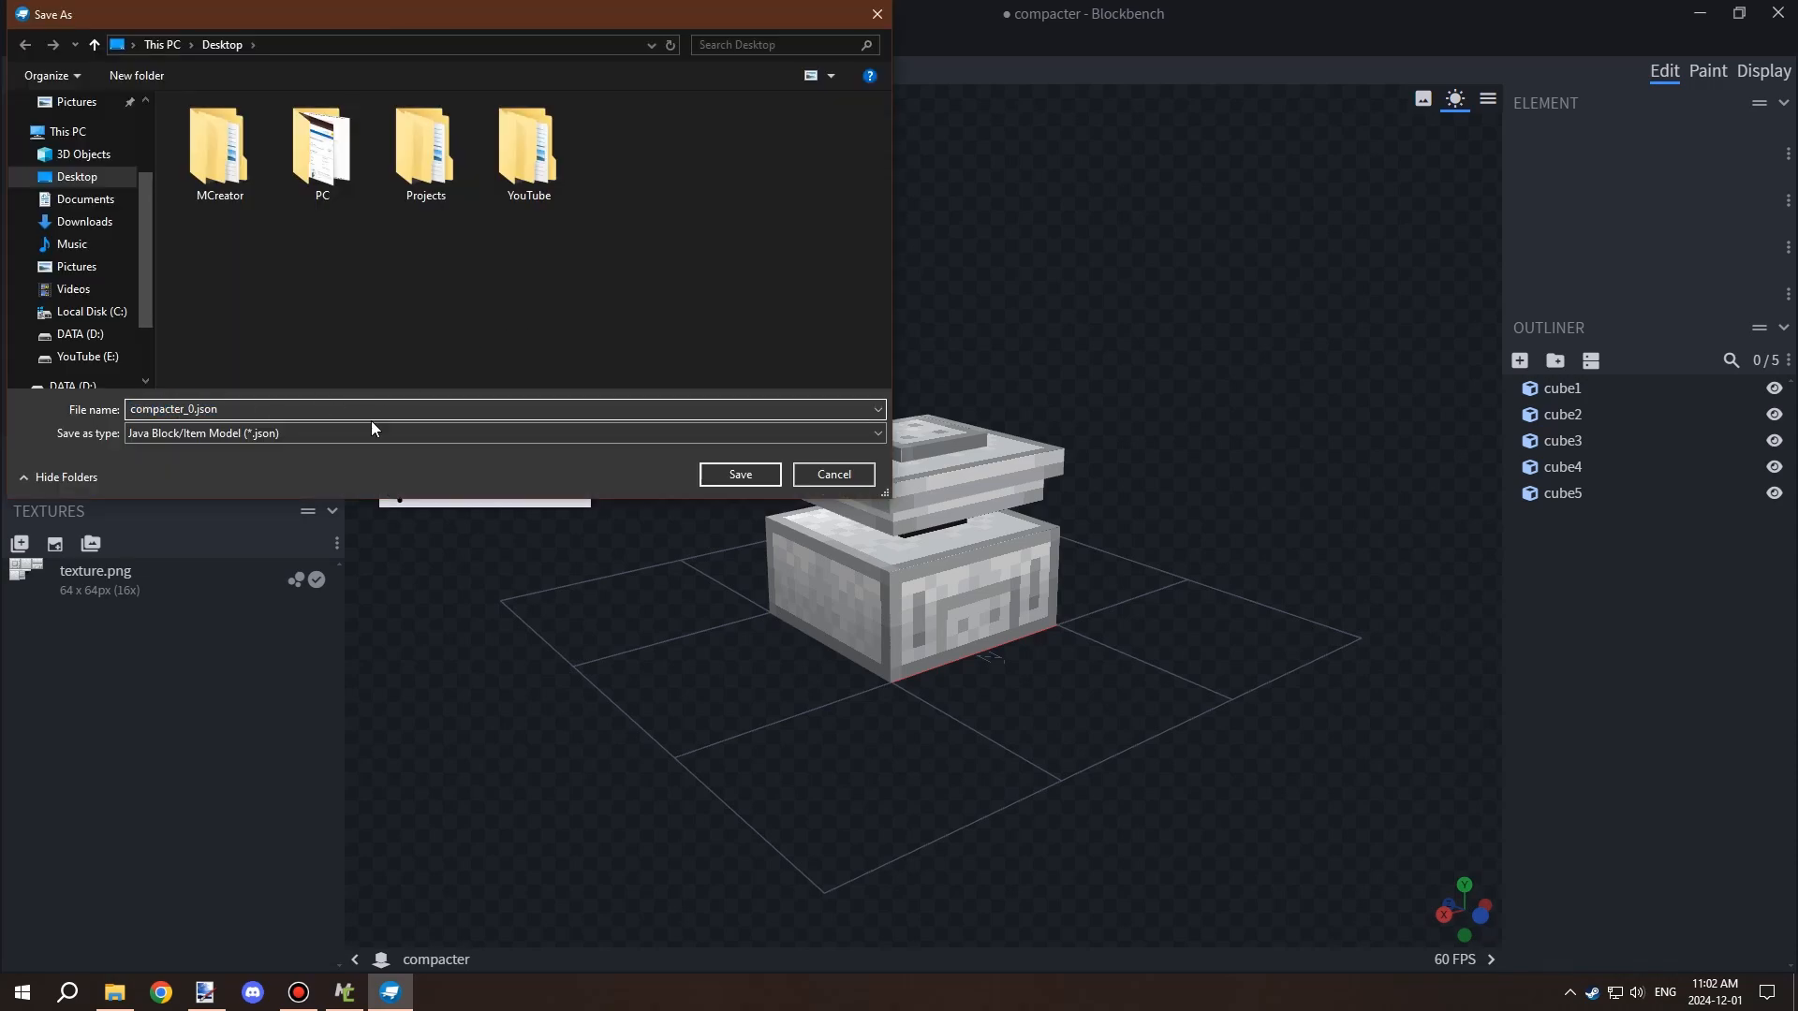
click(748, 476)
Lower the two stacked plates, cube4 and cube5, together by 2 units.
drag(1191, 484, 1165, 447)
click(993, 463)
ctrl+click(955, 492)
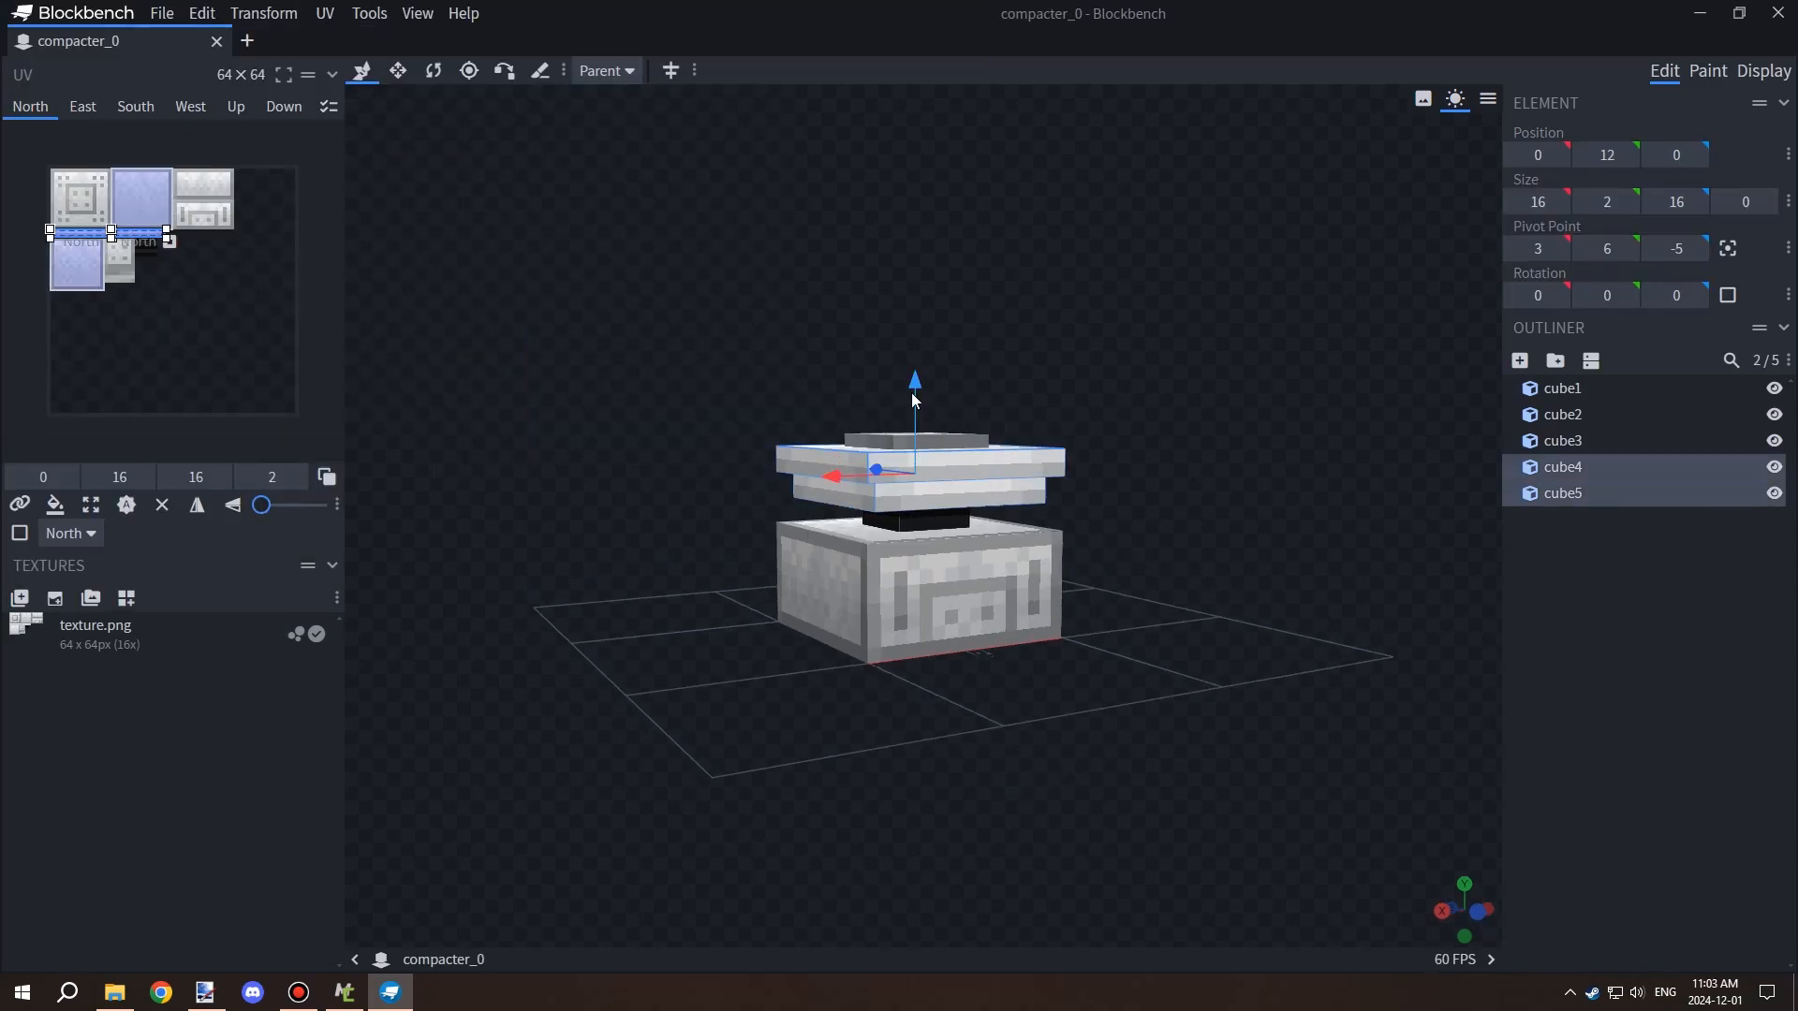
Save the project with the lowered plates to the Desktop as compacter_1.bbmodel.
click(161, 13)
click(238, 247)
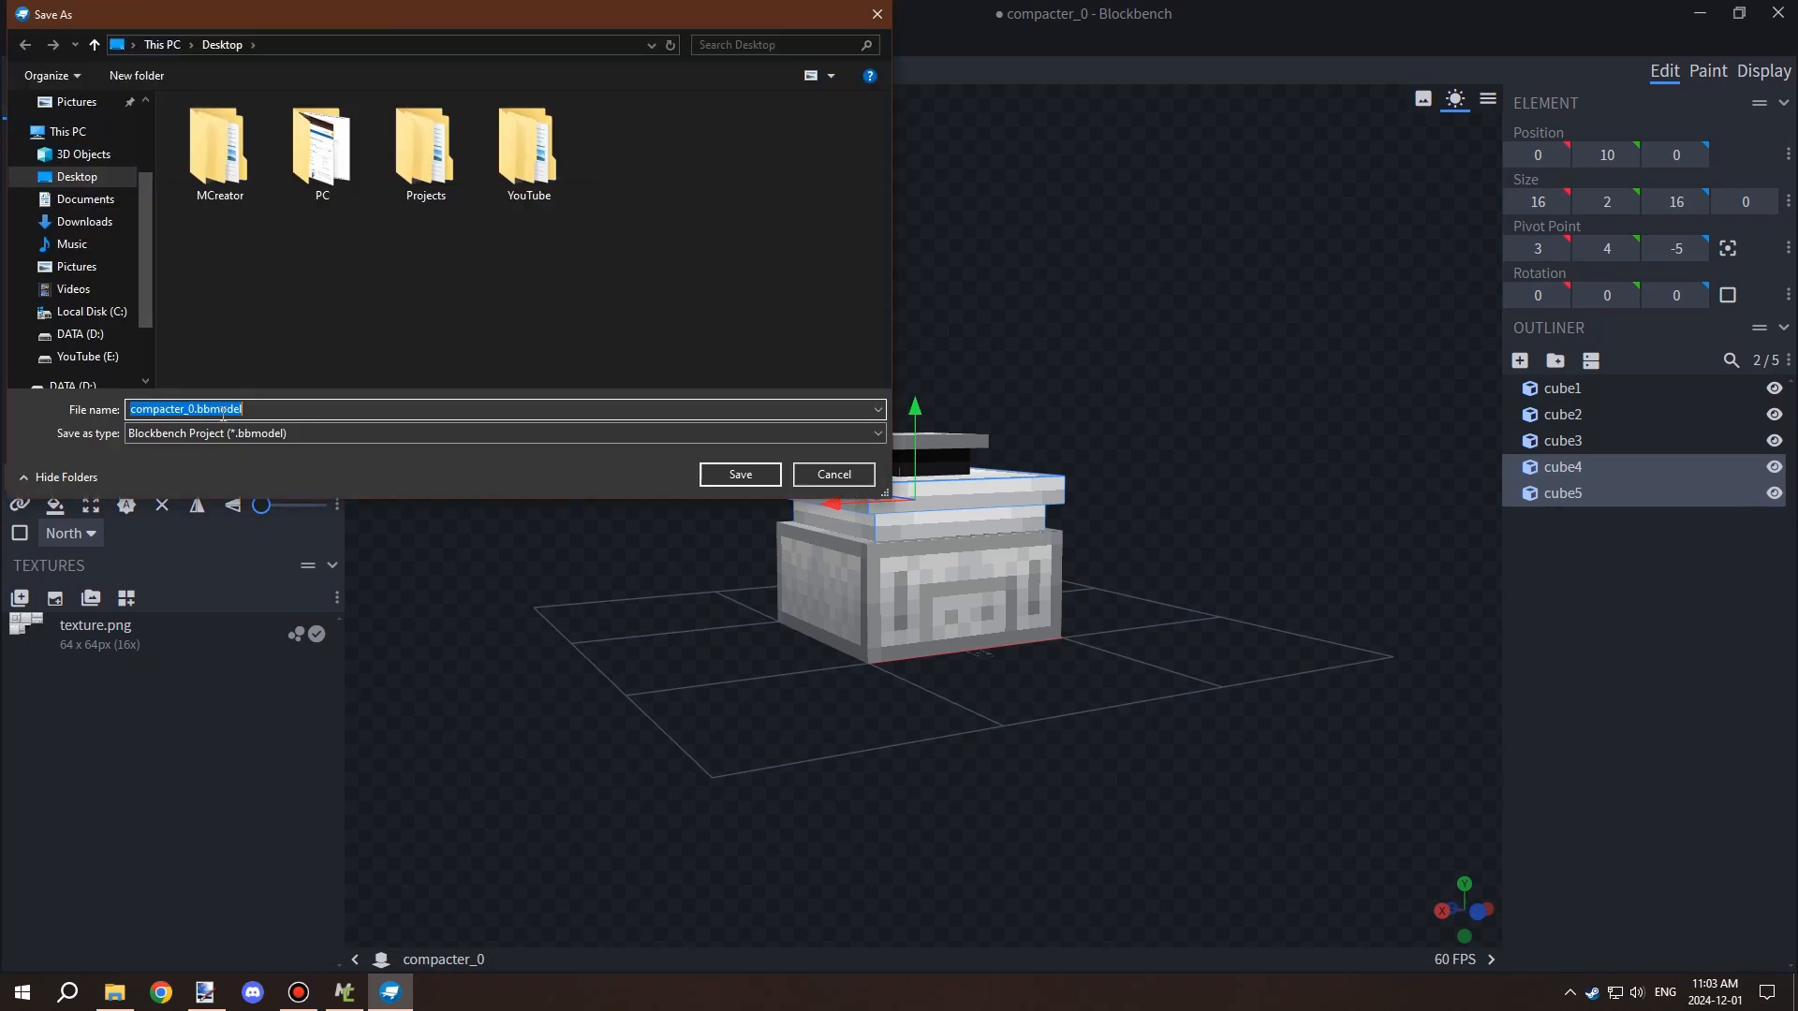
click(727, 466)
Delete the lower plate and move the upper plate down until it rests on the base.
click(1023, 521)
key(Delete)
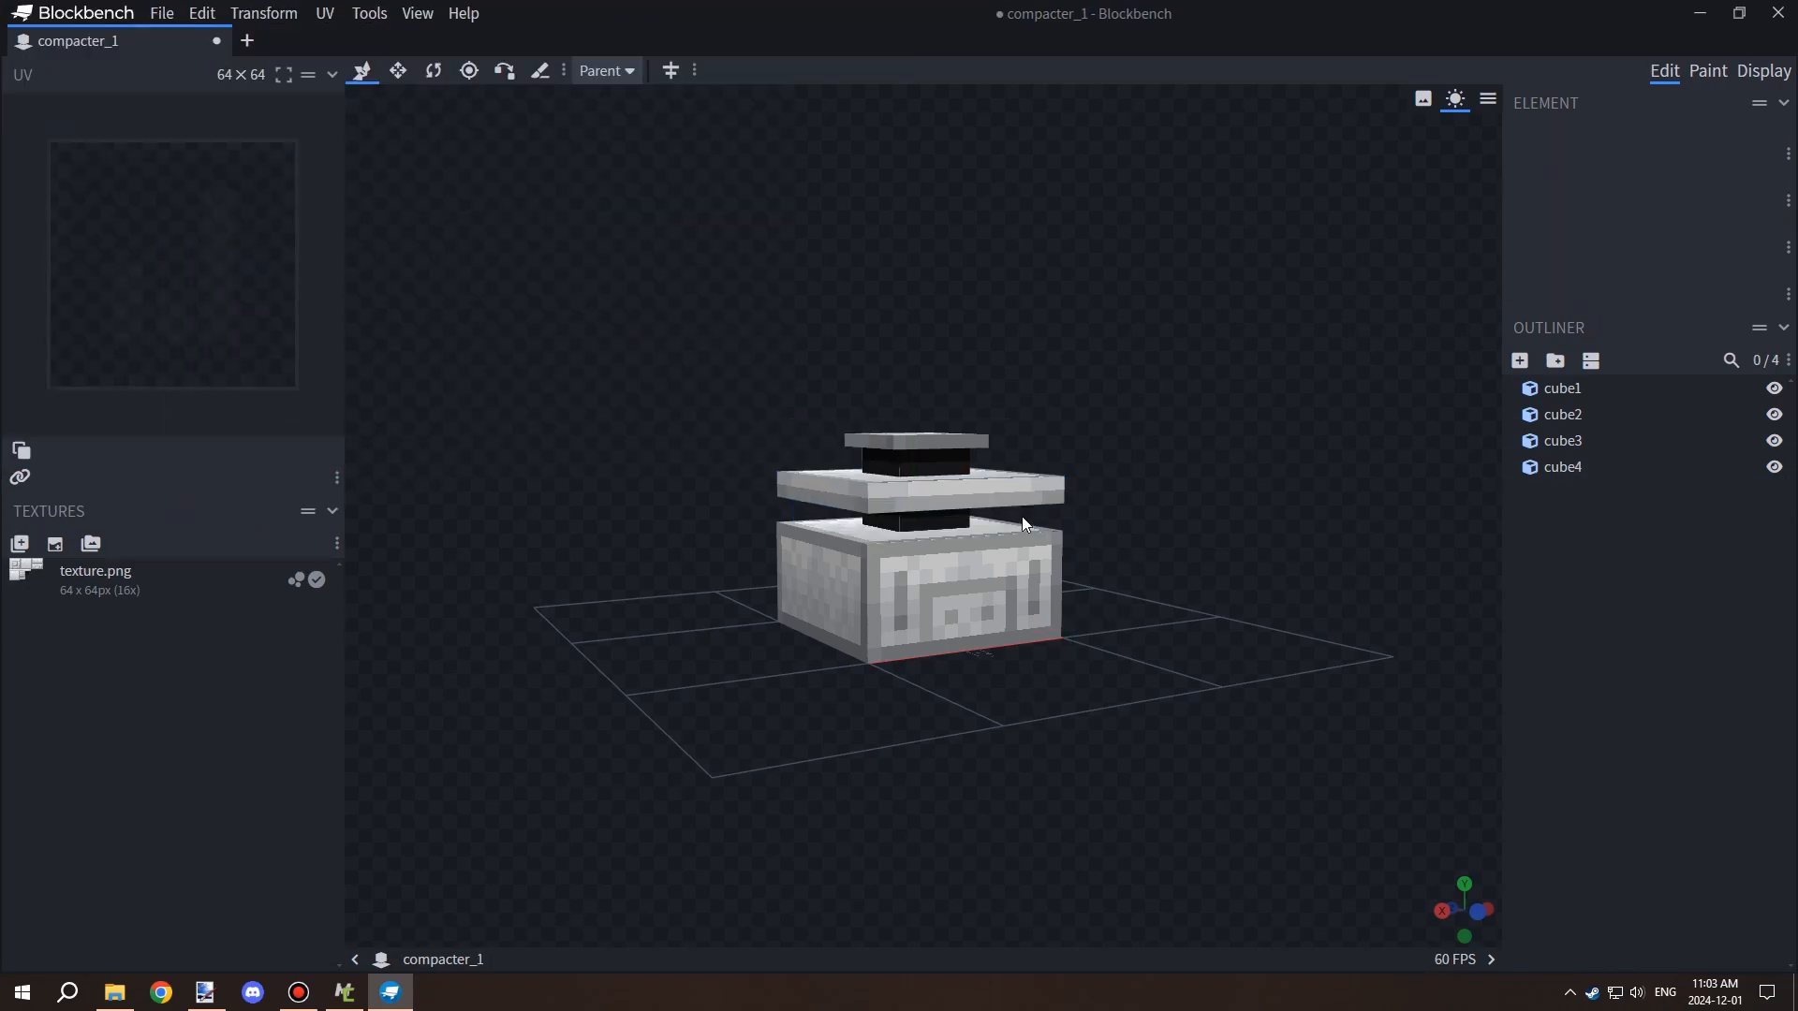
click(1016, 495)
drag(915, 410, 915, 448)
drag(1207, 553, 1159, 534)
click(1627, 658)
Save this single-plate version of the project to the Desktop as compacter_2bbmodel.bbmodel.
click(161, 13)
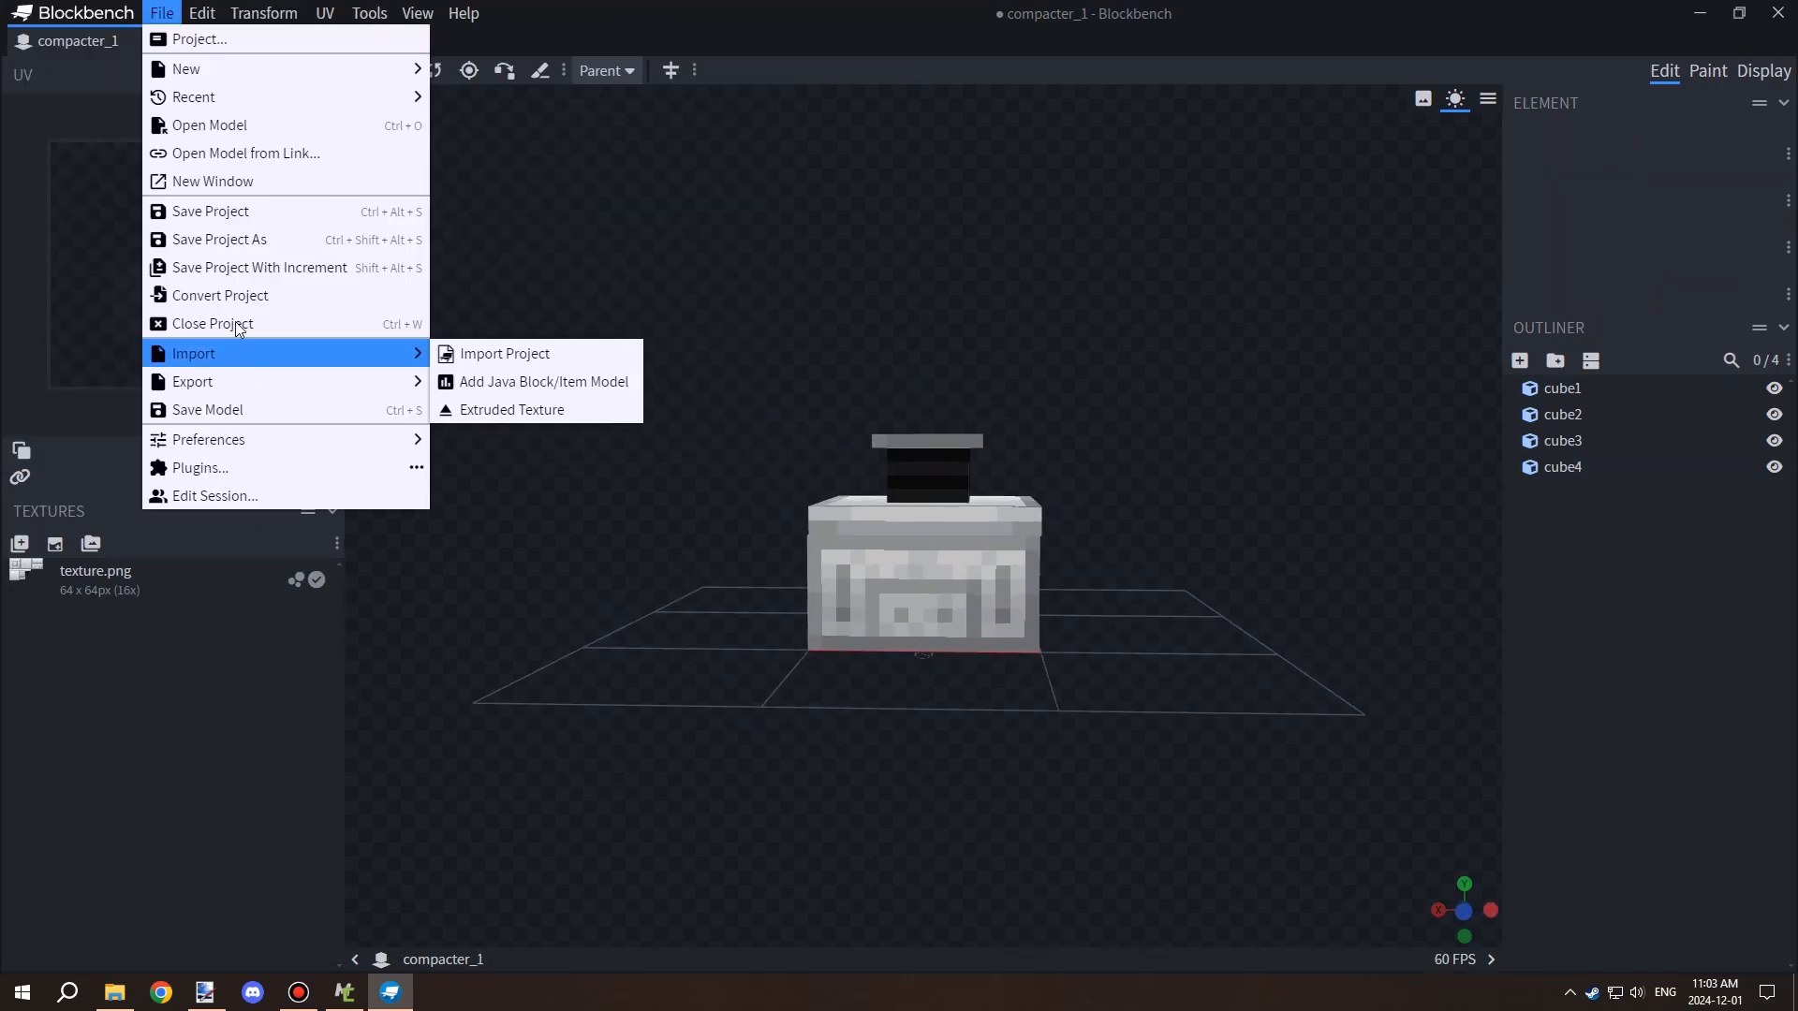
click(236, 242)
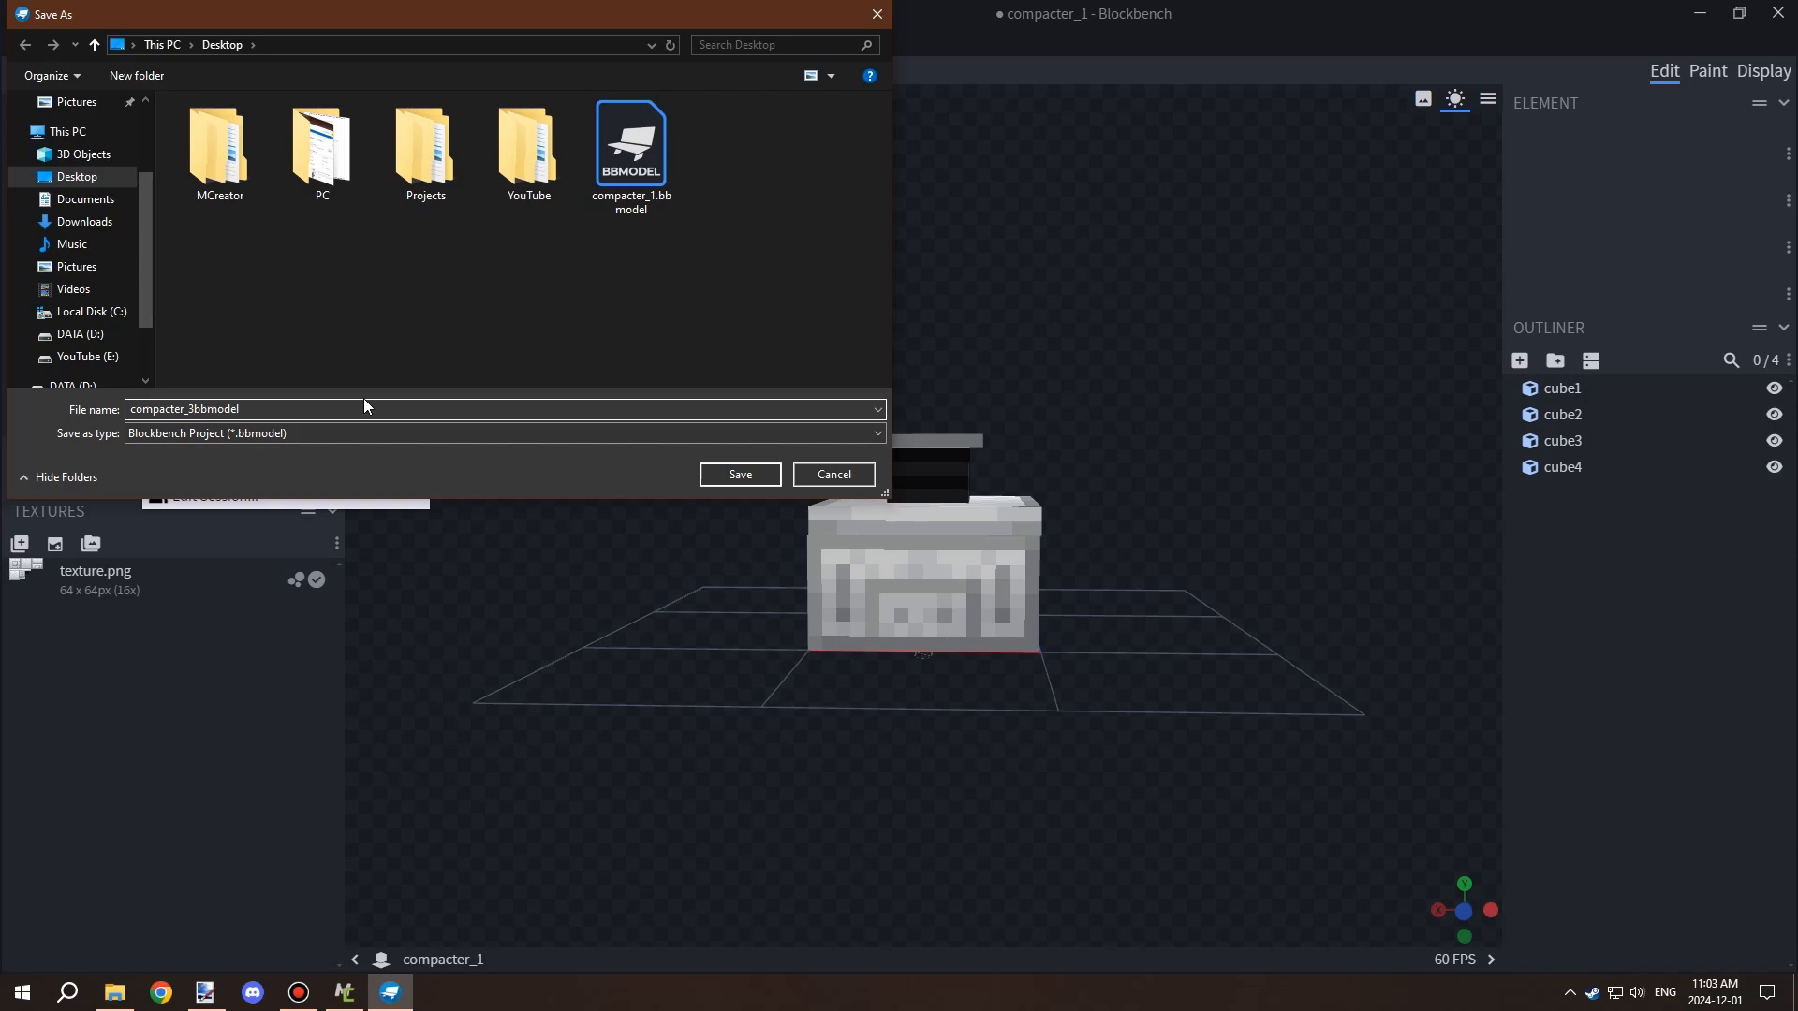
click(739, 473)
Undo the lower plate's deletion and the upper plate's last move, and save the project as compacter_1.bbmodel.
click(161, 13)
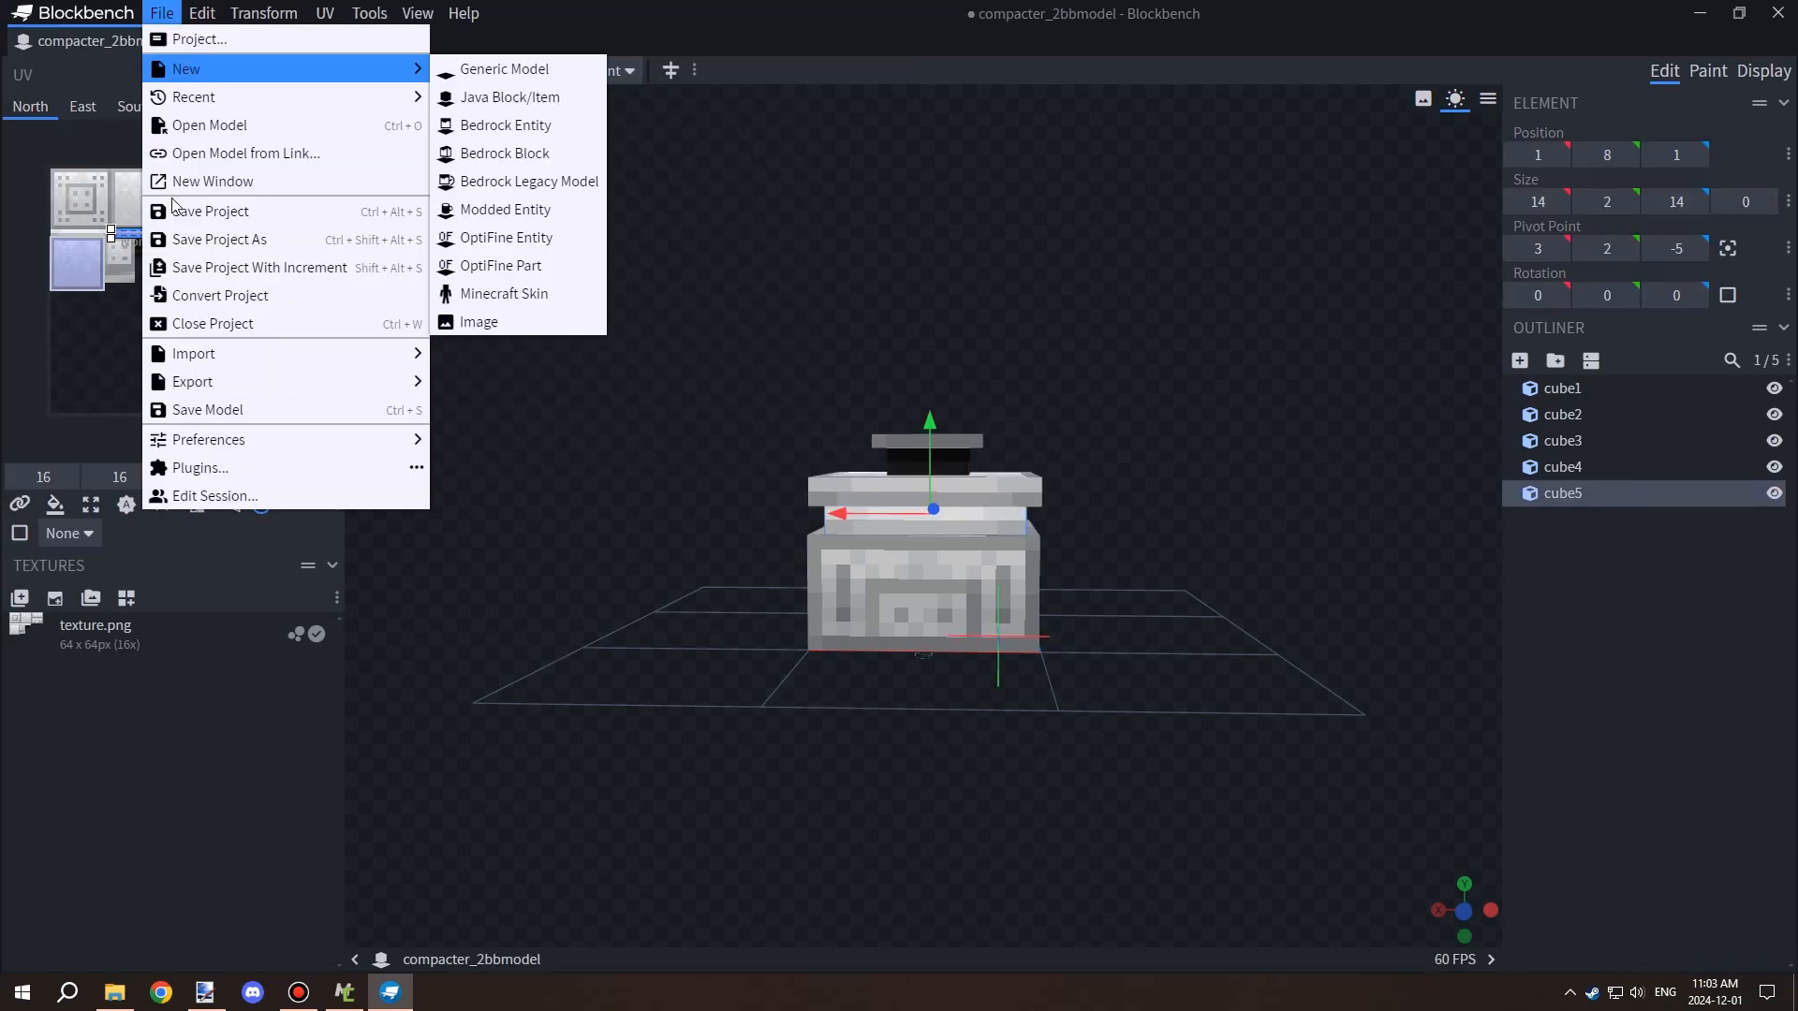
click(236, 246)
click(710, 478)
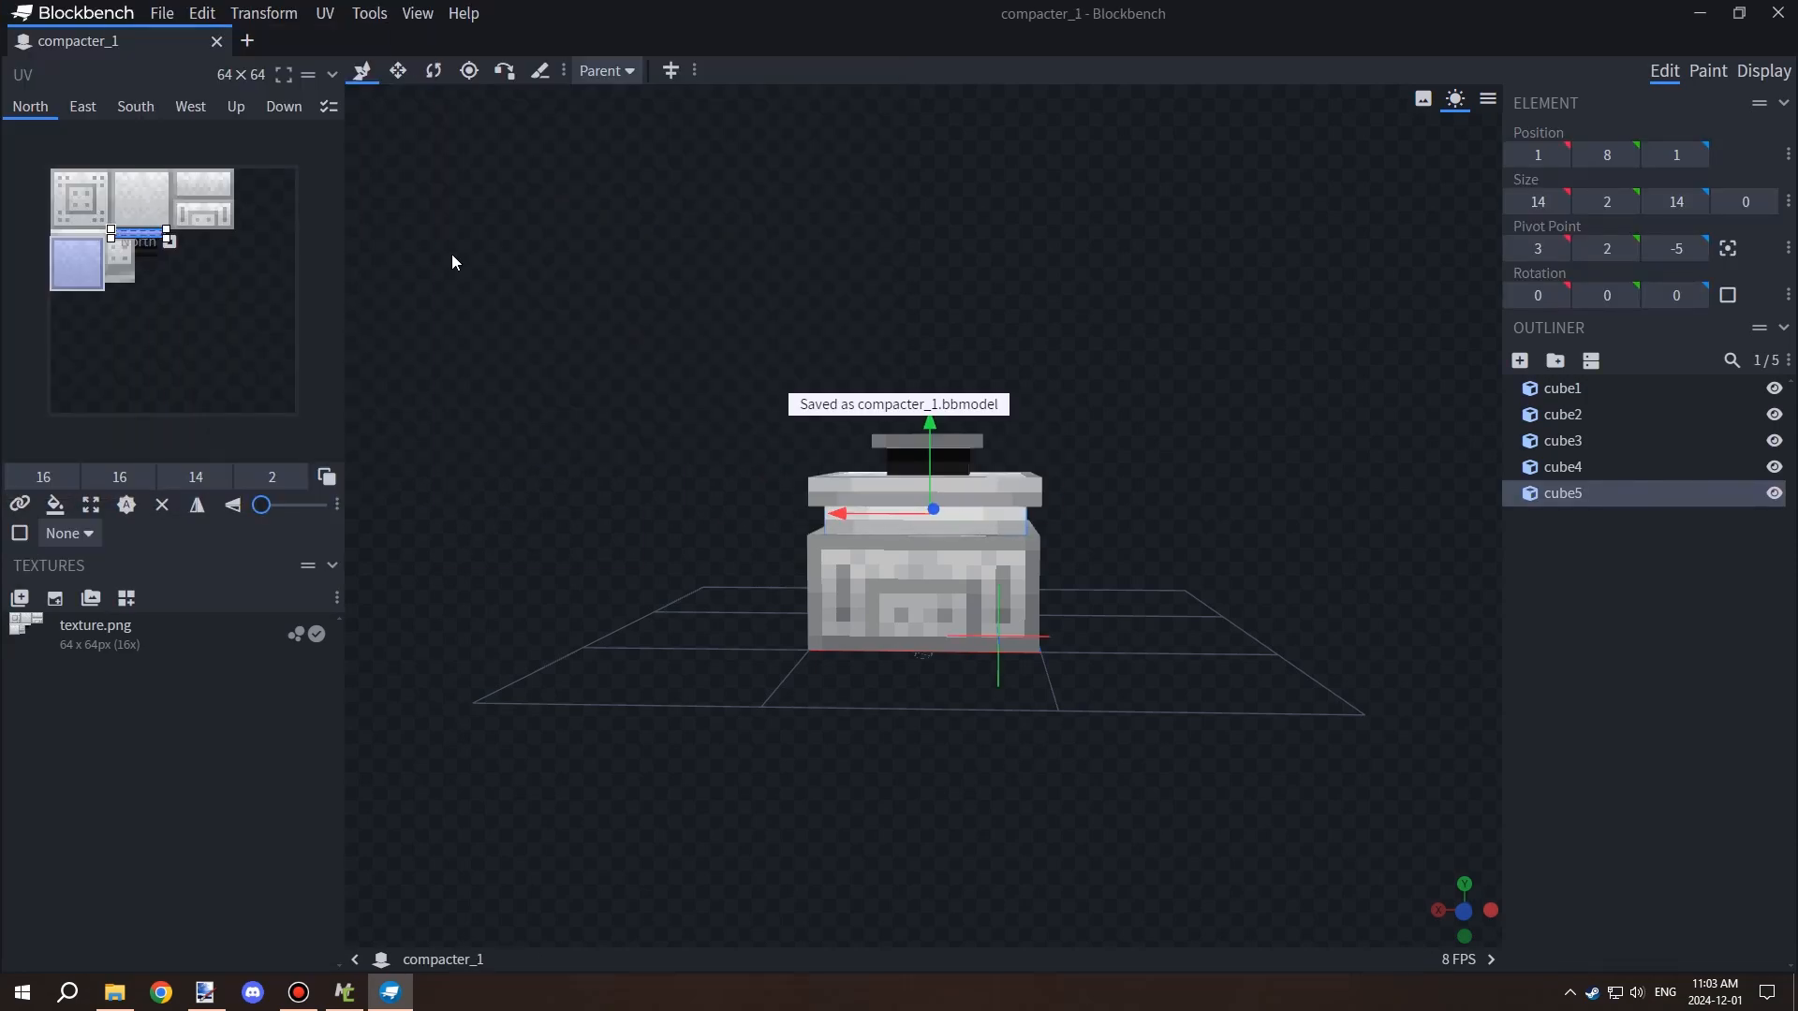
Undo the lowering of both plates and set the variable of texture.png to texture.
click(161, 13)
click(88, 664)
right_click(96, 652)
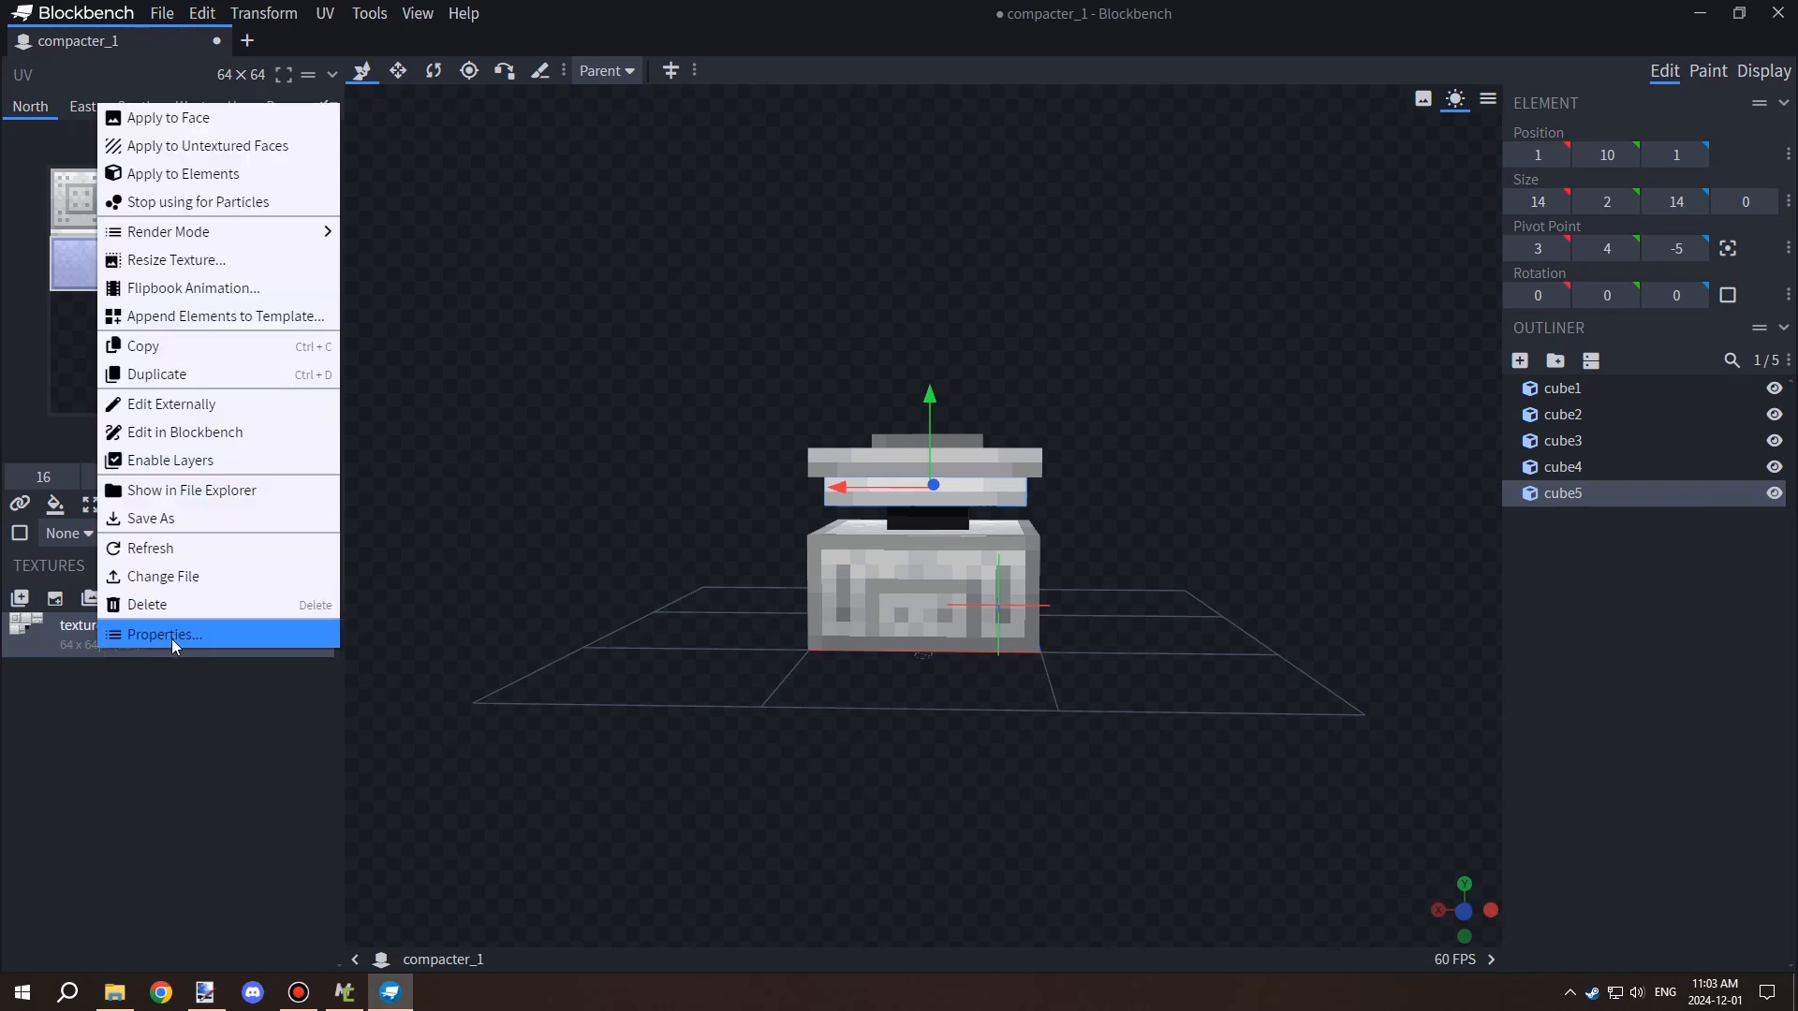
click(171, 638)
drag(836, 319, 651, 327)
text(texture)
click(985, 594)
Save the raised-plate version of the project to the Desktop as compacter_0.bbmodel.
click(161, 13)
mouse_move(335, 381)
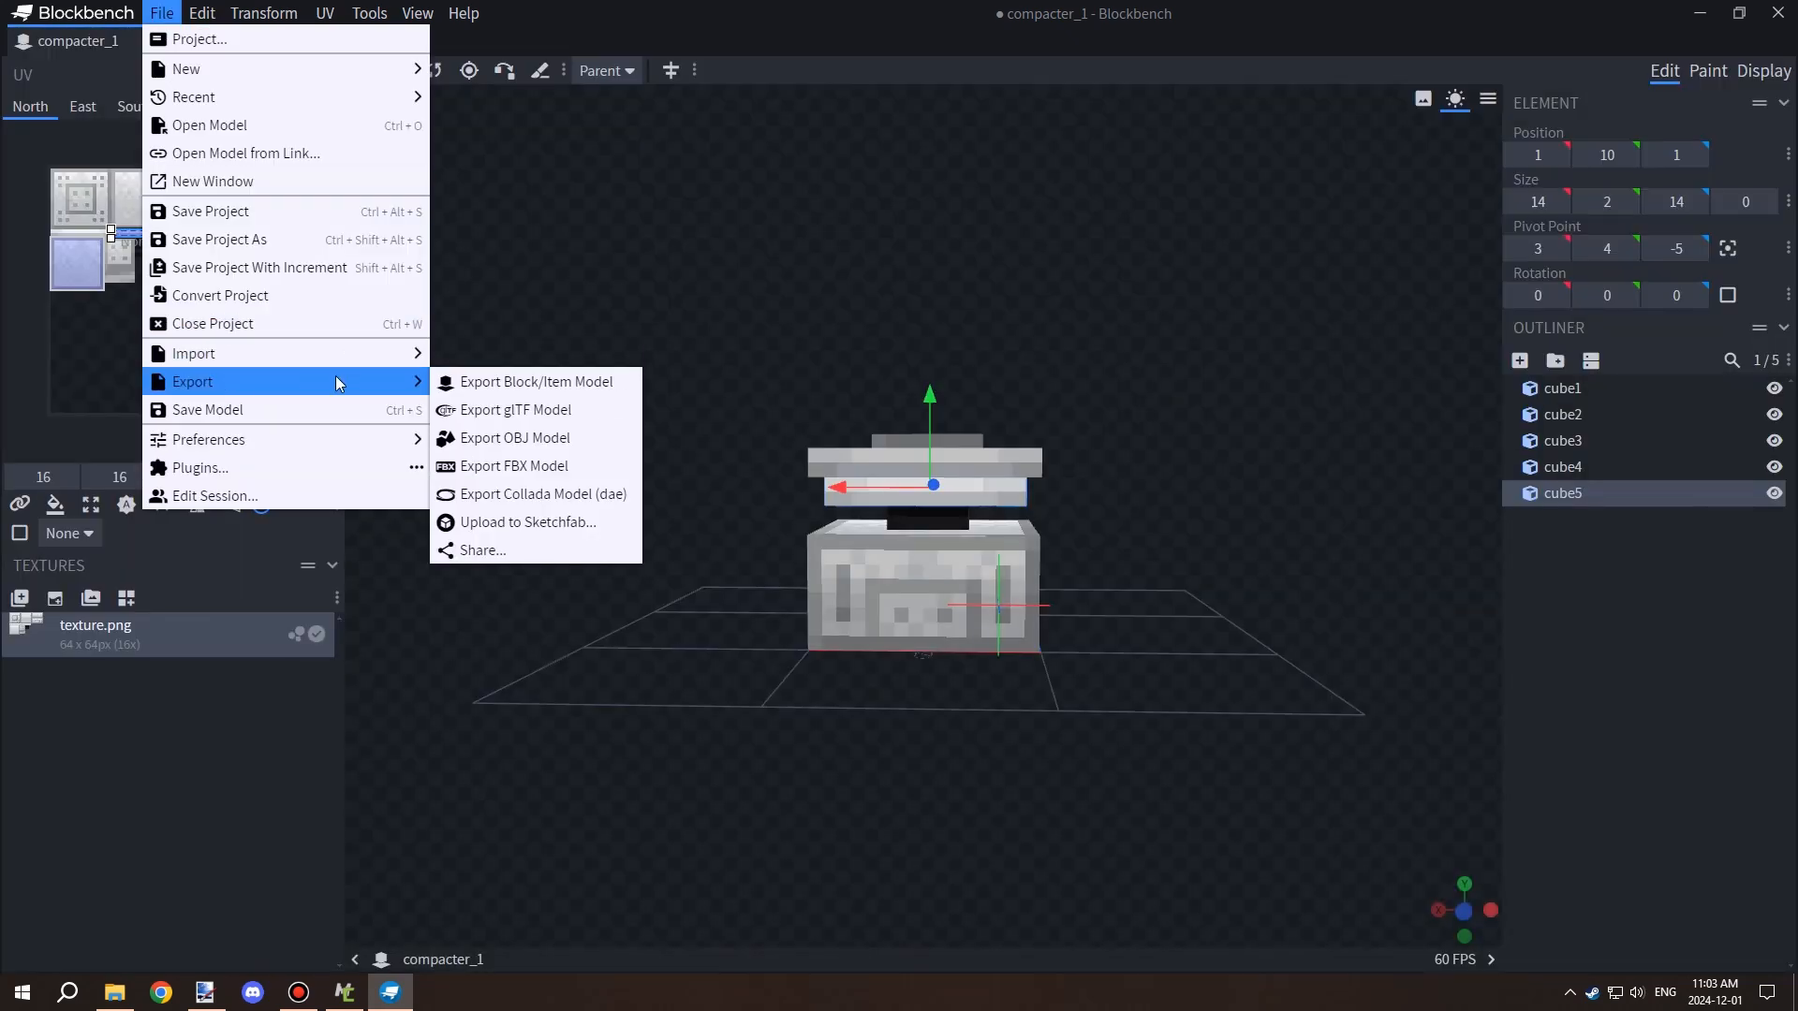
click(209, 243)
click(740, 474)
Export the raised-plate version as a block/item model, overwriting compacter_0.json on the Desktop.
click(161, 13)
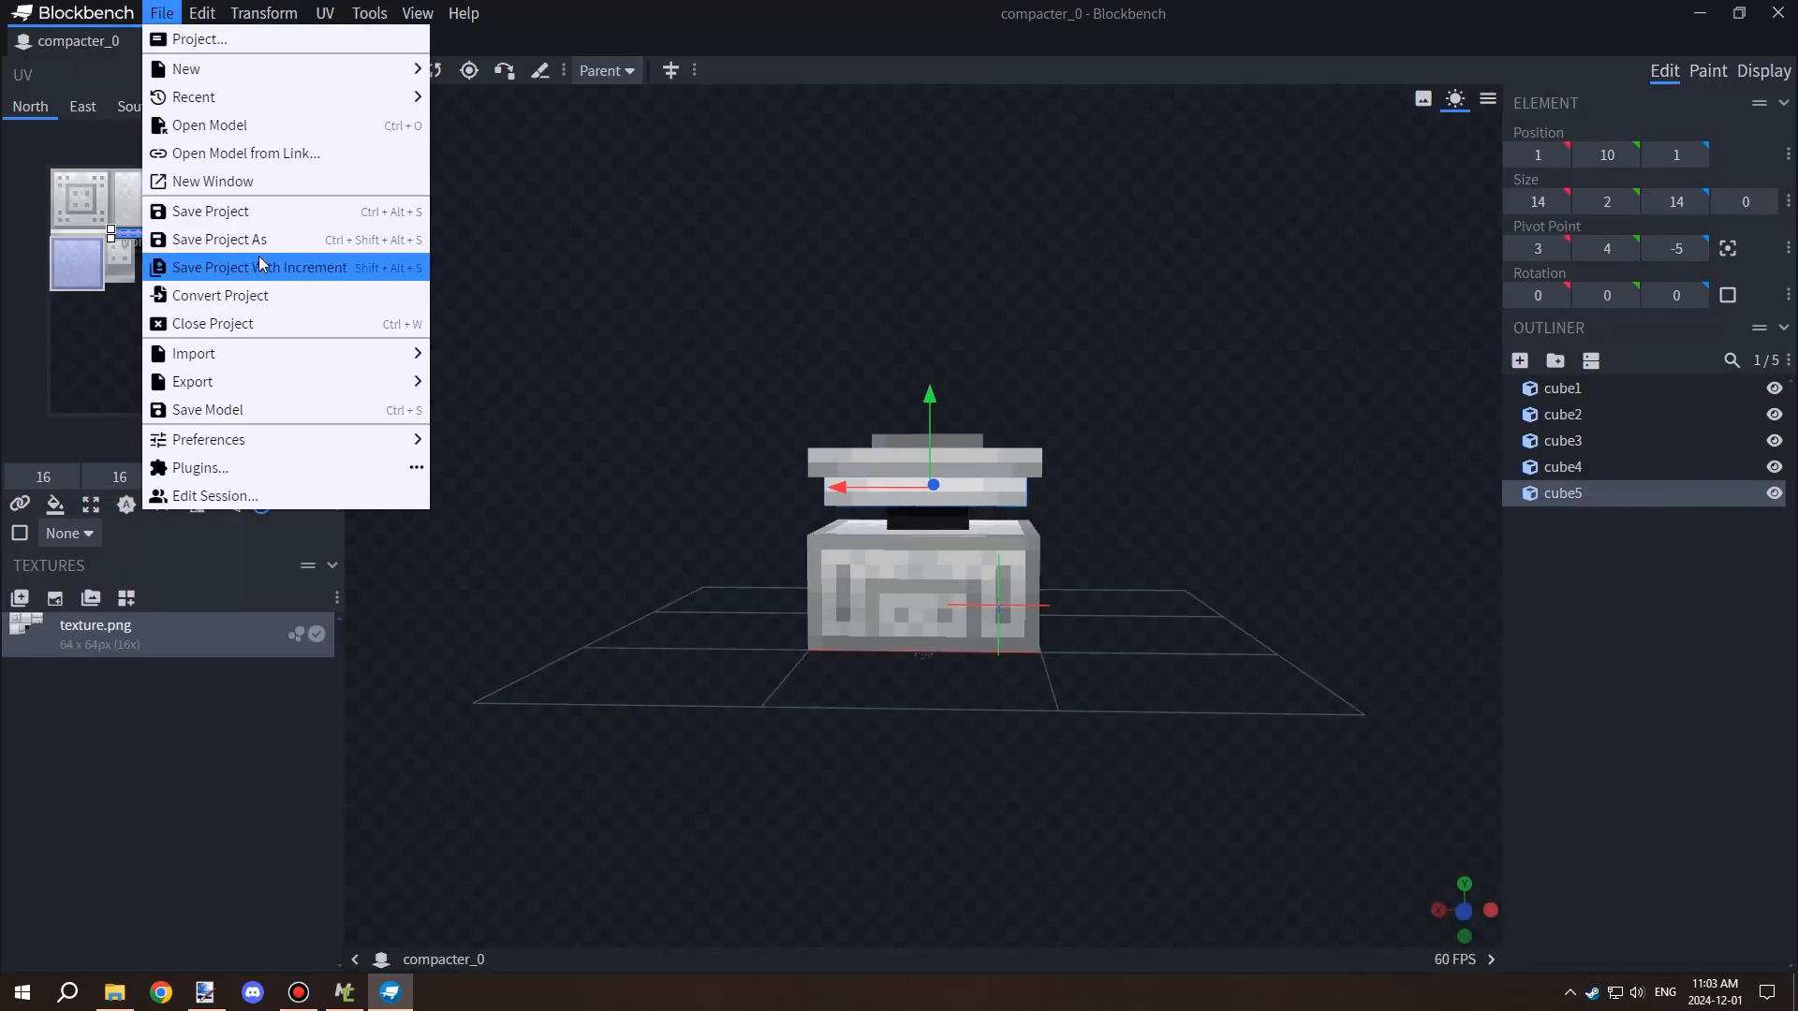
click(538, 382)
right_click(604, 158)
click(744, 471)
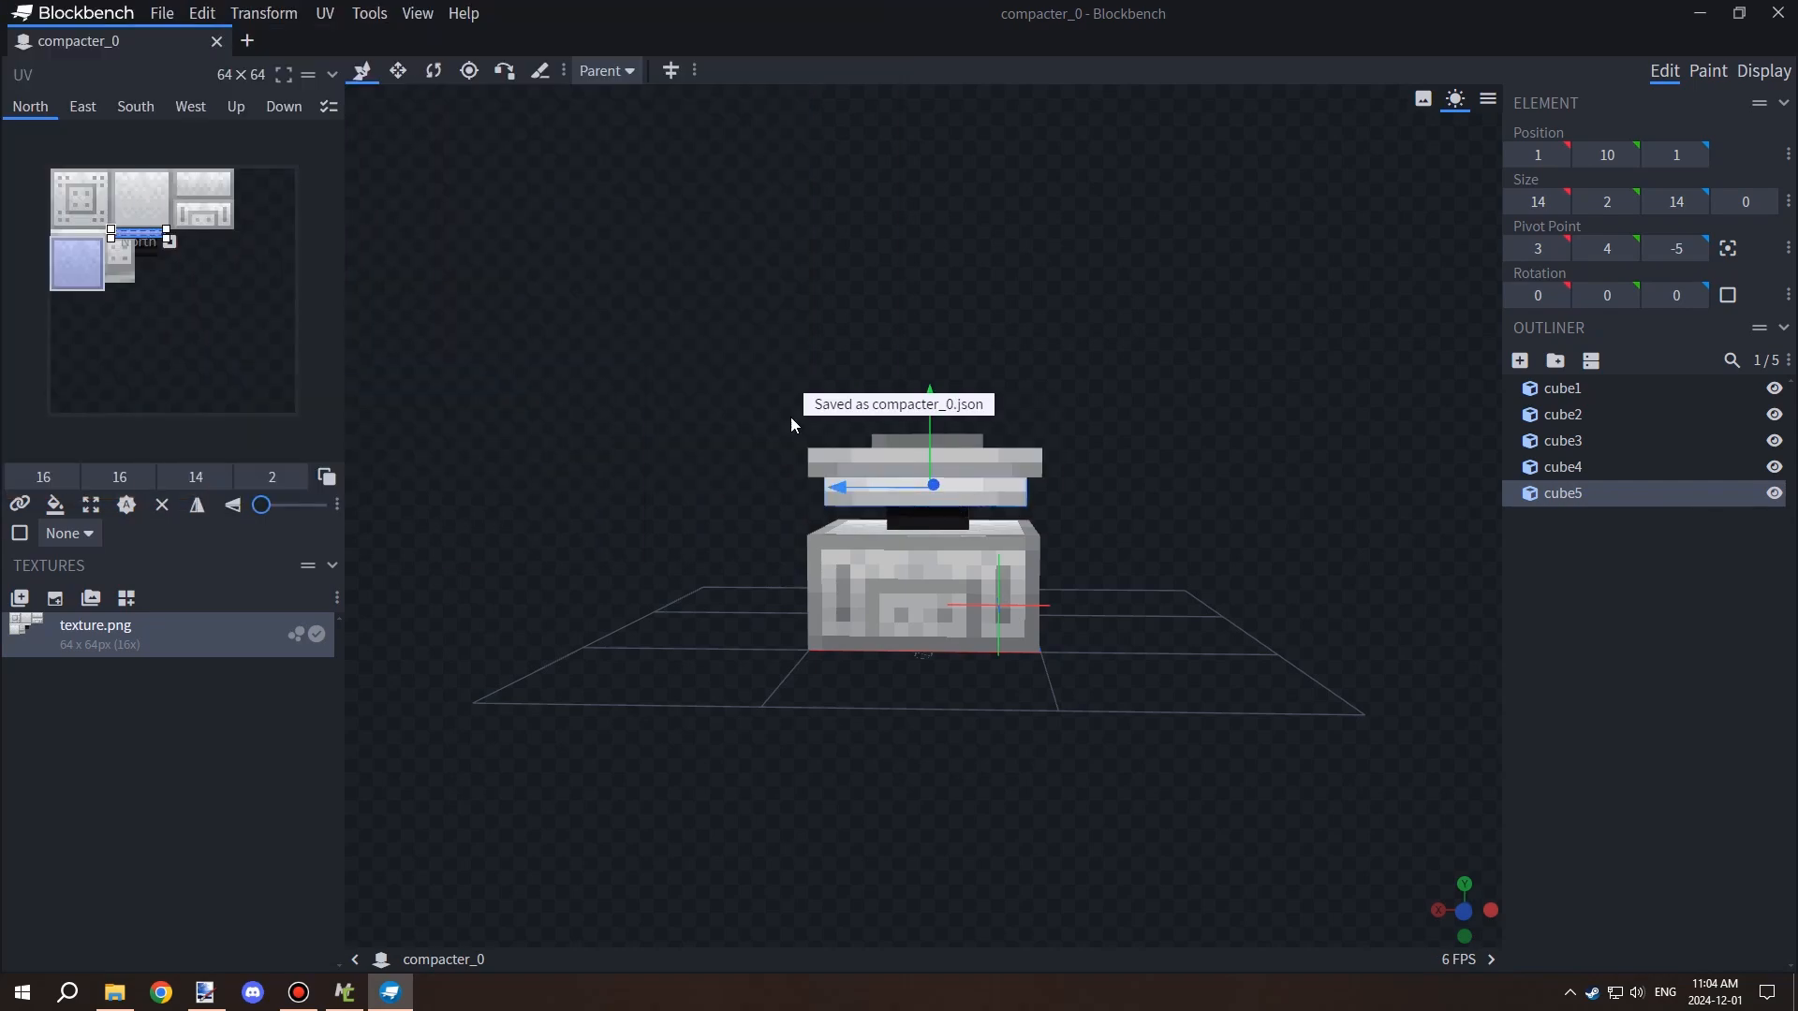
Open the compacter_1.bbmodel project saved on the Desktop.
click(161, 13)
click(704, 122)
click(161, 13)
mouse_move(223, 103)
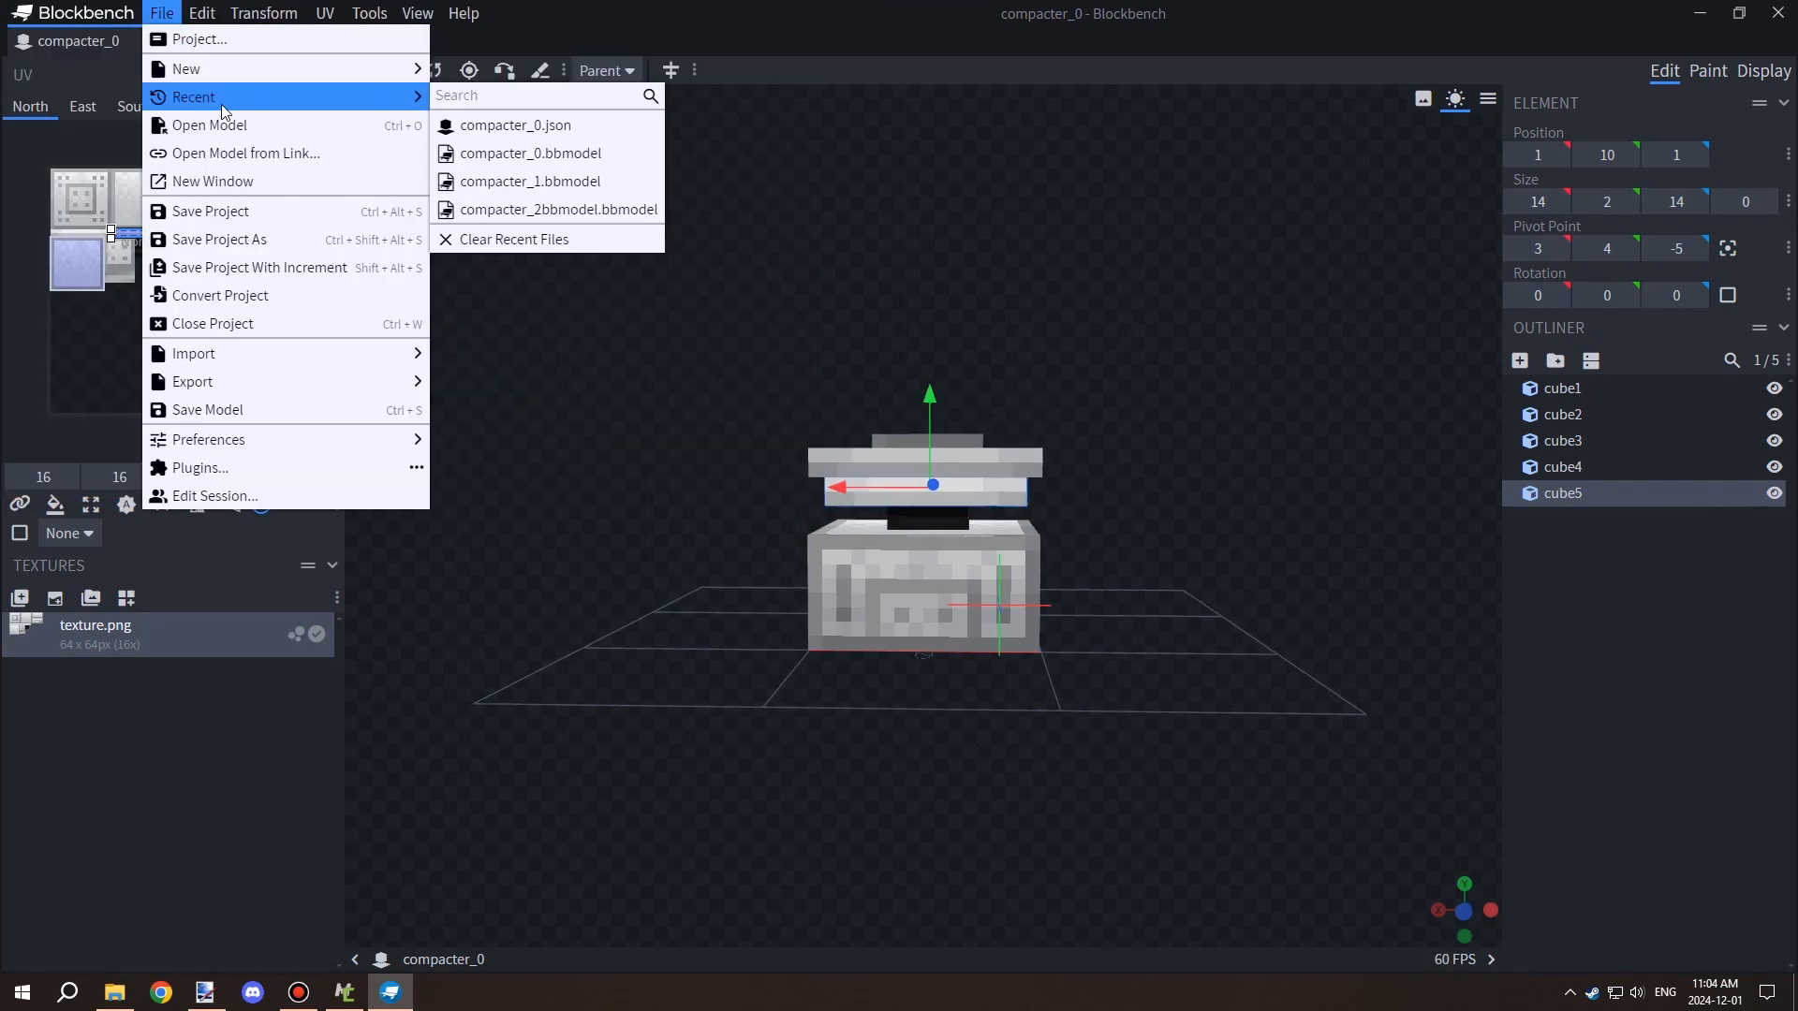
click(1699, 12)
click(1700, 11)
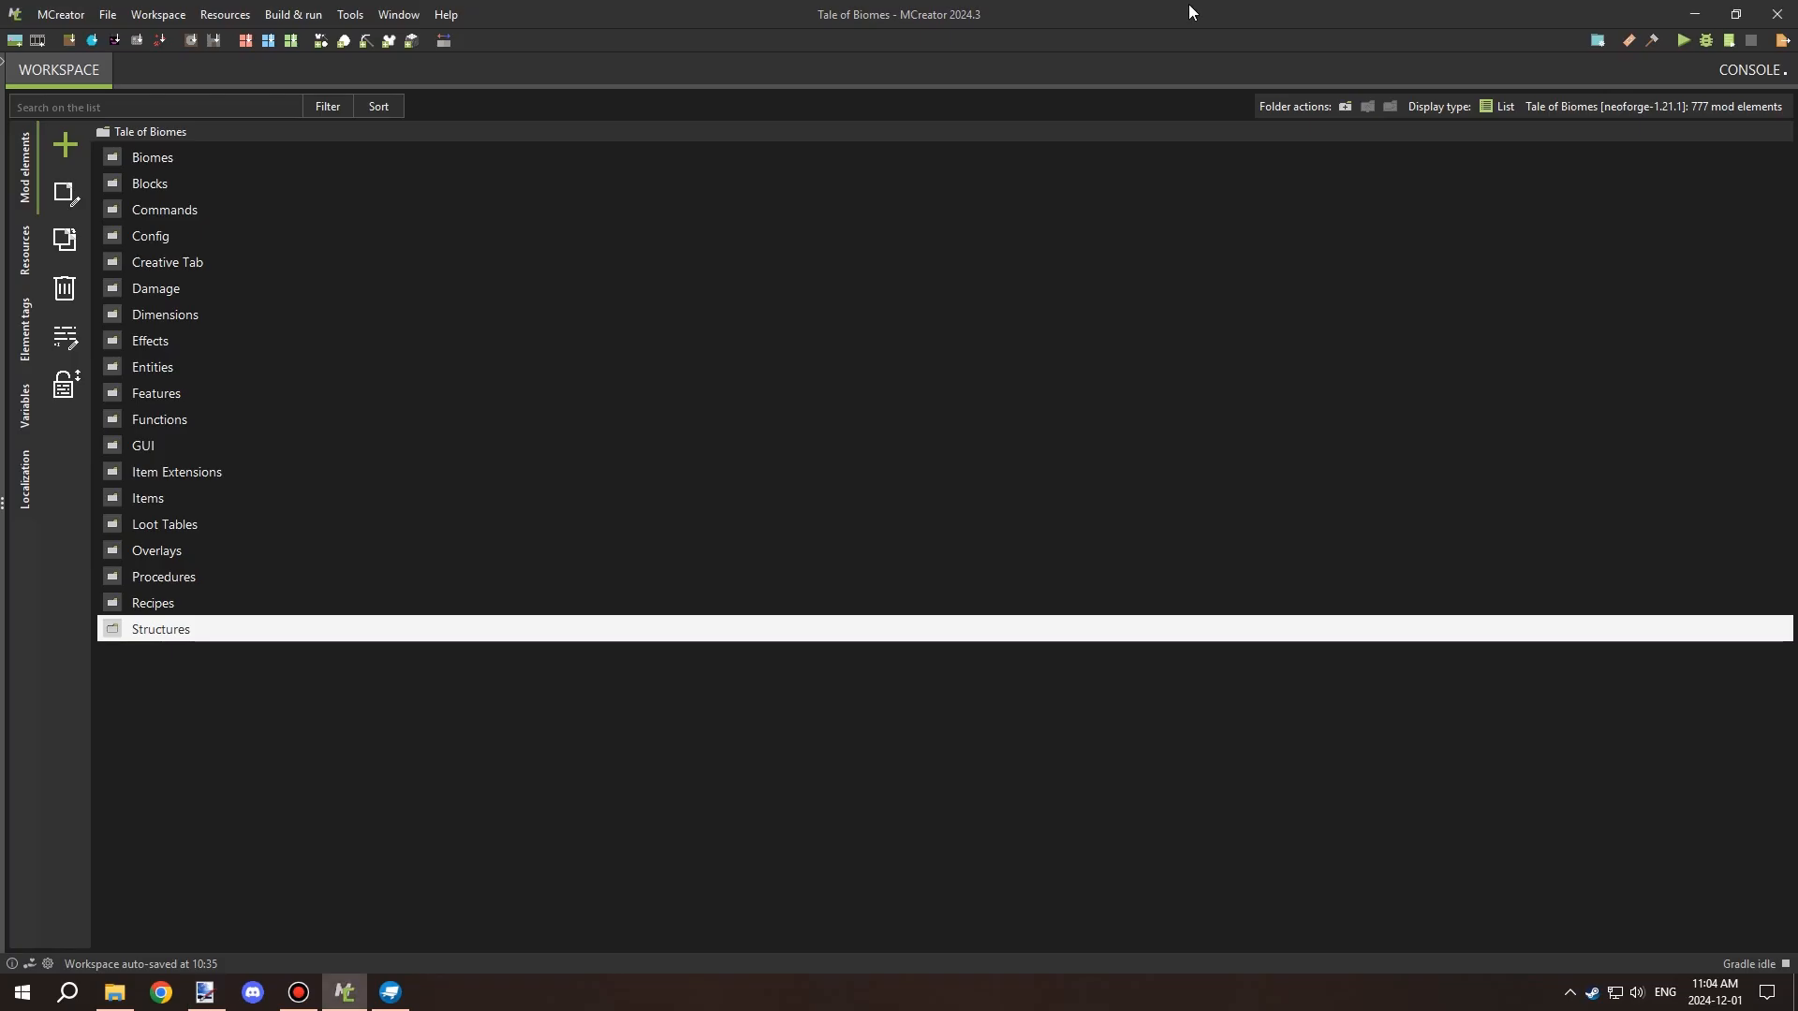
click(1695, 11)
double_click(28, 621)
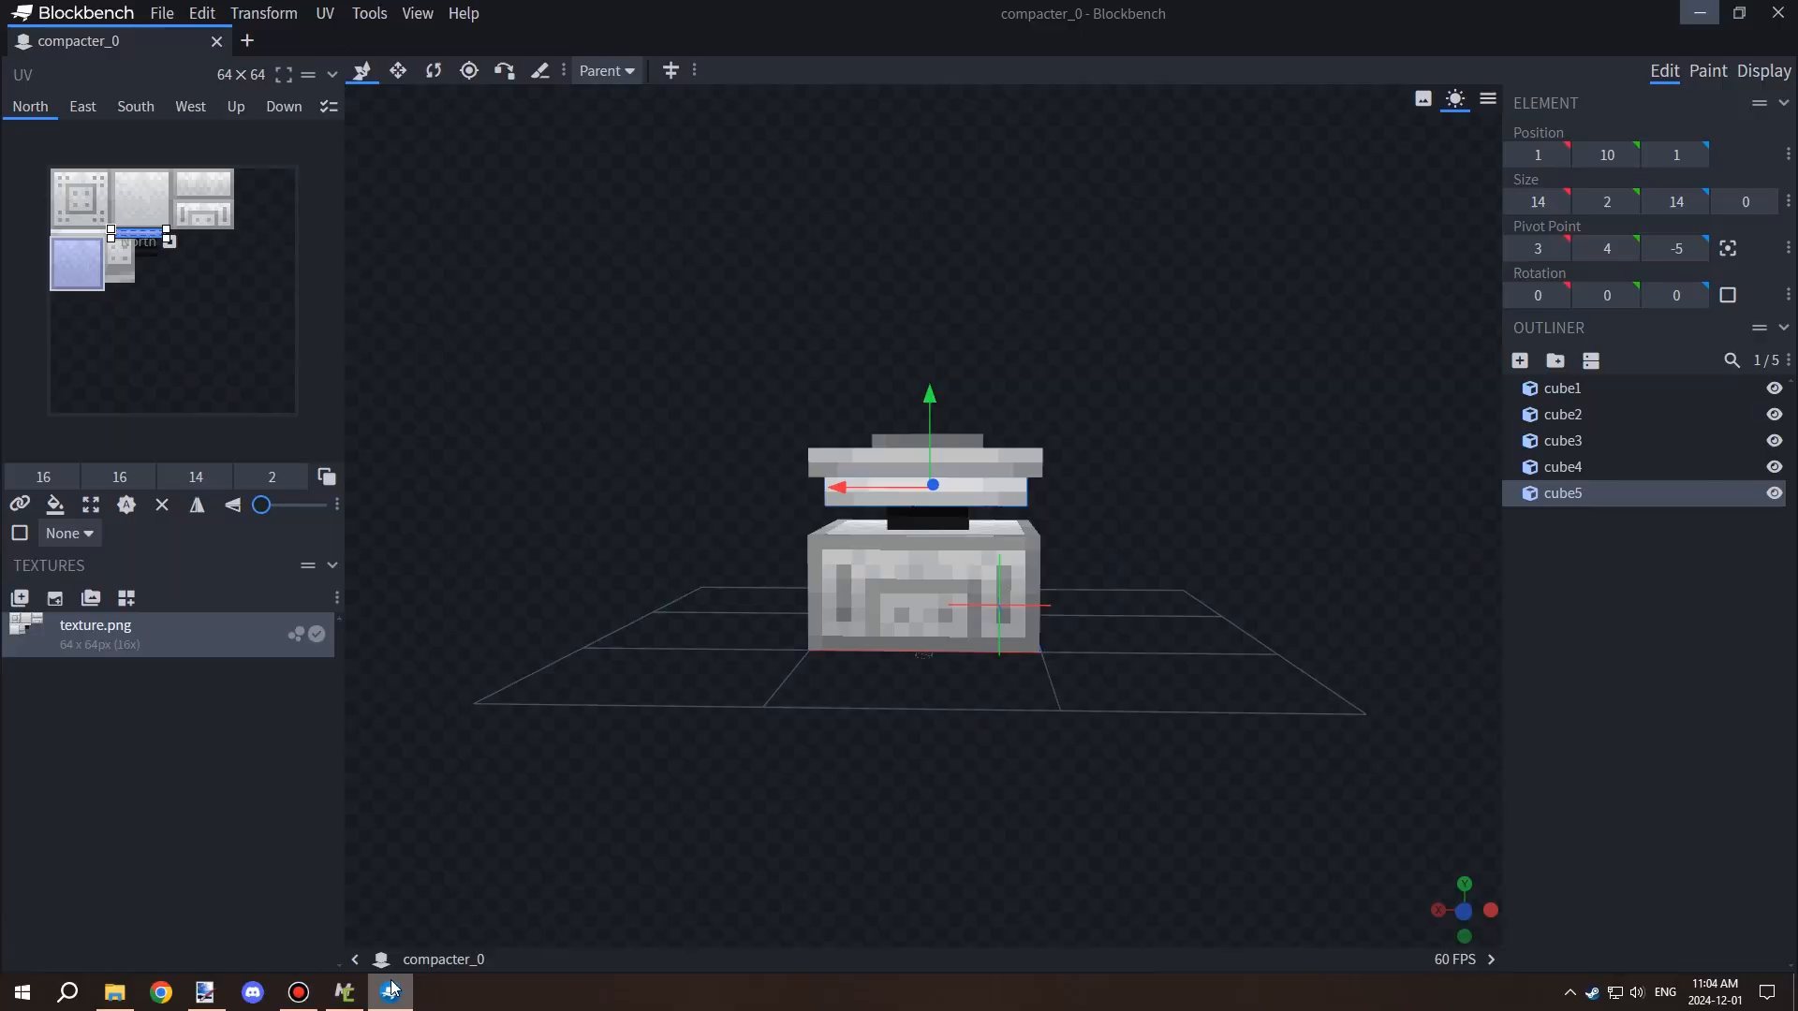
Export the lowered-plate version as a block/item model named compacter_1.json on the Desktop.
click(161, 13)
mouse_move(236, 382)
click(536, 382)
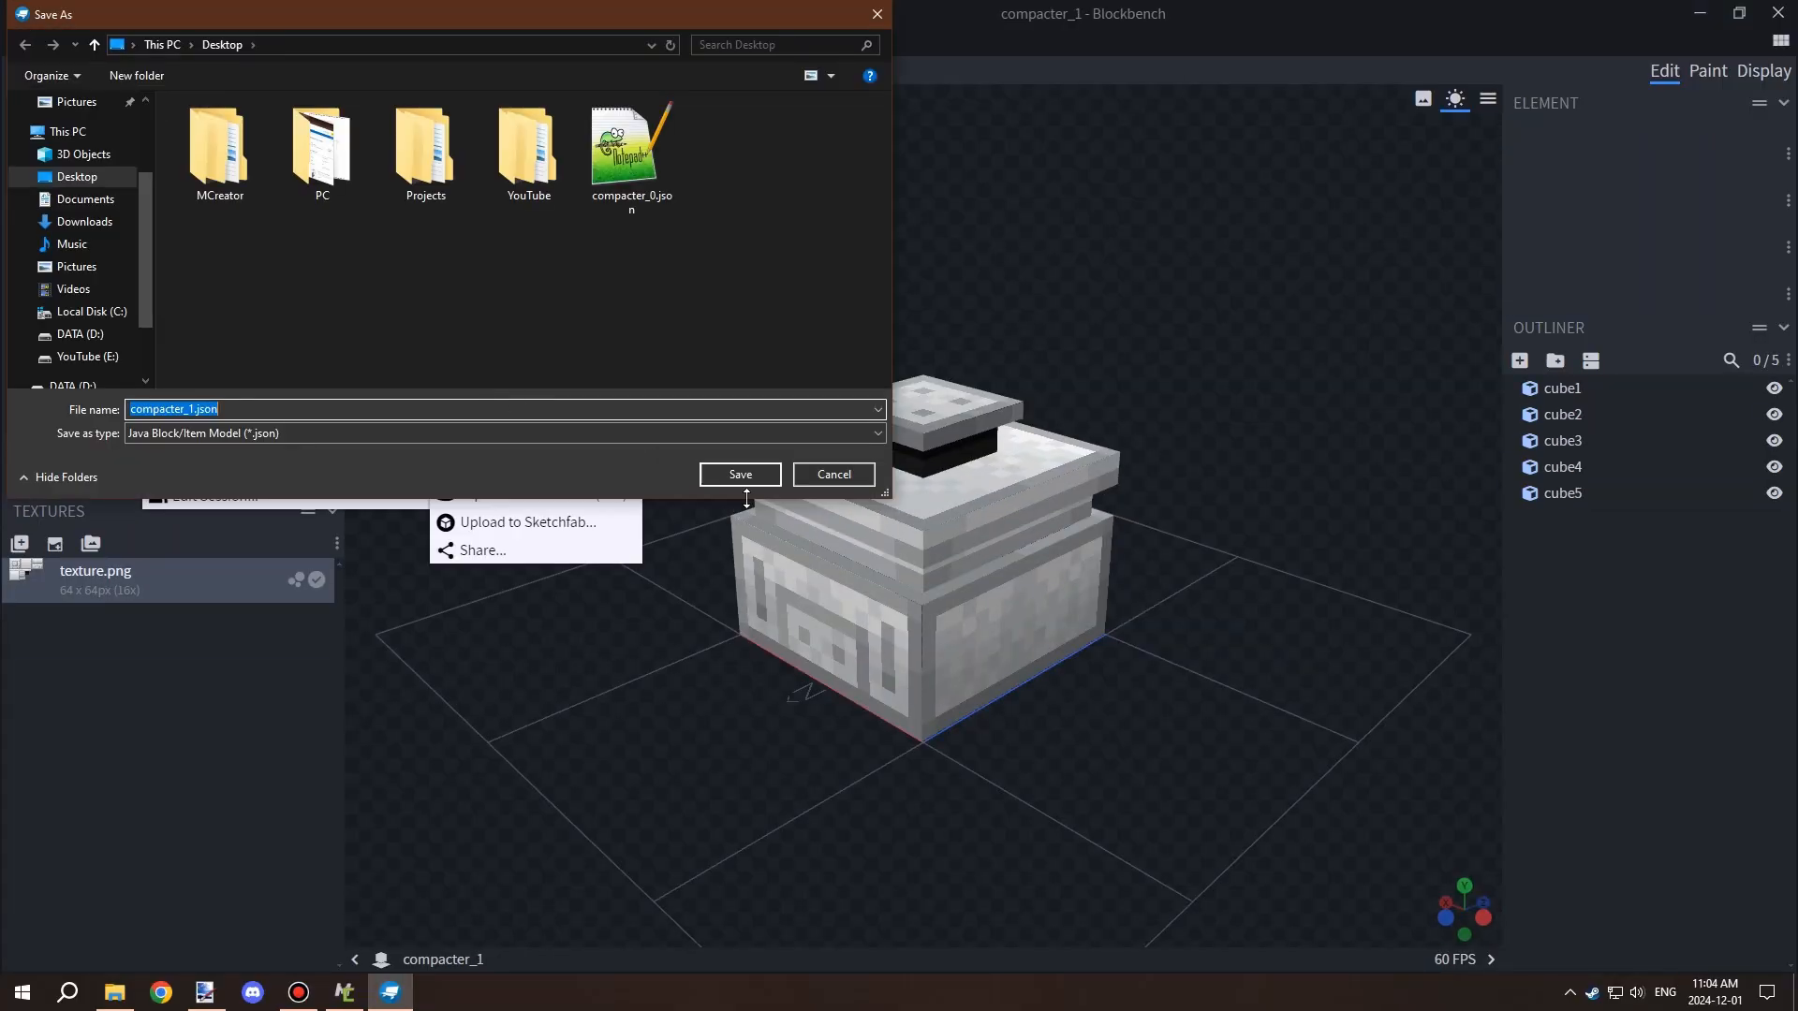
click(743, 476)
Export the compacter_2bbmodel project as a JSON block/item model on the Desktop.
click(513, 41)
click(162, 14)
click(537, 383)
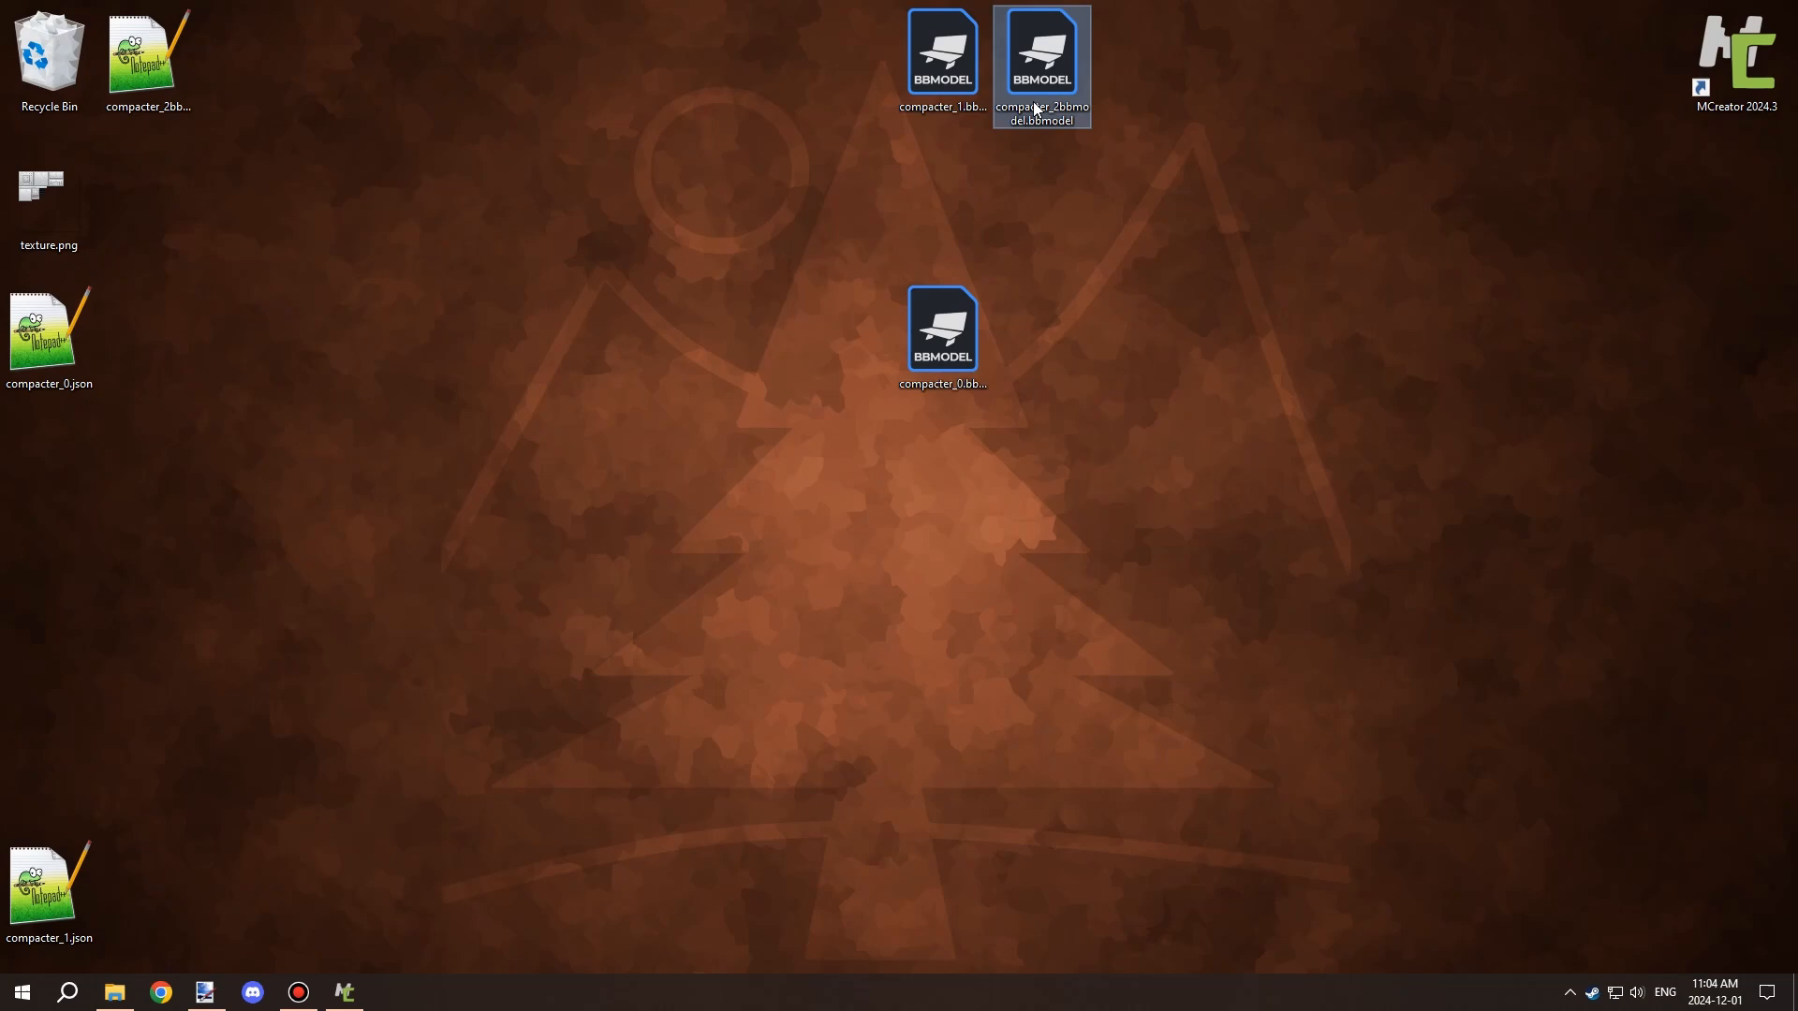
Arrange the three project files, the three JSON models and texture.png together on the desktop.
drag(943, 329, 1142, 56)
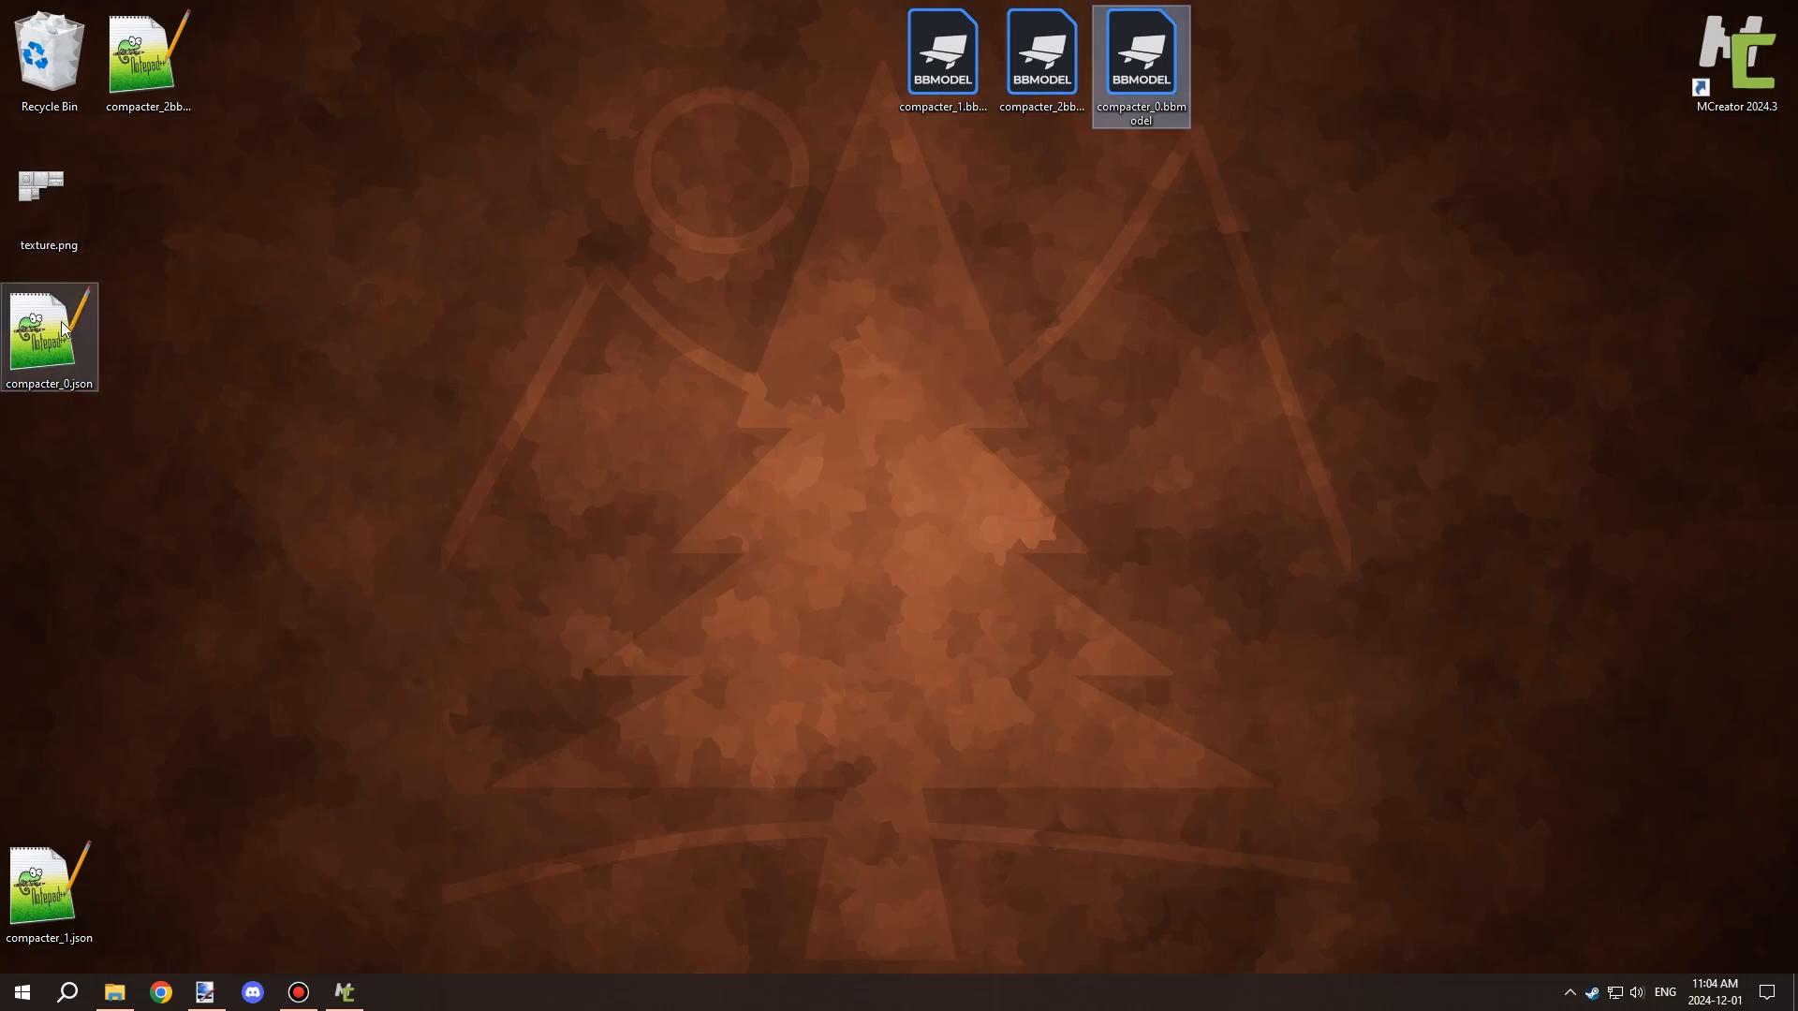
drag(46, 330, 941, 192)
drag(1177, 56, 792, 66)
drag(749, 54, 843, 57)
drag(928, 178, 828, 170)
drag(148, 56, 1041, 196)
drag(45, 889, 943, 197)
drag(42, 191, 743, 61)
Switch to MCreator and import texture.png from the desktop as a block texture.
click(346, 990)
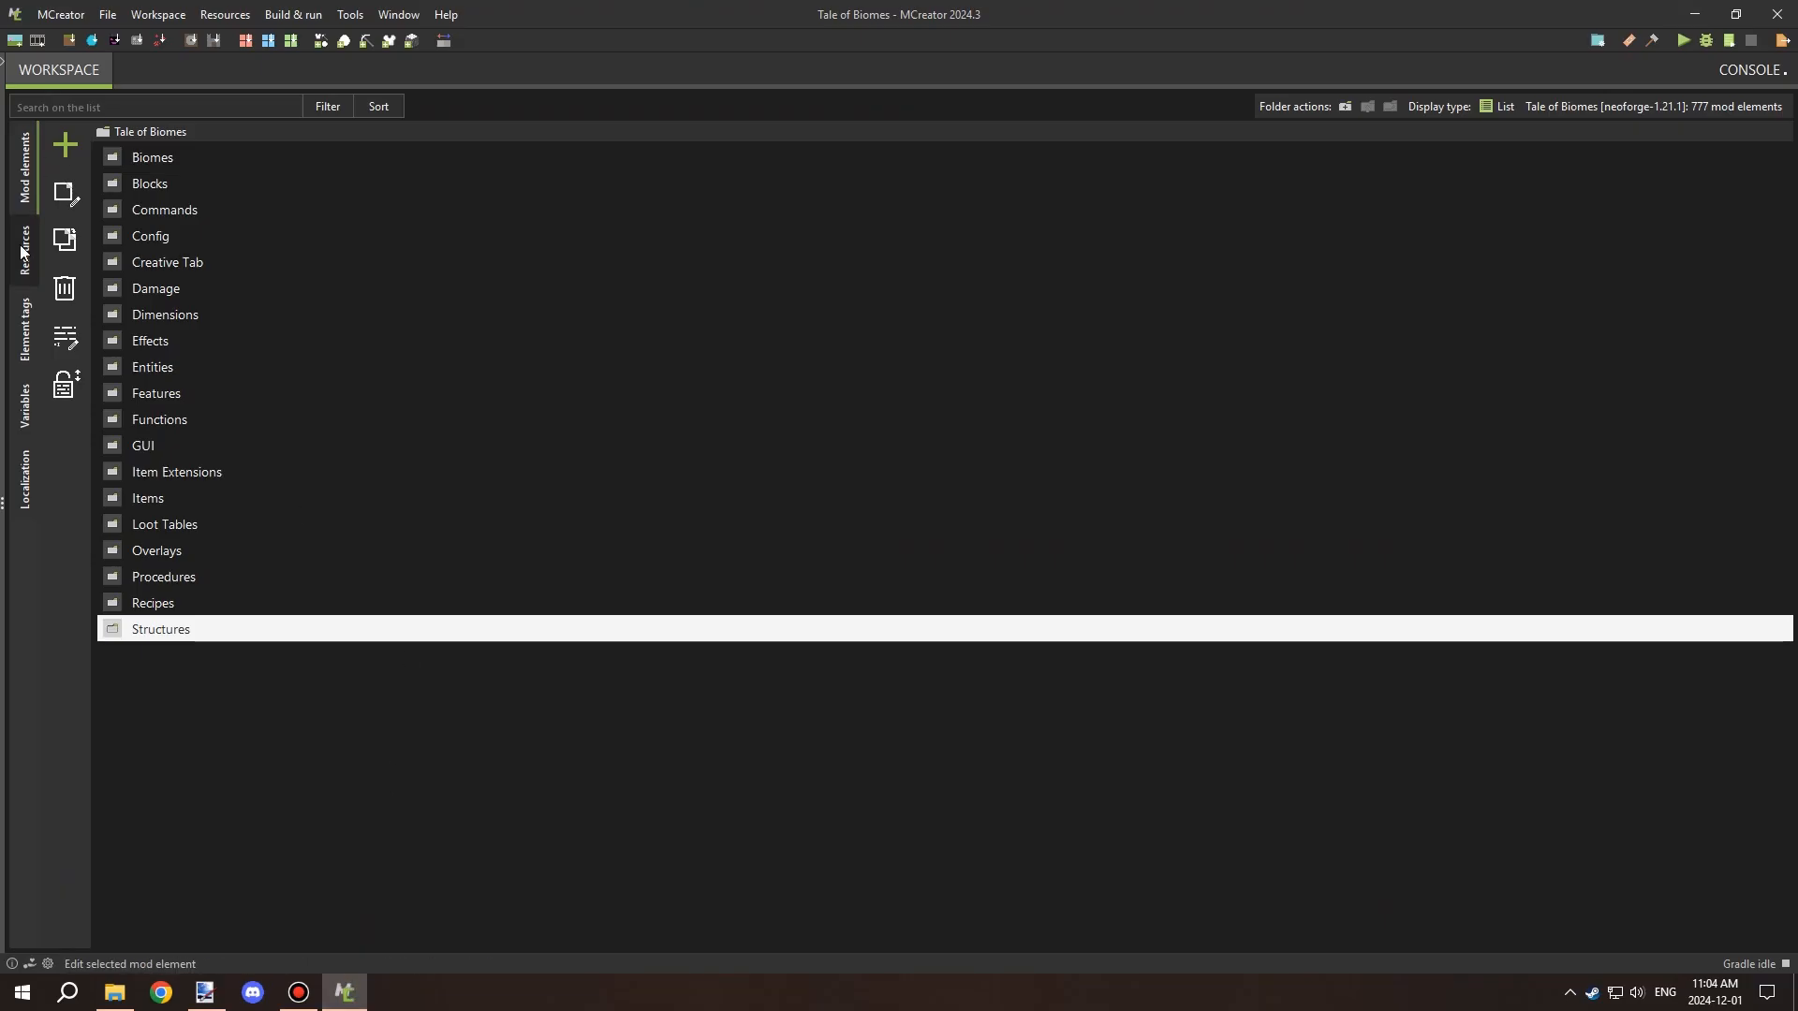
click(25, 249)
click(234, 163)
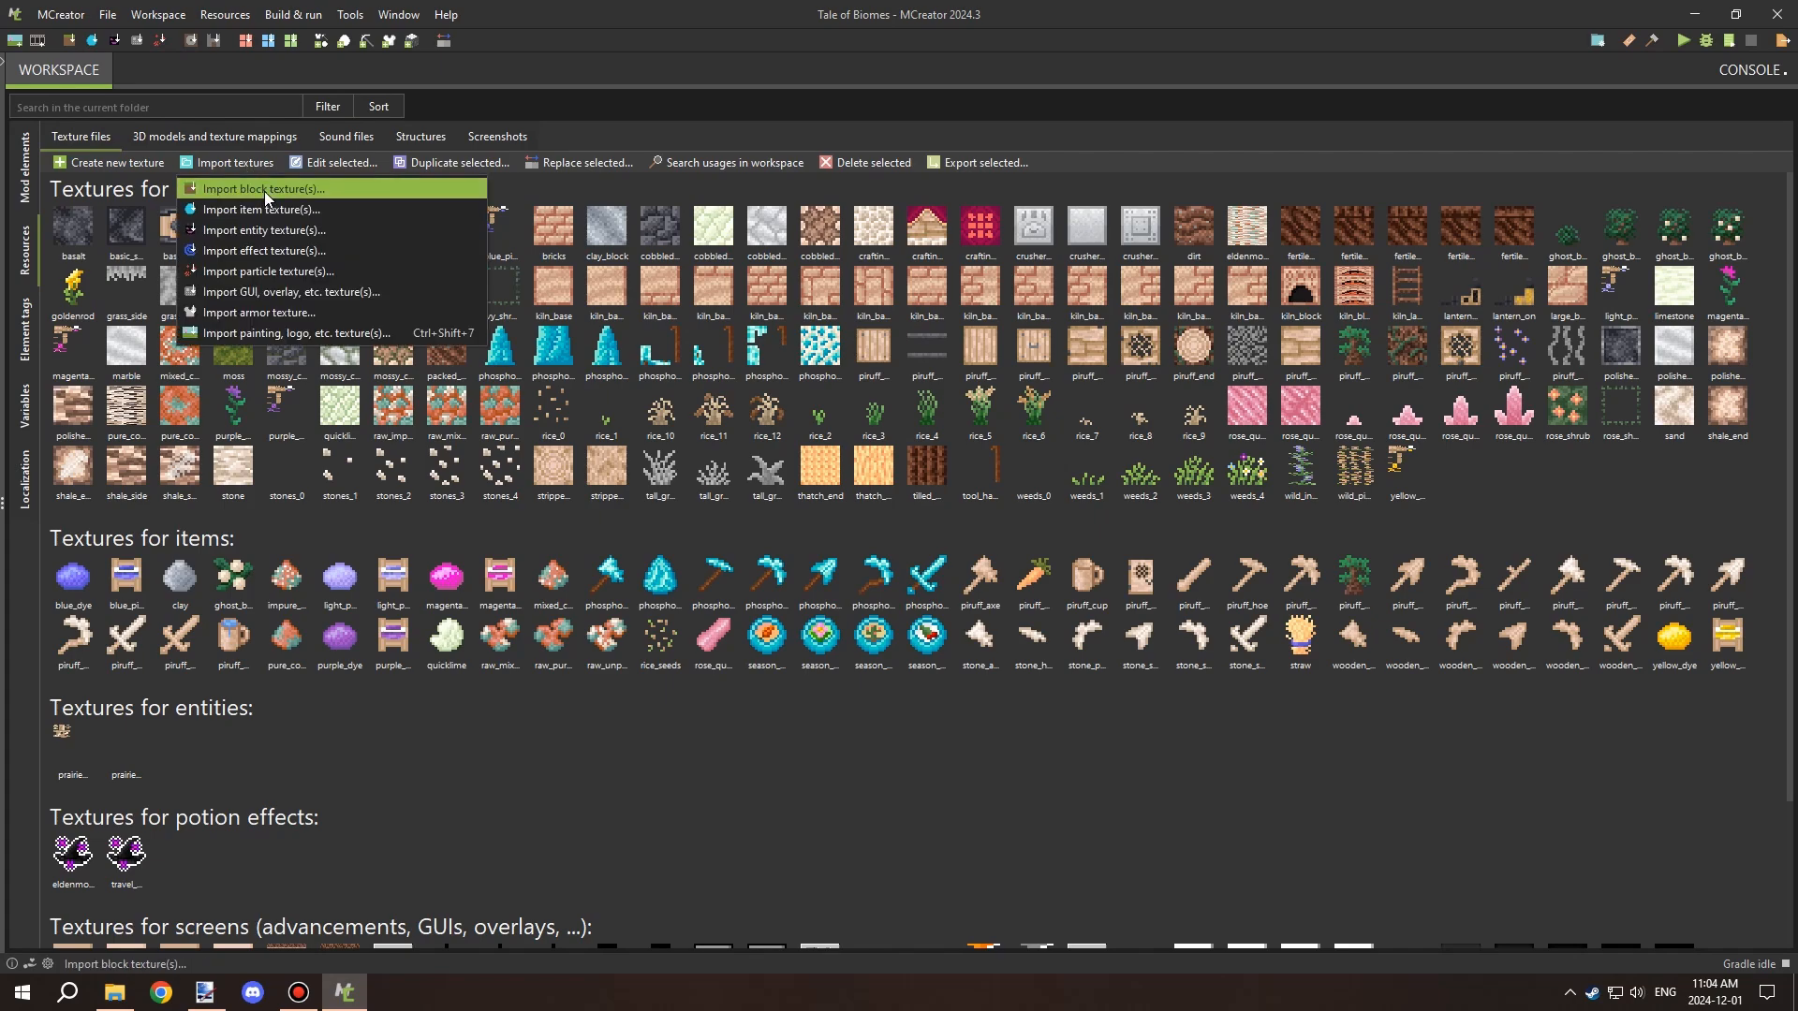
click(264, 191)
Delete the imported block texture named texture from the workspace resources.
click(820, 464)
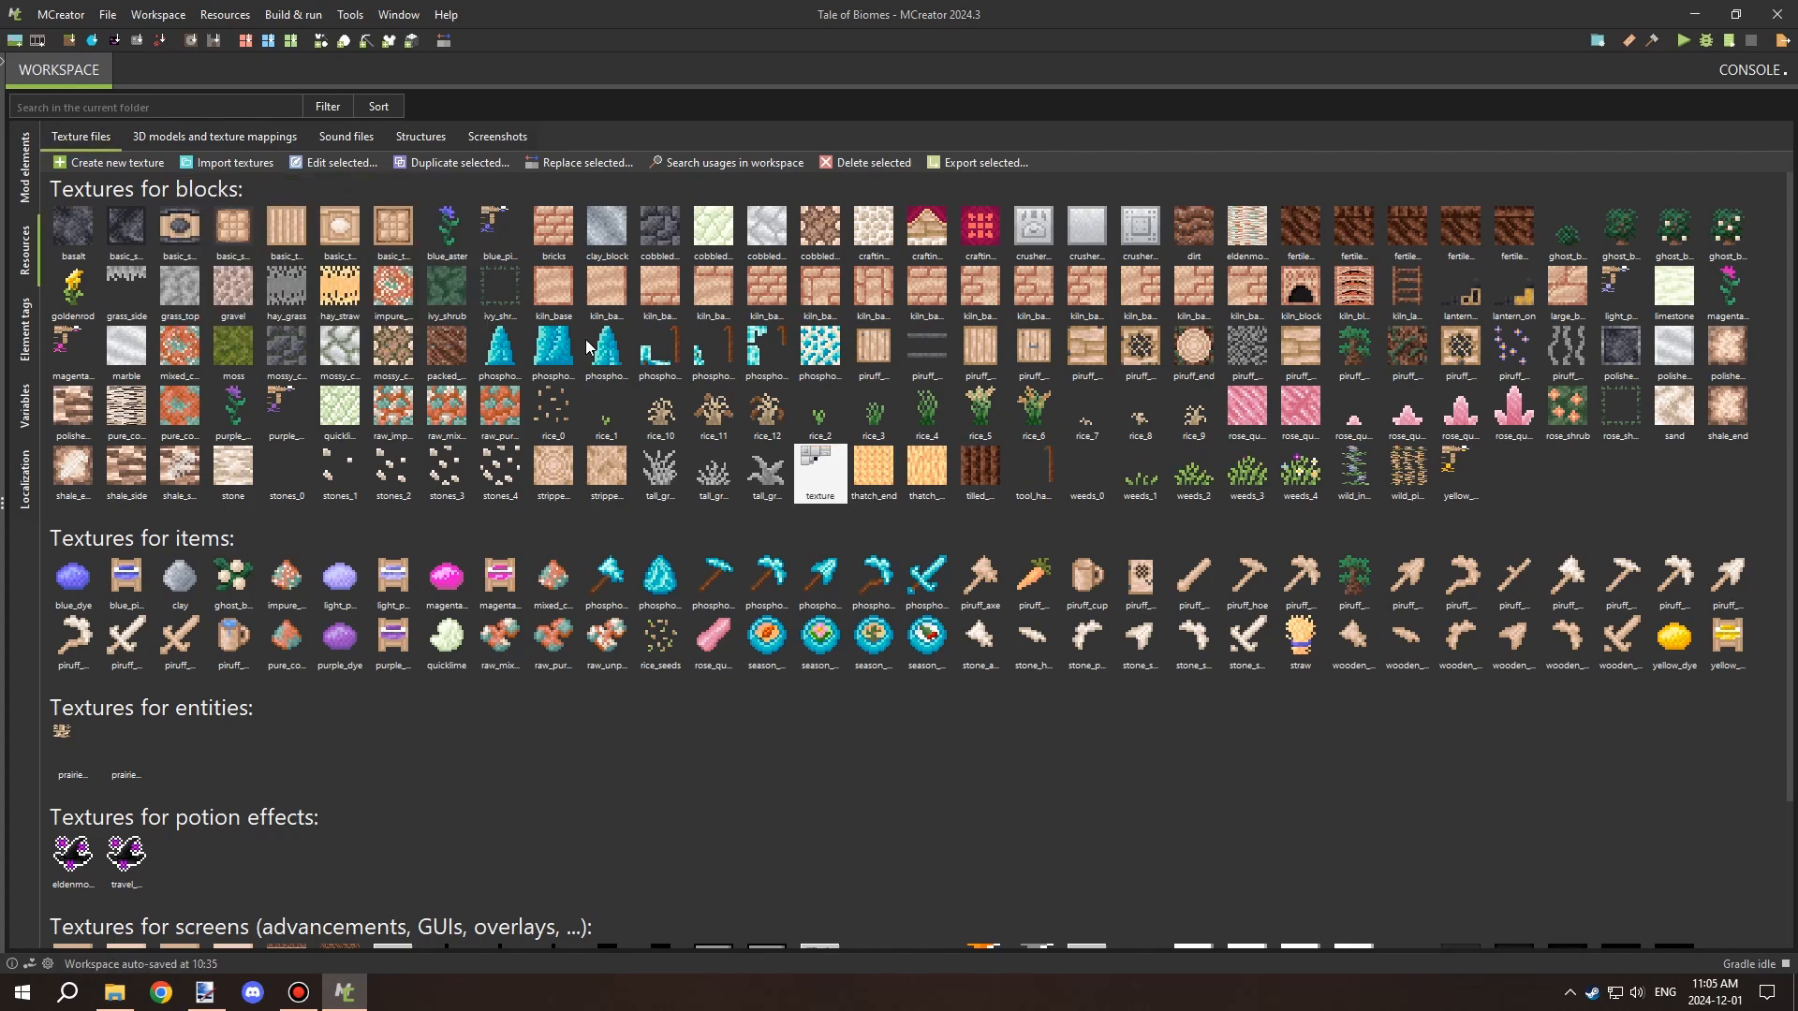
click(871, 163)
key(Return)
Return to the desktop and rename texture.png as compactor.png.
click(1694, 14)
click(756, 91)
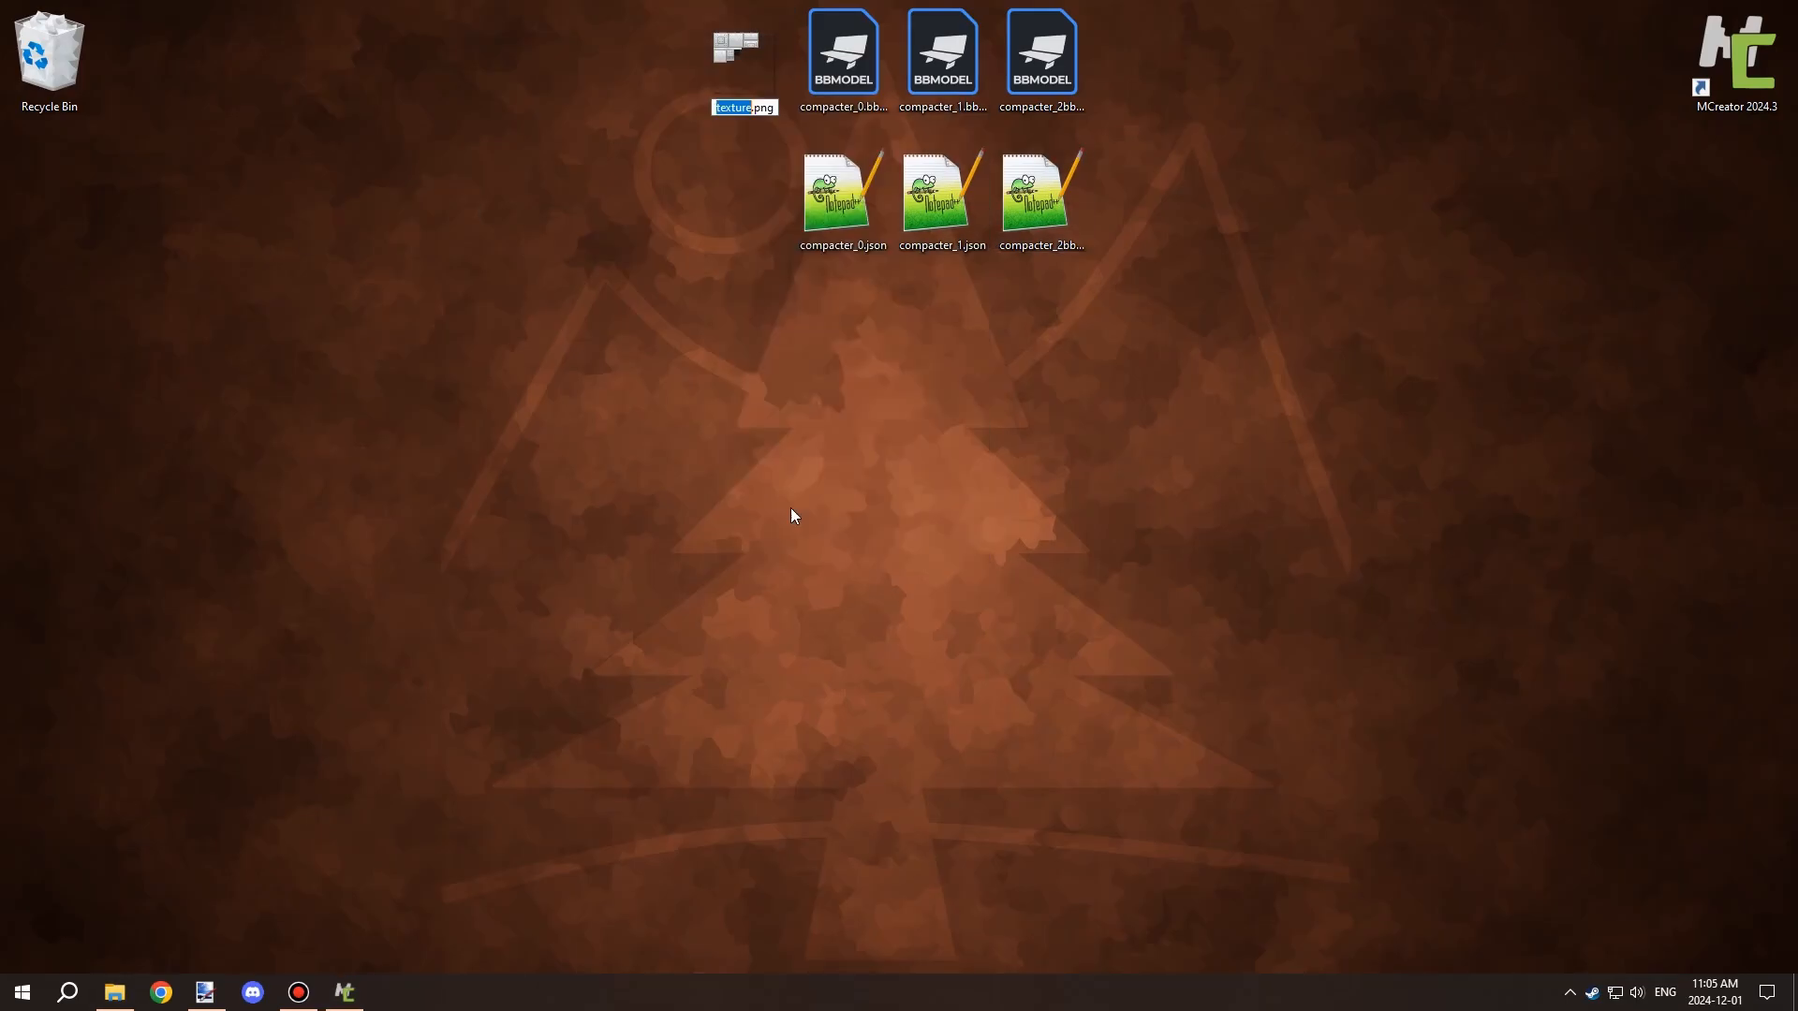
text(compacter)
key(BackSpace)
key(BackSpace)
text(or)
key(Return)
Rename the compacter_0.json model file as compactor_0.json.
right_click(824, 176)
click(896, 491)
text(compactor_0)
key(Return)
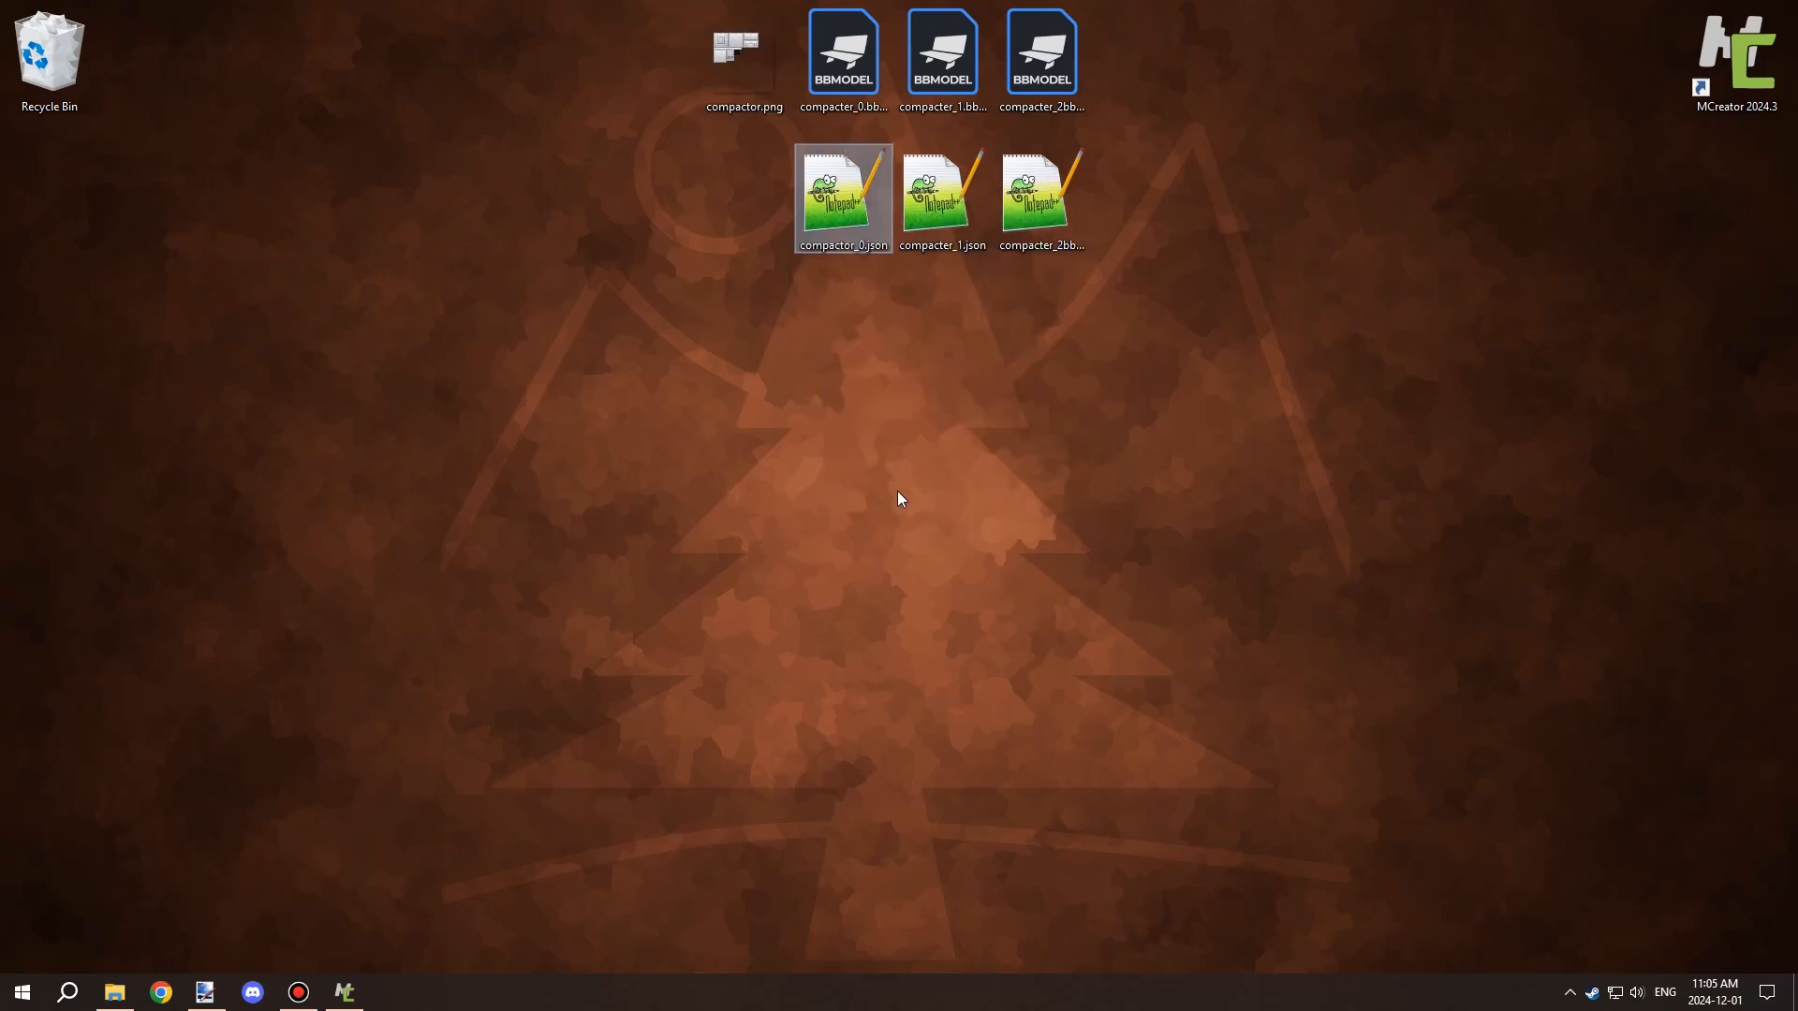
Rename the compacter_0.bbmodel project file as compactor_0.bbmodel.
right_click(868, 40)
click(957, 352)
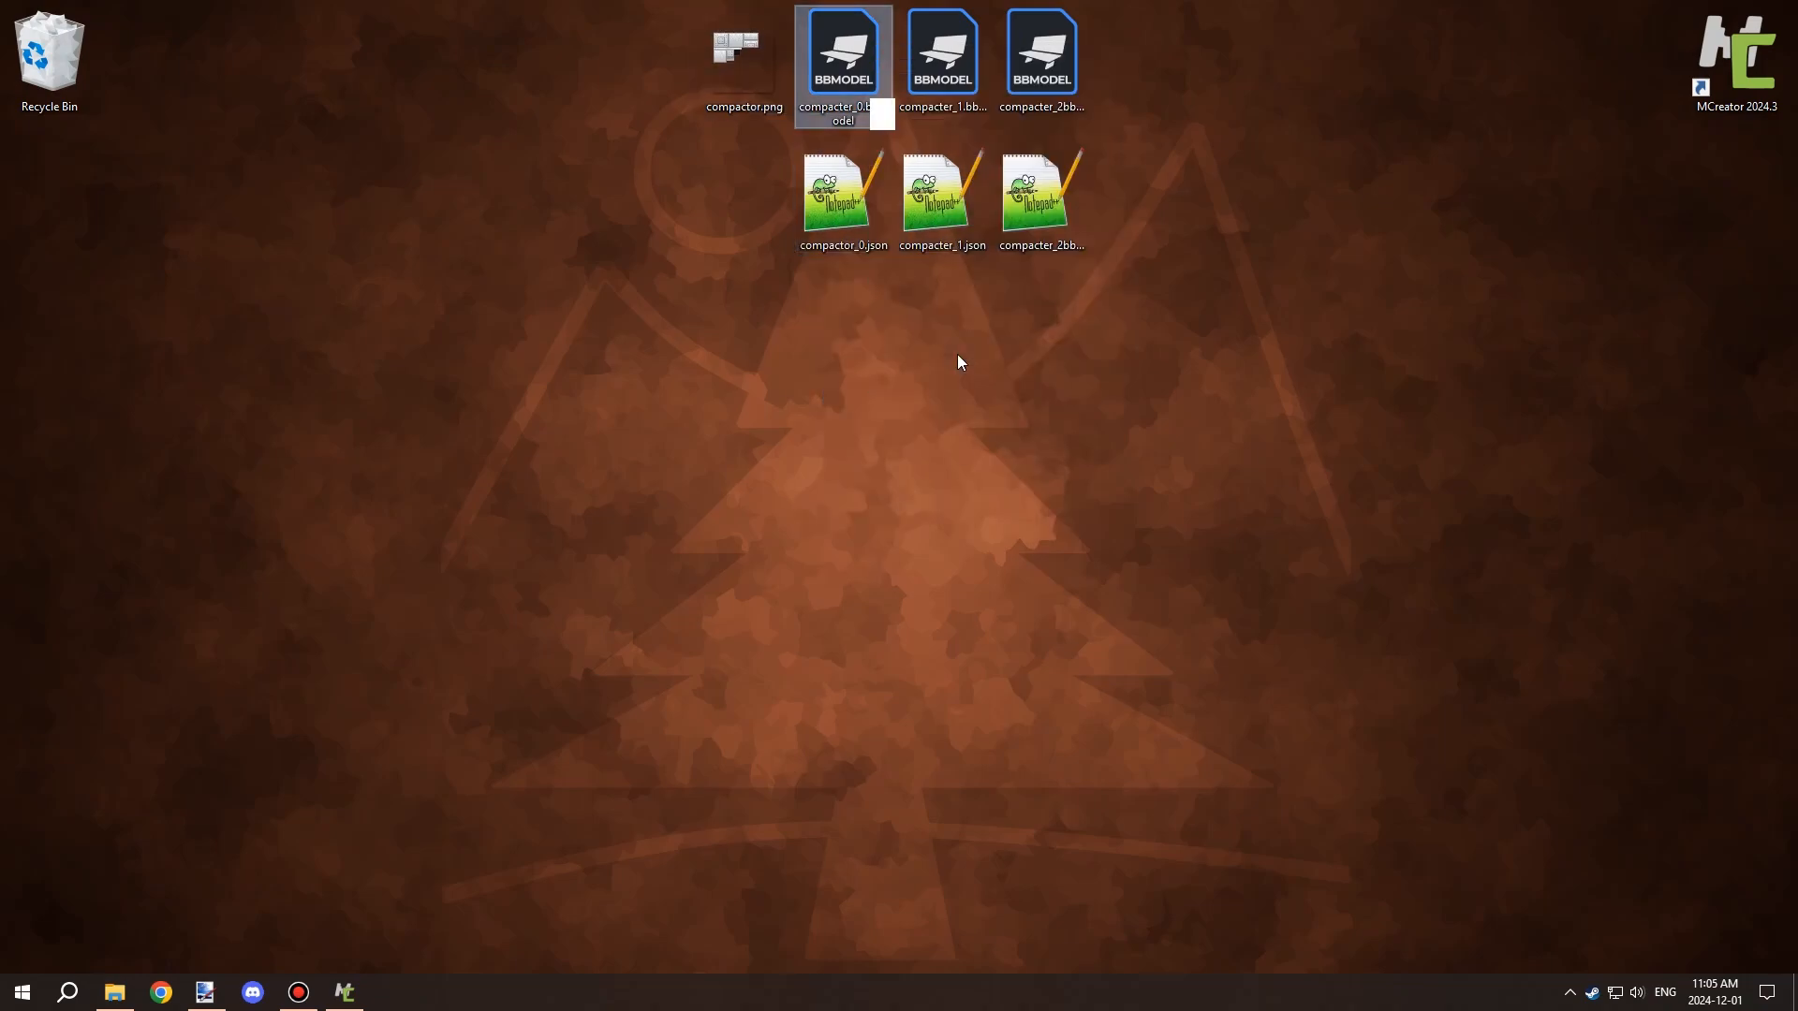
key(Right)
key(BackSpace)
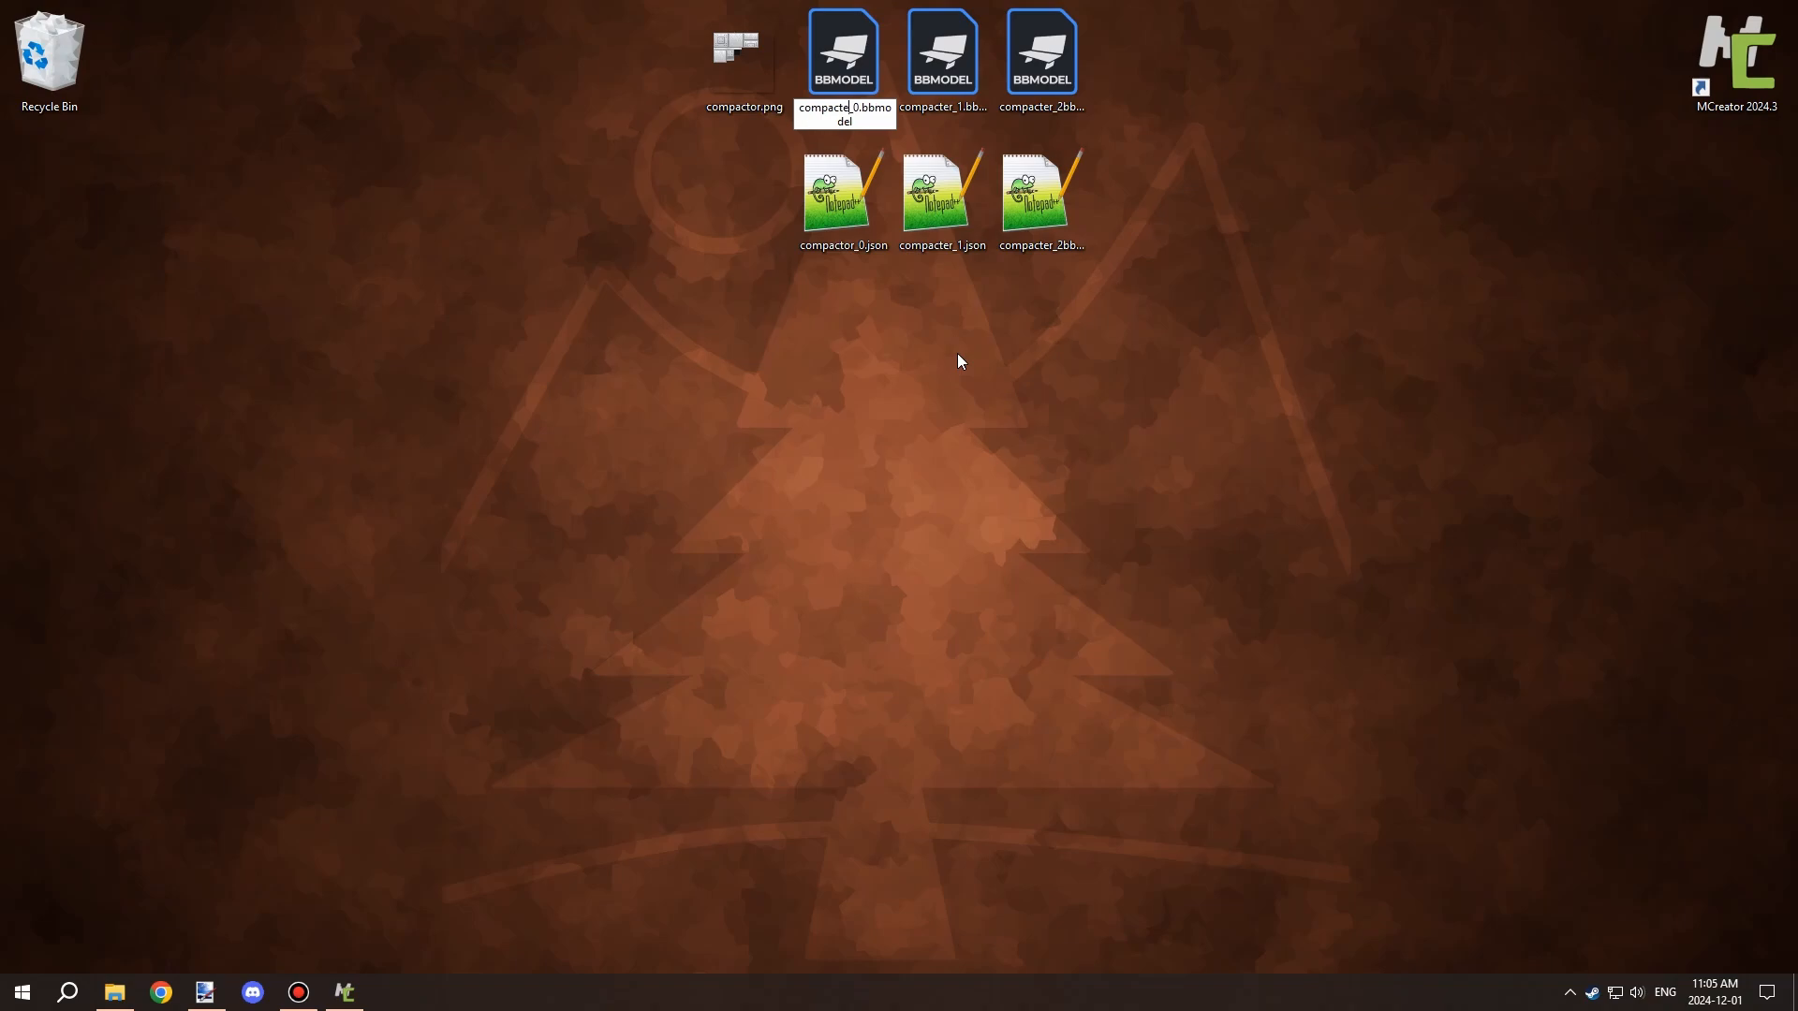
text(or)
key(Return)
Rename the compacter_1.bbmodel project file as compactor_1.bbmodel.
right_click(964, 52)
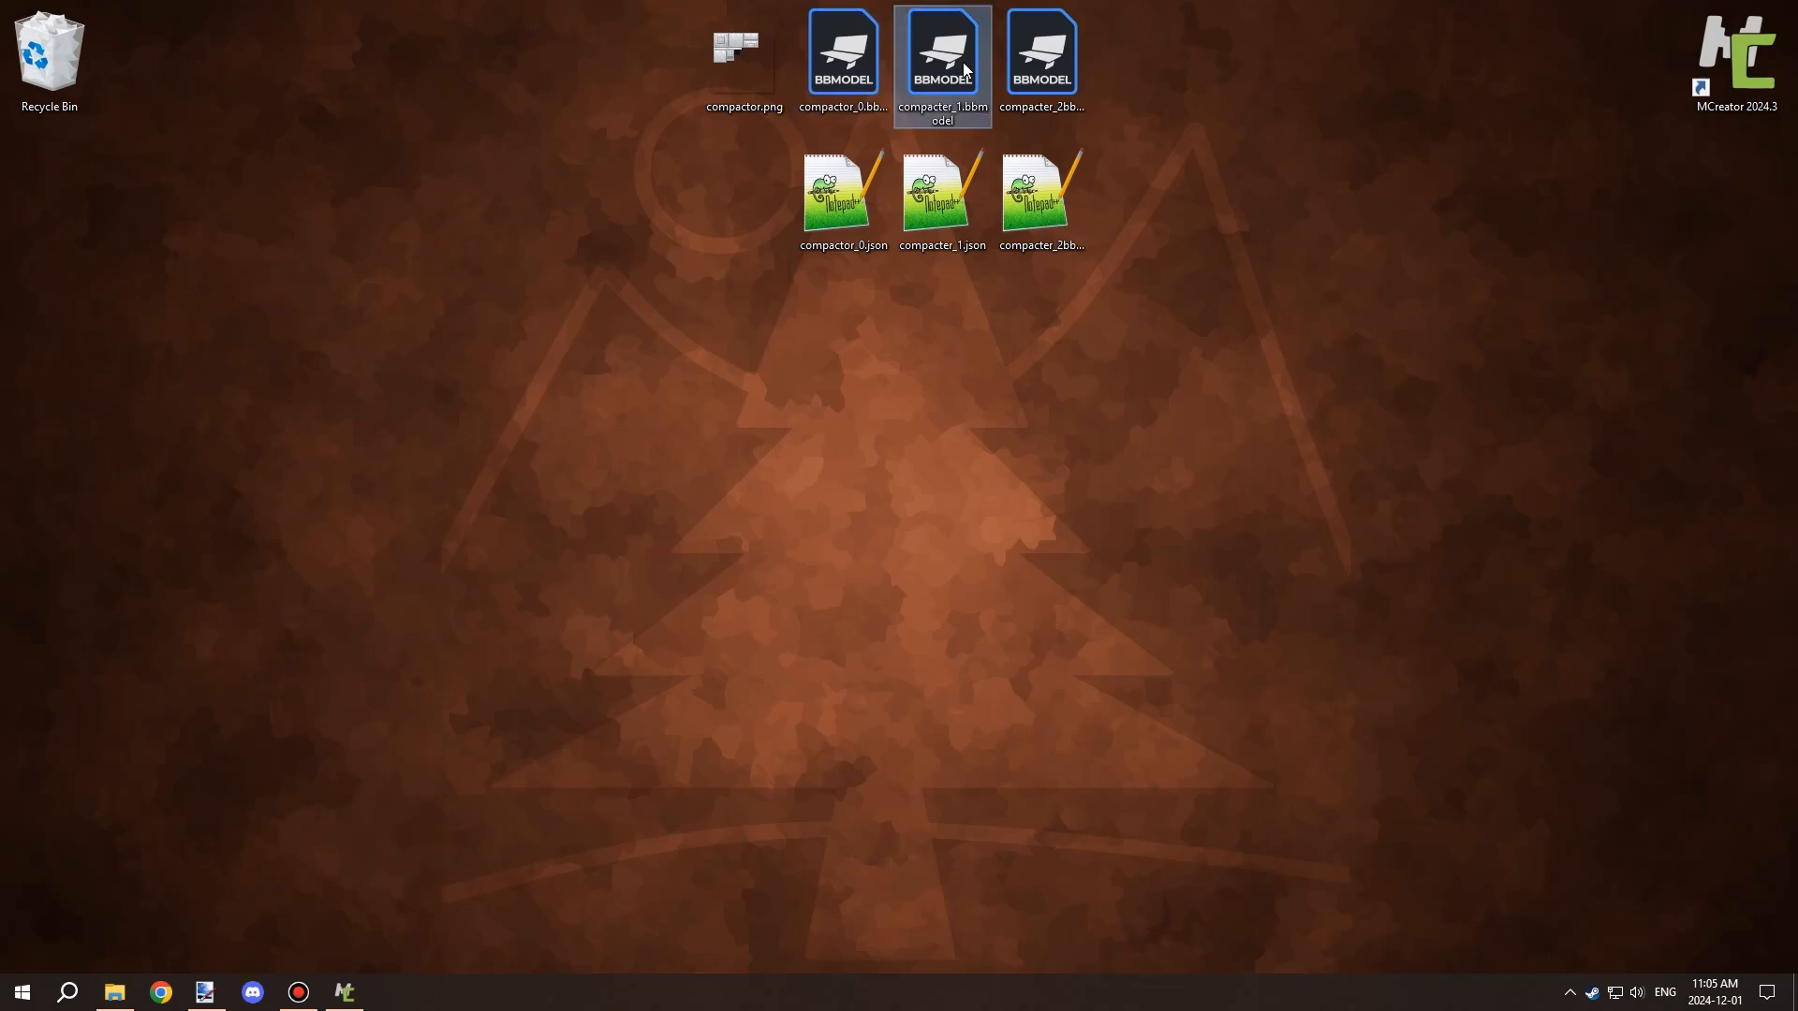
click(1030, 374)
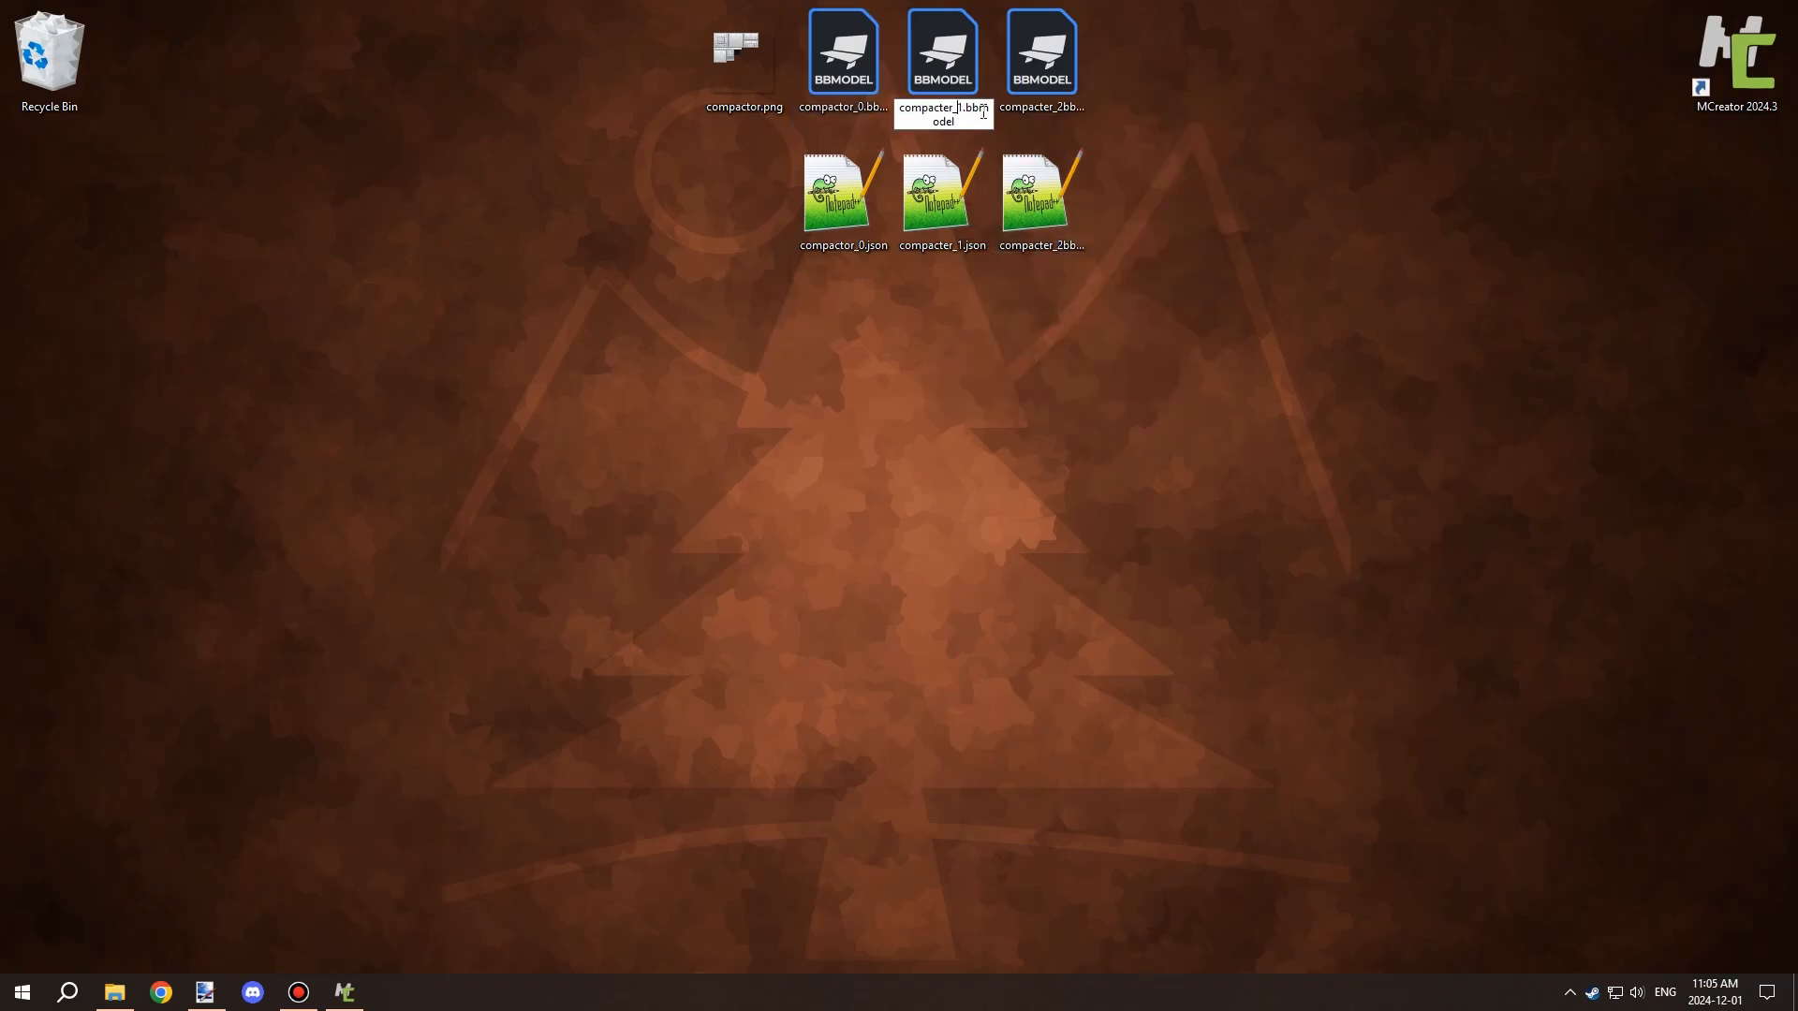
key(Left)
key(BackSpace)
text(or)
key(Return)
Rename the third Blockbench project file as compactor_2bbmodel.bbmodel.
right_click(1029, 86)
click(1059, 387)
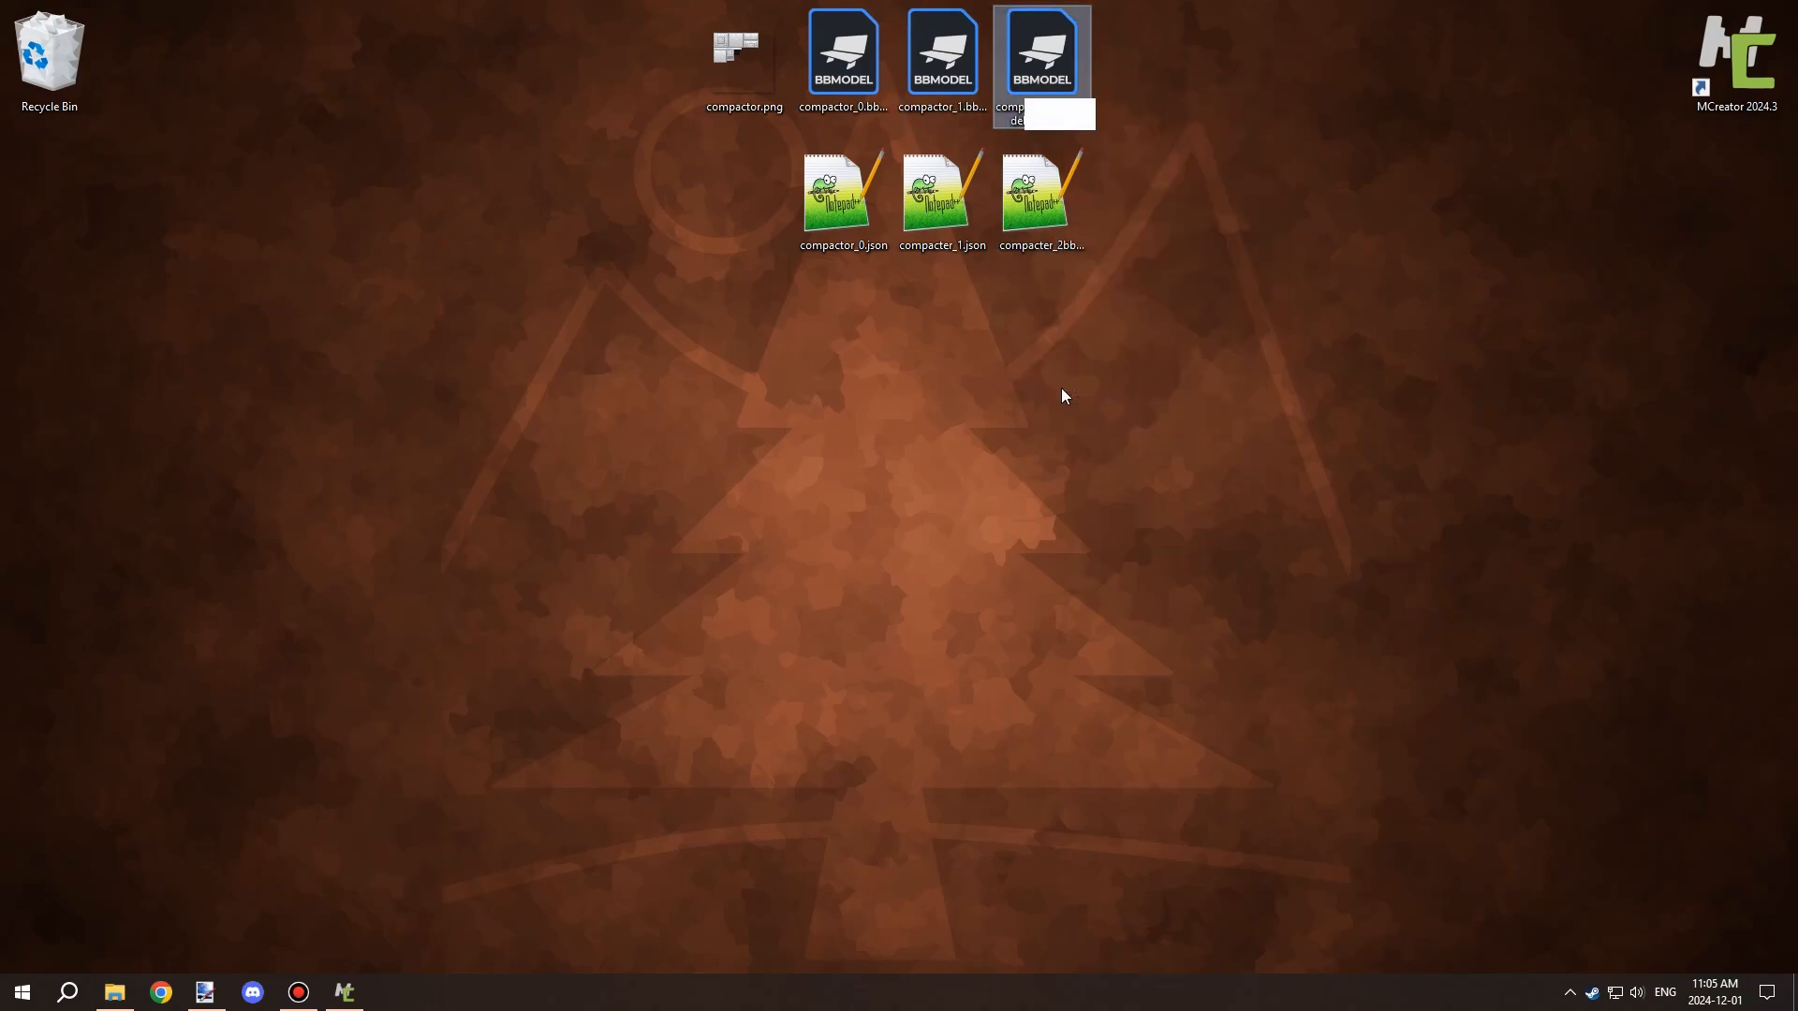
click(1044, 107)
key(BackSpace)
text(ompactor_2bbmodel.bbmodel)
key(Return)
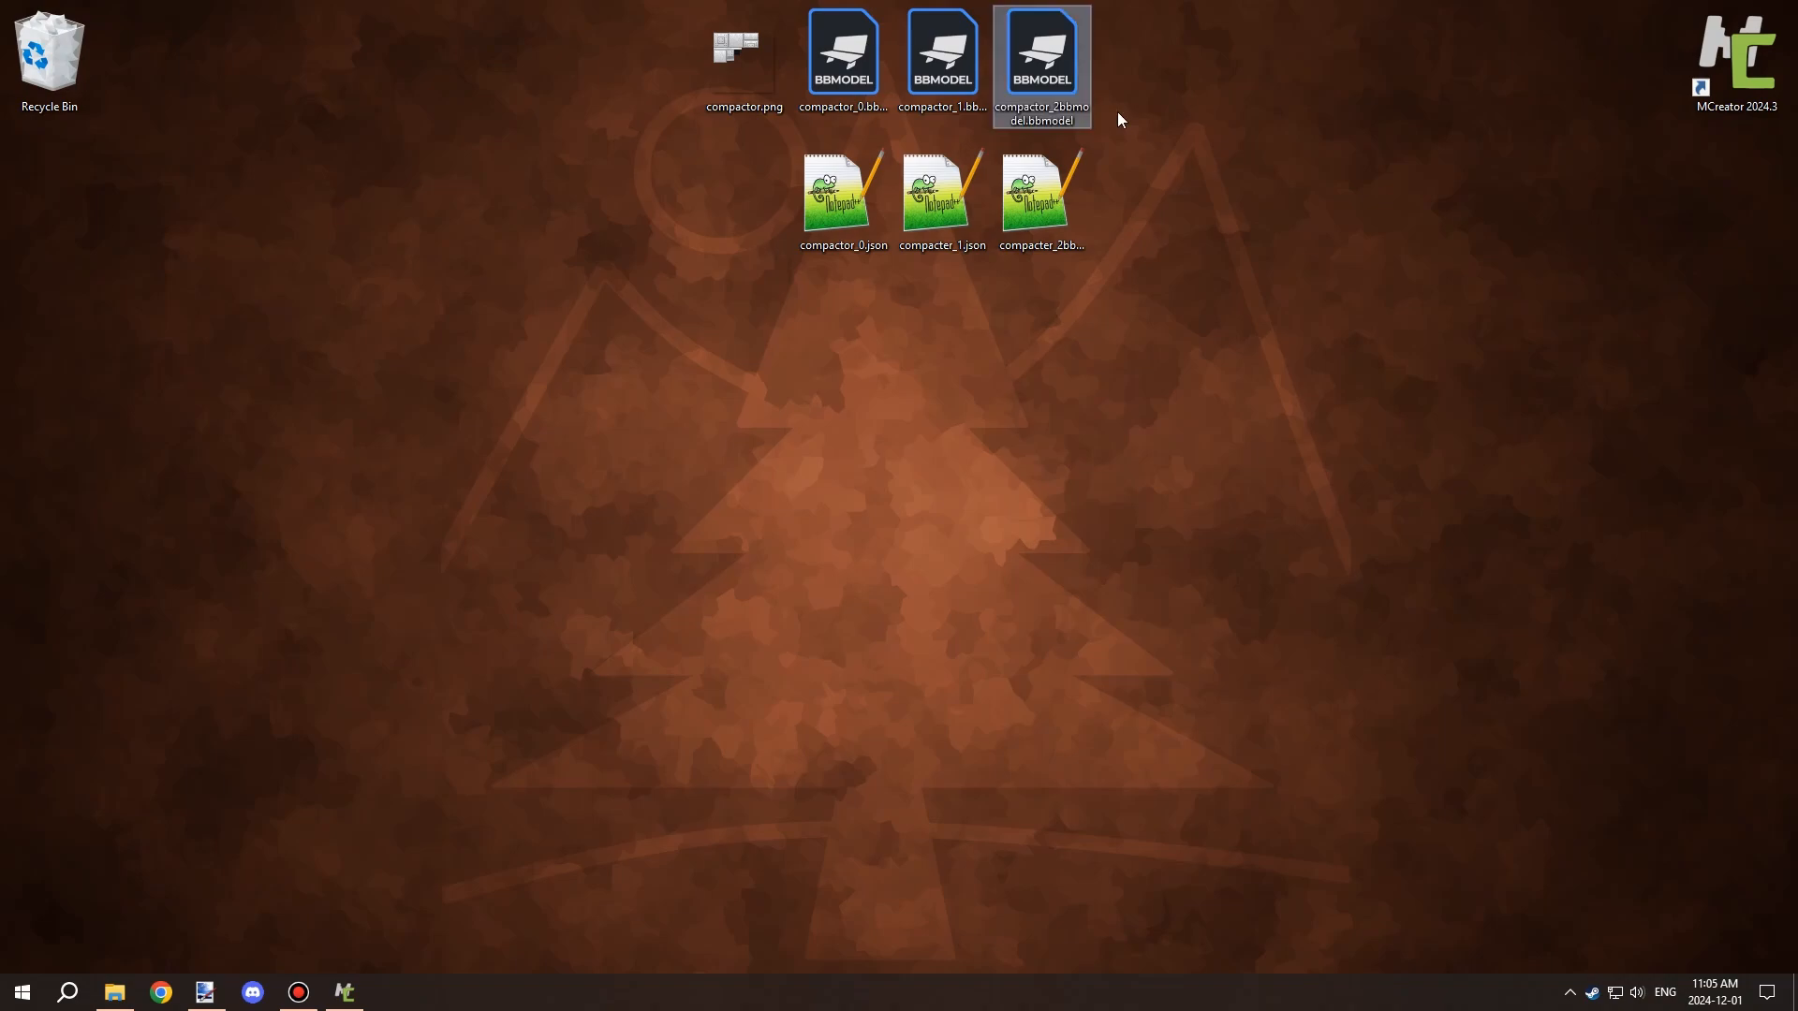
Rename the compacter_2bbmodel.json model file as compactor_2bbmodel.json.
right_click(1015, 215)
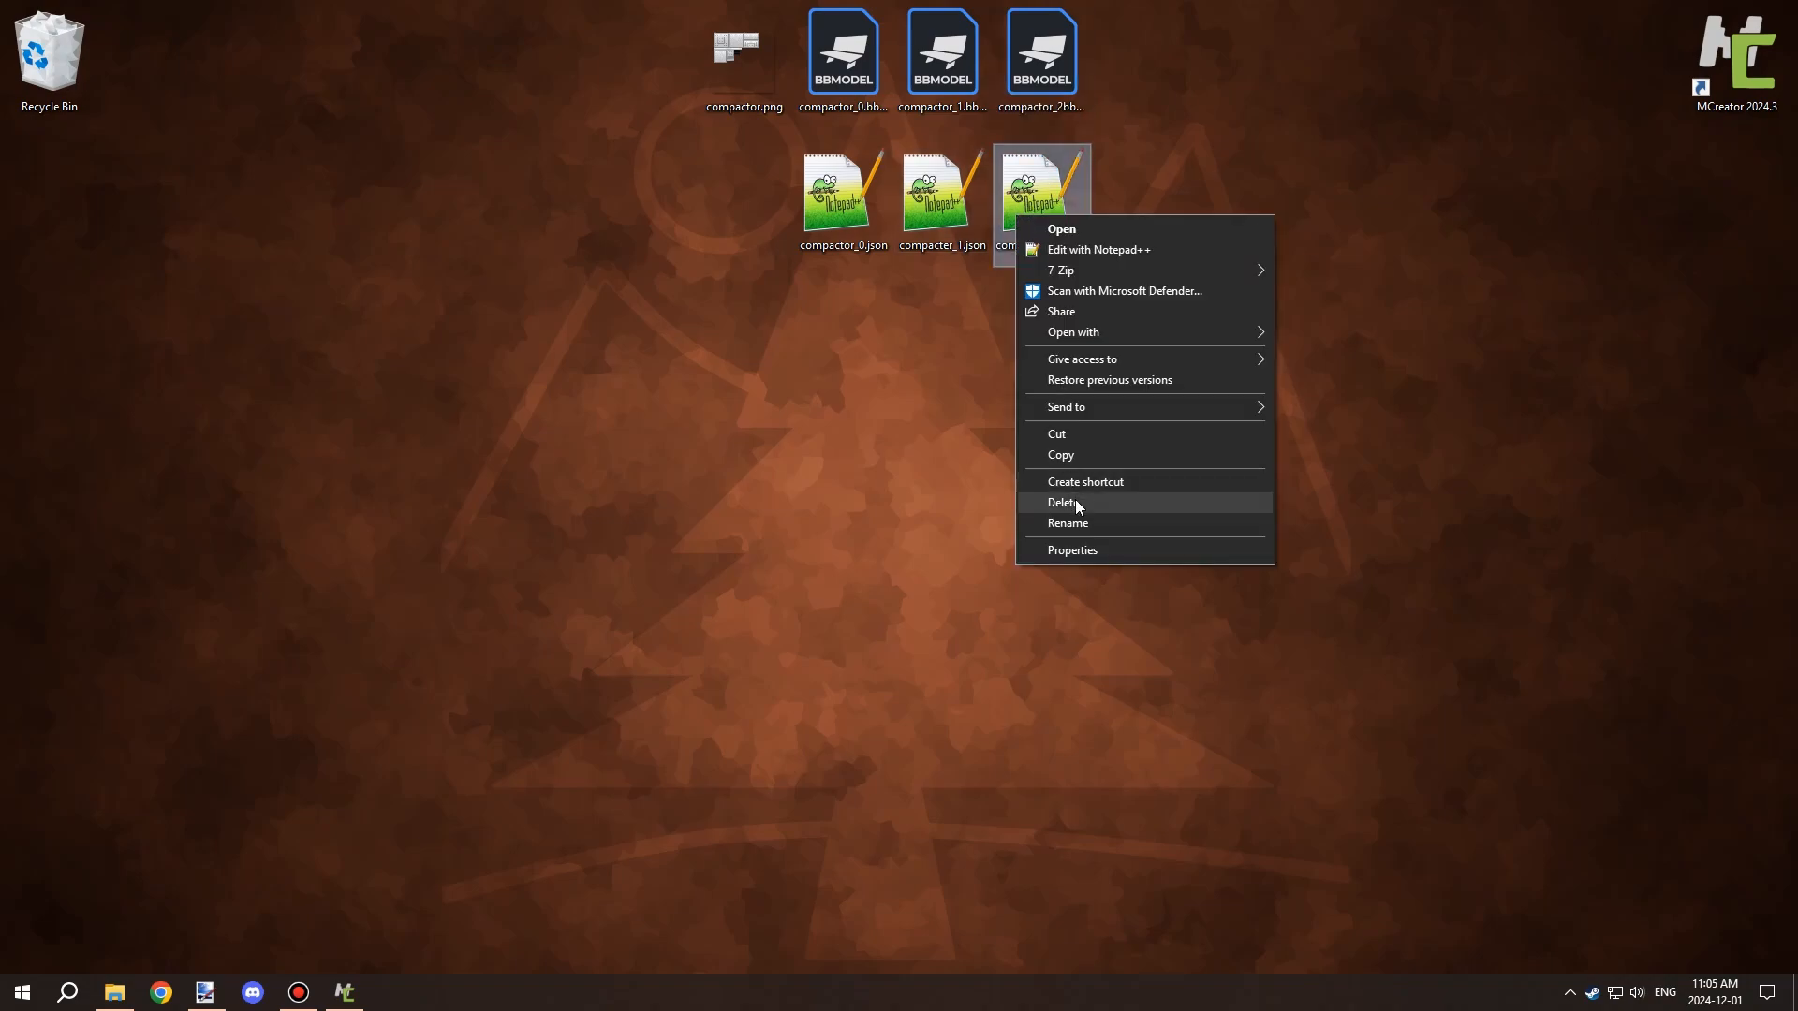
click(1076, 520)
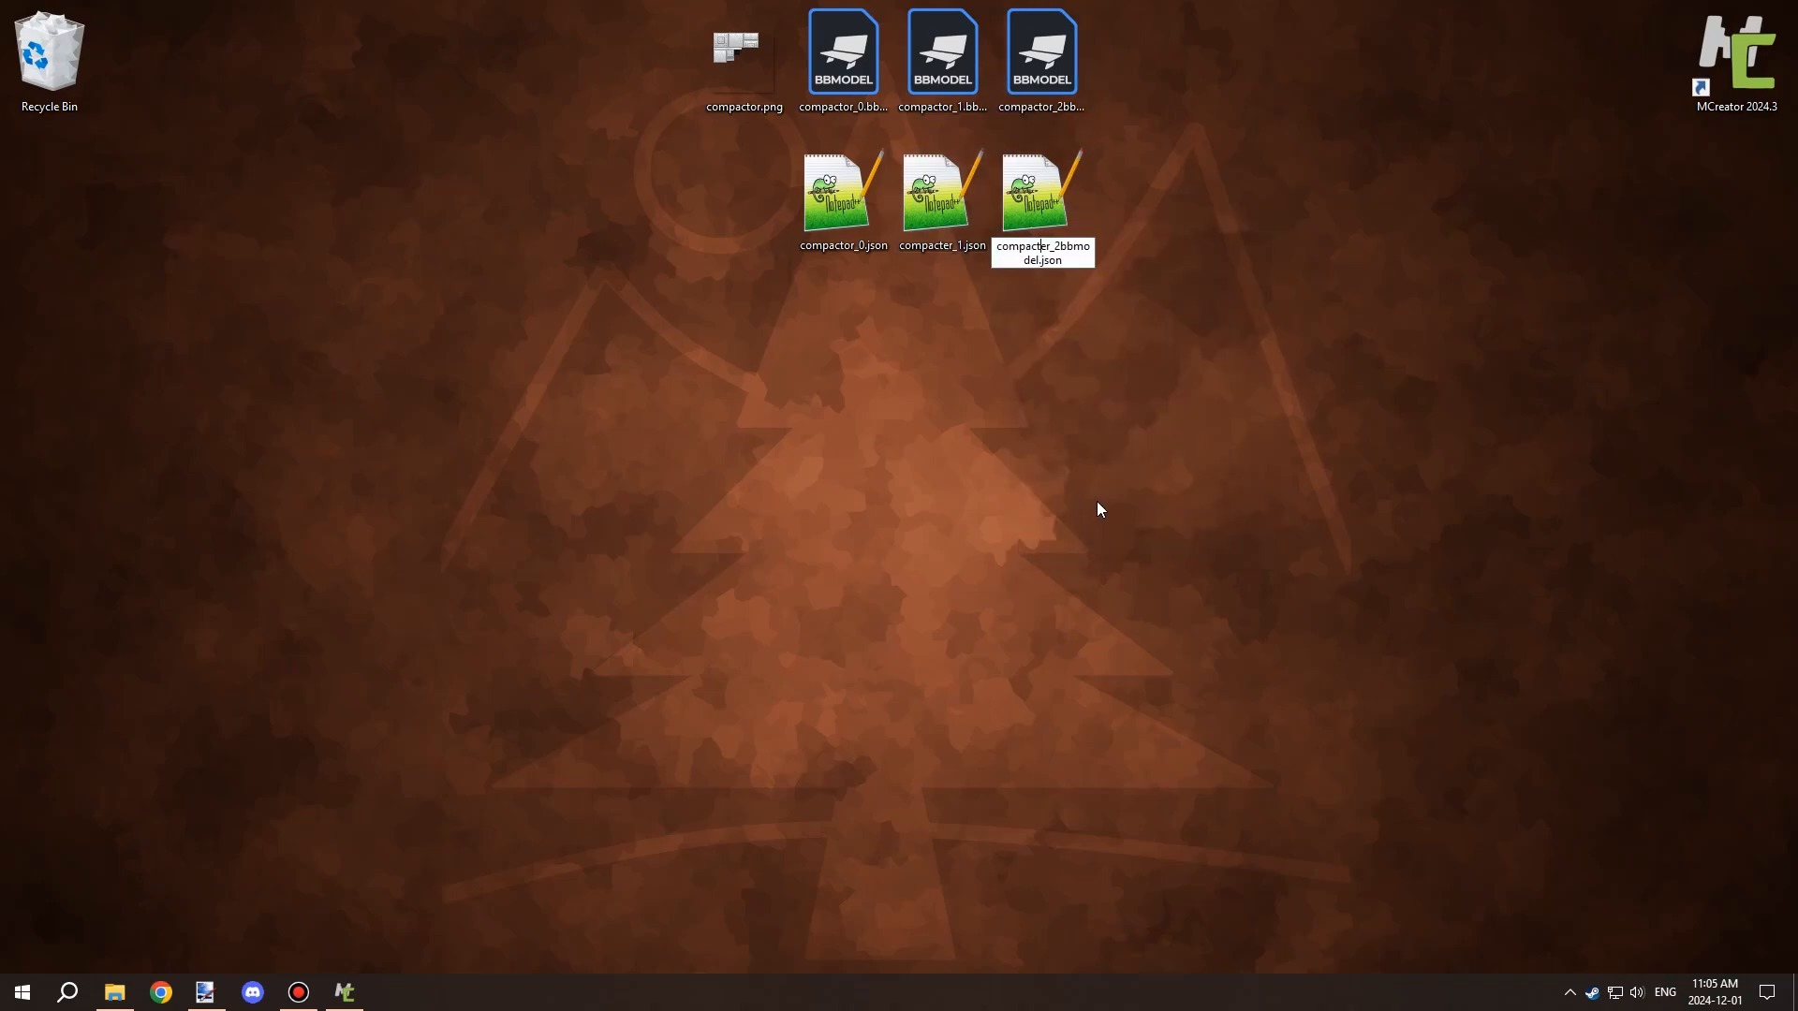
key(Delete)
text(o)
key(Return)
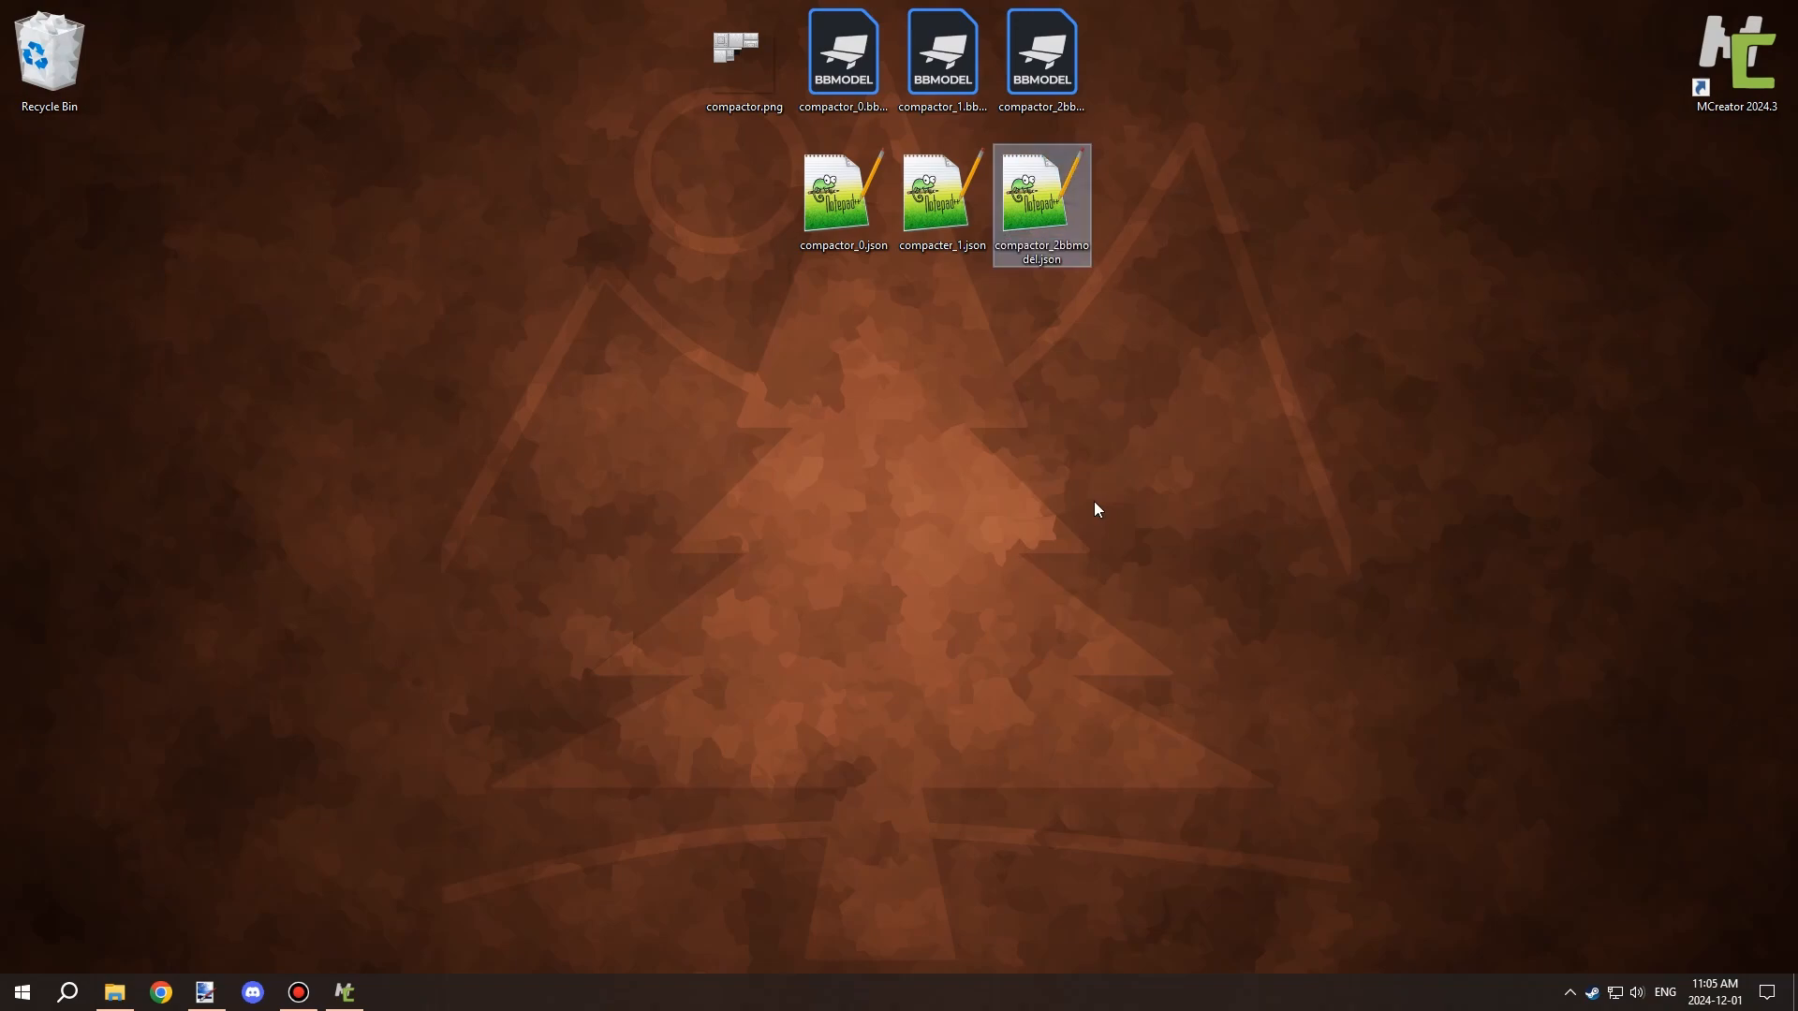
Rename the compacter_1.json model file as compactor_1.json.
right_click(932, 192)
click(1011, 495)
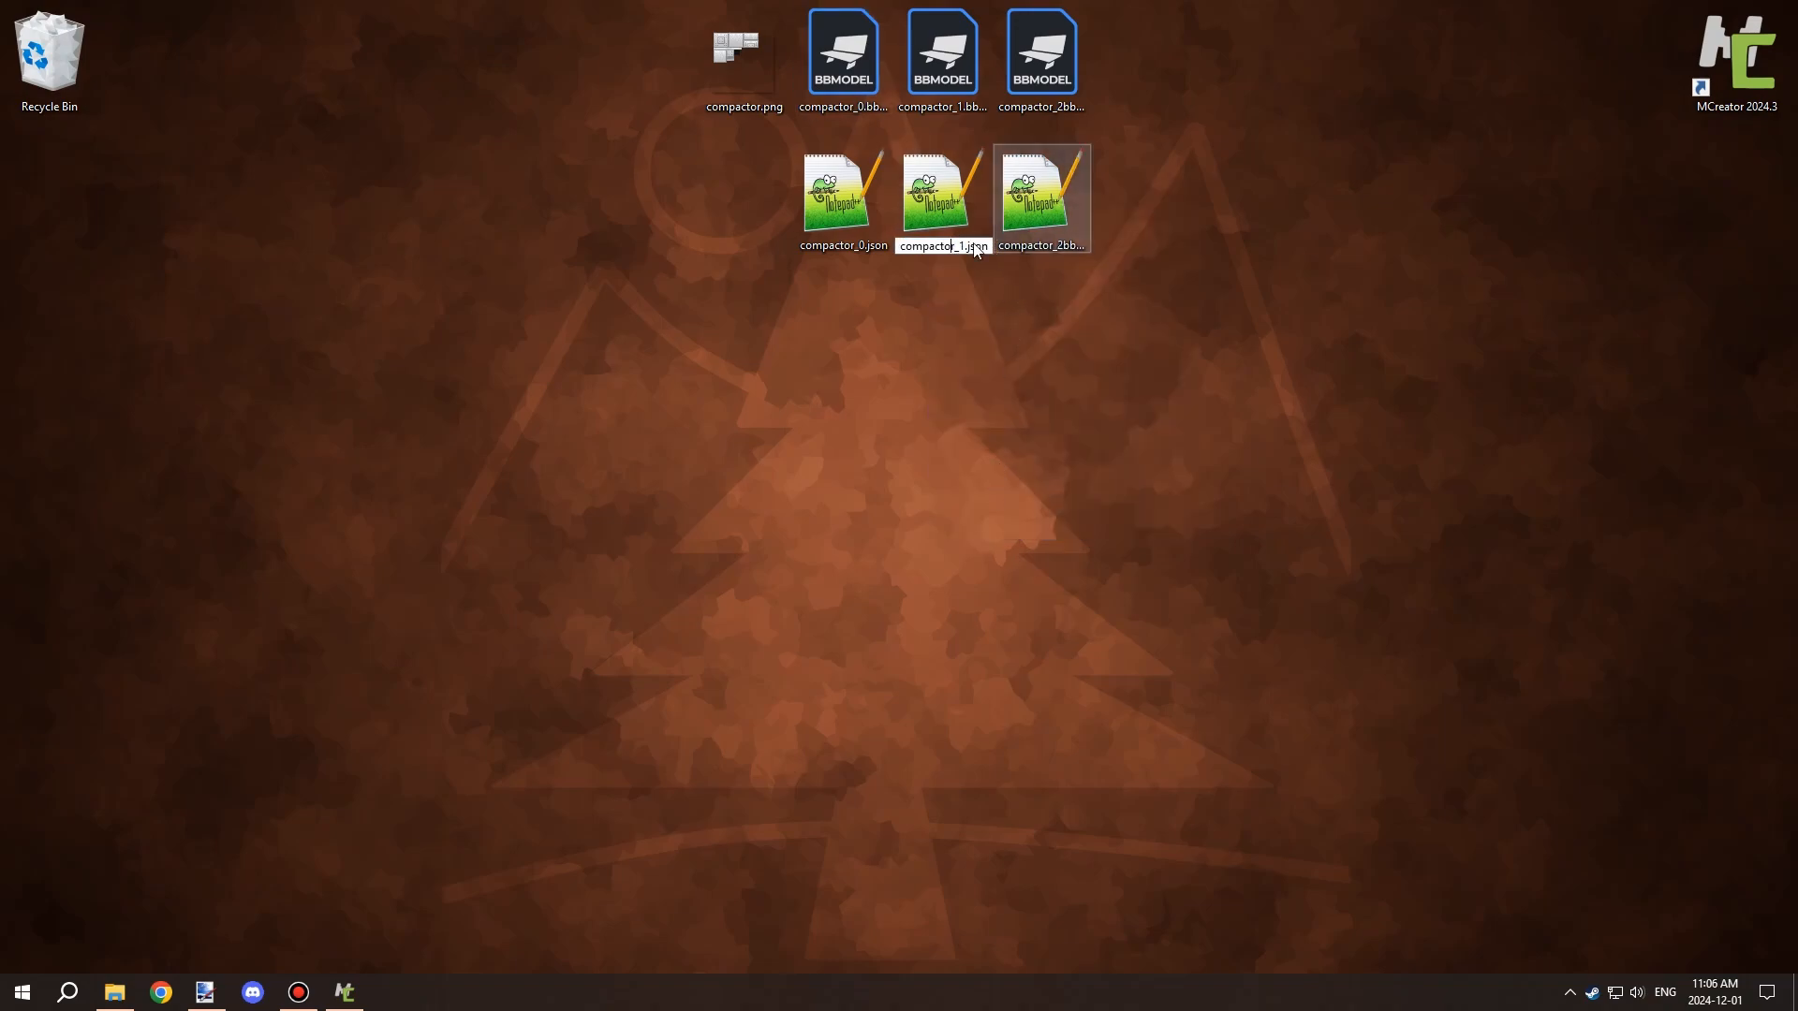
key(Return)
click(737, 72)
click(772, 155)
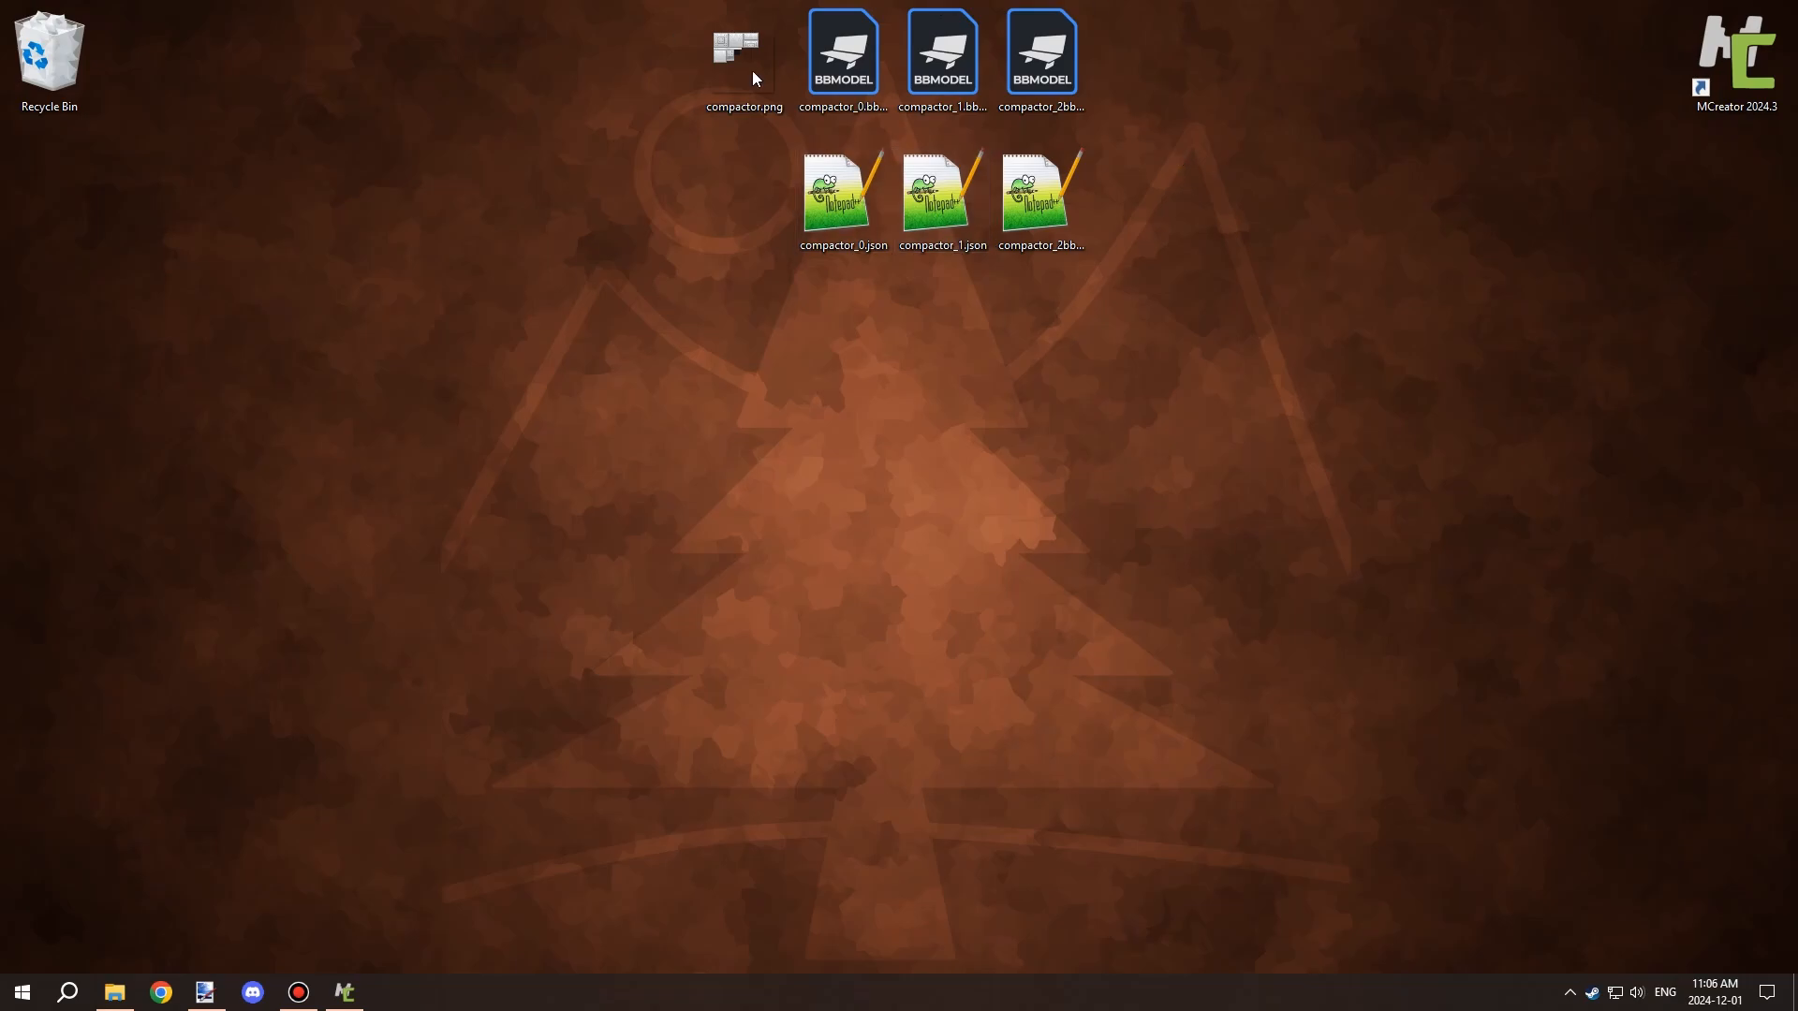
Switch to MCreator and import compactor.png from the desktop as a block texture.
click(344, 991)
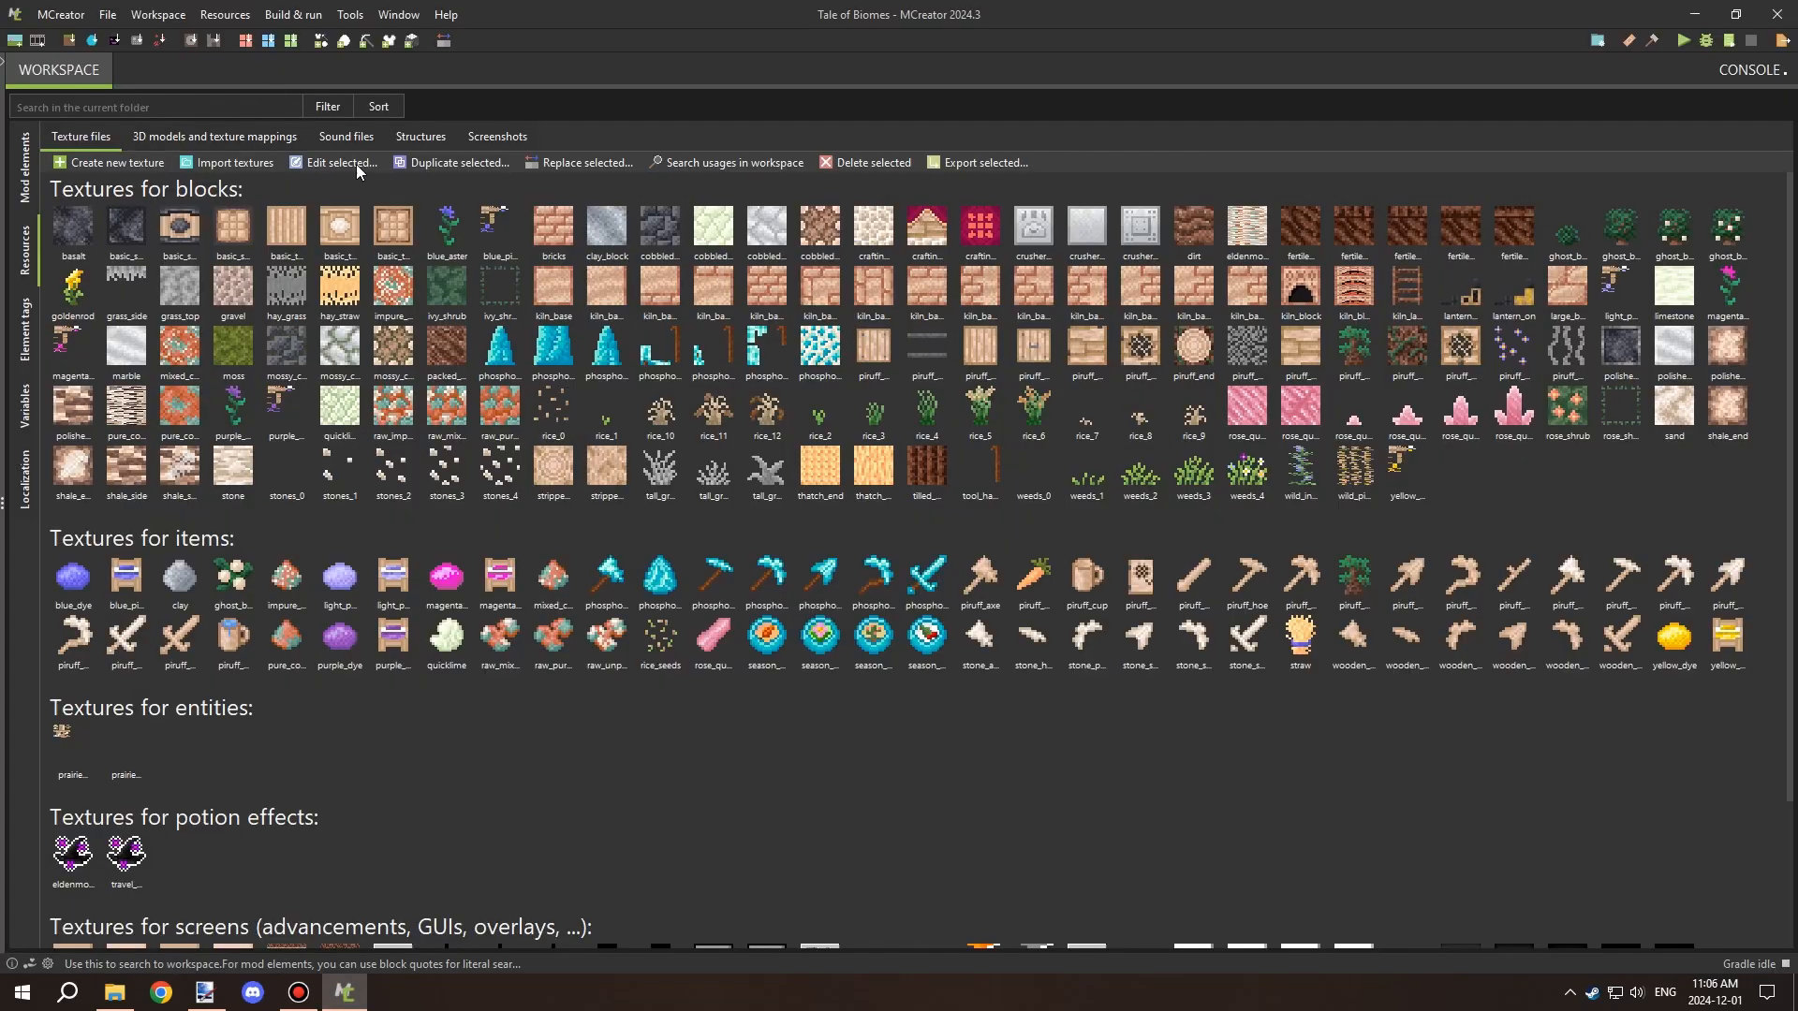
click(259, 167)
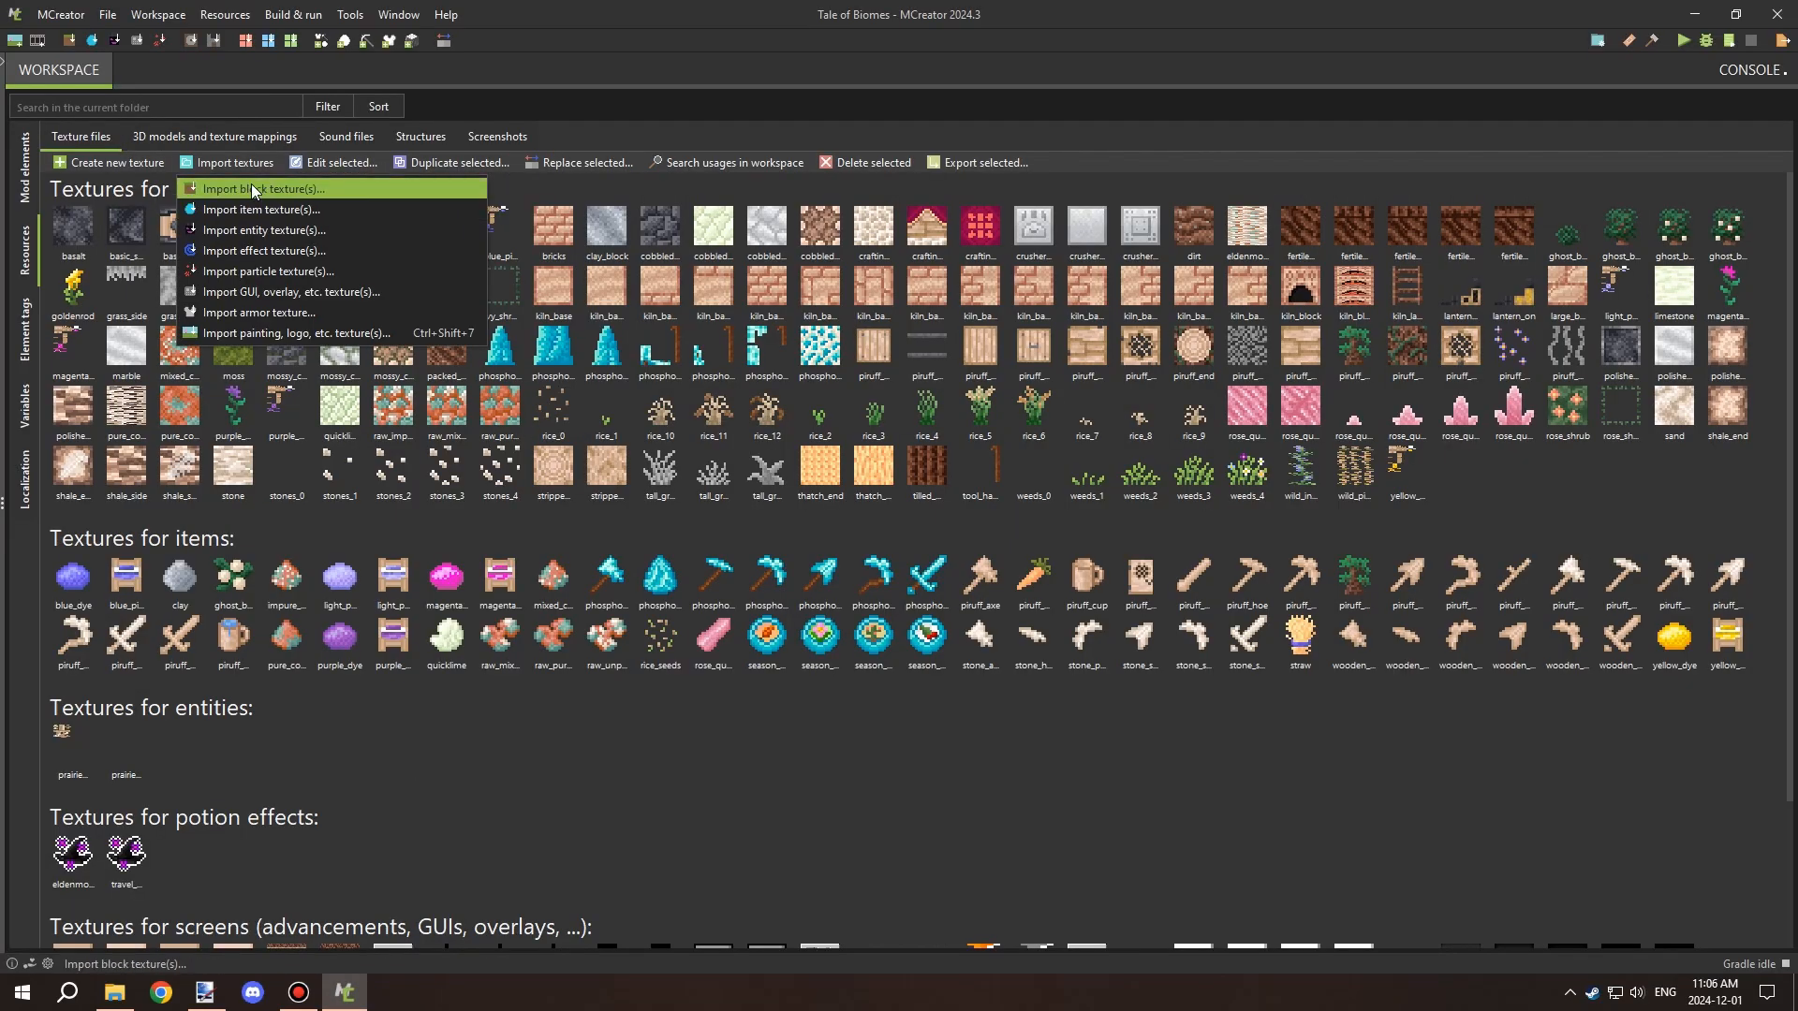
click(250, 183)
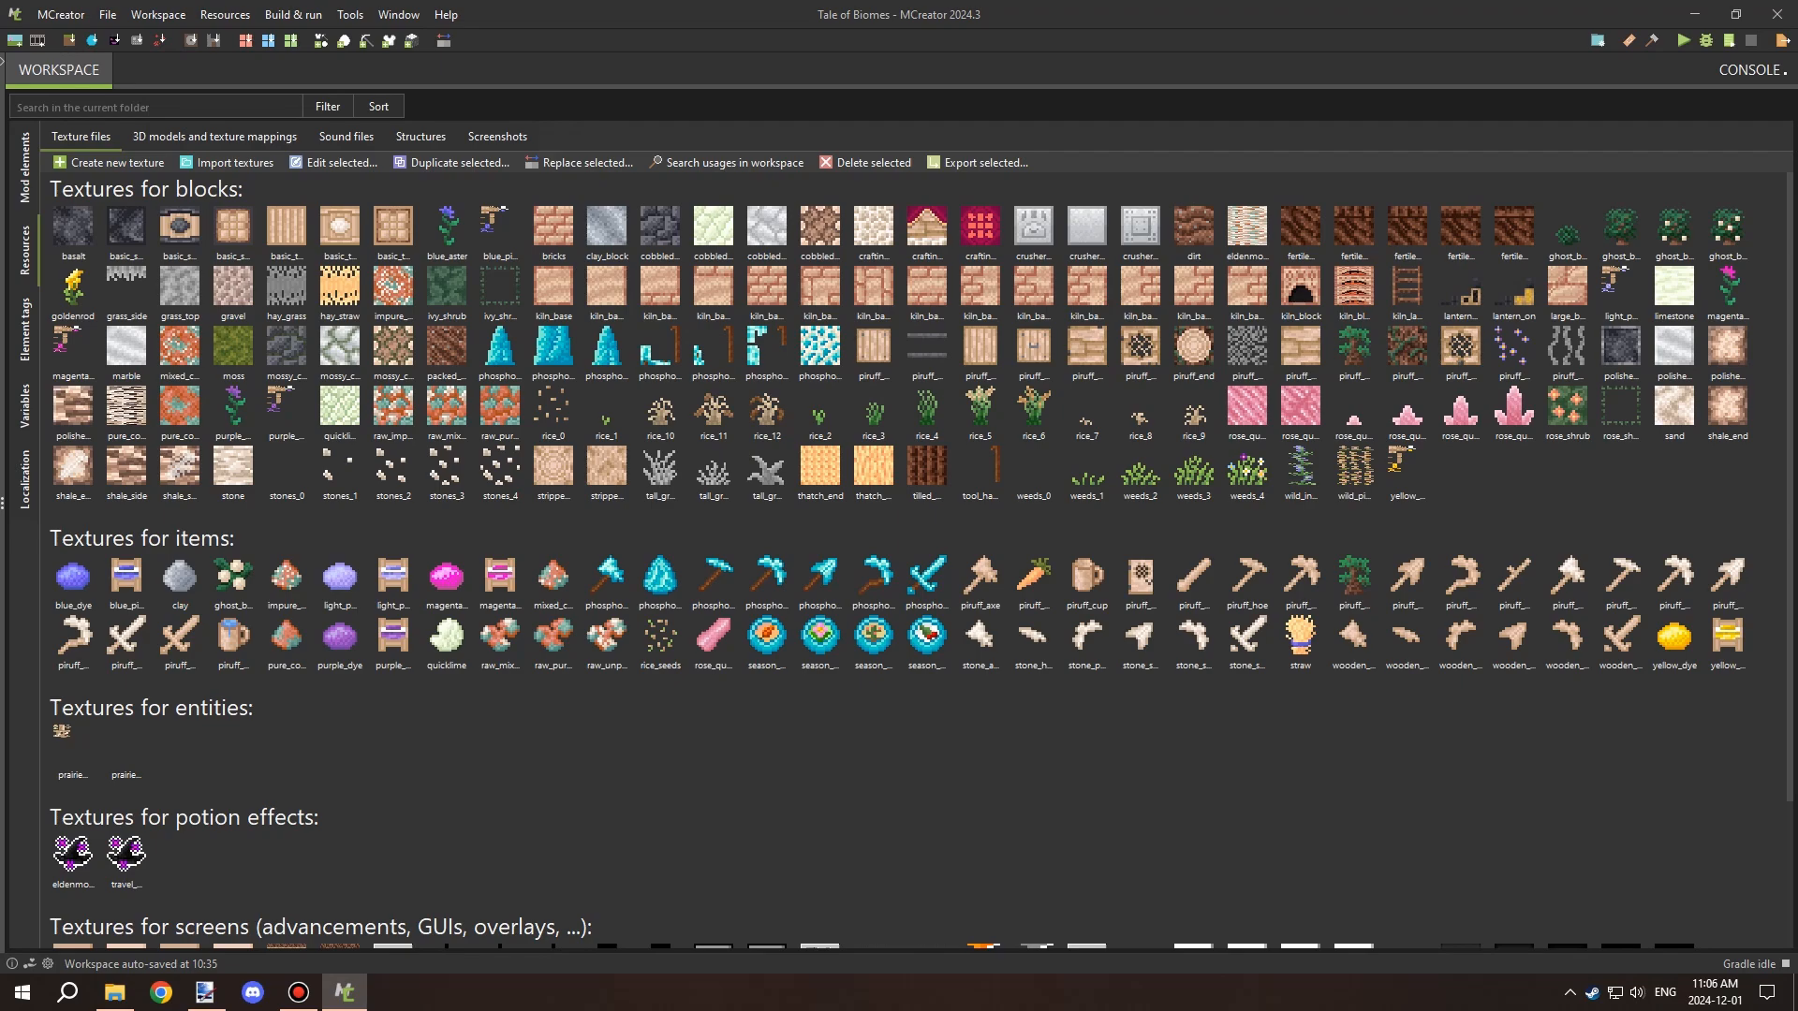
Import the compactor_0 JSON 3D model and map its texture part to the compactor block texture.
click(174, 131)
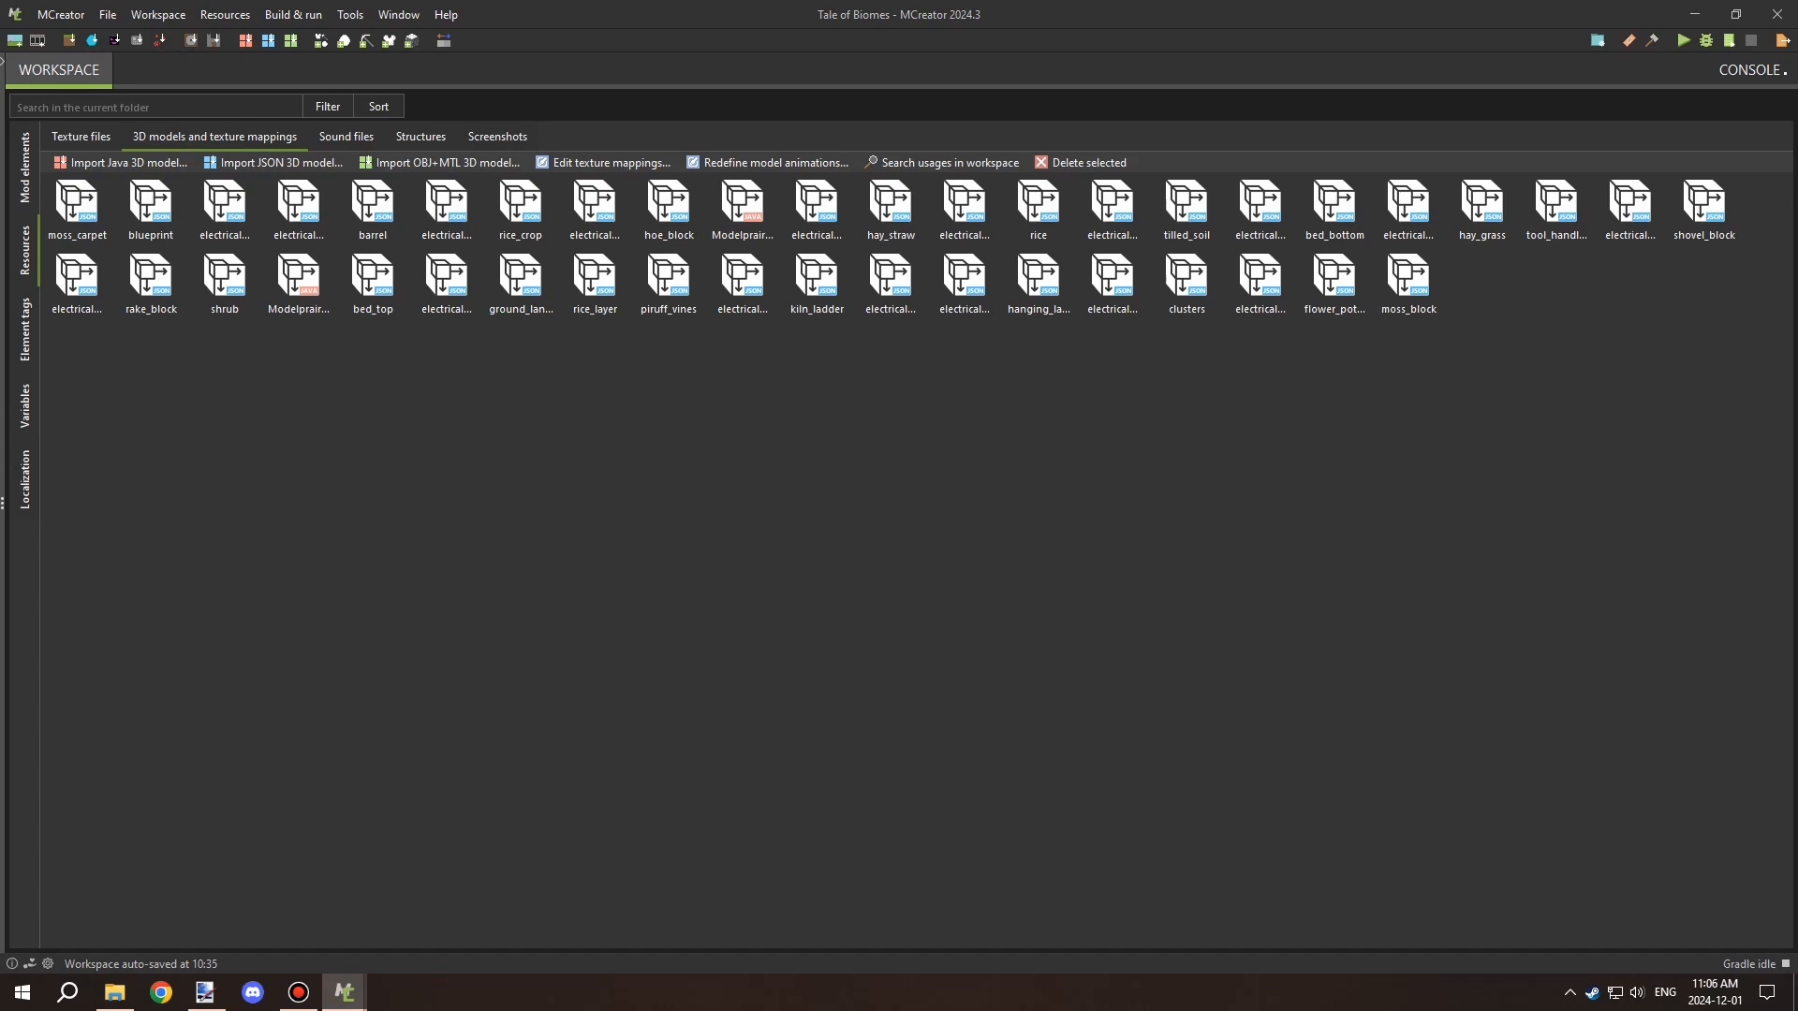
click(981, 358)
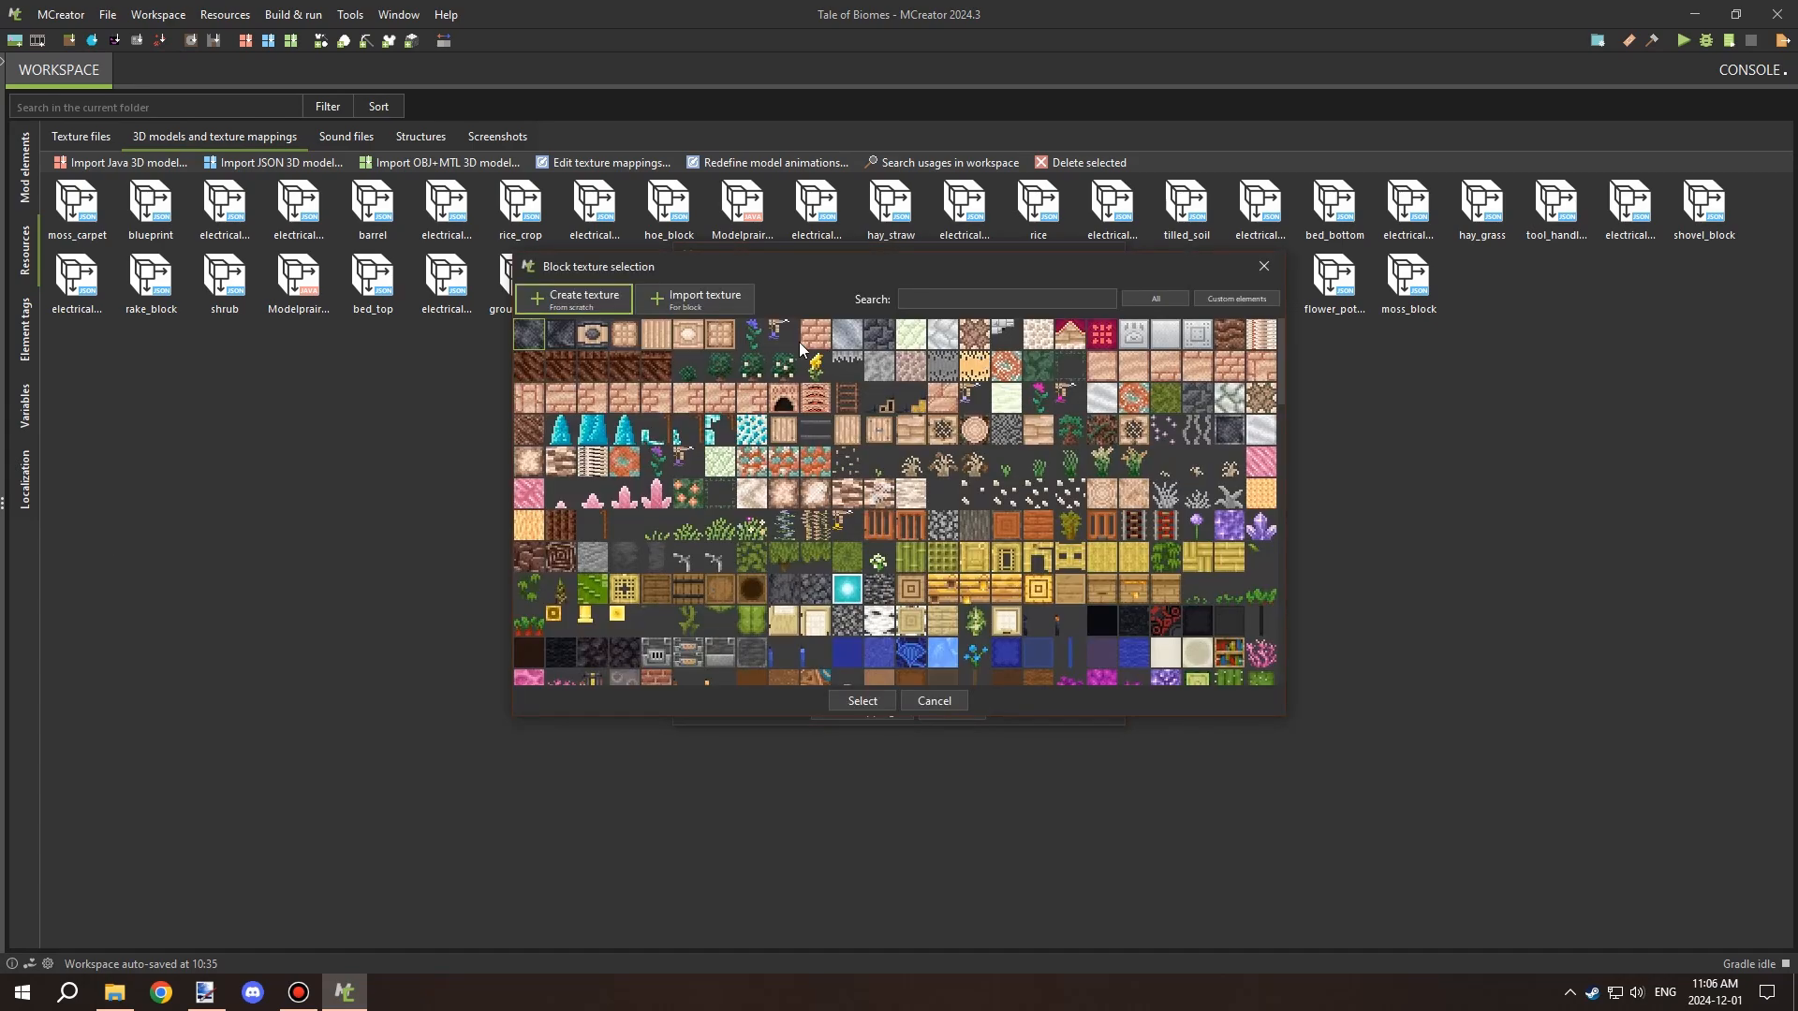
double_click(990, 341)
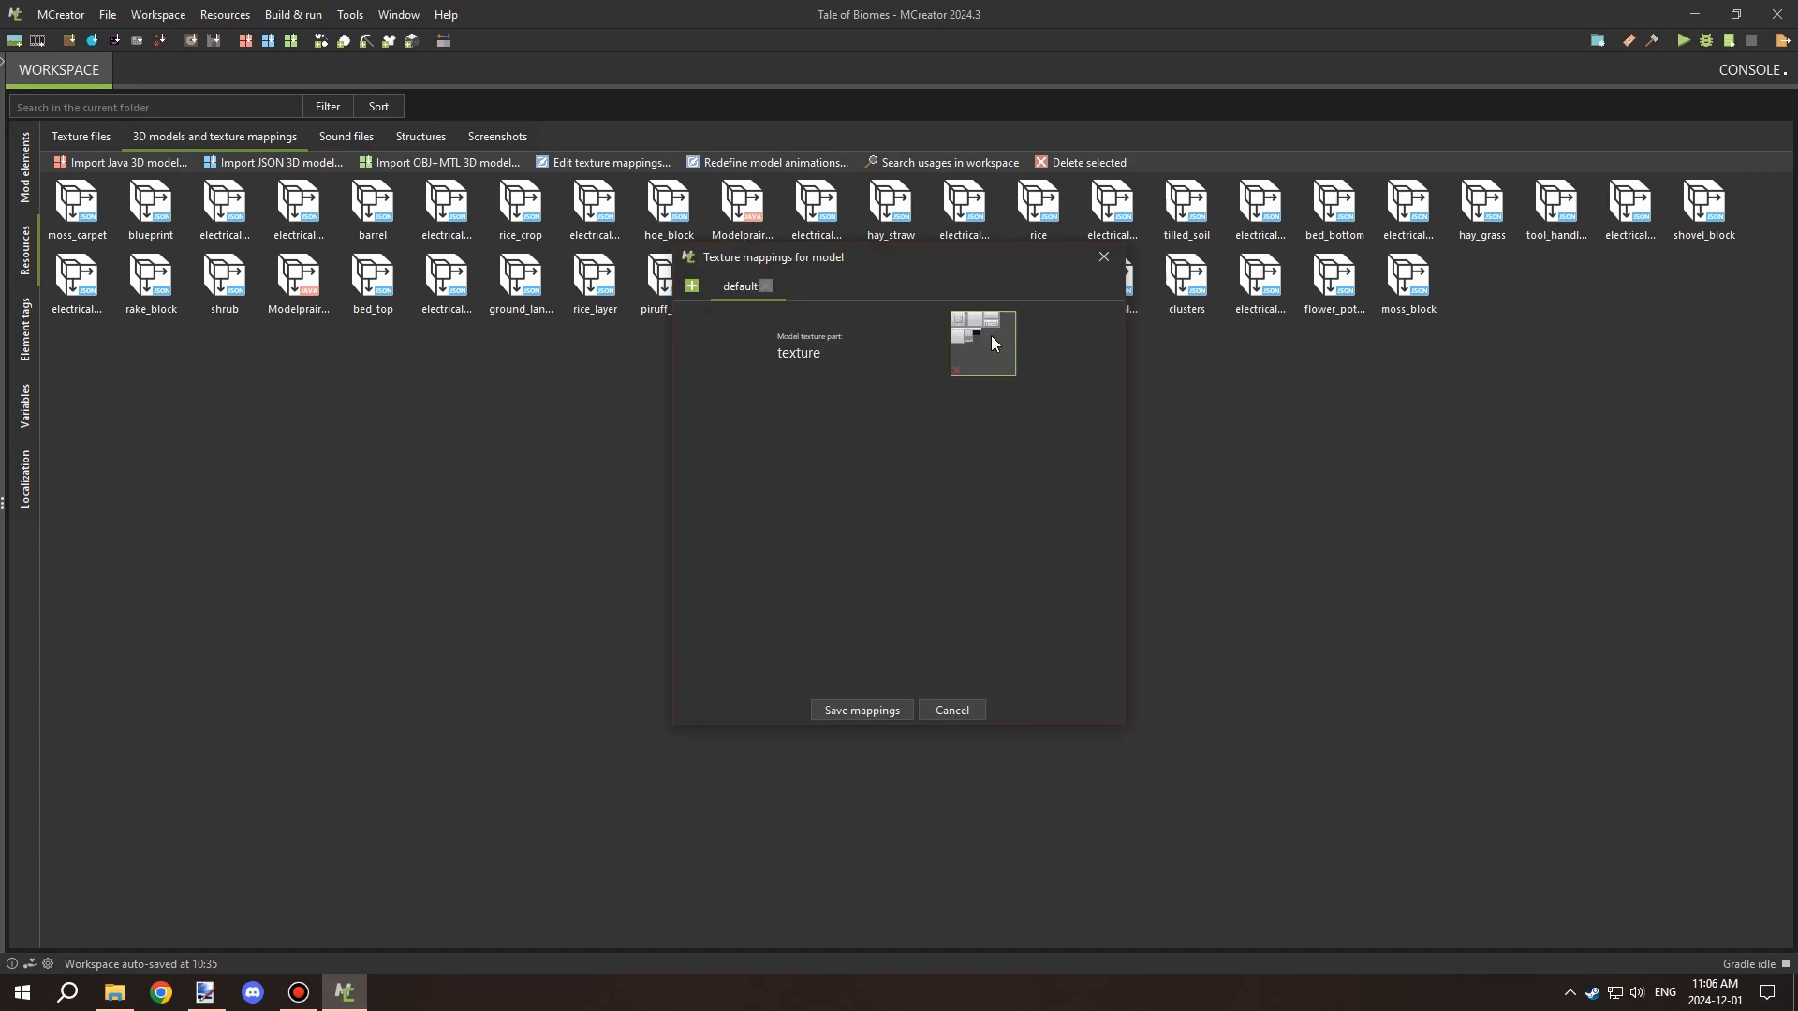
click(862, 710)
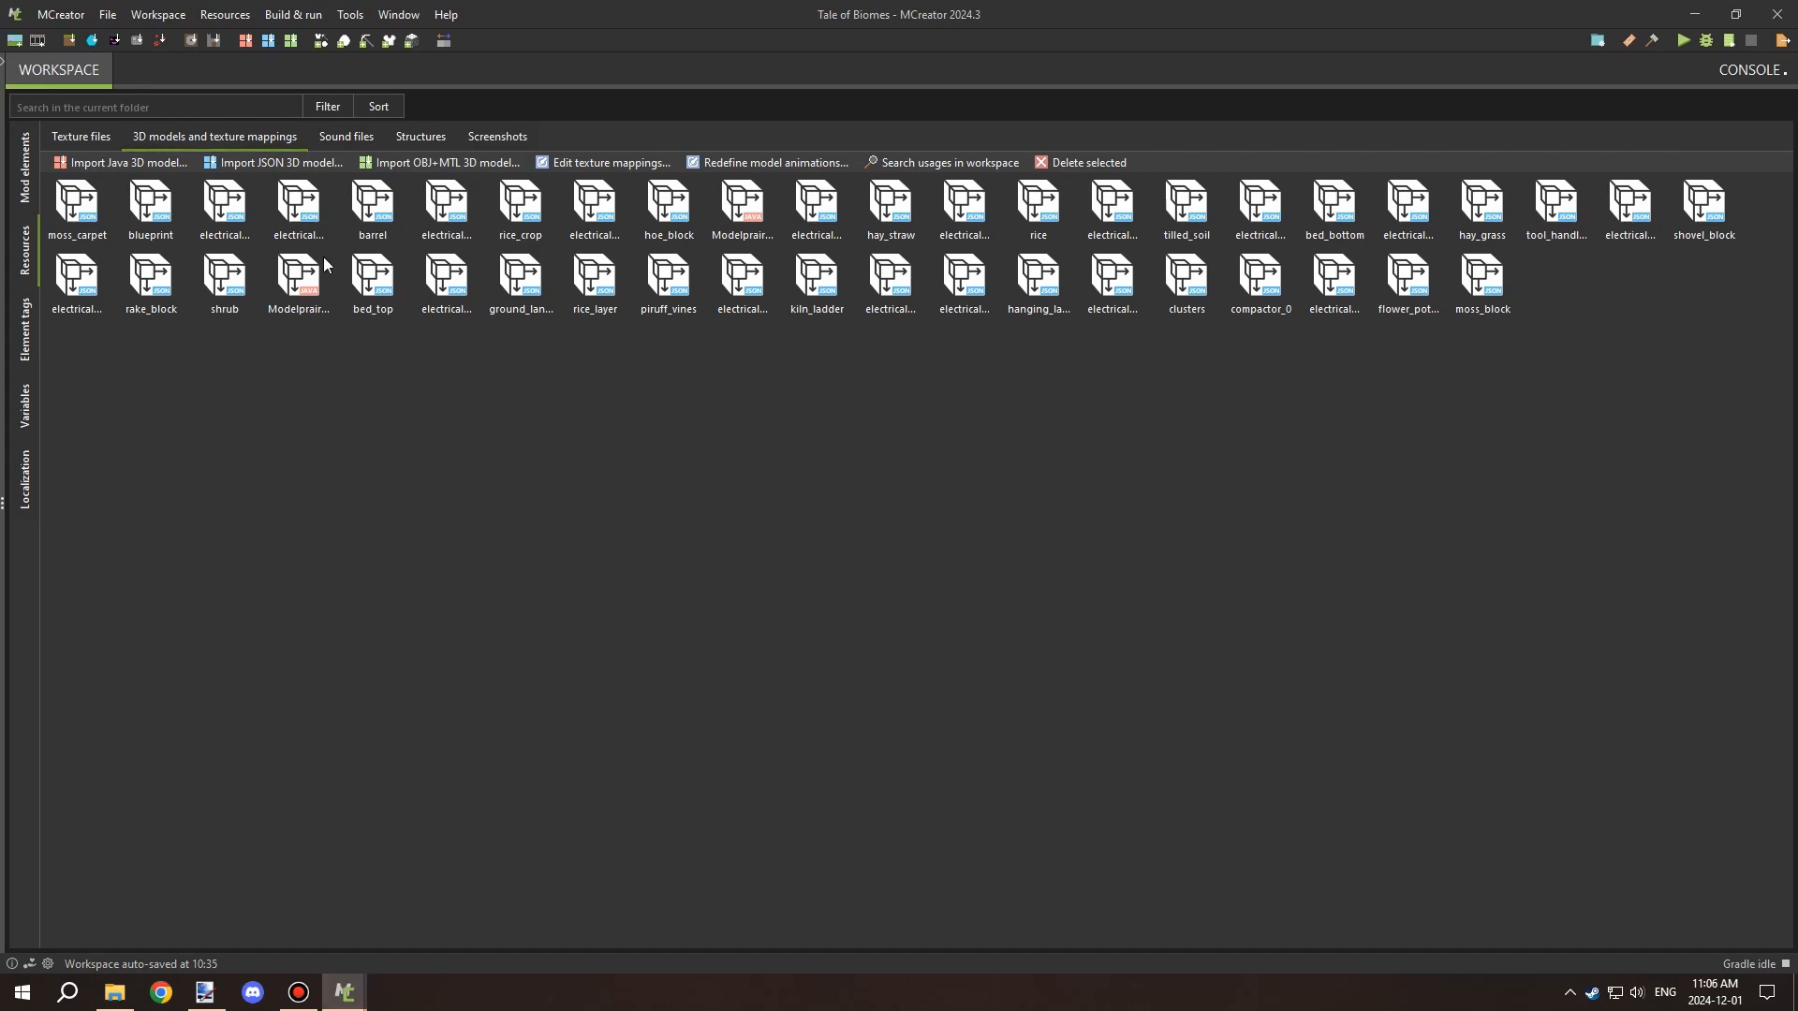
Import the compactor_1 JSON 3D model and map its texture part to the compactor block texture.
double_click(122, 538)
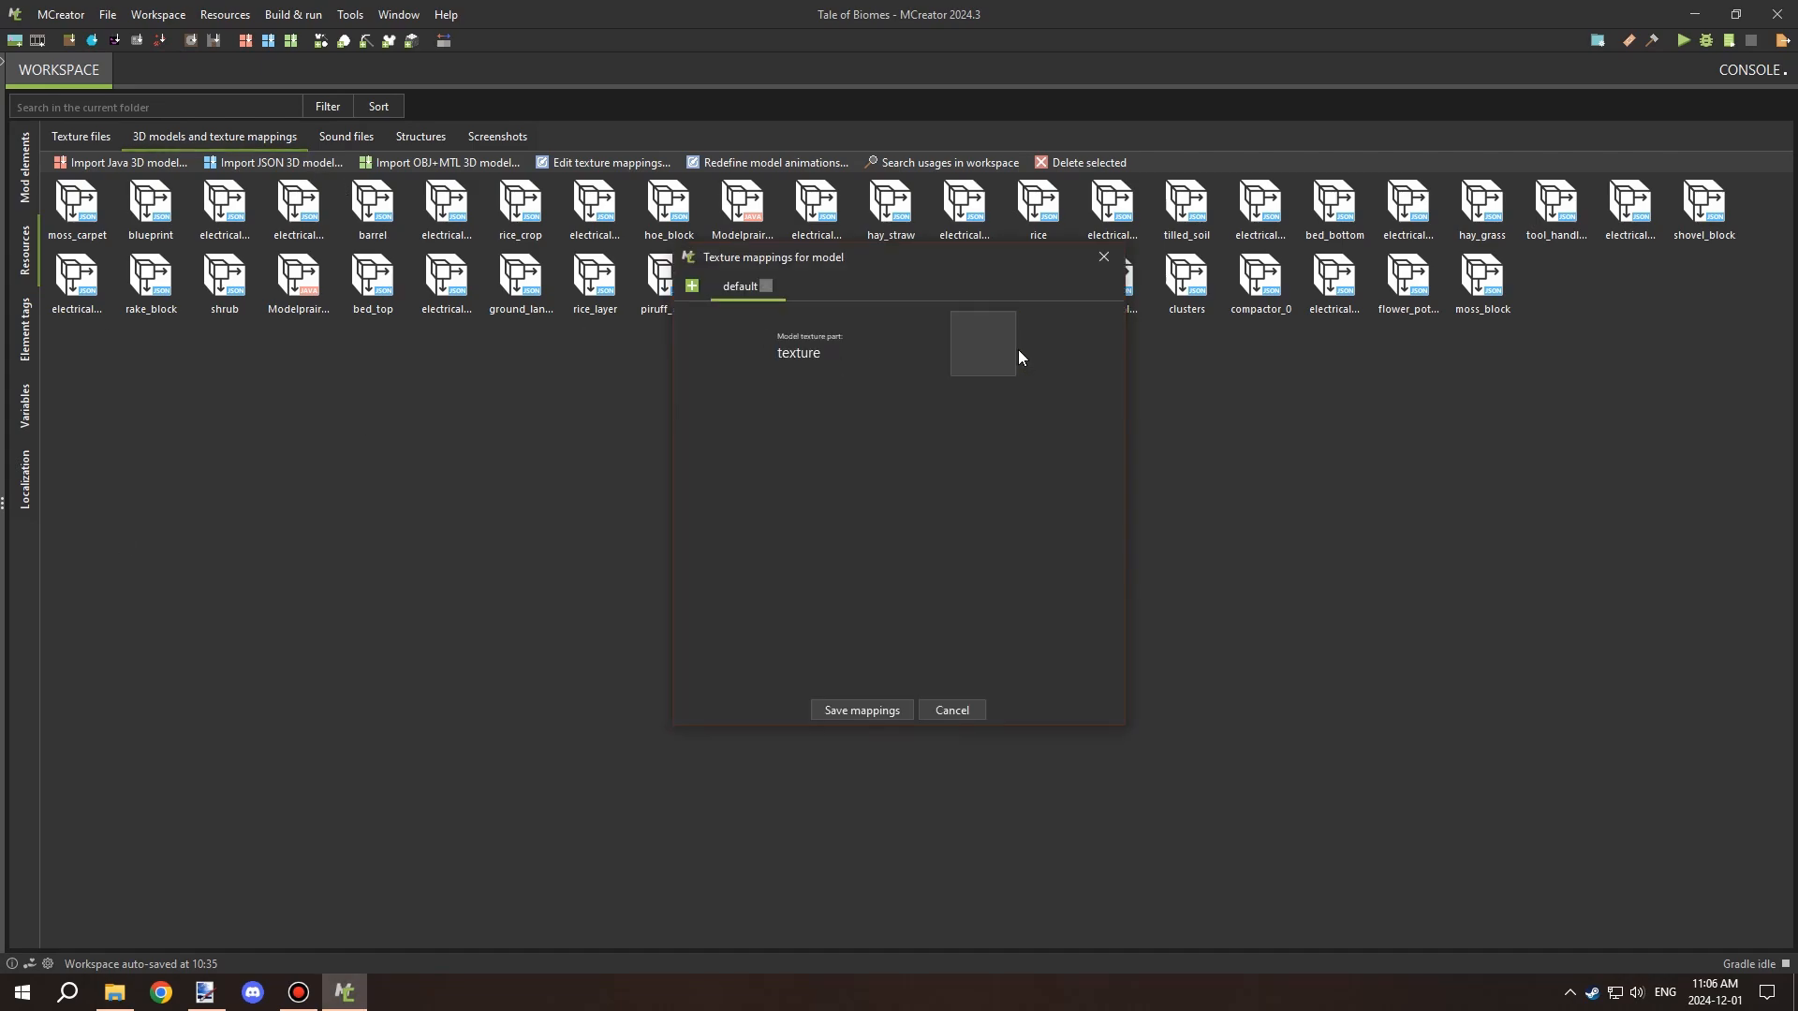
click(981, 348)
double_click(1005, 336)
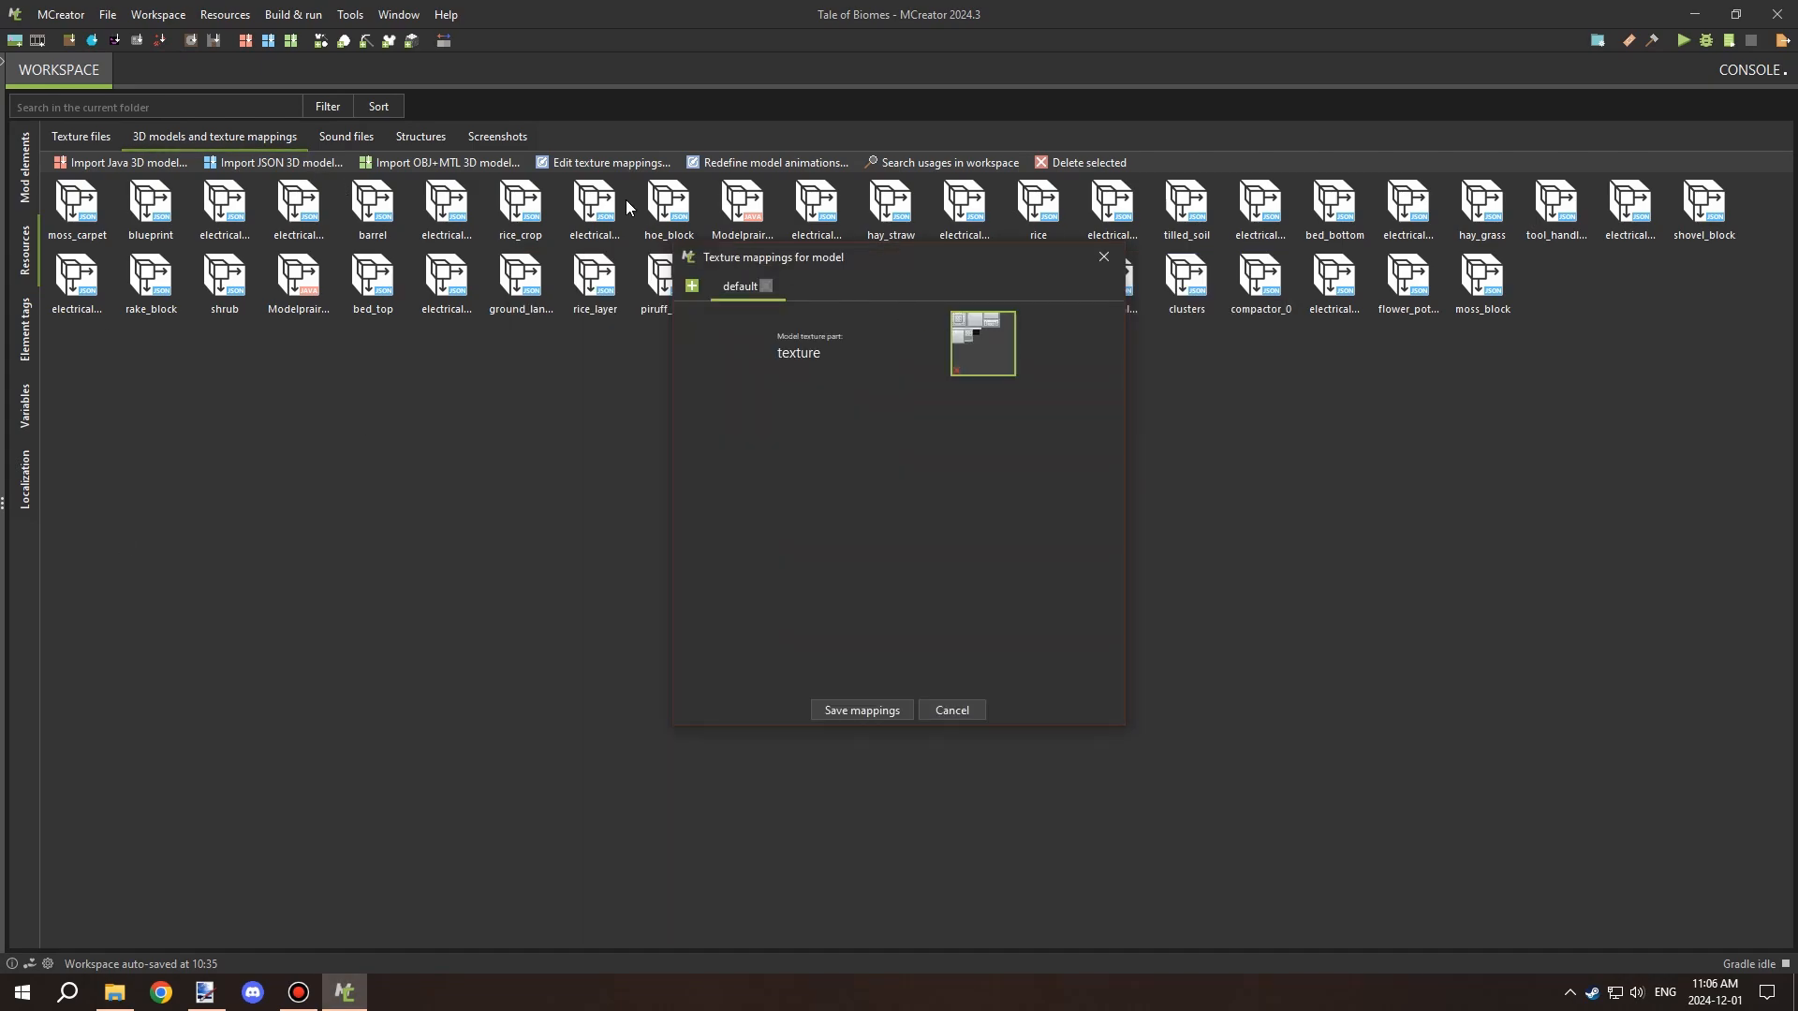
click(872, 710)
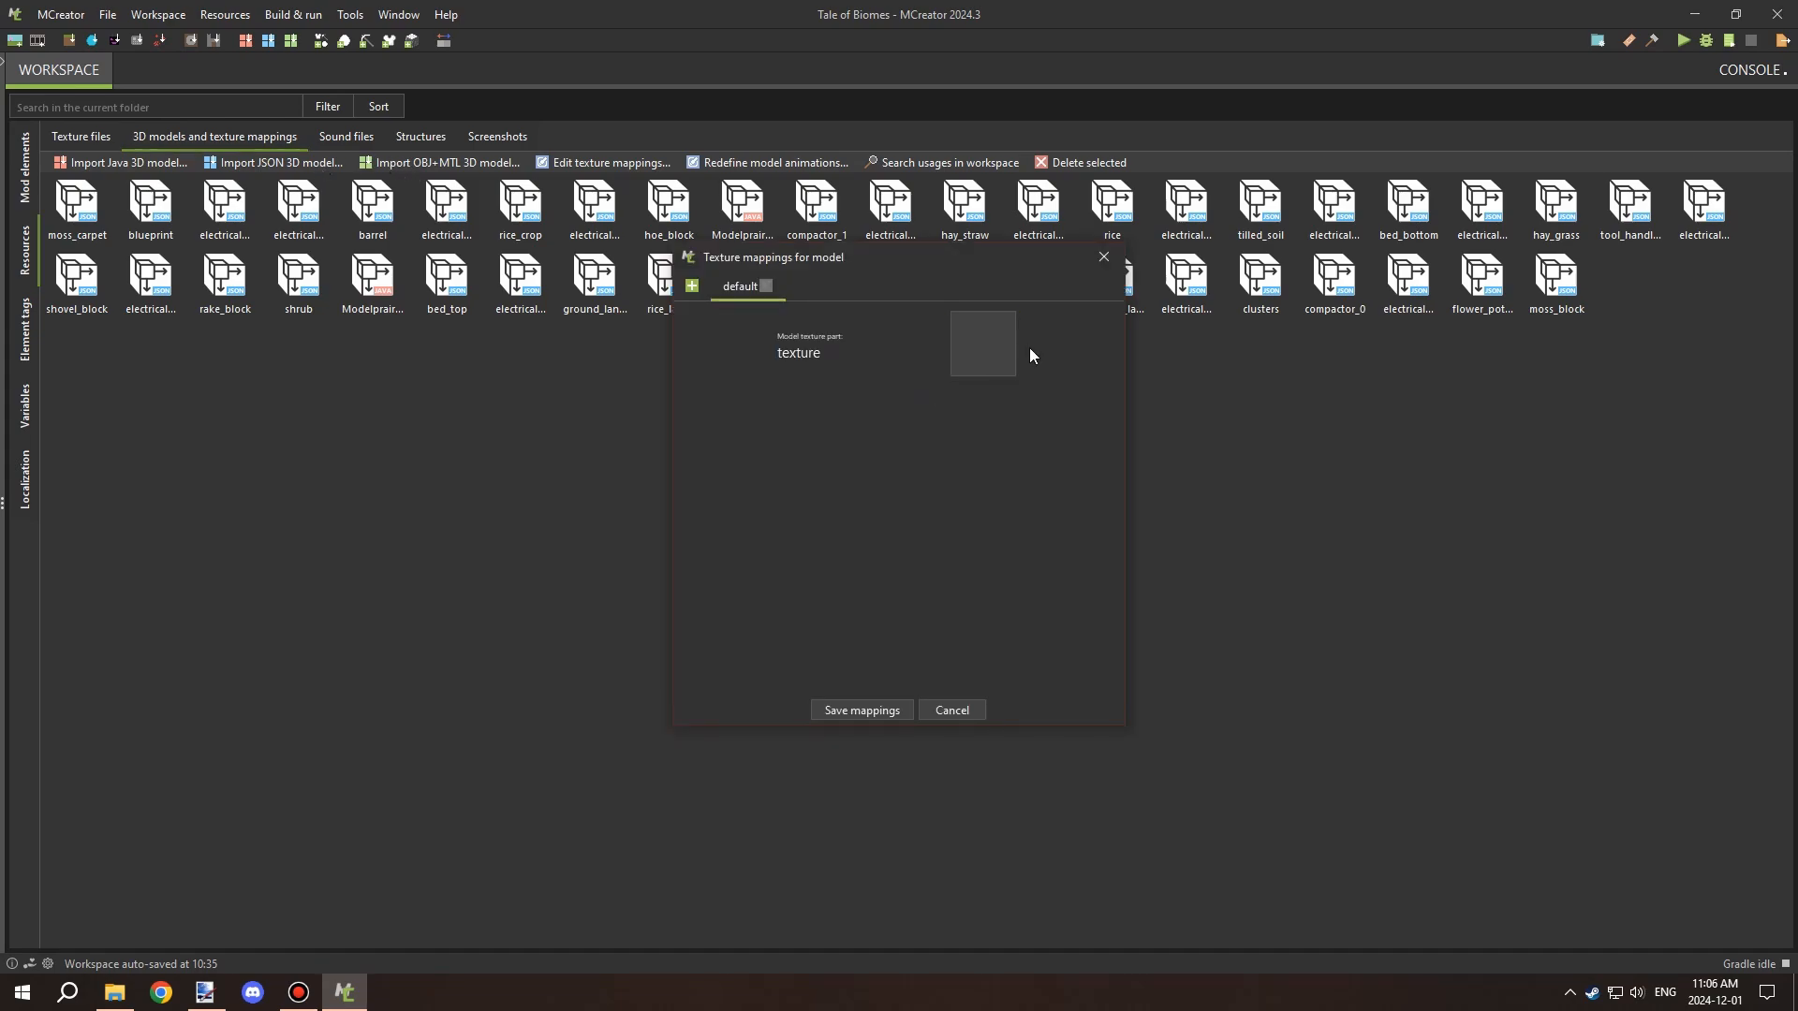
Map the texture part of the compactor_2bbmodel JSON 3D model to the compactor block texture and save the mapping.
click(997, 348)
double_click(1001, 335)
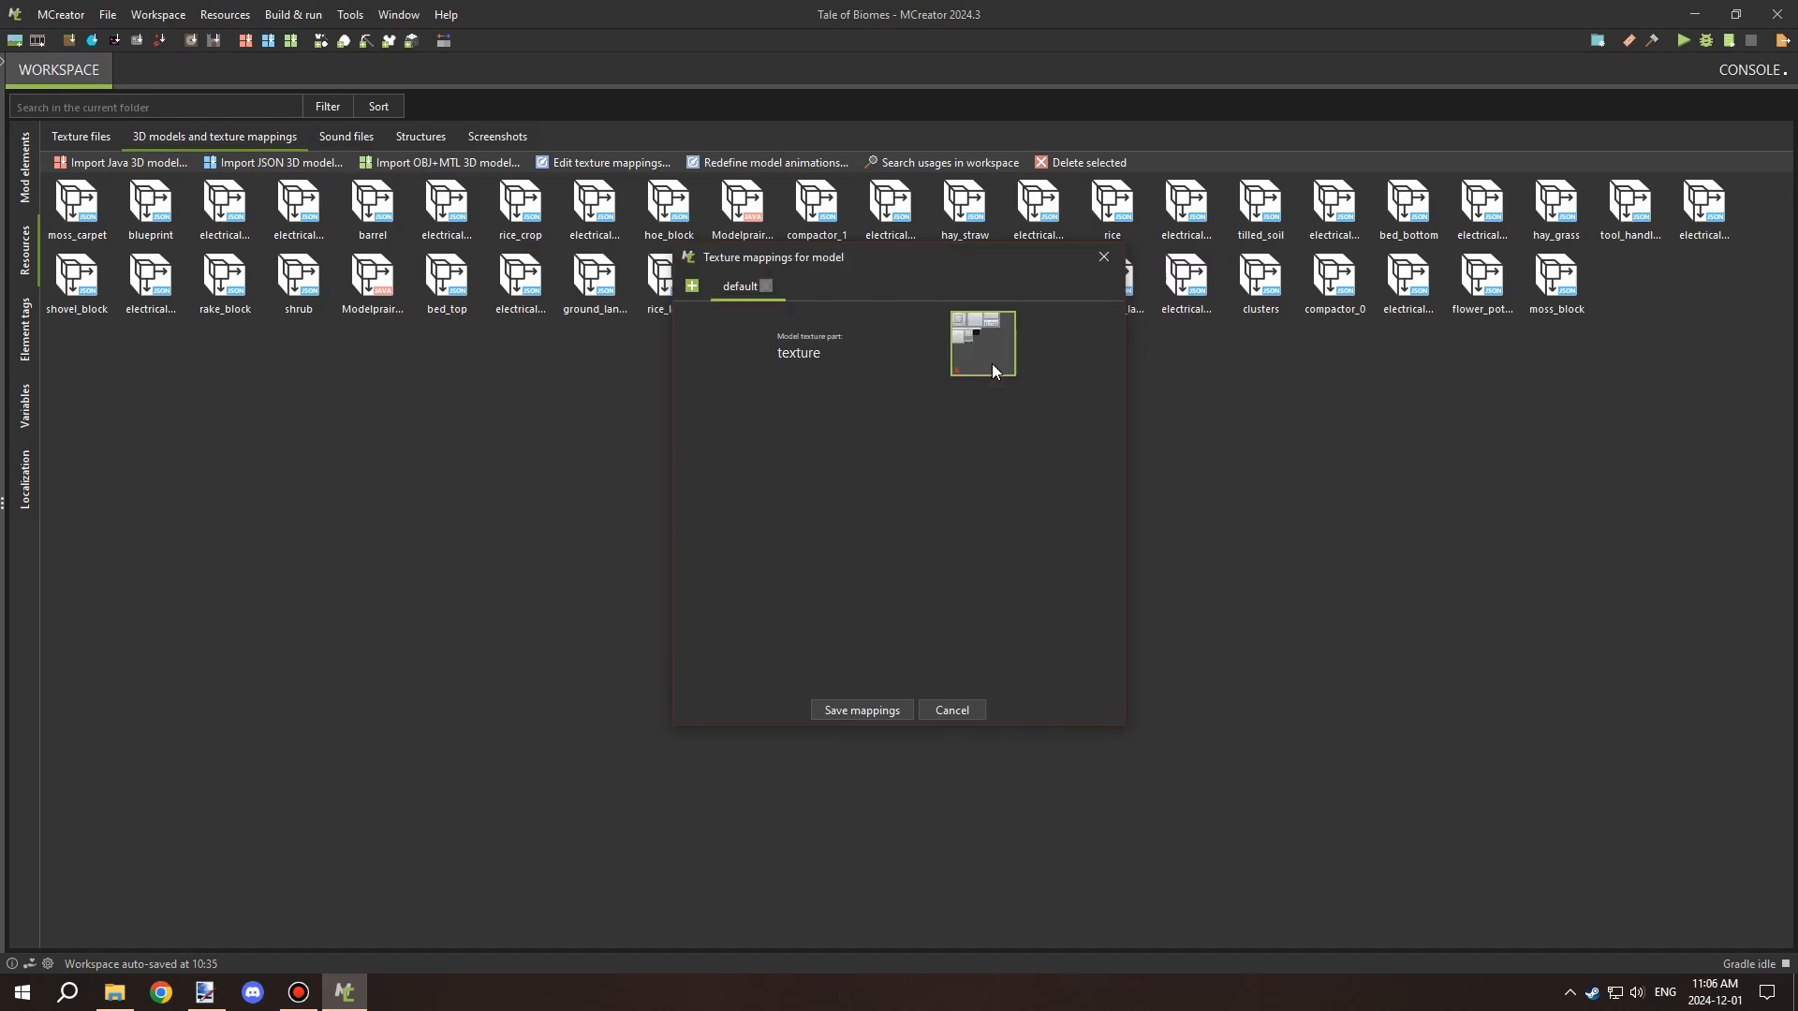
click(867, 711)
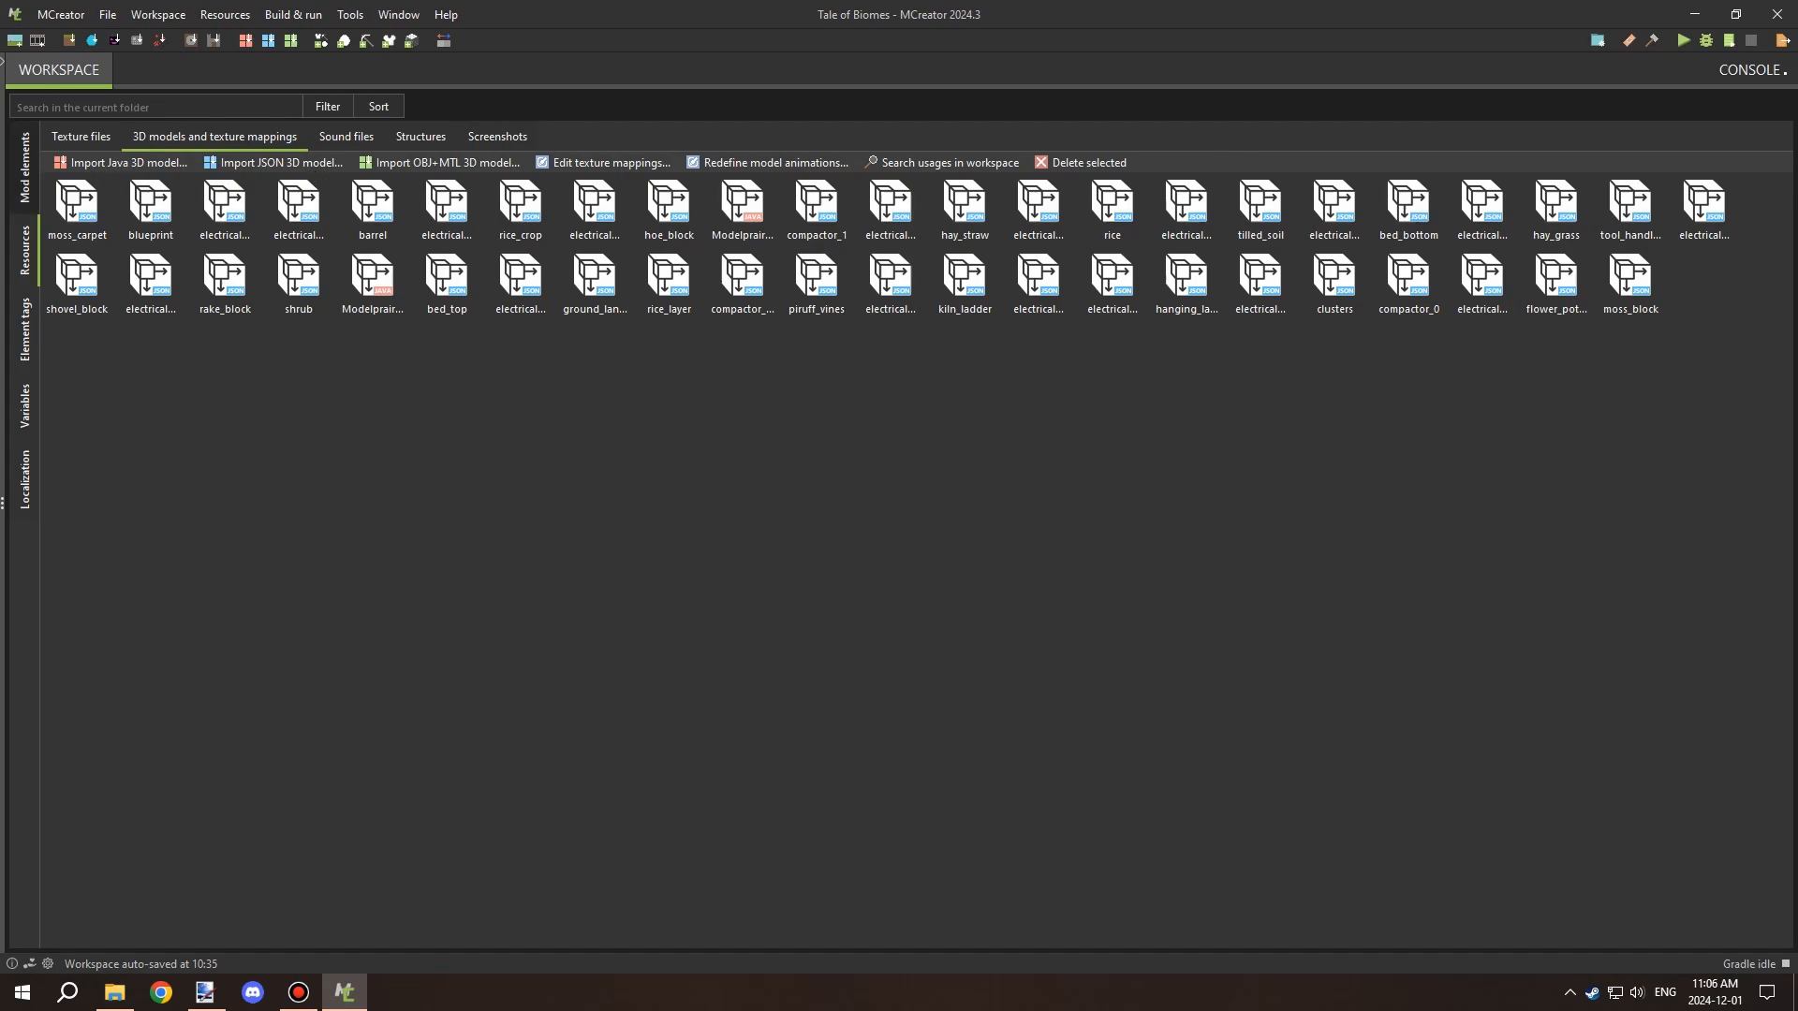
Add a folder named Compactor inside the Blocks > Crafting > Stations folder of the mod elements.
click(21, 168)
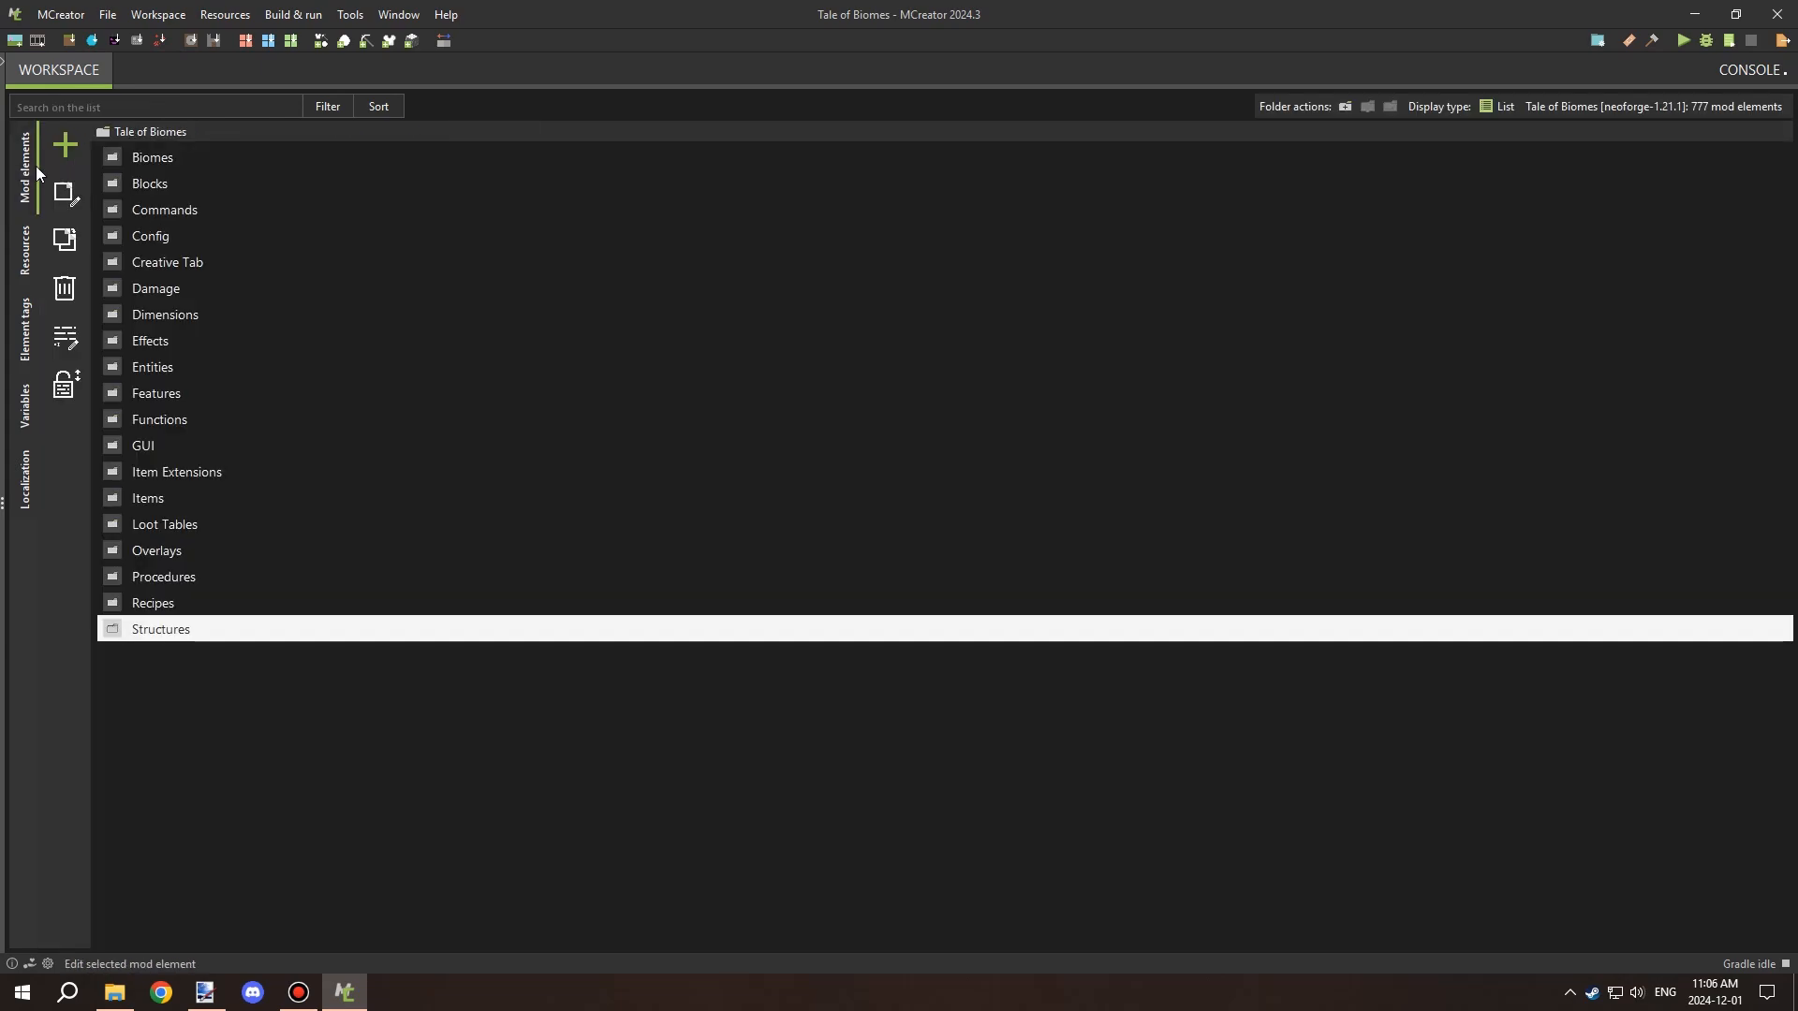
double_click(145, 183)
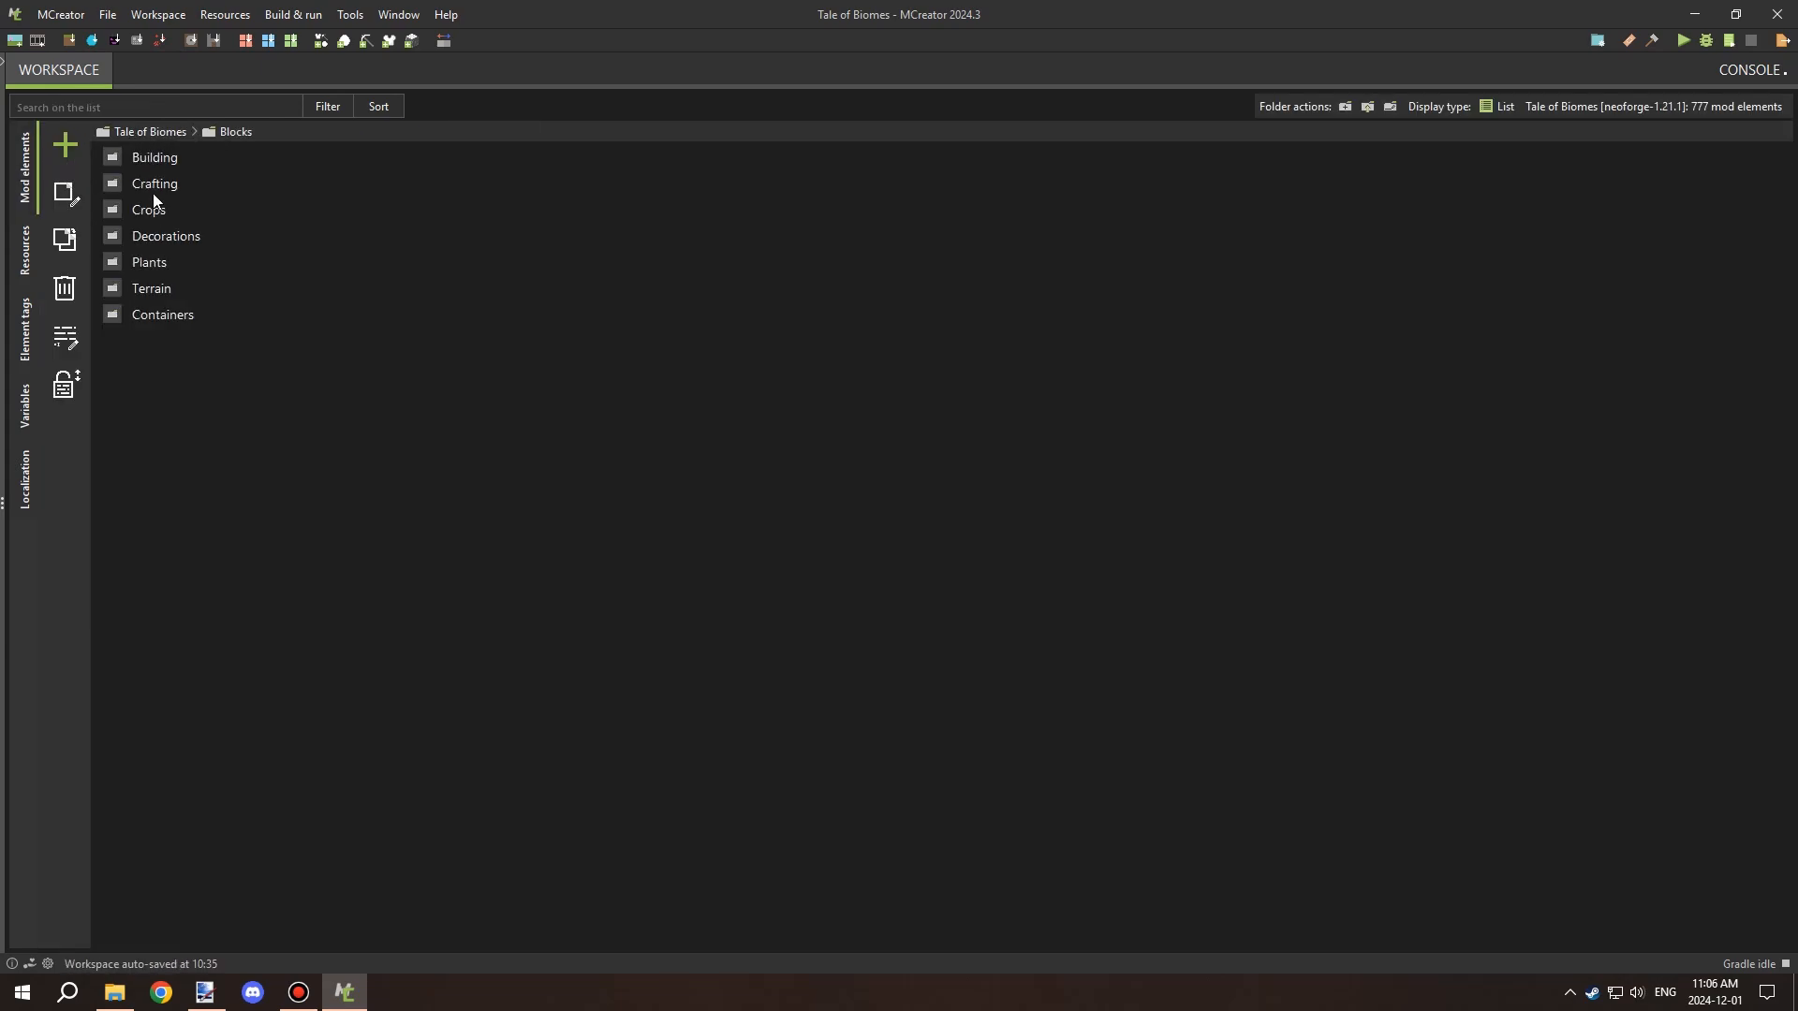
double_click(148, 185)
double_click(145, 185)
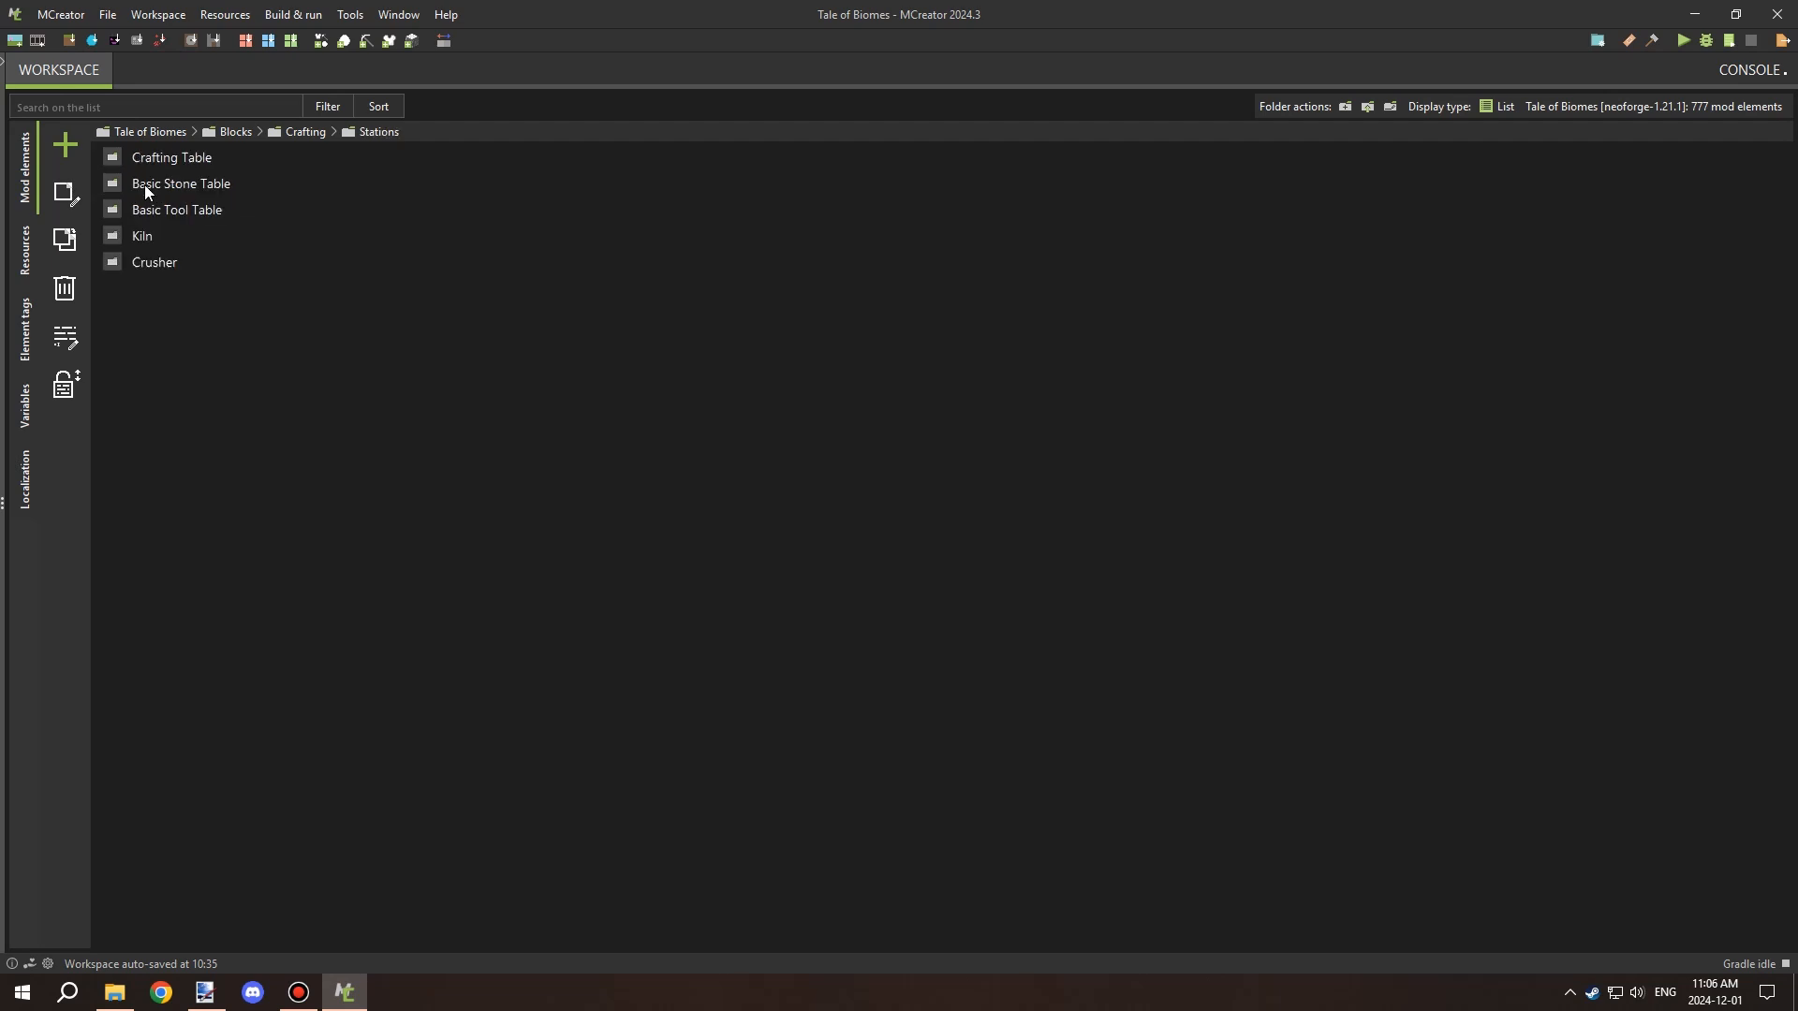
click(195, 334)
click(1345, 107)
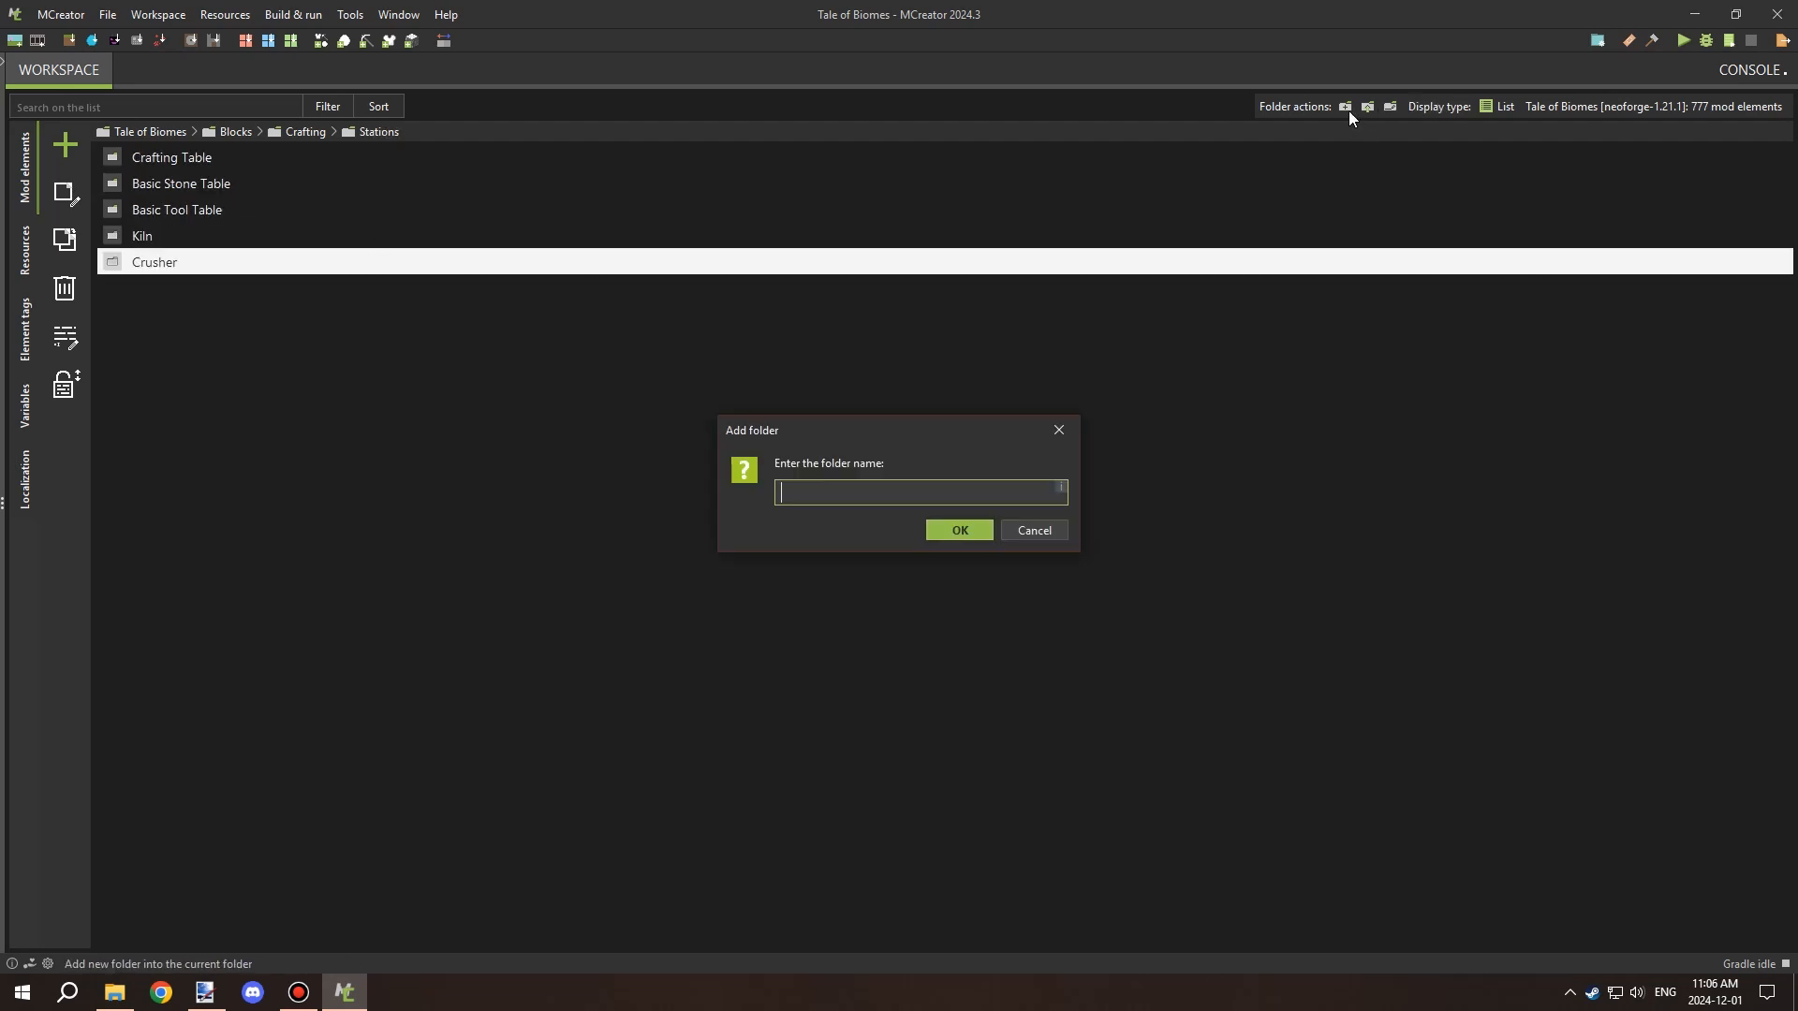
text(Compact)
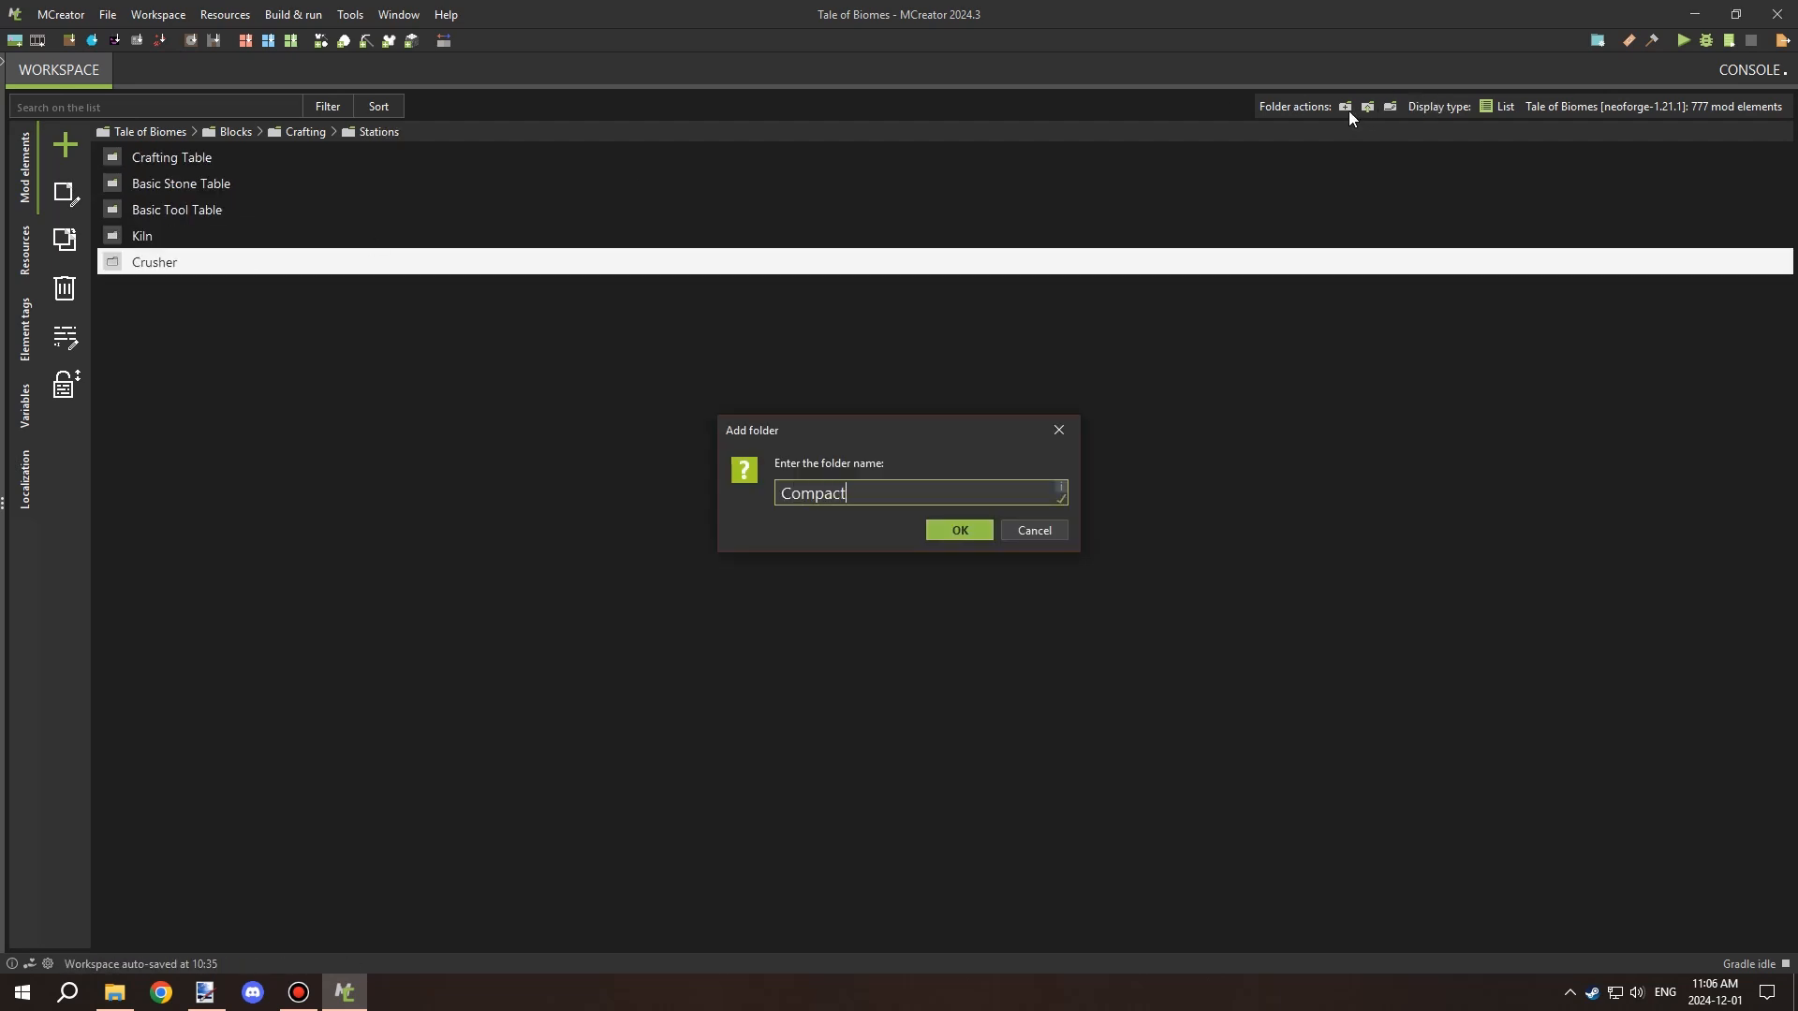
text(or)
key(Return)
Create a new block mod element named Compactor inside the Compactor folder.
click(194, 290)
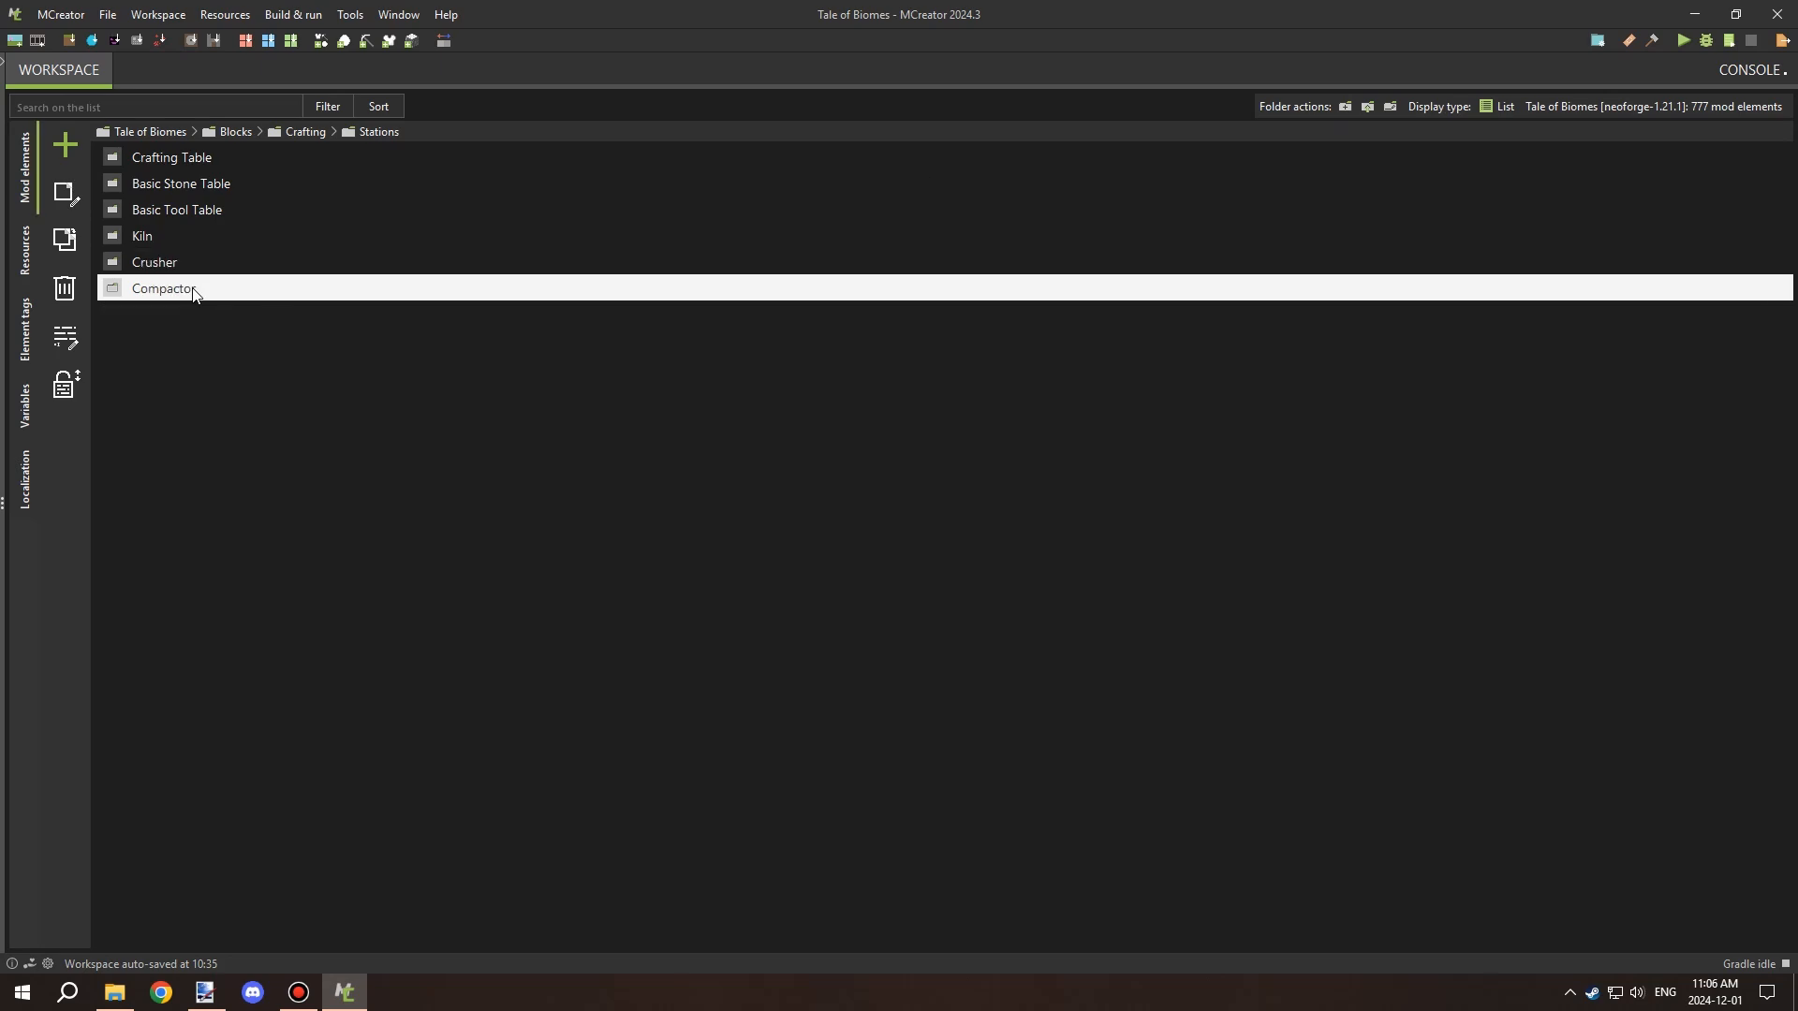
double_click(194, 290)
click(65, 145)
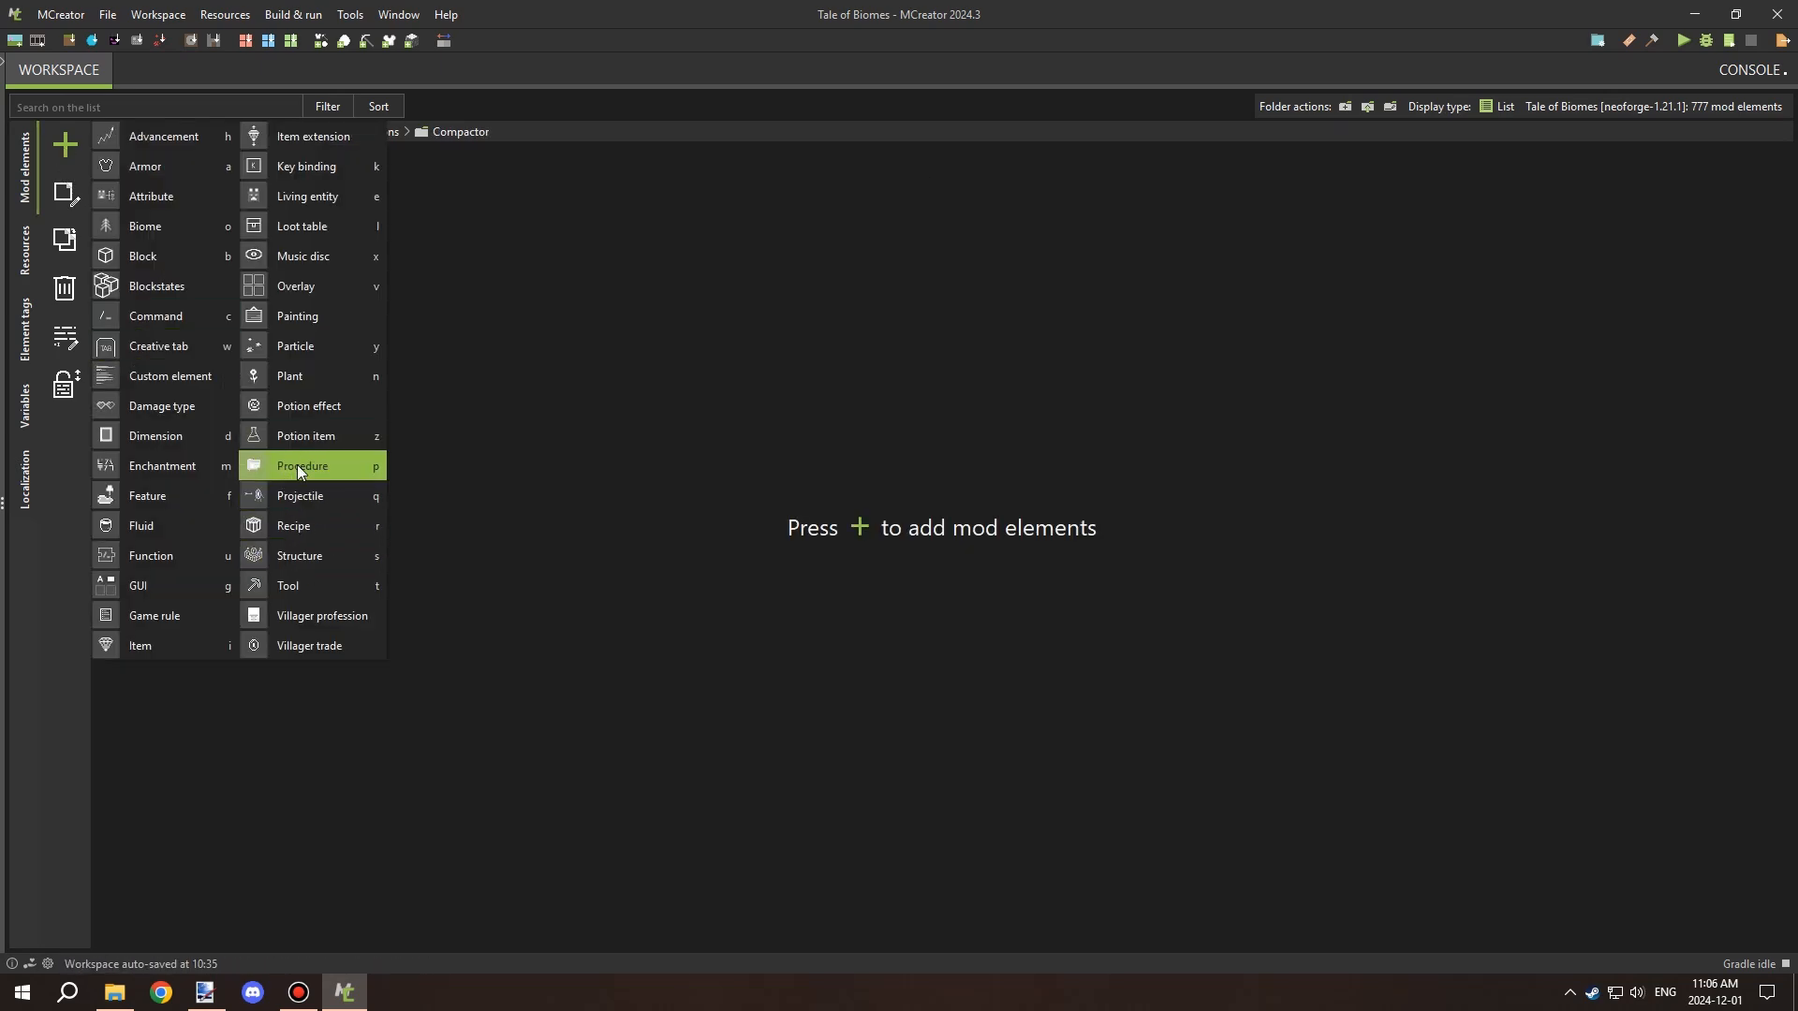
click(154, 257)
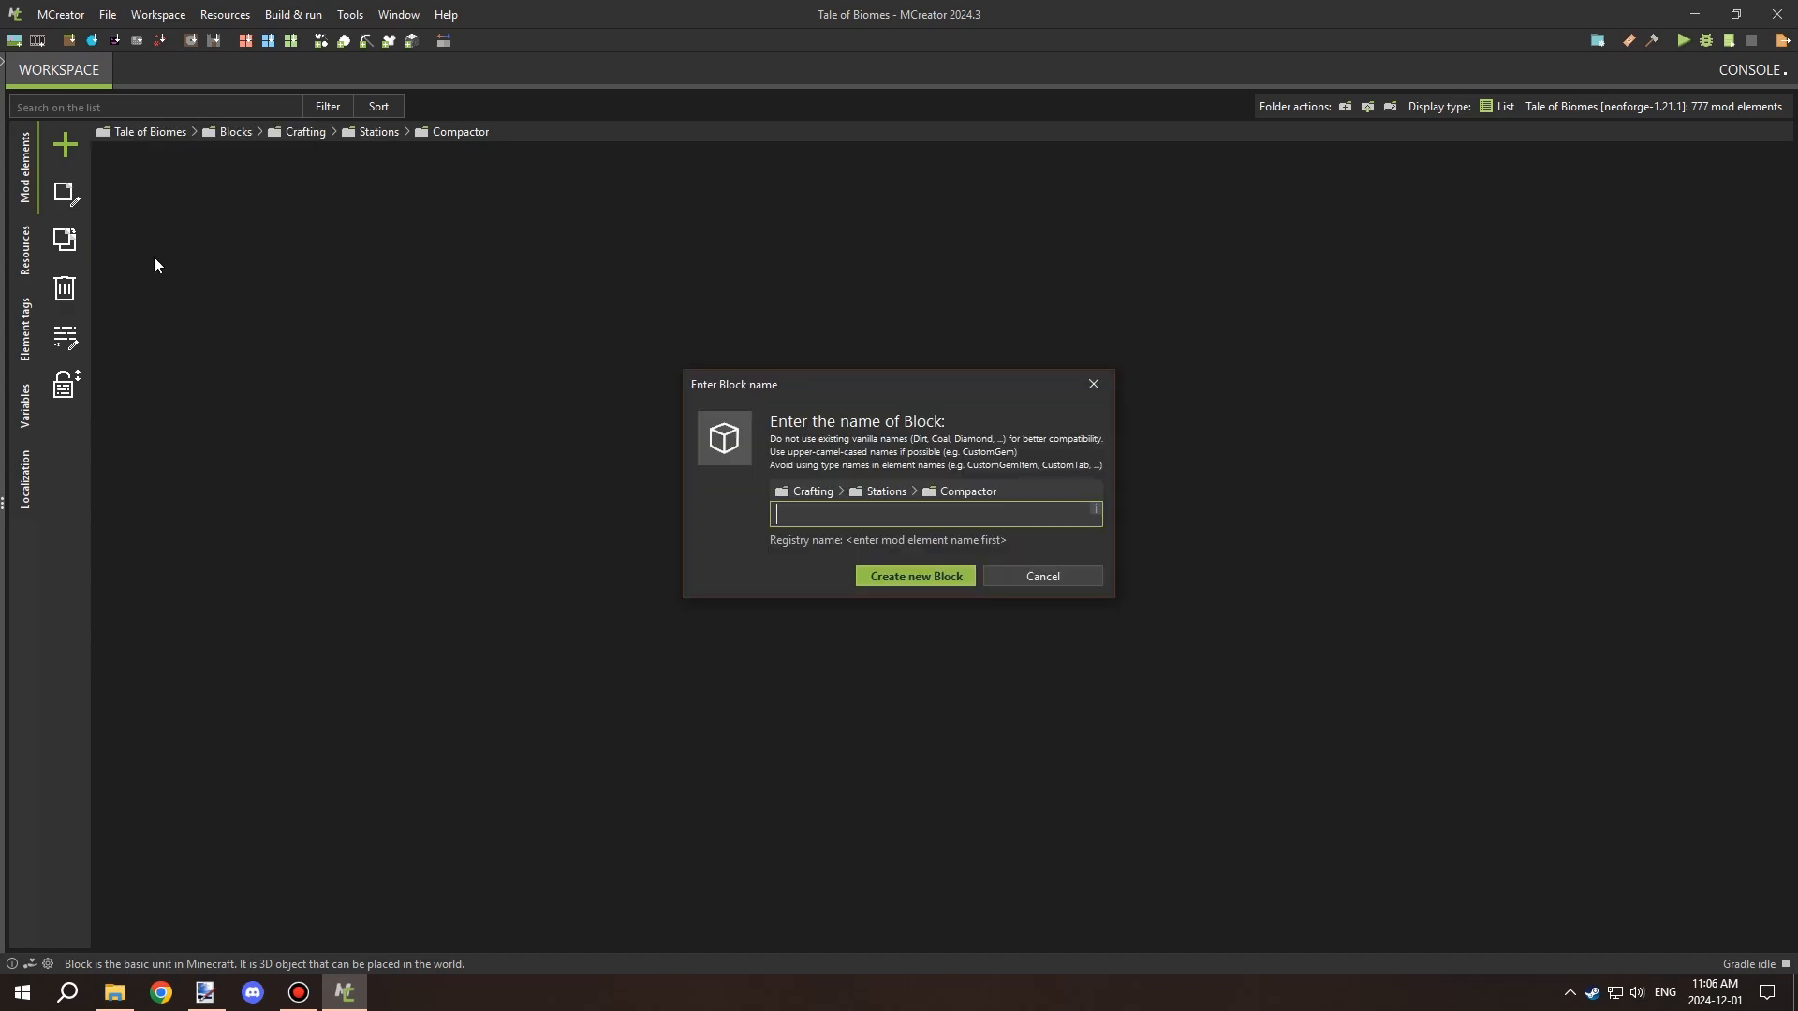
text(Compactor)
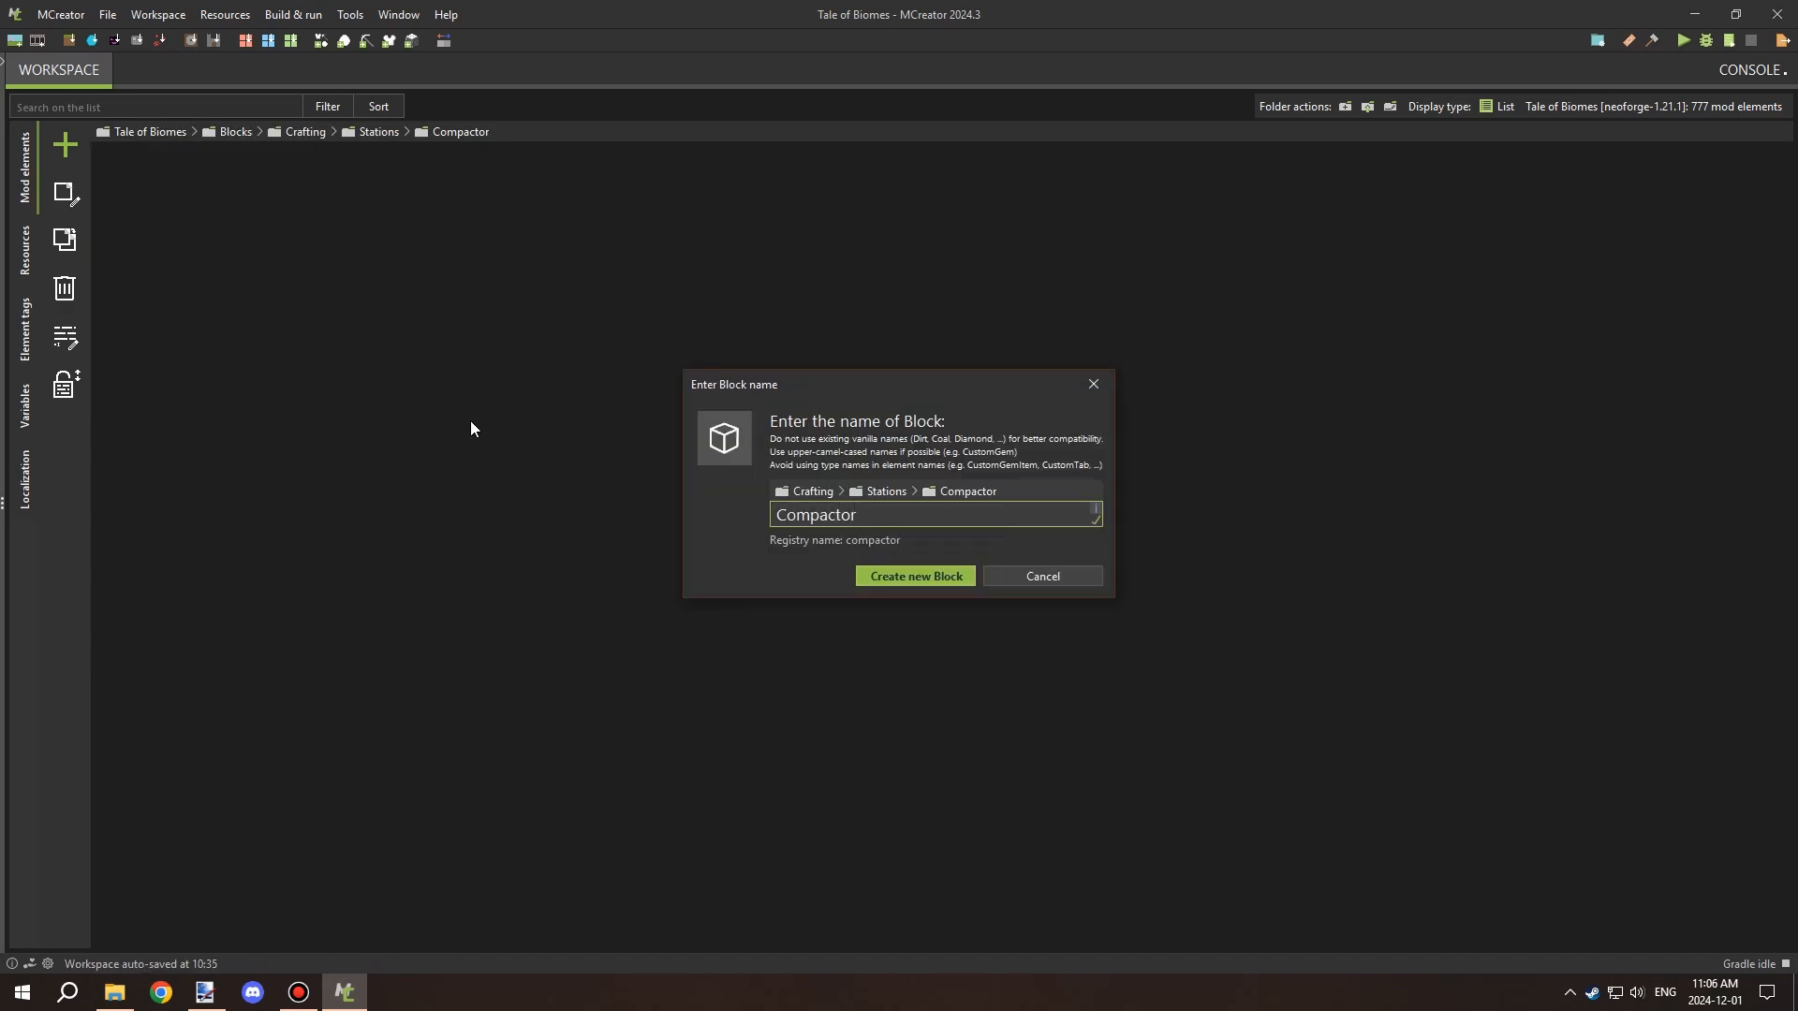
click(906, 575)
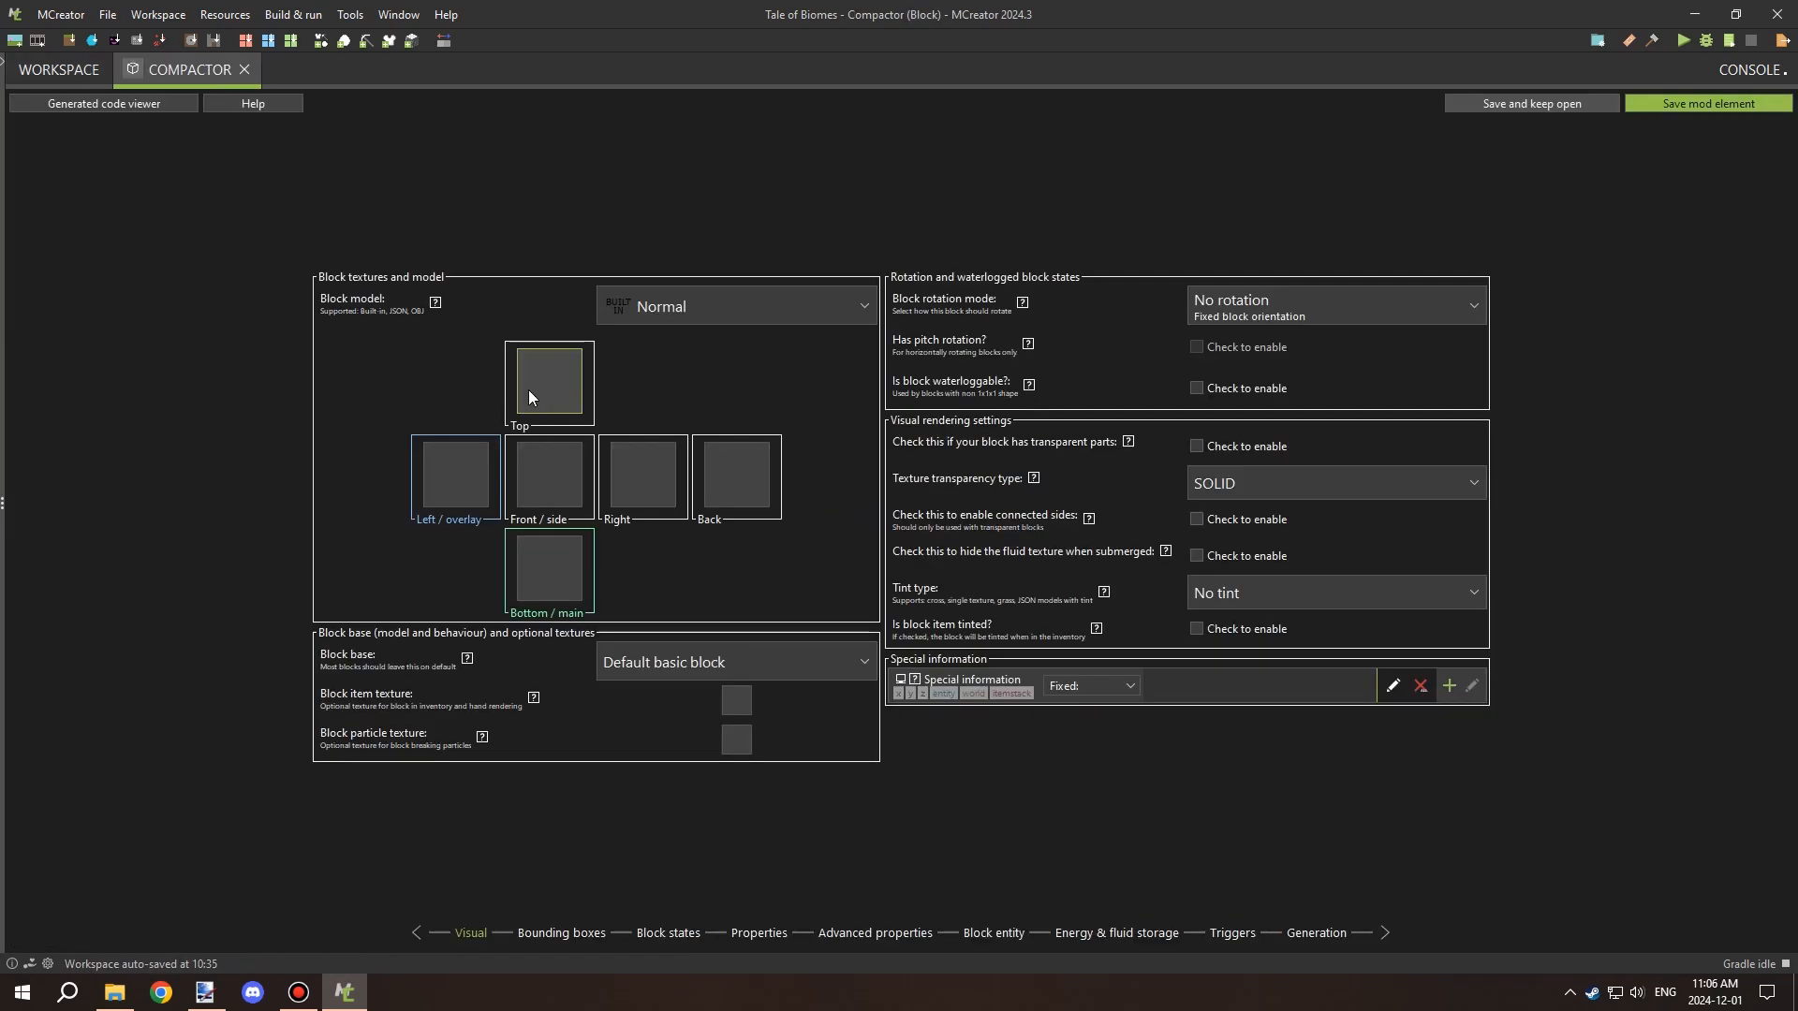
Set the Compactor block's model to compactor_0 with the default texture mapping.
click(663, 307)
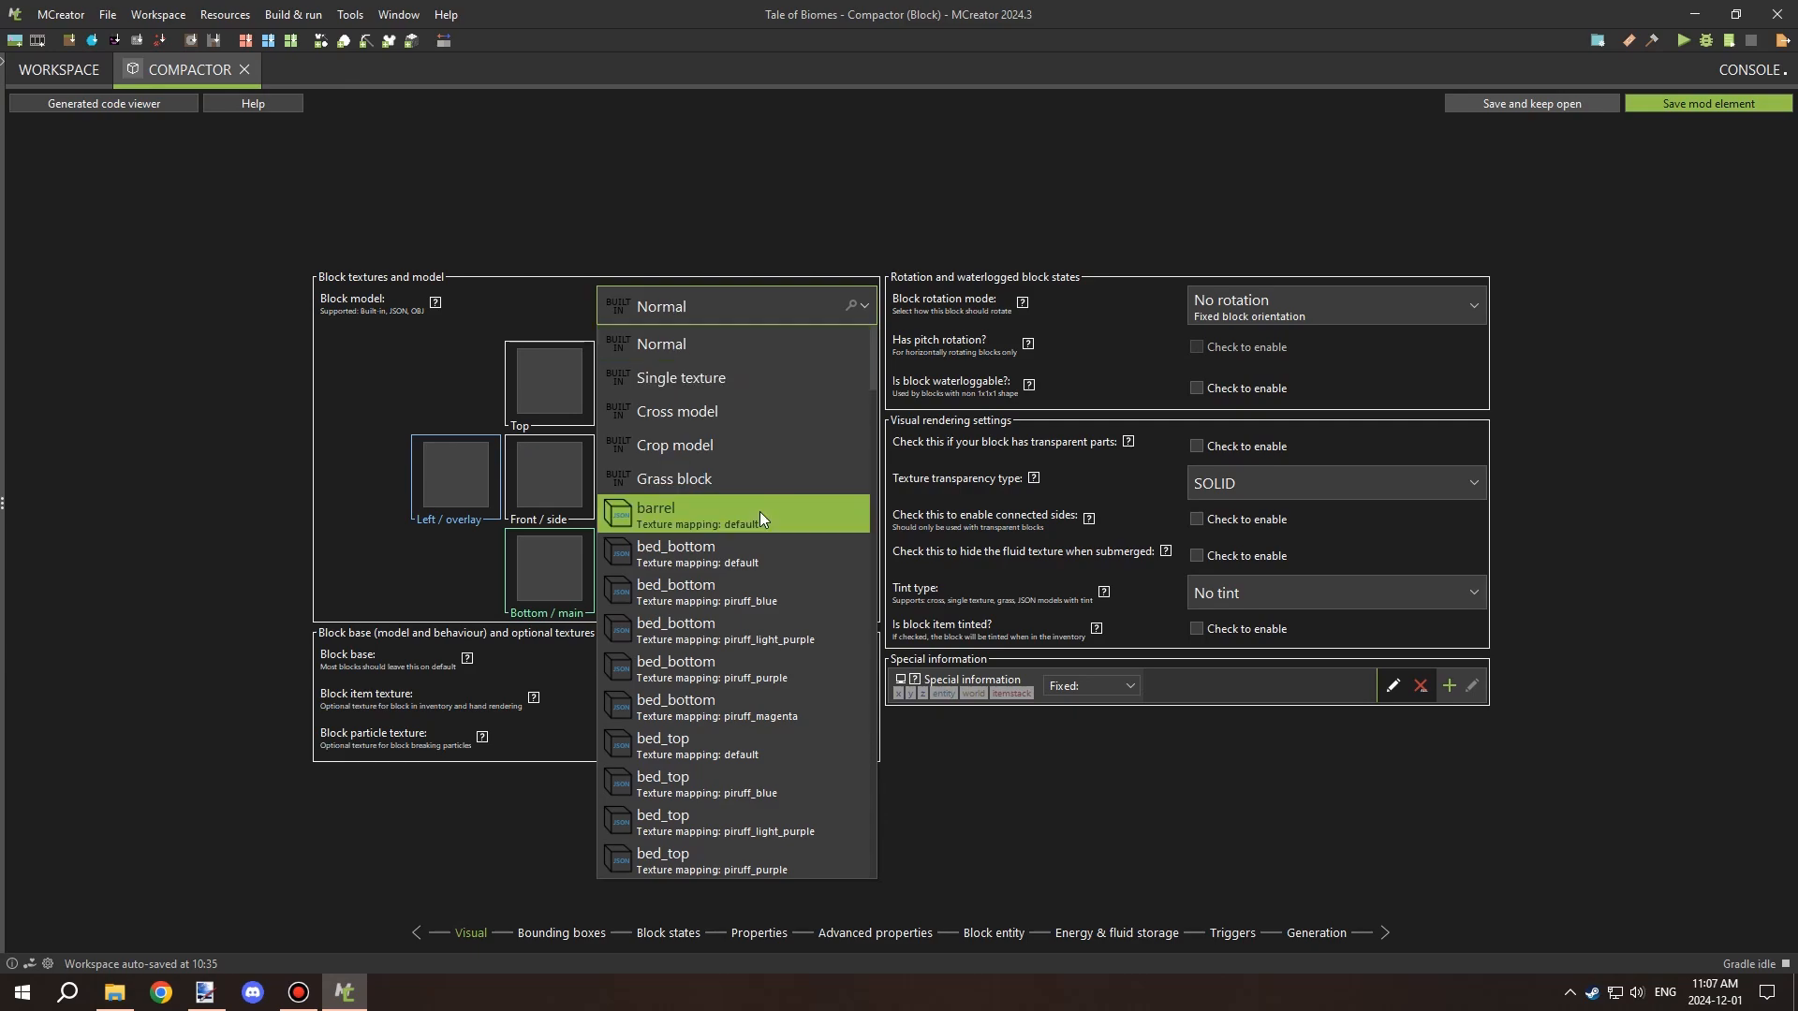
scroll(760, 512, down, 3)
scroll(761, 511, down, 3)
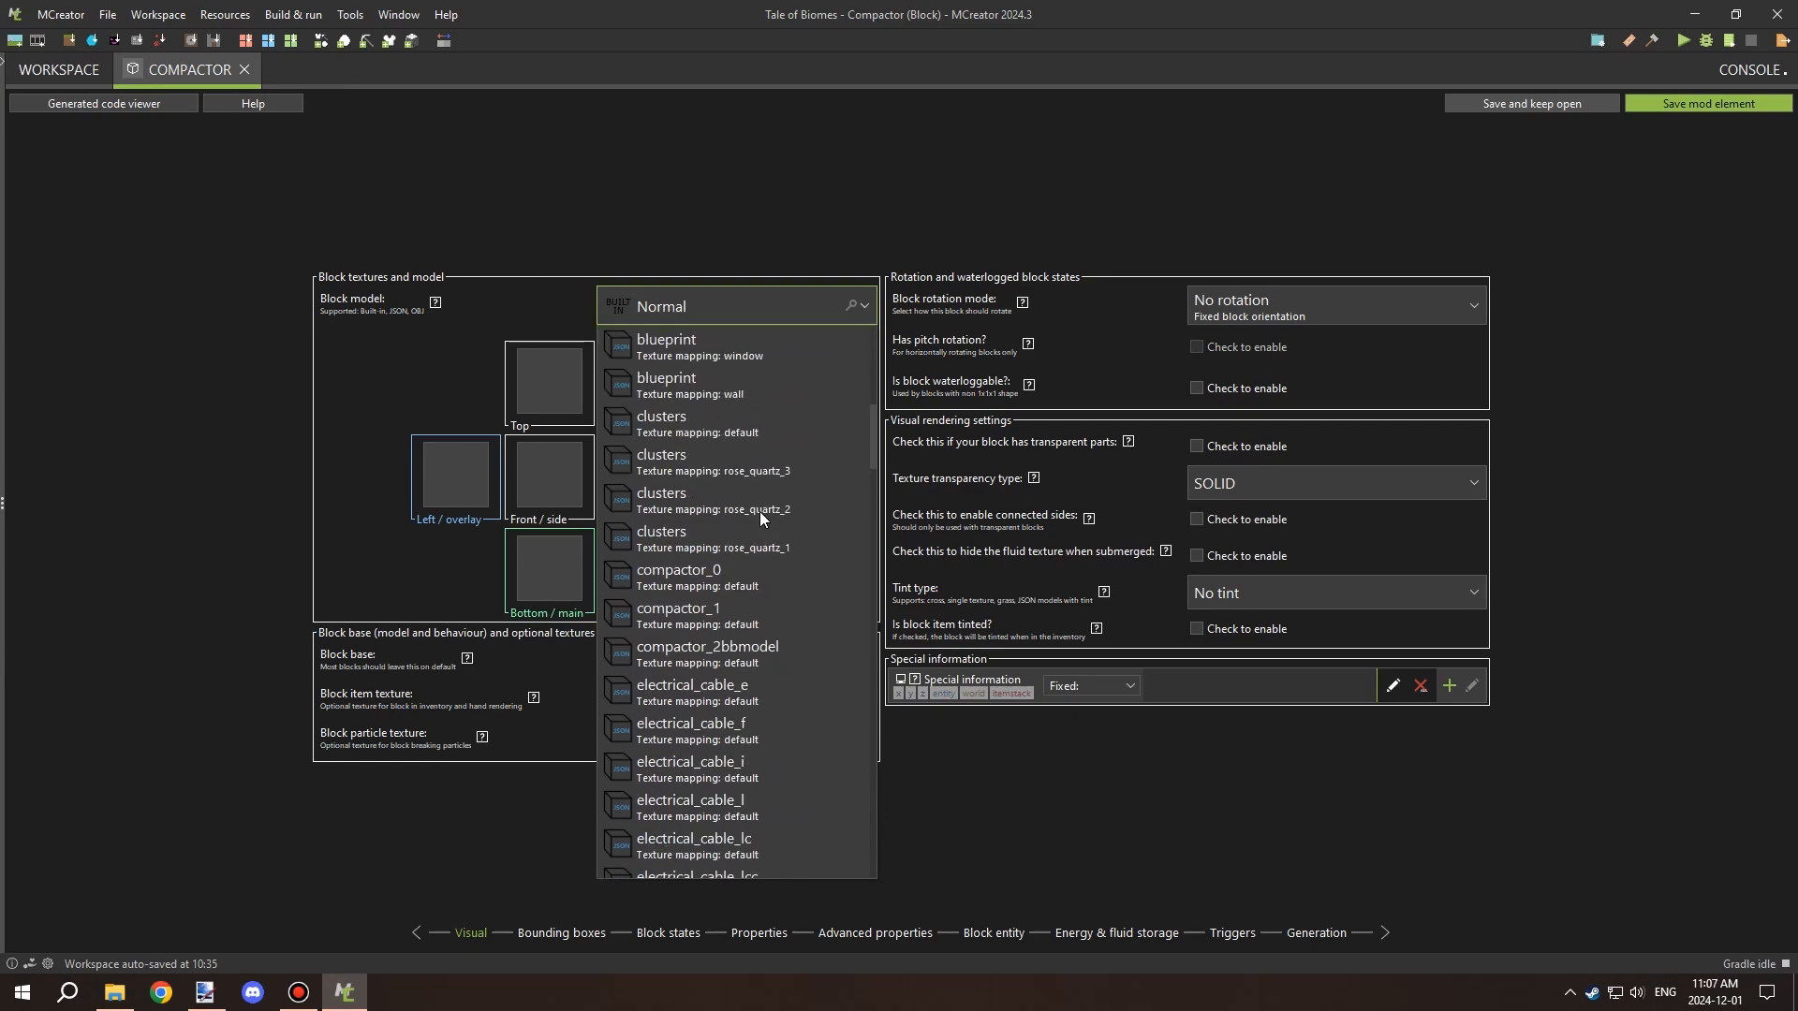
click(732, 576)
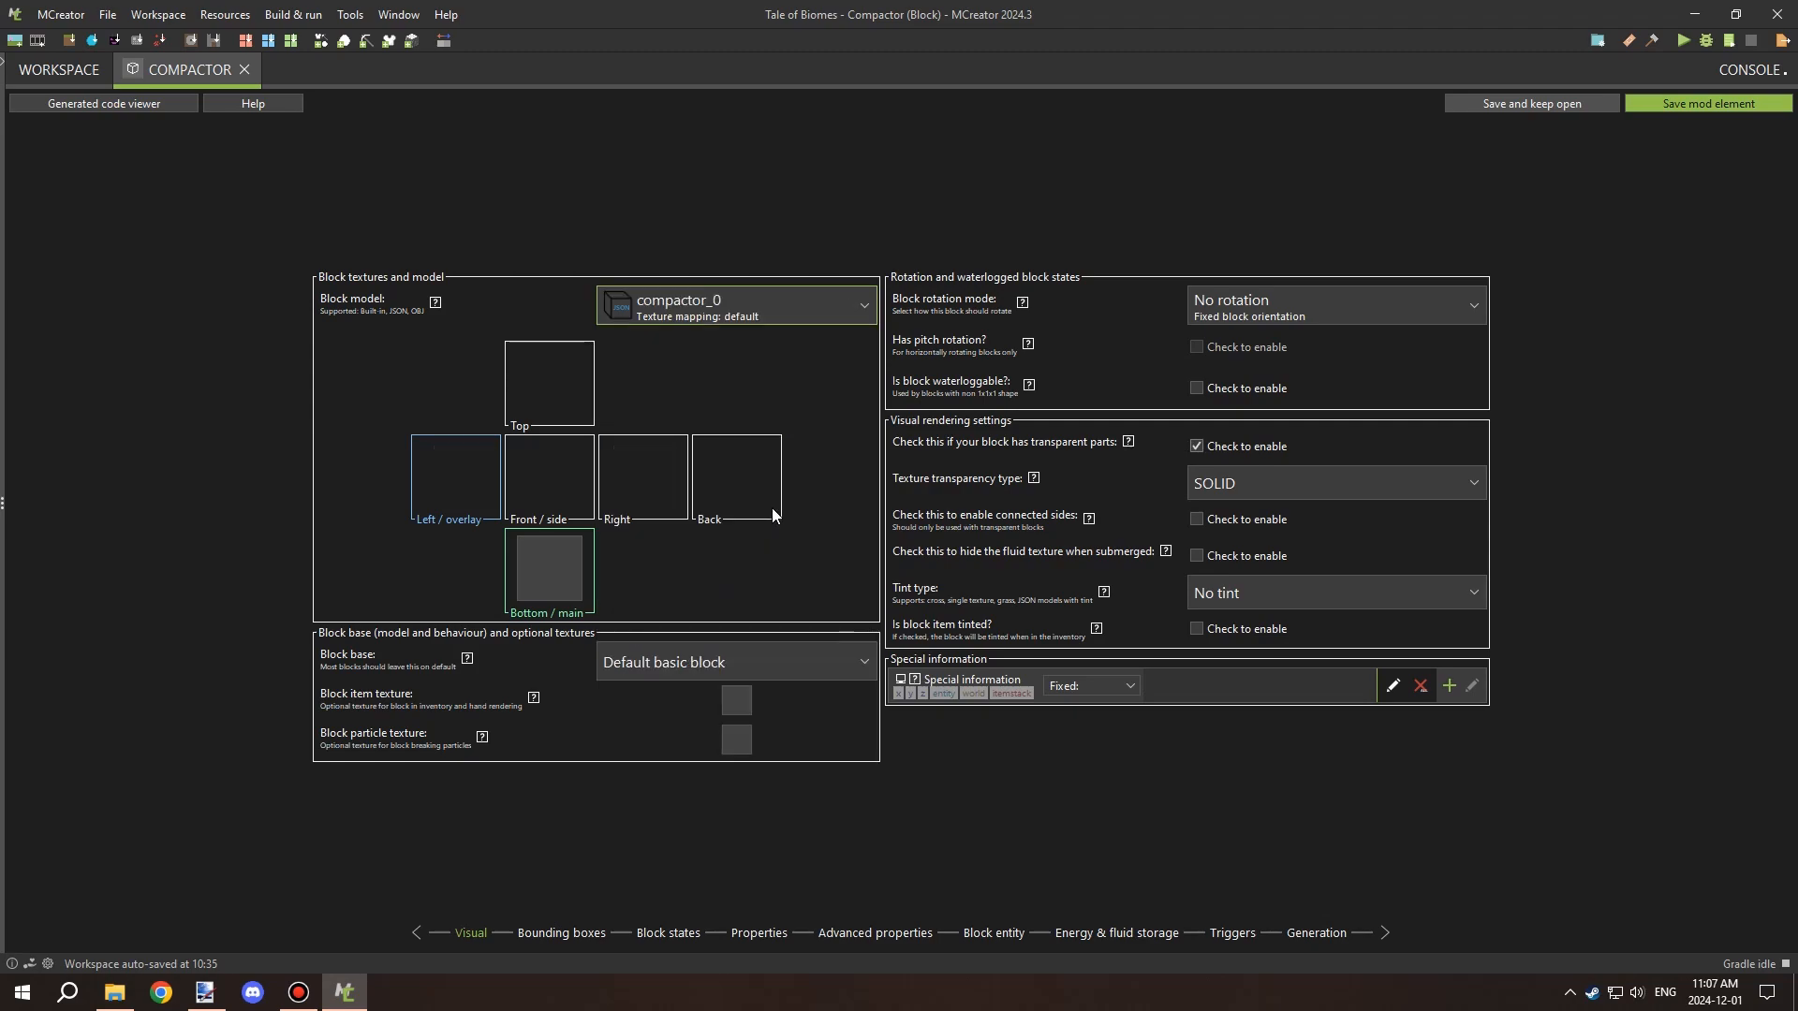
Rename the desktop file compactor_2bbmodel.json to compactor_2.json.
click(1693, 14)
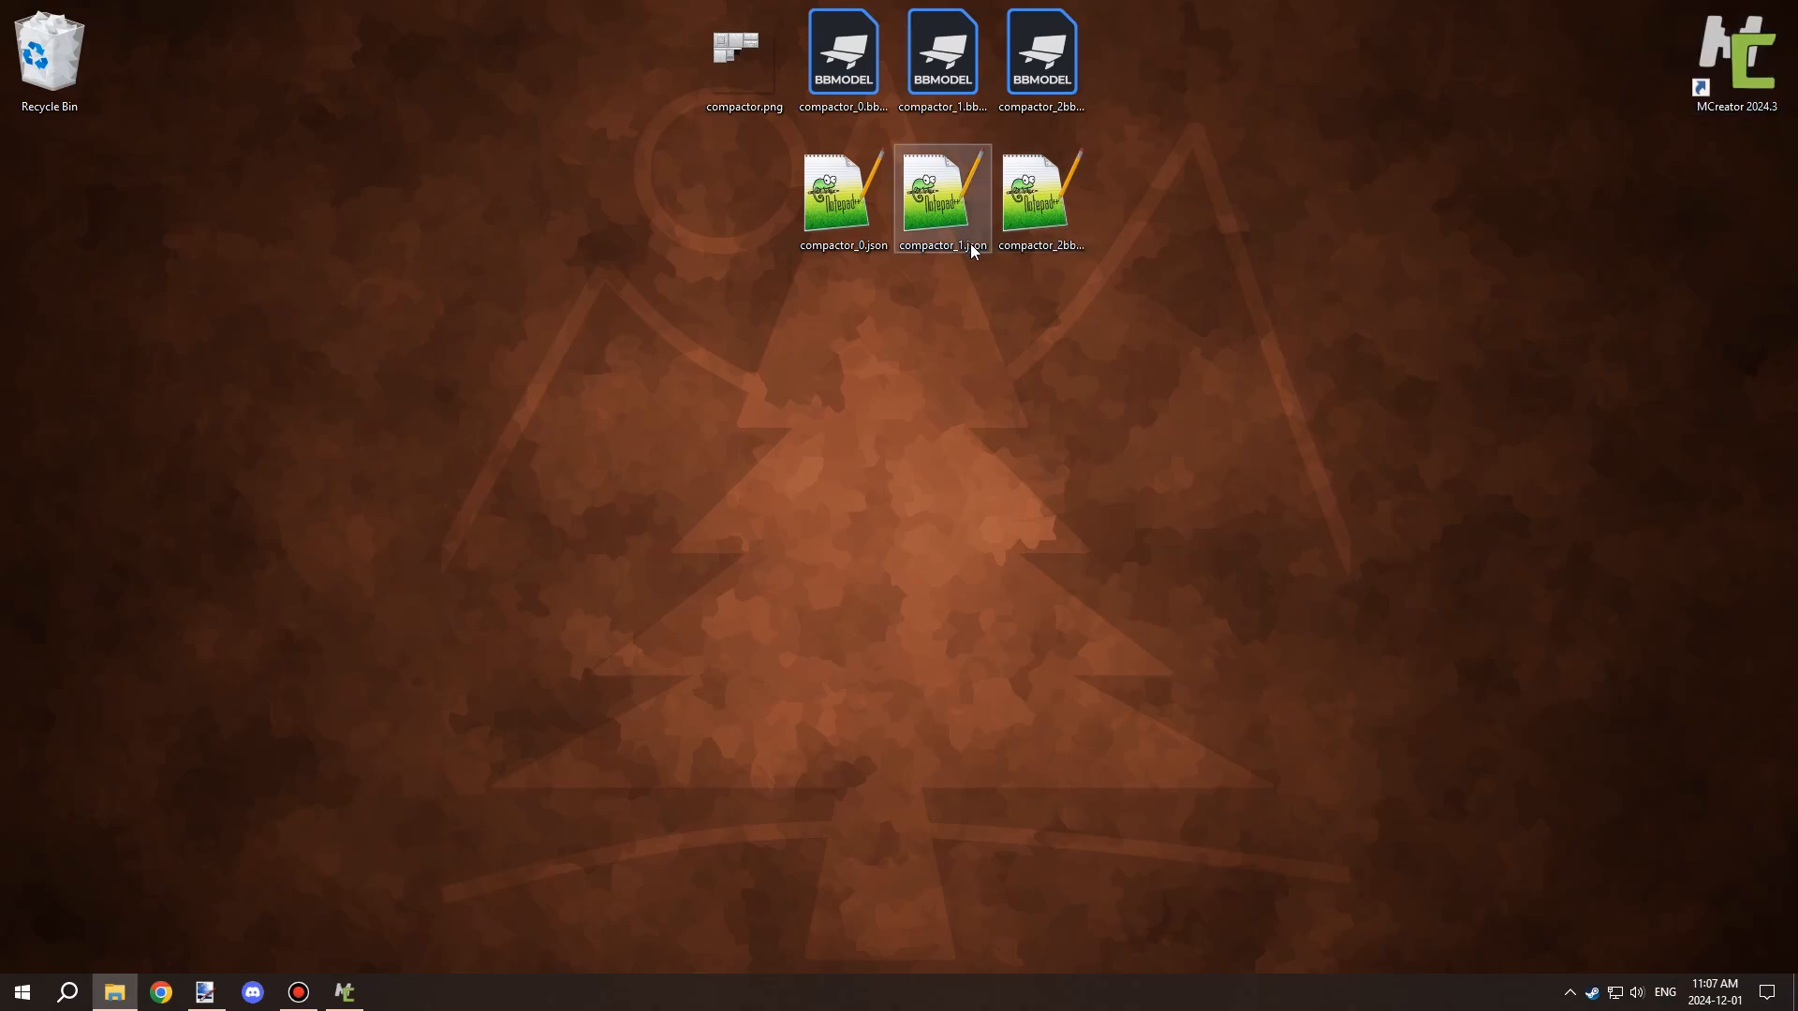
click(1055, 54)
right_click(1062, 71)
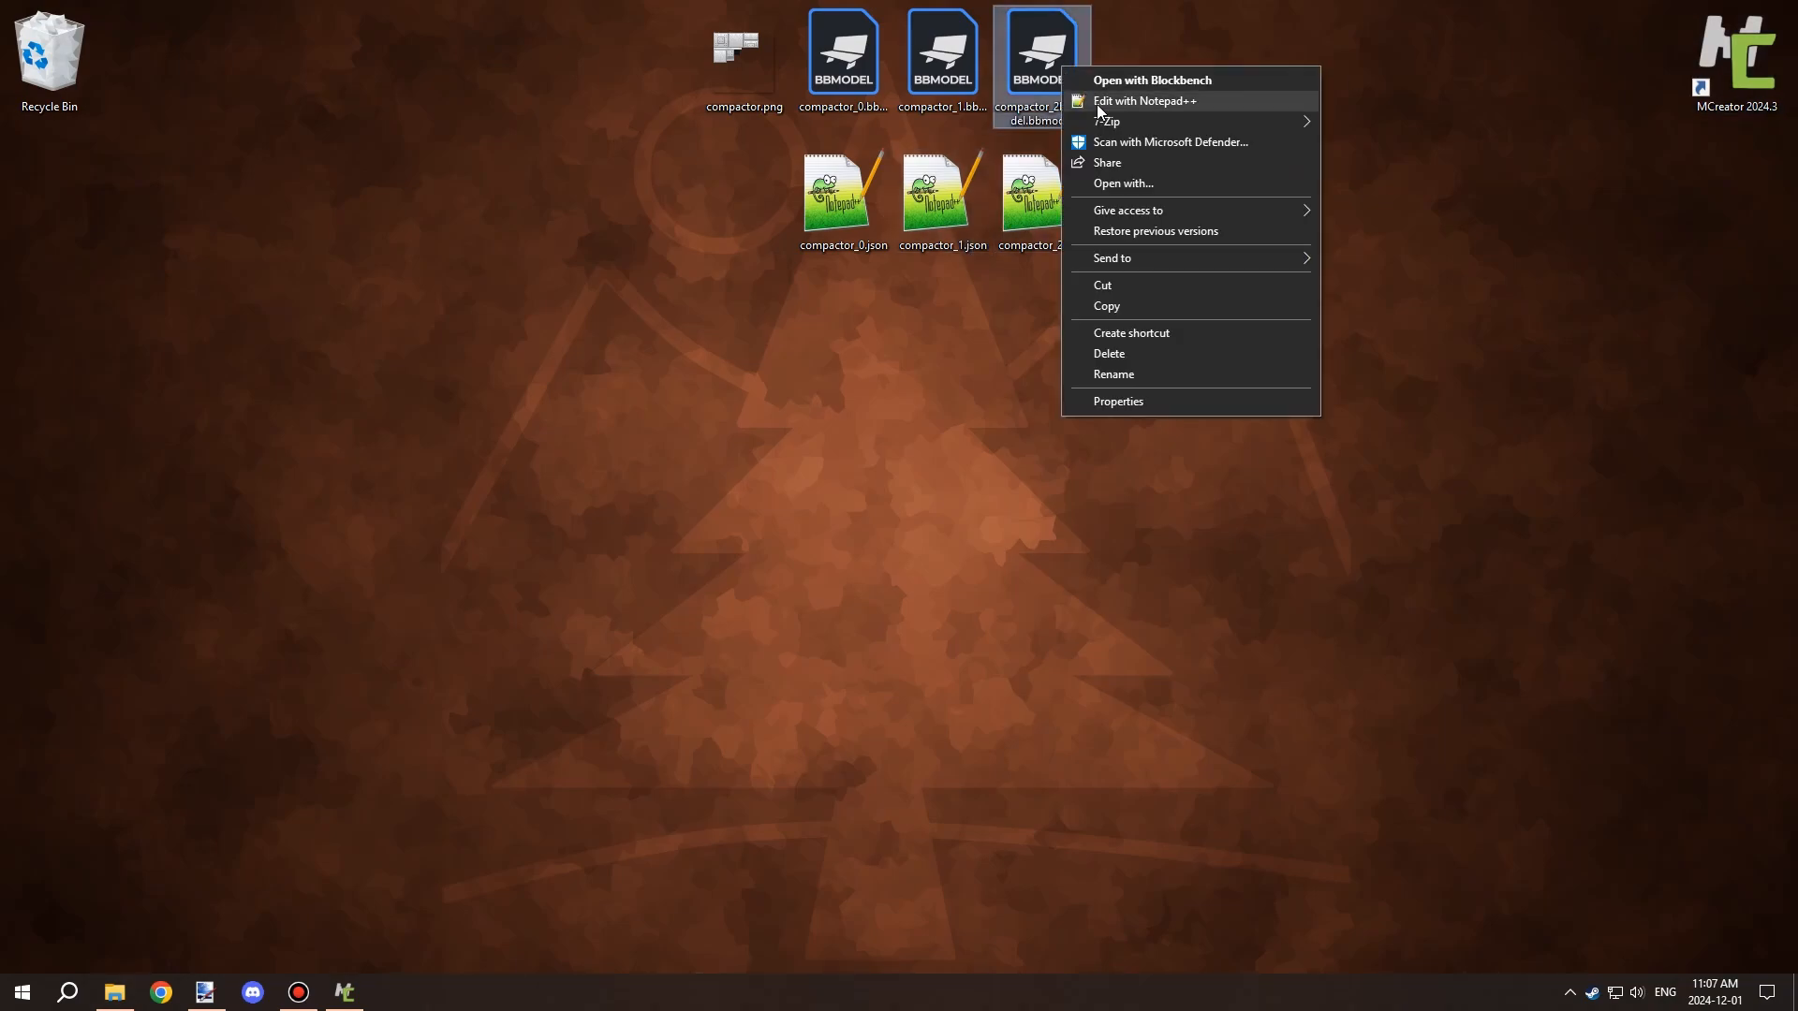
click(1008, 200)
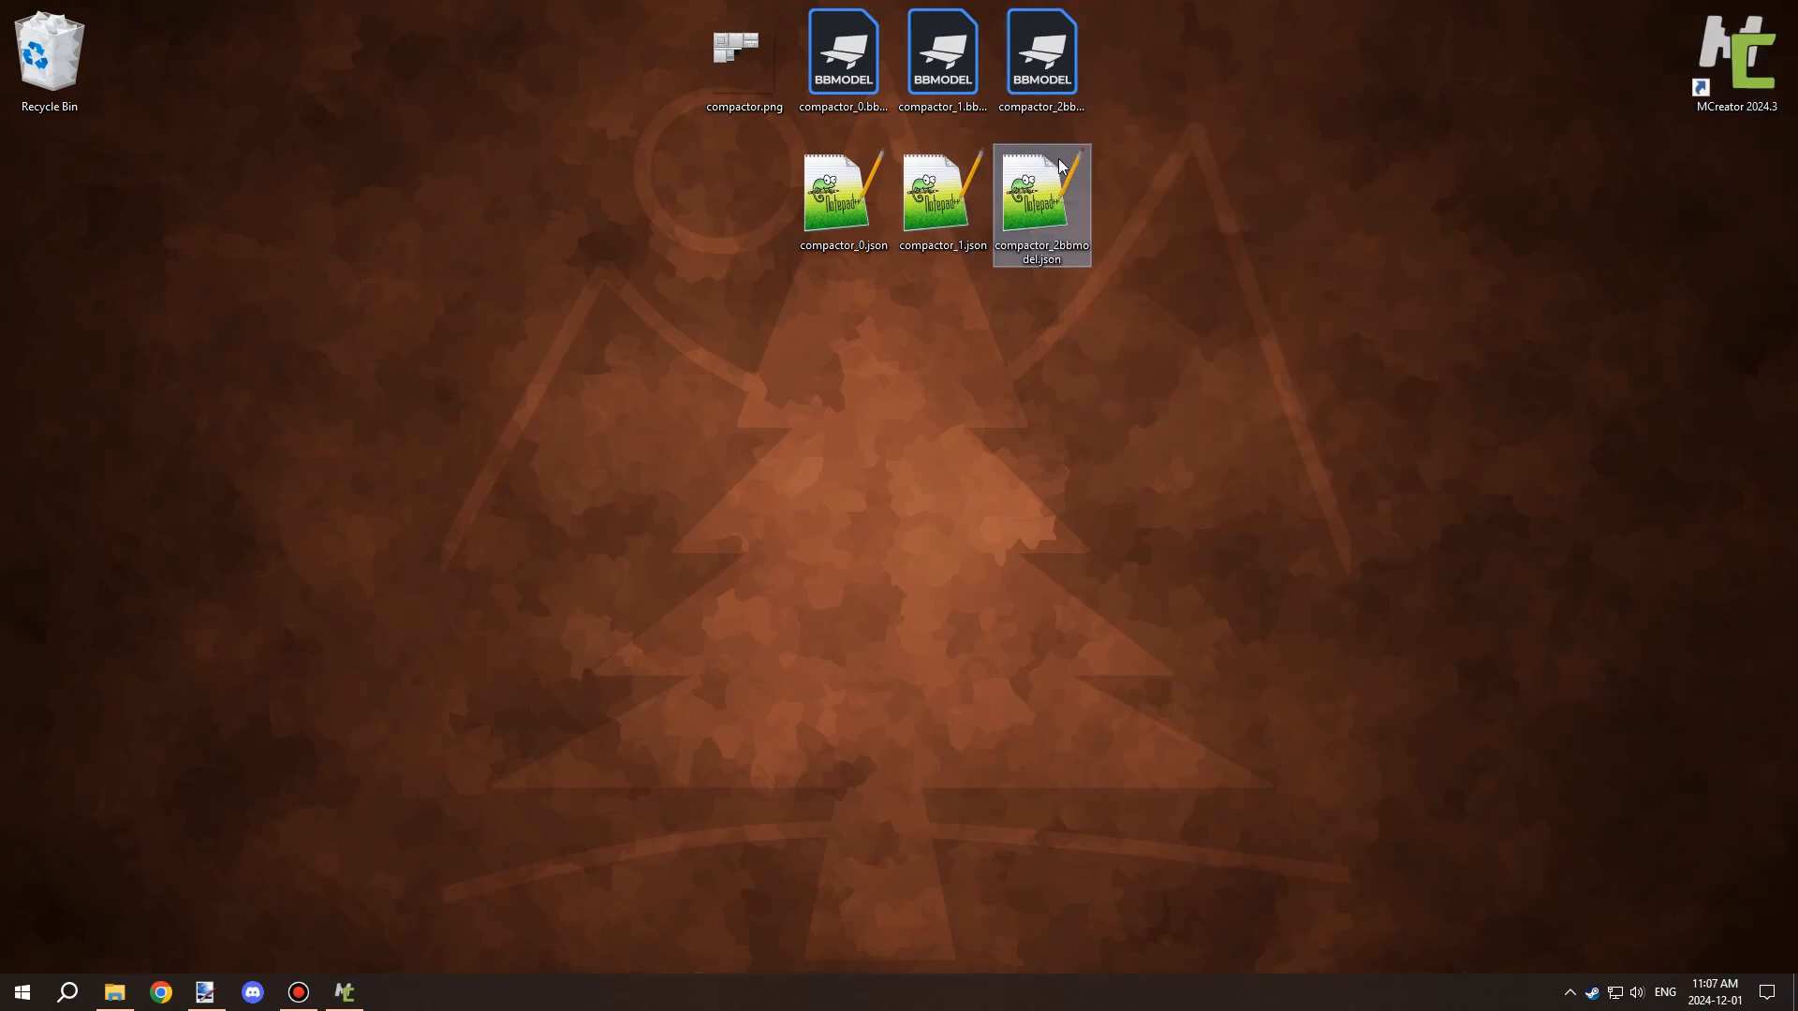
right_click(1060, 205)
click(1054, 201)
right_click(1058, 193)
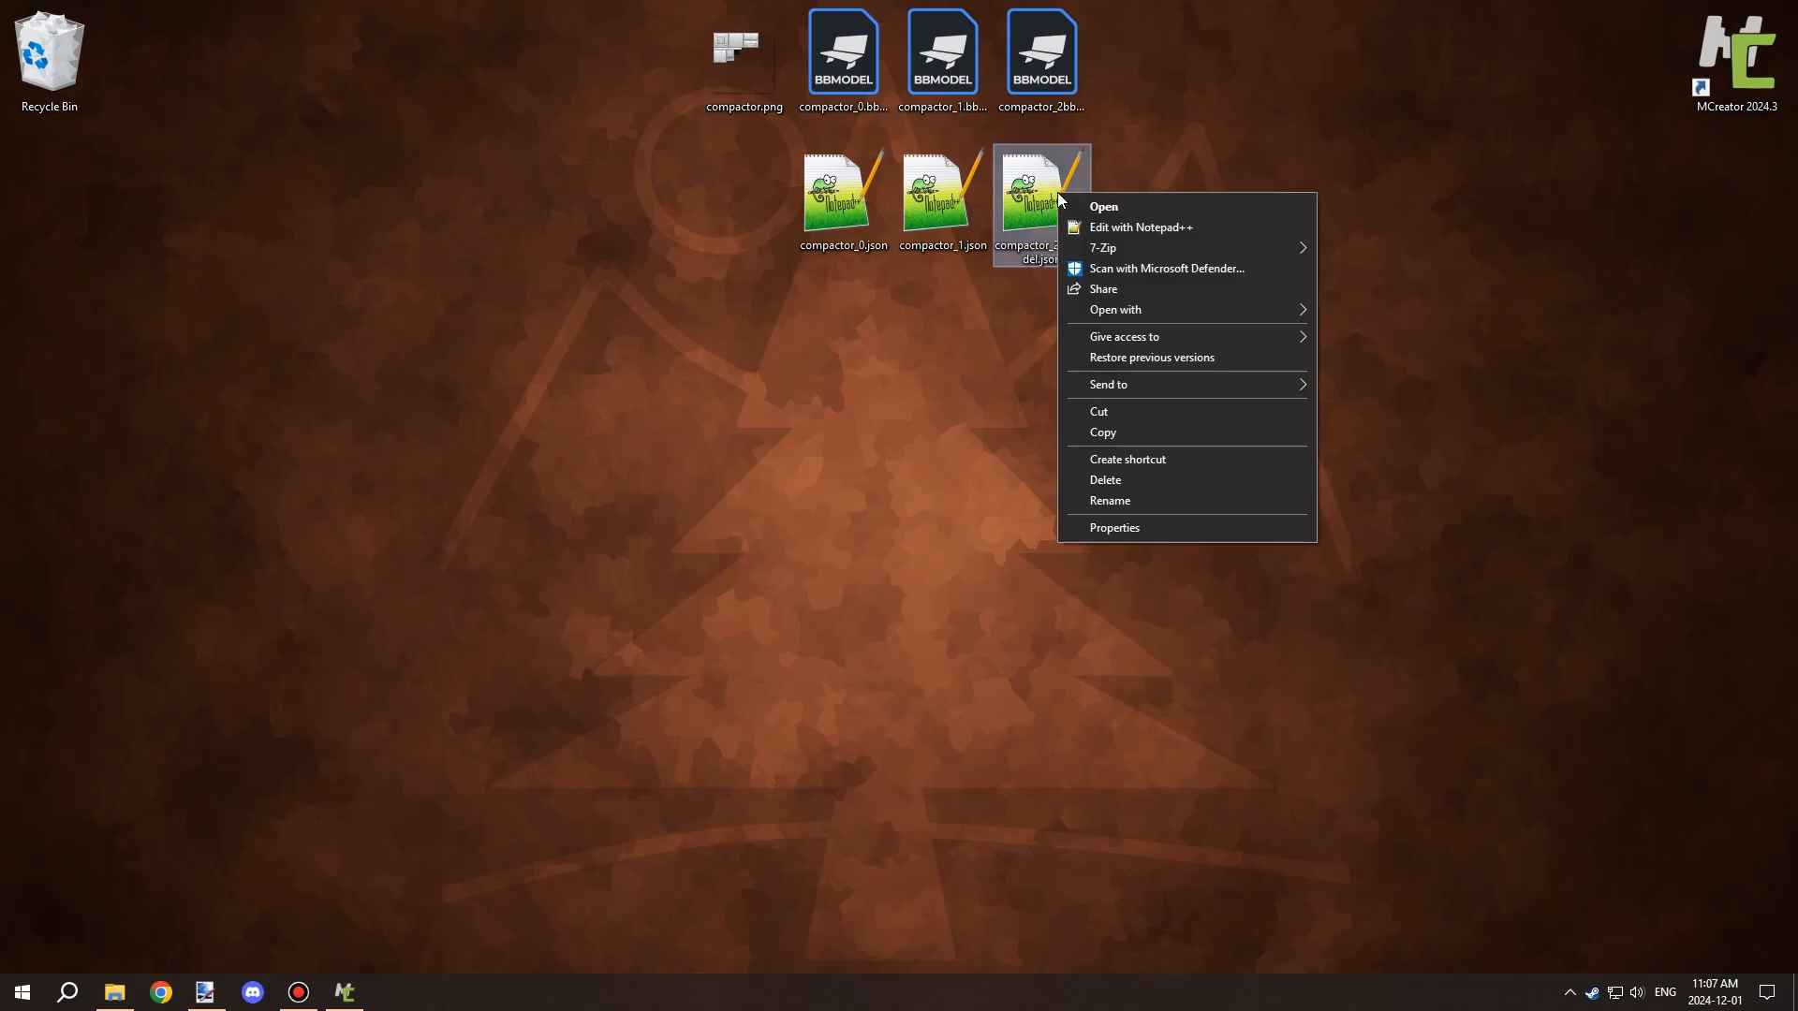
click(1158, 511)
key(Right)
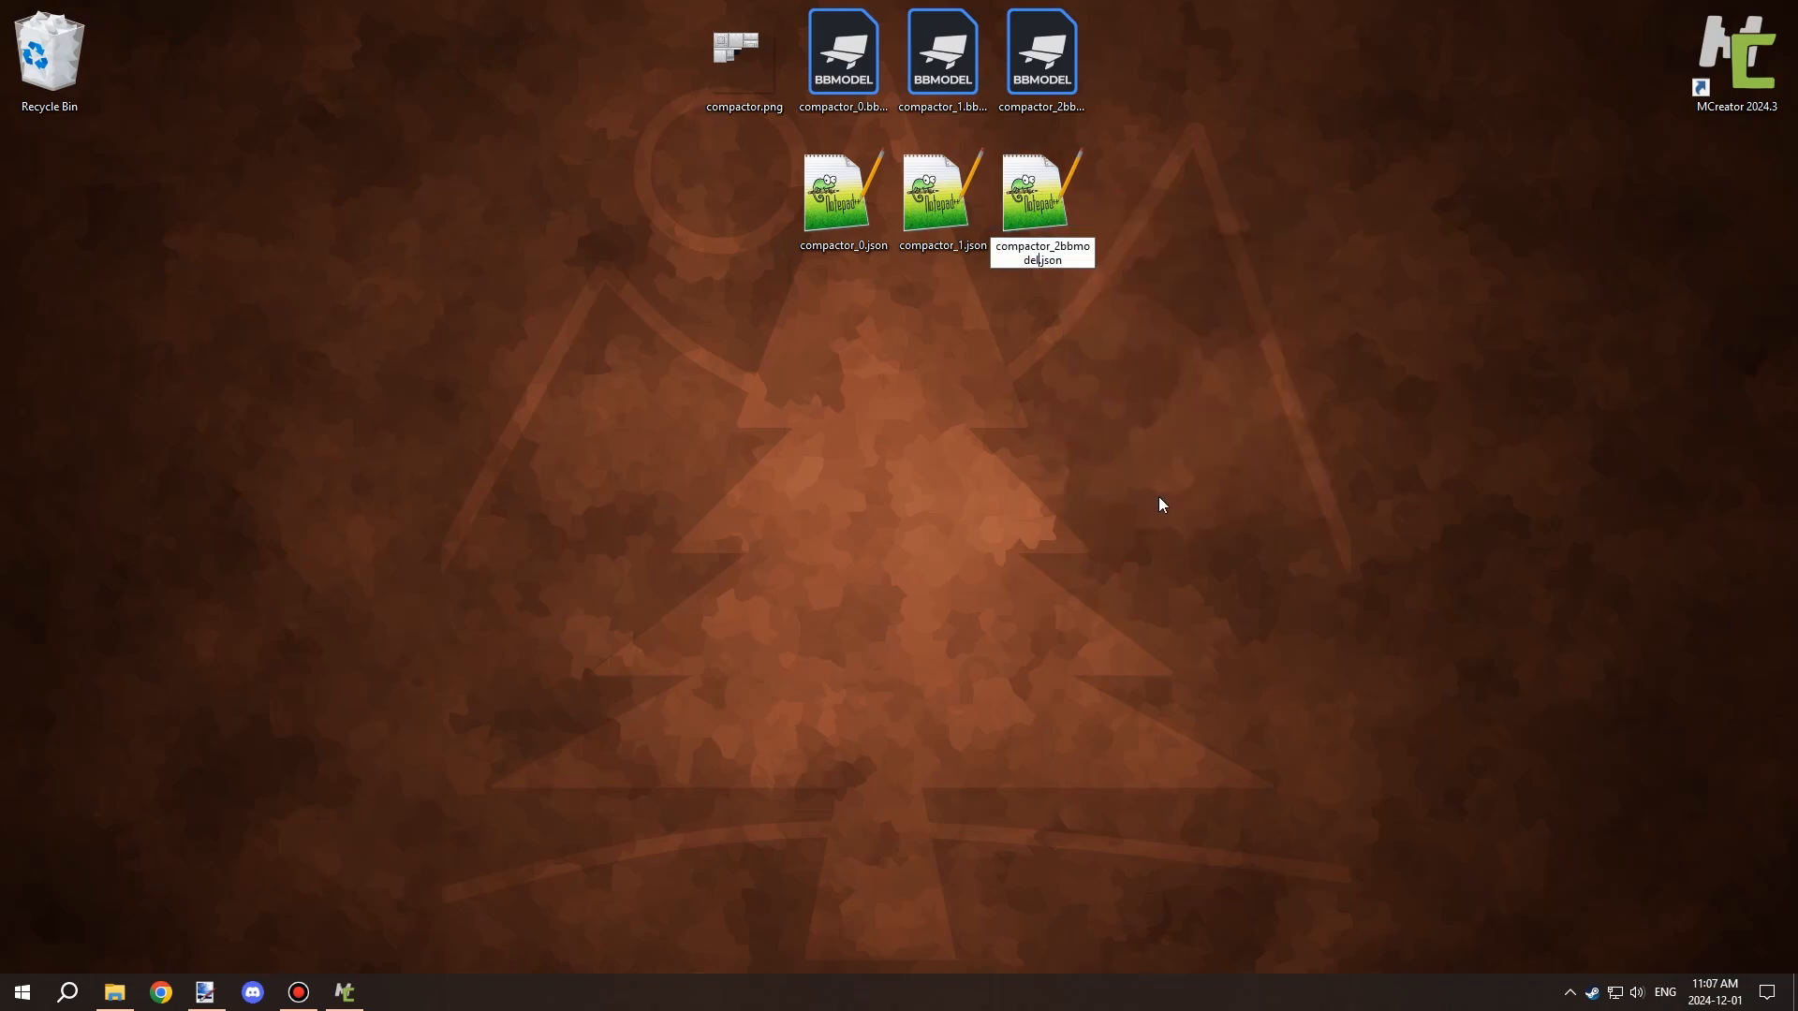
key(BackSpace)
key(BackSpace)
key(BackSpace)
key(BackSpace)
key(BackSpace)
key(BackSpace)
key(BackSpace)
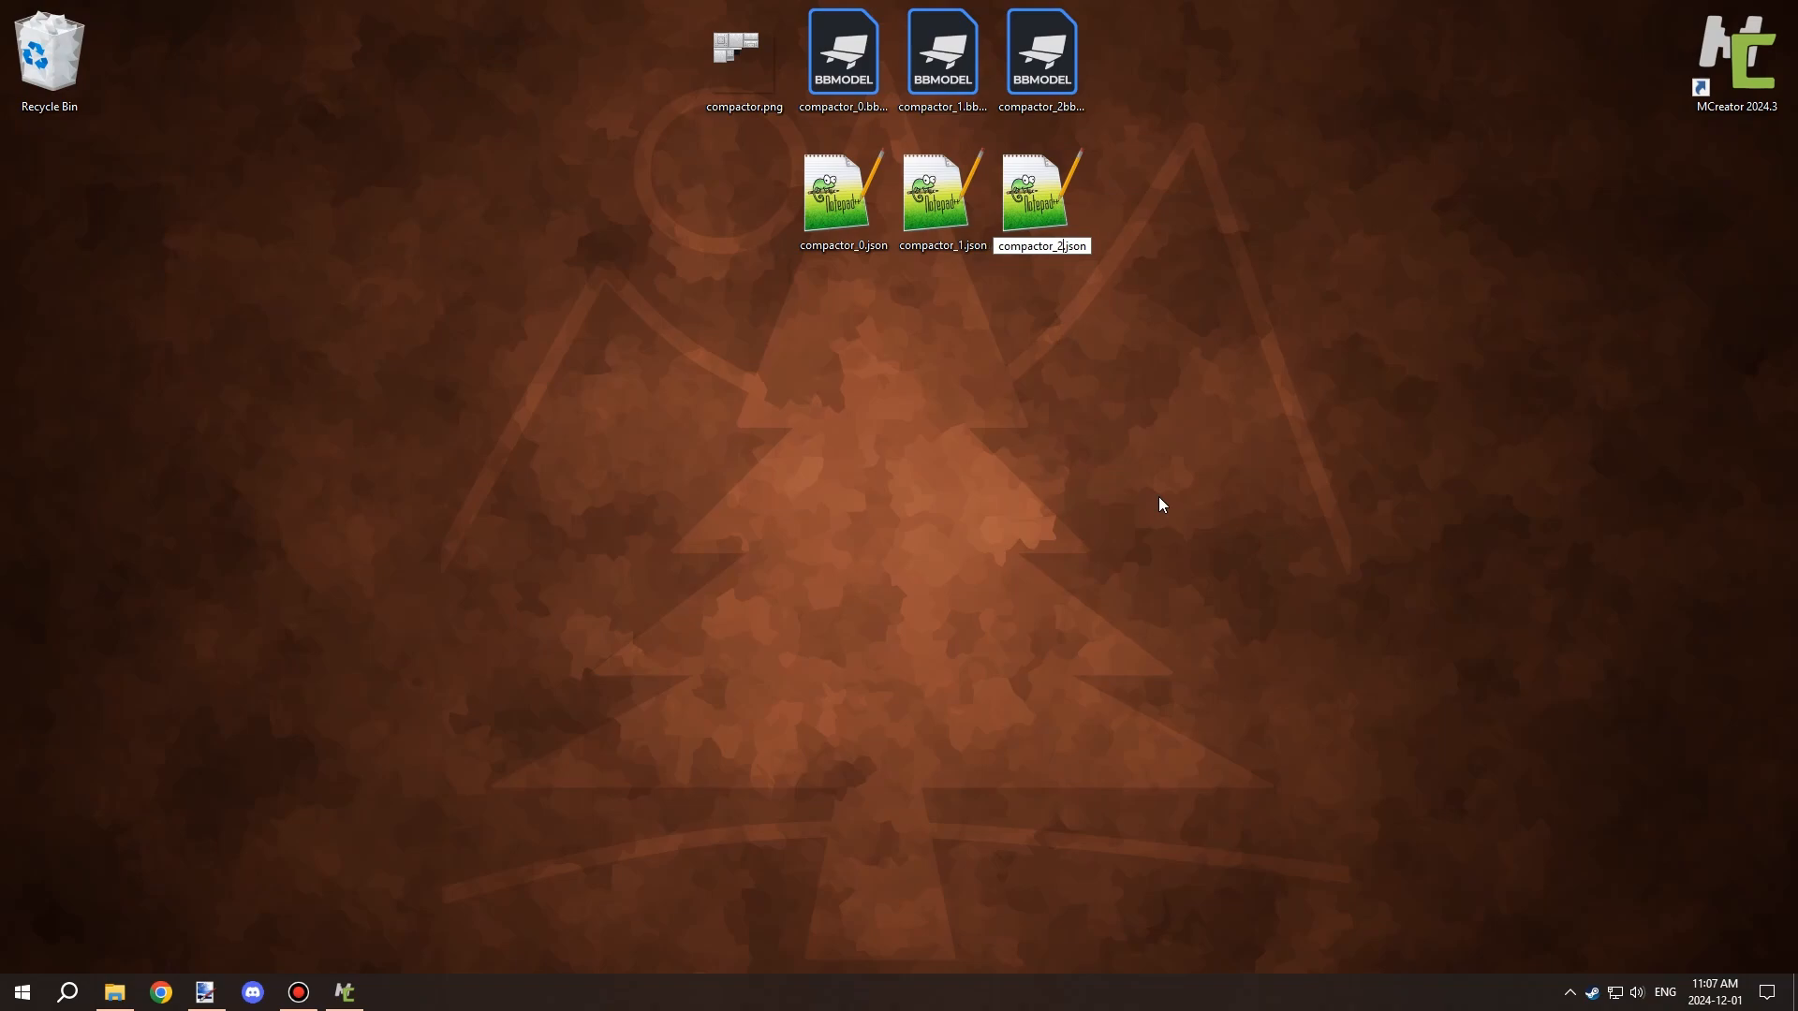
key(Return)
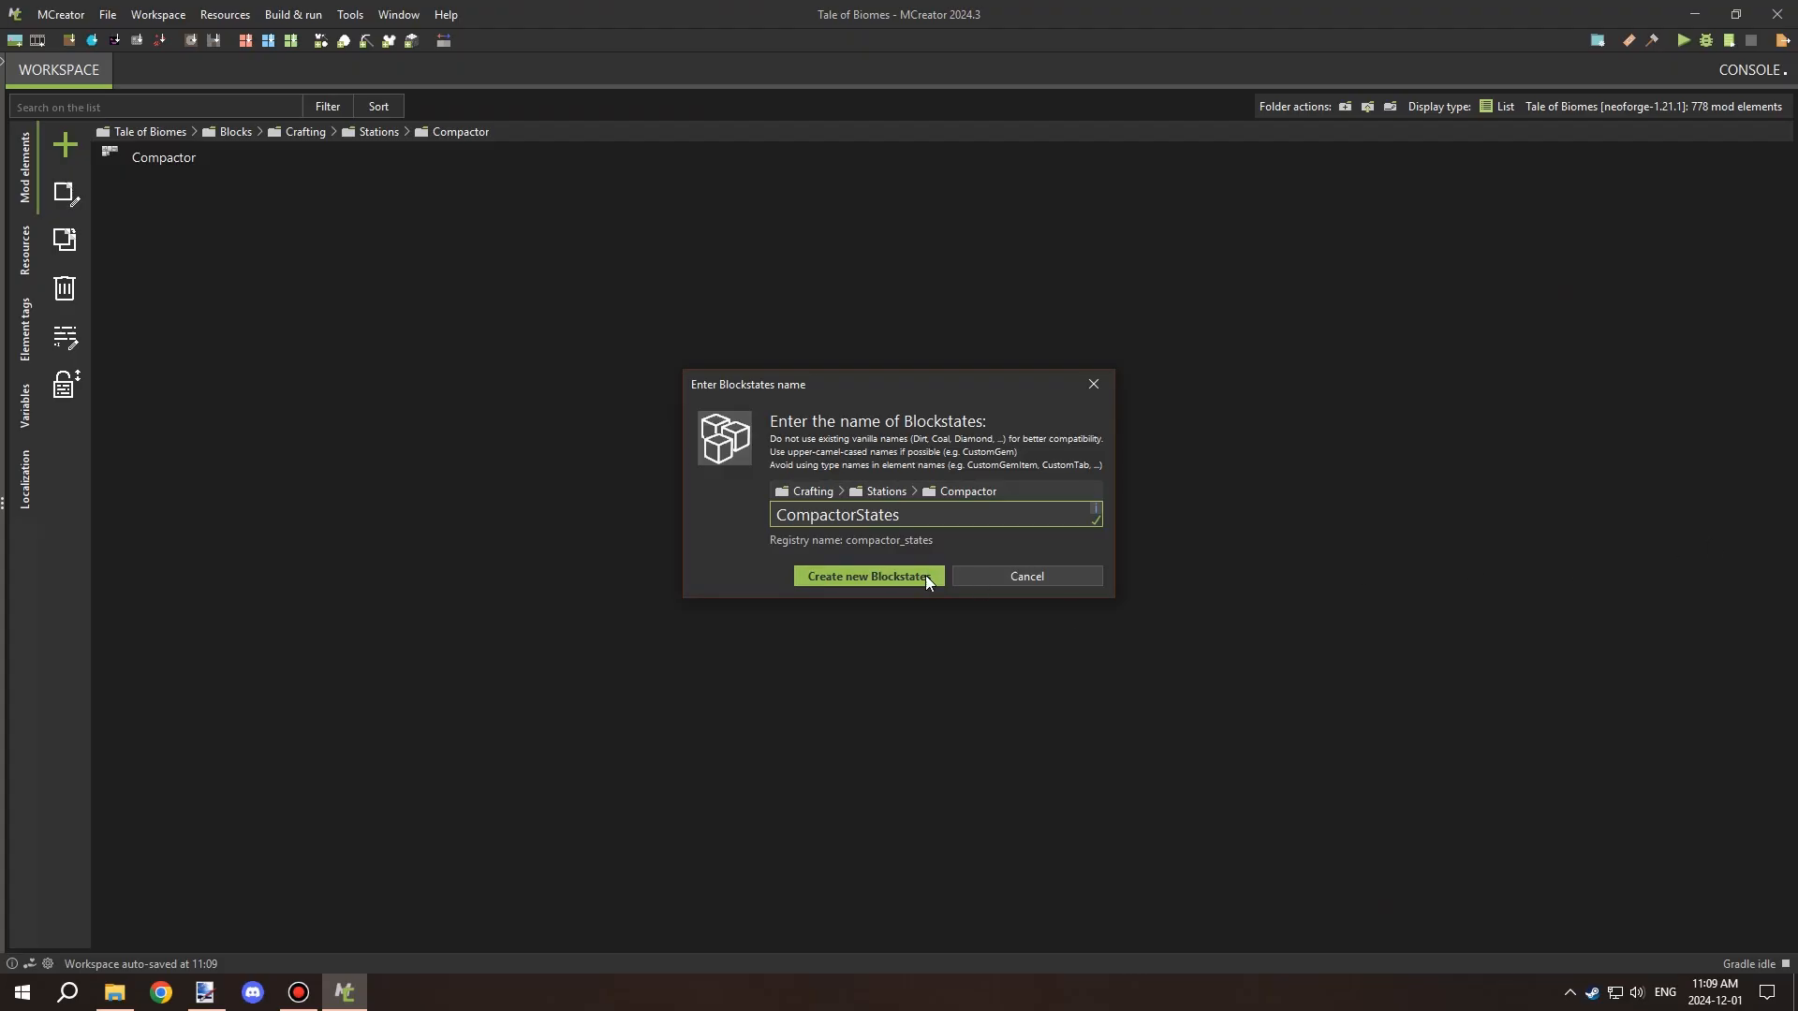
Create a blockstates mod element named CompactorStates in the Compactor folder.
click(925, 575)
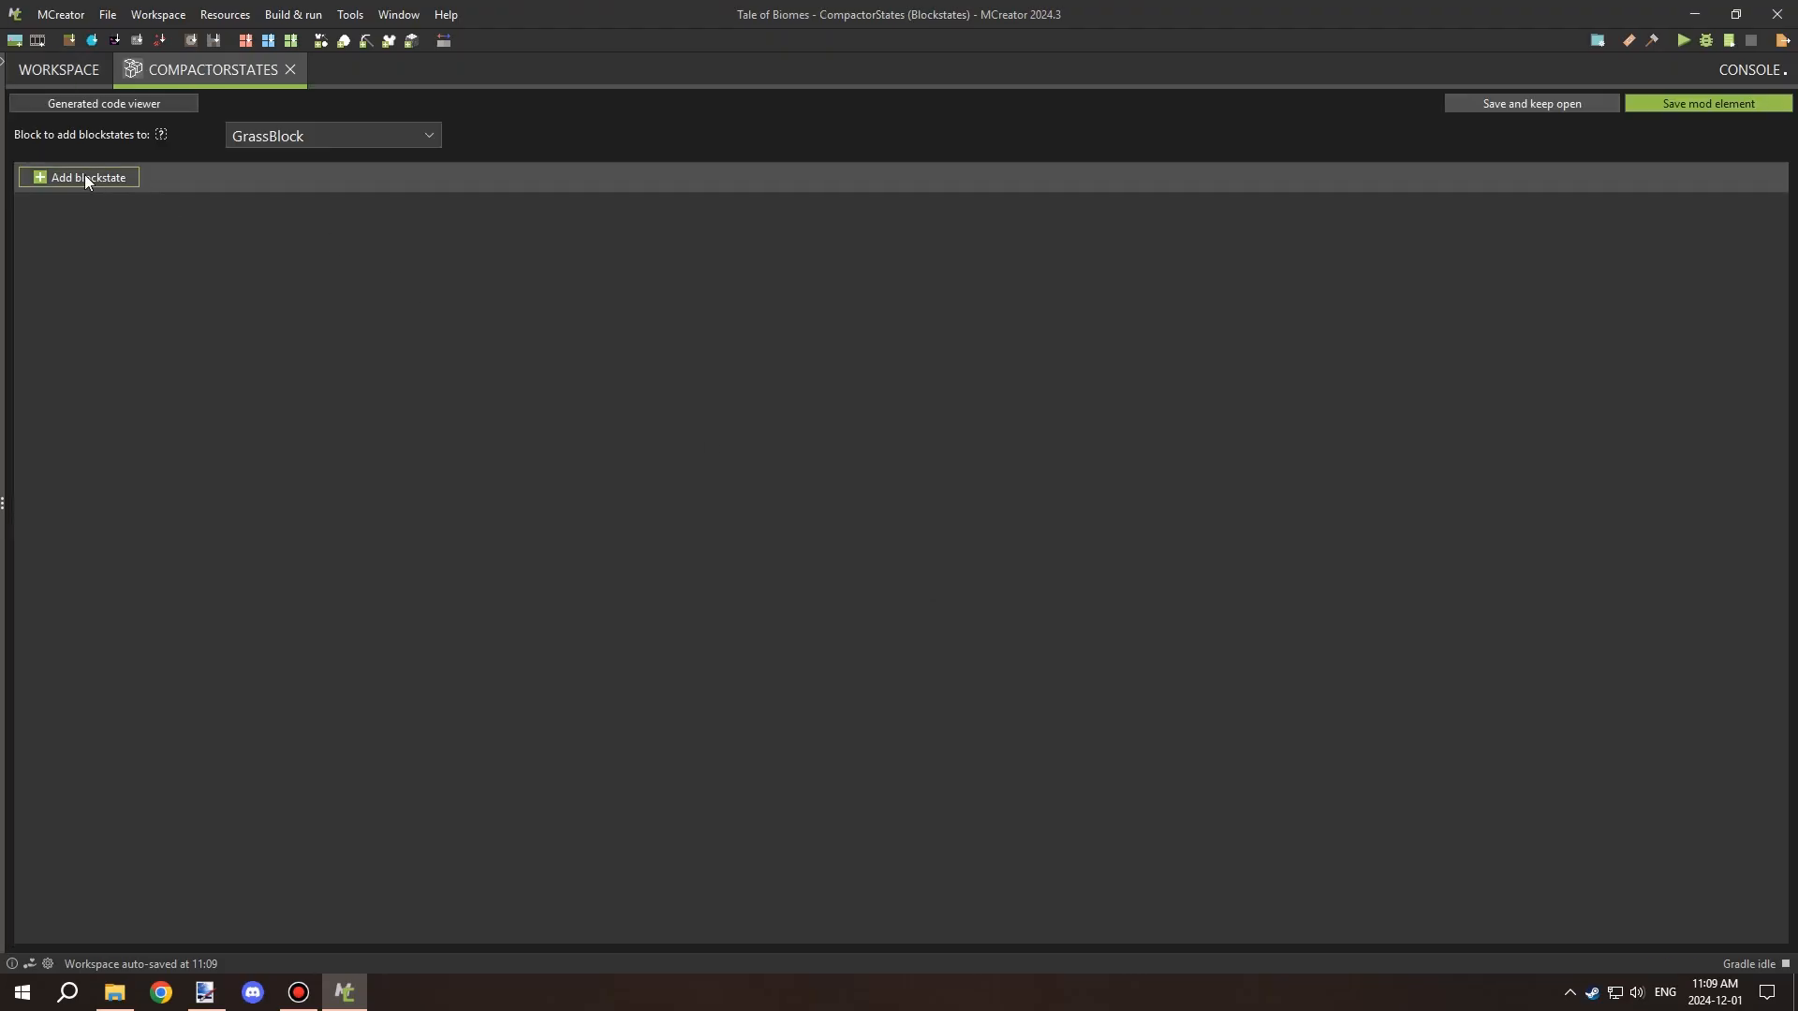
Search the workspace's 3D models for "bb" and delete the compactor_2bbmodel model.
click(58, 70)
click(25, 249)
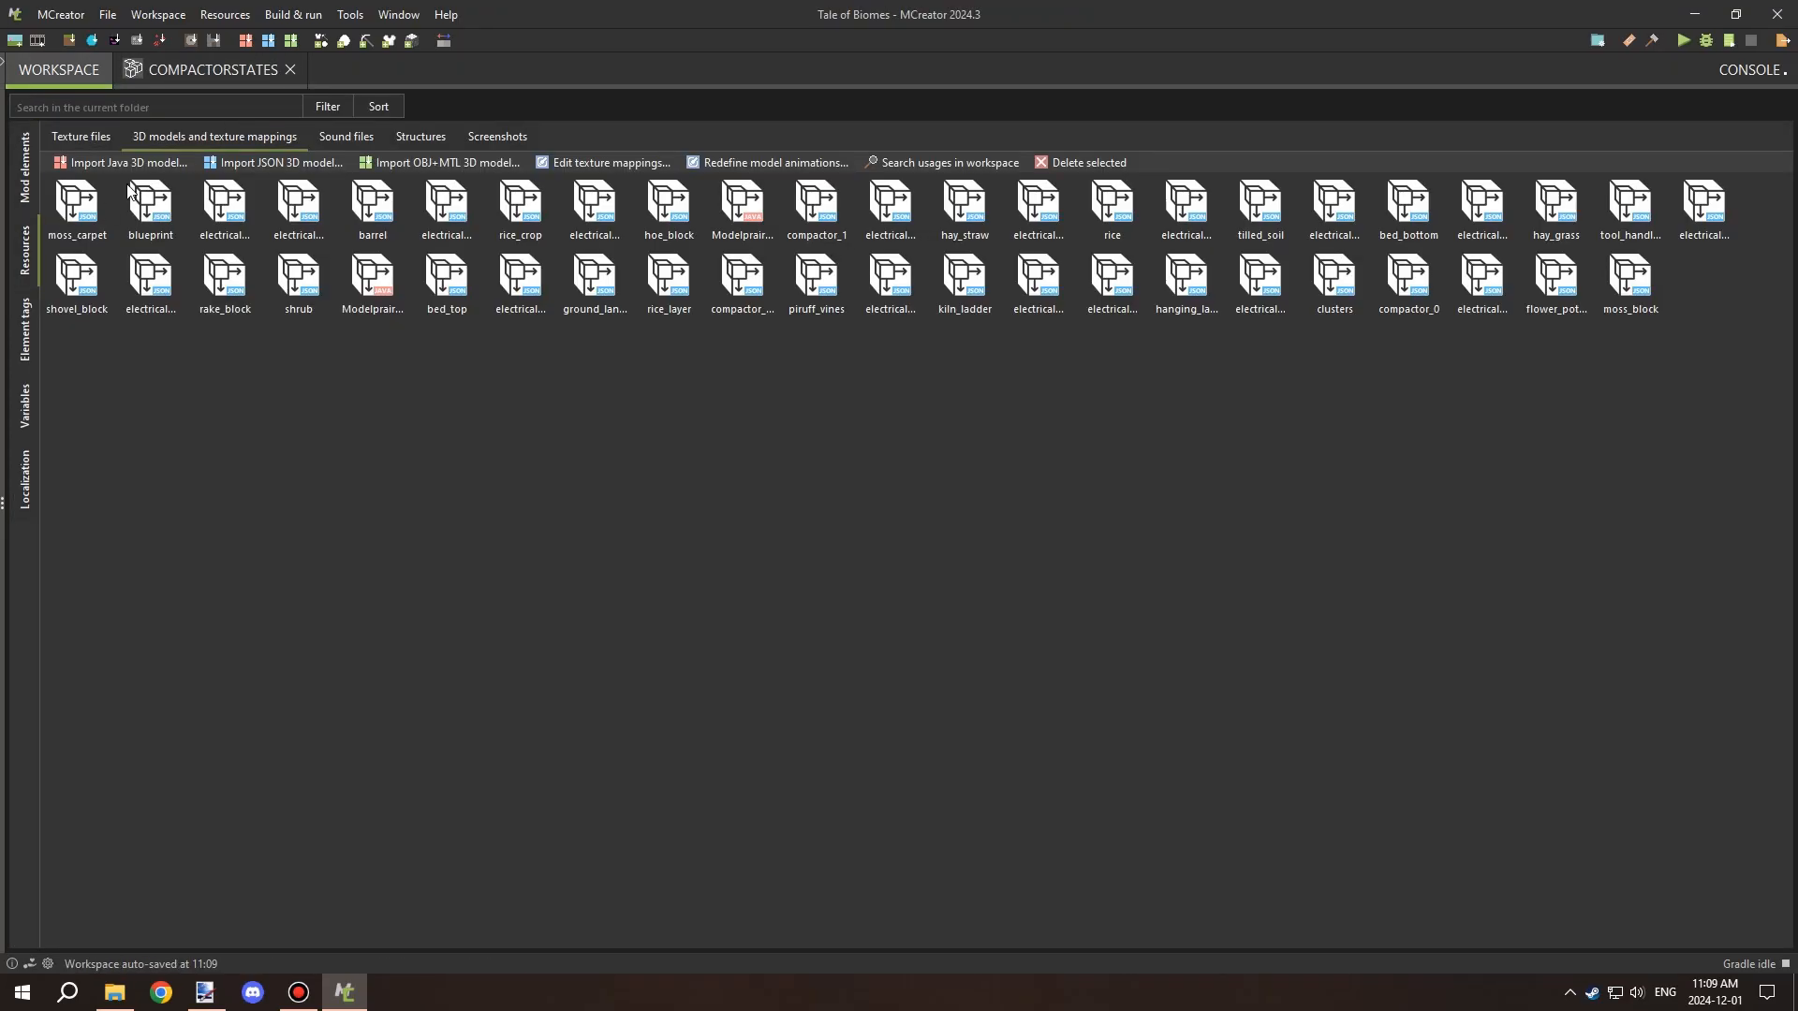
click(145, 107)
text(bb)
click(77, 204)
key(Delete)
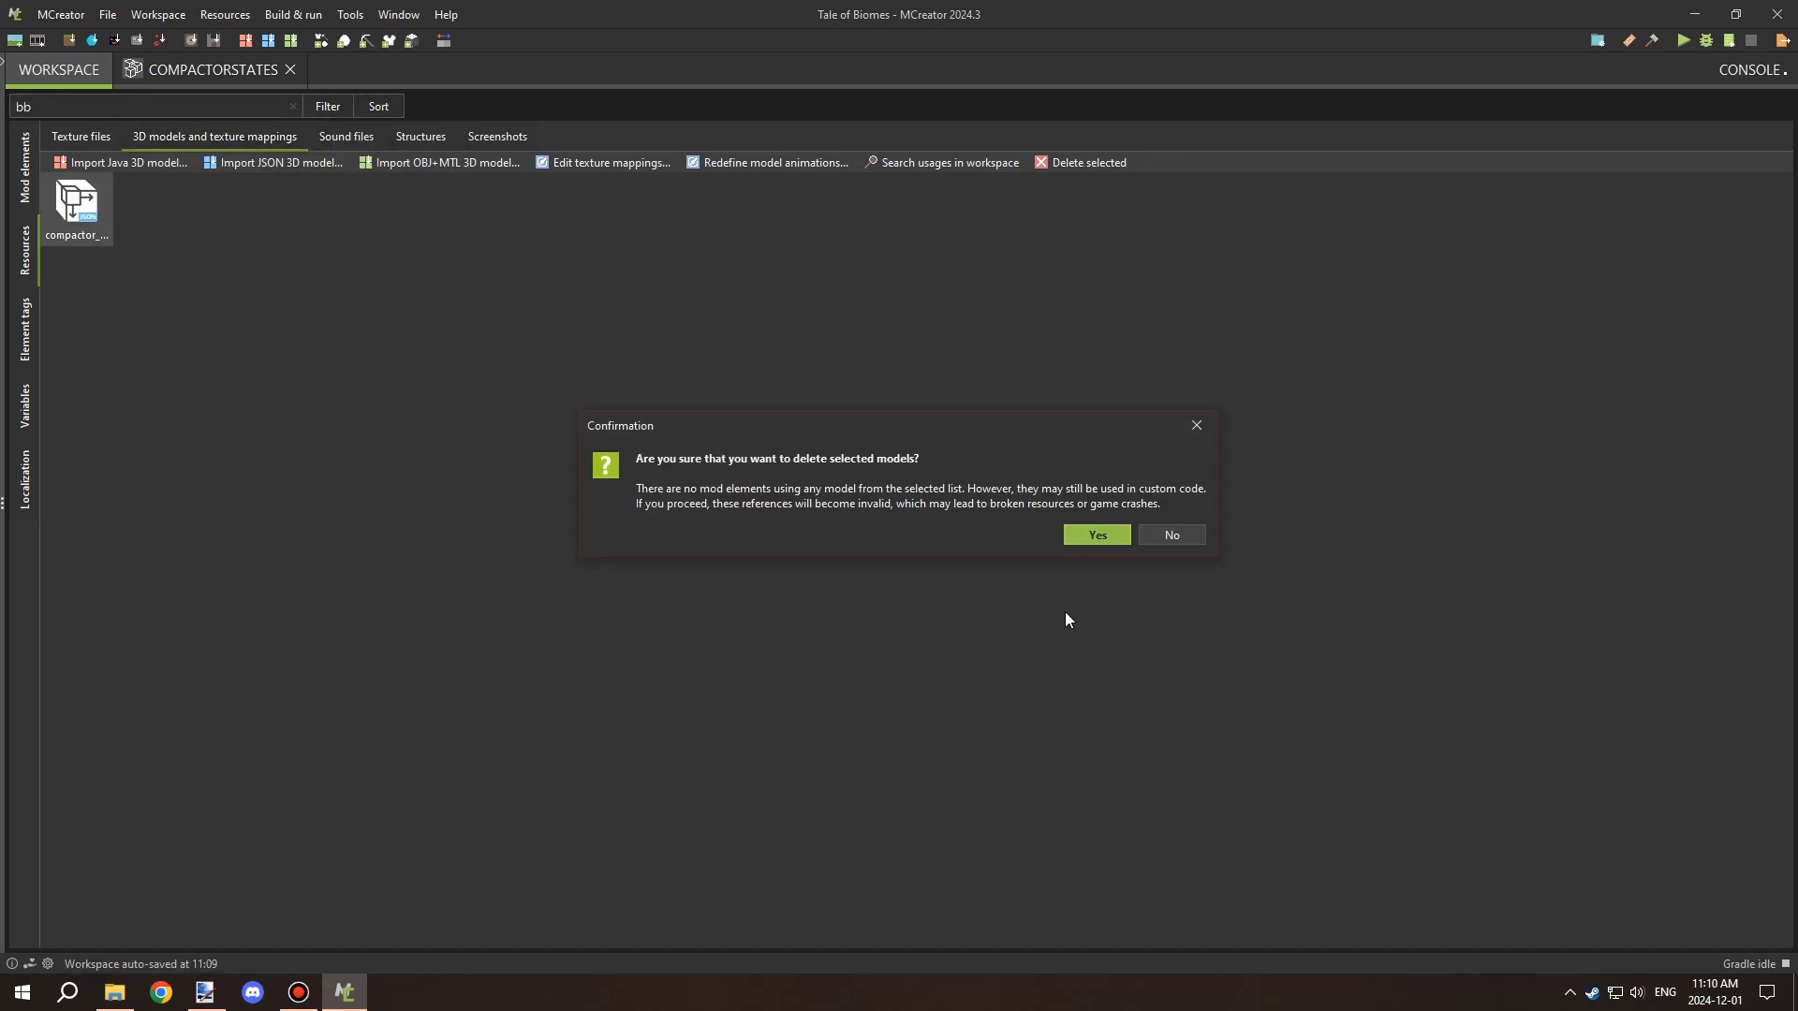
key(Return)
Map the texture part of the compactor_2 JSON model to the compactor block texture and save the mapping.
click(983, 342)
double_click(529, 335)
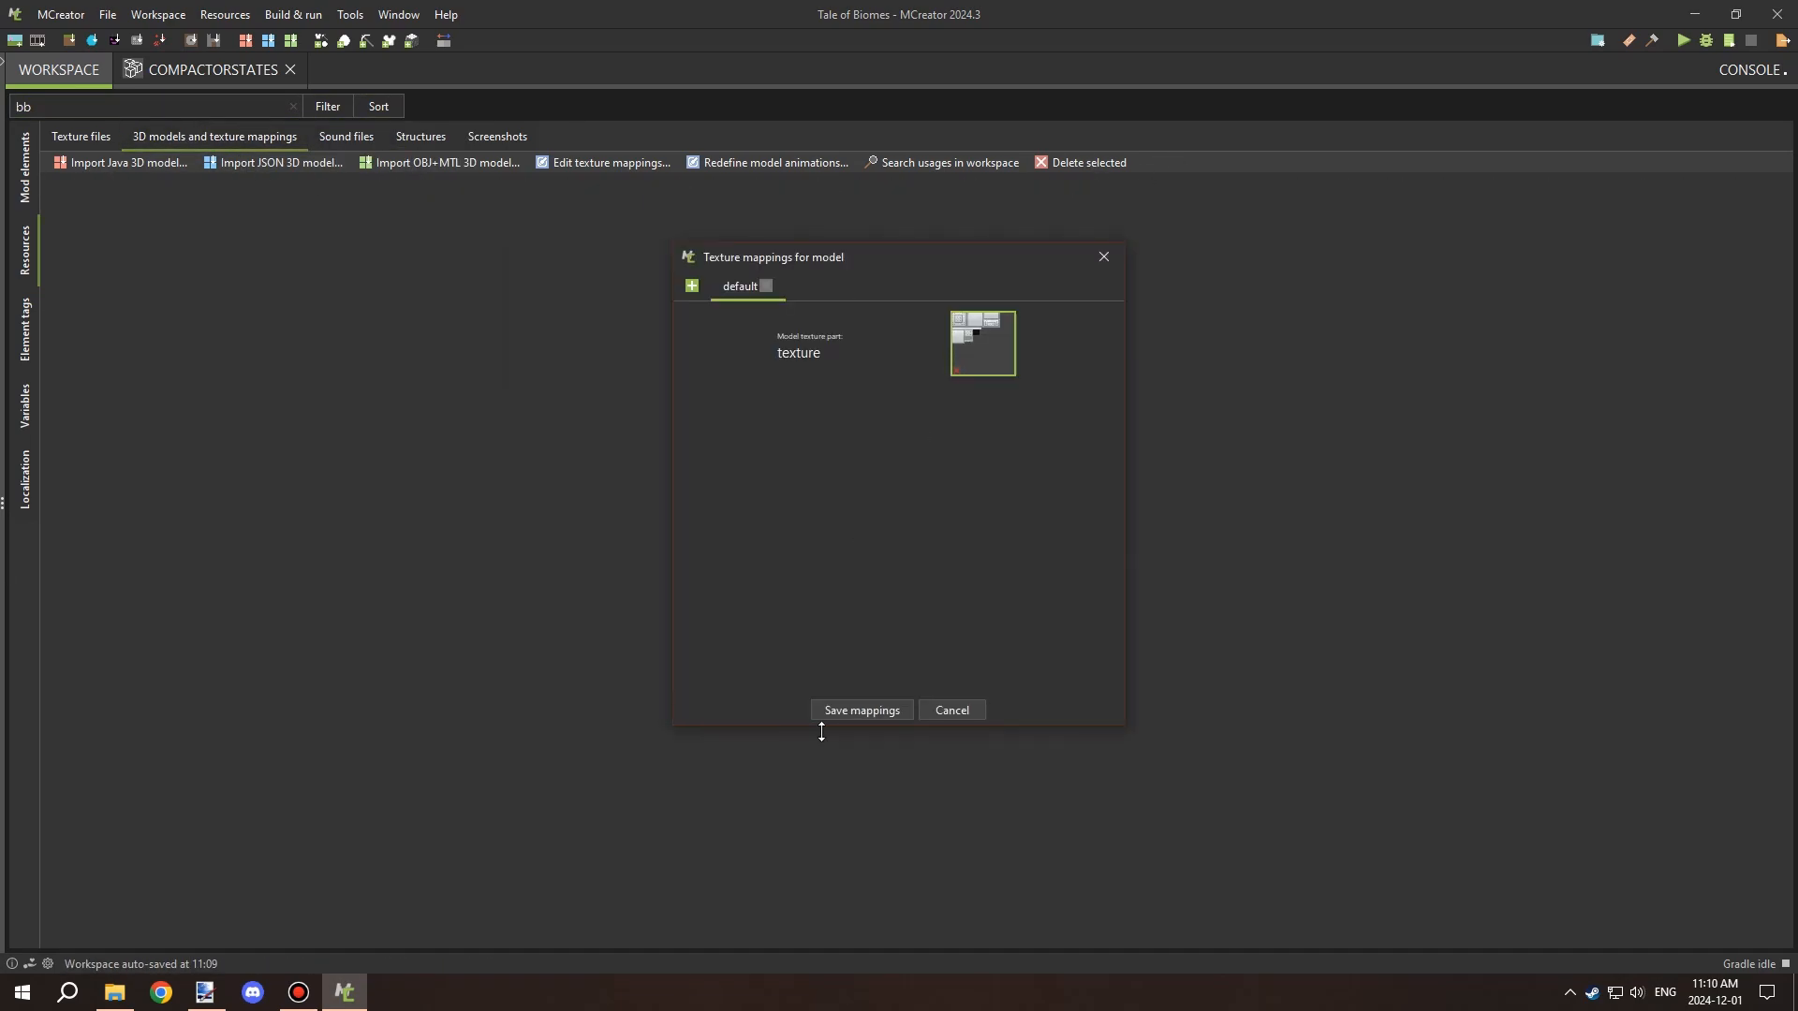
click(858, 711)
Add a first blockstate to CompactorStates that uses the compactor_1 block model and the compactor texture for particles.
click(87, 142)
click(30, 150)
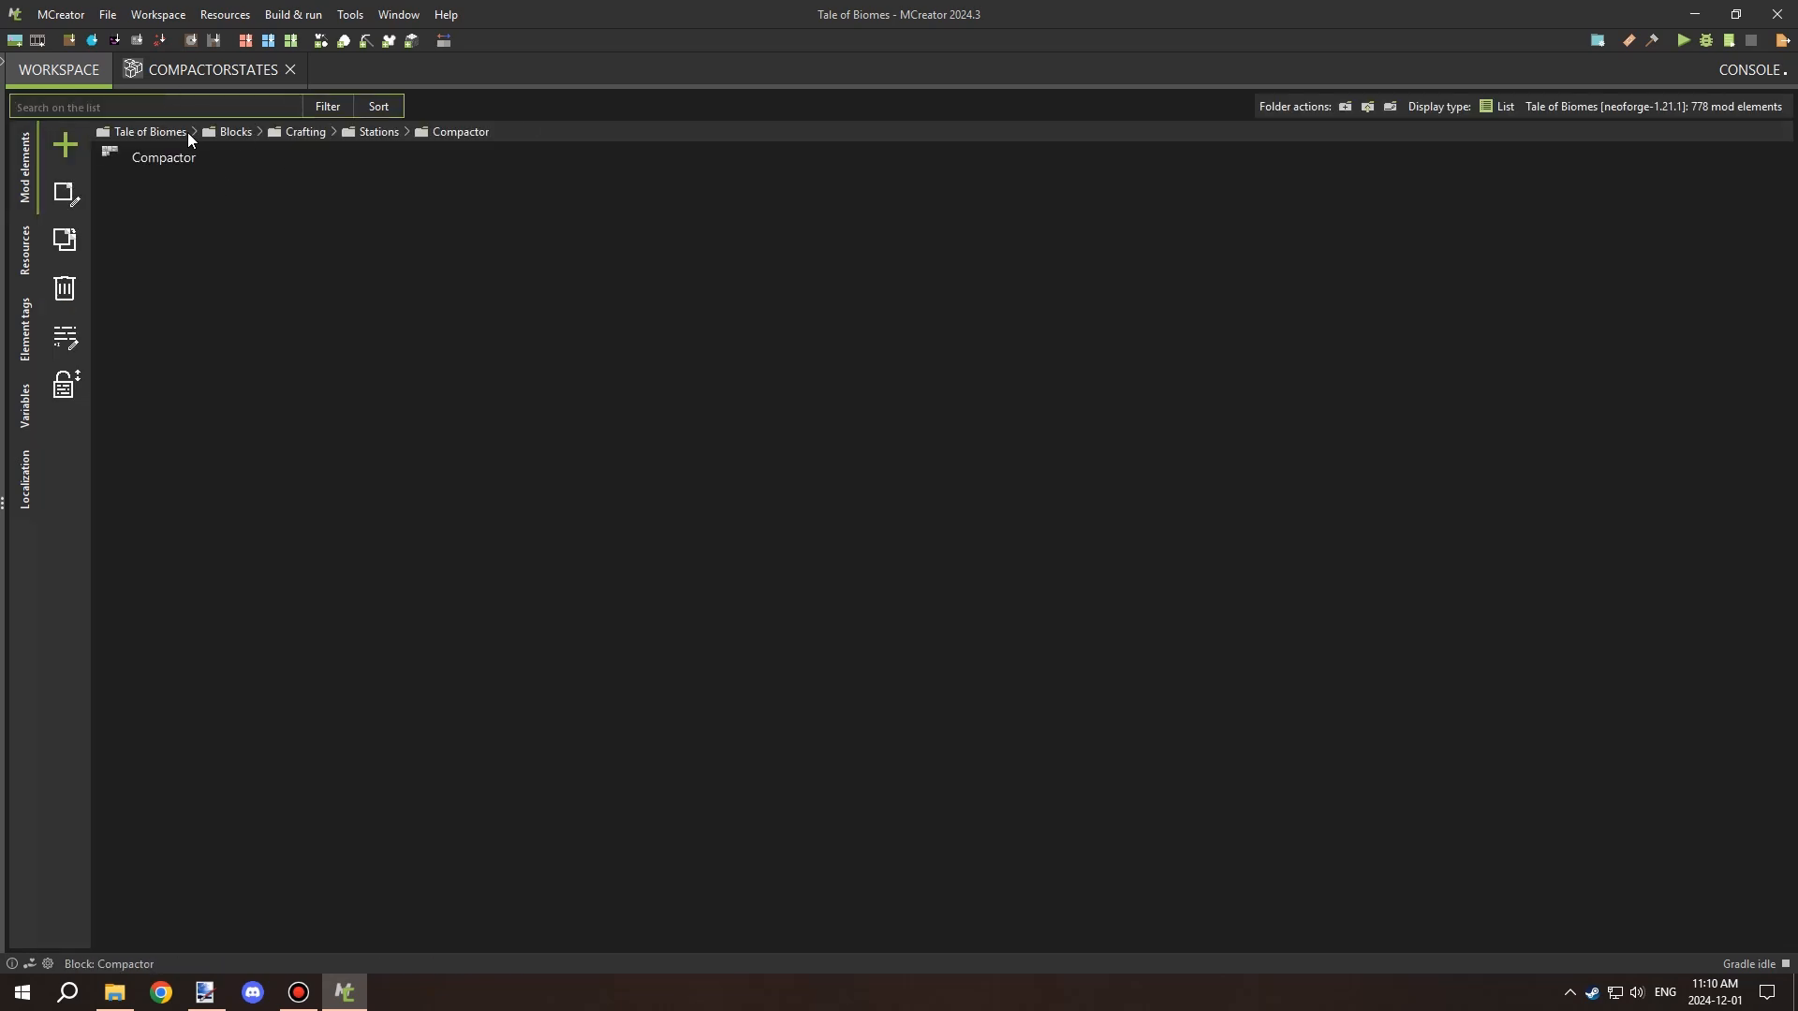
click(194, 75)
click(861, 252)
scroll(869, 491, down, 6)
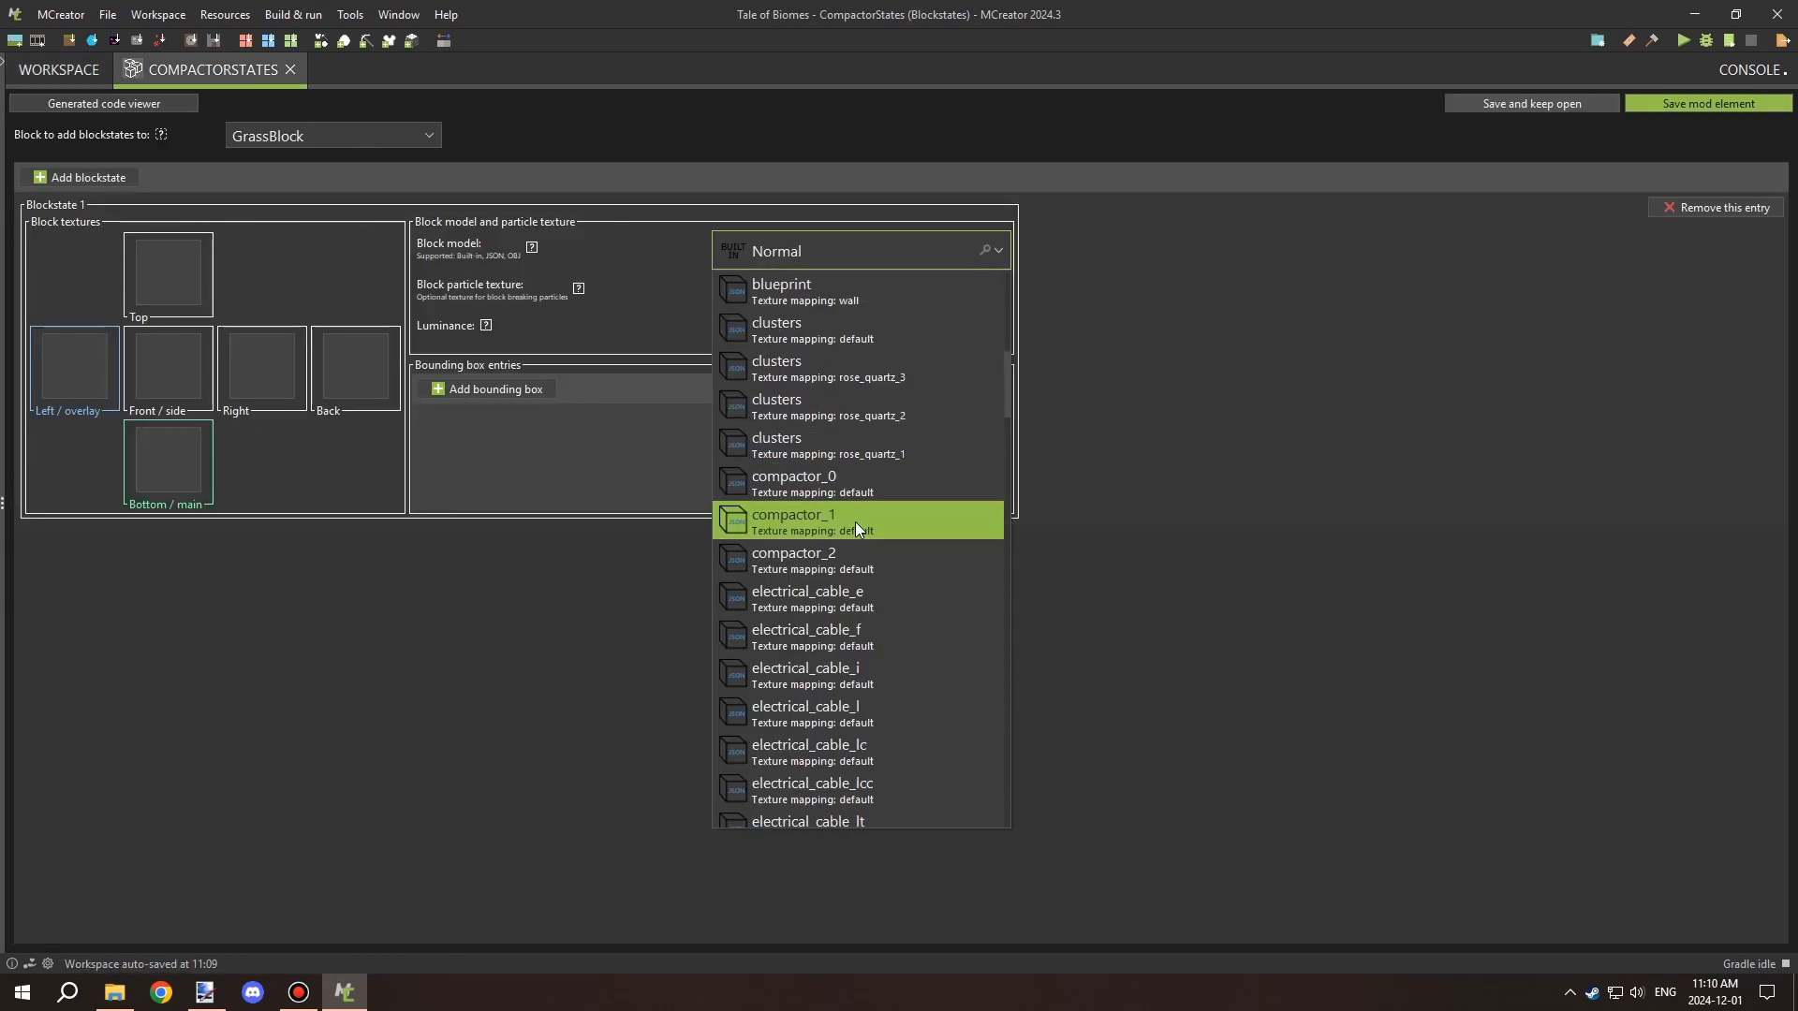
click(856, 520)
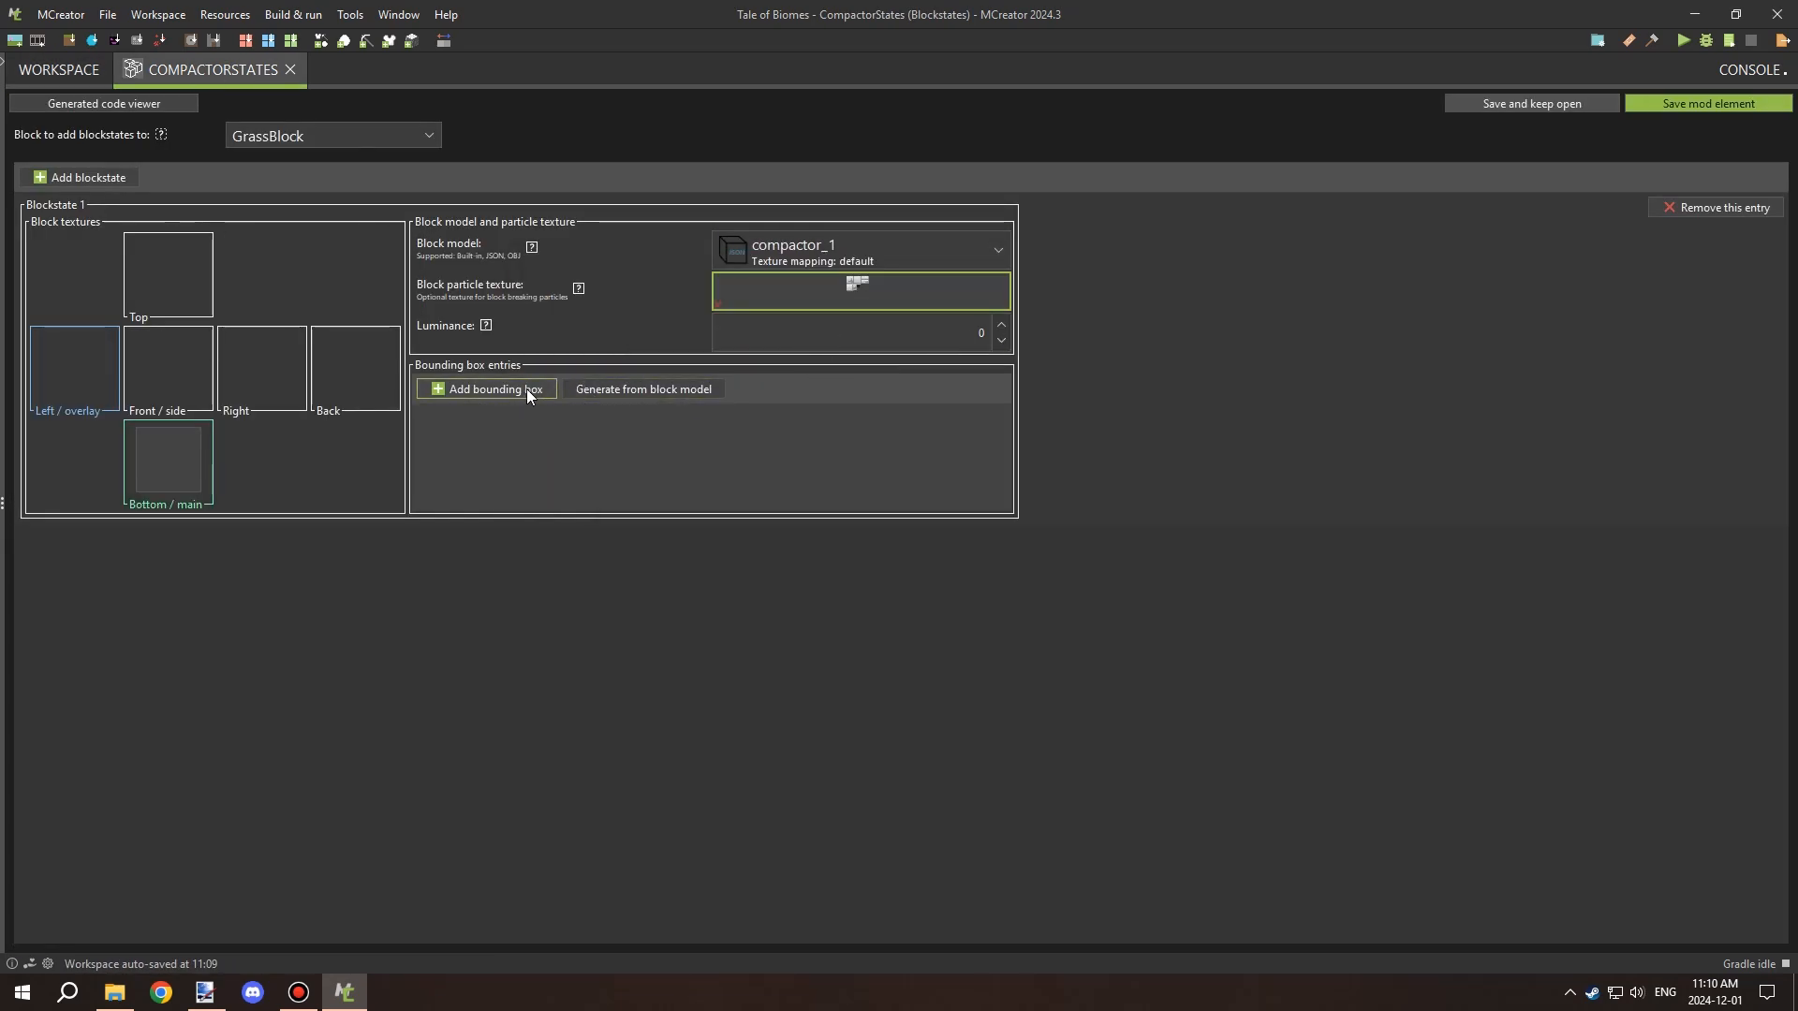
Generate Blockstate 1's bounding boxes from its block model and assign the compactor texture as its bottom/main texture.
click(579, 388)
click(177, 458)
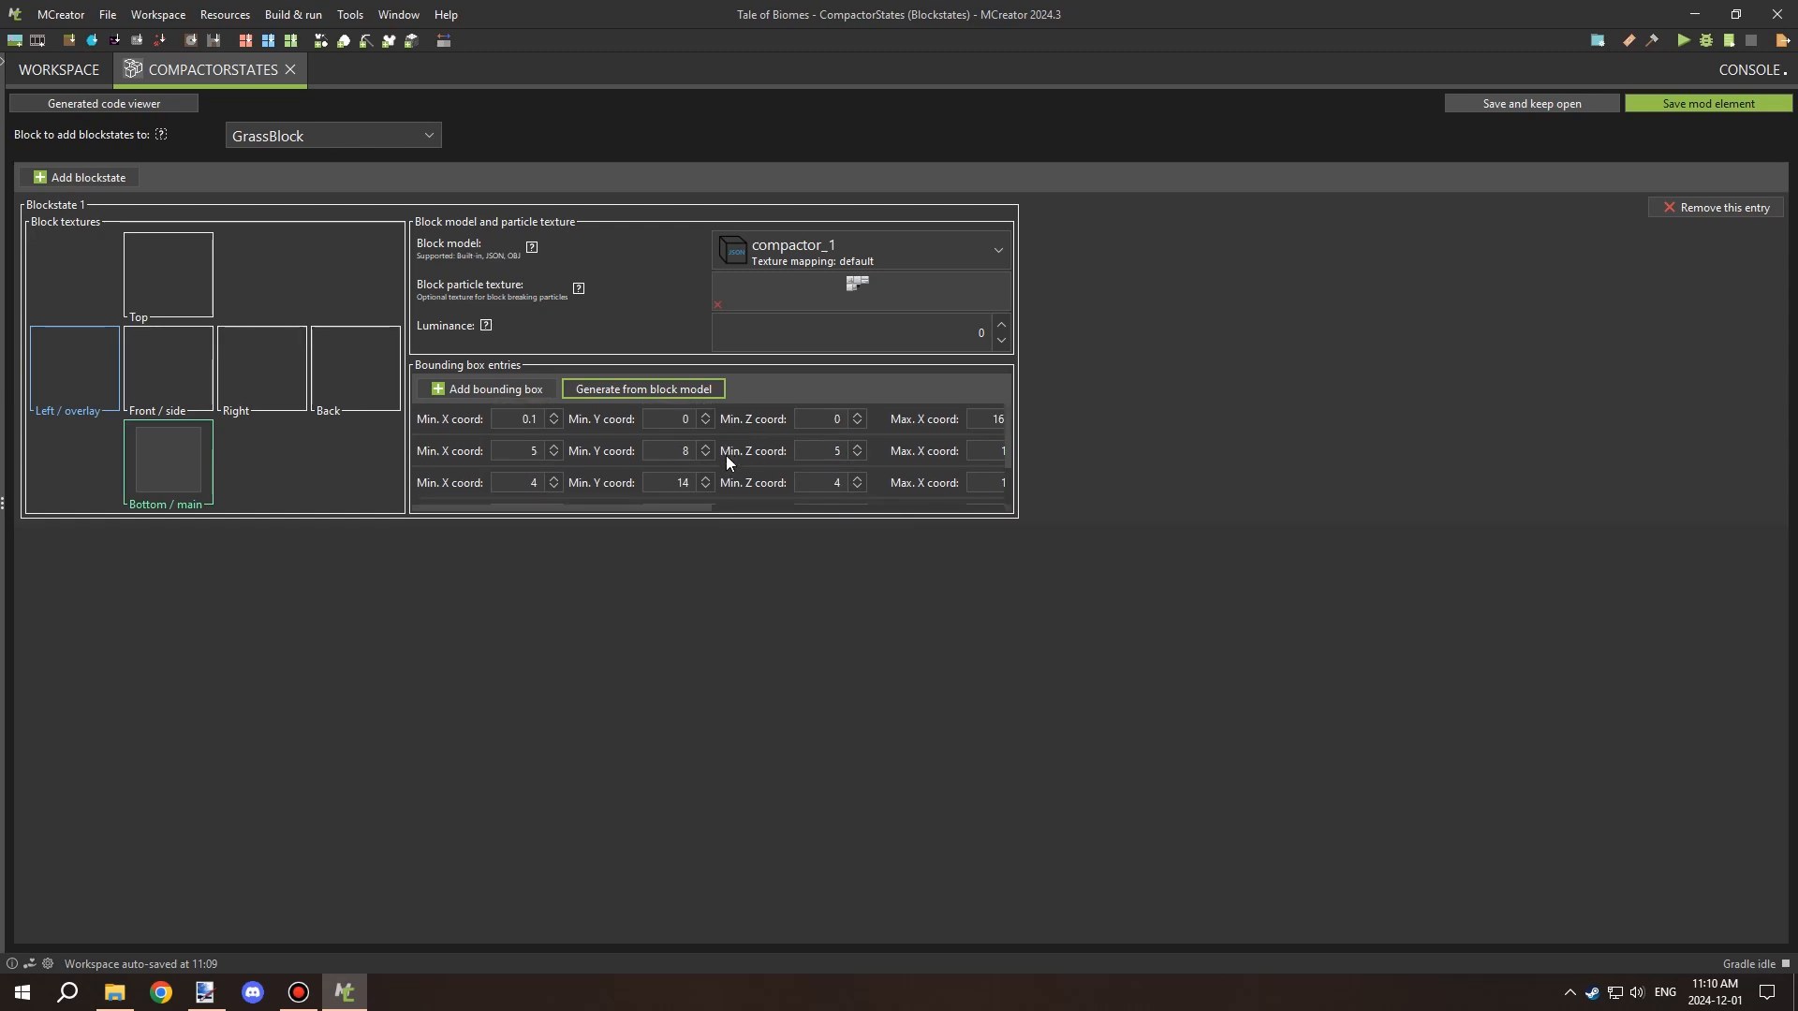
double_click(891, 384)
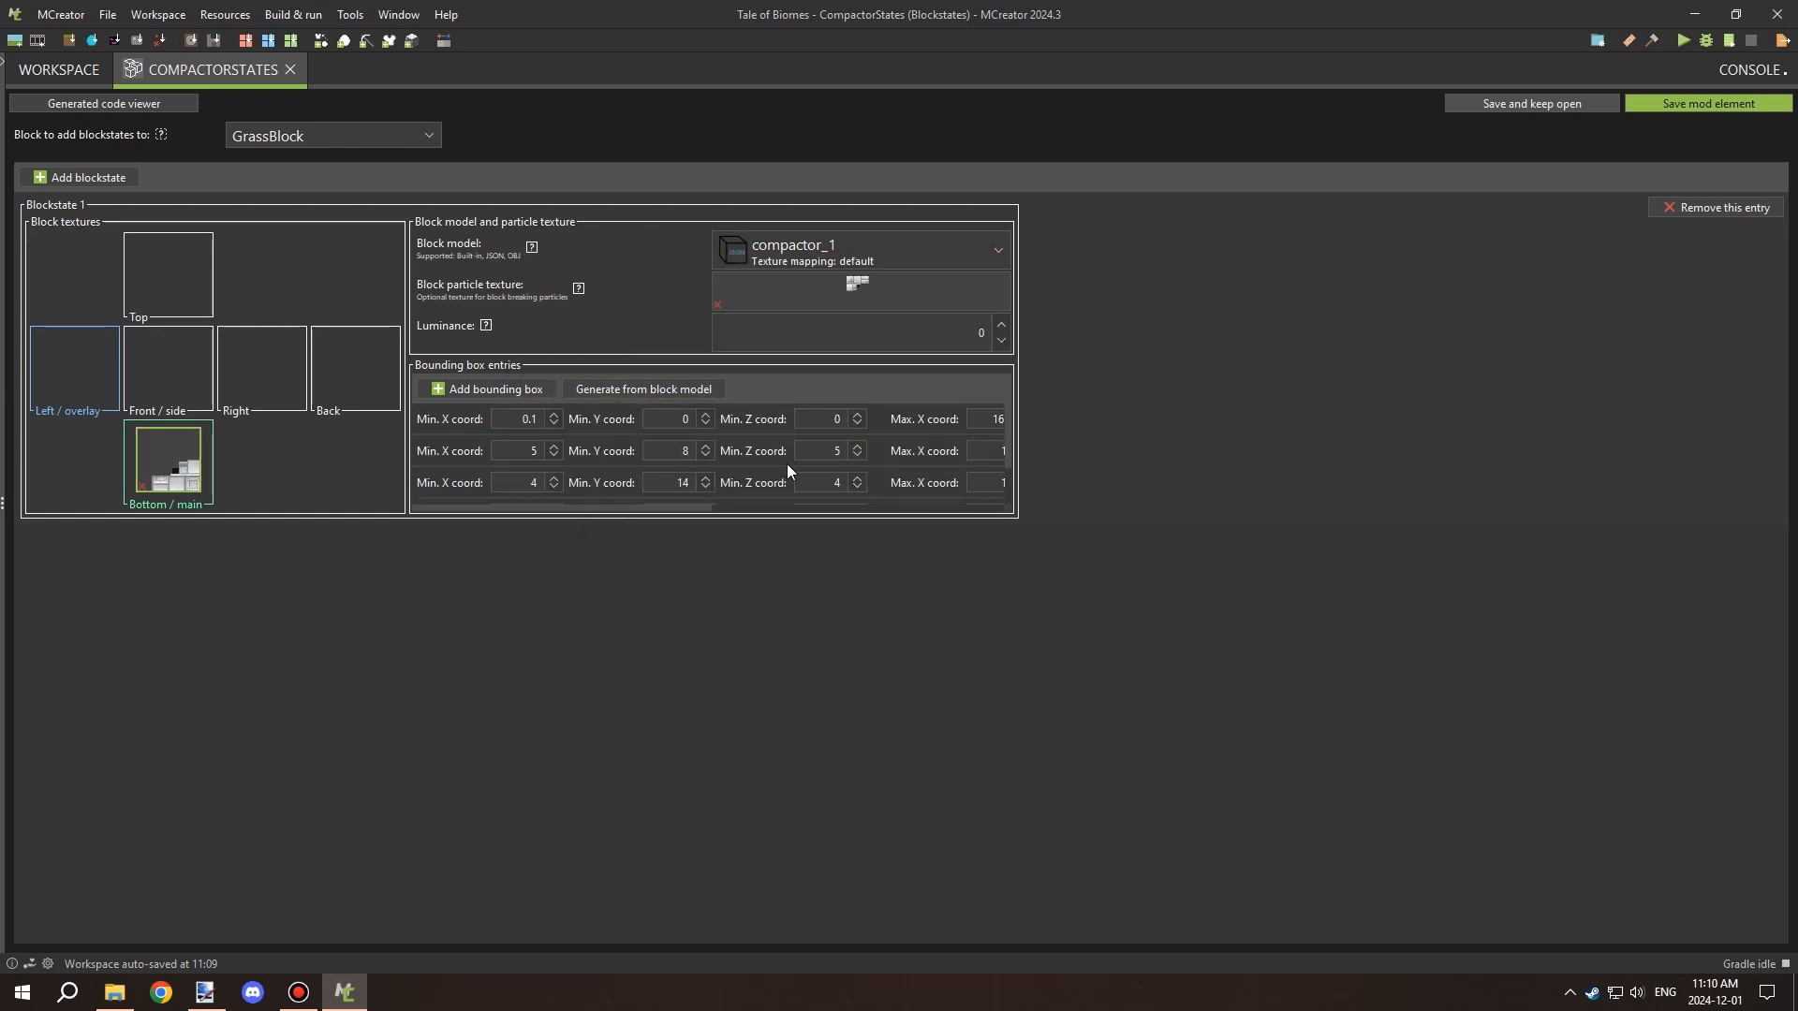
drag(657, 506, 524, 507)
scroll(538, 449, down, 2)
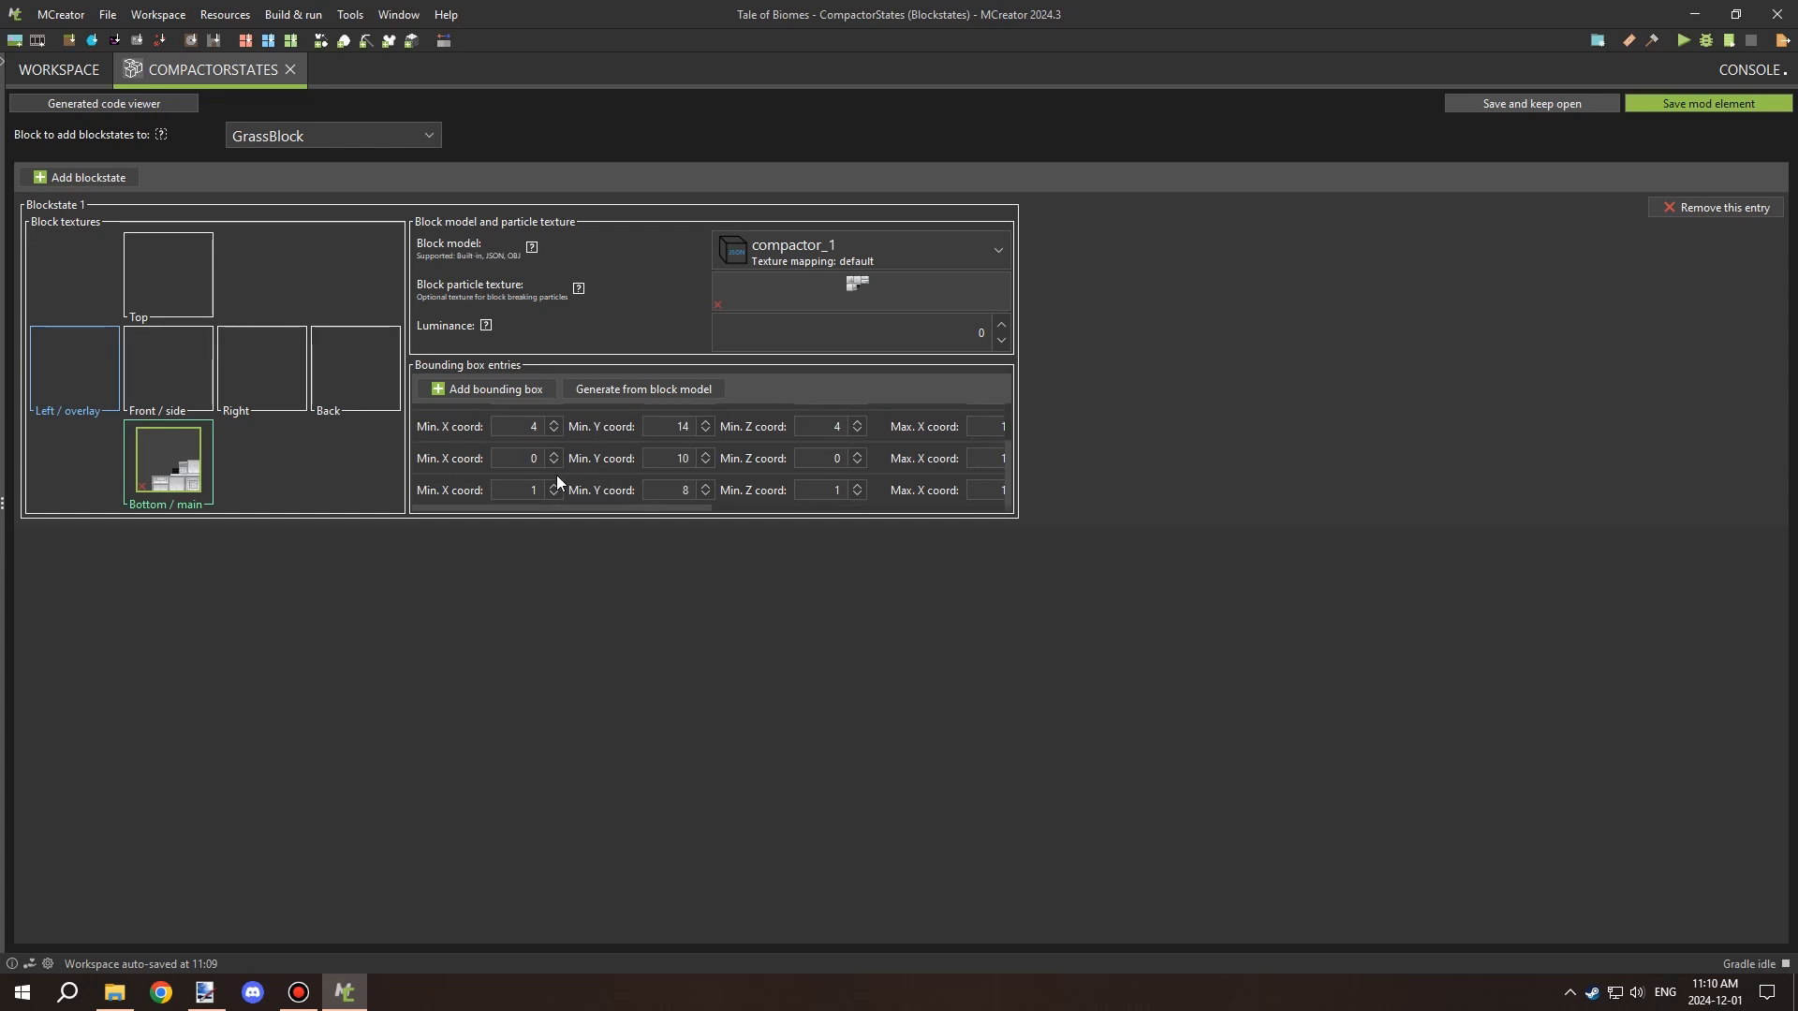
Switch to Blockbench with the compactor_1 model and set the X position of cube1 to 0.
click(1695, 14)
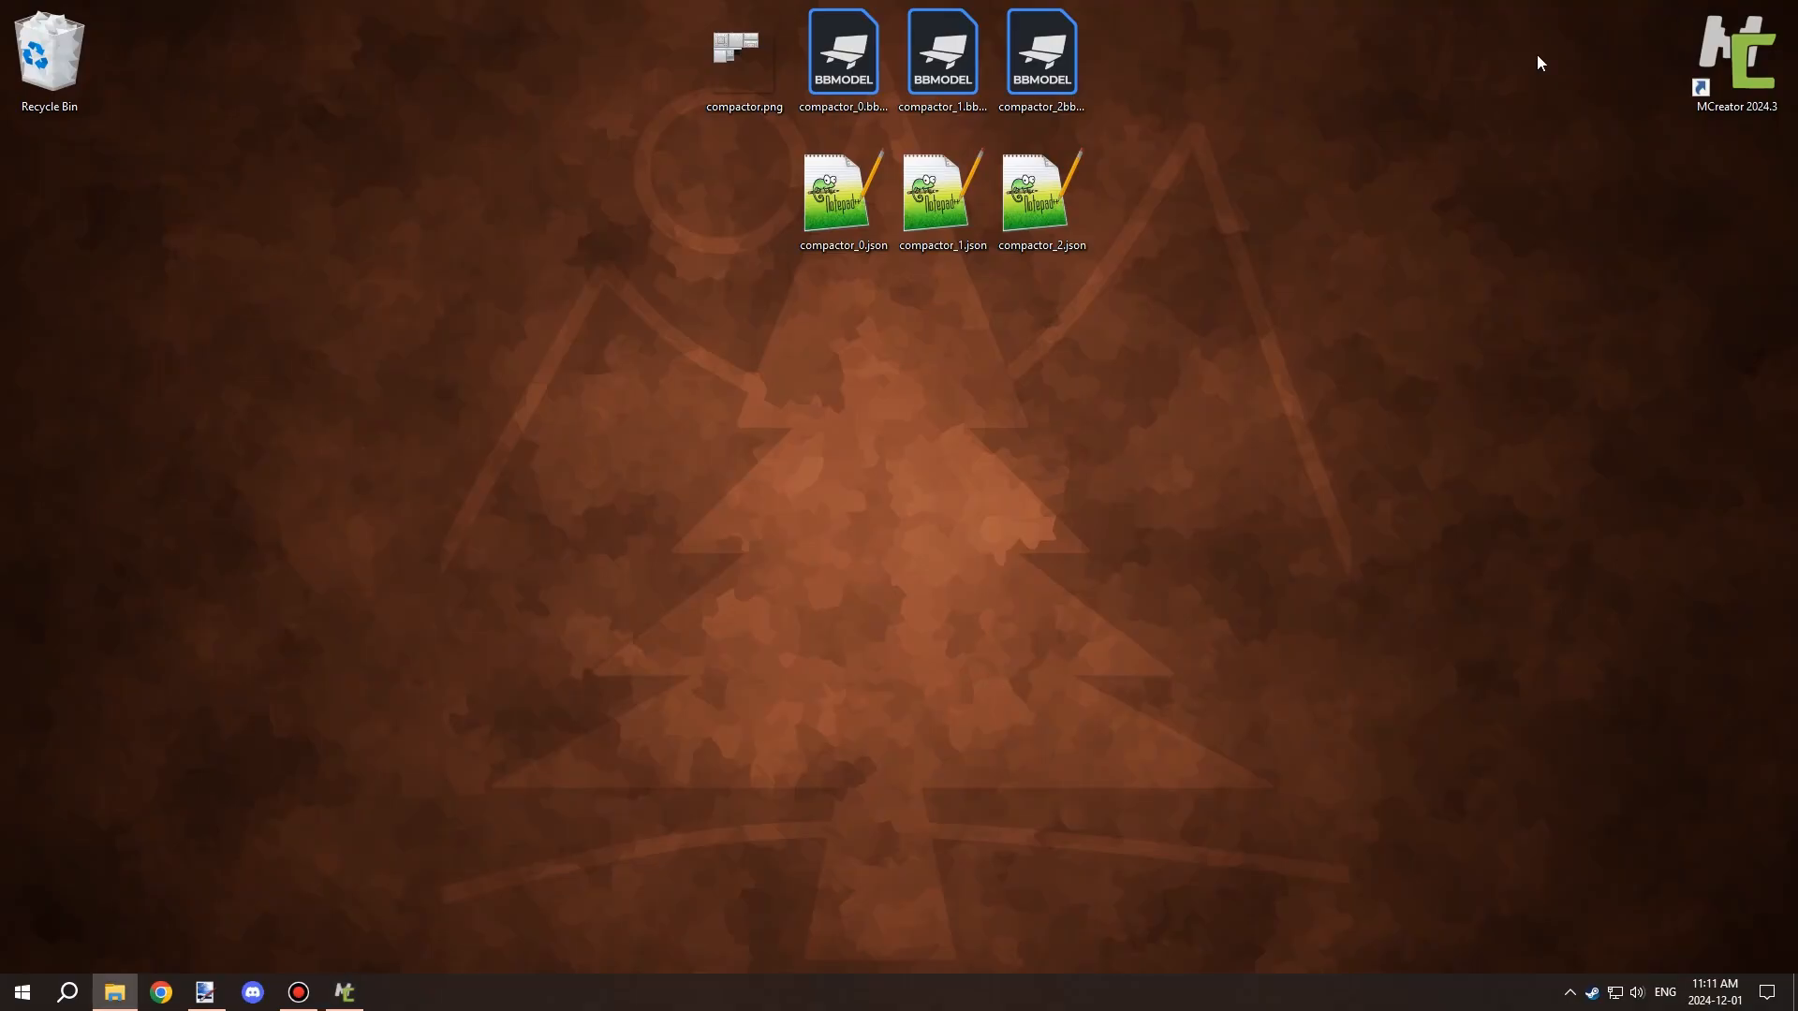
double_click(842, 54)
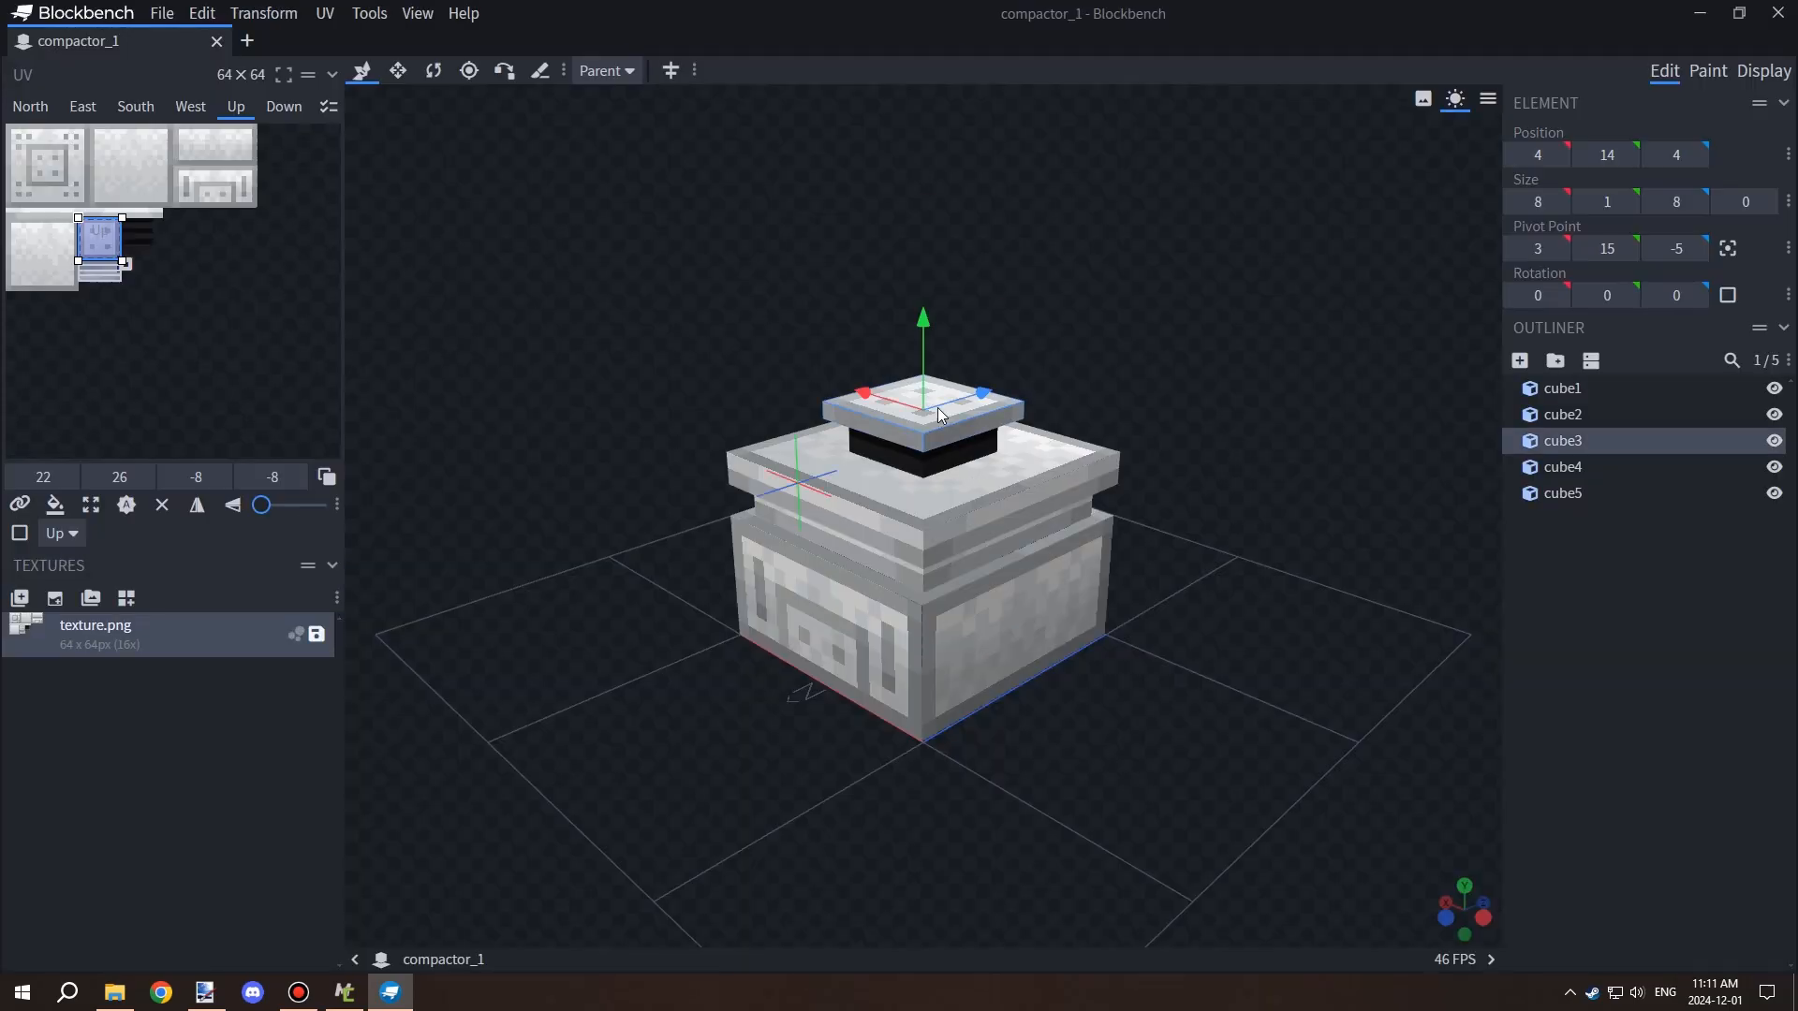
click(942, 460)
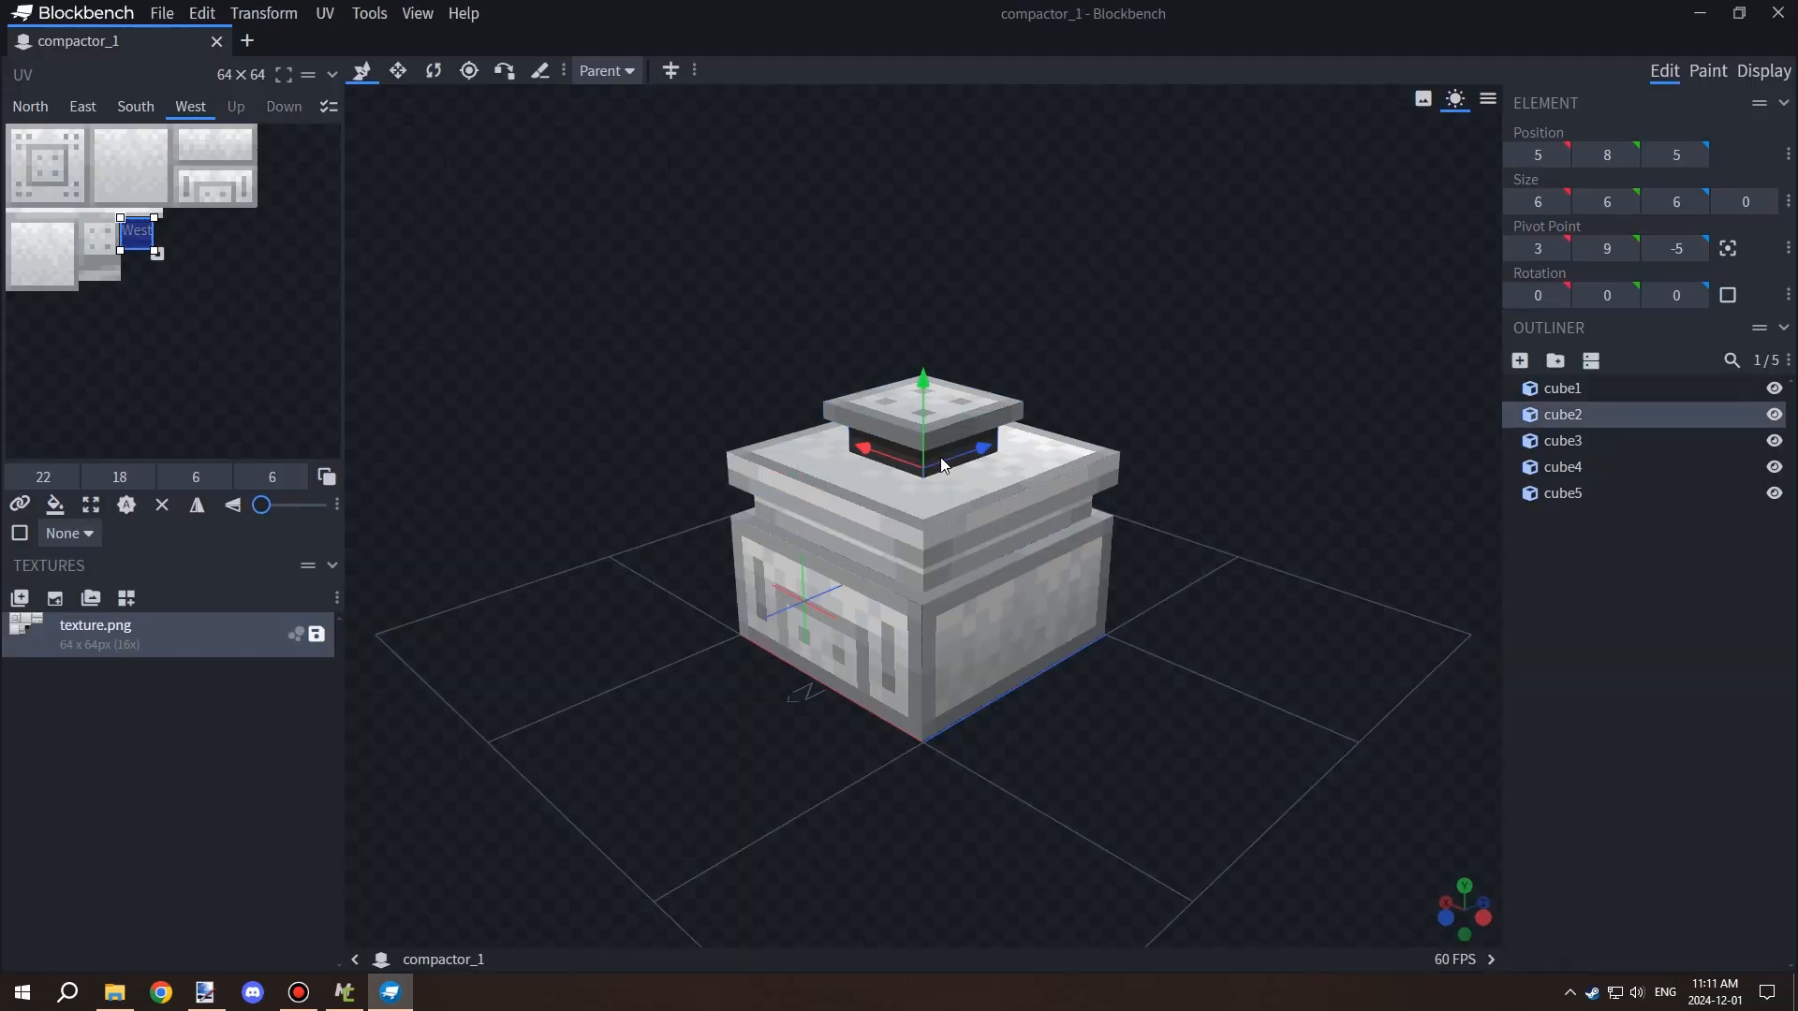
drag(957, 500, 894, 407)
click(935, 447)
click(966, 525)
drag(966, 525, 1479, 716)
click(1537, 155)
text(0.1)
key(Return)
drag(1392, 365, 1428, 376)
click(1582, 414)
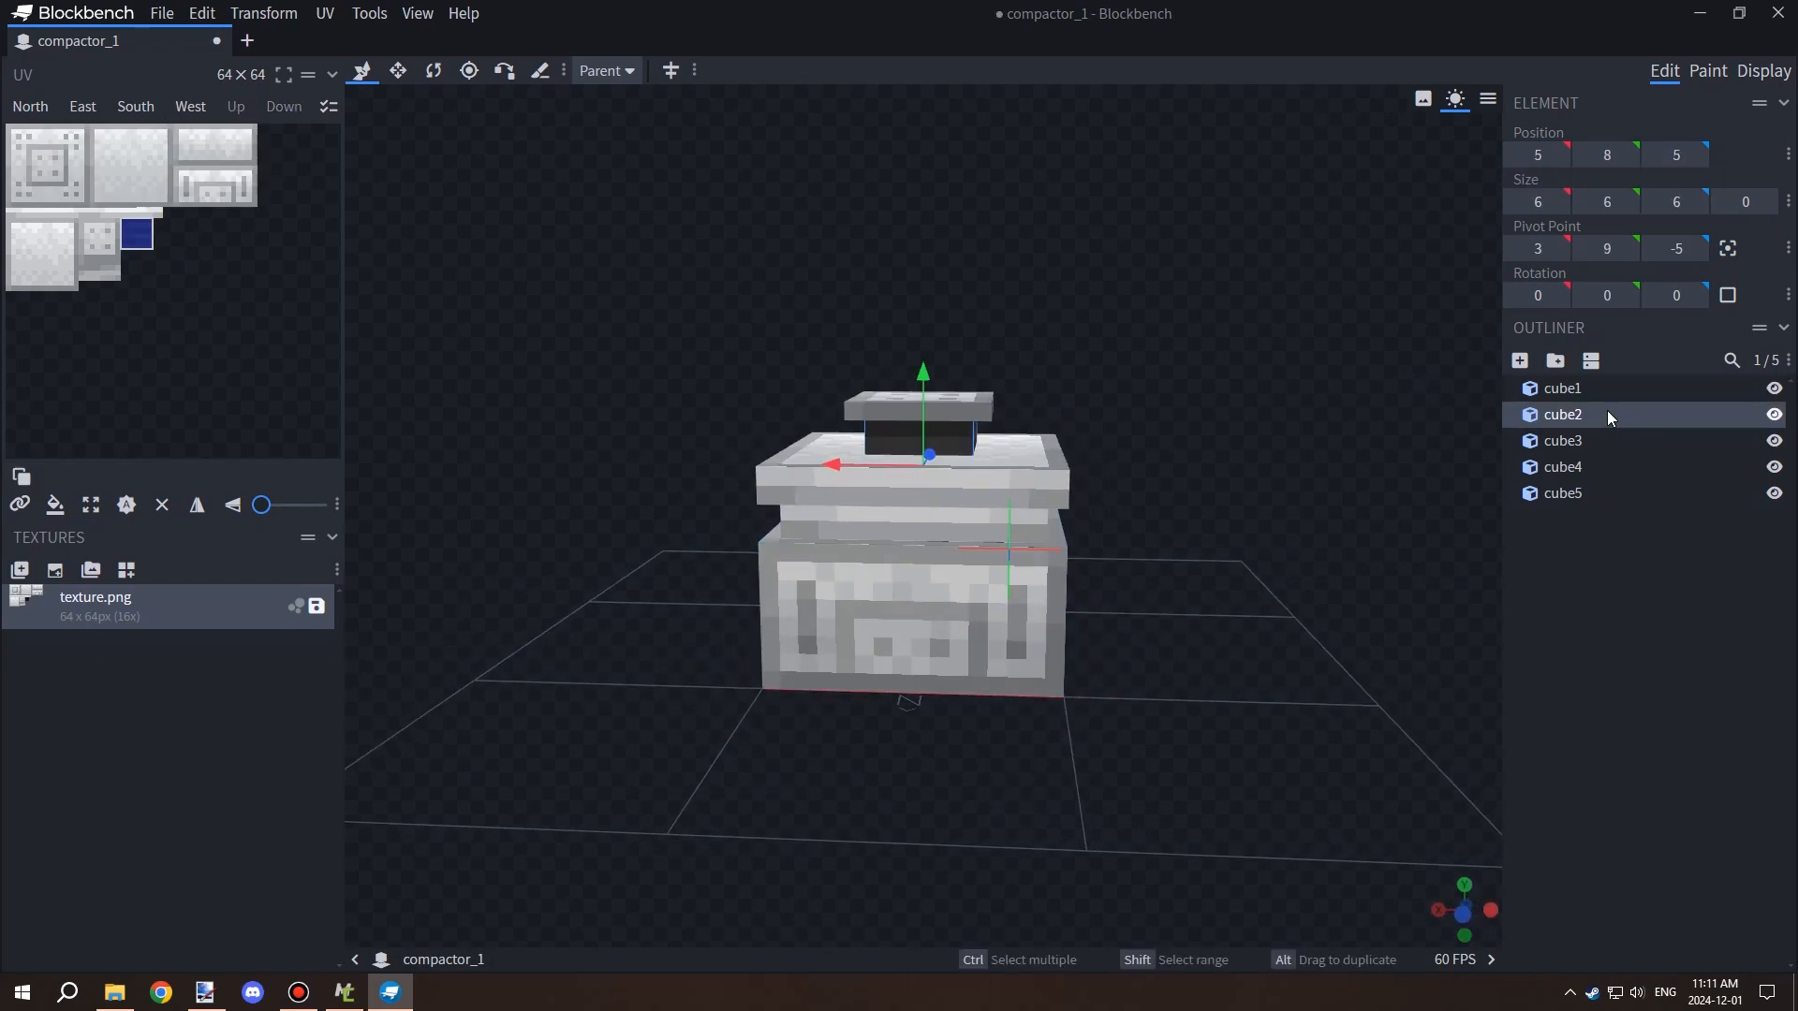
Save the compactor_1 project with its corrected cube position.
drag(1479, 440, 826, 10)
click(172, 16)
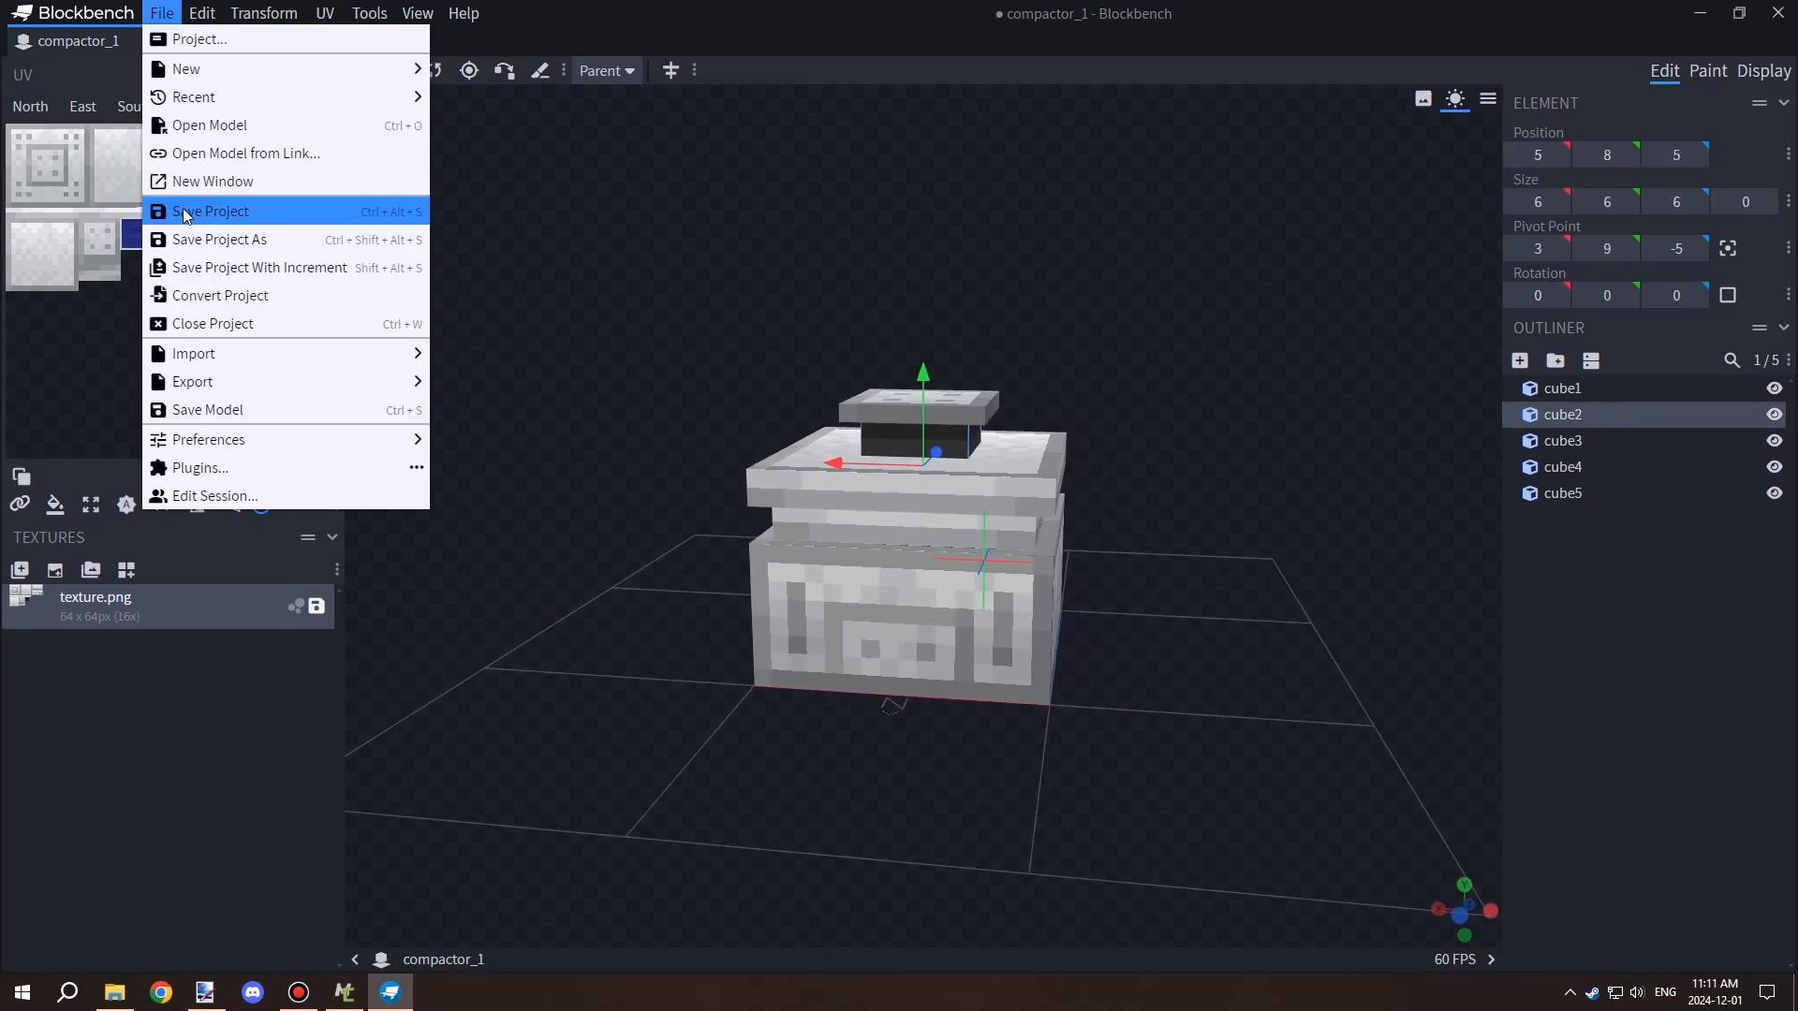
click(184, 212)
drag(936, 235, 974, 241)
click(175, 17)
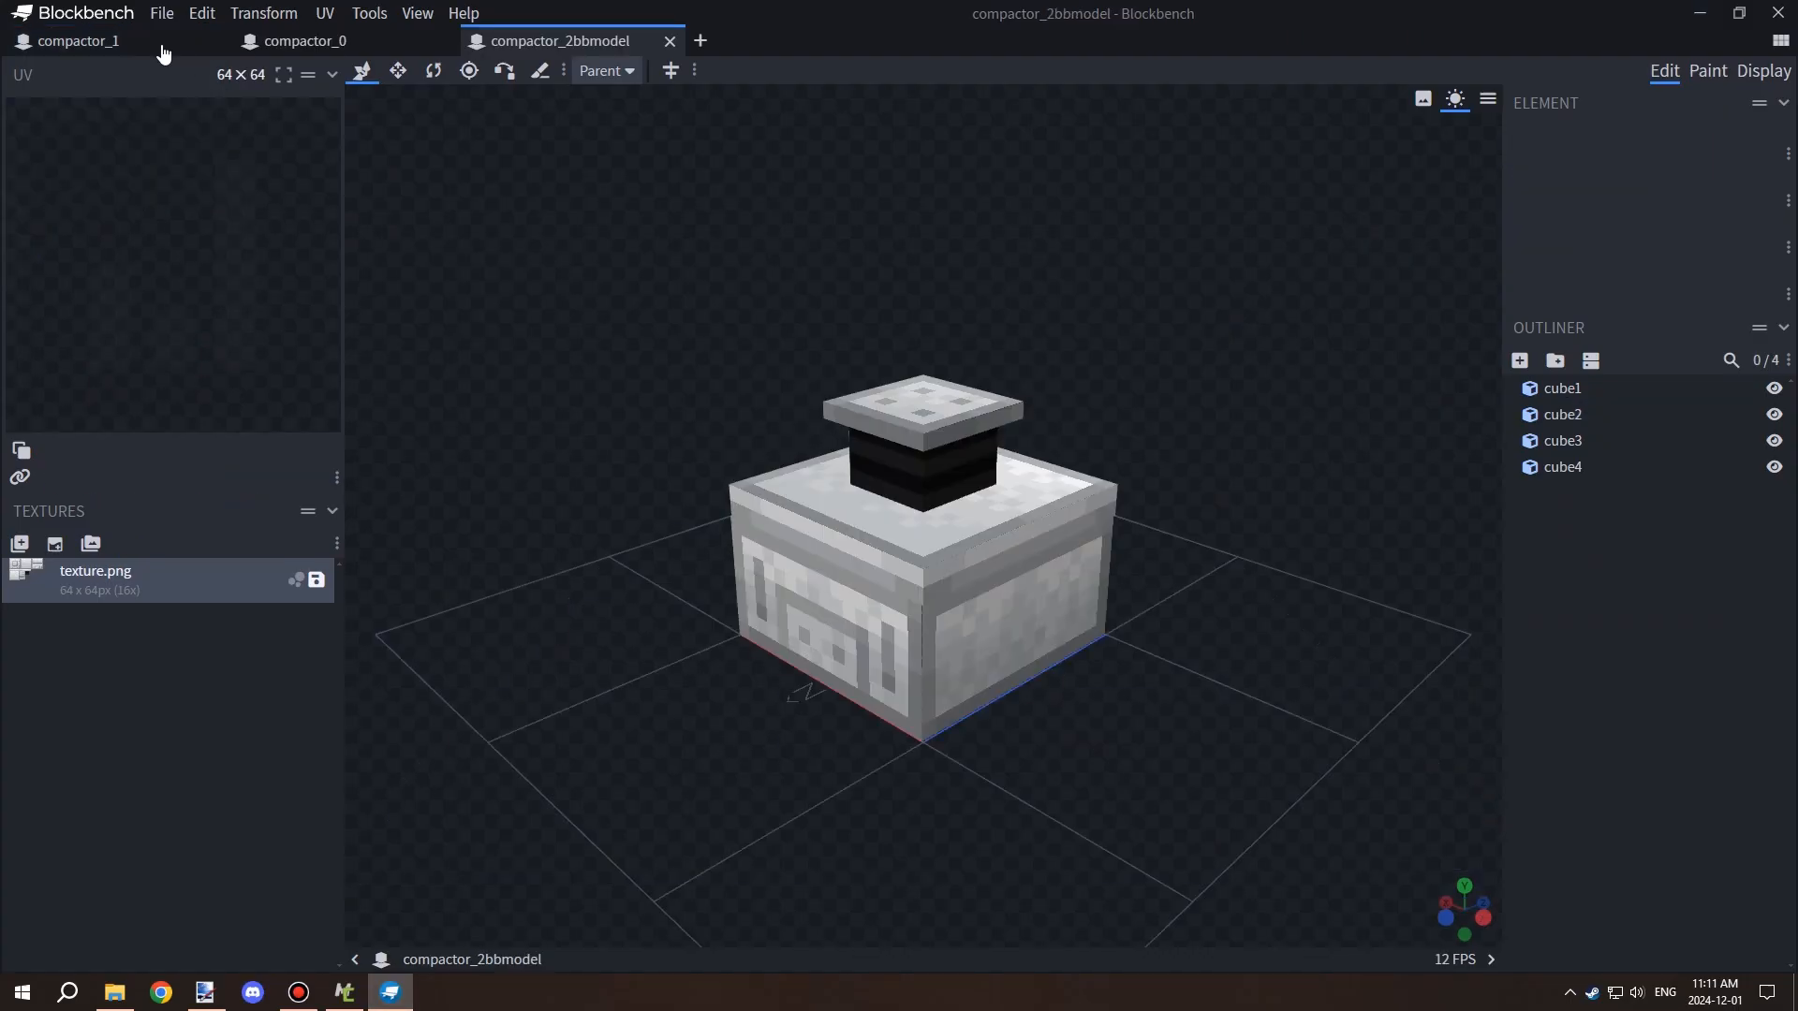
Set cube1's X position and X pivot to 0 in compactor_0, and its X pivot to 0 in compactor_1.
click(299, 41)
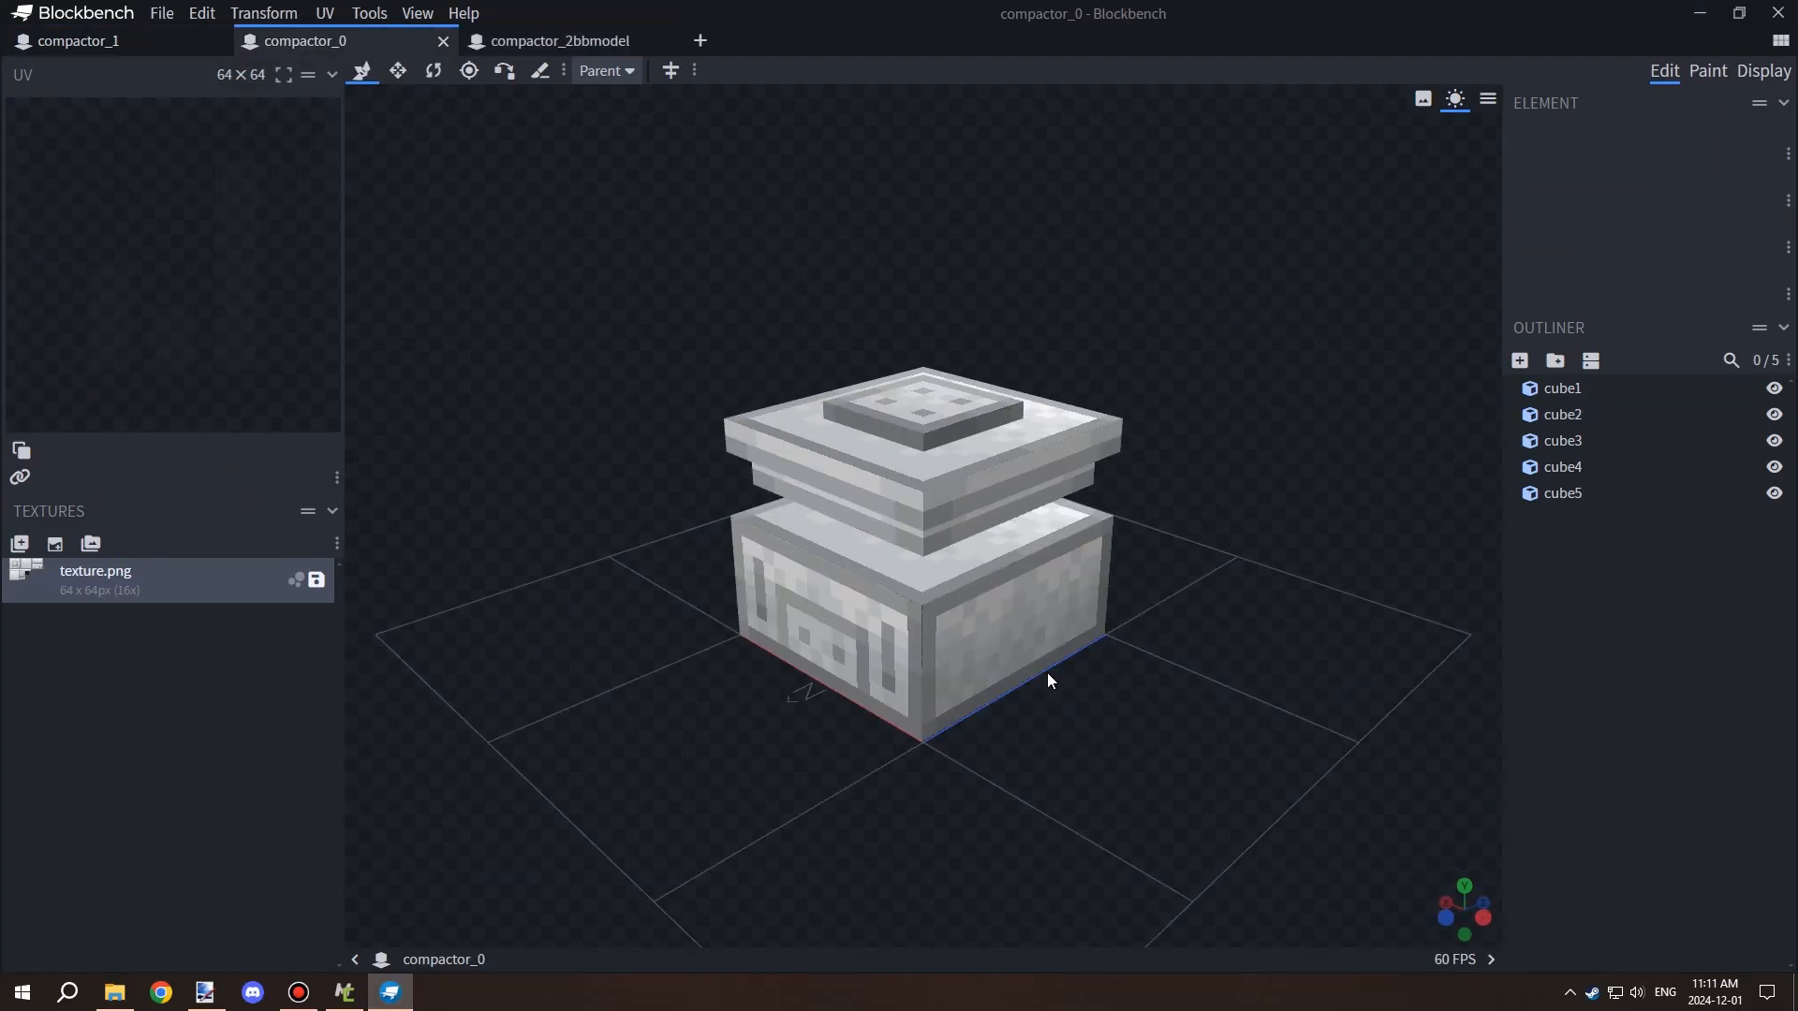
click(1047, 672)
key(ctrl+z)
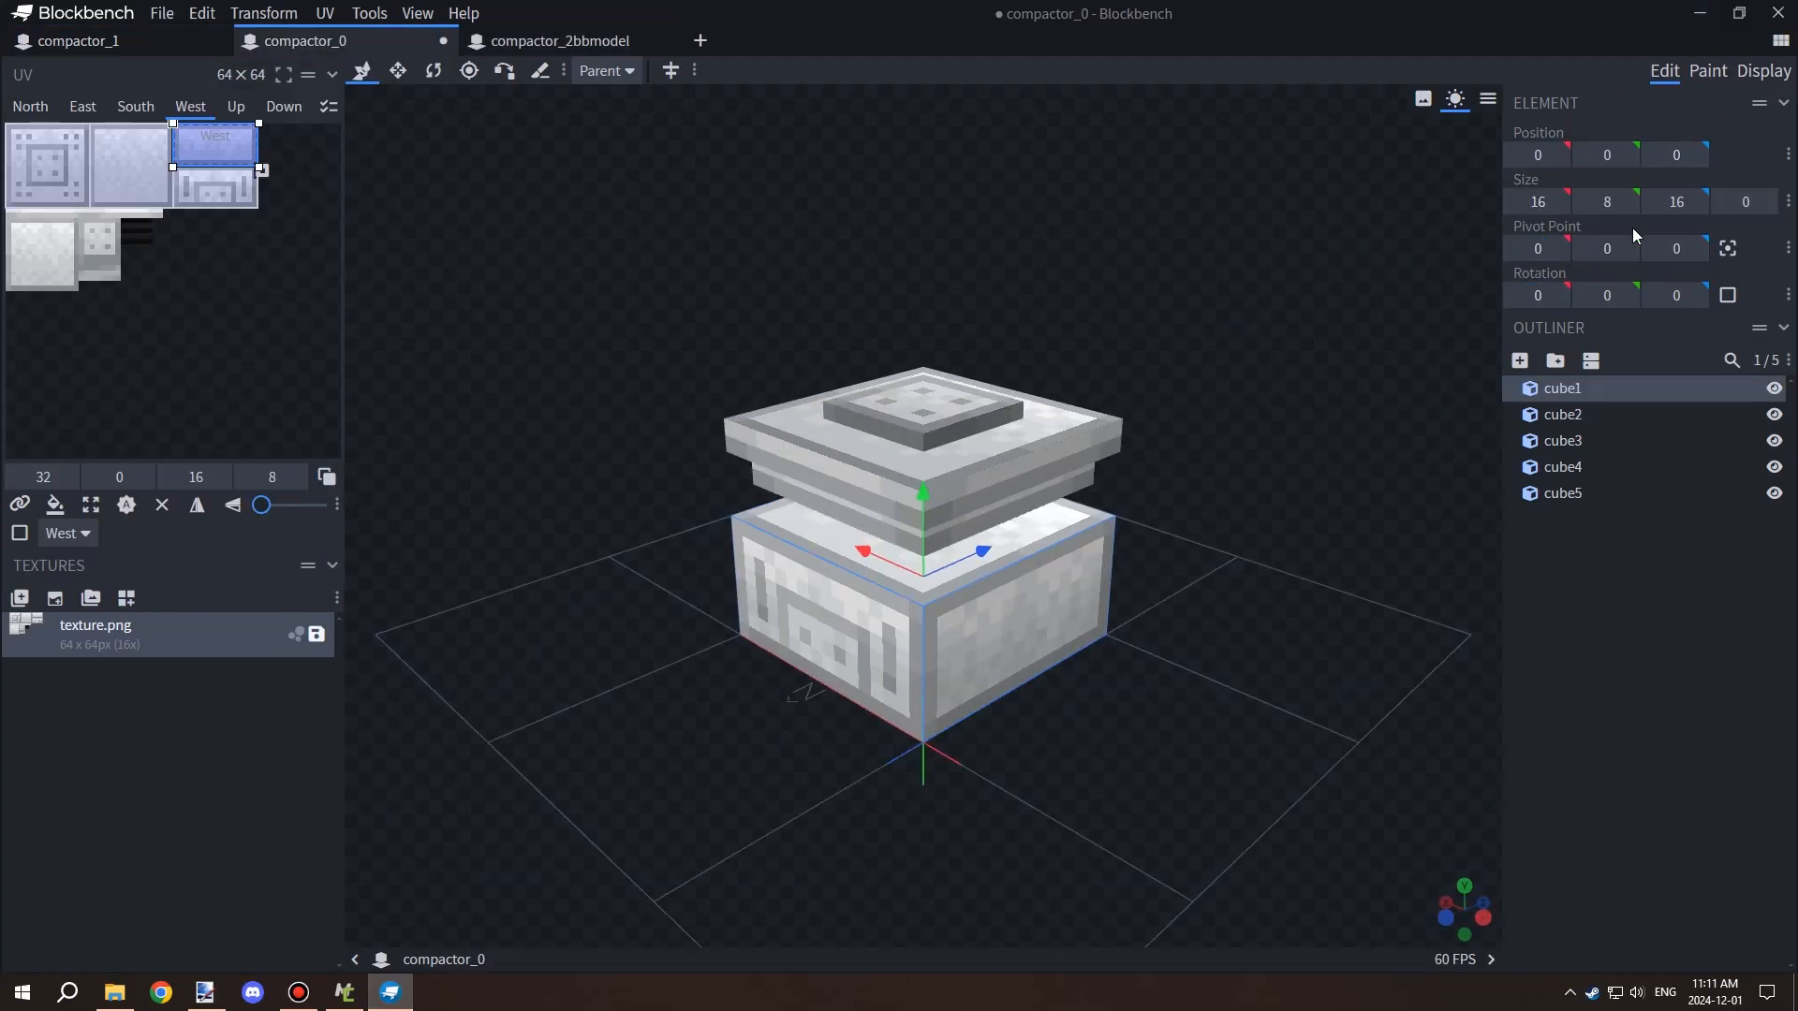
click(159, 42)
click(1570, 391)
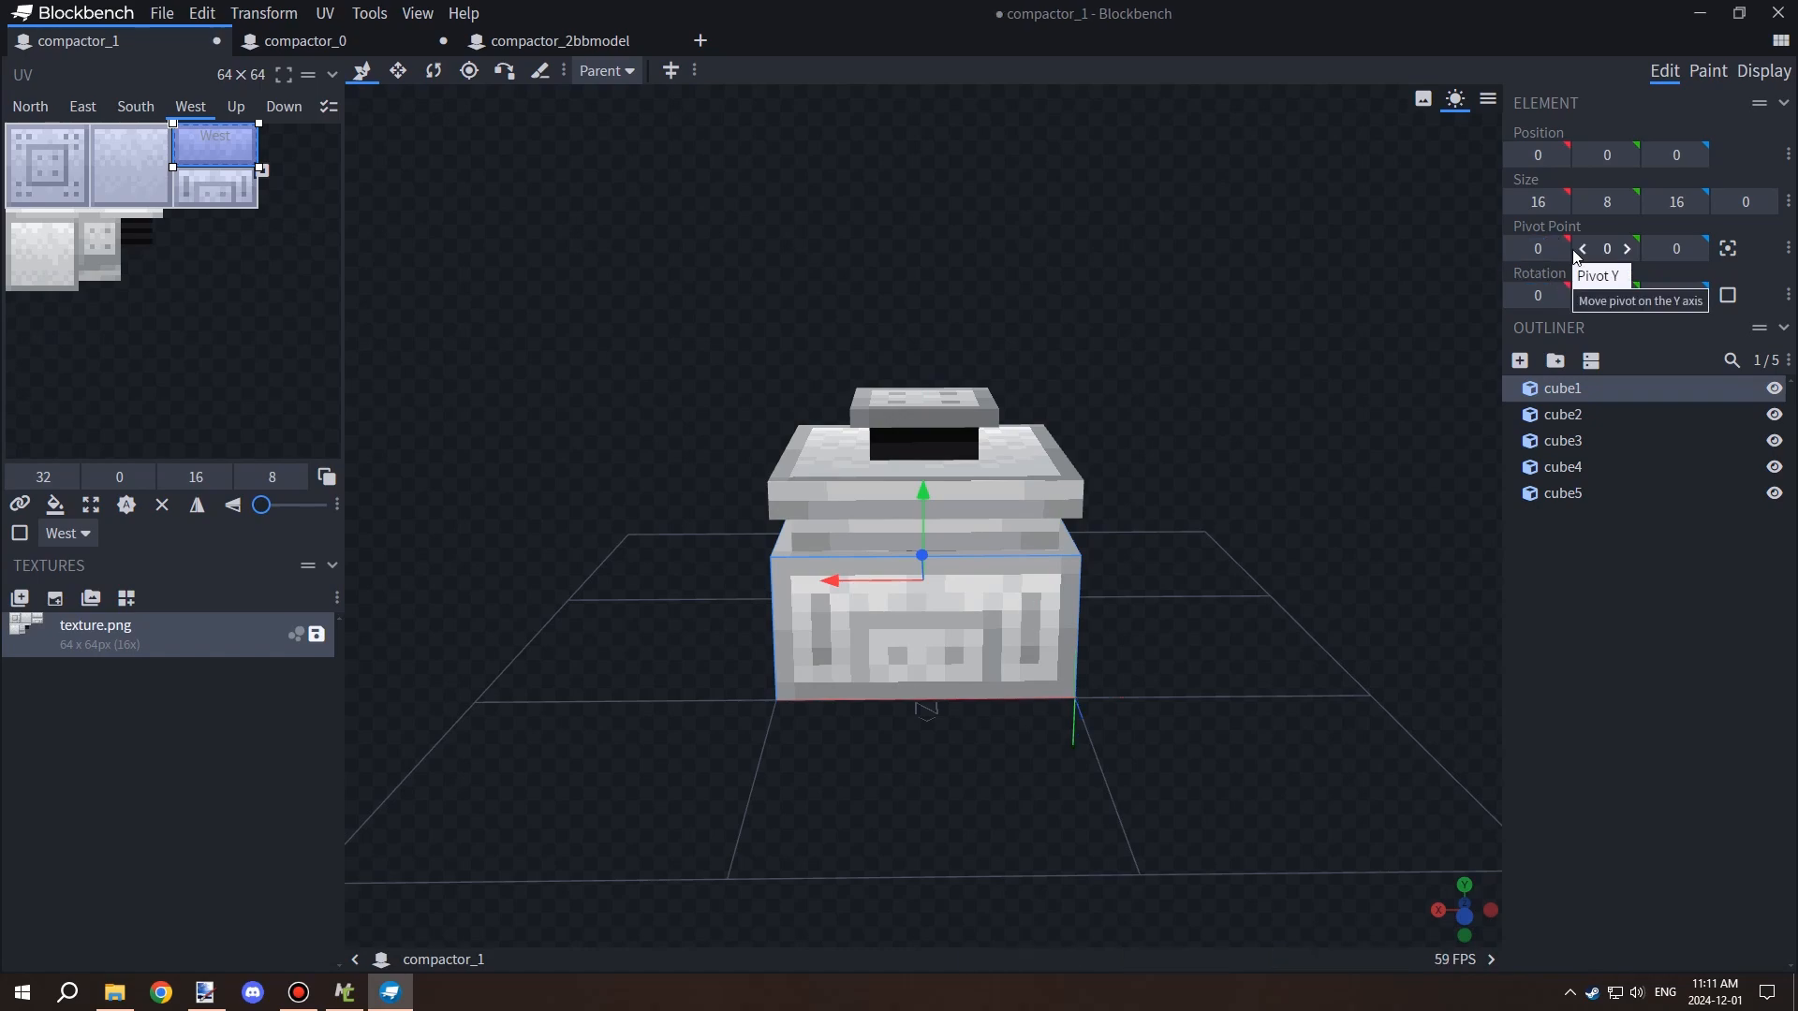
Set cube1's X pivot and X position to 0 in compactor_2bbmodel.
click(560, 40)
click(1540, 249)
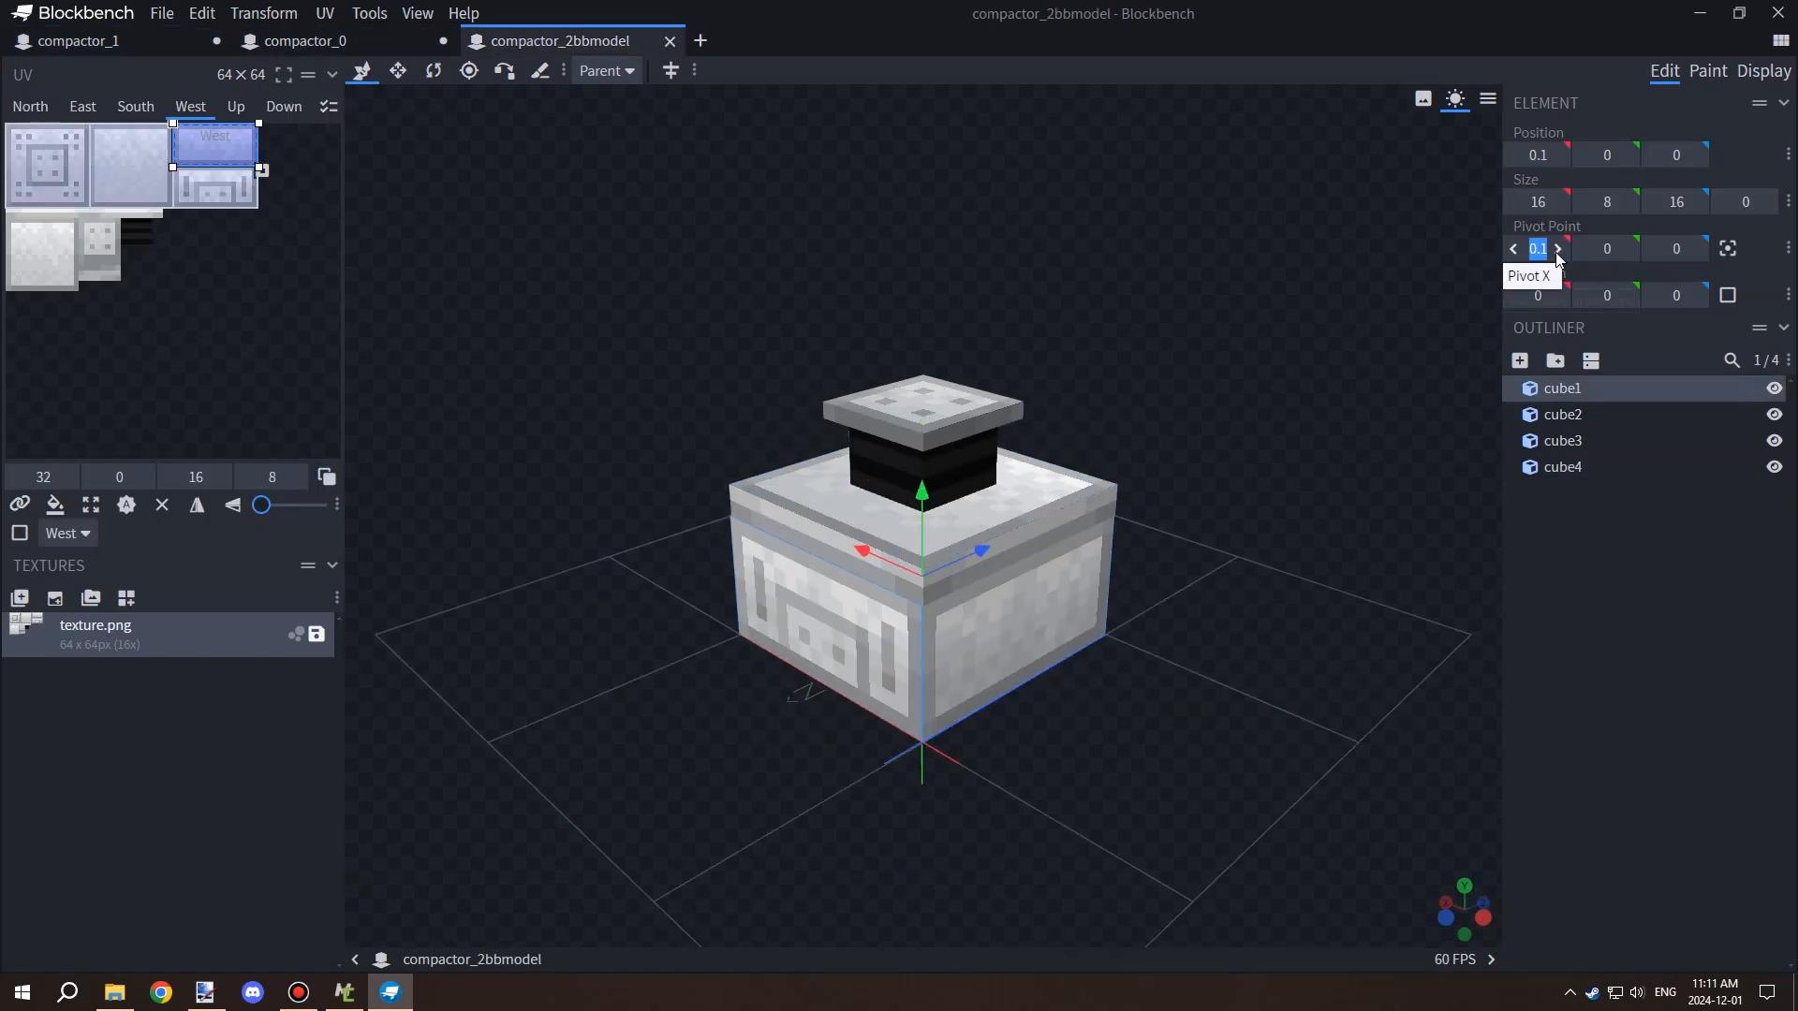
text(0)
click(1540, 155)
text(0)
drag(1372, 616, 1440, 595)
click(1441, 604)
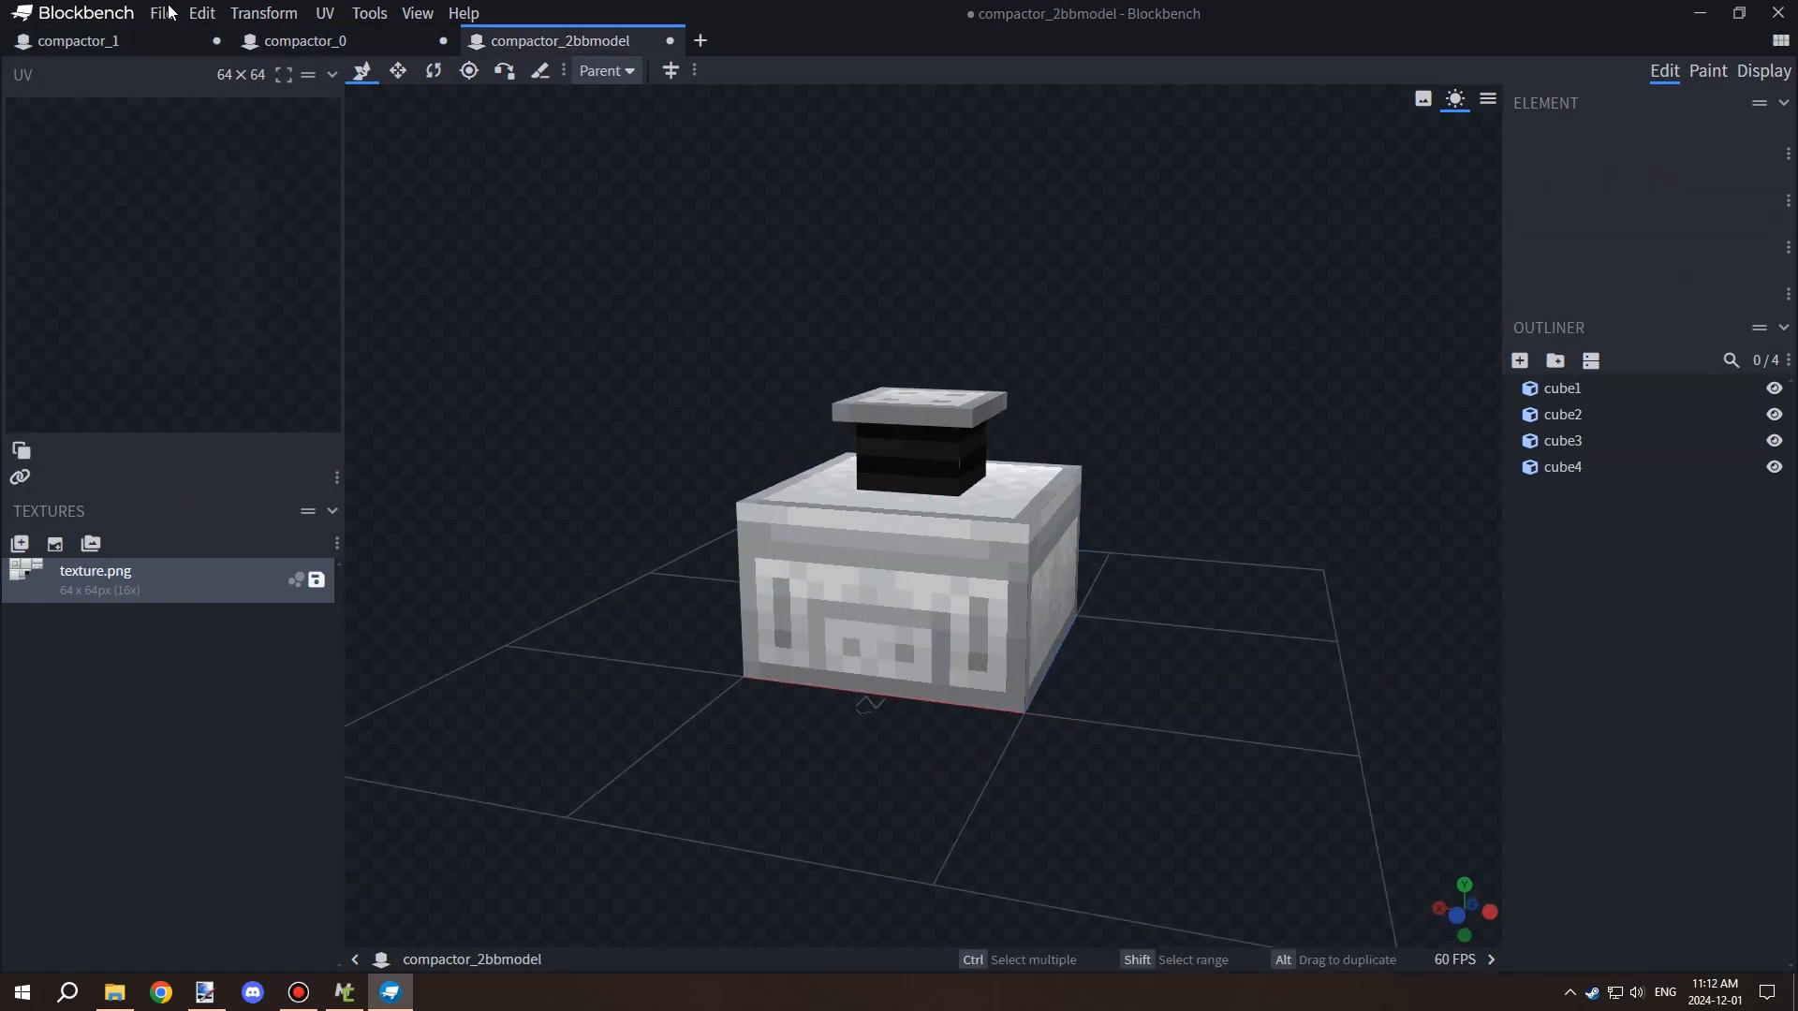
Save the corrected compactor_2bbmodel, compactor_0 and compactor_1 projects.
click(161, 13)
click(309, 265)
click(305, 41)
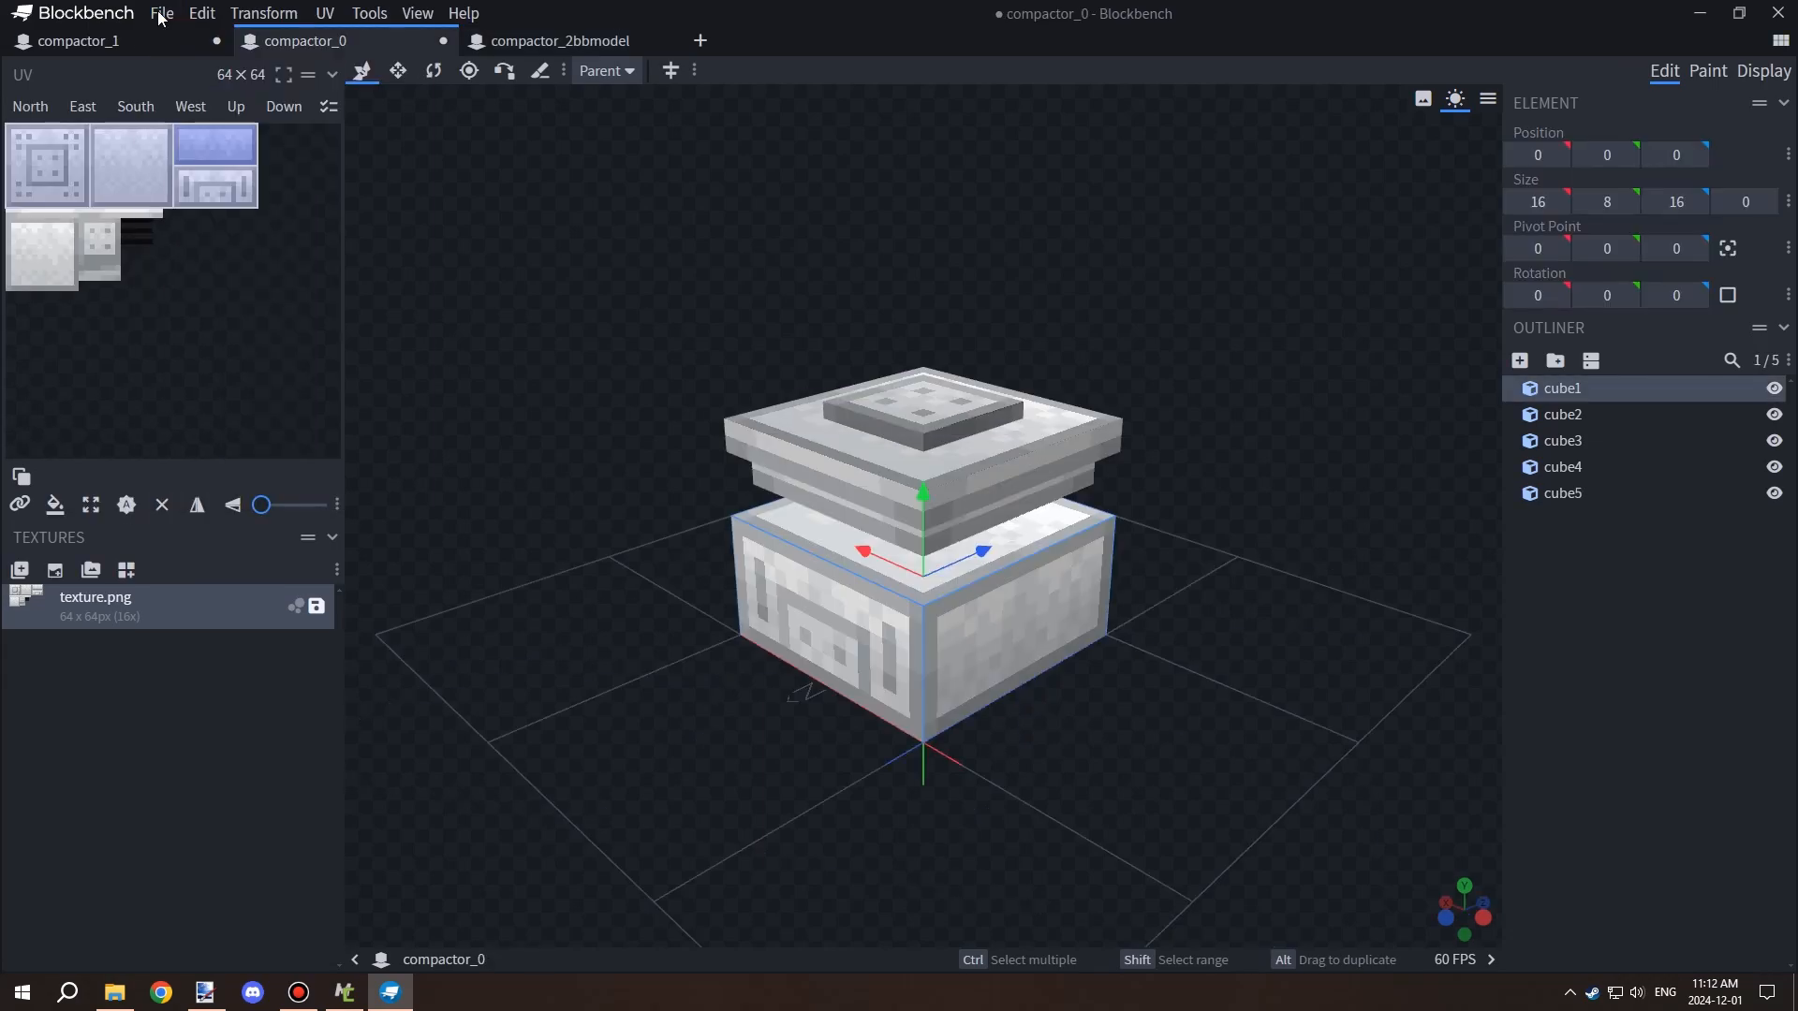
click(160, 14)
click(309, 291)
key(Escape)
click(160, 14)
click(309, 265)
click(78, 40)
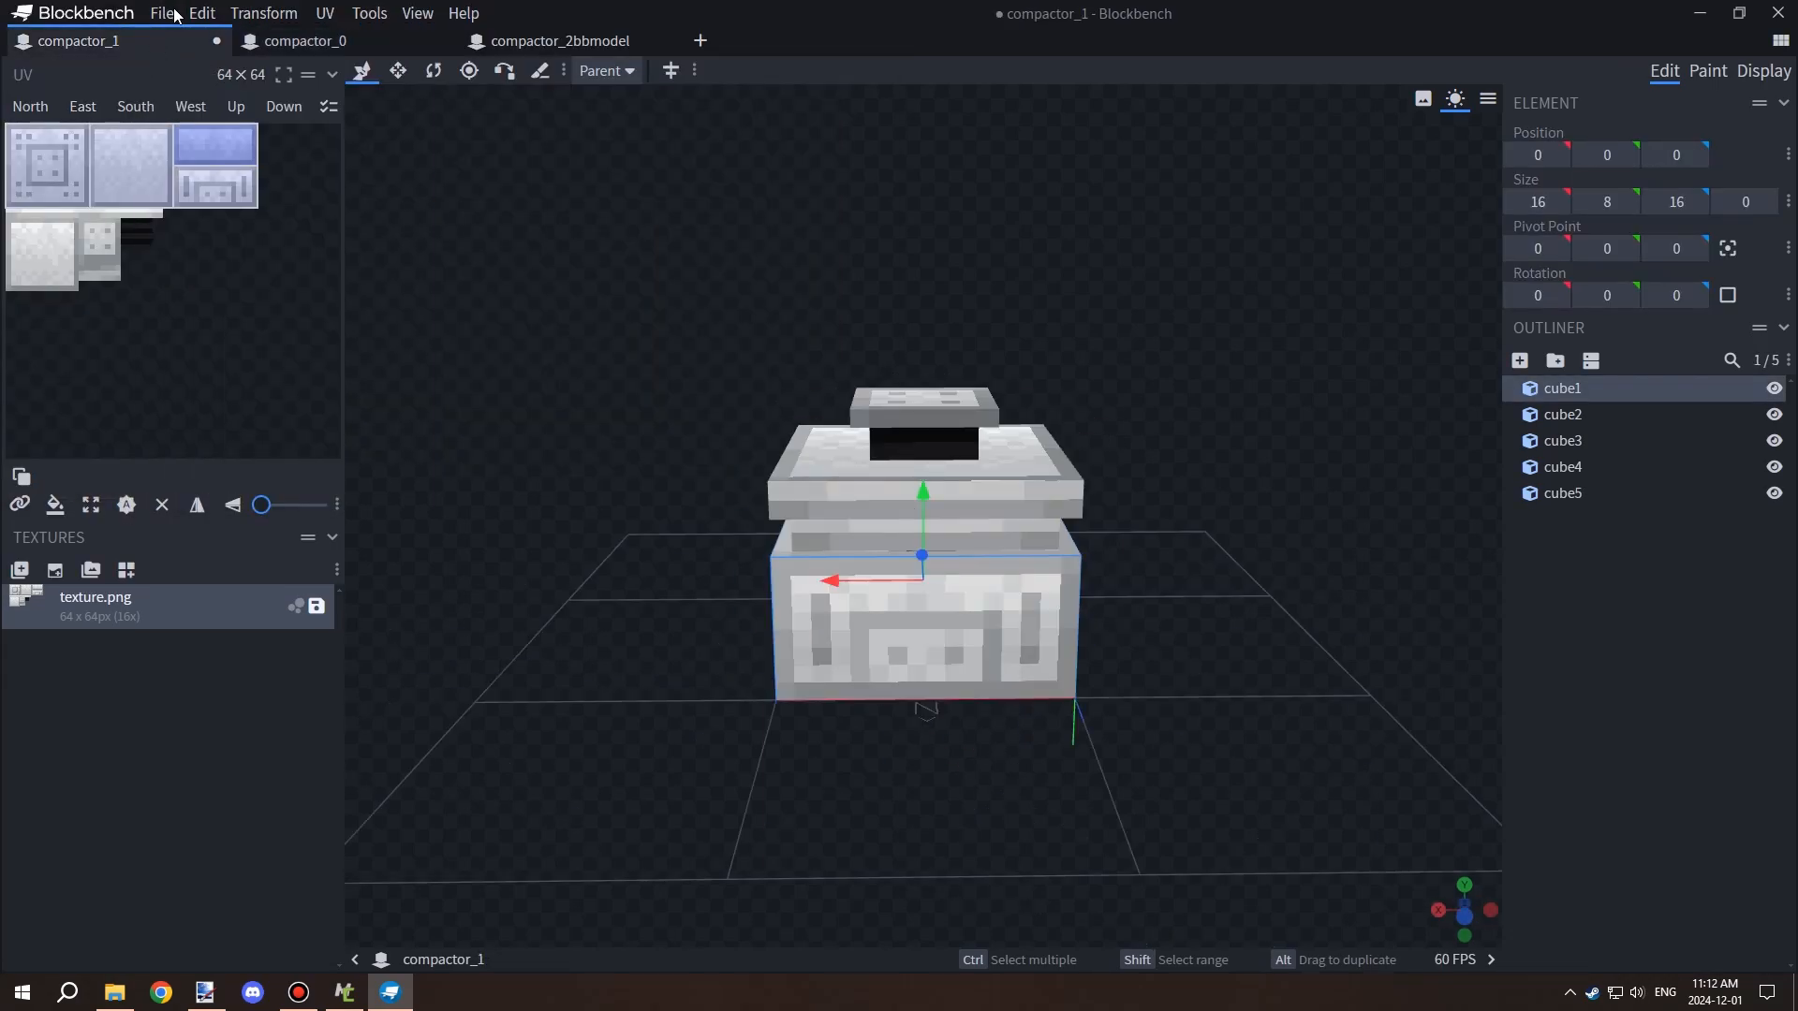
click(161, 13)
click(309, 265)
Delete the old compactor JSON model files from the desktop and restore the Blockbench window.
drag(1589, 17, 711, 0)
drag(847, 13, 1217, 394)
drag(1174, 267, 709, 144)
right_click(848, 178)
click(900, 443)
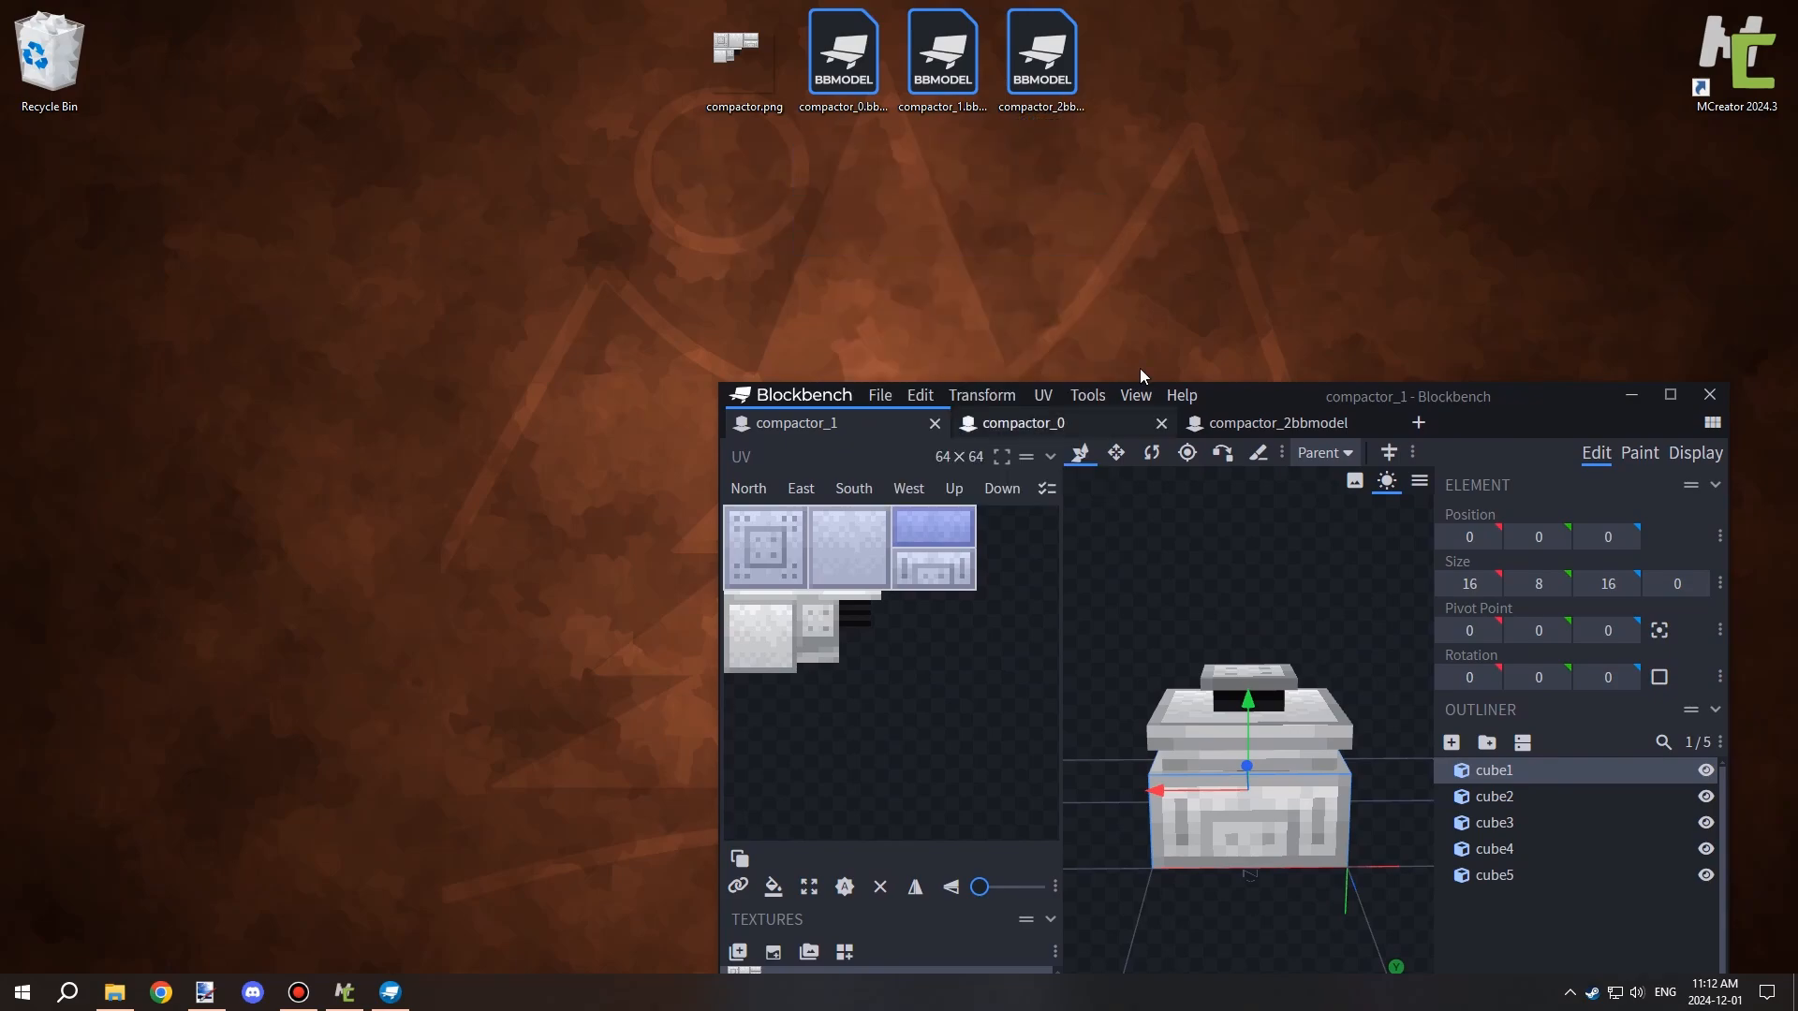
drag(1217, 395, 1124, 0)
Export compactor_1, compactor_0 and compactor_2bbmodel to the desktop as JSON block/item models and close Blockbench.
click(161, 14)
mouse_move(280, 382)
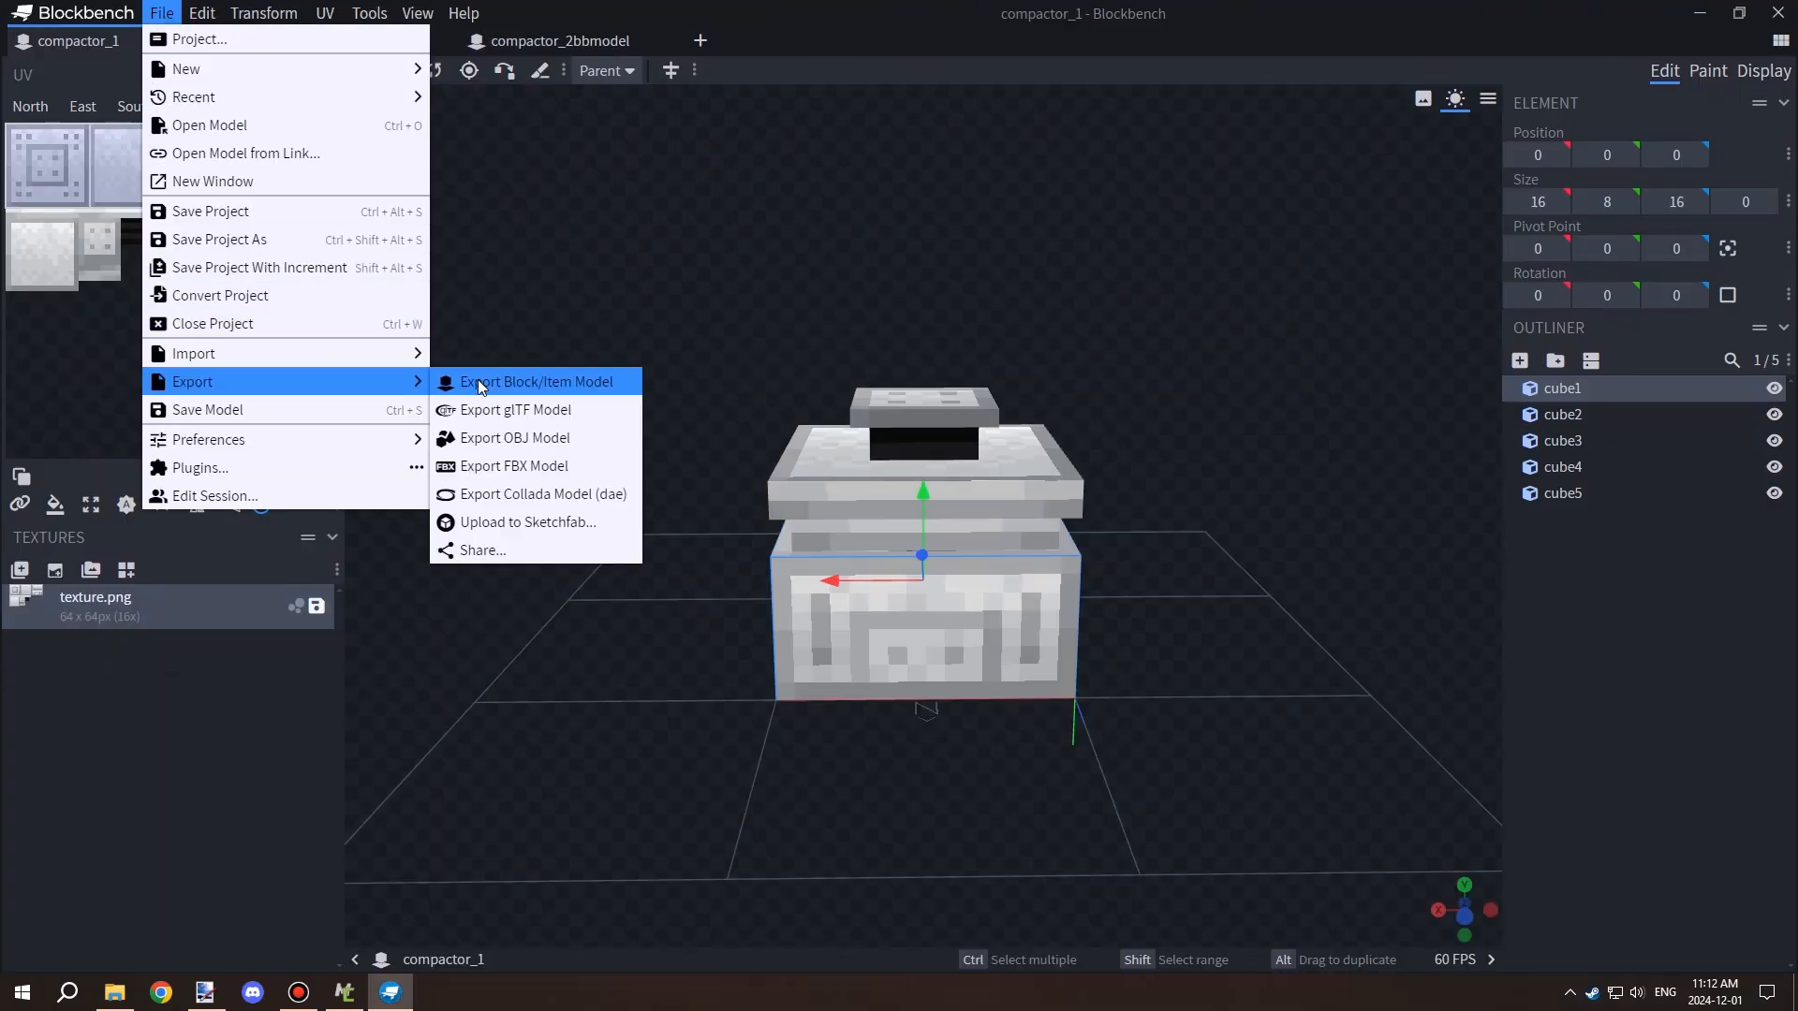
click(496, 382)
click(740, 474)
click(290, 43)
click(161, 14)
click(505, 382)
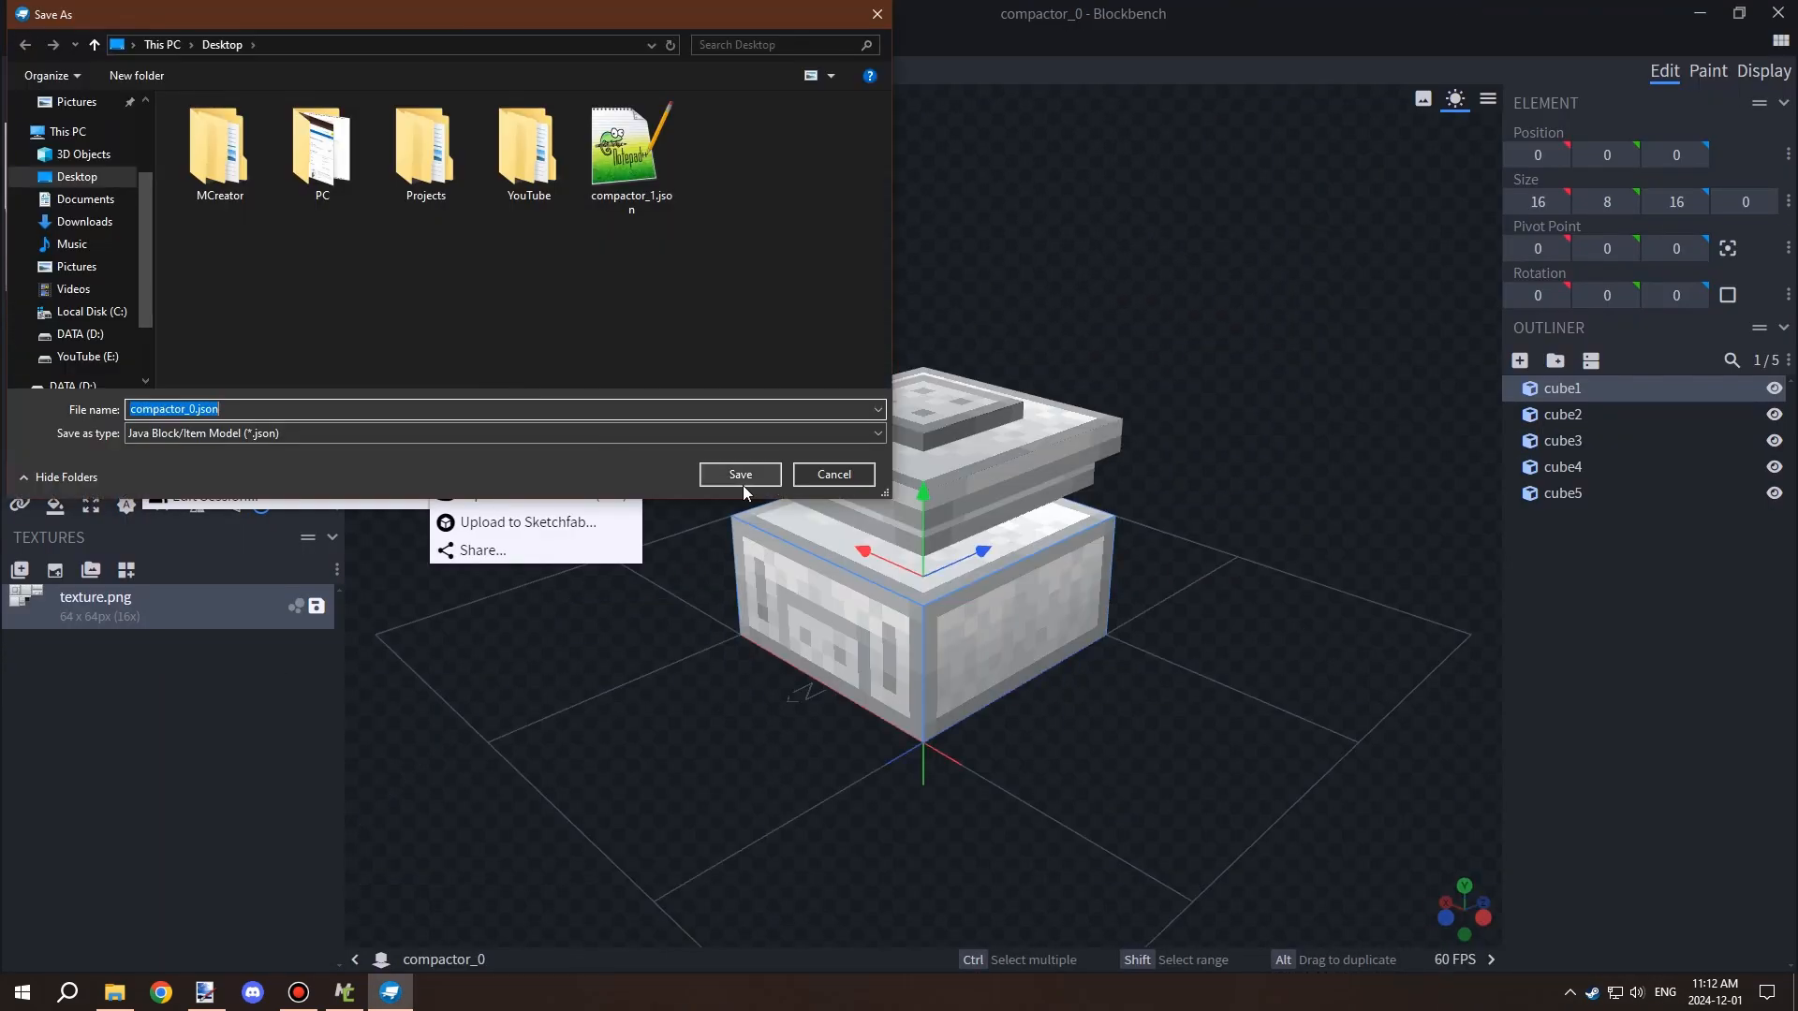
click(742, 474)
click(560, 40)
click(161, 14)
click(523, 386)
click(743, 474)
click(1778, 13)
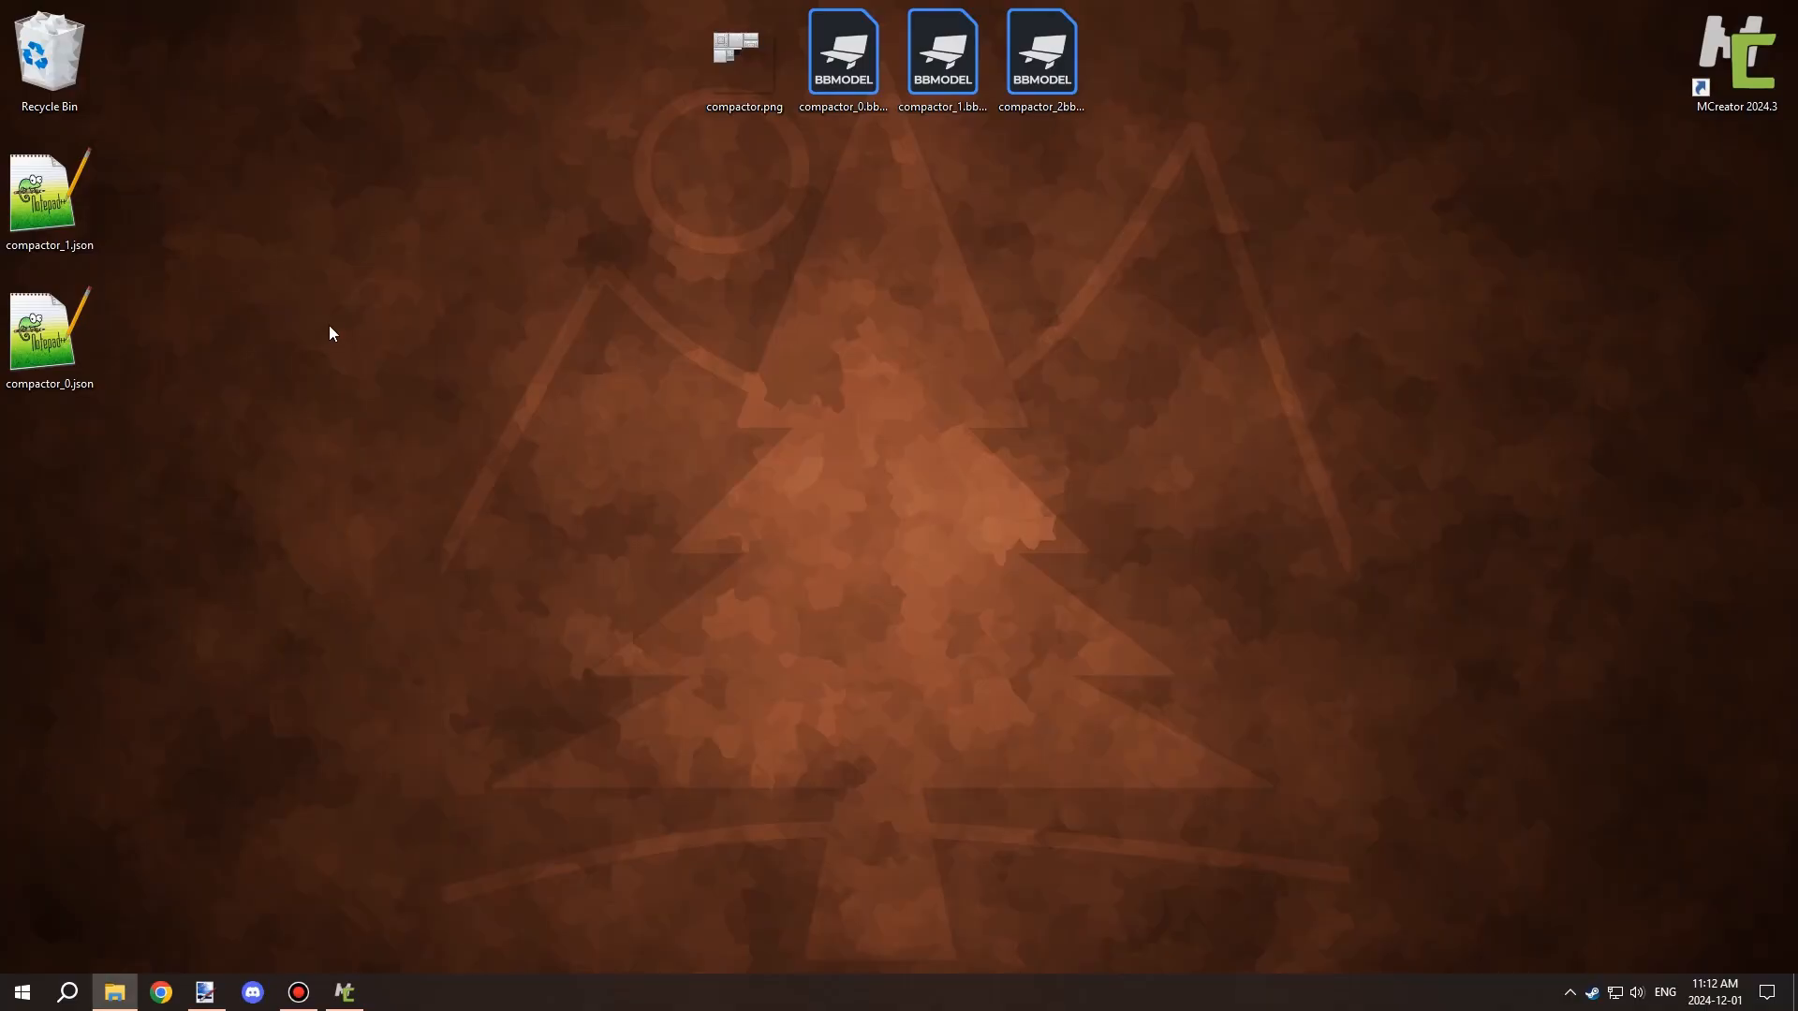
Arrange the three exported JSON files on the desktop beneath their matching BBMODEL files.
drag(300, 563, 56, 192)
drag(51, 195, 944, 198)
click(992, 256)
drag(846, 335, 845, 199)
drag(845, 474, 1043, 201)
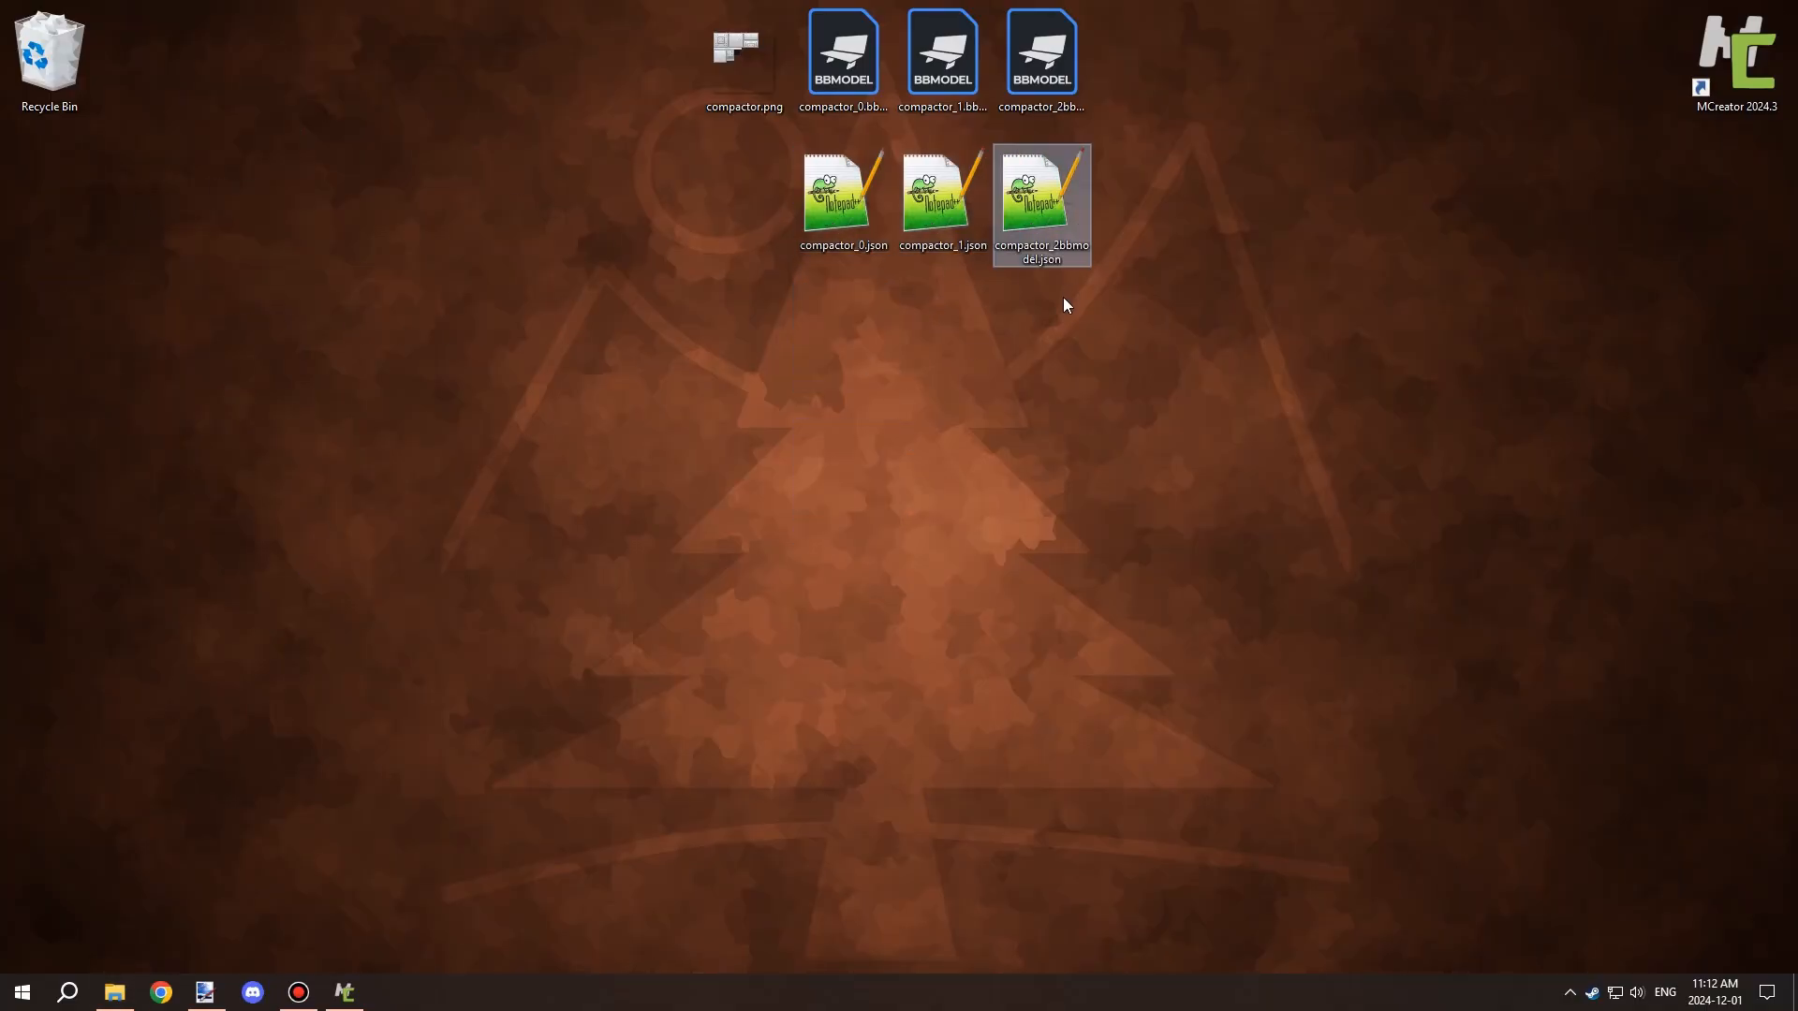
Switch to MCreator and delete the old compactor_0, compactor_1 and compactor_2 models from the workspace's 3D model resources.
click(344, 993)
click(59, 70)
click(26, 271)
click(176, 136)
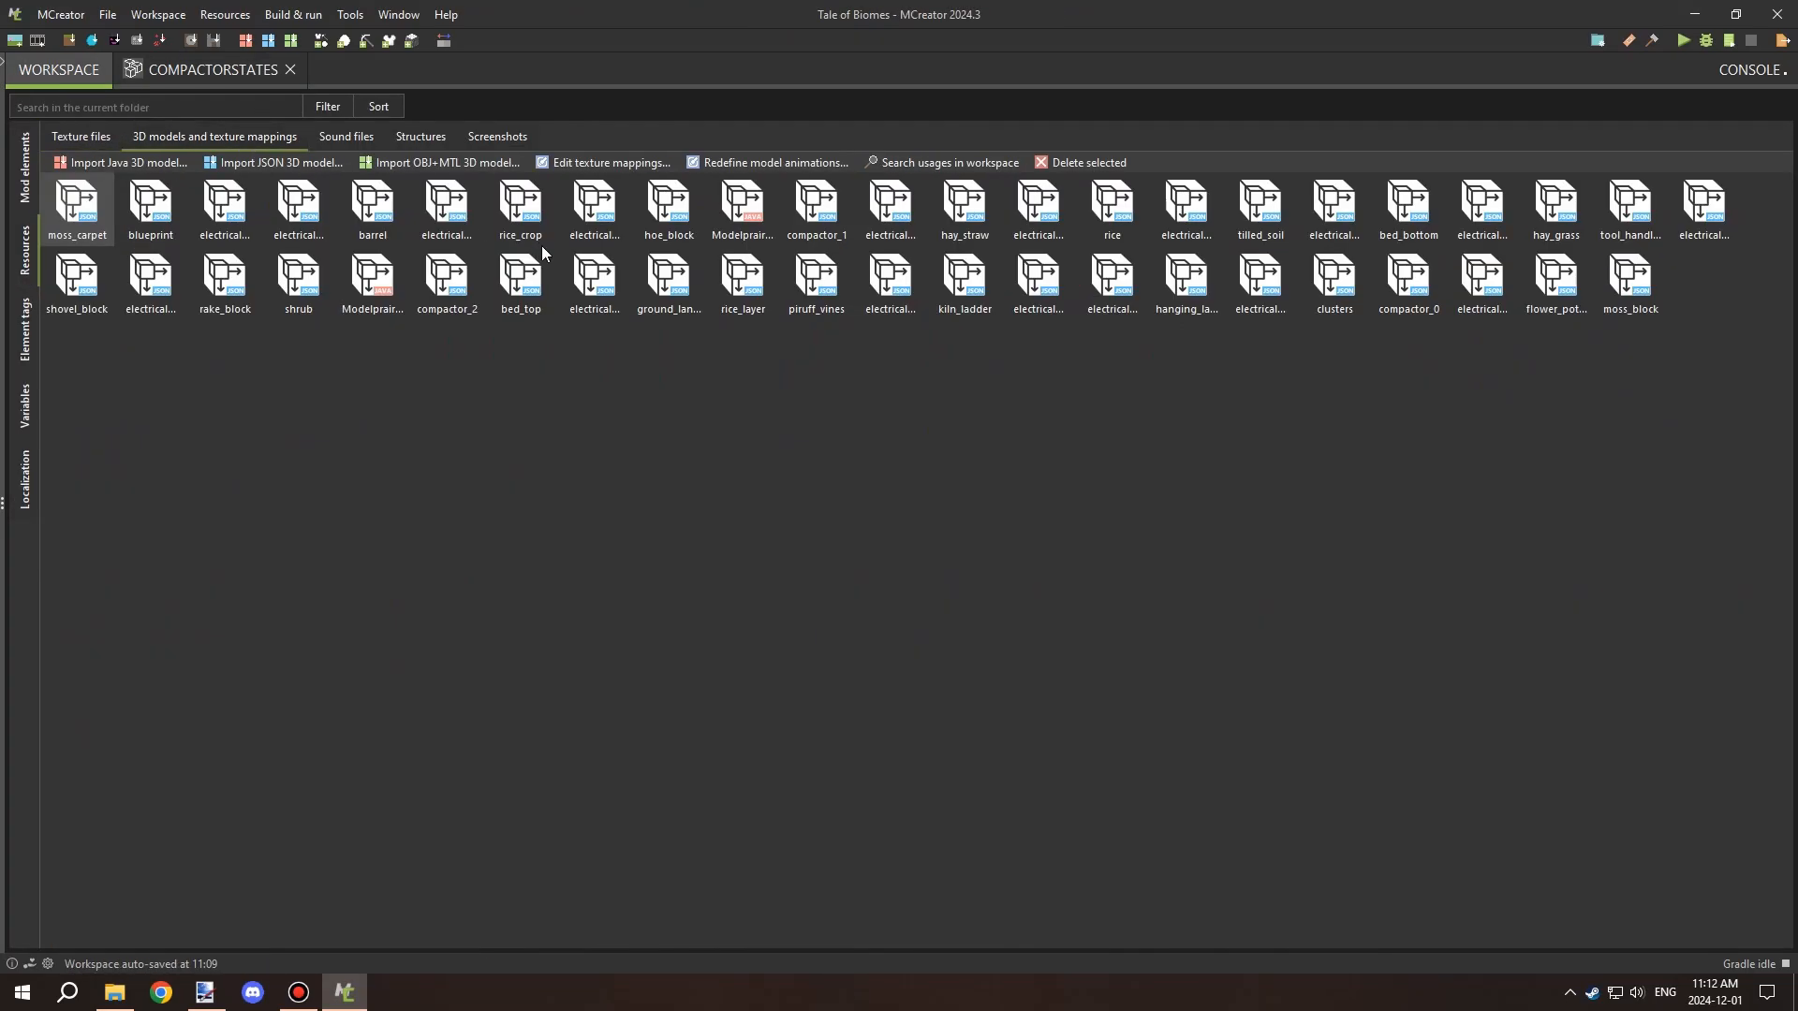
click(149, 107)
text(comp)
drag(294, 220, 79, 195)
click(1081, 163)
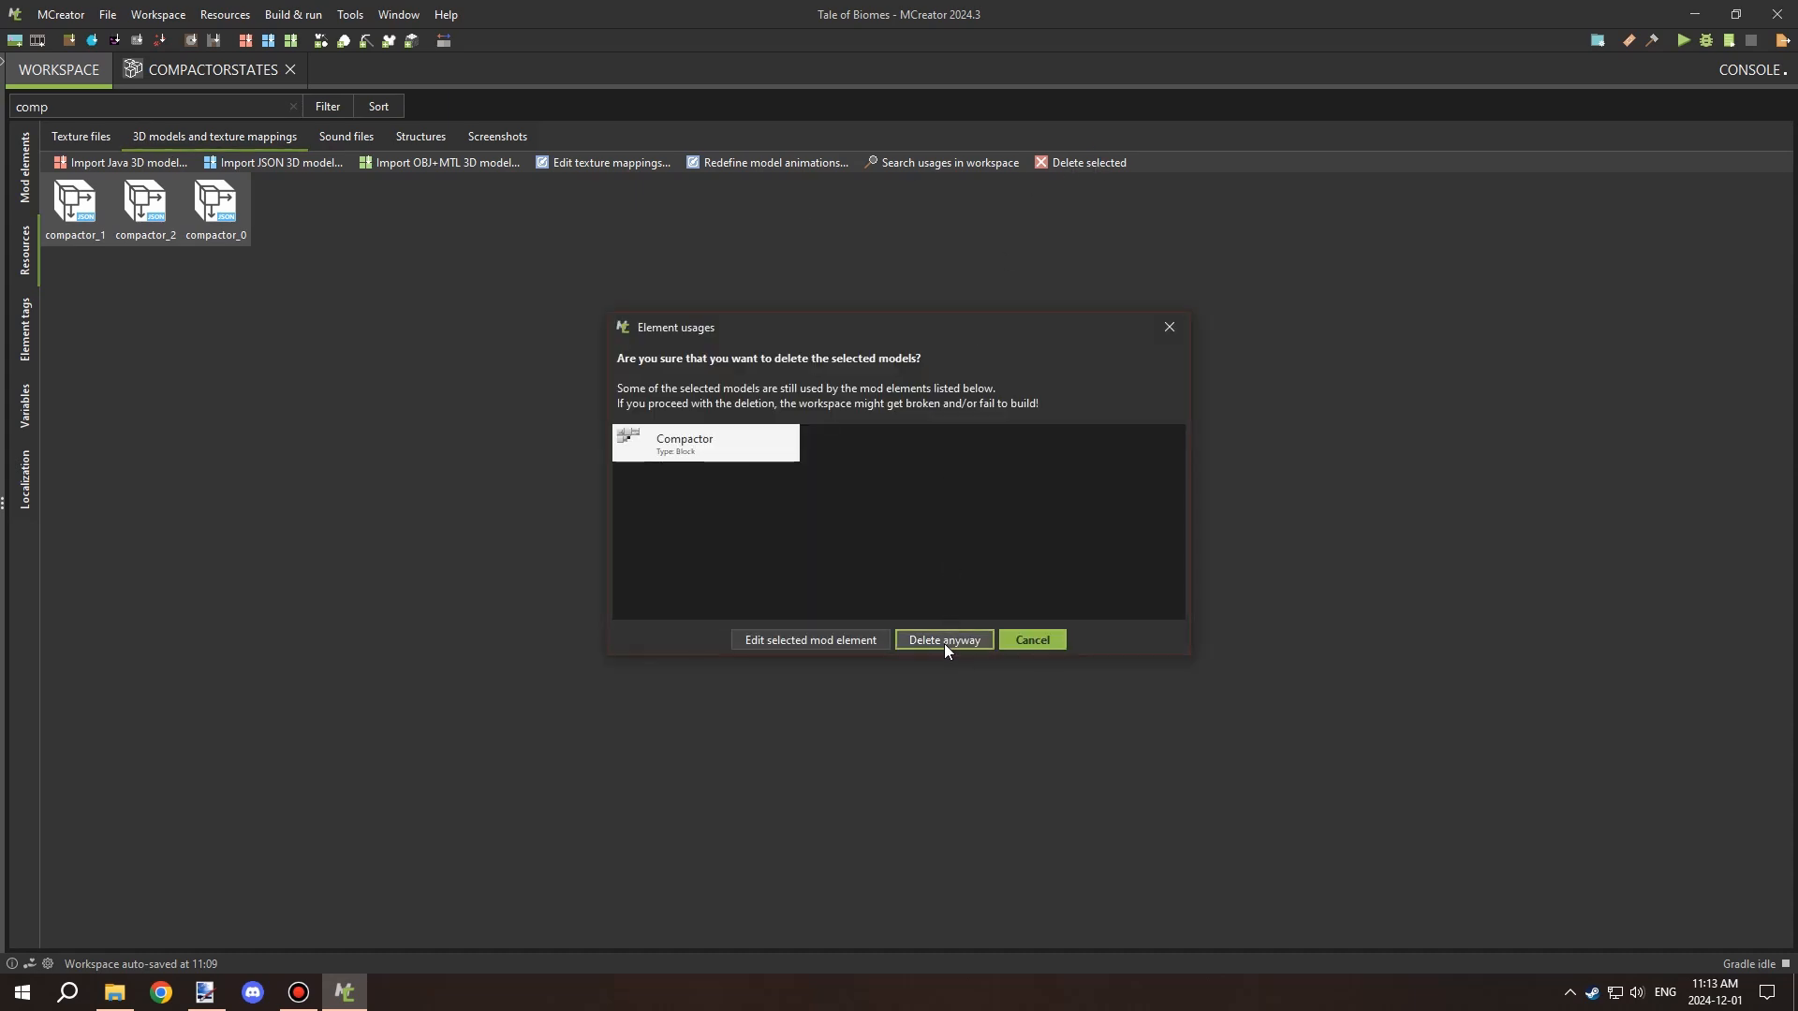
click(943, 643)
Import the compactor_0, compactor_1 and compactor_2bbmodel JSON models, mapping each one to the compactor texture.
click(983, 342)
double_click(1005, 337)
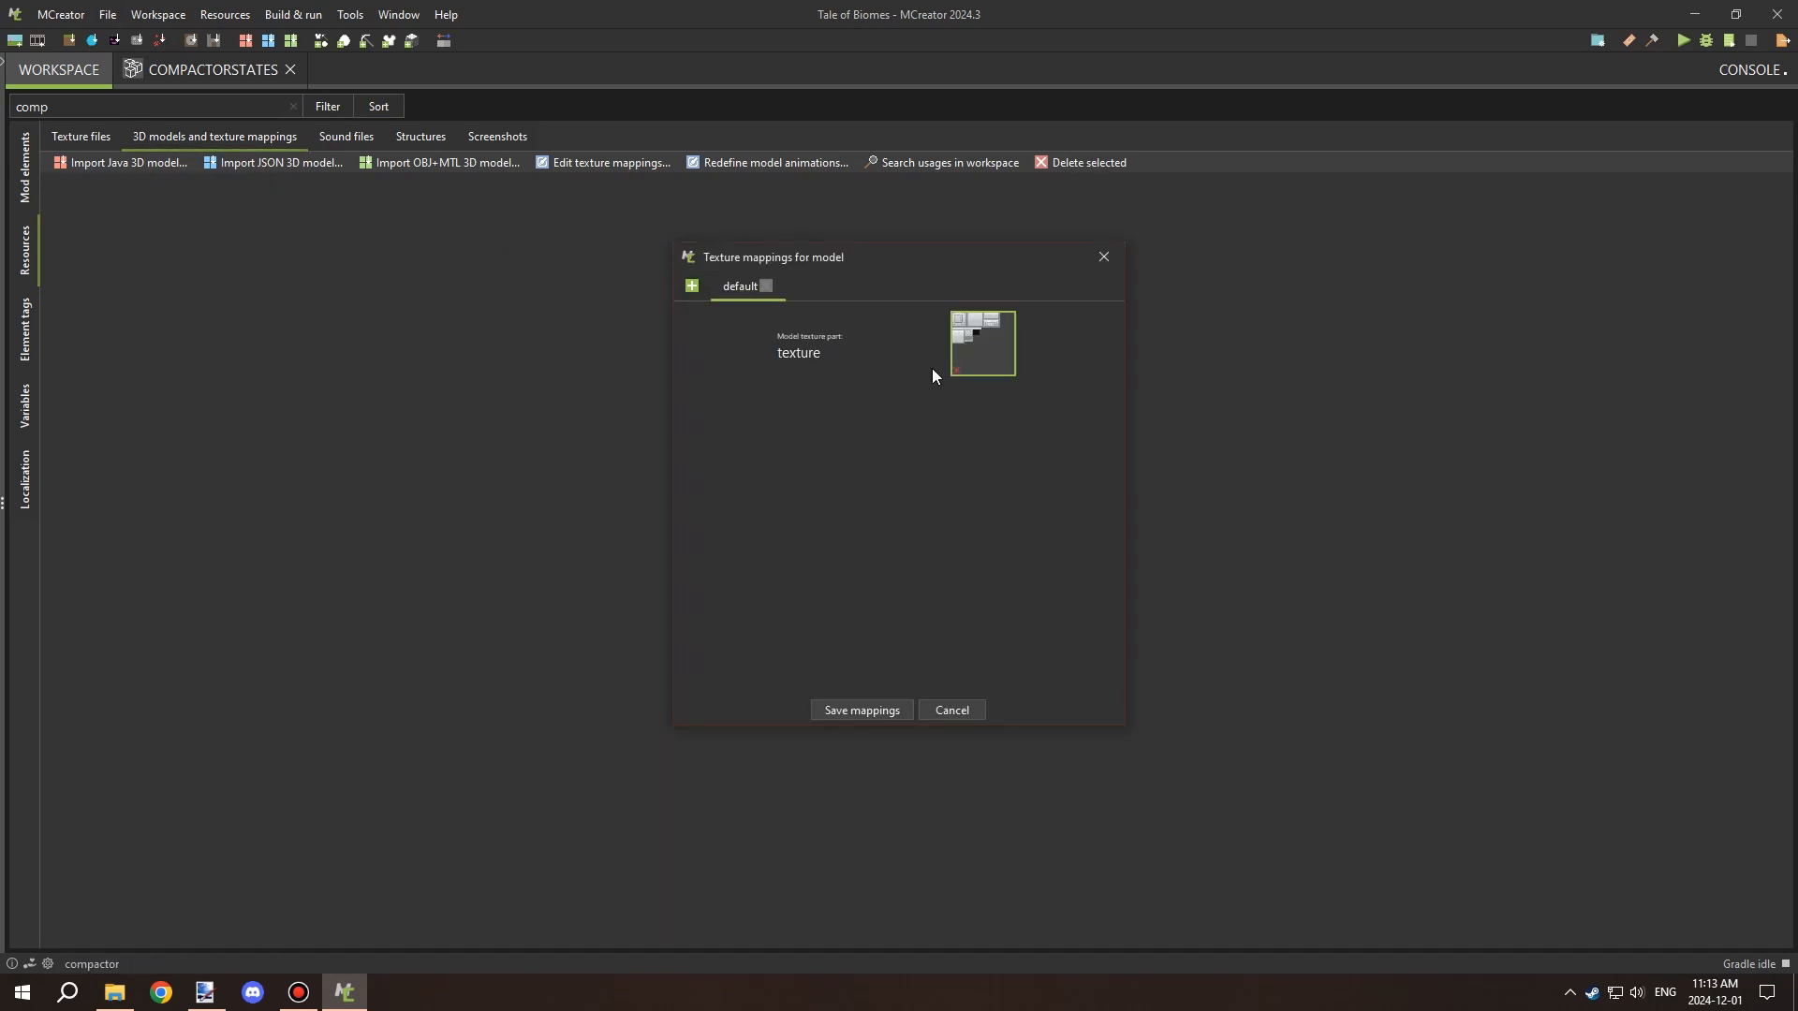
click(862, 710)
click(273, 161)
click(983, 342)
click(871, 702)
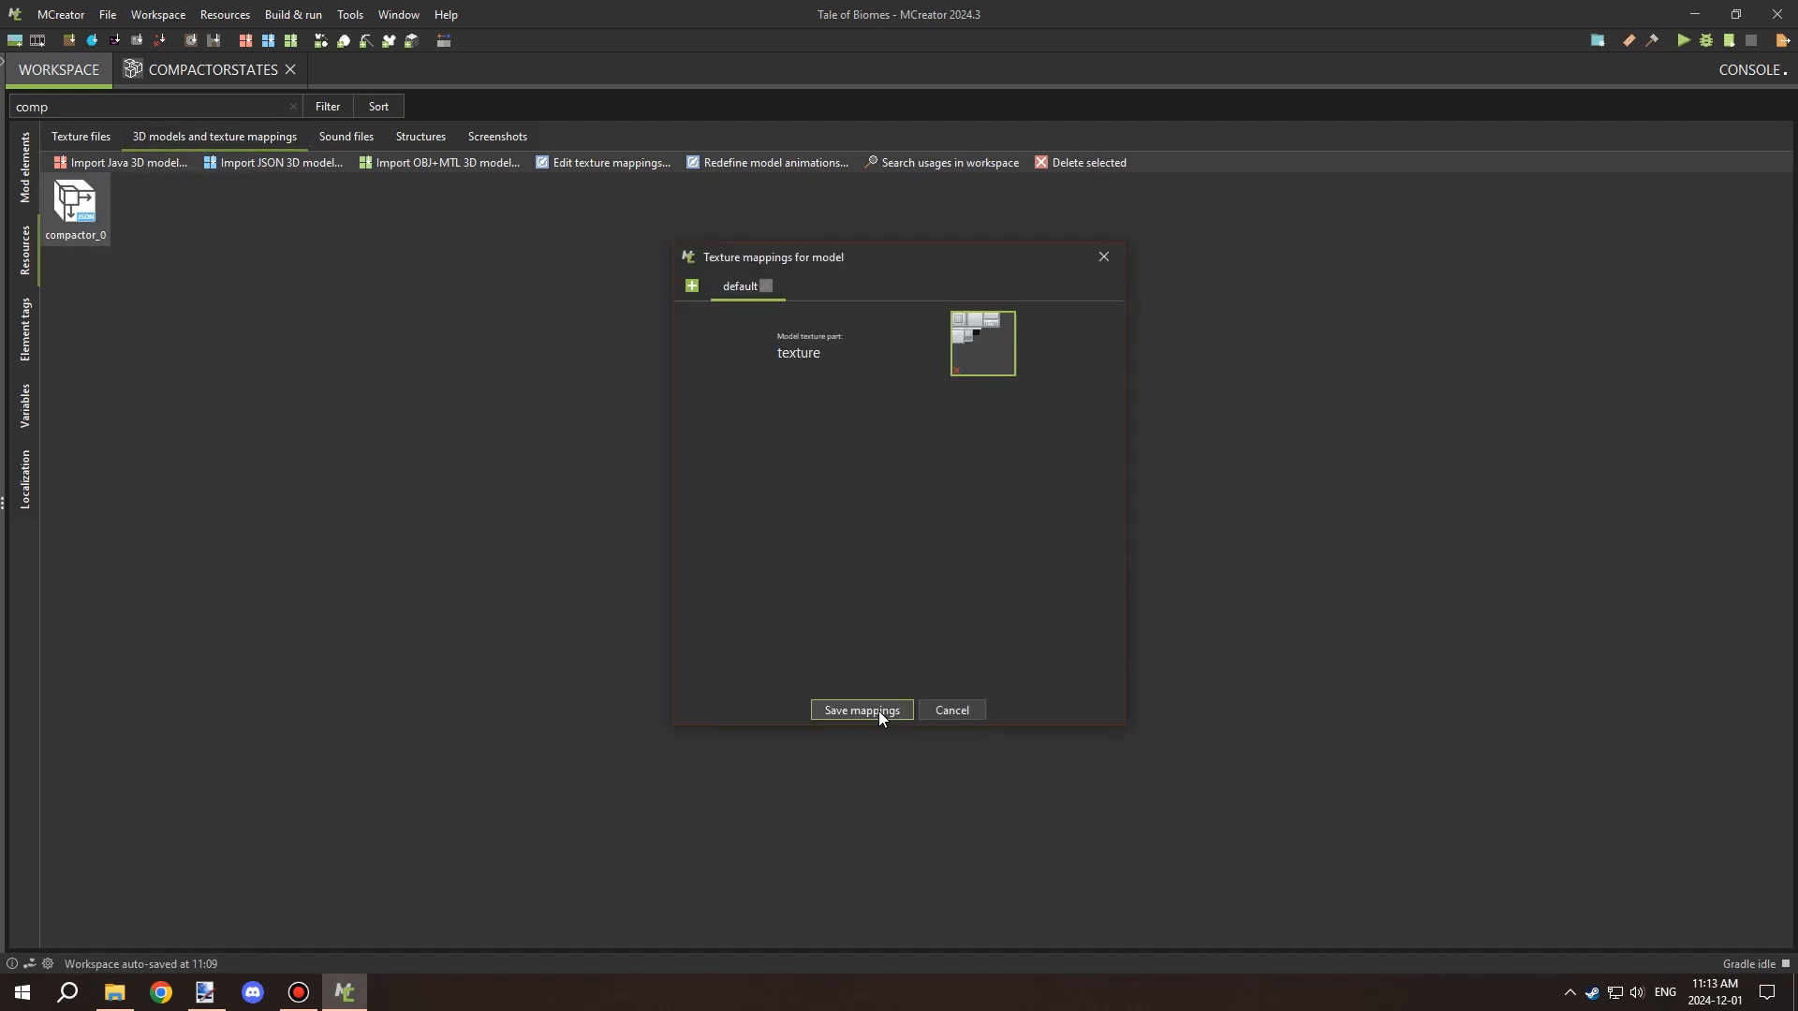
click(878, 711)
click(273, 162)
click(1002, 339)
double_click(941, 335)
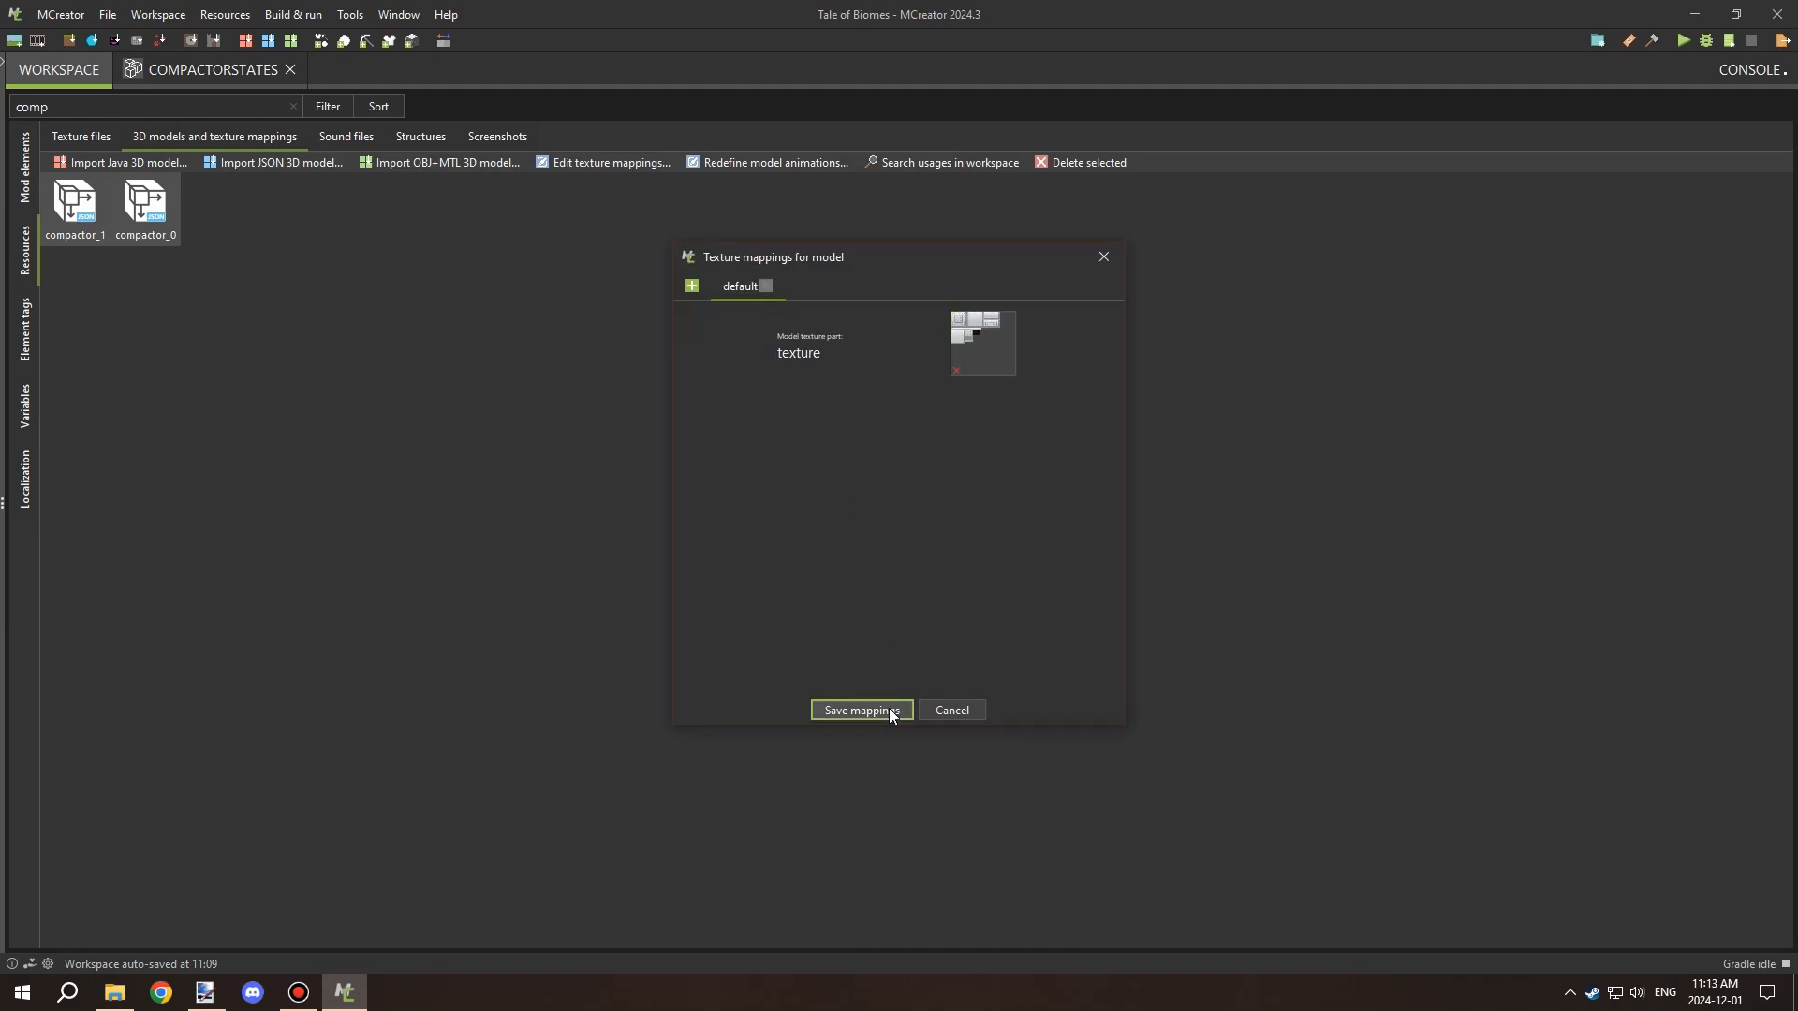
click(887, 711)
Regenerate Blockstate 1's bounding boxes from its block model in CompactorStates and assign the blockstates to the Compactor block.
click(201, 71)
click(704, 387)
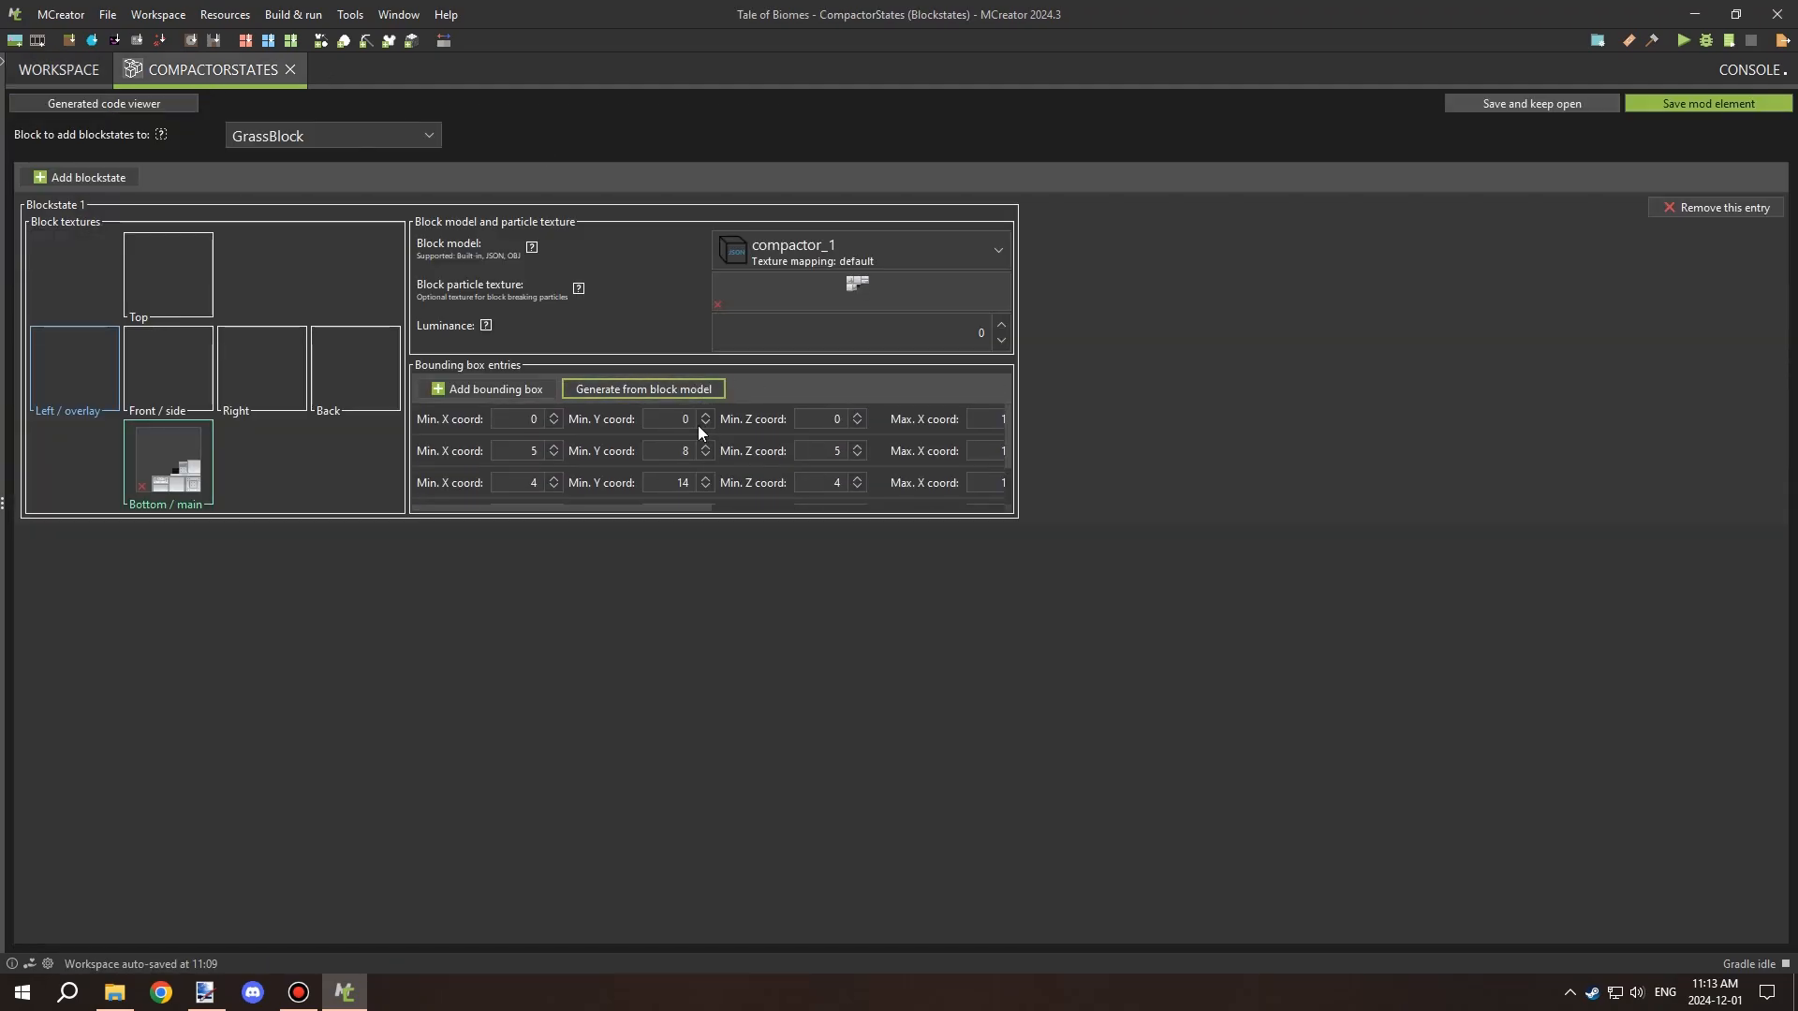
scroll(339, 214, down, 20)
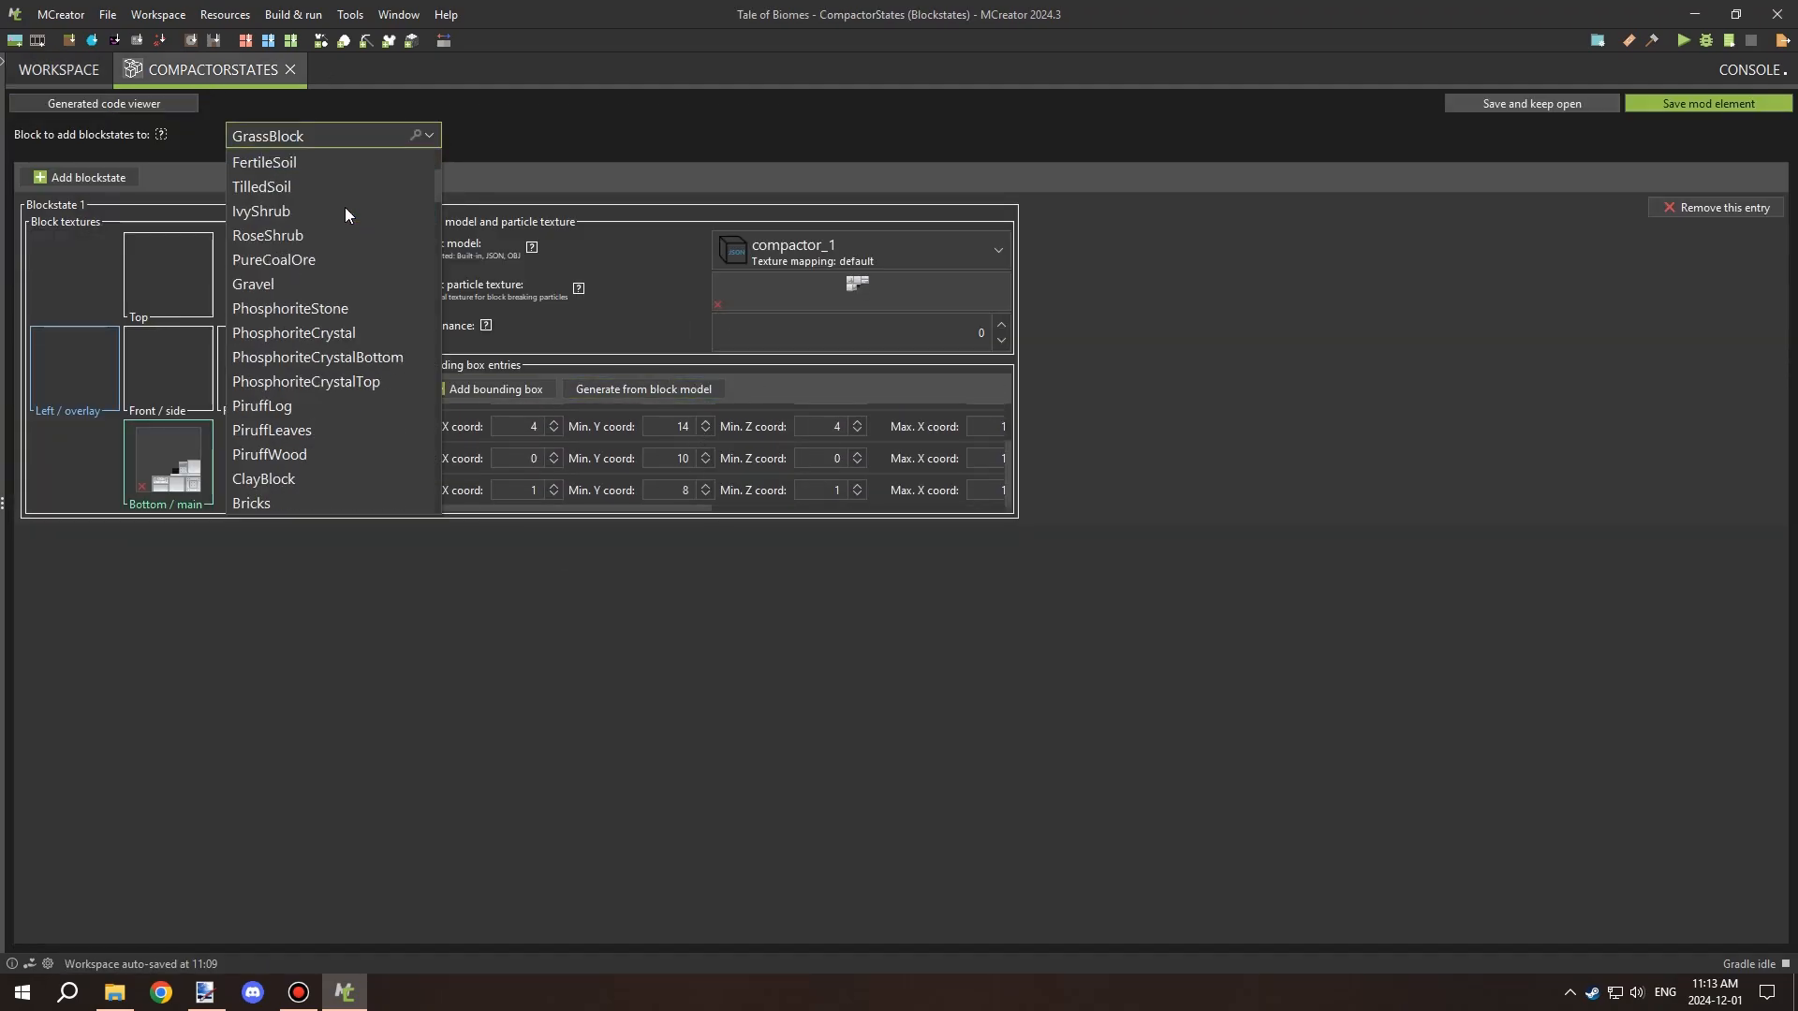
click(327, 502)
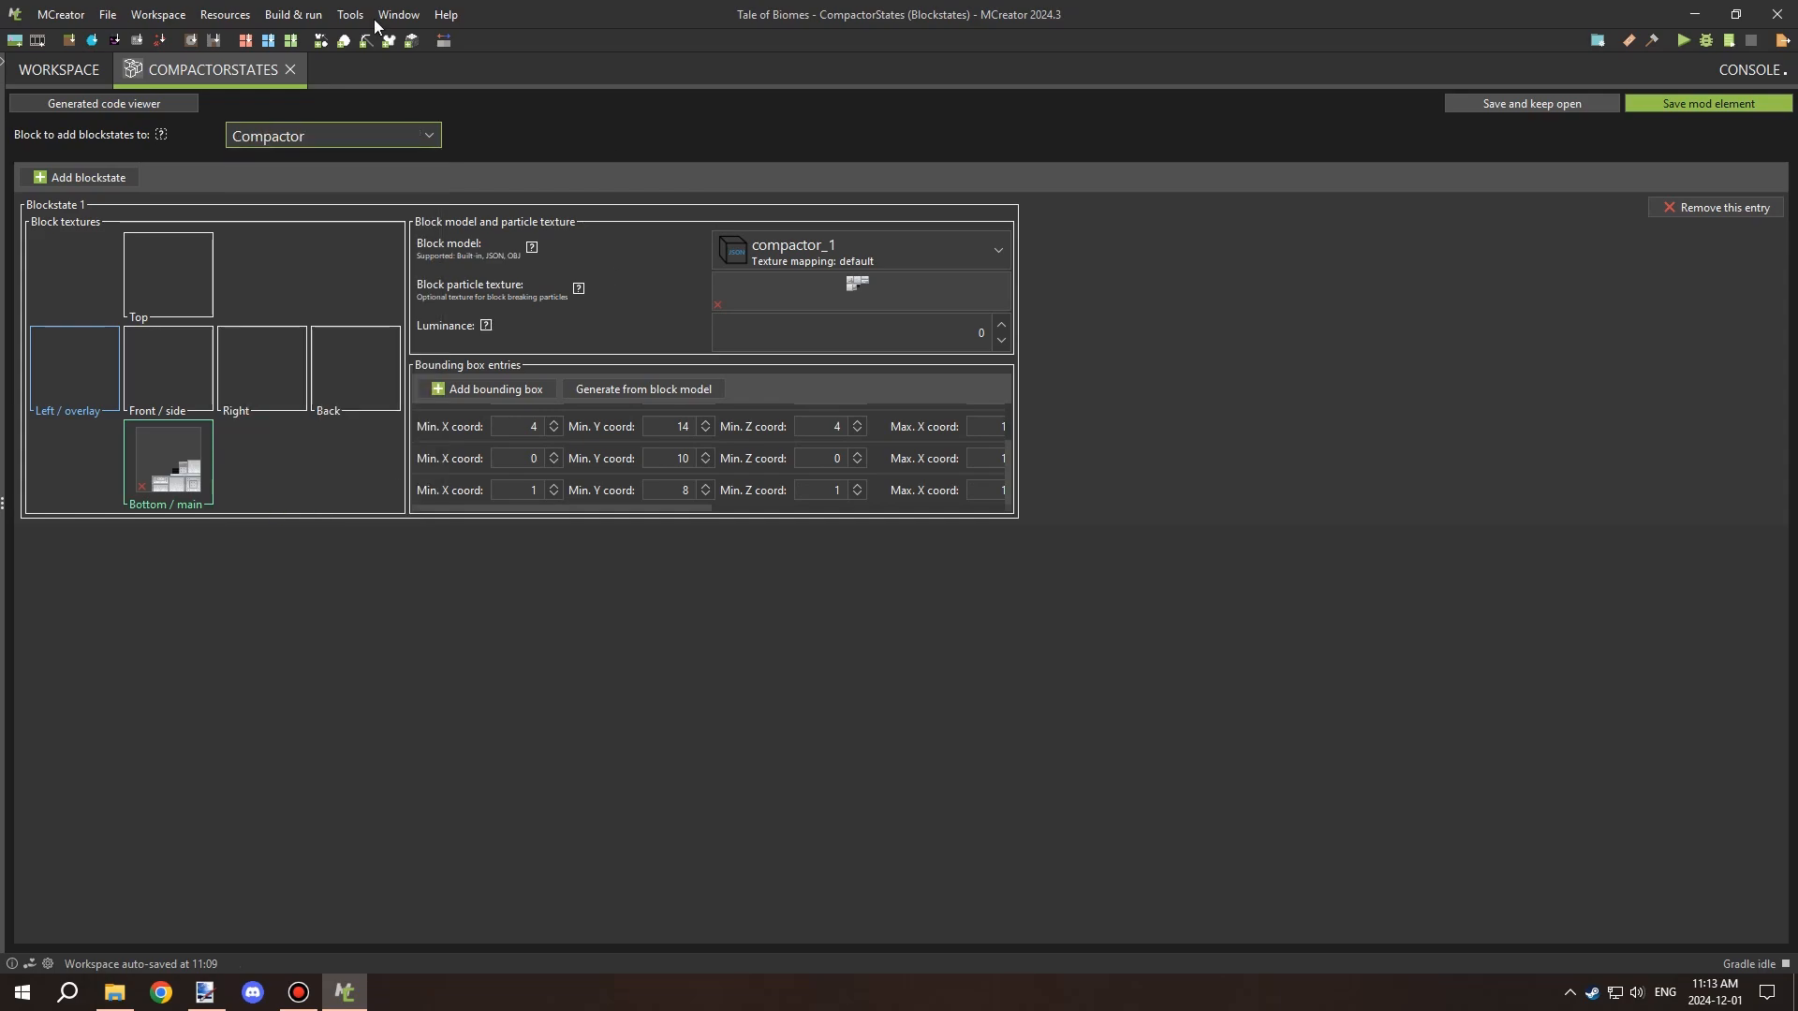
Add a second blockstate to CompactorStates and check the imported compactor models available for it.
click(96, 183)
click(777, 593)
scroll(819, 378, down, 2)
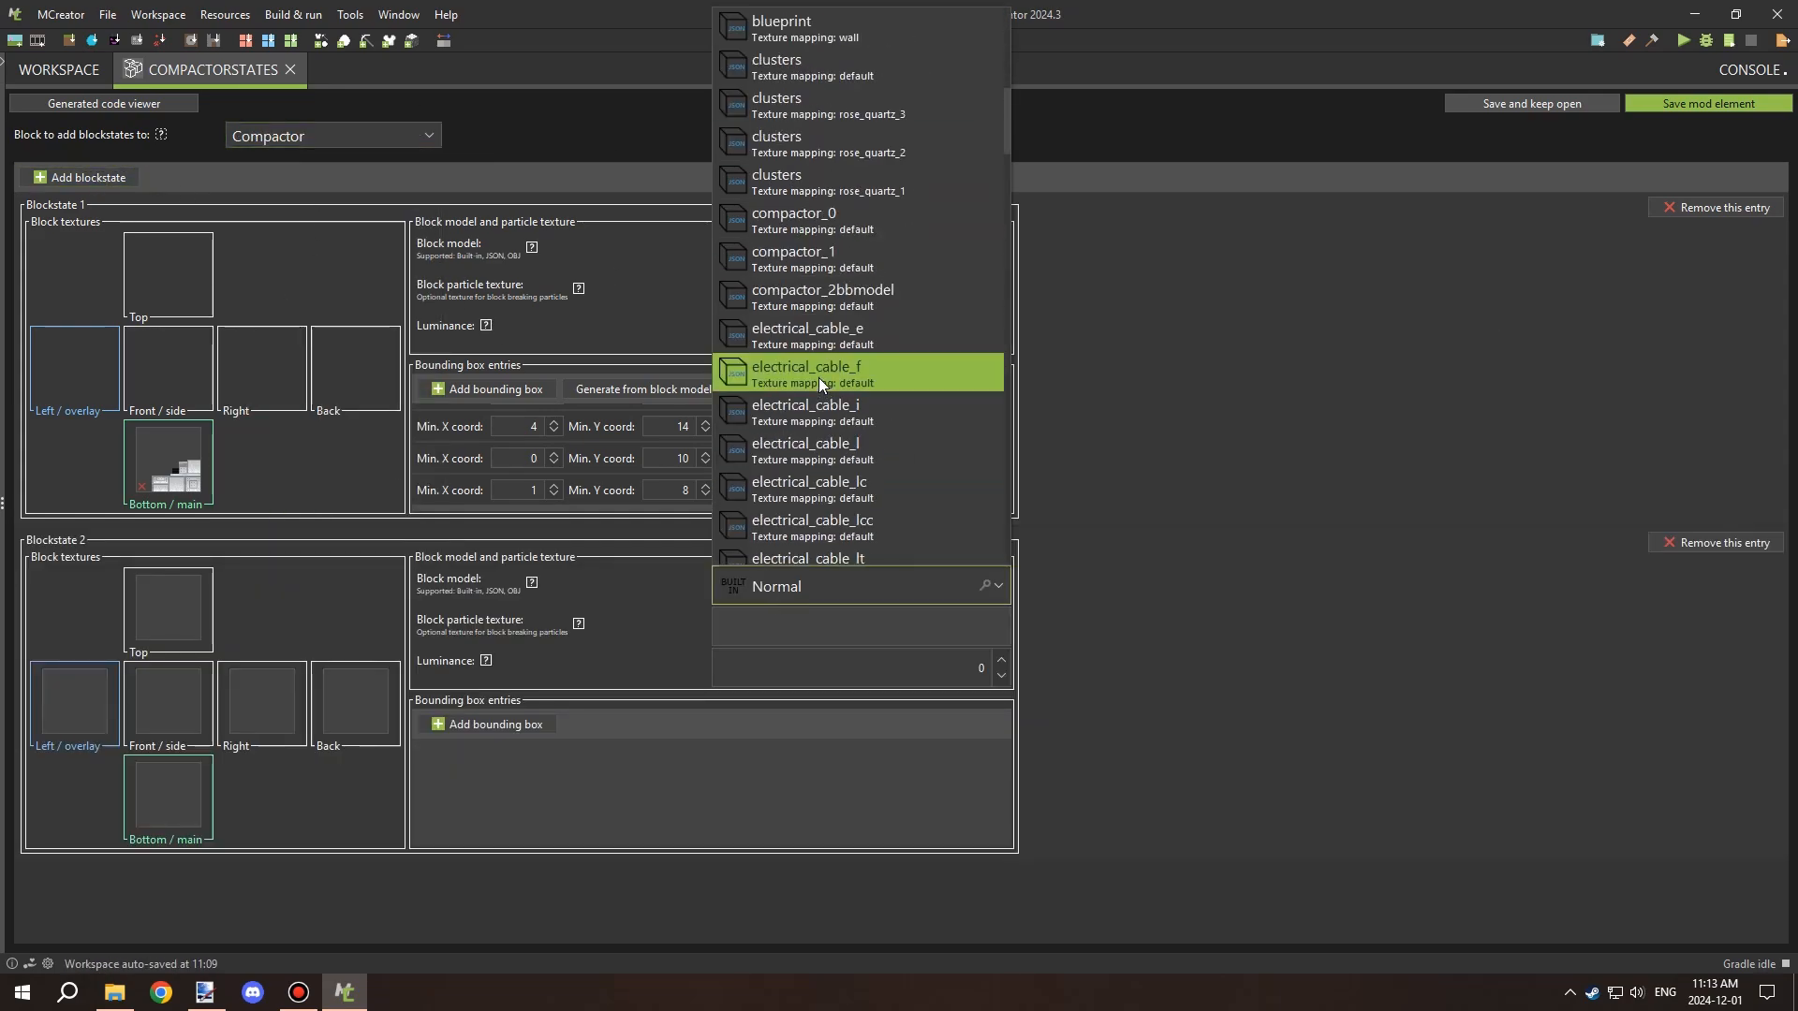
click(1651, 46)
On the desktop, rename the third Blockbench project file as compactor_2.bbmodel.
click(1695, 14)
right_click(1047, 178)
right_click(1026, 41)
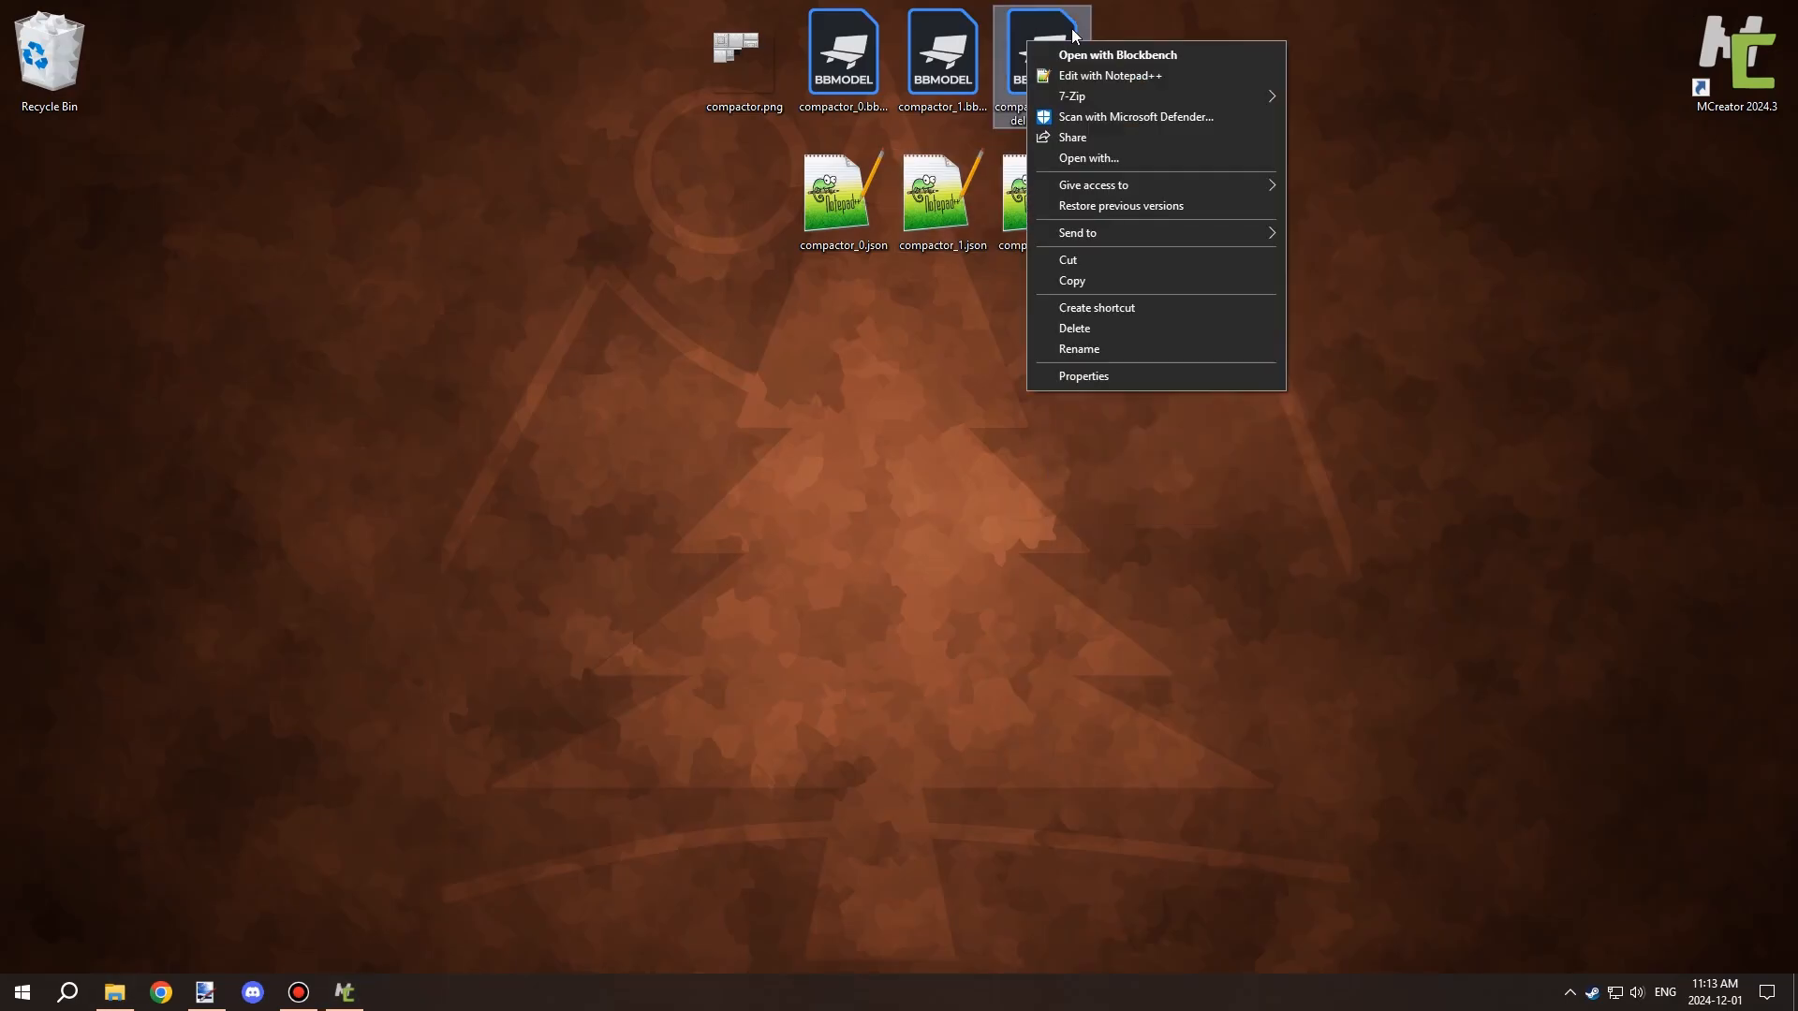
click(1082, 349)
click(1065, 108)
text(.bbmodel.bbmodel)
key(Return)
right_click(1042, 83)
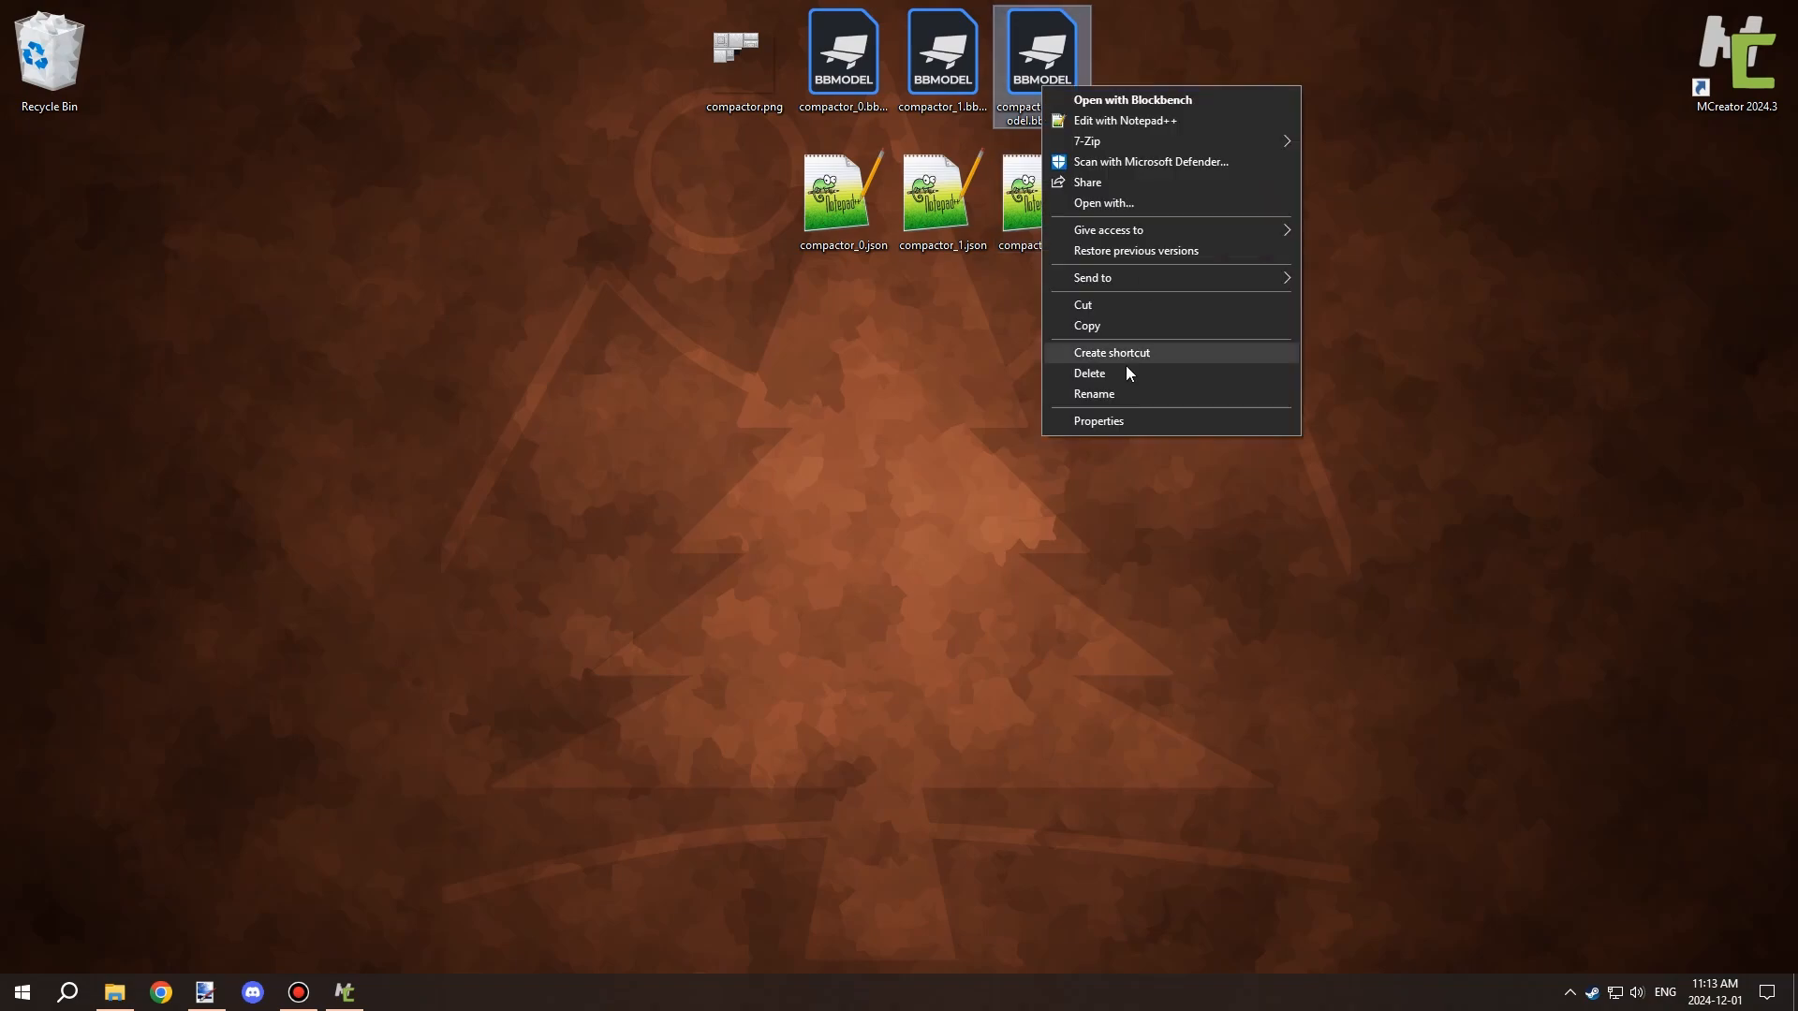
click(1112, 393)
drag(1062, 109, 1260, 128)
key(Right)
key(BackSpace)
key(BackSpace)
key(BackSpace)
key(BackSpace)
key(BackSpace)
key(BackSpace)
key(BackSpace)
key(BackSpace)
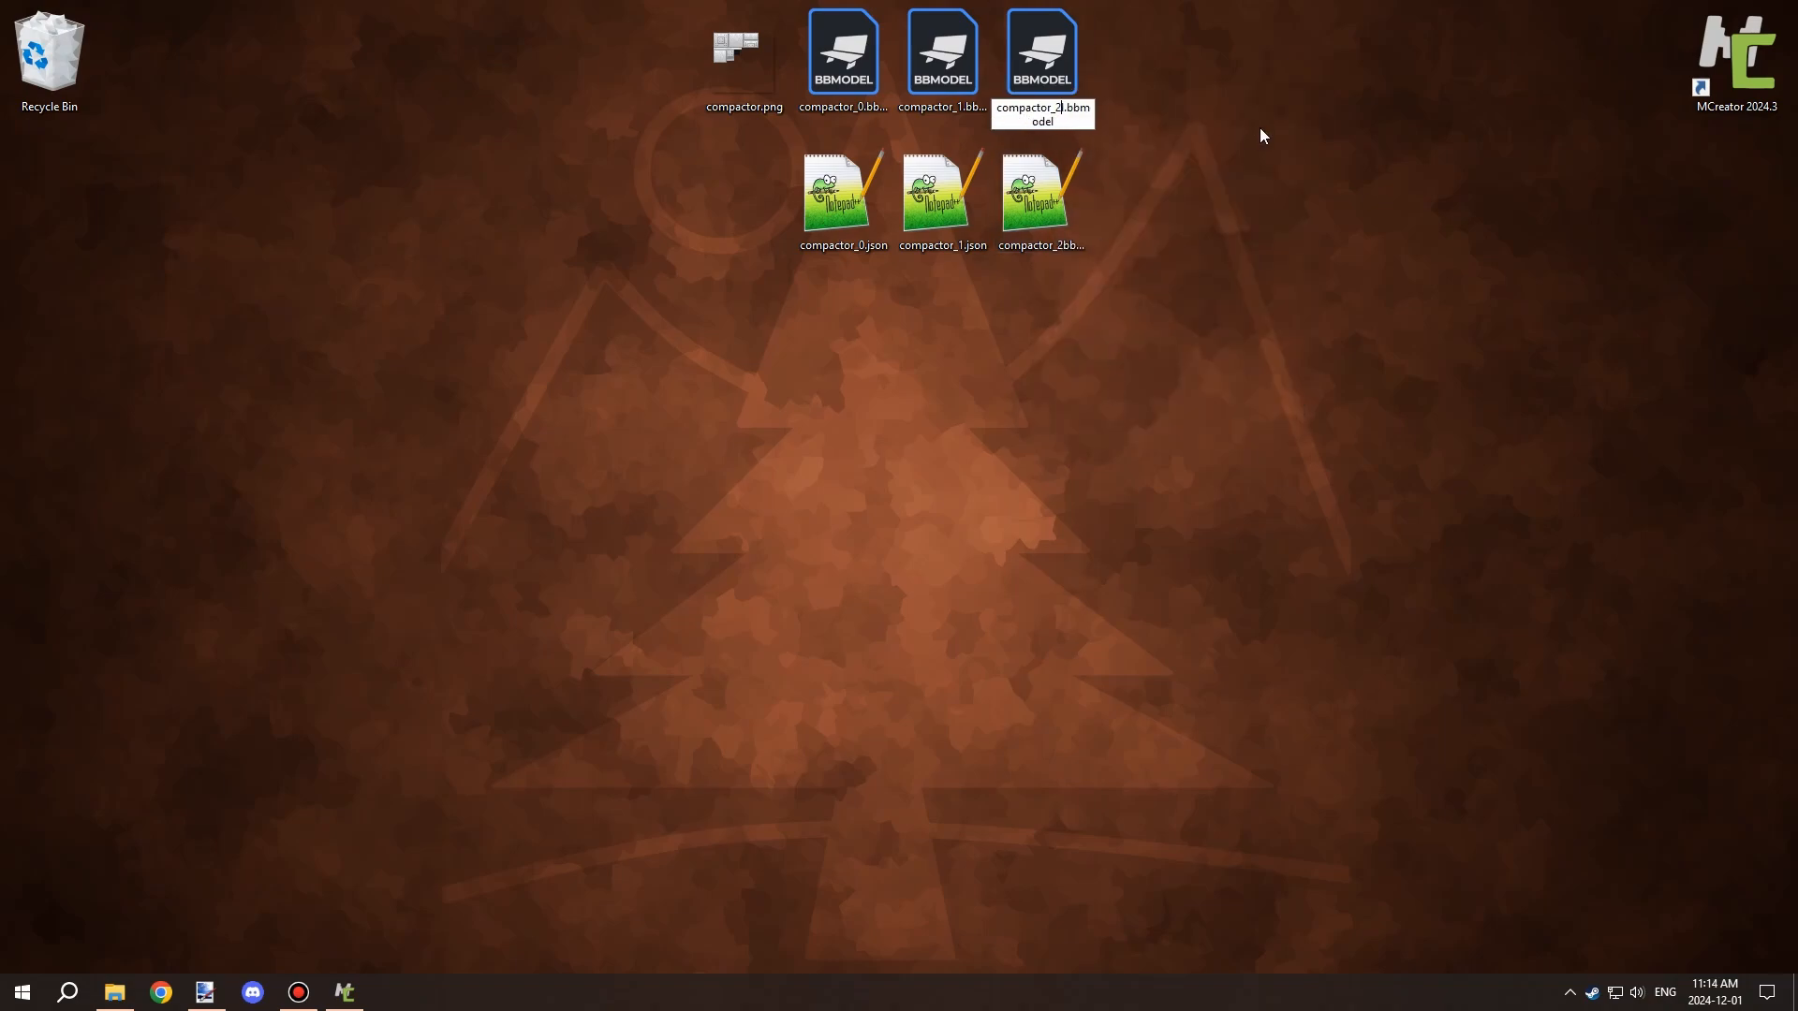
key(Return)
Rename the third exported JSON model file as compactor_2.json.
right_click(1028, 200)
click(1095, 506)
key(Right)
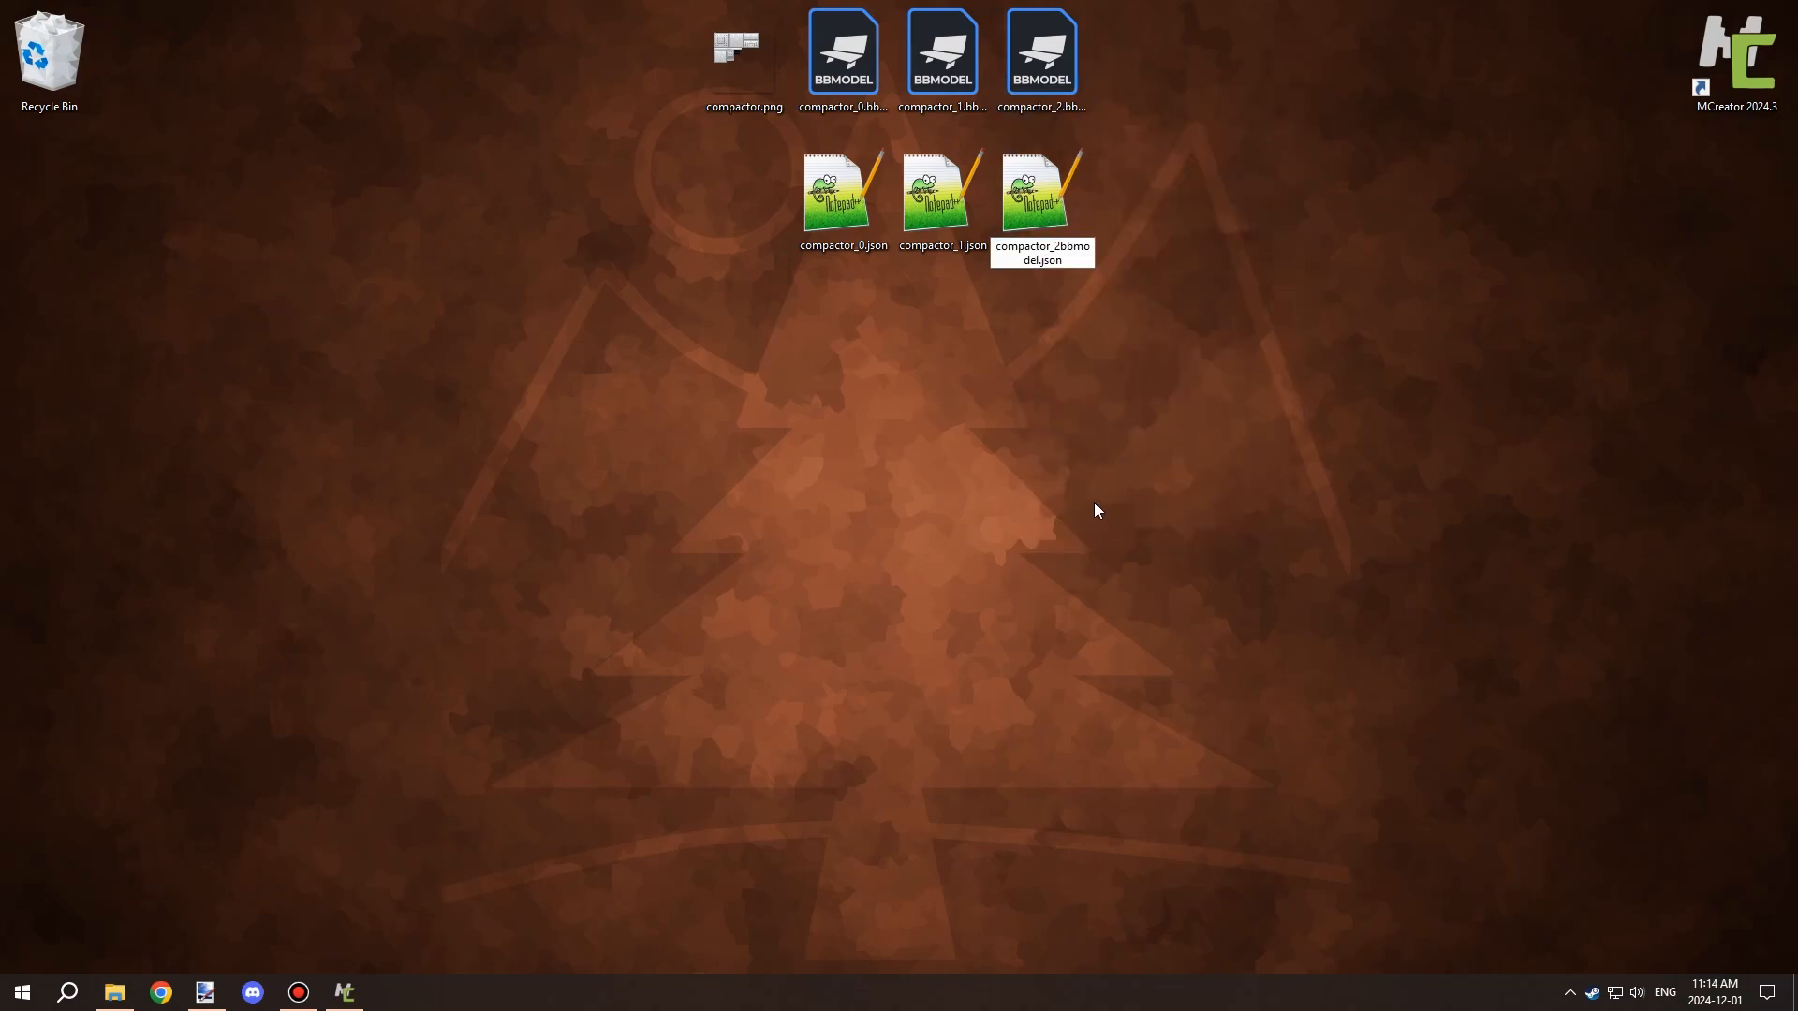
key(BackSpace)
key(BackSpace)
key(BackSpace)
key(BackSpace)
key(BackSpace)
key(BackSpace)
key(BackSpace)
key(BackSpace)
key(Return)
Switch to MCreator and replace the compactor_2bbmodel resource with the compactor_2 JSON model mapped to the compactor texture.
click(344, 992)
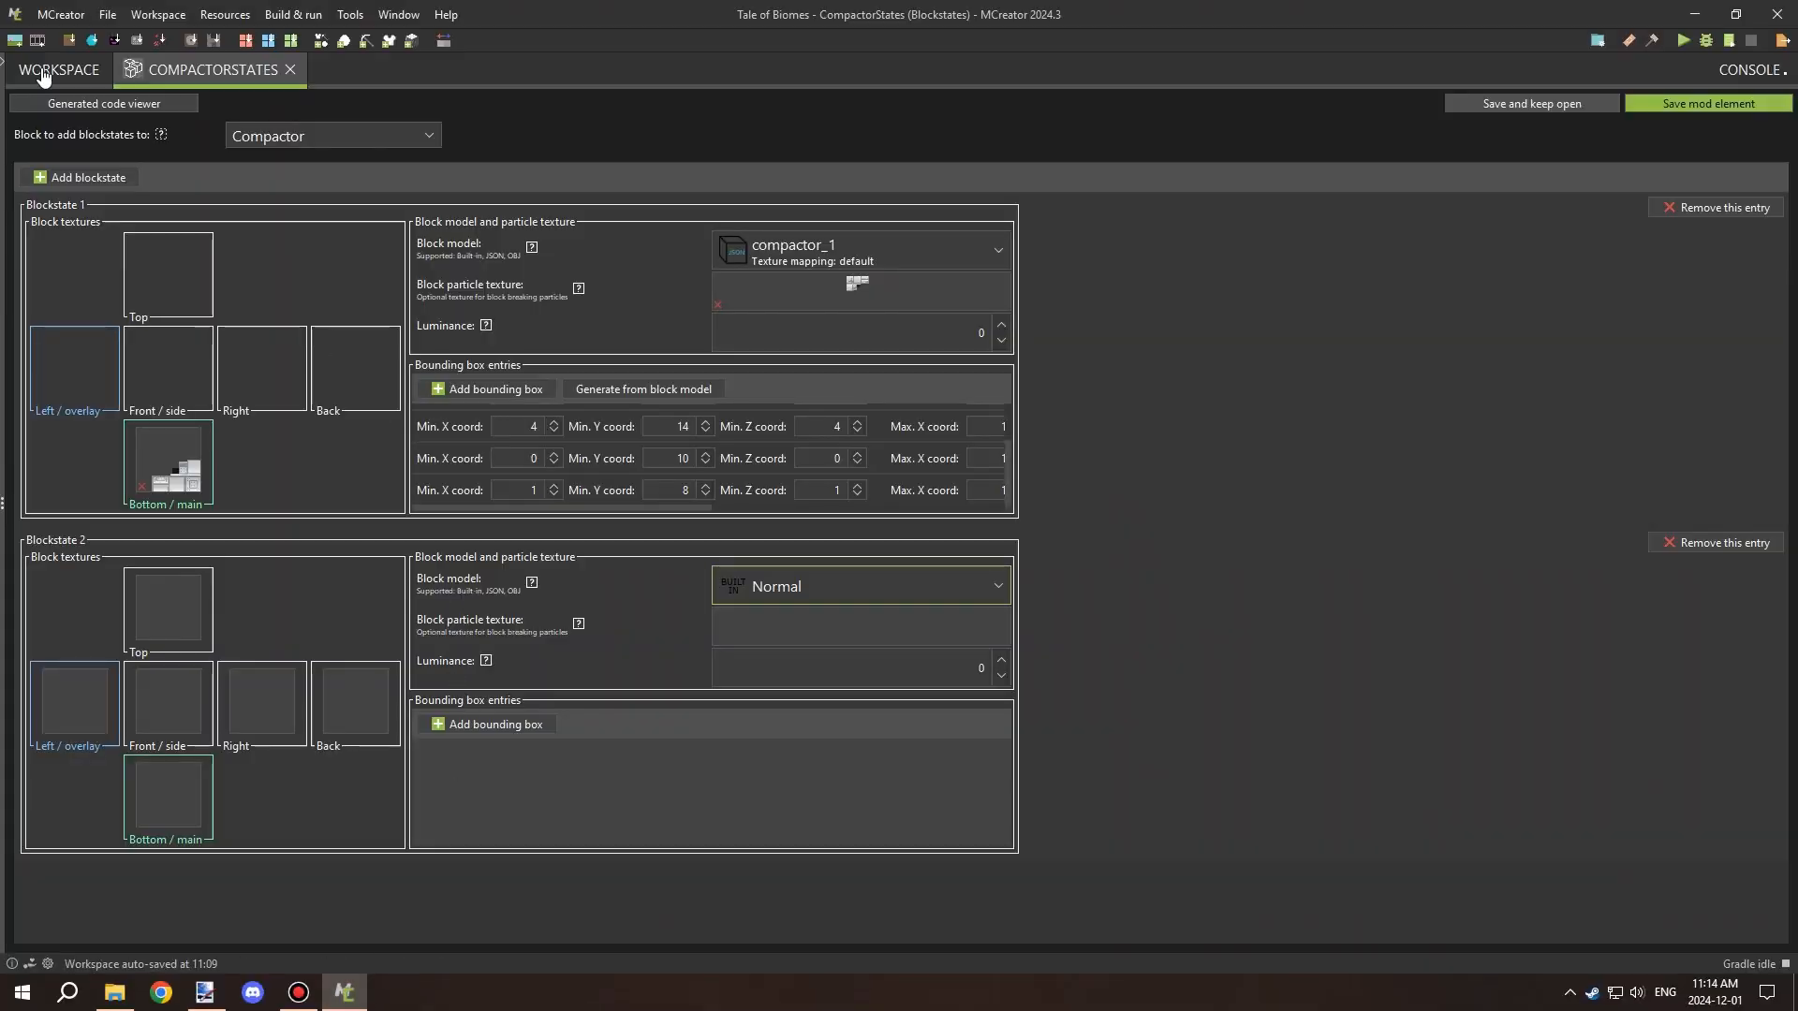
click(1085, 163)
click(1096, 536)
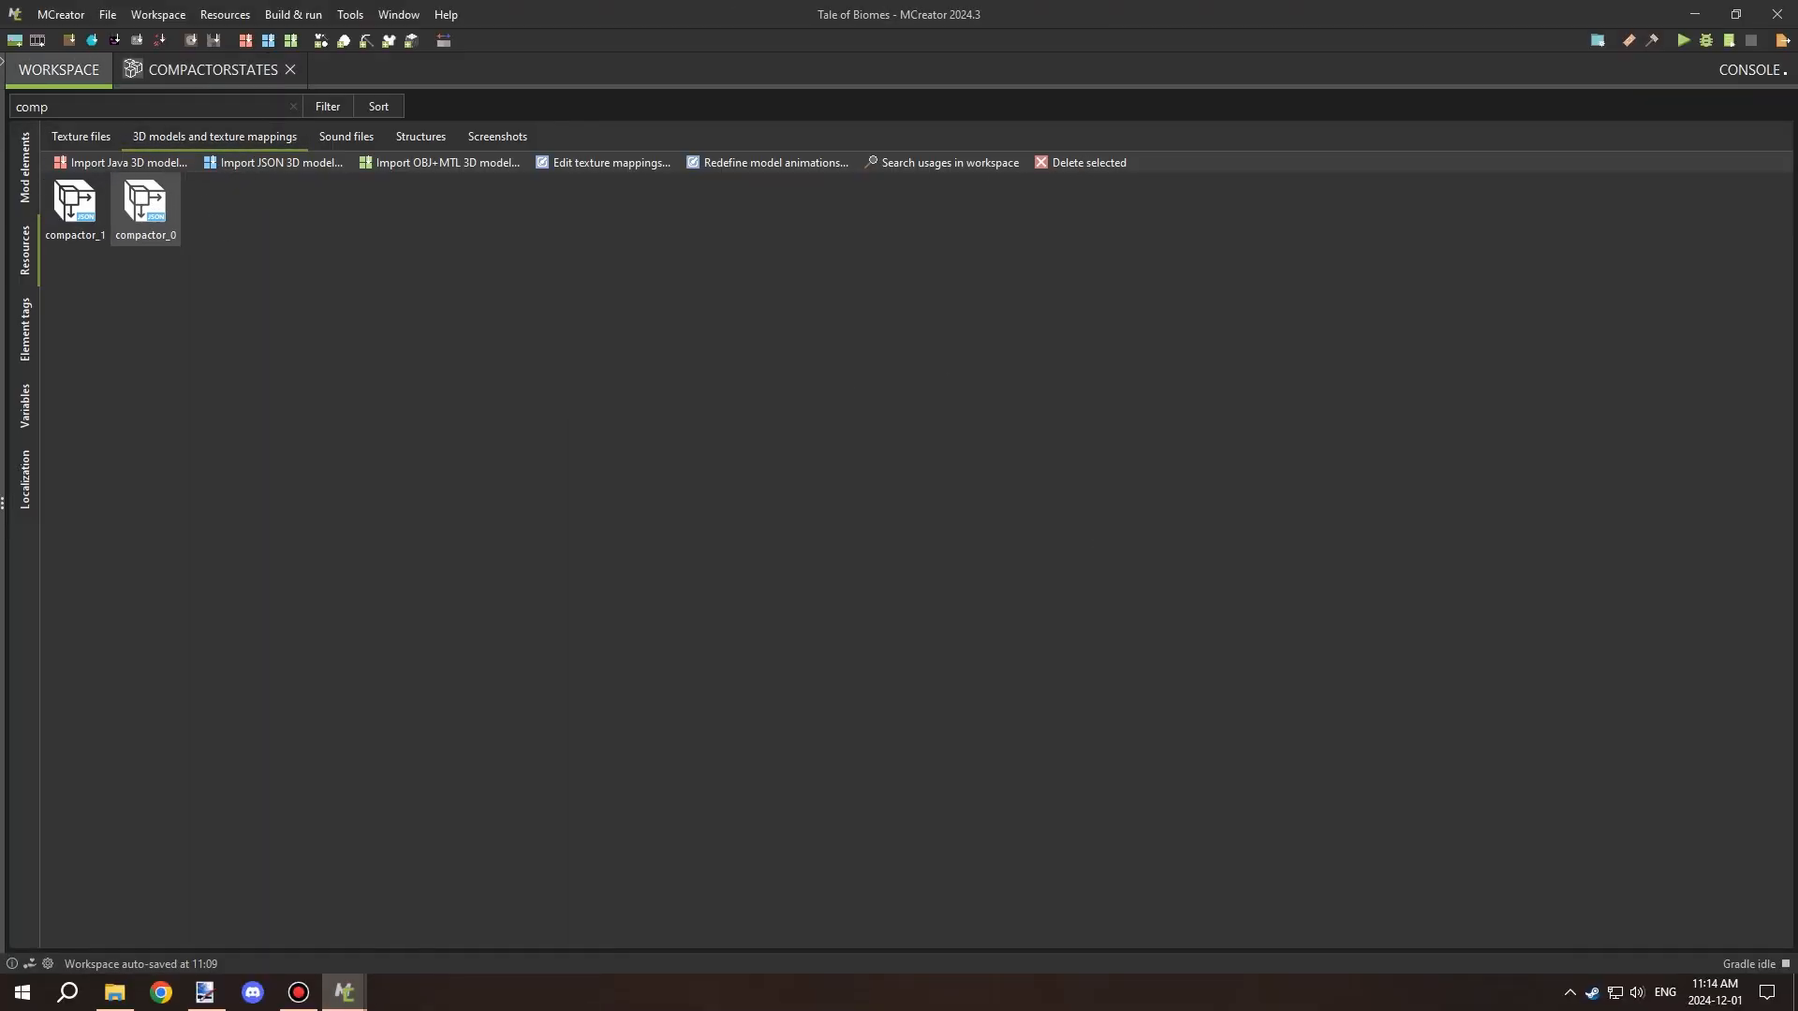
click(1007, 338)
double_click(1018, 337)
click(862, 713)
Set Blockstate 2's block model in CompactorStates to compactor_2 with the default texture mapping.
click(214, 70)
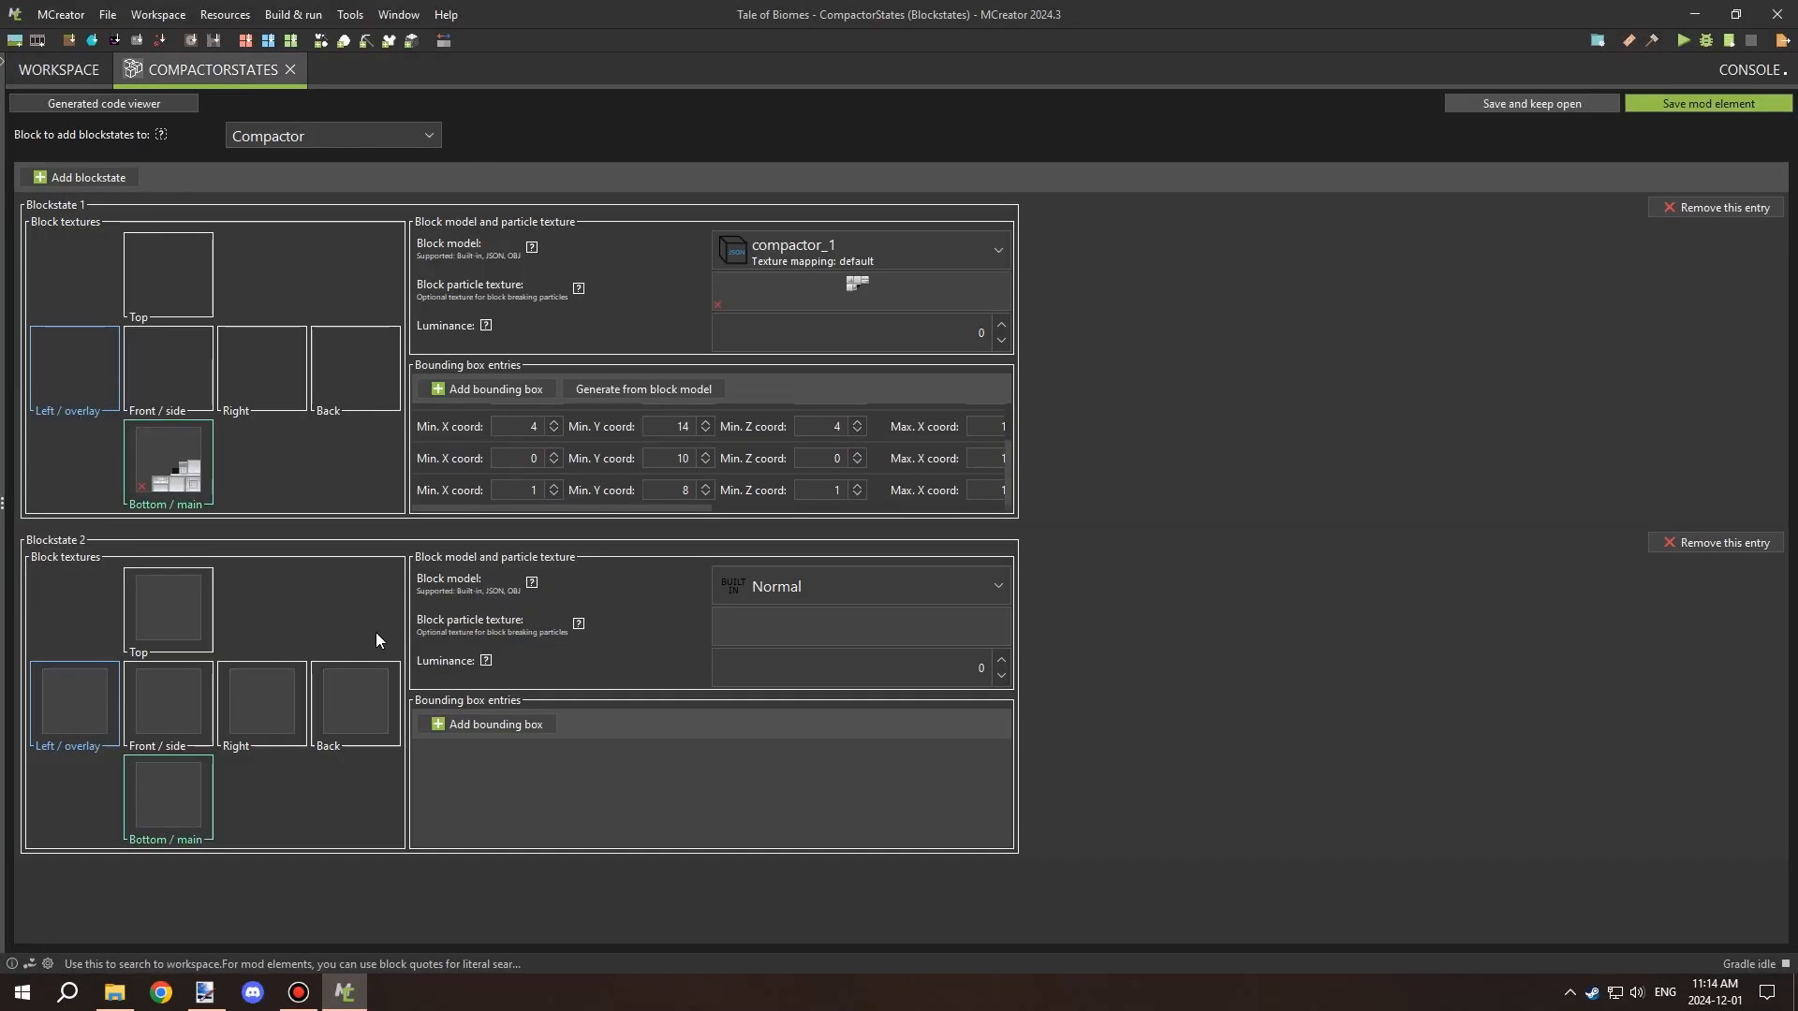
click(862, 586)
scroll(897, 289, down, 7)
scroll(896, 287, up, 3)
scroll(893, 281, up, 3)
scroll(891, 279, down, 4)
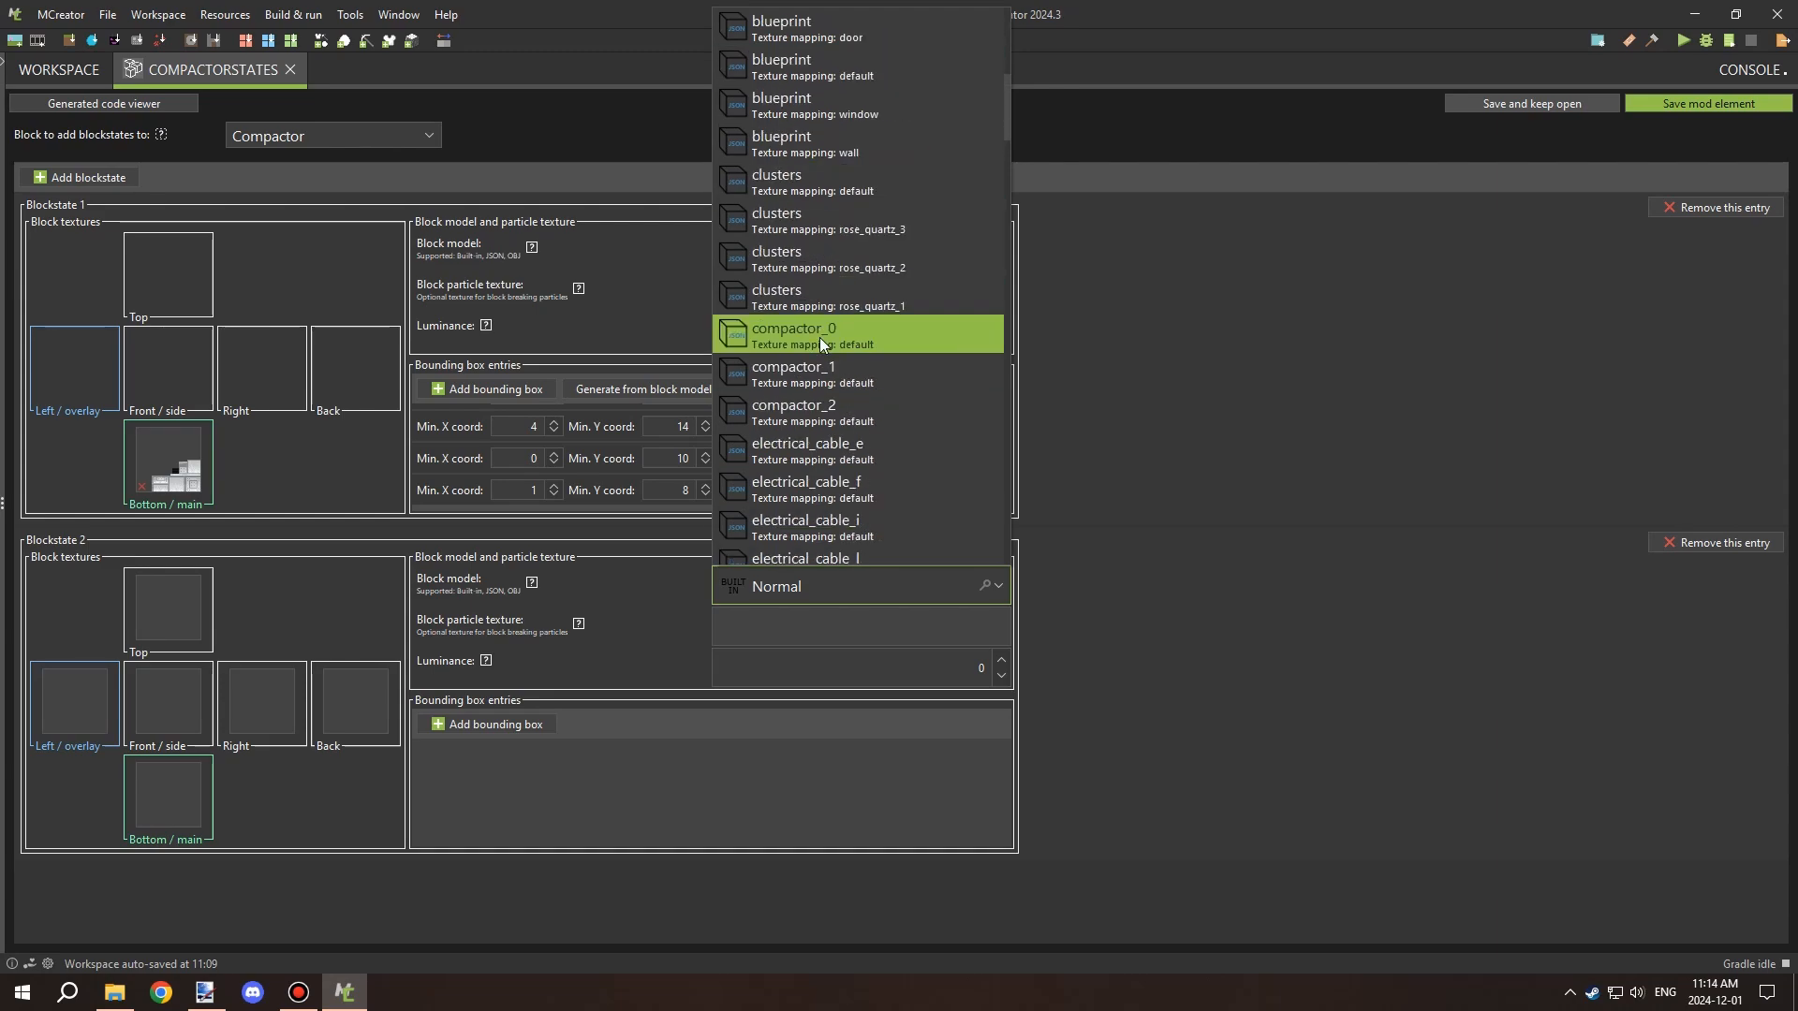
click(831, 412)
Assign the compactor texture as Blockstate 2's particle texture and bottom/main texture.
click(832, 642)
double_click(1018, 337)
click(168, 794)
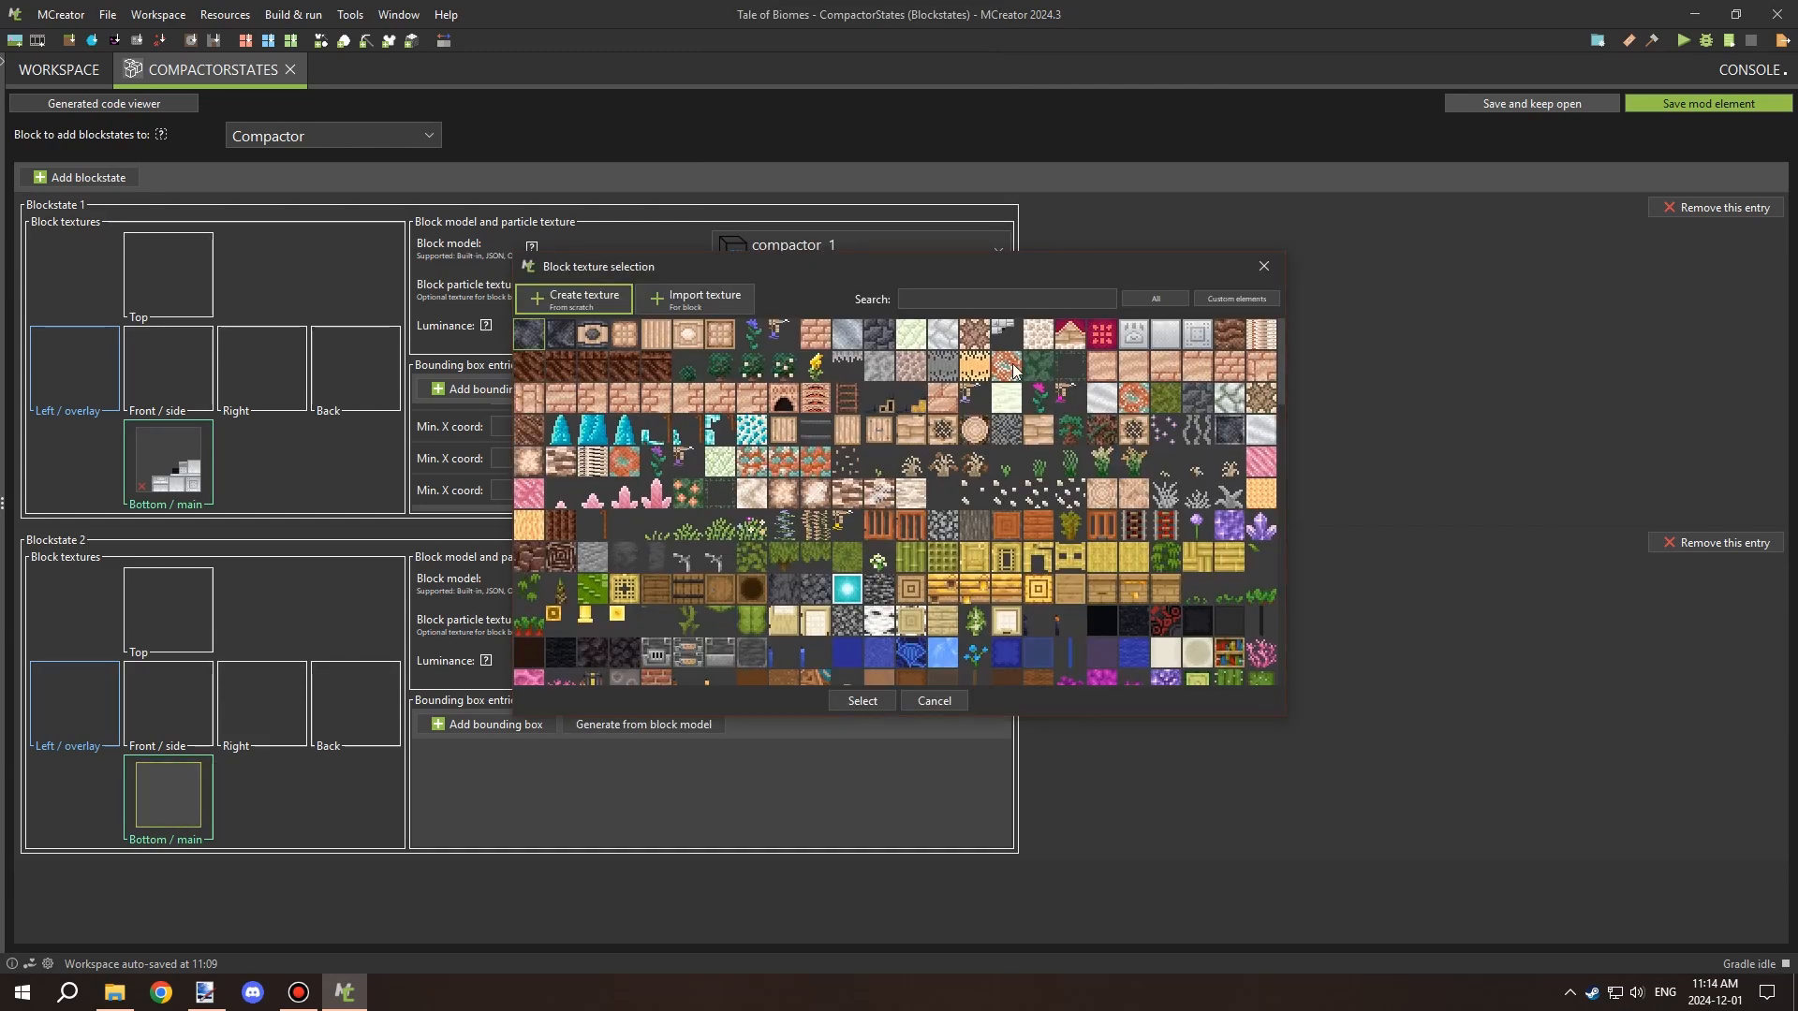
double_click(1018, 337)
Generate Blockstate 2's bounding boxes from its block model and save the CompactorStates element.
click(626, 728)
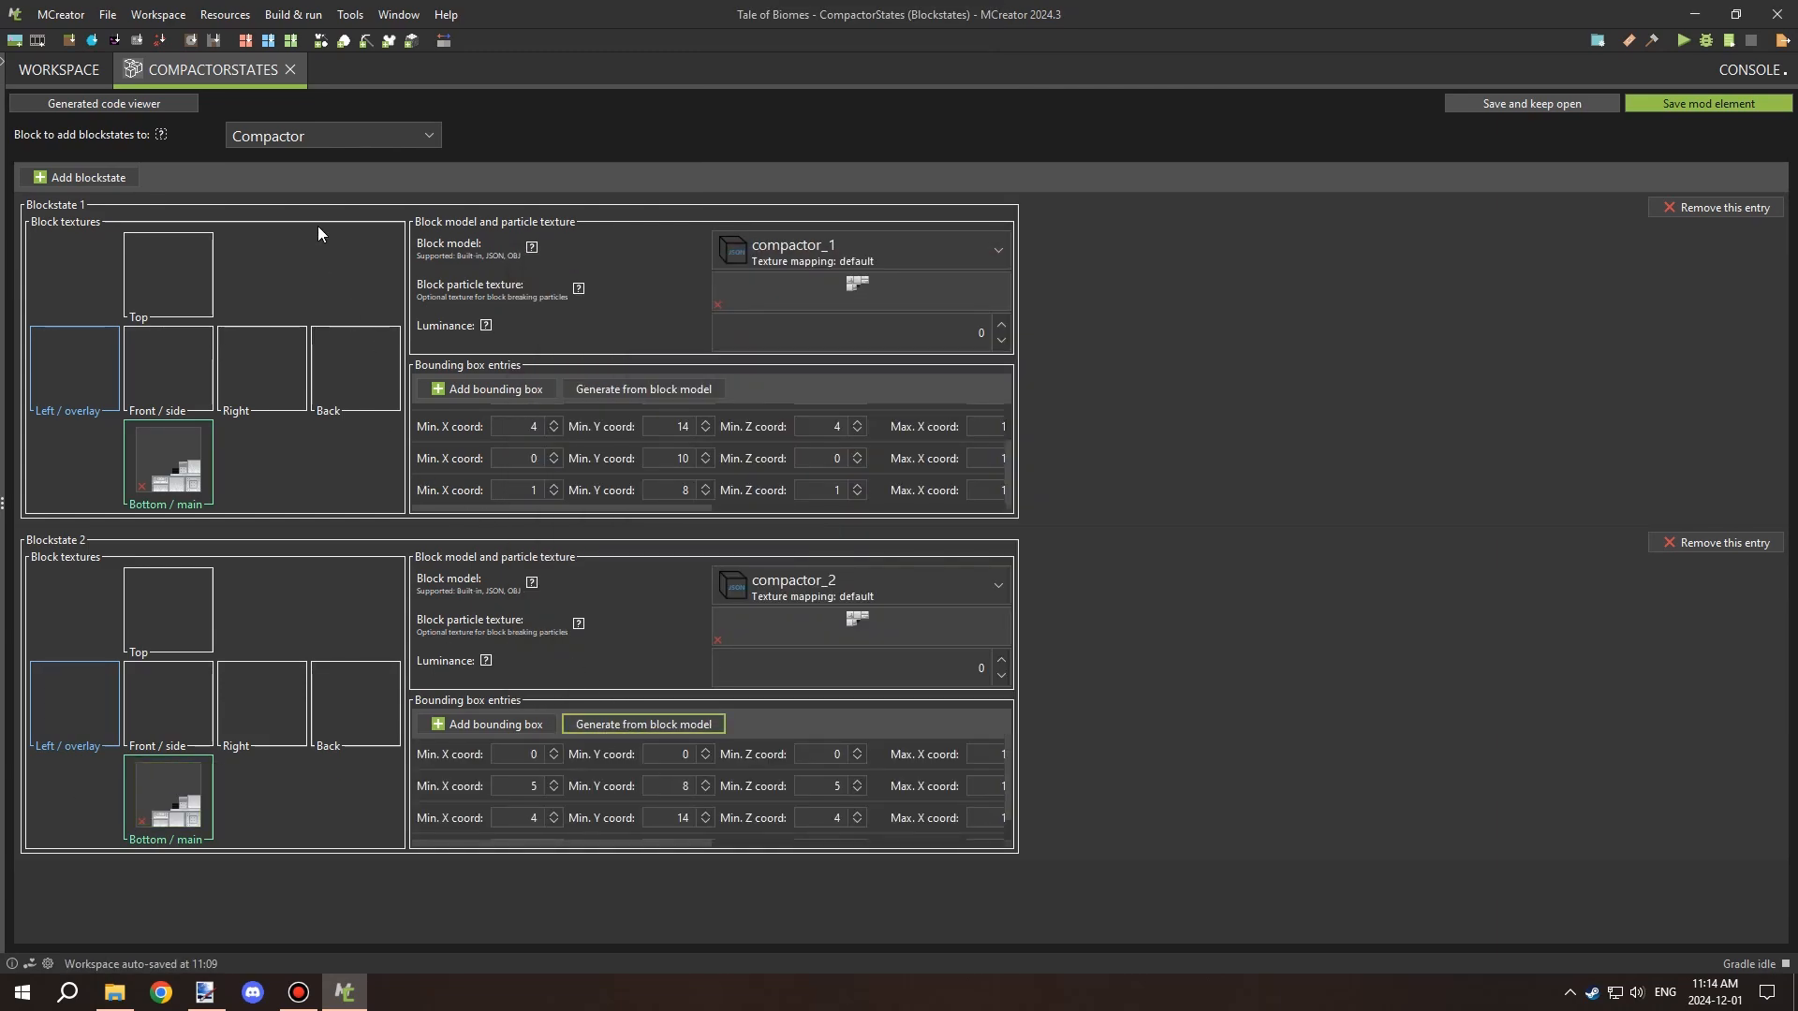
click(1696, 110)
Open the Compactor block element and create the CompactorOnTickUpdate procedure for its tick update trigger.
click(98, 107)
click(25, 162)
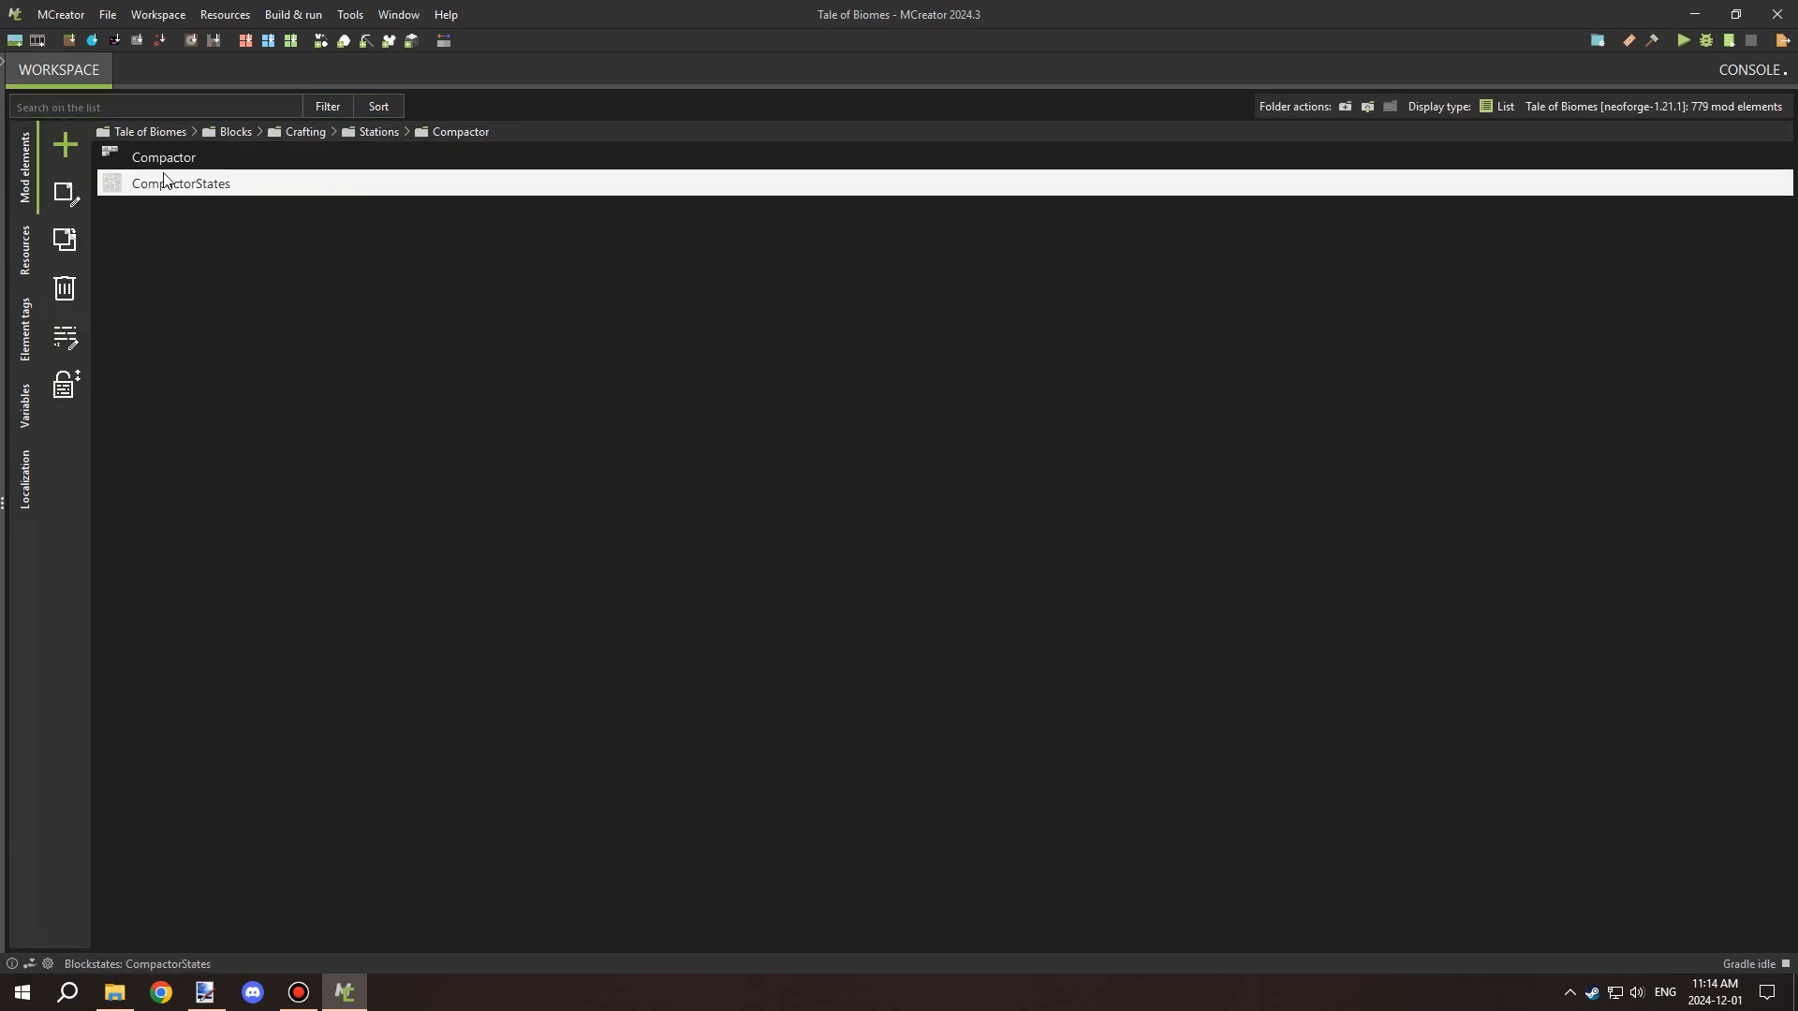
double_click(161, 158)
click(592, 934)
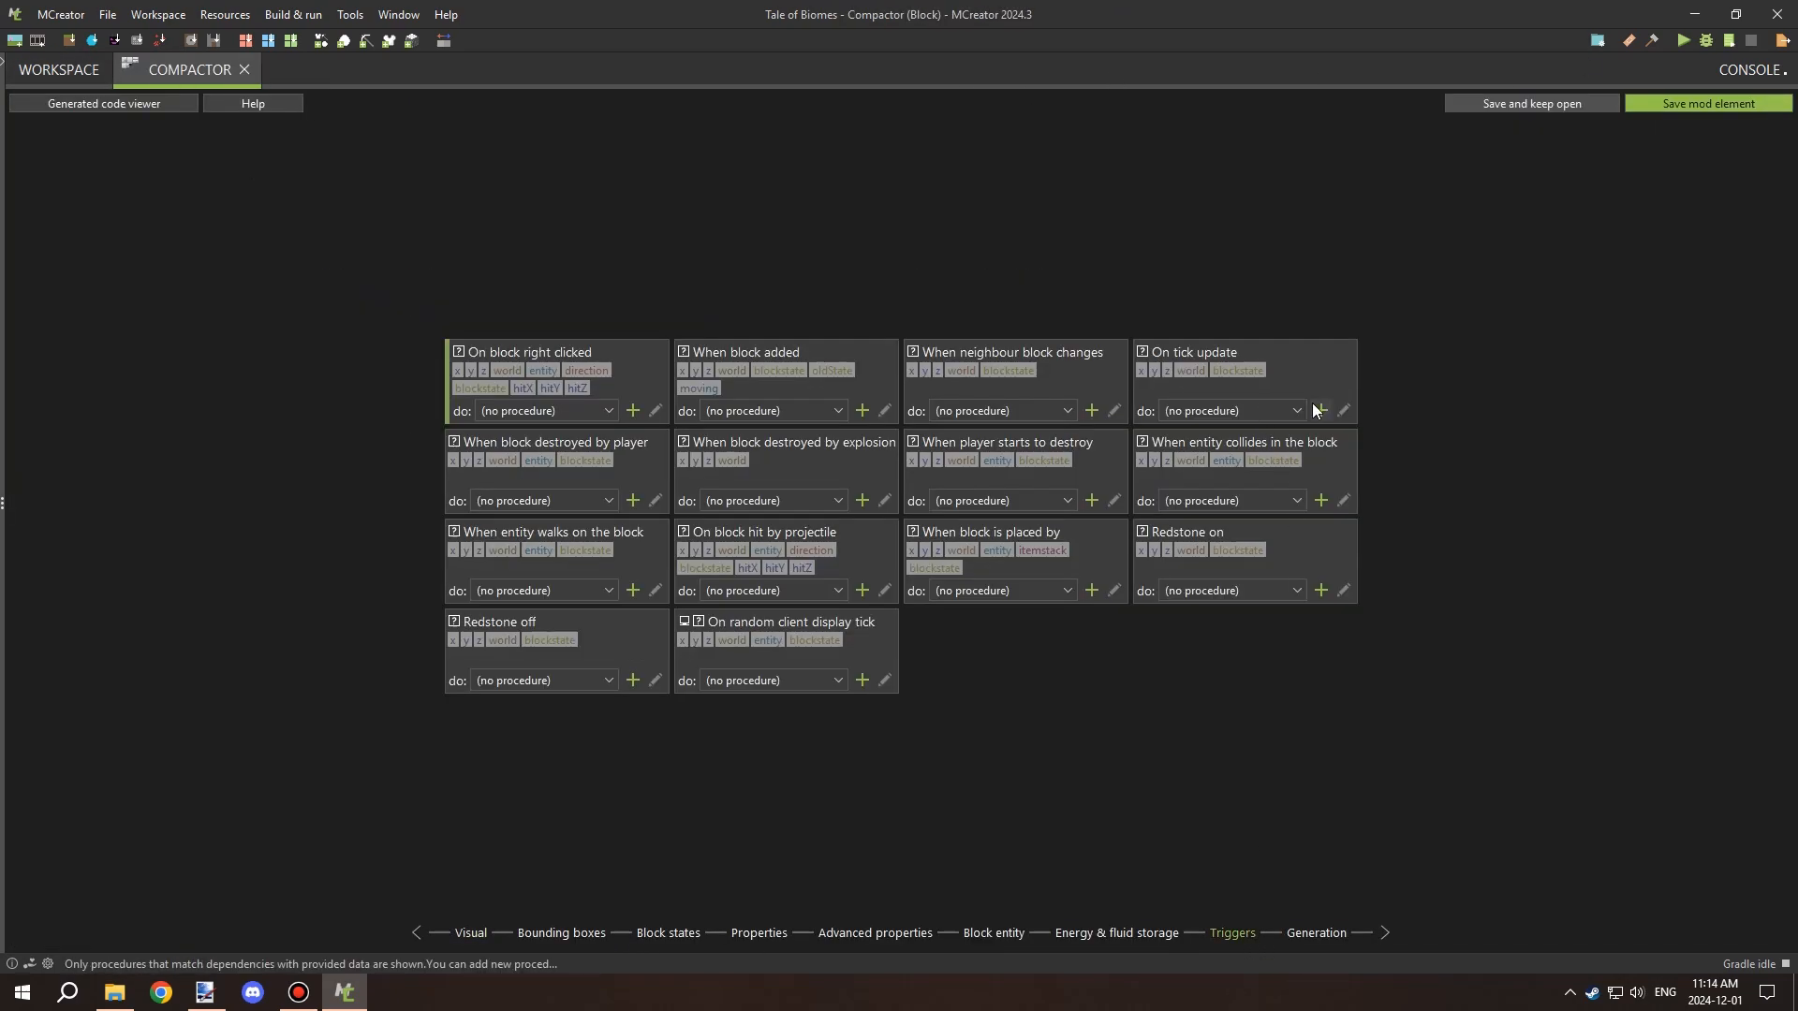
click(888, 511)
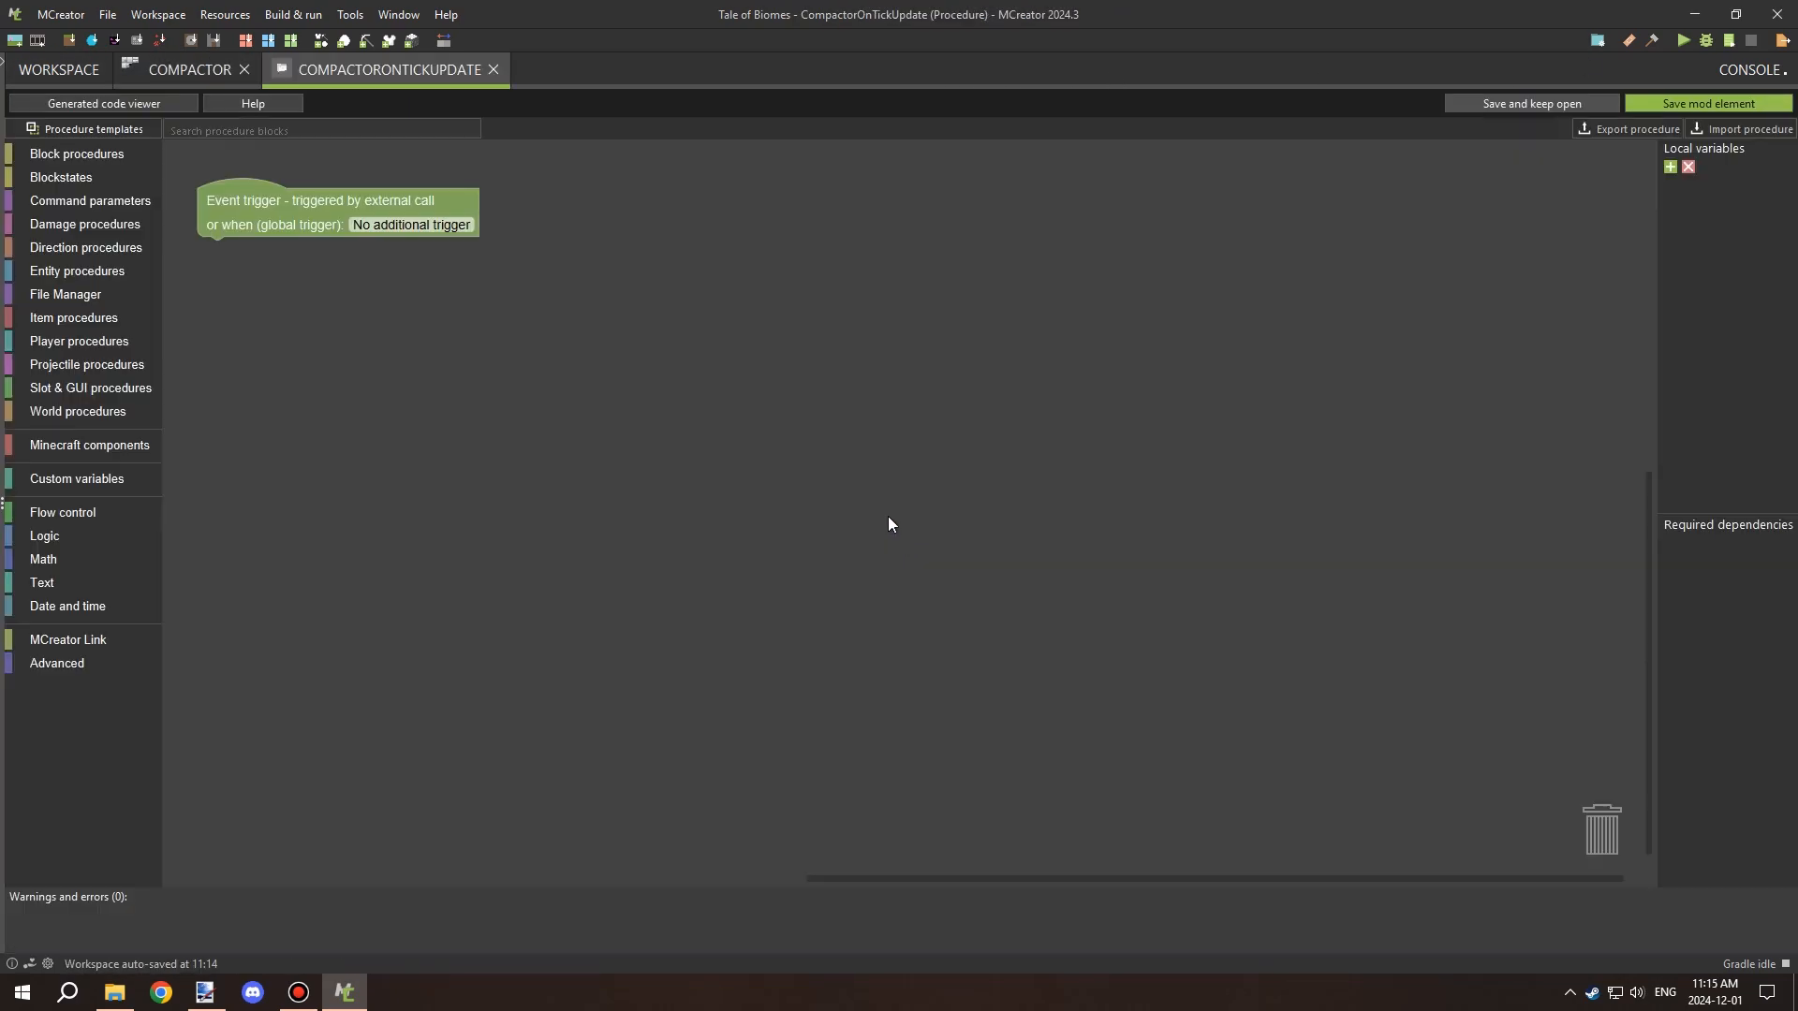
Attach an if block beneath the procedure's event trigger.
click(84, 513)
drag(199, 166, 486, 358)
click(484, 334)
click(484, 335)
Add a block that gets the NBT number tag animationTime of the block at x, y, z.
click(155, 178)
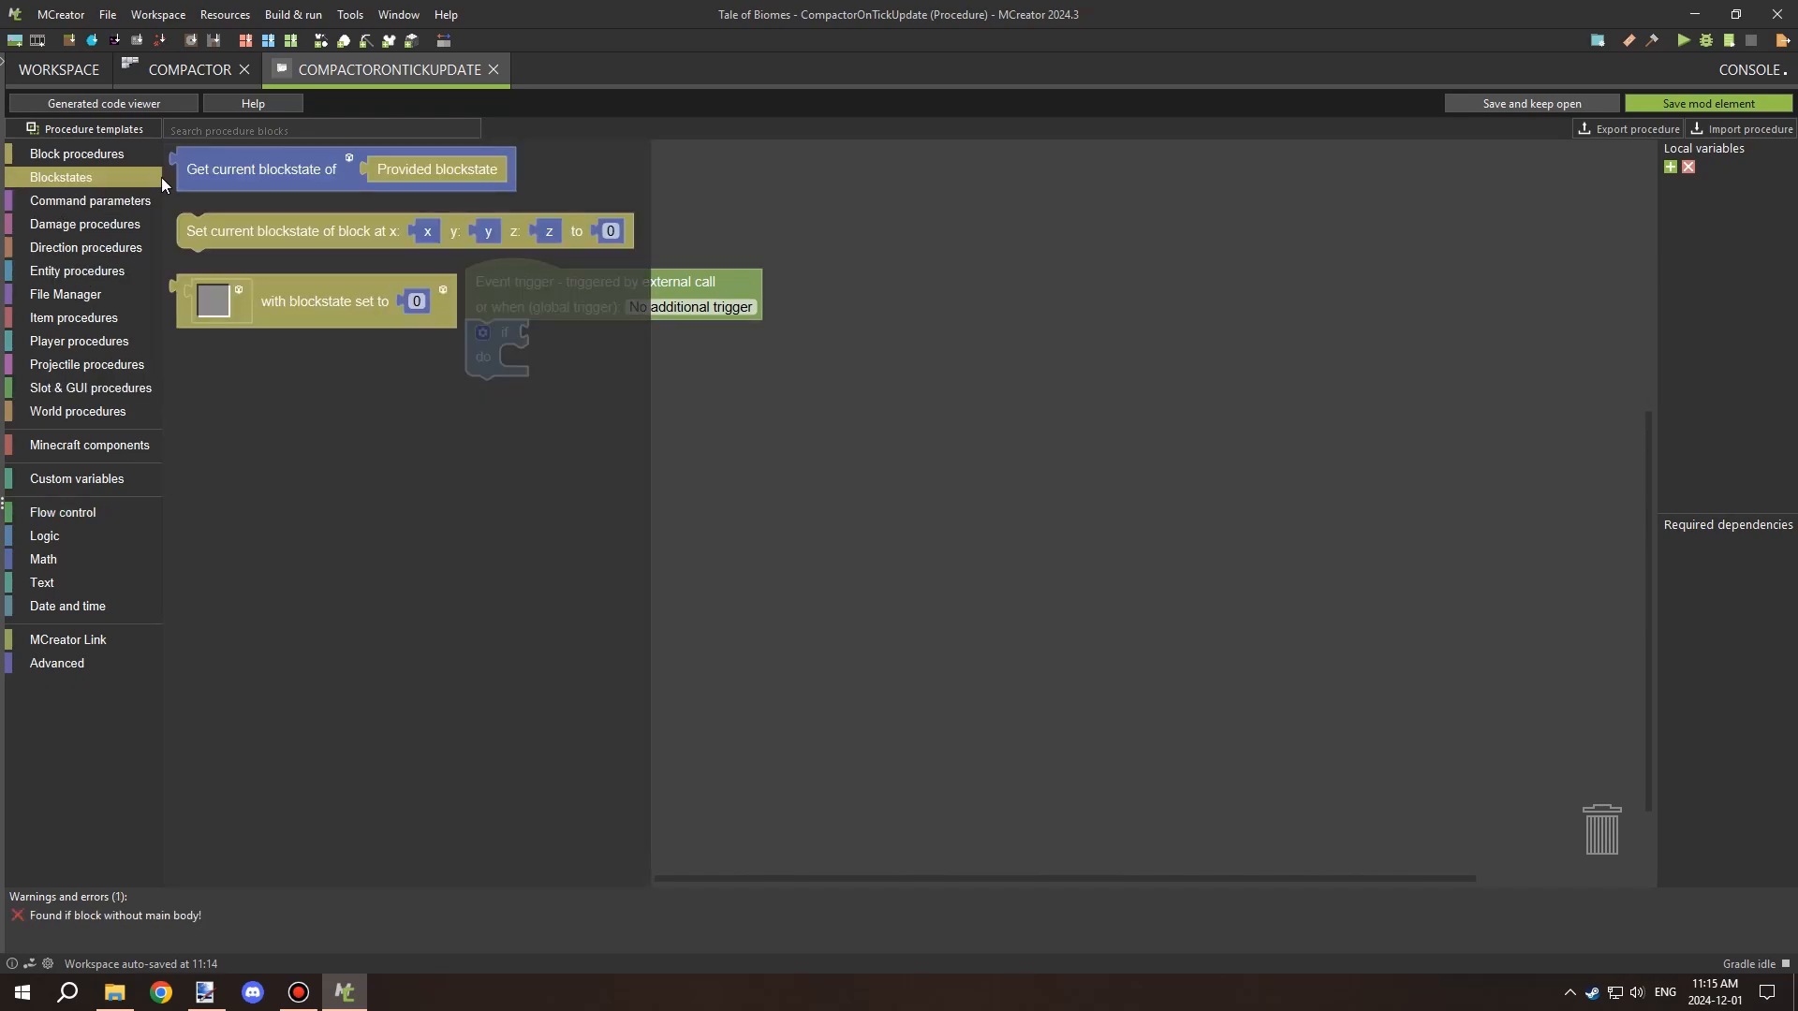
click(73, 155)
click(63, 200)
scroll(311, 276, down, 12)
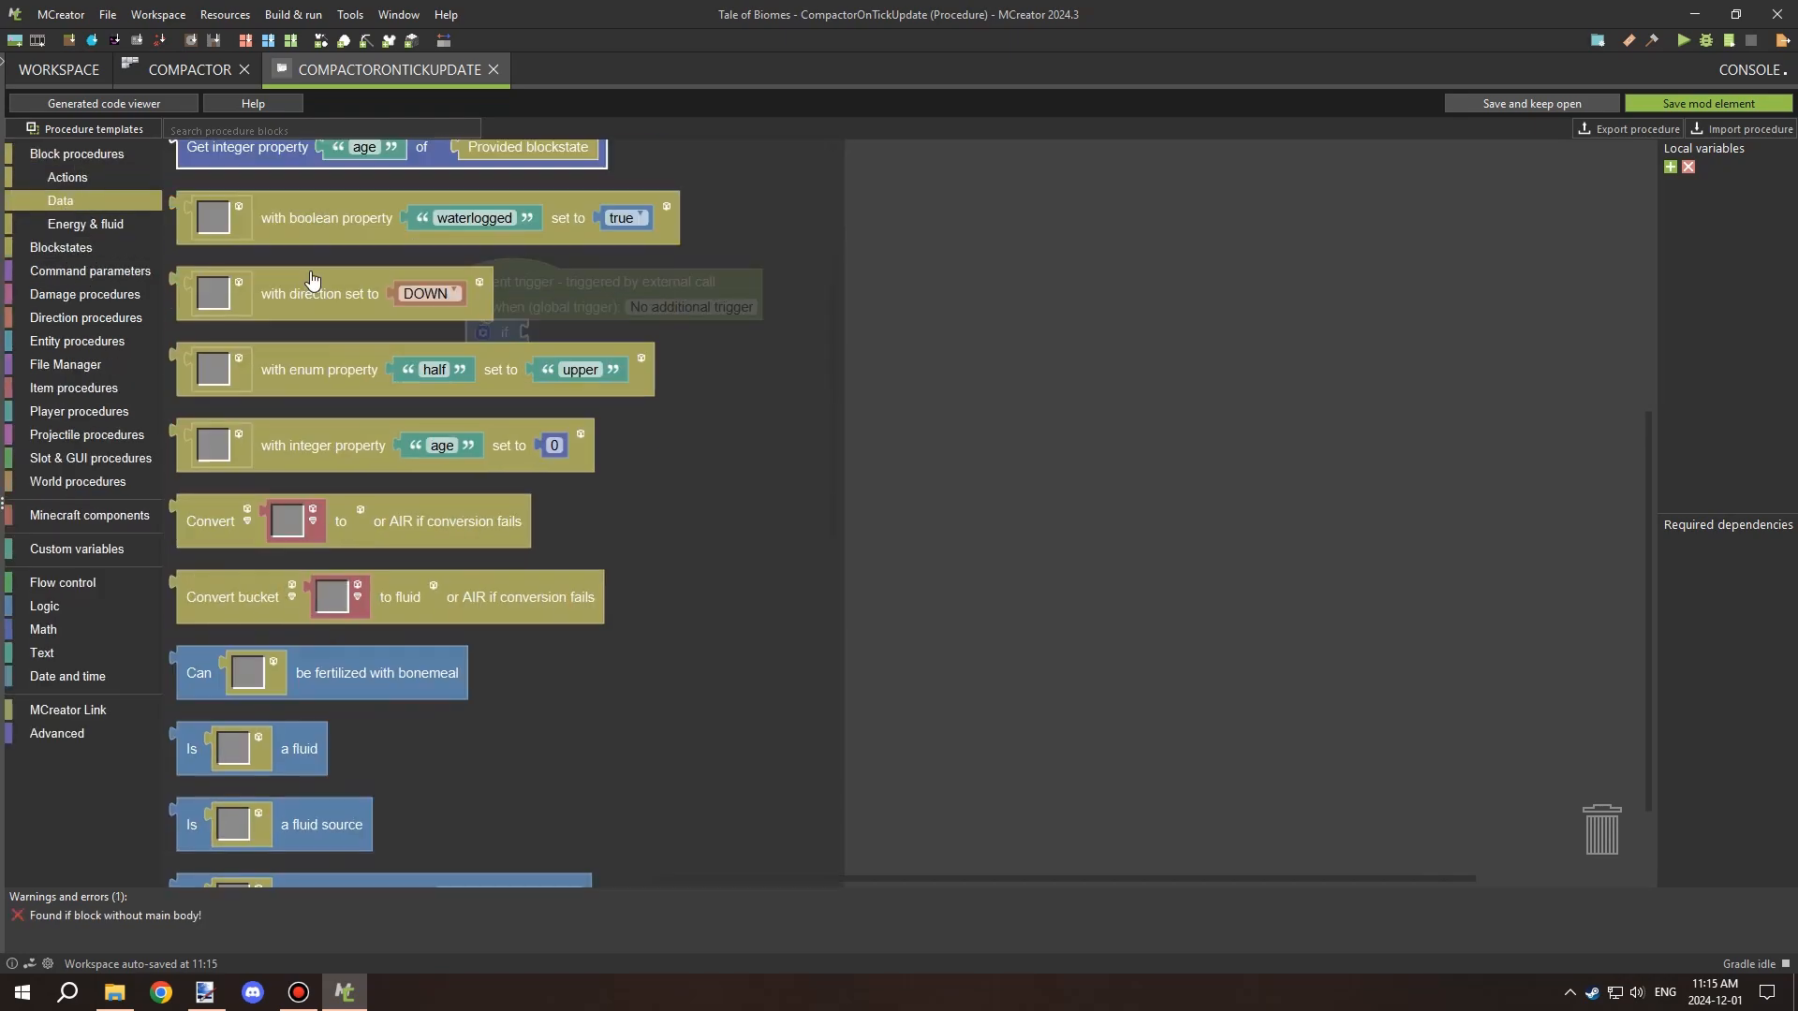
drag(265, 755, 569, 390)
click(794, 347)
text(animationTime)
Give the if block a number comparison condition with the animationTime tag getter as its first operand.
click(45, 606)
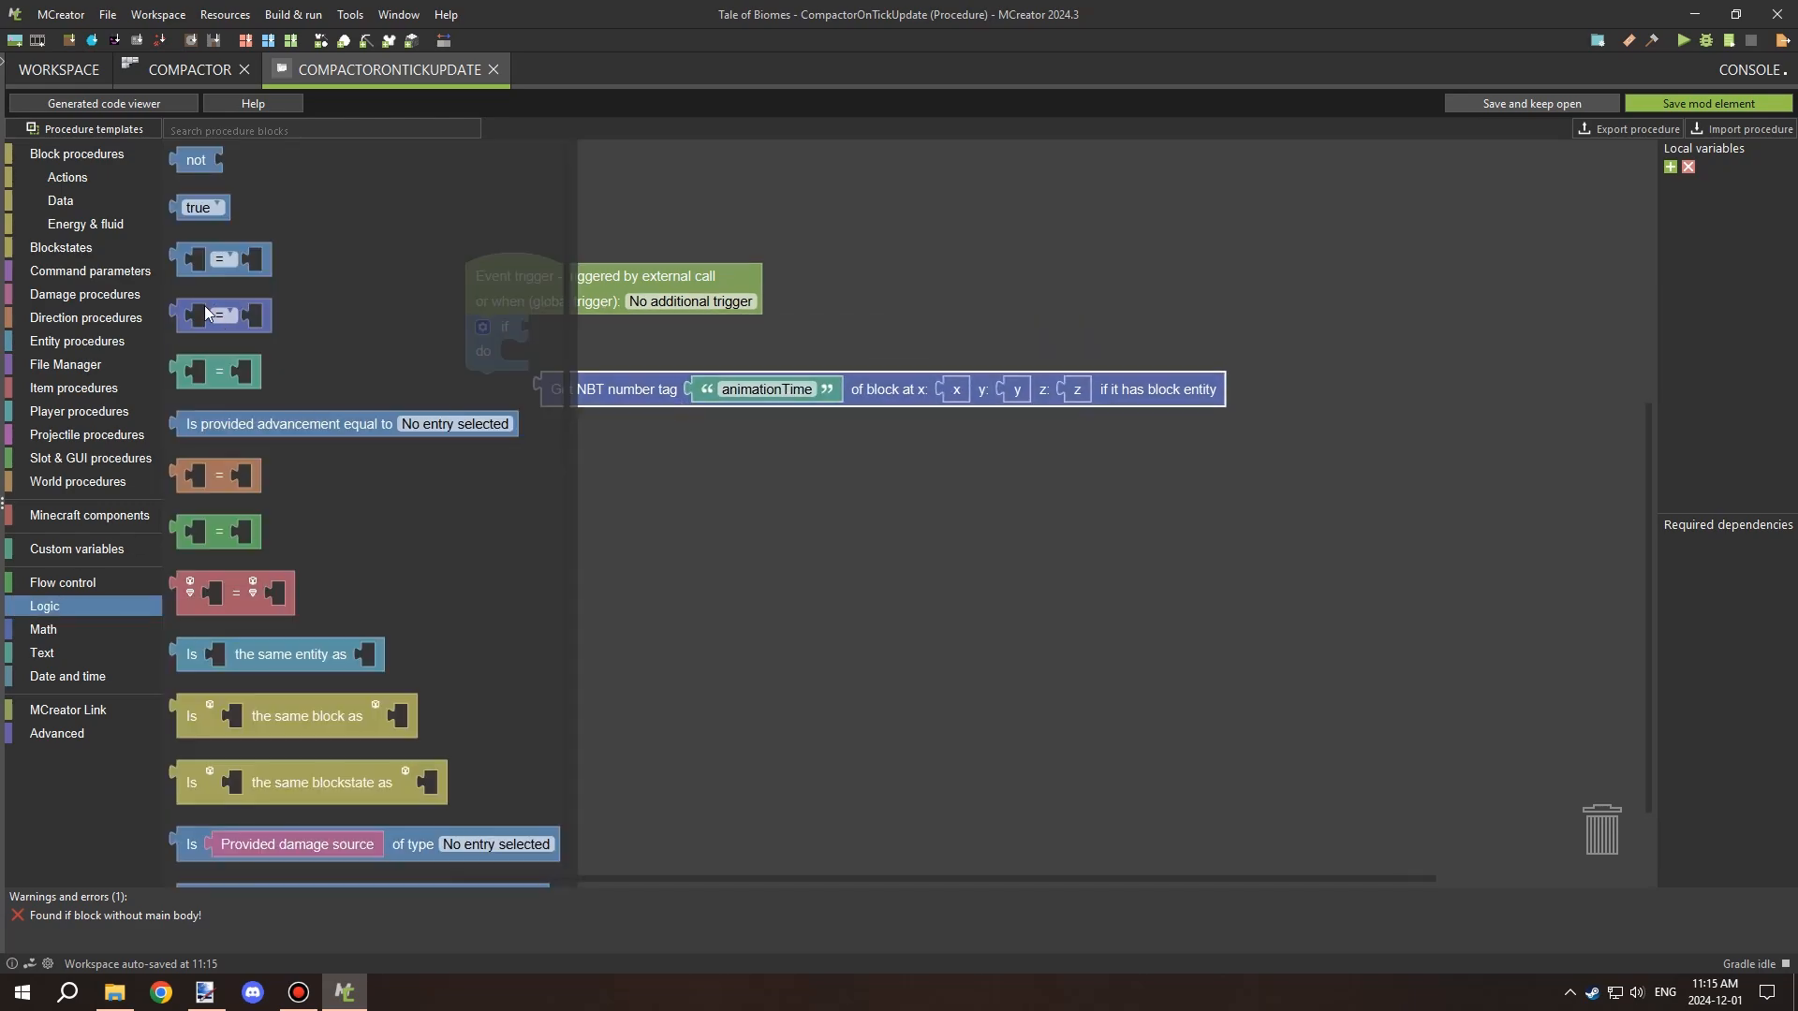
drag(207, 309, 564, 339)
drag(589, 391, 591, 341)
click(1240, 342)
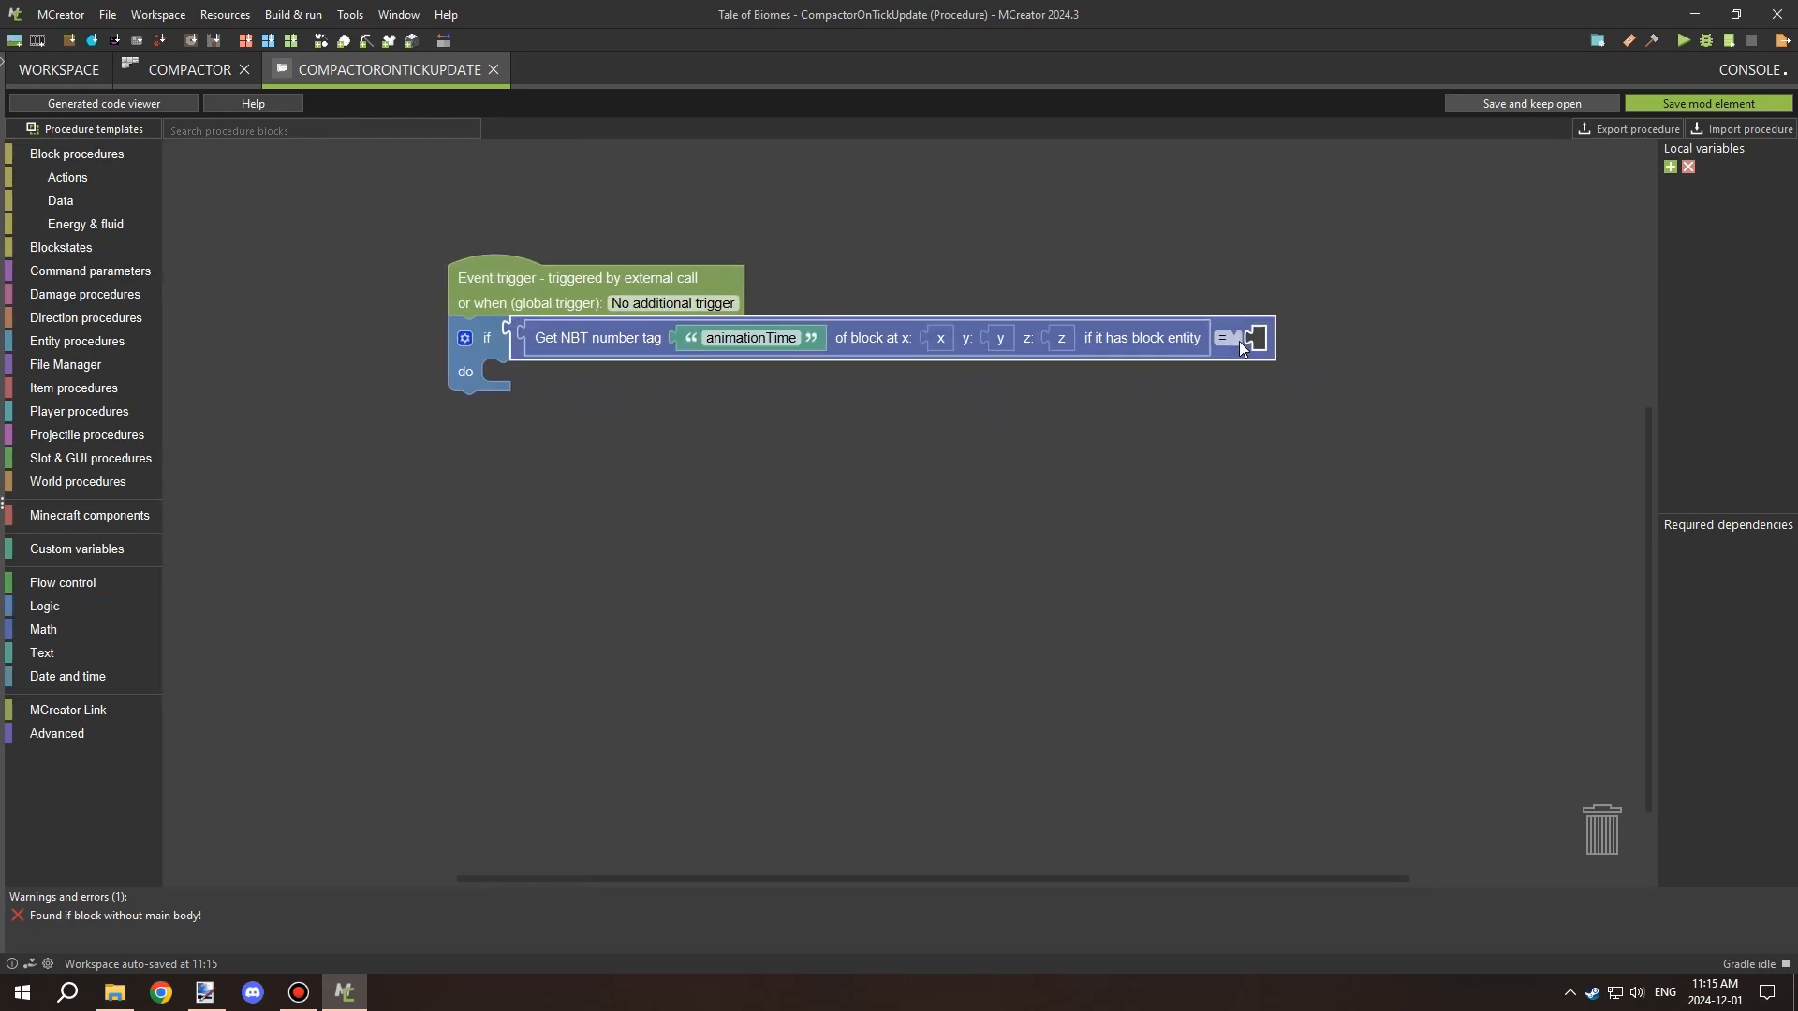
Add a logic operator block below the if block, set it to OR and stack its inputs vertically.
click(44, 614)
drag(212, 267, 693, 429)
click(698, 428)
click(735, 558)
right_click(683, 436)
click(723, 503)
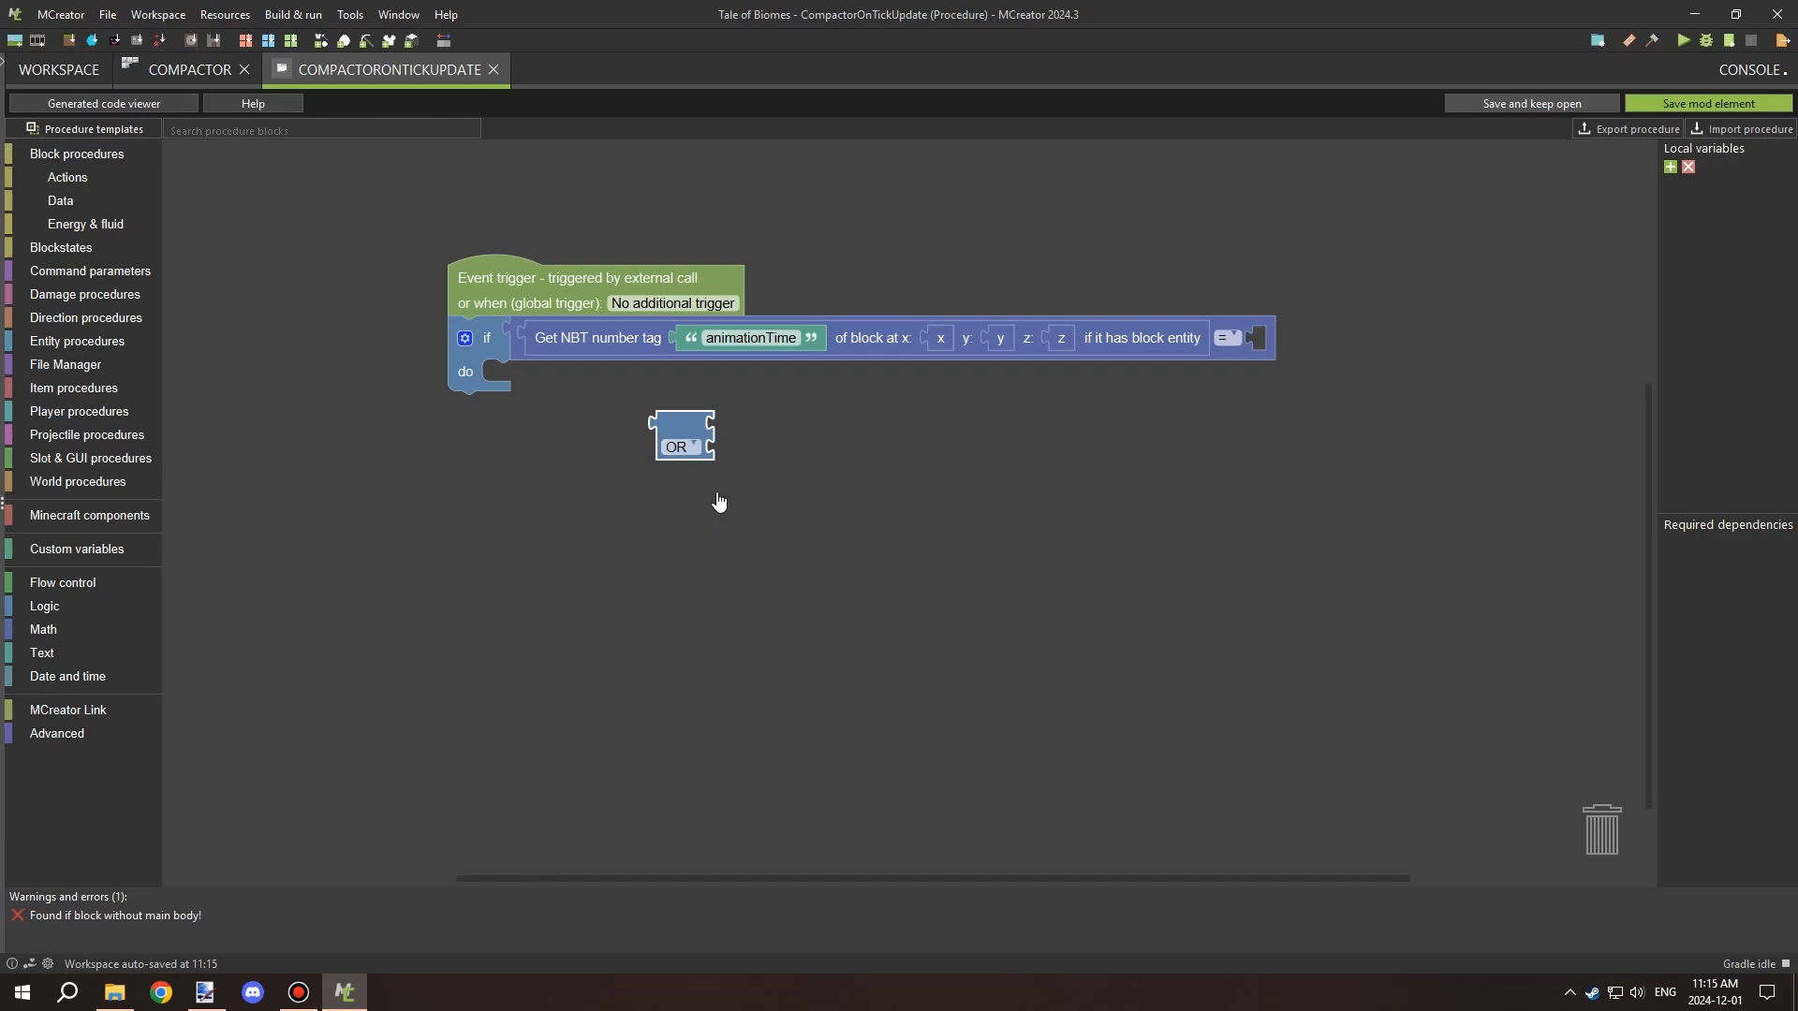
drag(561, 447, 624, 468)
Complete the animationTime comparison with the number 0 and duplicate the whole comparison below the if block.
click(43, 629)
right_click(1300, 341)
click(1326, 360)
right_click(539, 356)
click(563, 371)
right_click(606, 448)
click(659, 565)
Make an AND block the if condition, holding the first comparison, and park the OR block beneath it.
drag(539, 470, 547, 376)
drag(608, 368, 561, 351)
click(552, 448)
click(538, 526)
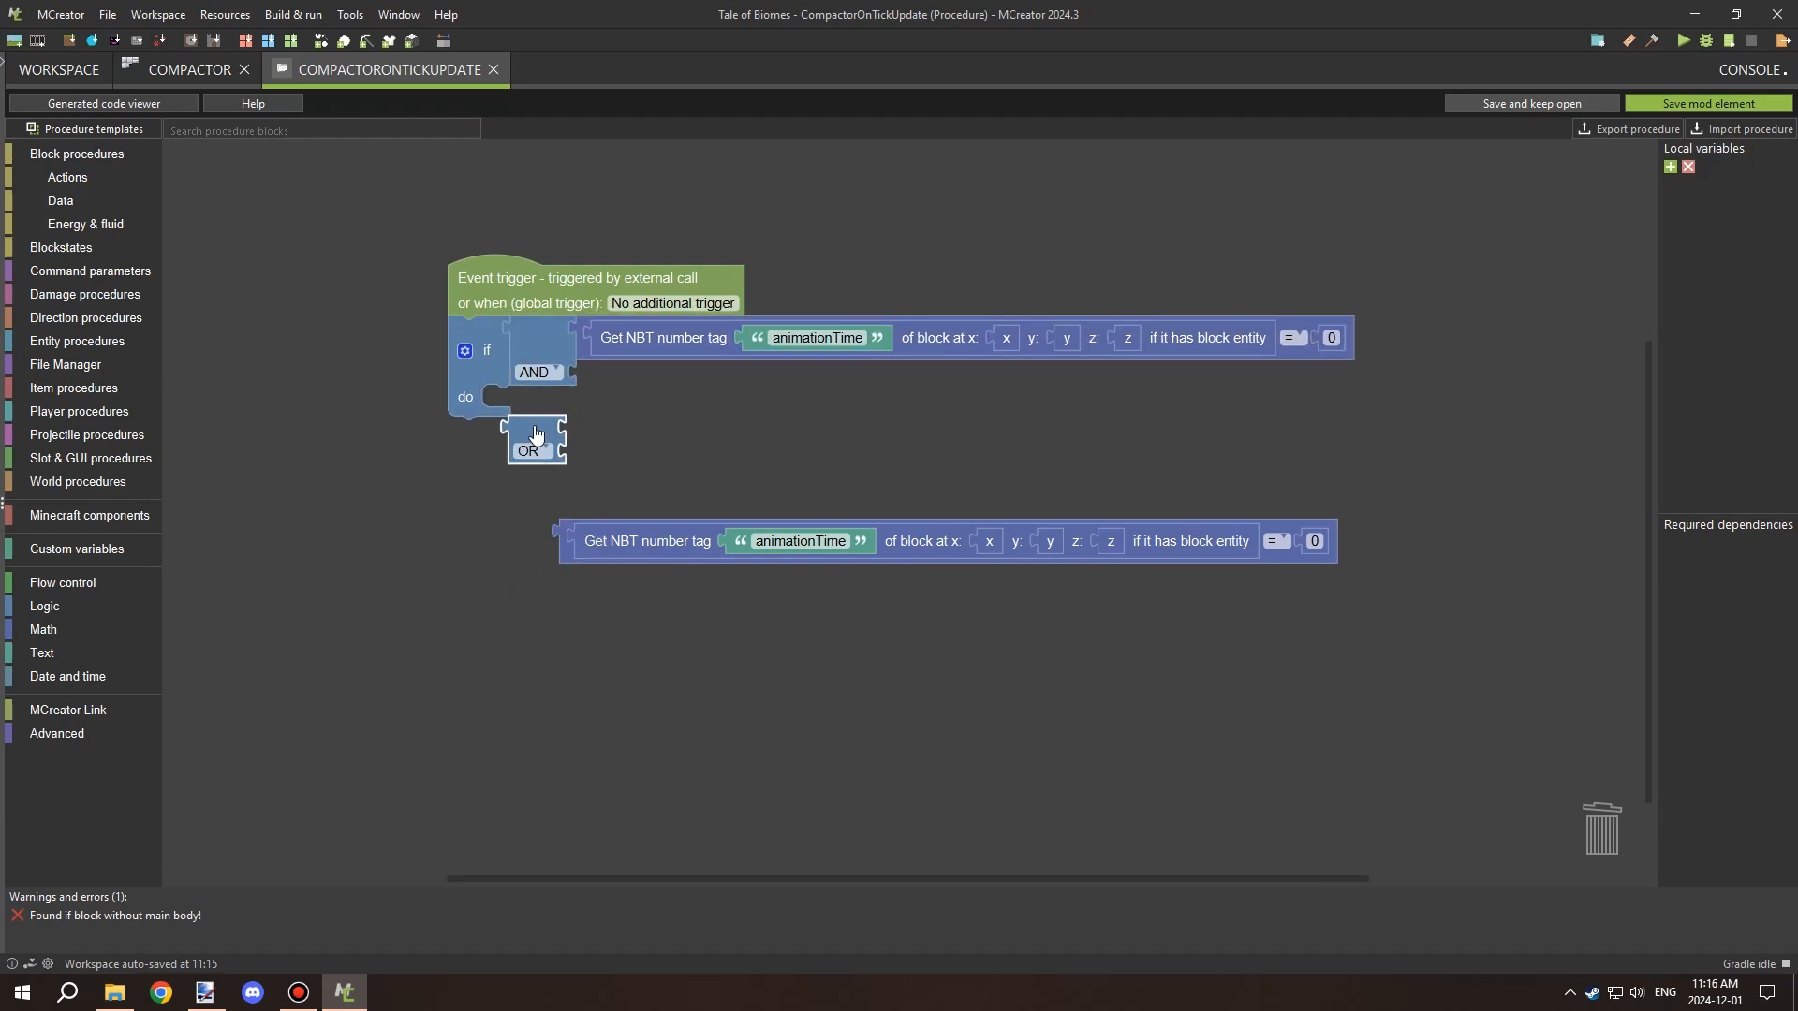
drag(536, 436, 541, 466)
drag(541, 348, 614, 449)
drag(541, 346, 536, 522)
drag(604, 444, 530, 352)
drag(883, 424, 835, 479)
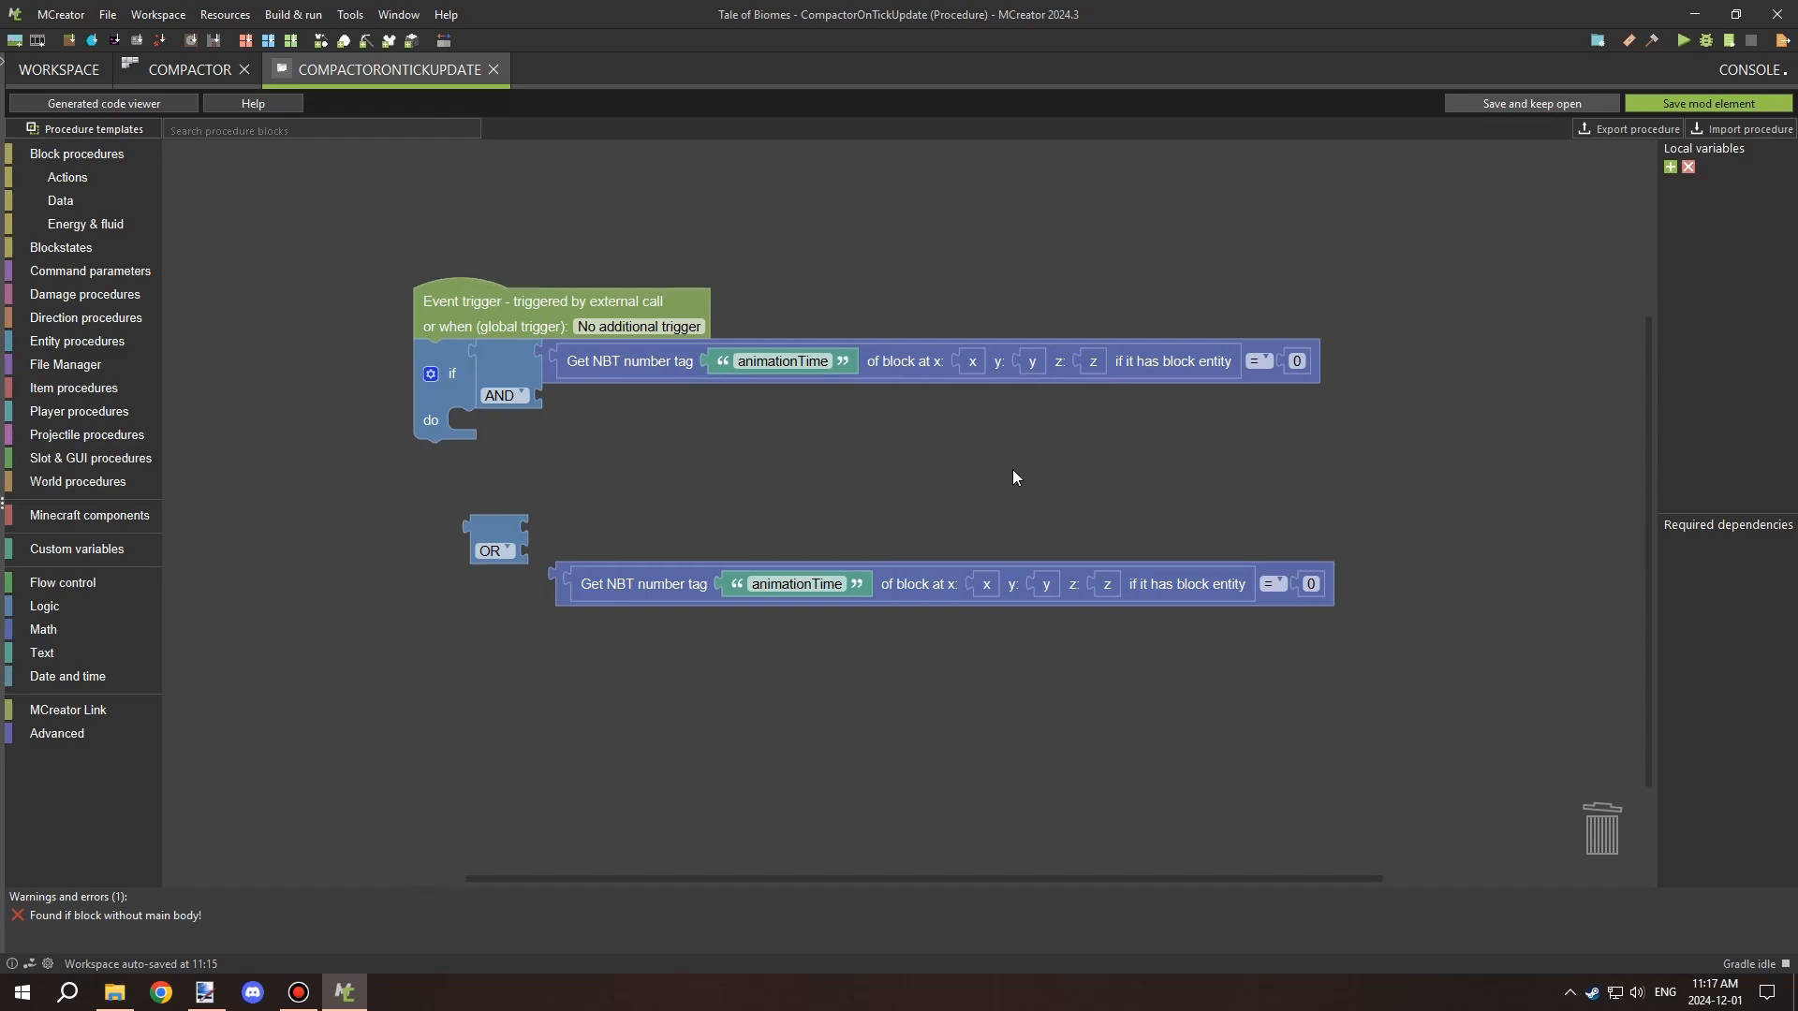
drag(1013, 470, 970, 497)
Define the if condition as animationTime ≥ 0 AND animationTime ≤ 19 by duplicating and editing the comparison.
right_click(1220, 390)
click(1219, 389)
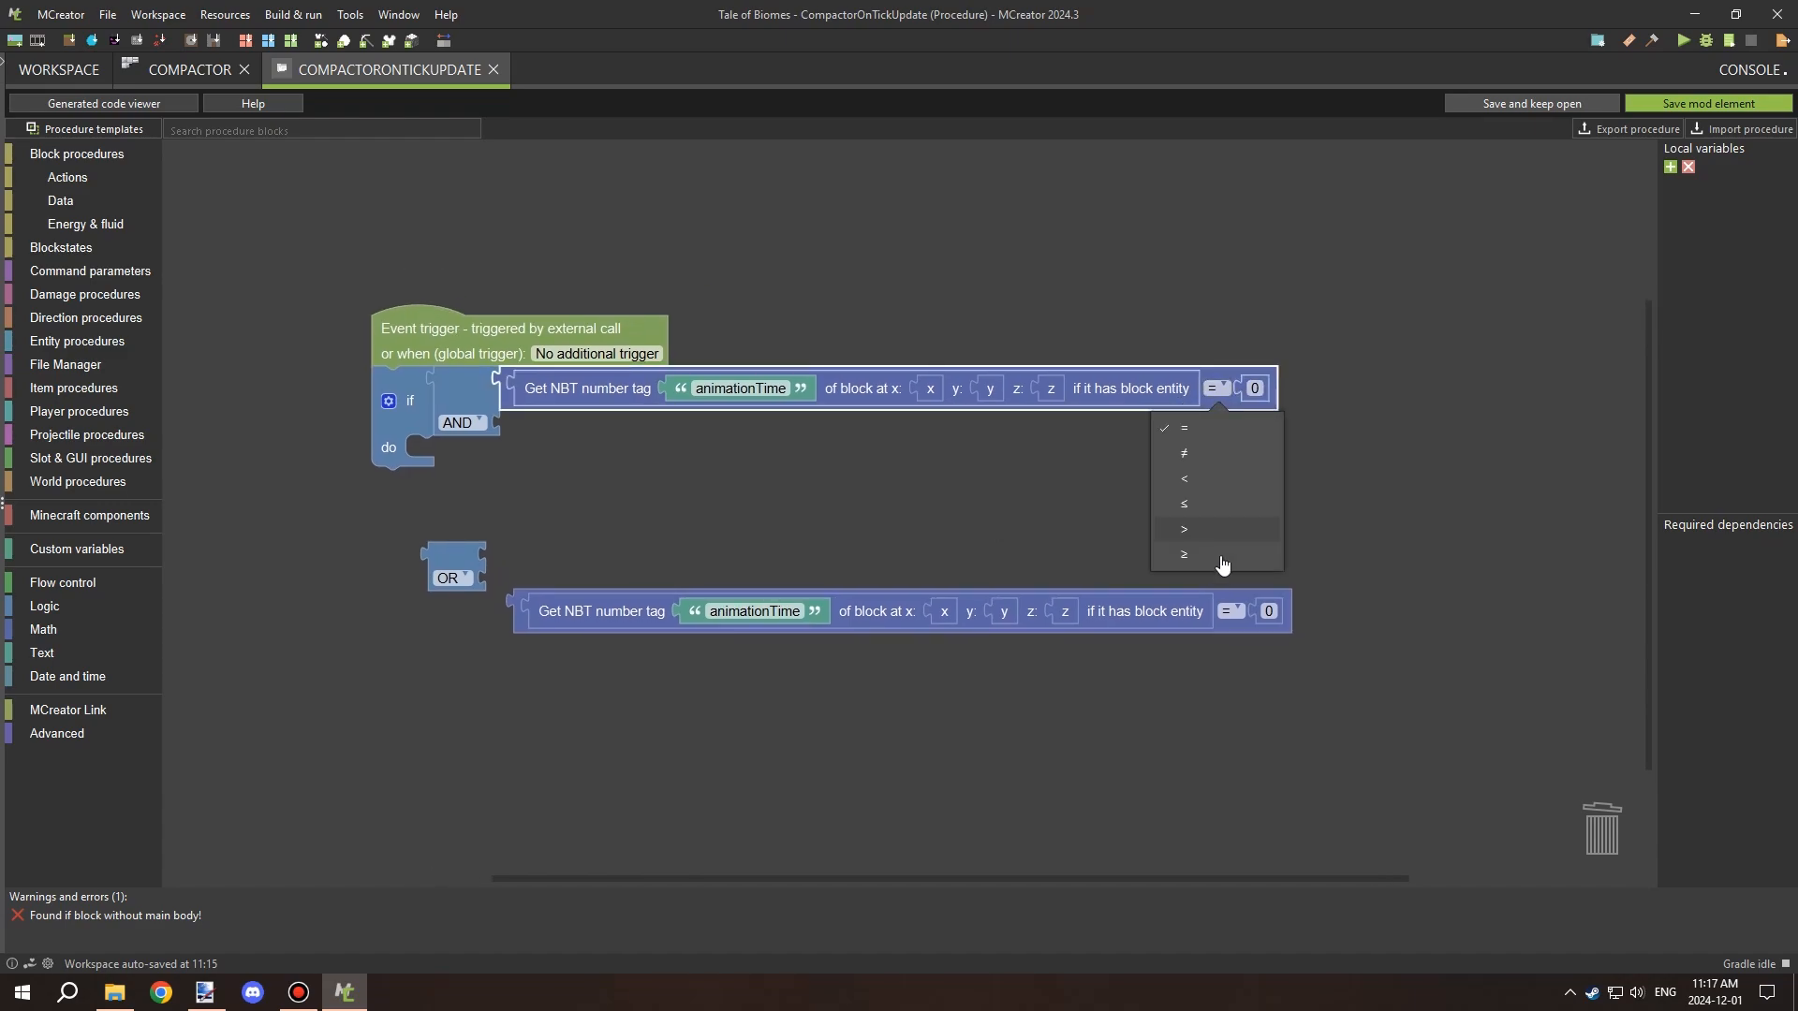
click(1221, 558)
right_click(1221, 386)
click(1251, 404)
drag(1221, 505, 1222, 435)
click(1217, 427)
click(1200, 540)
click(1254, 425)
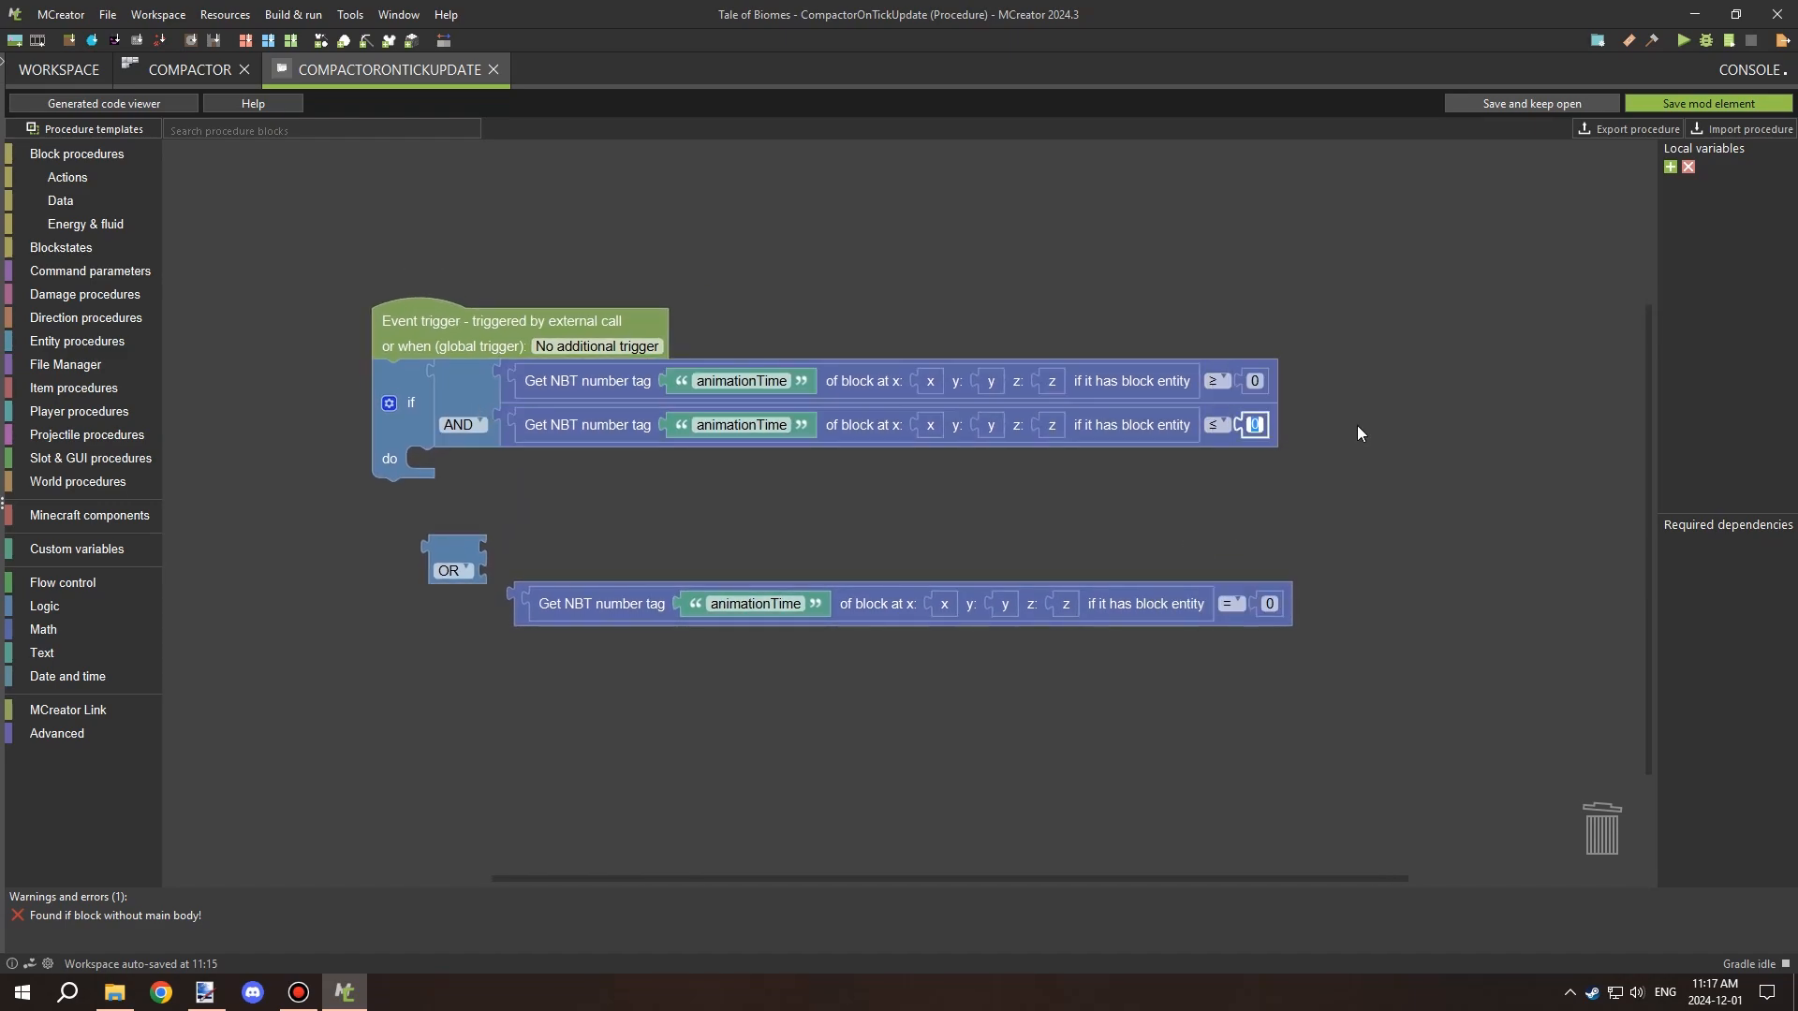
text(19)
Add an else-if branch to the if block and delete the loose OR block and spare comparison.
click(390, 402)
drag(385, 287, 476, 323)
right_click(436, 551)
click(465, 648)
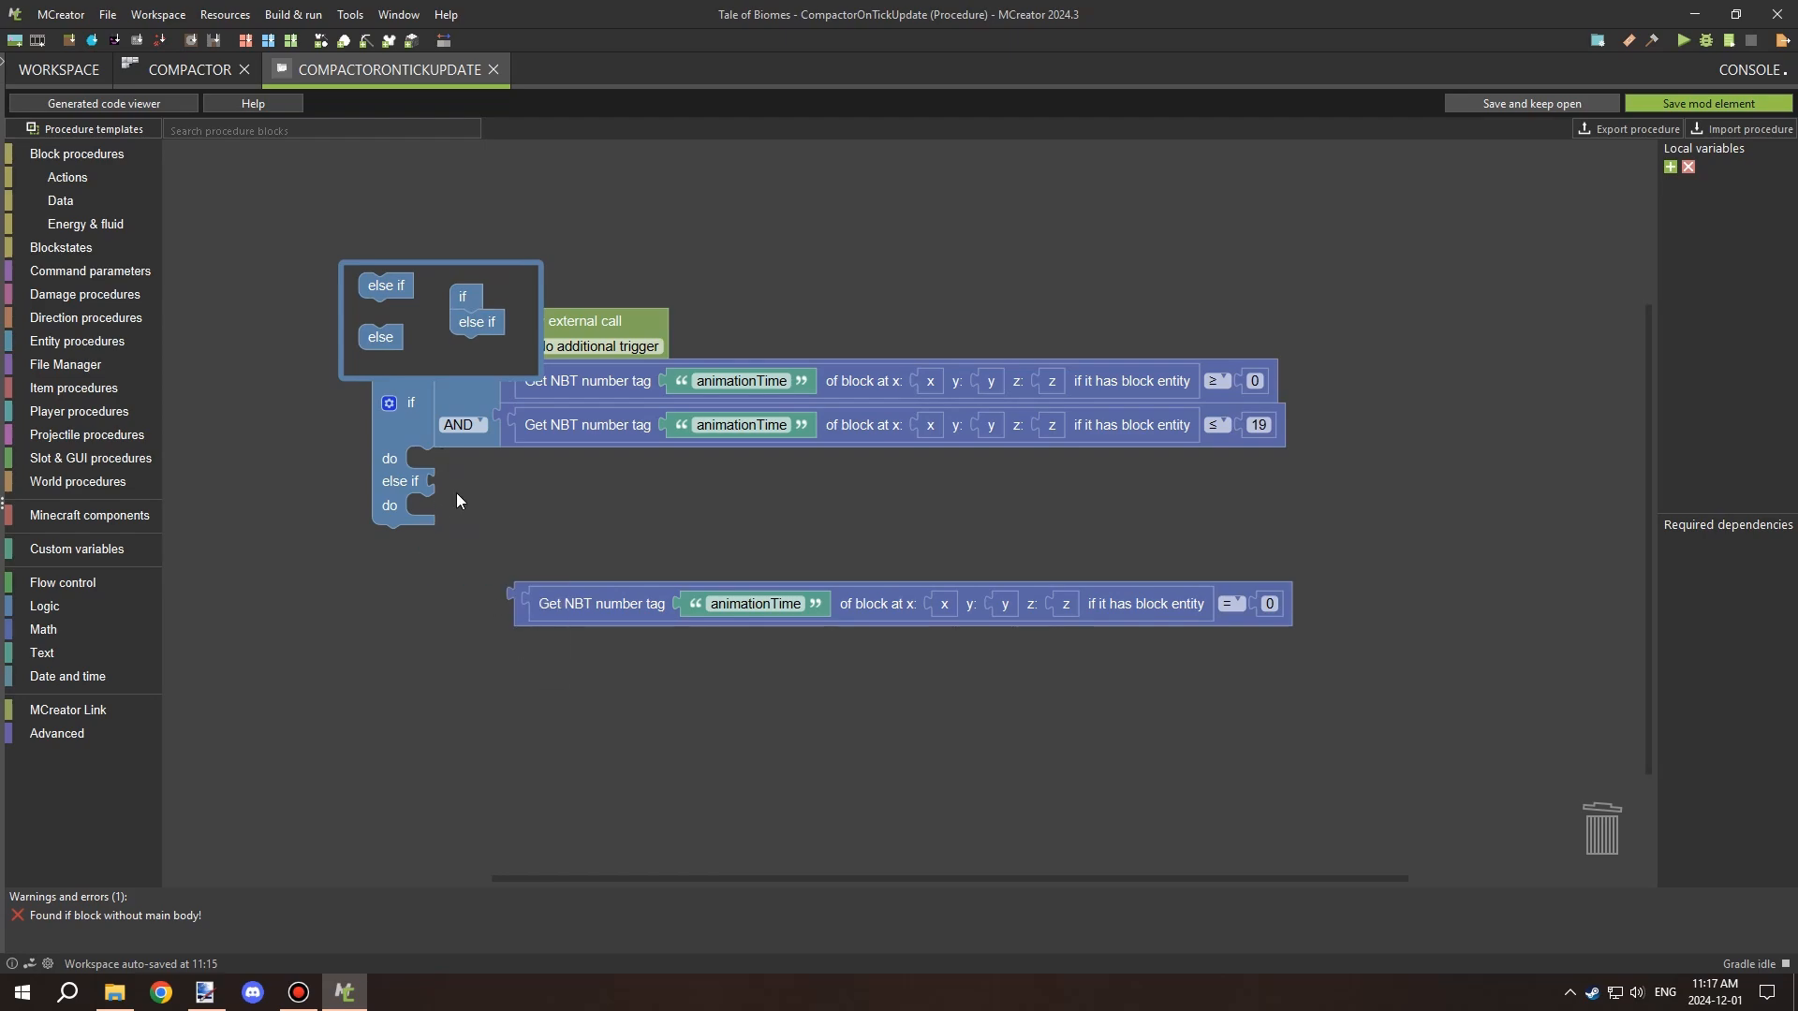
right_click(534, 609)
click(573, 730)
Duplicate the 0 to 19 range condition into the first else-if branch and make another copy of it.
right_click(459, 408)
click(483, 432)
drag(475, 444, 454, 499)
right_click(454, 499)
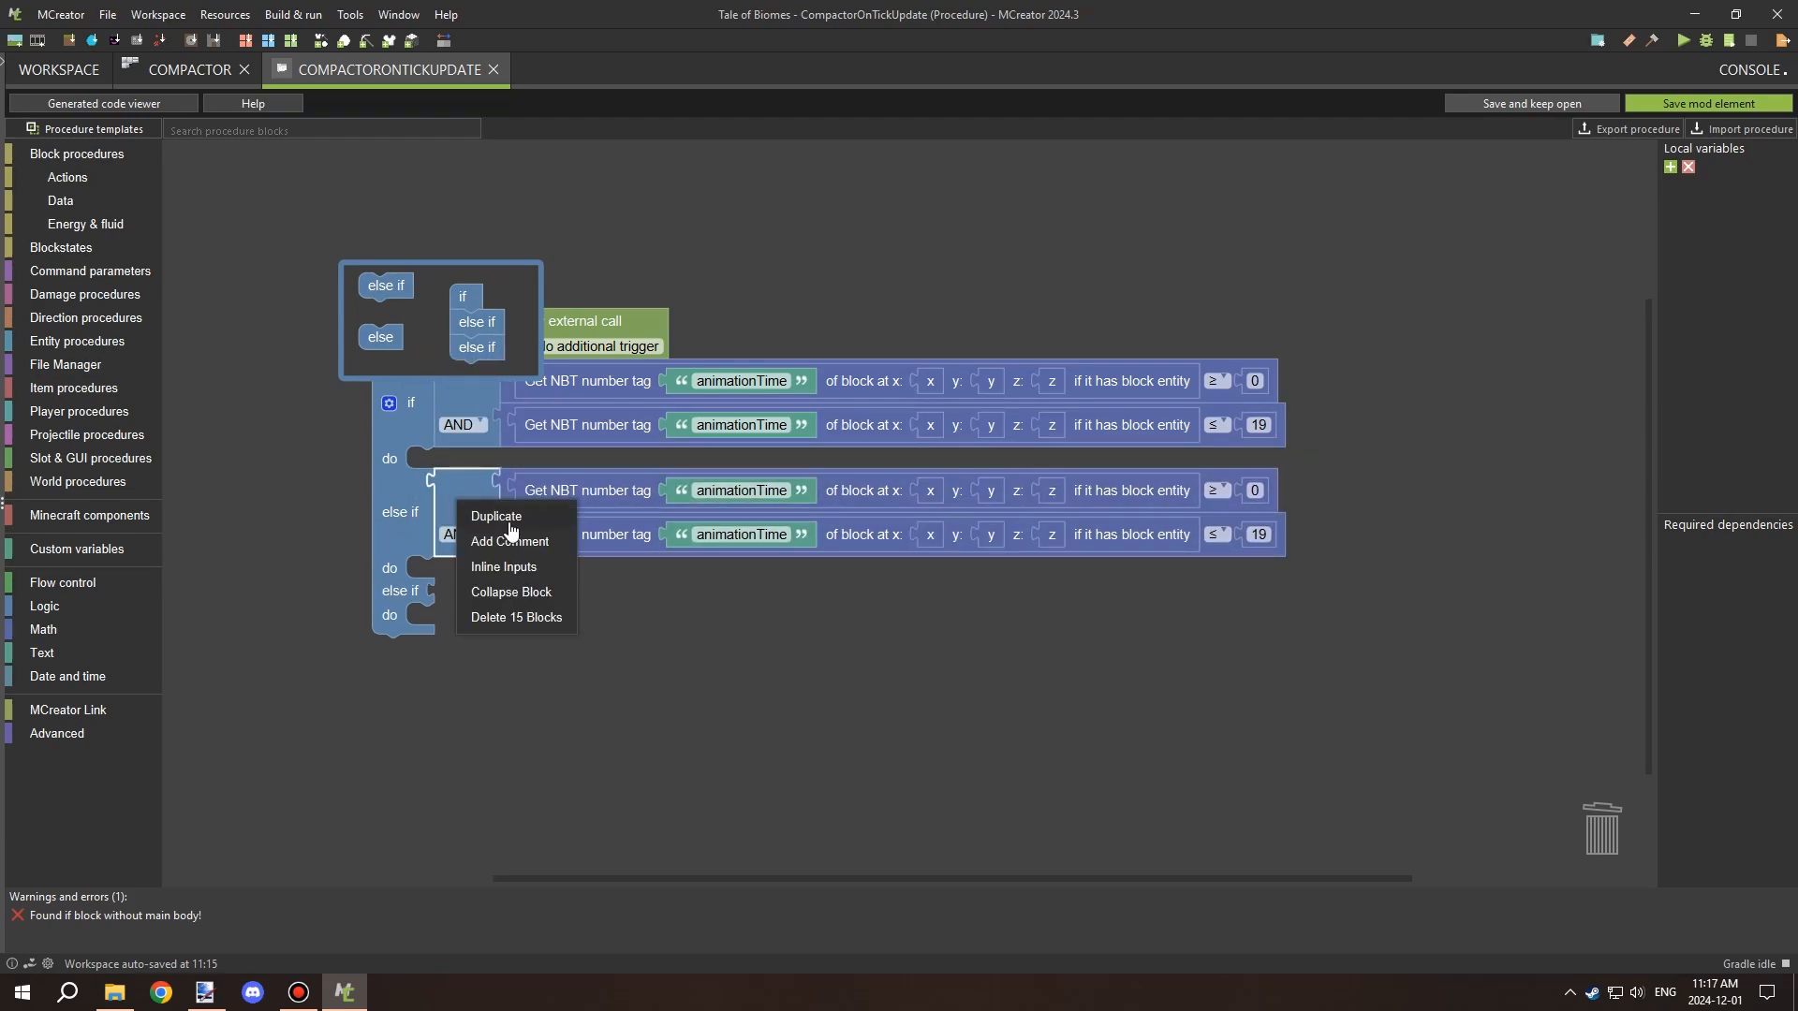
click(498, 516)
Build an OR block from an emptied AND copy and use it to join two range conditions in the first else-if.
right_click(459, 409)
click(487, 427)
right_click(524, 480)
click(552, 594)
right_click(524, 447)
click(552, 562)
click(484, 449)
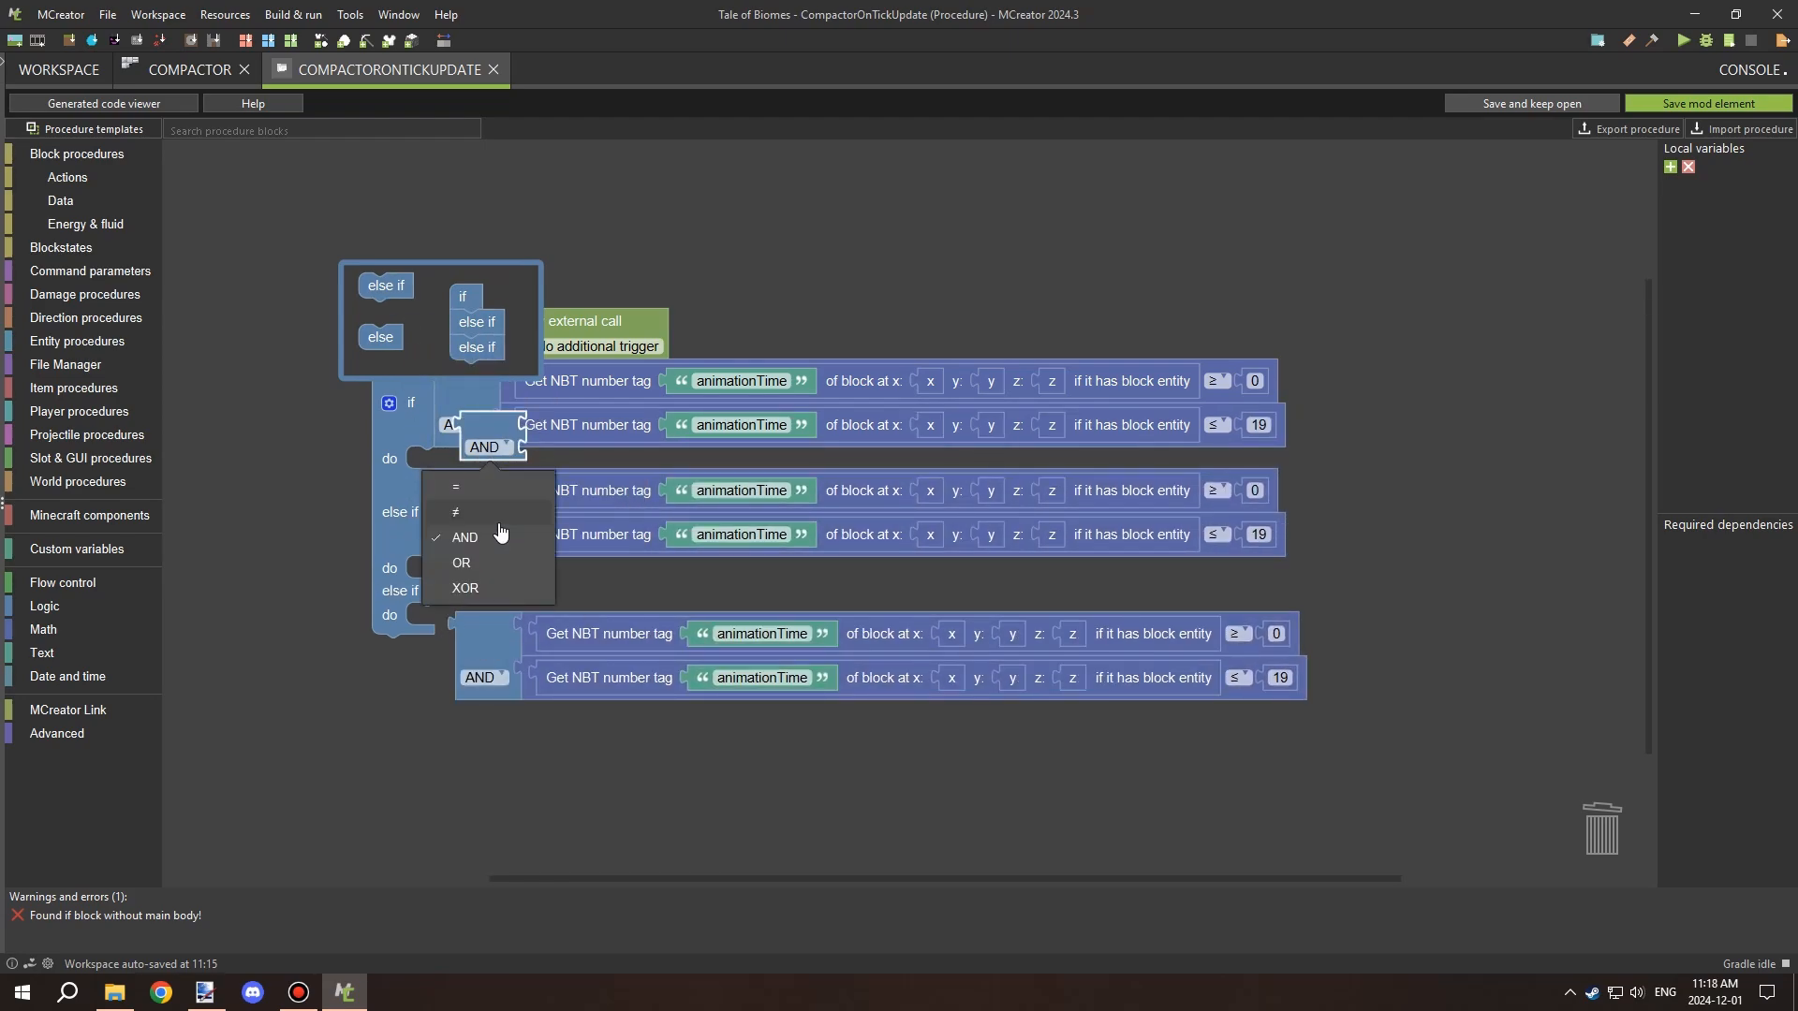
click(494, 561)
drag(511, 549, 343, 587)
drag(272, 567, 498, 528)
drag(476, 646, 543, 652)
drag(515, 648, 446, 642)
drag(524, 704, 556, 626)
drag(686, 704, 554, 662)
Set the first else-if's two animationTime ranges to 20 to 29 and 40 to 49.
click(1231, 484)
text(20)
key(Tab)
text(29)
key(Tab)
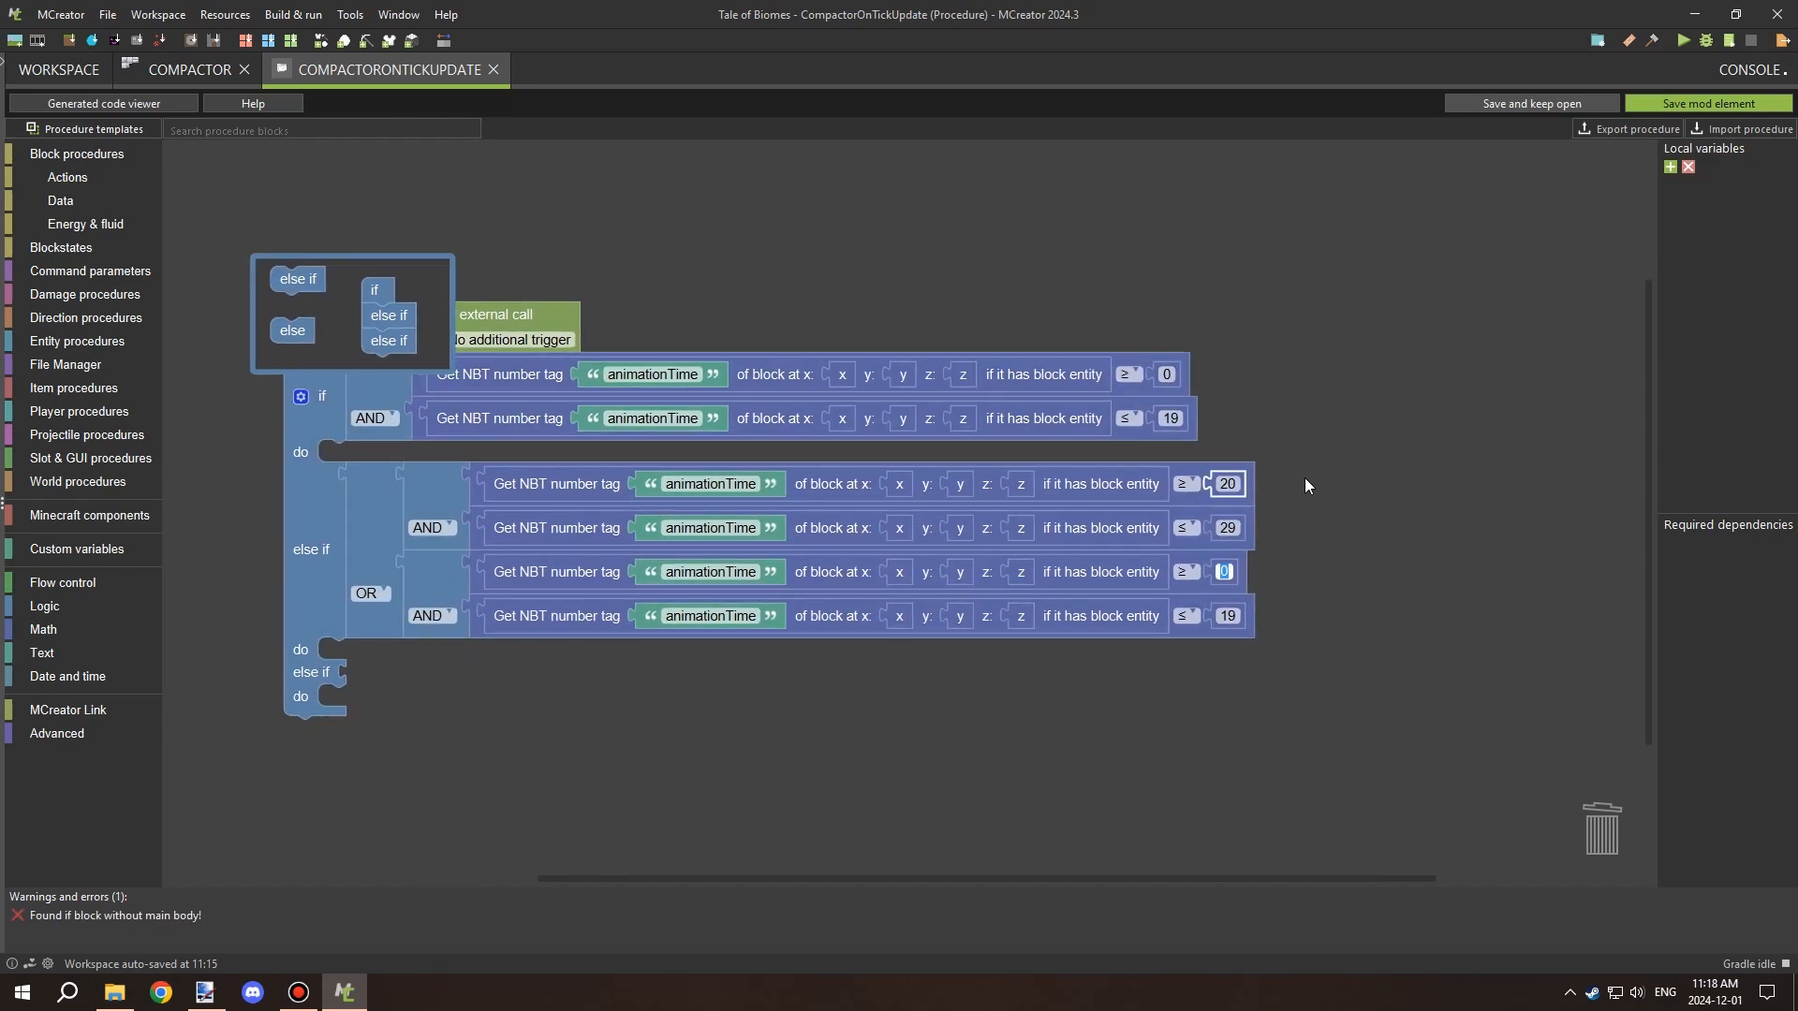
text(40)
key(Tab)
text(49)
Copy the 0 to 19 range condition into the second else-if and set its limits to 30 and 39.
drag(722, 758, 922, 665)
click(501, 308)
key(ctrl+v)
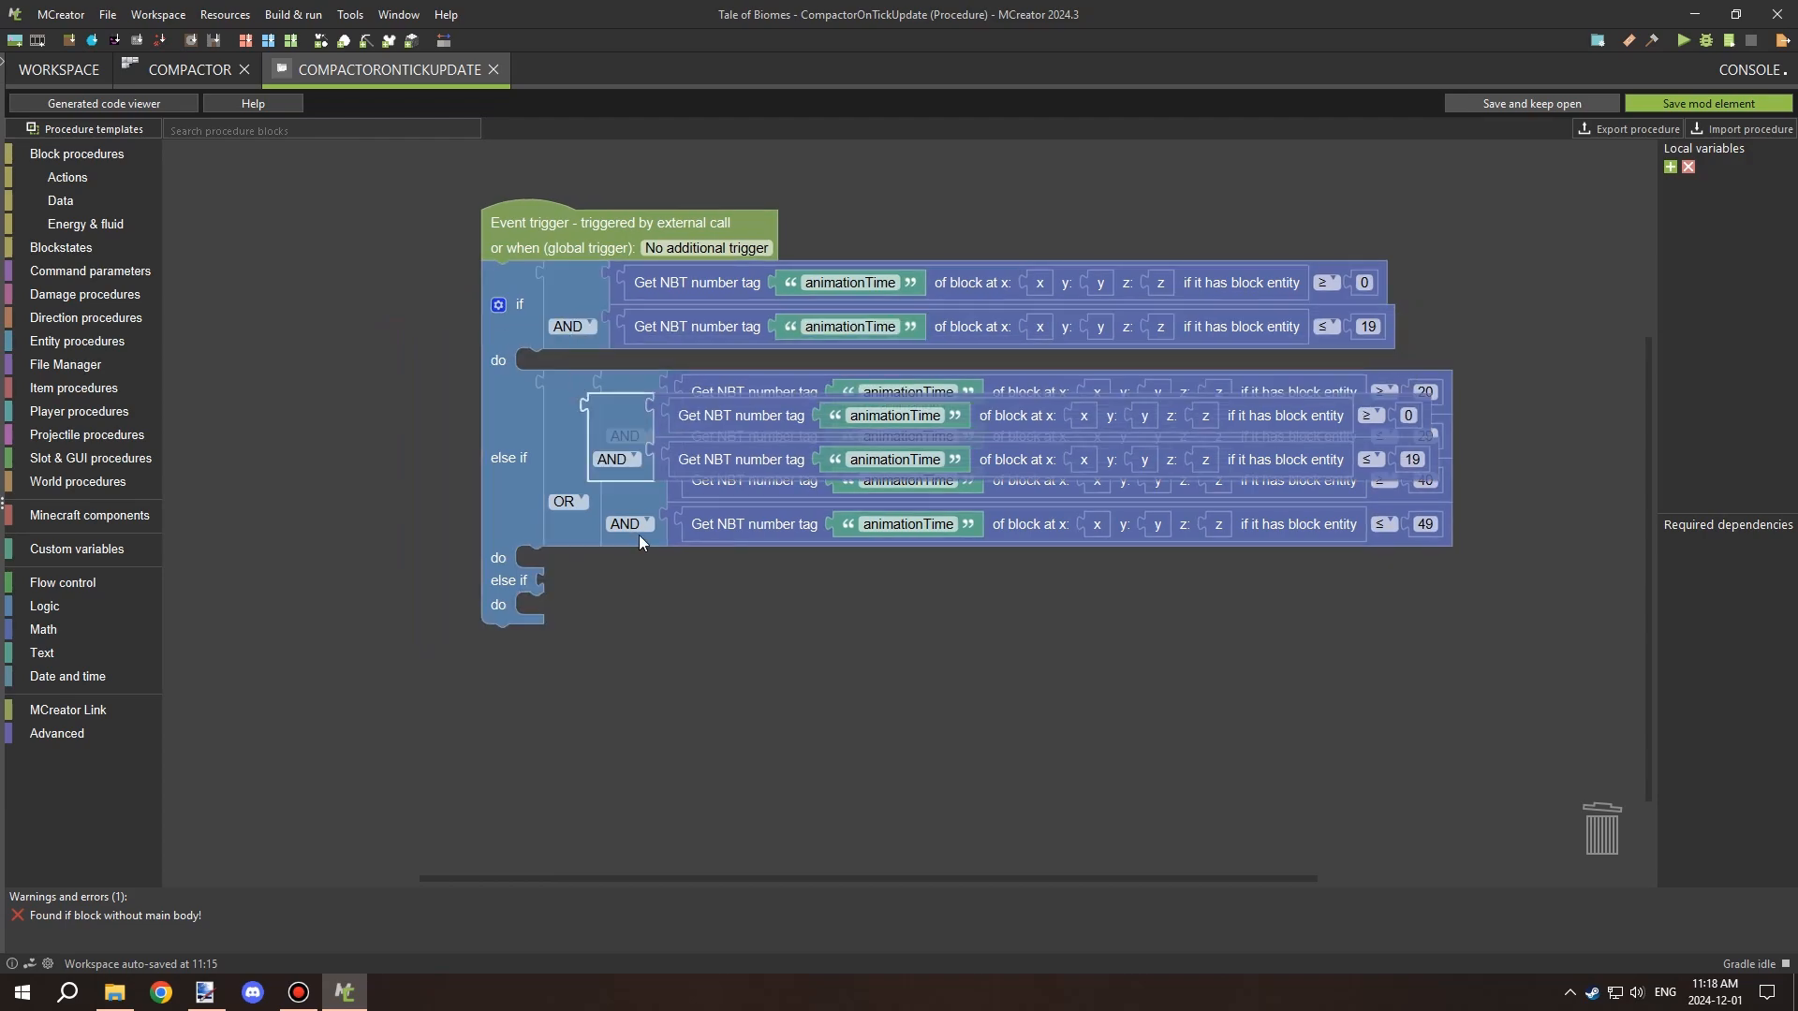
drag(618, 470, 579, 637)
drag(740, 740, 647, 615)
click(1273, 463)
text(30)
key(Tab)
text(39)
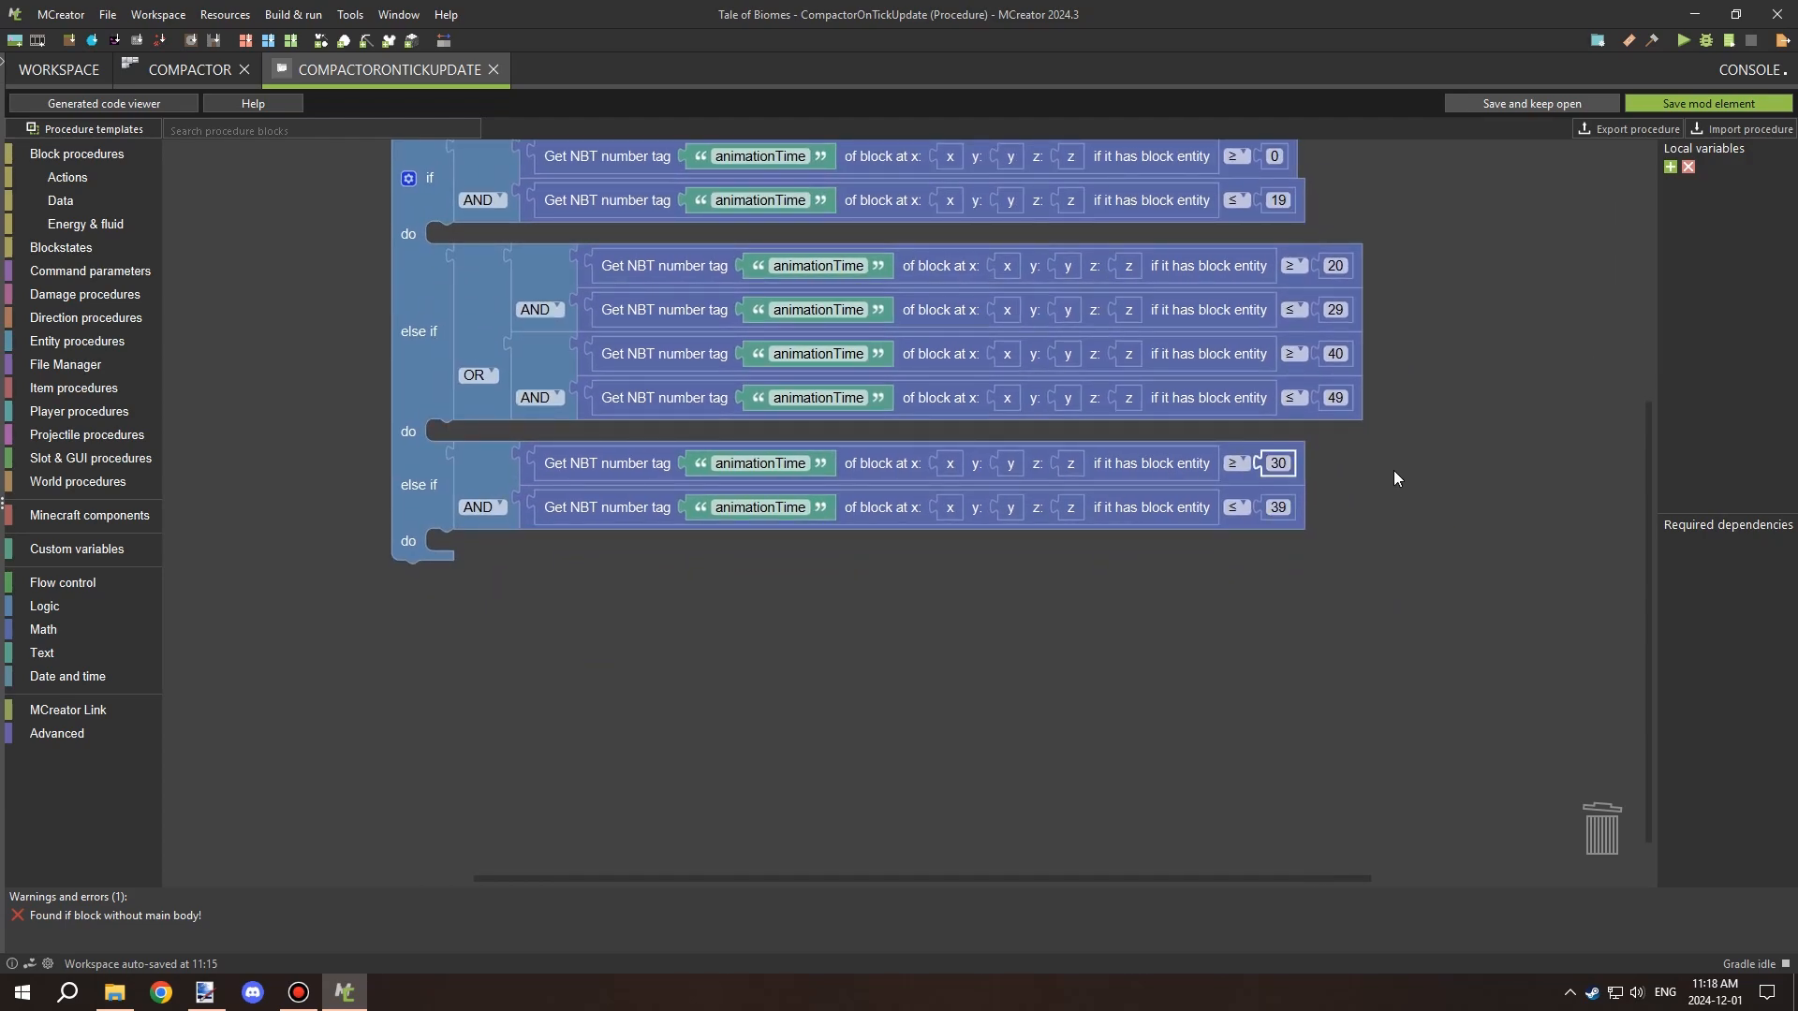
drag(1393, 470, 1395, 644)
drag(867, 262, 895, 247)
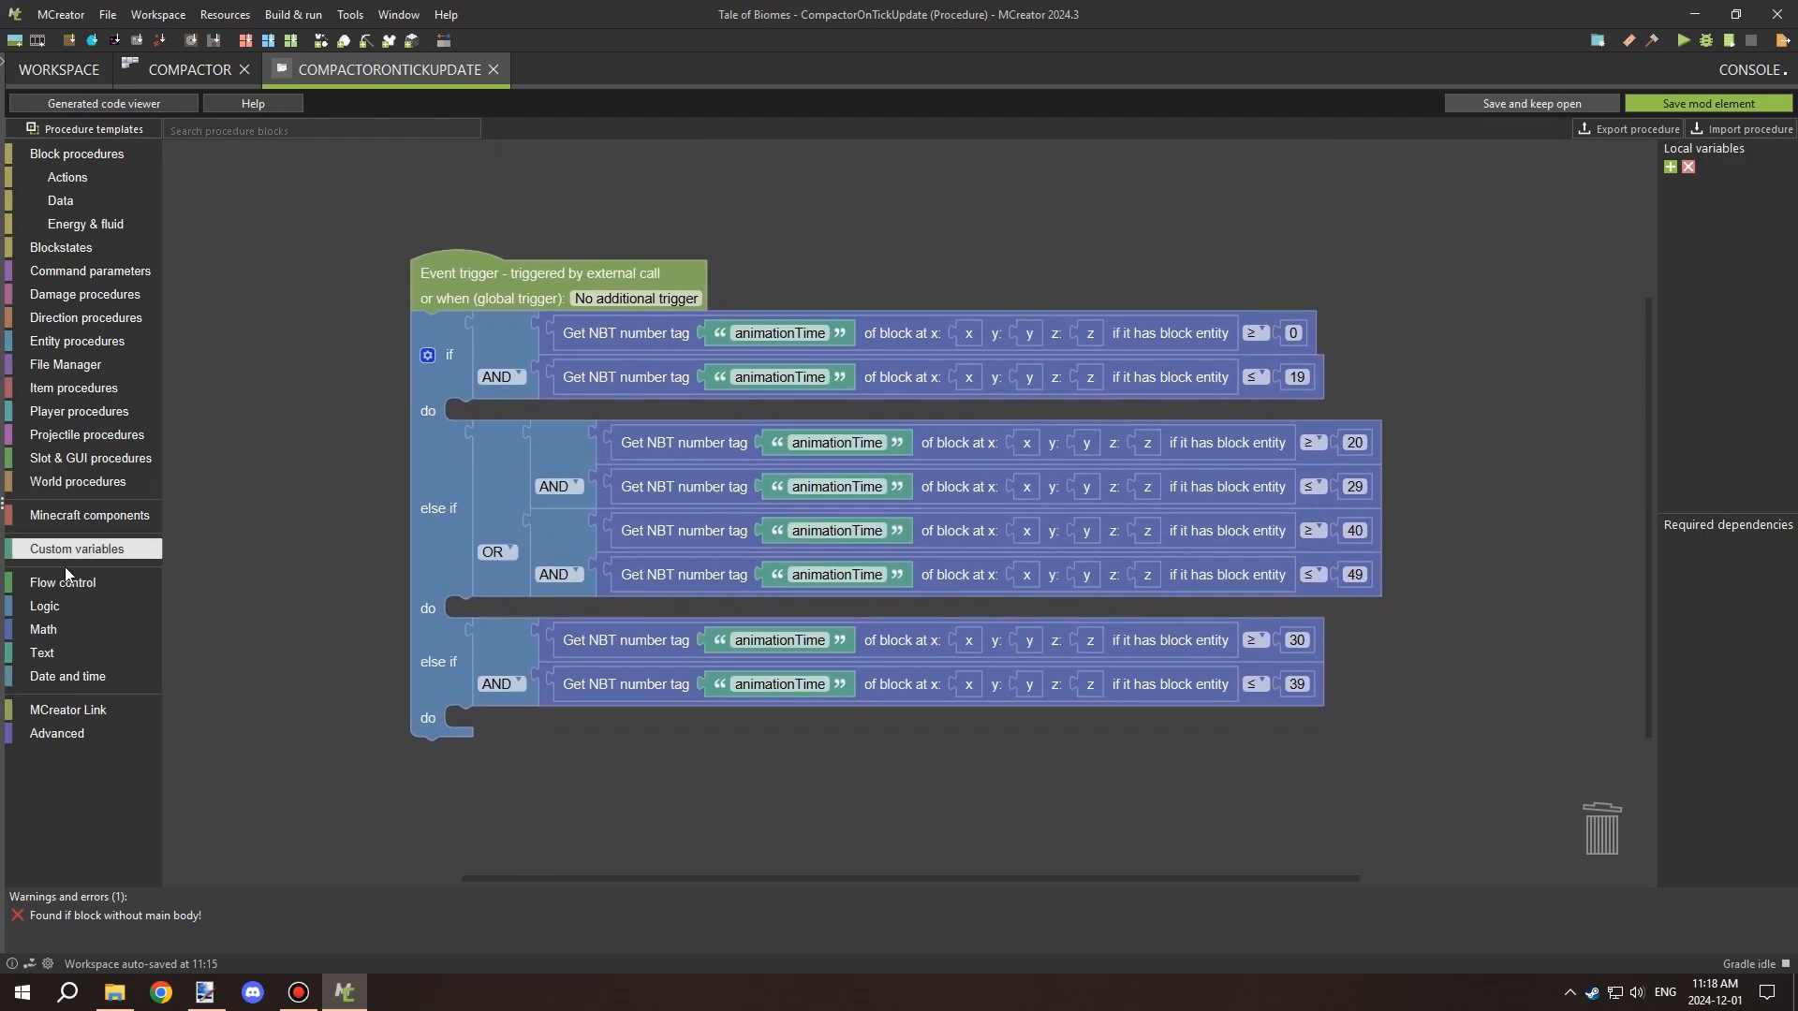
drag(293, 317, 273, 354)
drag(746, 262, 813, 233)
drag(946, 258, 762, 214)
drag(1017, 251, 1124, 235)
Insert a new if block directly under the event trigger and give it an else branch.
click(63, 582)
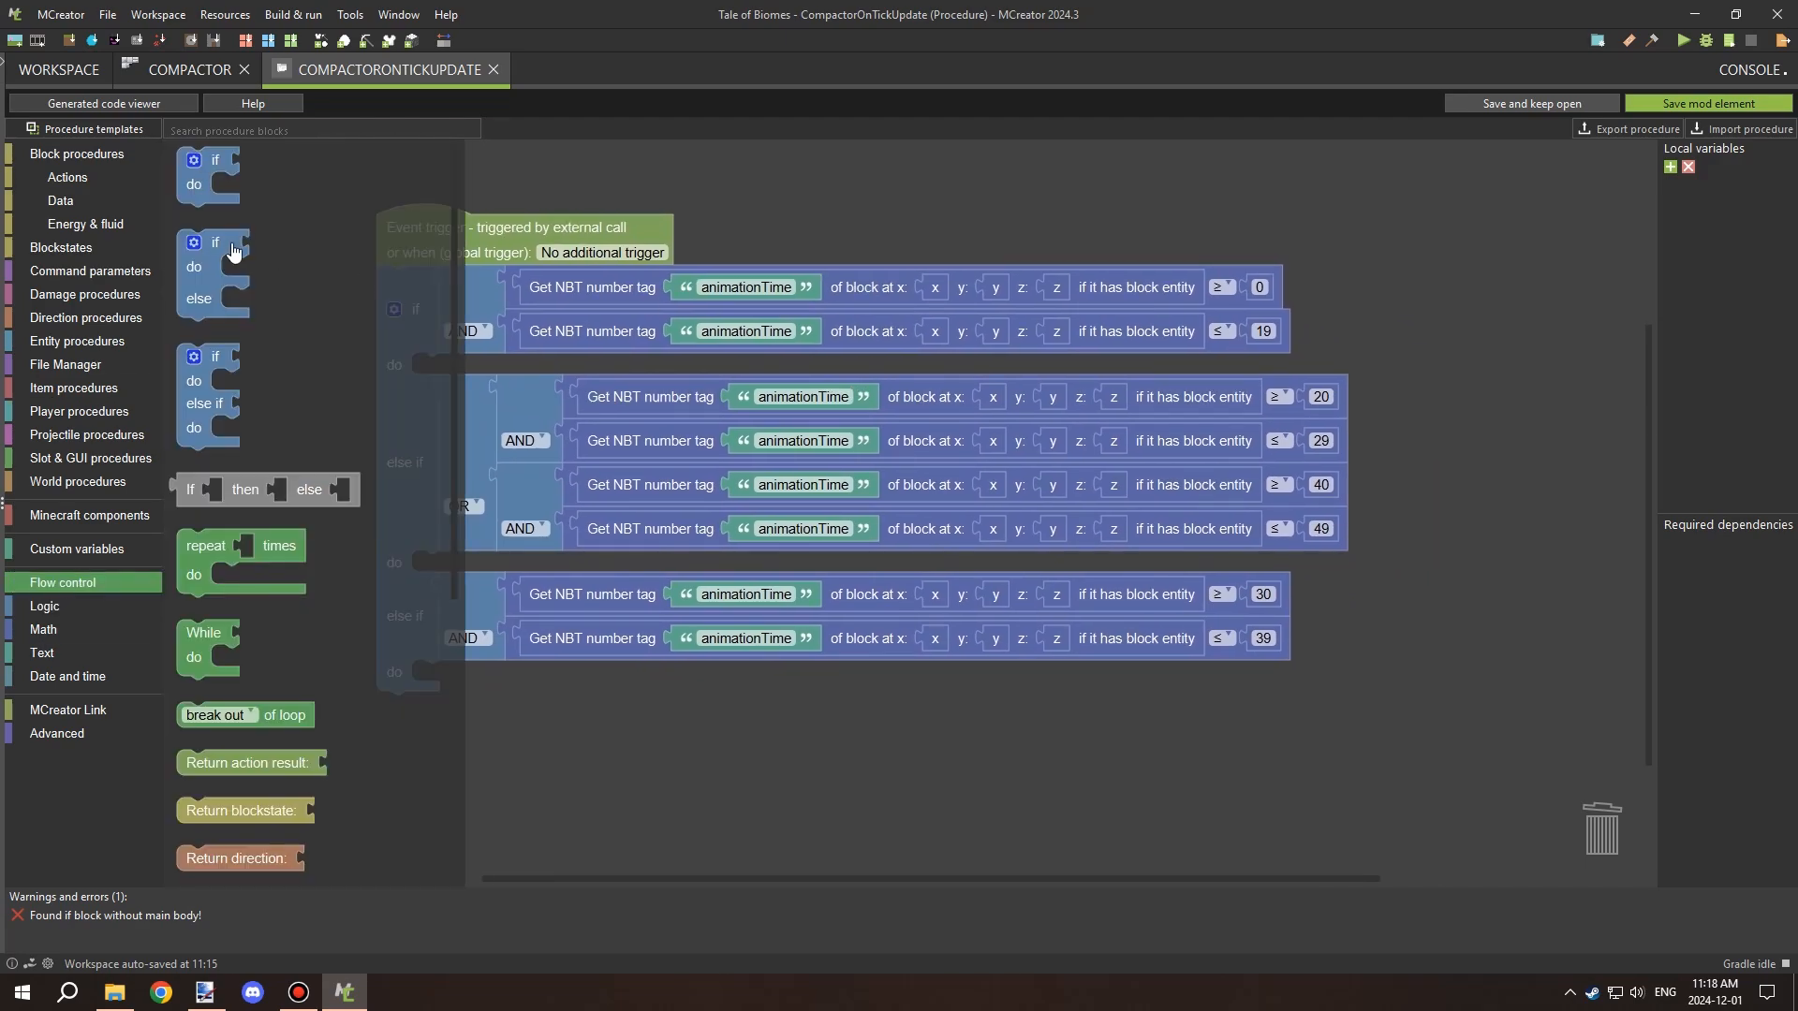
drag(208, 168, 440, 305)
click(394, 278)
drag(237, 325, 341, 314)
click(394, 278)
Copy the animationTime comparison into the new if block and set it to less than 49.
click(514, 378)
key(ctrl+c)
key(ctrl+v)
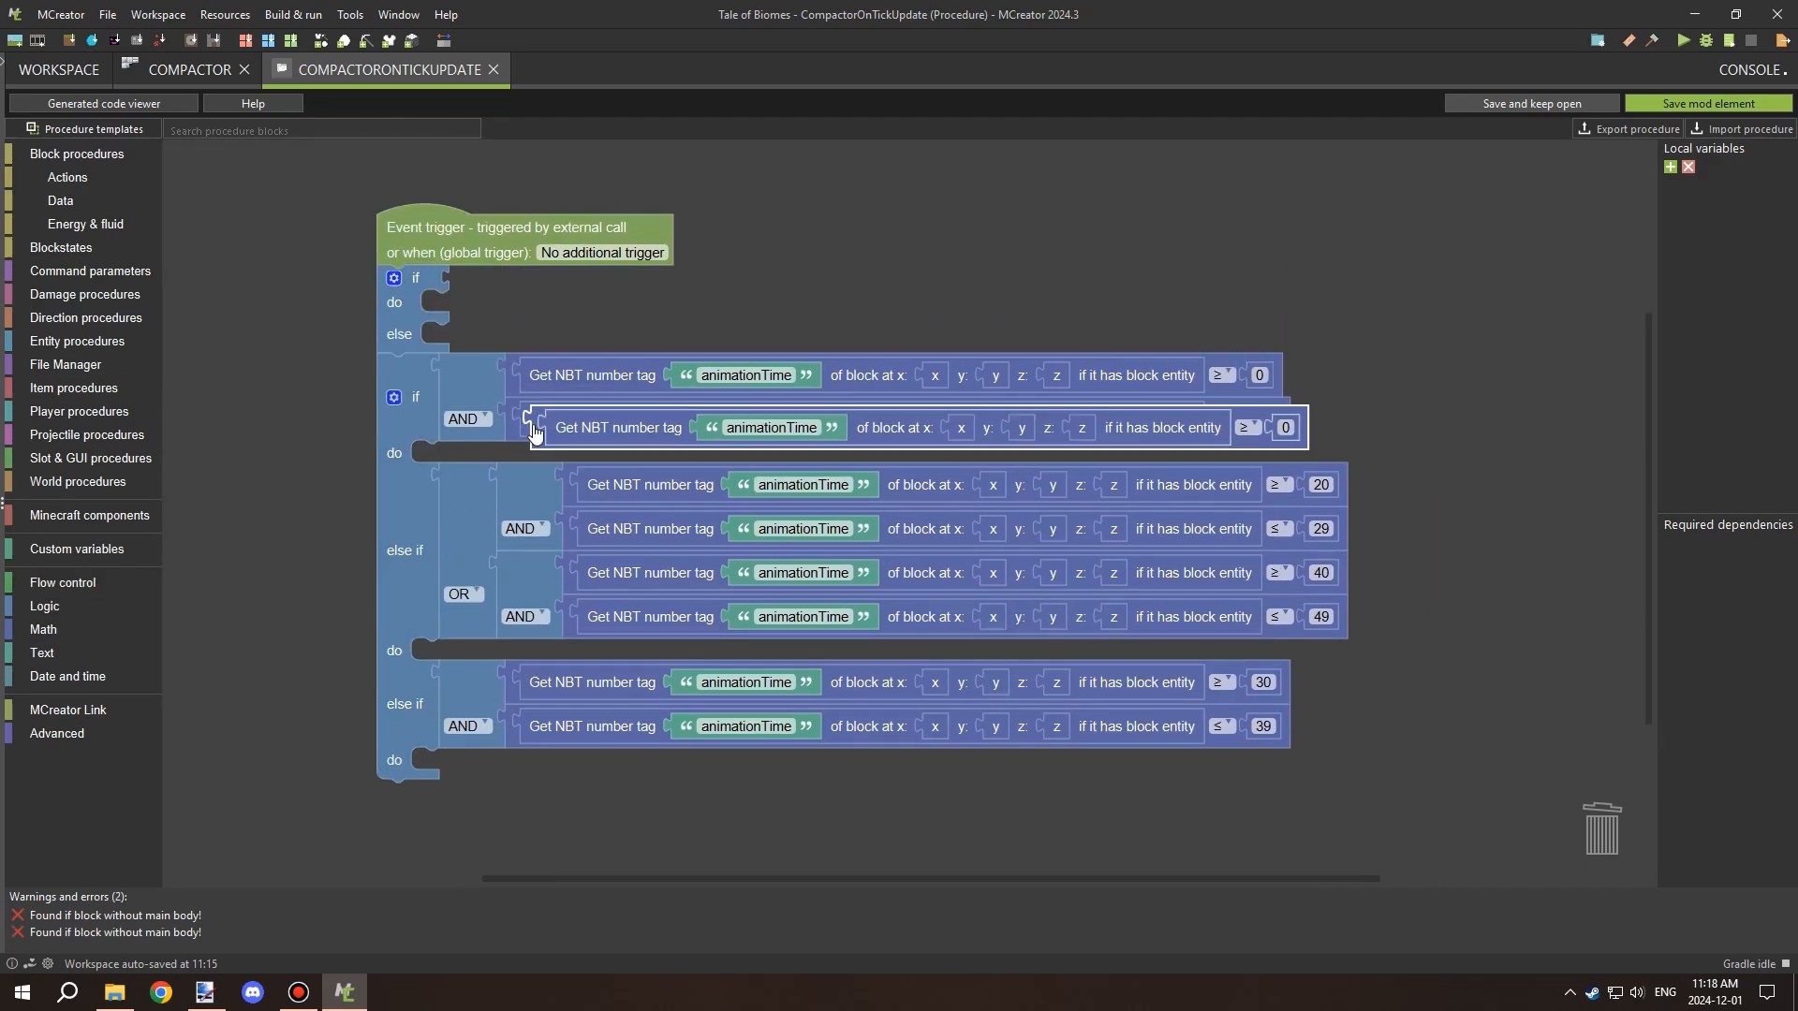
drag(538, 431, 473, 292)
click(1165, 286)
click(1138, 327)
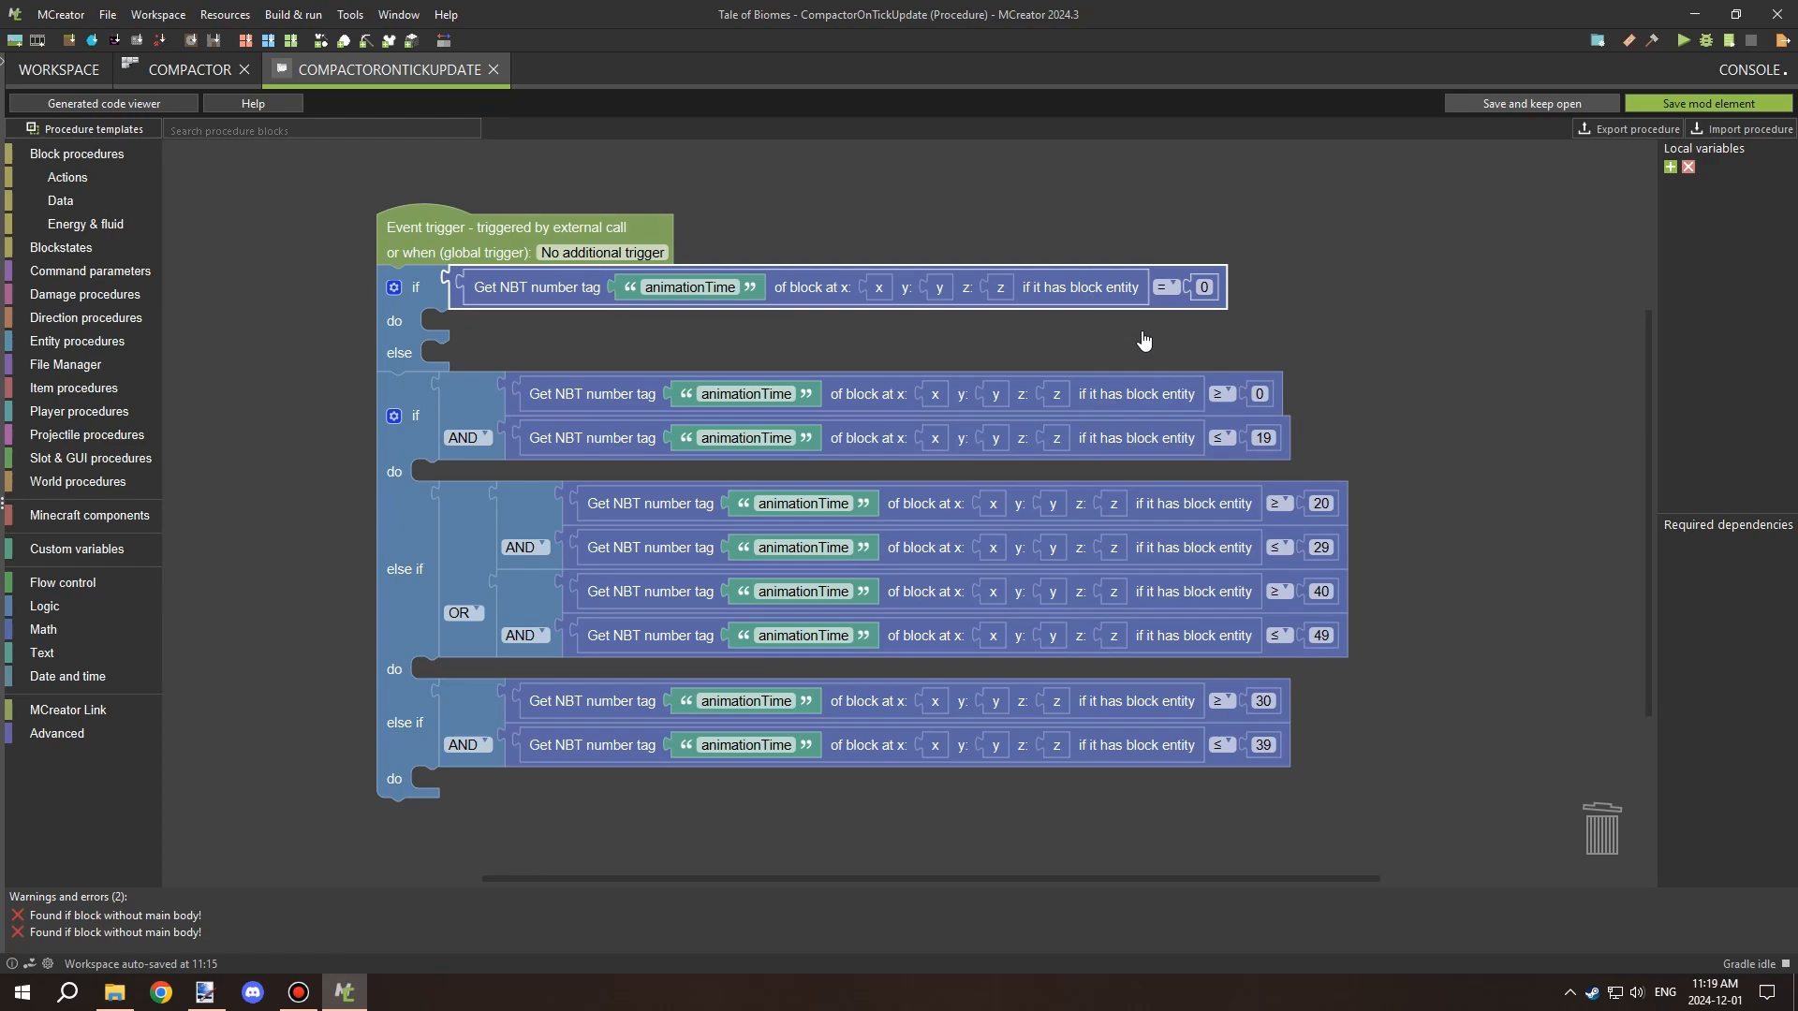
click(1169, 289)
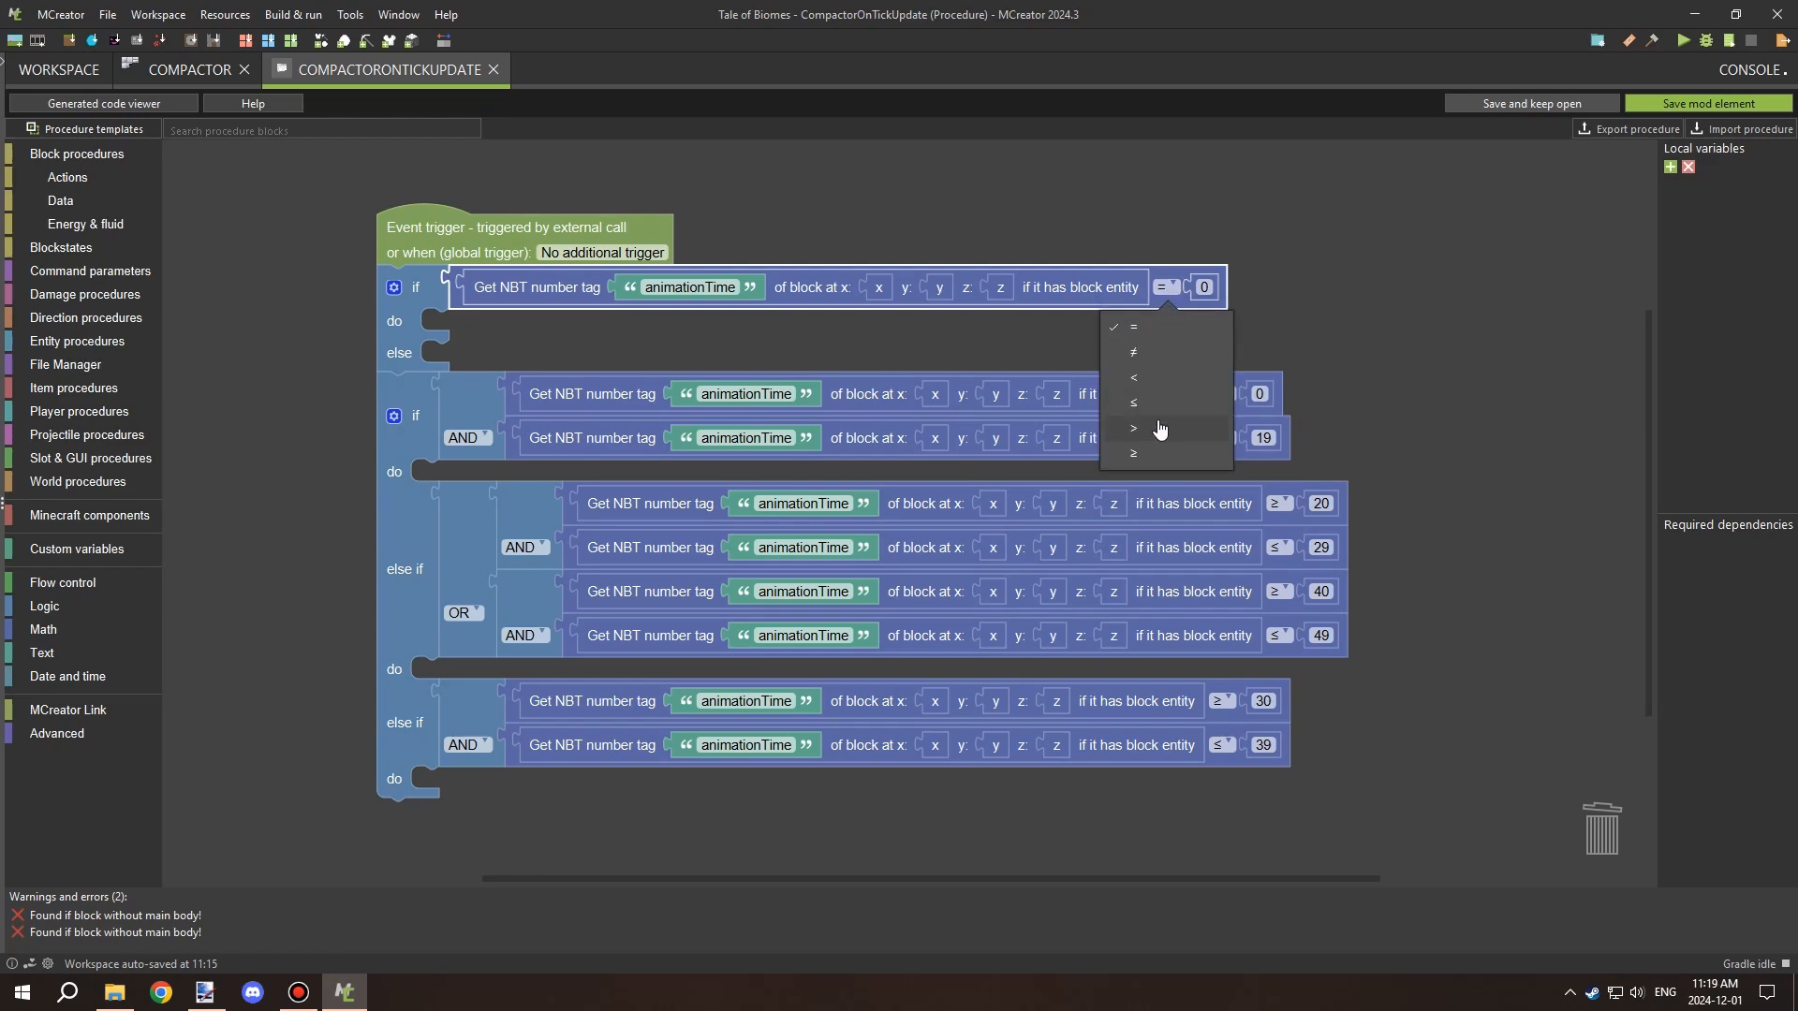
click(1142, 377)
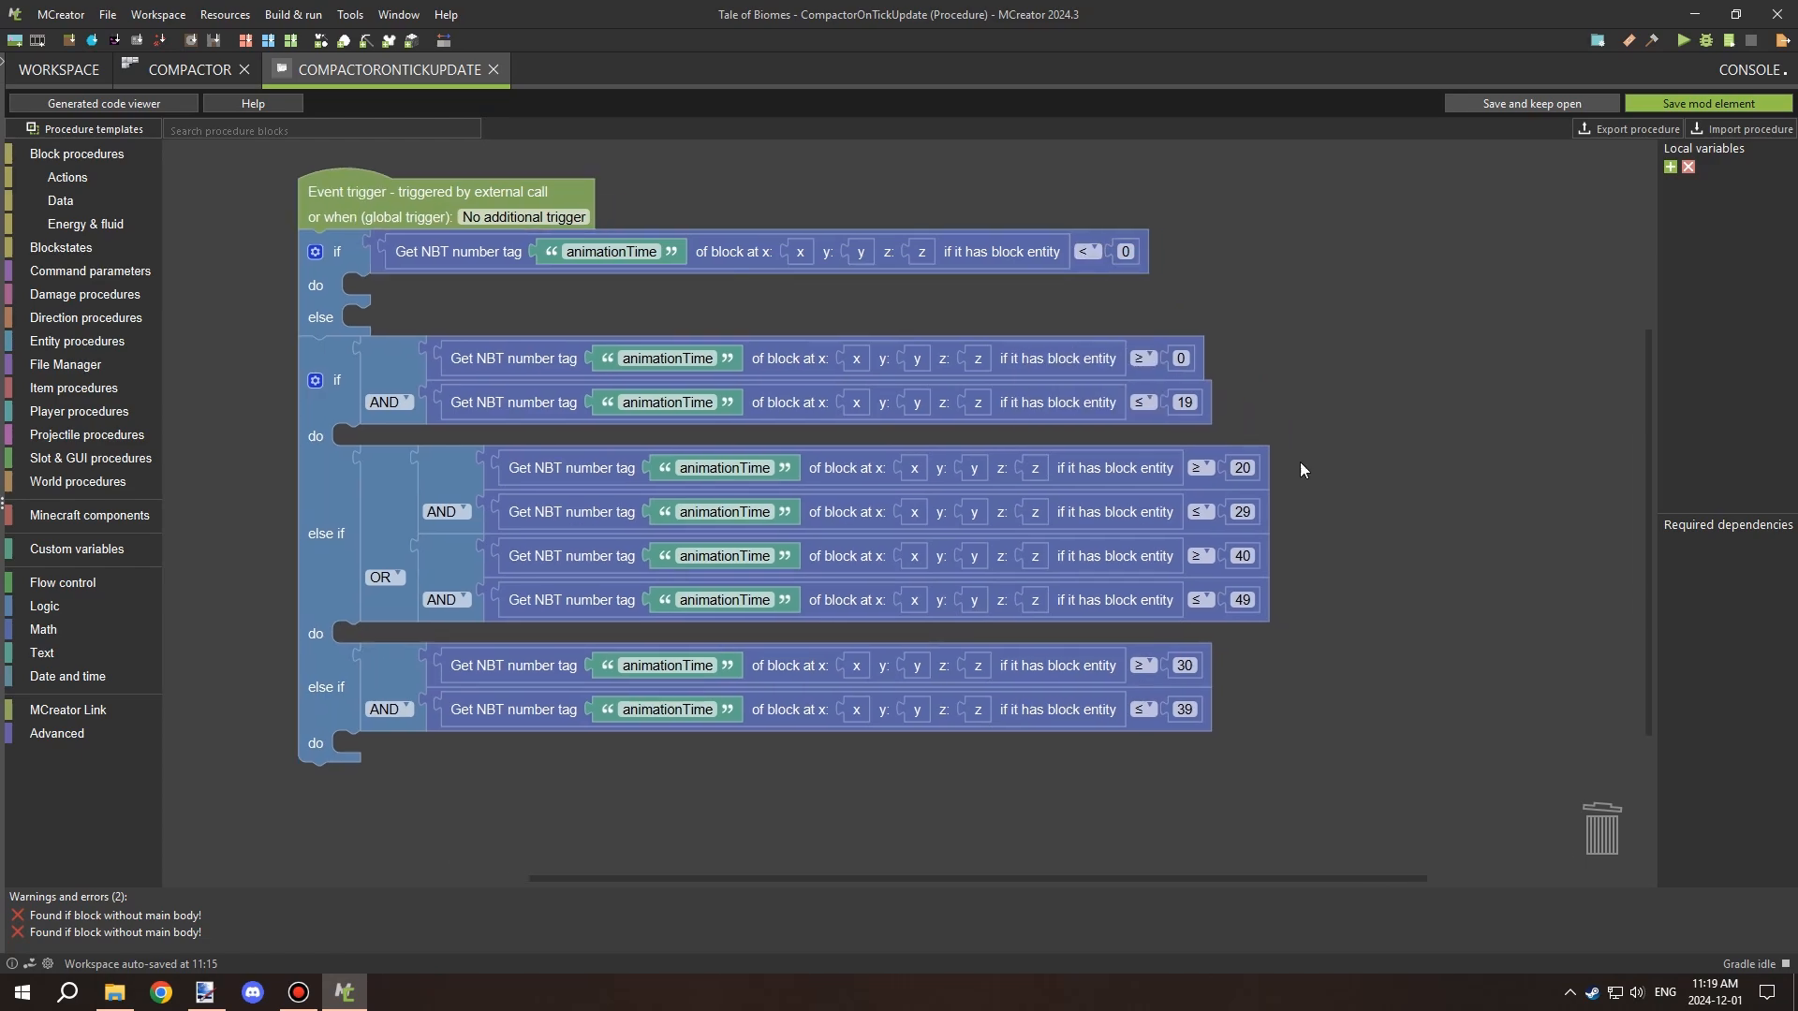
drag(1191, 309, 1286, 278)
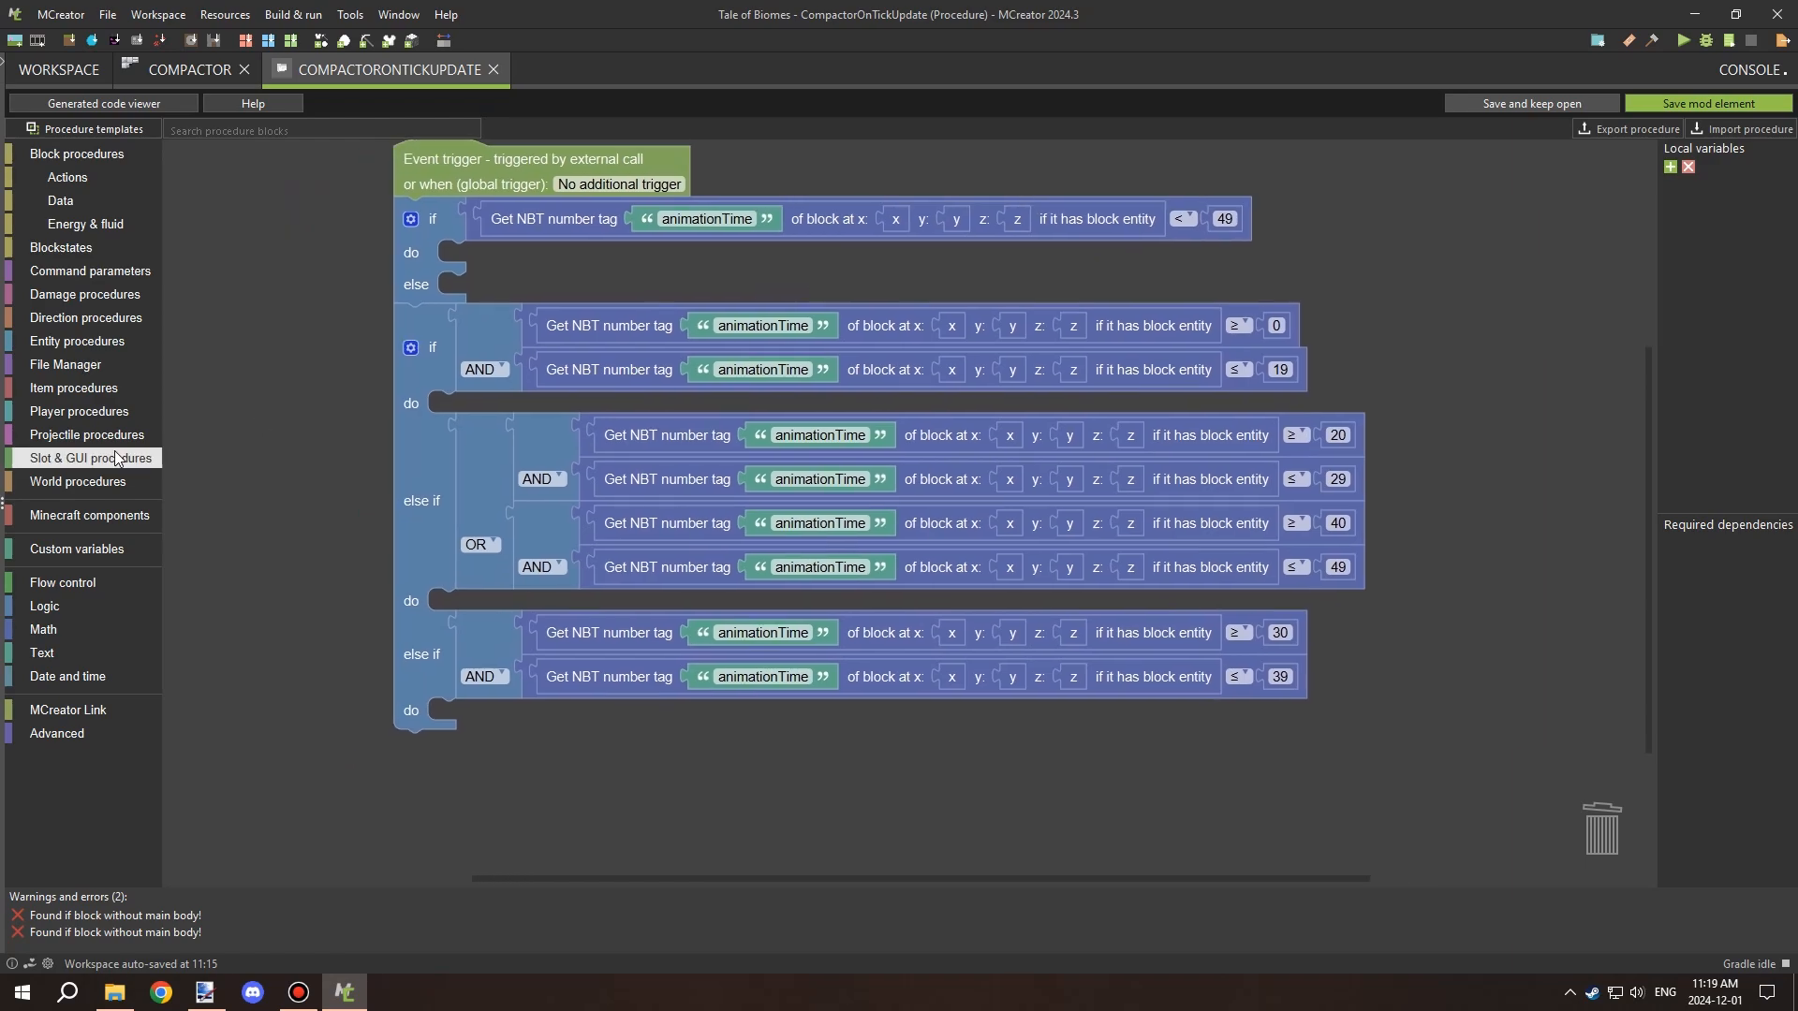
Add a set NBT number tag block for animationTime at x, y, z to both the do and else branches.
click(81, 551)
drag(870, 281, 905, 264)
click(67, 177)
drag(487, 766, 756, 244)
click(803, 206)
key(ctrl+c)
key(ctrl+v)
click(585, 255)
key(ctrl+c)
key(ctrl+v)
drag(583, 297, 555, 293)
Set the do branch's animationTime value to a subtraction block with 1 as its second operand.
click(60, 629)
drag(227, 226, 1084, 255)
click(326, 226)
click(340, 289)
drag(1380, 311, 1427, 399)
Create a local number variable named animationTime.
click(1671, 166)
click(690, 330)
key(ctrl+c)
click(1674, 167)
key(ctrl+v)
click(997, 508)
click(955, 682)
click(1085, 545)
Set the local animationTime variable from the NBT tag under the trigger, and move the range checks above the if-else block.
click(85, 554)
drag(262, 801, 753, 239)
drag(449, 399, 449, 255)
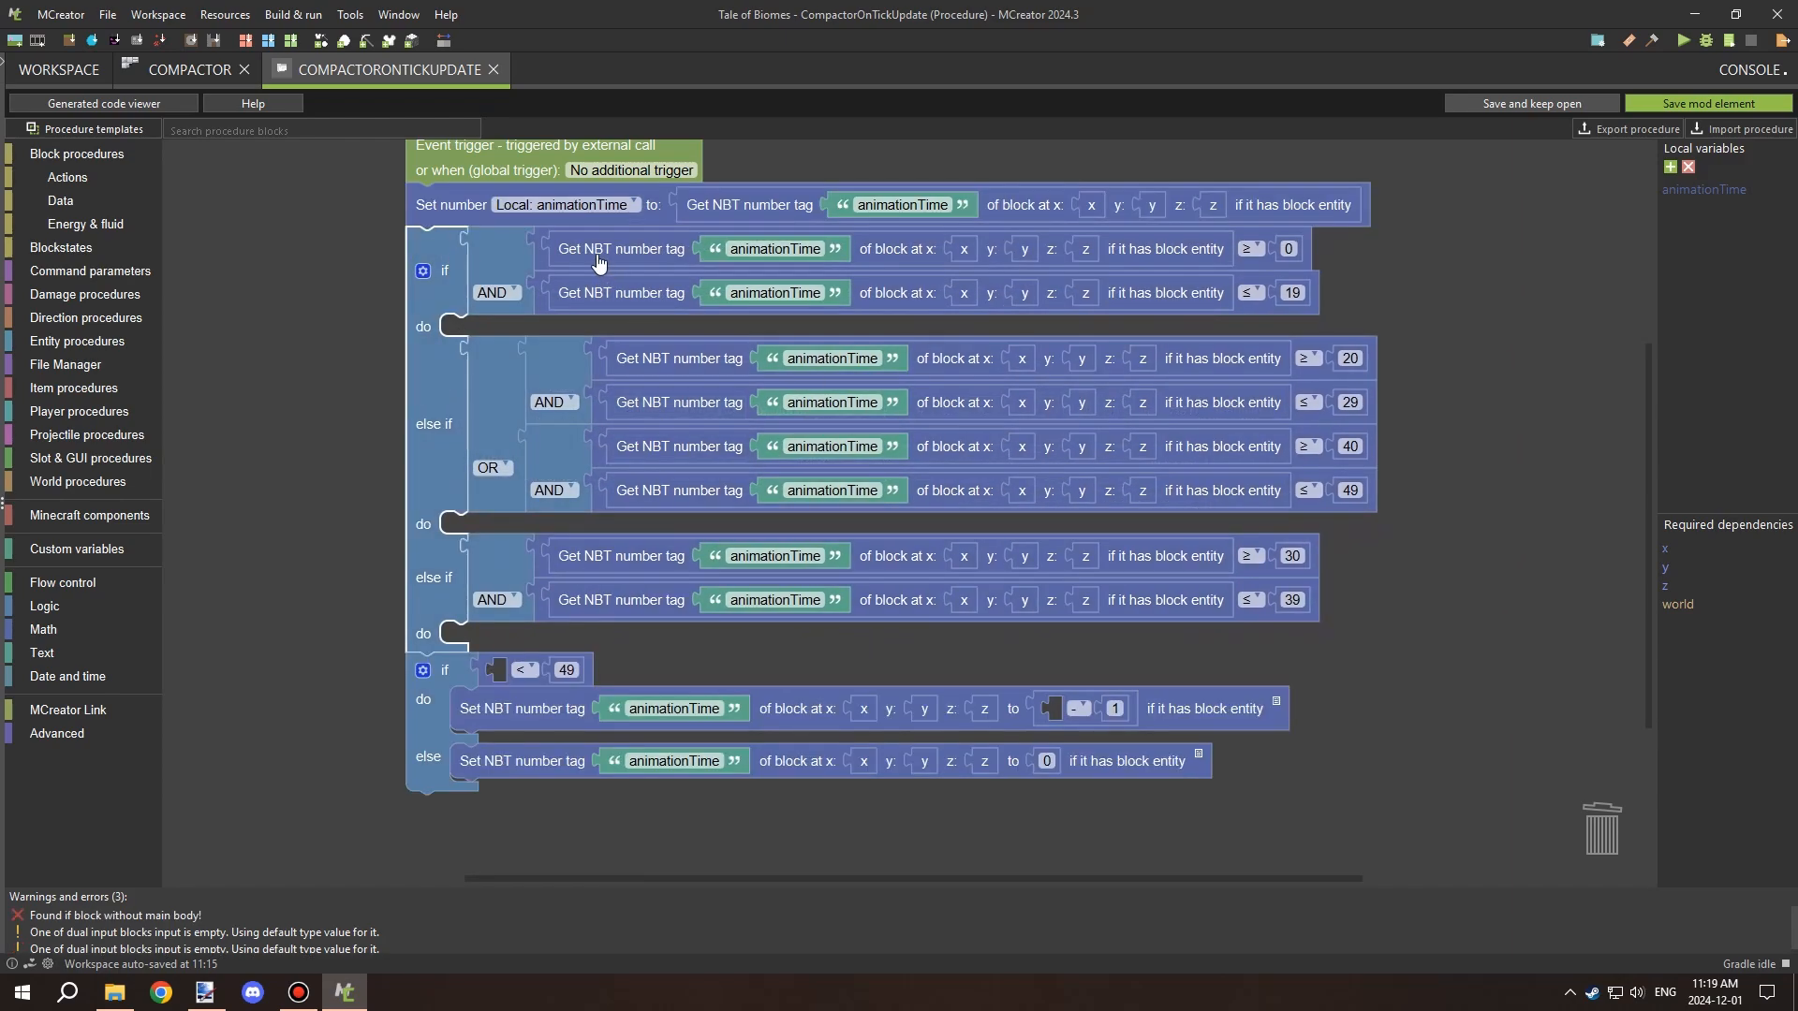
Delete the NBT number tag getters from all the range comparisons in the if and else-if conditions.
right_click(599, 264)
click(653, 398)
right_click(649, 348)
click(688, 463)
right_click(661, 356)
click(694, 445)
right_click(669, 378)
click(706, 436)
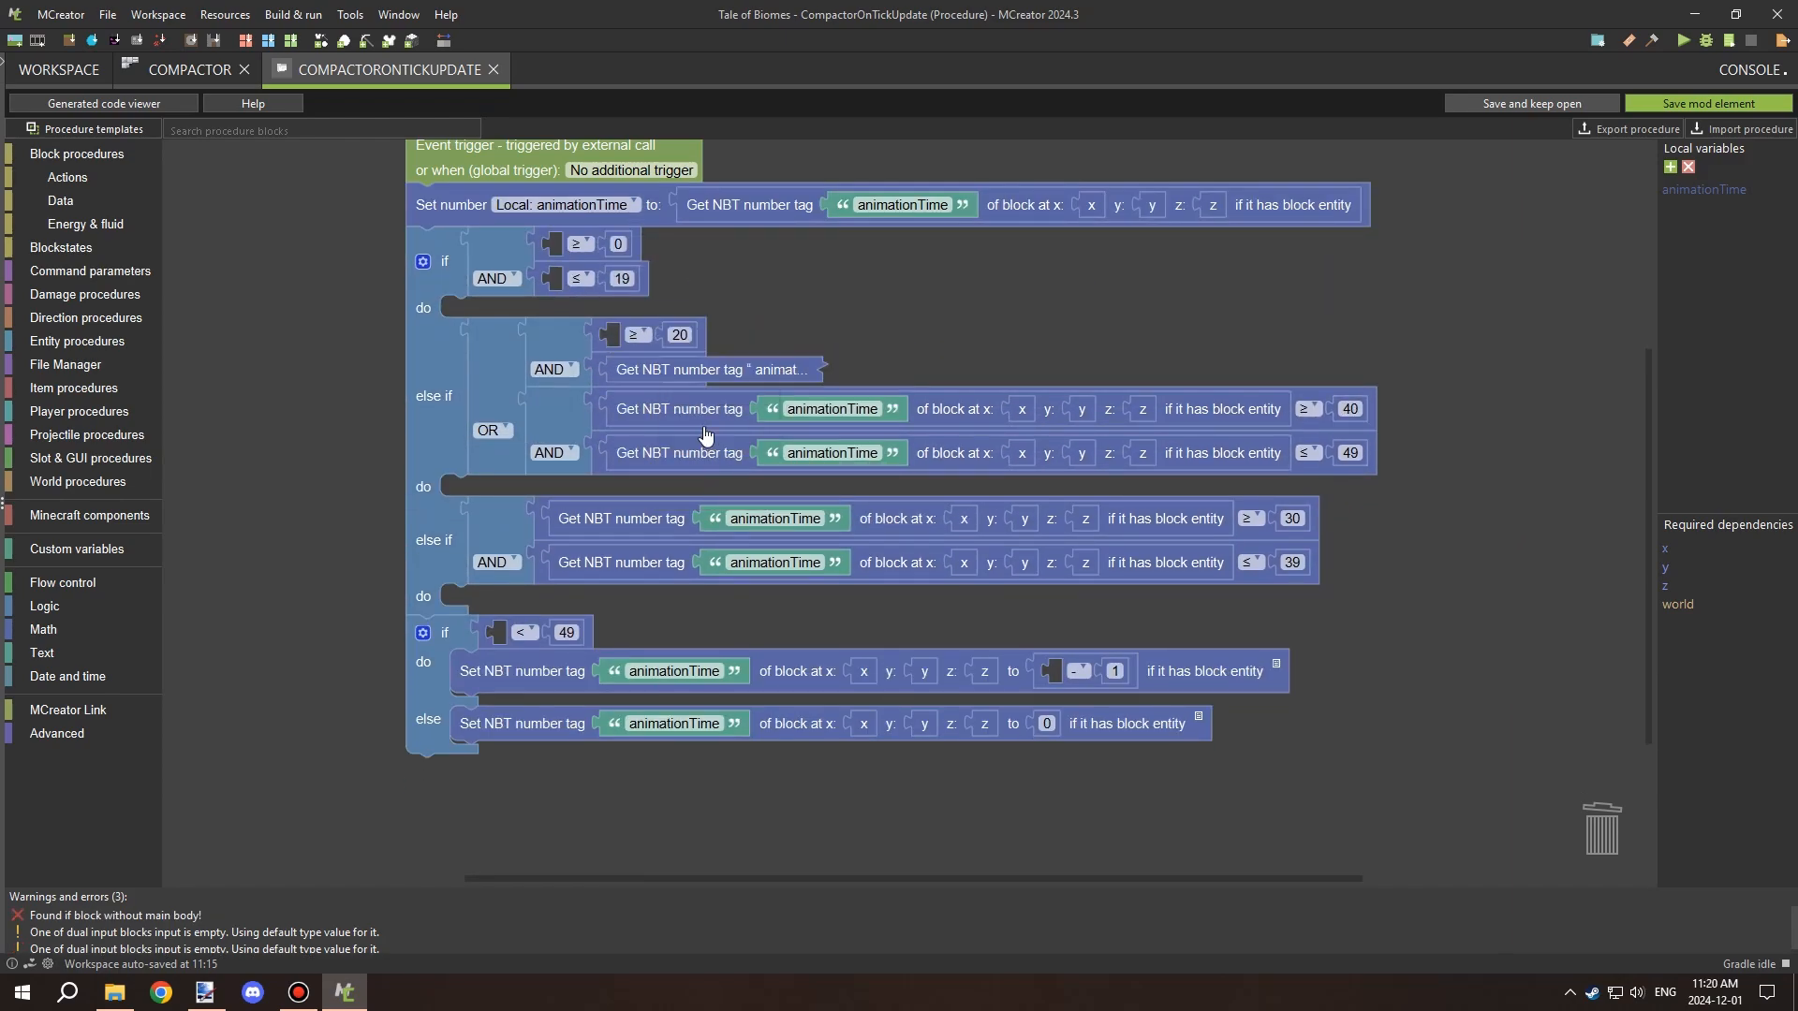
right_click(696, 422)
click(725, 537)
right_click(687, 457)
click(727, 573)
right_click(628, 504)
click(655, 618)
right_click(616, 537)
click(658, 653)
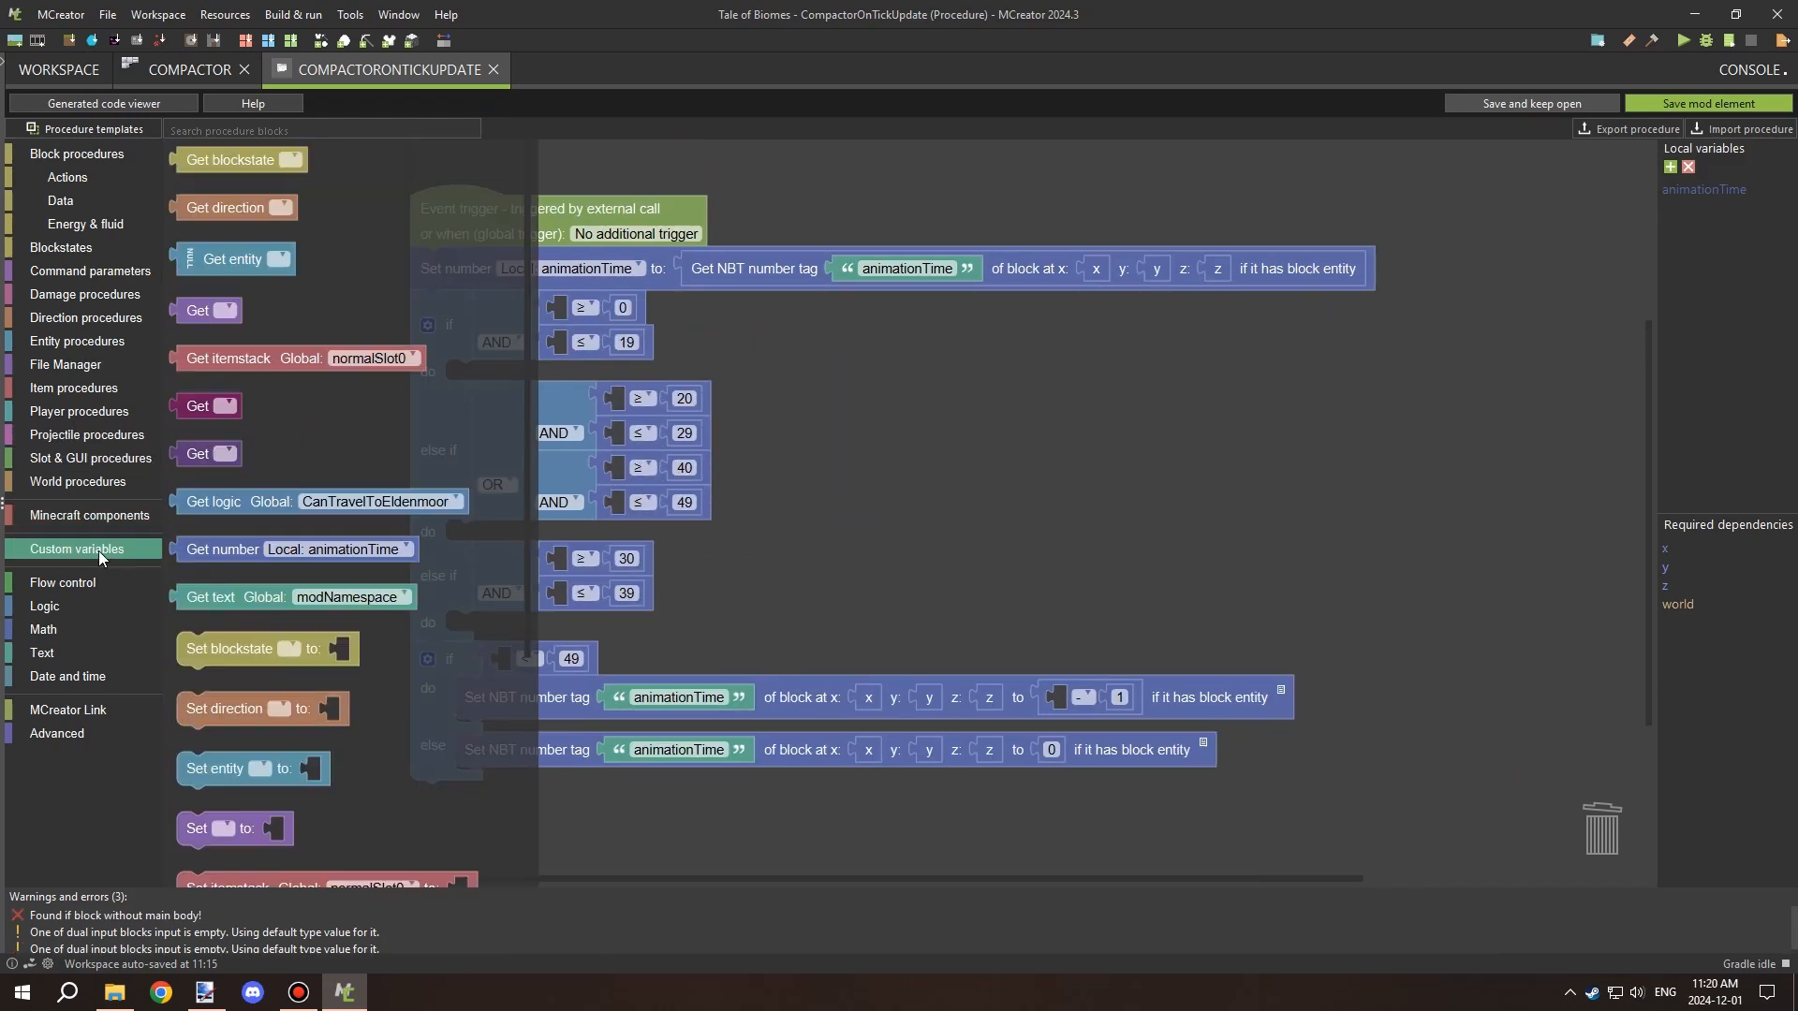
Put the local animationTime getter into the 0–19, 20–29 and 40–49 comparisons and the ≥ 30 comparison.
drag(222, 554, 540, 309)
key(ctrl+c)
key(ctrl+v)
key(ctrl+c)
key(ctrl+v)
drag(604, 410, 619, 383)
key(ctrl+c)
key(ctrl+v)
drag(683, 458, 633, 397)
key(ctrl+c)
key(ctrl+v)
drag(709, 488, 653, 430)
key(ctrl+c)
key(ctrl+v)
drag(721, 523, 671, 461)
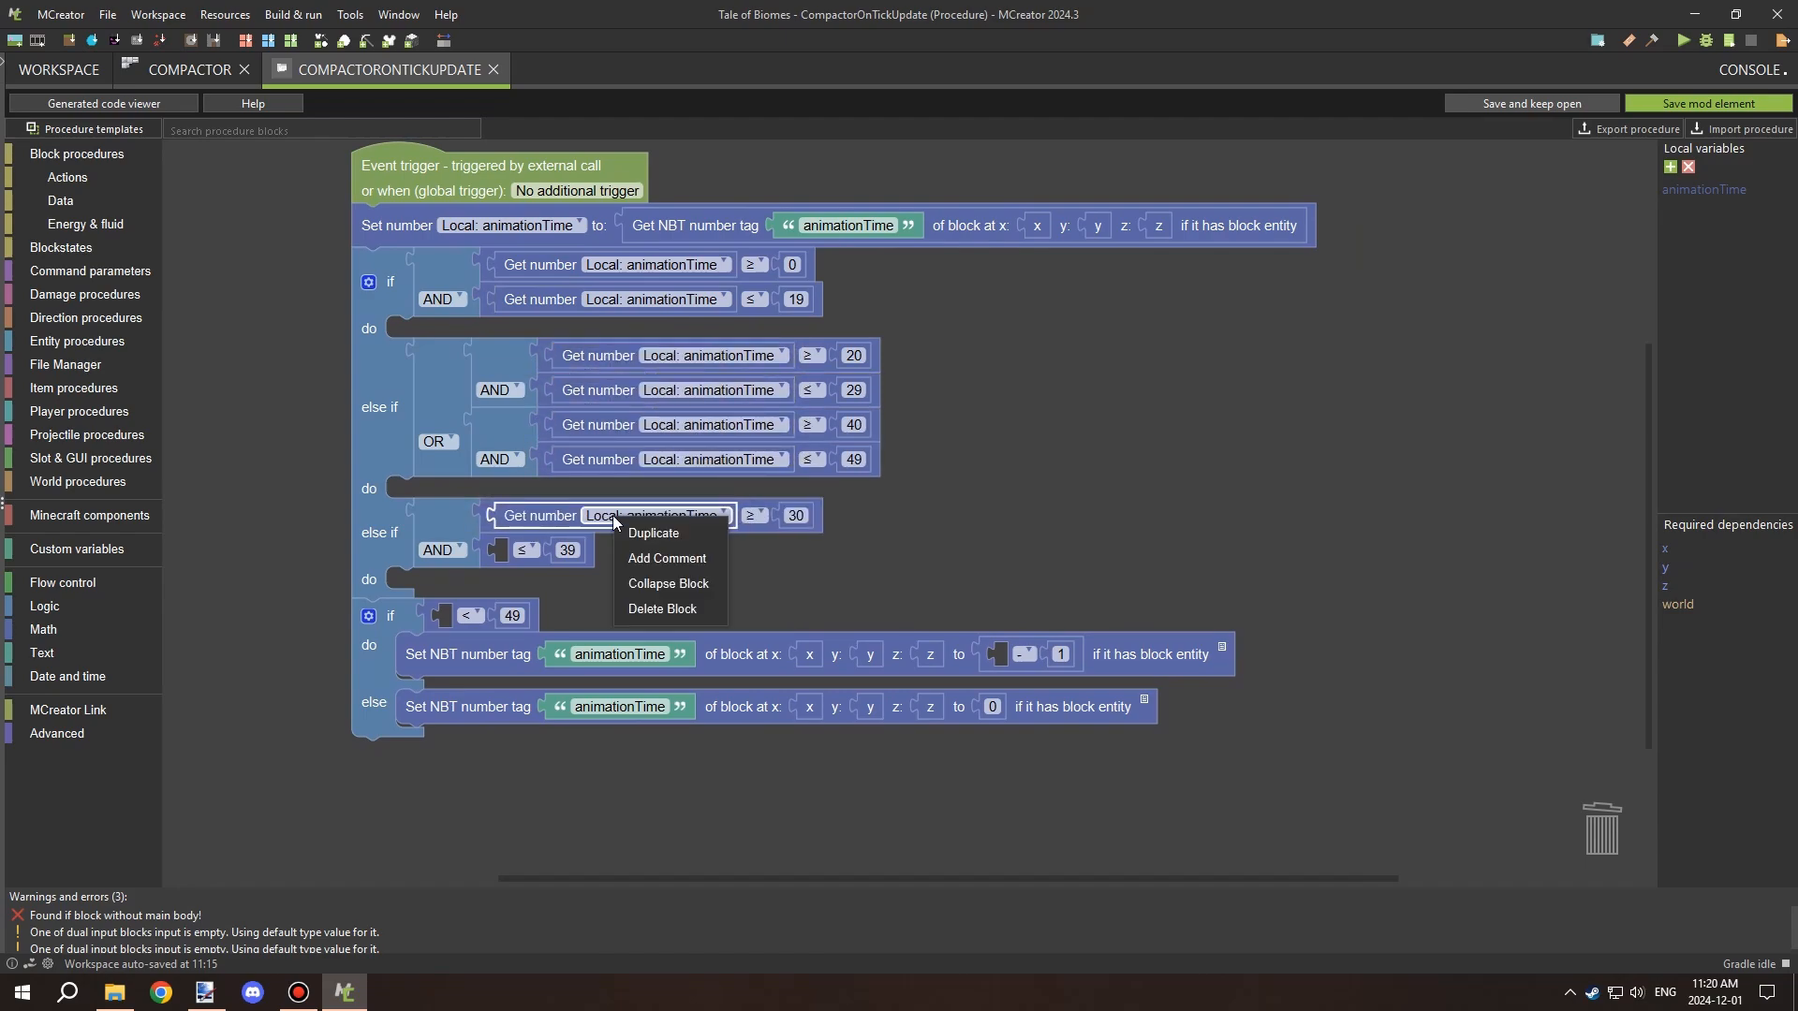
Duplicate the local animationTime getter into the ≤ 39 and < 49 comparisons and the subtraction's first operand.
click(653, 534)
right_click(631, 551)
drag(659, 568, 553, 617)
click(663, 567)
right_click(553, 617)
click(594, 635)
drag(612, 671, 1140, 654)
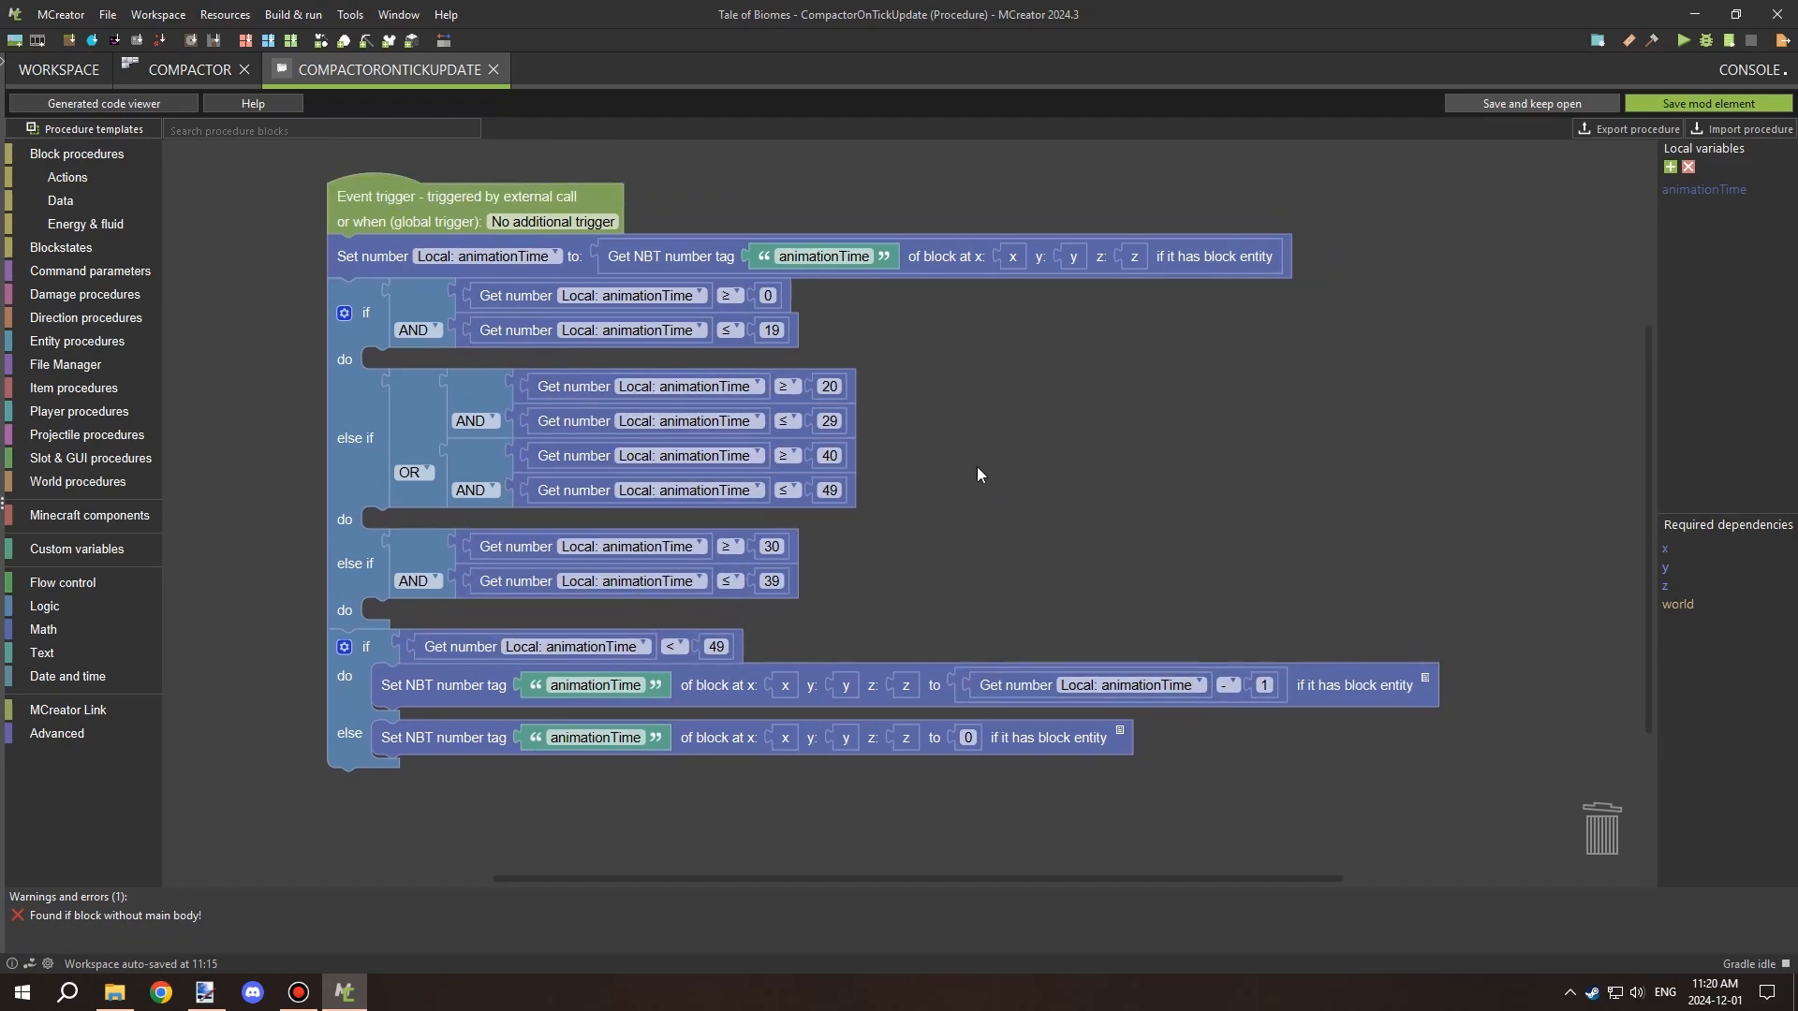
drag(976, 466, 1045, 385)
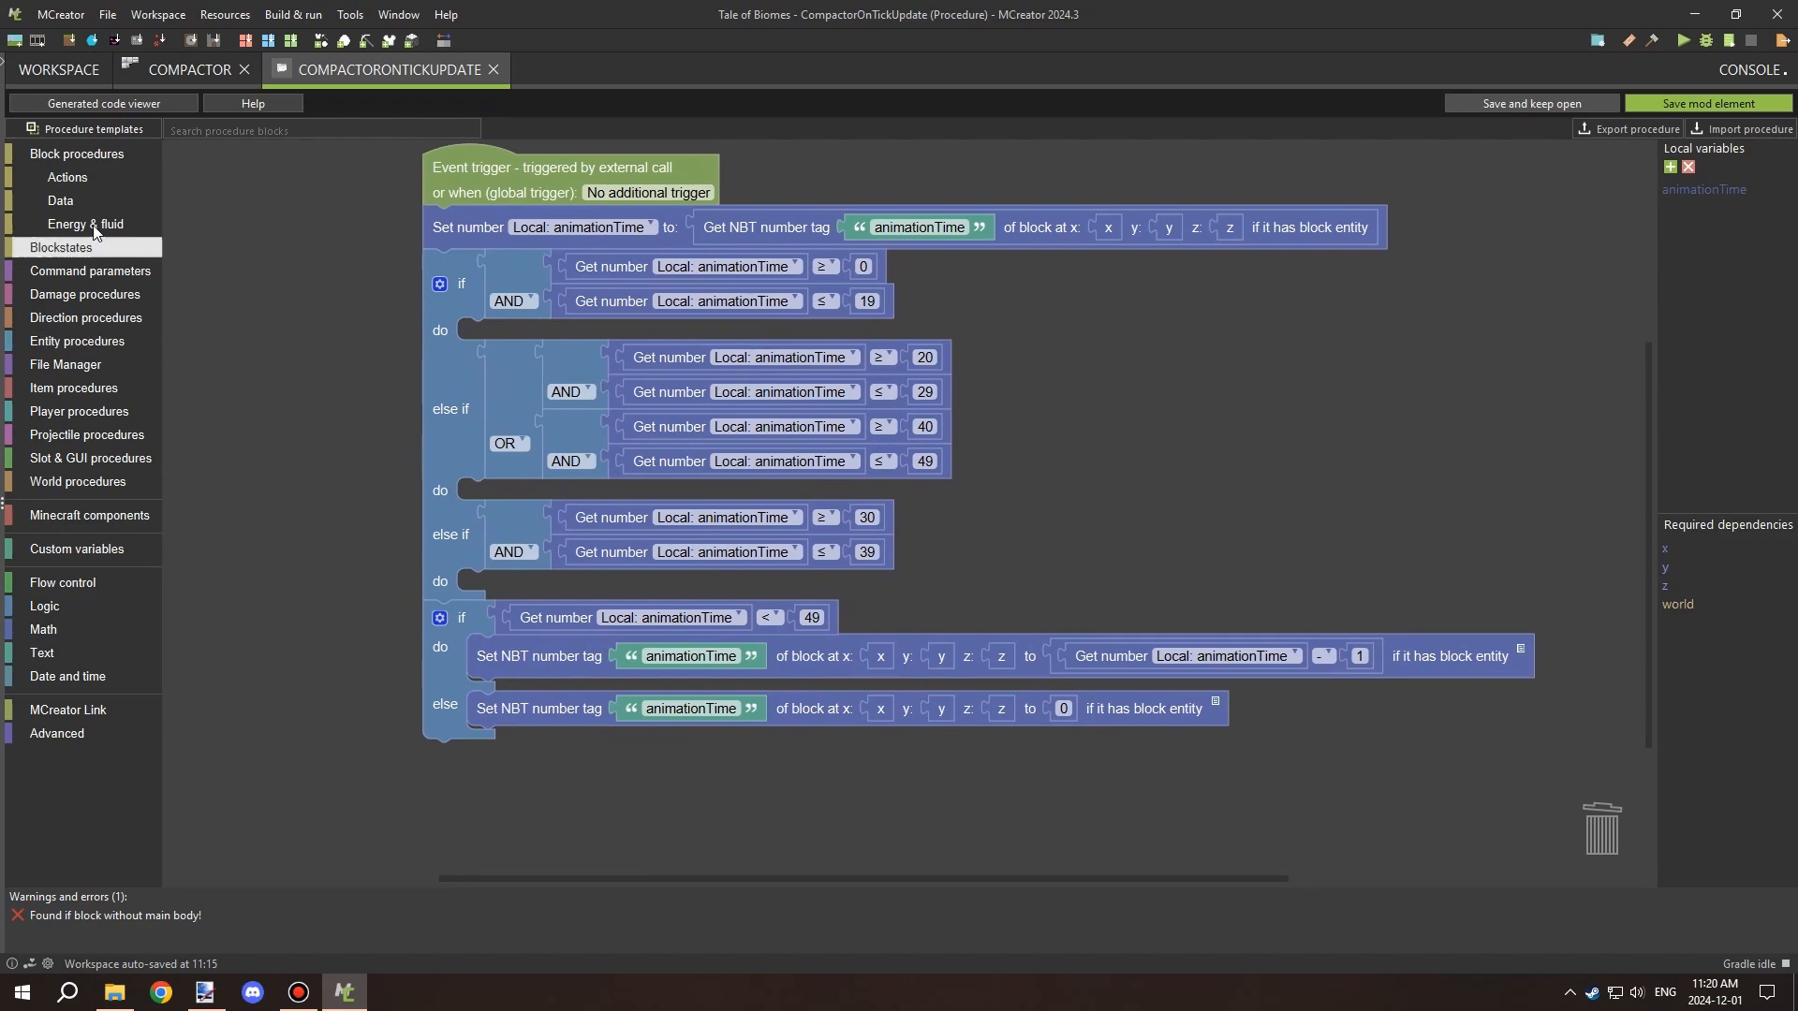
Set the current blockstate at x, y, z to 0 in the first do branch and to 1 in the second.
click(92, 176)
click(87, 247)
drag(265, 232, 550, 339)
drag(1079, 421, 1081, 414)
key(ctrl+c)
key(ctrl+v)
drag(646, 385, 625, 604)
click(894, 505)
text(1)
Copy the set blockstate block into the third do branch with the value 2.
click(801, 507)
key(ctrl+c)
key(ctrl+v)
click(892, 610)
text(2)
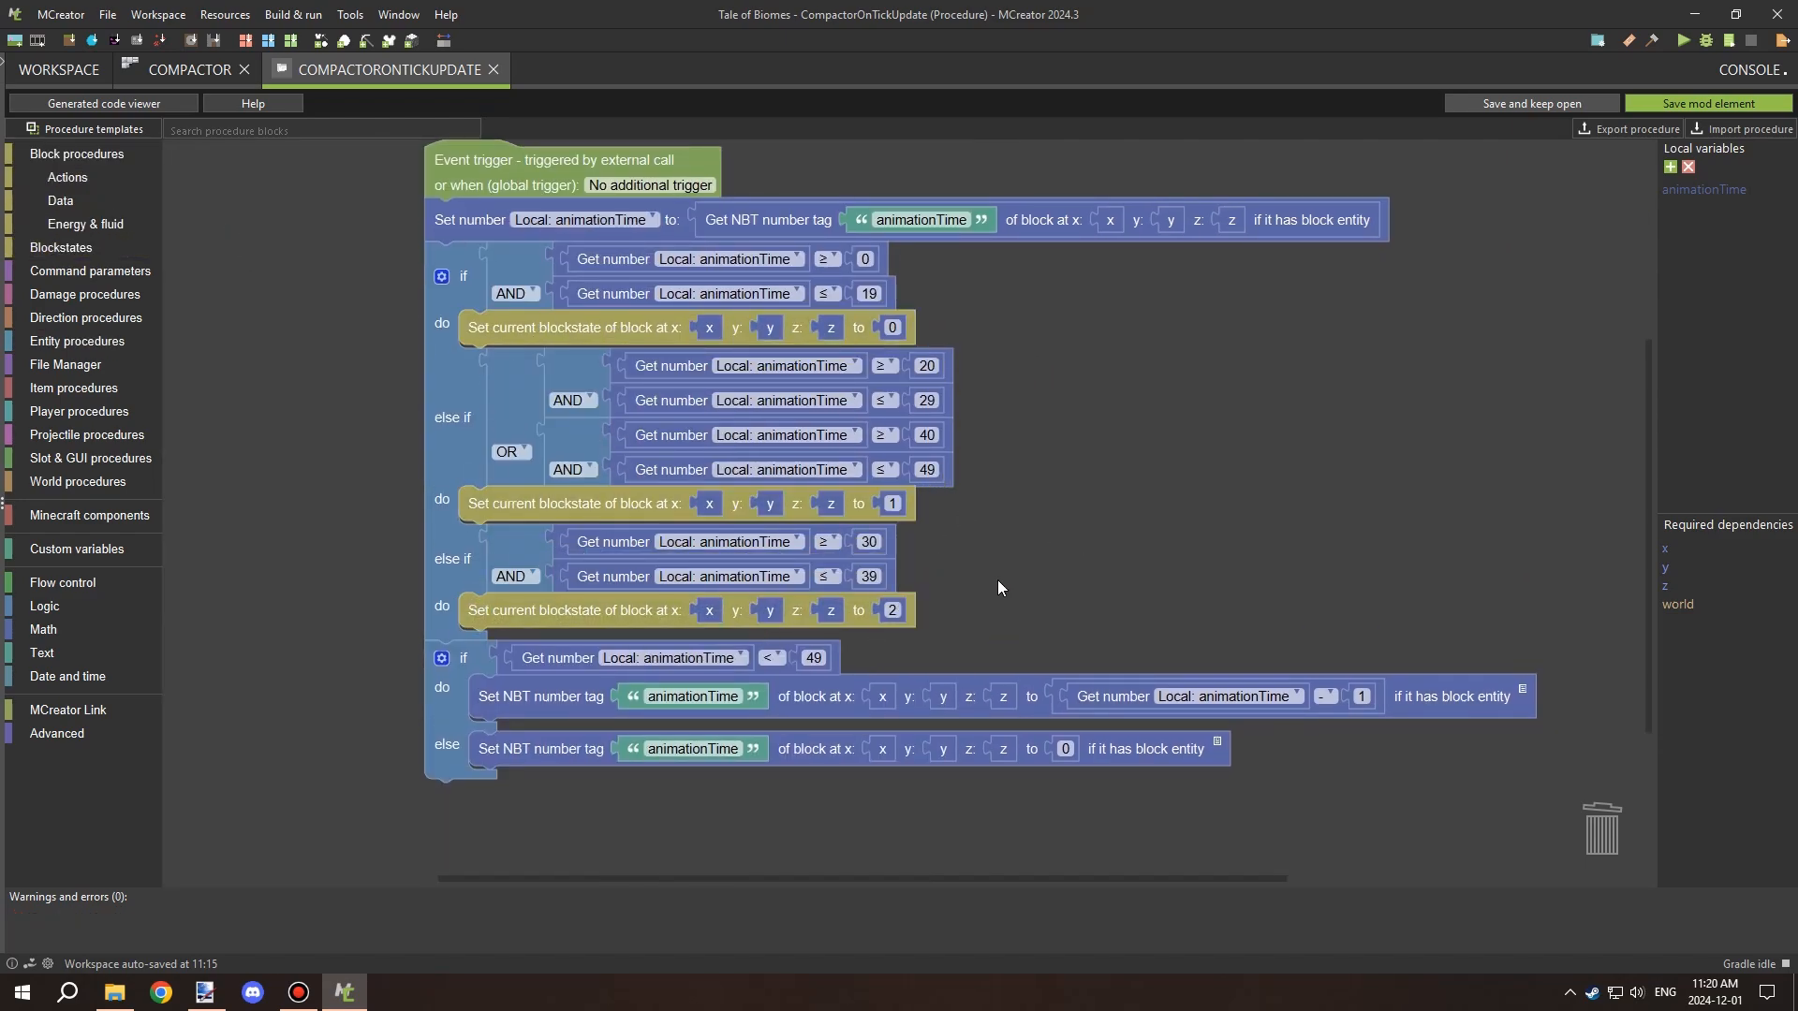
scroll(997, 530, down, 3)
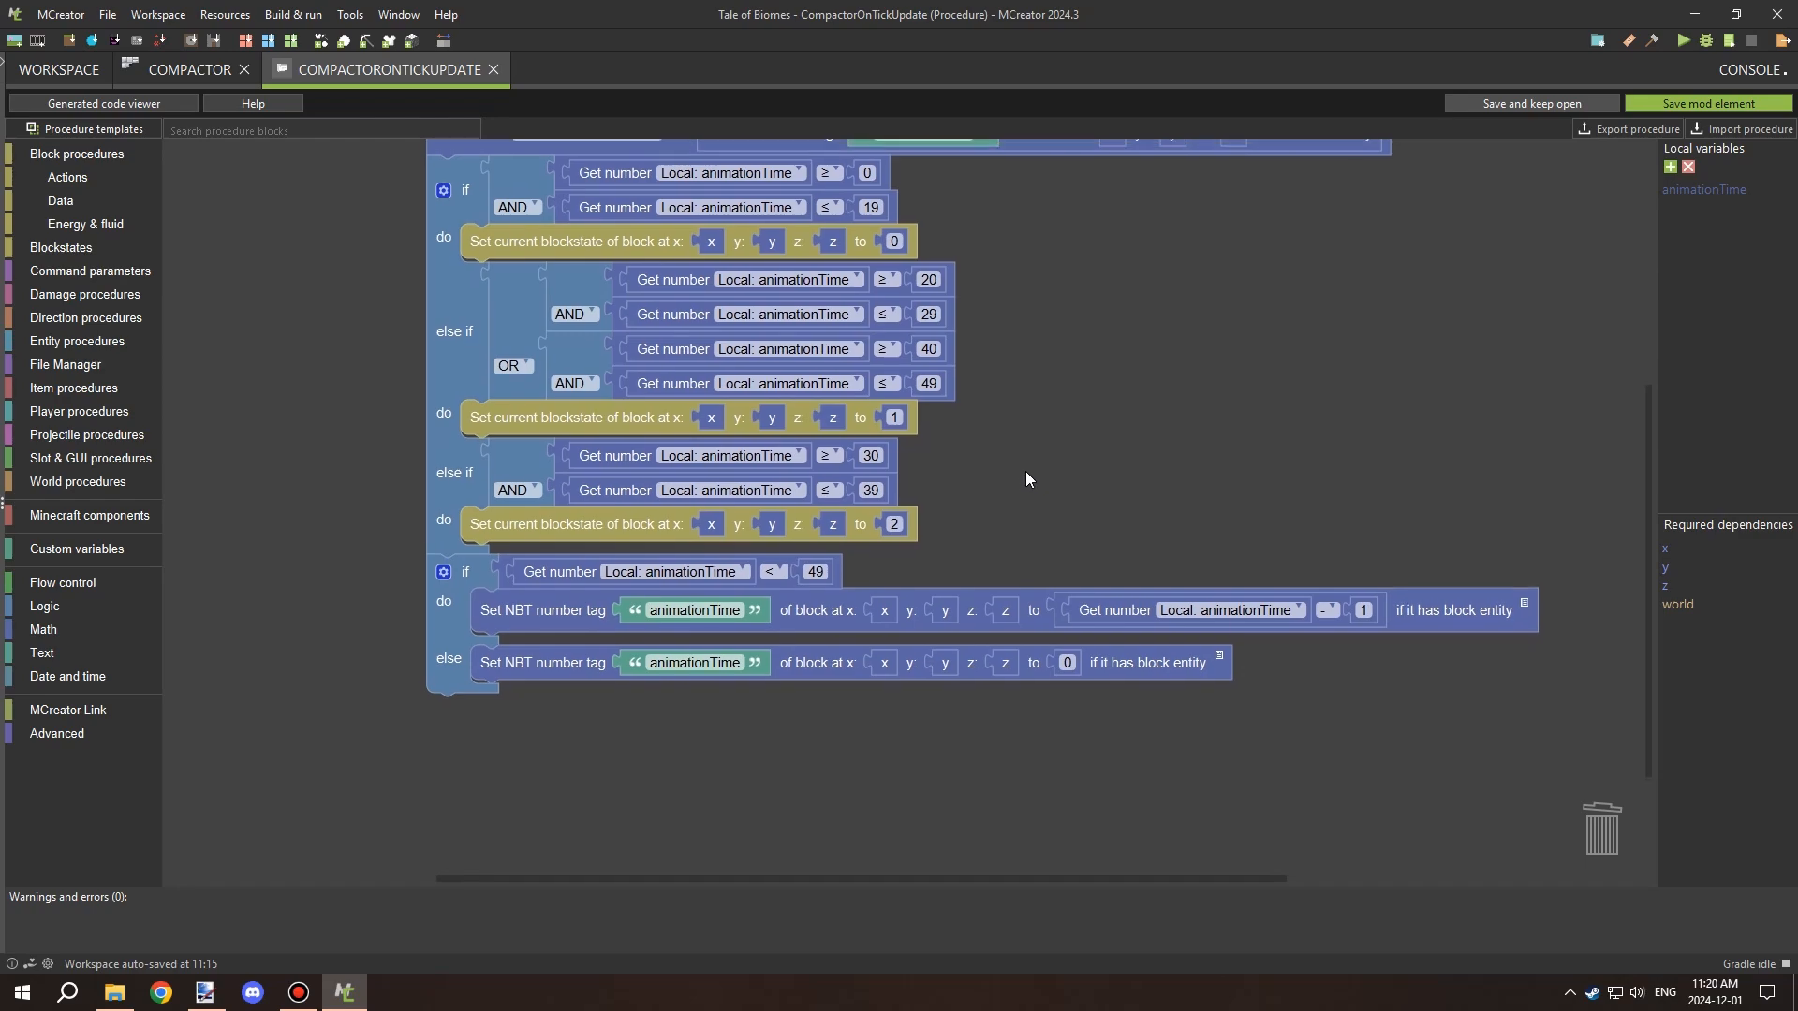
drag(1025, 470, 1067, 422)
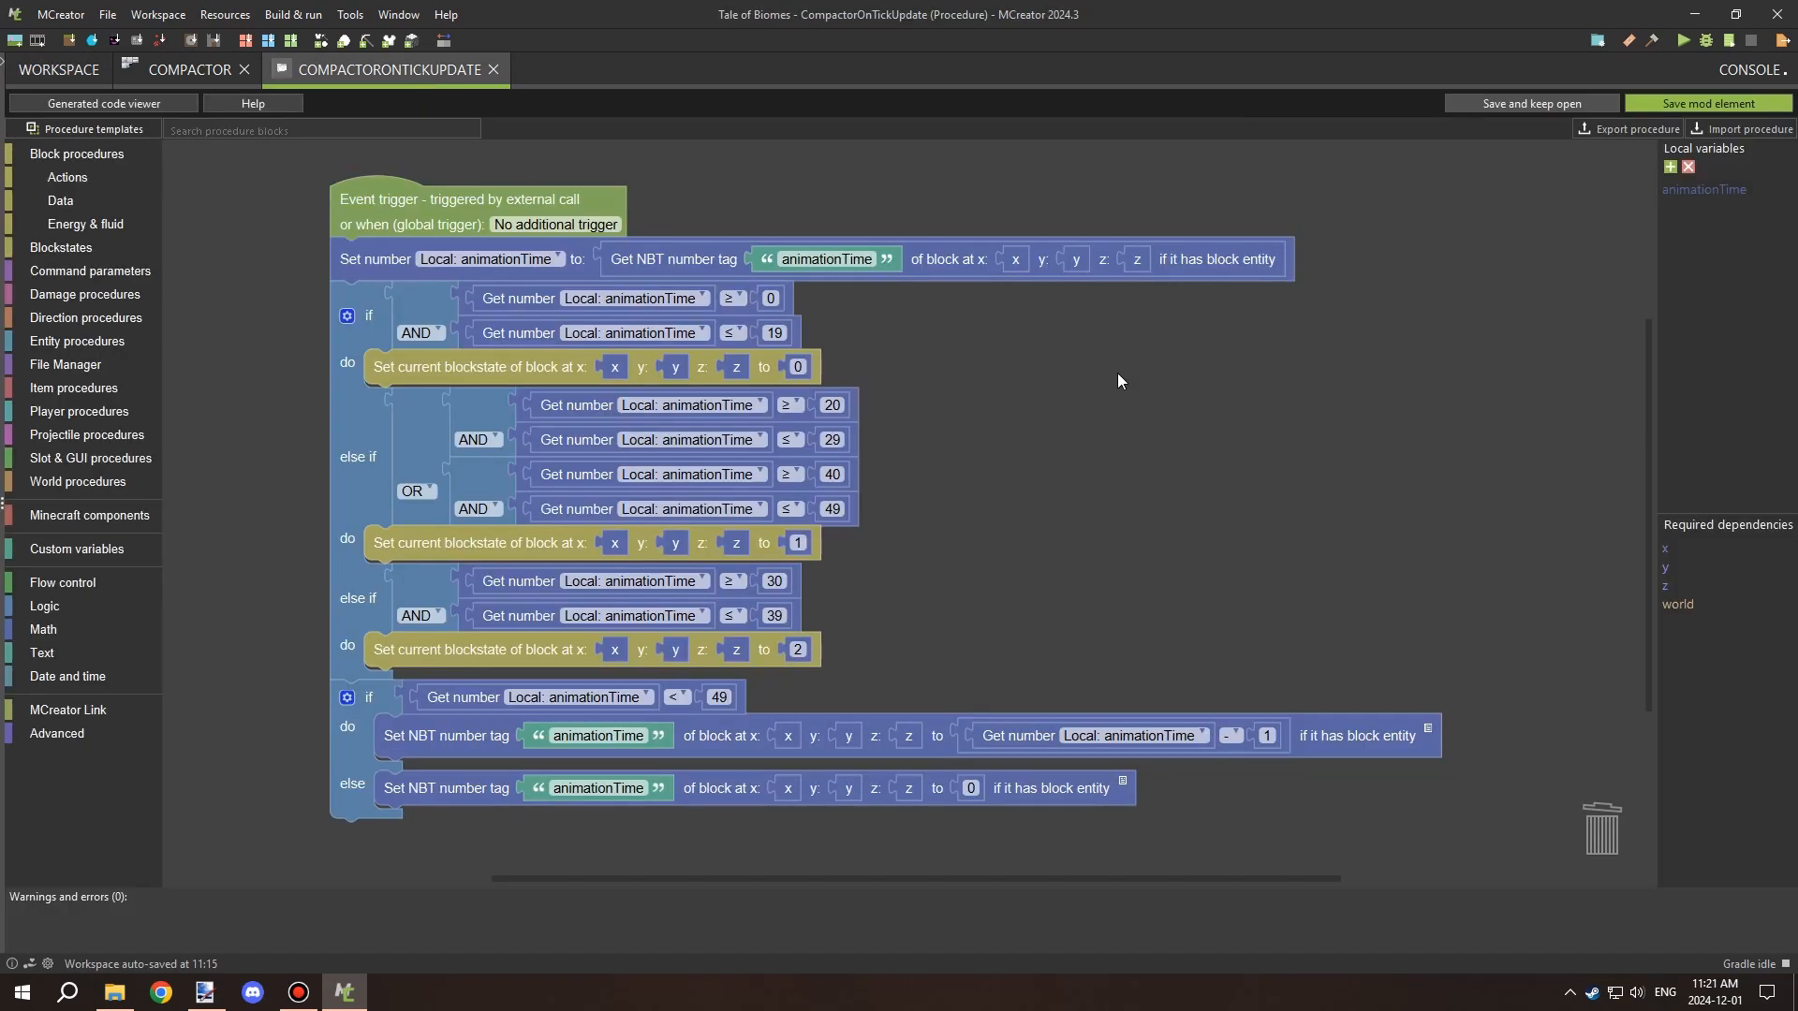
Export the procedure to the Desktop as a PTPL template named block_animation.
drag(1118, 375, 1078, 439)
click(1629, 128)
click(634, 731)
text(animation)
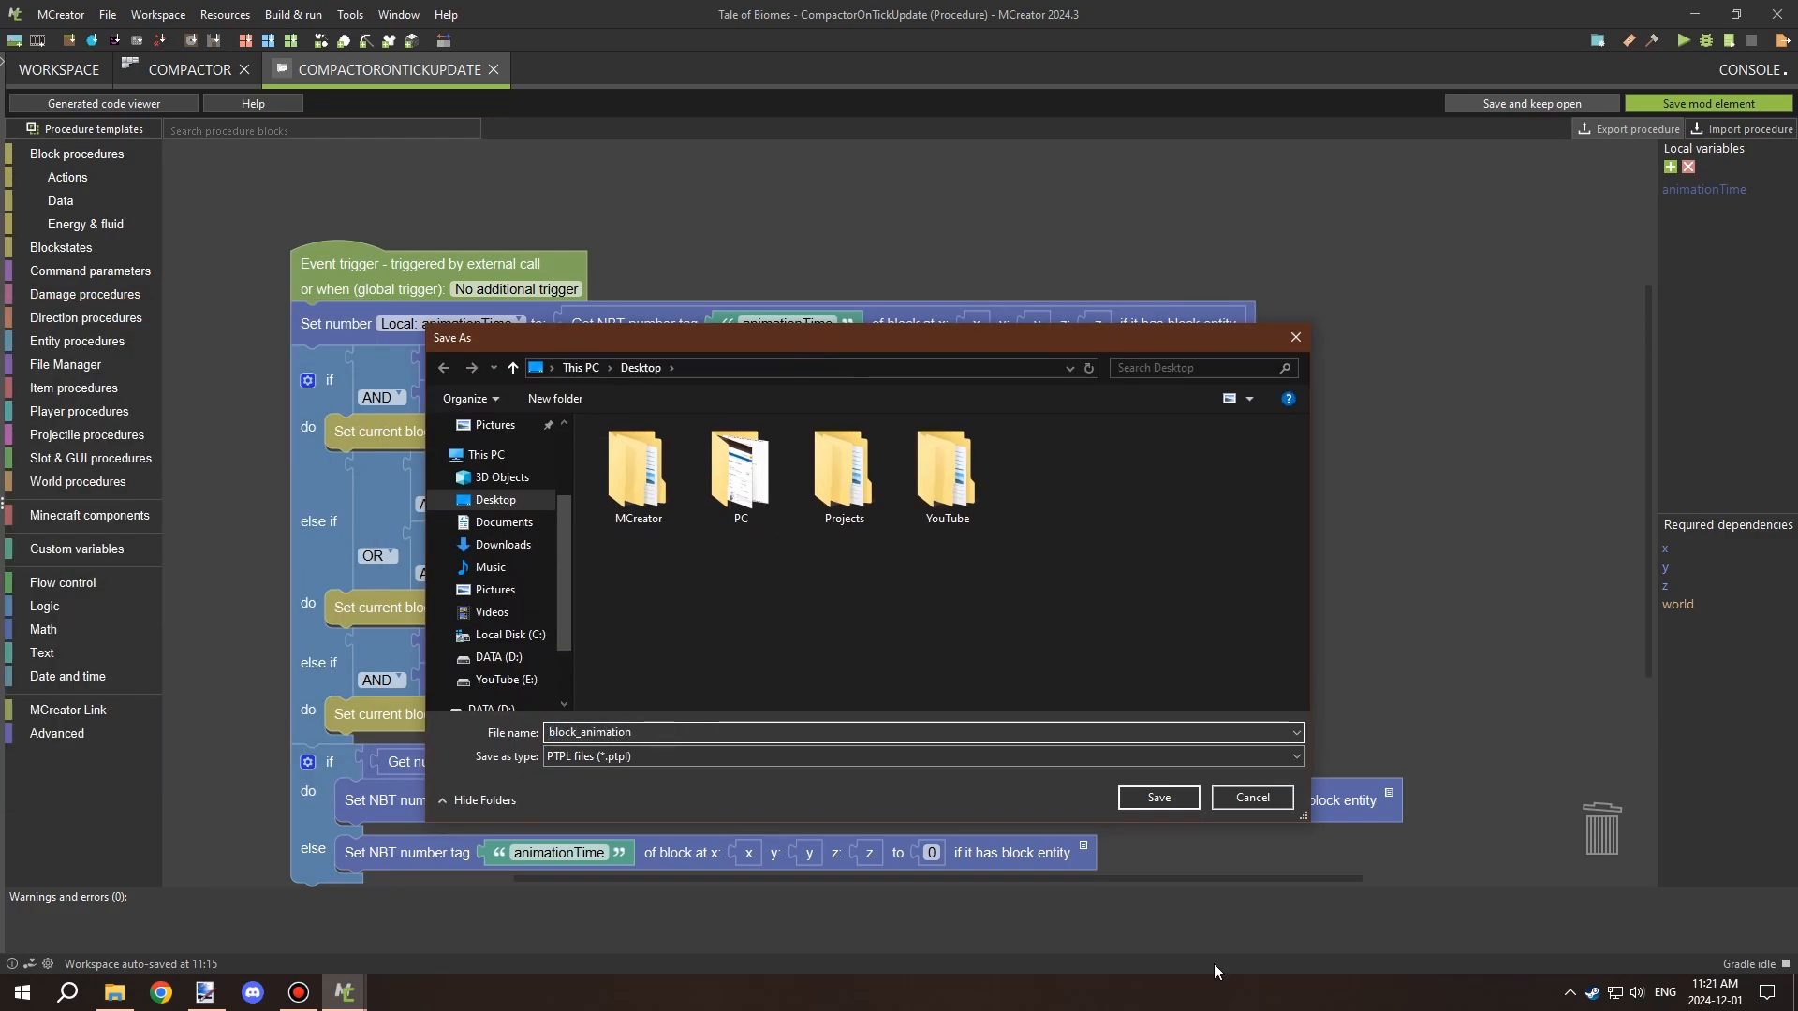
key(Return)
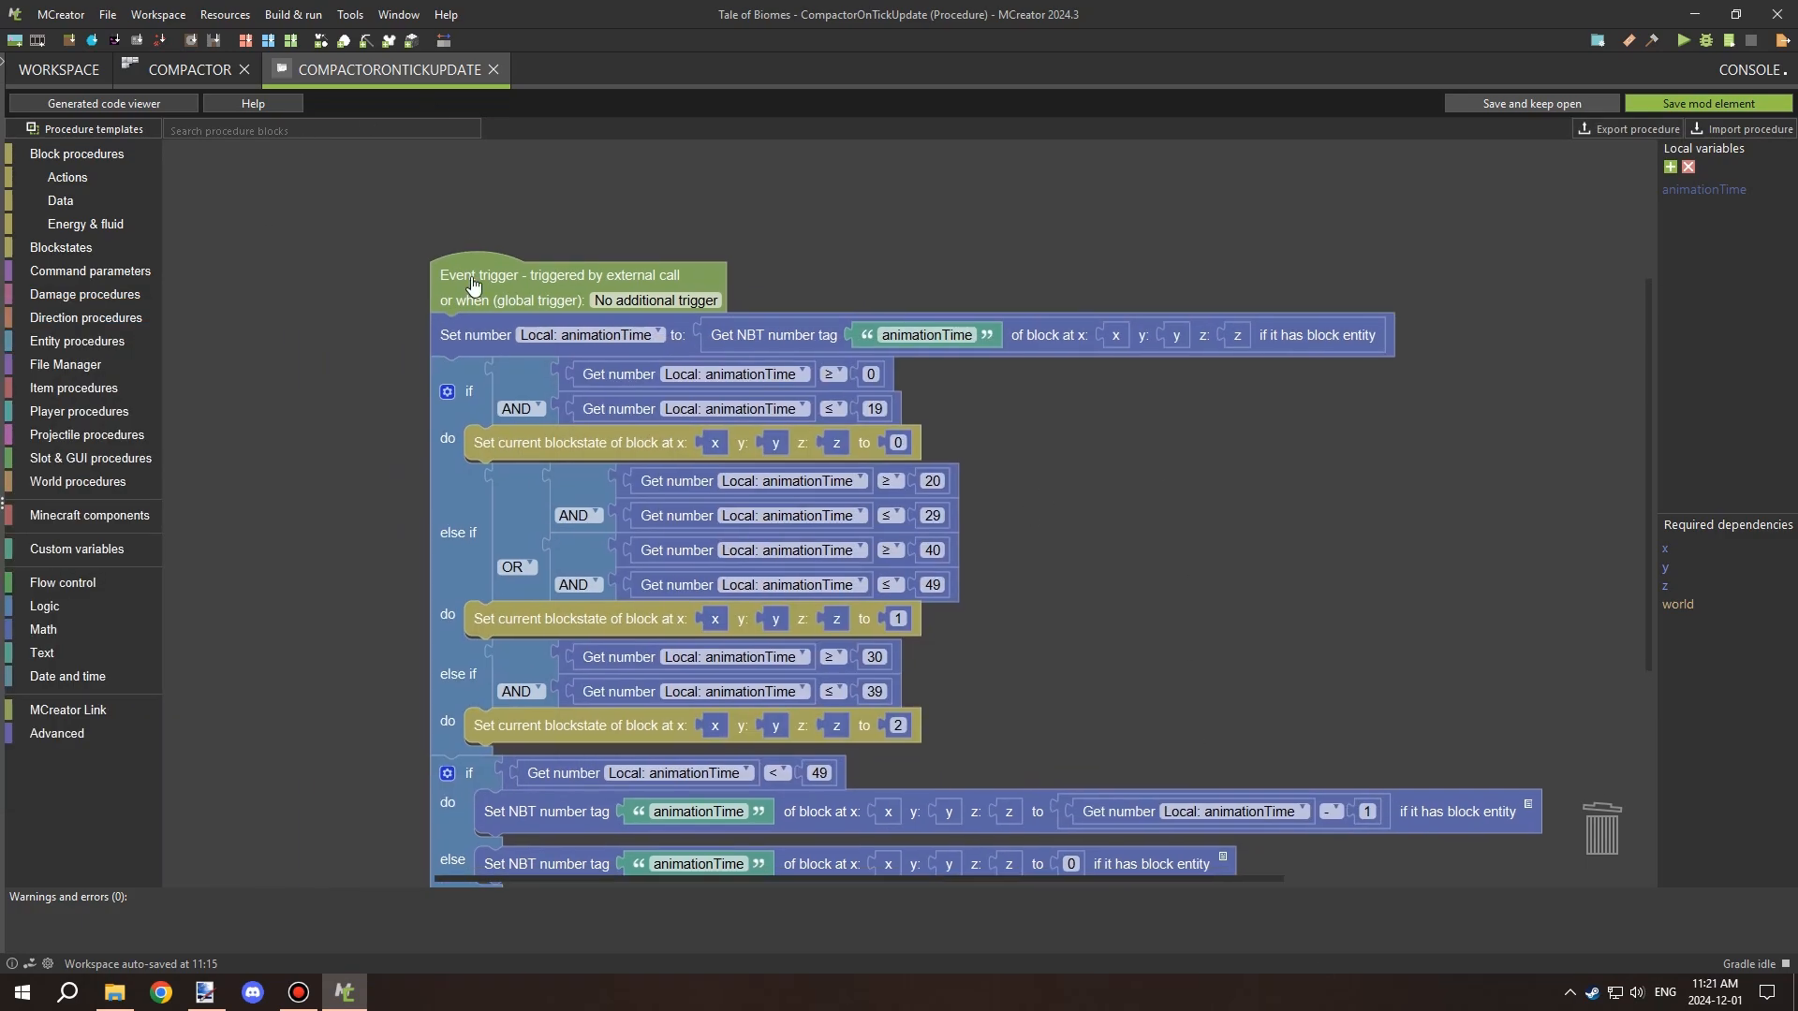
Create a new procedure named CompactorBlockAnimation in the Compactor folder of the workspace.
click(59, 69)
click(65, 148)
click(313, 473)
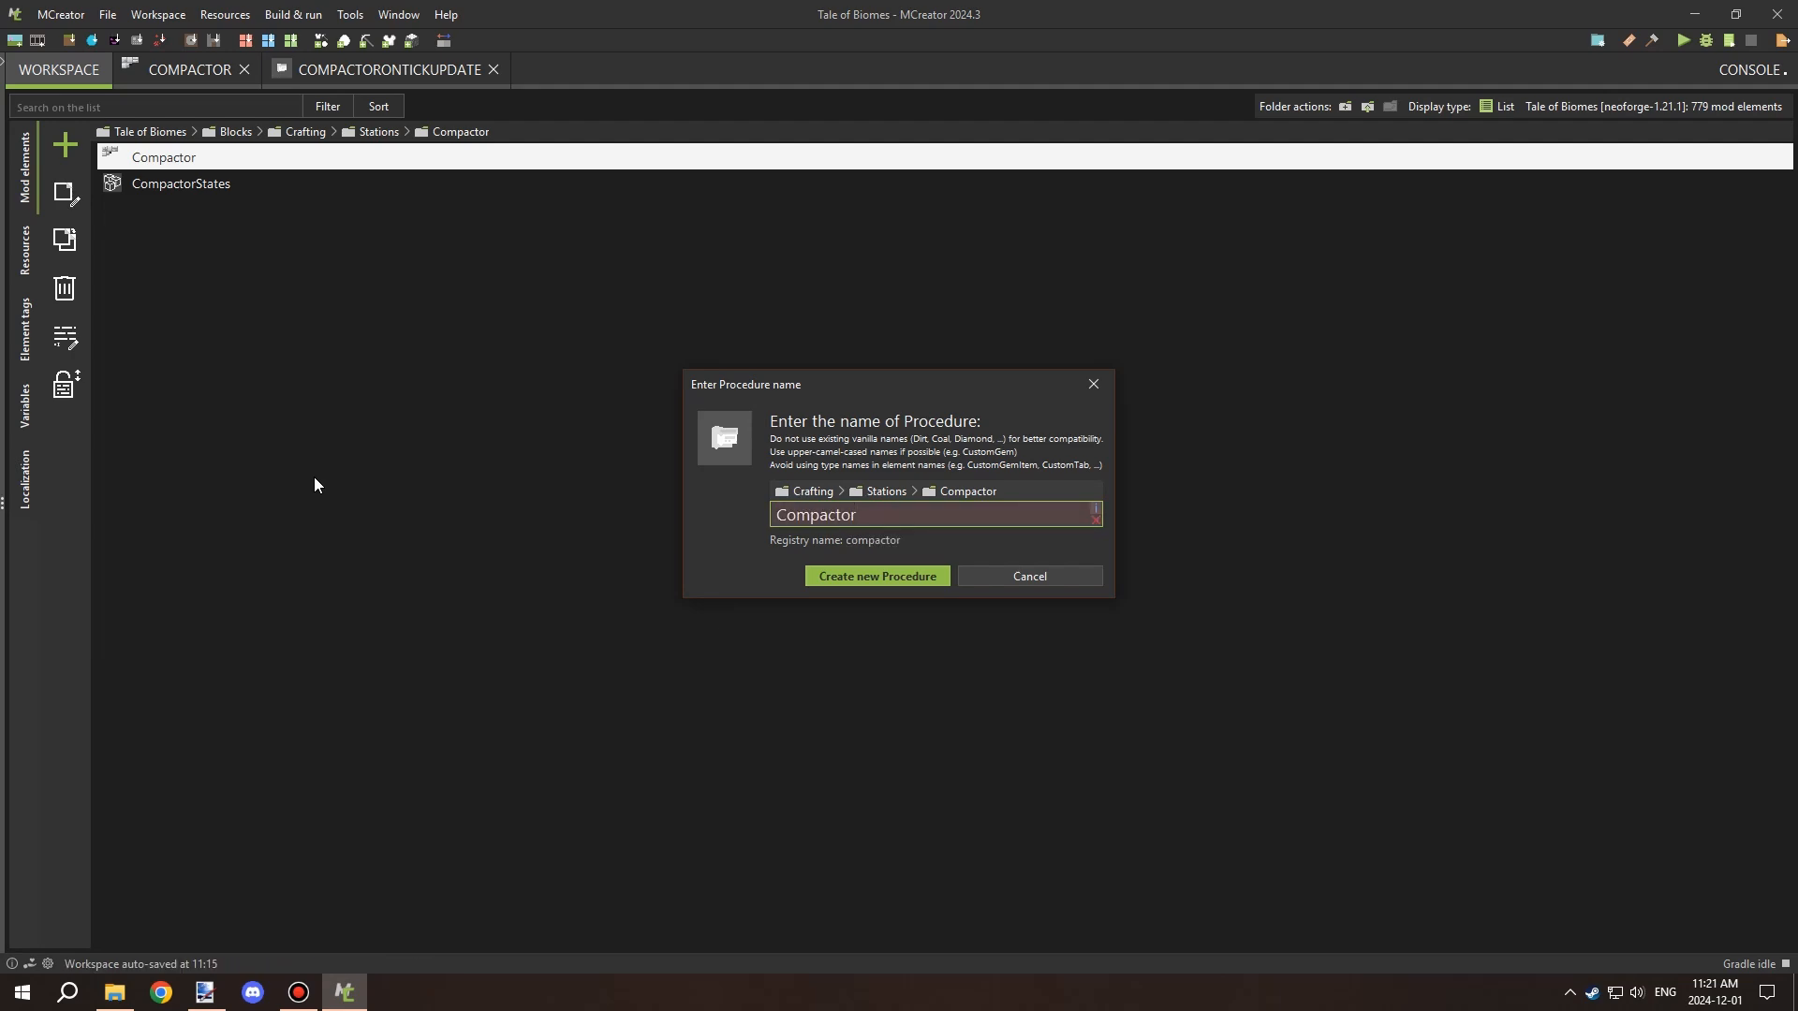
text(CompactorBlockAnimation)
click(877, 576)
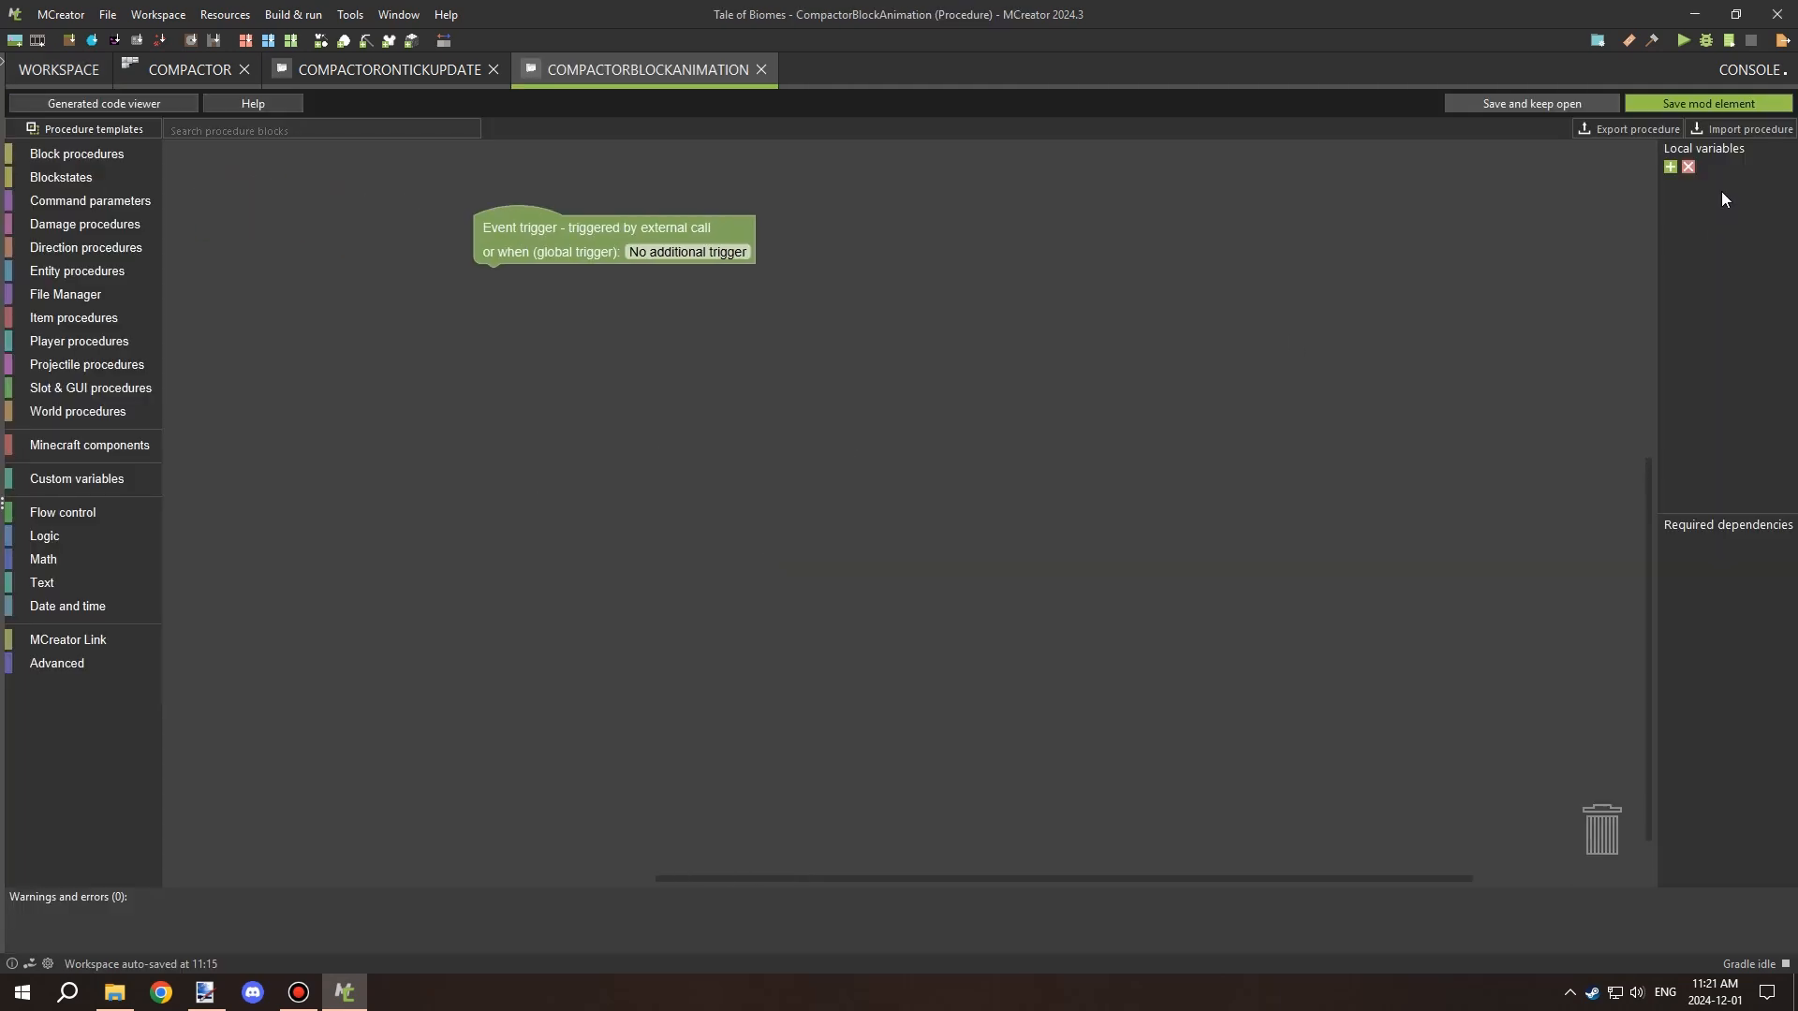
Import the exported block_animation template into CompactorBlockAnimation and save the procedure.
click(1742, 129)
click(1044, 455)
click(1205, 770)
click(1157, 800)
drag(1110, 456, 1131, 348)
click(1708, 104)
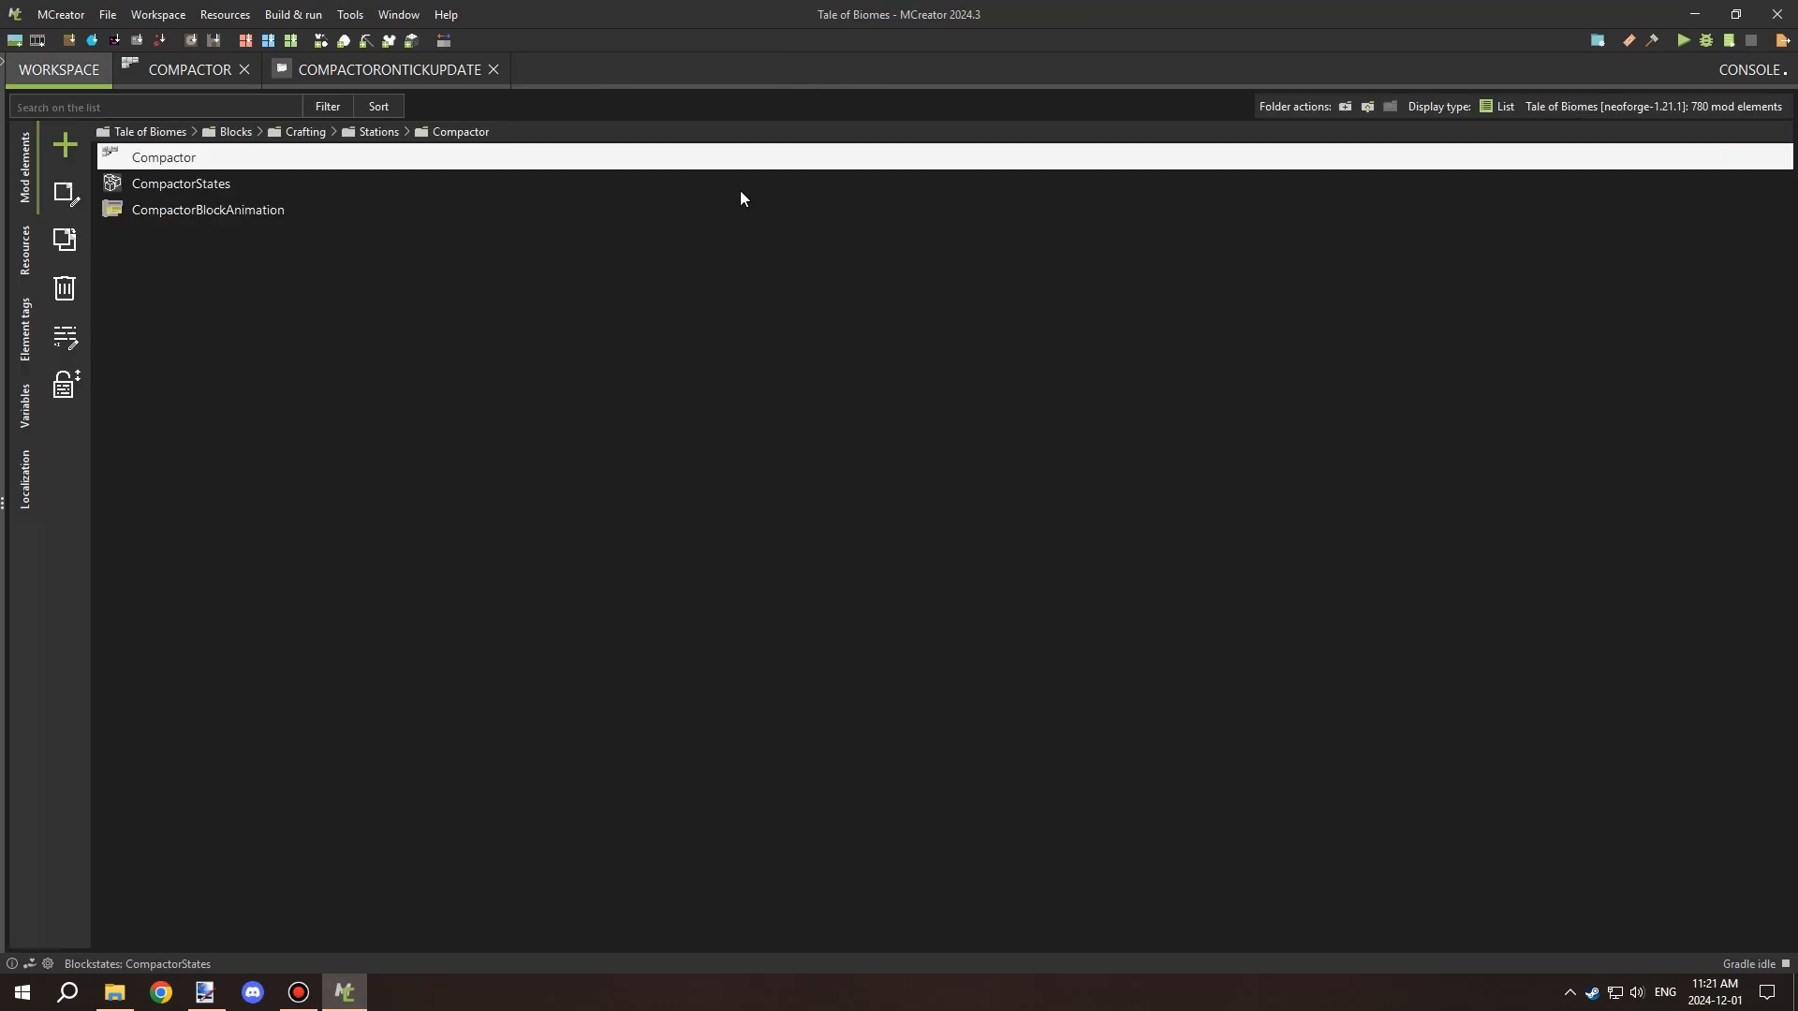
Clear all blocks below the trigger in CompactorOnTickUpdate and remove its local animationTime variable.
click(389, 70)
drag(1003, 392, 993, 326)
drag(465, 250, 1588, 803)
click(1704, 190)
click(1688, 167)
click(987, 518)
drag(829, 448, 1007, 431)
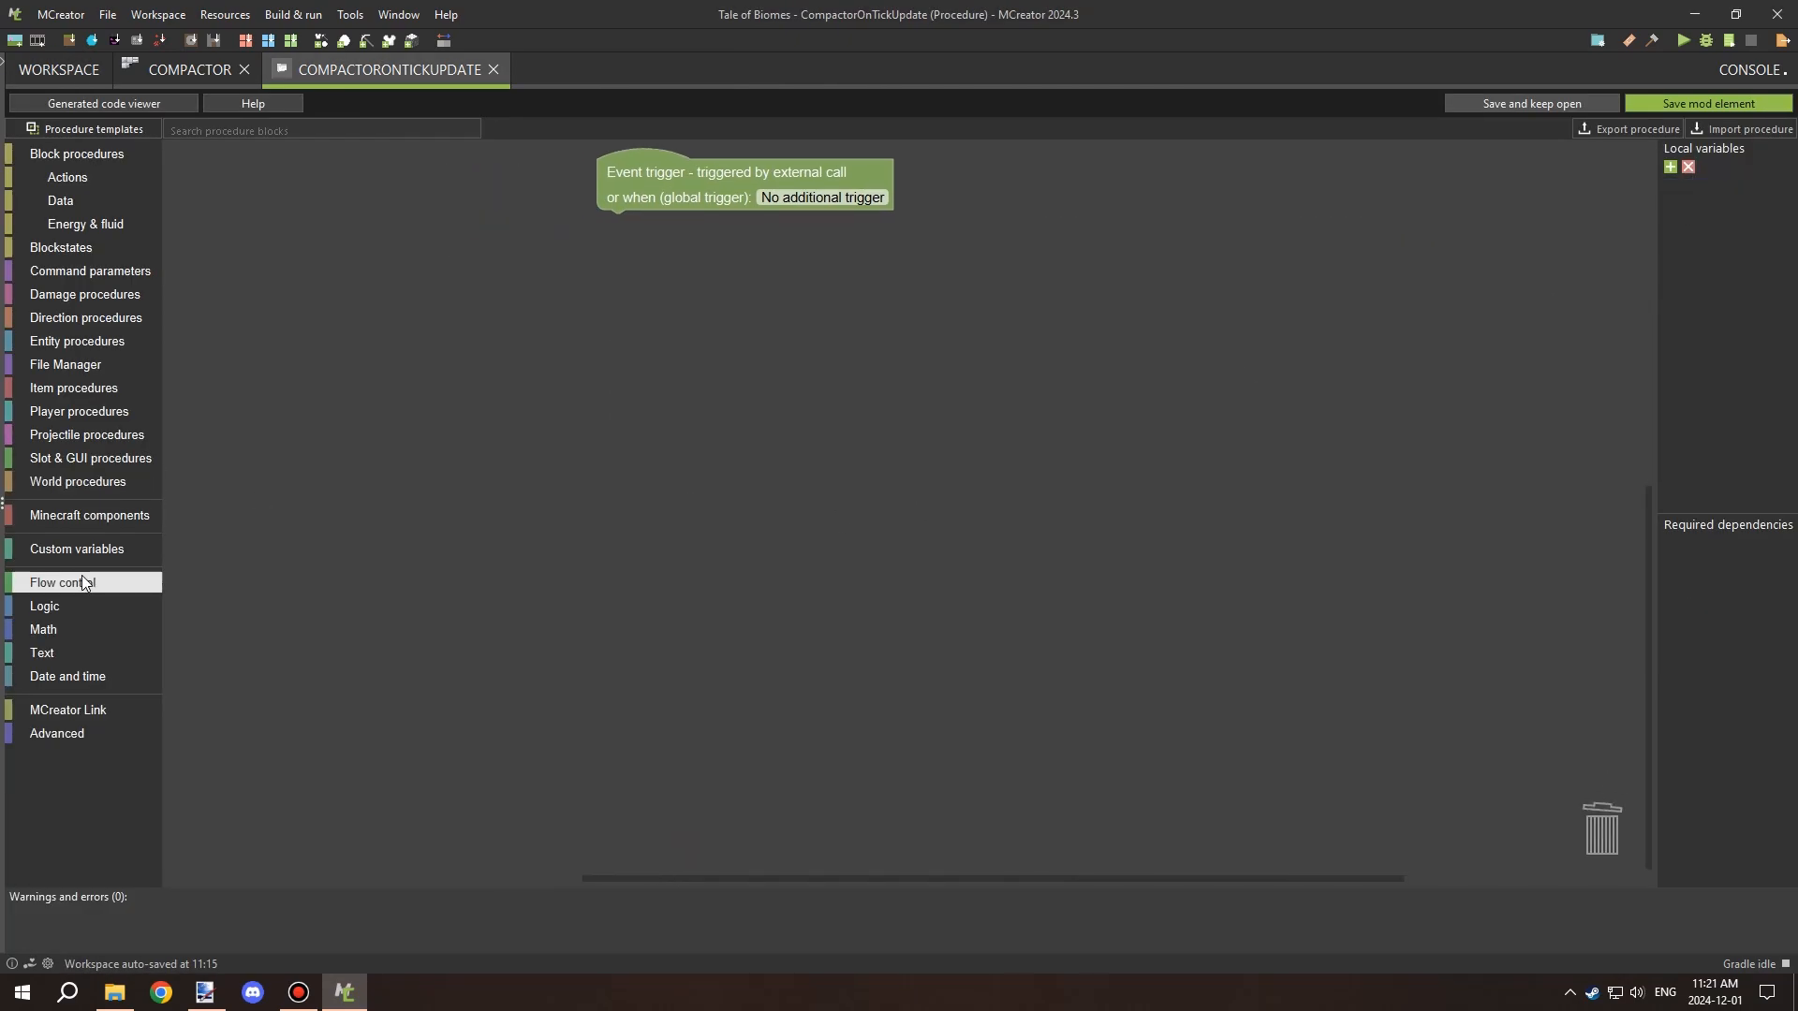
Add a Call procedure block for CompactorBlockAnimation under the trigger and save CompactorOnTickUpdate.
click(66, 580)
click(57, 734)
drag(250, 234, 672, 230)
click(783, 223)
drag(1055, 410, 1065, 637)
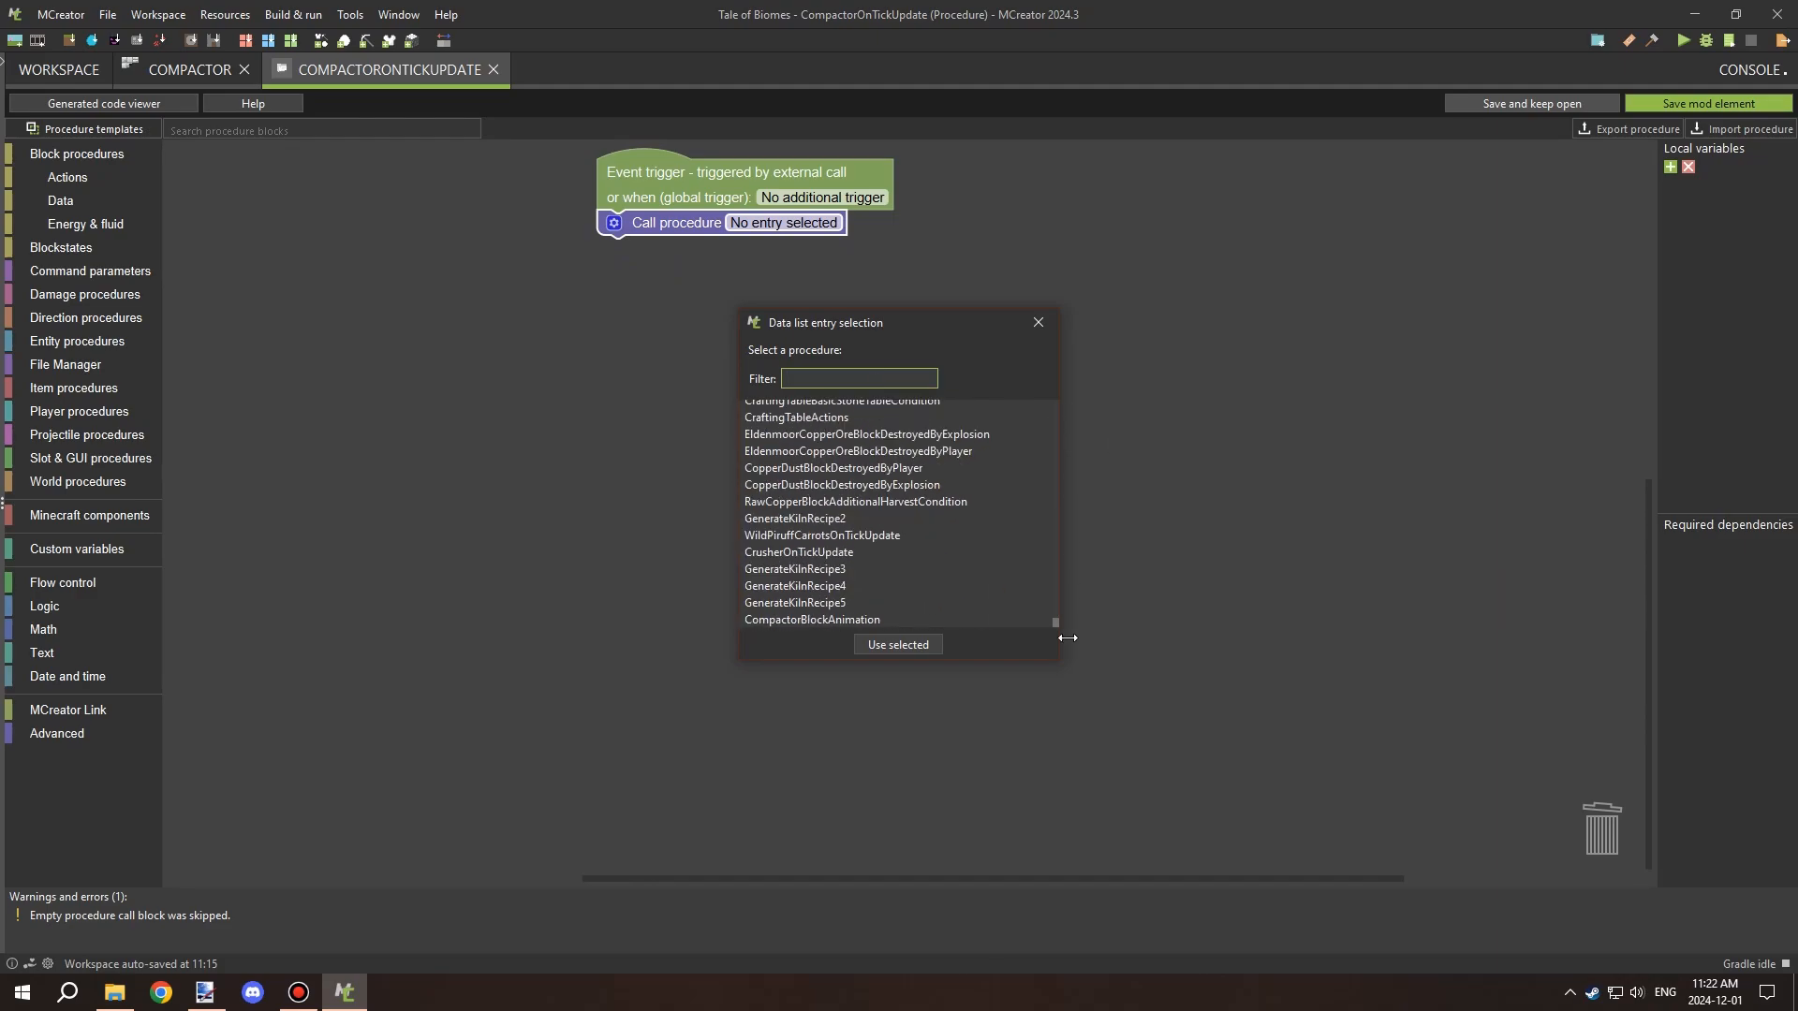
click(871, 619)
click(899, 642)
drag(903, 346, 875, 528)
click(1702, 110)
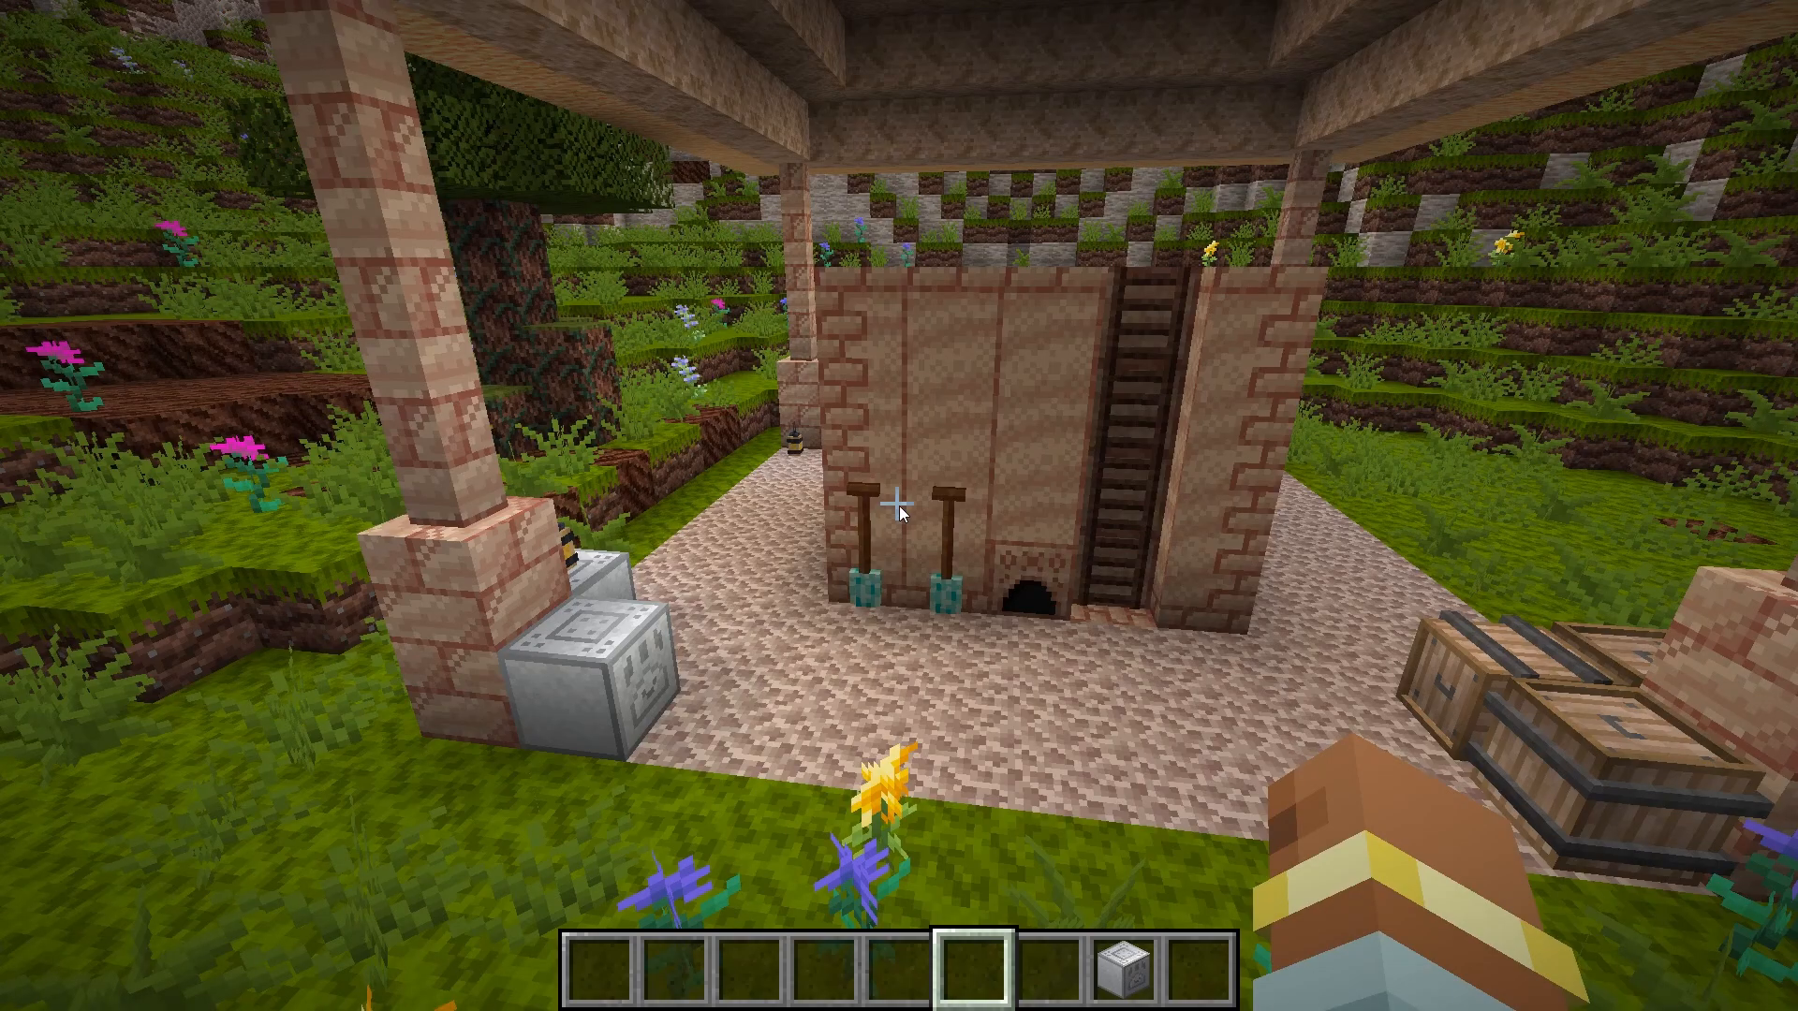
In Minecraft, take the compactor from the ToB Decorations inventory into the first hotbar slot and hold it.
key(e)
click(1195, 111)
click(682, 178)
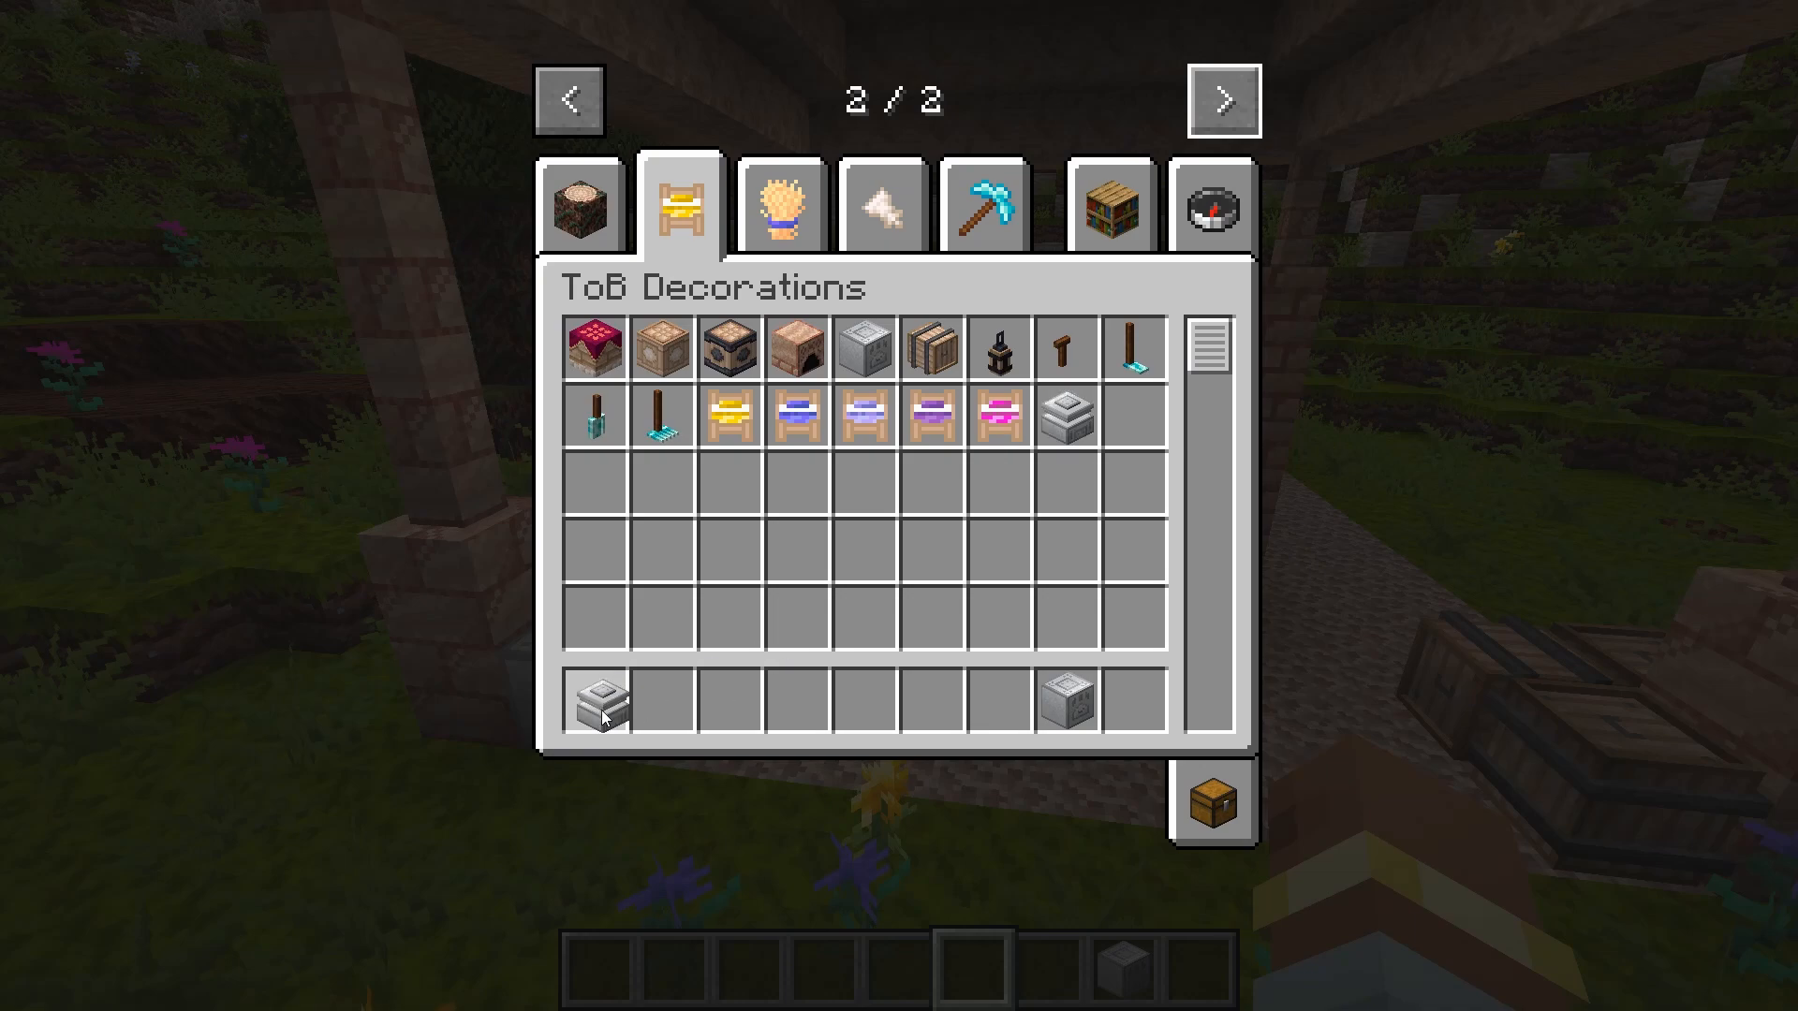
click(602, 710)
key(Escape)
key(Escape)
key(Escape)
key(1)
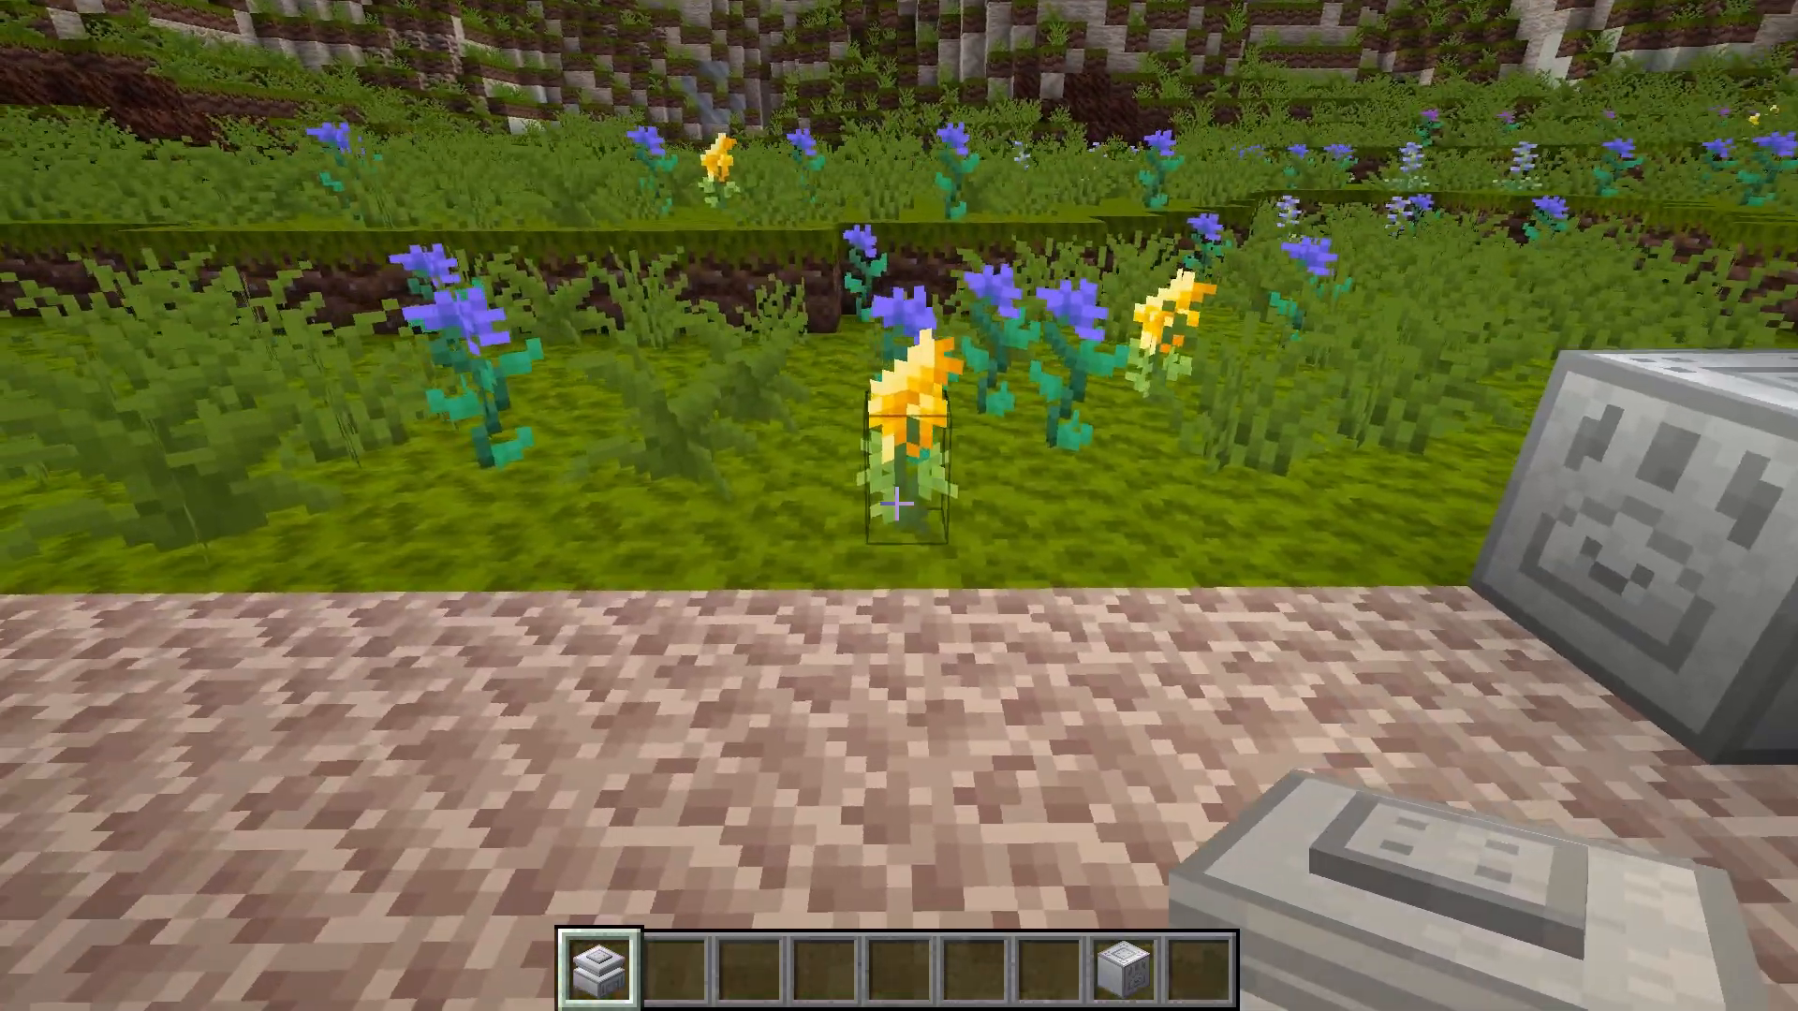
Place, break and re-place the compactor on the grass beside the paving to check its animation.
right_click(896, 504)
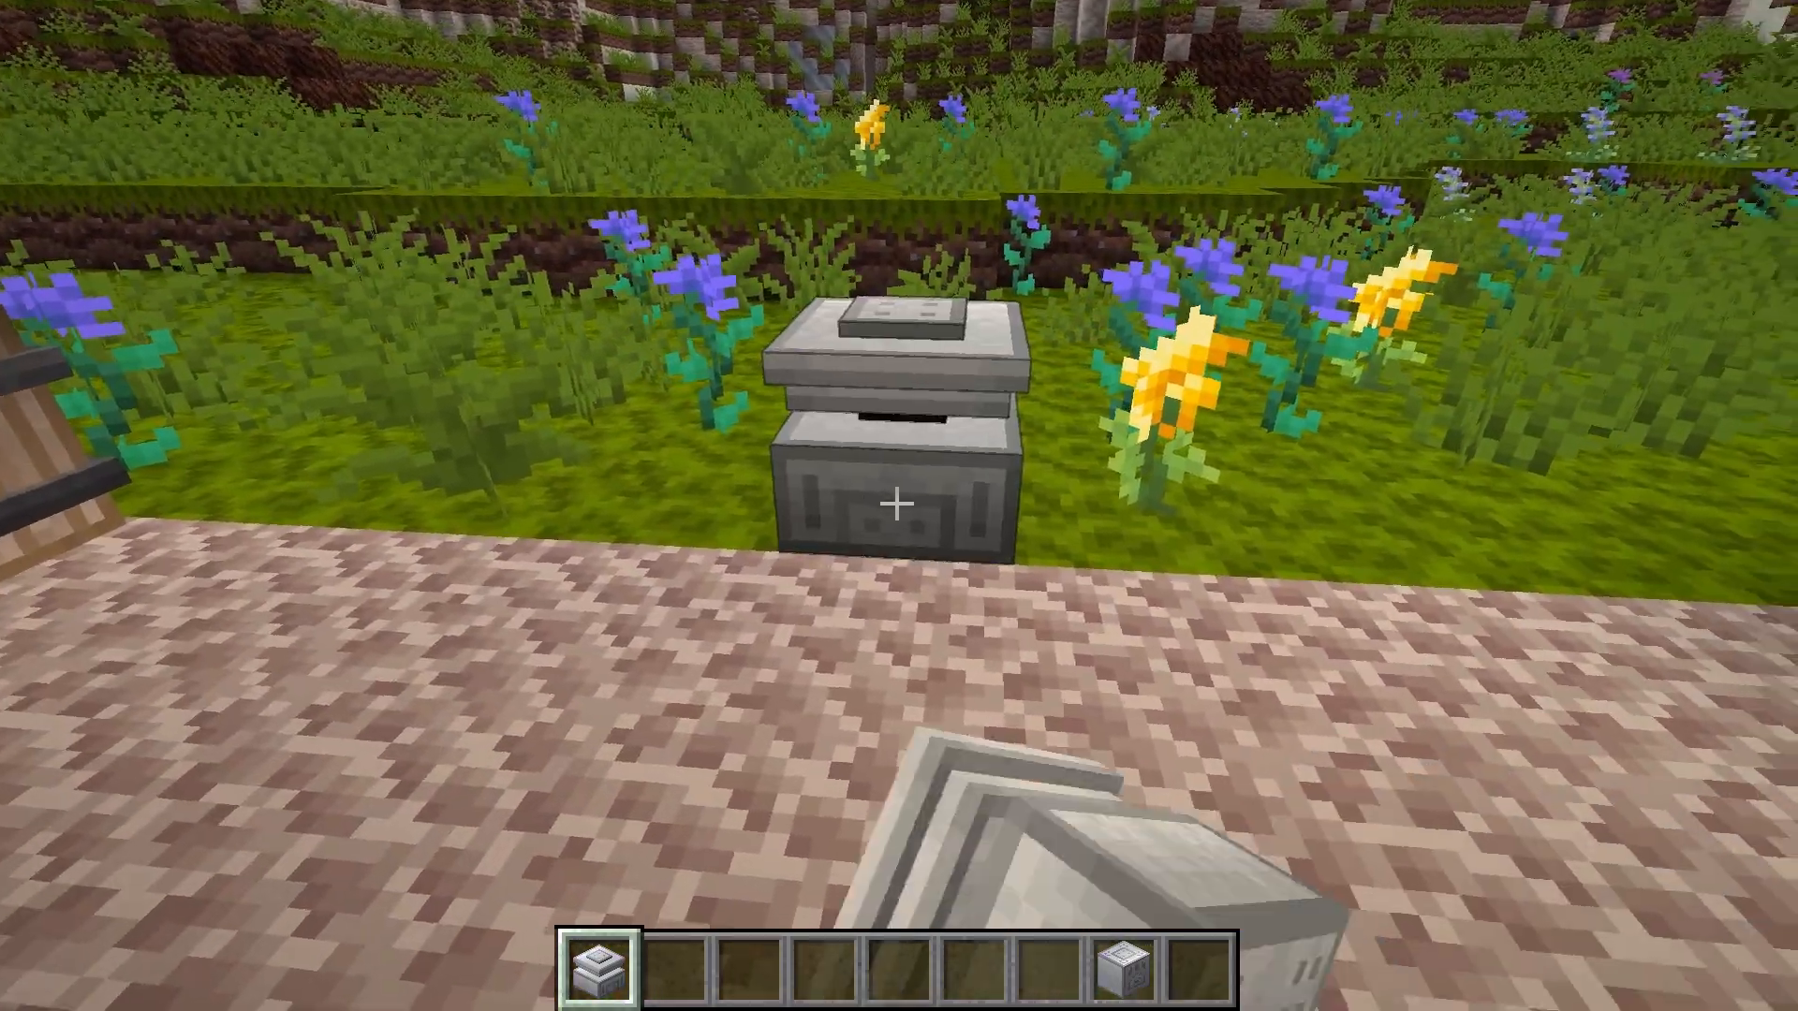
scroll(896, 504, up, 2)
right_click(895, 504)
scroll(896, 504, down, 3)
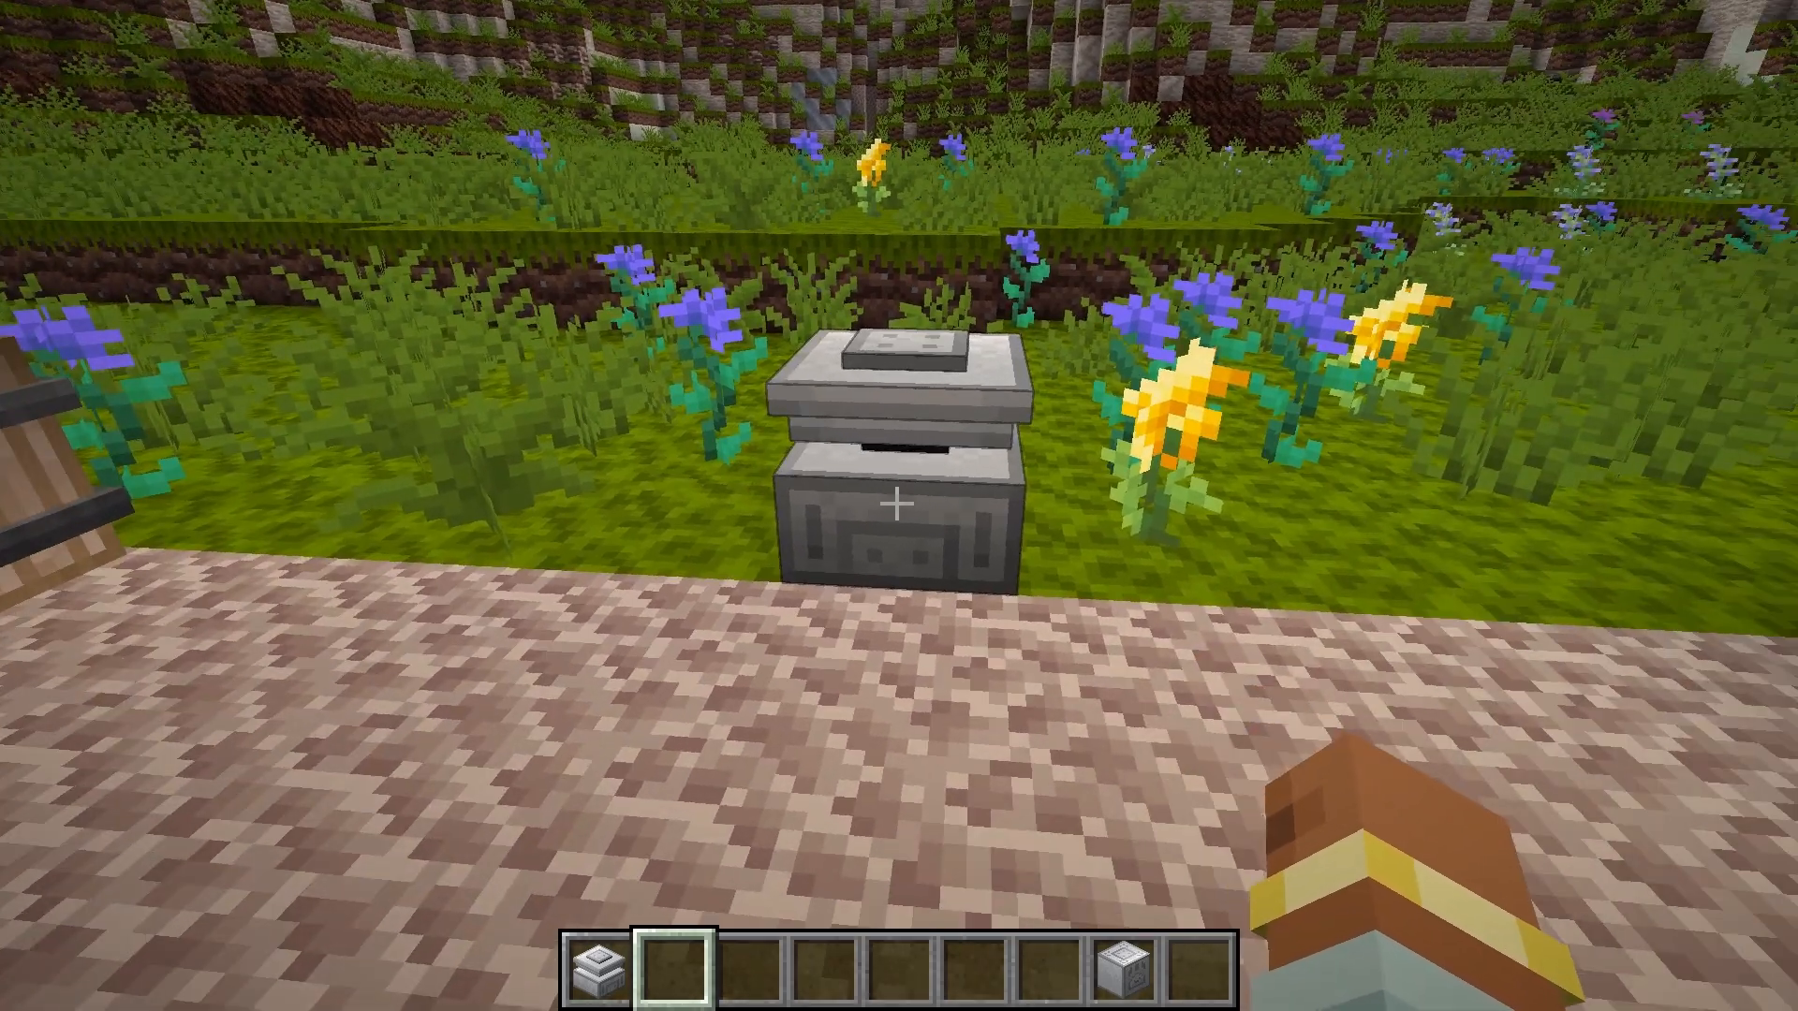
click(896, 504)
scroll(896, 504, up, 2)
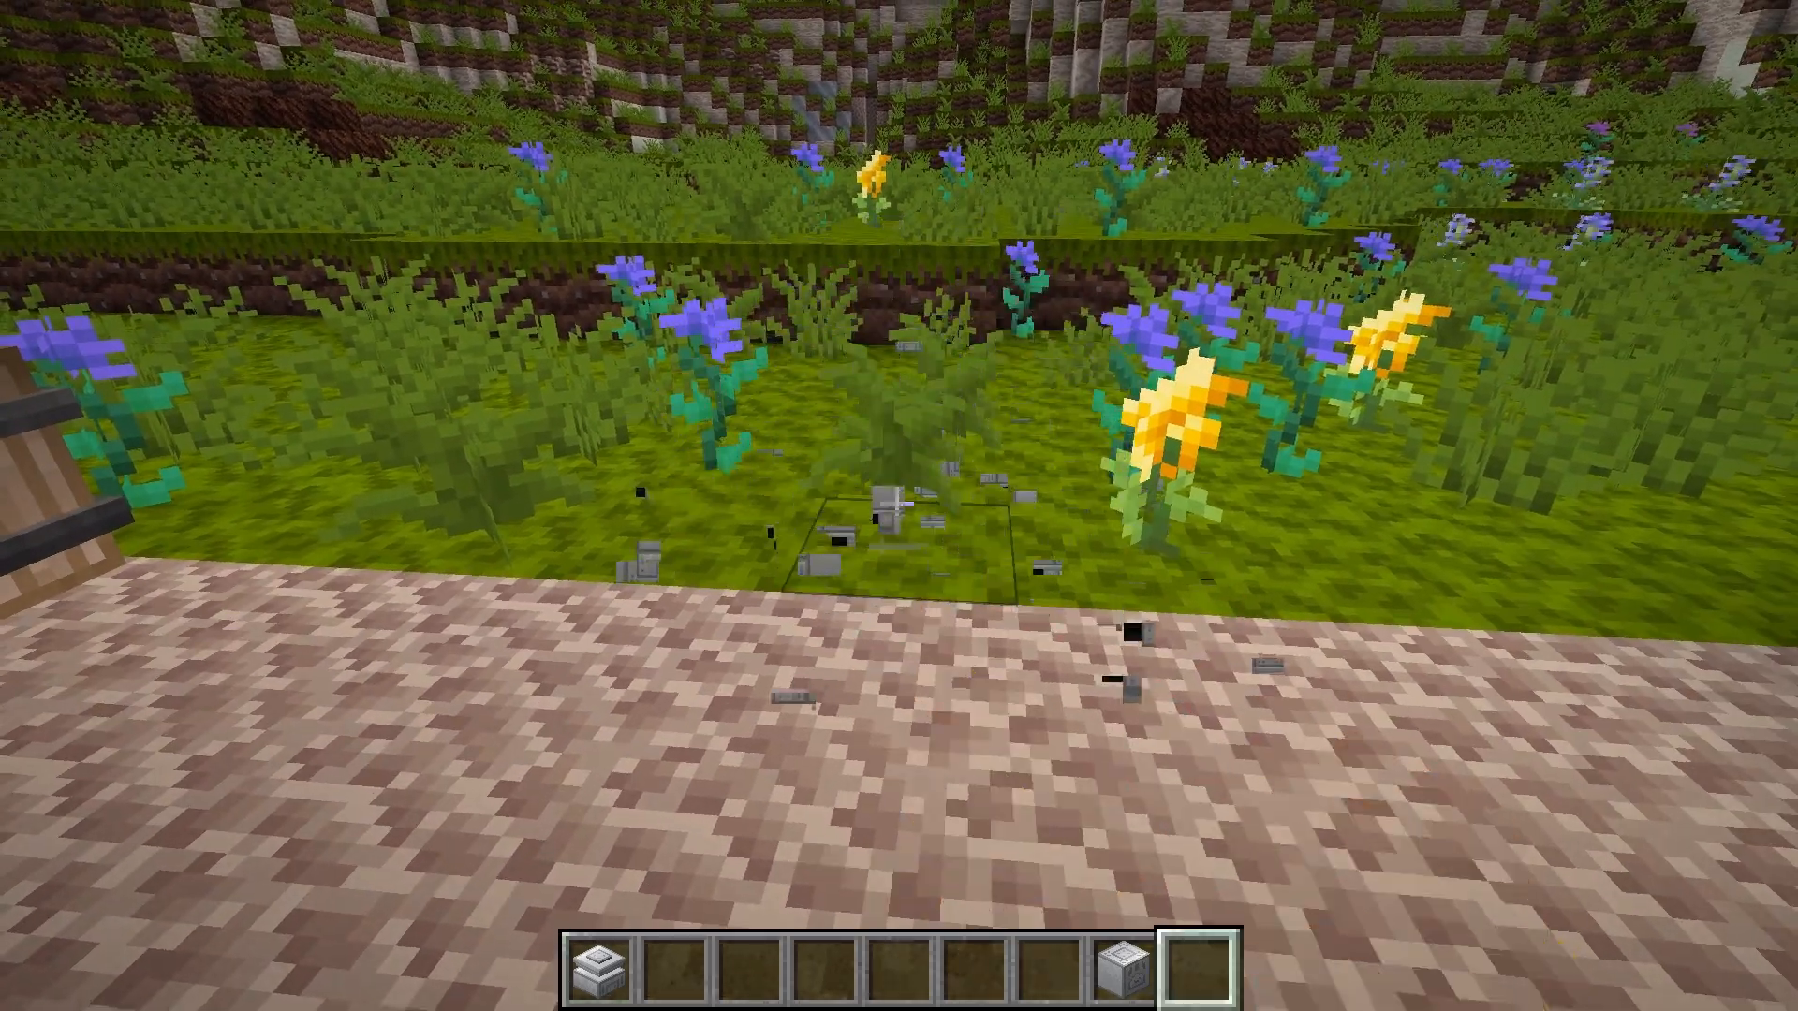
right_click(896, 503)
scroll(896, 503, up, 1)
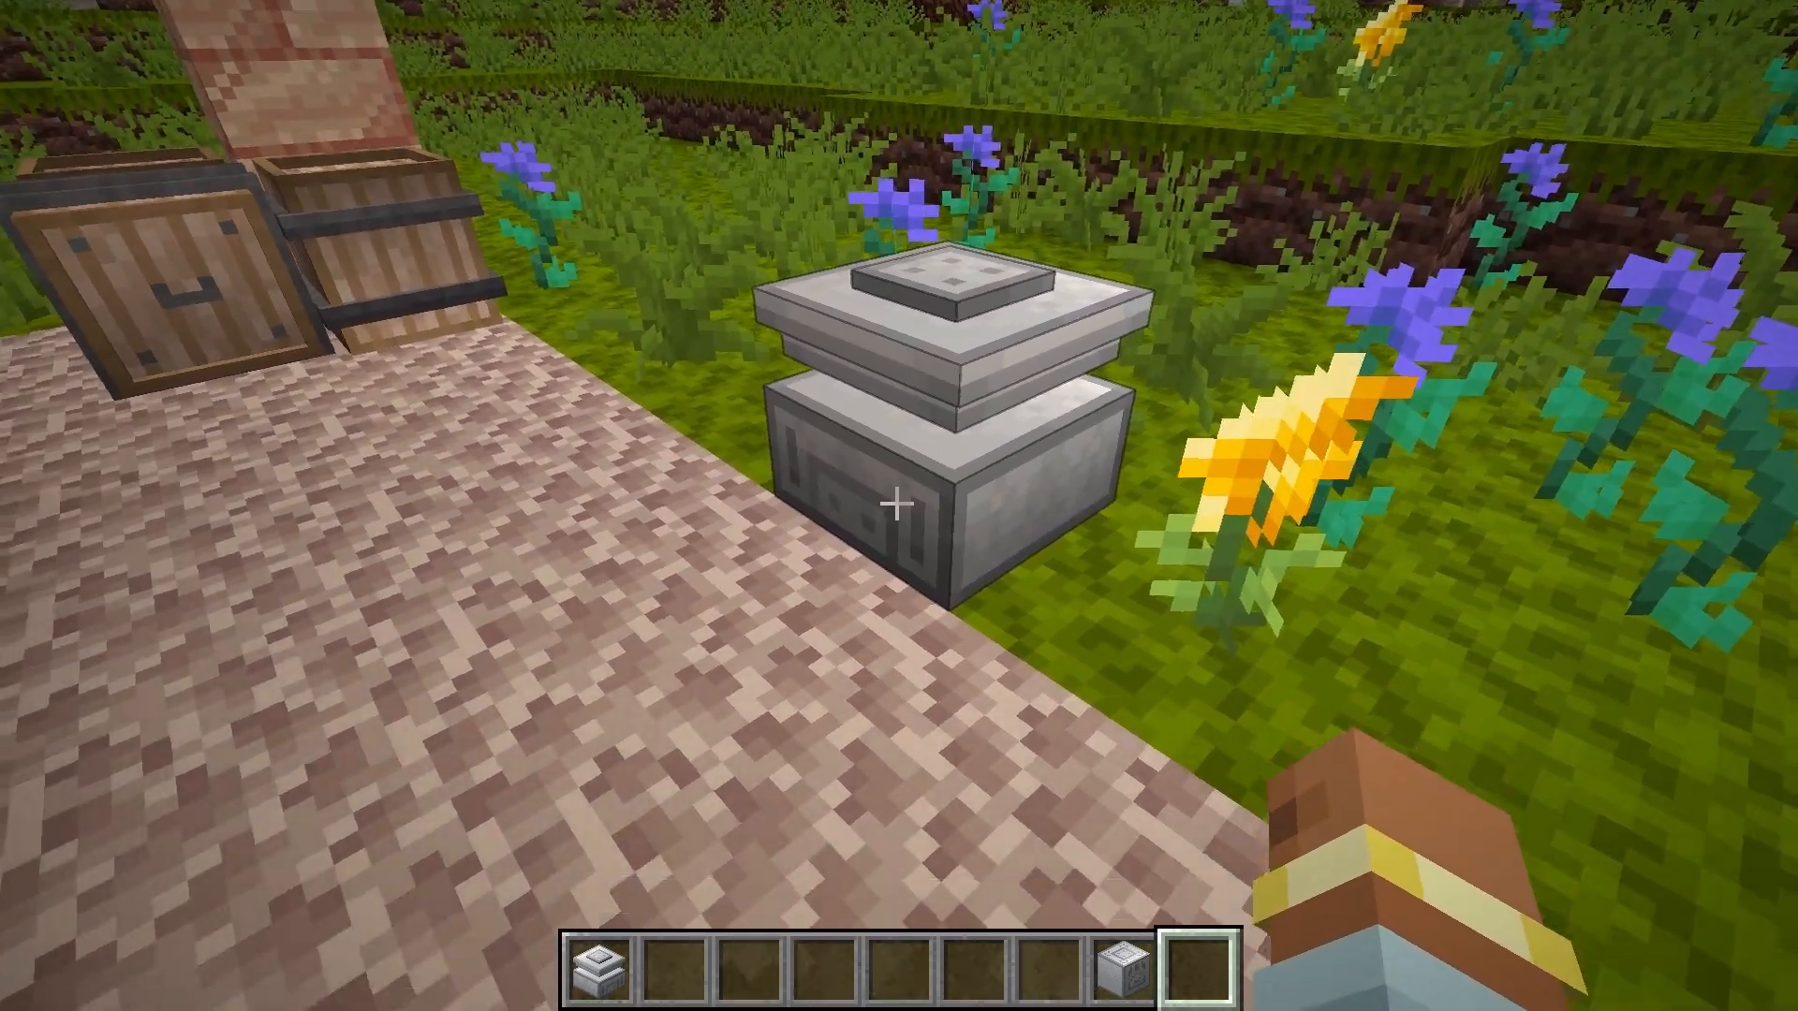
click(896, 504)
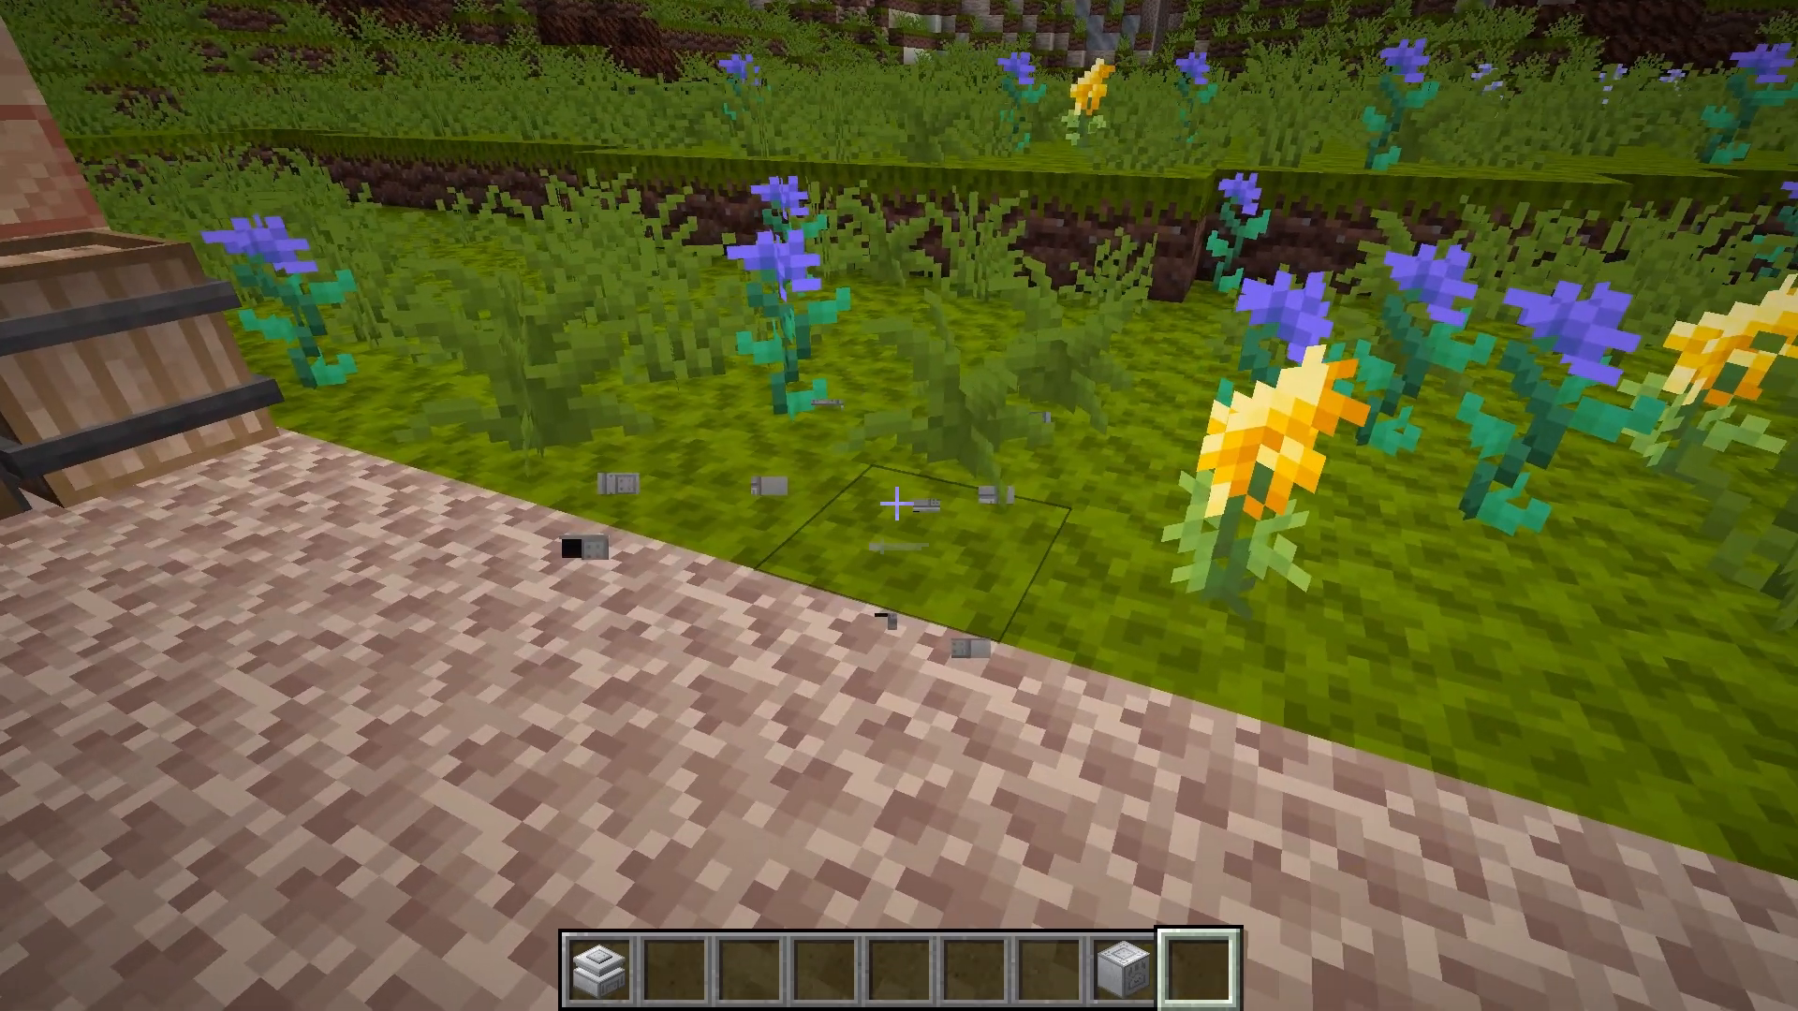
scroll(896, 504, down, 1)
right_click(896, 503)
scroll(896, 503, up, 2)
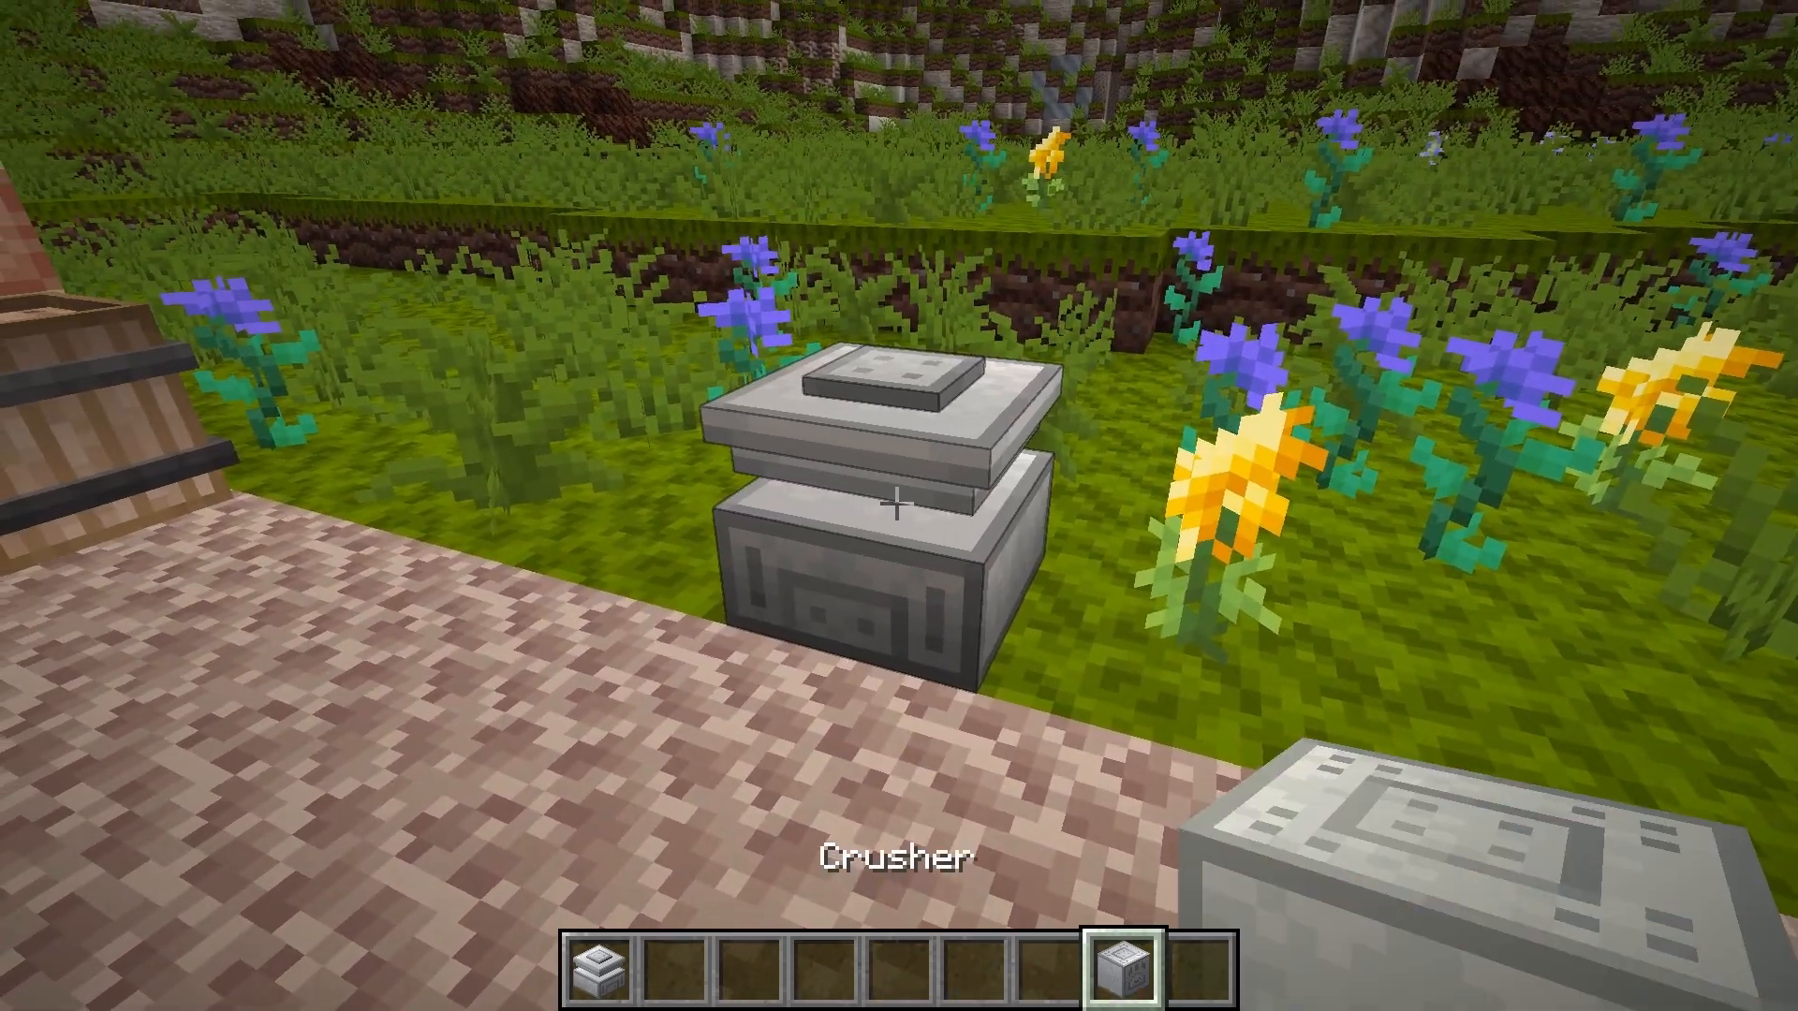
scroll(896, 504, down, 1)
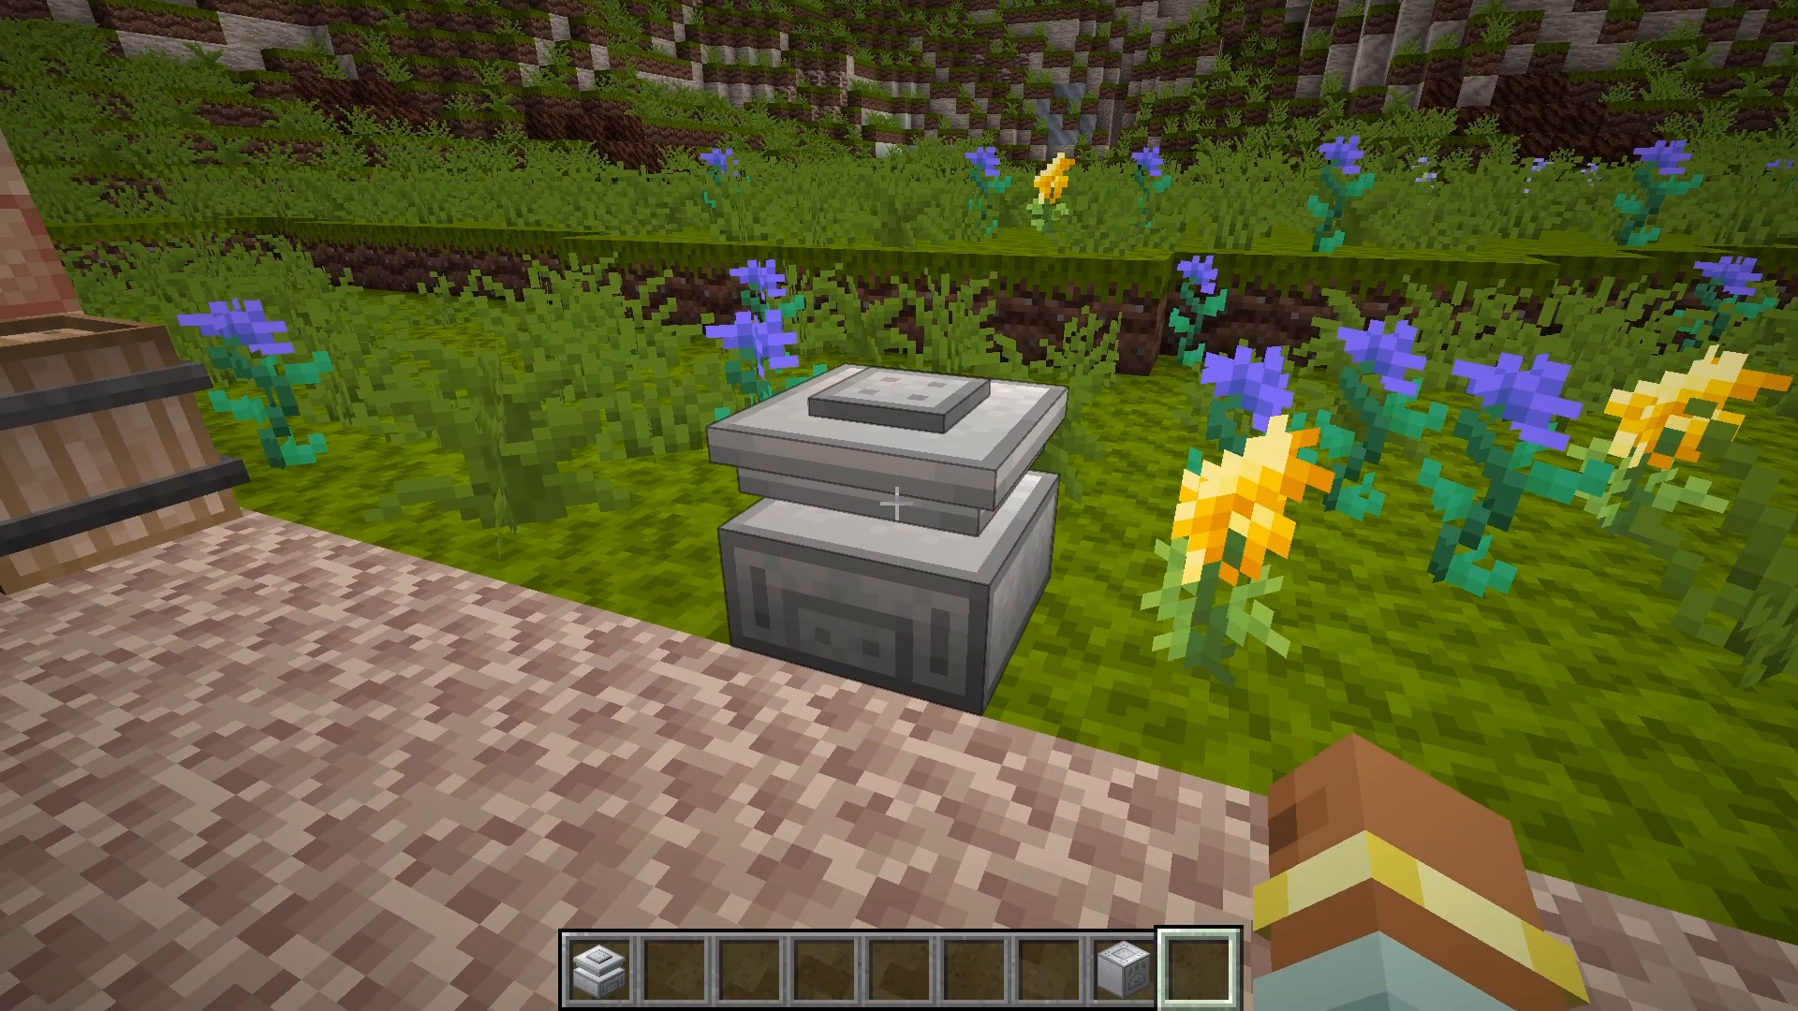
Read the placed compactor's block data with the command /data get block 110 67 -4.
key(slash)
text(d)
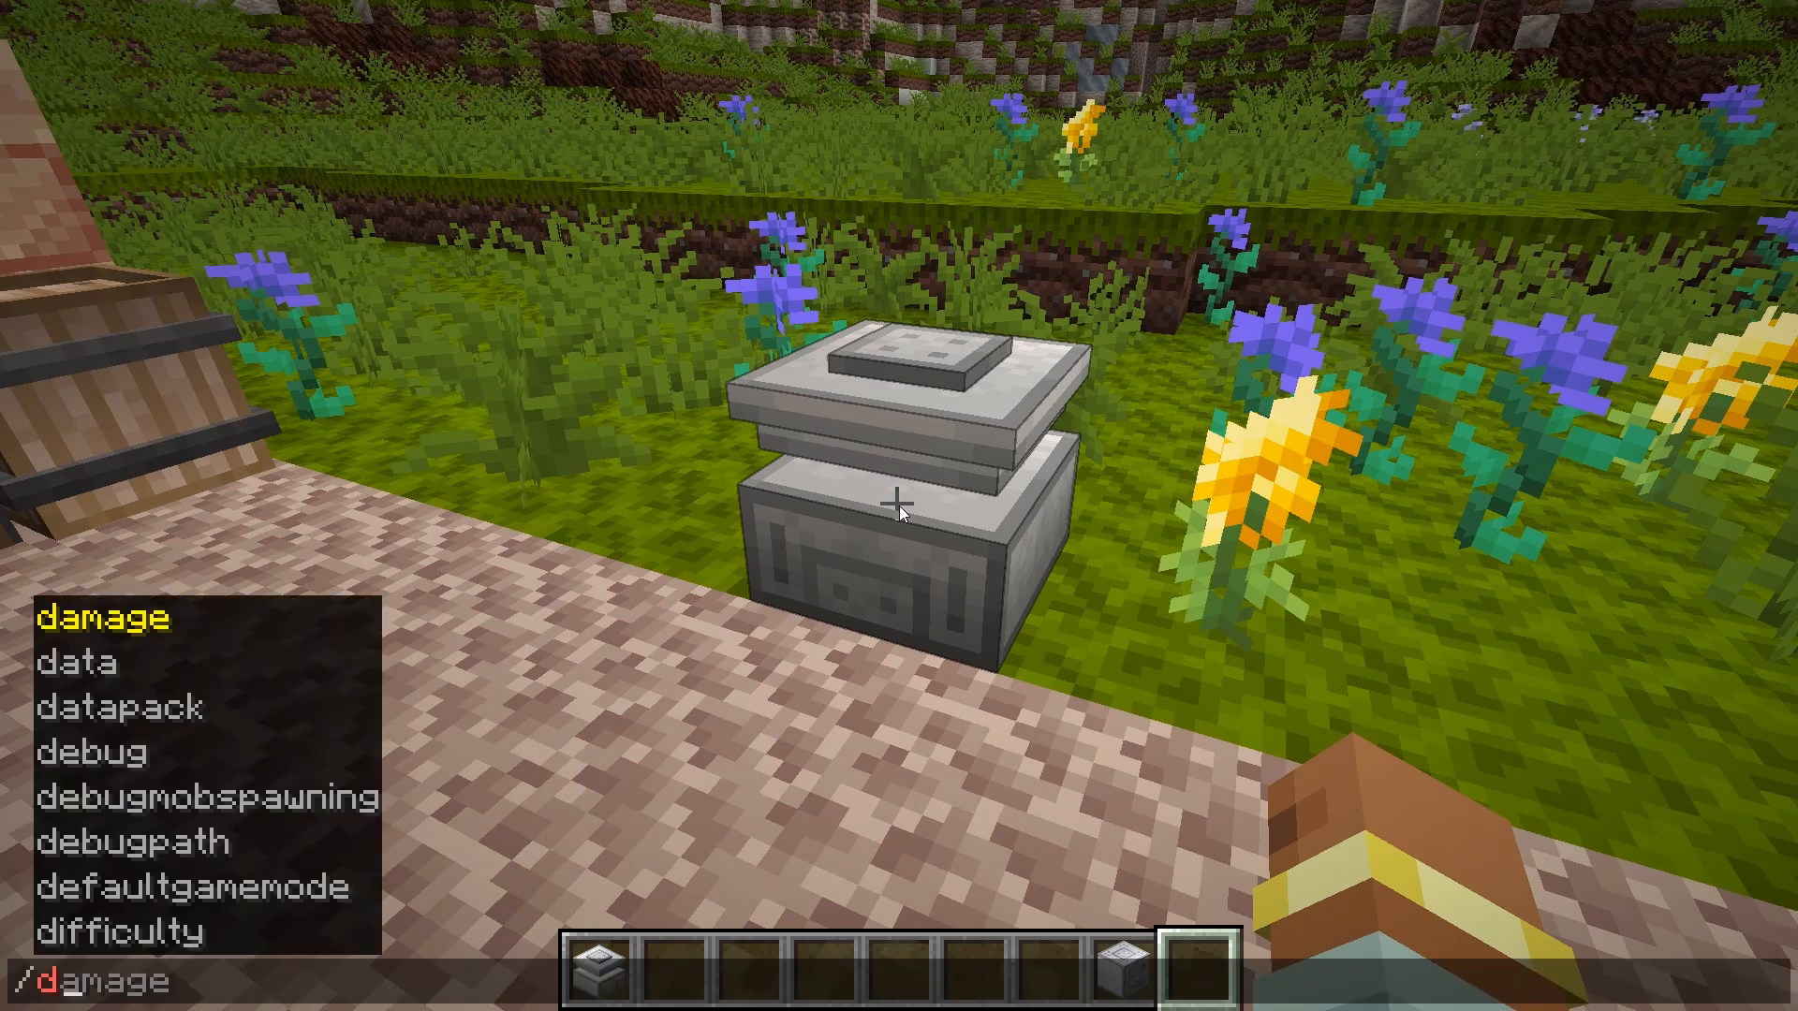
text(ata get block 110 67 -4)
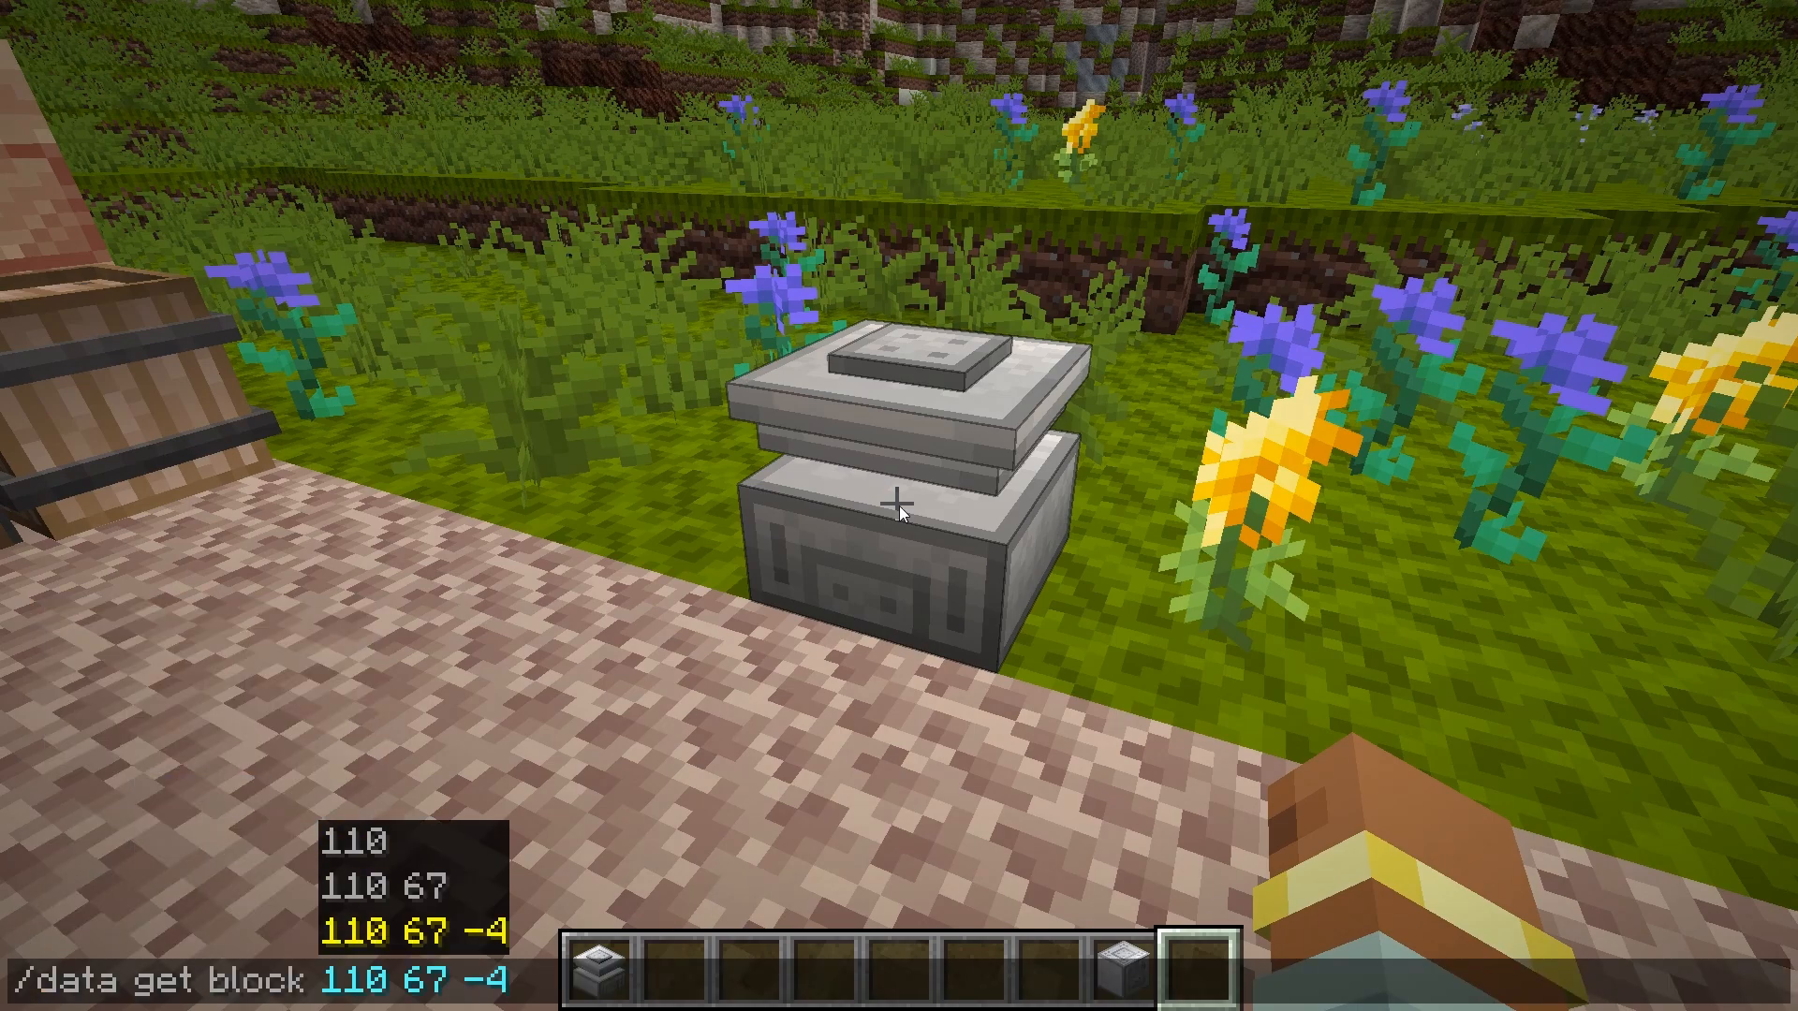
key(Return)
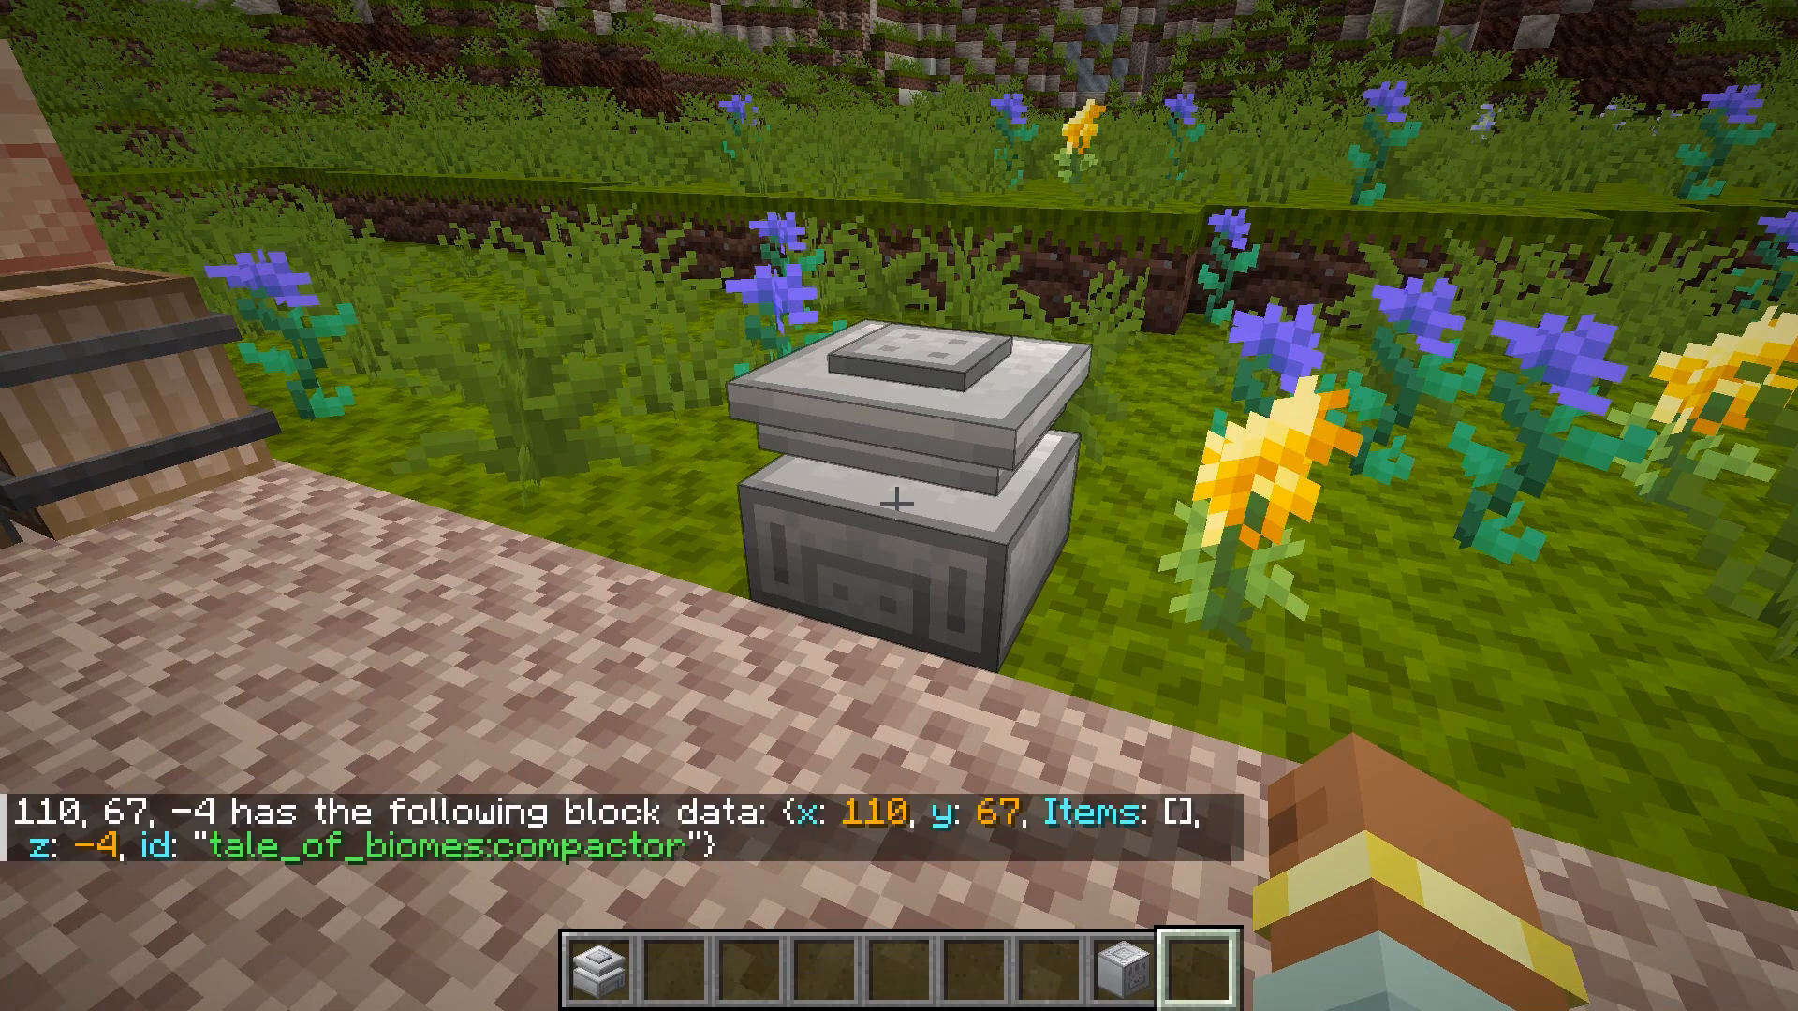
Leave the world to the title screen and quit the game.
key(Escape)
click(922, 746)
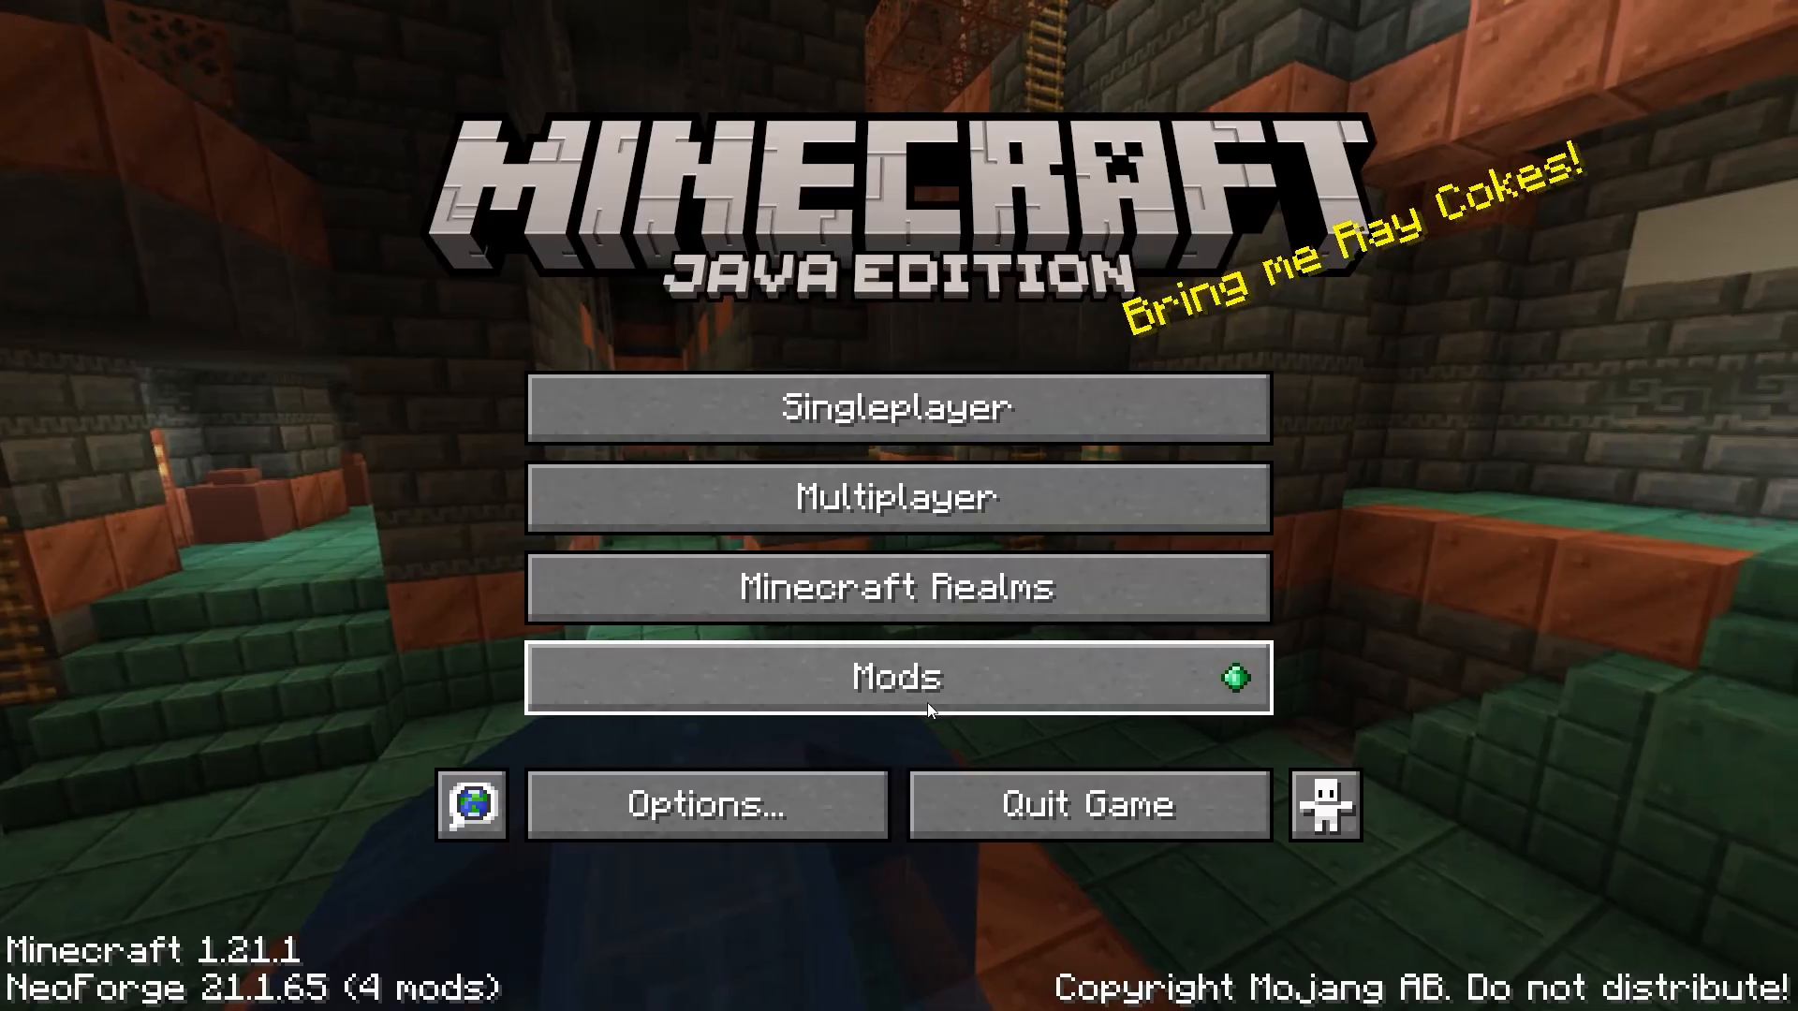
click(1034, 807)
Open the CompactorBlockAnimation procedure in MCreator and review its range checks, blockstate values and animationTime tag updates.
click(228, 217)
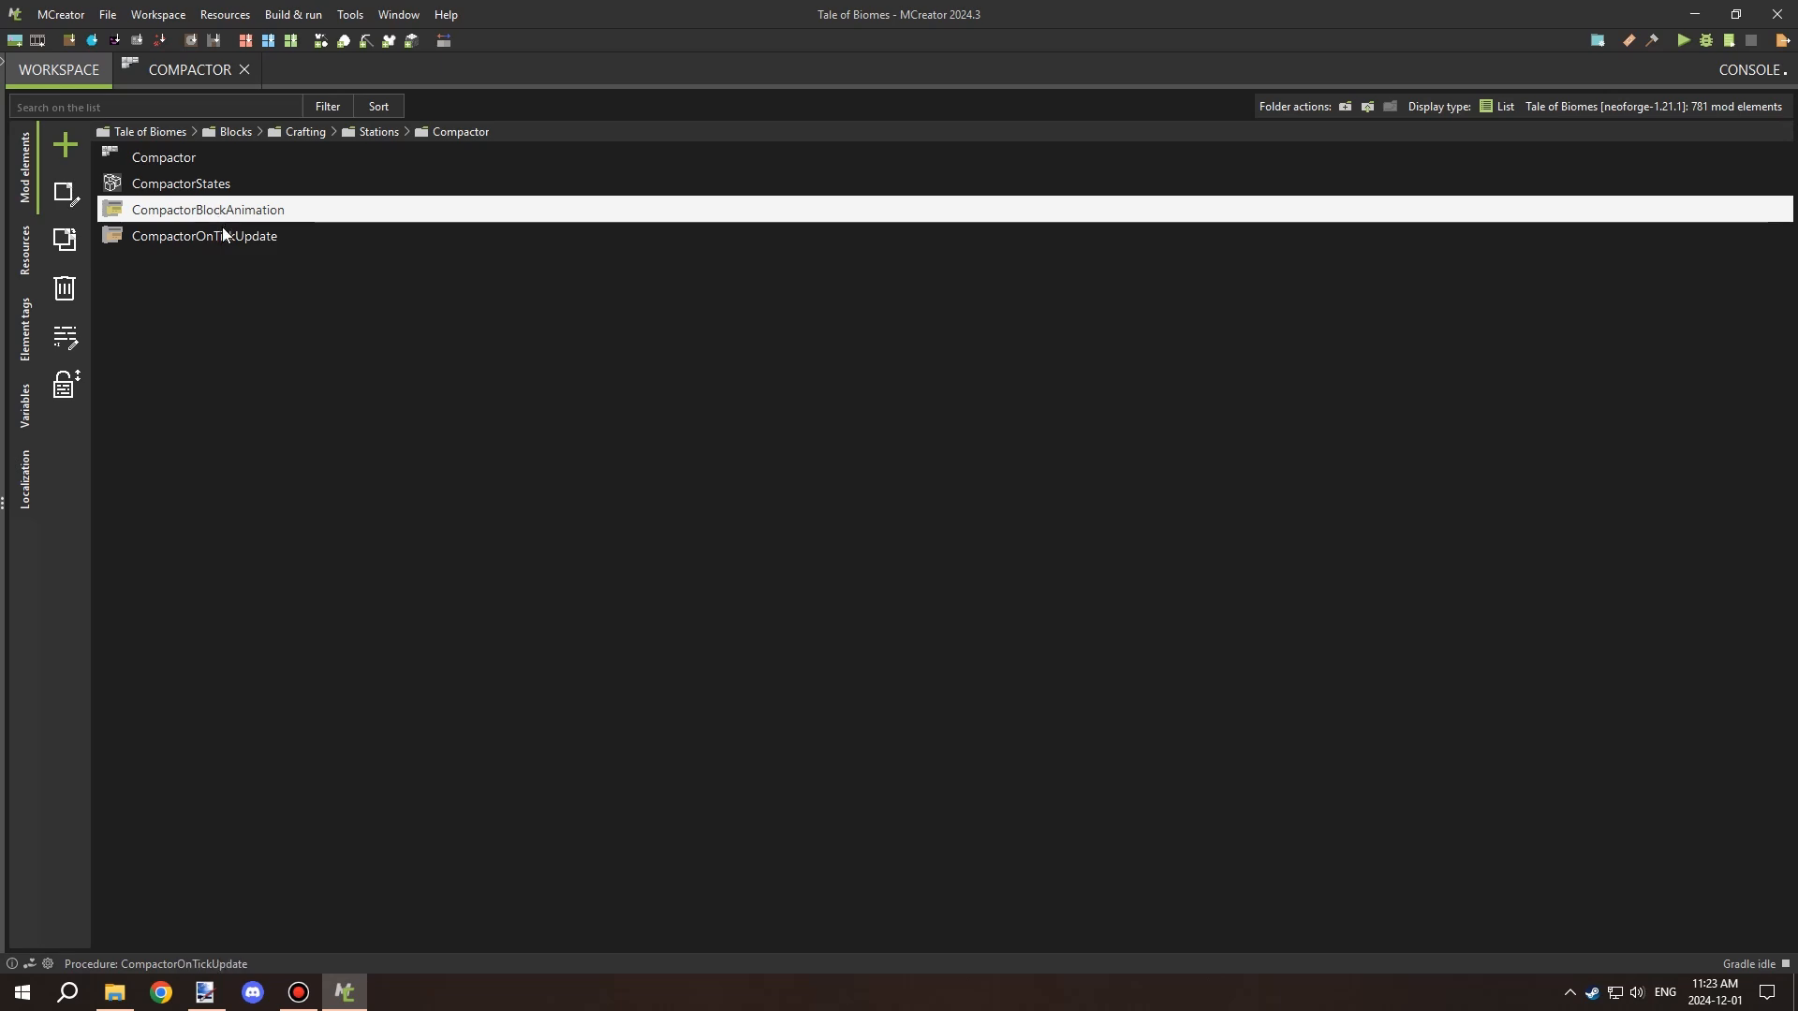
click(225, 235)
click(231, 211)
click(227, 236)
click(234, 214)
double_click(234, 213)
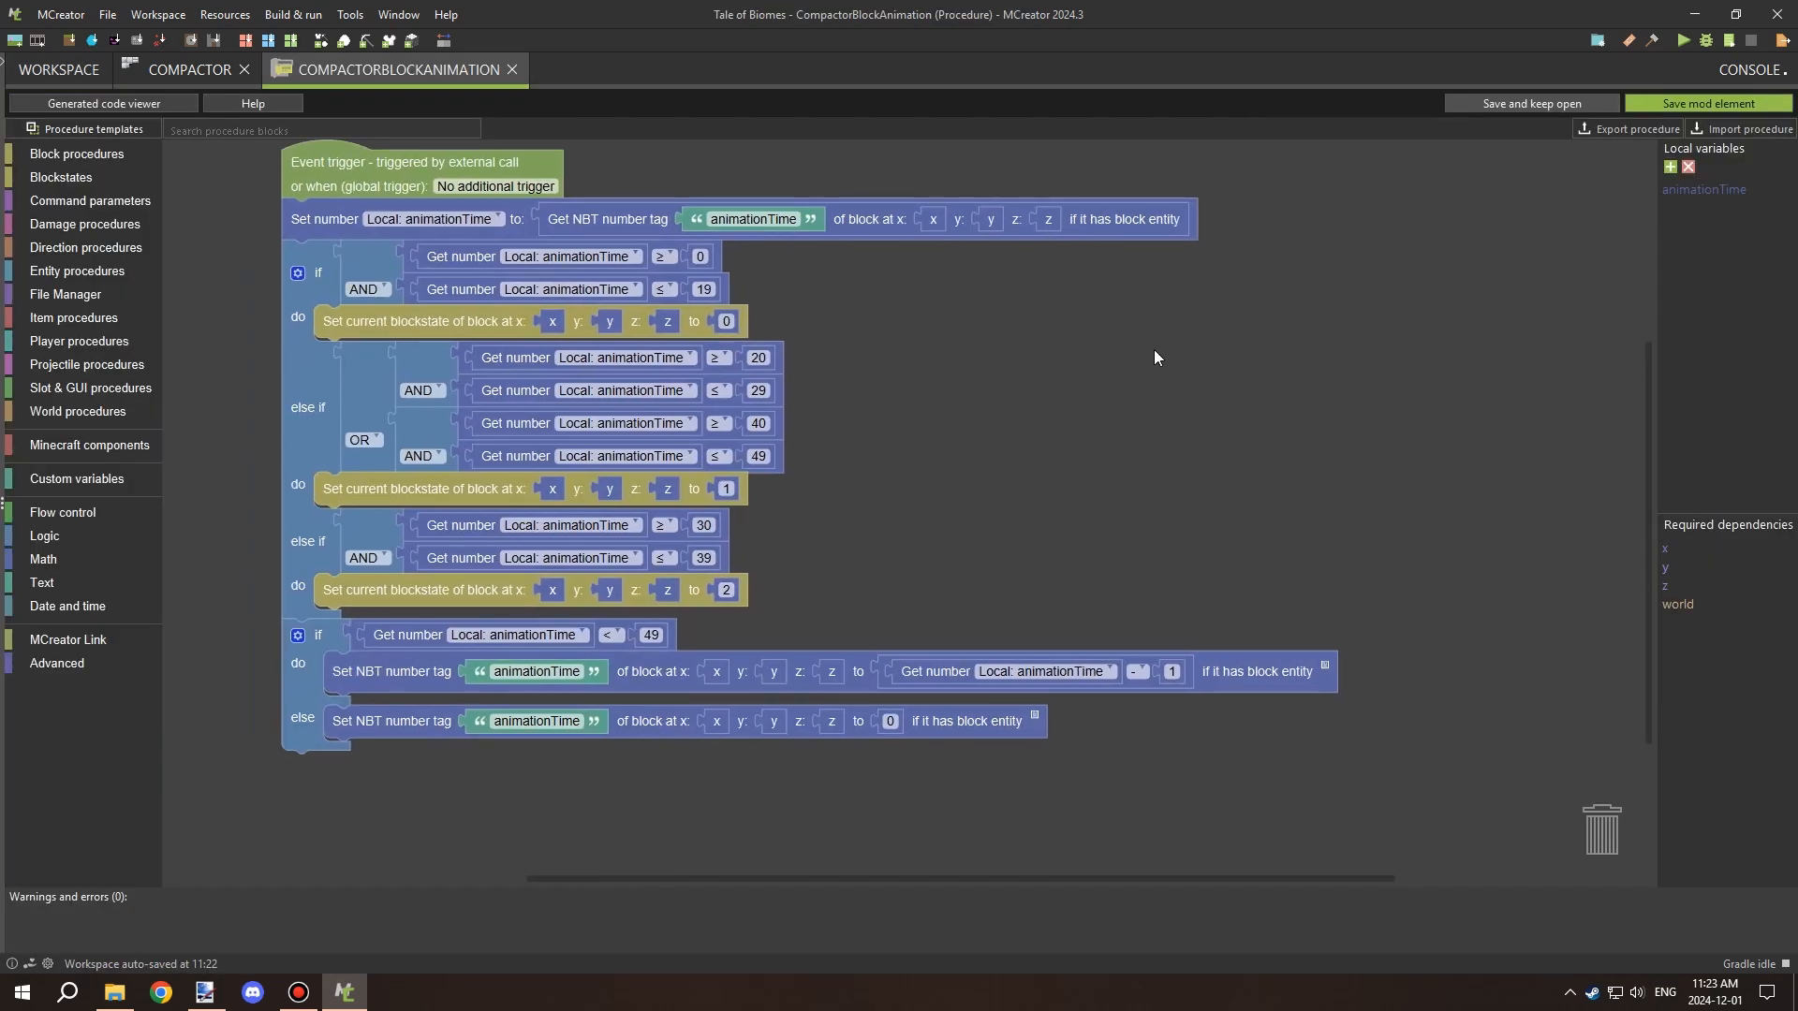
drag(1154, 350, 1170, 327)
drag(1054, 328, 1083, 294)
scroll(983, 318, up, 1)
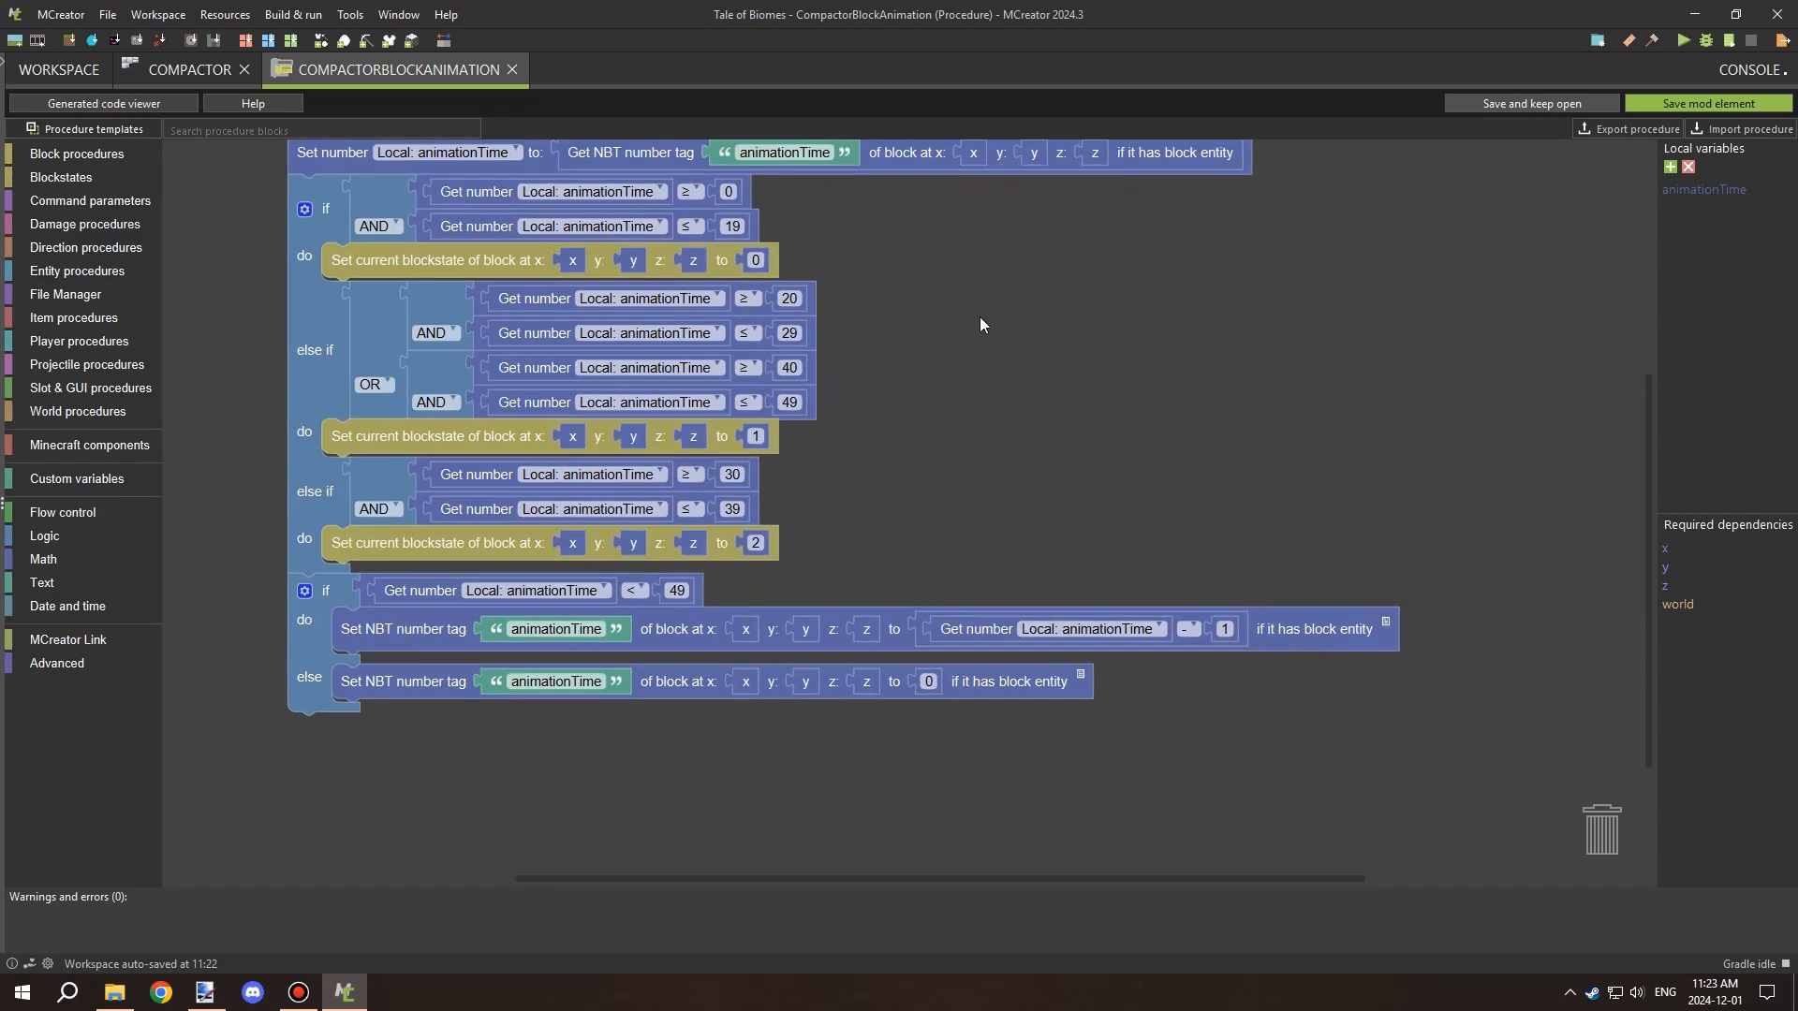
drag(969, 316, 1007, 376)
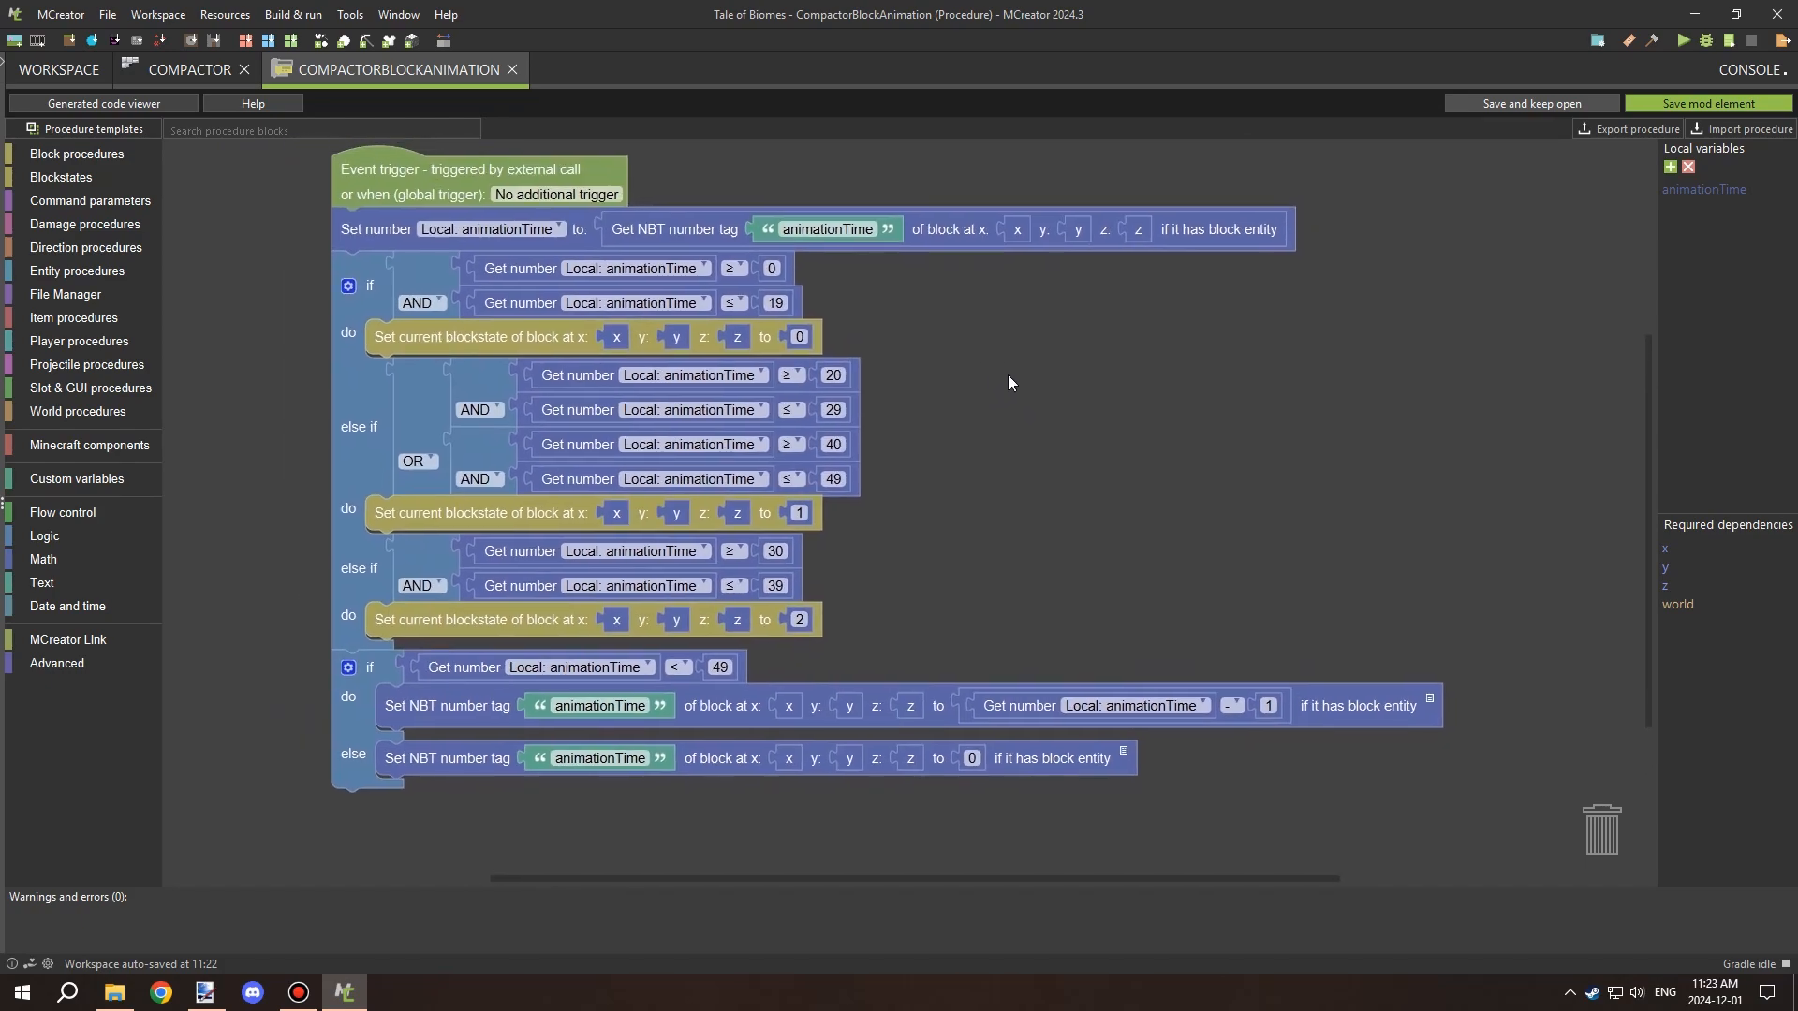
drag(1161, 448, 1010, 425)
mouse_move(968, 363)
mouse_down()
mouse_move(969, 391)
mouse_move(959, 344)
mouse_move(970, 378)
mouse_up()
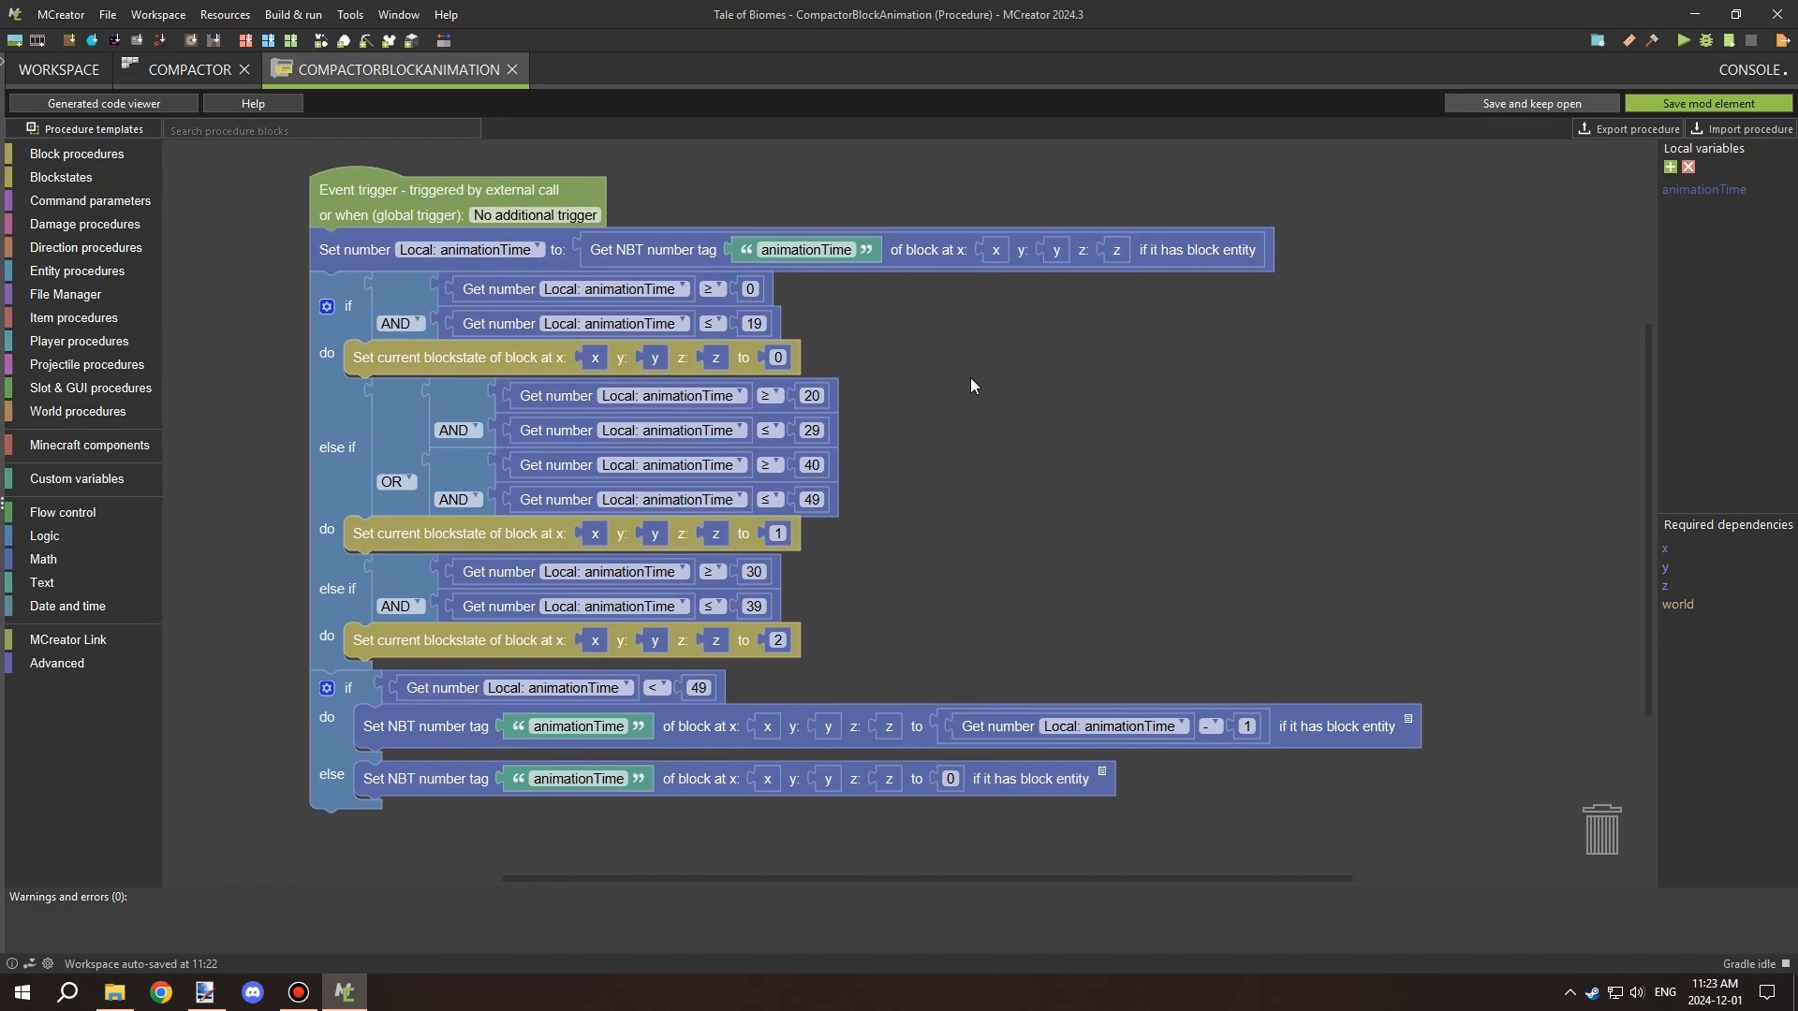
Save the CompactorBlockAnimation procedure and open the Compactor block's trigger settings.
click(1685, 105)
click(188, 186)
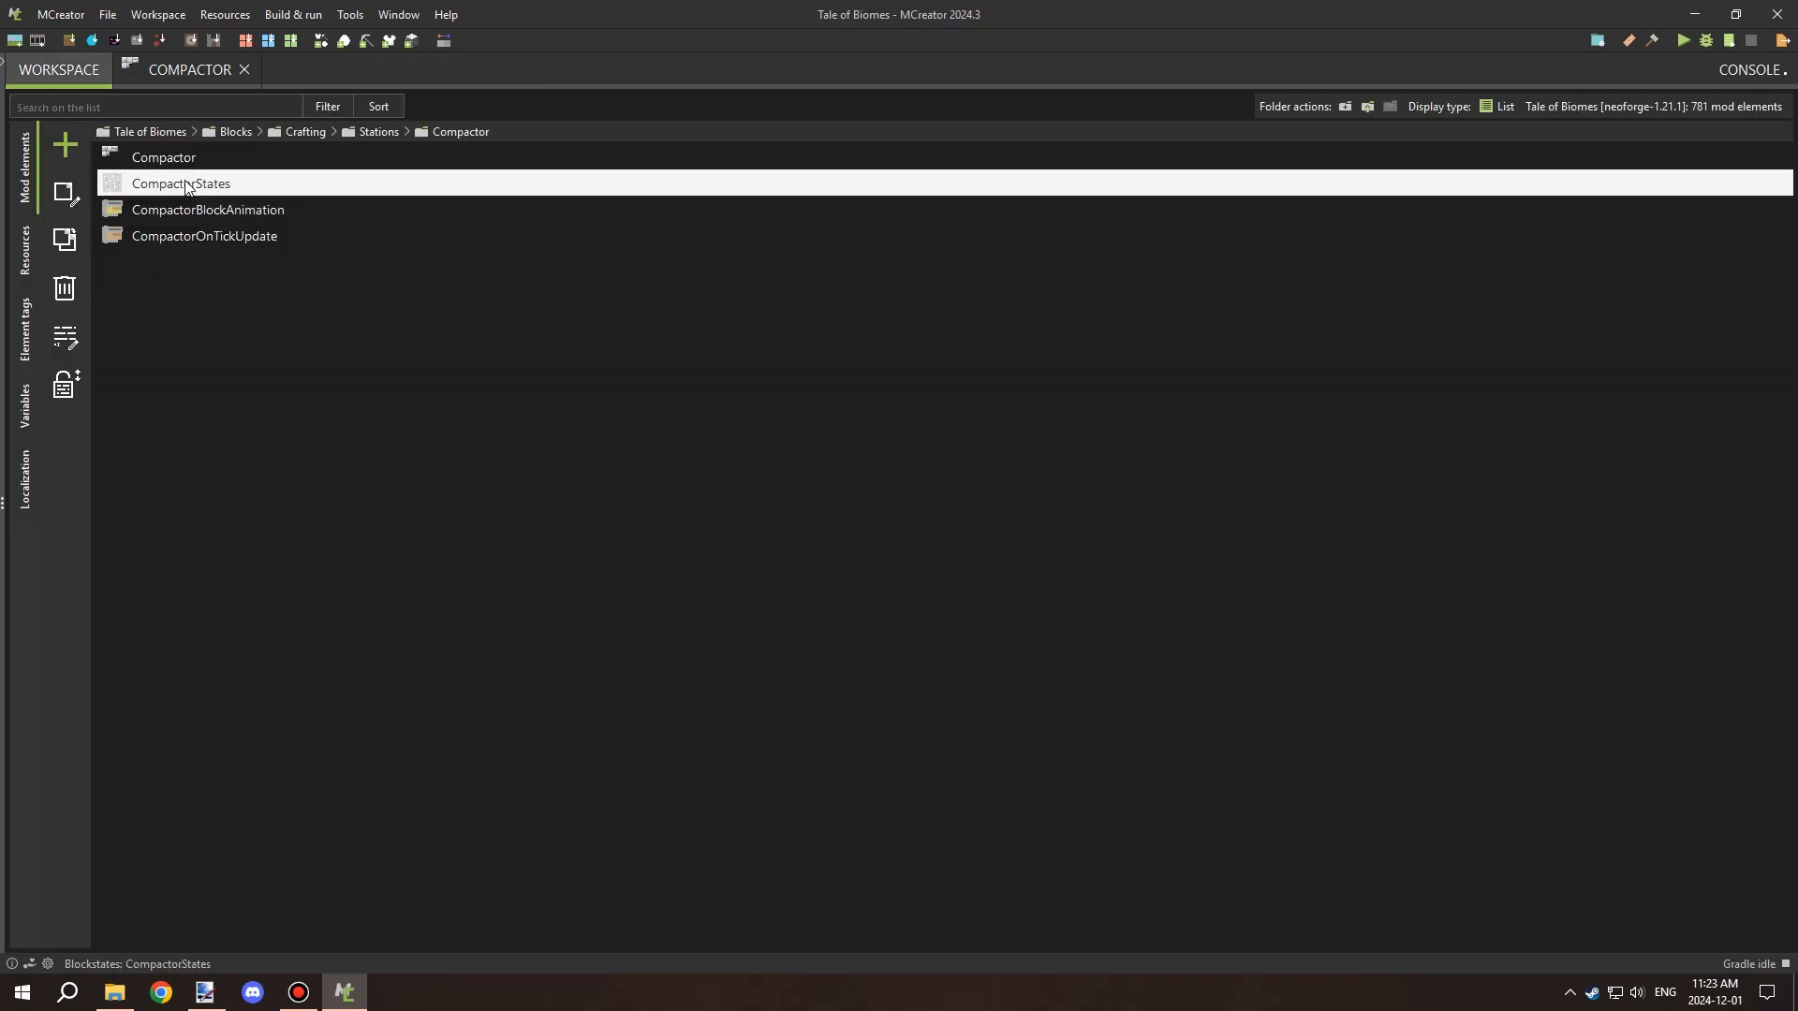
click(188, 161)
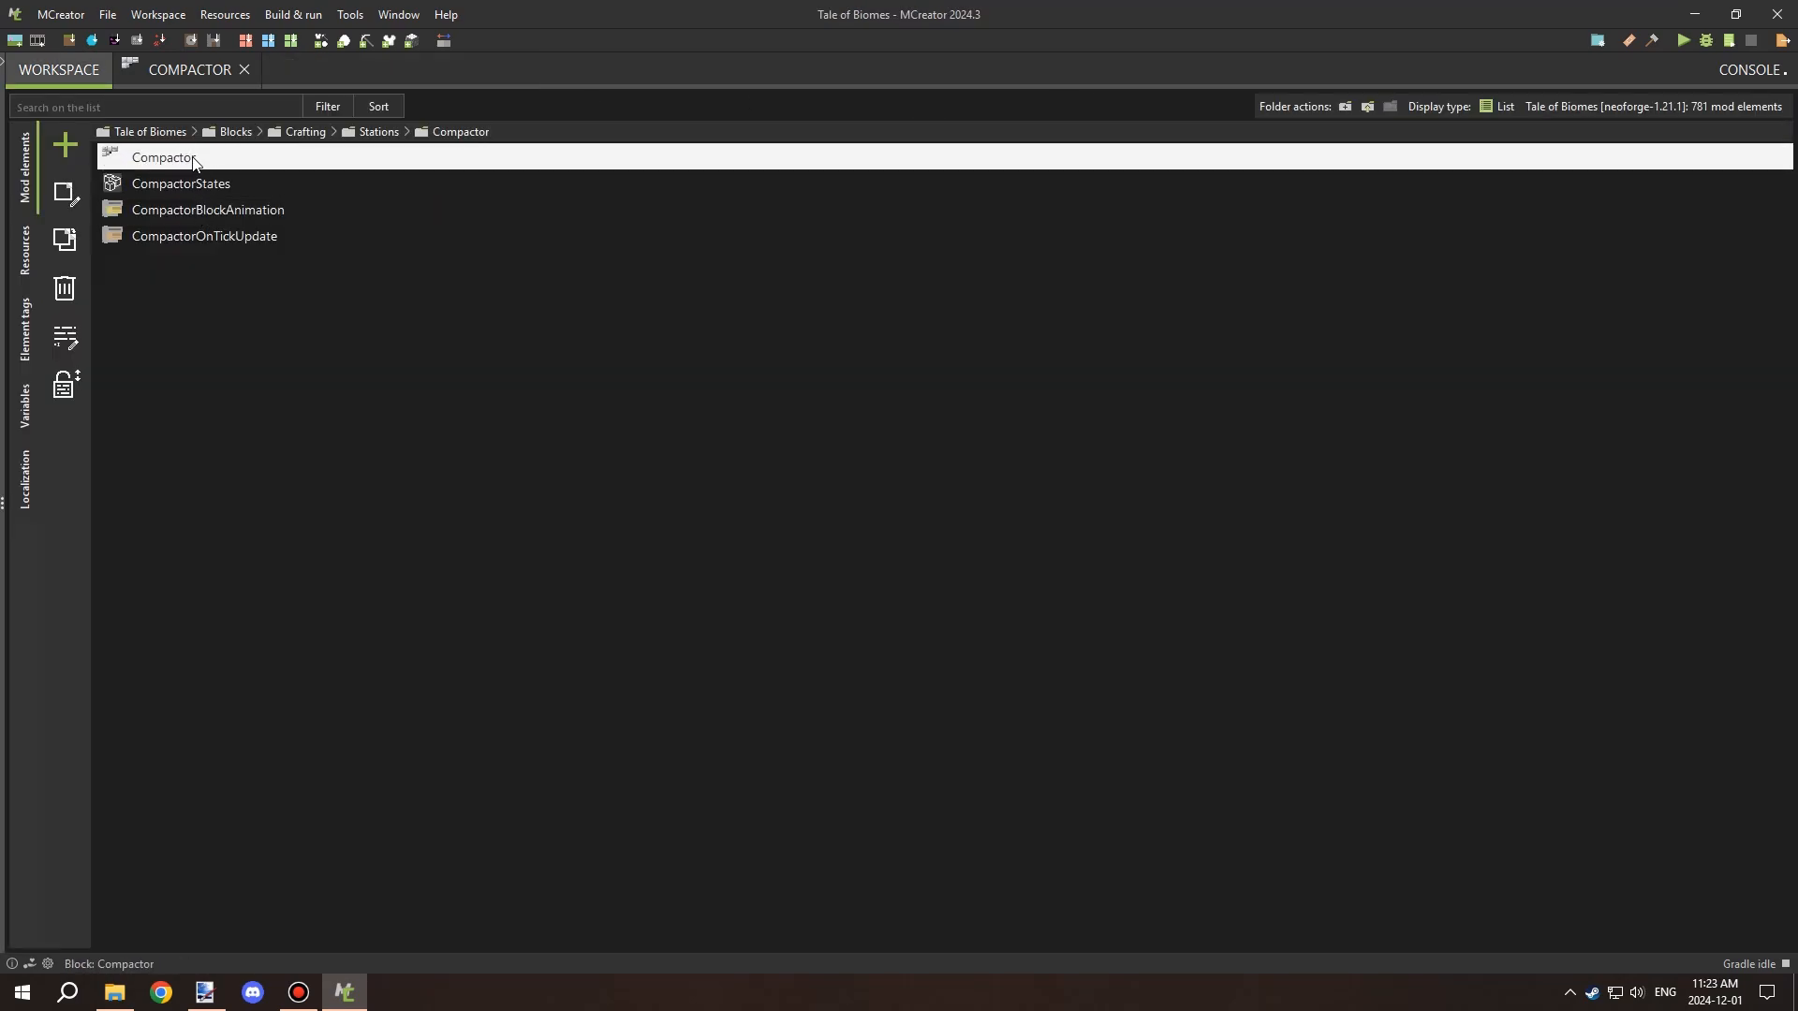
double_click(193, 161)
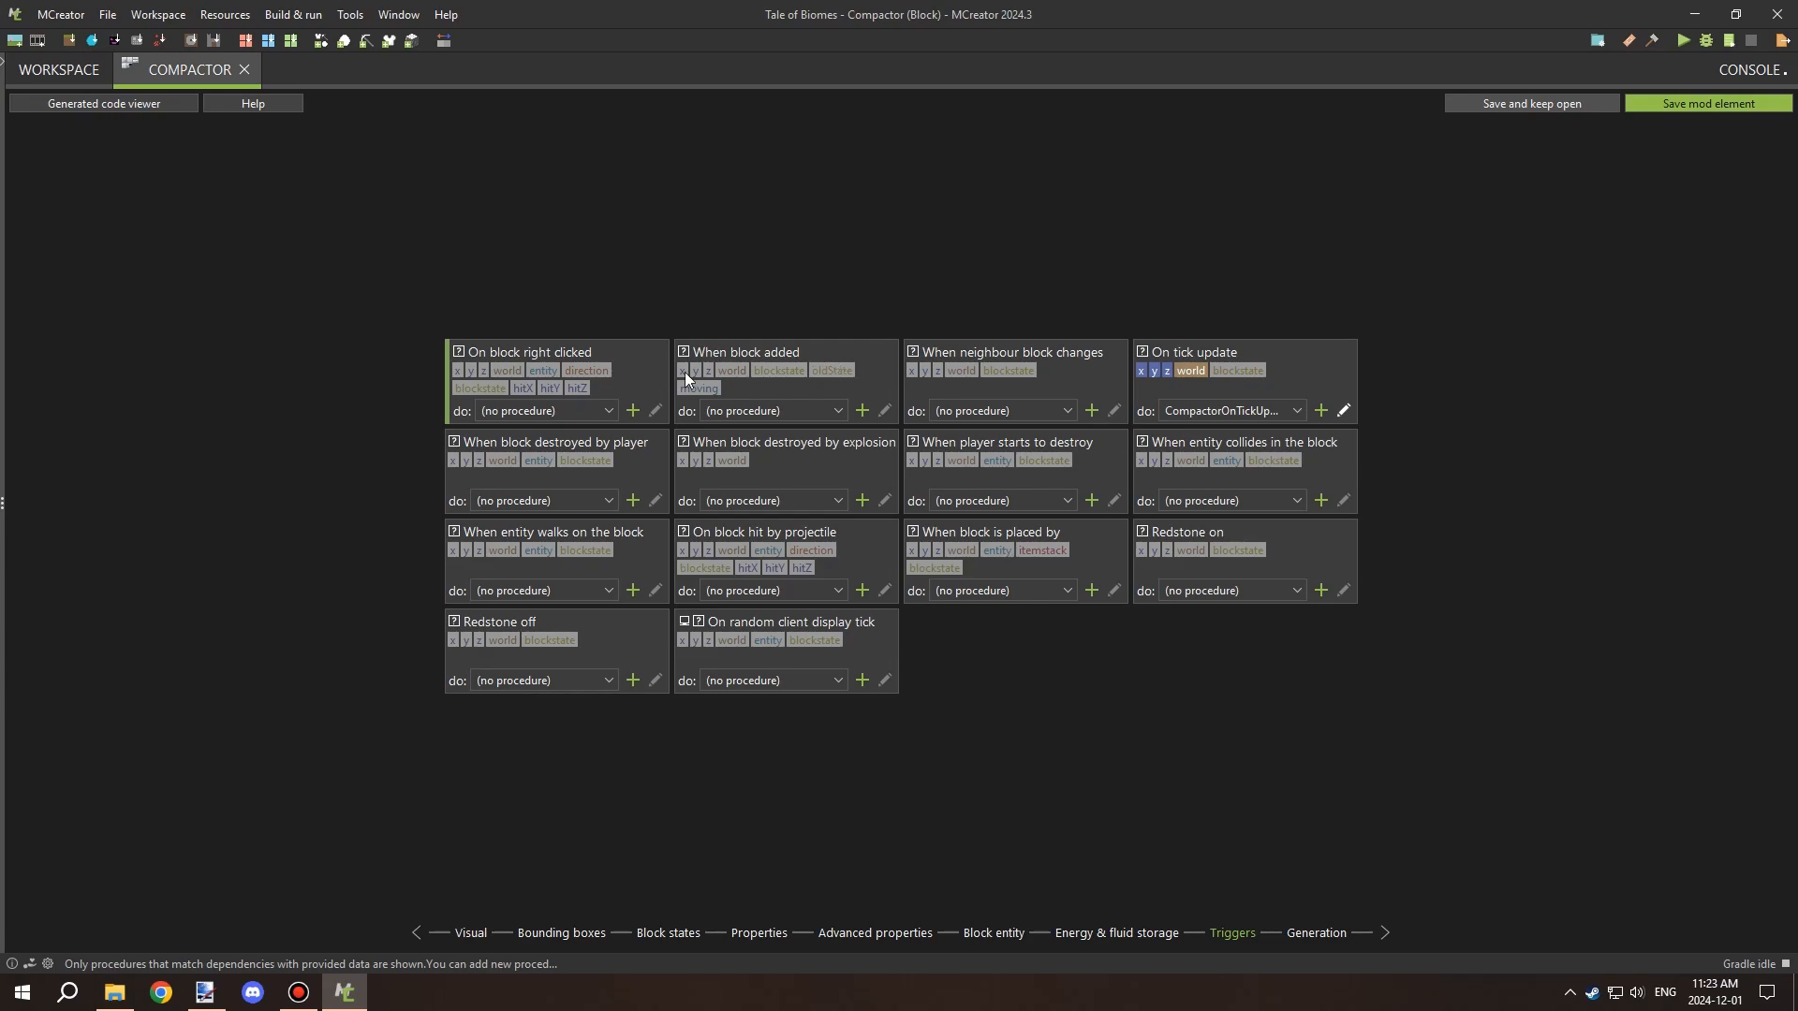
Create the CompactorBlockAdded procedure for the block-added trigger and make it set the block's animationTime NBT number tag to 0.
click(857, 410)
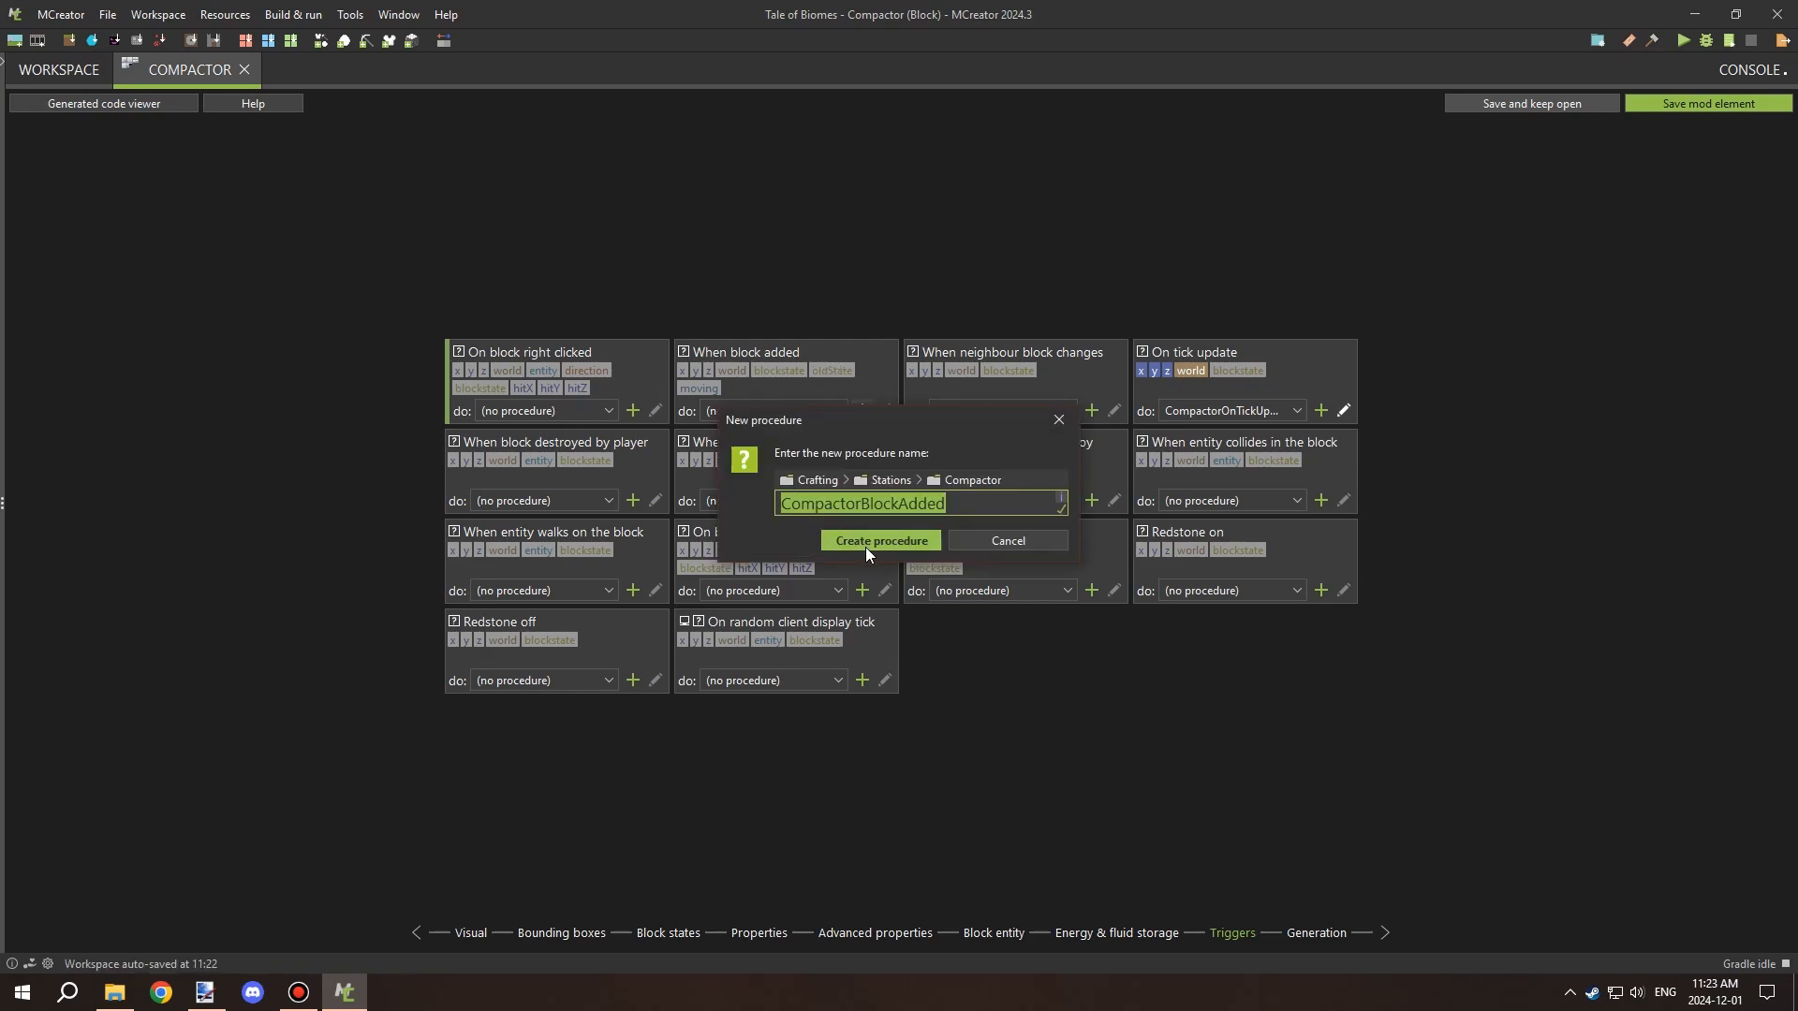
click(861, 539)
click(71, 157)
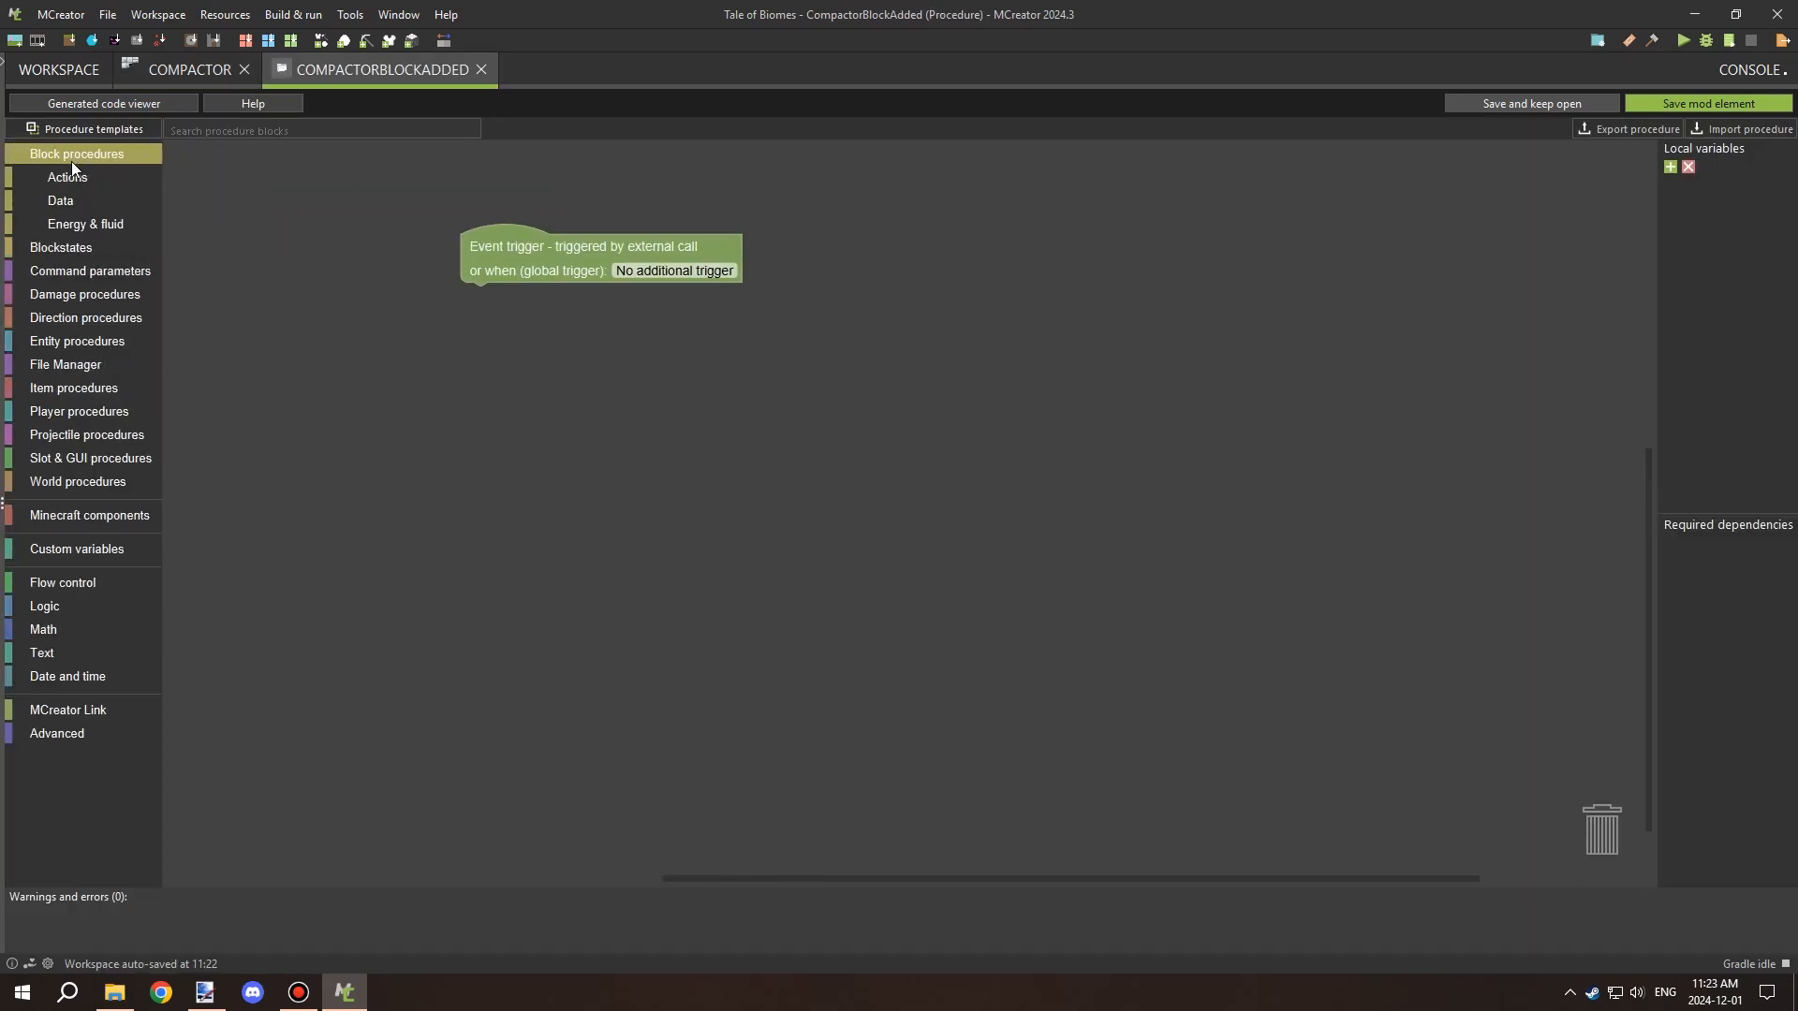
click(65, 176)
drag(279, 736, 565, 306)
click(630, 301)
text(animationTime)
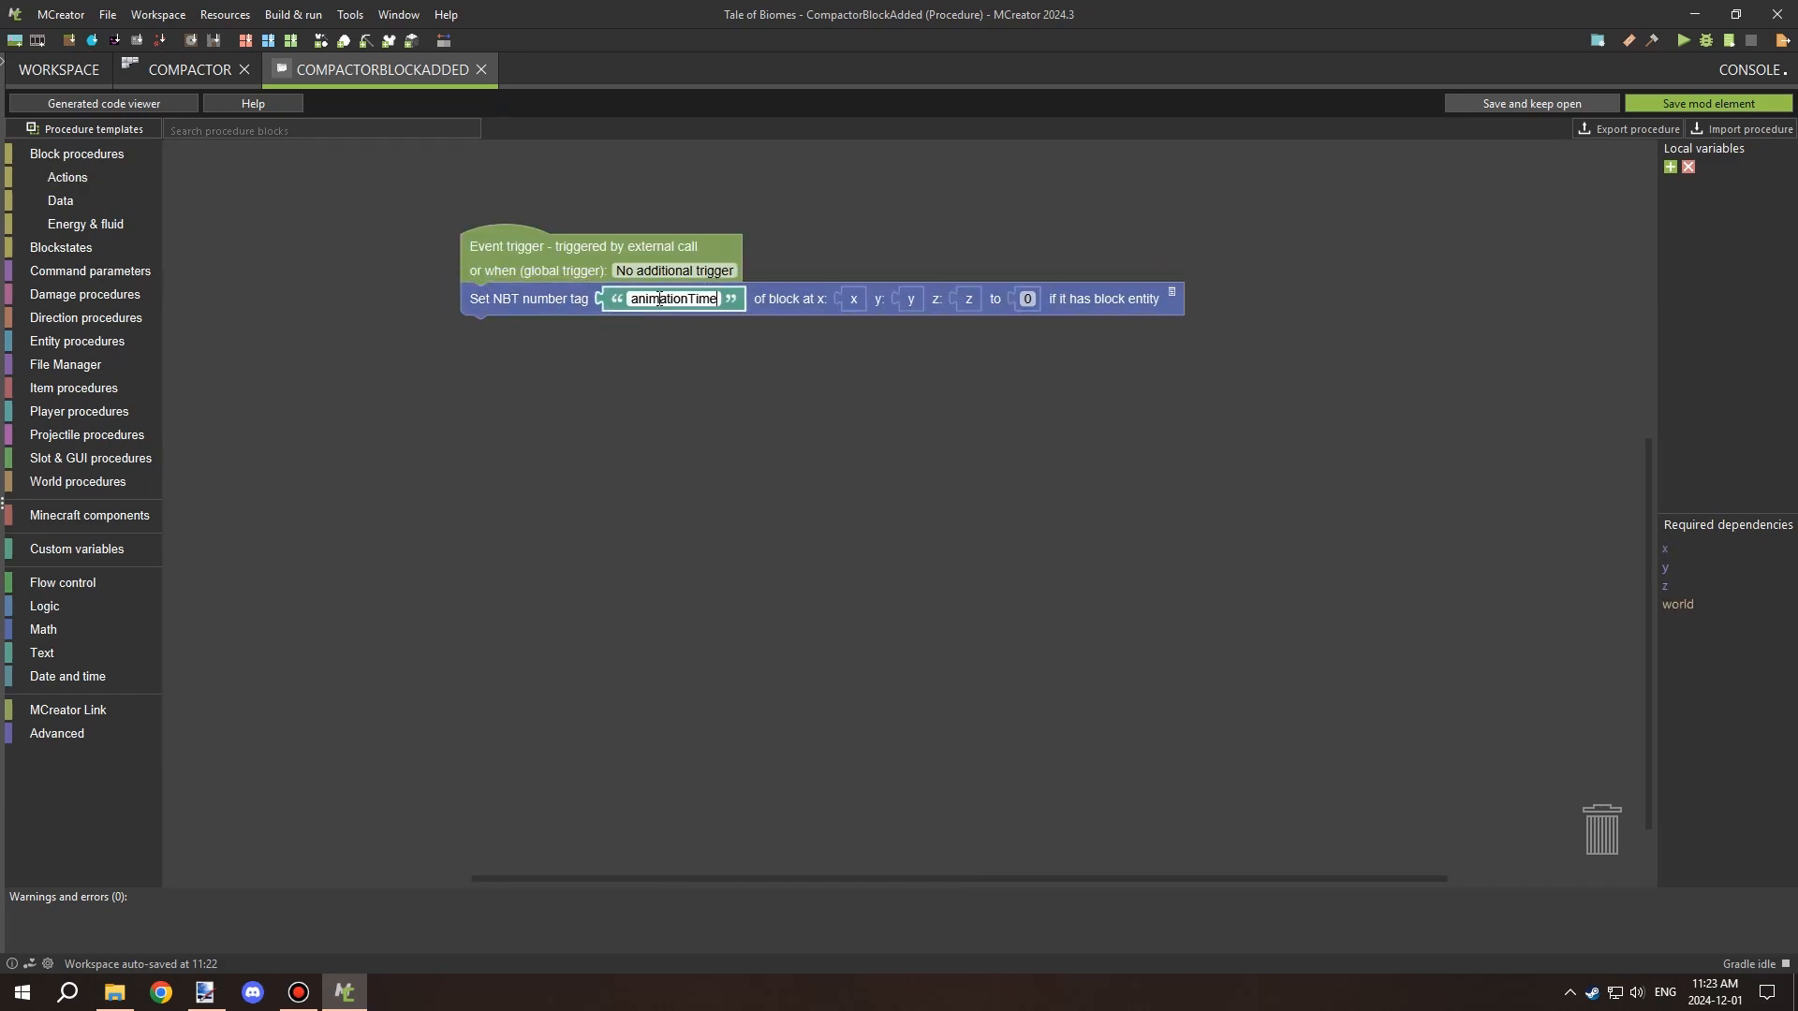
click(733, 365)
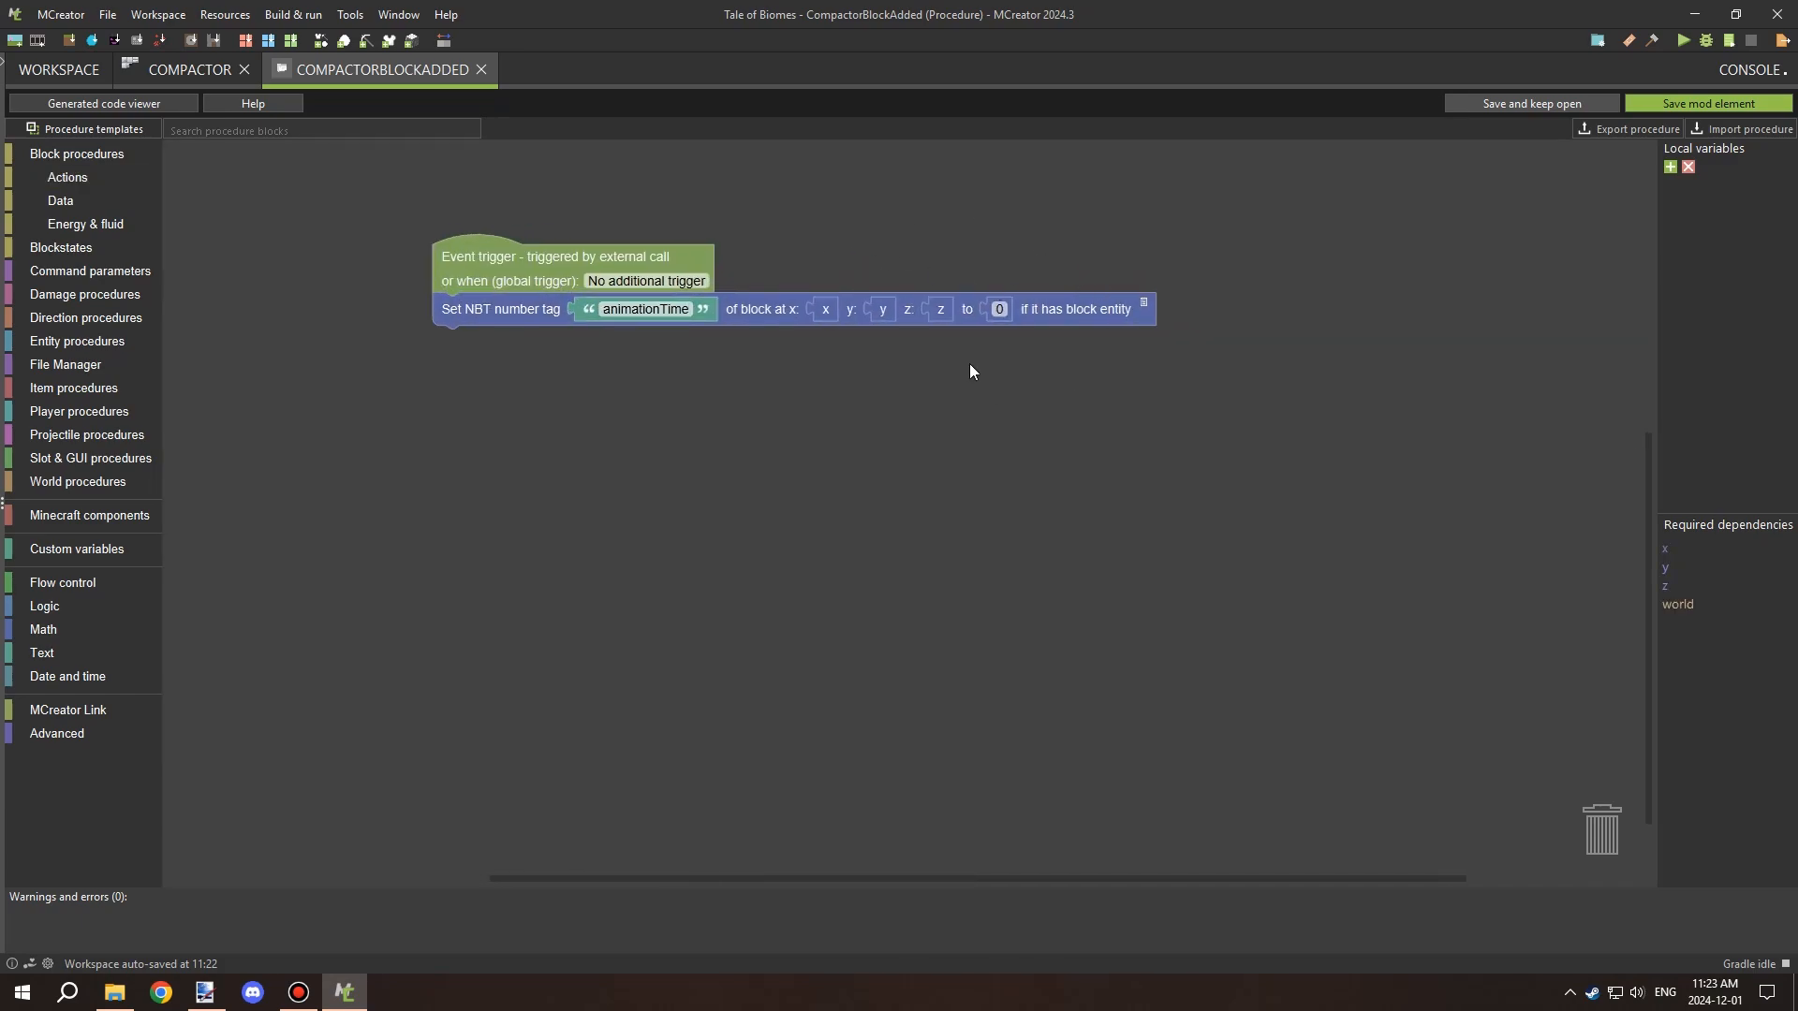
Save the CompactorBlockAdded procedure and launch the Minecraft test client.
click(1700, 103)
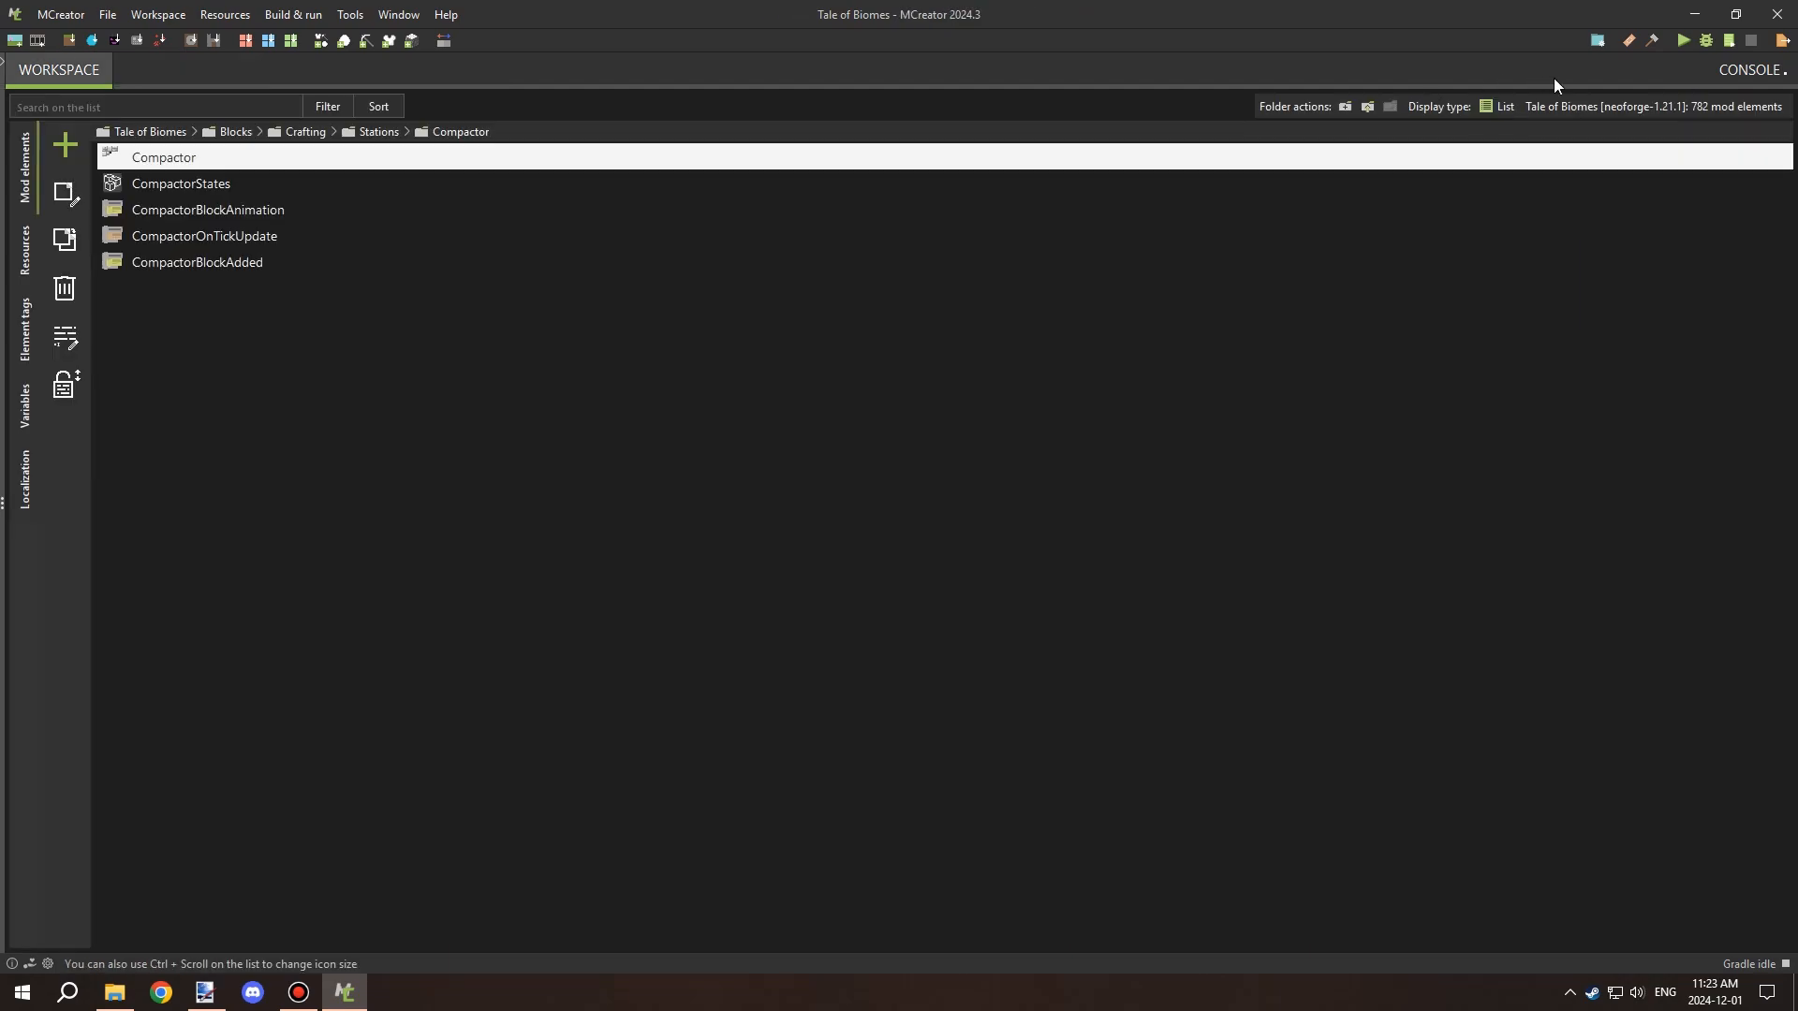
click(1682, 41)
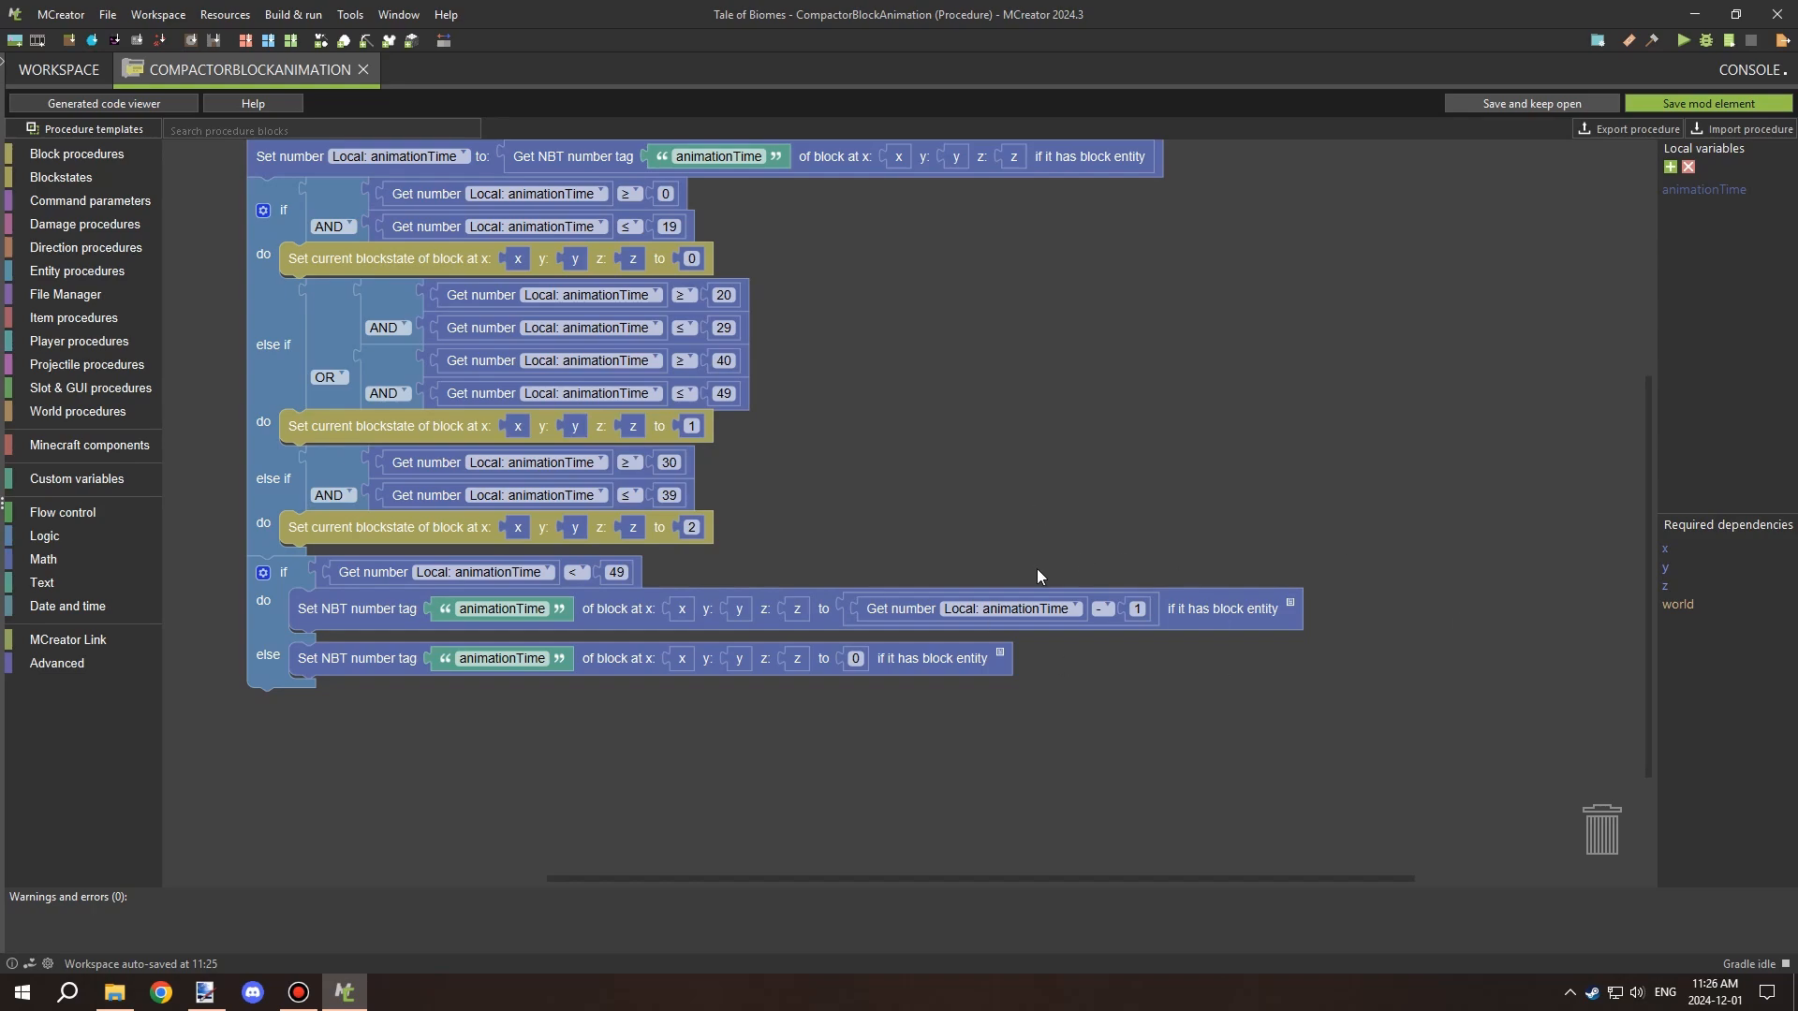
In CompactorBlockAnimation, change the animationTime update from subtracting to adding 1 and save the procedure.
click(1101, 609)
click(1093, 316)
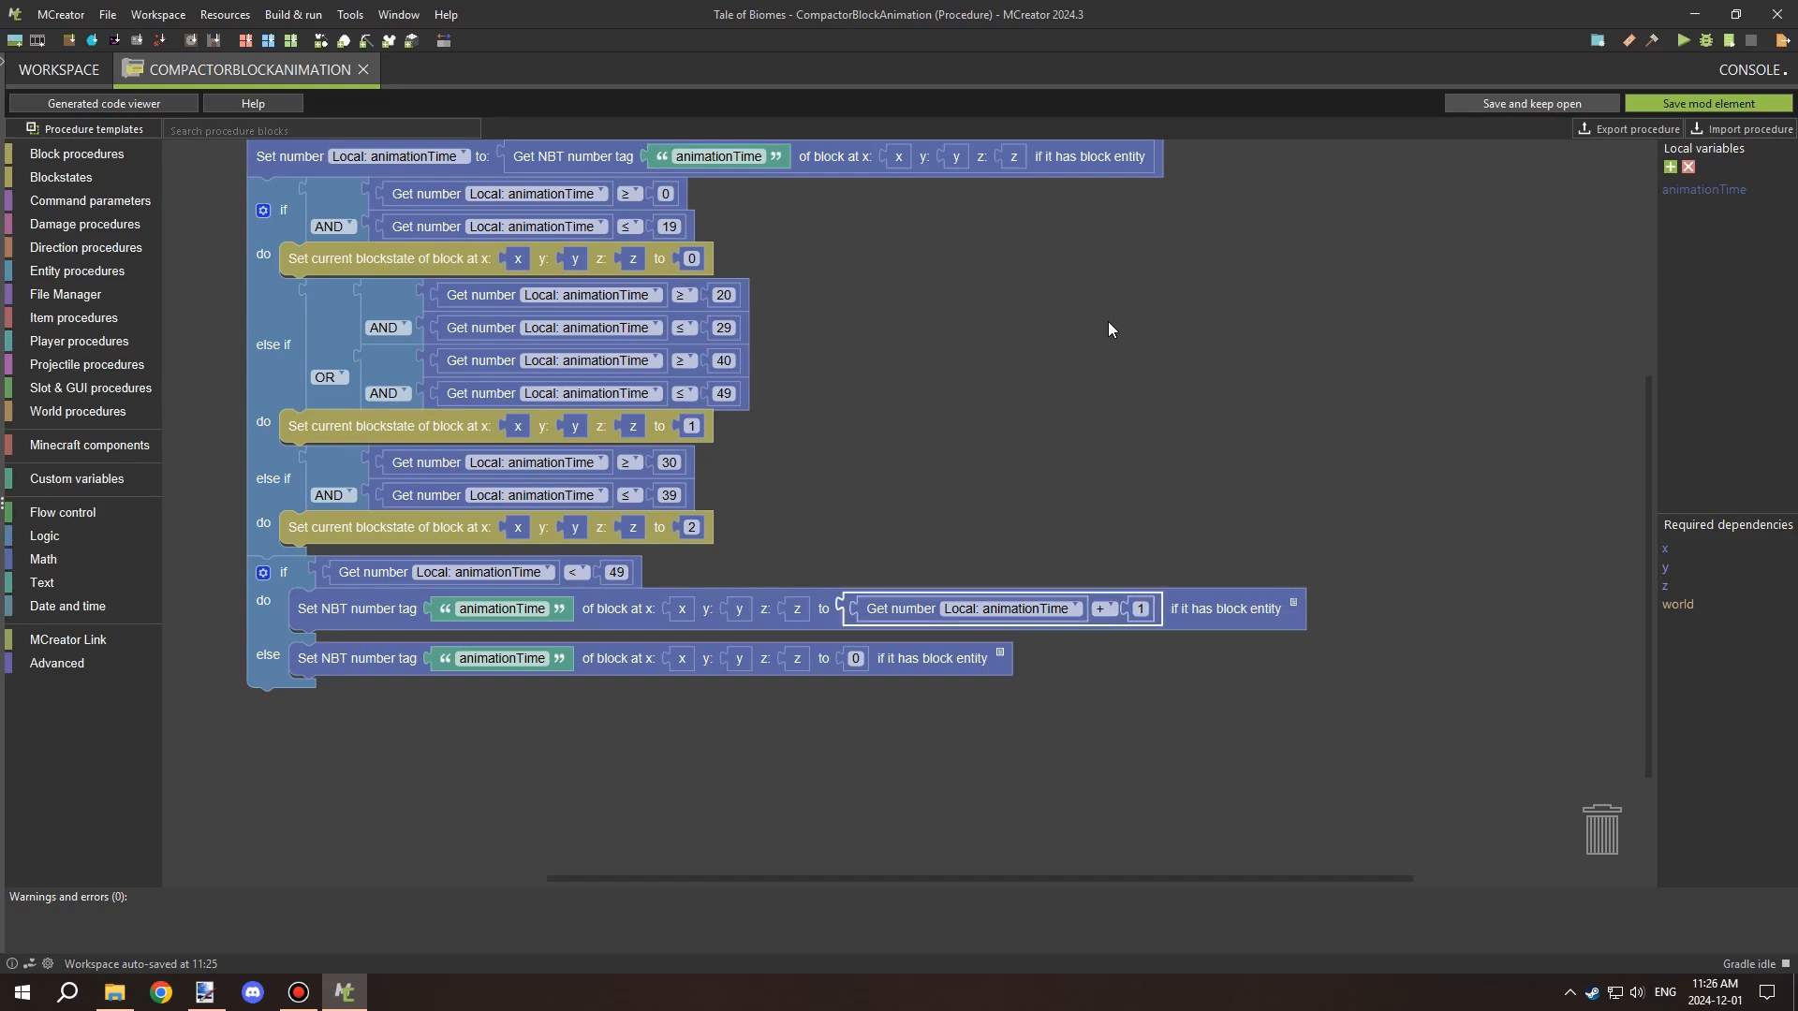
drag(1099, 572, 1266, 636)
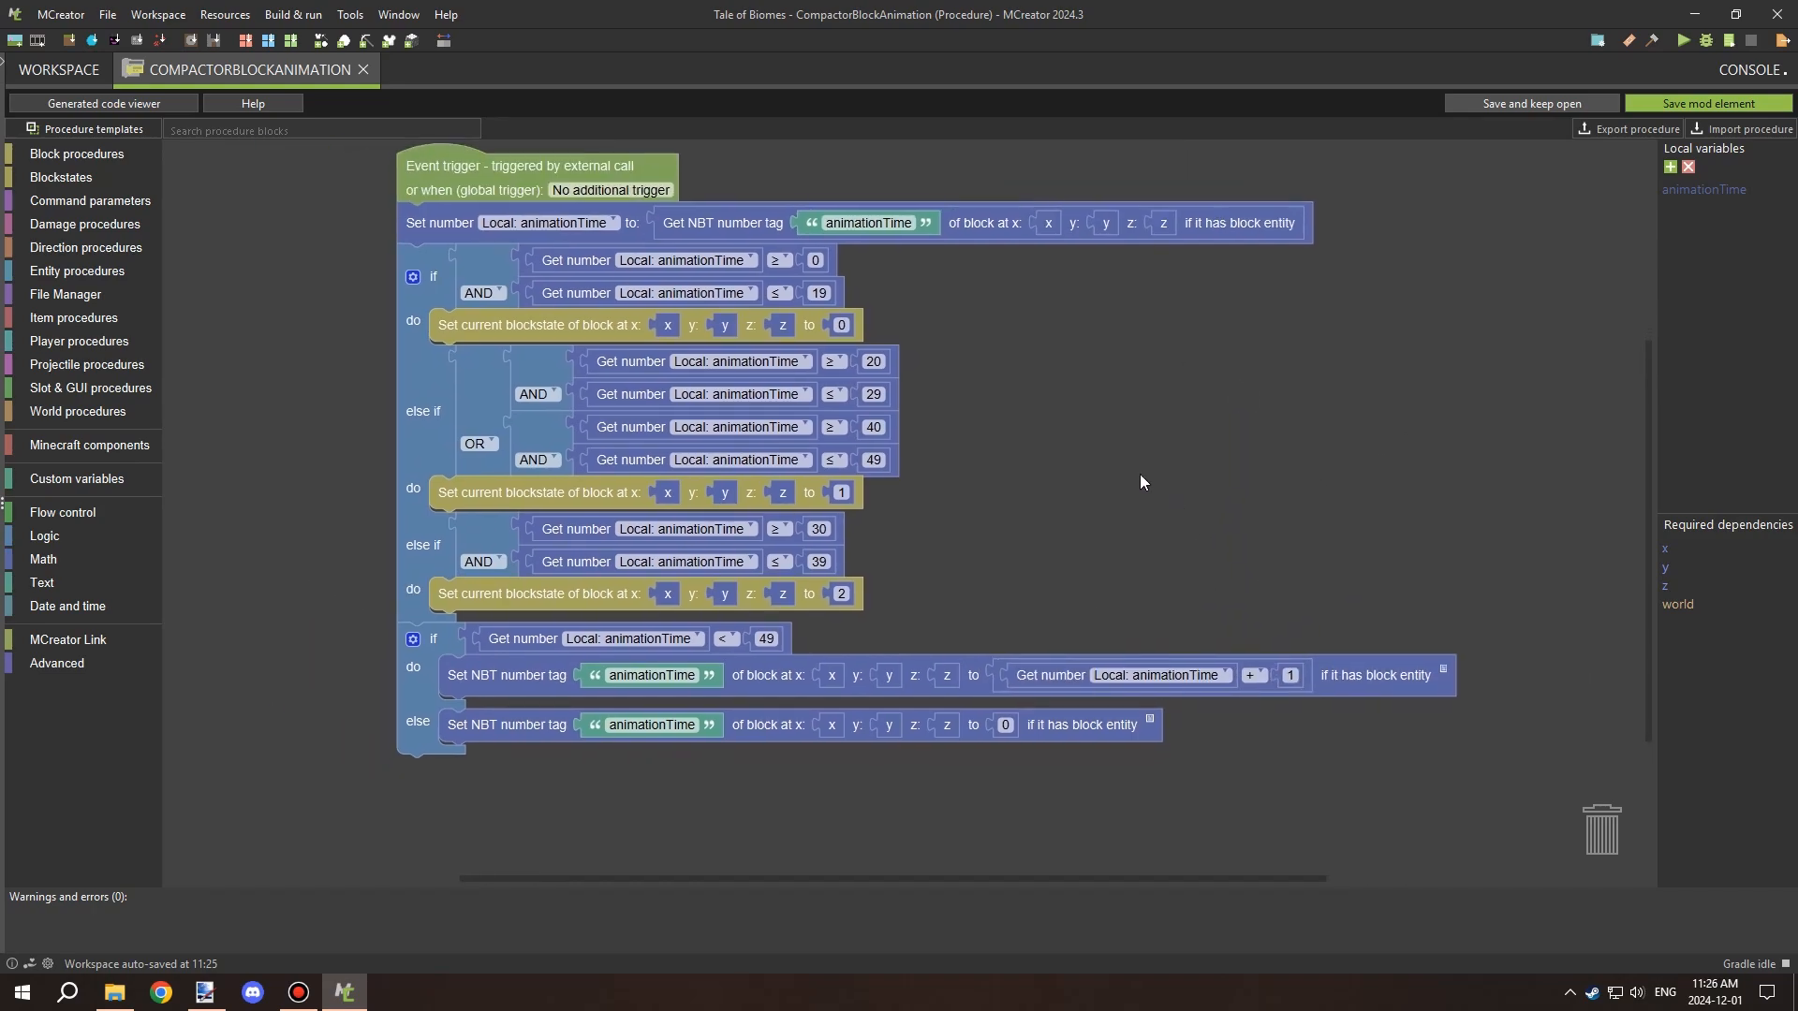
click(1695, 100)
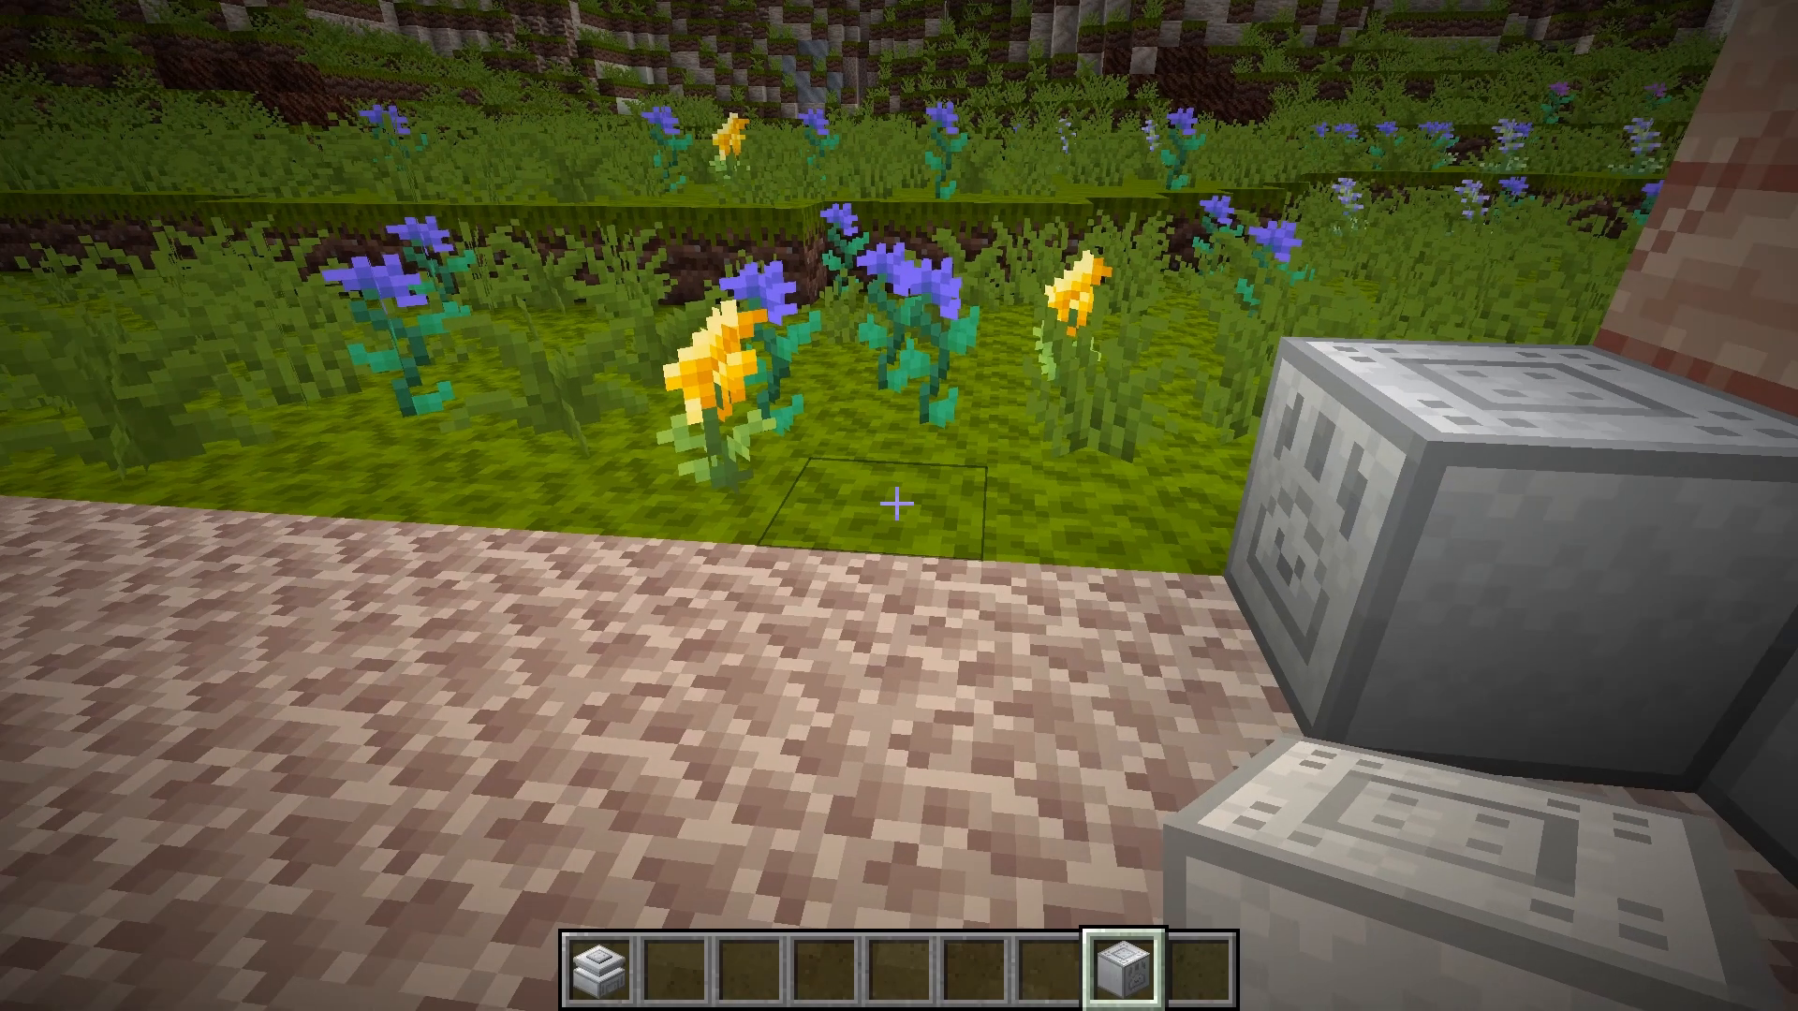
Place a compactor in the game on the grass beside the stone path and switch to an empty hand.
scroll(896, 503, up, 7)
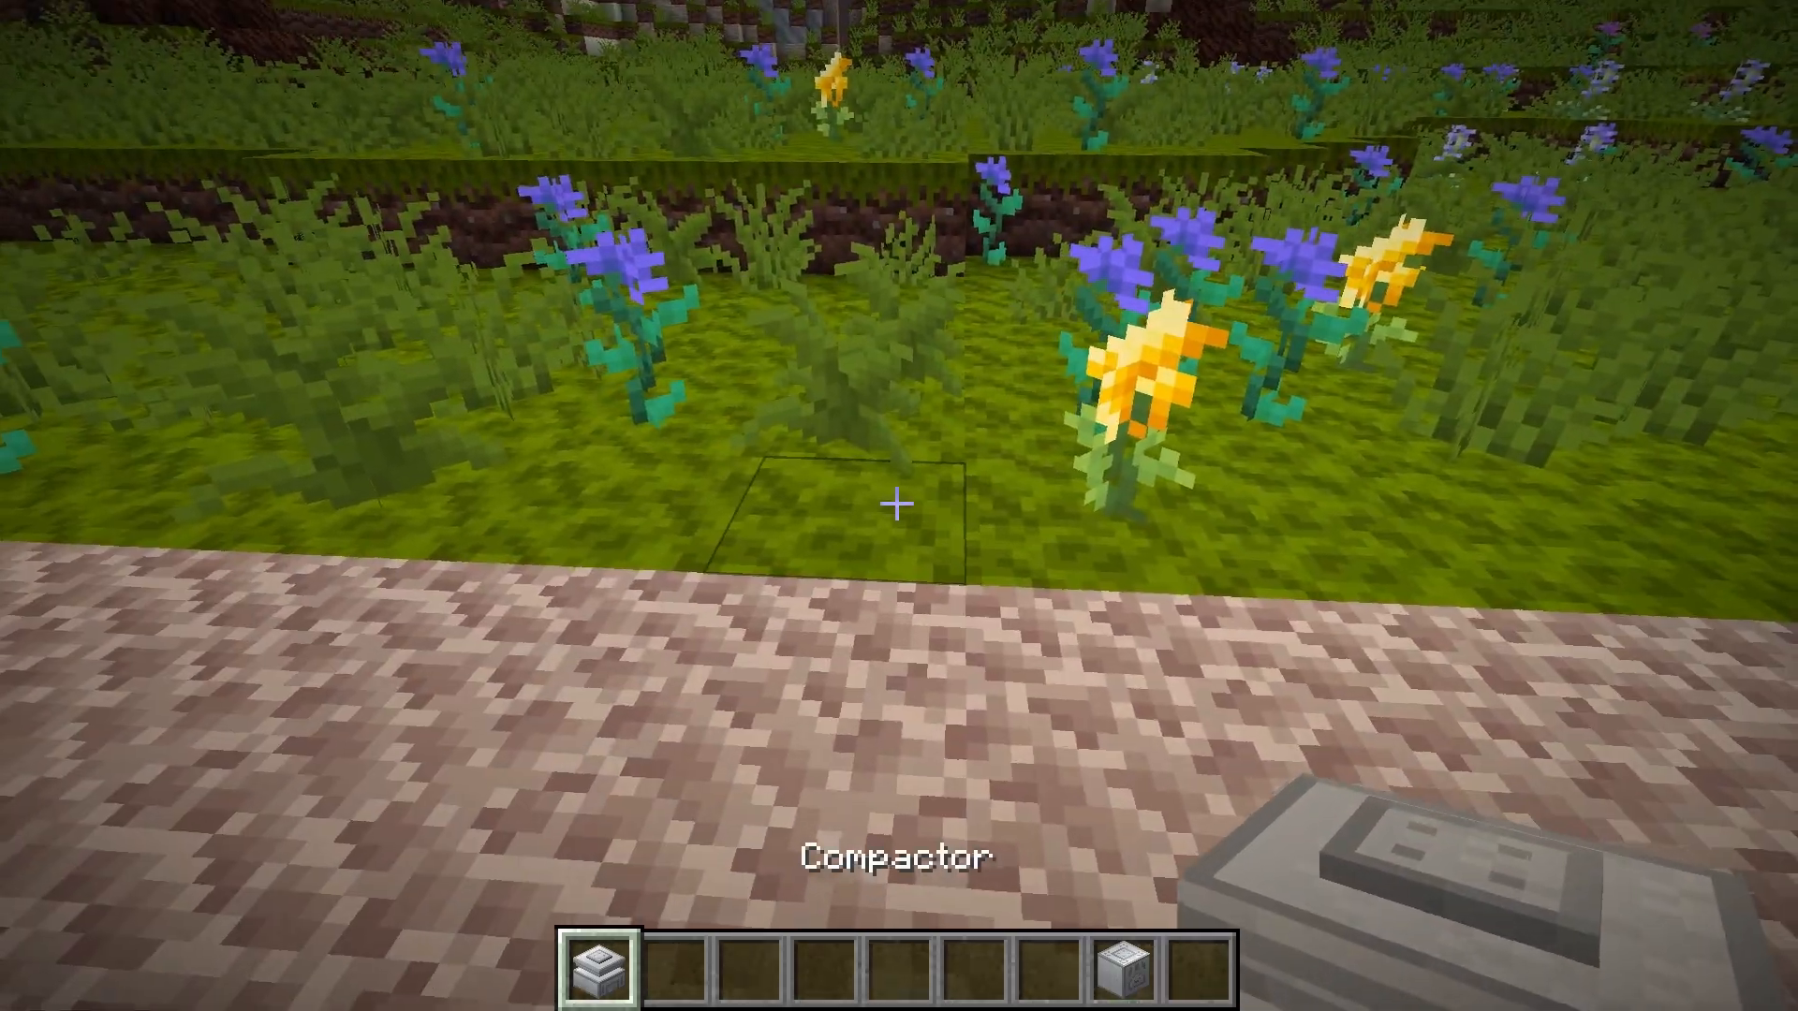
right_click(896, 504)
scroll(896, 504, down, 1)
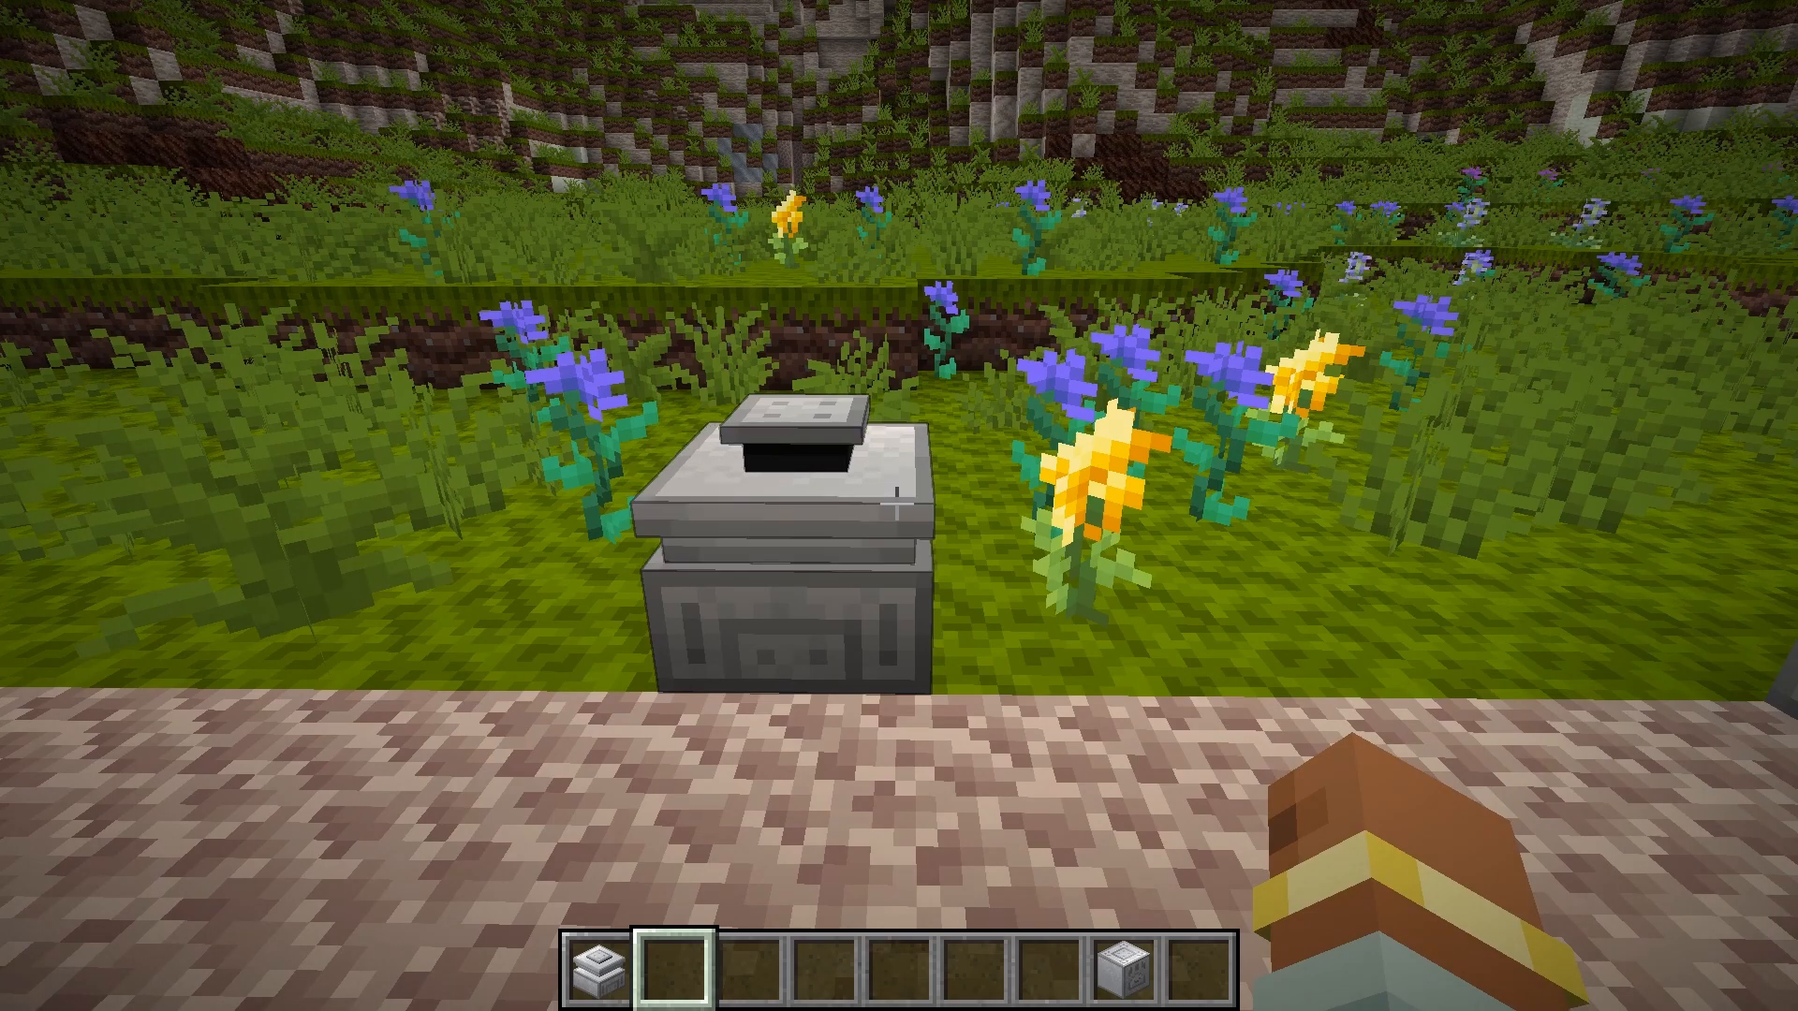
Walk around the placed compactor and examine its block animation from several sides.
key(d)
key(s)
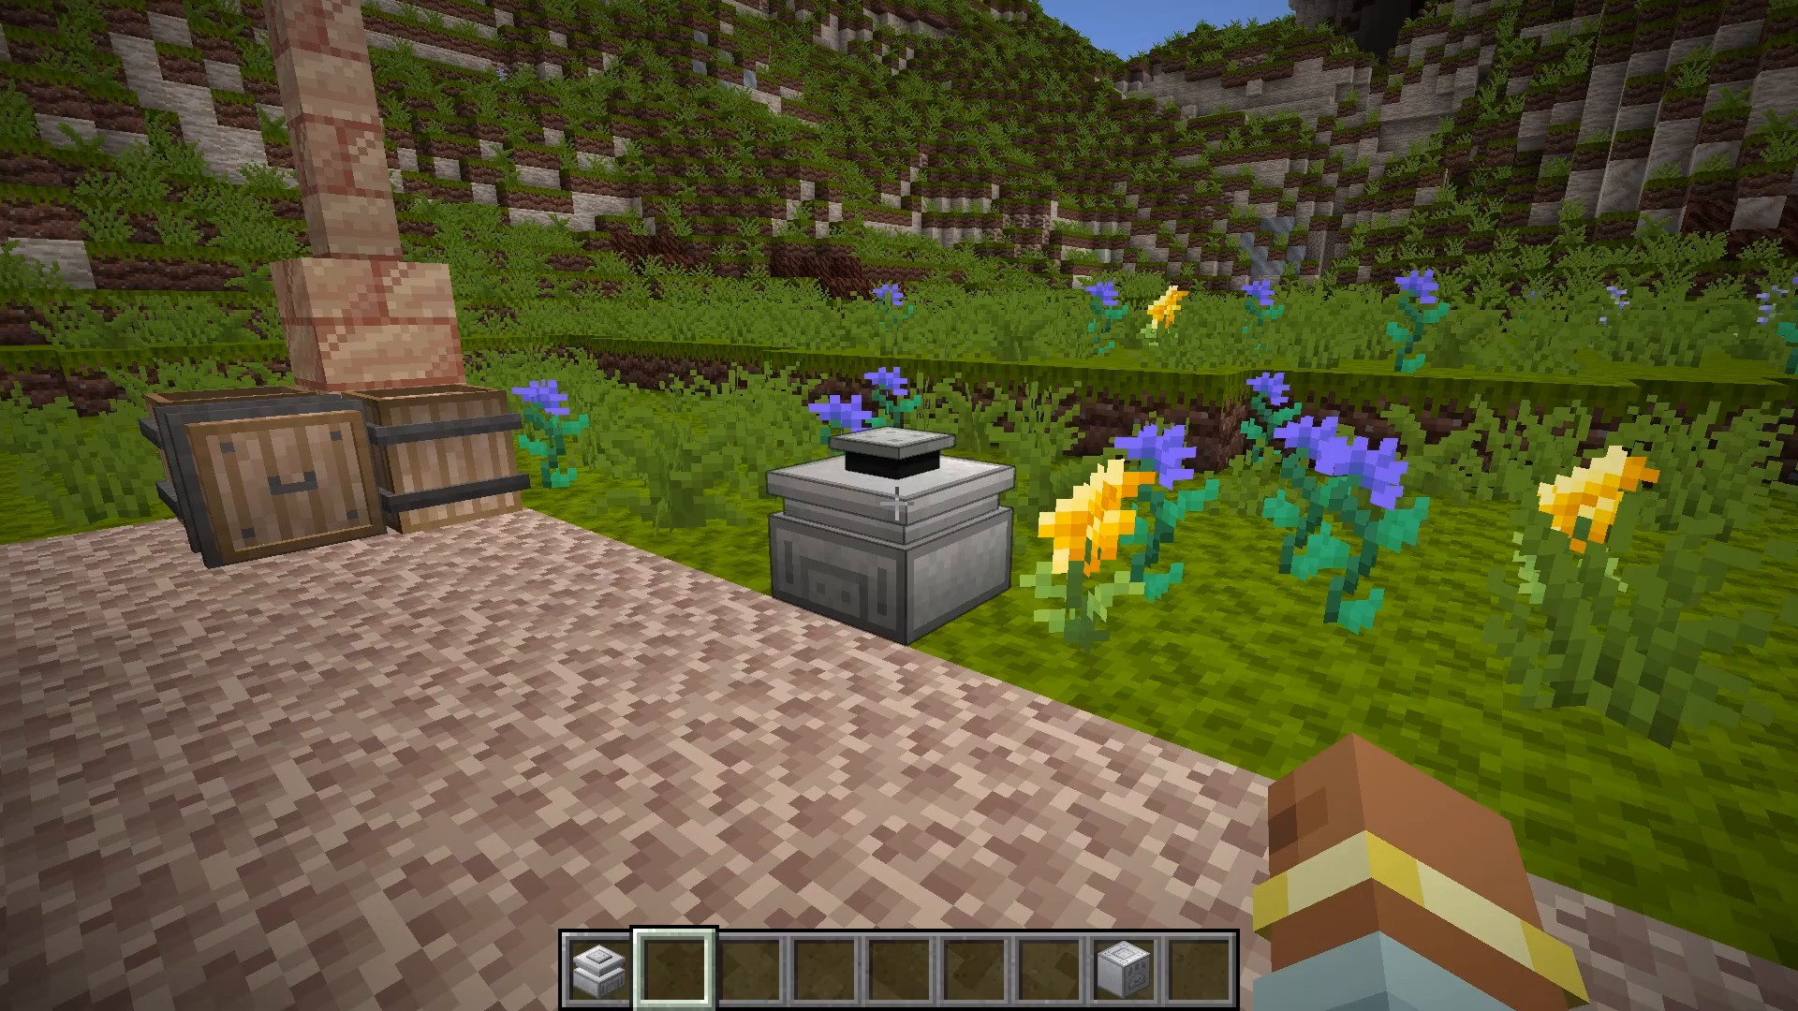
key(w)
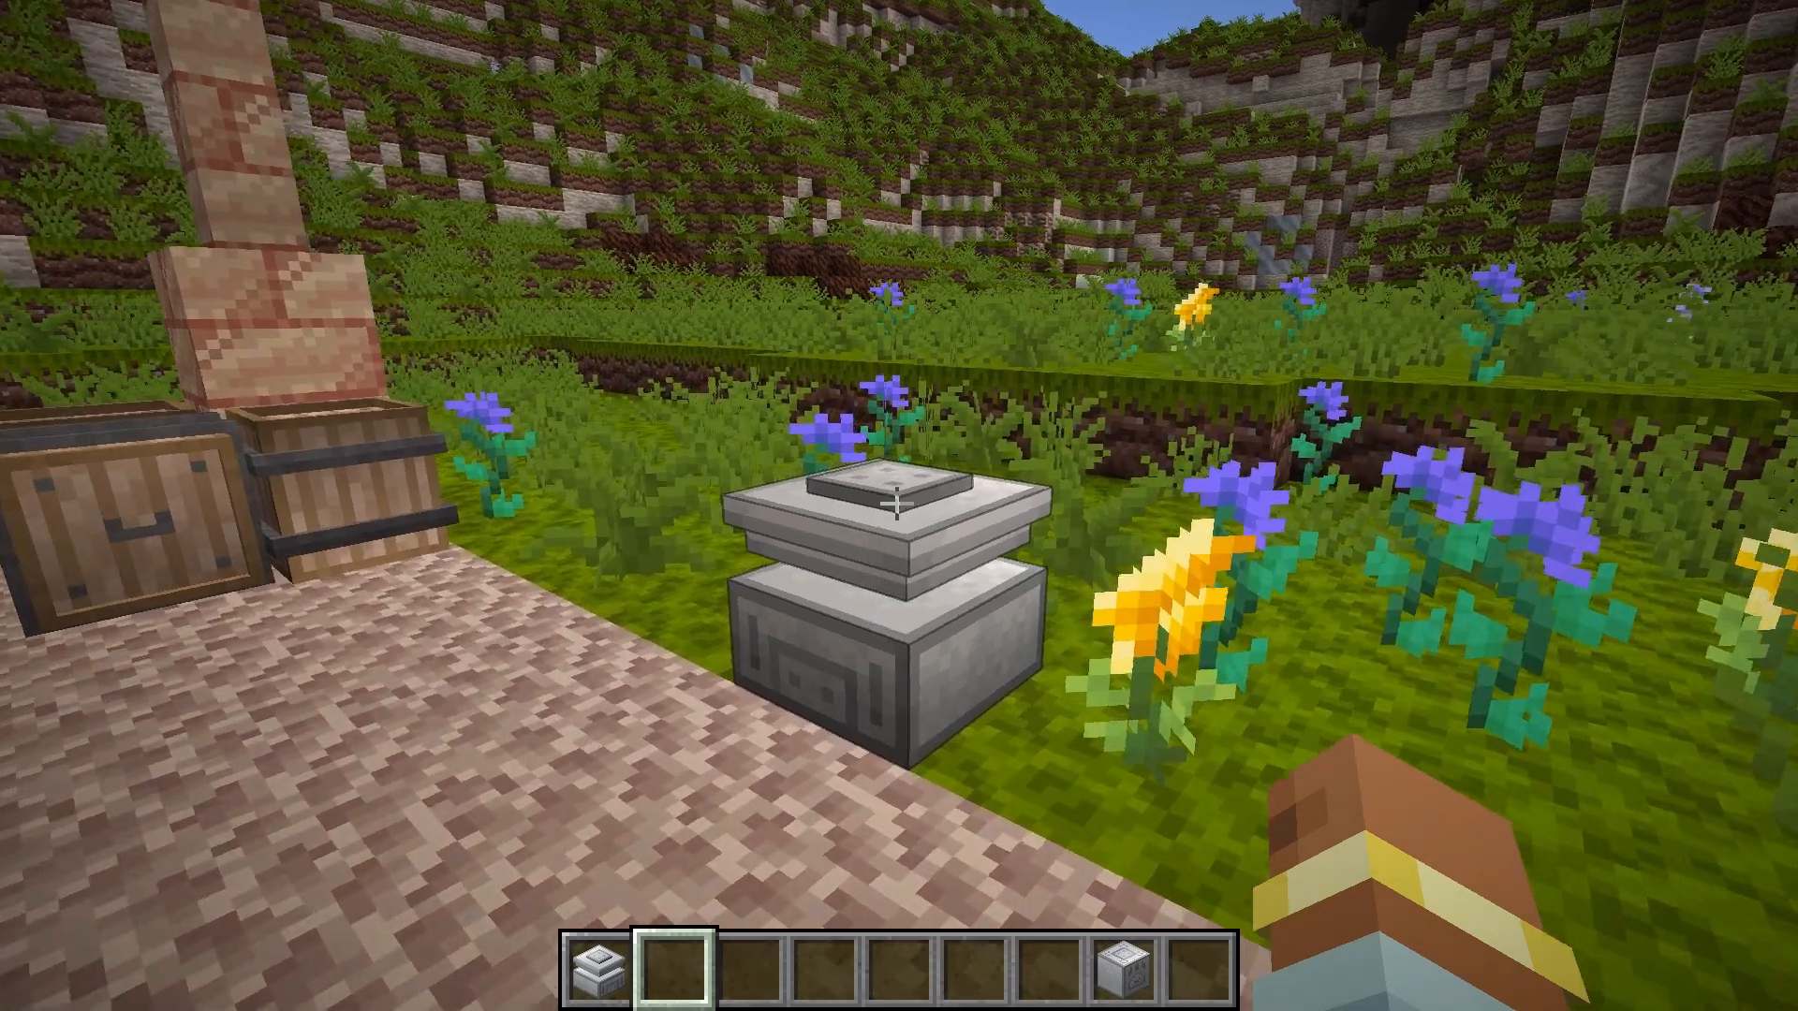
key(a)
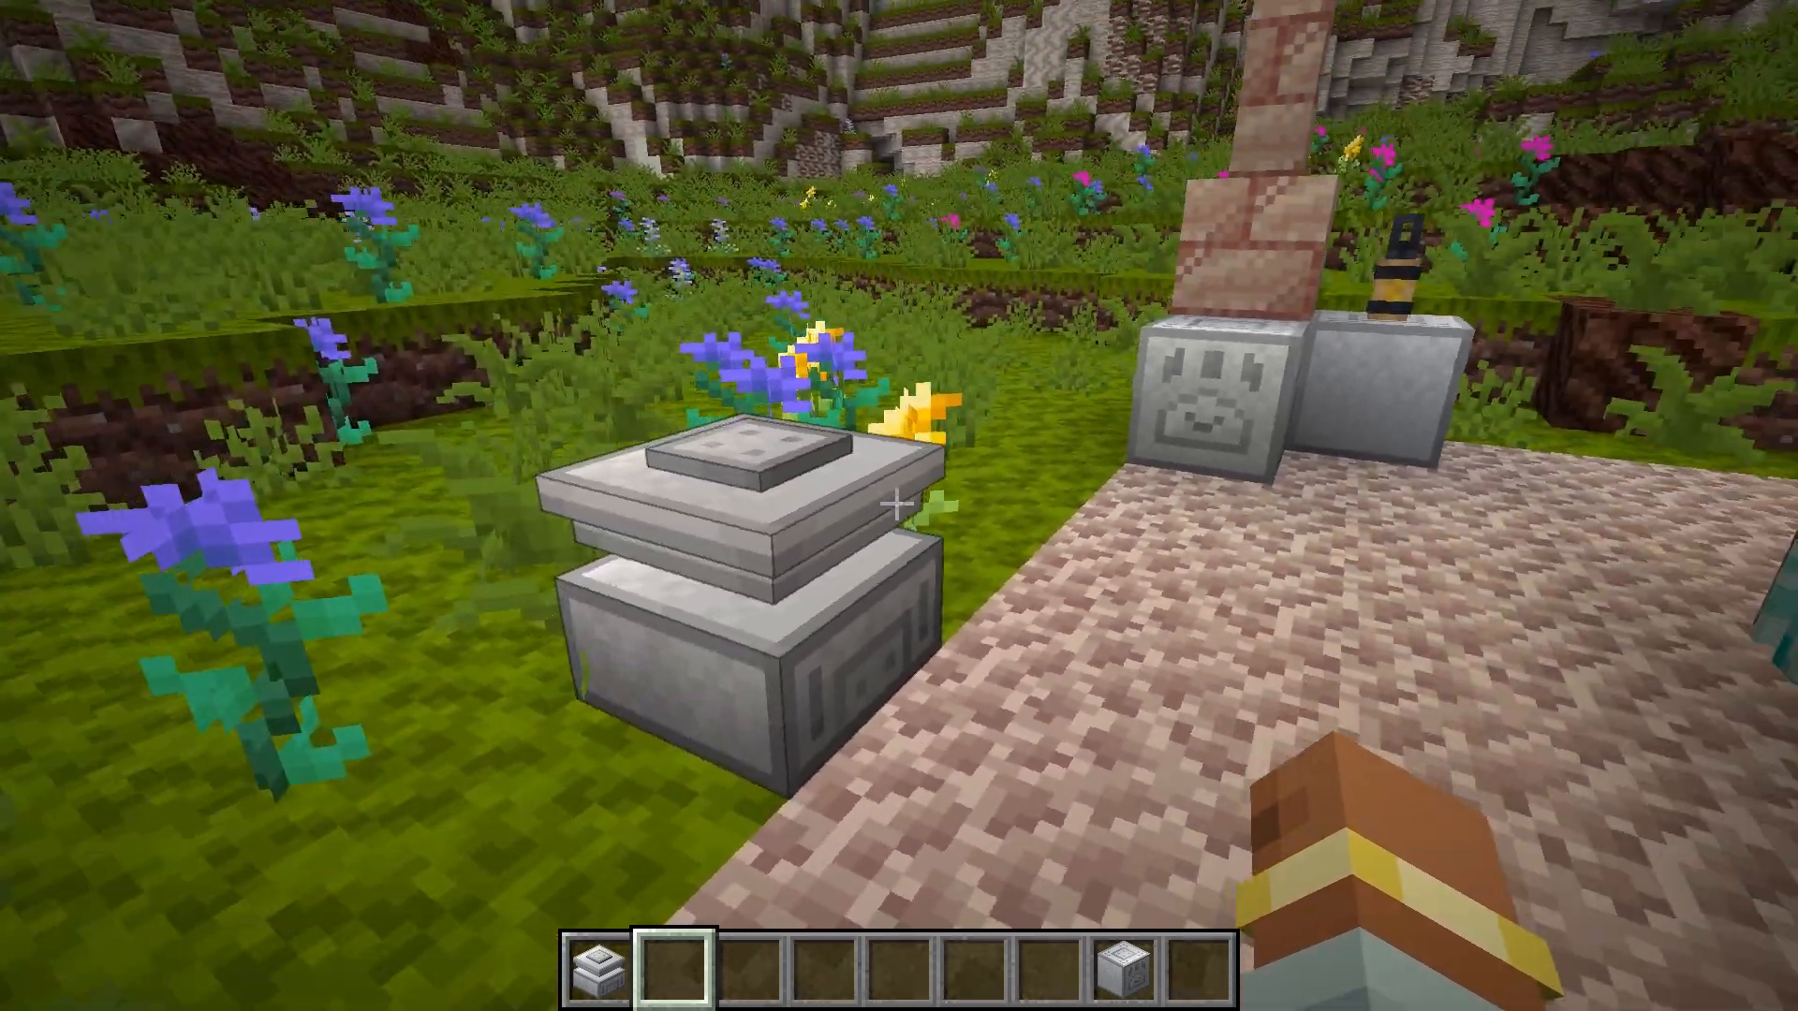
key(d)
key(s)
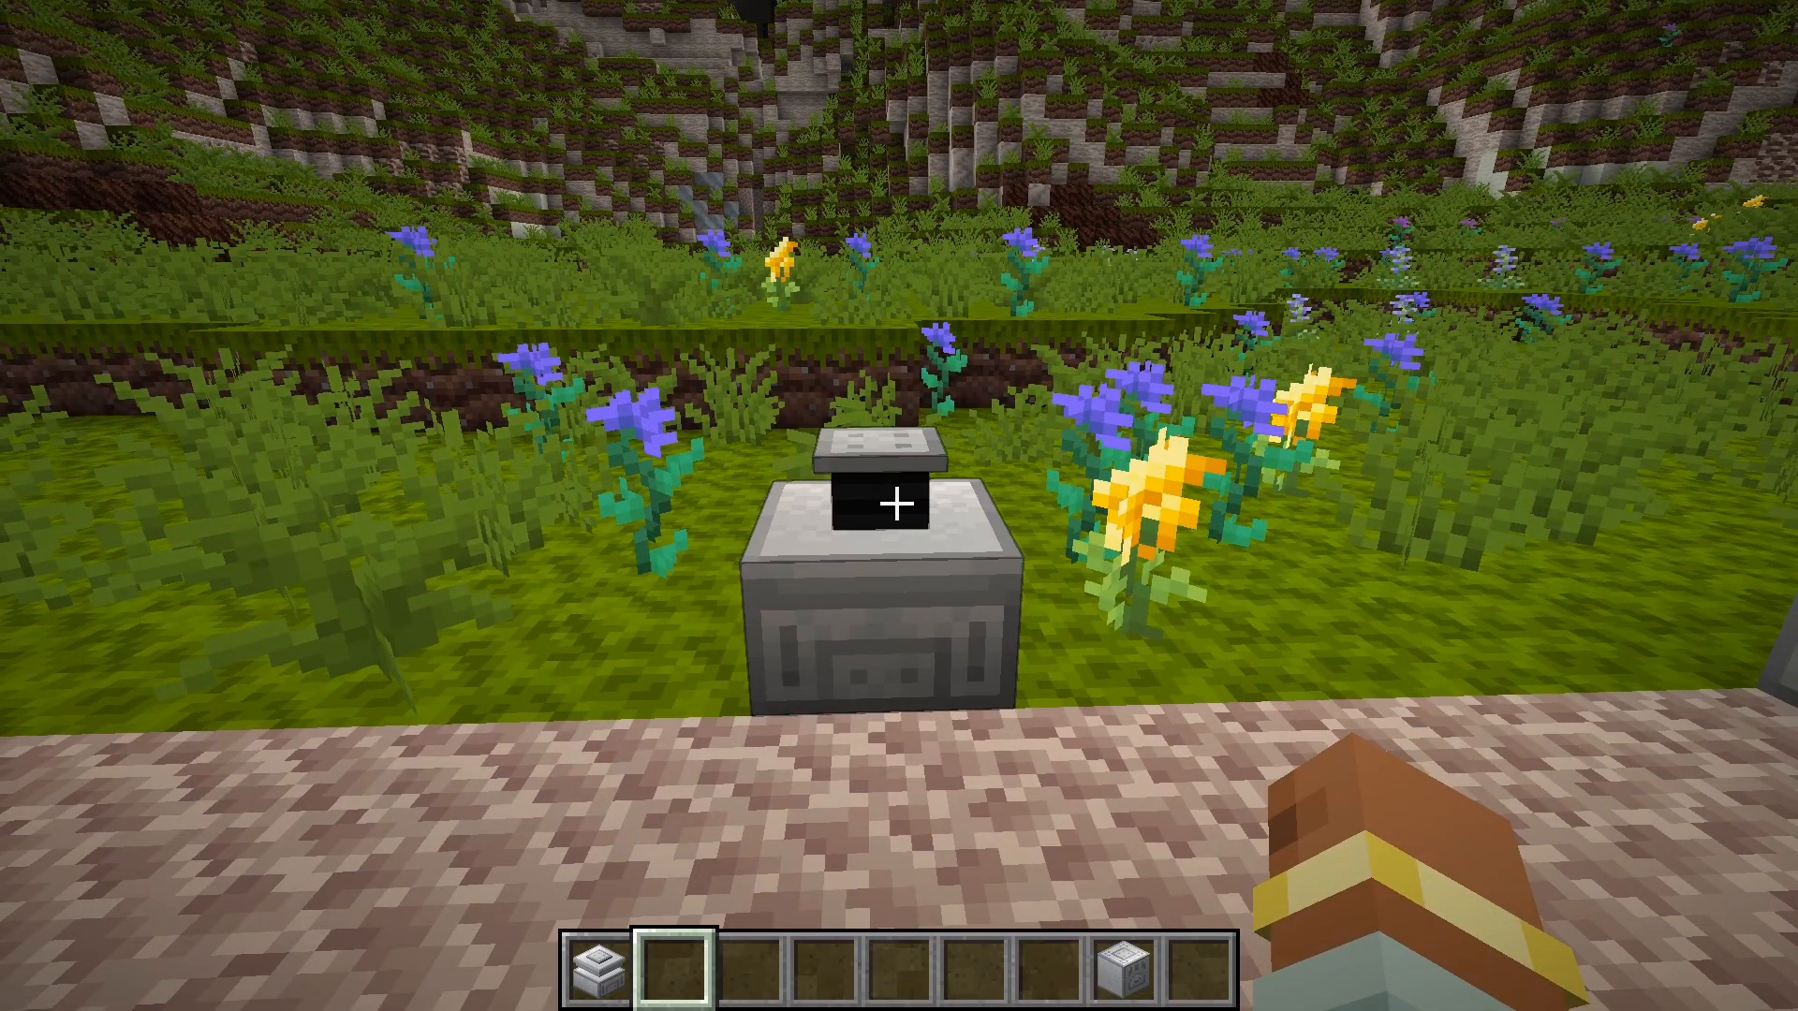
key(a)
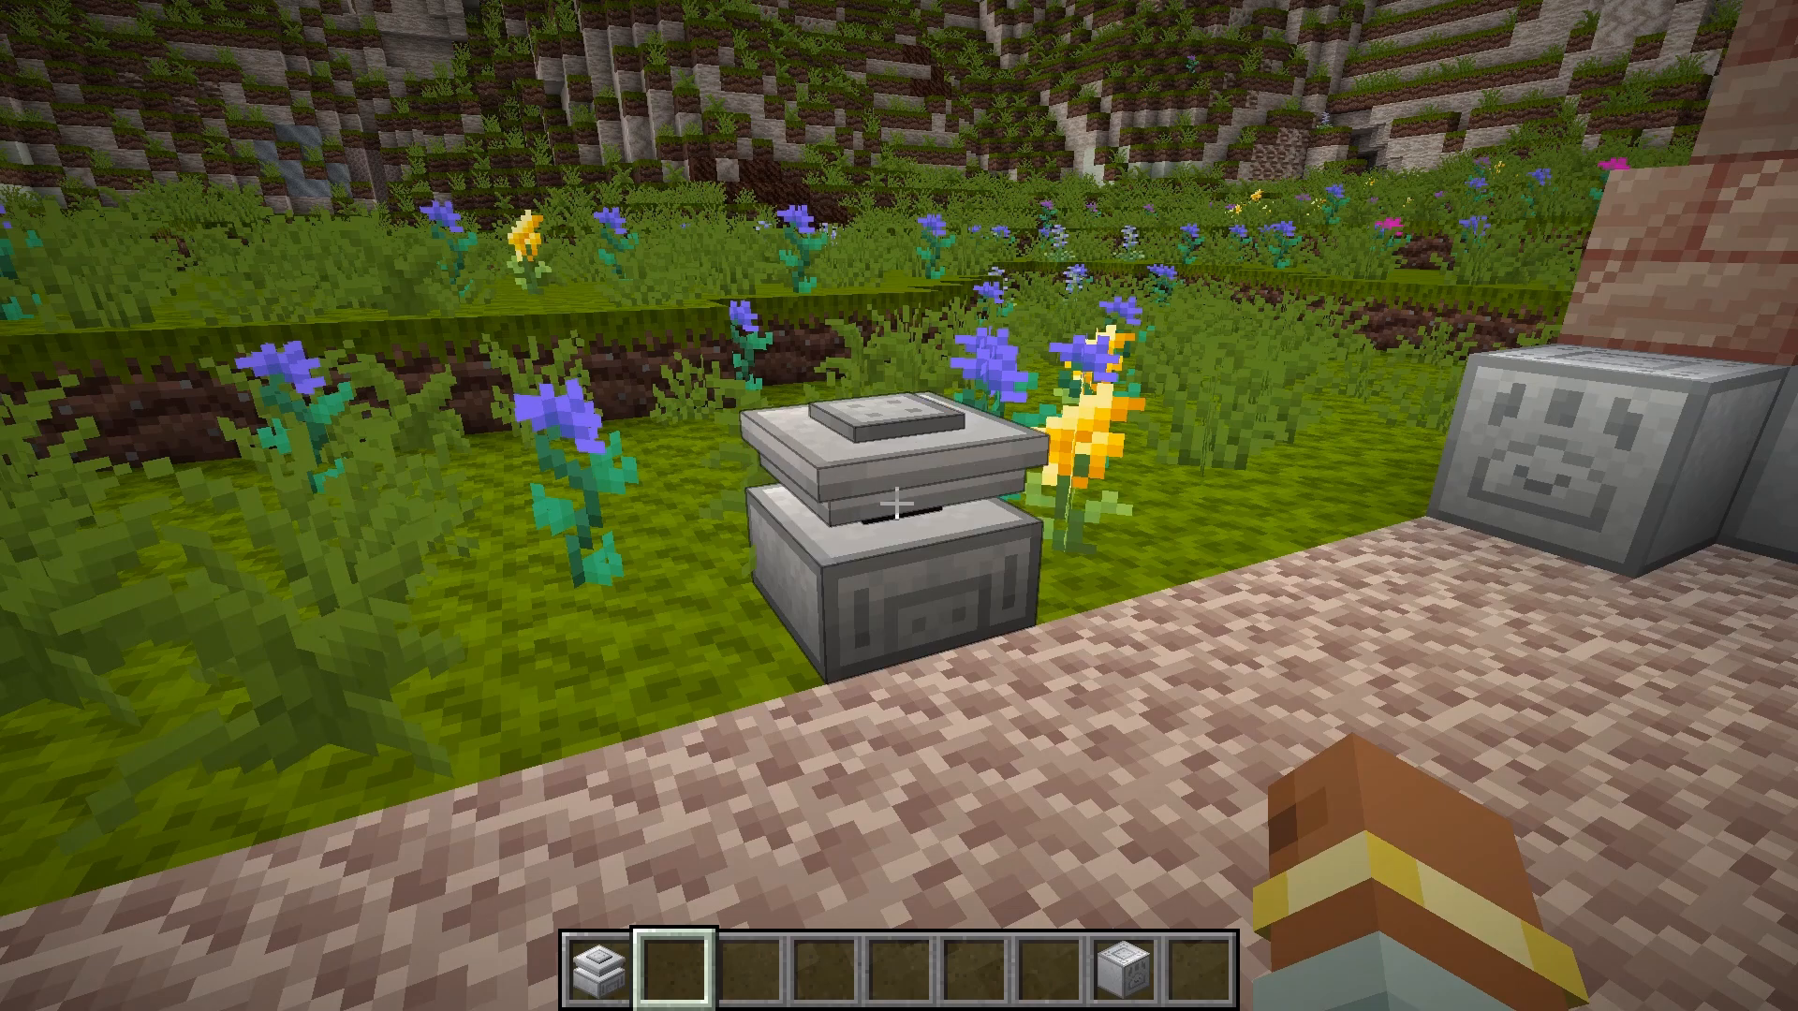
key(d)
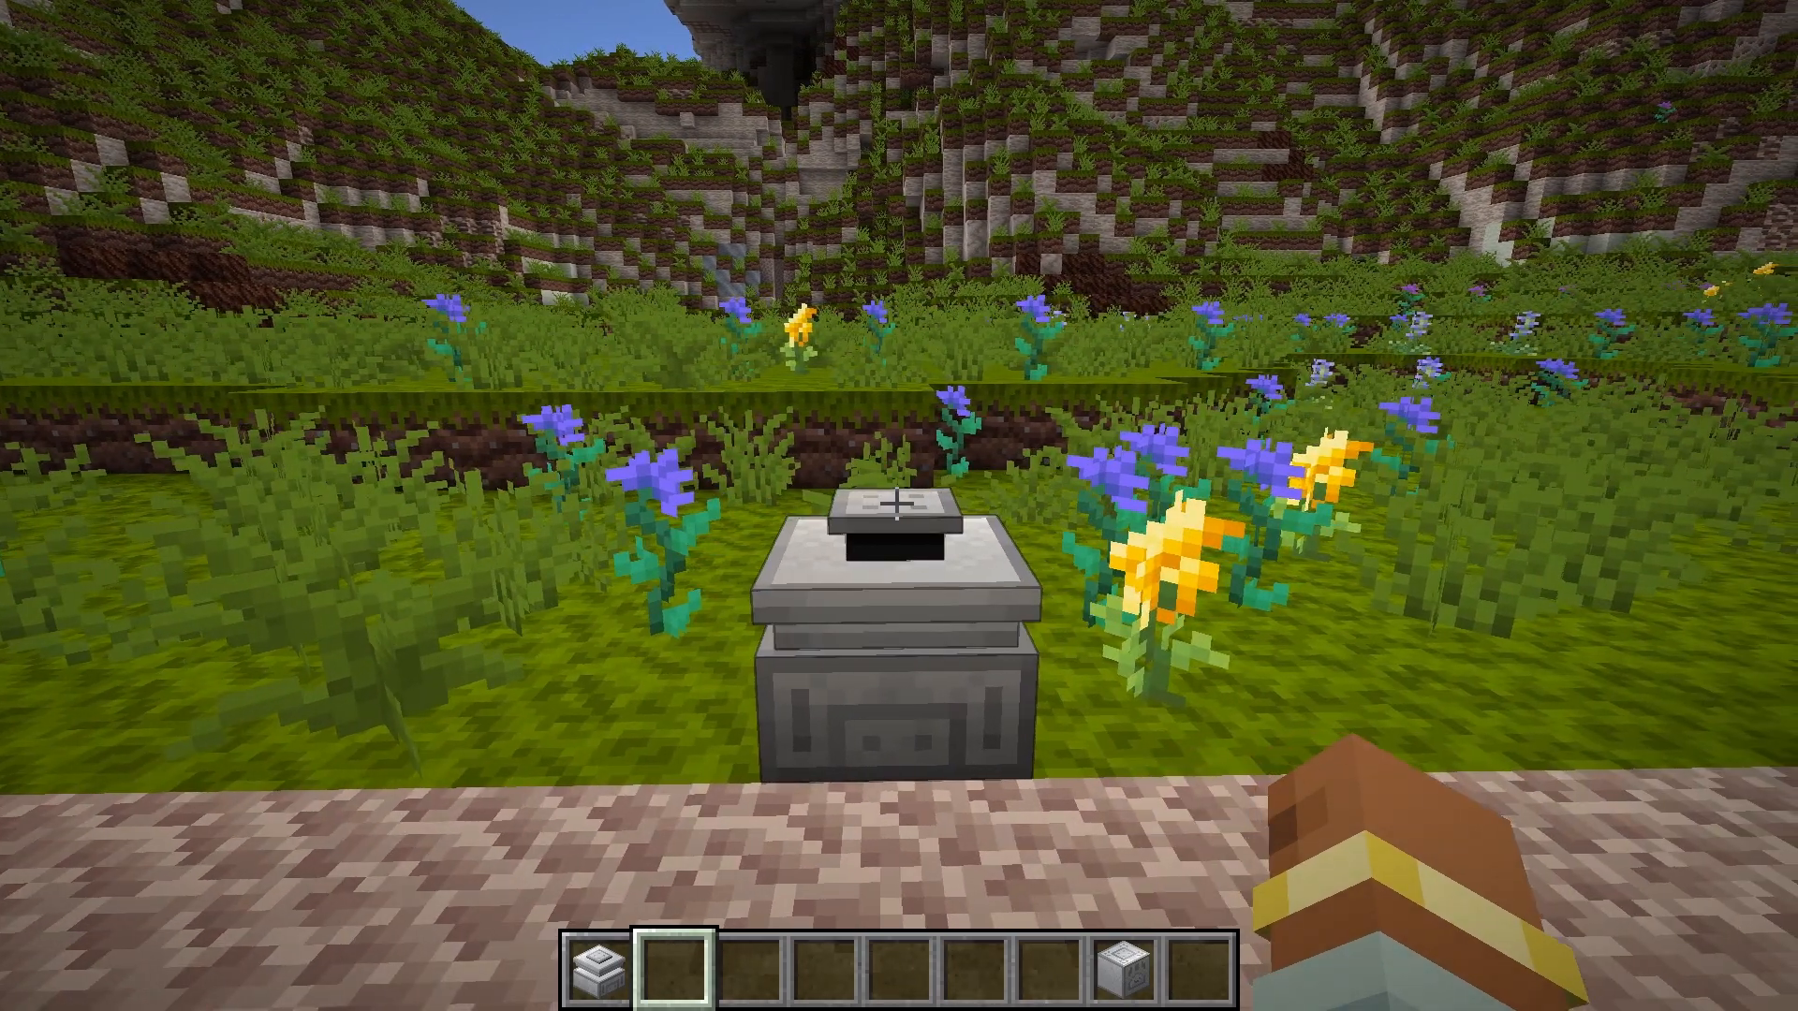
key(d)
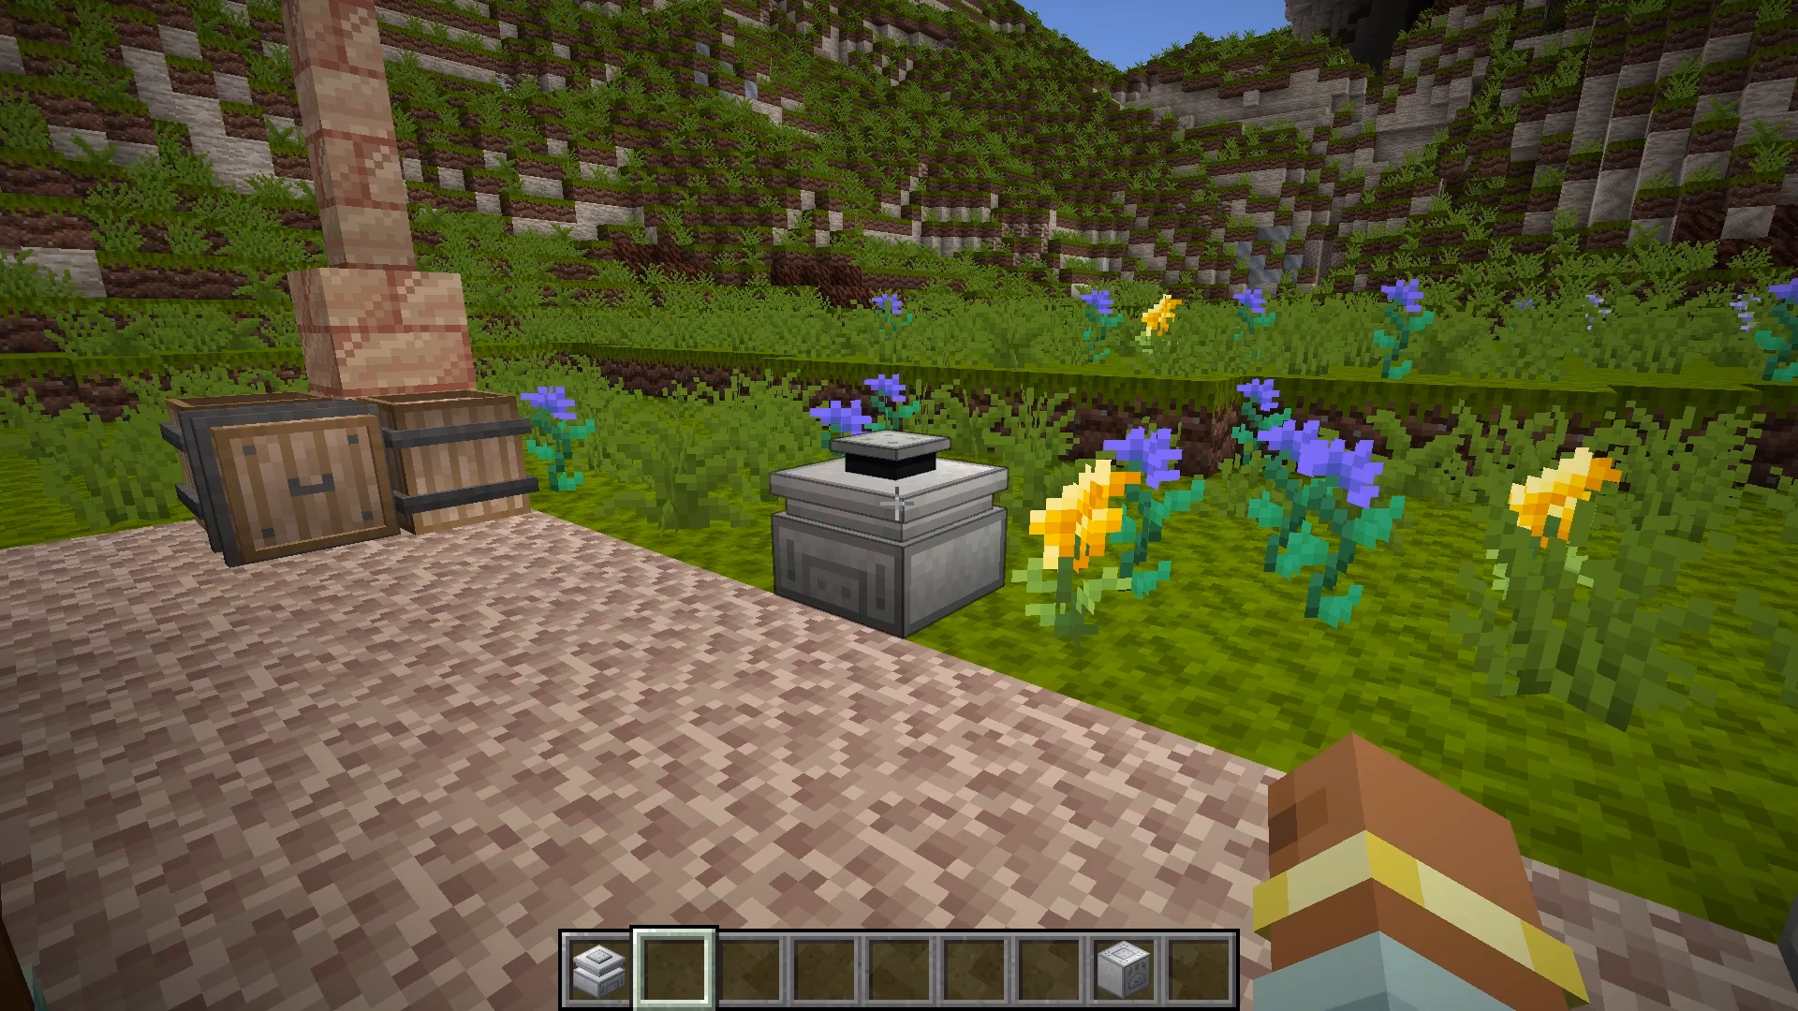
key(w)
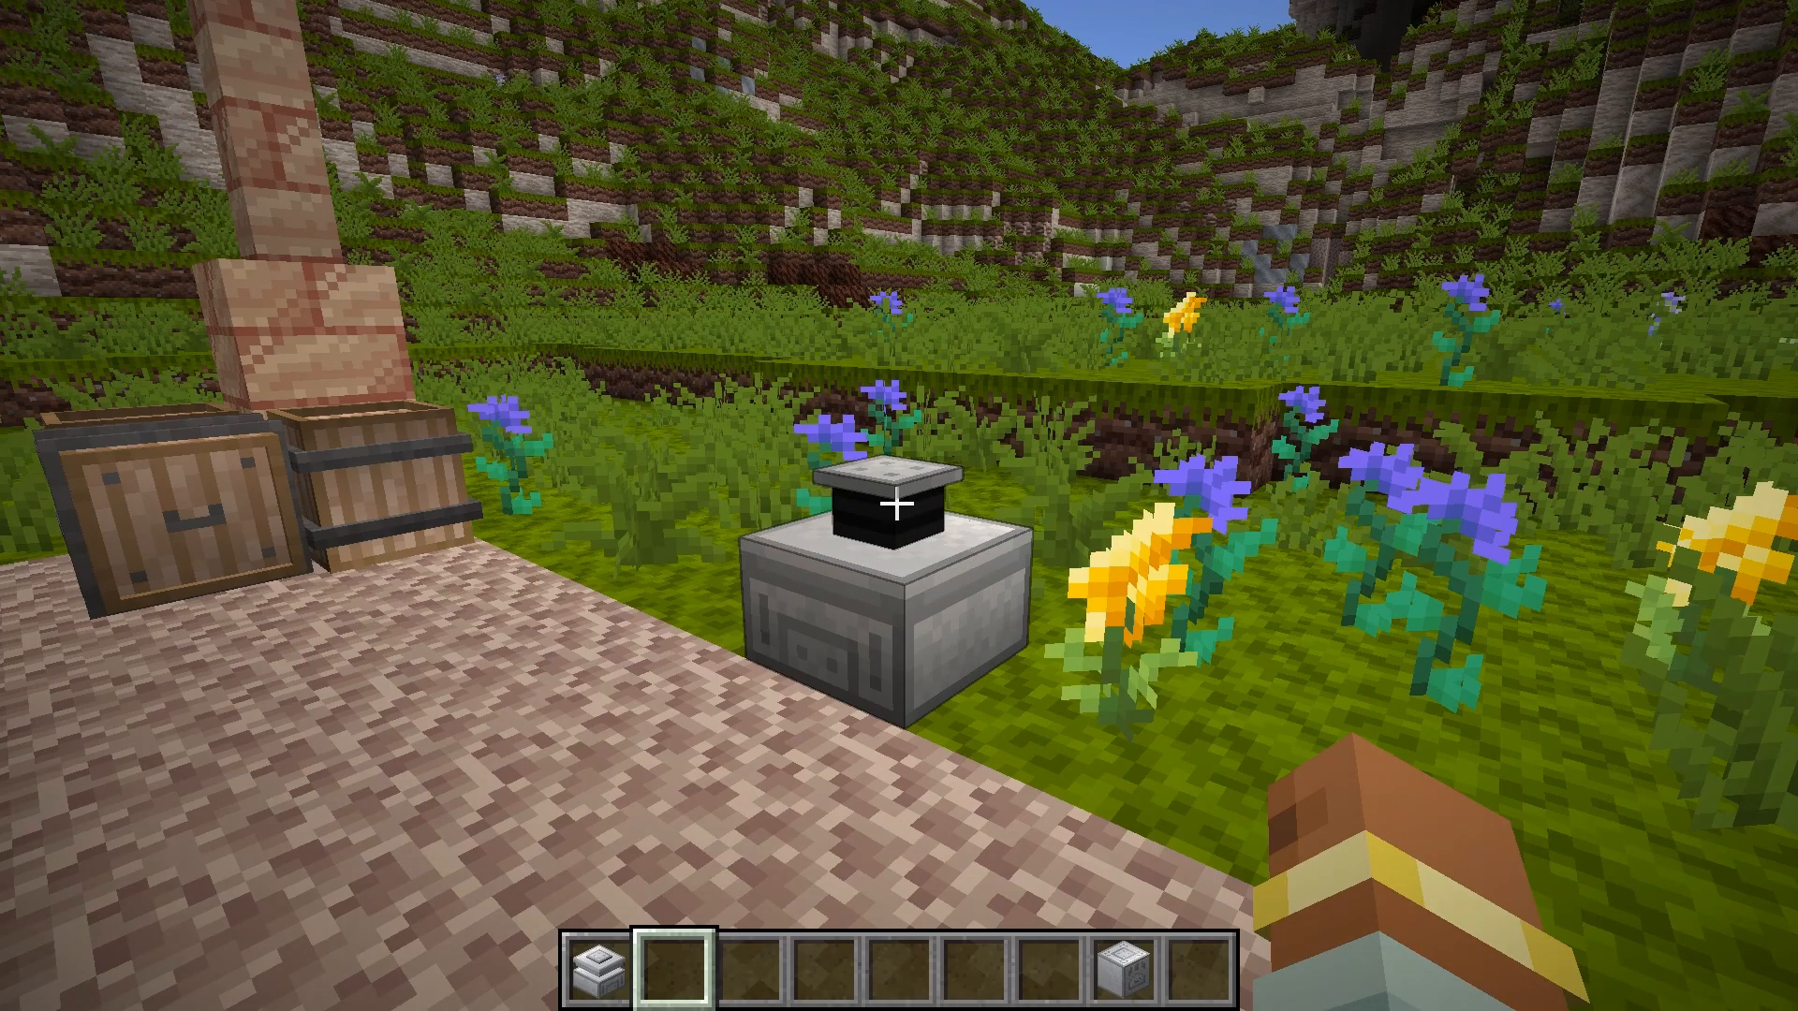
key(a)
key(s)
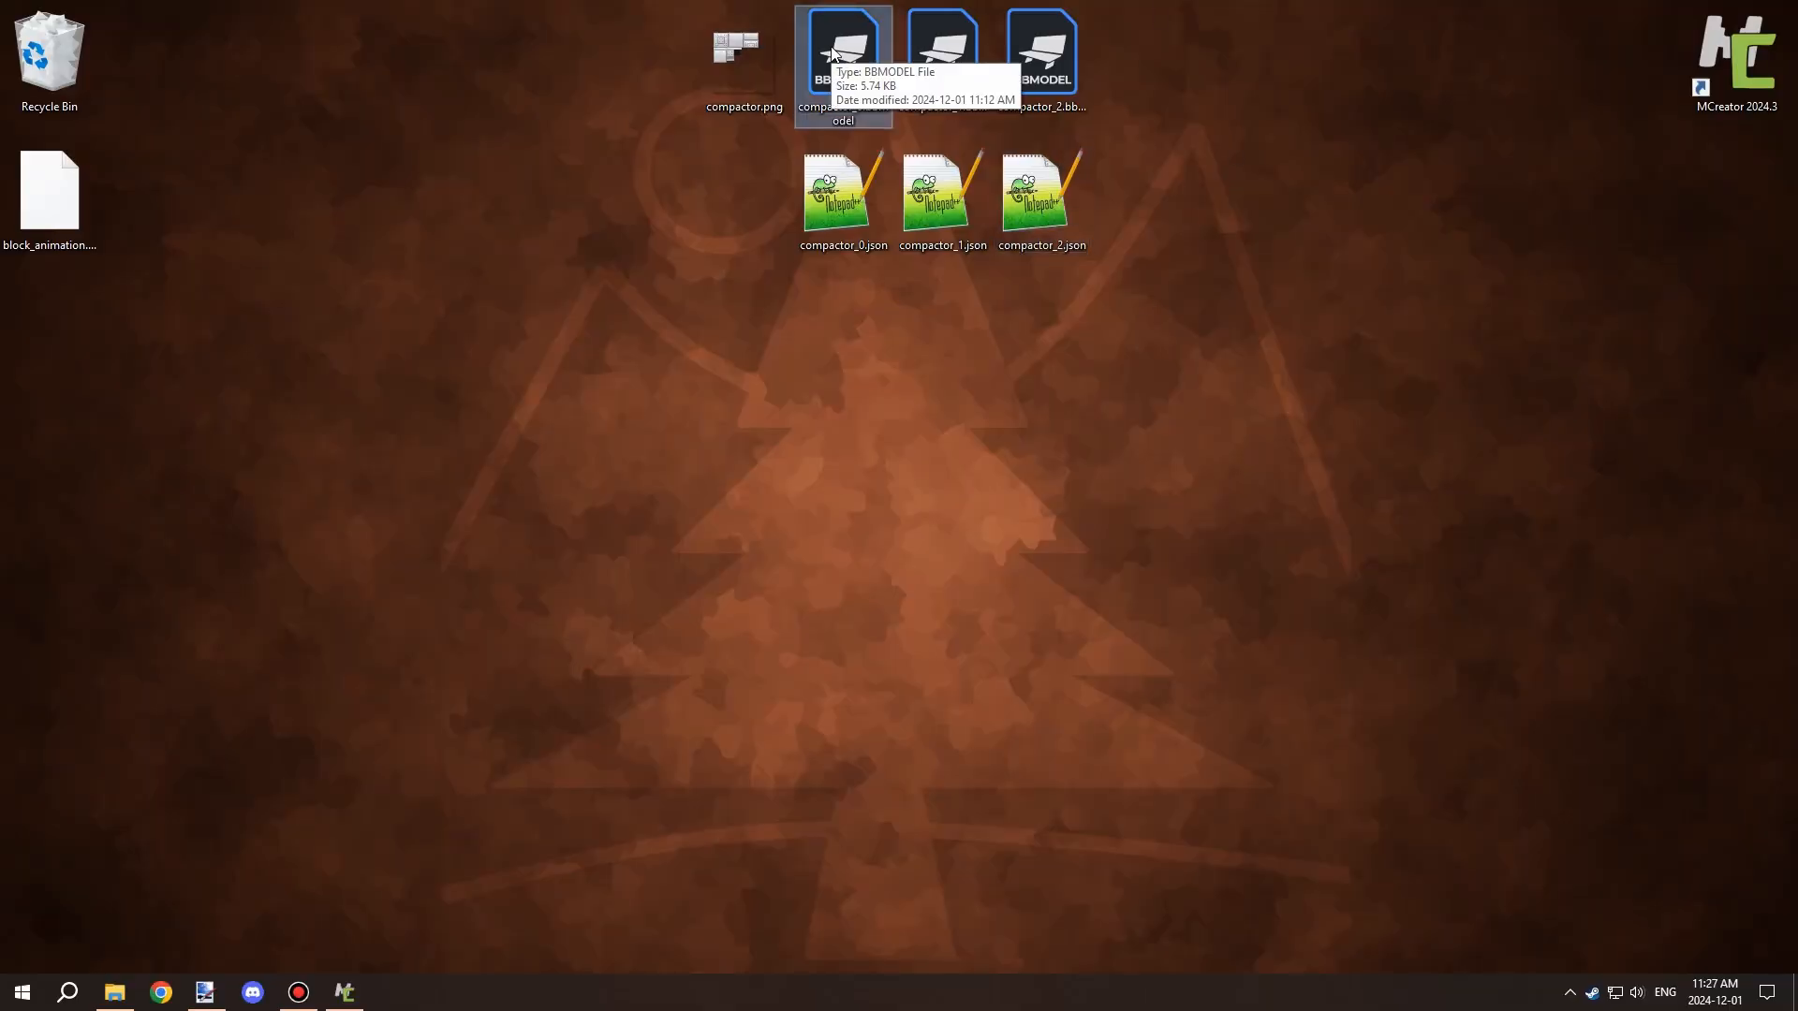
Open compactor_0.bbmodel from the desktop in Blockbench and lower cube4 and cube5 together until the wide plate sits at Y 11.
double_click(833, 53)
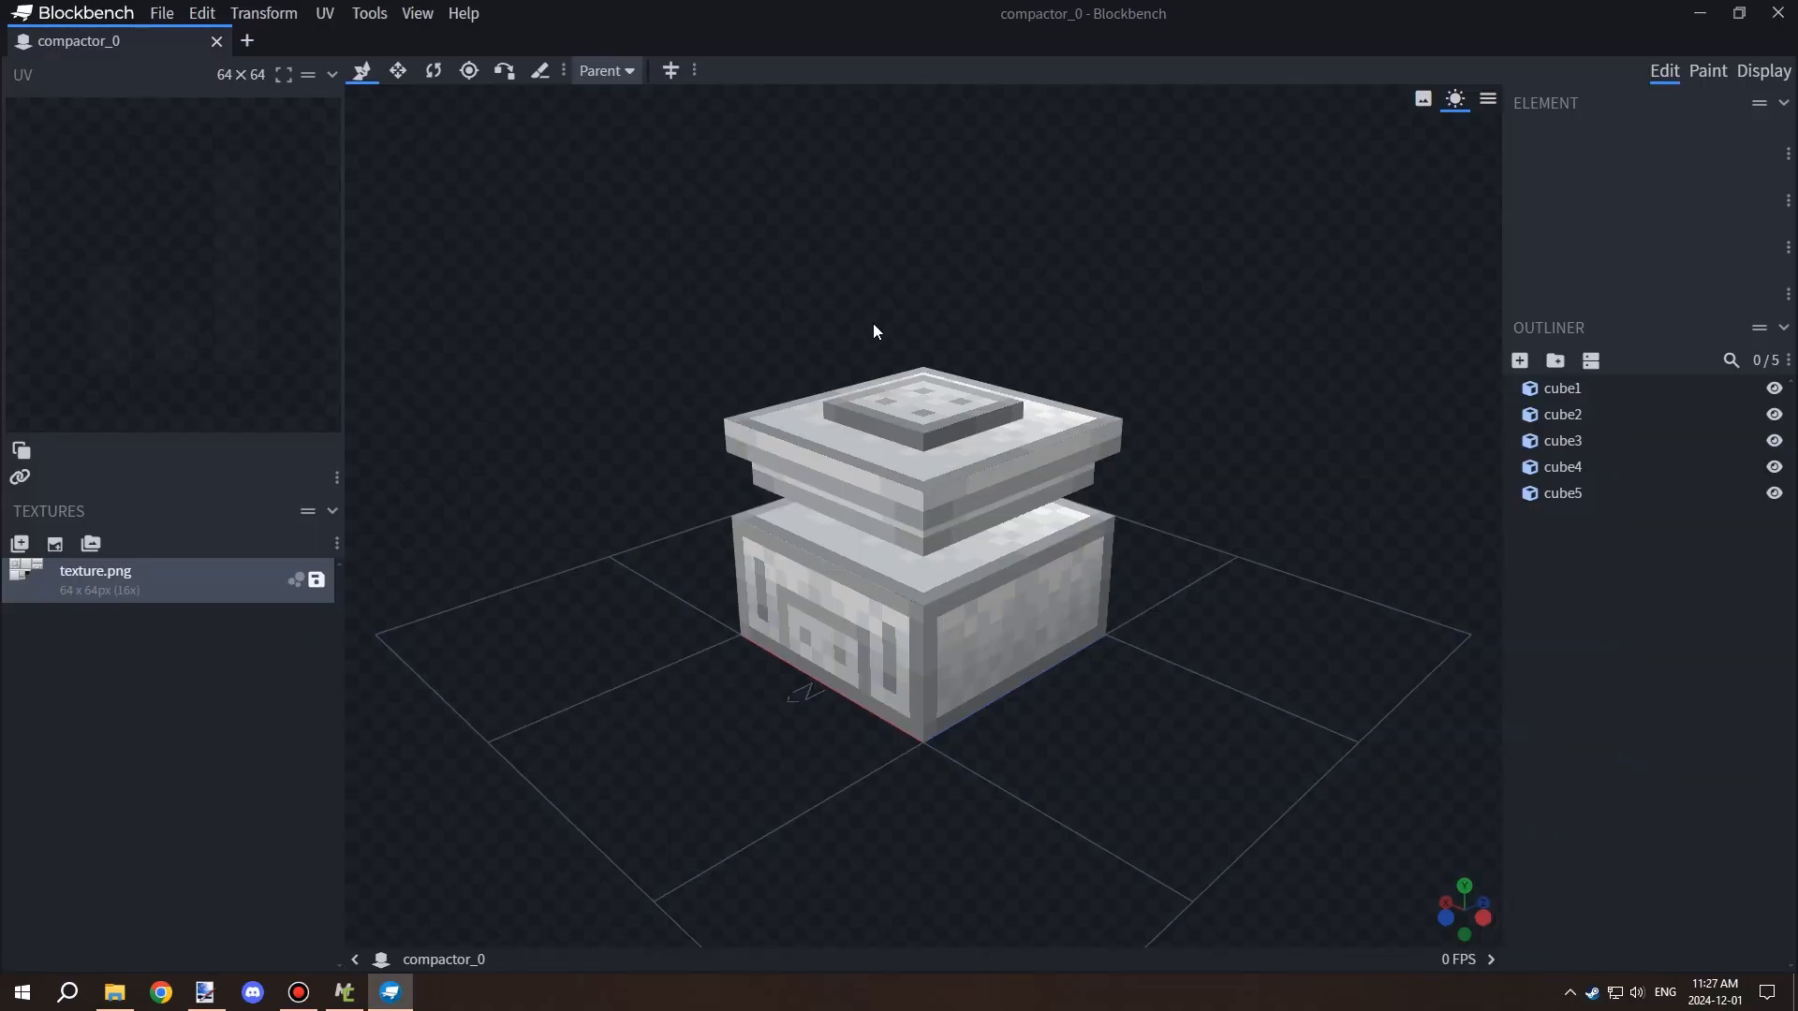
click(968, 453)
ctrl+click(968, 473)
drag(925, 380, 925, 386)
Save the project under the name compactor_1, replacing the existing project file.
click(161, 13)
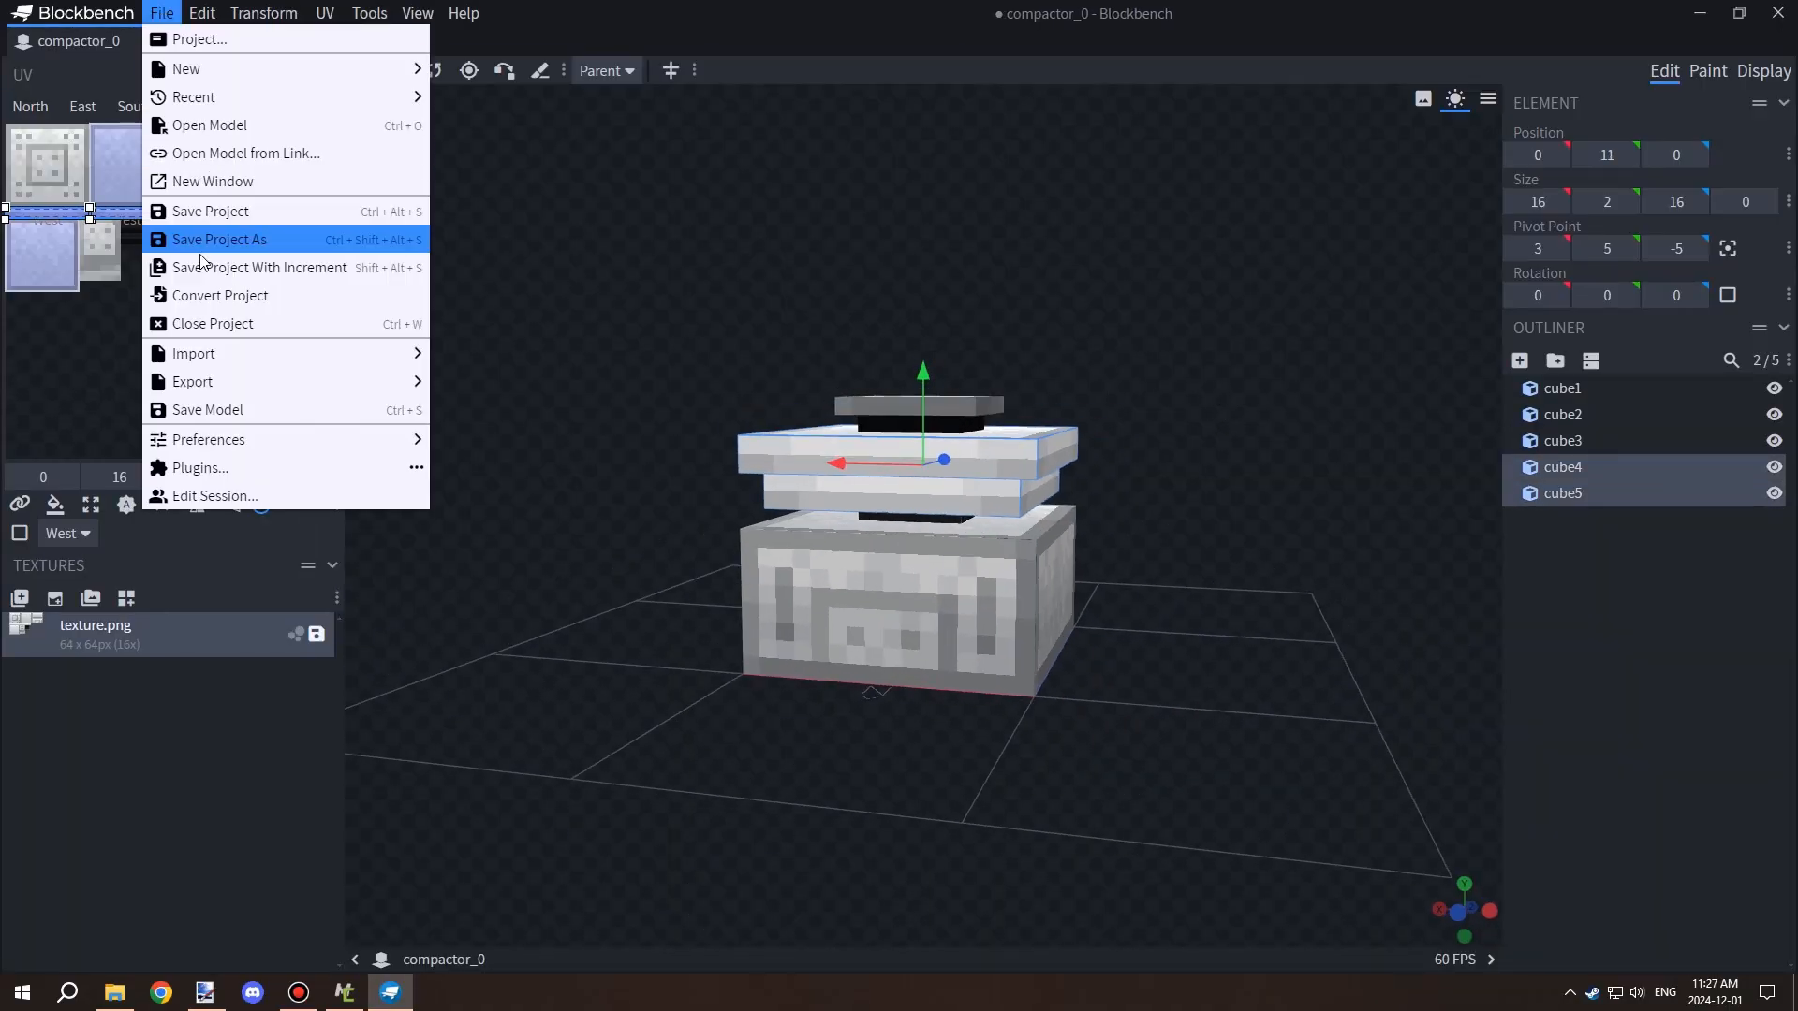
click(196, 233)
click(729, 472)
click(927, 497)
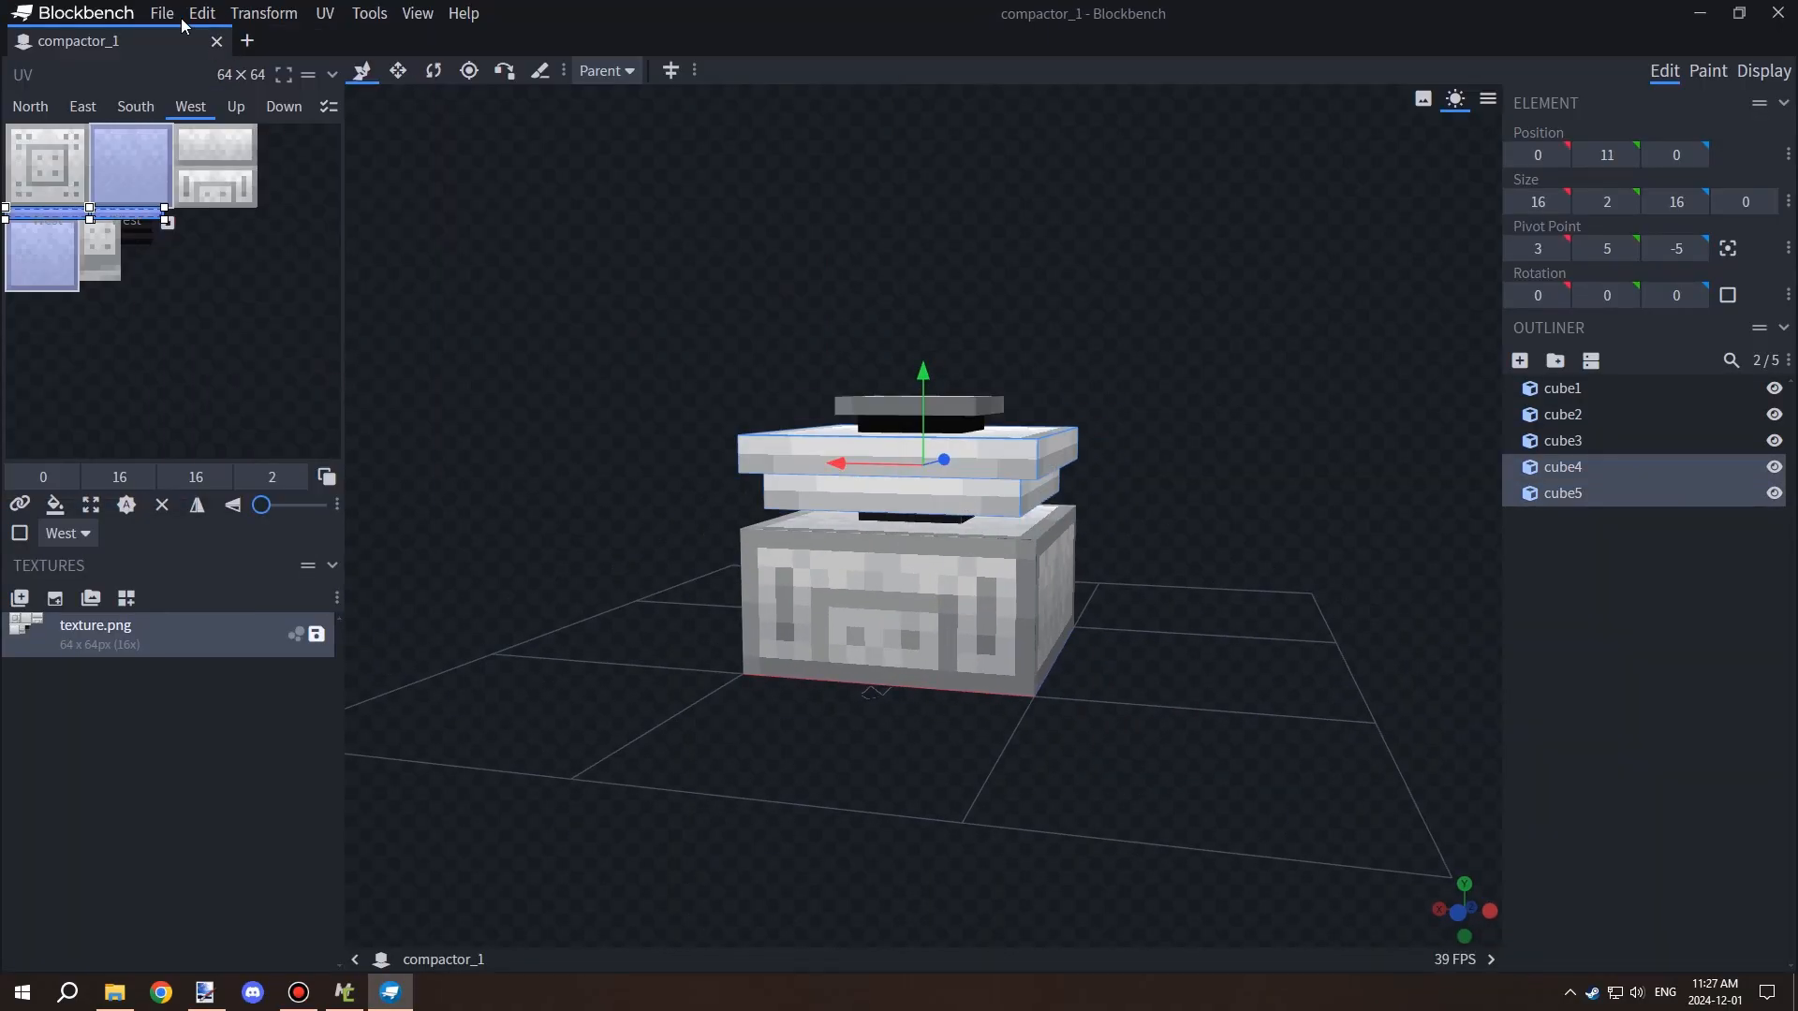
click(168, 13)
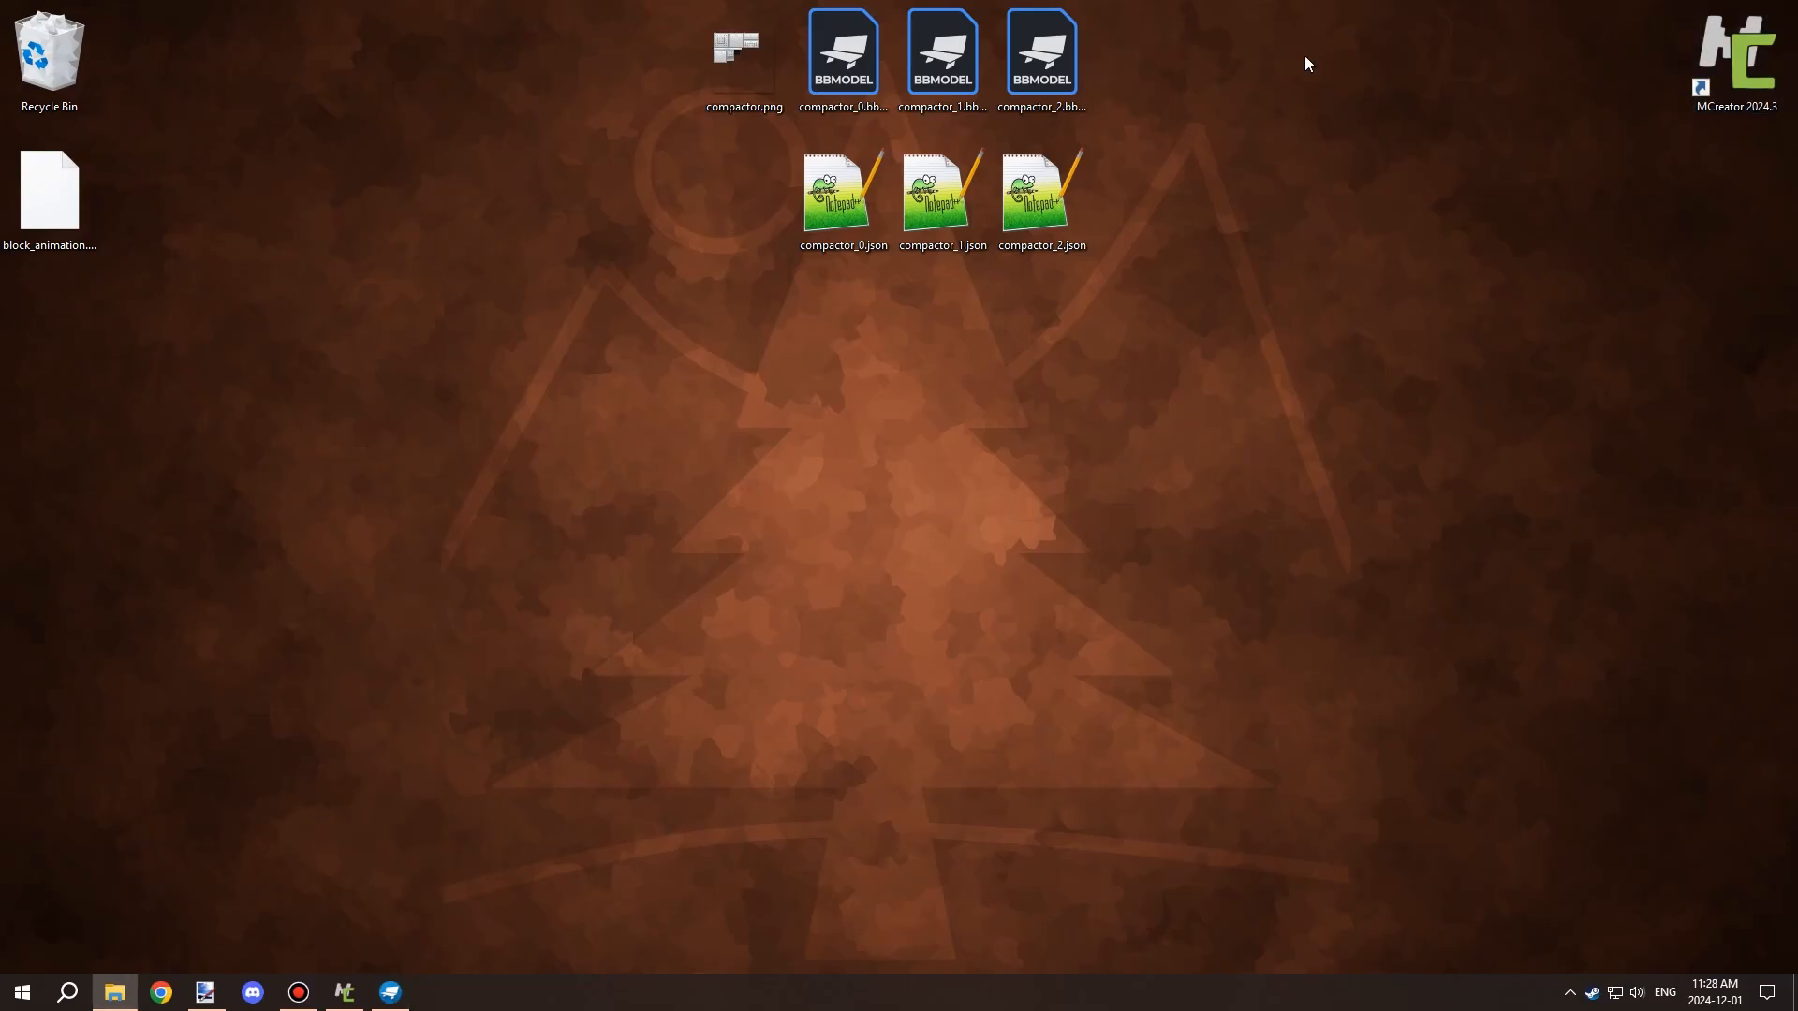
Delete the old compactor_1 and compactor_2 project and JSON files from the desktop, together with compactor_0.json.
drag(1170, 257, 947, 24)
right_click(949, 25)
click(965, 268)
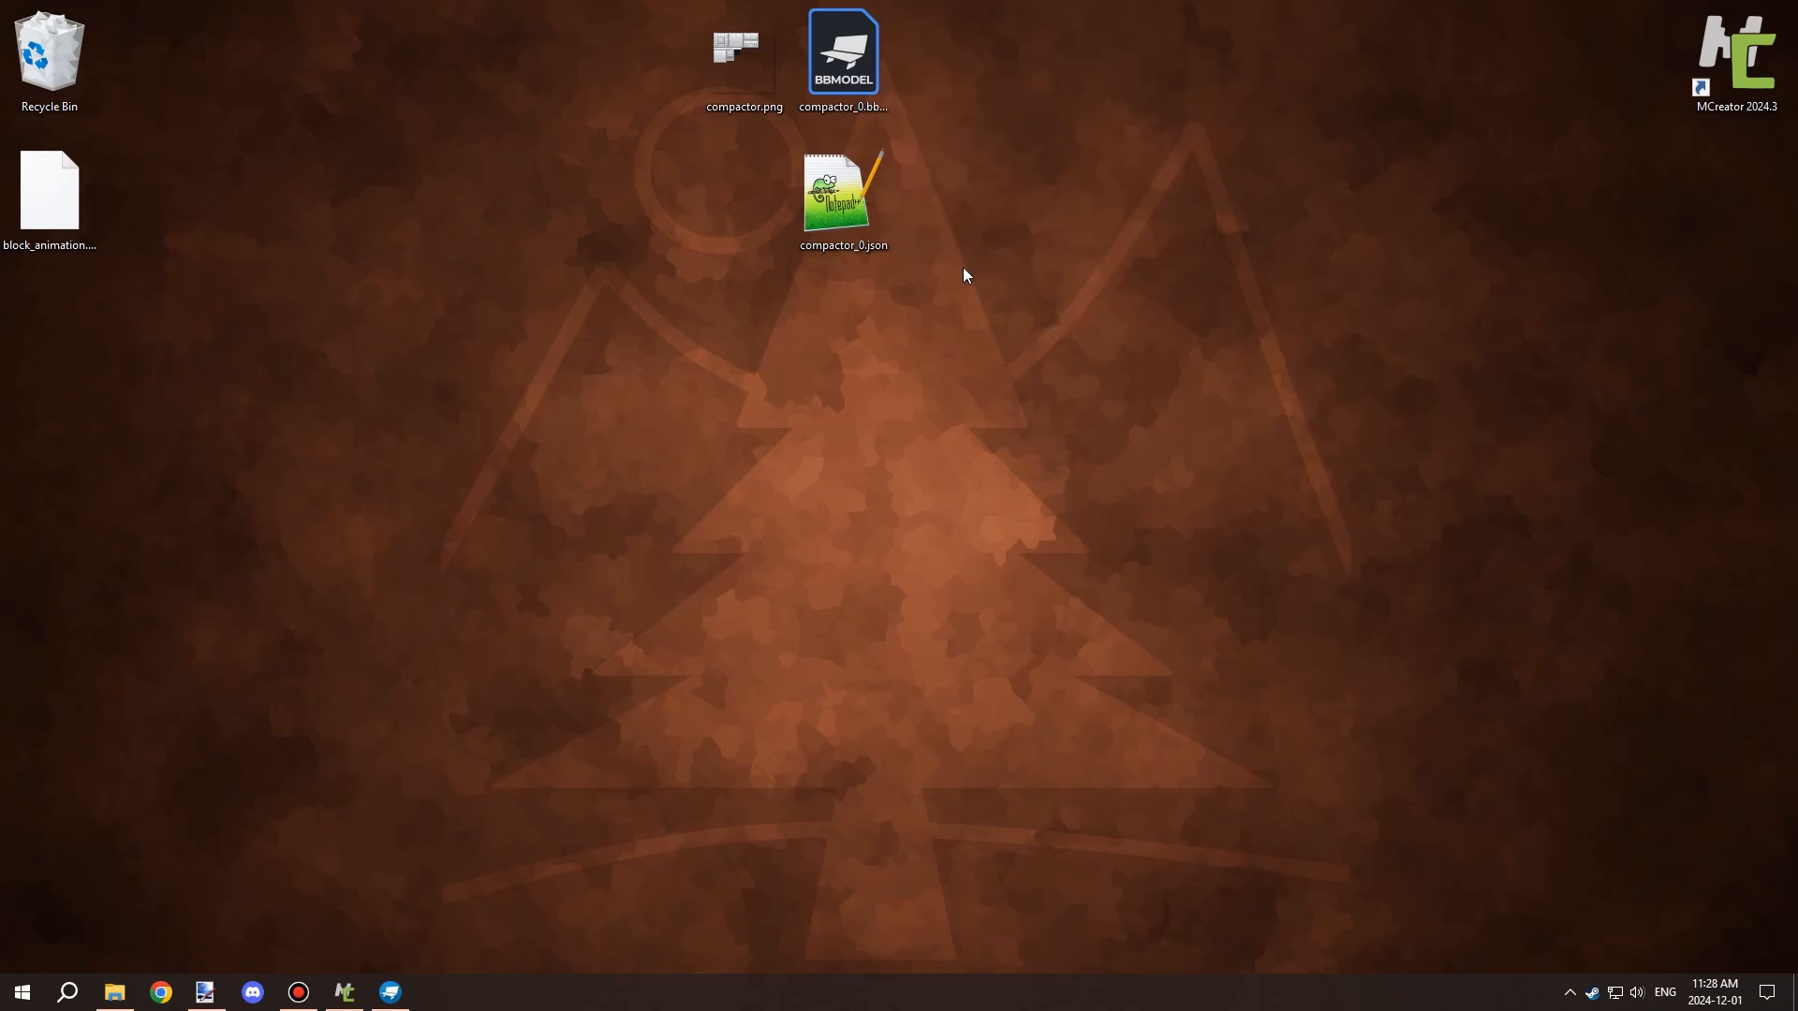
right_click(831, 198)
click(909, 488)
Return to Blockbench and save the lowered-plate project as compactor_1 on the desktop.
click(390, 992)
drag(643, 206, 668, 199)
click(161, 13)
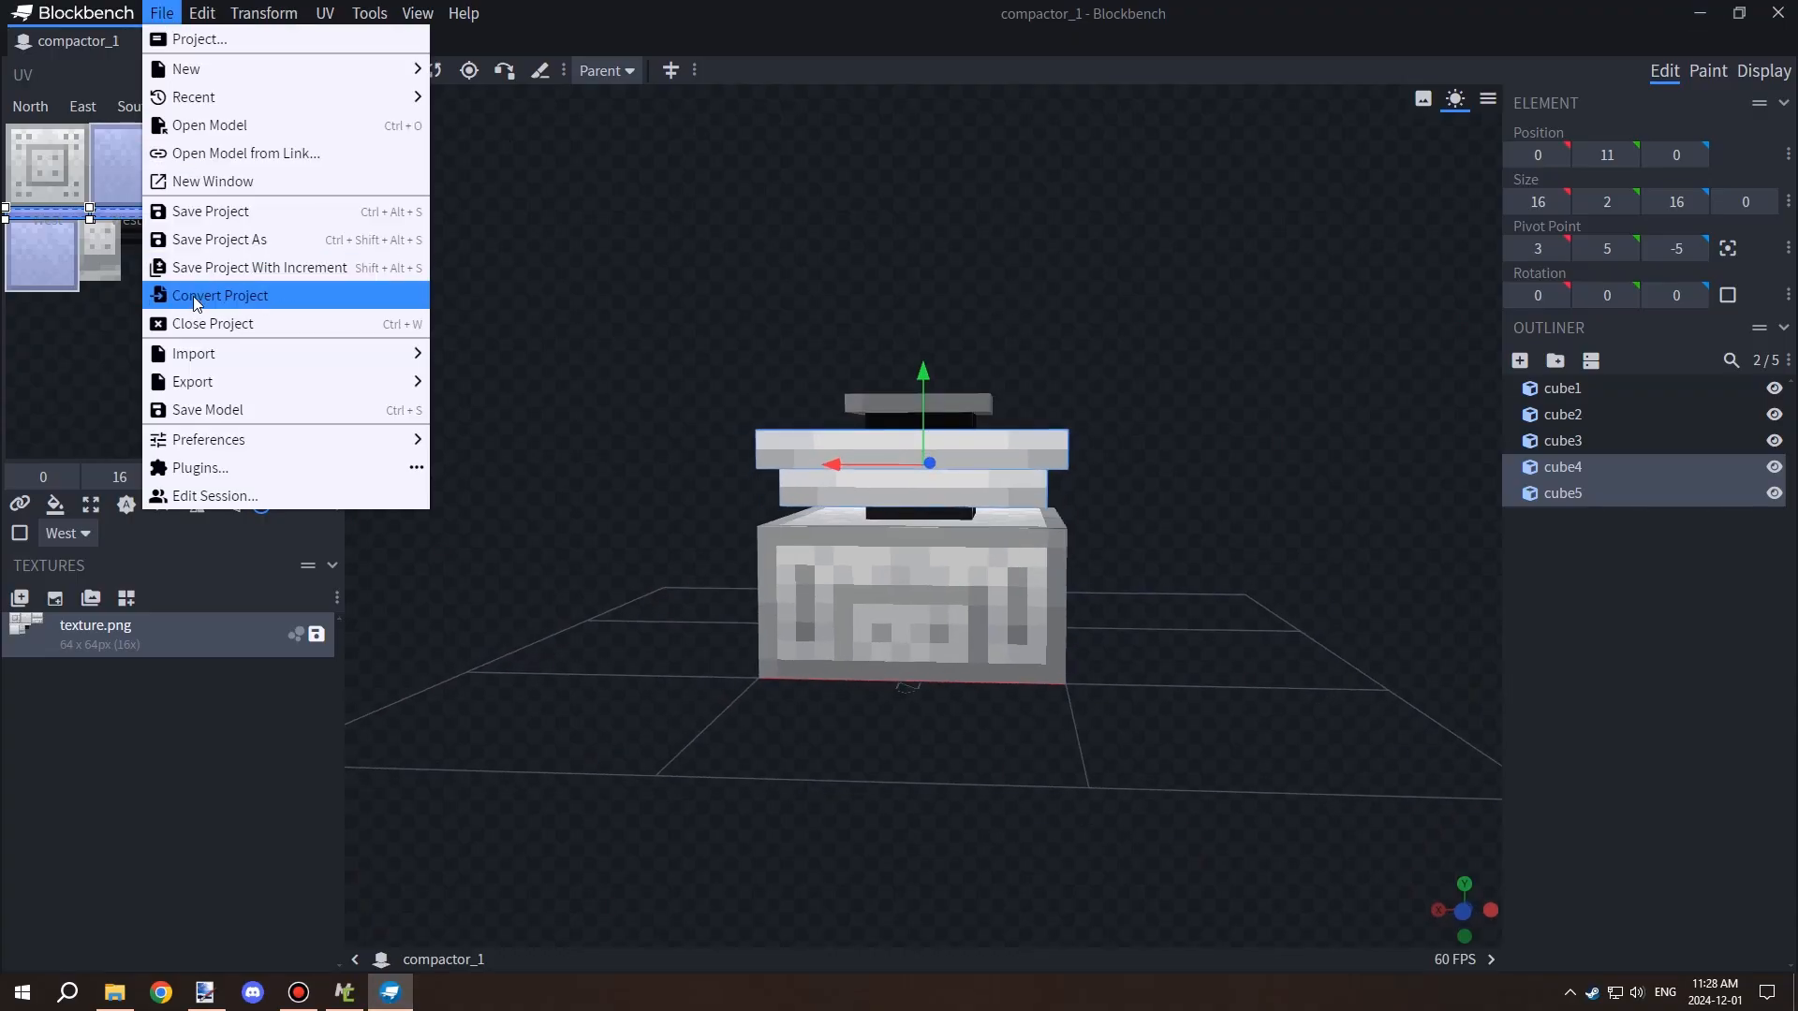
click(196, 239)
click(735, 473)
click(927, 497)
Export the model to the desktop as the Java block/item model compactor_1.json.
click(161, 13)
mouse_move(244, 377)
click(541, 382)
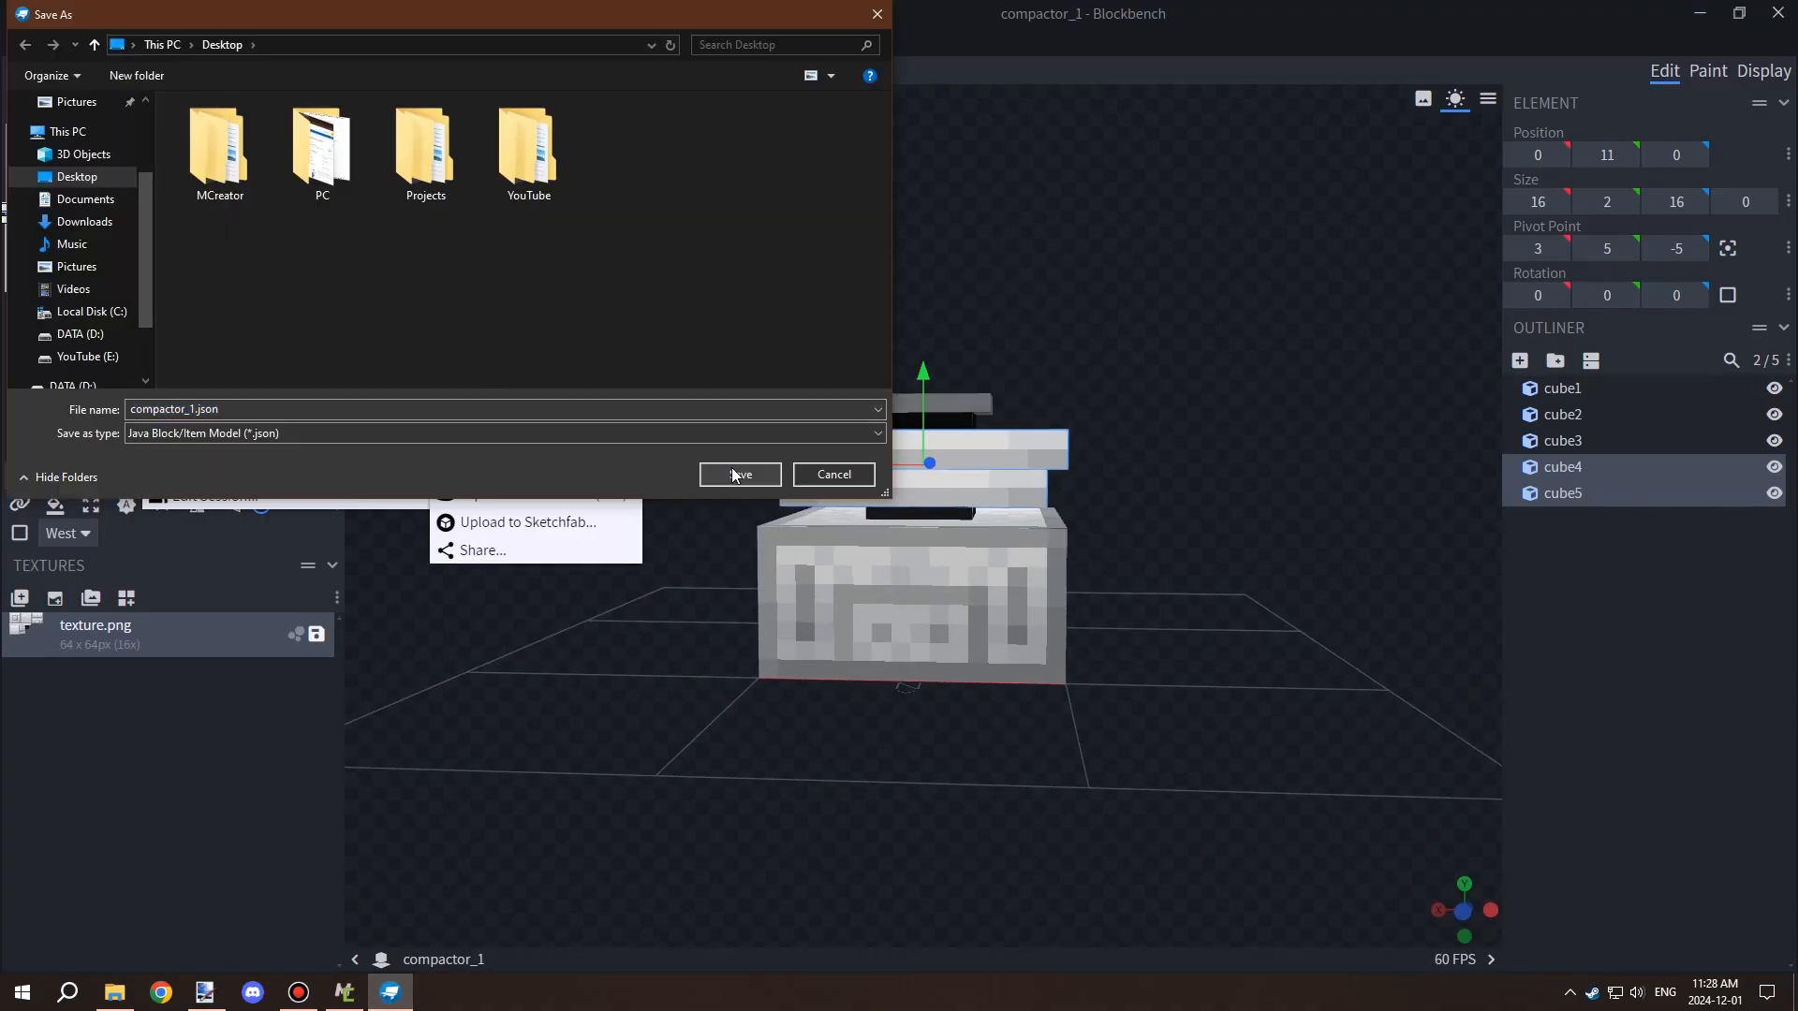
click(739, 474)
Lower cube4 and cube5 together again until the smaller plate sits at Y 8.
drag(601, 295, 556, 310)
click(997, 489)
ctrl+click(992, 468)
drag(925, 393, 925, 414)
drag(1088, 367, 1118, 346)
Save this position of the plates as the project compactor_2.
click(161, 13)
click(211, 240)
text(compactor_2)
click(717, 468)
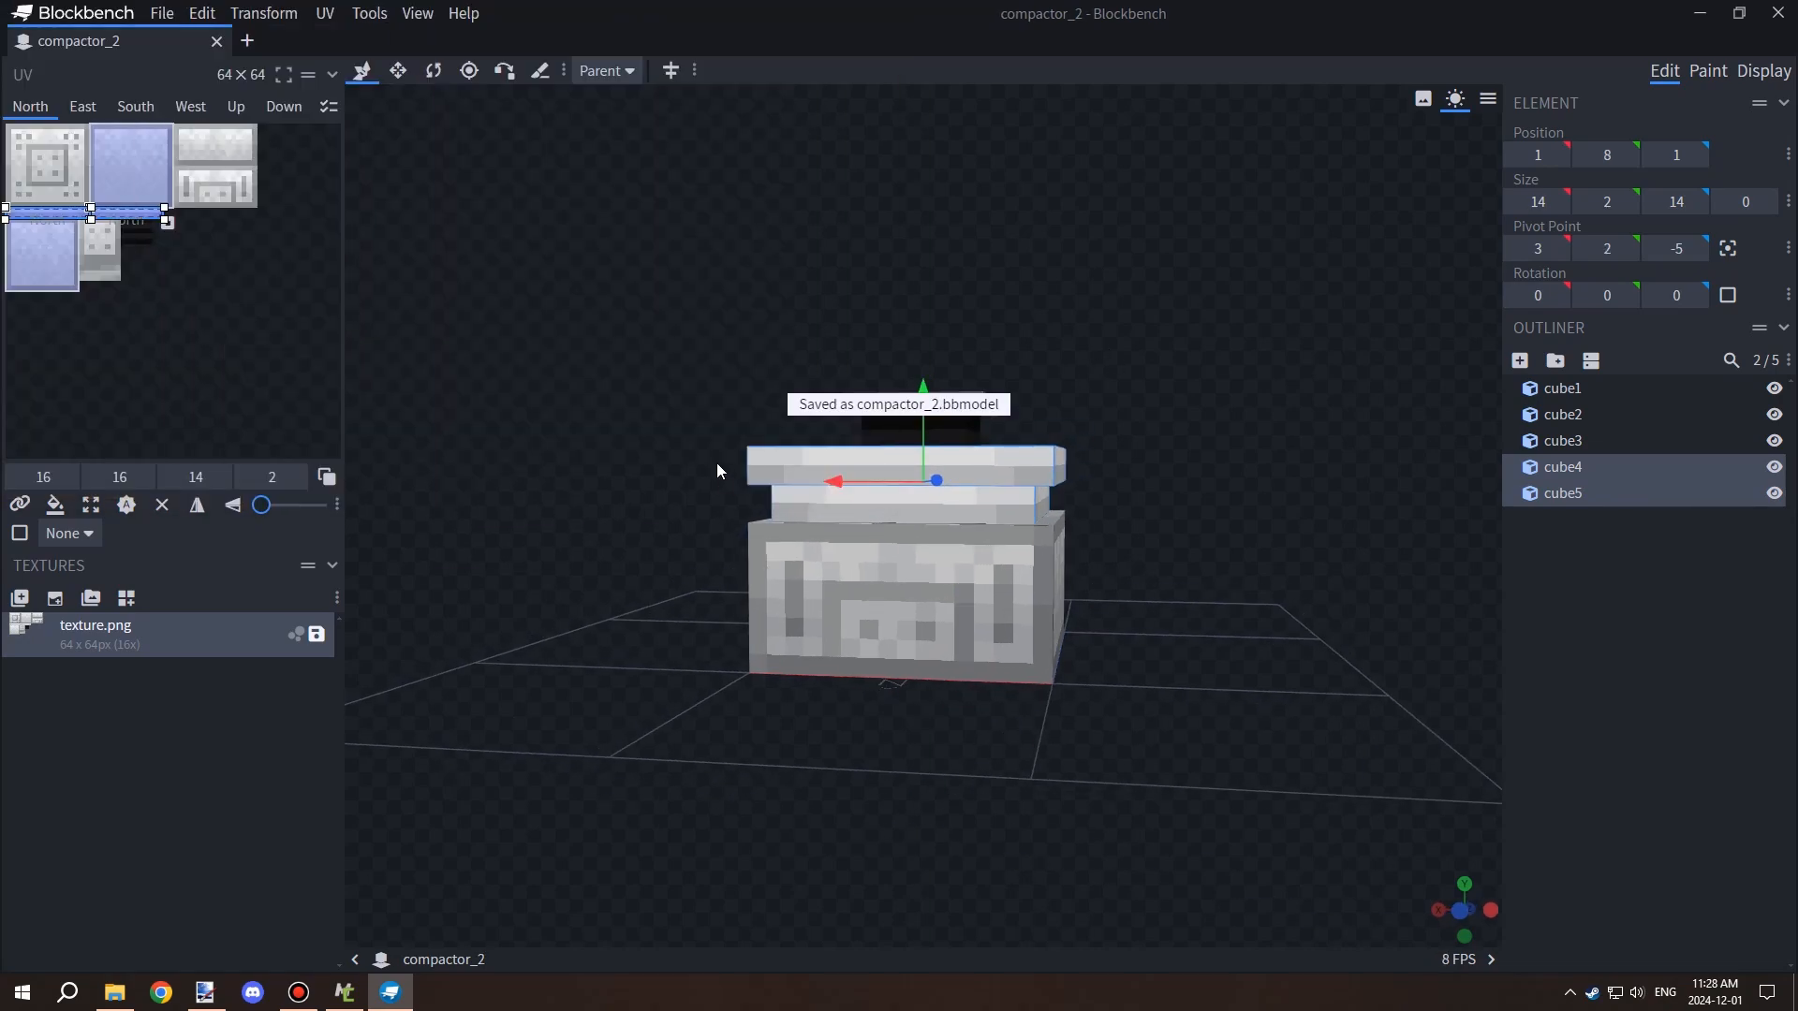
Export the second frame as the Java block/item model compactor_2.json.
click(161, 14)
mouse_move(259, 389)
click(536, 382)
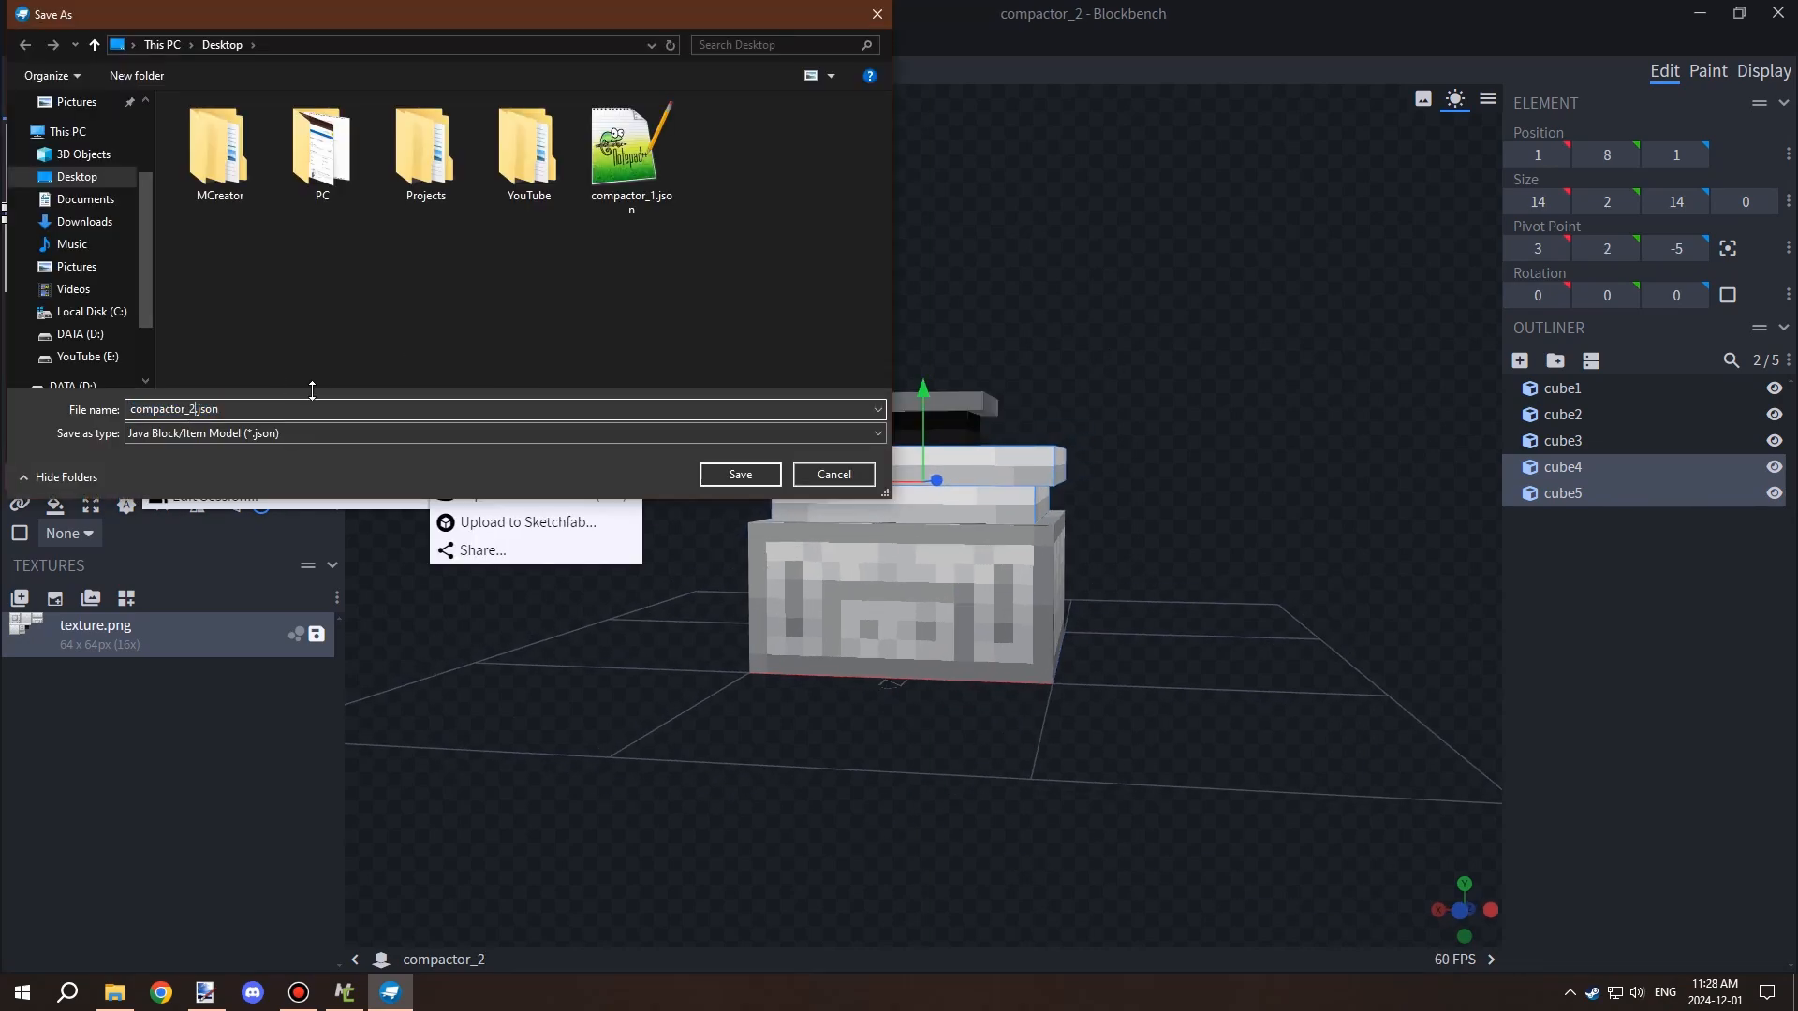
click(734, 473)
Lower cube4 and cube5 together until the wide plate sits at Y 9.
click(976, 470)
ctrl+click(985, 501)
drag(924, 389, 932, 411)
drag(1076, 384, 1073, 376)
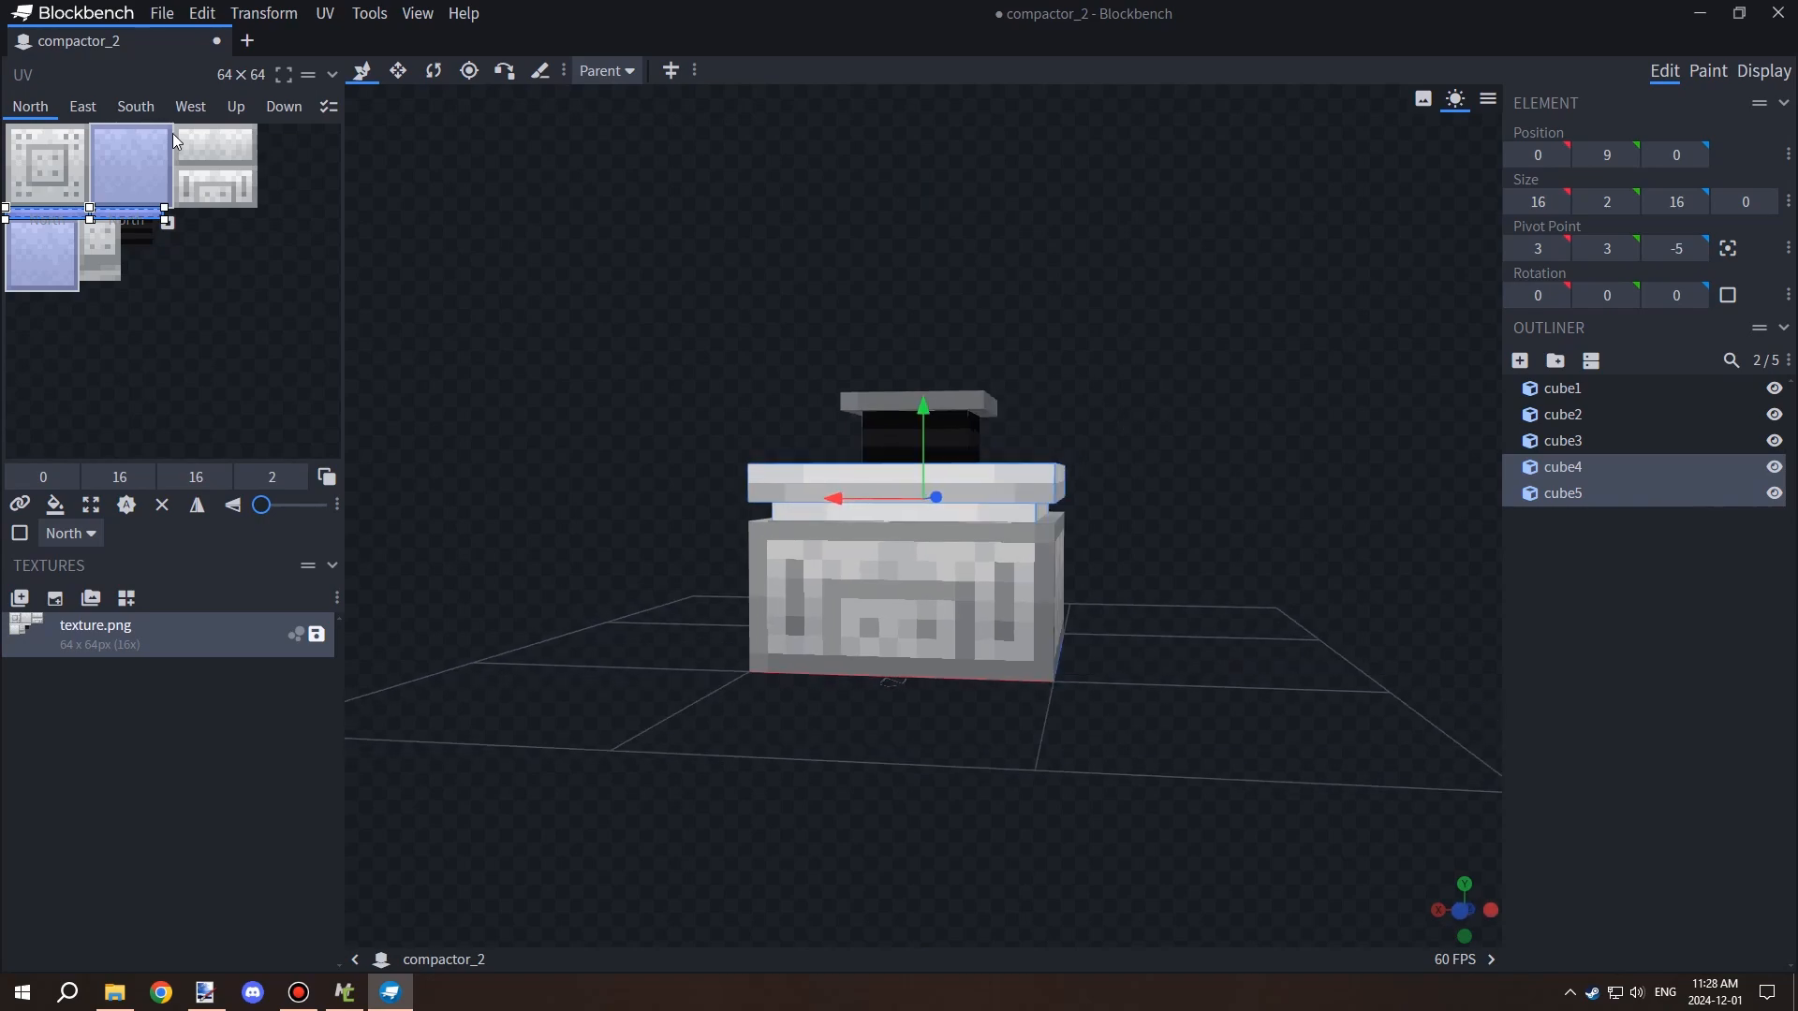
Save the project with the further lowered plates as compactor_3.
click(160, 15)
click(213, 240)
click(192, 415)
key(BackSpace)
text(3)
click(739, 473)
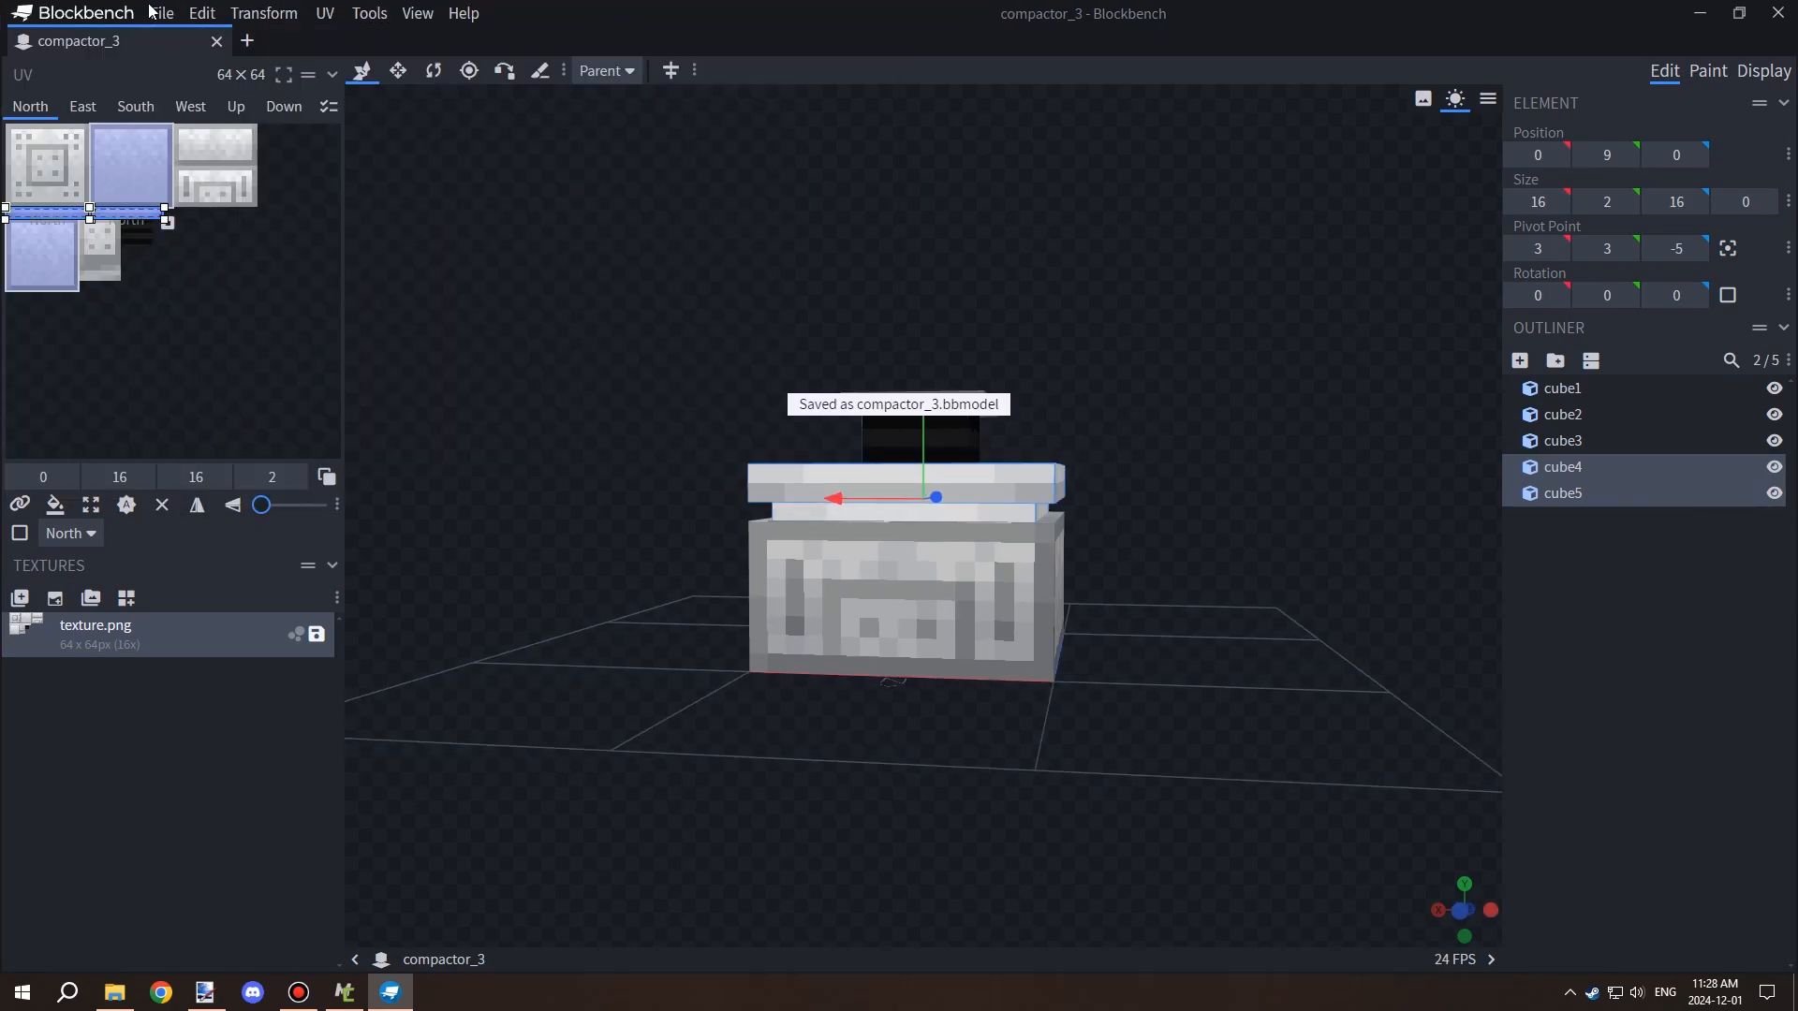
Export the third frame as the Java block/item model compactor_3.json.
click(161, 14)
mouse_move(260, 381)
click(537, 382)
key(BackSpace)
text(3)
click(739, 473)
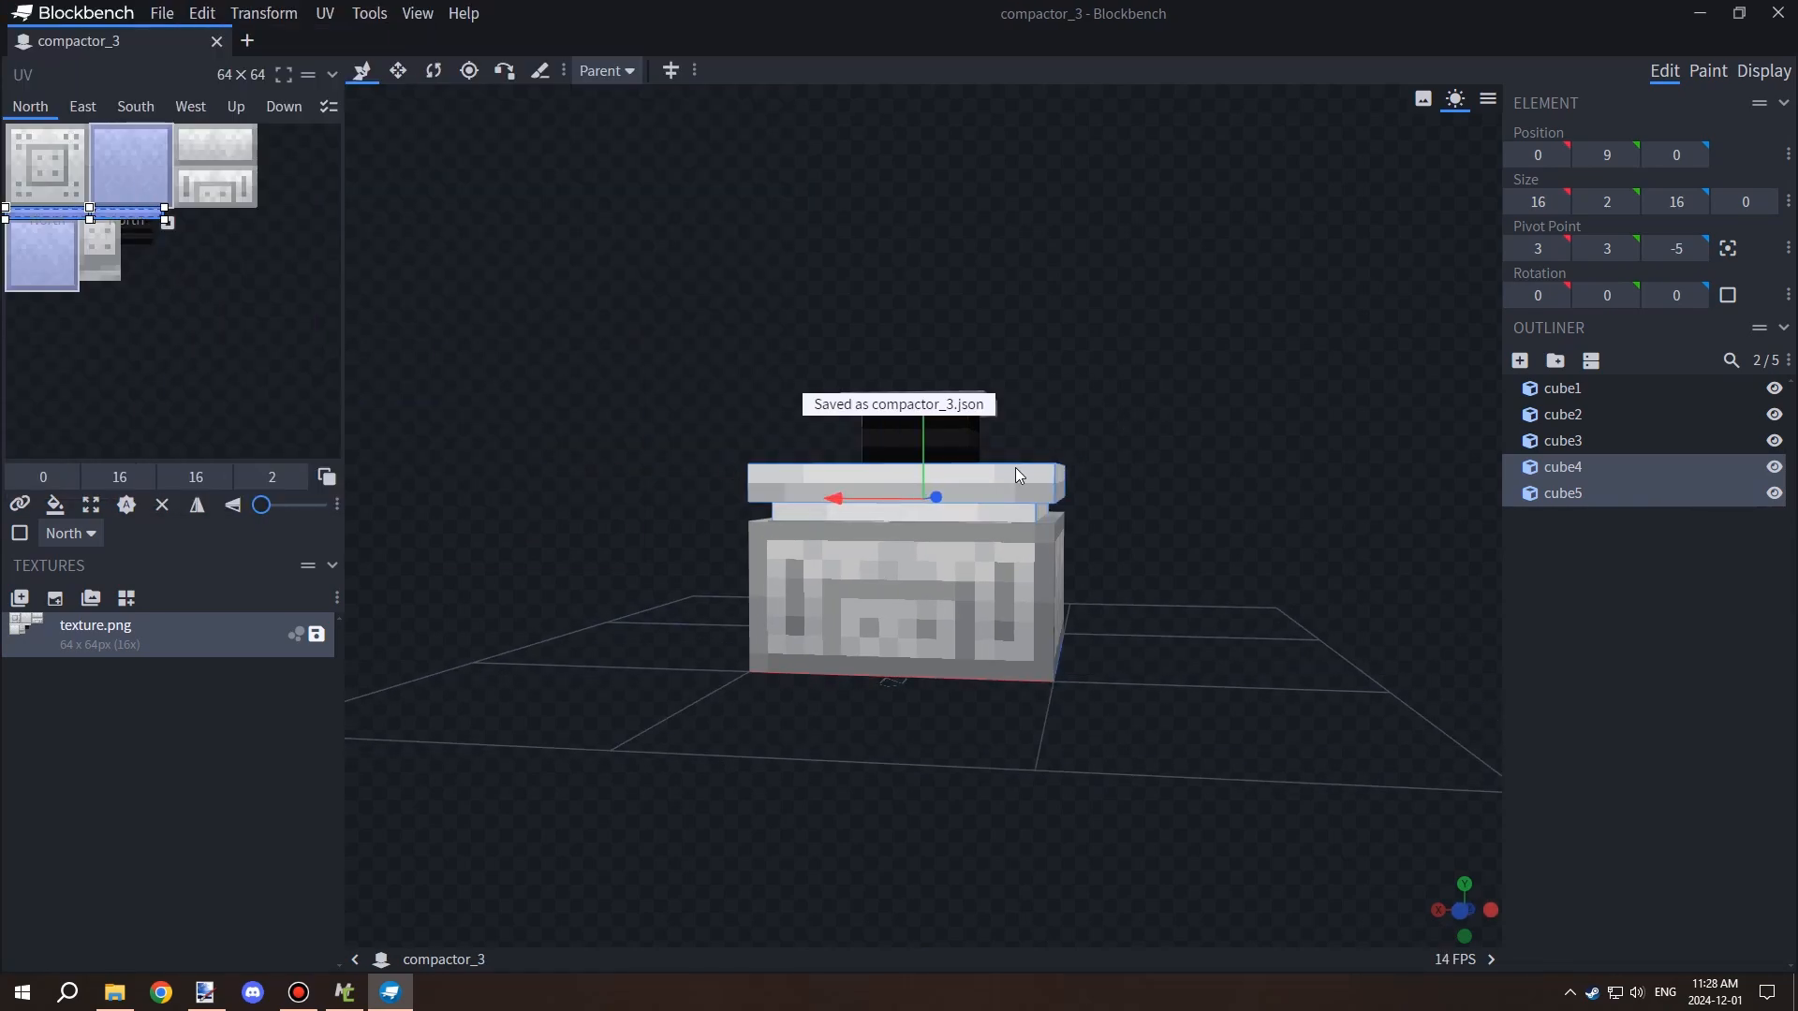
Delete the smaller plate cube5 and lower the wide plate cube4 to Y 8 so it rests on the base.
click(1010, 510)
key(Delete)
click(983, 482)
drag(925, 402, 928, 424)
mouse_move(1138, 440)
mouse_down()
mouse_move(1153, 444)
mouse_move(1115, 451)
mouse_move(1147, 435)
mouse_up()
key(s)
Save the fully compressed version of the project as compactor_4.
click(161, 13)
click(213, 238)
click(193, 409)
key(BackSpace)
text(4)
click(740, 474)
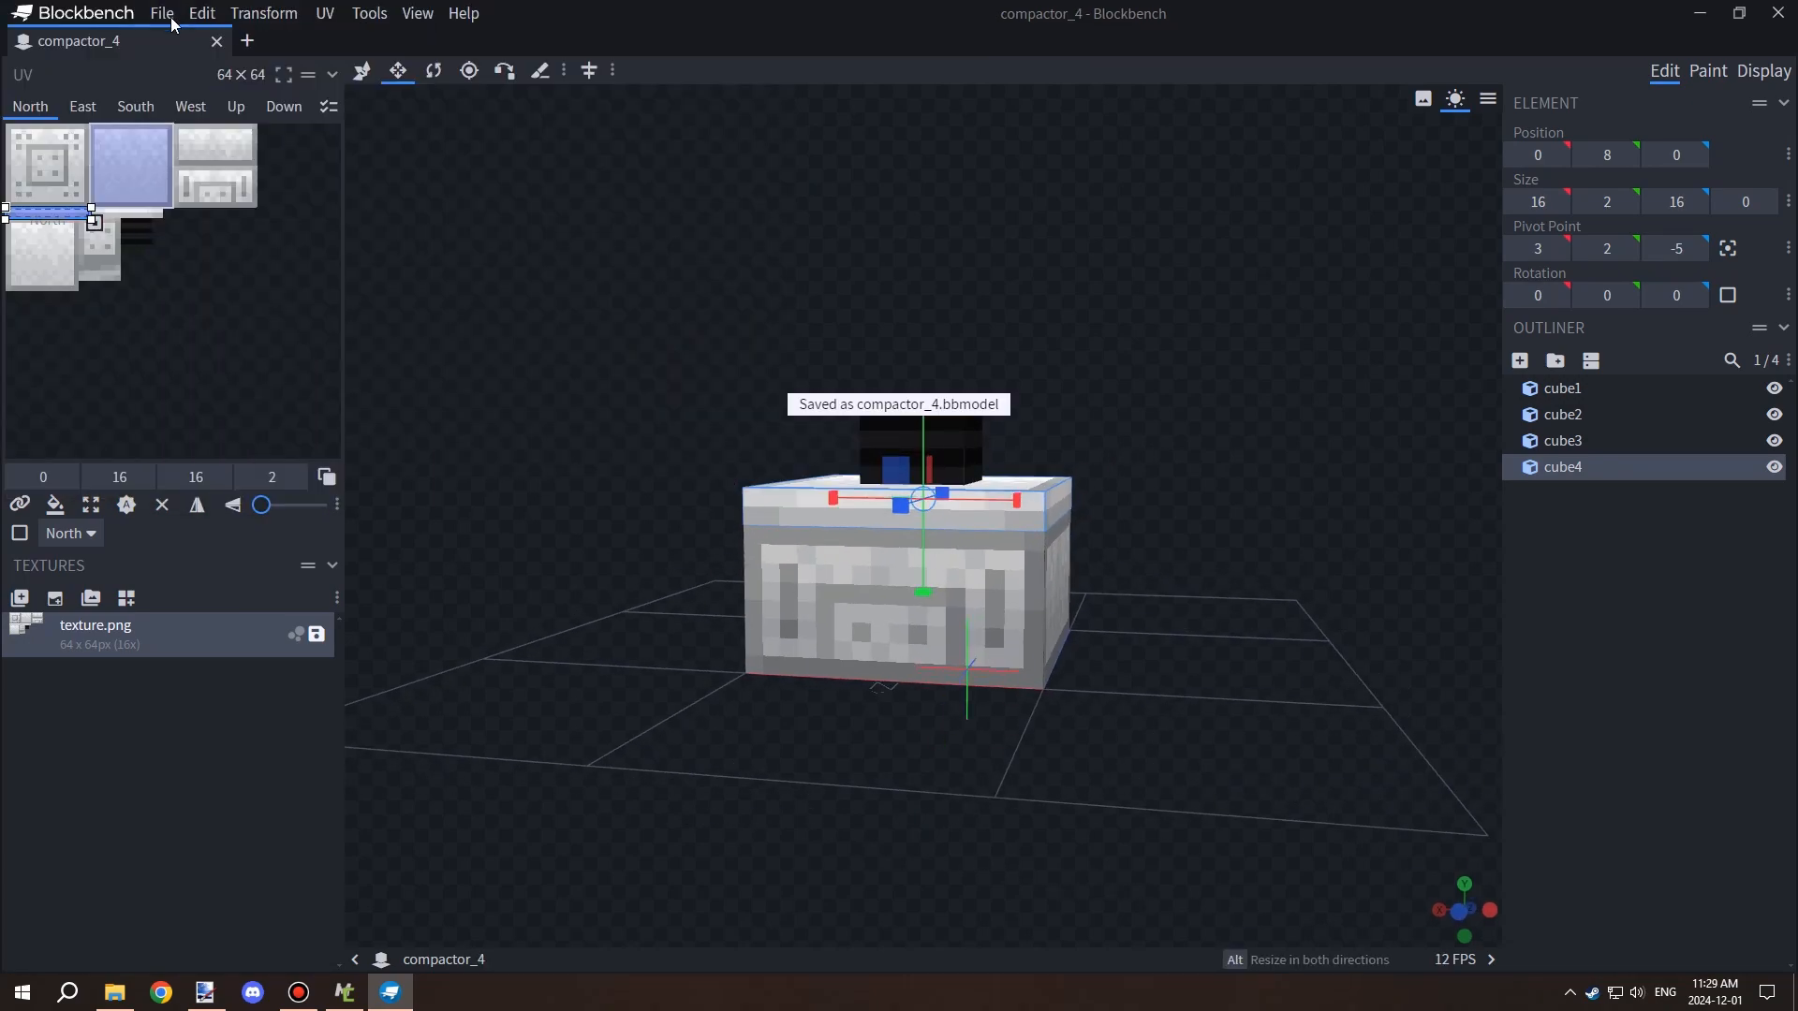
Export the model as the Java block/item model compactor_4.json, then close the project and return to the desktop.
click(161, 13)
mouse_move(260, 381)
click(533, 382)
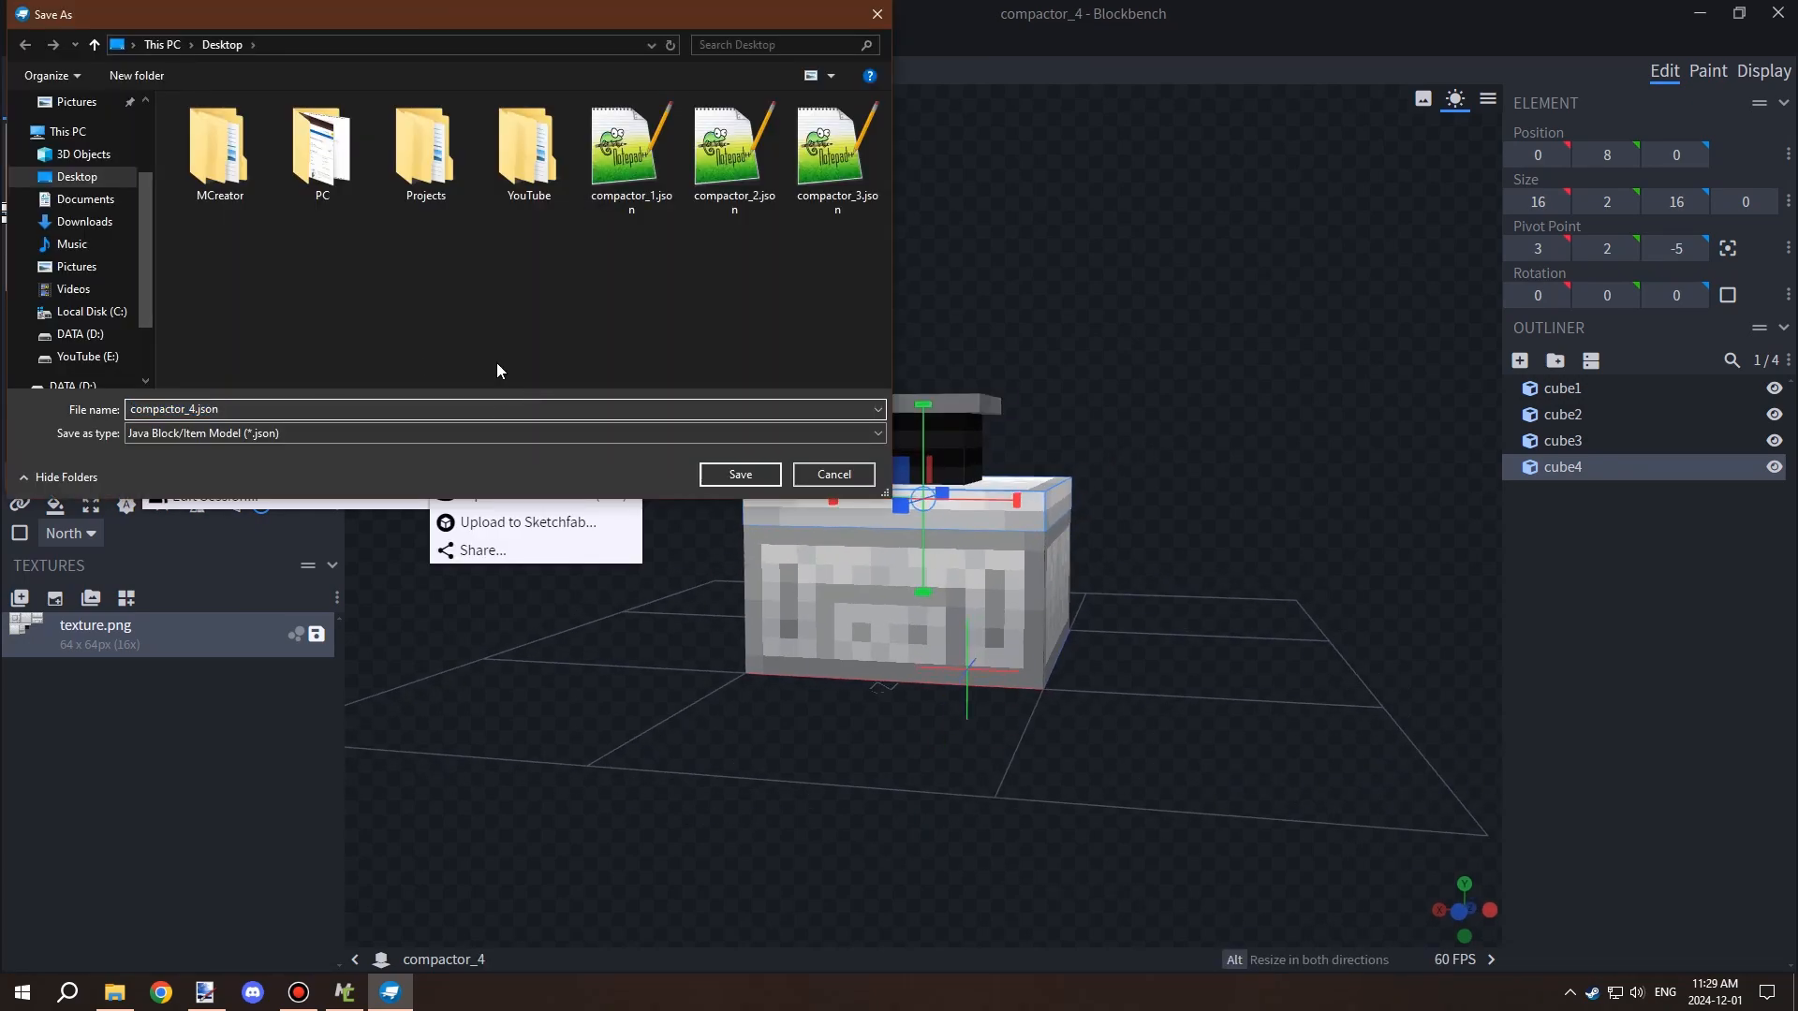
click(740, 474)
key(ctrl+w)
click(1699, 13)
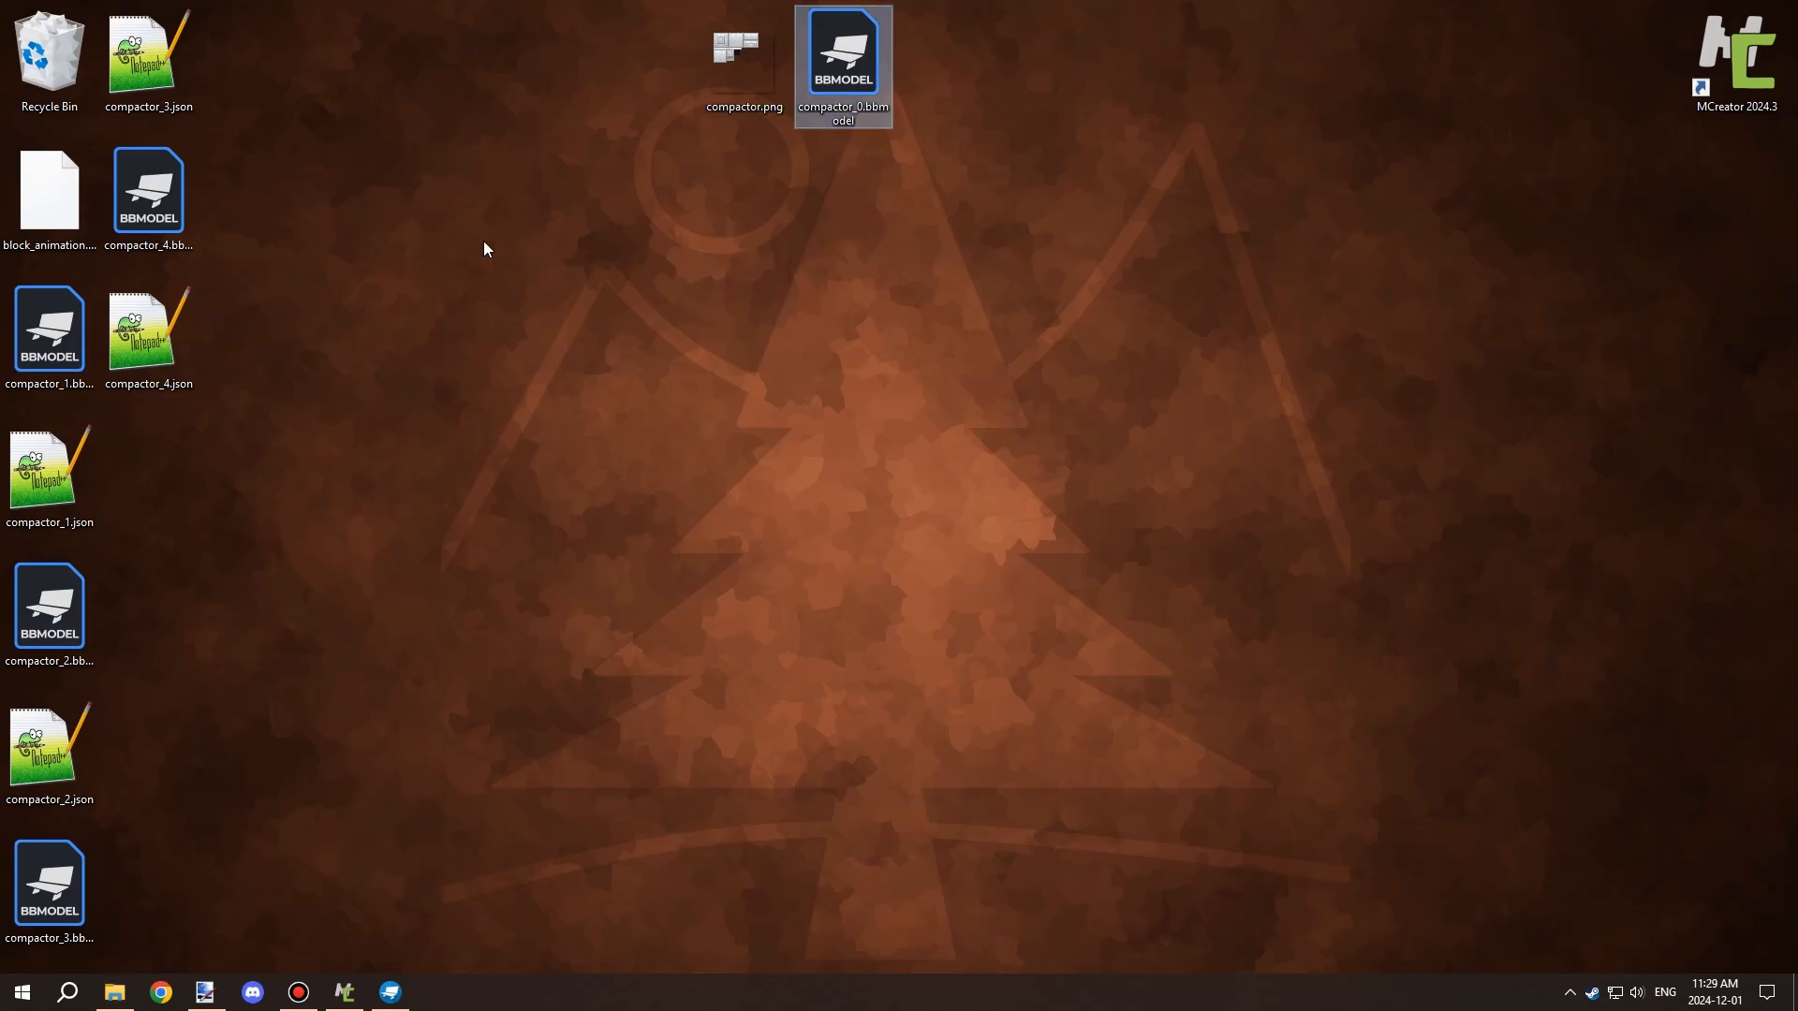
Reopen compactor_0.bbmodel, export it as the Java block/item model compactor_0.json and return to the desktop.
double_click(843, 56)
click(161, 13)
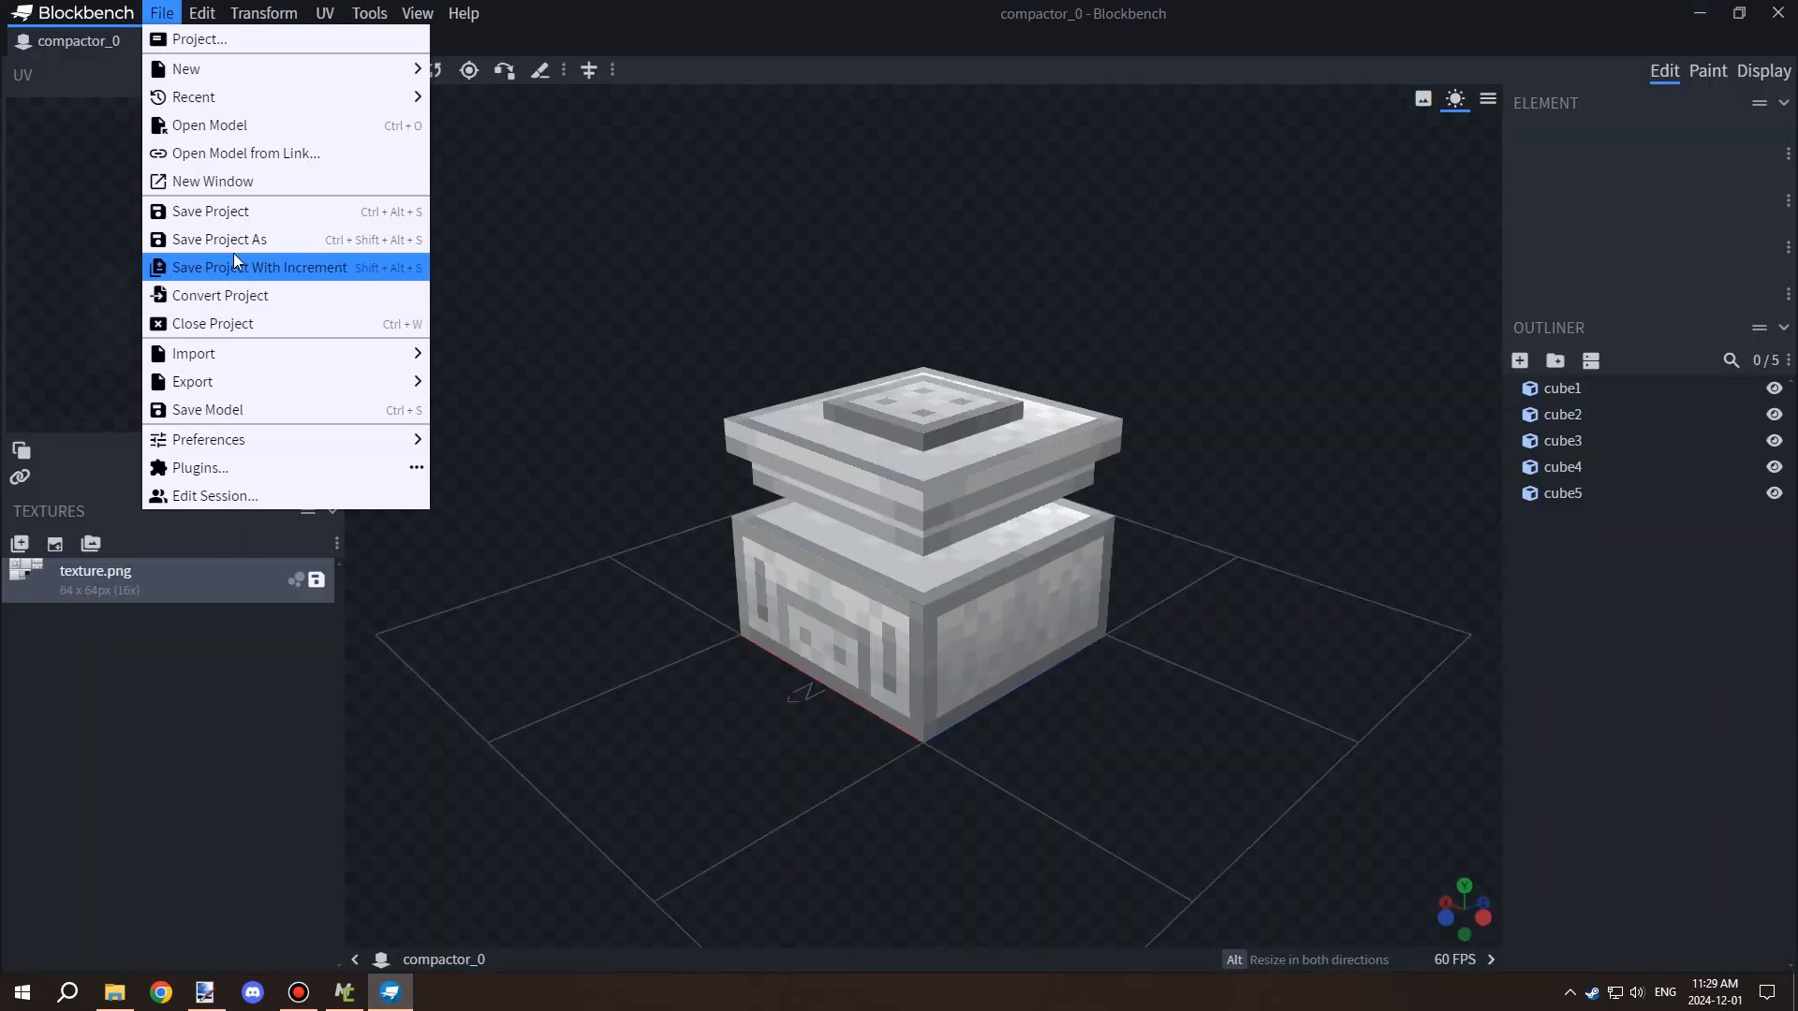
mouse_move(261, 381)
click(500, 381)
key(Return)
click(1699, 13)
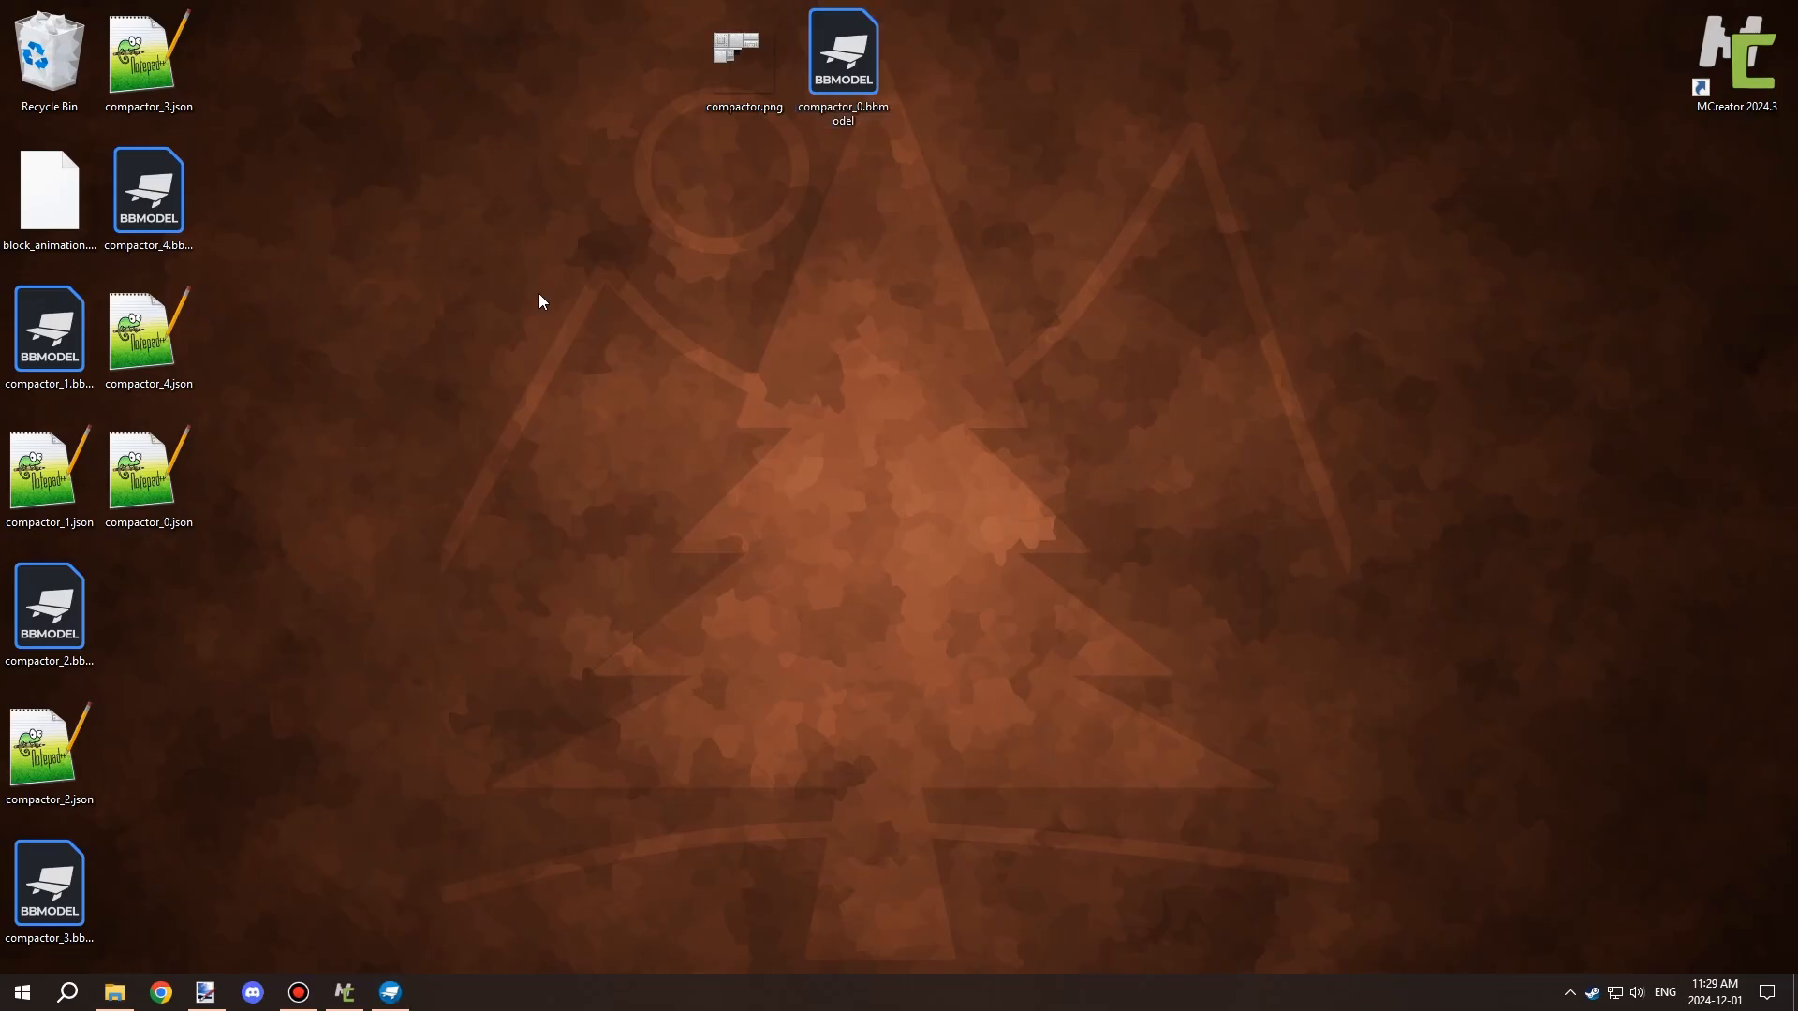
Group the exported compactor JSON files together in numerical order in the middle of the desktop.
drag(50, 478, 842, 337)
drag(49, 753, 942, 337)
drag(150, 56, 744, 477)
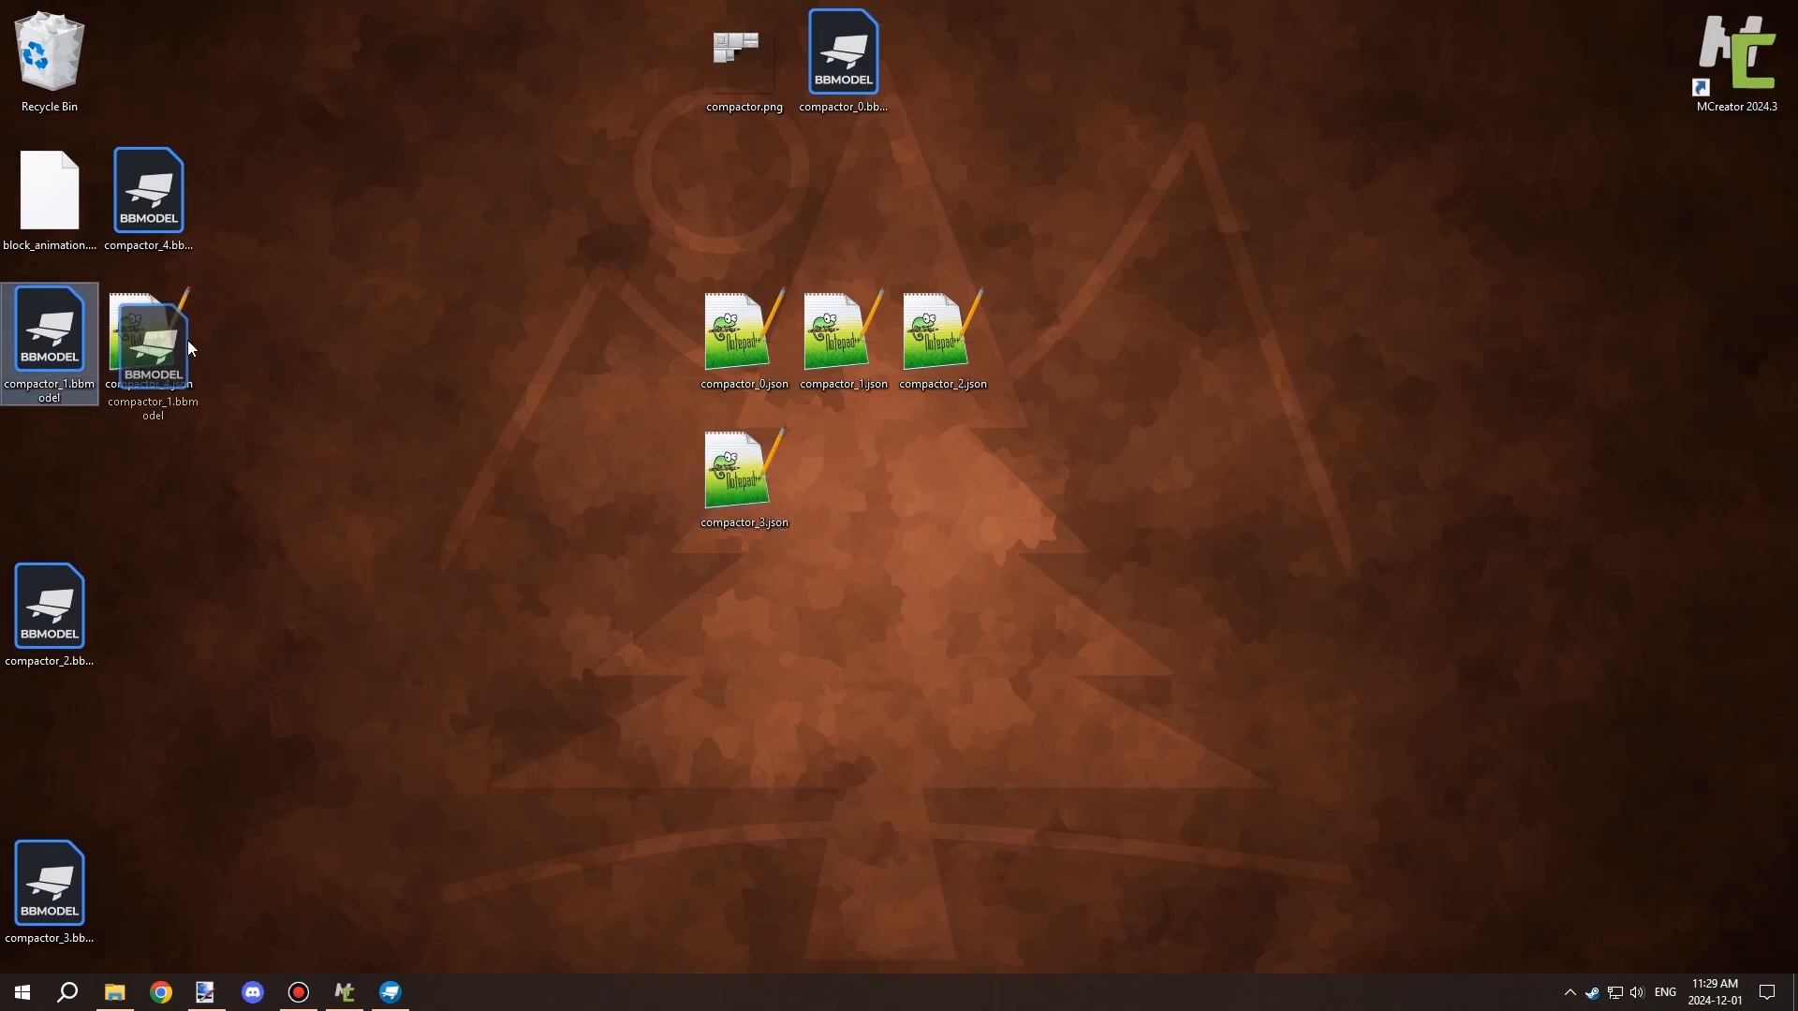
drag(150, 337, 842, 478)
Line up the compactor BBMODEL files in numerical order in one row beside compactor_0 on the desktop.
drag(842, 56, 942, 56)
drag(148, 192, 1241, 56)
drag(50, 608, 1042, 56)
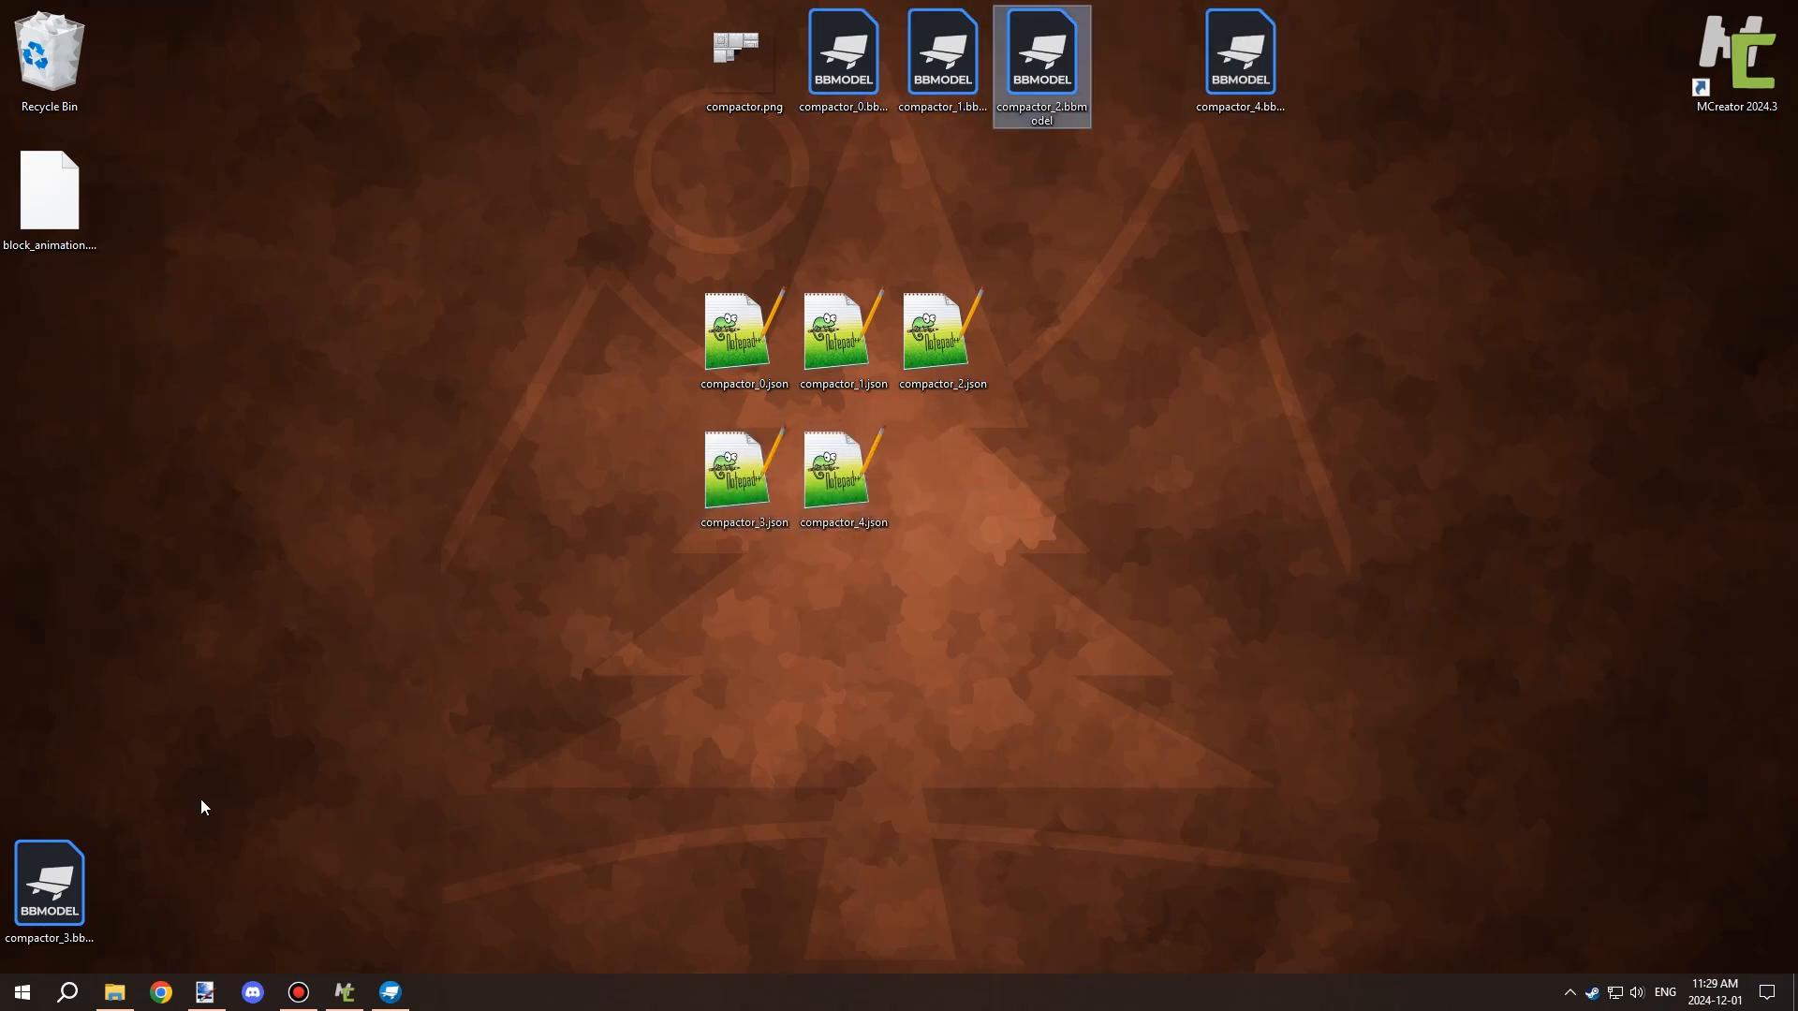
drag(49, 884, 1141, 57)
drag(43, 196, 189, 68)
drag(190, 67, 178, 63)
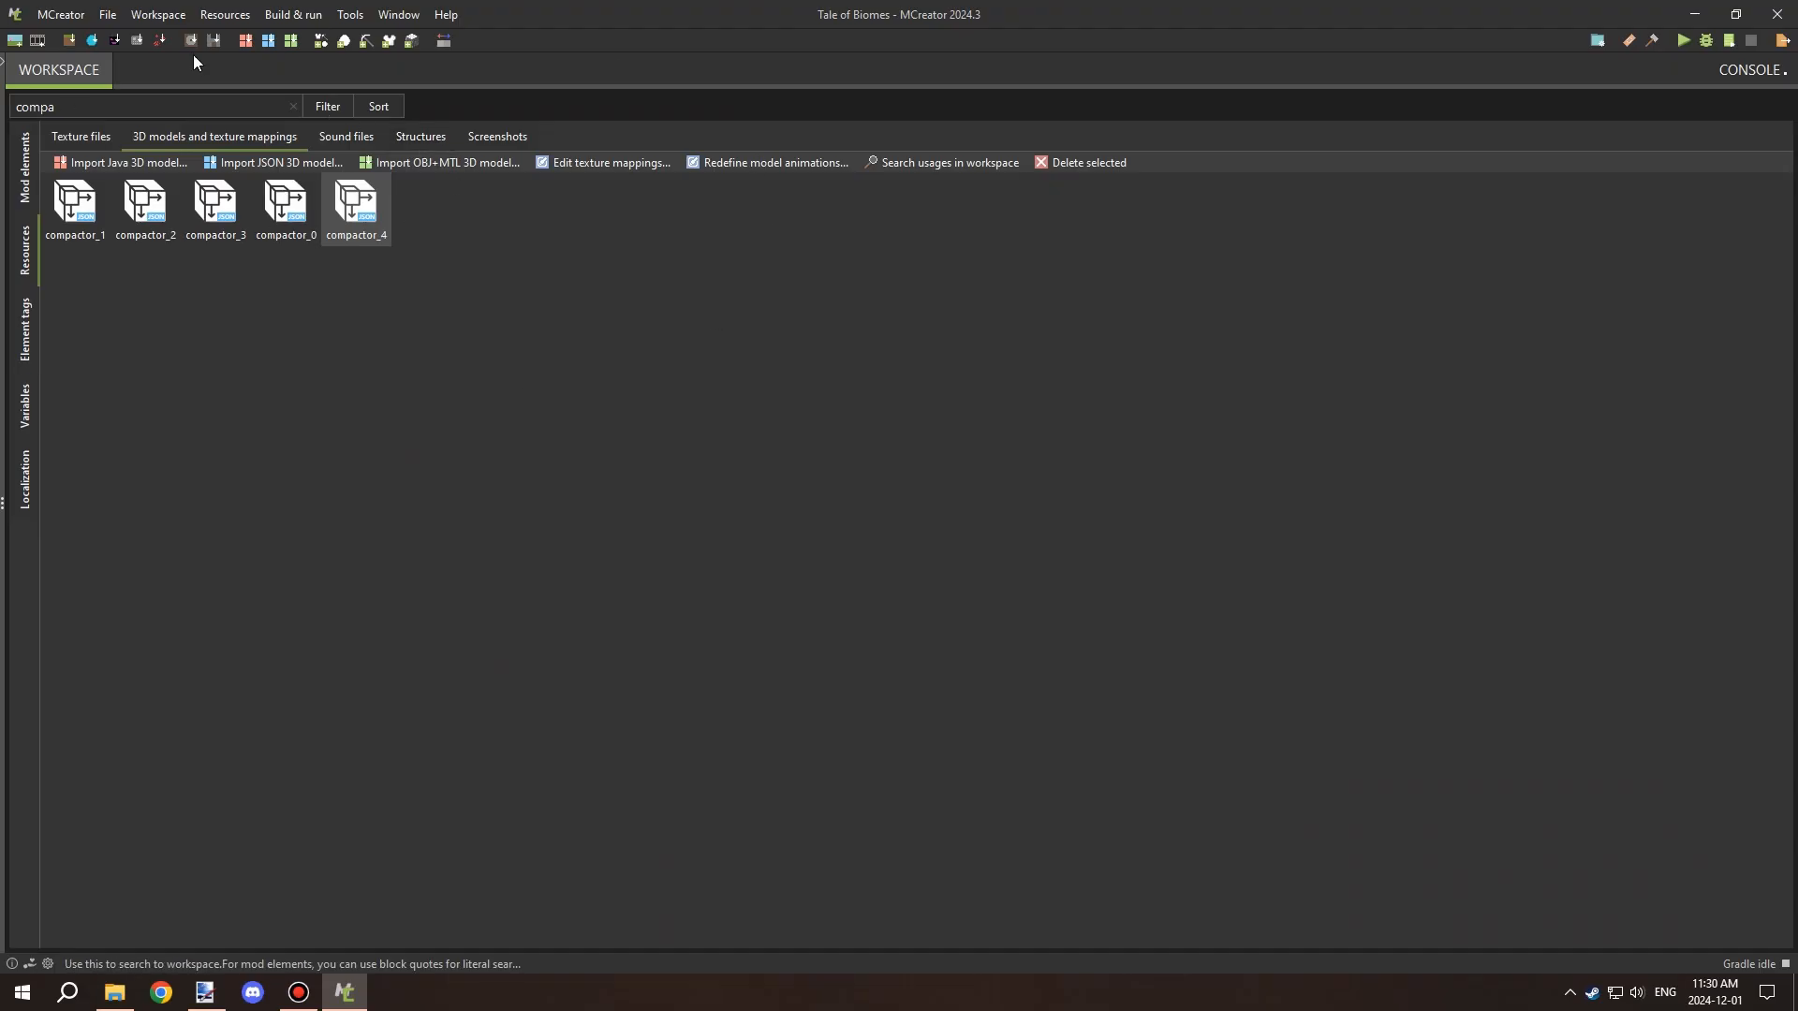
Open the CompactorStates mod element for editing in the MCreator workspace.
click(83, 136)
click(24, 187)
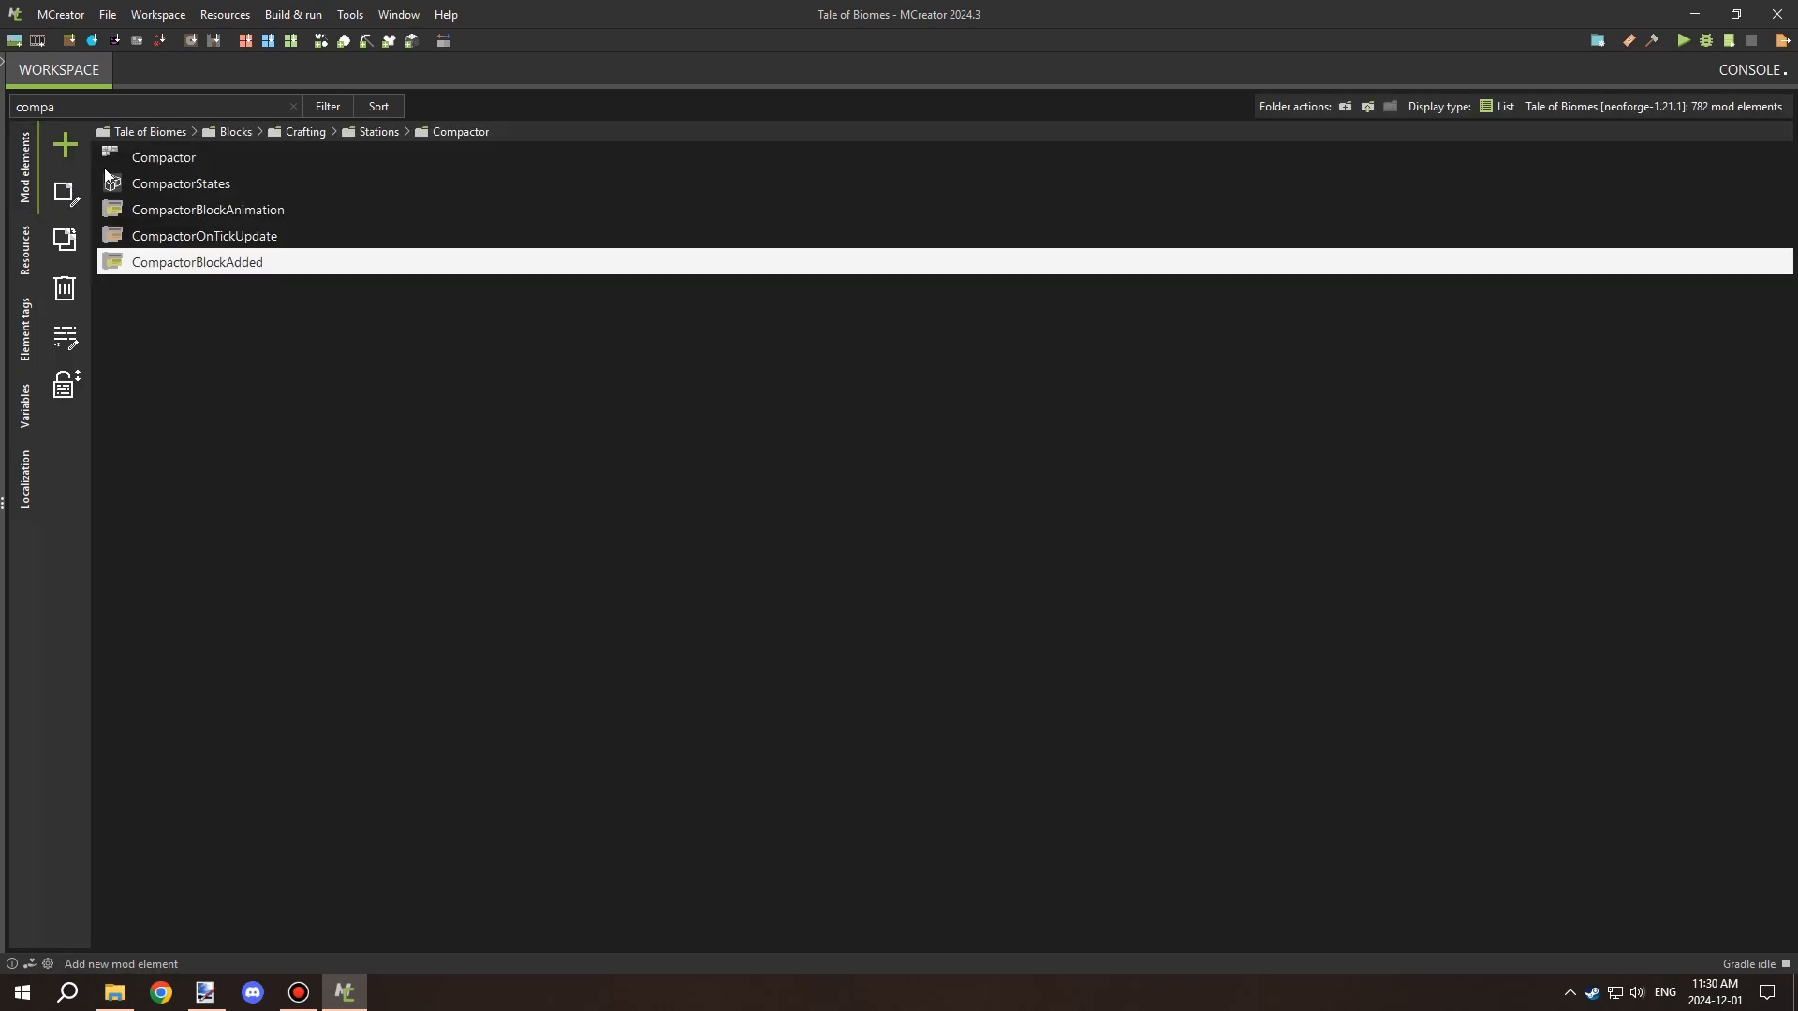
double_click(158, 184)
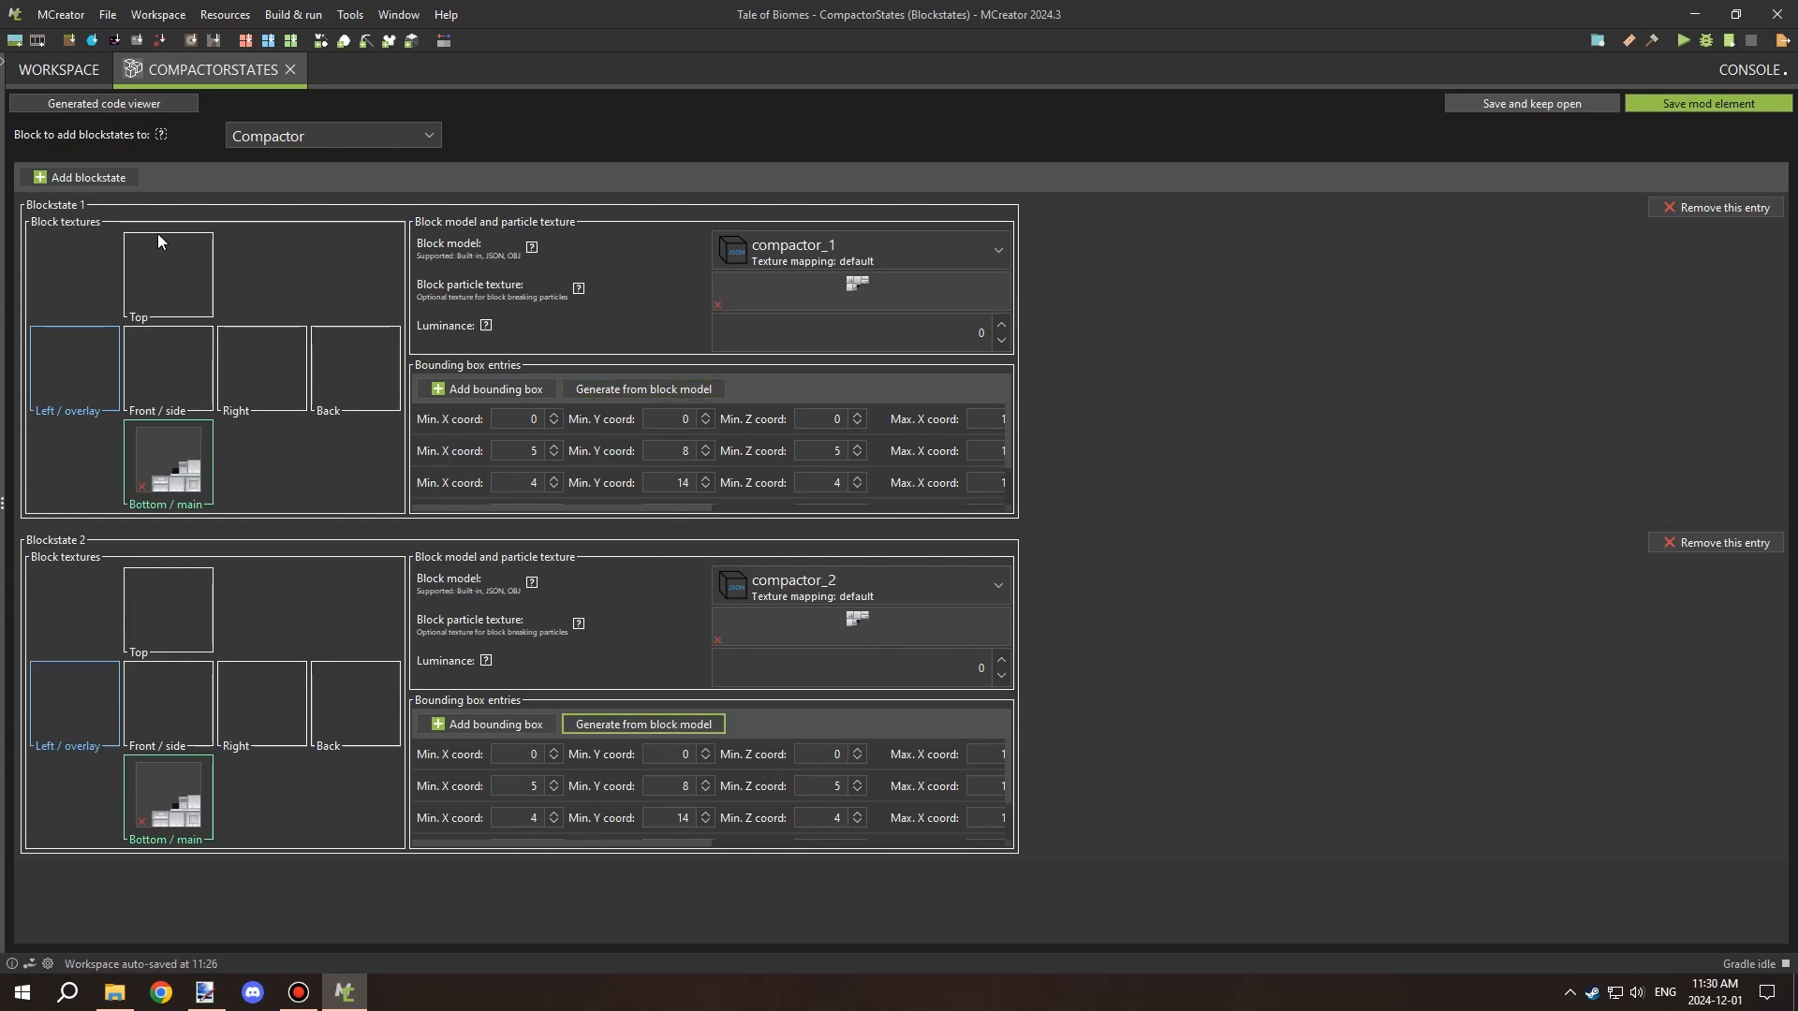
Add two more blockstates, Blockstate 3 and Blockstate 4, to the Compactor block.
click(86, 178)
scroll(789, 446, down, 6)
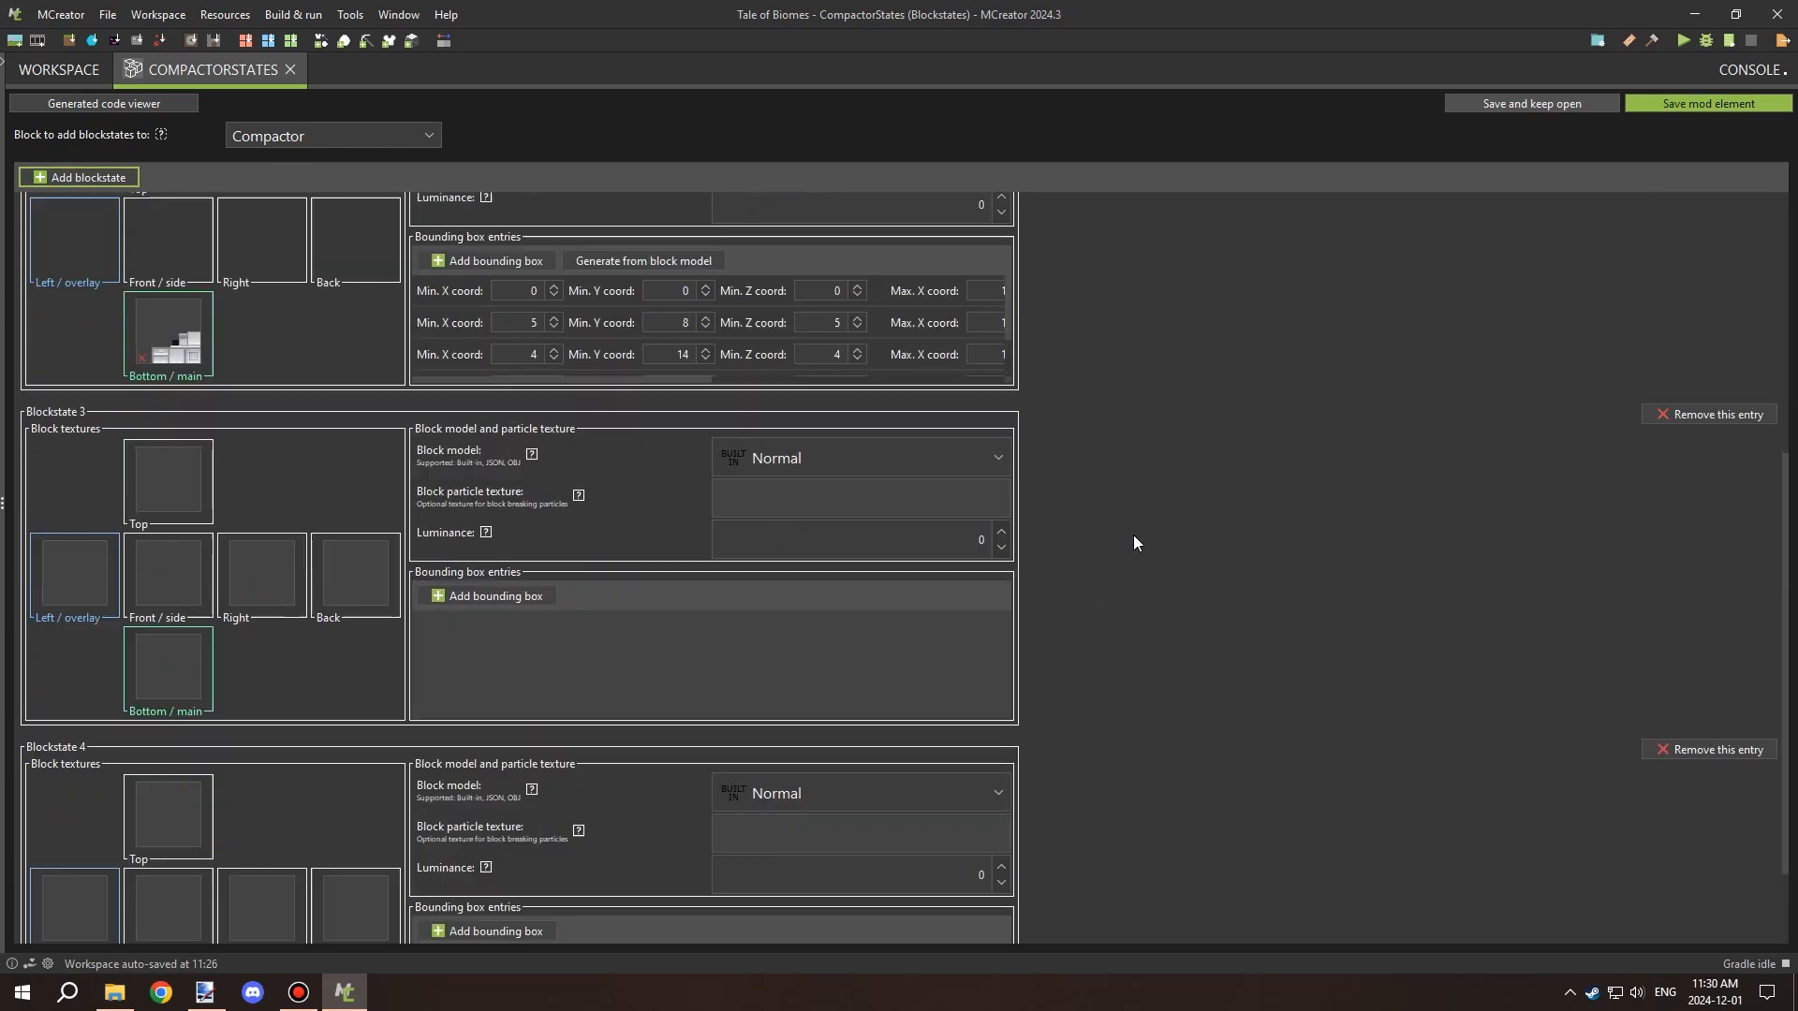
click(169, 353)
key(Escape)
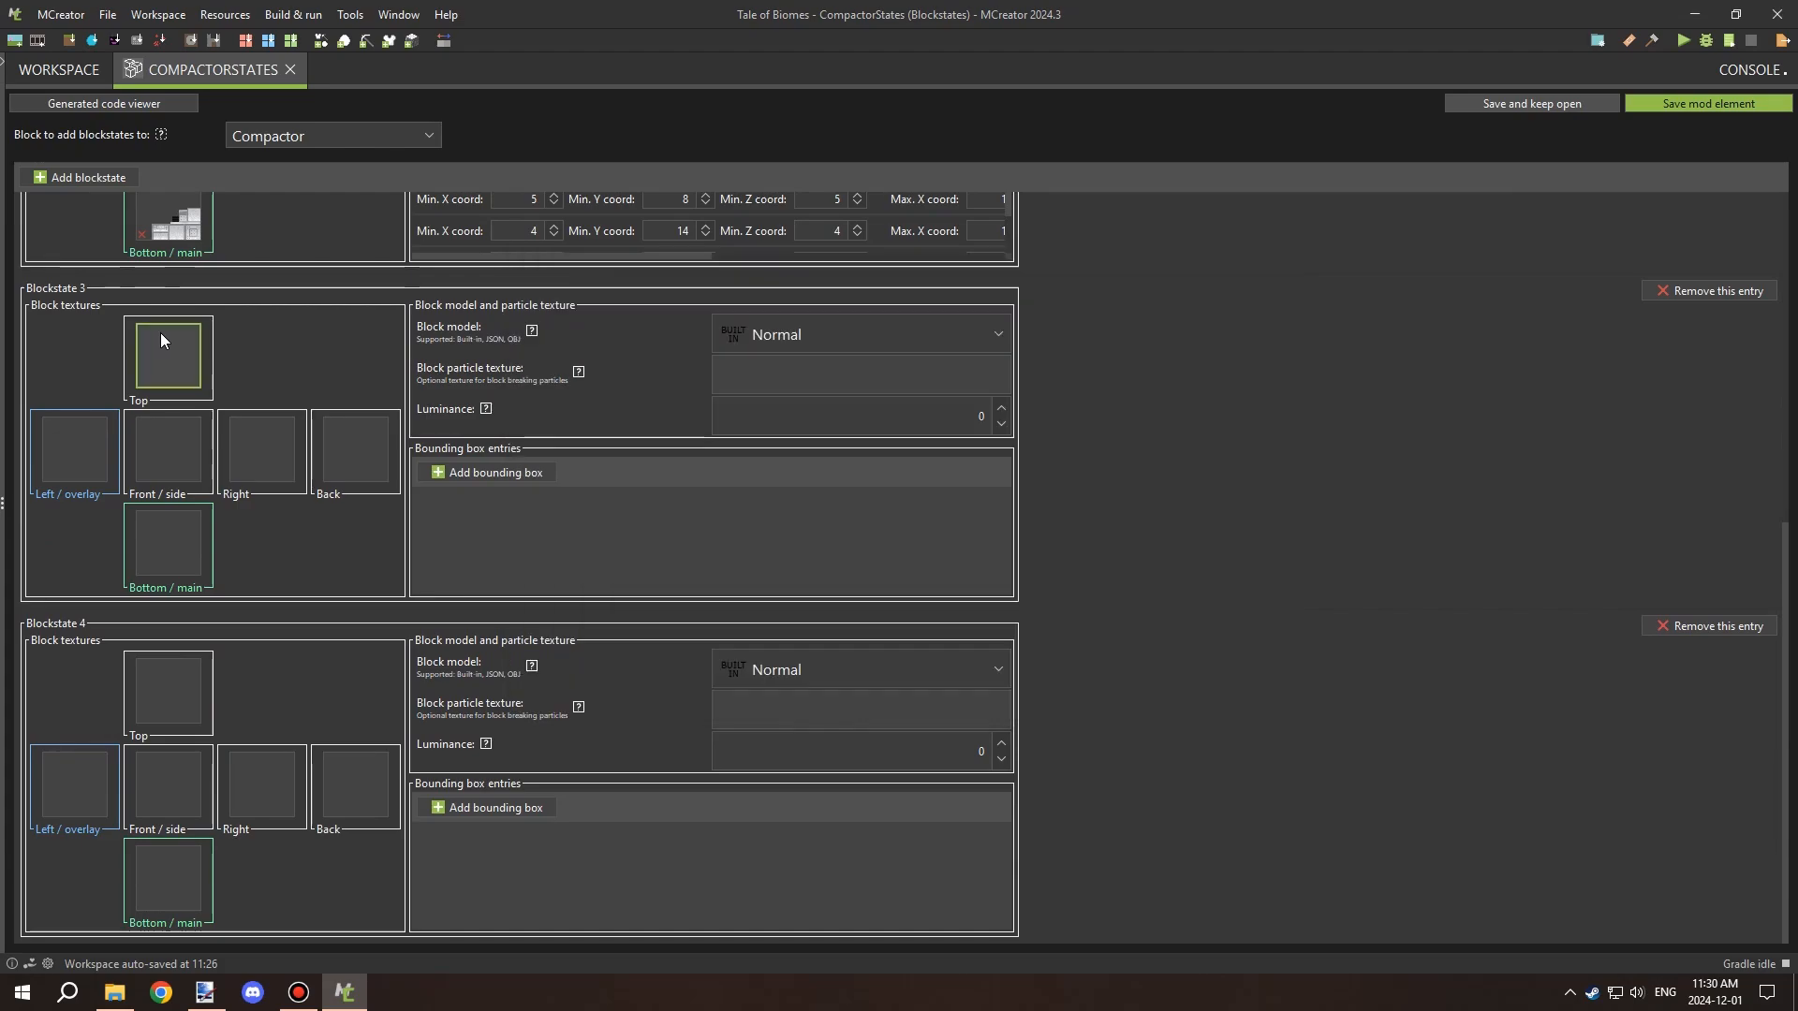
Set Blockstate 3's block model to compactor_3 and its particle texture to compactor.
scroll(771, 372, up, 1)
click(769, 373)
scroll(889, 457, down, 3)
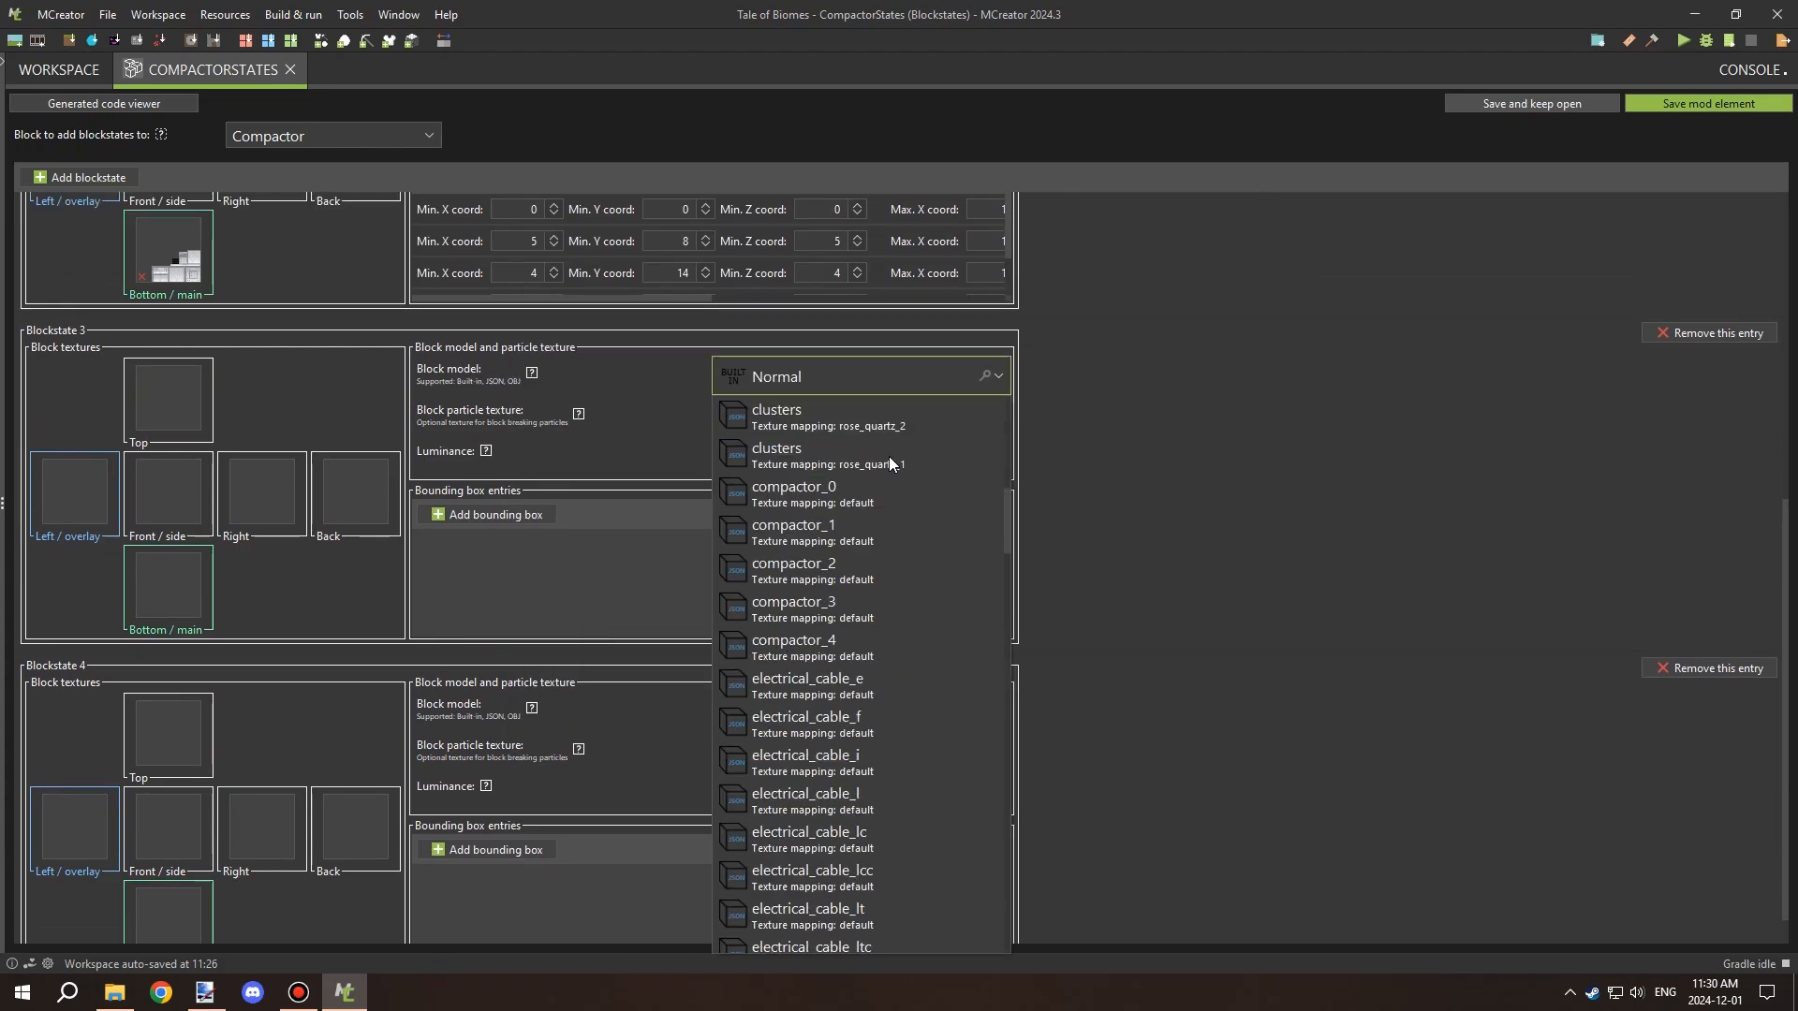
click(840, 599)
click(783, 420)
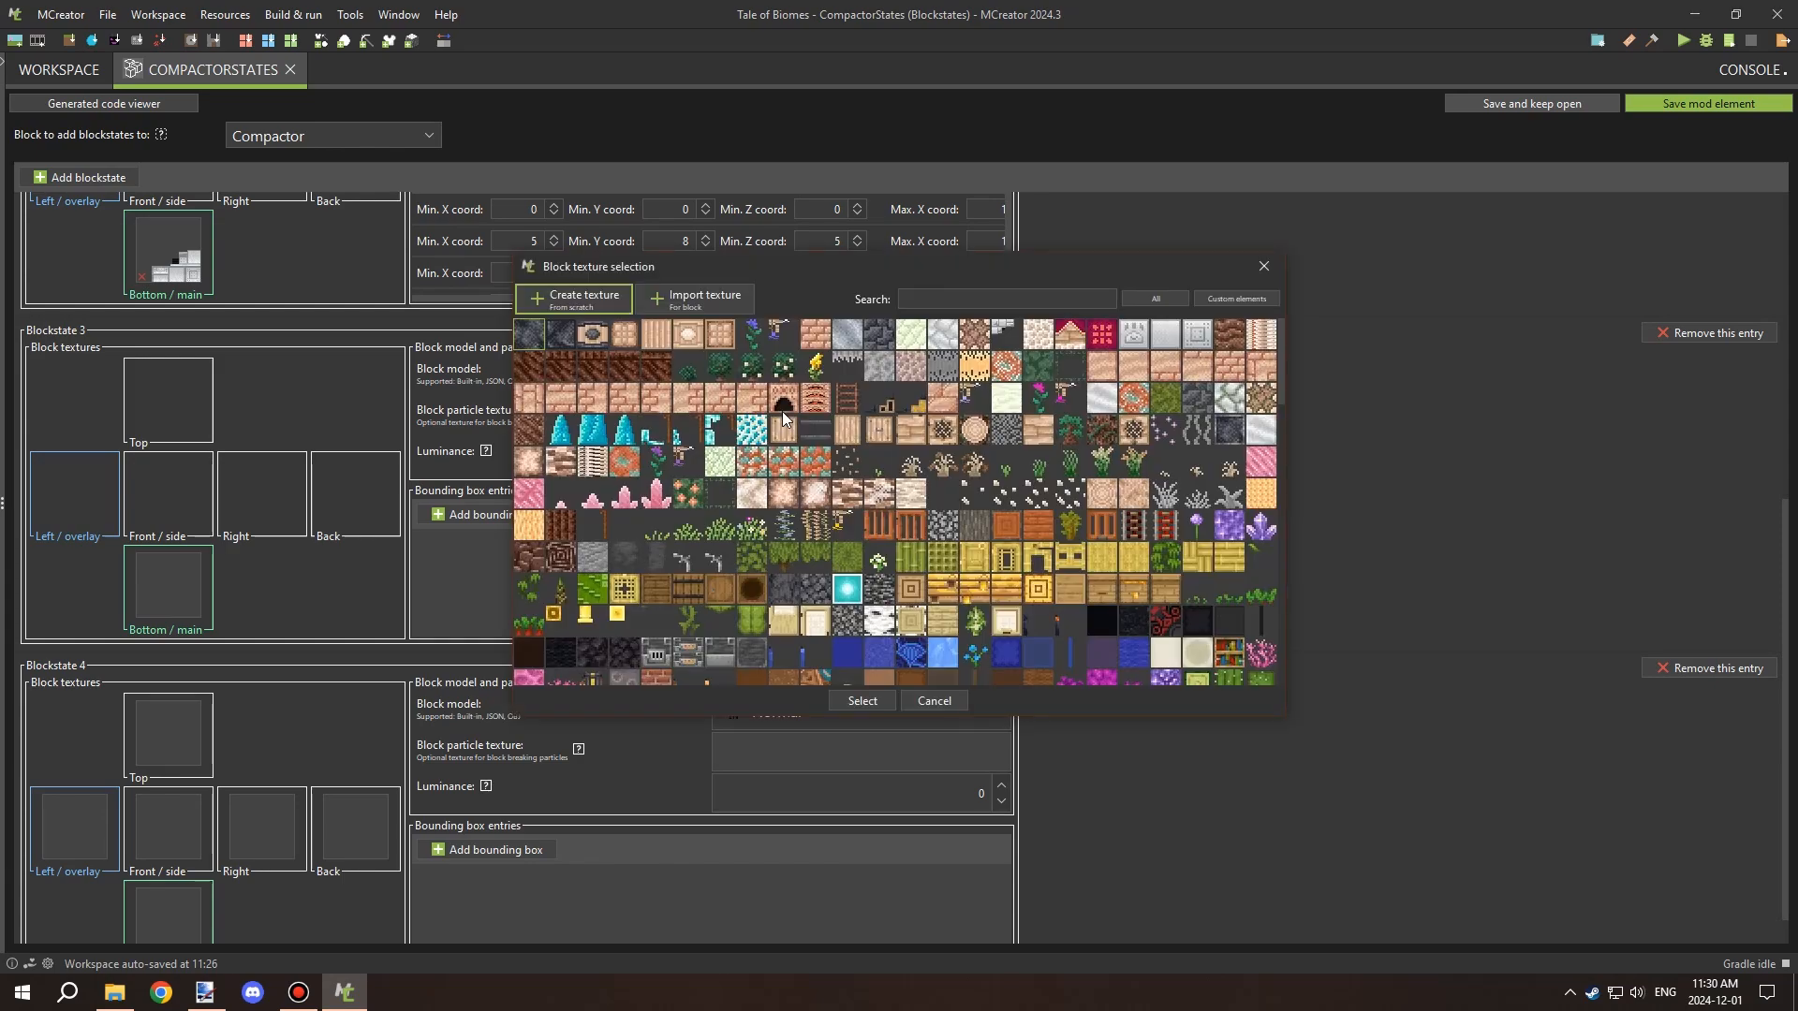
click(1005, 333)
click(863, 701)
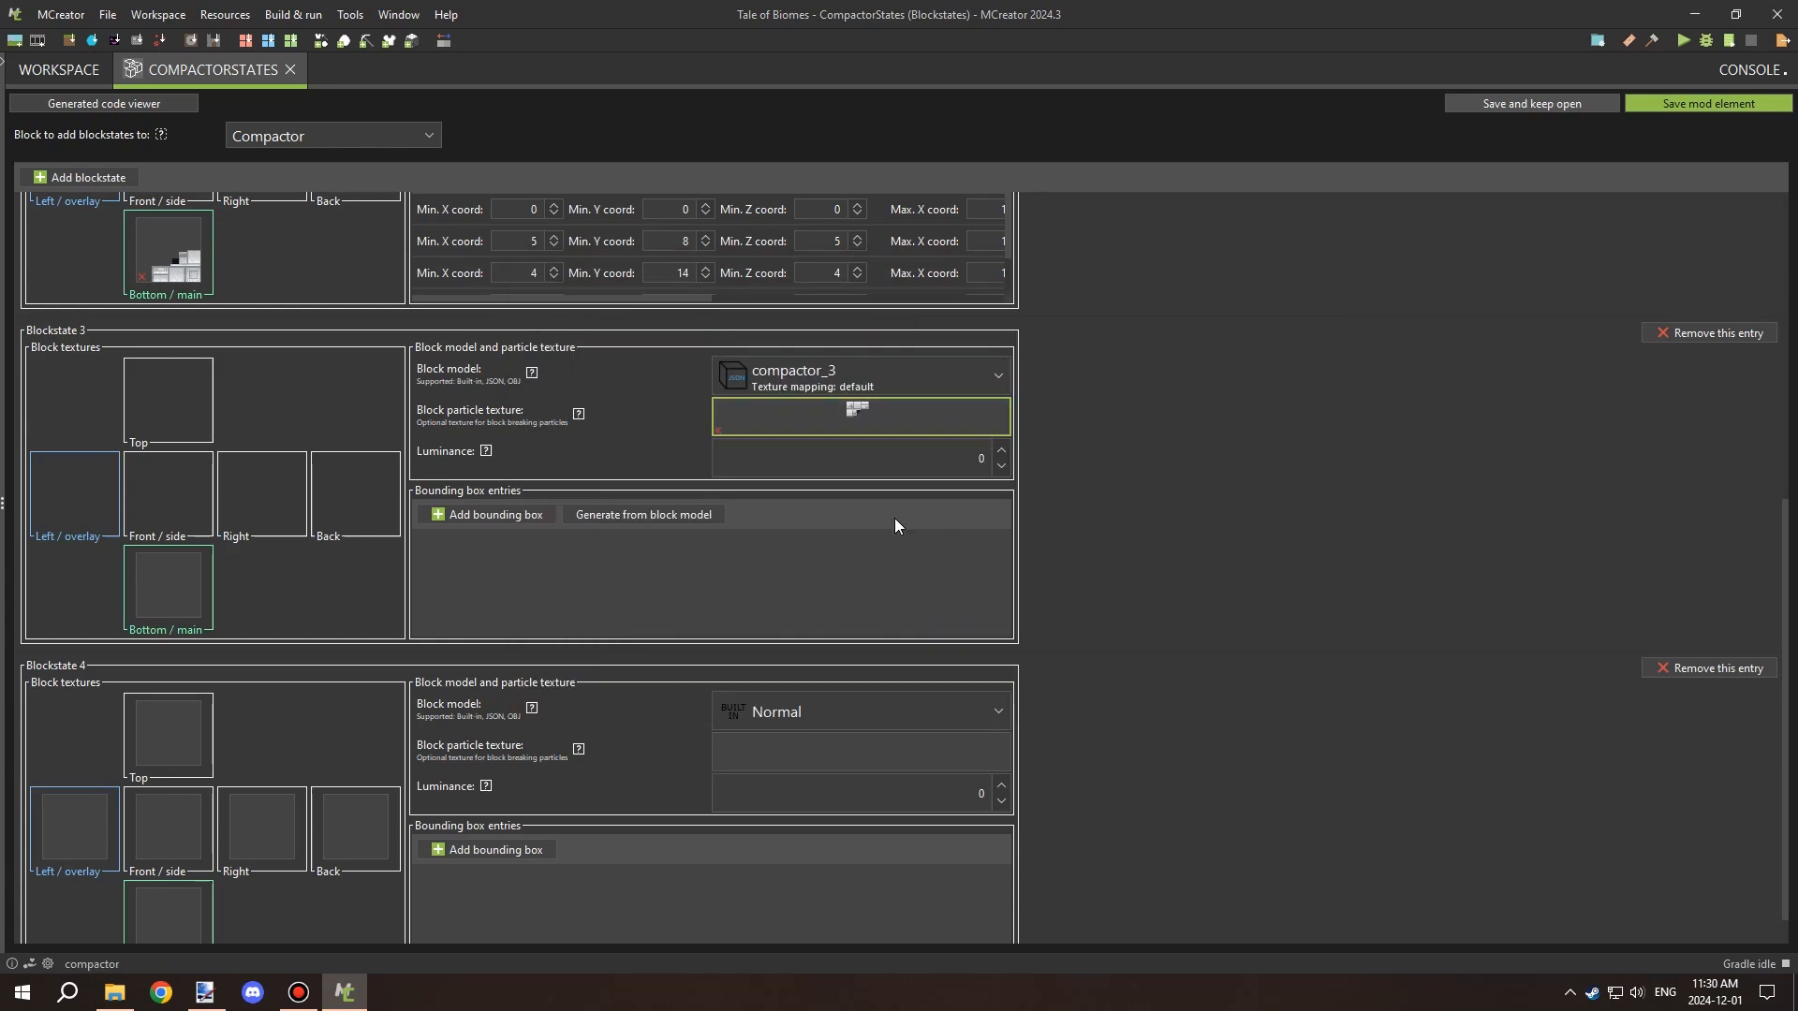
Generate Blockstate 3's bounding boxes from its block model and assign the compactor texture to its bottom/main side.
click(684, 517)
scroll(335, 535, down, 1)
click(167, 535)
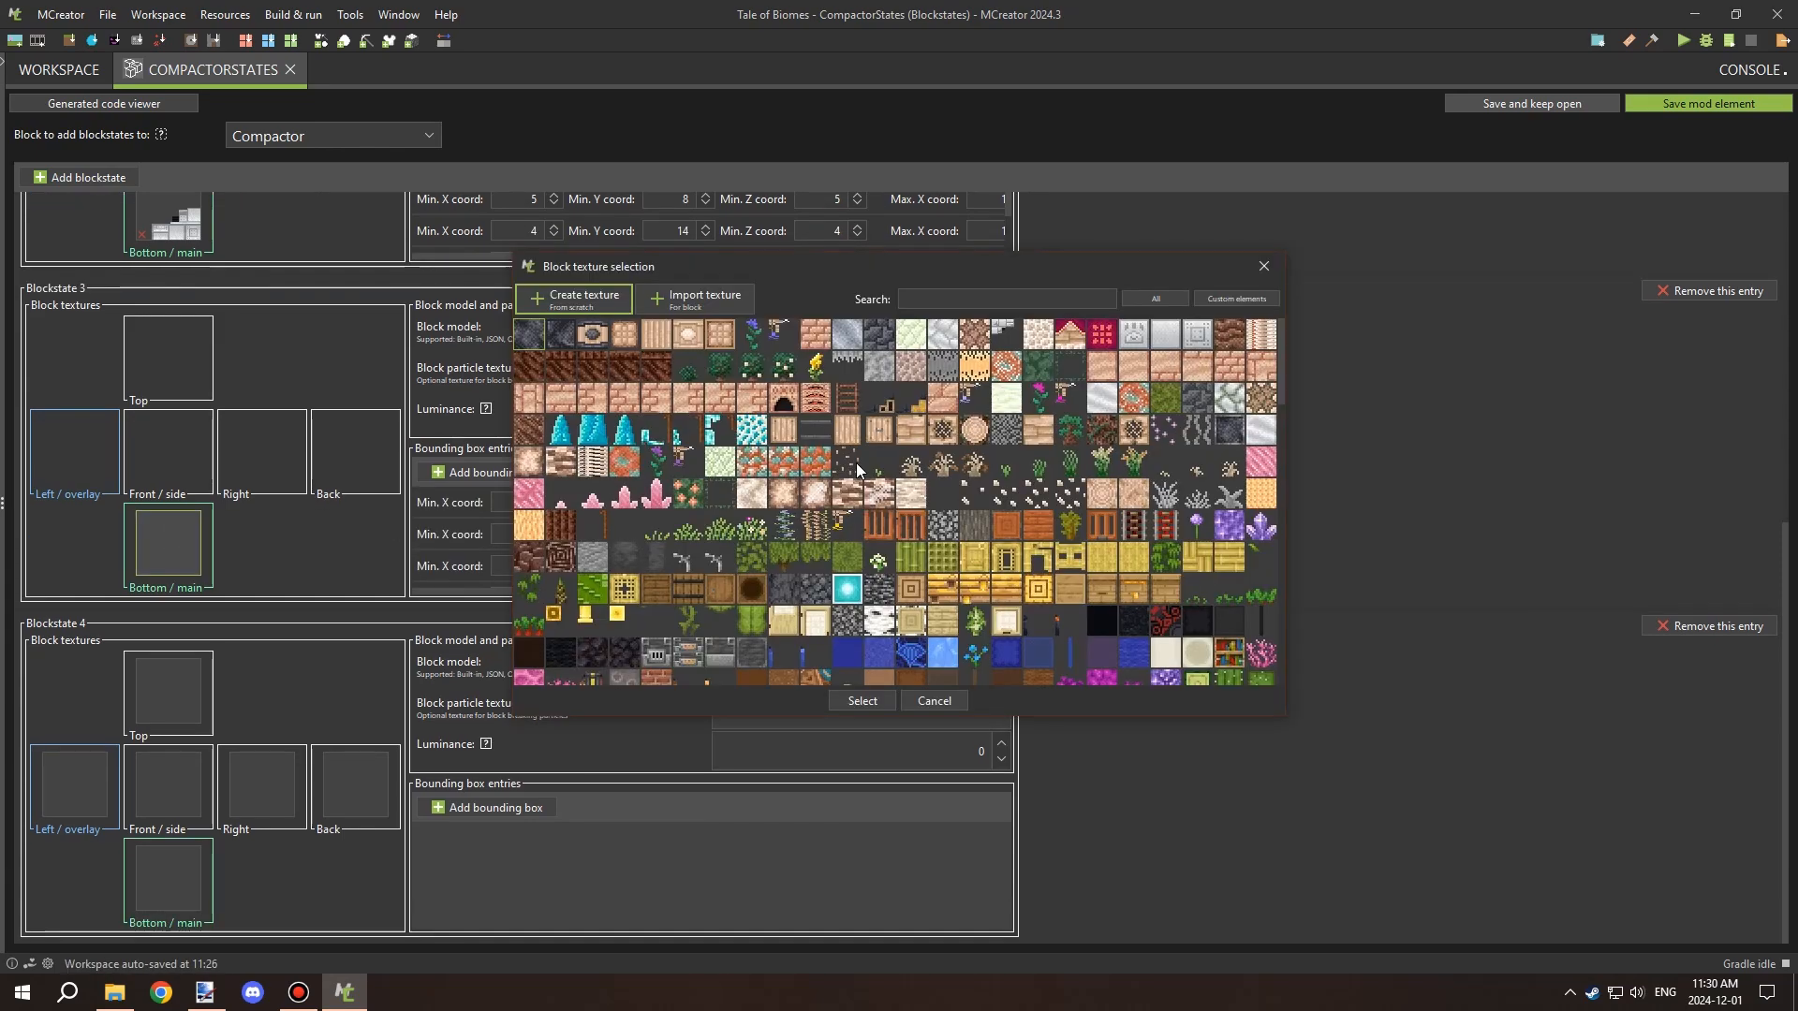
click(1004, 334)
click(863, 700)
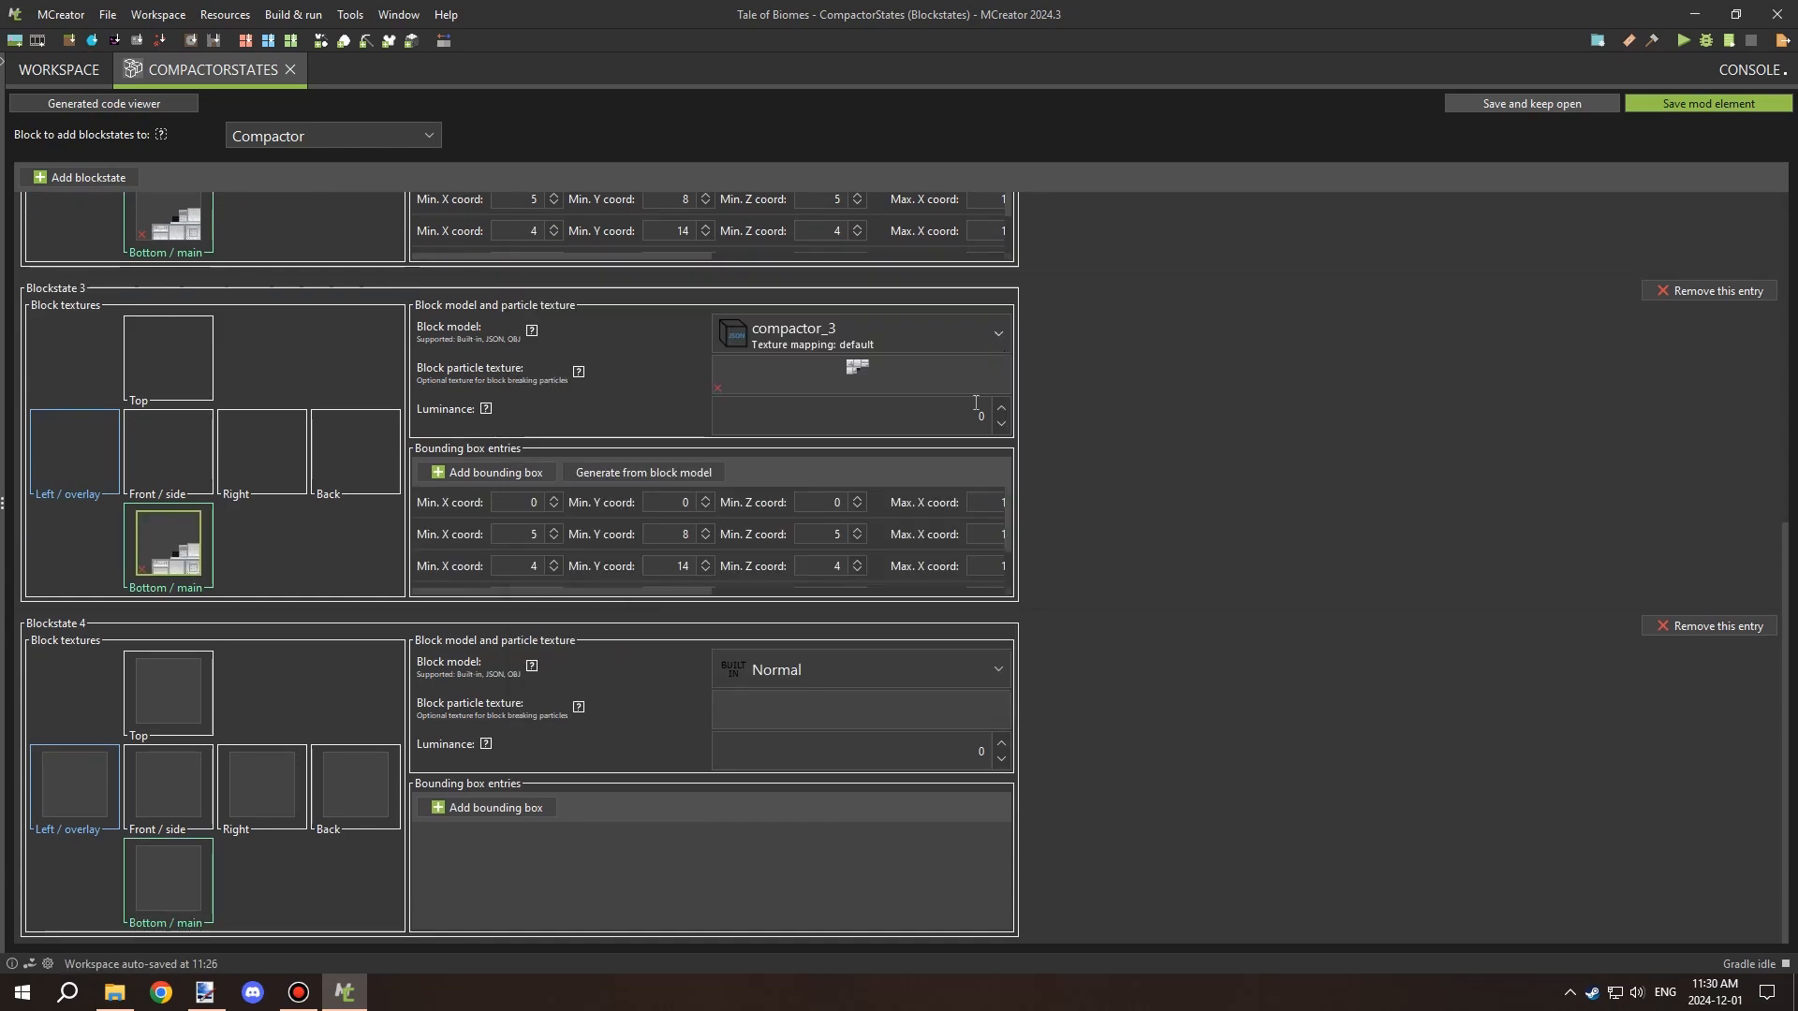
Set Blockstate 4's block model to compactor_4 and its particle texture to compactor.
click(796, 671)
scroll(844, 510, down, 5)
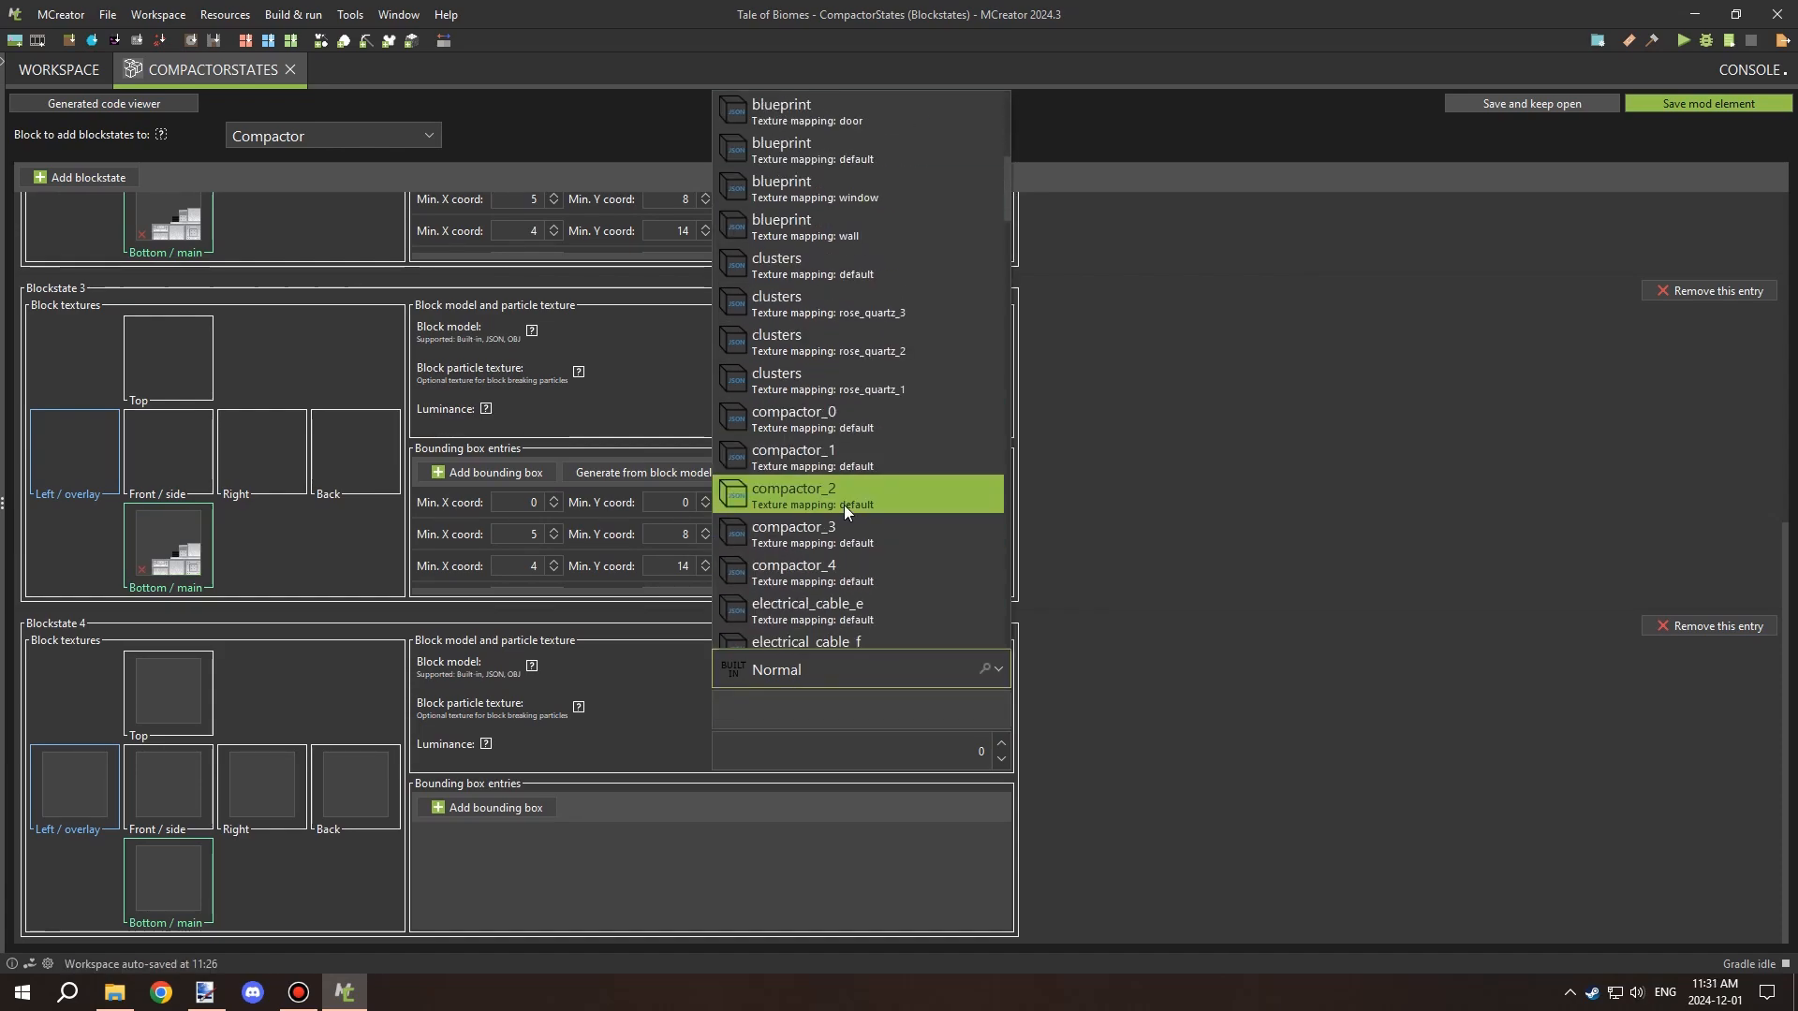
click(836, 563)
click(822, 710)
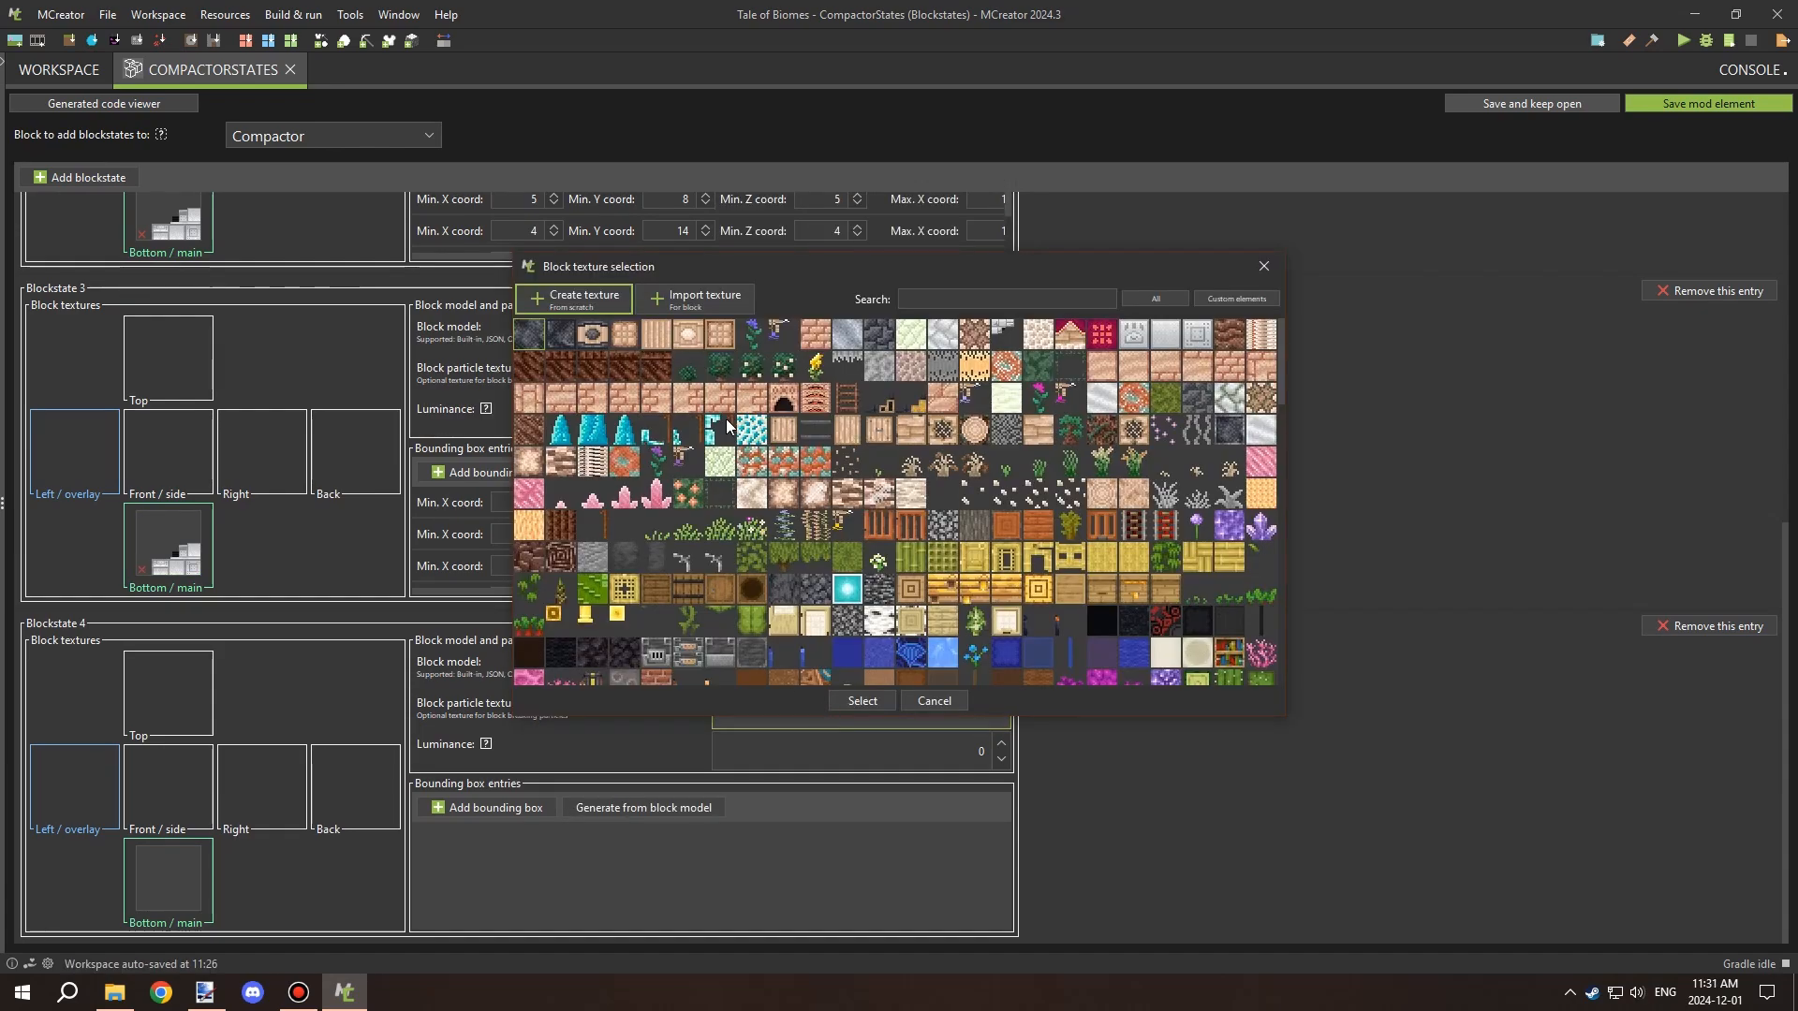
double_click(1004, 334)
Generate Blockstate 4's bounding boxes from its block model and assign the compactor texture to its bottom/main side.
click(677, 803)
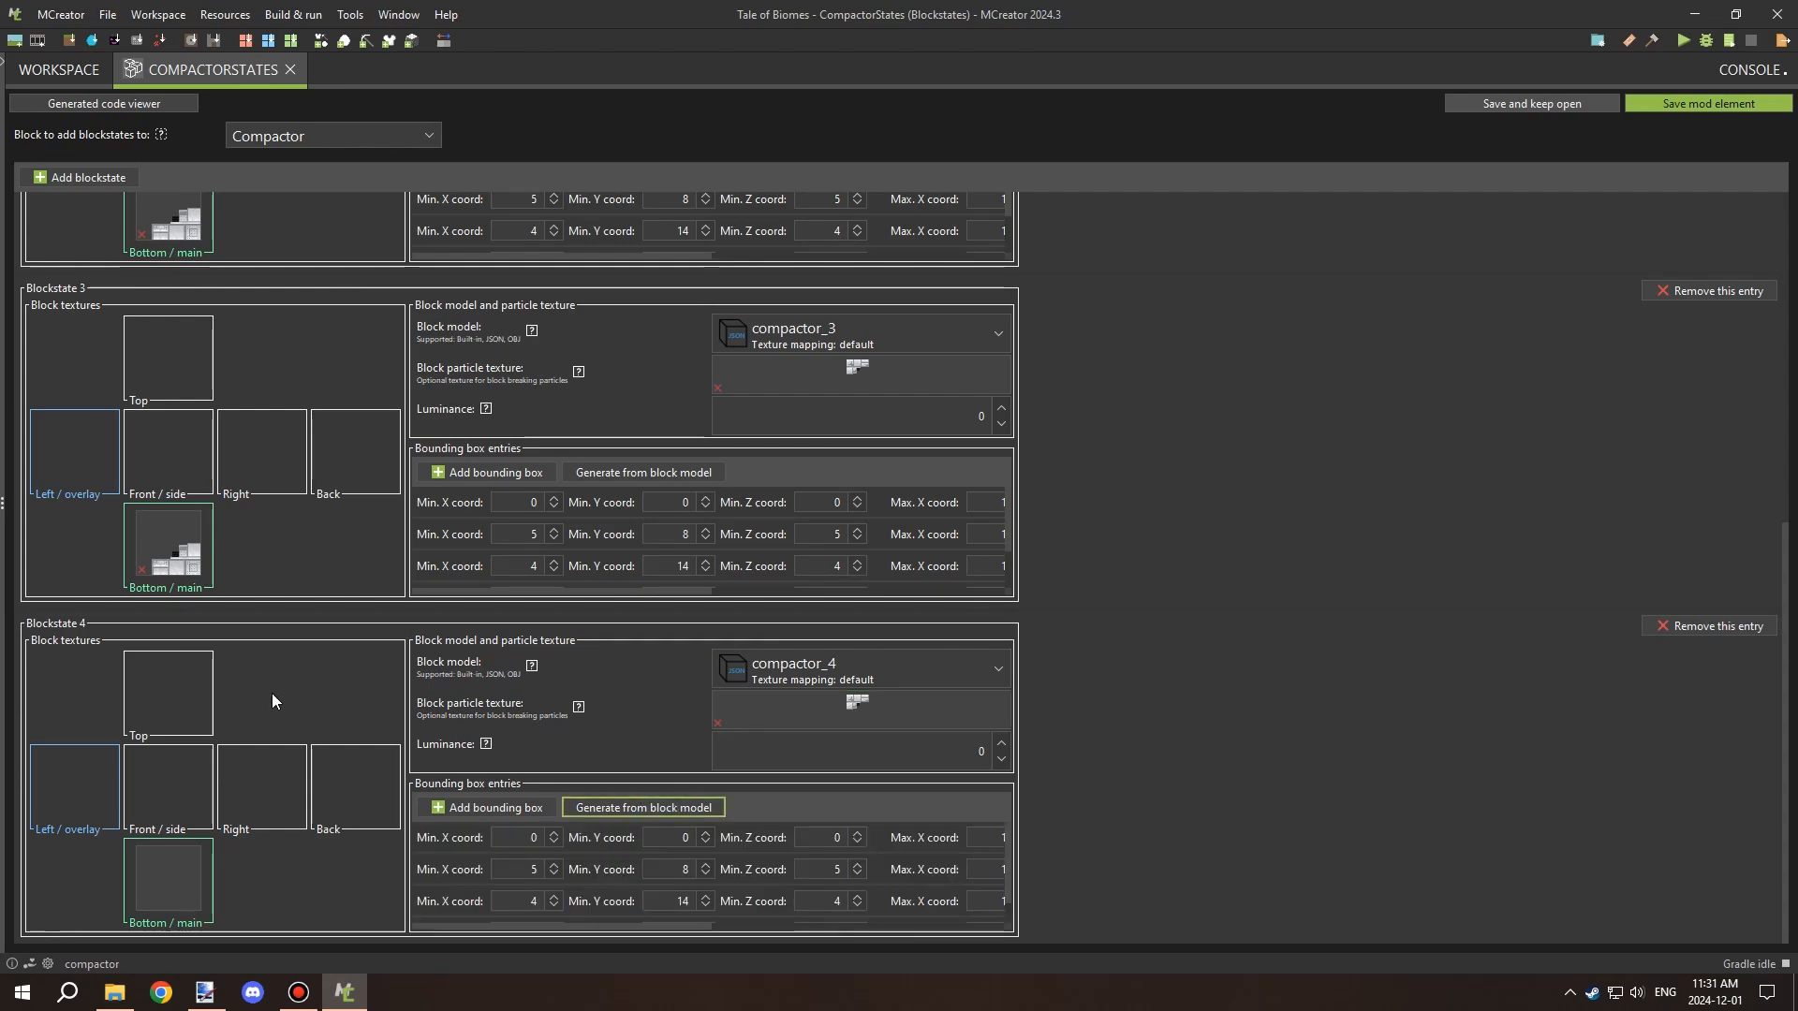
click(184, 846)
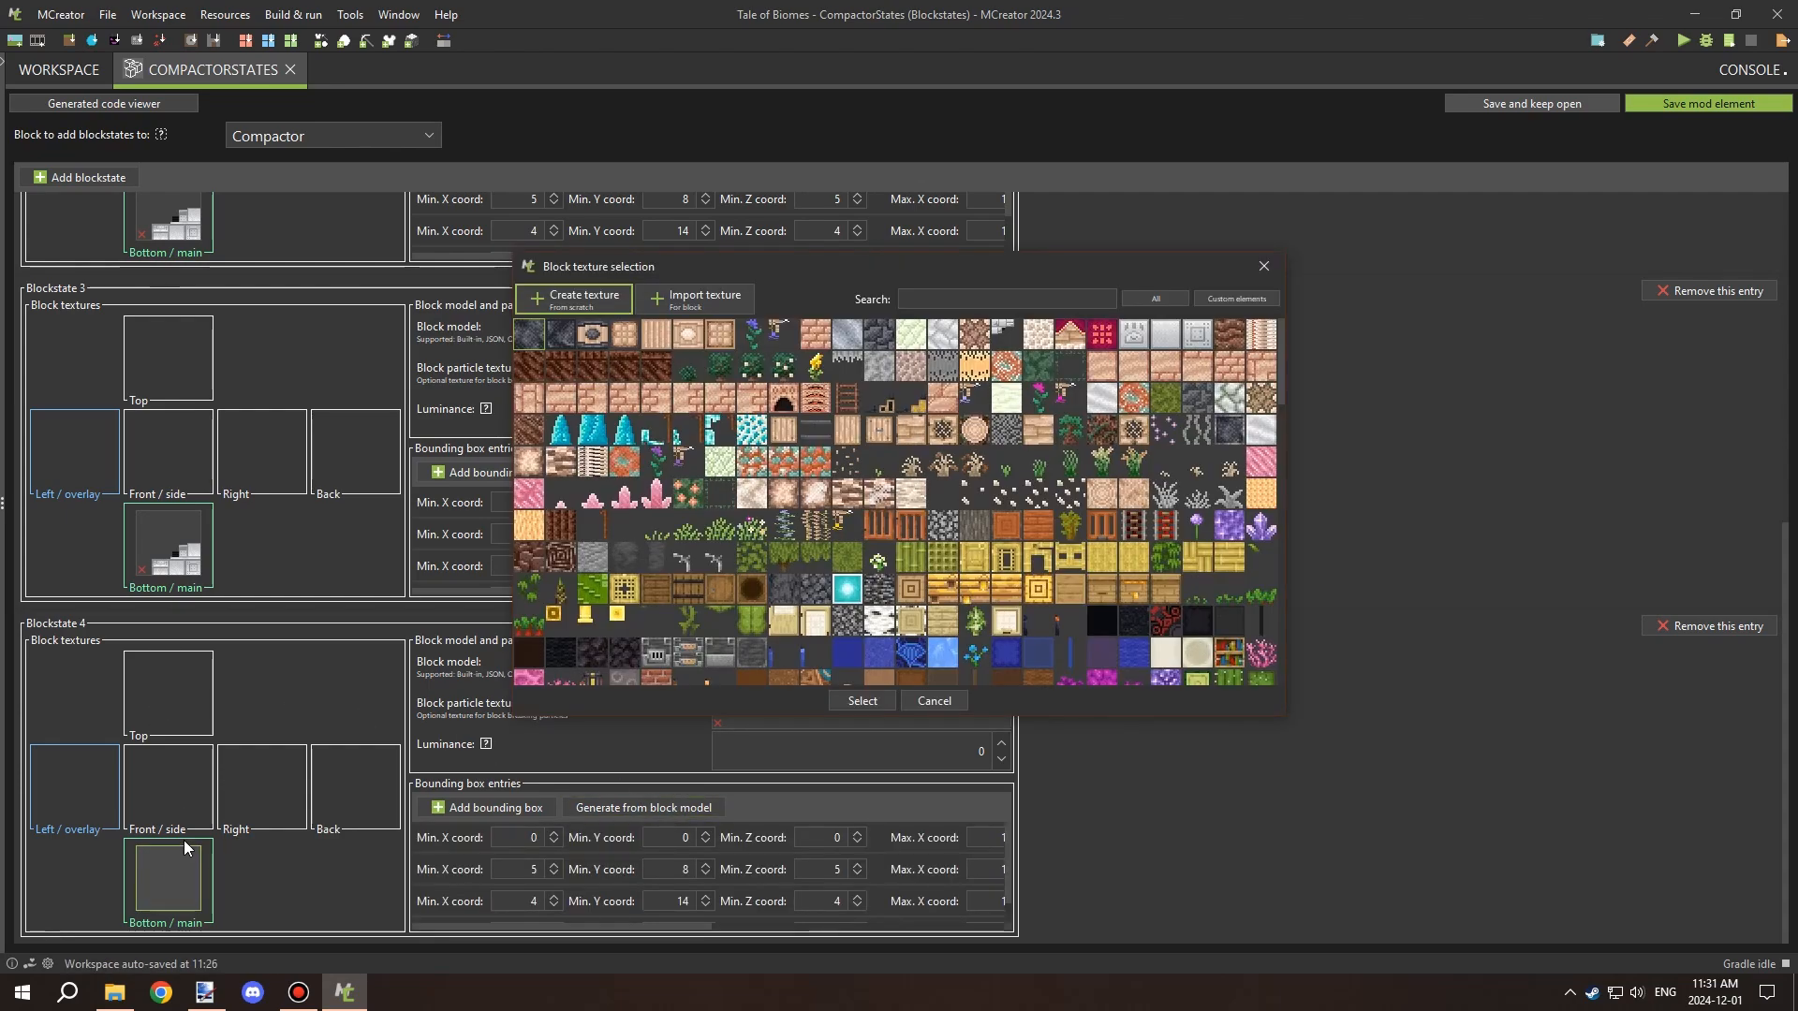
double_click(1004, 330)
scroll(1046, 452, up, 6)
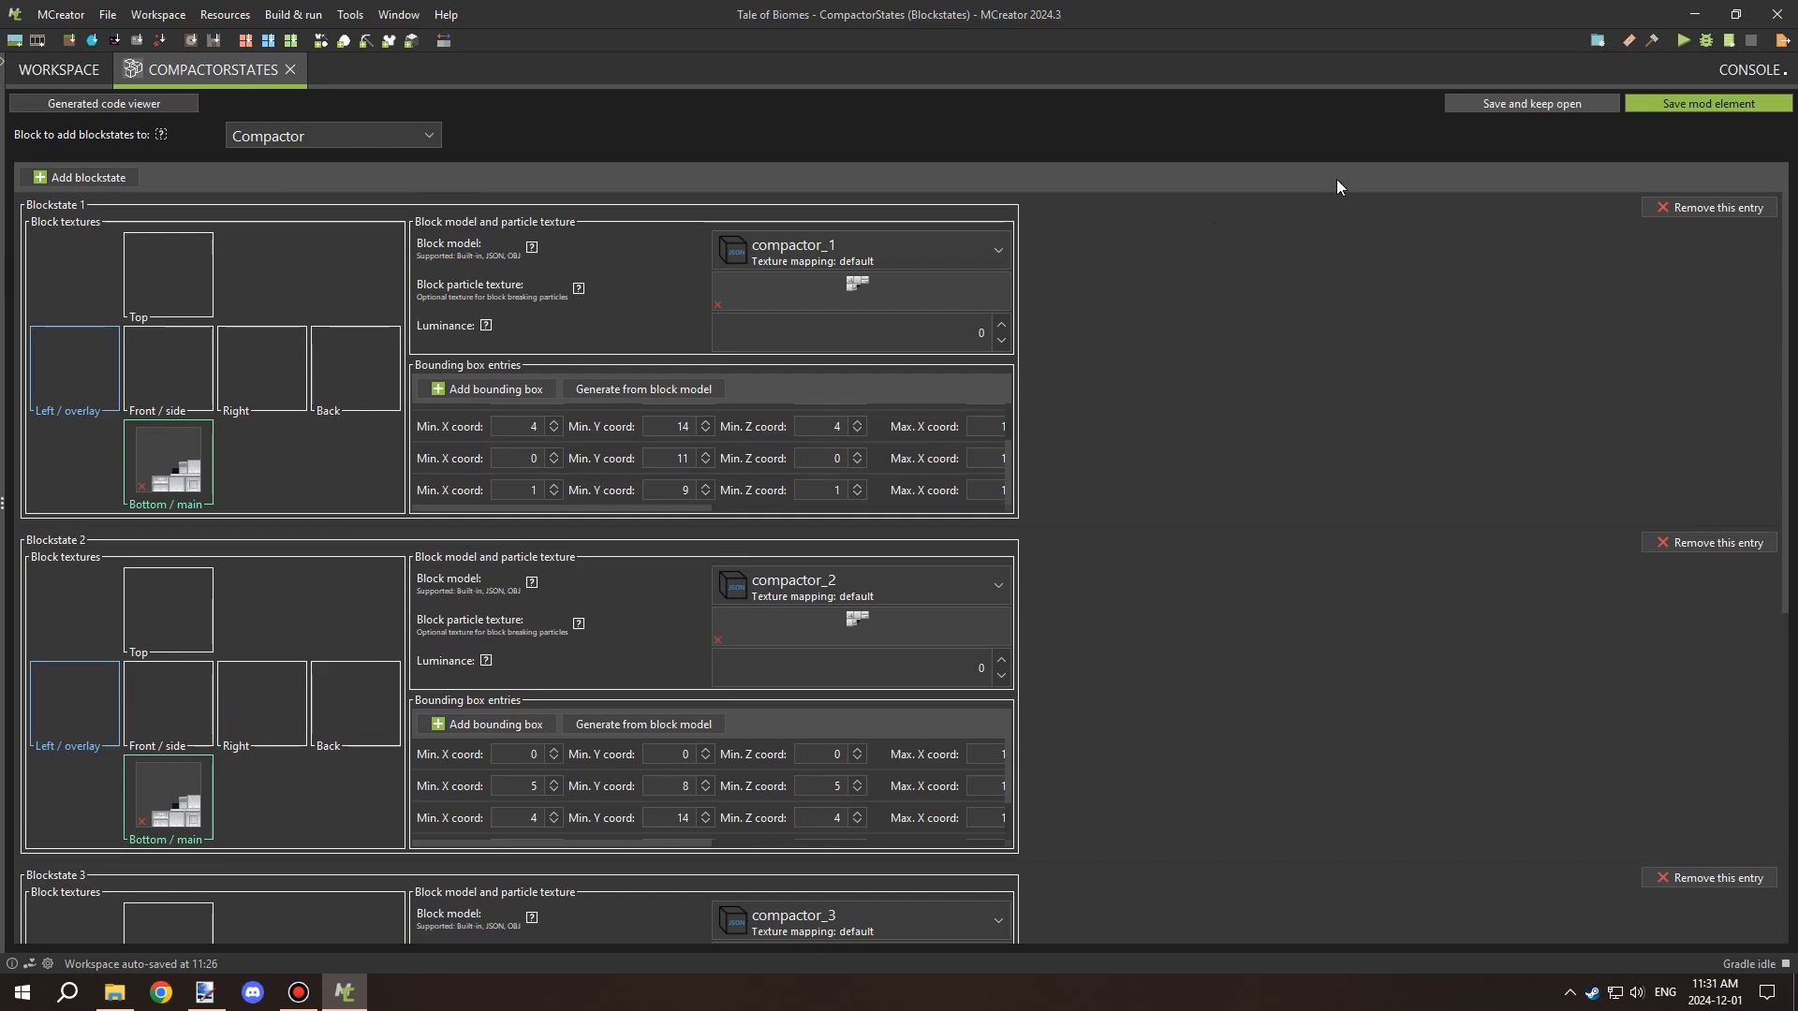
Save the CompactorStates element and open the CompactorBlockAnimation procedure.
click(1693, 110)
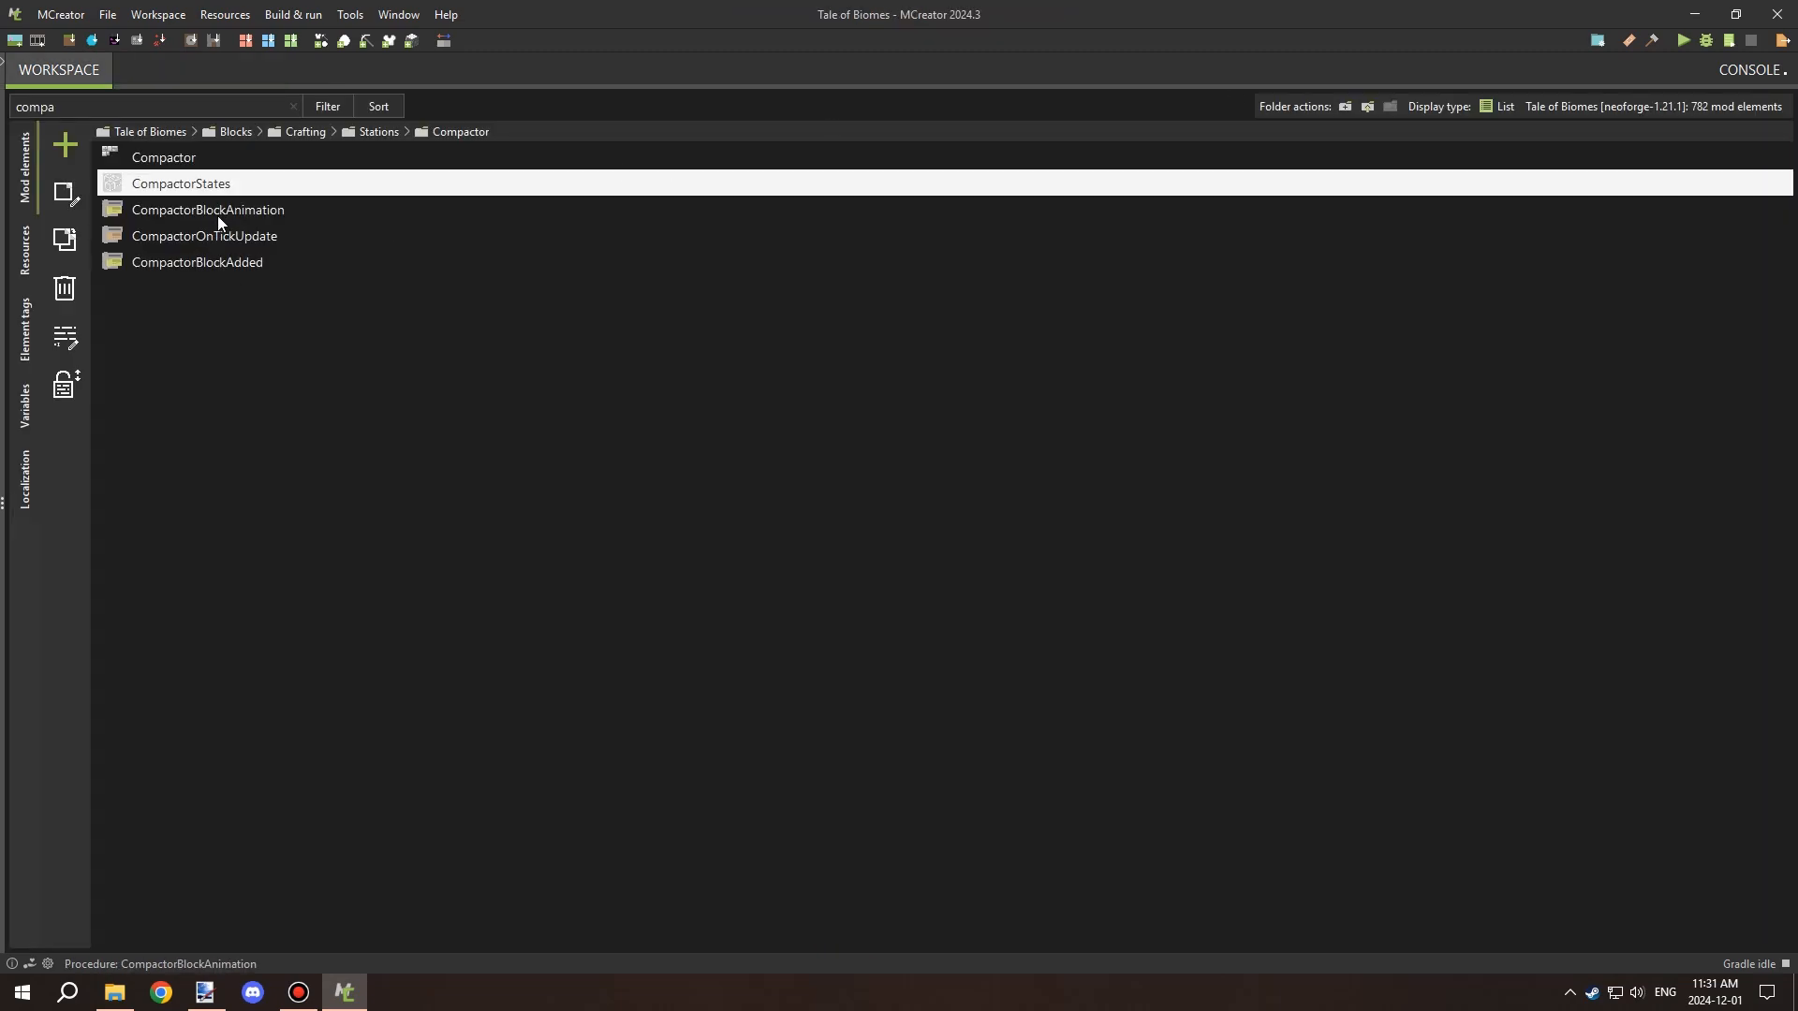
double_click(217, 215)
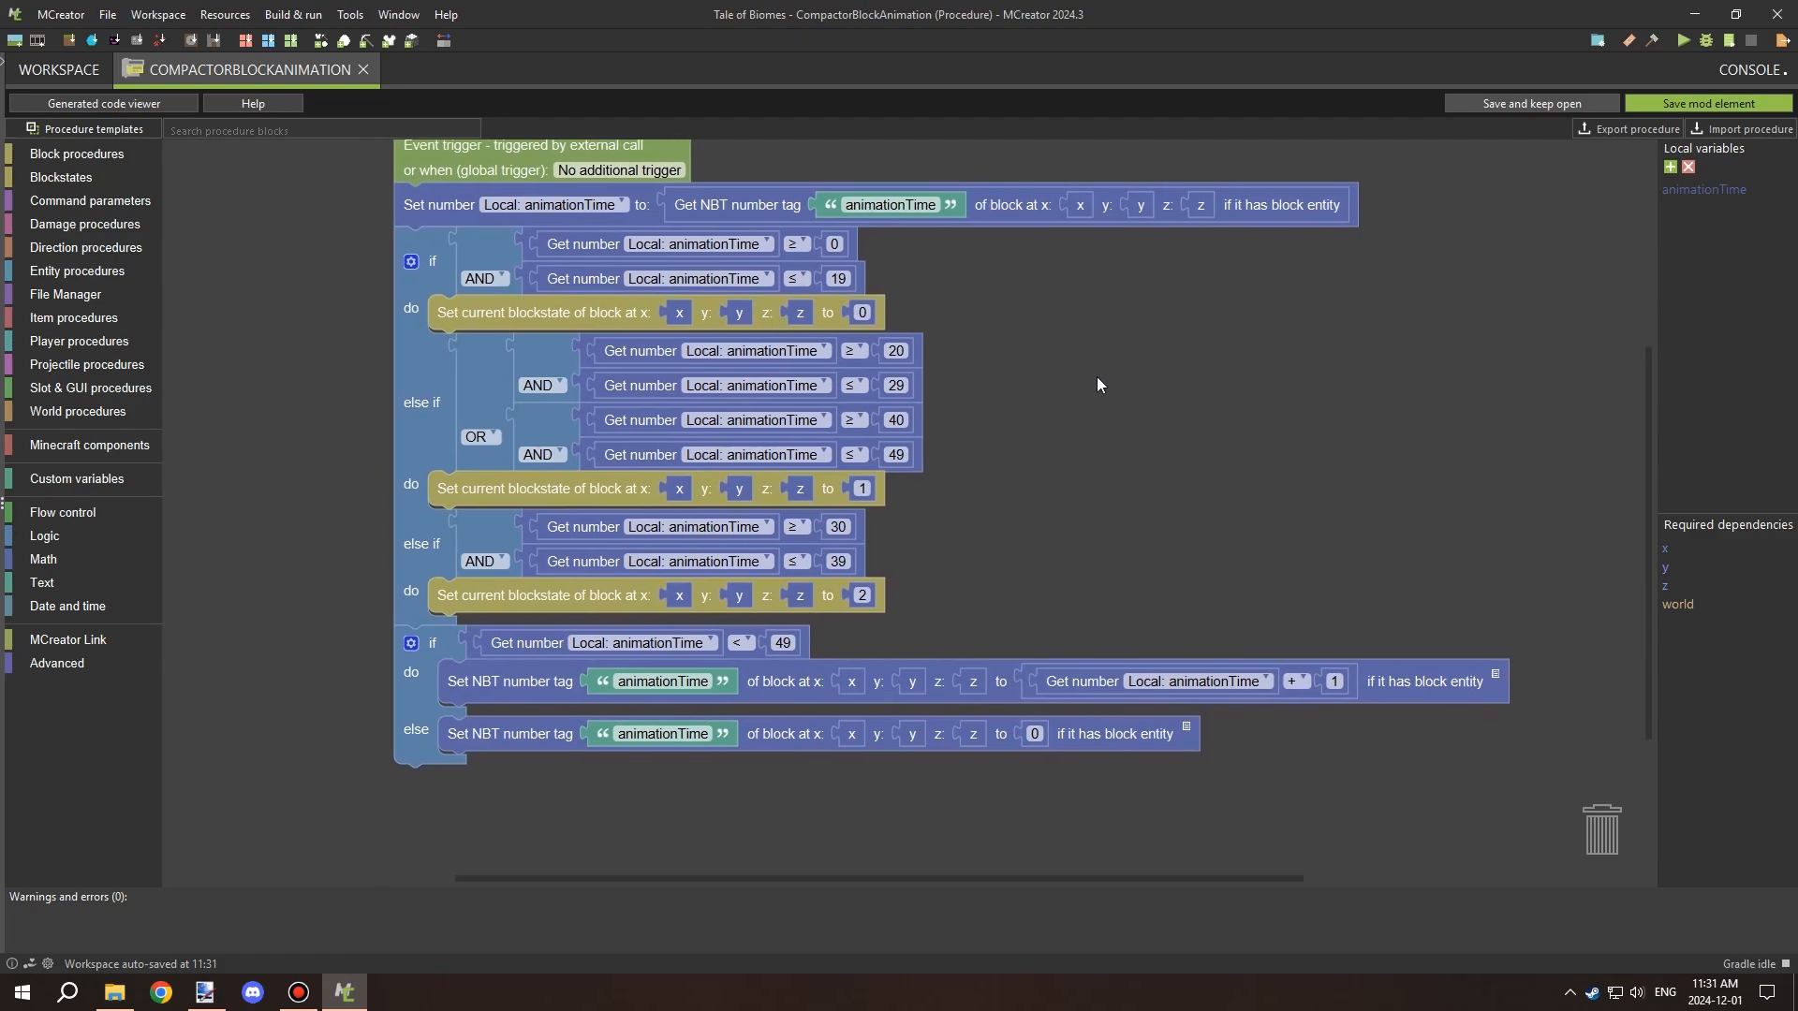
drag(1088, 348, 1054, 367)
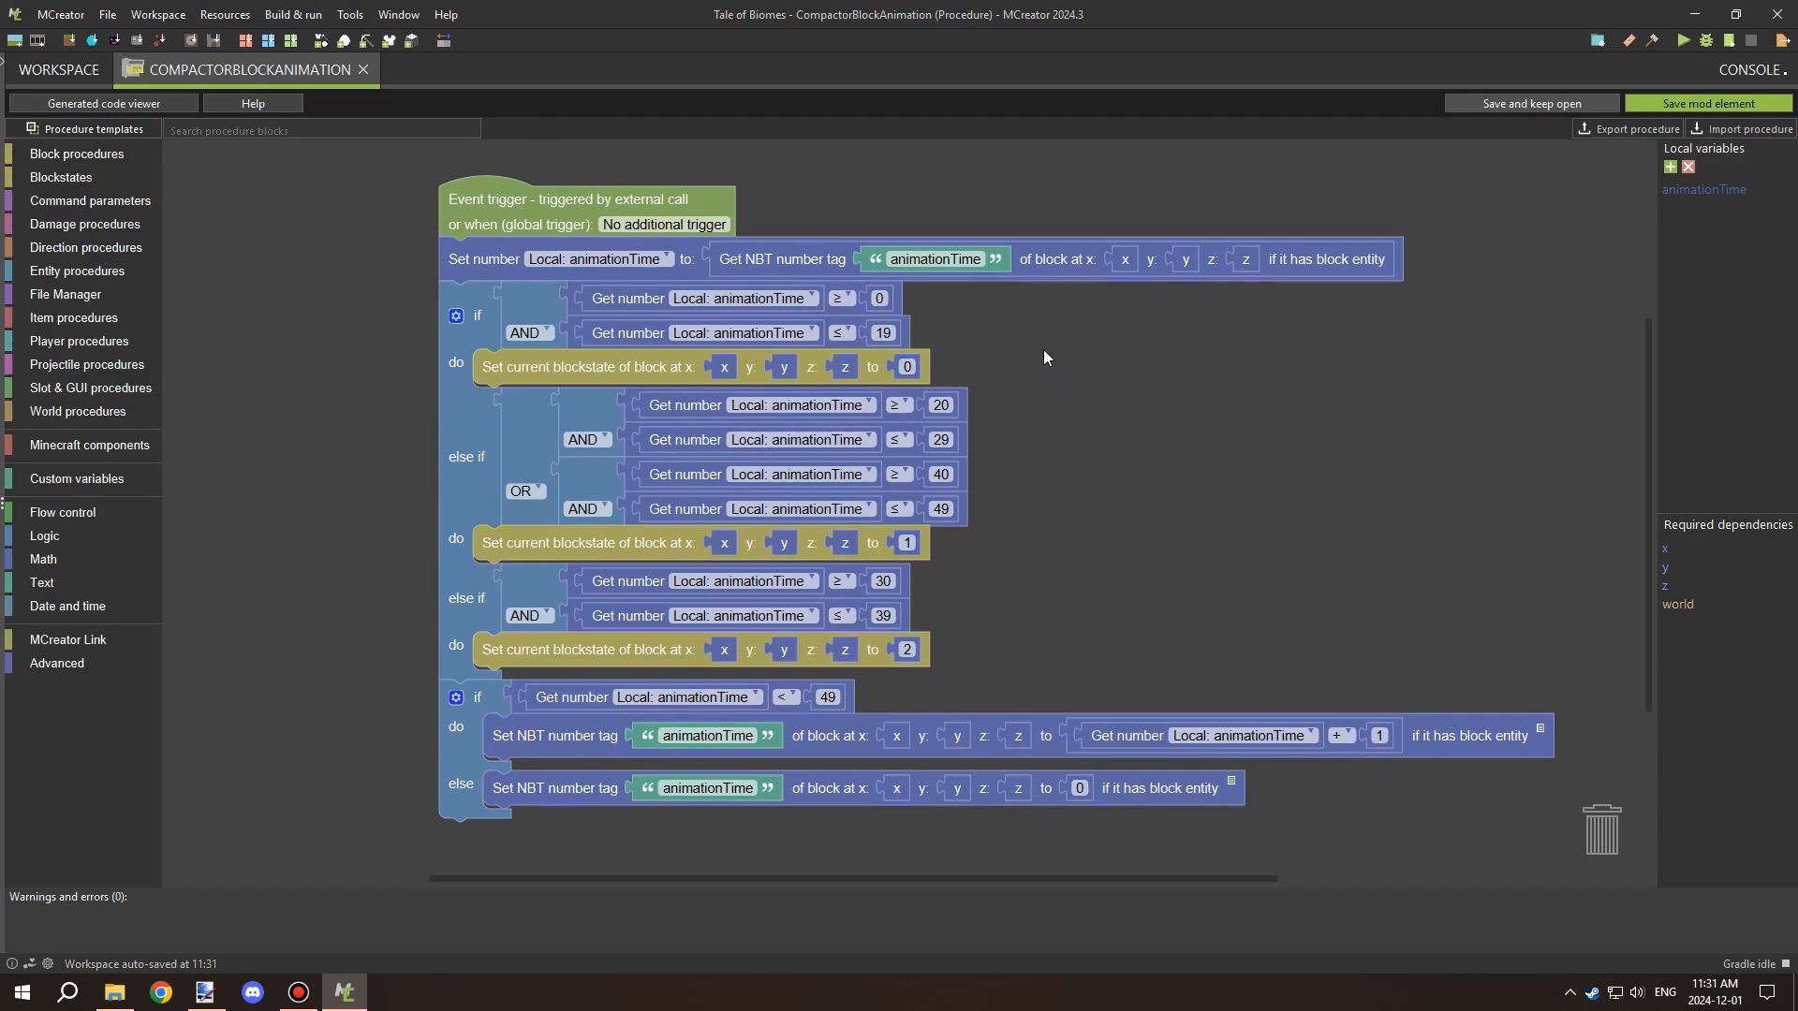
Set the first branch's animationTime upper limit to 9 and the second branch's lower limit to 10.
click(891, 332)
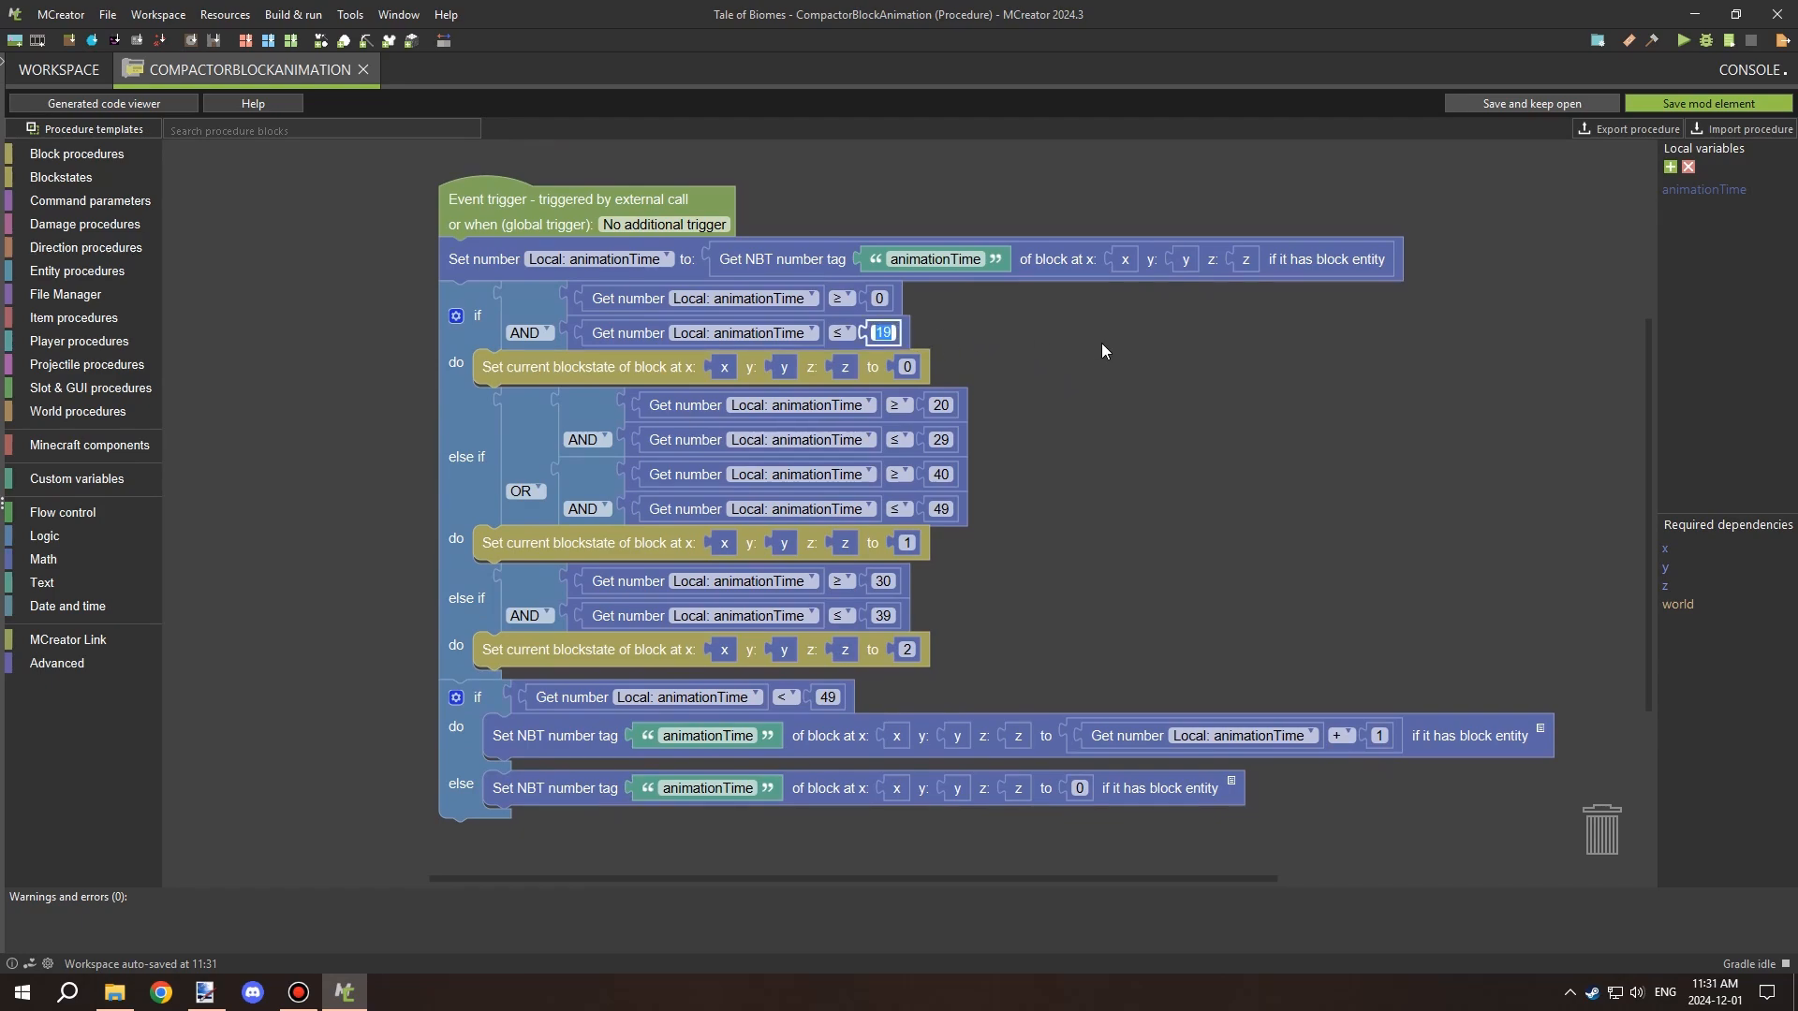
drag(1101, 342, 1104, 369)
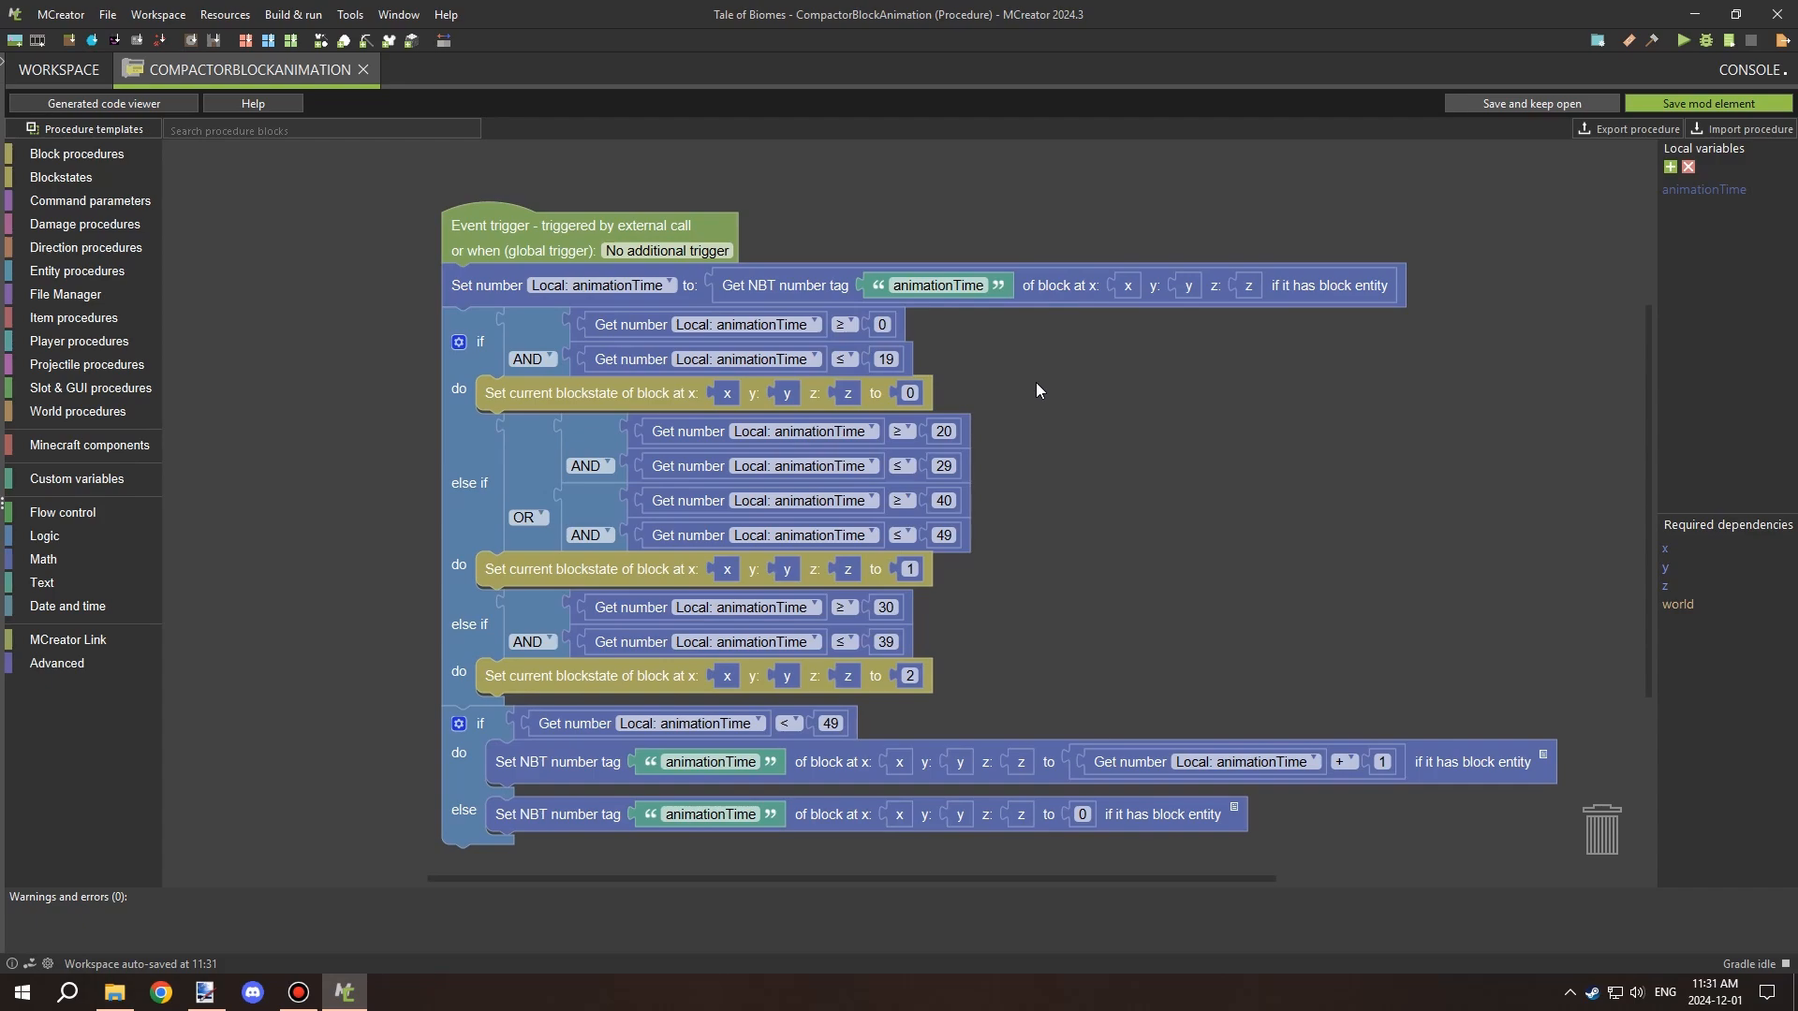
drag(1037, 409, 959, 341)
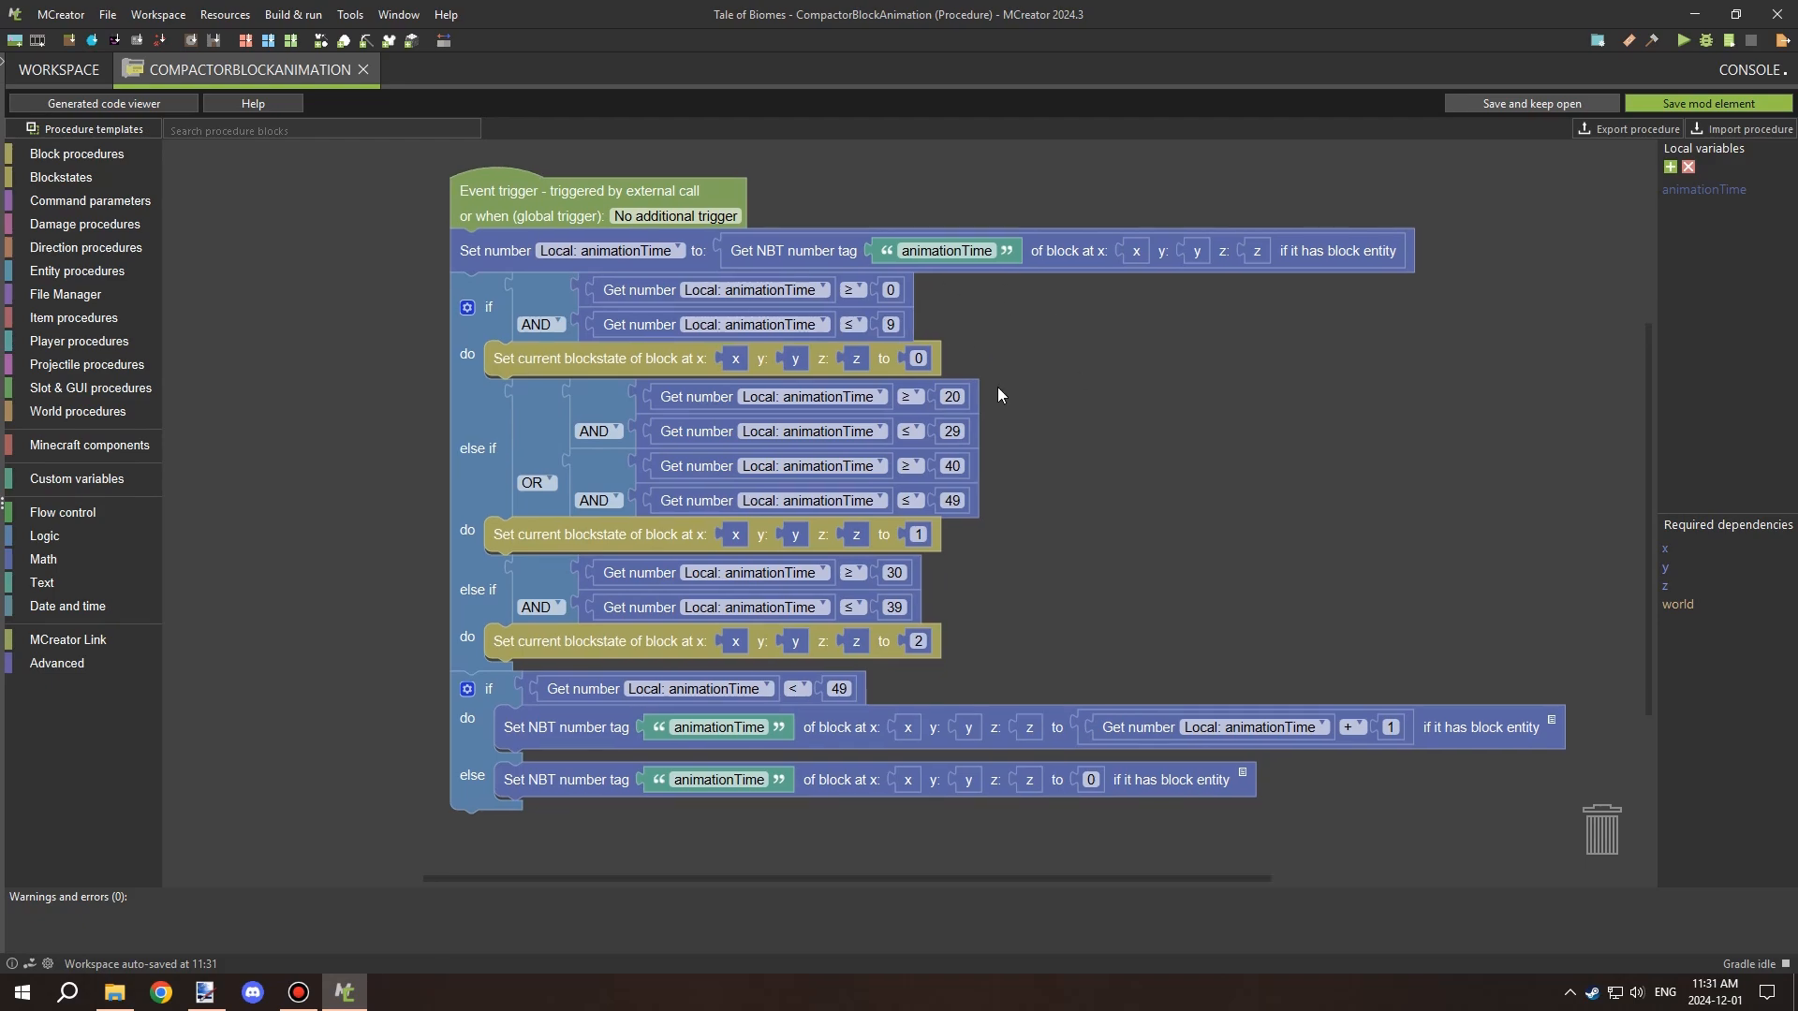
drag(997, 386, 983, 340)
click(939, 352)
text(1)
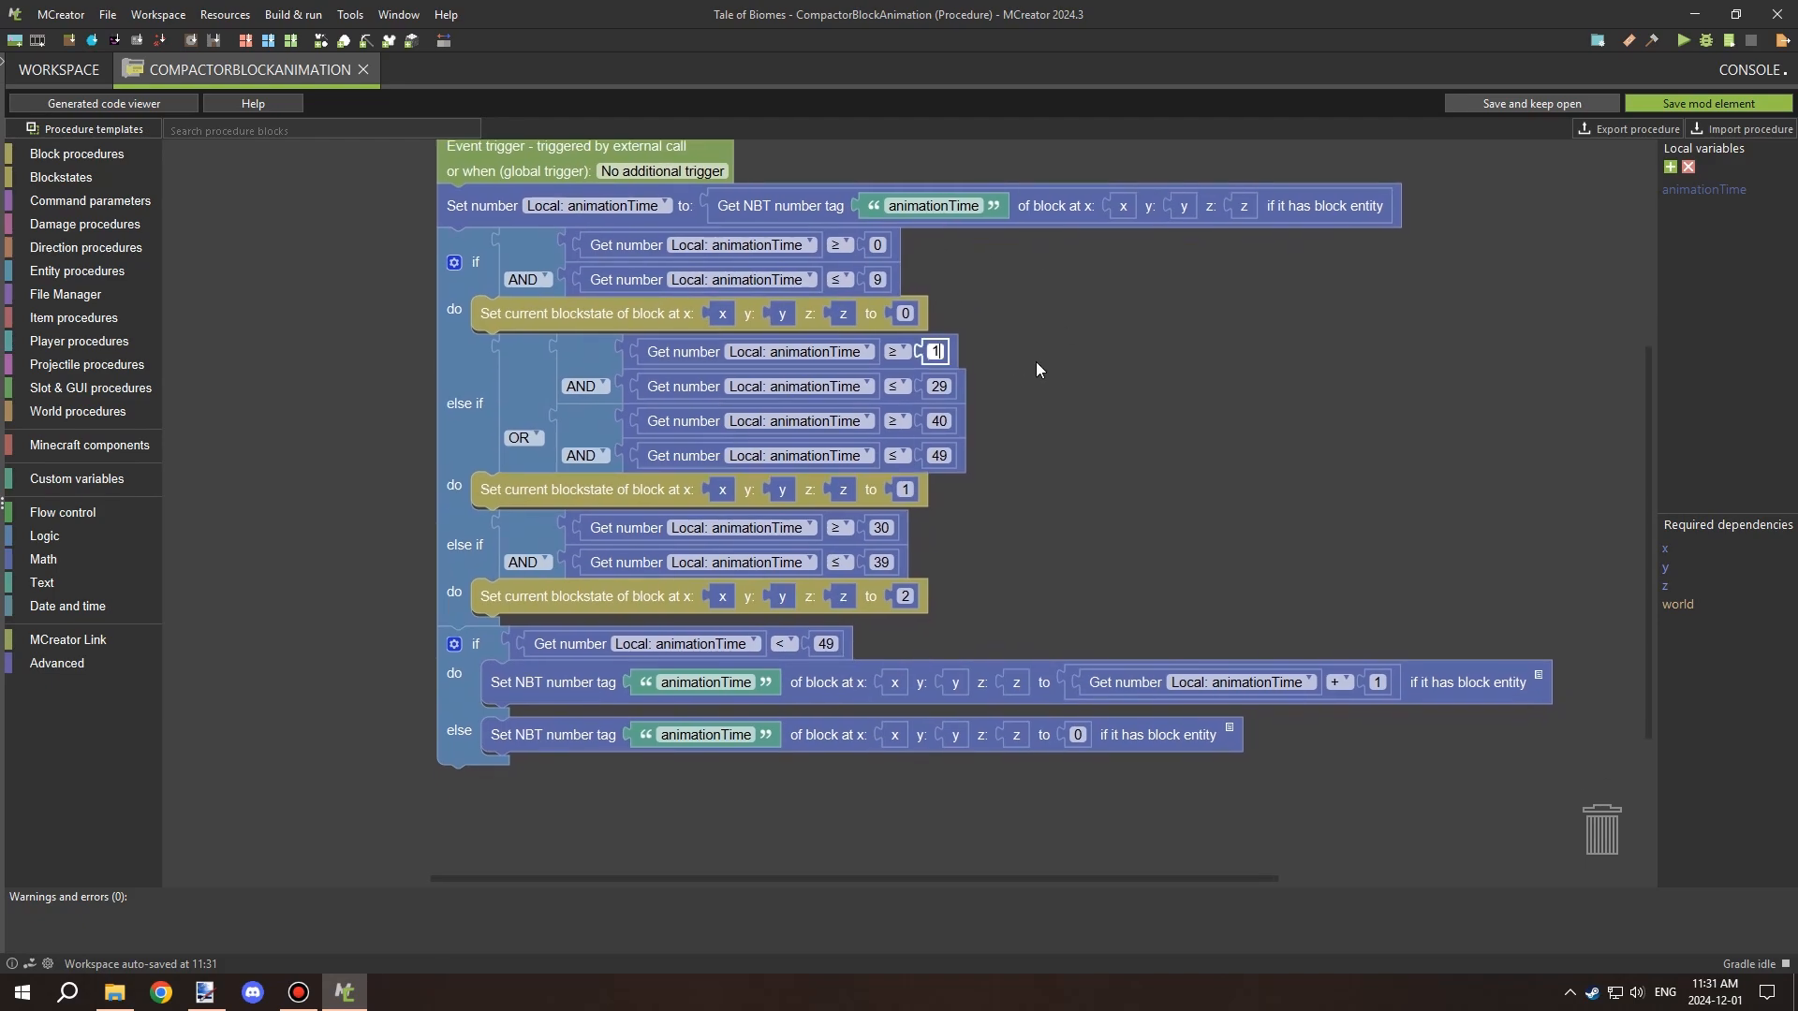
text(0)
Add two else-if branches before the last one and set the second branch's first upper limit to 19.
click(454, 262)
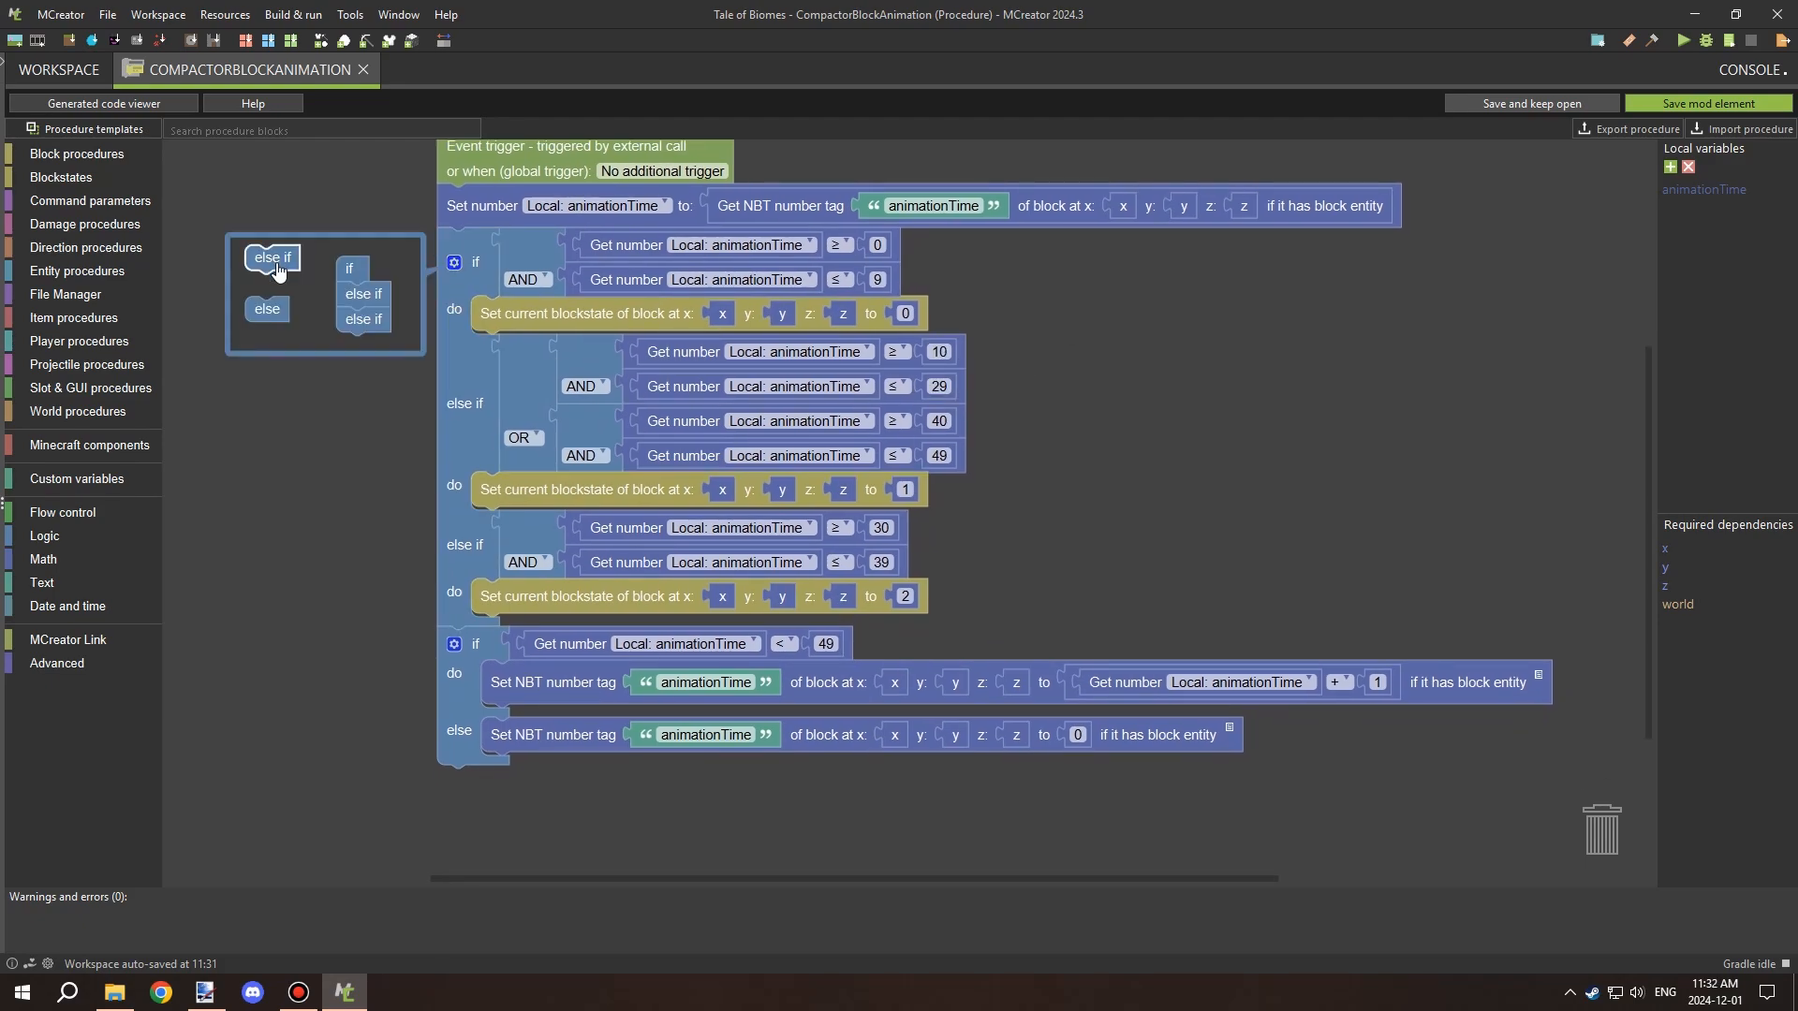
drag(278, 271, 360, 367)
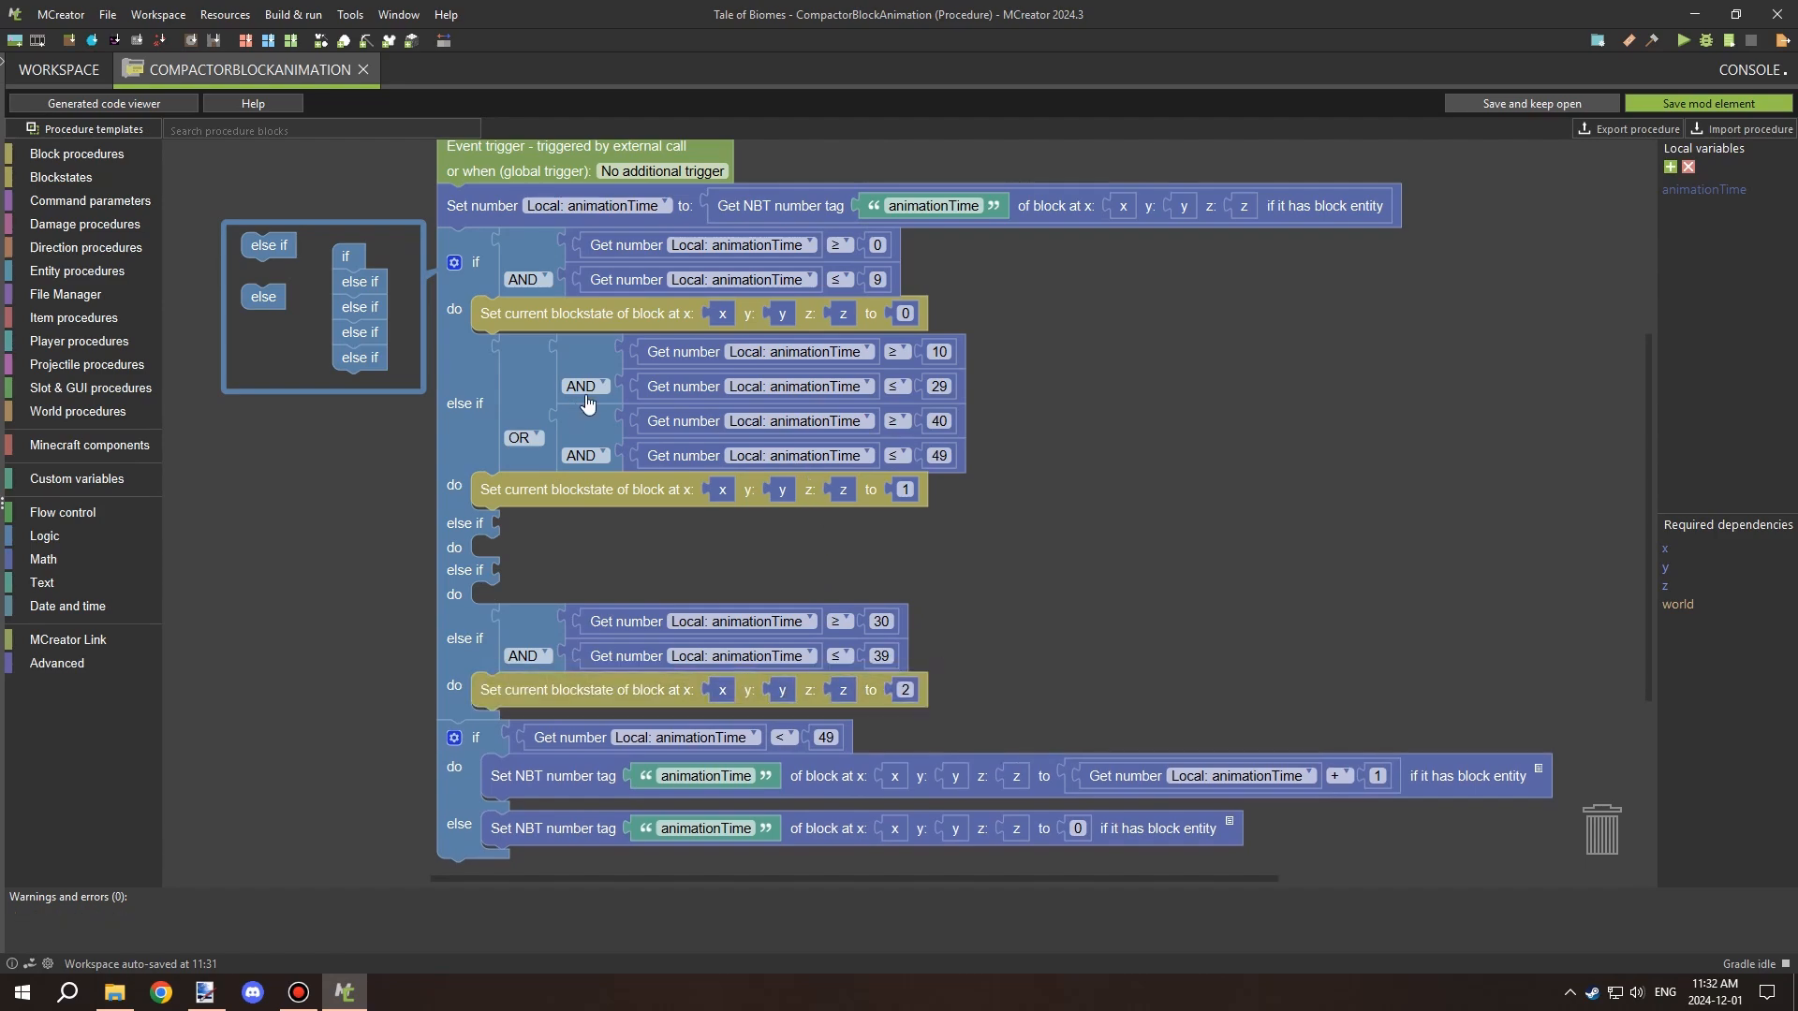
click(938, 387)
text(19)
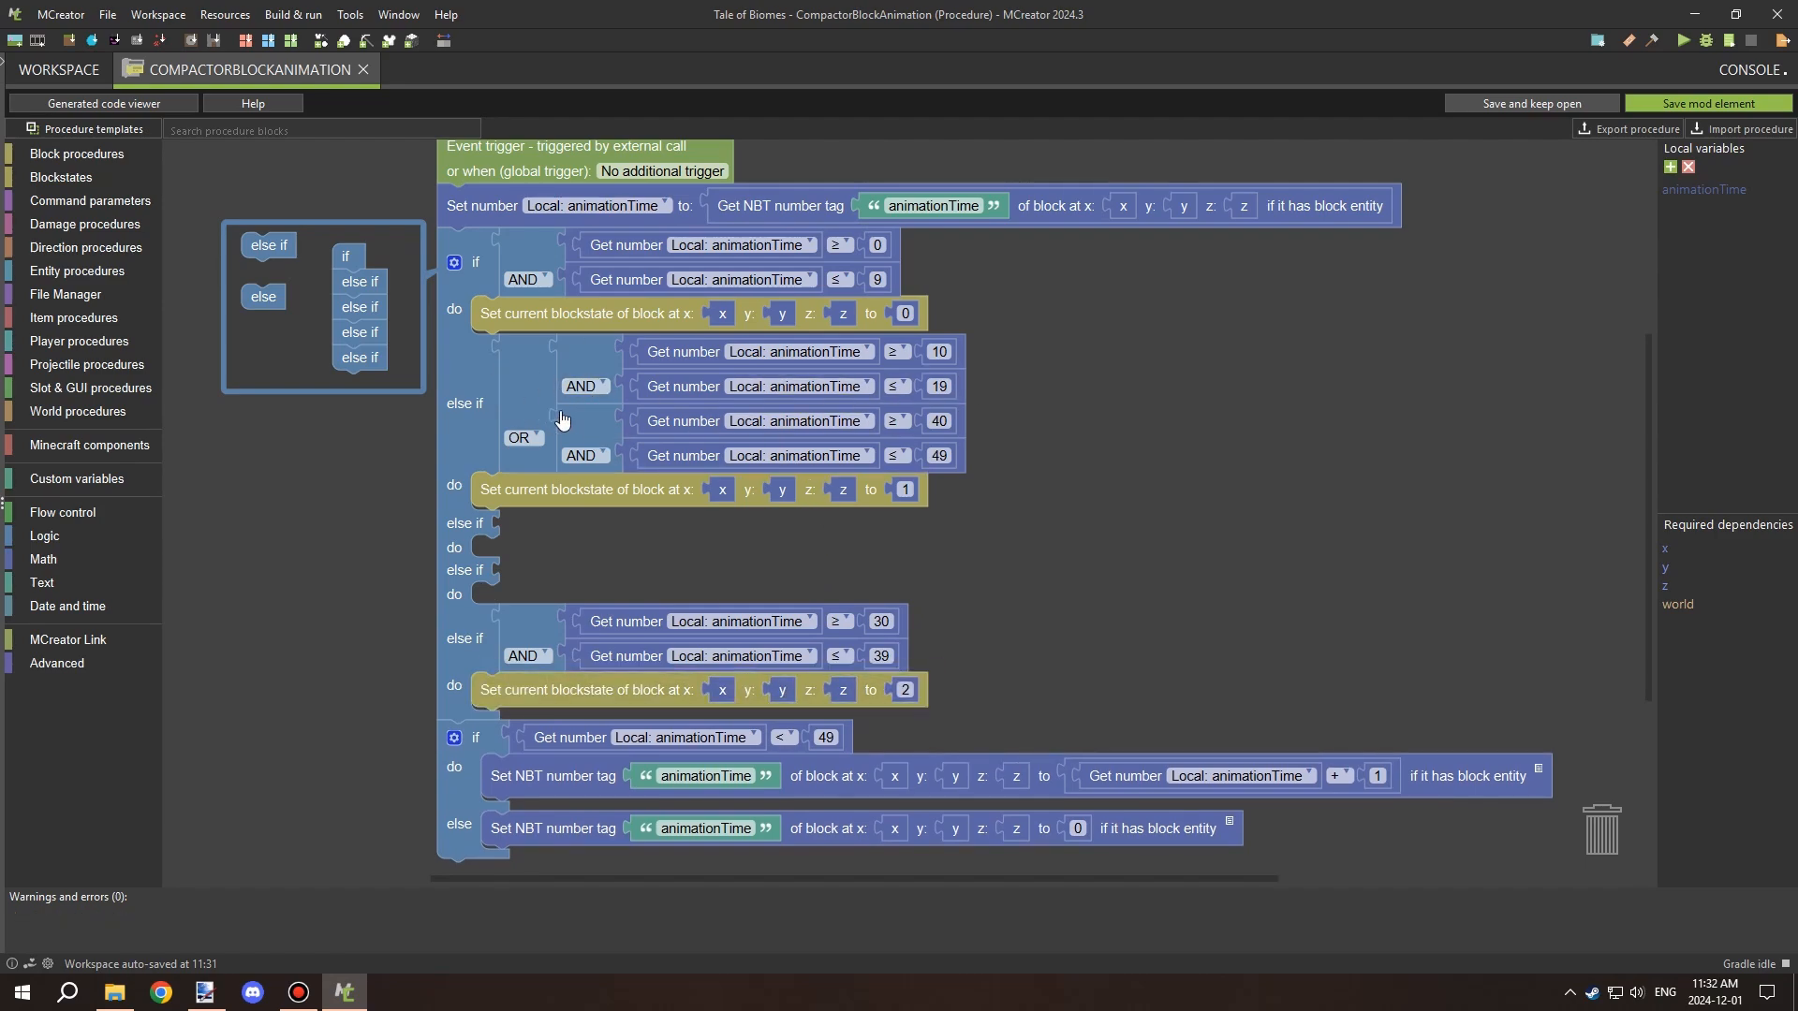
Detach the 40–49 condition and duplicate the second branch's condition and set-blockstate block into the first empty else-if branch.
drag(561, 420, 1248, 382)
right_click(514, 397)
click(554, 414)
right_click(531, 442)
drag(554, 418, 538, 575)
click(553, 455)
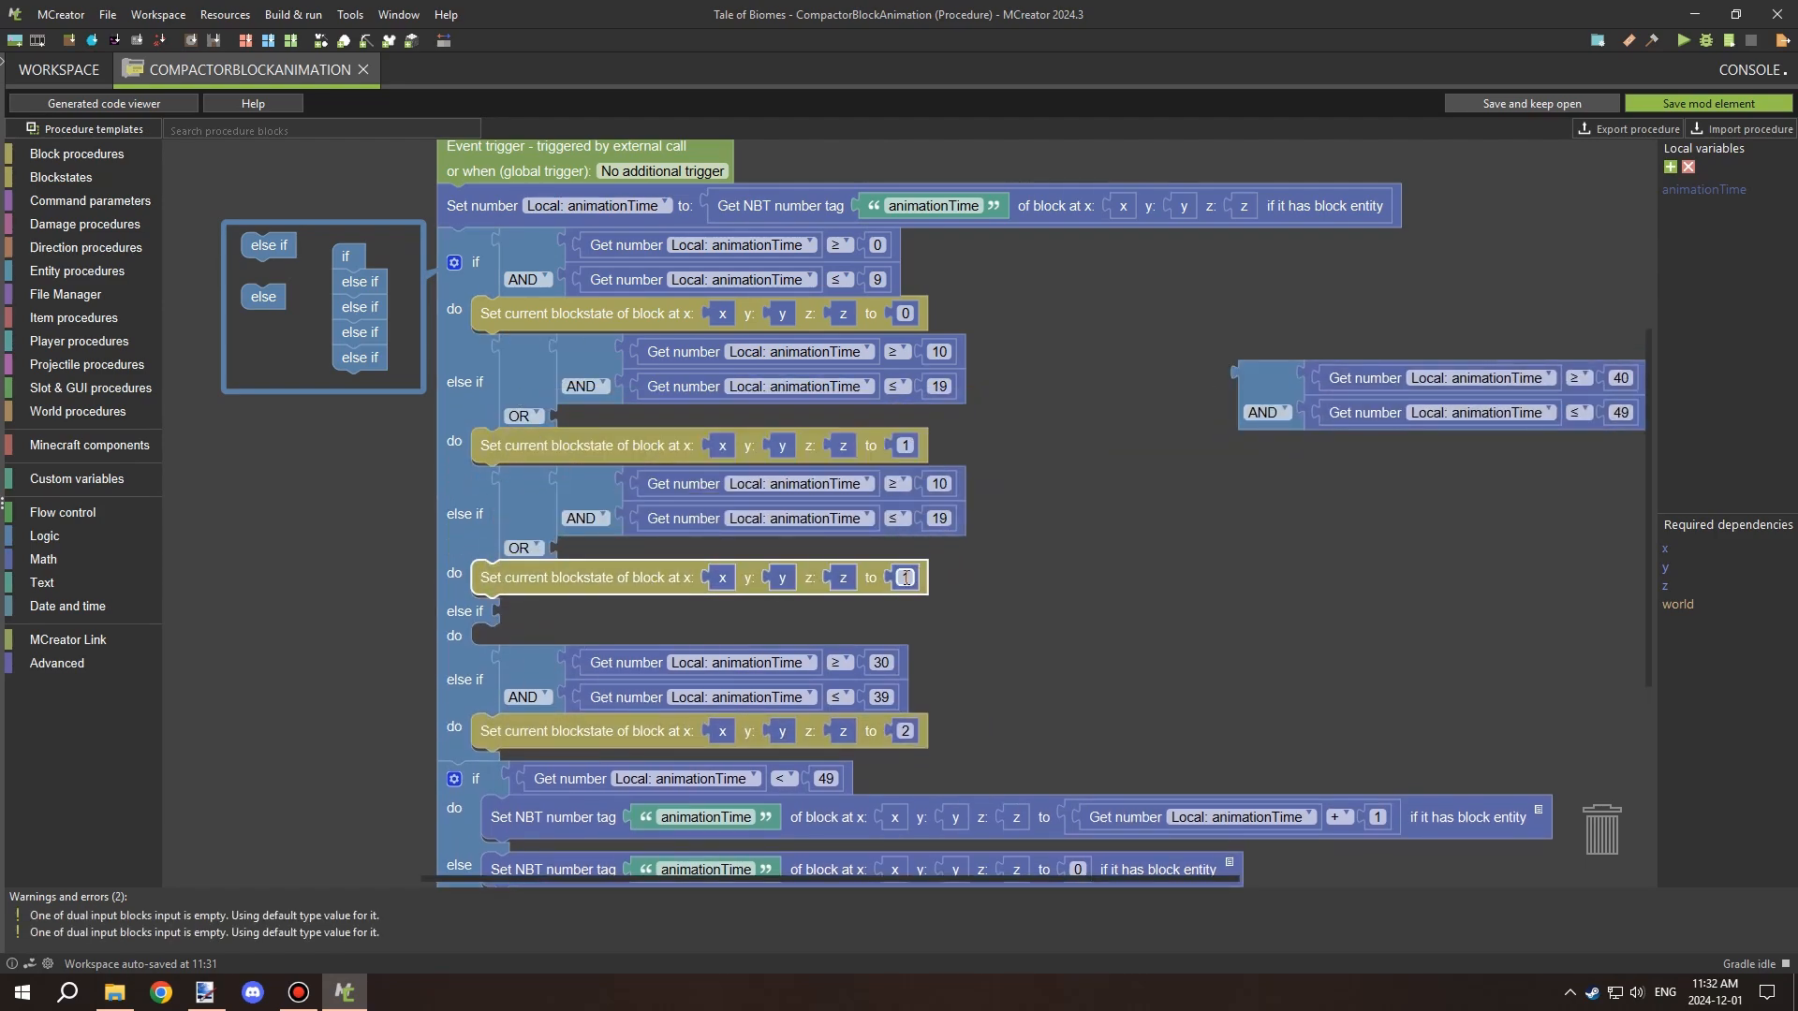
Set the third branch's blockstate to 2 and its animationTime range to 20–29.
text(2)
click(937, 483)
text(20)
key(Tab)
text(29)
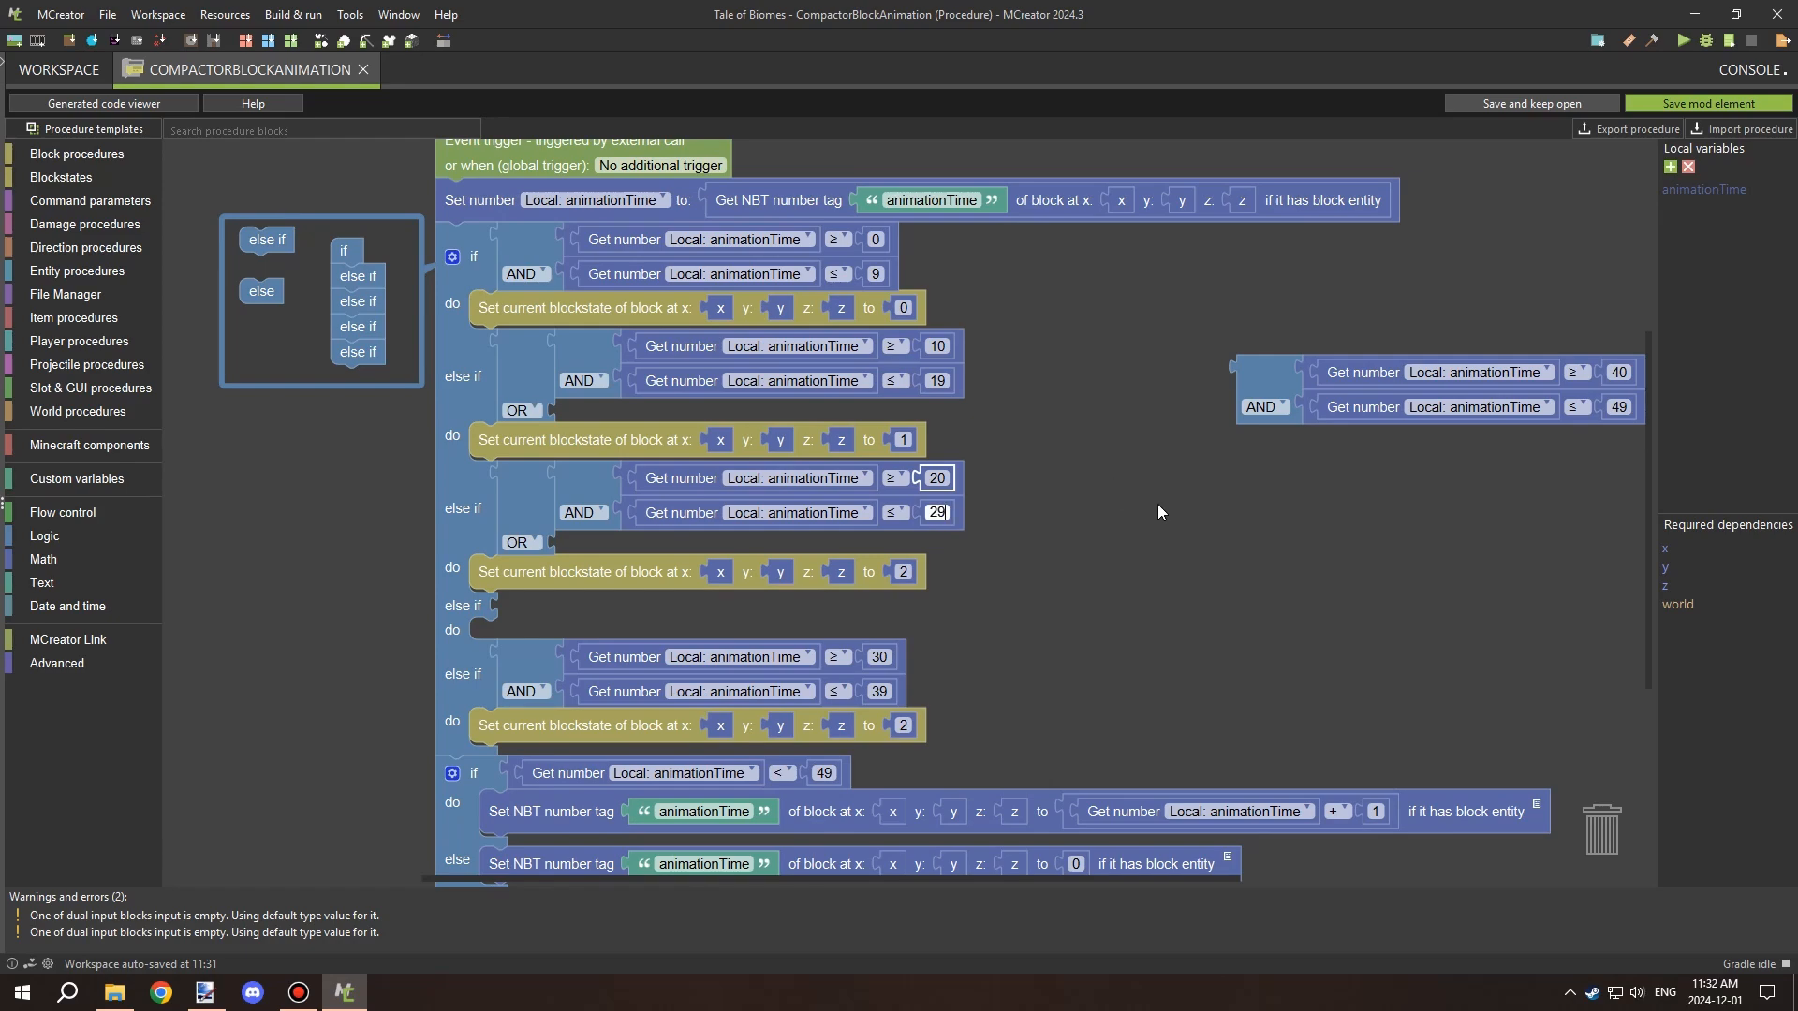
Duplicate the third branch's condition into the remaining empty else-if branch and set its range to 30–39.
drag(1157, 504, 1144, 421)
right_click(521, 416)
click(549, 430)
drag(549, 434, 525, 514)
click(925, 527)
key(BackSpace)
text(30)
key(Tab)
text(39)
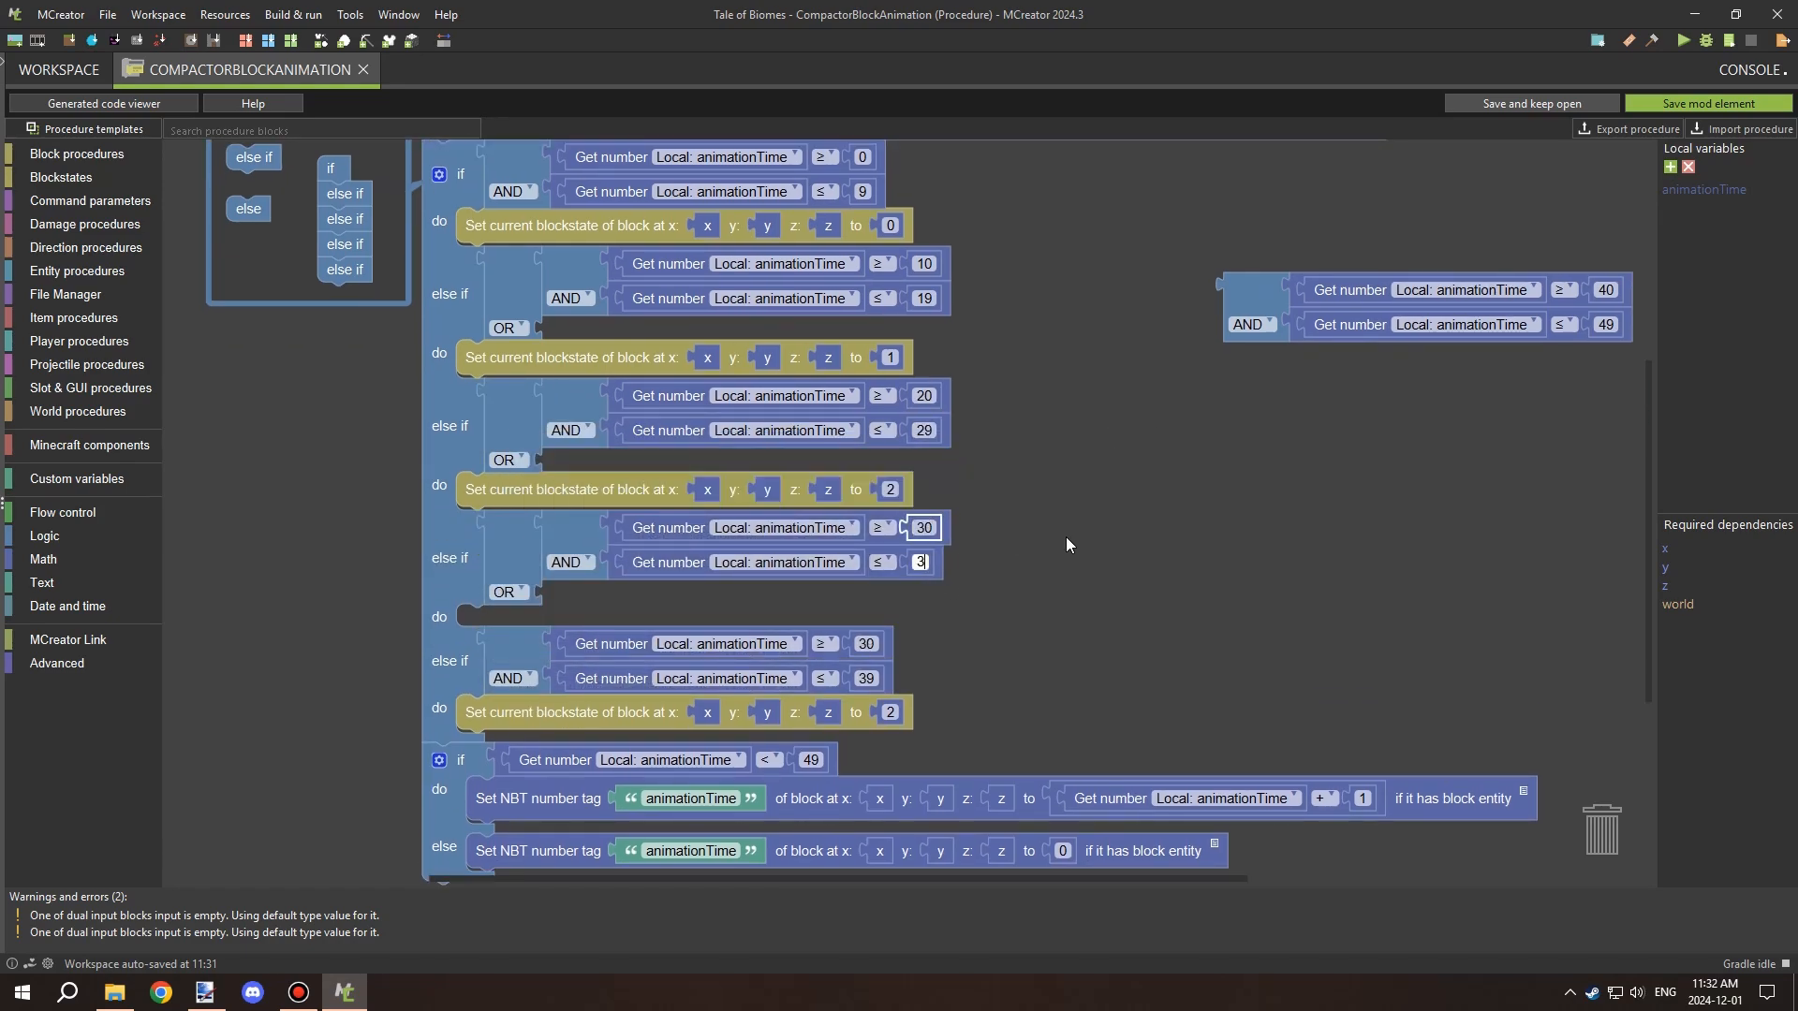
key(Tab)
Set the last else-if branch's animationTime range to 40–49.
mouse_move(1060, 538)
mouse_down()
mouse_move(1082, 433)
mouse_move(1043, 482)
mouse_move(1048, 515)
mouse_up()
right_click(508, 410)
click(905, 458)
click(903, 597)
text(40)
key(Tab)
text(49)
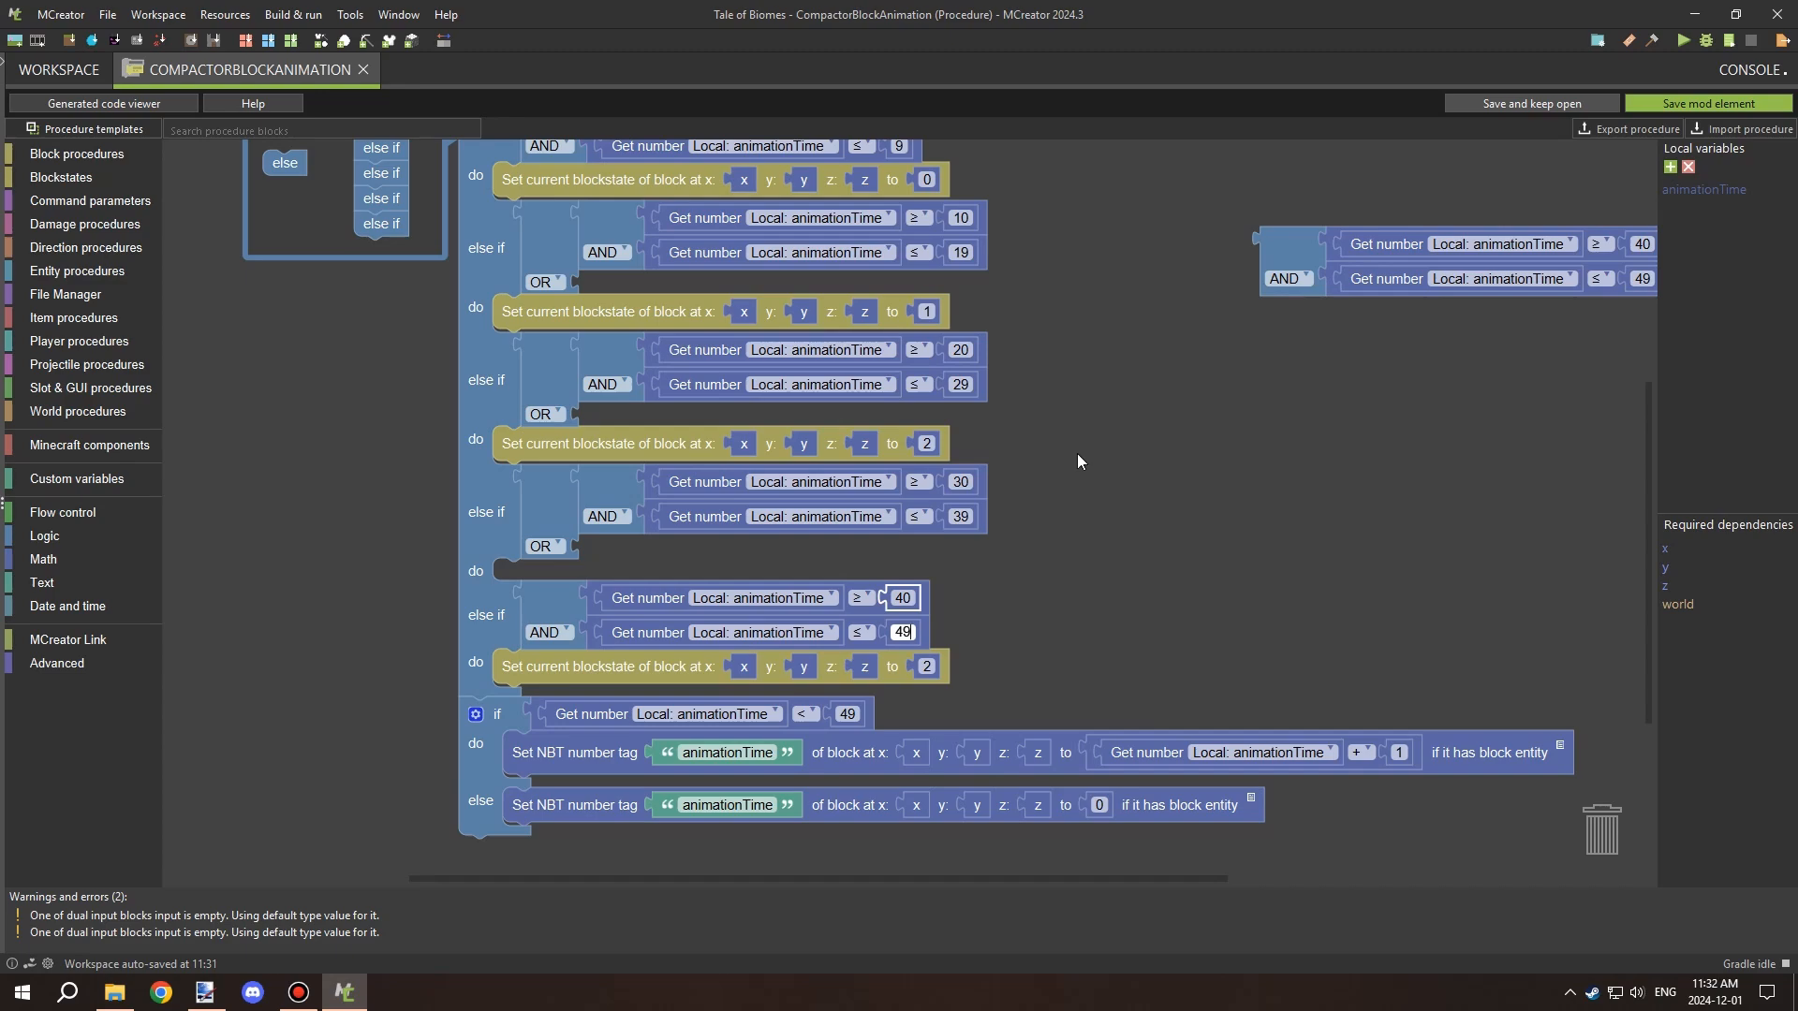
Set the first branch's upper limit to 4 and the second branch's animationTime range to 5–9.
drag(1075, 454, 1021, 557)
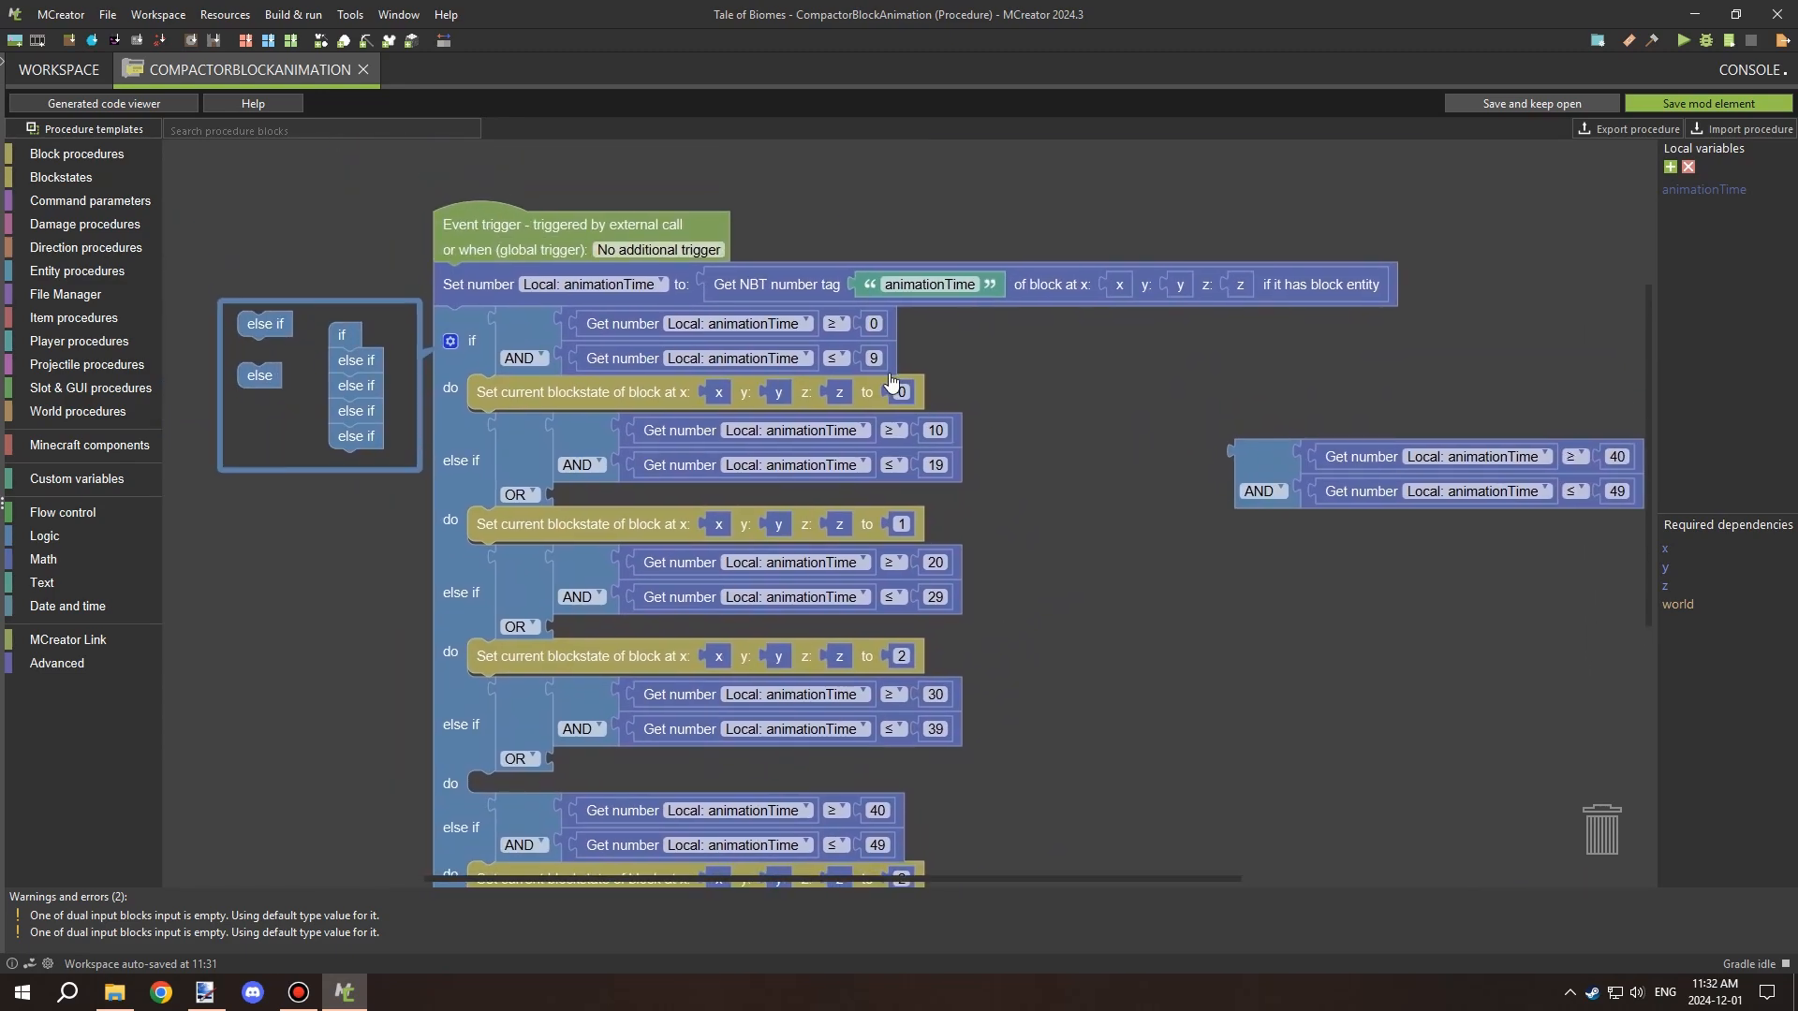
text(4)
text(5)
key(Tab)
text(9)
Set the third branch's animationTime range to 10–14 and the fourth branch's range to 15–19.
scroll(996, 481, down, 2)
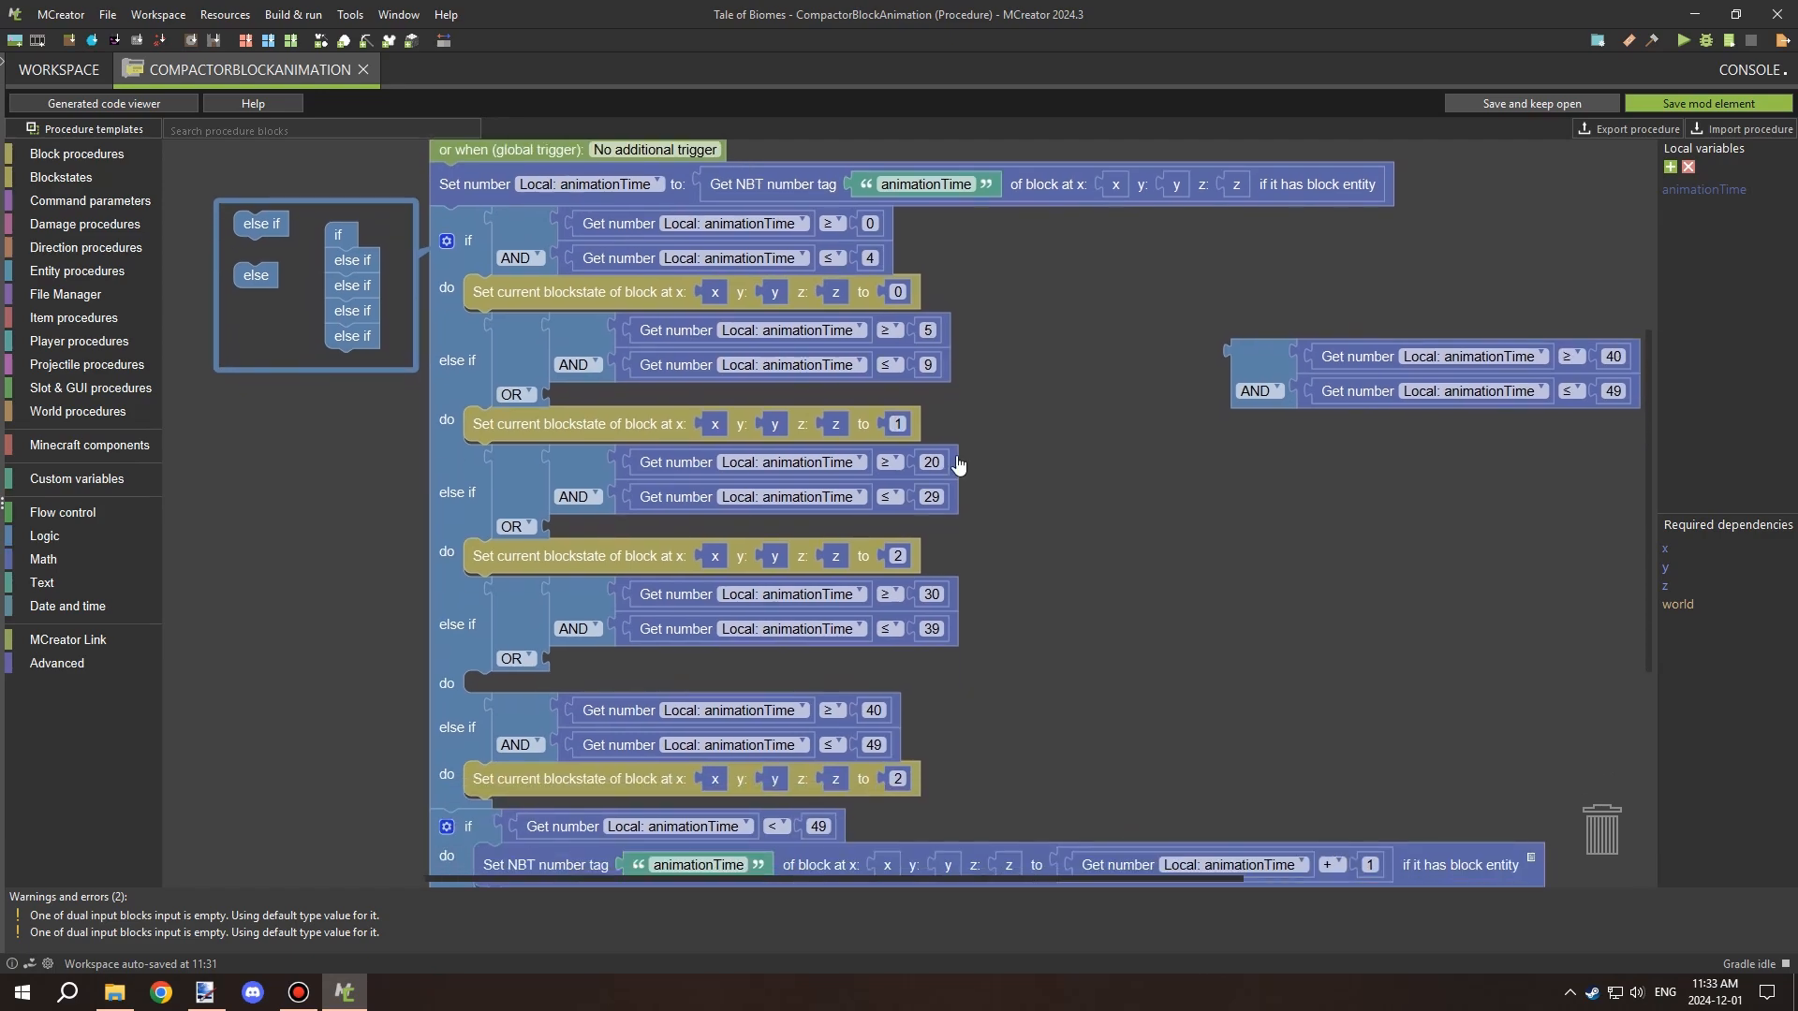
click(932, 462)
scroll(1049, 459, down, 1)
text(10)
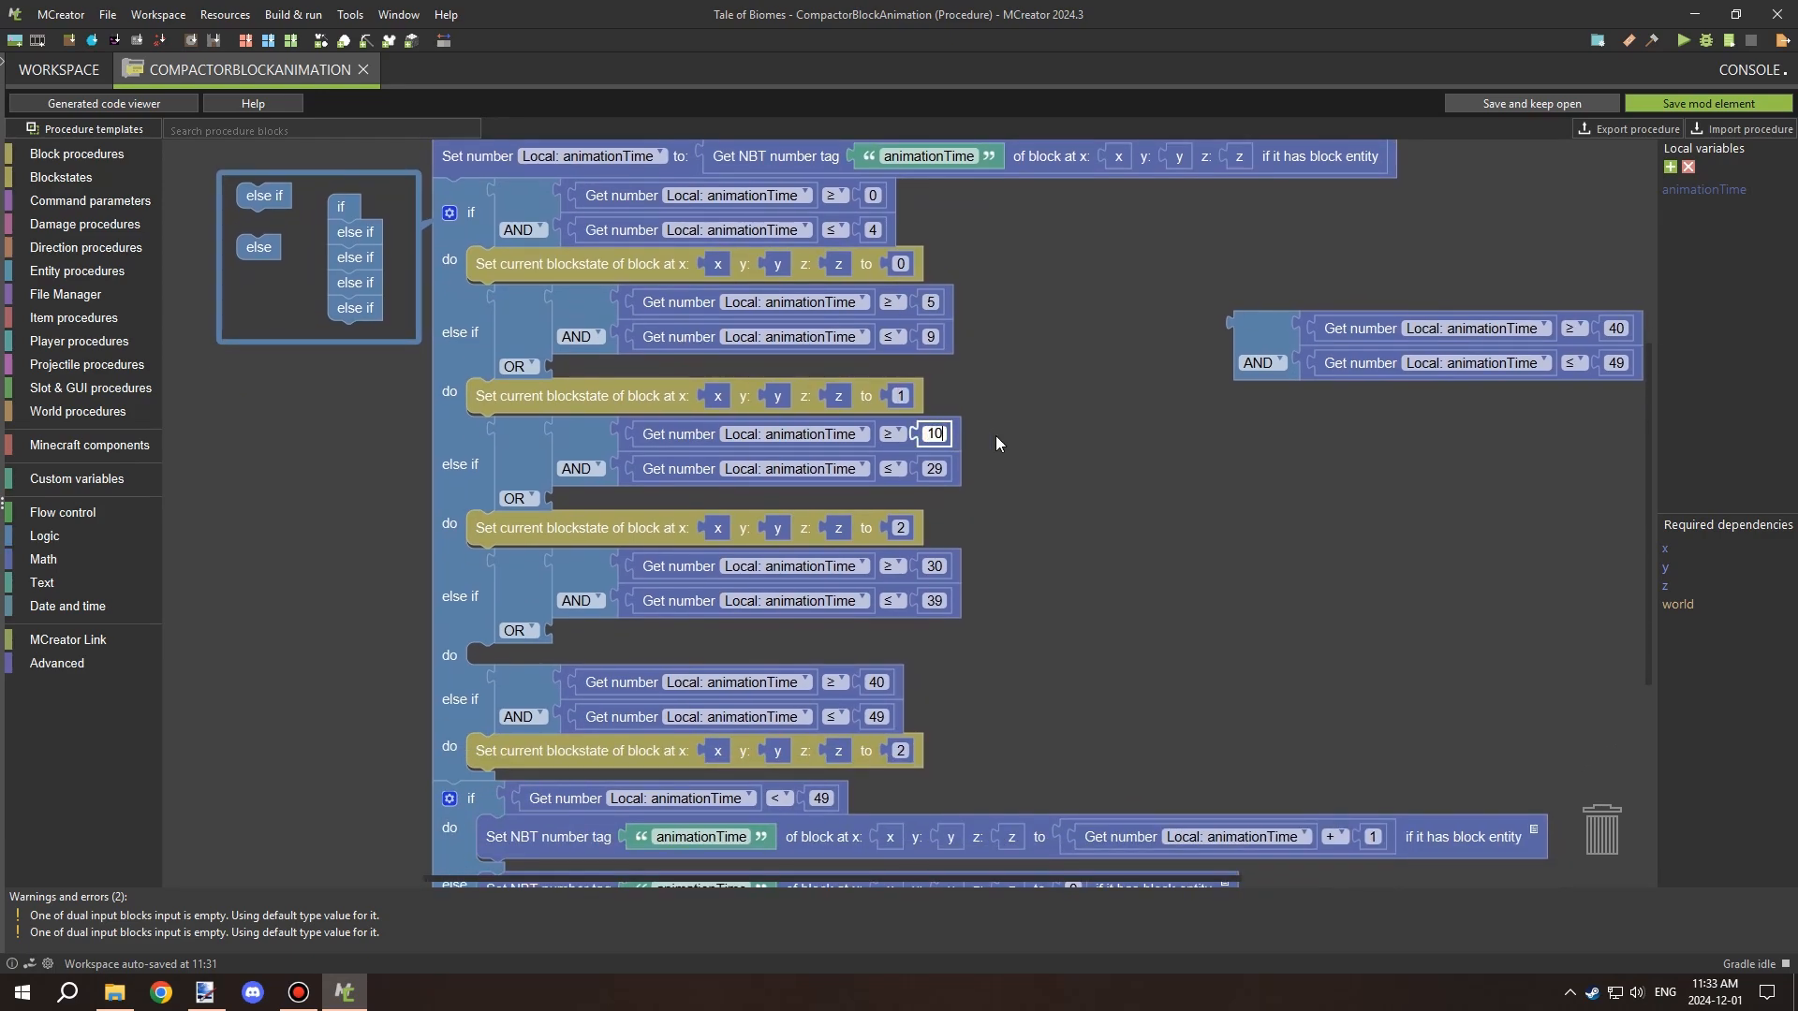
key(Tab)
text(14)
scroll(1034, 468, down, 2)
text(15)
key(Tab)
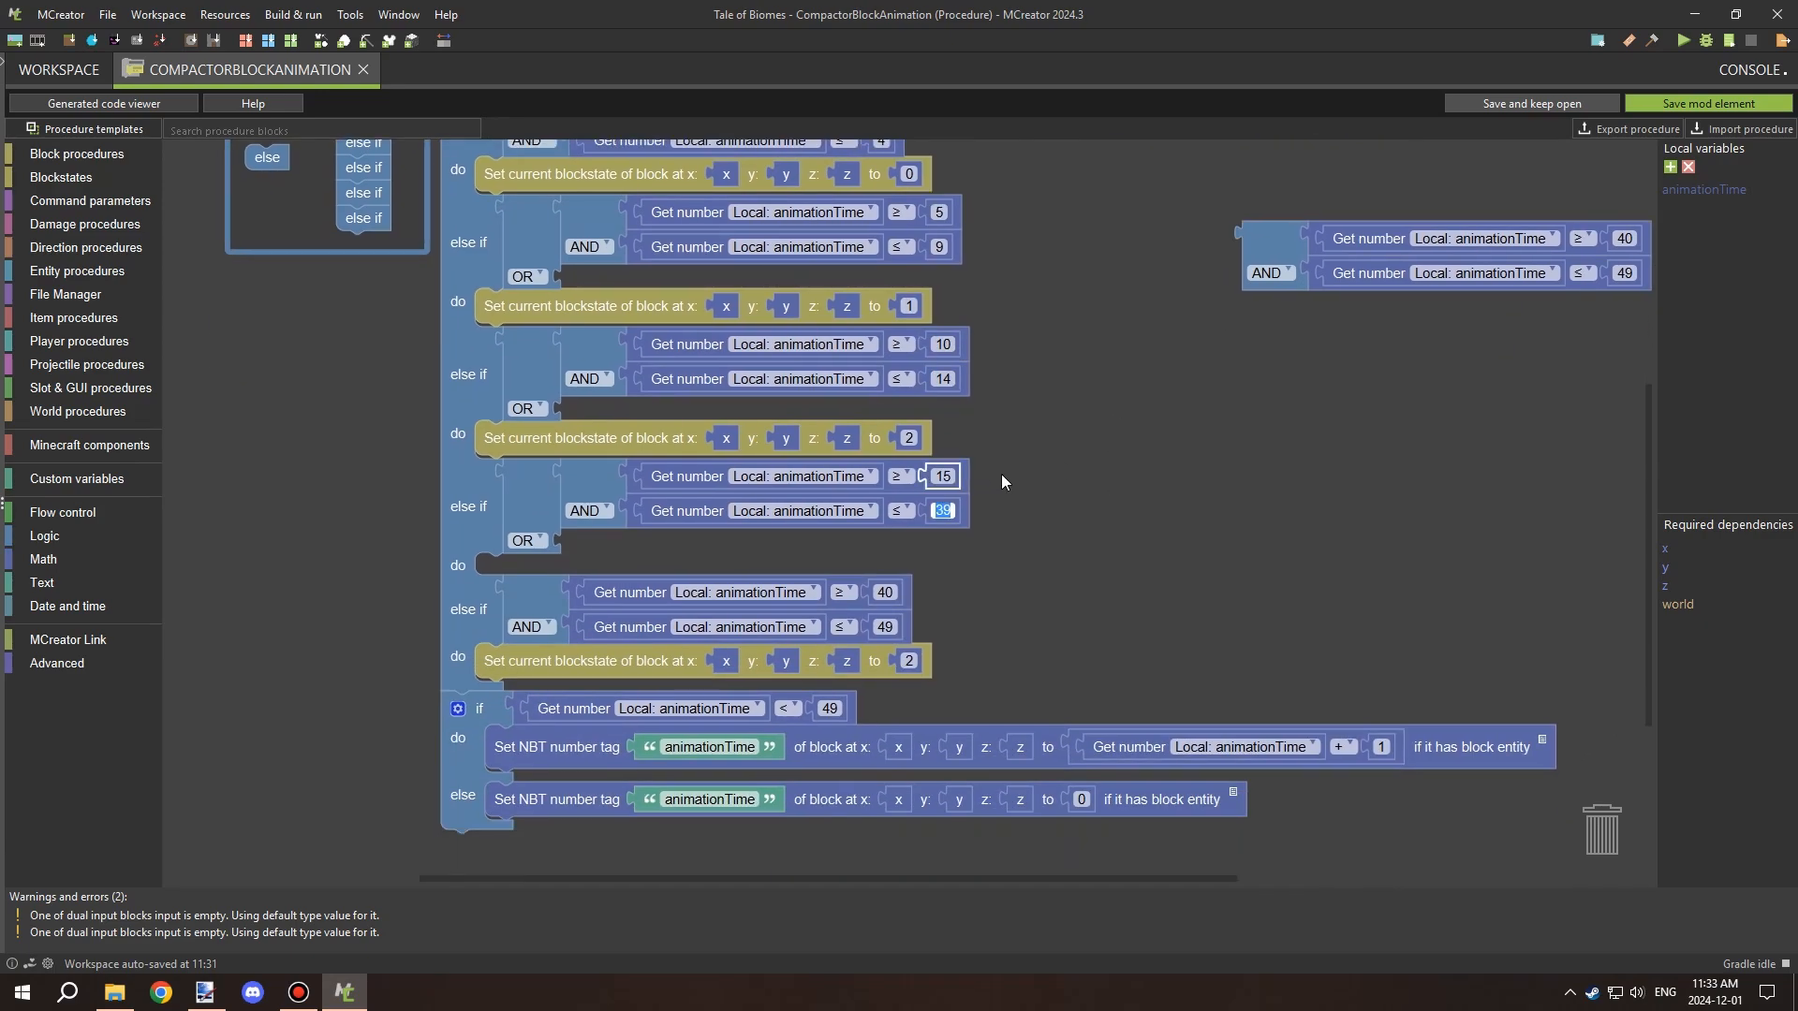
text(19)
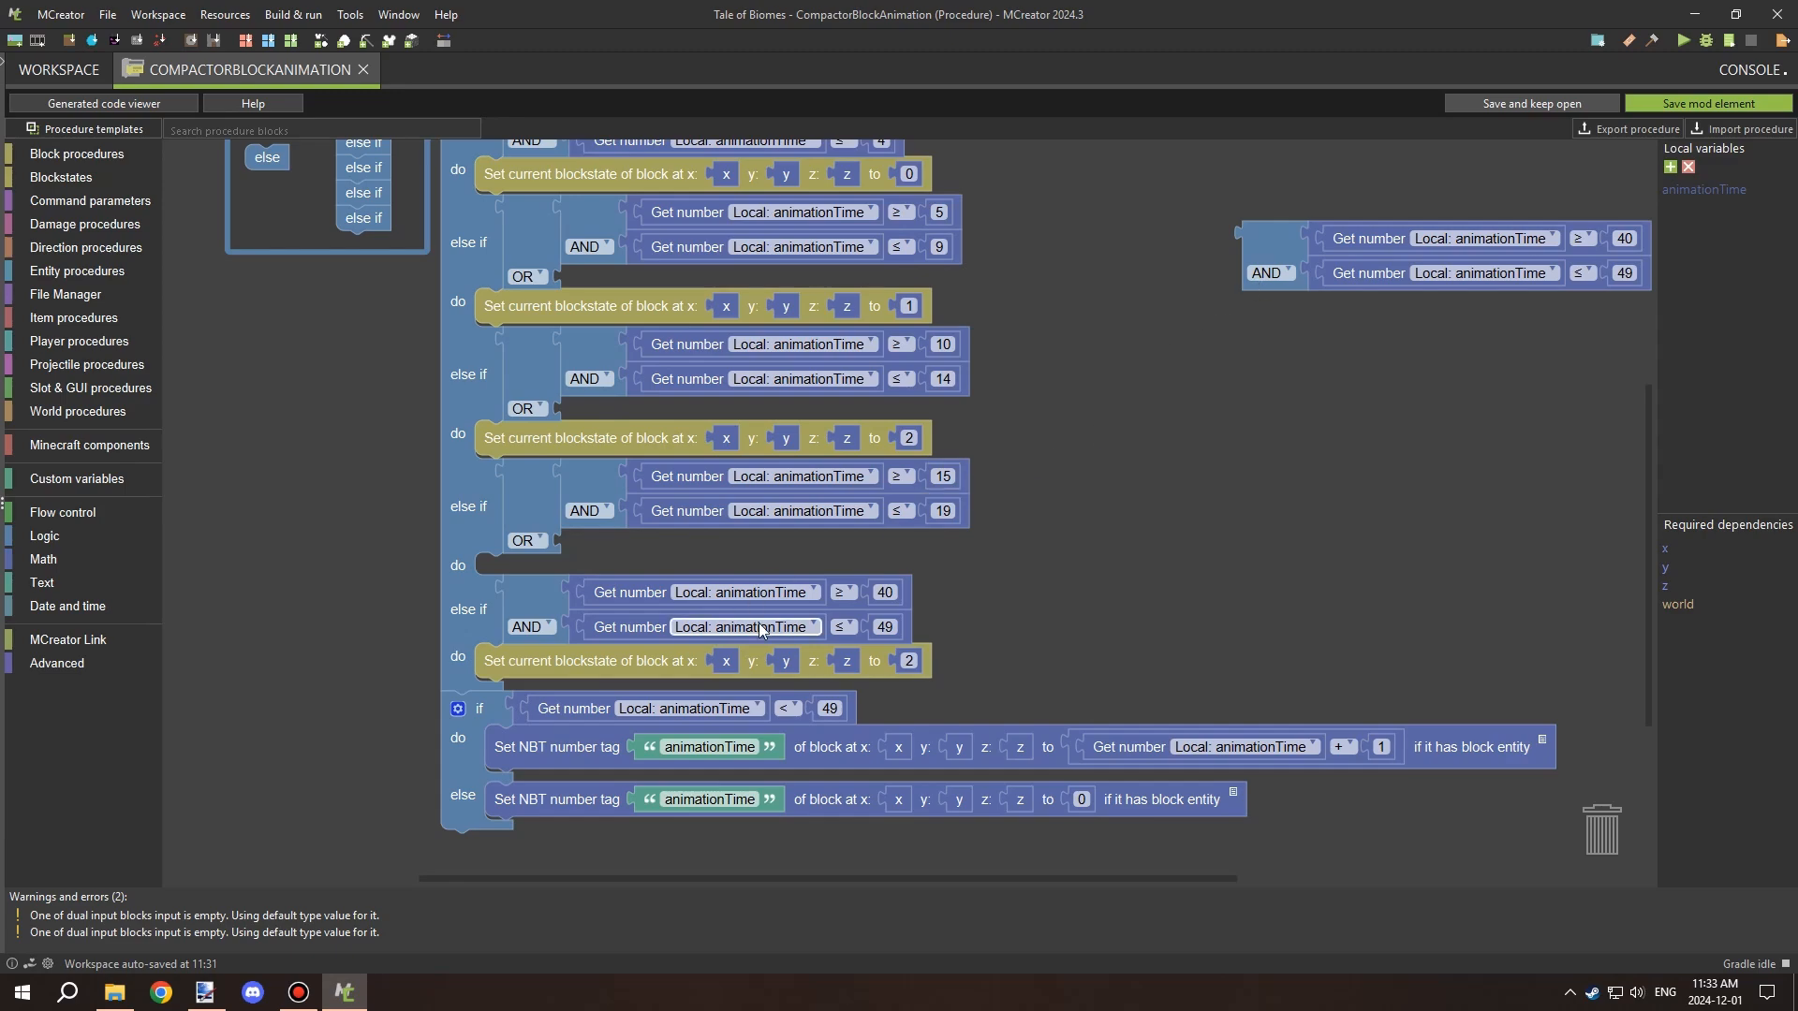
Set the last else-if branch's animationTime range to 20–24.
text(1)
key(BackSpace)
text(20)
key(Tab)
text(29)
key(BackSpace)
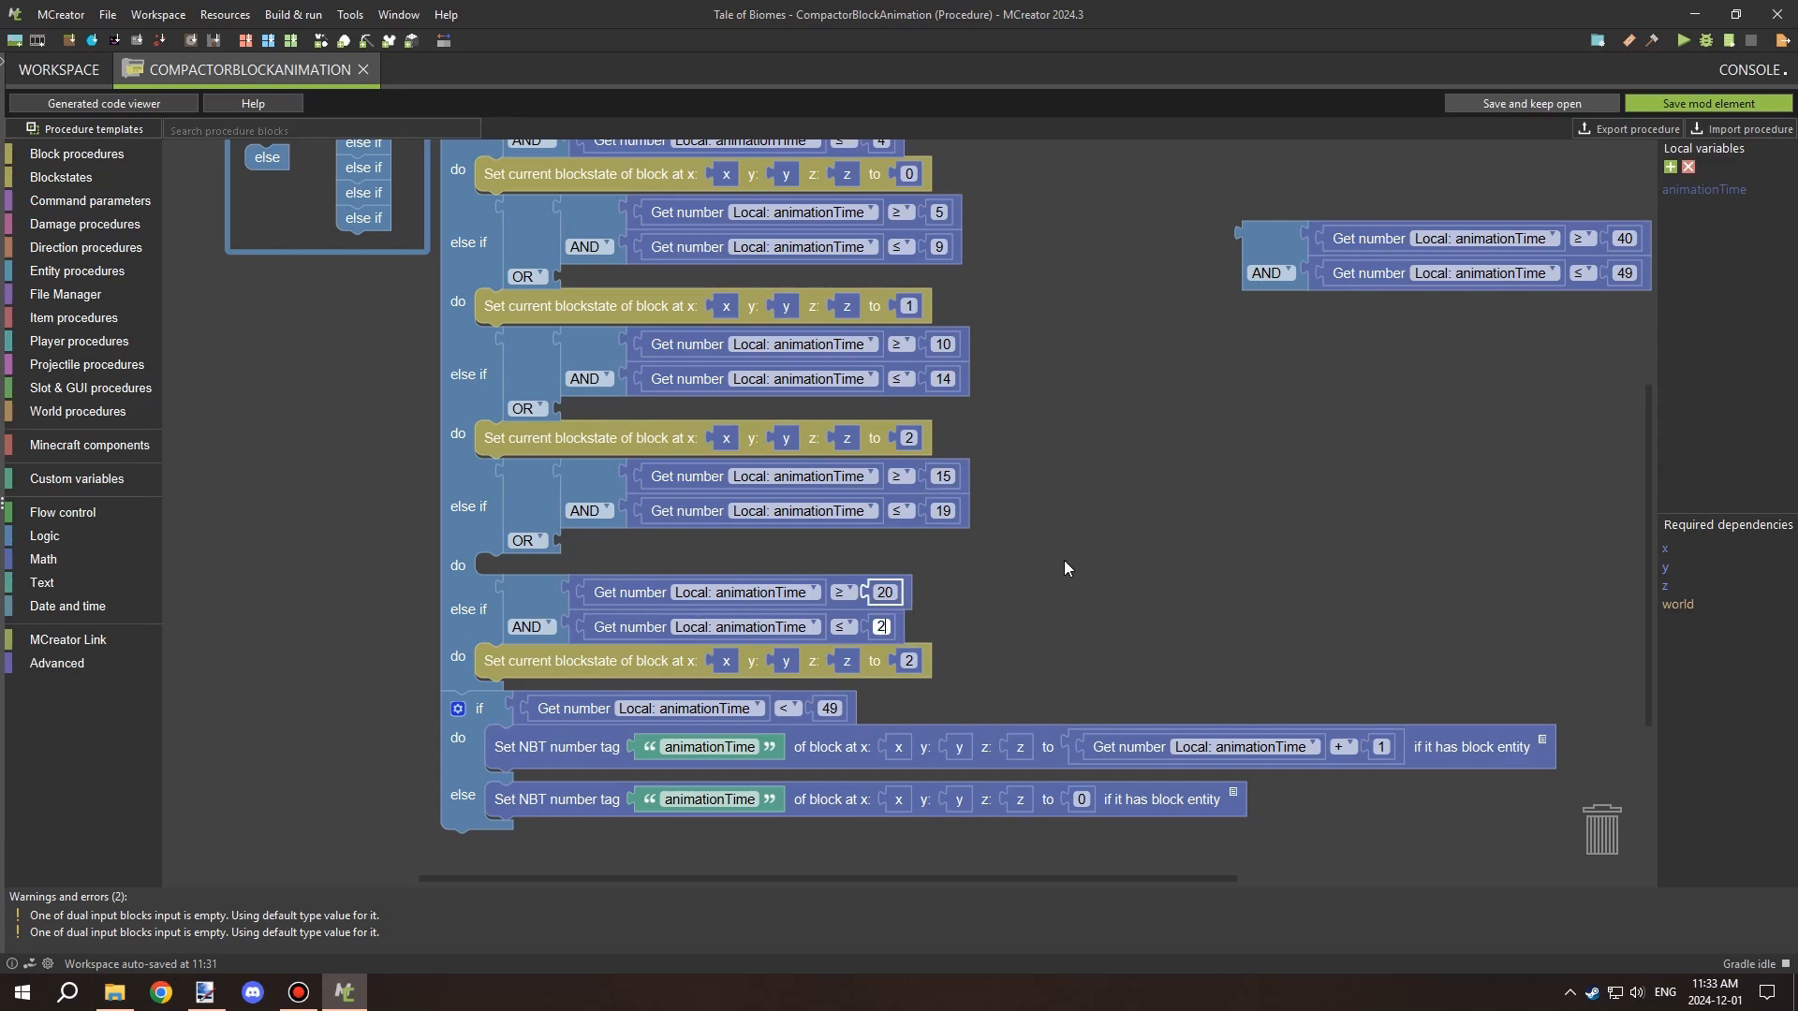
text(4)
key(Return)
Attach the detached AND condition to the fourth branch's empty OR input and set its range to 25–29.
drag(1624, 238, 931, 538)
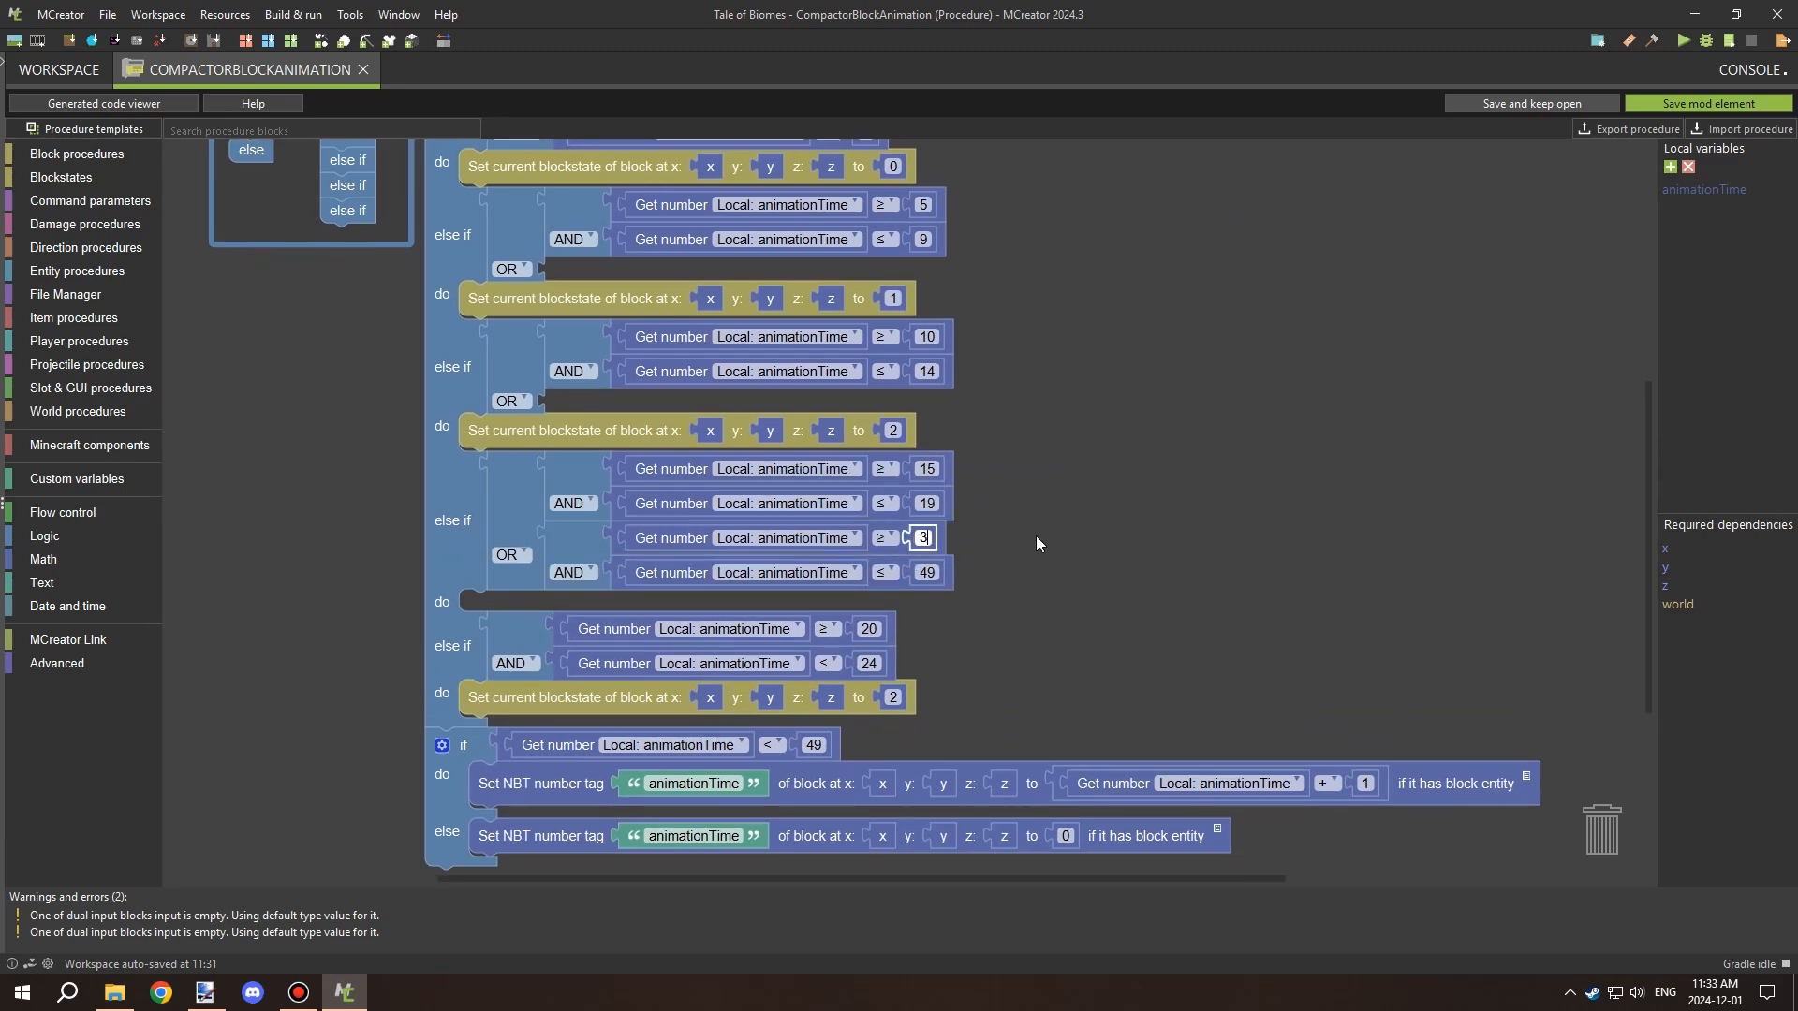
key(BackSpace)
text(25)
key(Tab)
key(BackSpace)
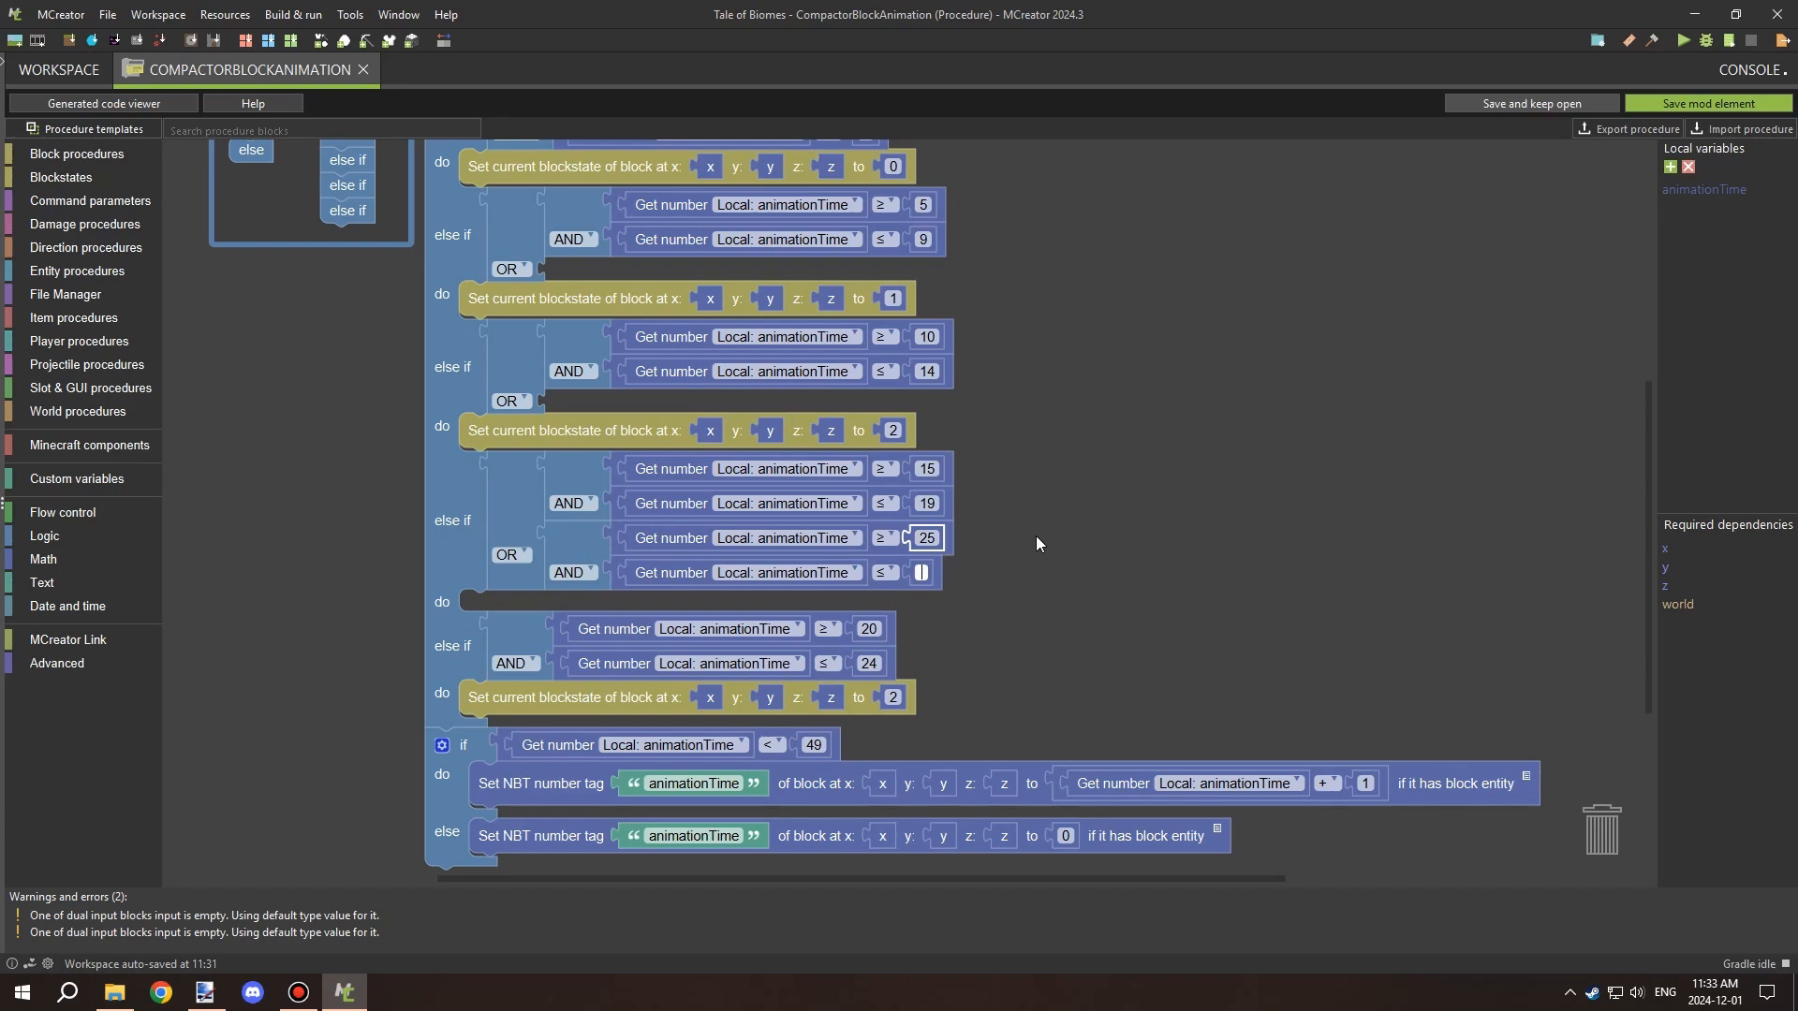
text(29)
click(1035, 537)
Duplicate the 25–29 condition into the third branch's empty OR input and set its range to 30–34.
scroll(1035, 538, up, 1)
right_click(569, 636)
click(609, 679)
right_click(572, 640)
click(601, 658)
drag(959, 698, 945, 513)
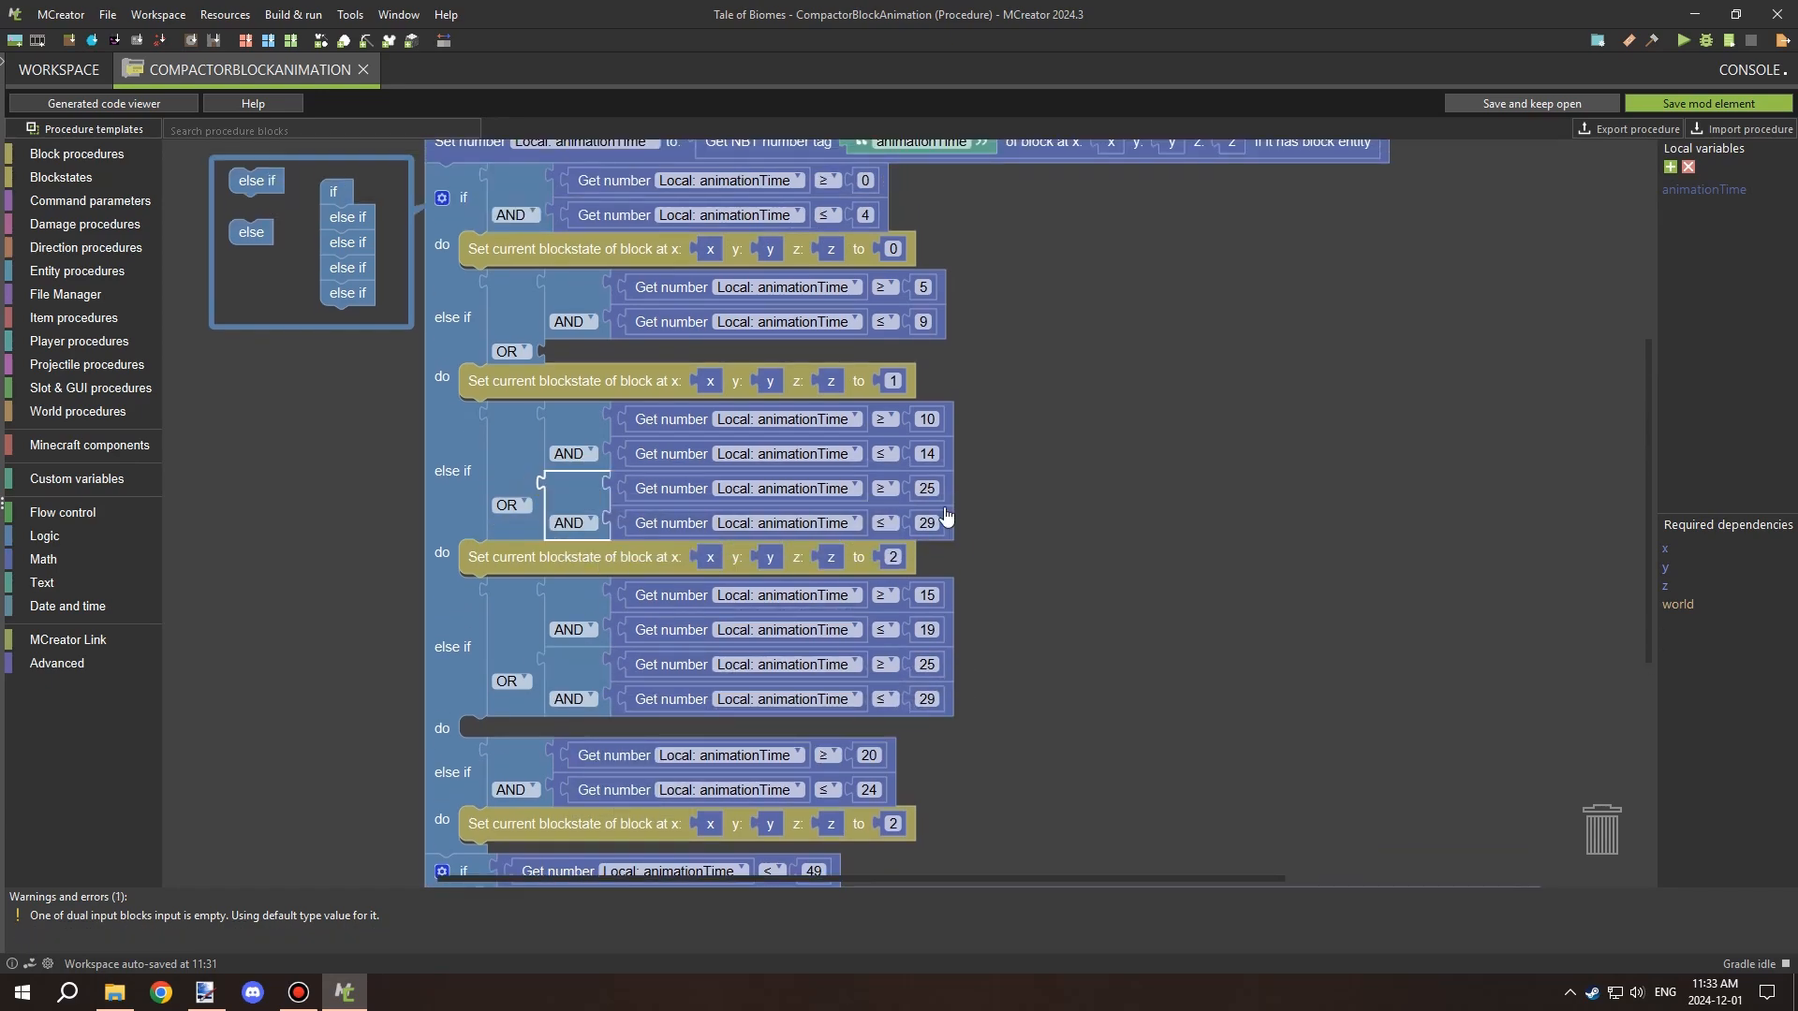
click(926, 488)
text(30)
key(Tab)
text(34)
click(1122, 496)
Duplicate the 30–34 condition into the second branch's empty OR input and set its range to 35–39.
right_click(579, 535)
click(609, 553)
drag(609, 554, 580, 373)
click(926, 357)
text(25)
key(BackSpace)
key(BackSpace)
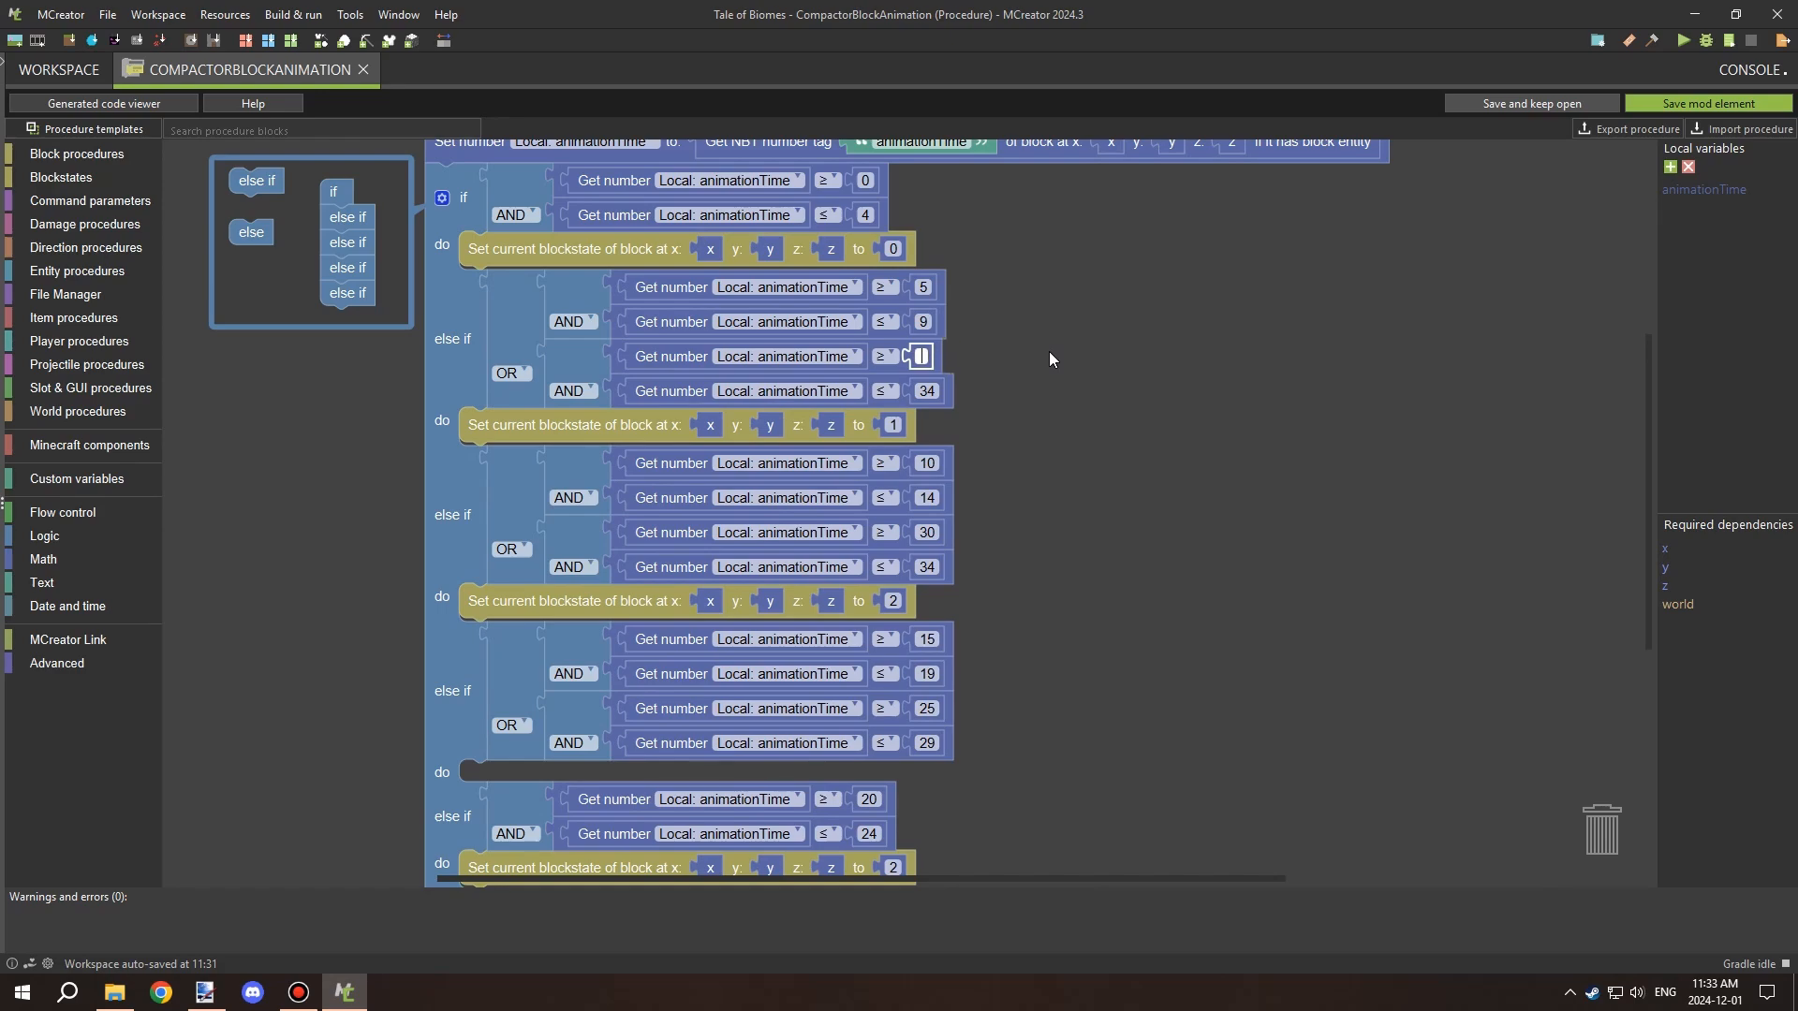
text(35)
key(Tab)
text(39)
Review the animationTime ranges and blockstate assignments across all branches of the procedure.
drag(1096, 401, 1114, 478)
drag(902, 305, 904, 305)
drag(973, 322, 970, 273)
drag(976, 307, 987, 282)
drag(977, 415, 981, 301)
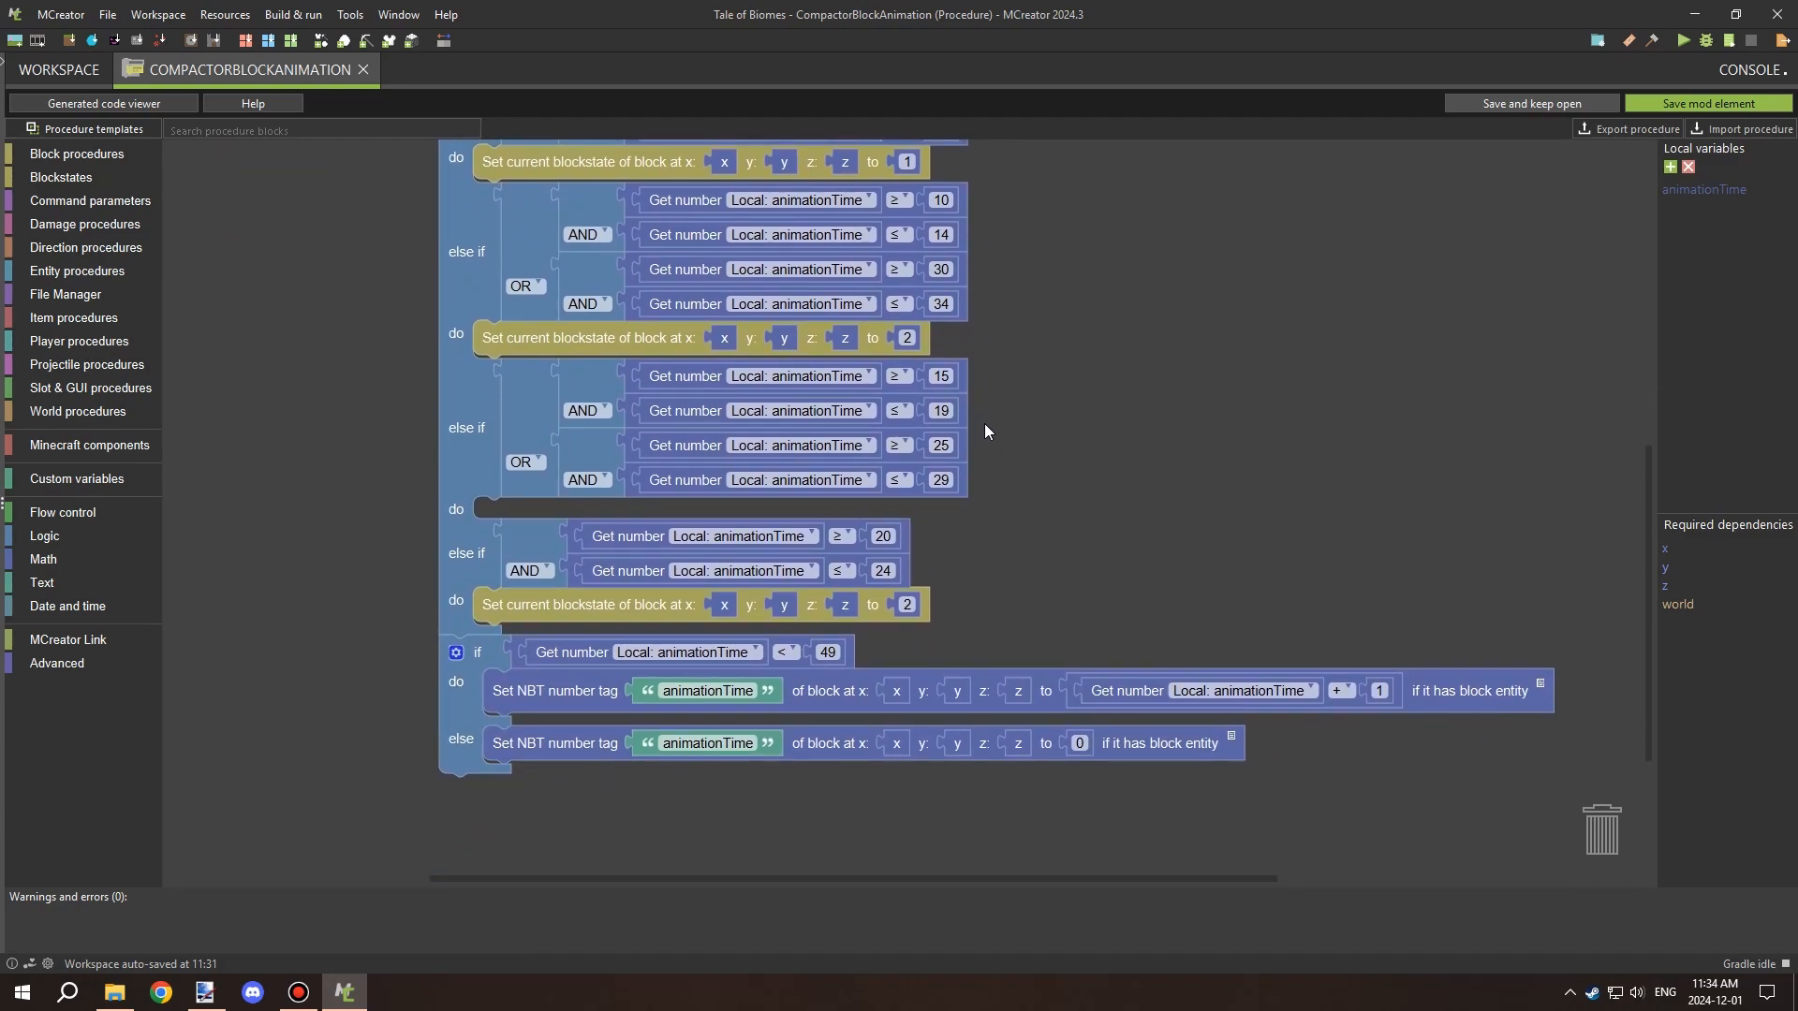
scroll(950, 578, up, 5)
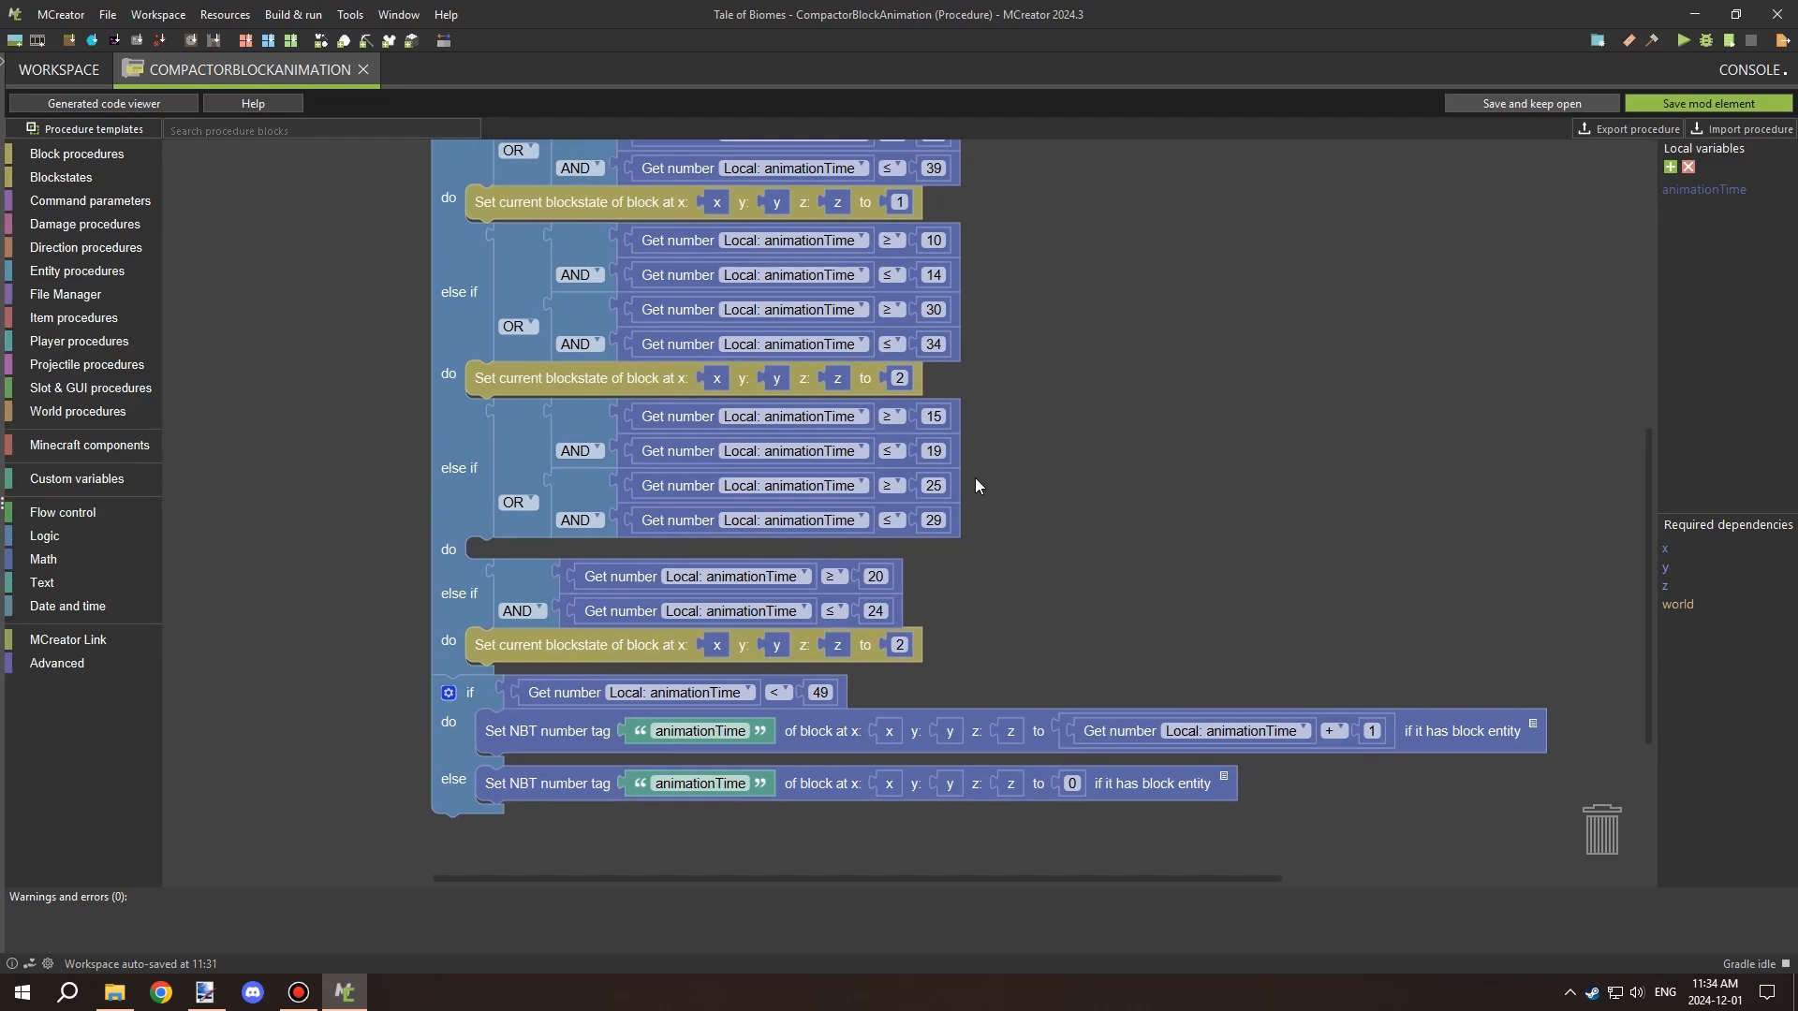
drag(971, 341, 1002, 409)
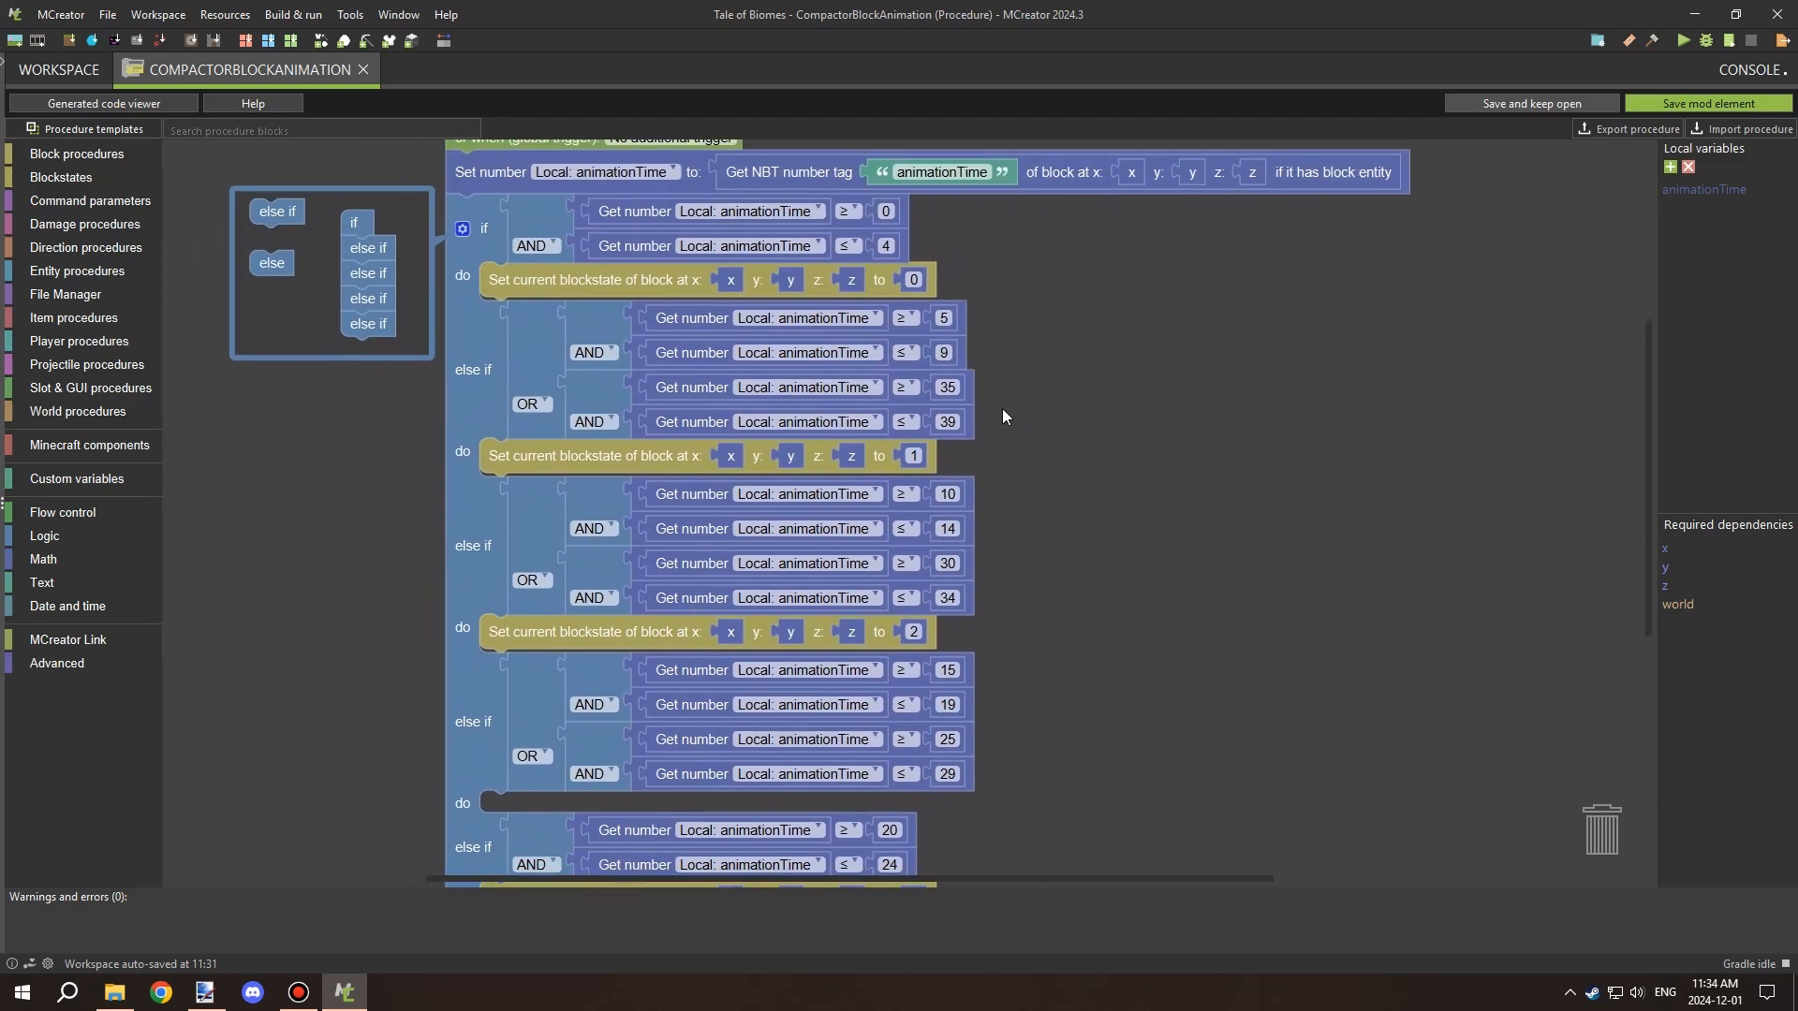
Add a copied set-blockstate block with value 3 to the empty fourth branch and set the last branch's blockstate to 4.
drag(979, 775, 981, 522)
key(ctrl+v)
drag(688, 442, 666, 565)
click(920, 559)
text(3)
click(917, 663)
text(4)
Set the limit in the final if condition that increments animationTime to 39.
drag(1071, 518, 1118, 713)
click(516, 175)
drag(1089, 854, 1008, 483)
drag(1117, 349, 1071, 347)
text(39)
drag(992, 495, 1002, 494)
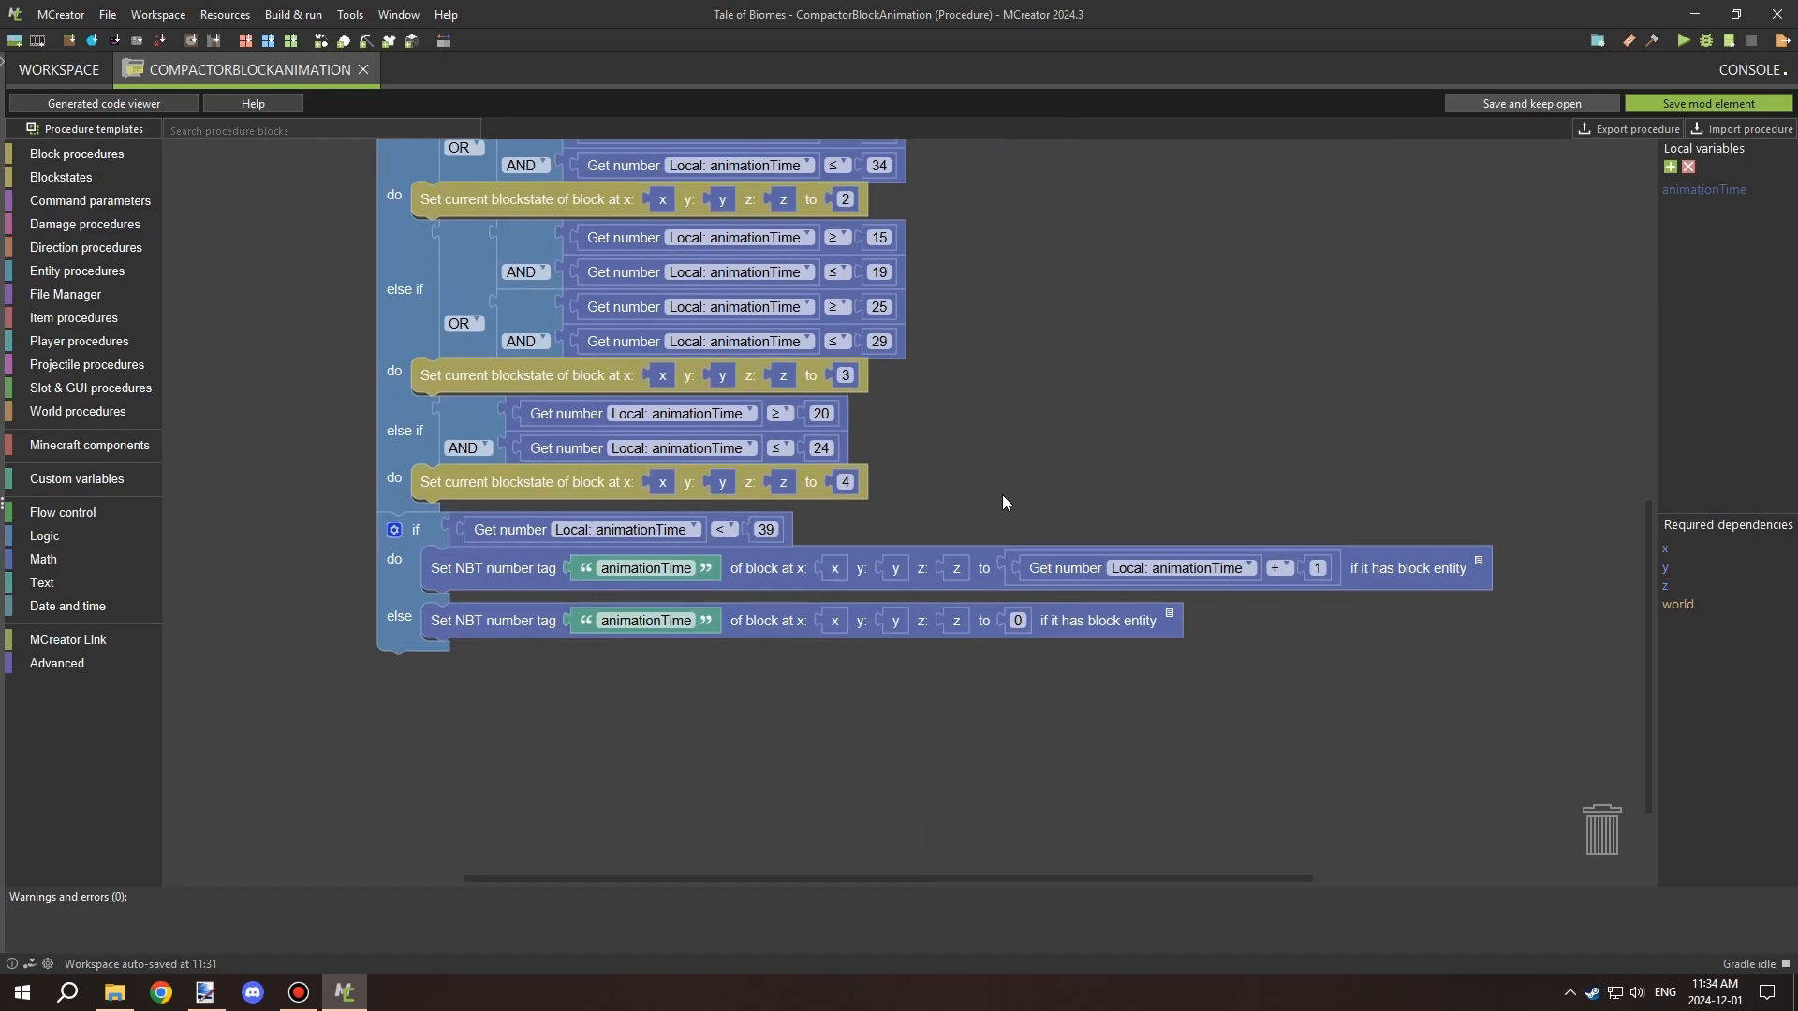
Check the finished branches and save the CompactorBlockAnimation procedure.
drag(1048, 330, 1048, 524)
drag(1024, 457, 1020, 206)
click(1709, 103)
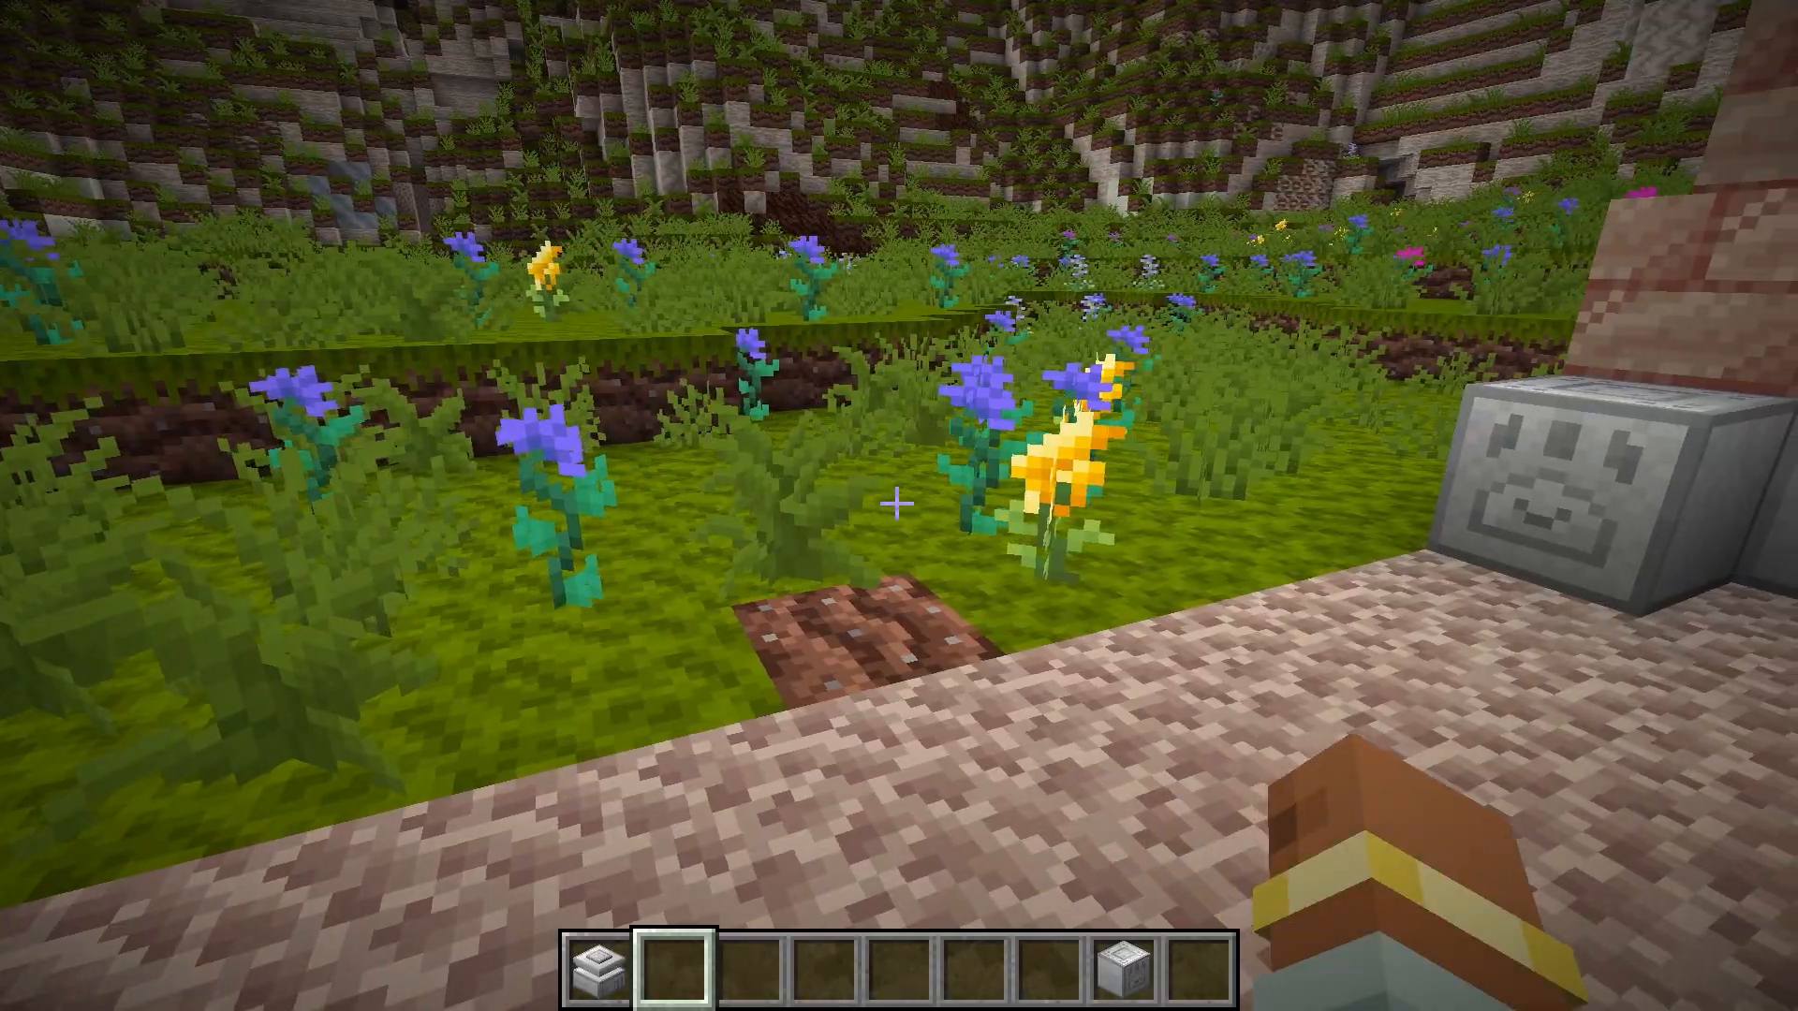
In Minecraft, place a compactor block beside the stone path and watch its animation from different angles.
key(1)
right_click(899, 506)
key(2)
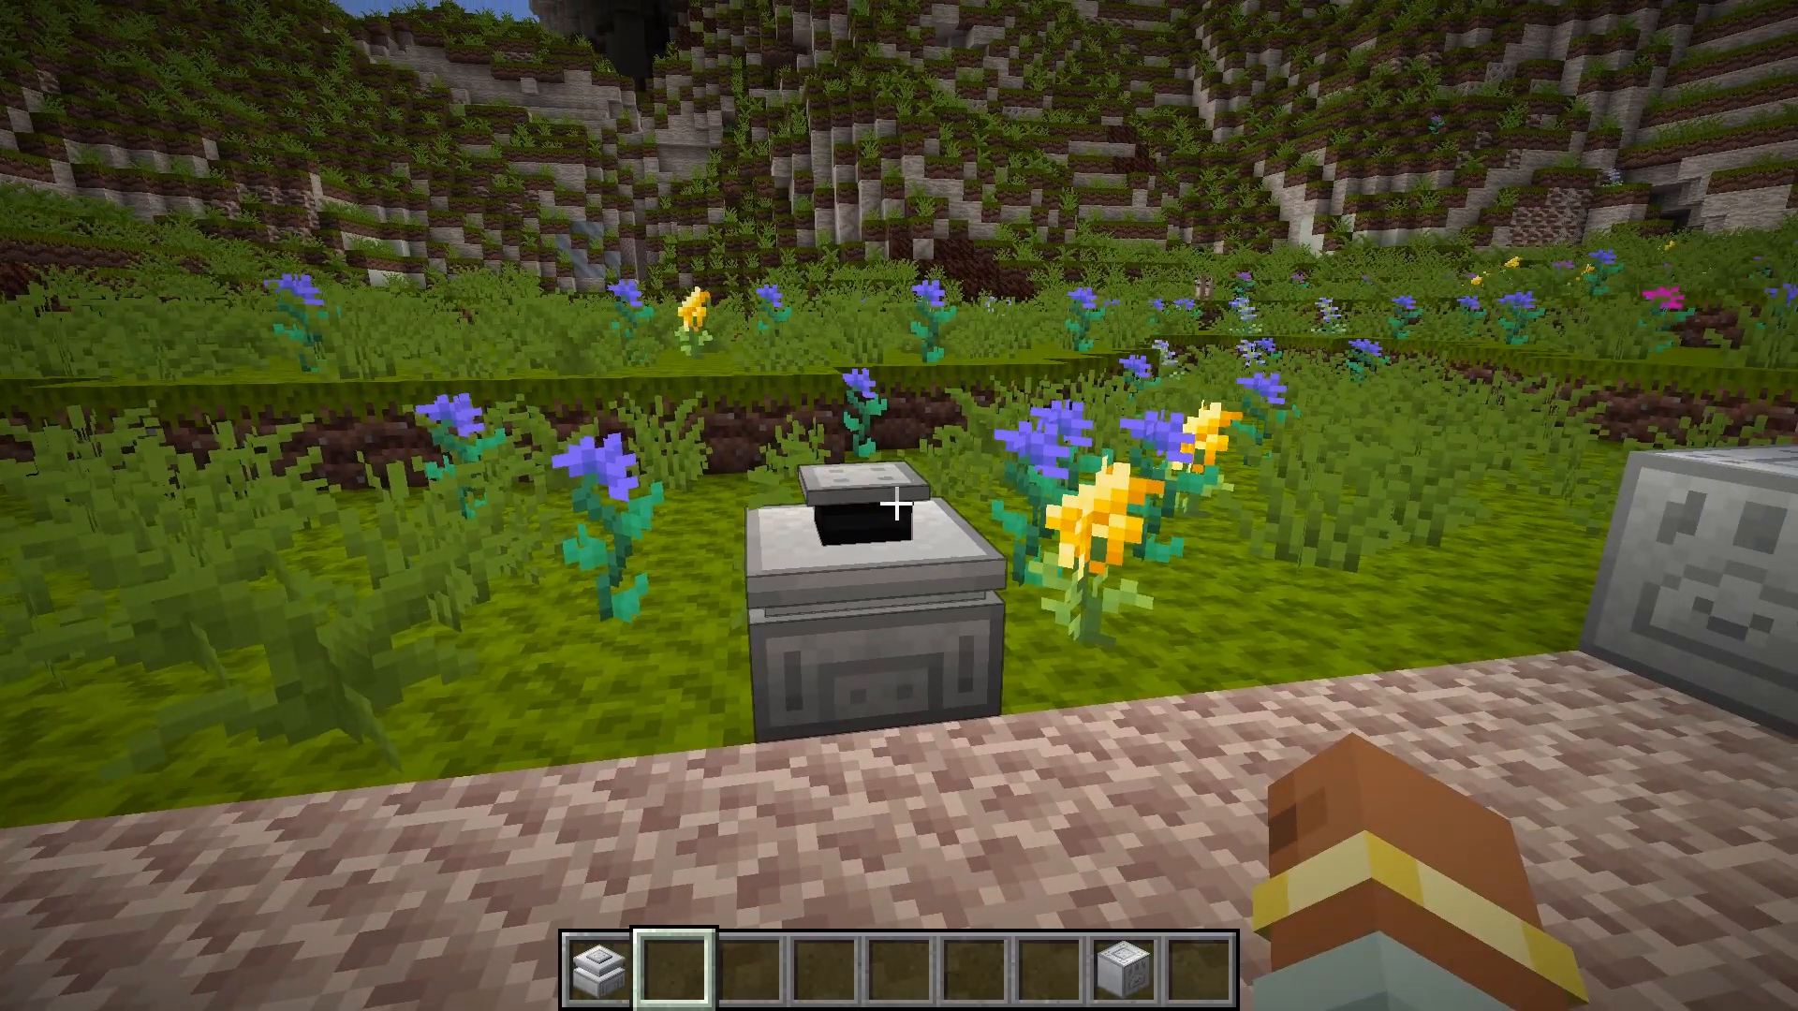
key(a)
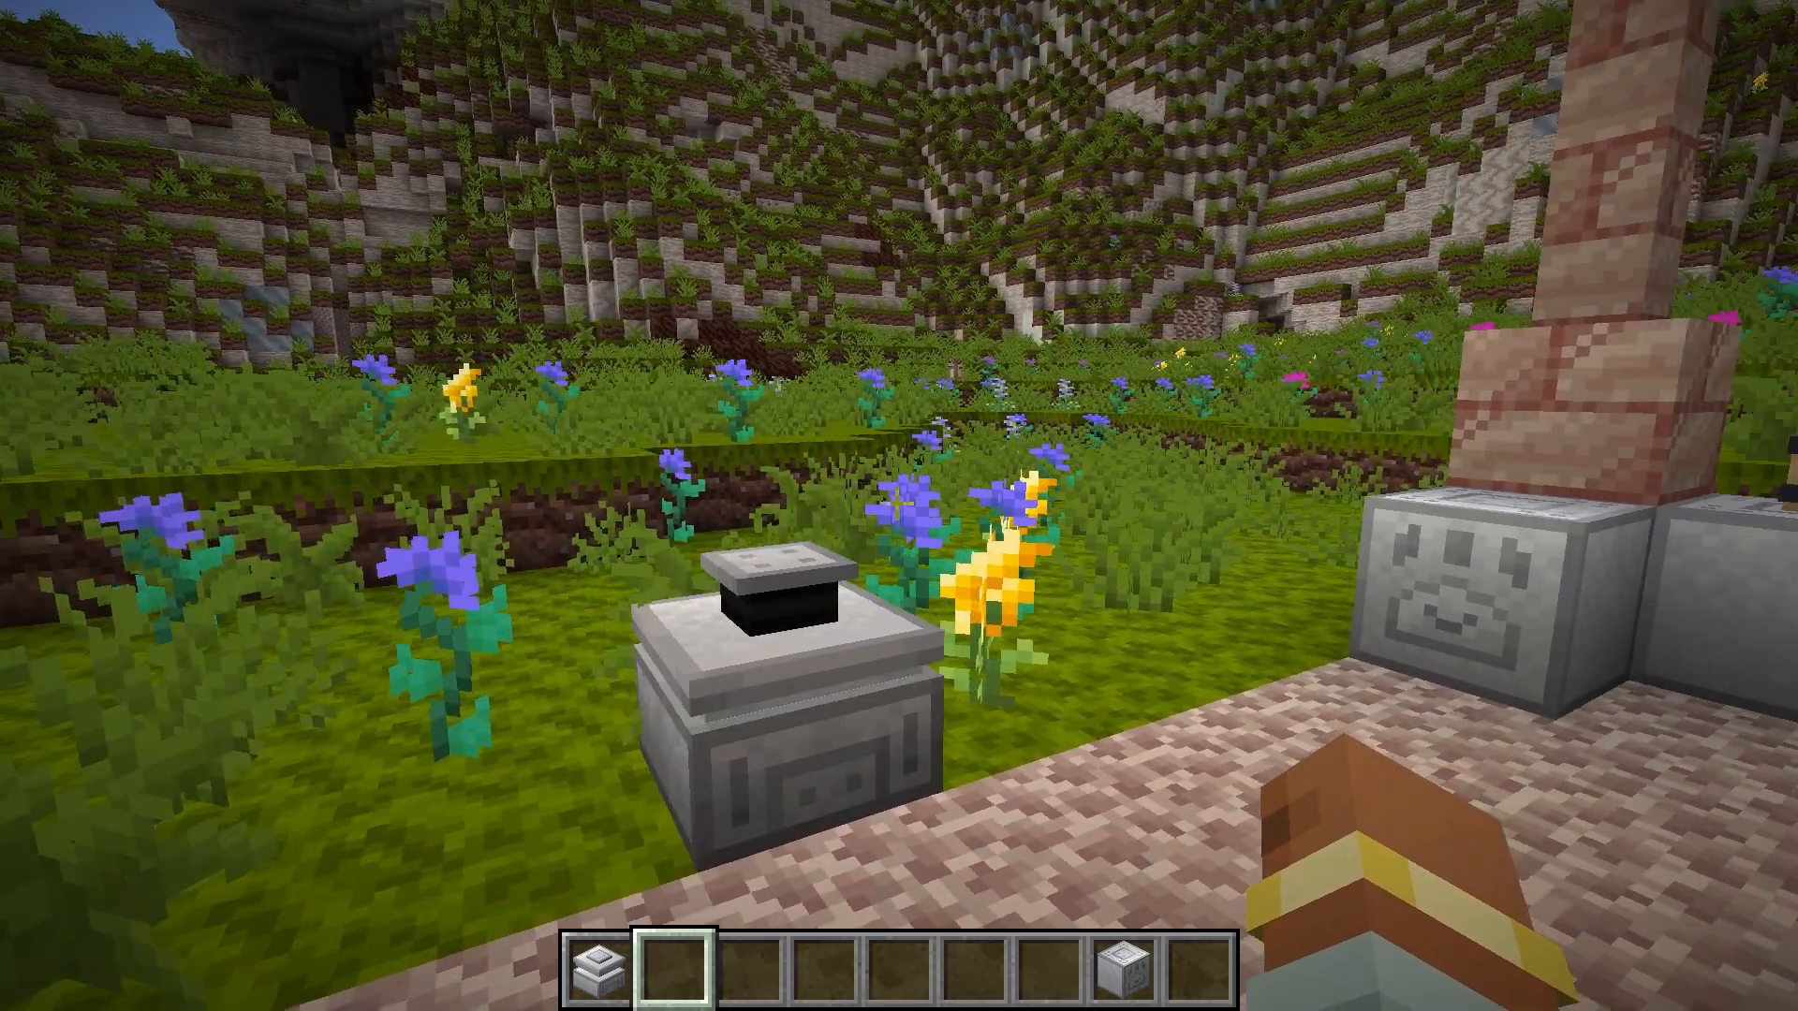
key(s)
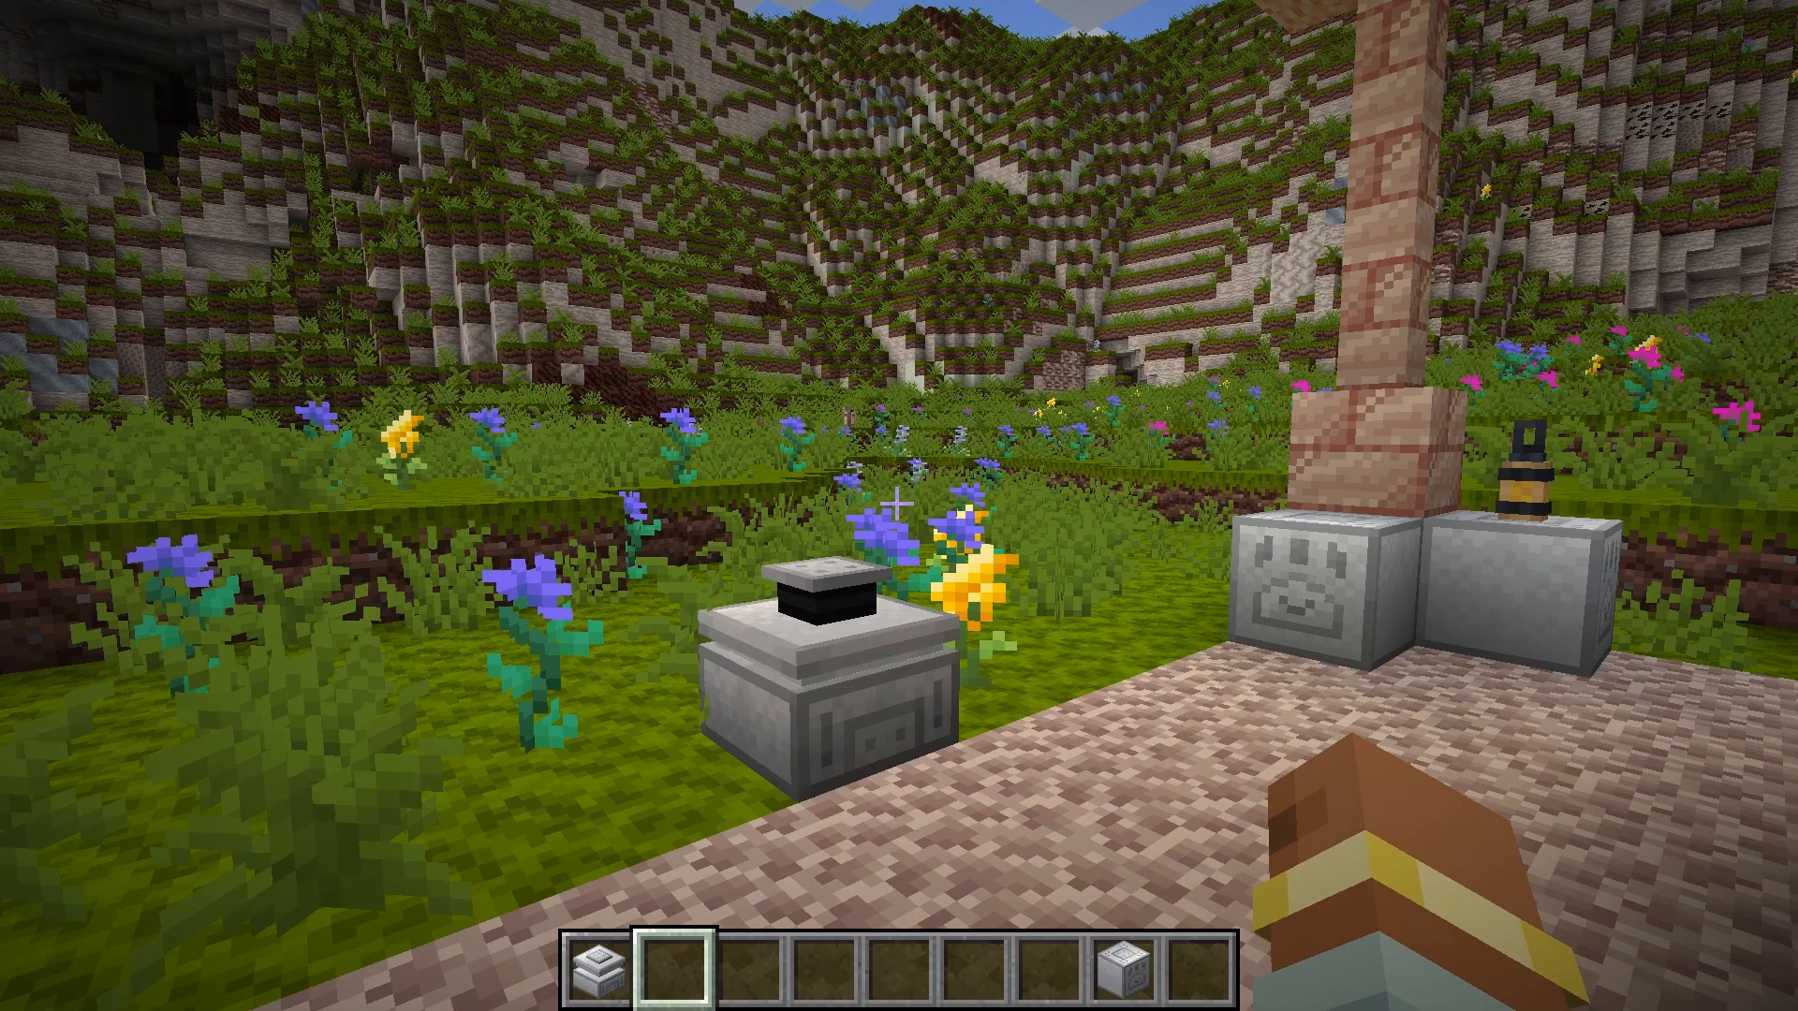
Walk around the placed compactor and examine its moving top plate from the front and both sides.
key(w)
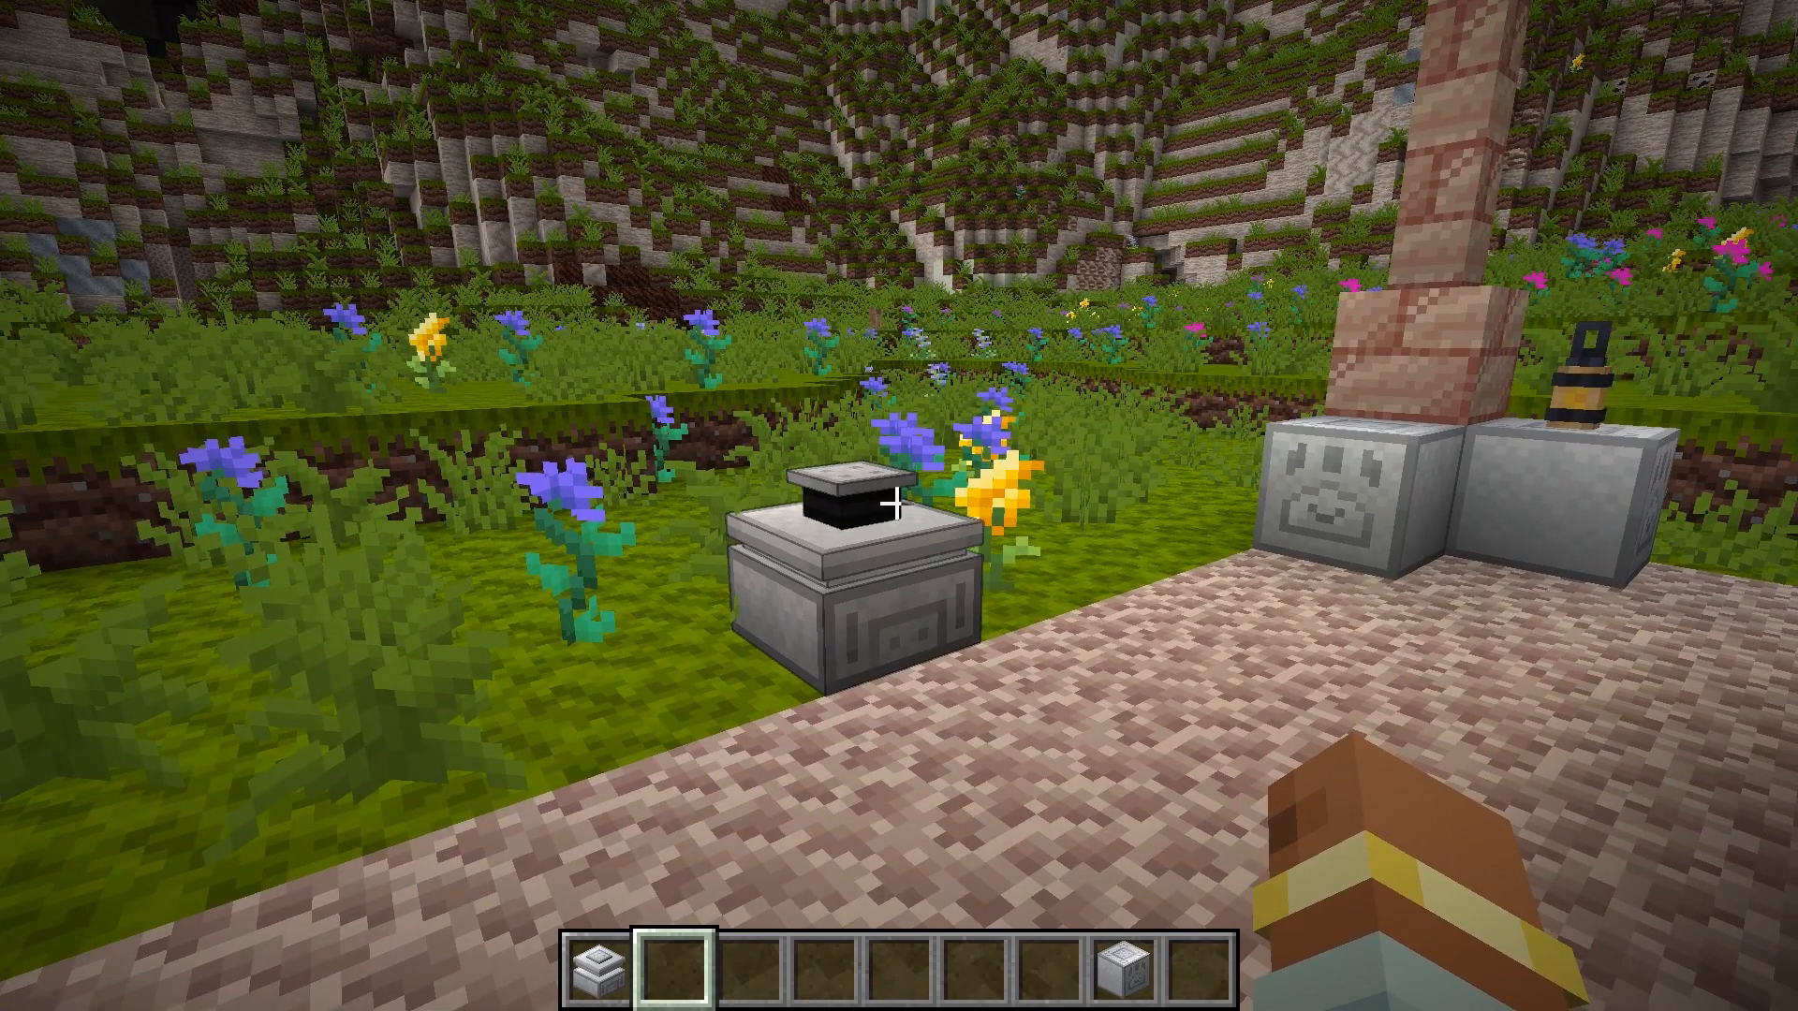
key(w)
key(d)
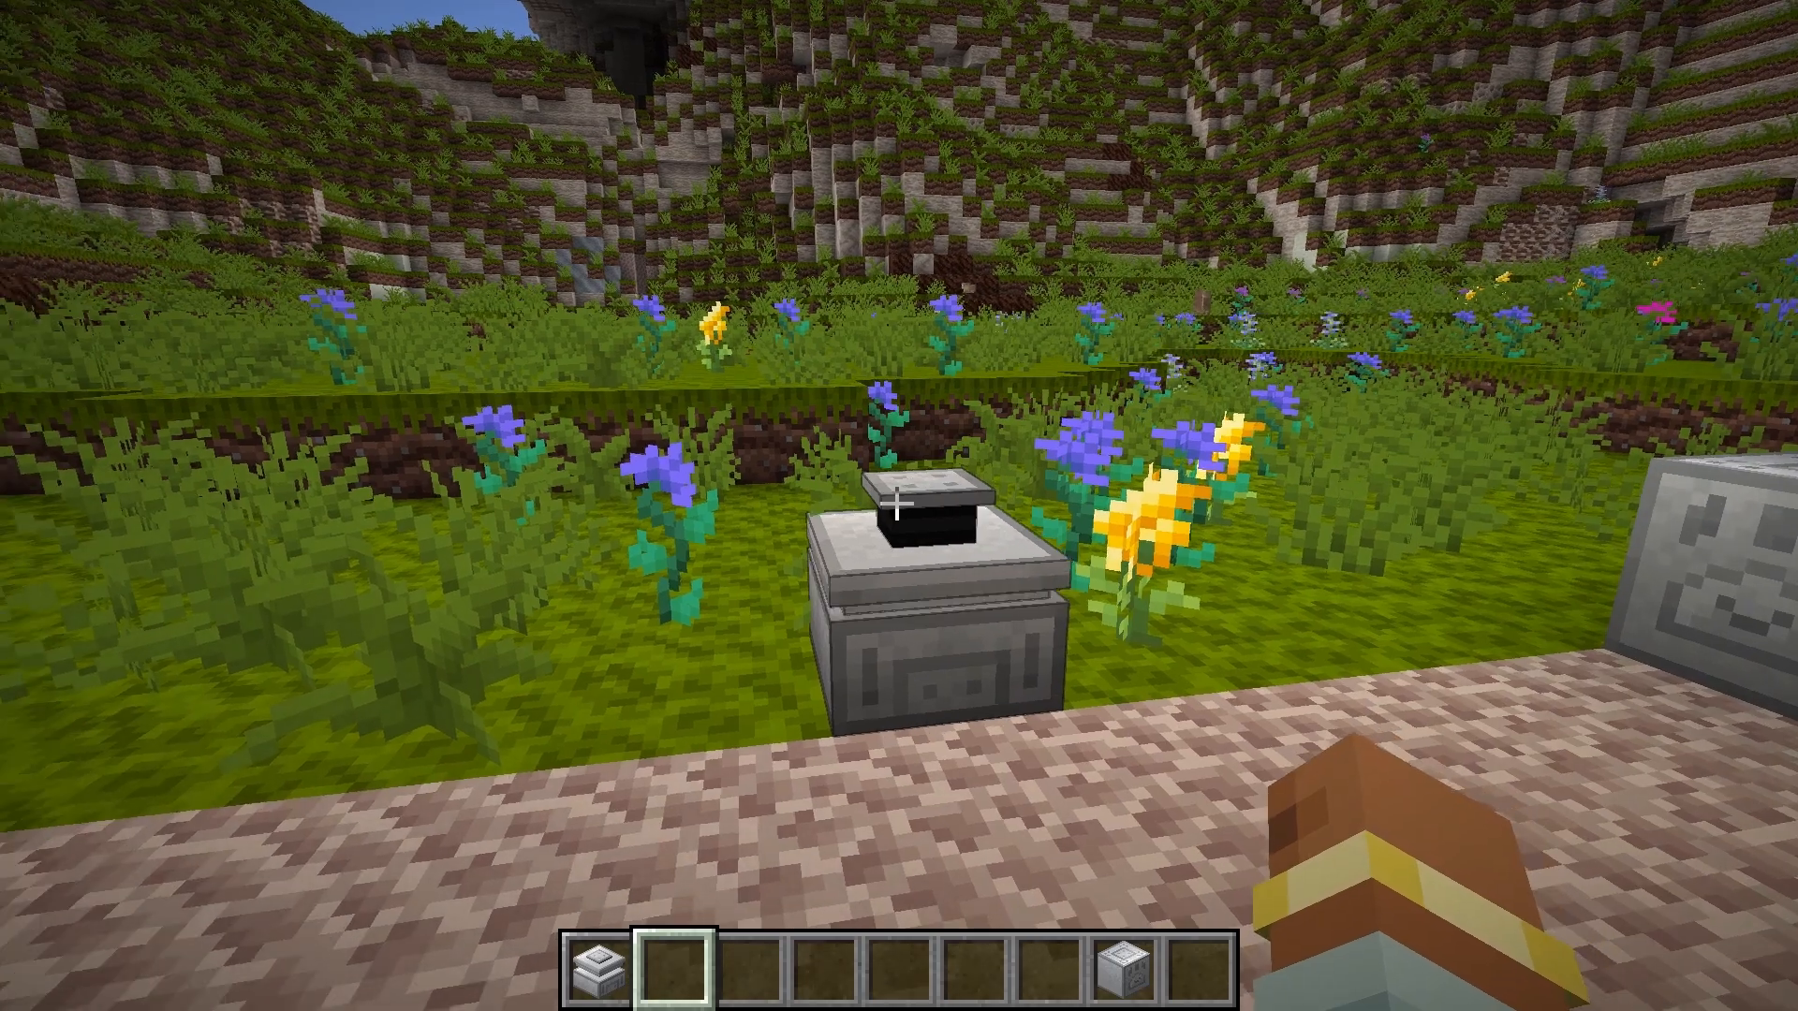
key(s)
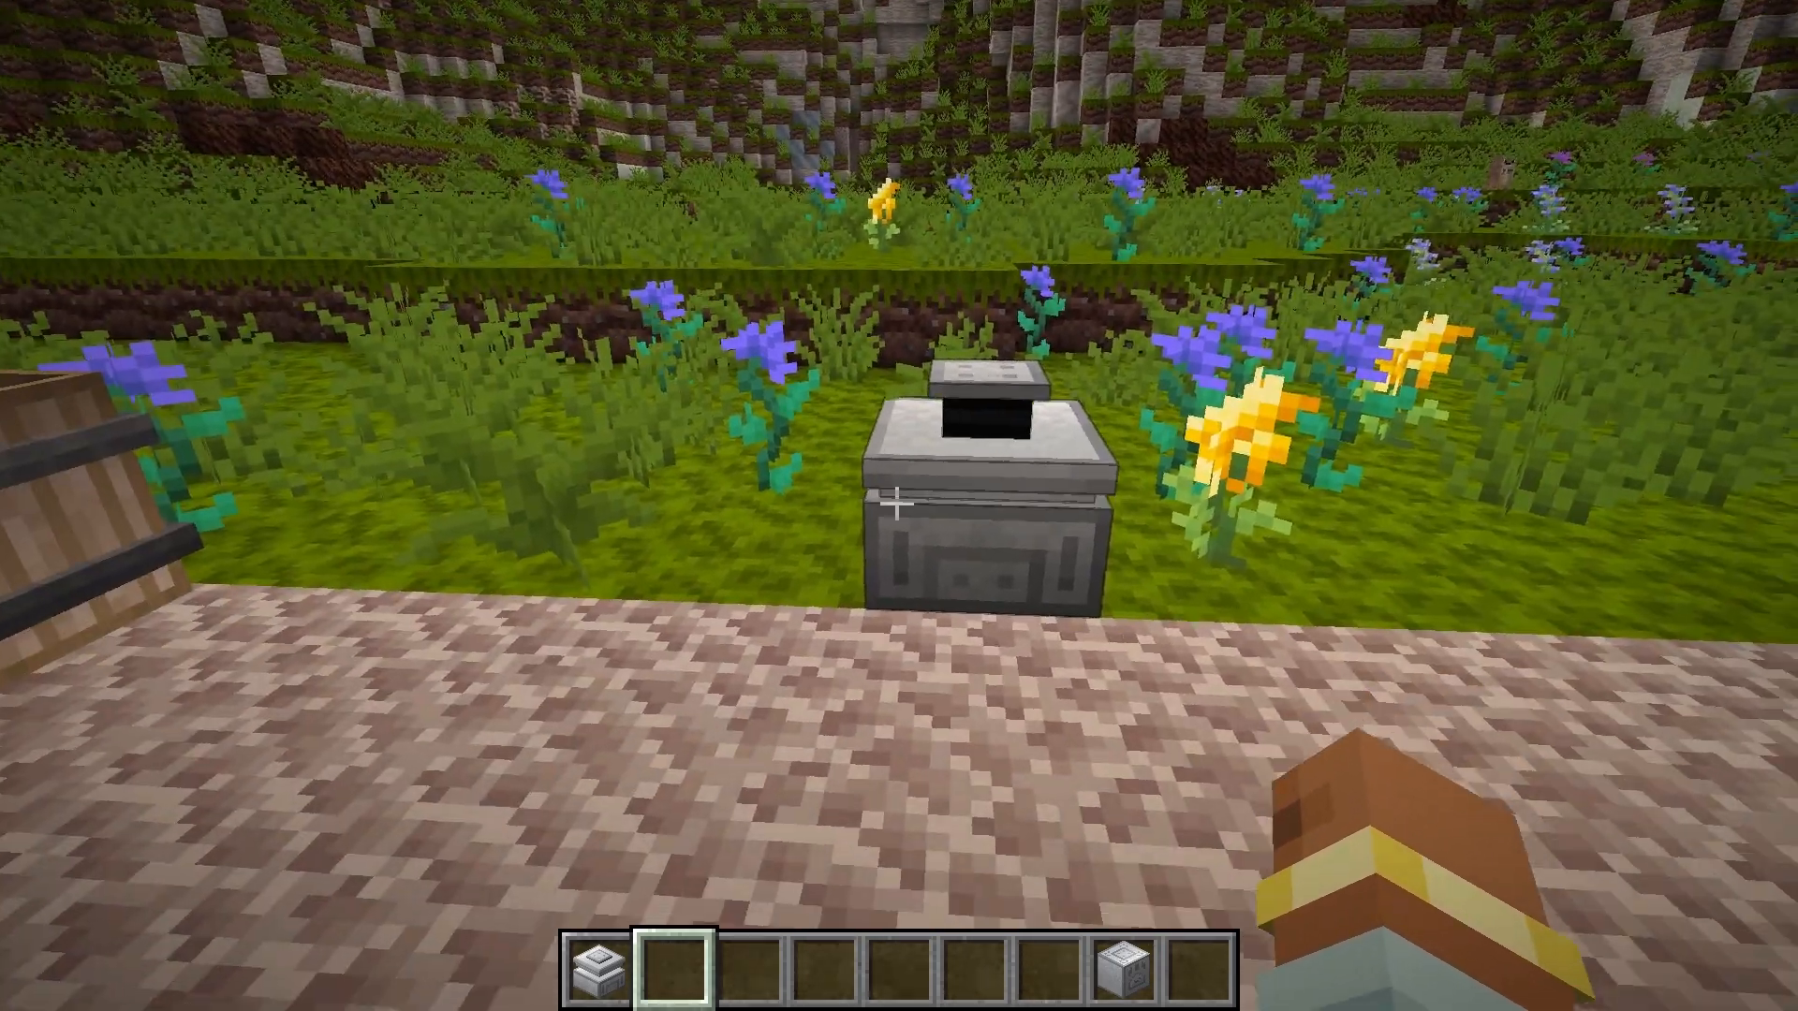
key(w)
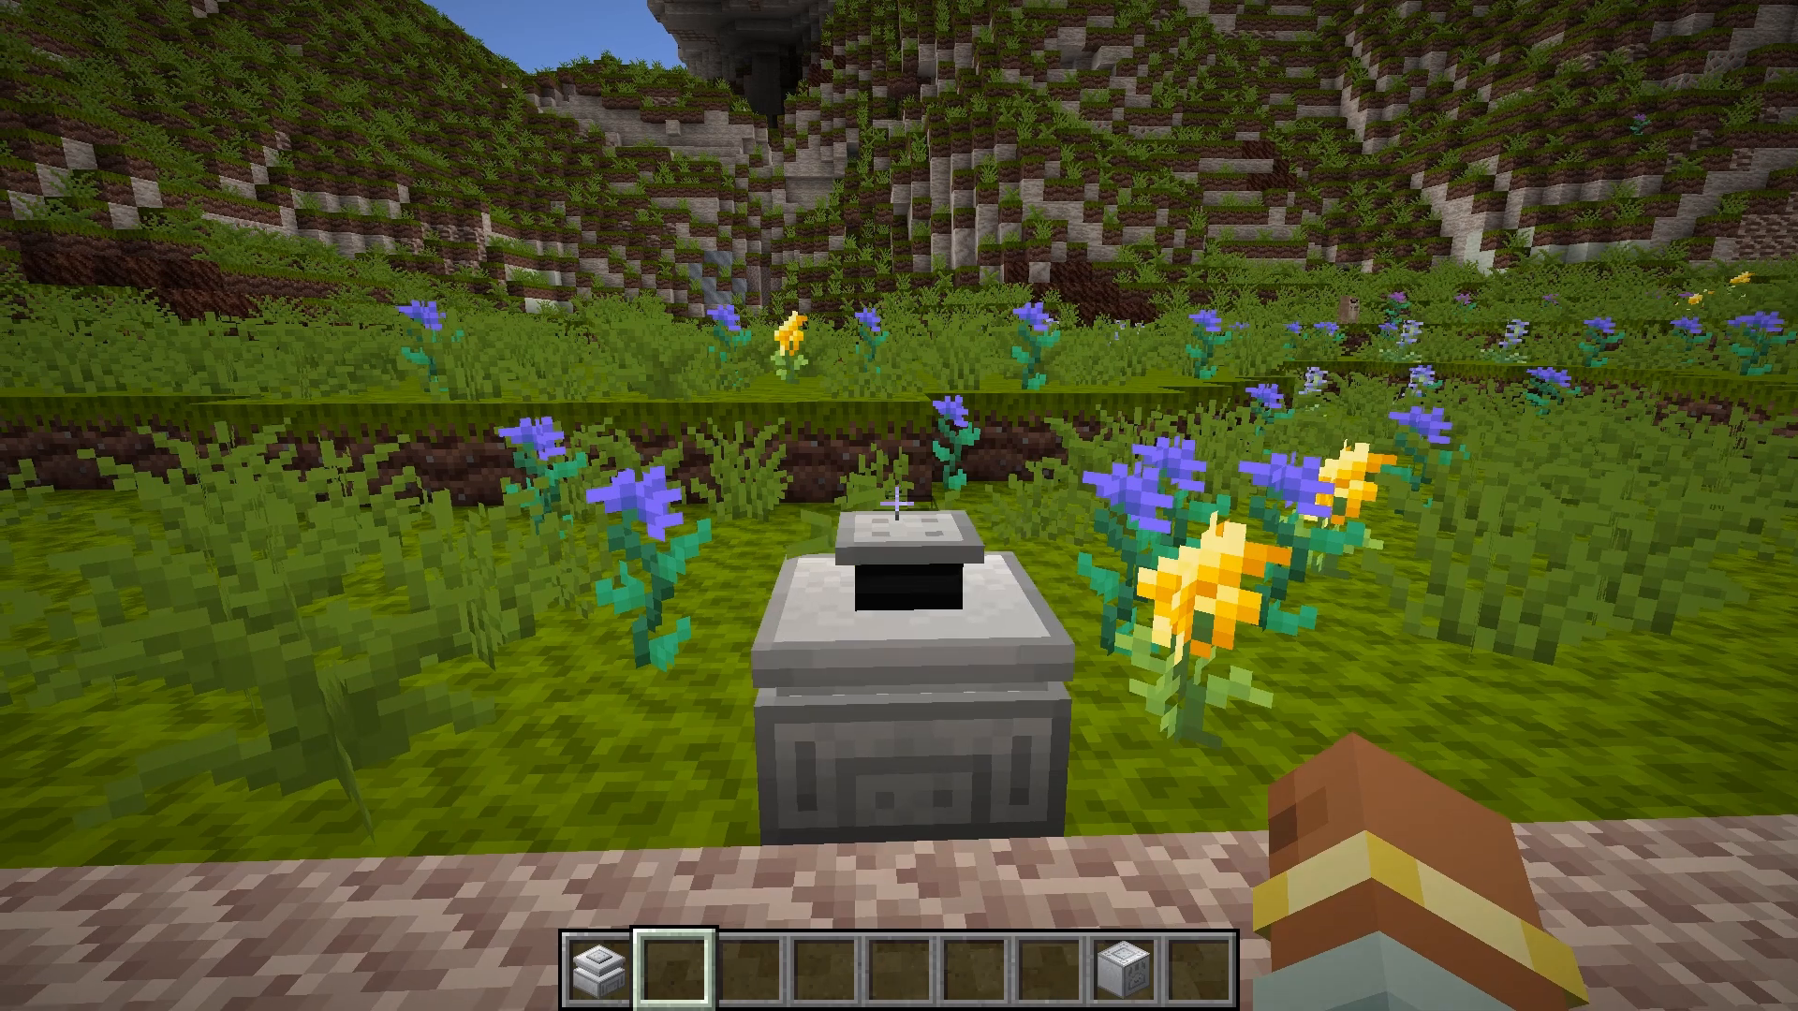
key(s)
key(d)
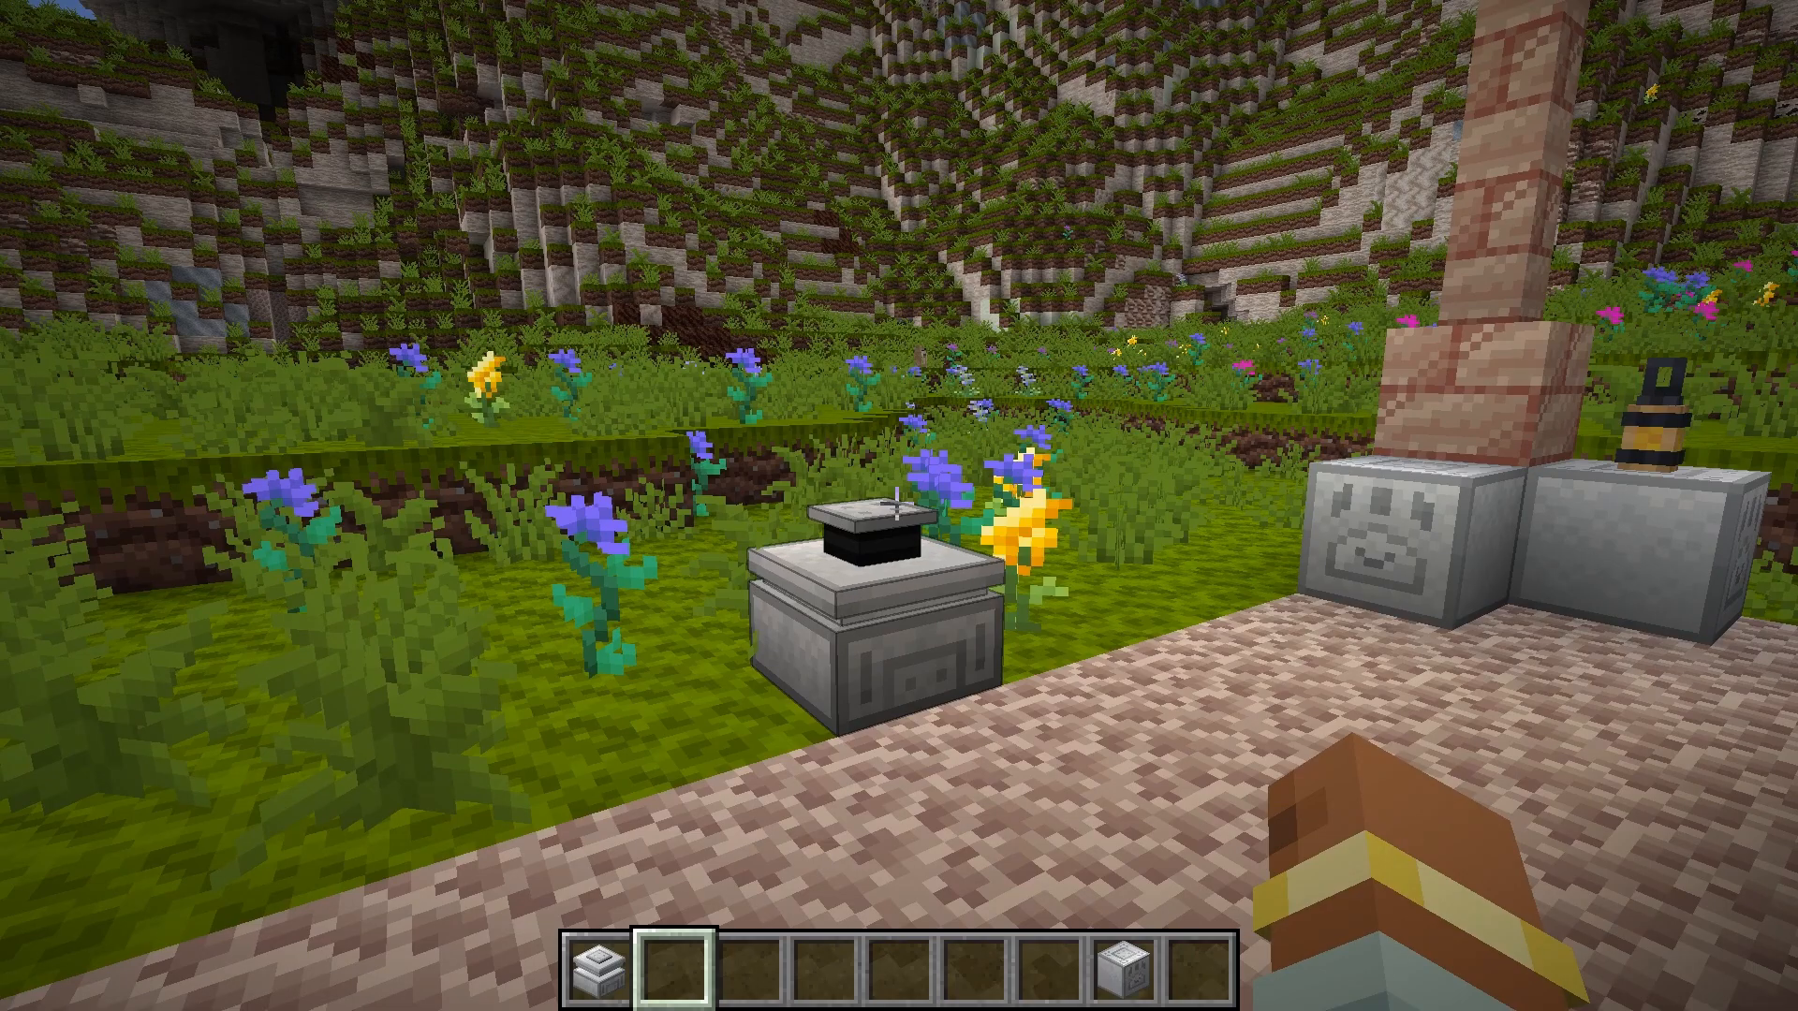
key(d)
key(w)
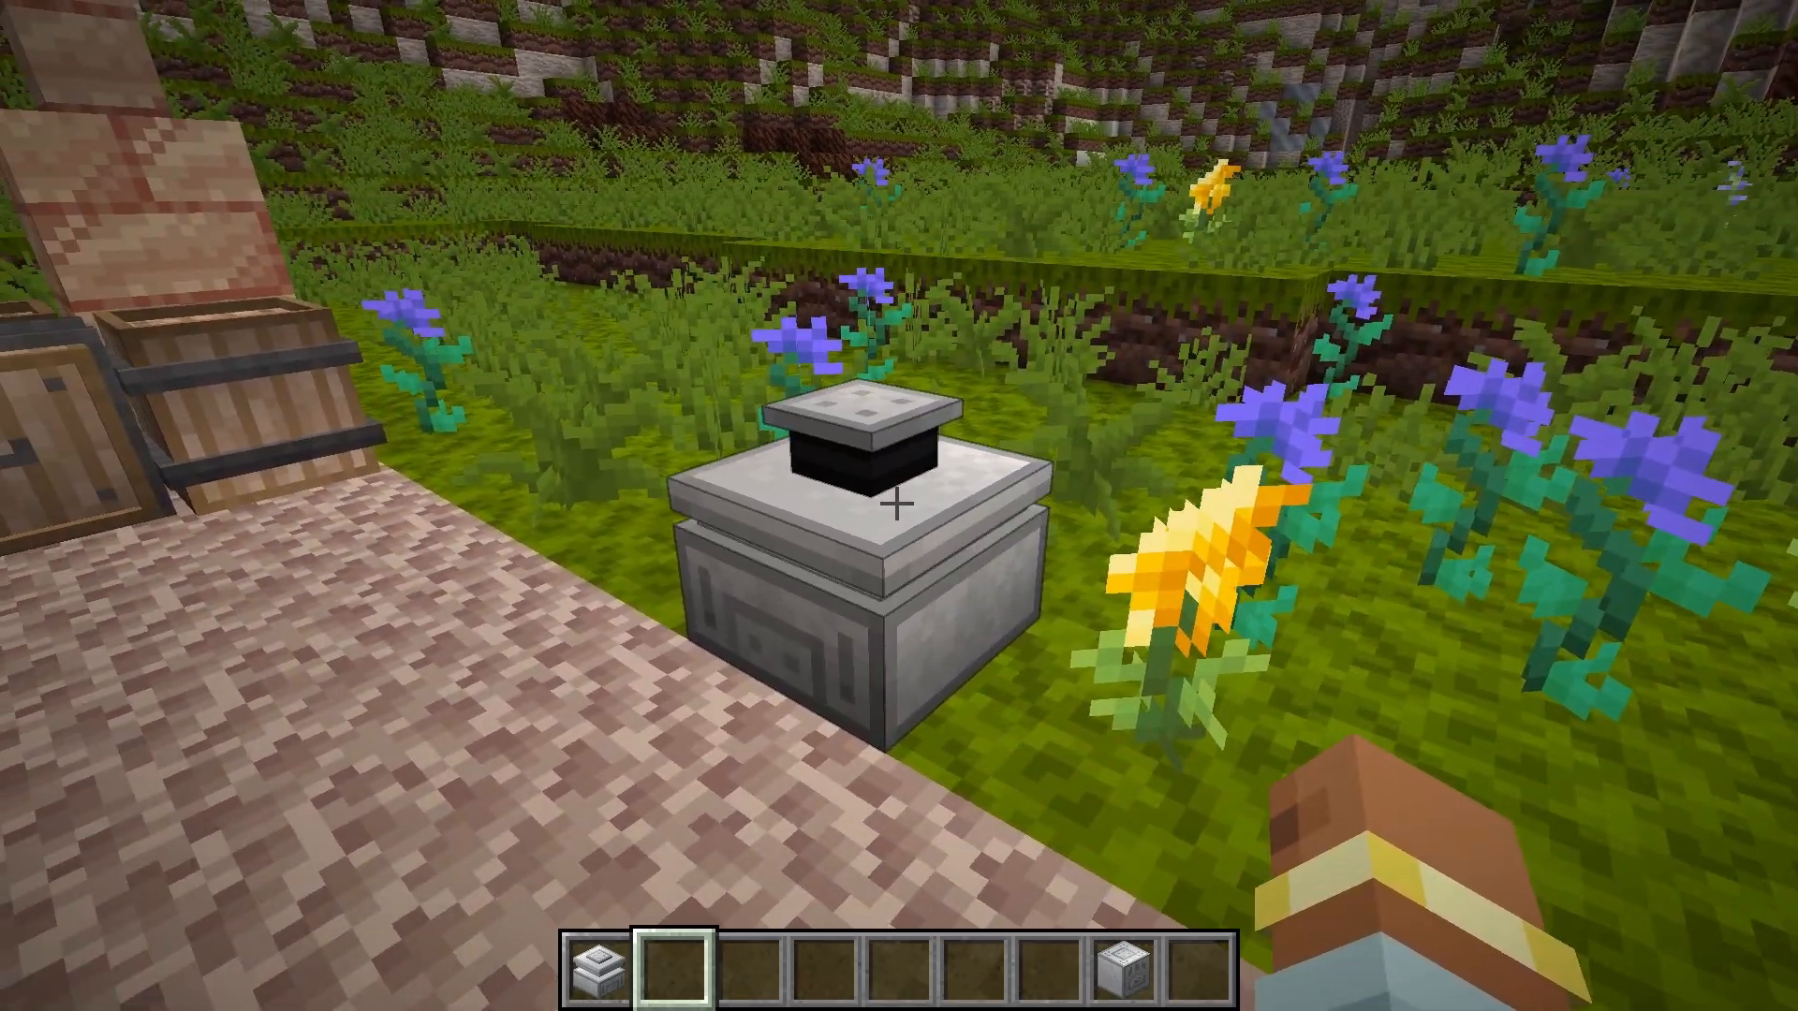
Step up close to the compactor and examine its animation from above, then from the stone path.
key(w)
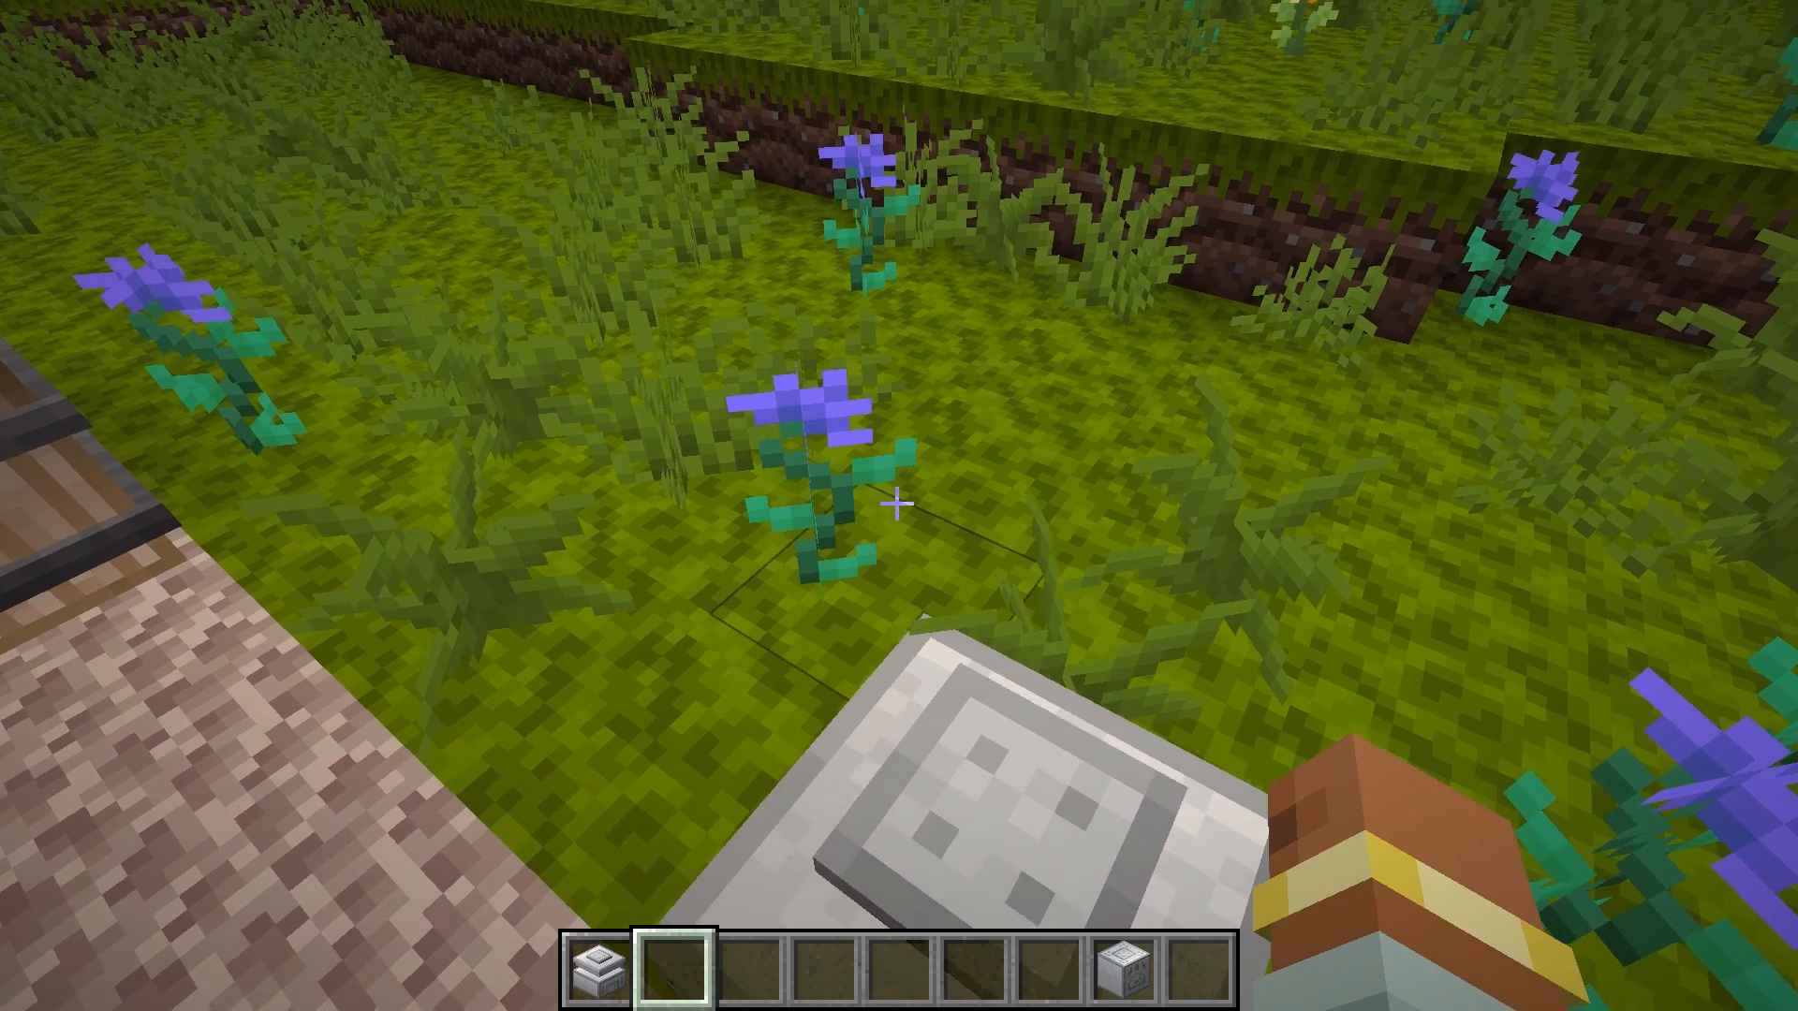
key(s)
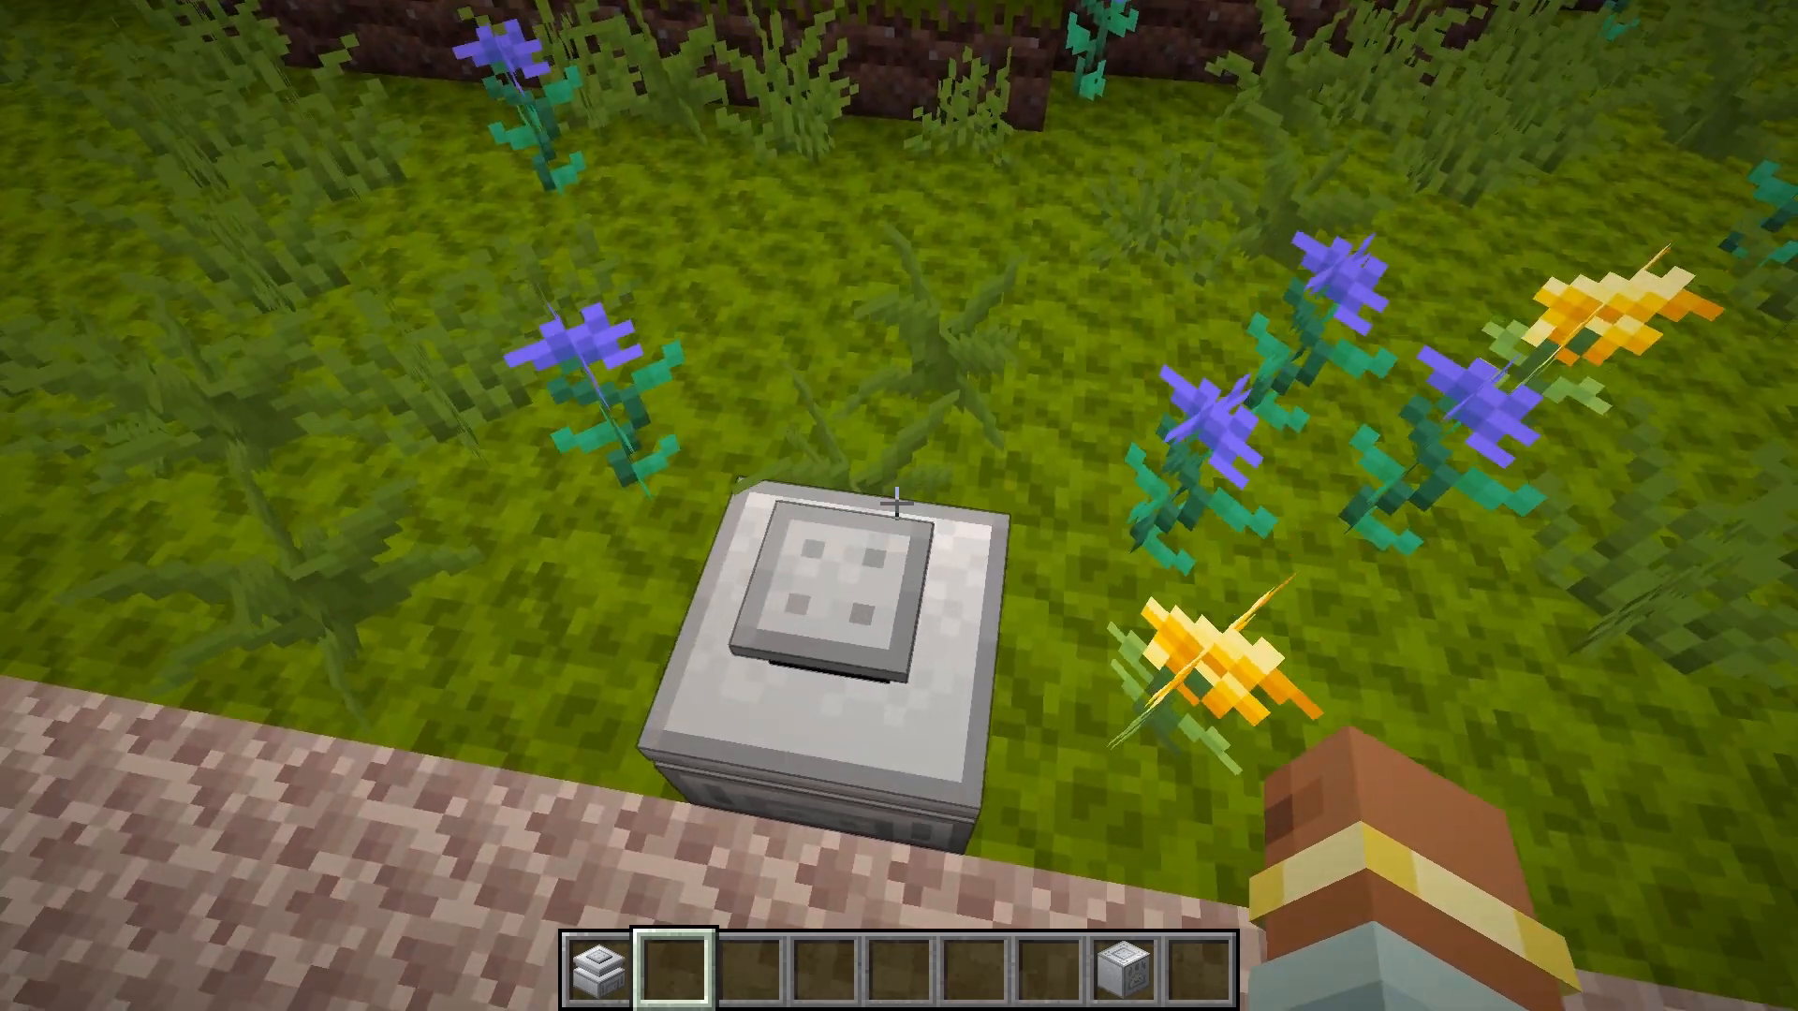
key(w)
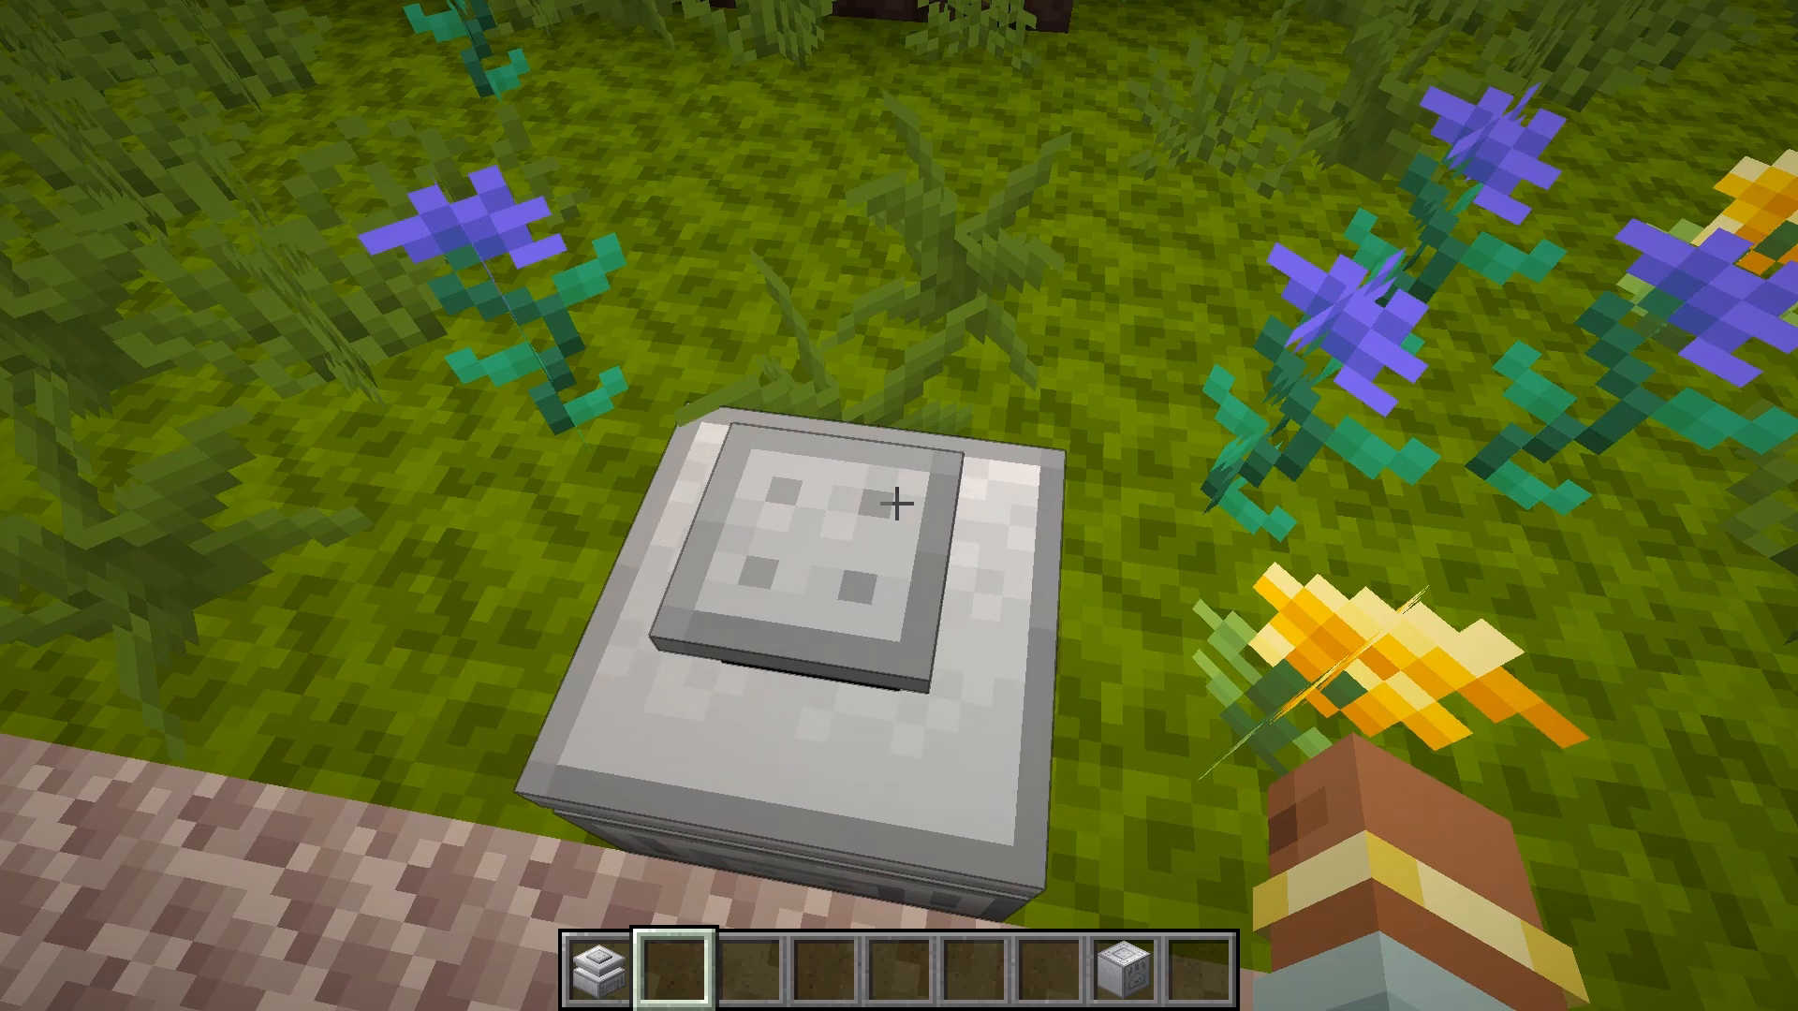
key(s)
key(w)
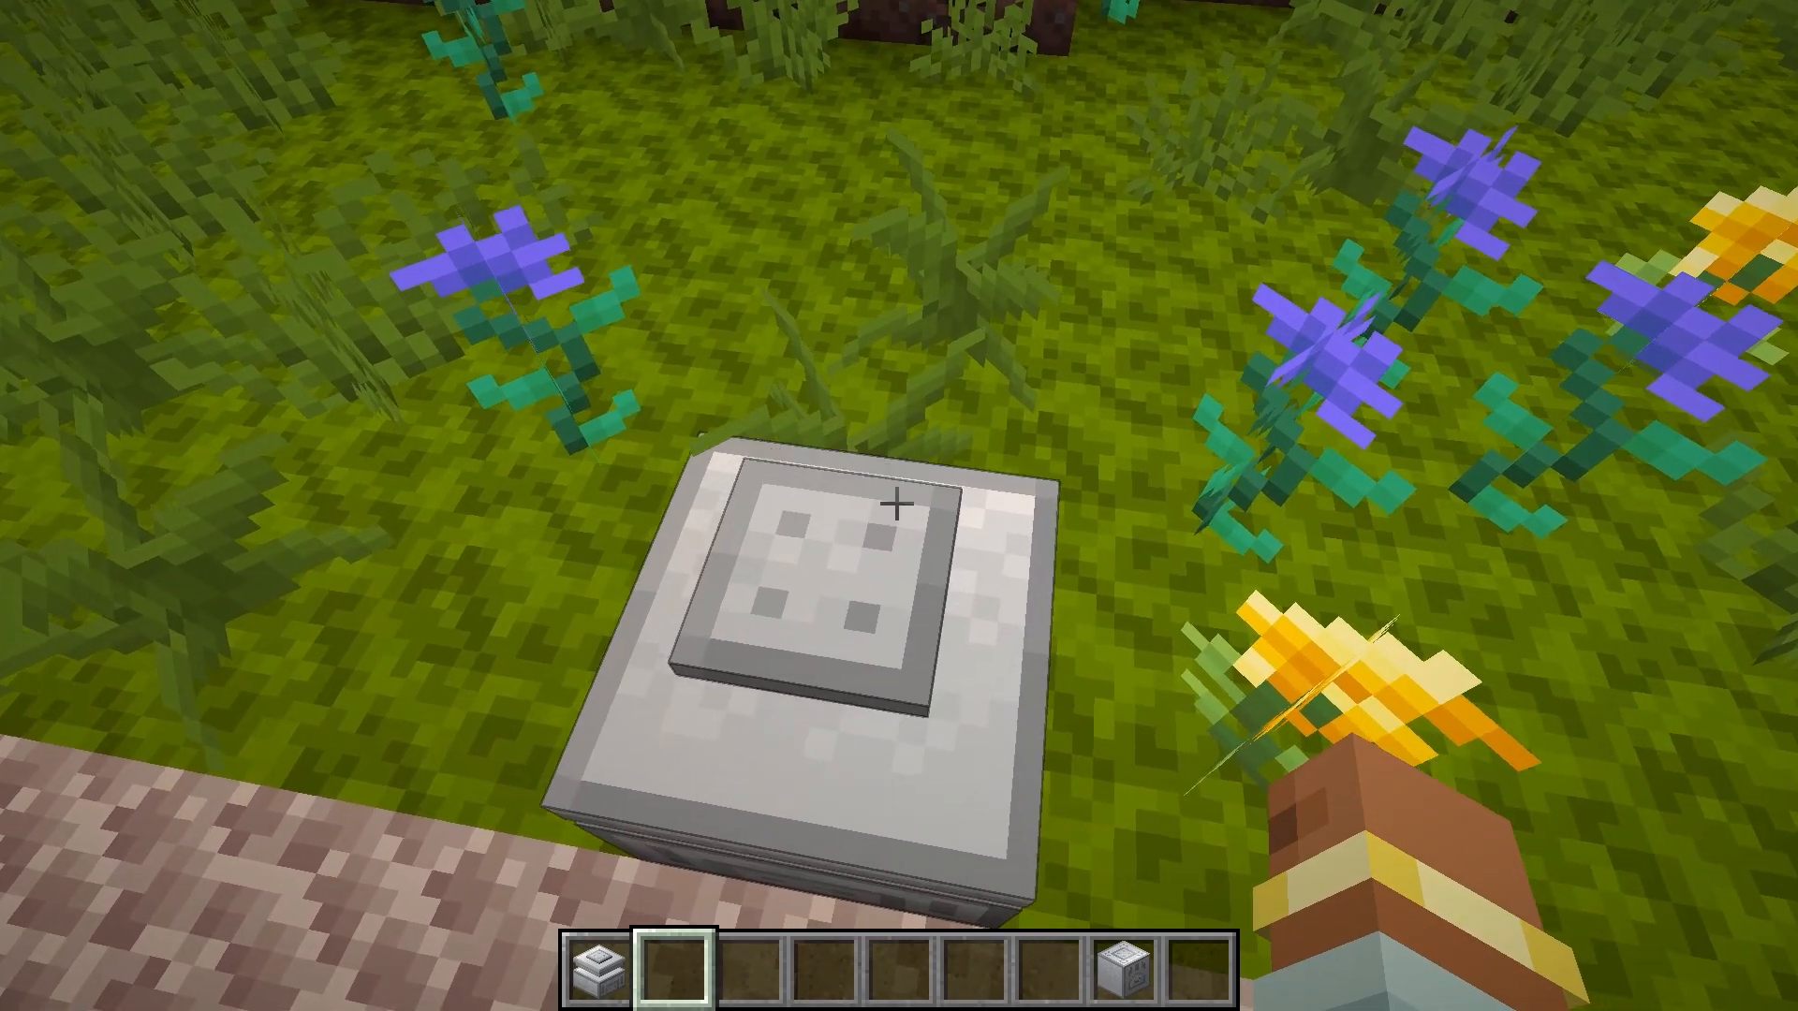
key(s)
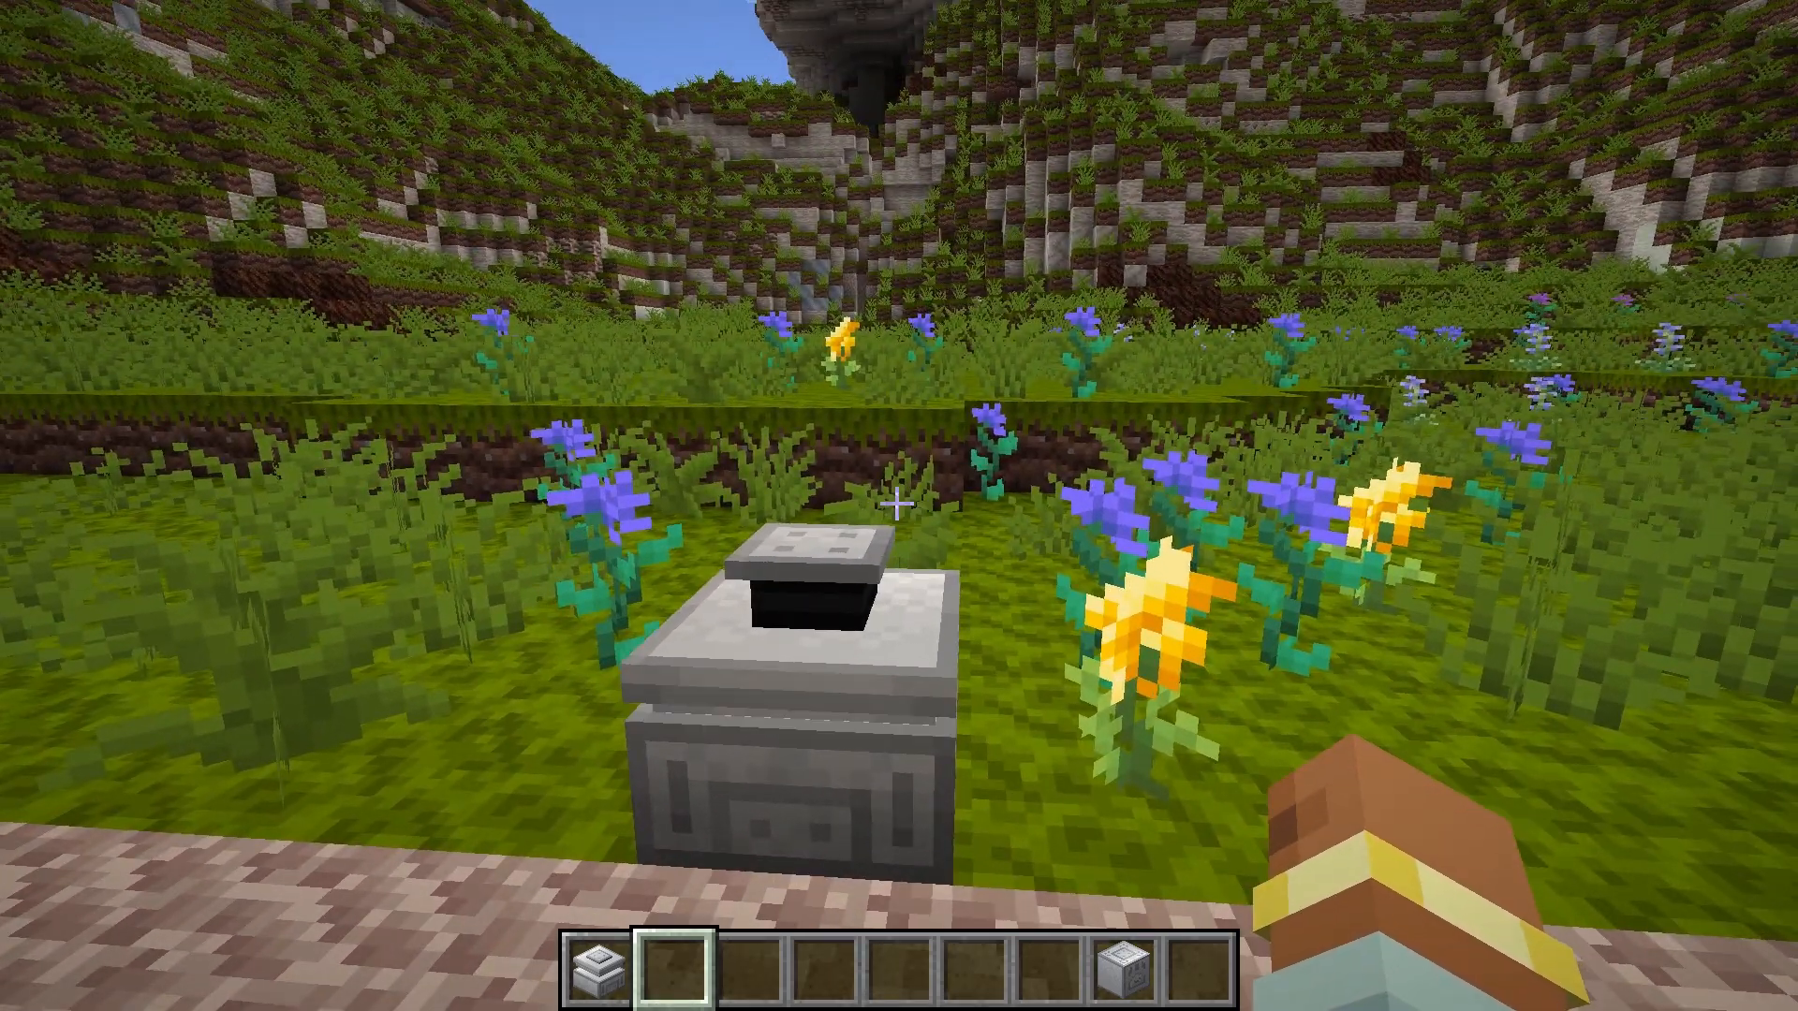
key(s)
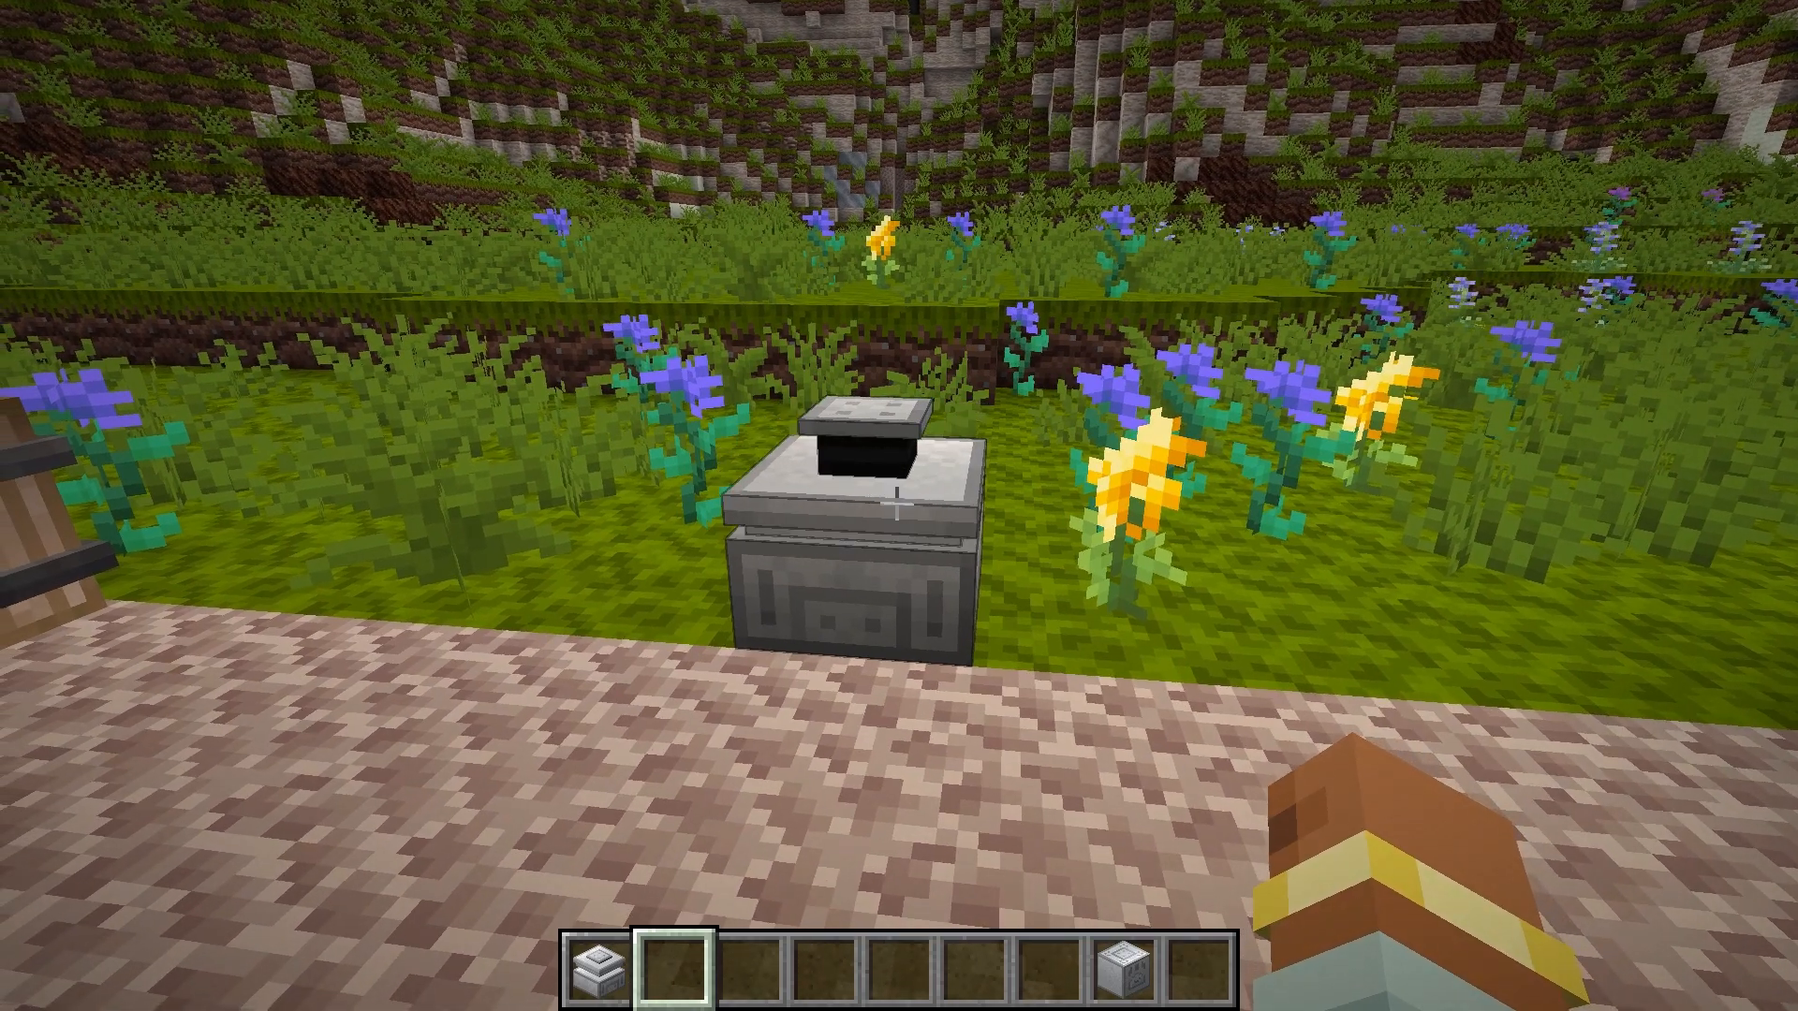
key(a)
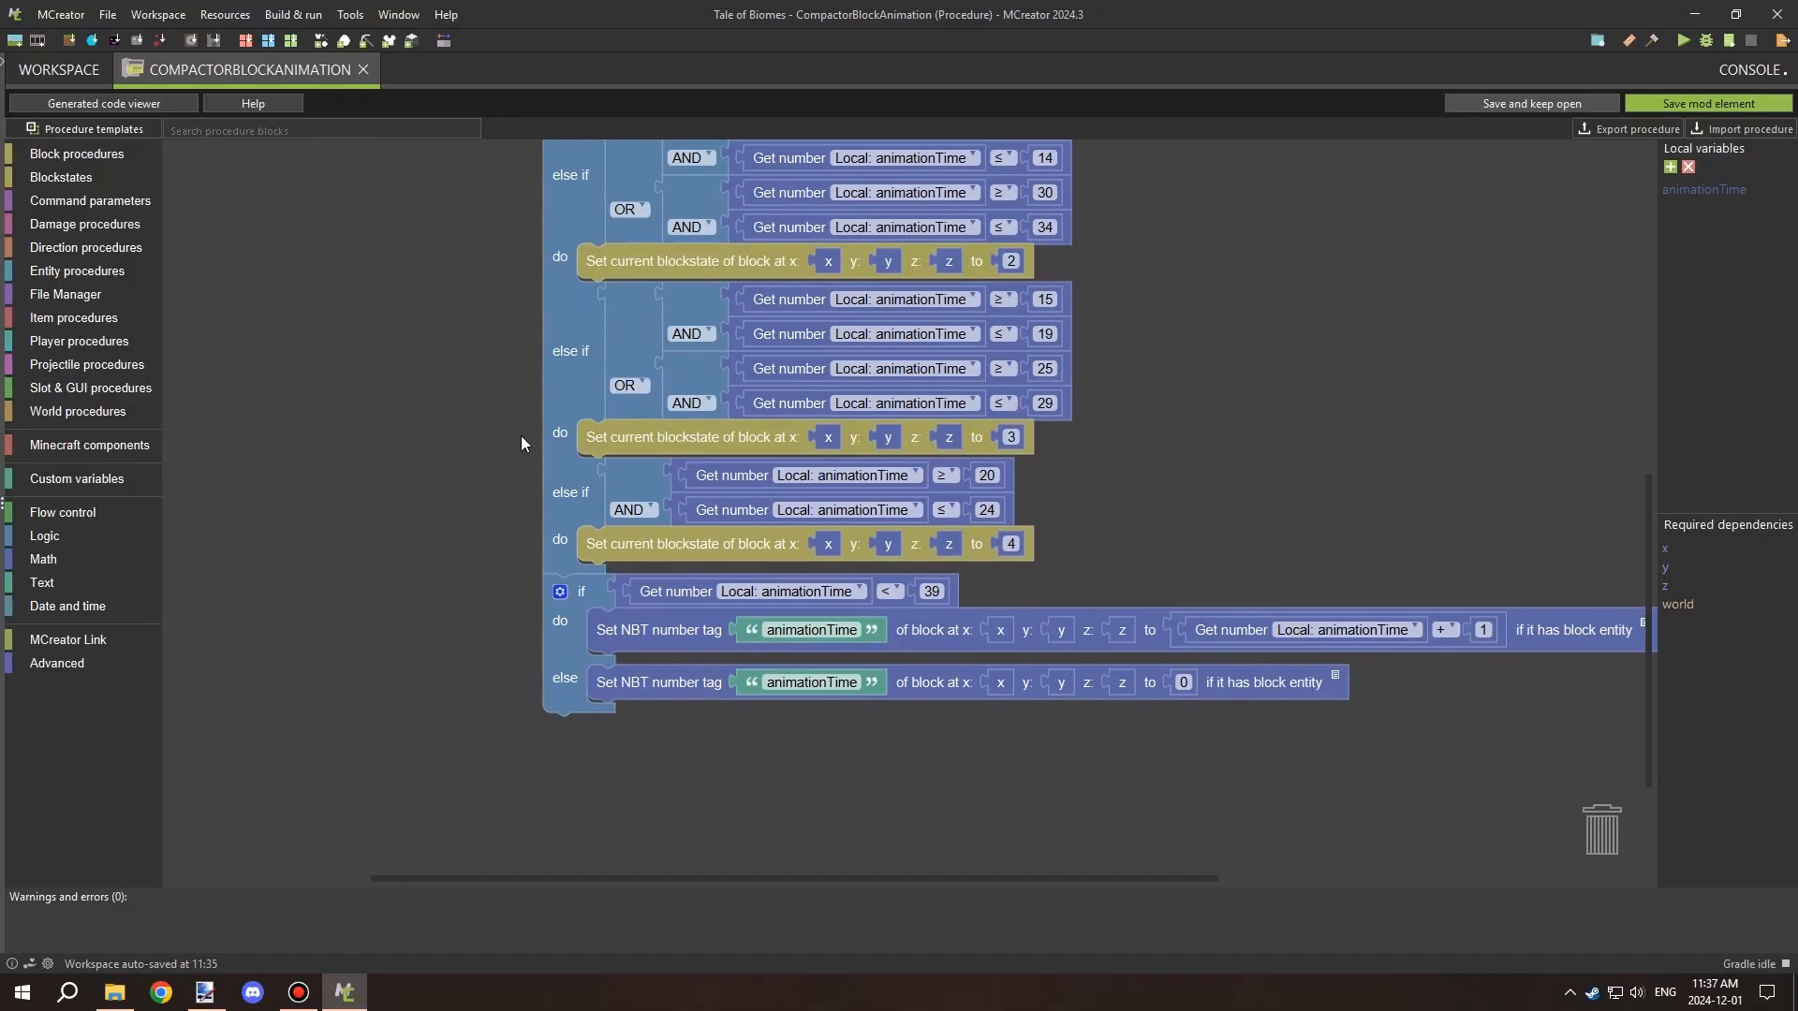
Switch to MCreator and insert an if block with two else-if branches before the final animationTime check.
click(45, 537)
drag(200, 192, 571, 625)
click(560, 588)
drag(562, 471, 644, 508)
drag(563, 471, 644, 534)
click(559, 588)
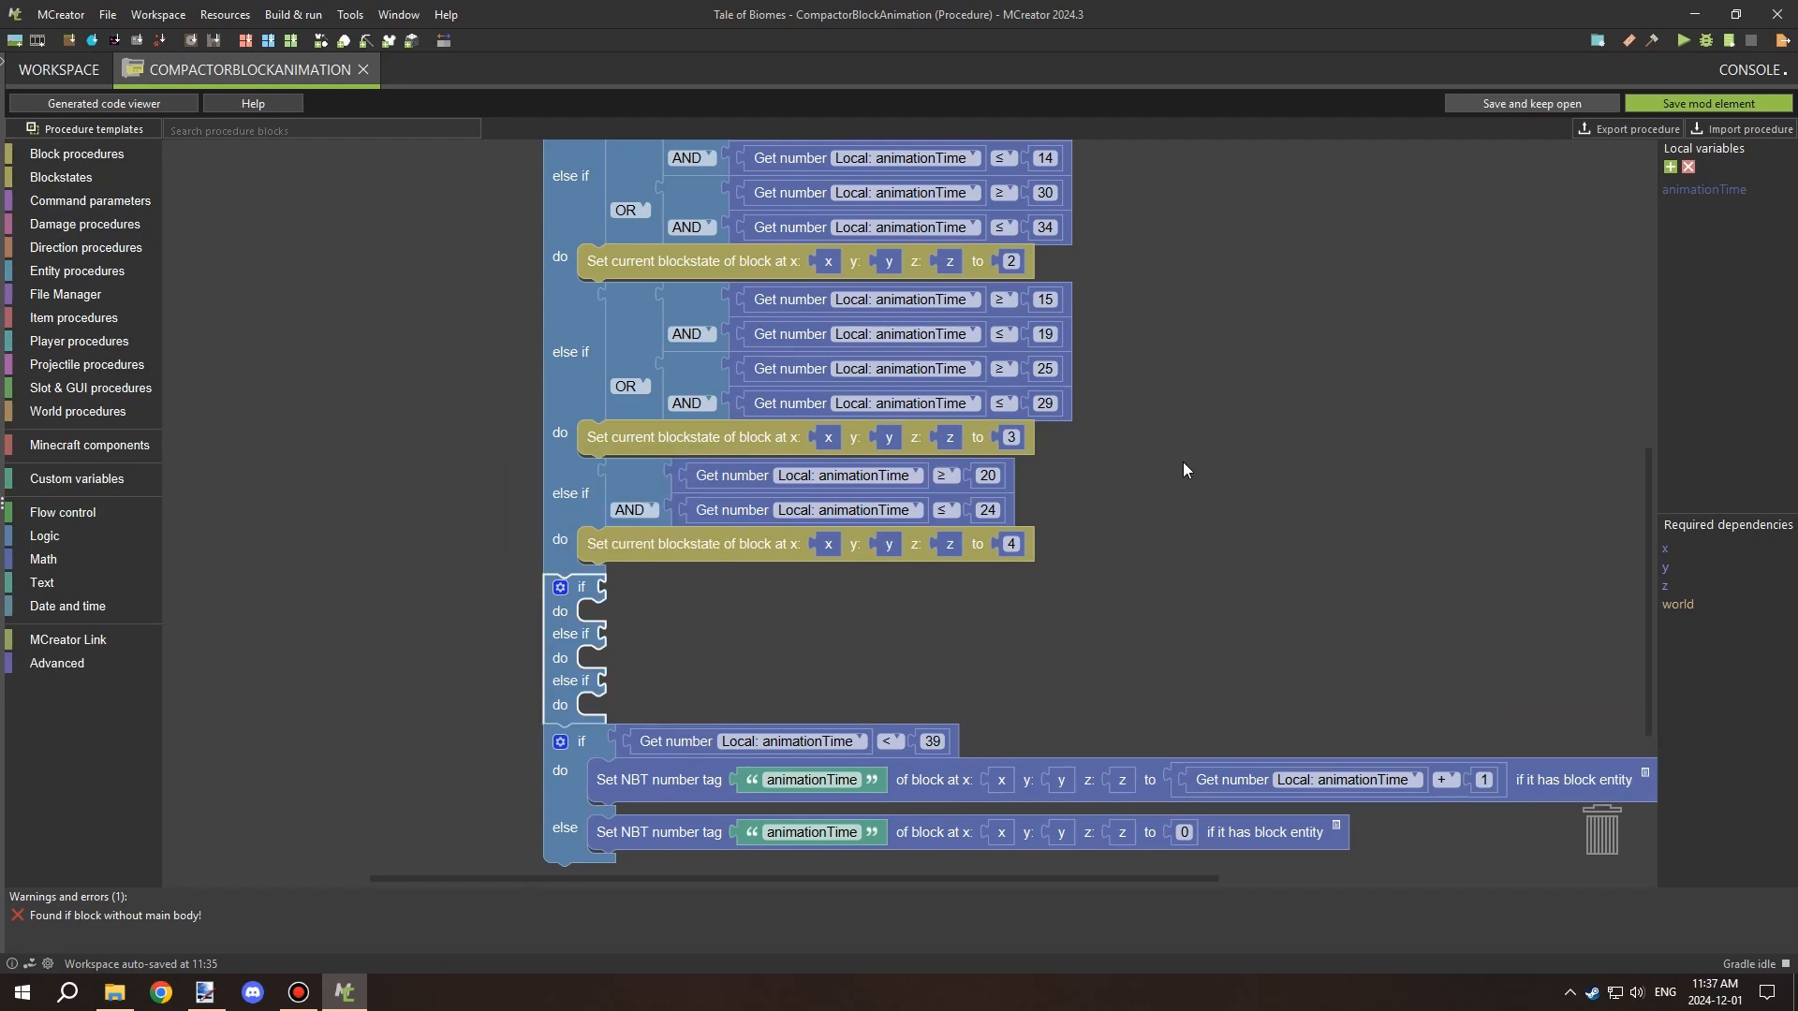
drag(1187, 470, 1170, 557)
Put a copy of the 25–29 animationTime condition in the last new else-if branch and set a copy of the 30–34 condition aside.
right_click(622, 582)
click(665, 599)
drag(660, 644, 686, 754)
right_click(635, 311)
click(679, 327)
drag(674, 373, 1164, 641)
Set a copy of the 35–39 condition aside and place the copied 30–34 condition in the first new else-if branch.
drag(1021, 261, 1058, 440)
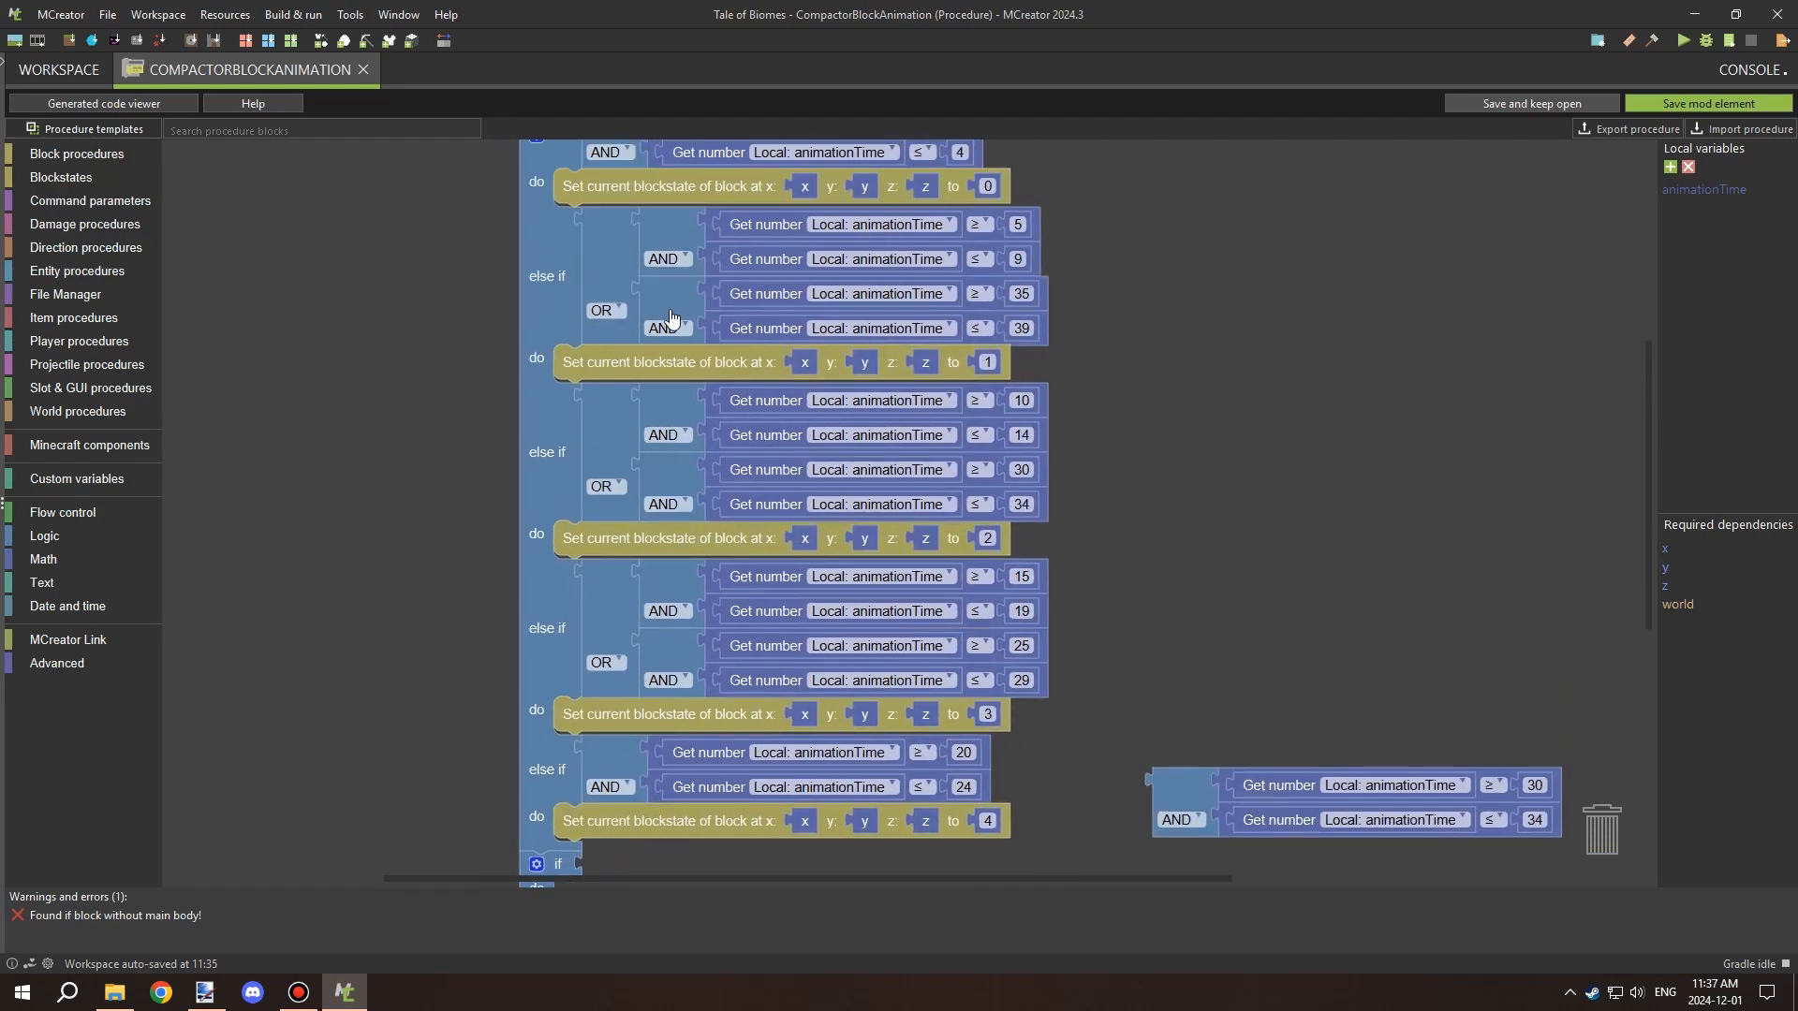
right_click(672, 320)
click(716, 336)
drag(712, 381, 1356, 595)
drag(1203, 523, 1055, 129)
drag(1039, 418, 998, 502)
drag(526, 550, 475, 601)
drag(973, 501, 471, 538)
Add a separate if block, move the copied animationTime ≥ 30 comparison into it, and change its operator to equals.
click(63, 512)
drag(56, 524, 1067, 412)
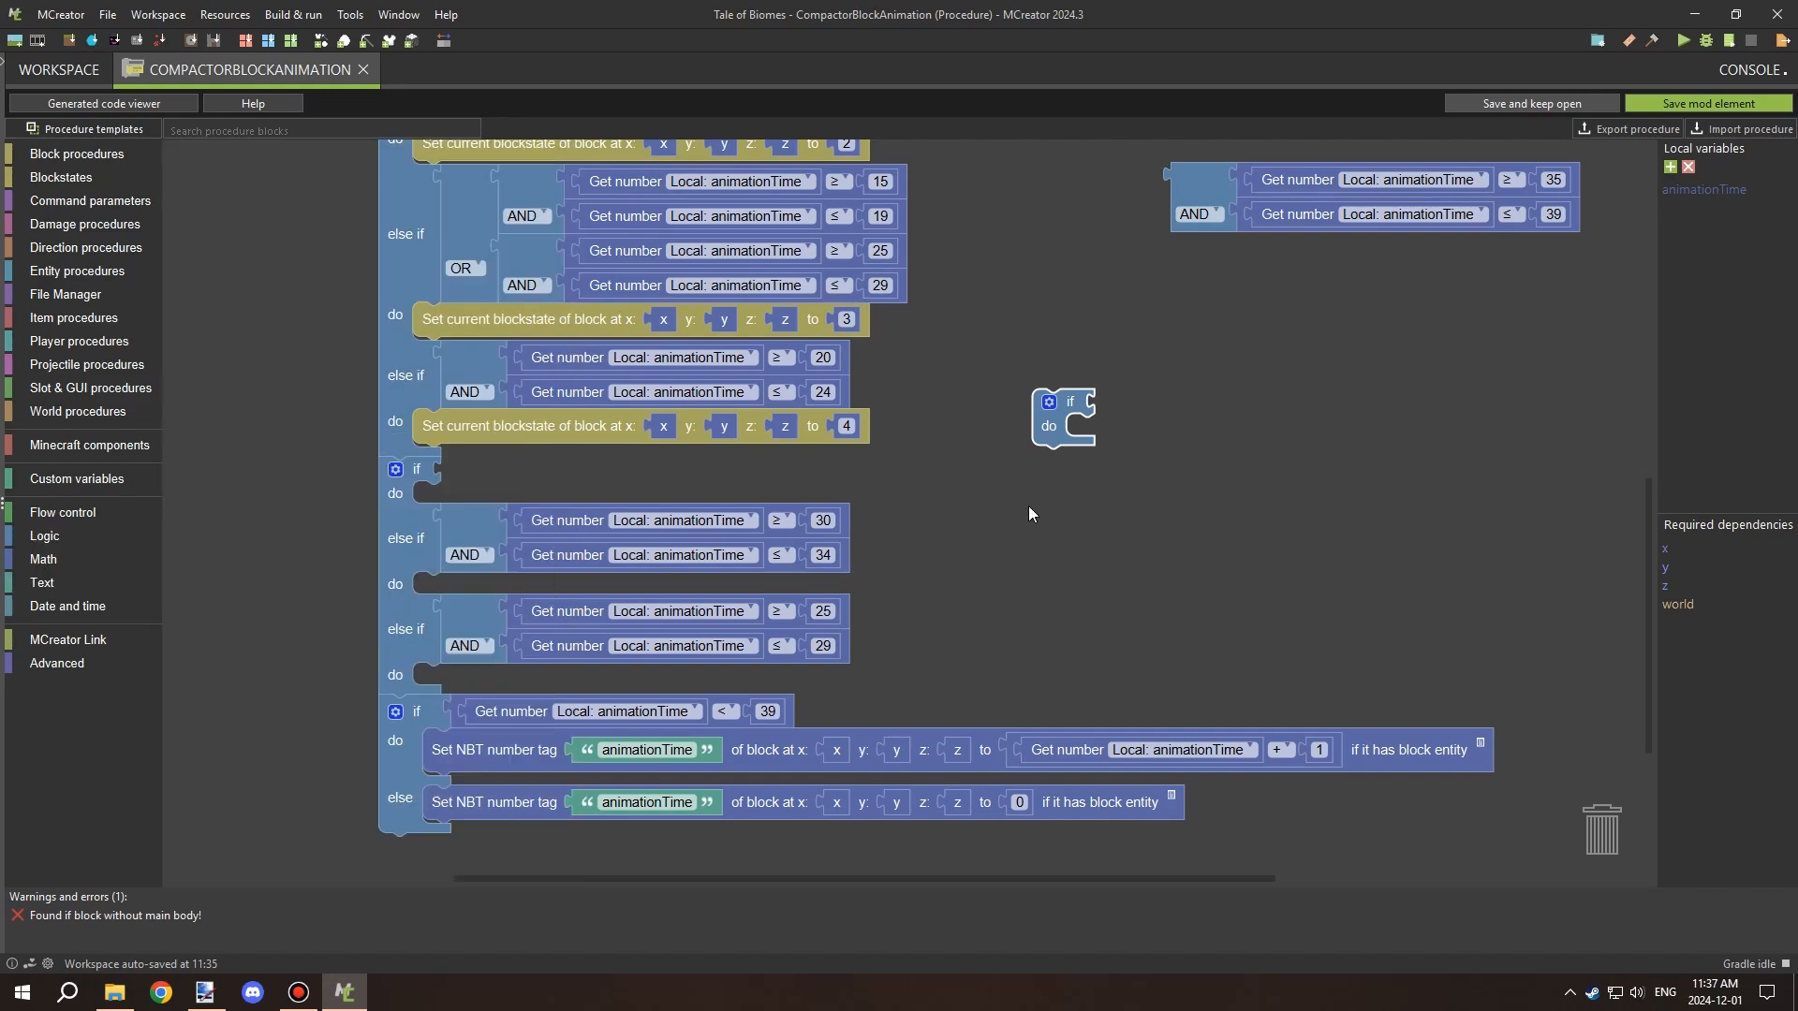
drag(993, 488, 972, 497)
drag(957, 560, 968, 528)
drag(778, 497, 1155, 467)
click(1174, 498)
click(1161, 539)
Delete the remainder of the copied 30–34 condition and pull the copied comparison with 25 out of its AND block as an equals comparison.
drag(1038, 560, 978, 557)
right_click(389, 502)
click(497, 624)
drag(1133, 459, 1341, 397)
drag(716, 554, 1335, 447)
drag(936, 505, 875, 548)
right_click(357, 575)
click(384, 669)
right_click(381, 582)
click(421, 649)
key(ctrl+z)
key(ctrl+z)
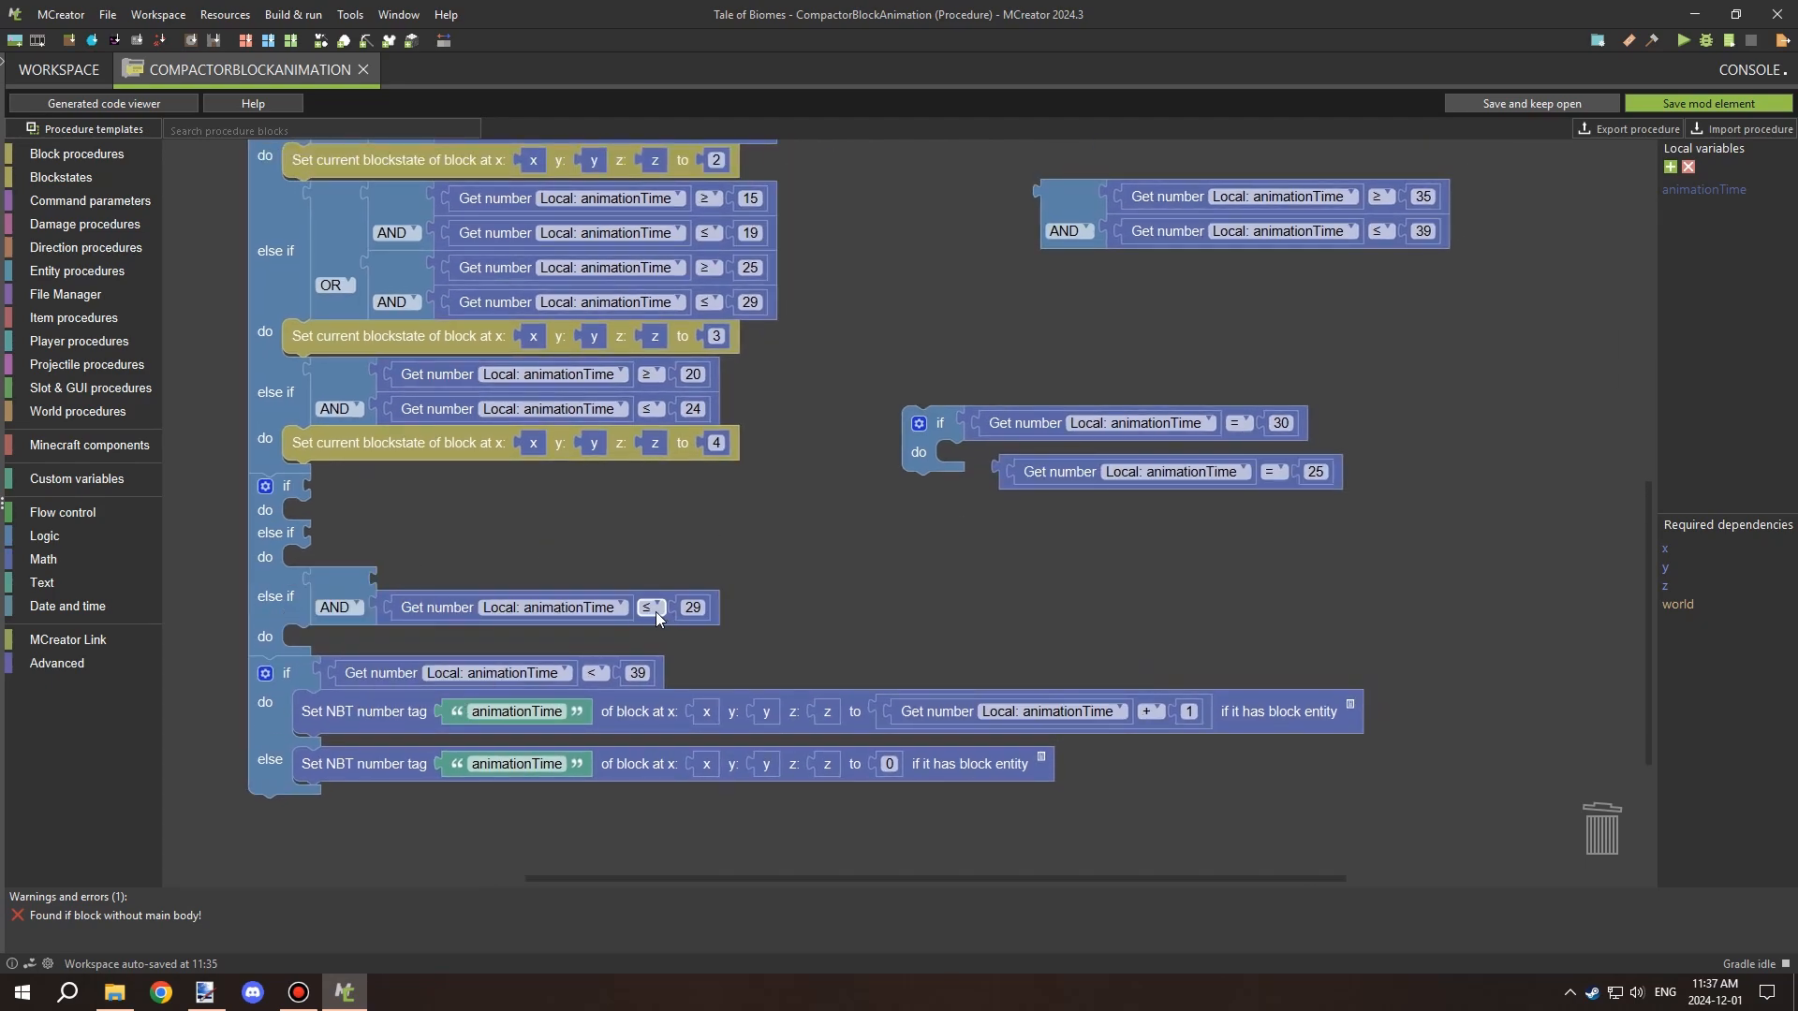
Delete the copied ≤ 29 comparison, change its AND block to OR, and nest it with a duplicate OR in the first else-if branch.
click(655, 610)
key(Delete)
click(339, 604)
click(320, 718)
key(ctrl+c)
key(ctrl+v)
drag(355, 654, 335, 564)
drag(335, 629, 391, 583)
Fill the nested OR blocks with the animationTime comparisons to 25, 30 and 35, setting the last one's operator to equals.
drag(1248, 428, 661, 538)
drag(1222, 486, 712, 565)
drag(755, 604, 649, 541)
drag(1378, 203, 701, 614)
click(691, 599)
click(681, 634)
Put the nested OR condition in a standalone if block and delete the leftover branched if block and the ≤ 39 AND block.
right_click(902, 436)
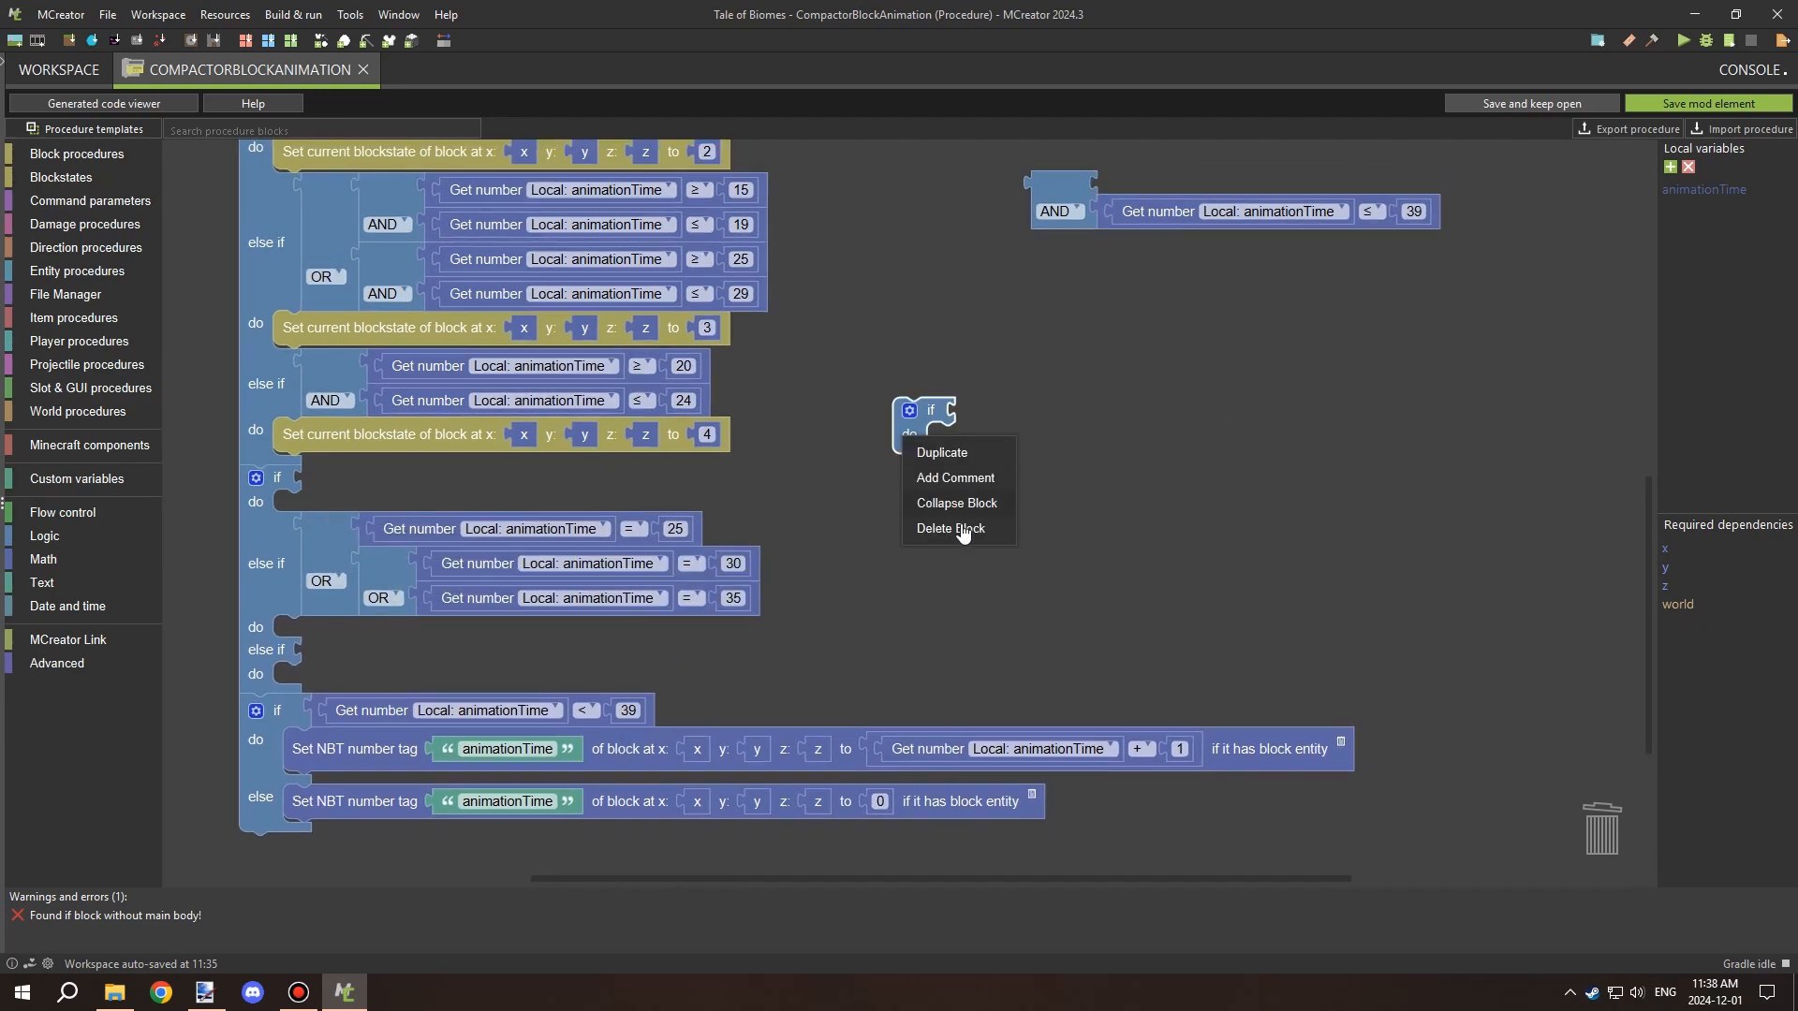
drag(337, 568, 1010, 232)
click(280, 517)
key(Delete)
click(1053, 192)
key(Delete)
drag(899, 280, 927, 812)
drag(1011, 796, 958, 415)
Duplicate the animationTime set-number block onto the new if block and attach that stack to the event trigger in place of the original.
right_click(347, 226)
click(384, 242)
drag(365, 255, 969, 338)
drag(347, 224, 392, 544)
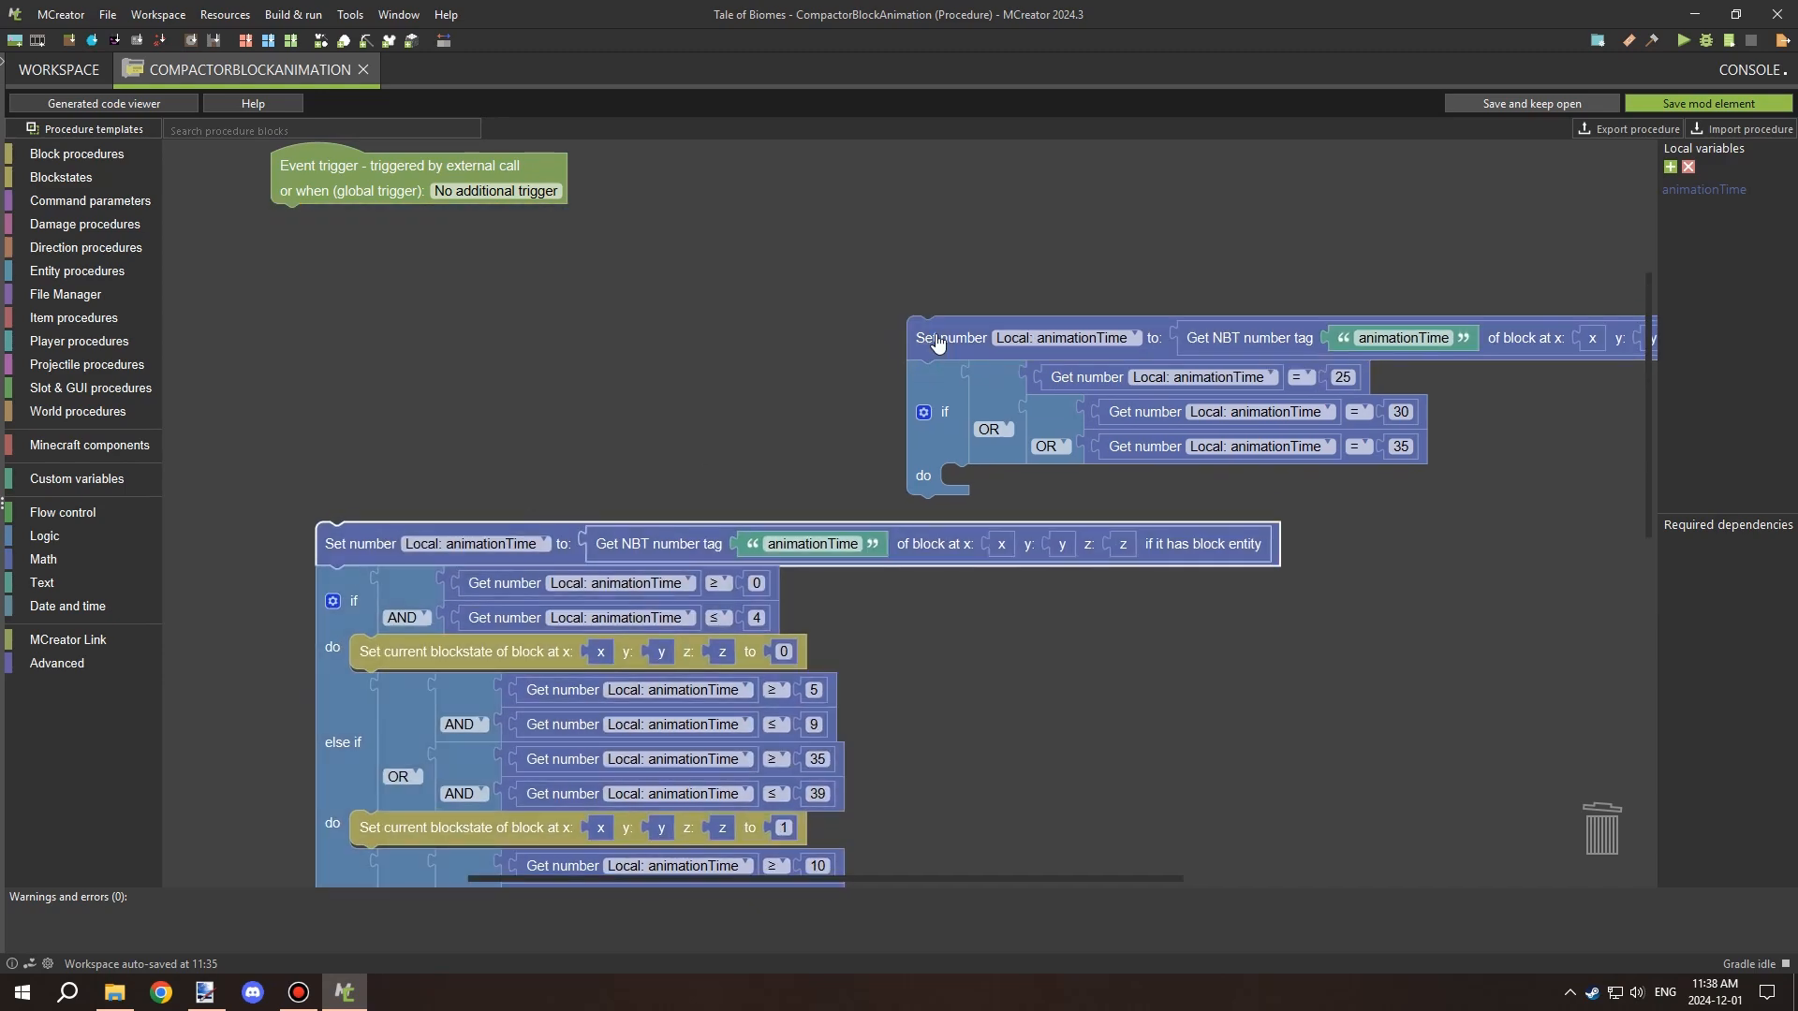
drag(937, 342, 302, 225)
Export the procedure to the Desktop as block_animation.ptpl, overwriting the existing file.
click(1629, 129)
click(1049, 478)
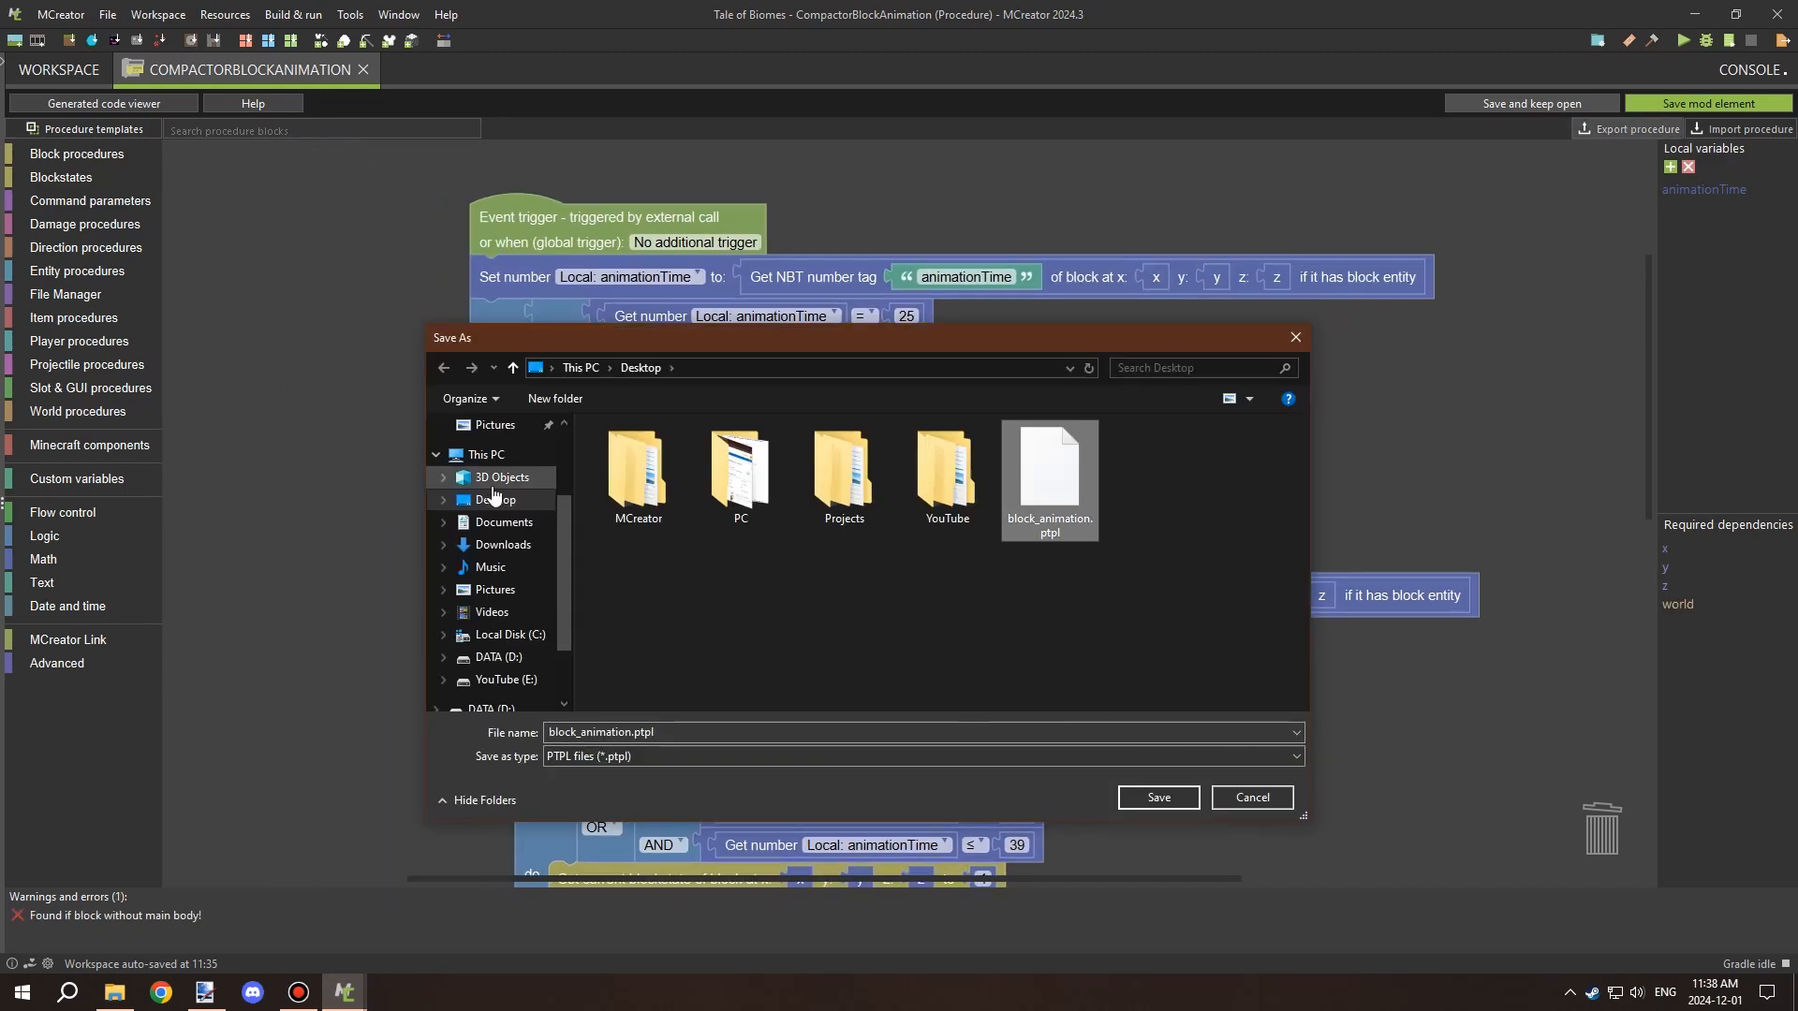
click(1158, 797)
click(1064, 497)
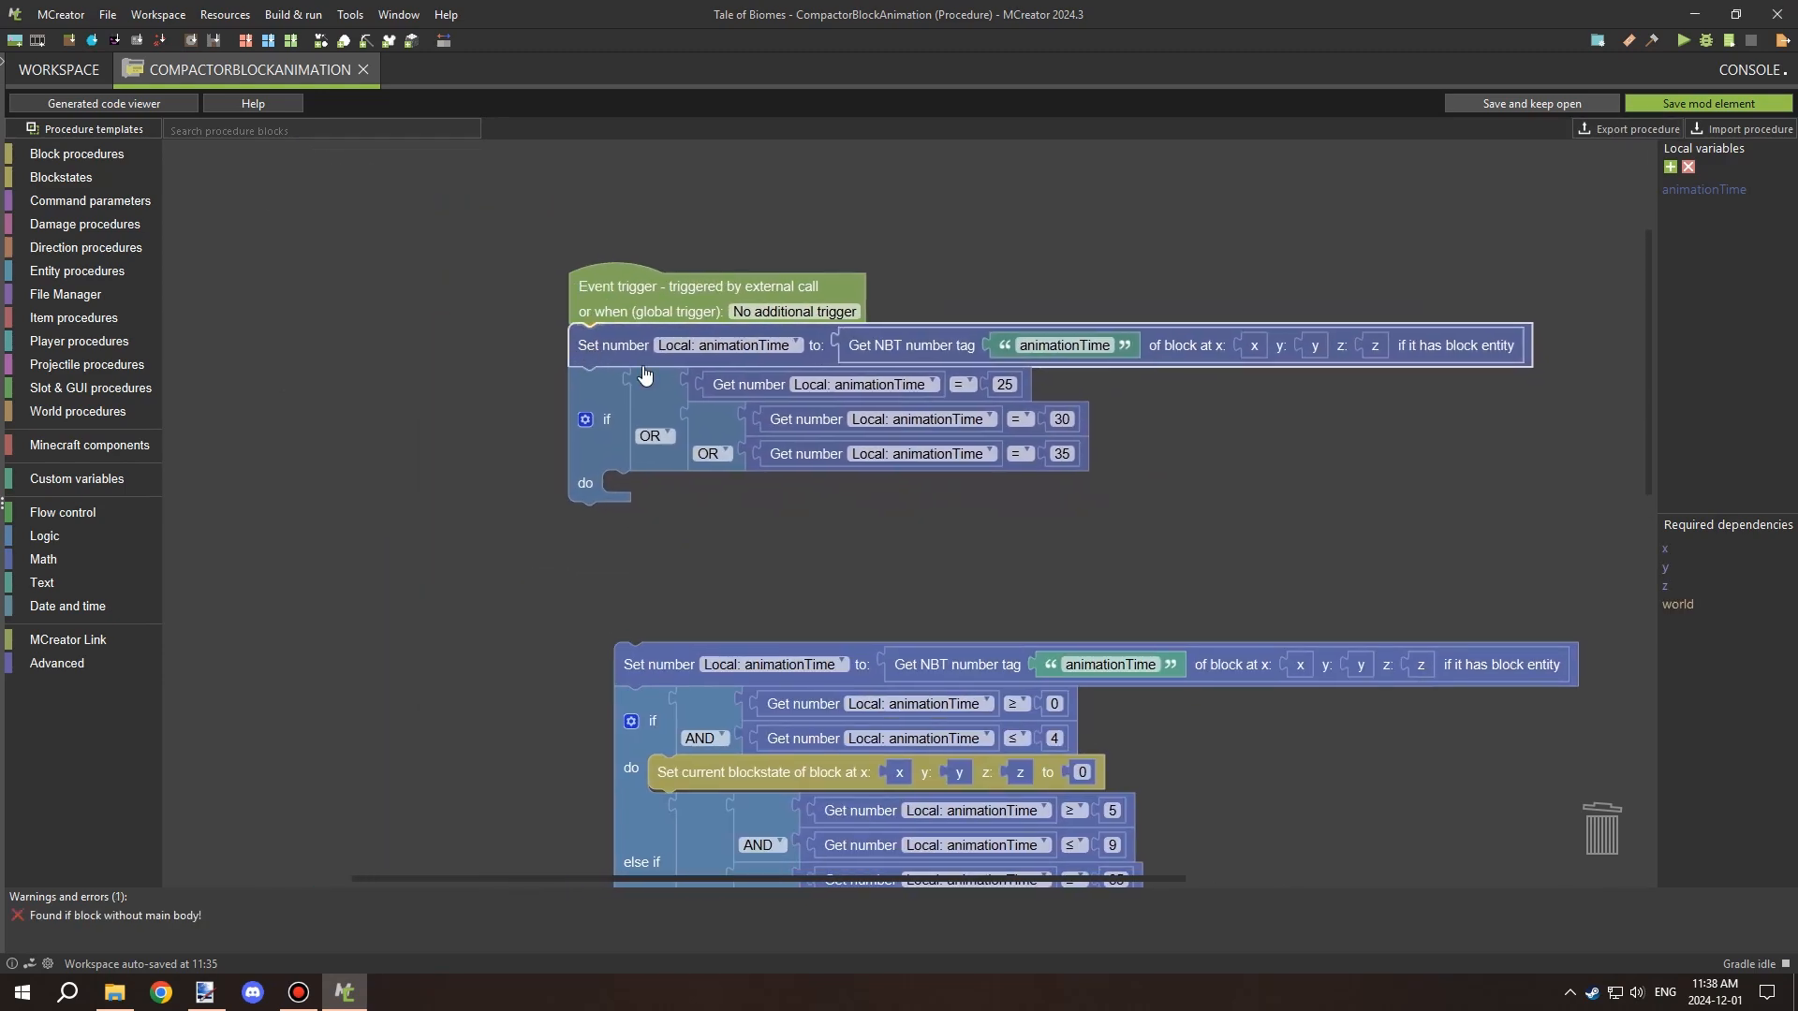
Discard the exported stack, reattach the original animation blocks to the event trigger, and save the CompactorBlockAnimation procedure.
drag(643, 368, 1597, 815)
click(594, 630)
drag(620, 668, 568, 369)
click(1708, 104)
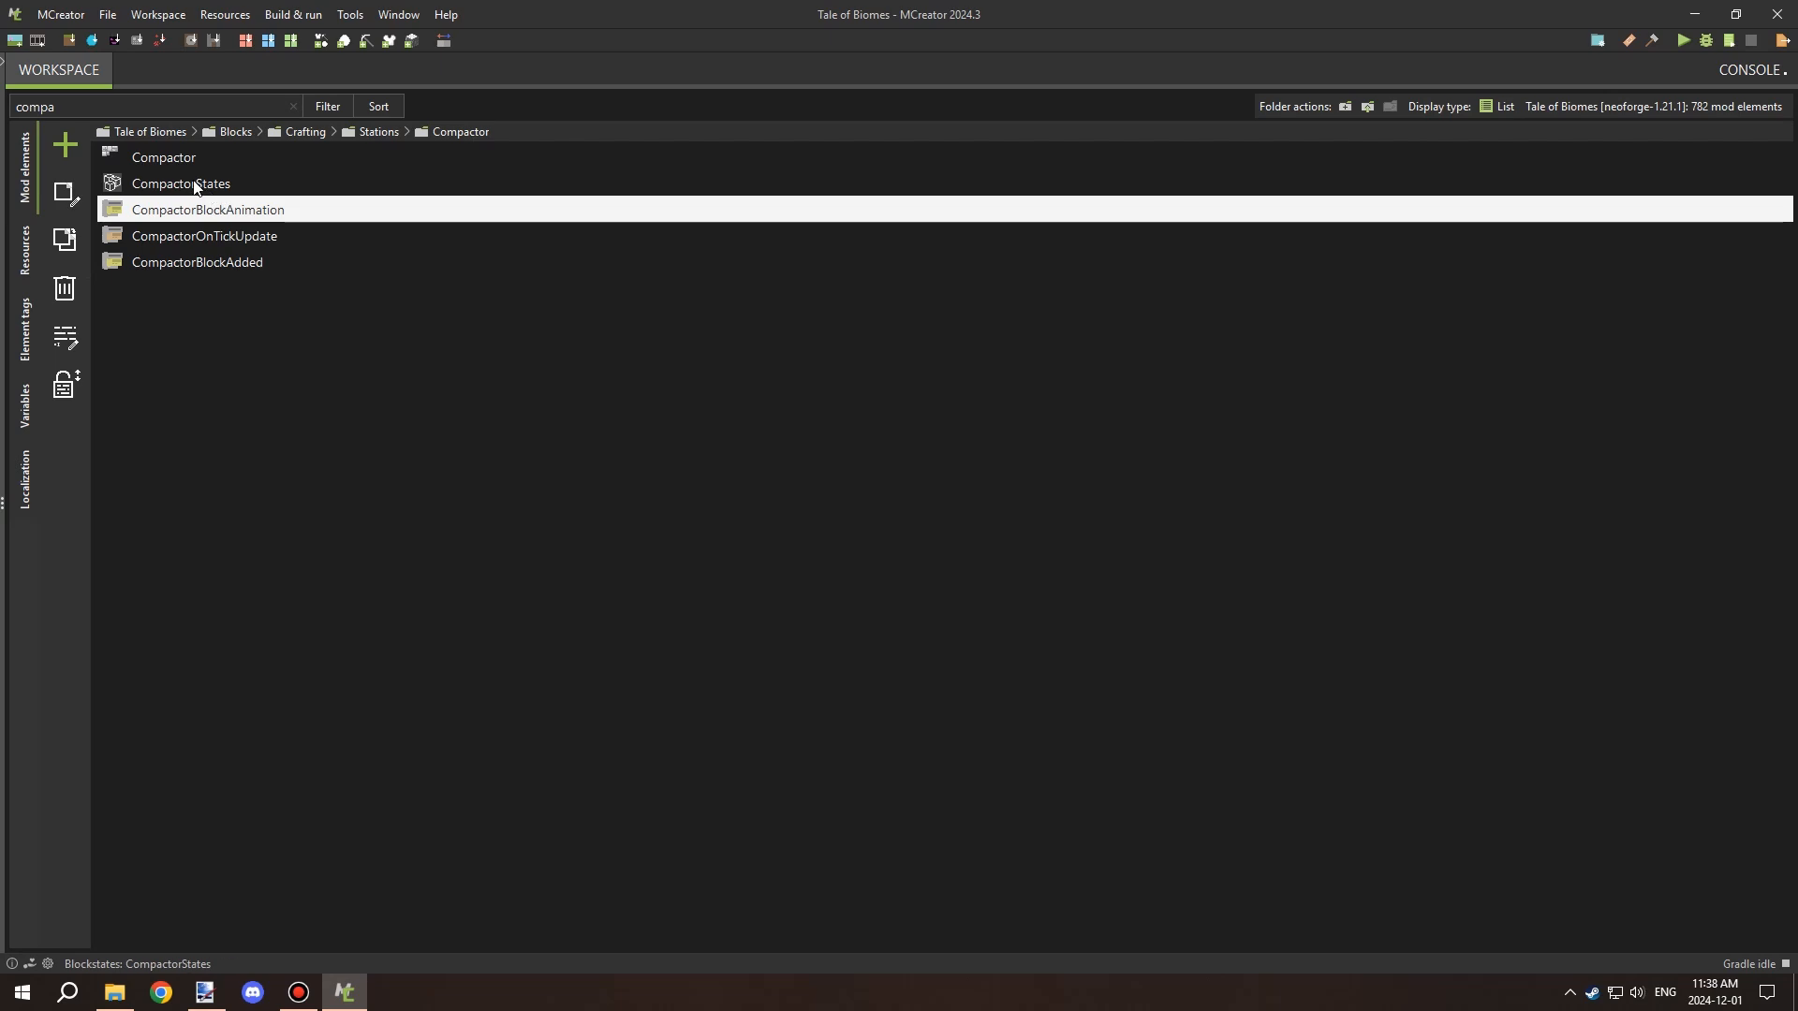
Open the Compactor block and create the CompactorEntityCollidesInTheBlock procedure for its entity-collides-in-the-block trigger.
click(210, 192)
click(182, 164)
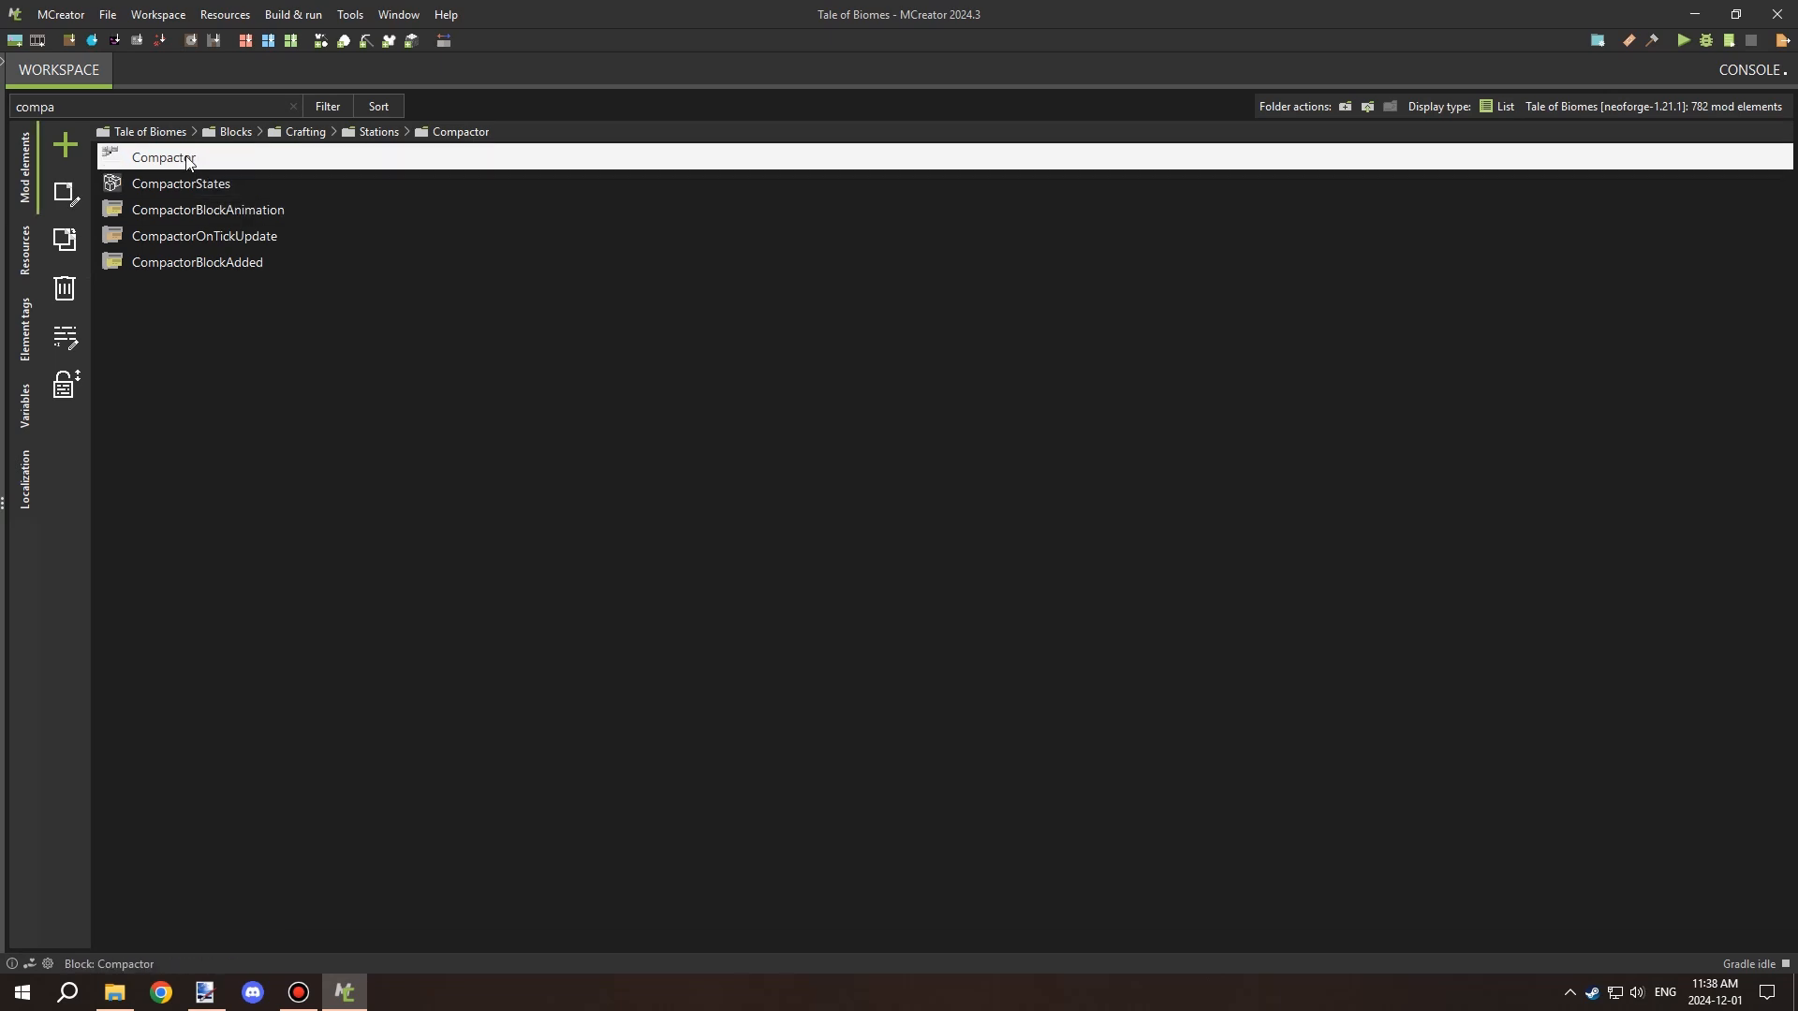
click(201, 186)
double_click(192, 160)
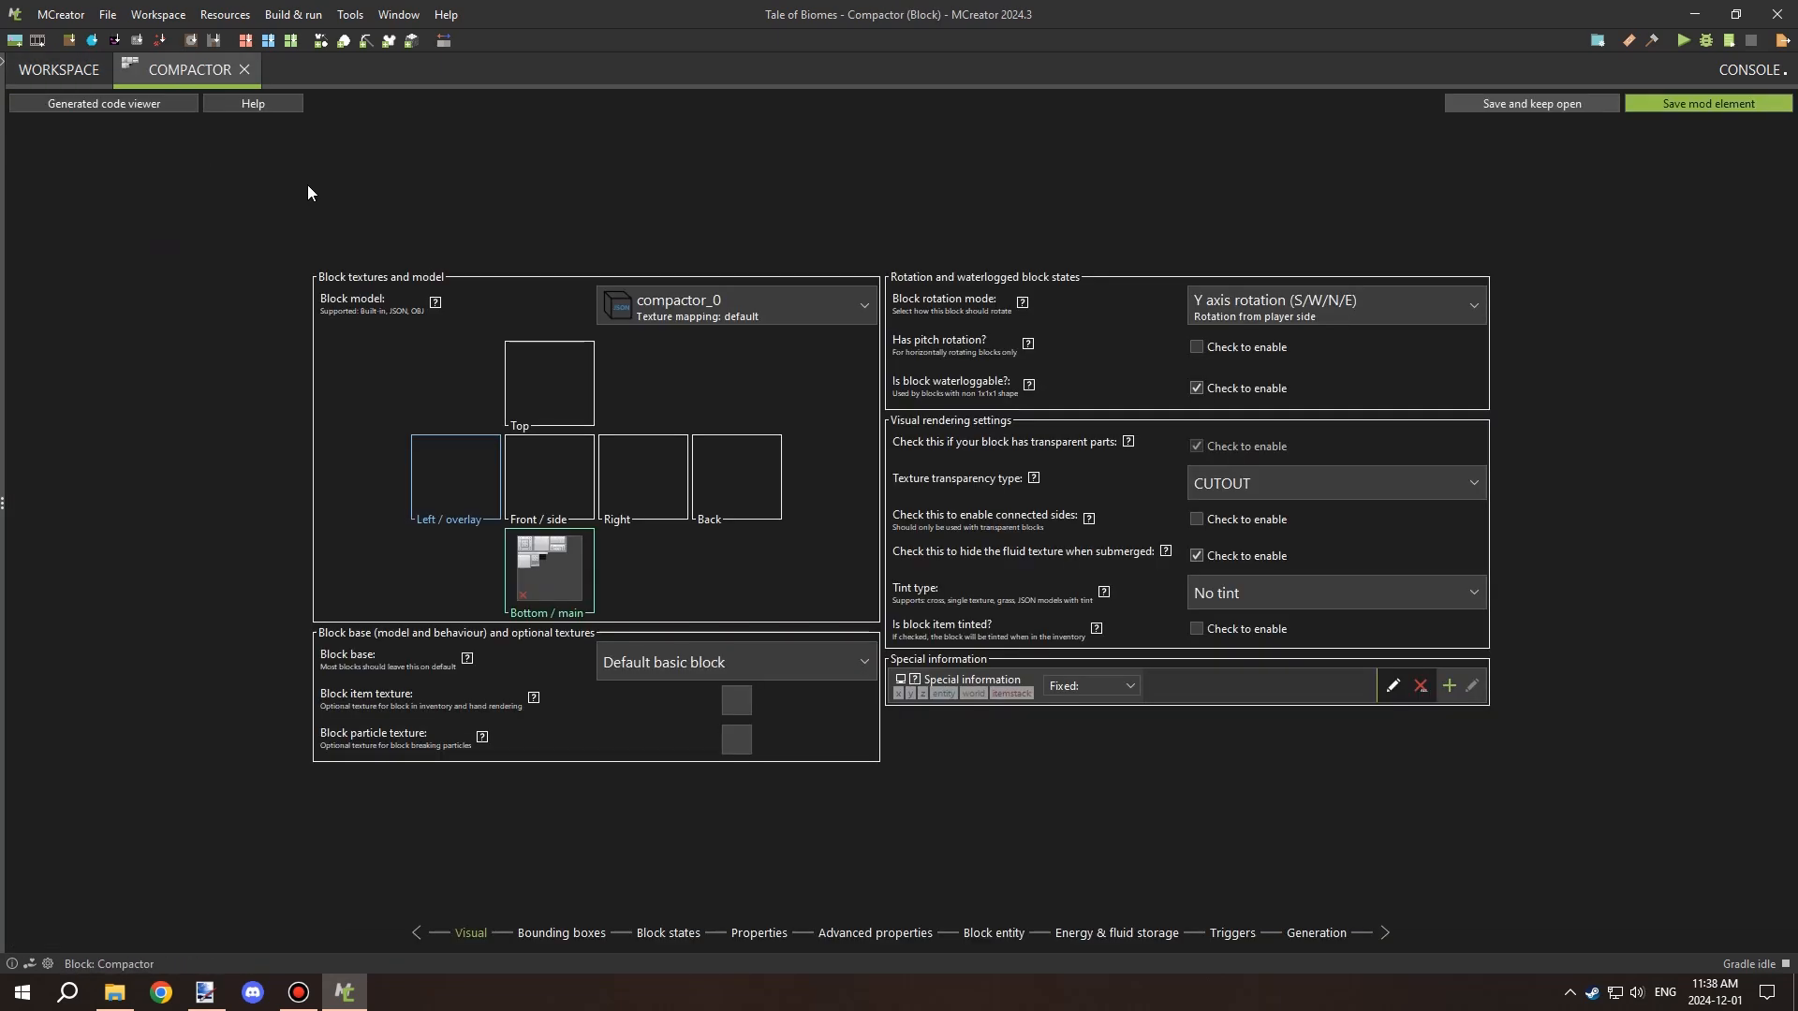
click(1232, 934)
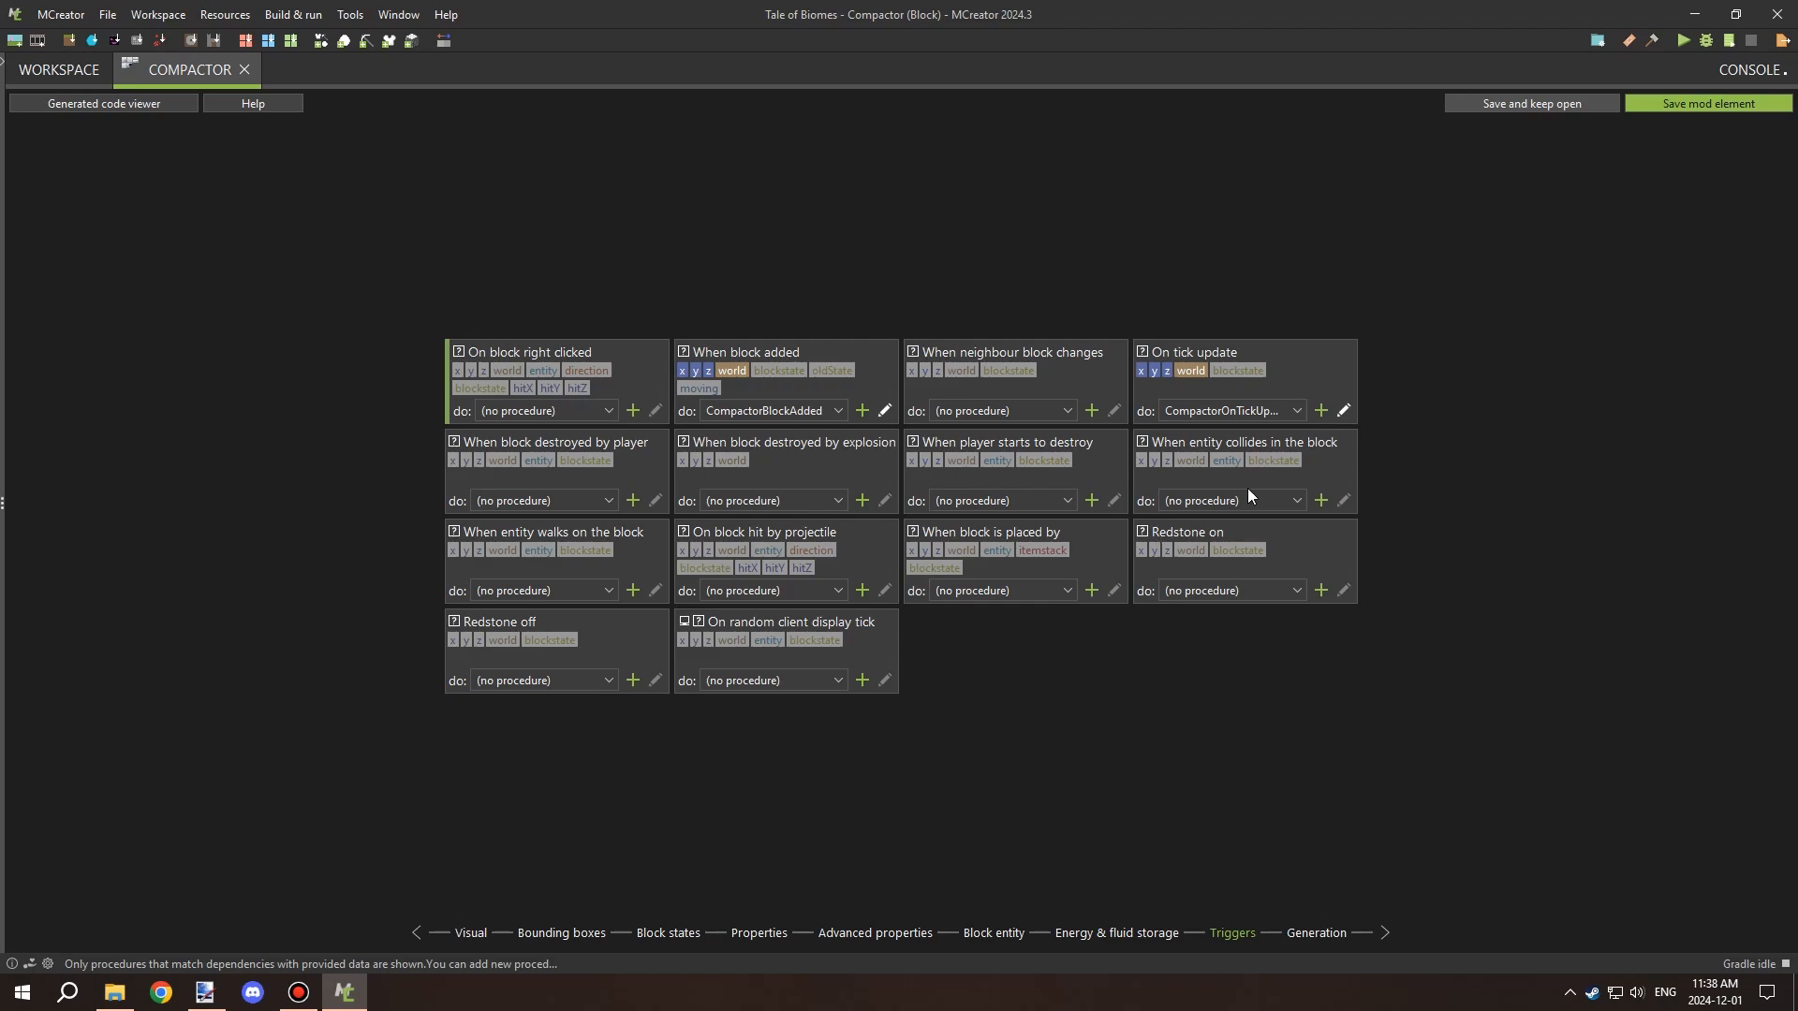
click(1320, 500)
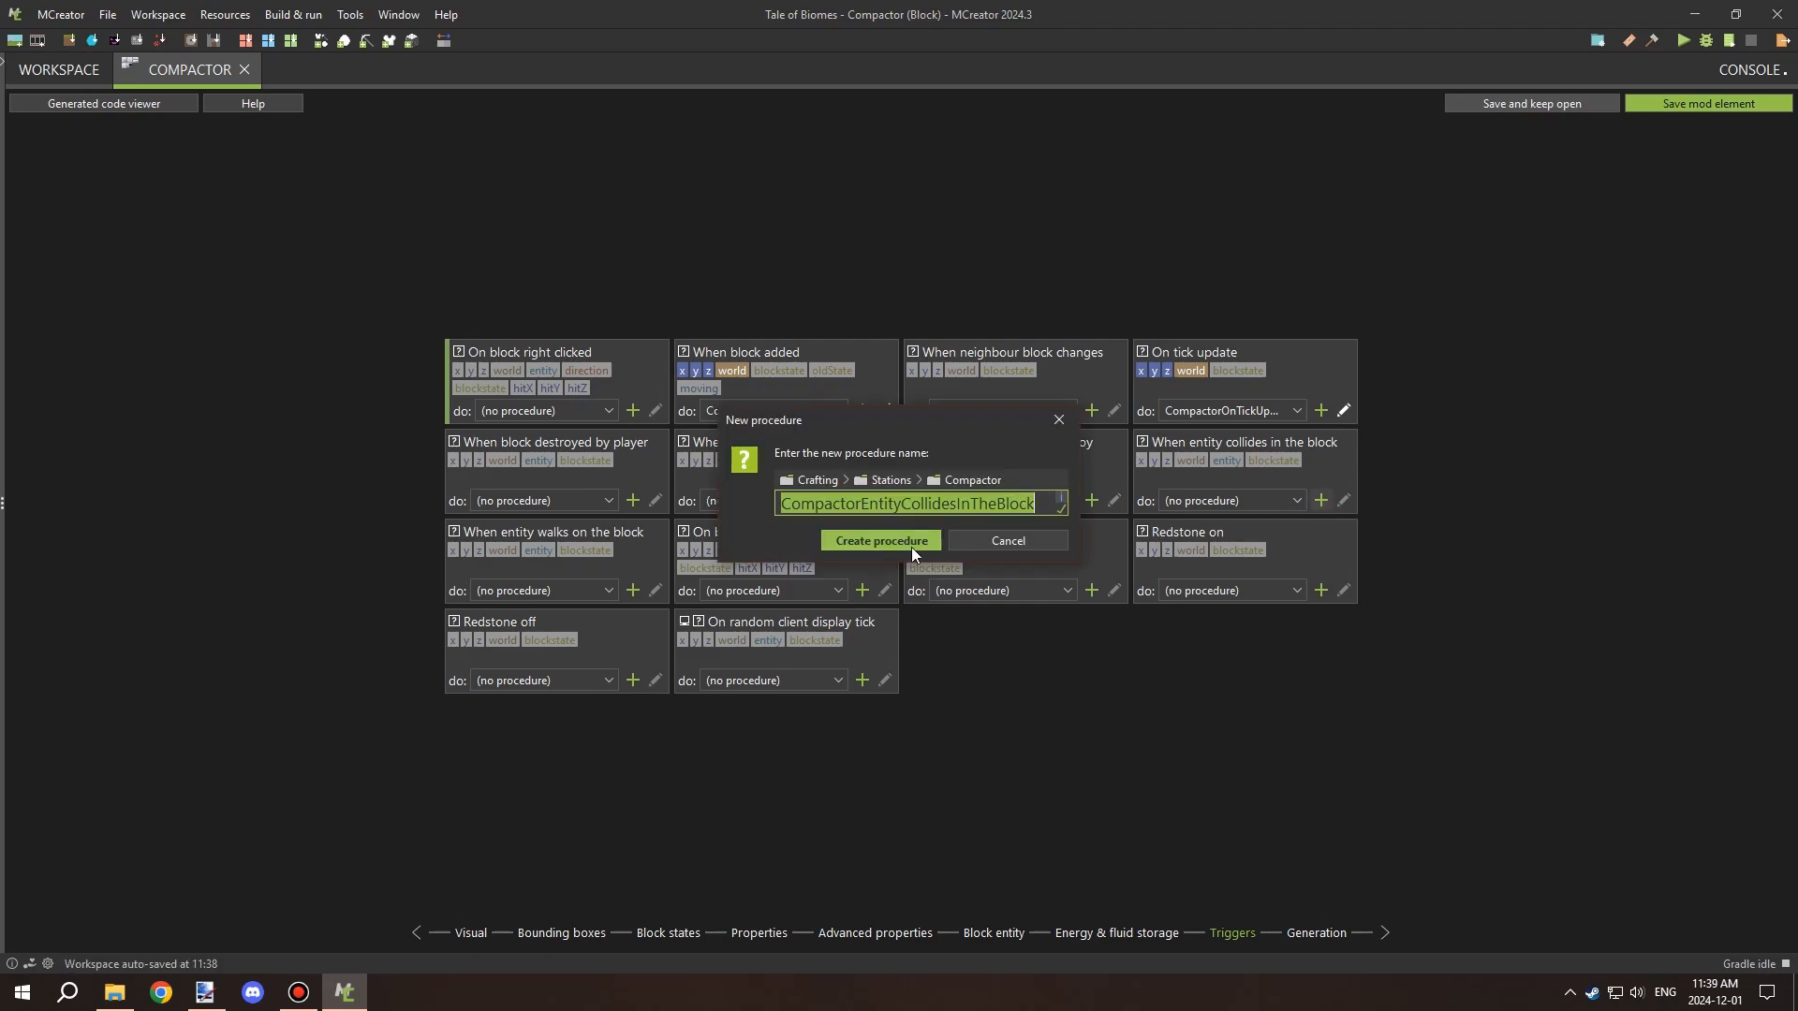
click(906, 543)
Import the block_animation template into the new procedure and attach its blocks to the event trigger.
click(1741, 128)
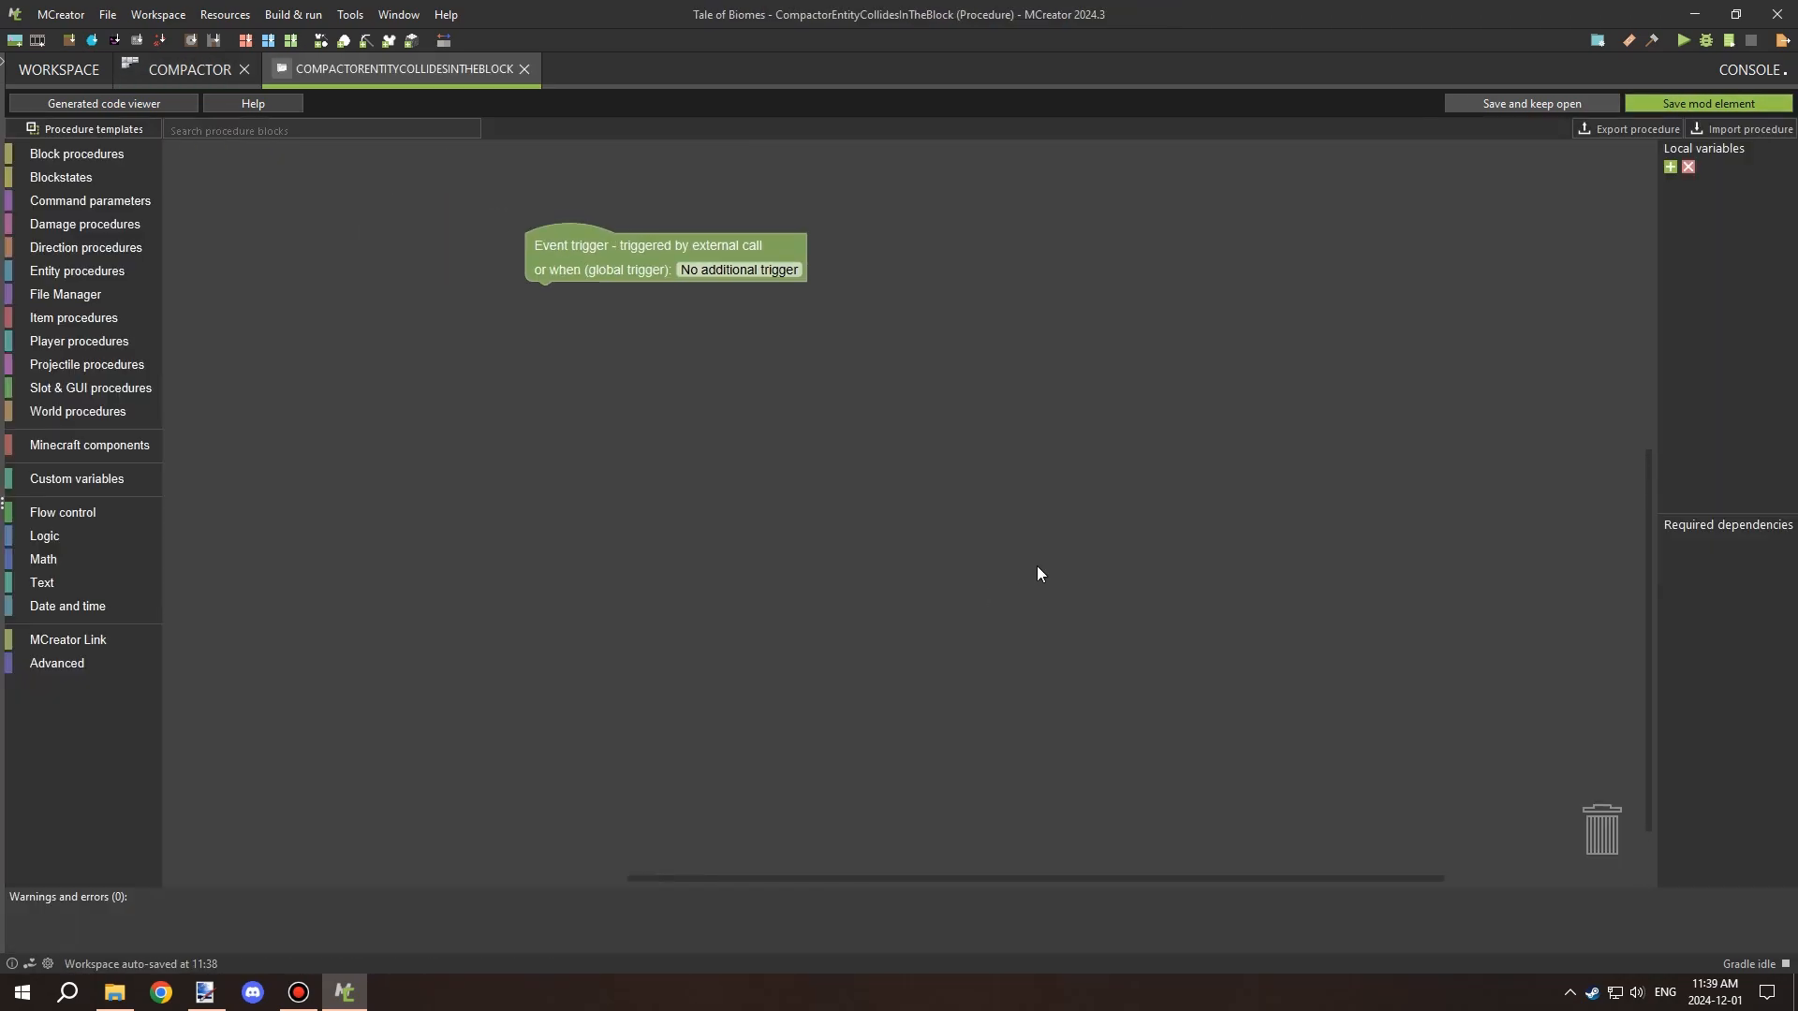
double_click(1075, 453)
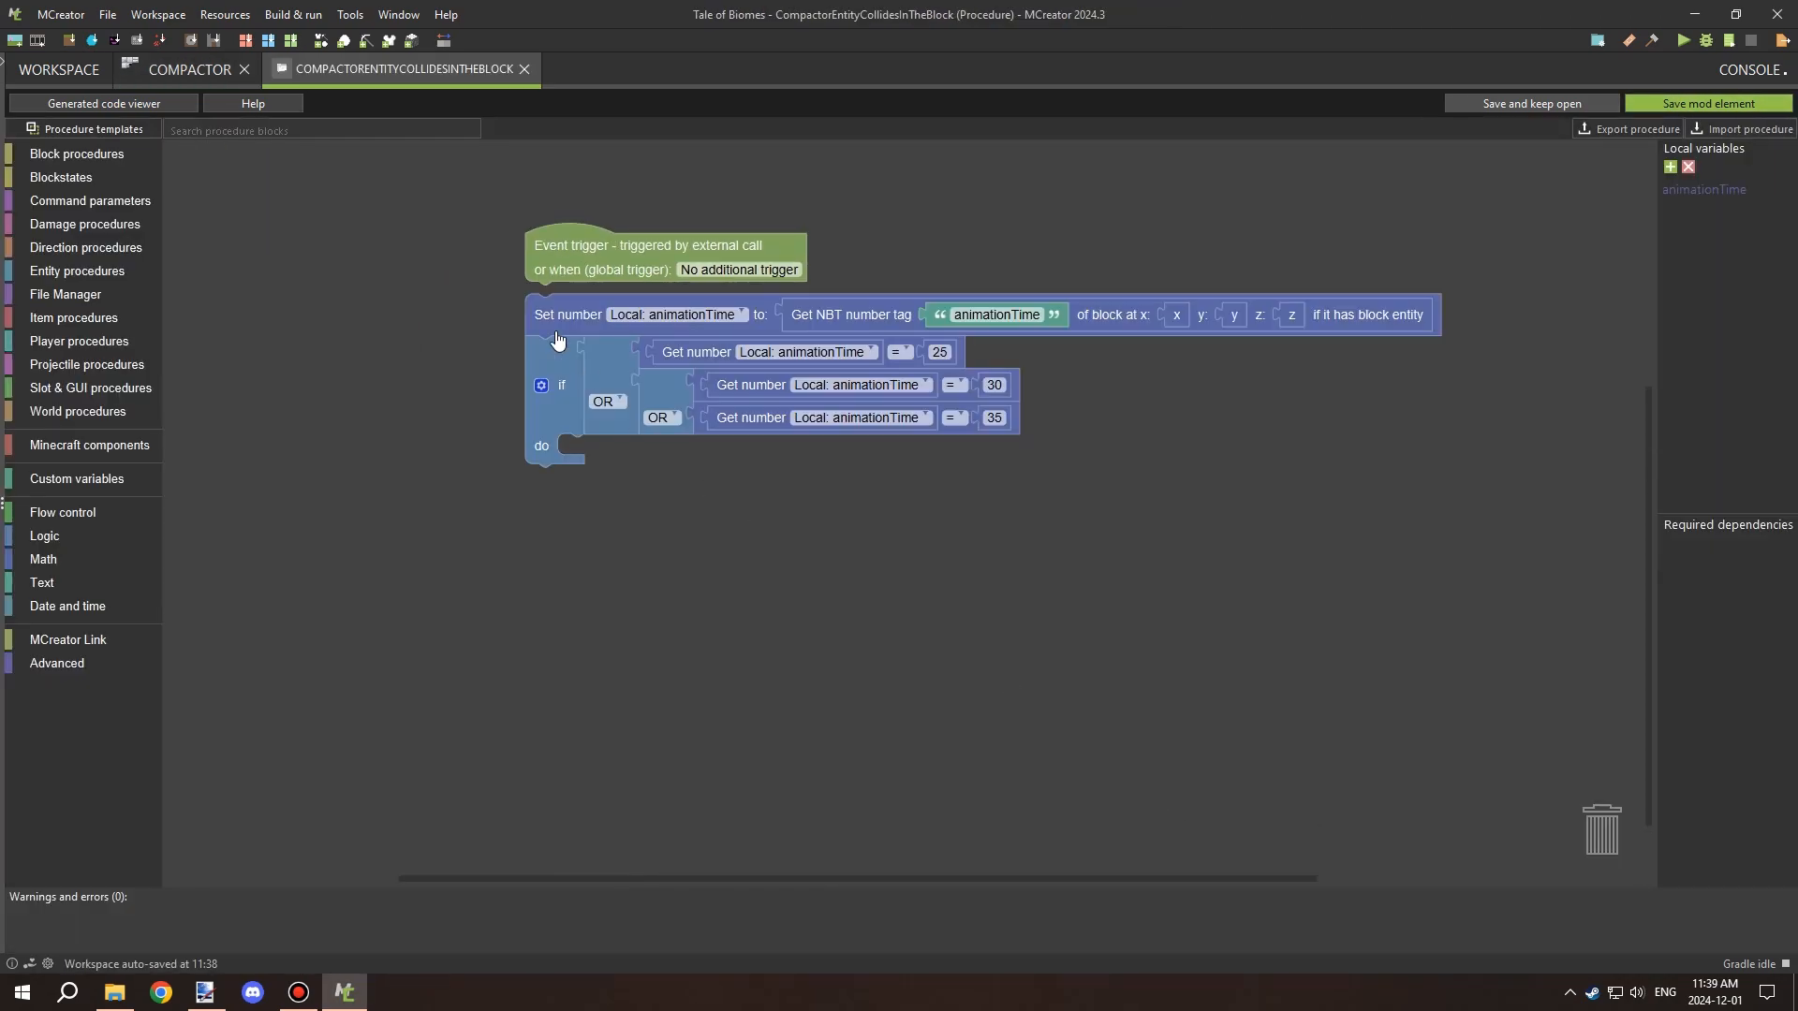
click(69, 201)
click(67, 276)
drag(1039, 505, 895, 524)
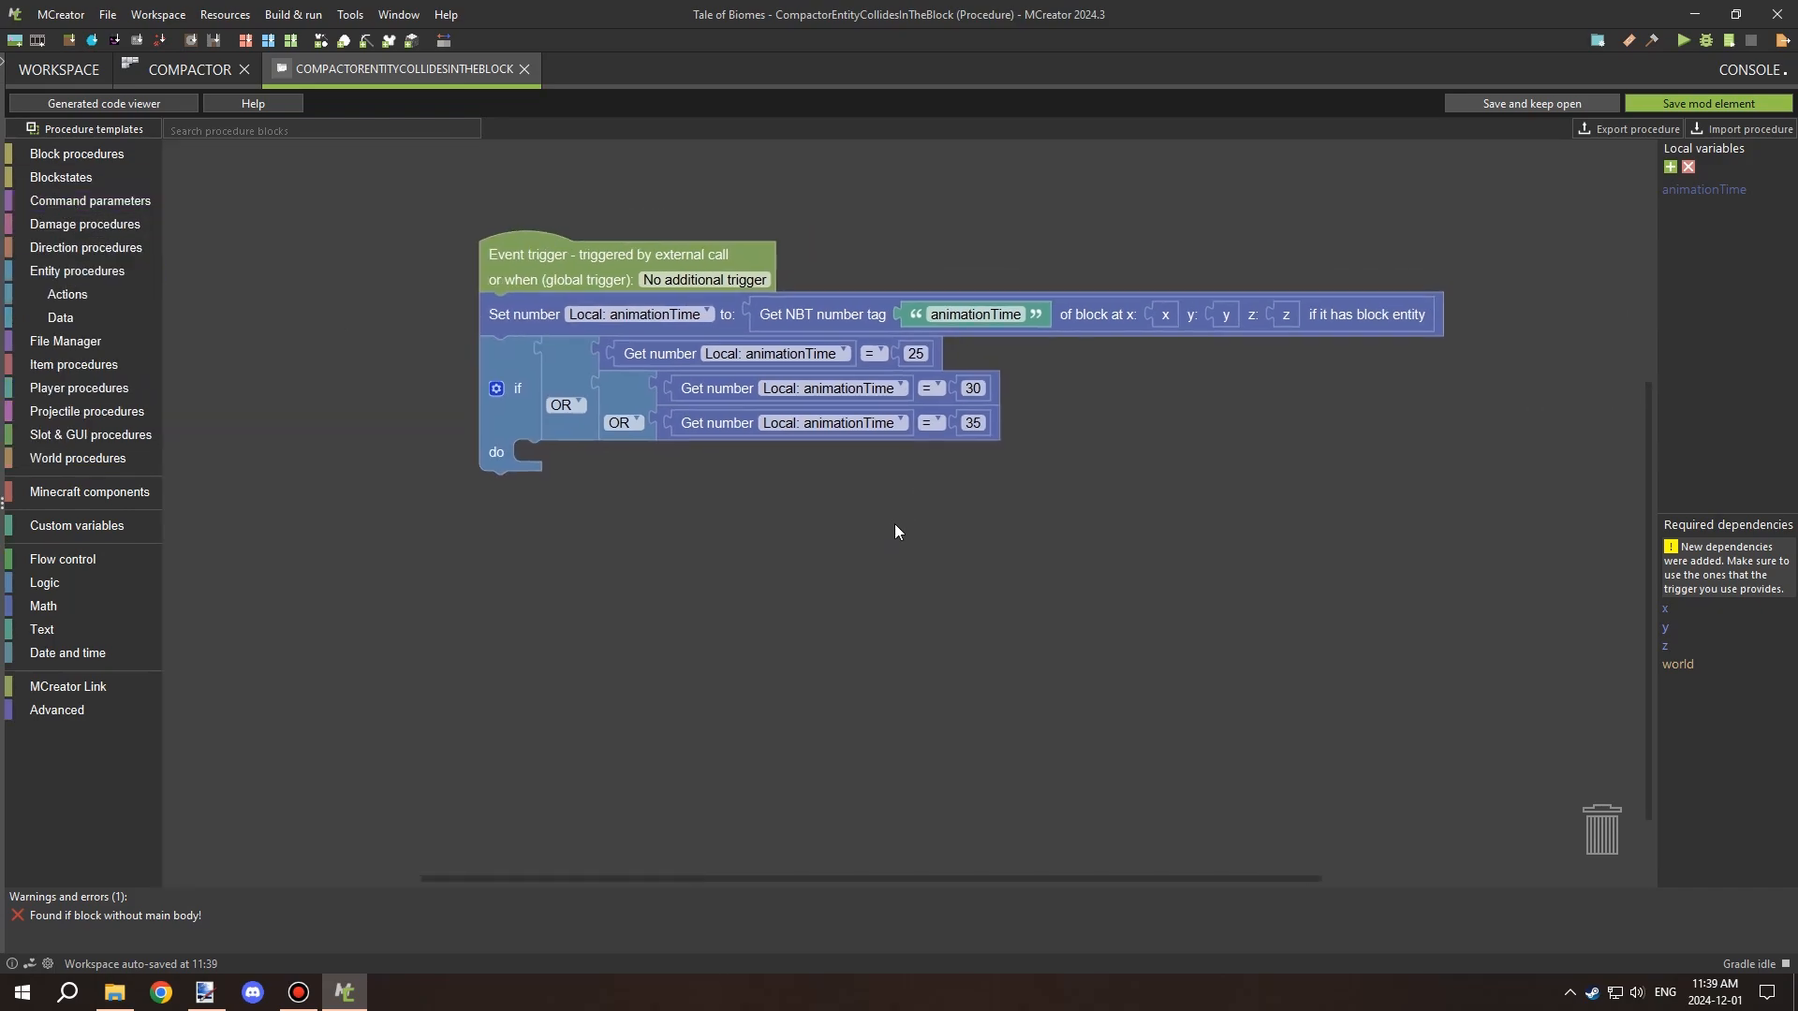
drag(554, 313, 553, 322)
click(189, 70)
click(1344, 500)
Add a set-location block for the event/target entity to the if block's do branch.
click(56, 296)
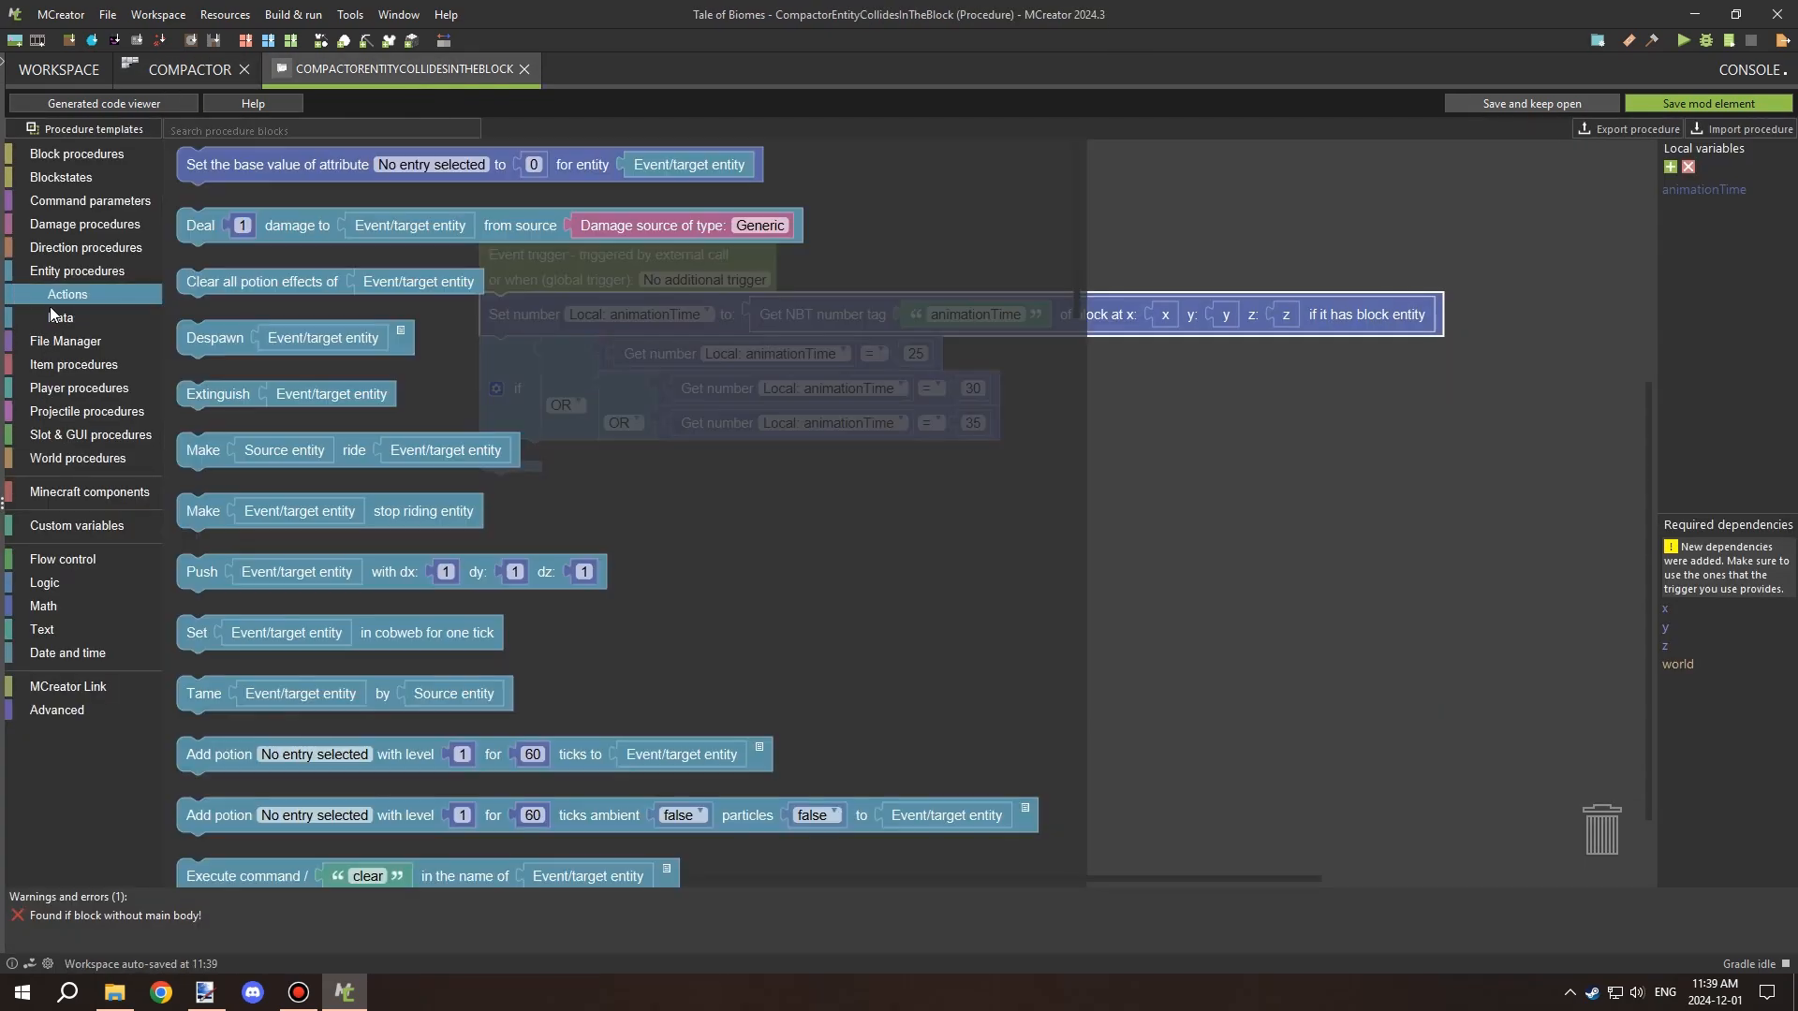
scroll(541, 438, down, 6)
scroll(537, 438, down, 15)
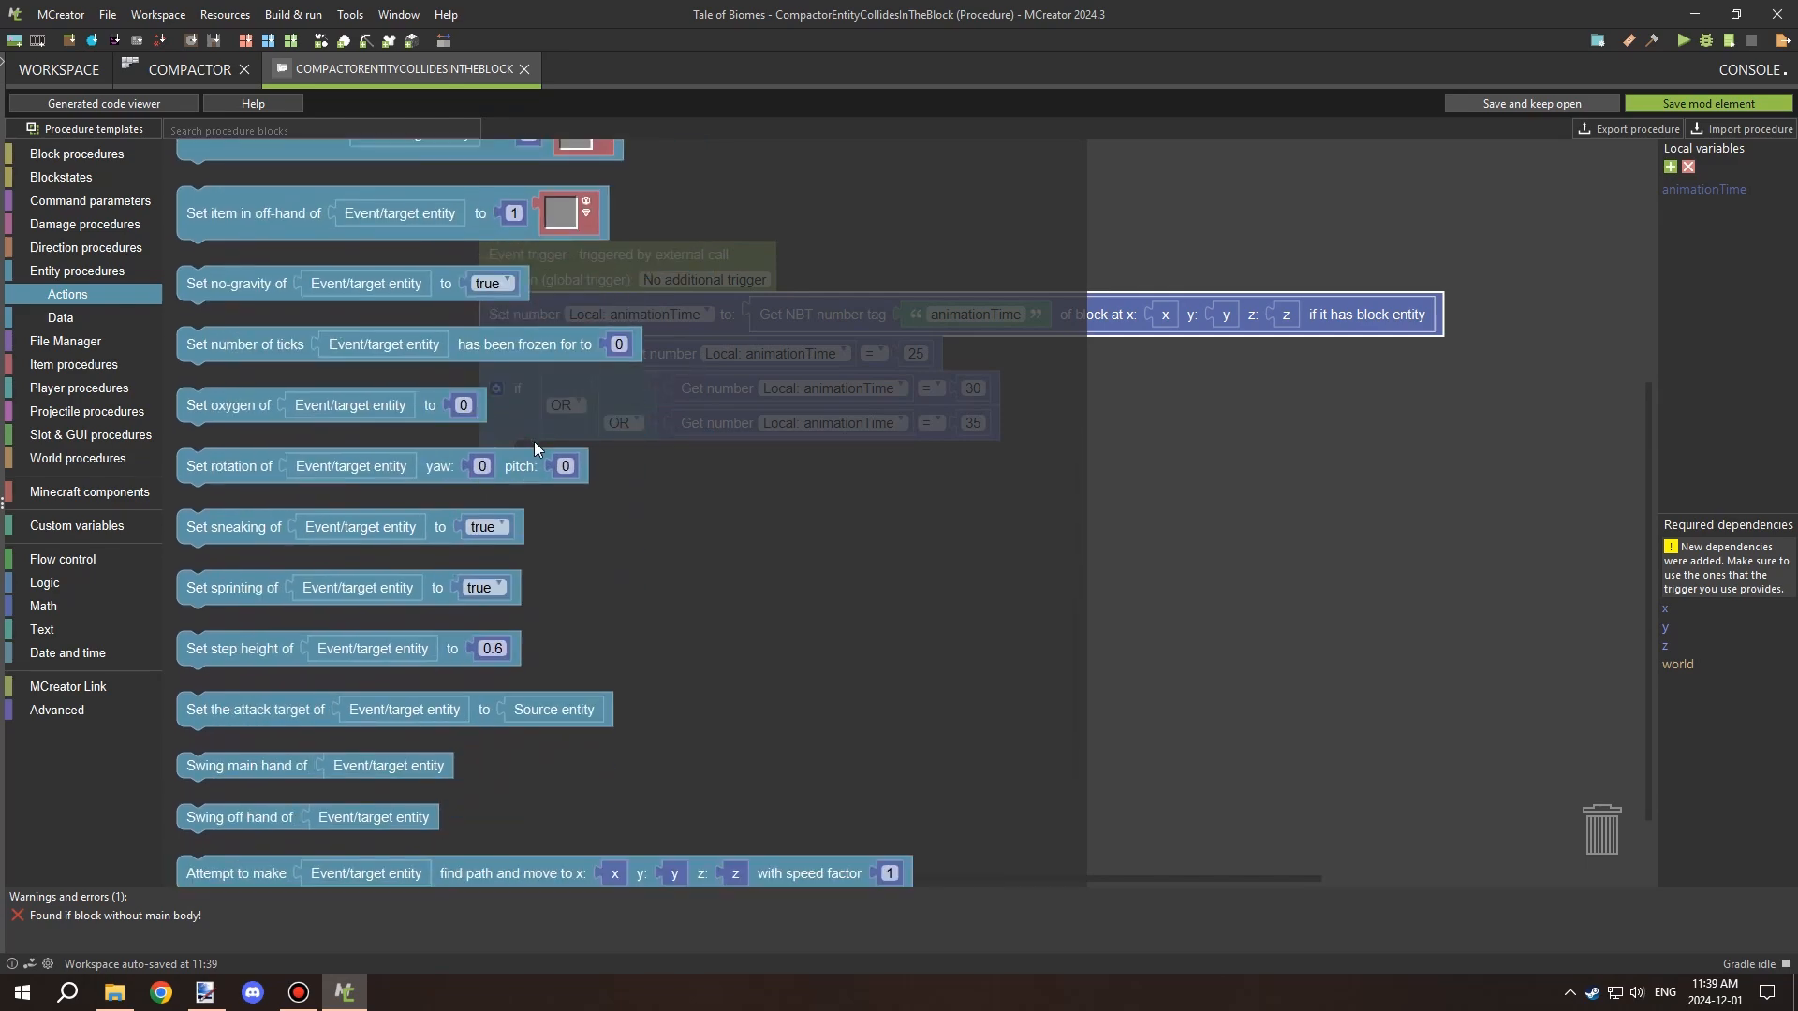
drag(239, 672, 579, 421)
drag(856, 522, 800, 529)
Replace the set-location block's x value with the X position of the event/target entity.
click(60, 605)
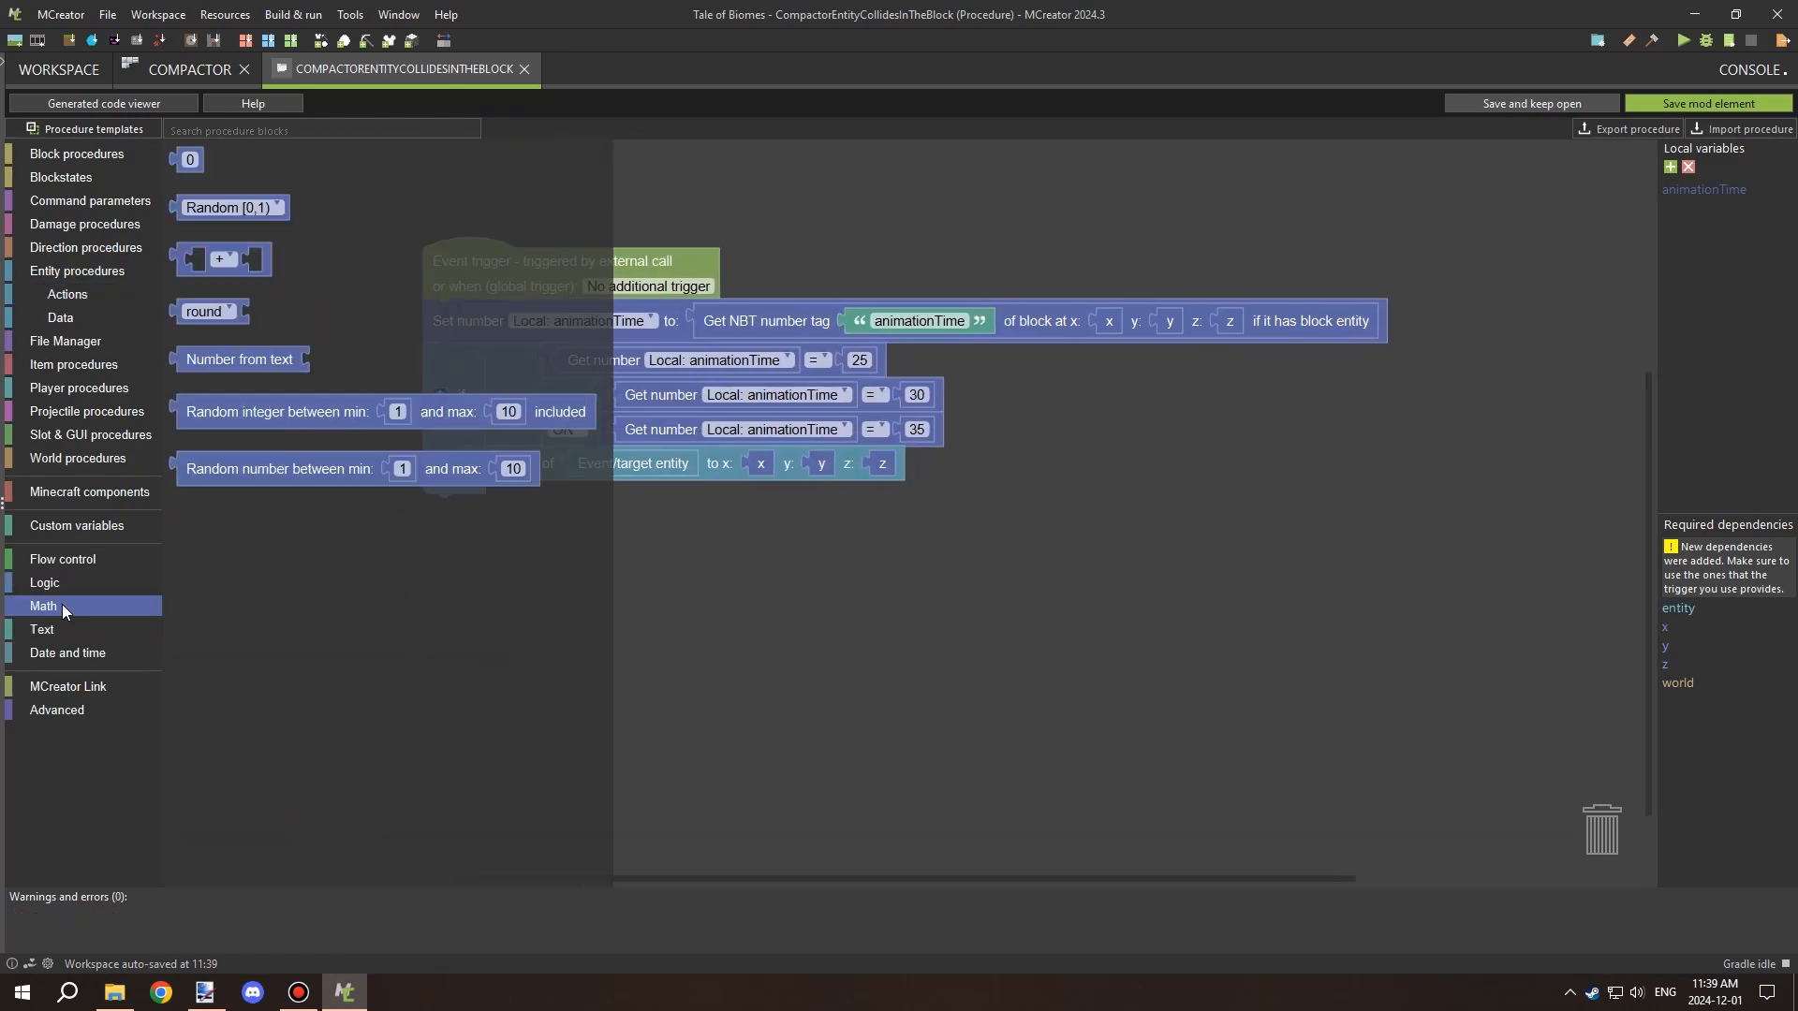
click(61, 318)
right_click(766, 459)
drag(204, 332, 798, 466)
click(812, 550)
Replace the set-location block's y and z values with the Y and Z positions of the event/target entity.
right_click(1085, 458)
click(1131, 550)
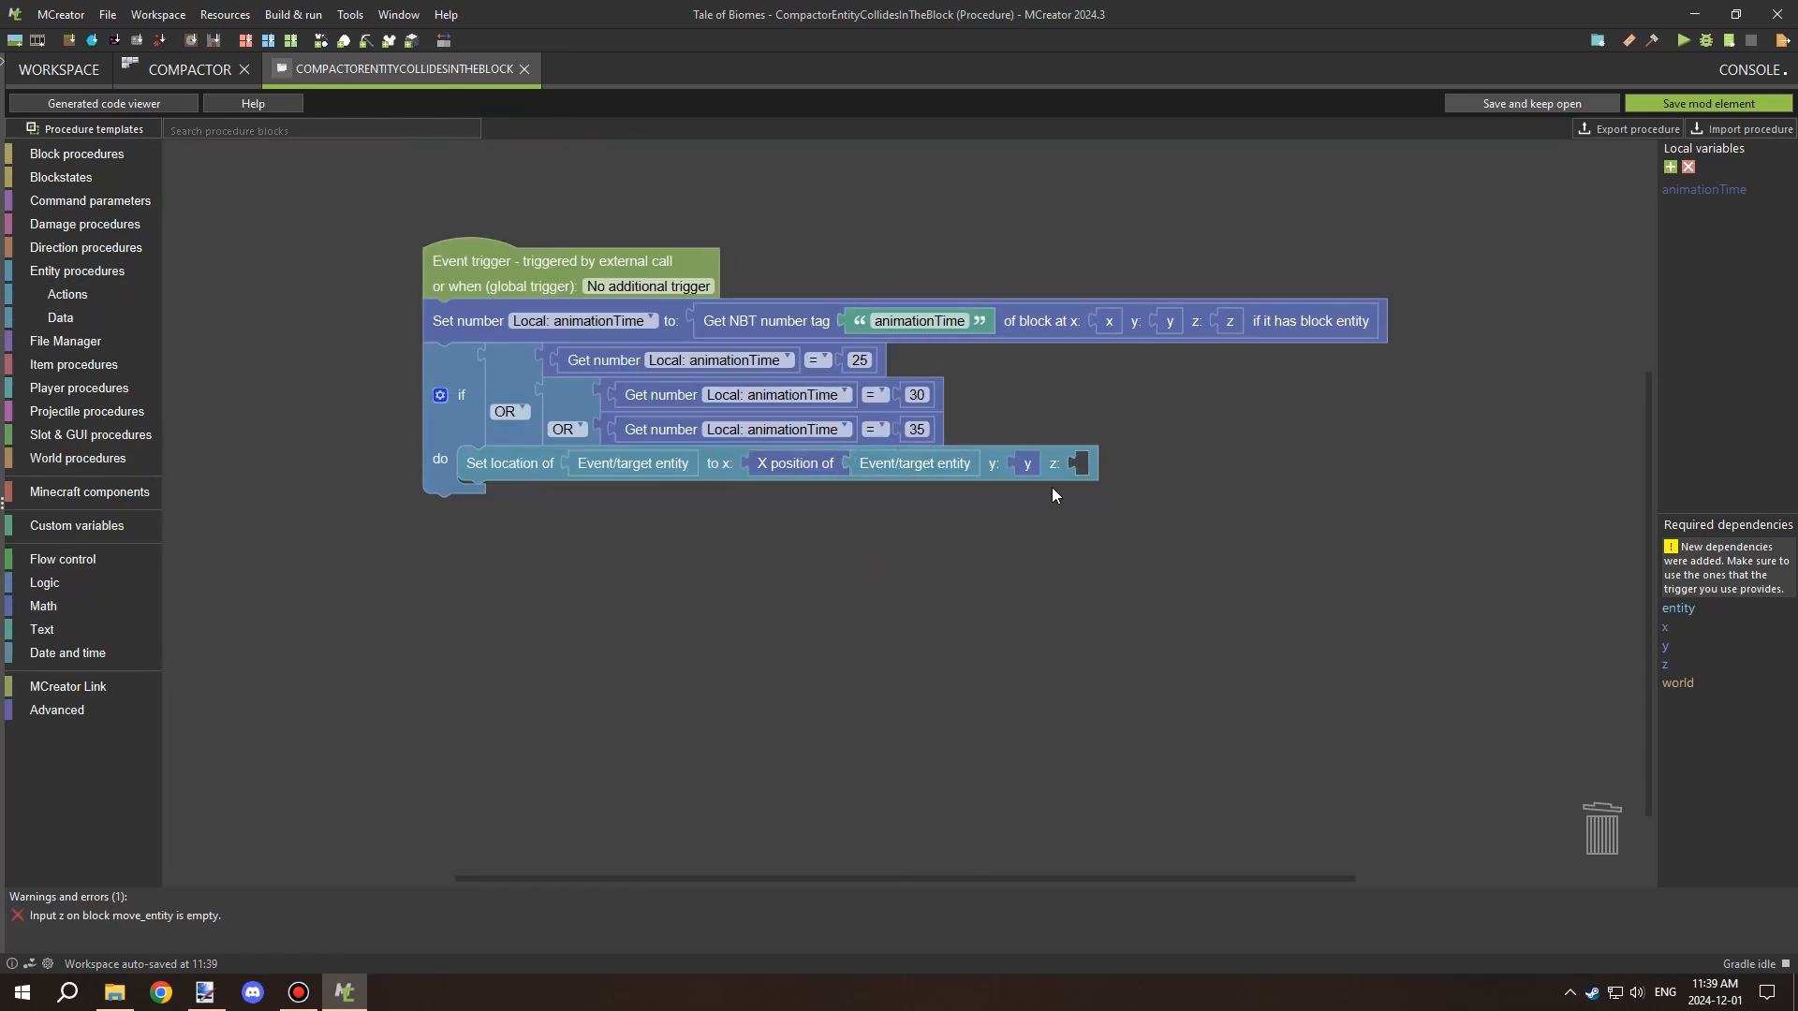
right_click(1028, 476)
click(1075, 568)
click(62, 317)
drag(222, 385, 1059, 465)
click(62, 318)
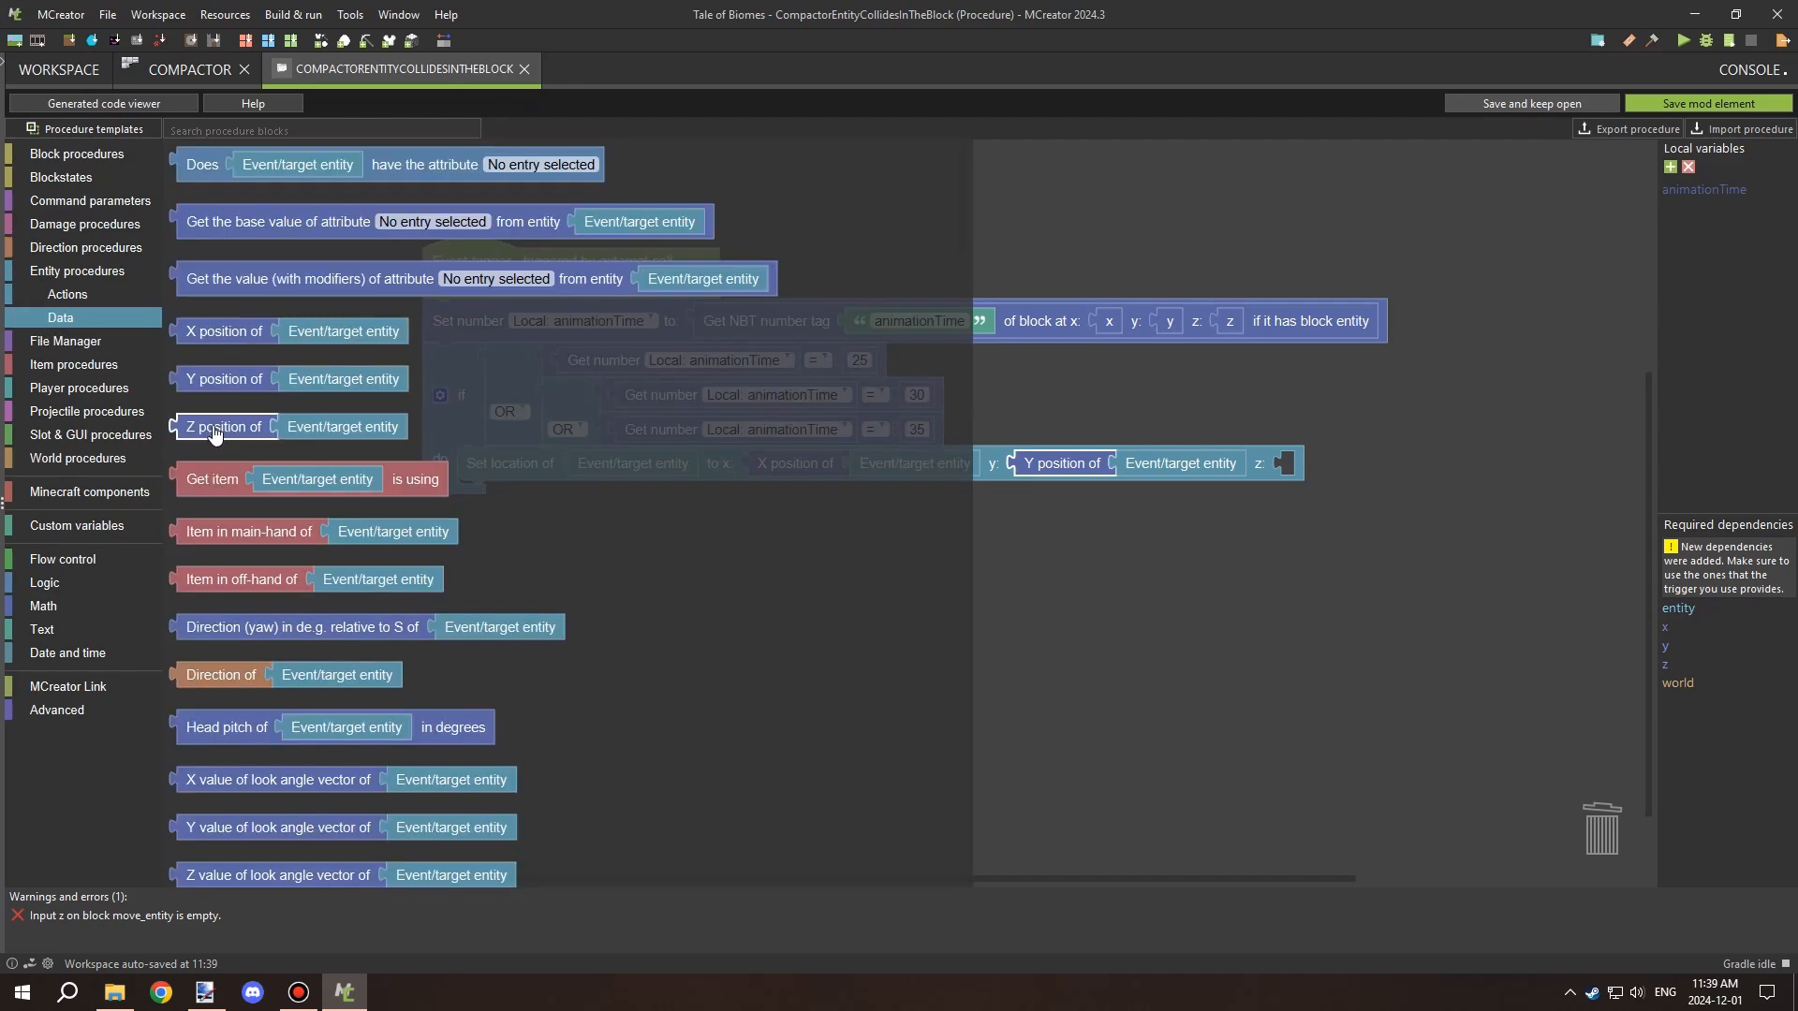
drag(224, 426, 1100, 465)
Change the set-location block's y value to the event/target entity's Y position plus 0.0625.
drag(880, 427, 792, 523)
click(43, 606)
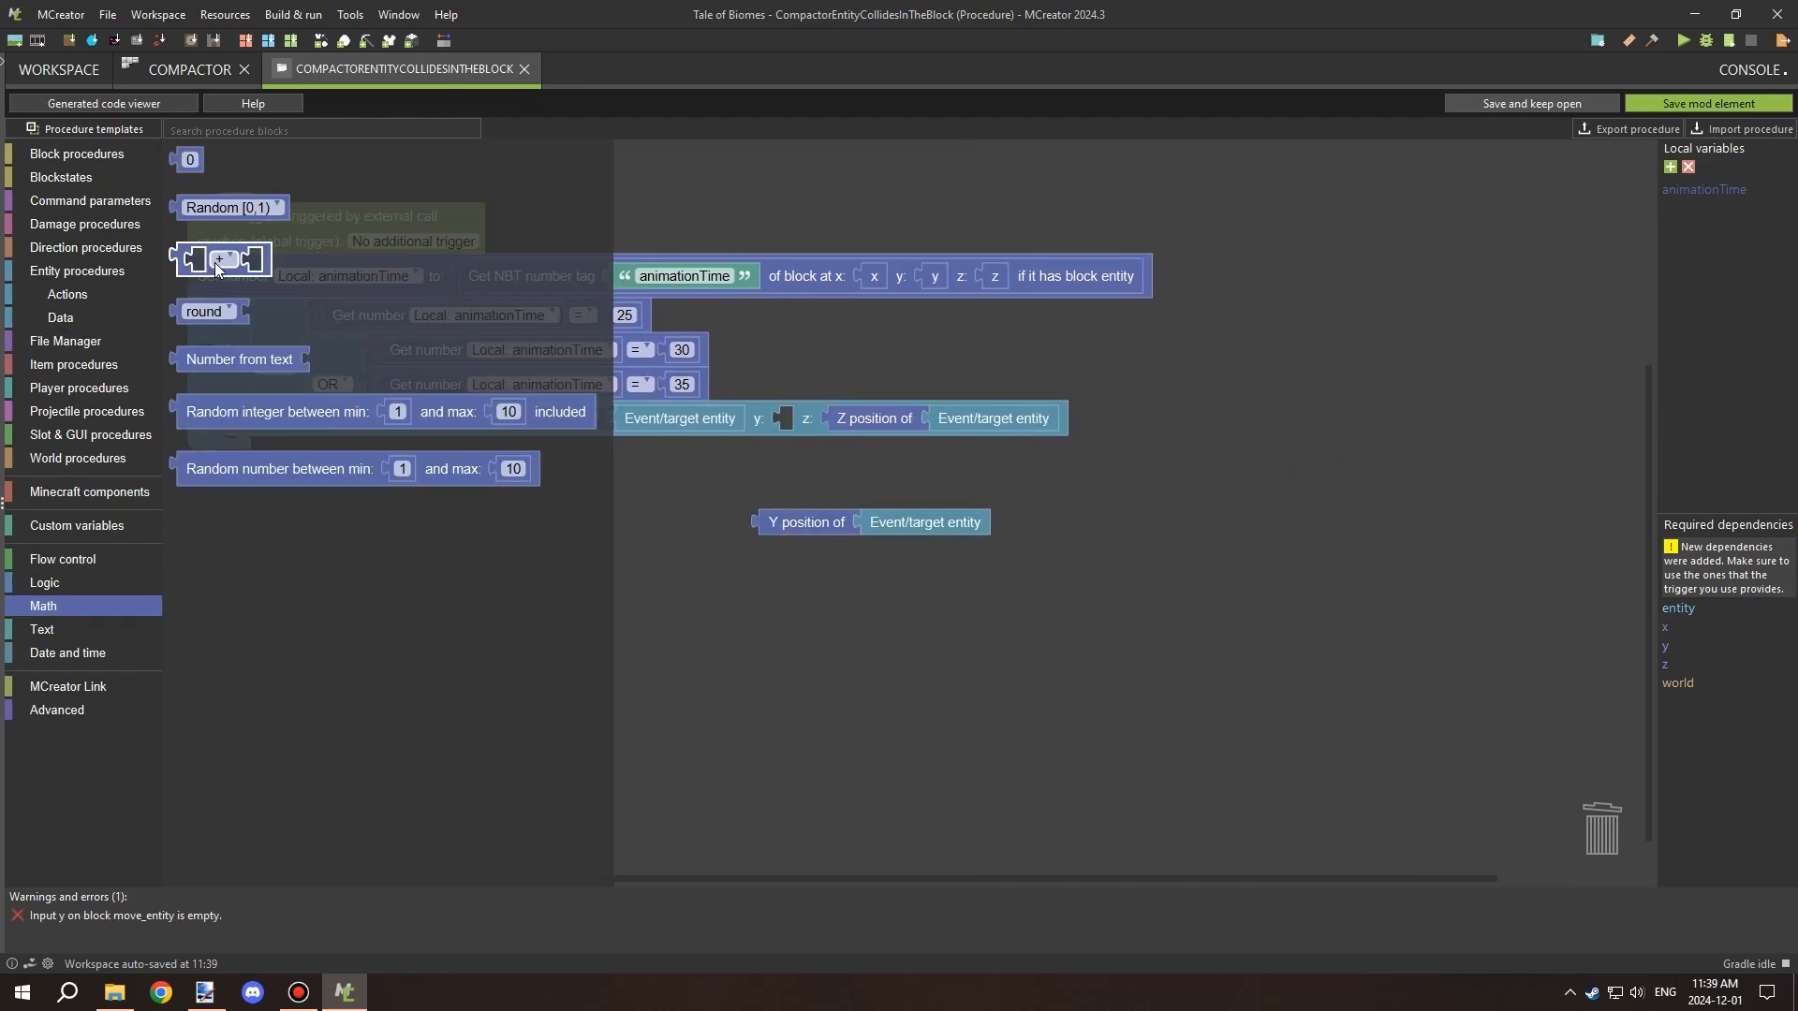
drag(192, 253, 847, 429)
drag(792, 522, 889, 429)
click(43, 606)
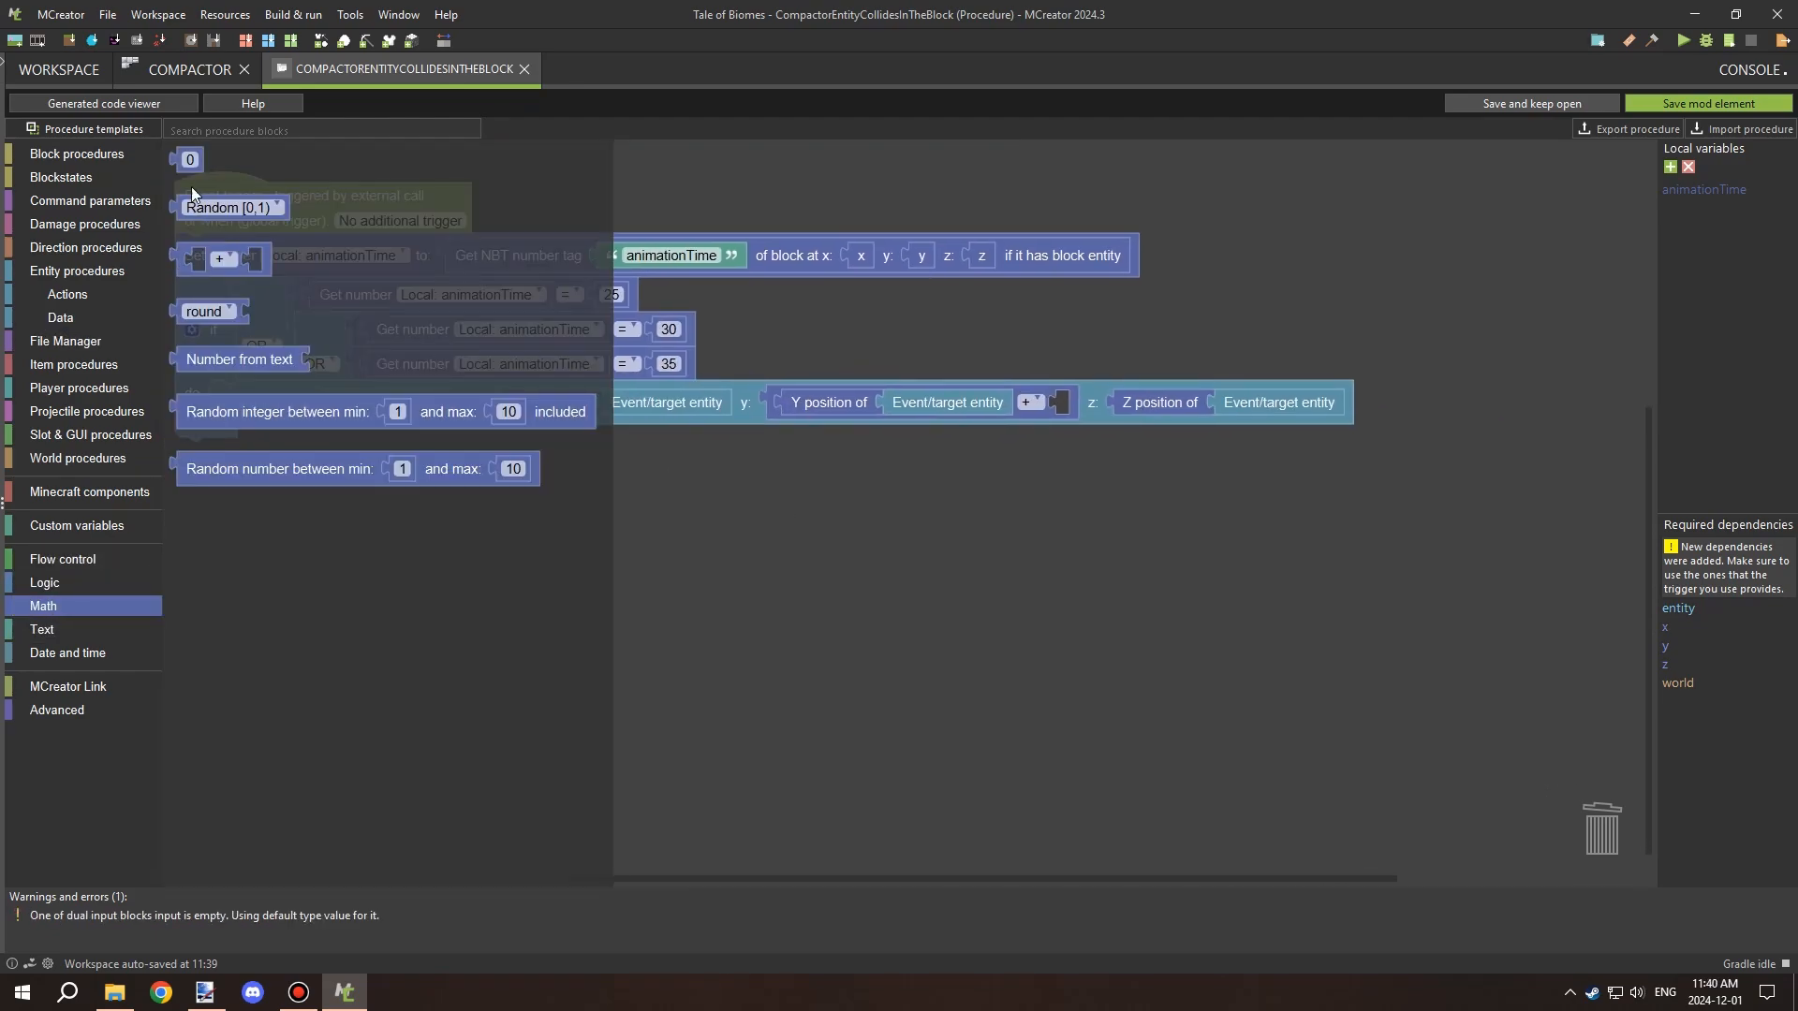
drag(136, 174, 1067, 401)
drag(1028, 323, 1131, 340)
drag(977, 369, 1055, 354)
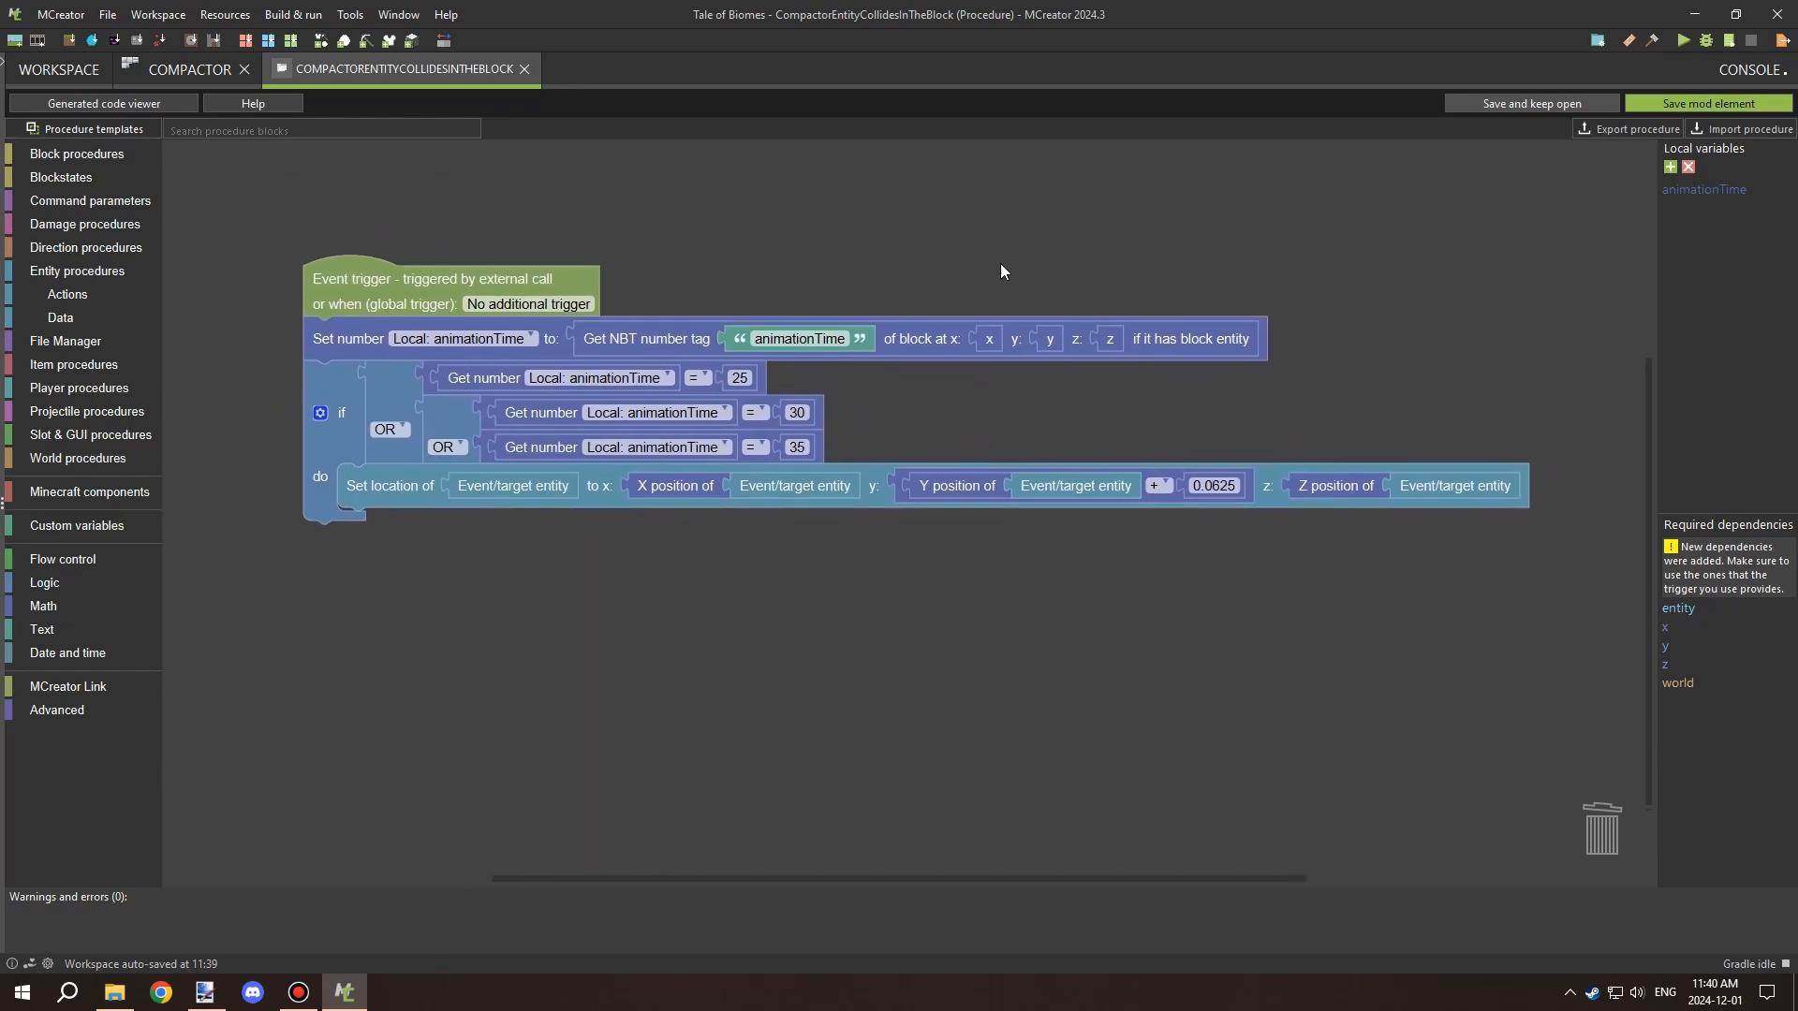
Save the collision procedure and the Compactor block, and reopen the CompactorEntityCollidesInTheBlock procedure.
click(1647, 103)
click(1648, 103)
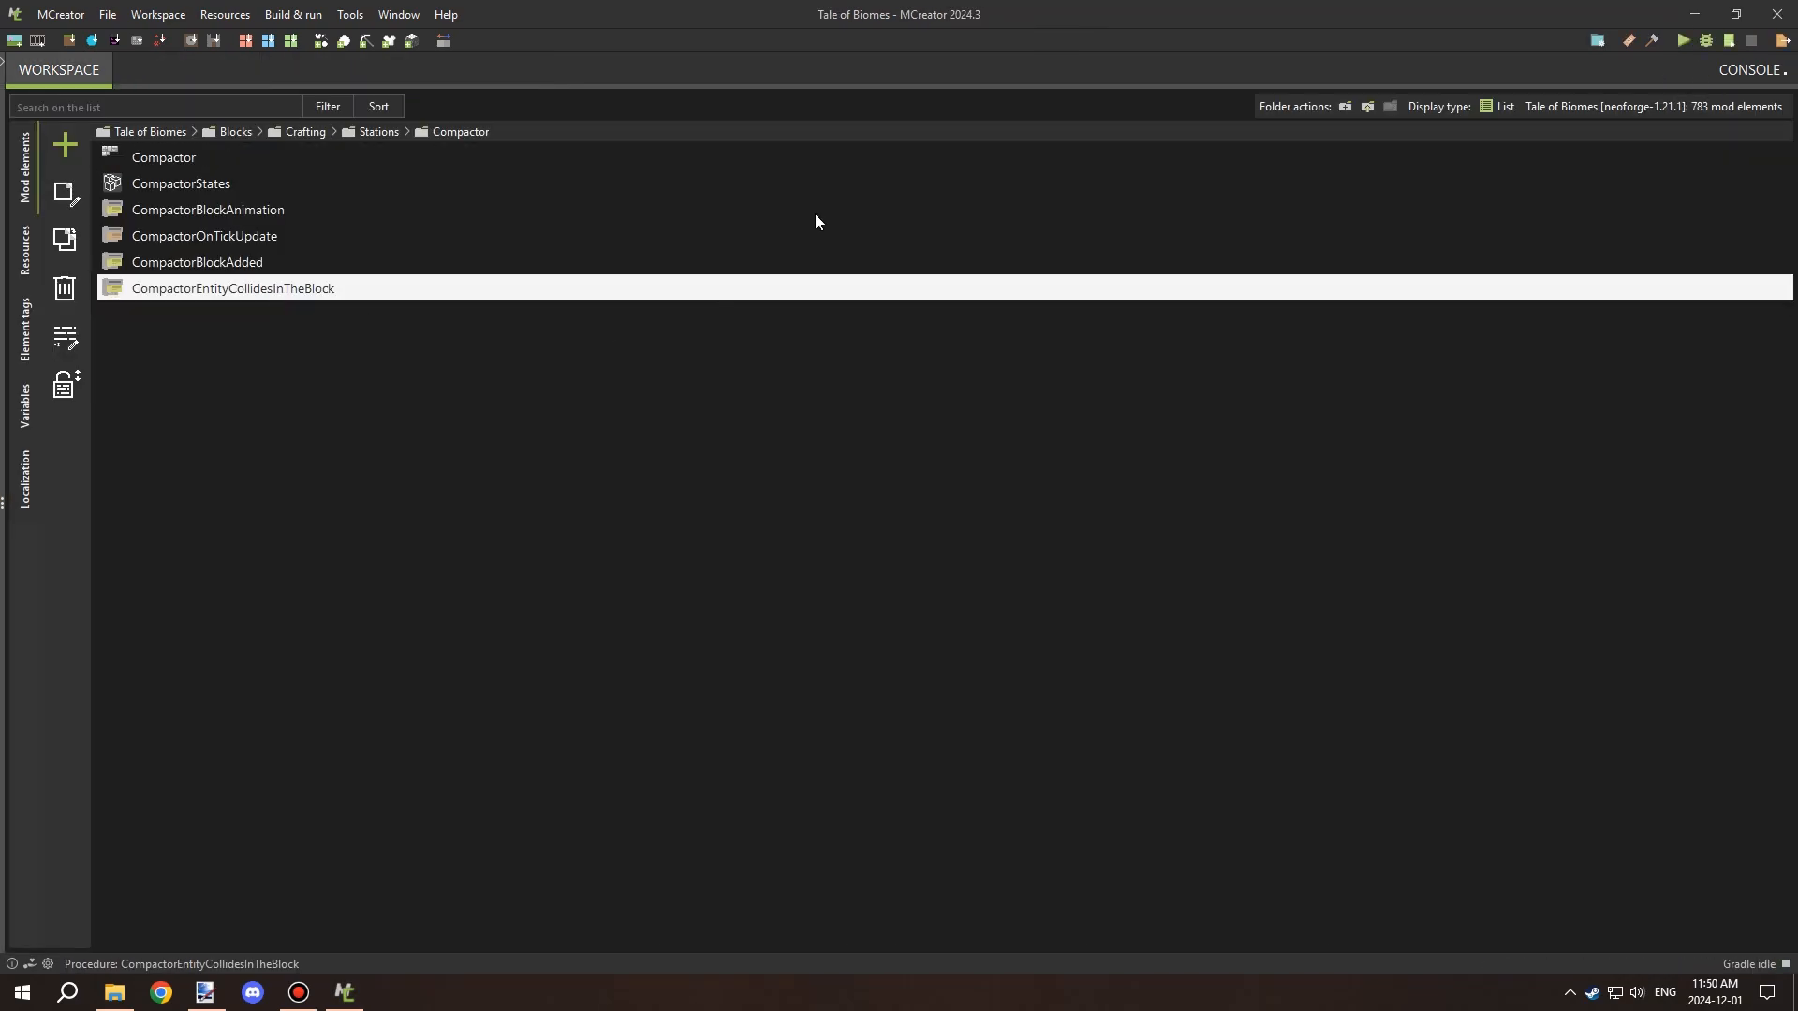
double_click(276, 291)
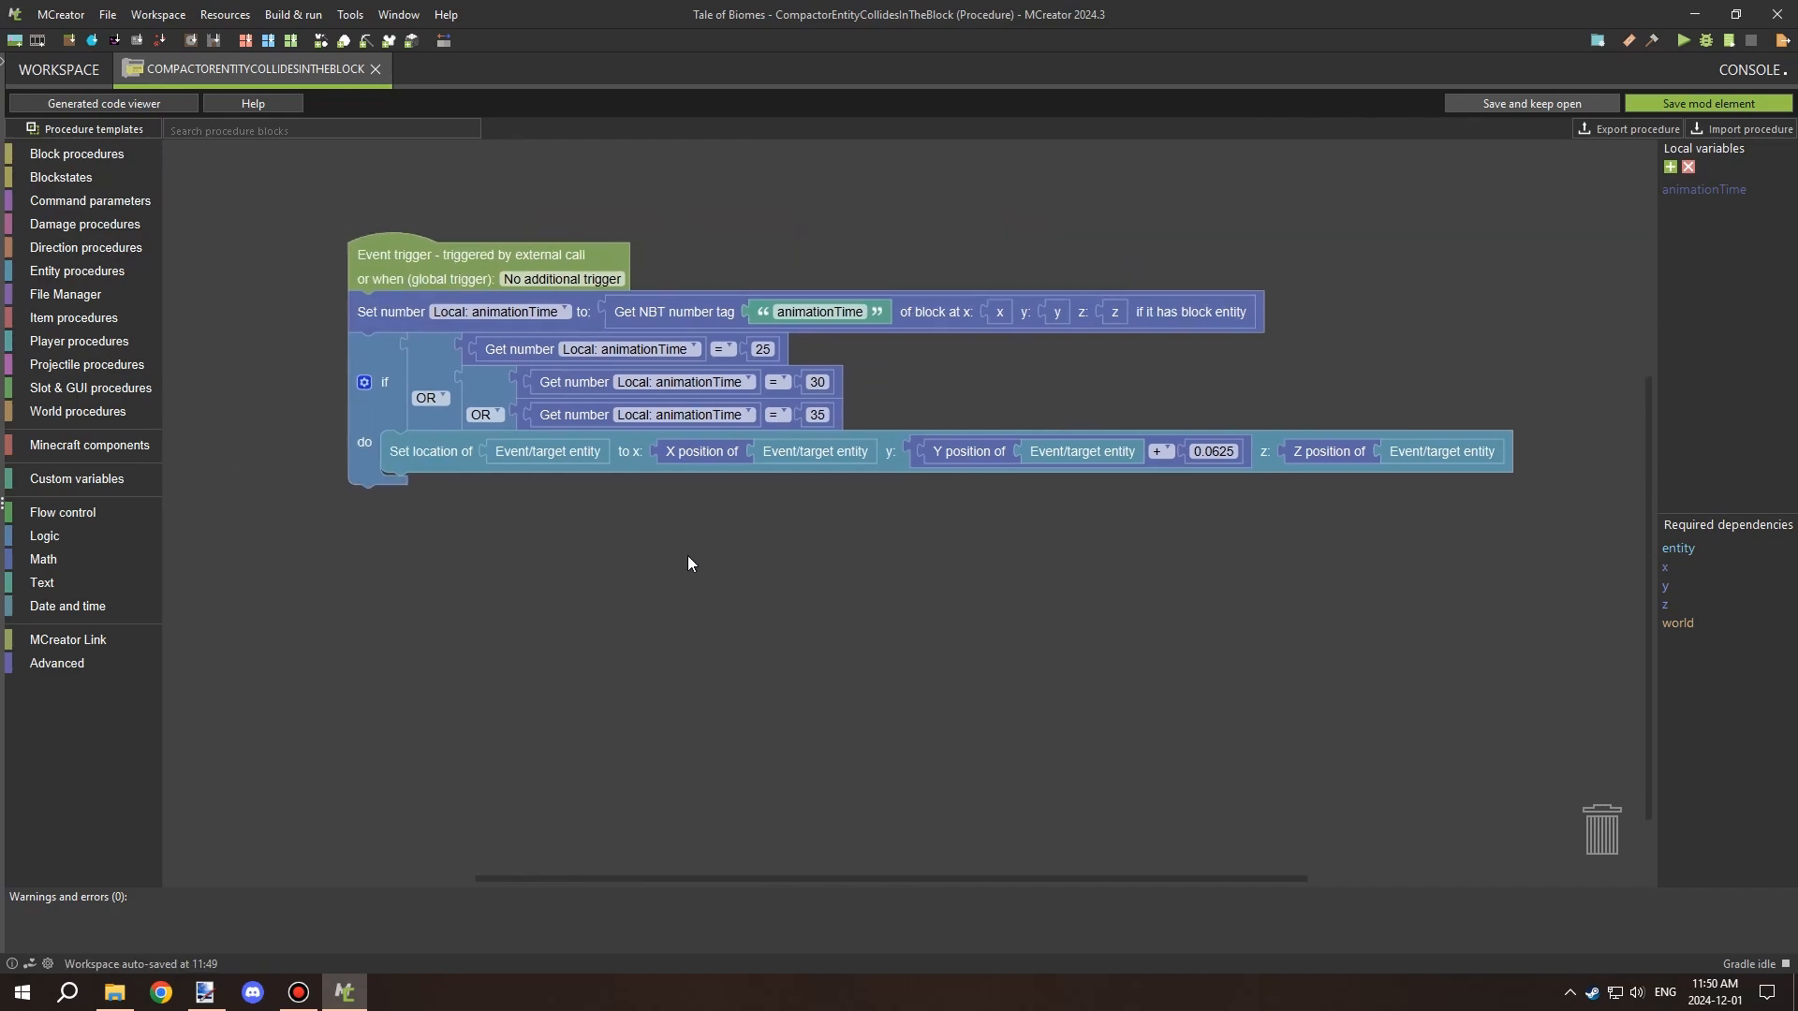
Replace the set-location block in the if block's do branch with an execute-command block in the name of the event/target entity.
drag(404, 453, 423, 643)
click(77, 271)
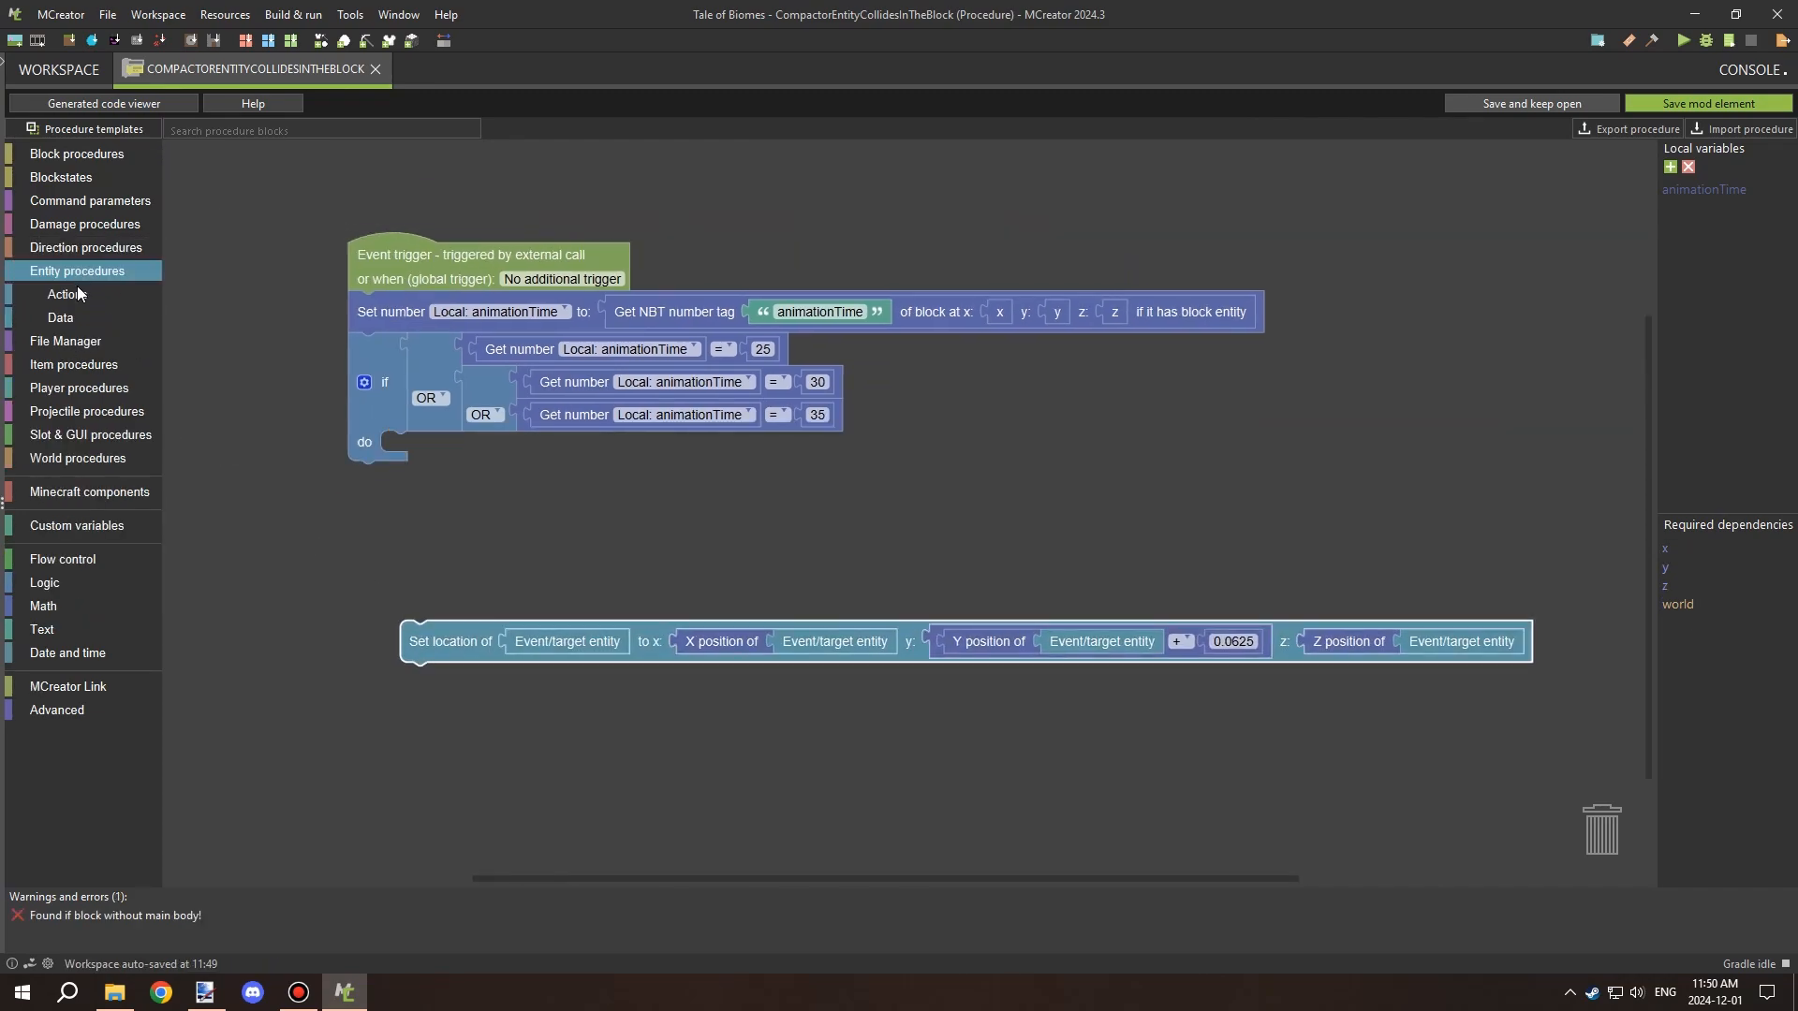
click(77, 314)
click(77, 297)
scroll(447, 378, down, 10)
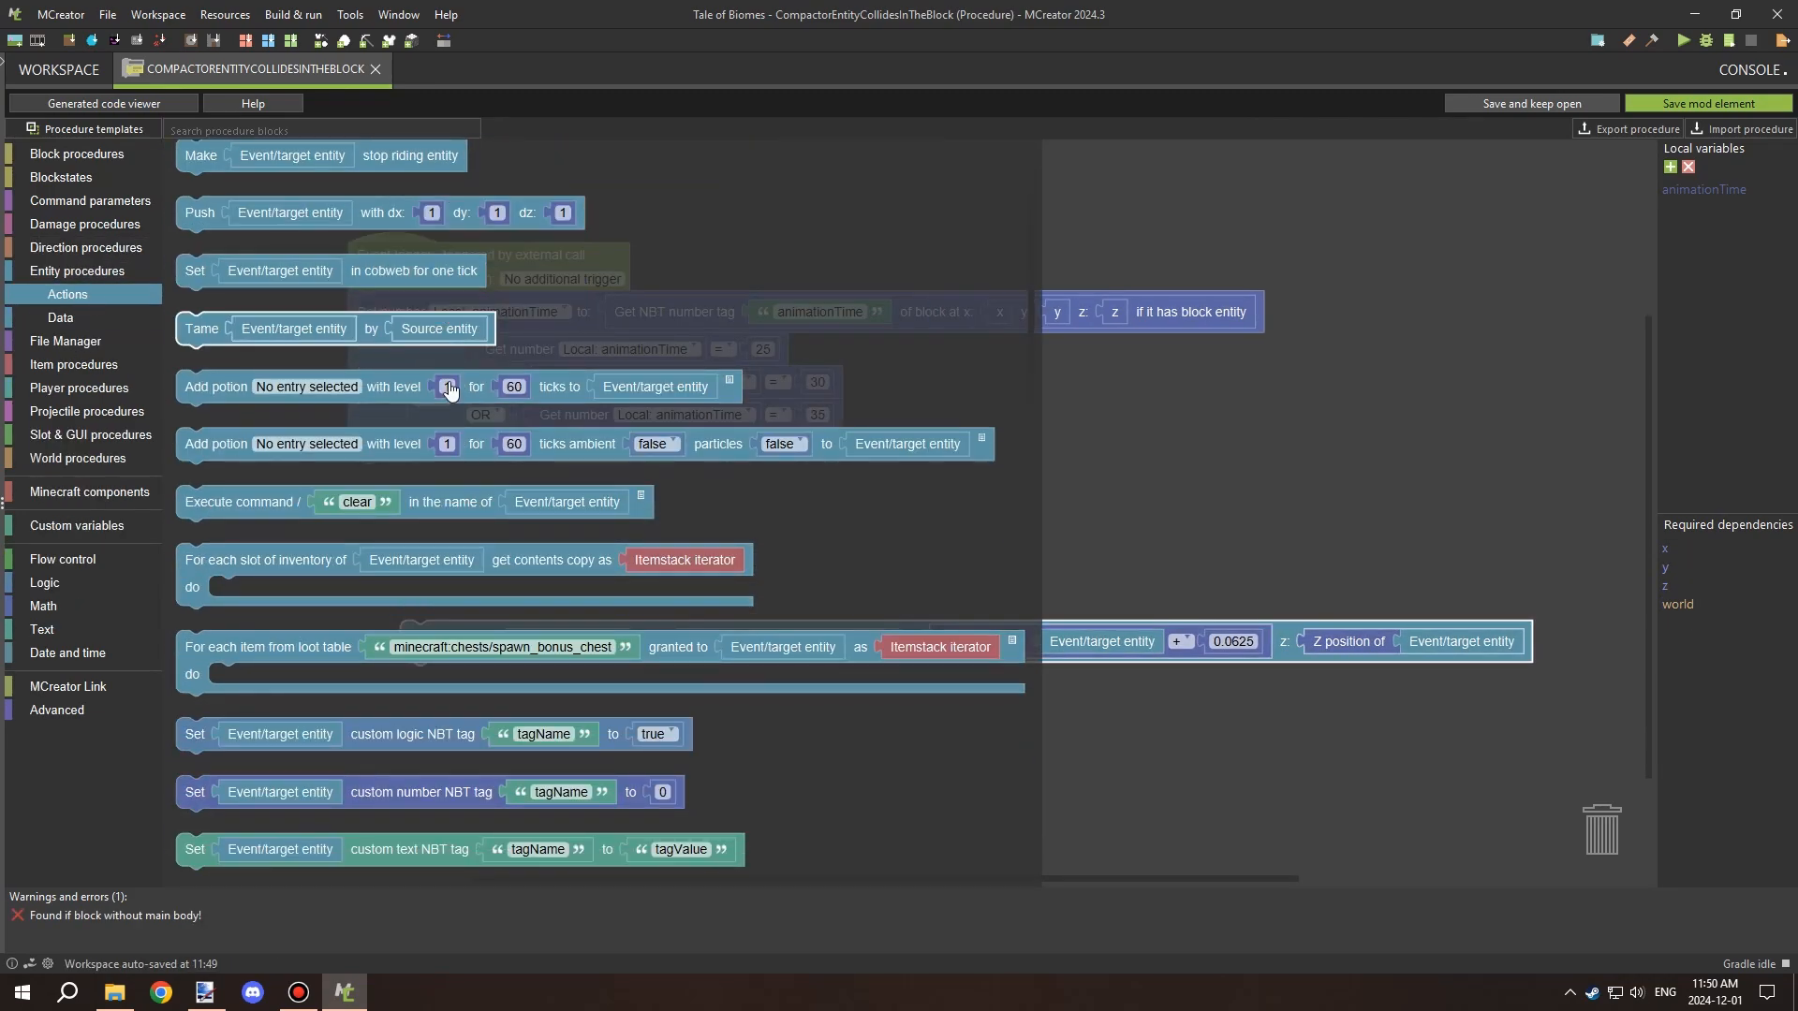
drag(269, 514, 473, 459)
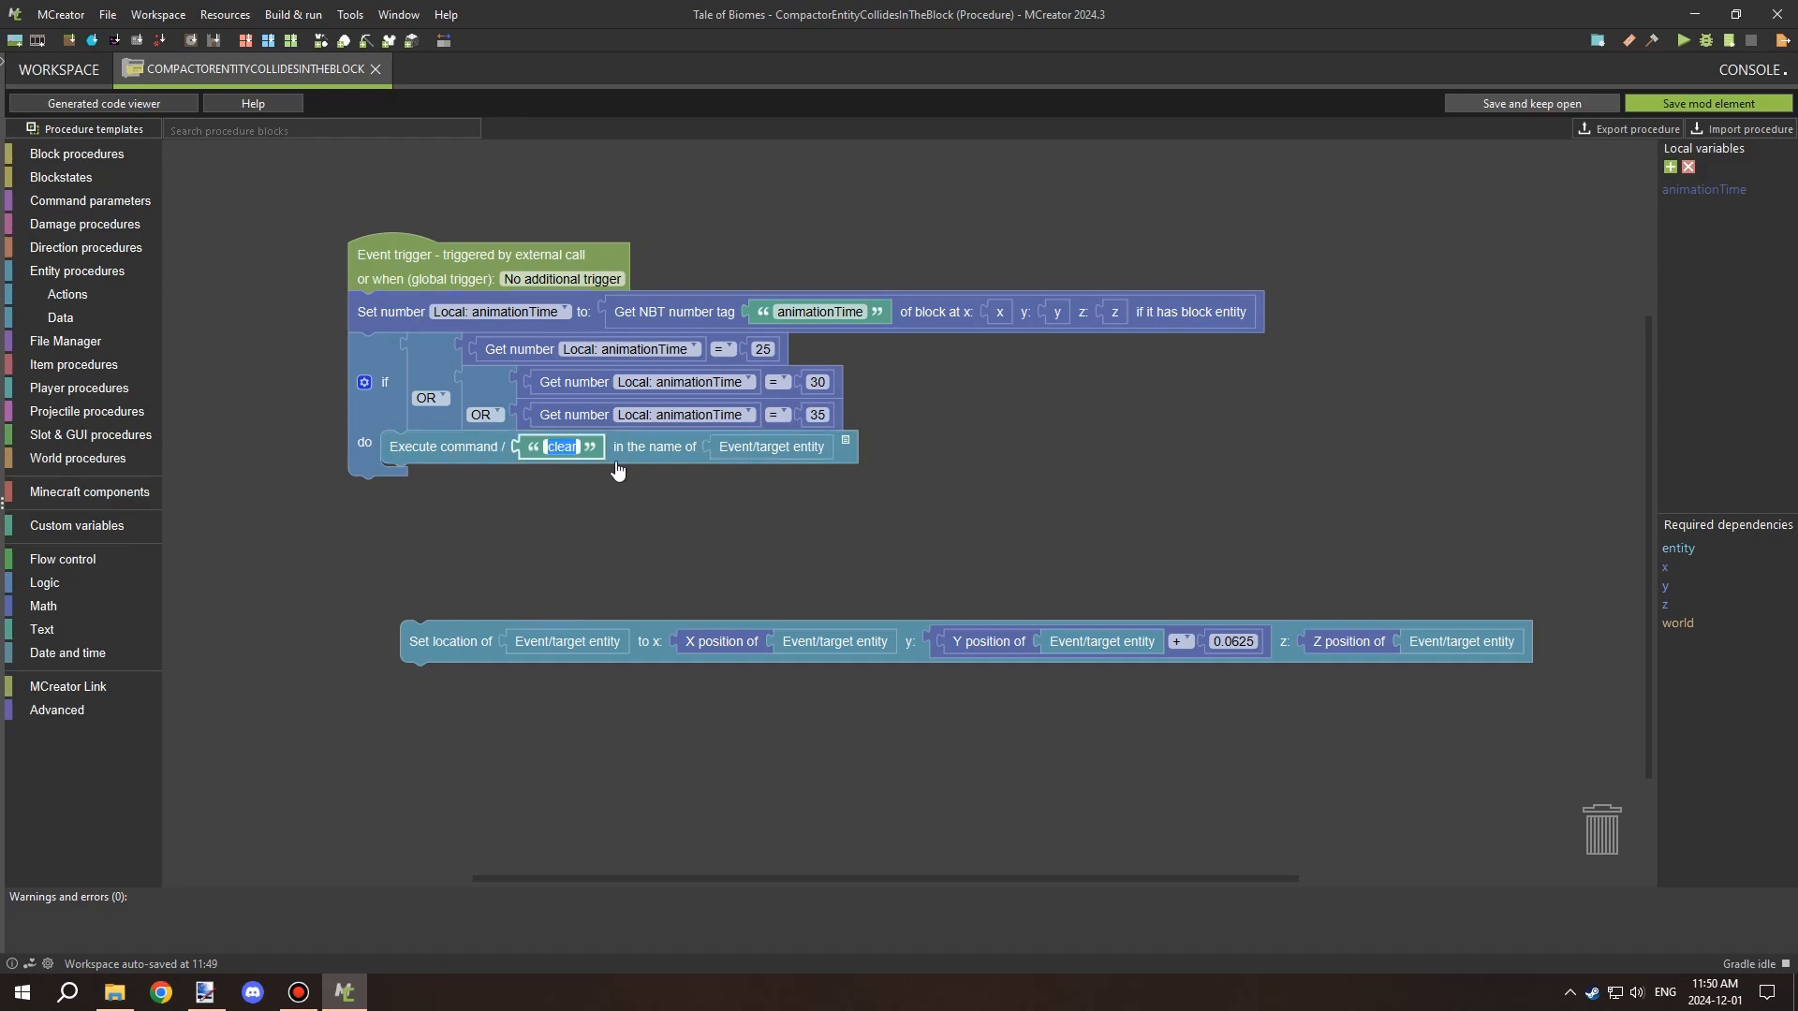
Set the executed command to "execute as @s run tp @s ~ ~0.0625 ~ ~ ~".
text(/execute as @s run tp @p ~ ~0.0625 ~ ~ ~)
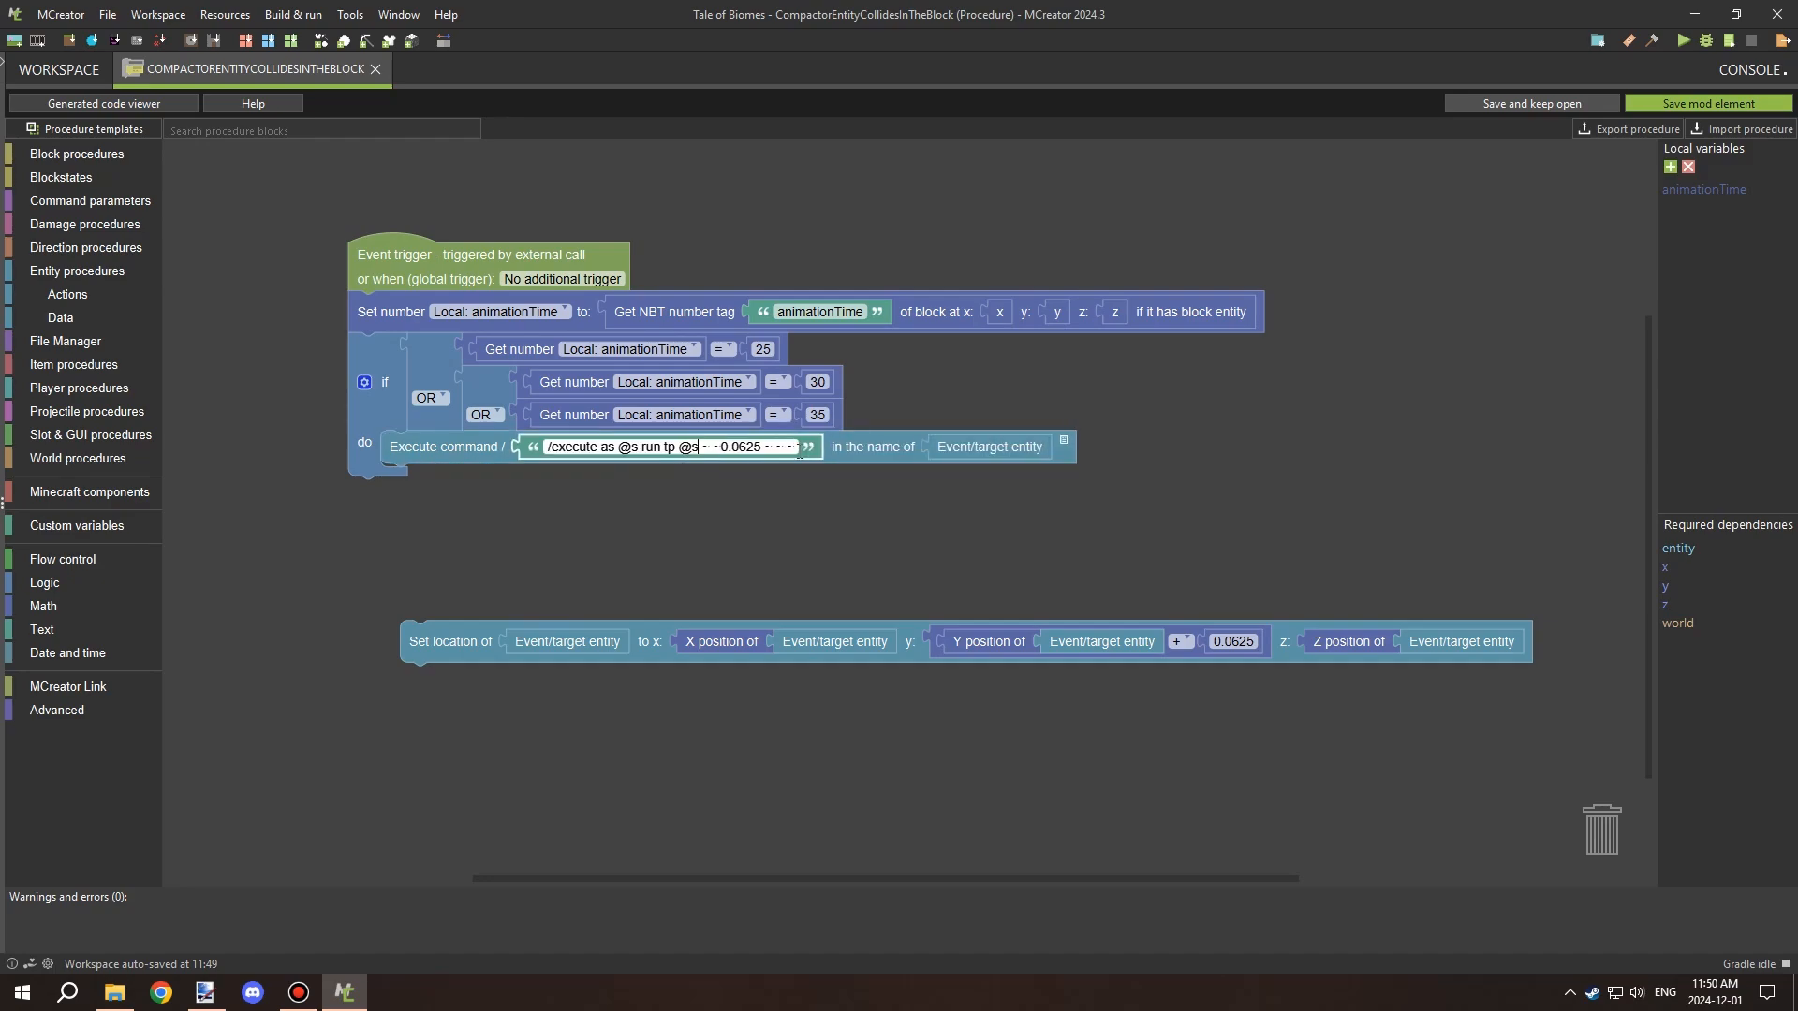
drag(620, 507, 648, 503)
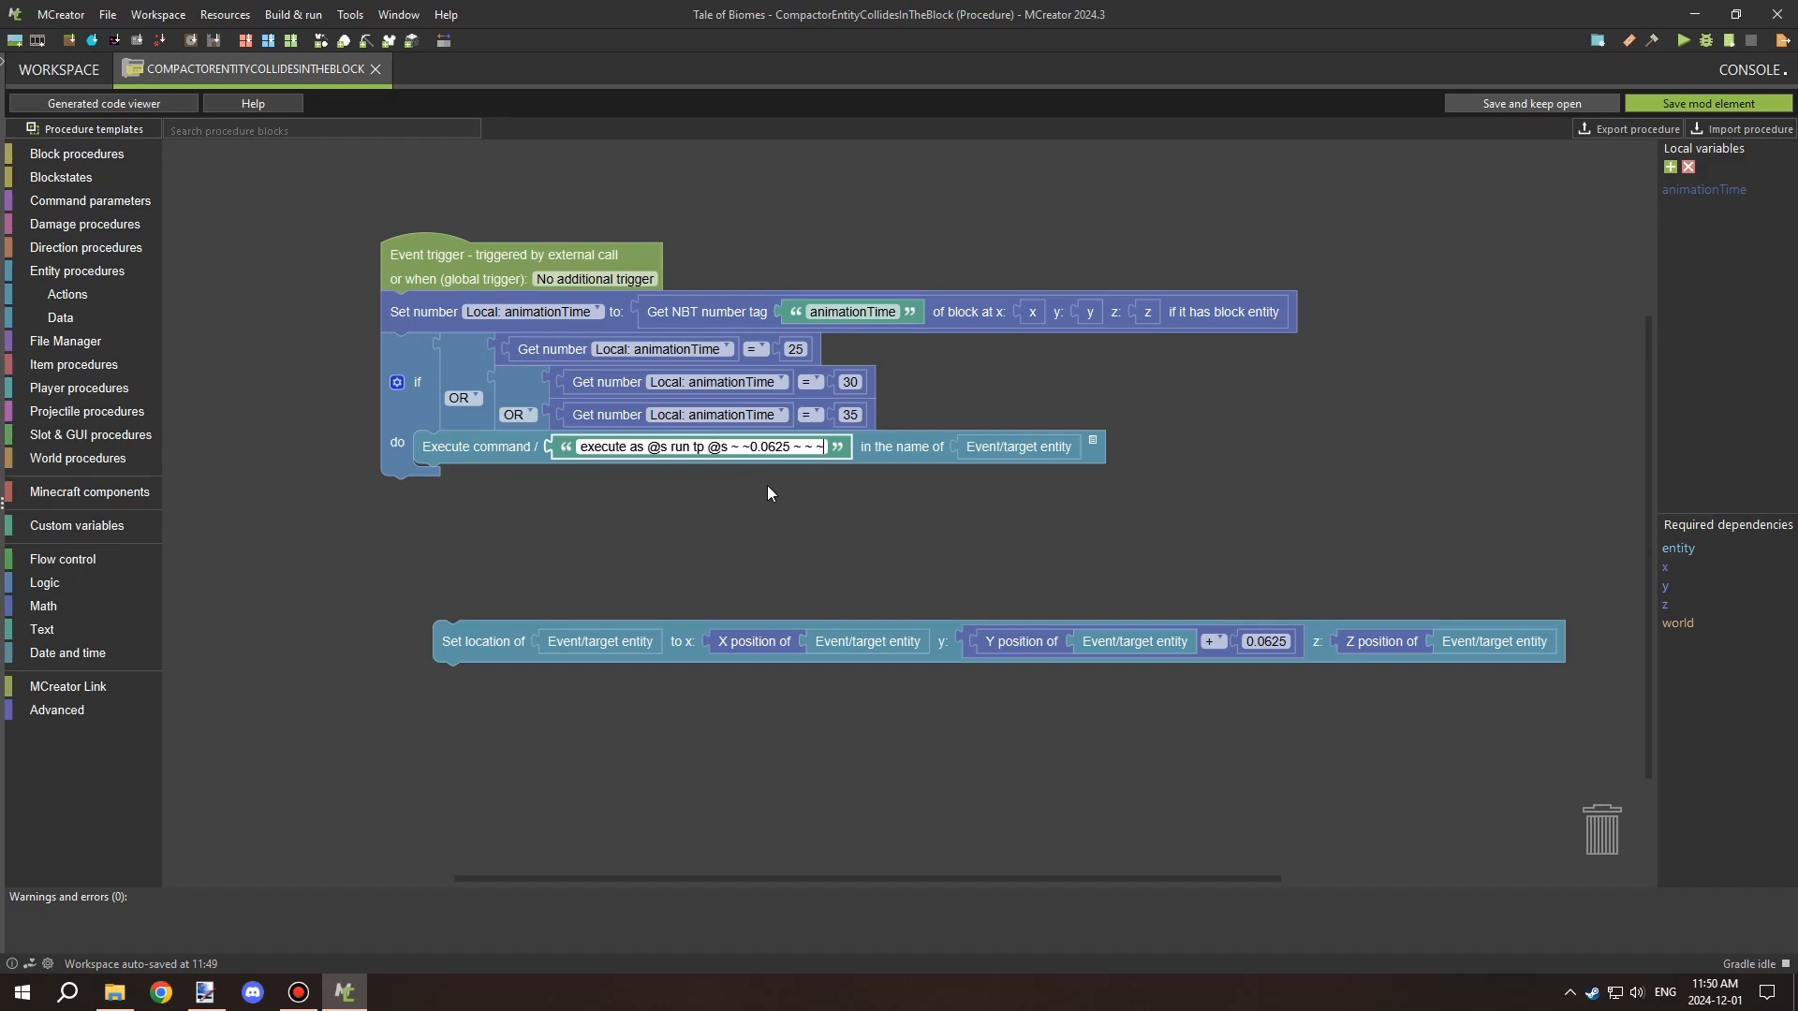
drag(769, 490, 784, 530)
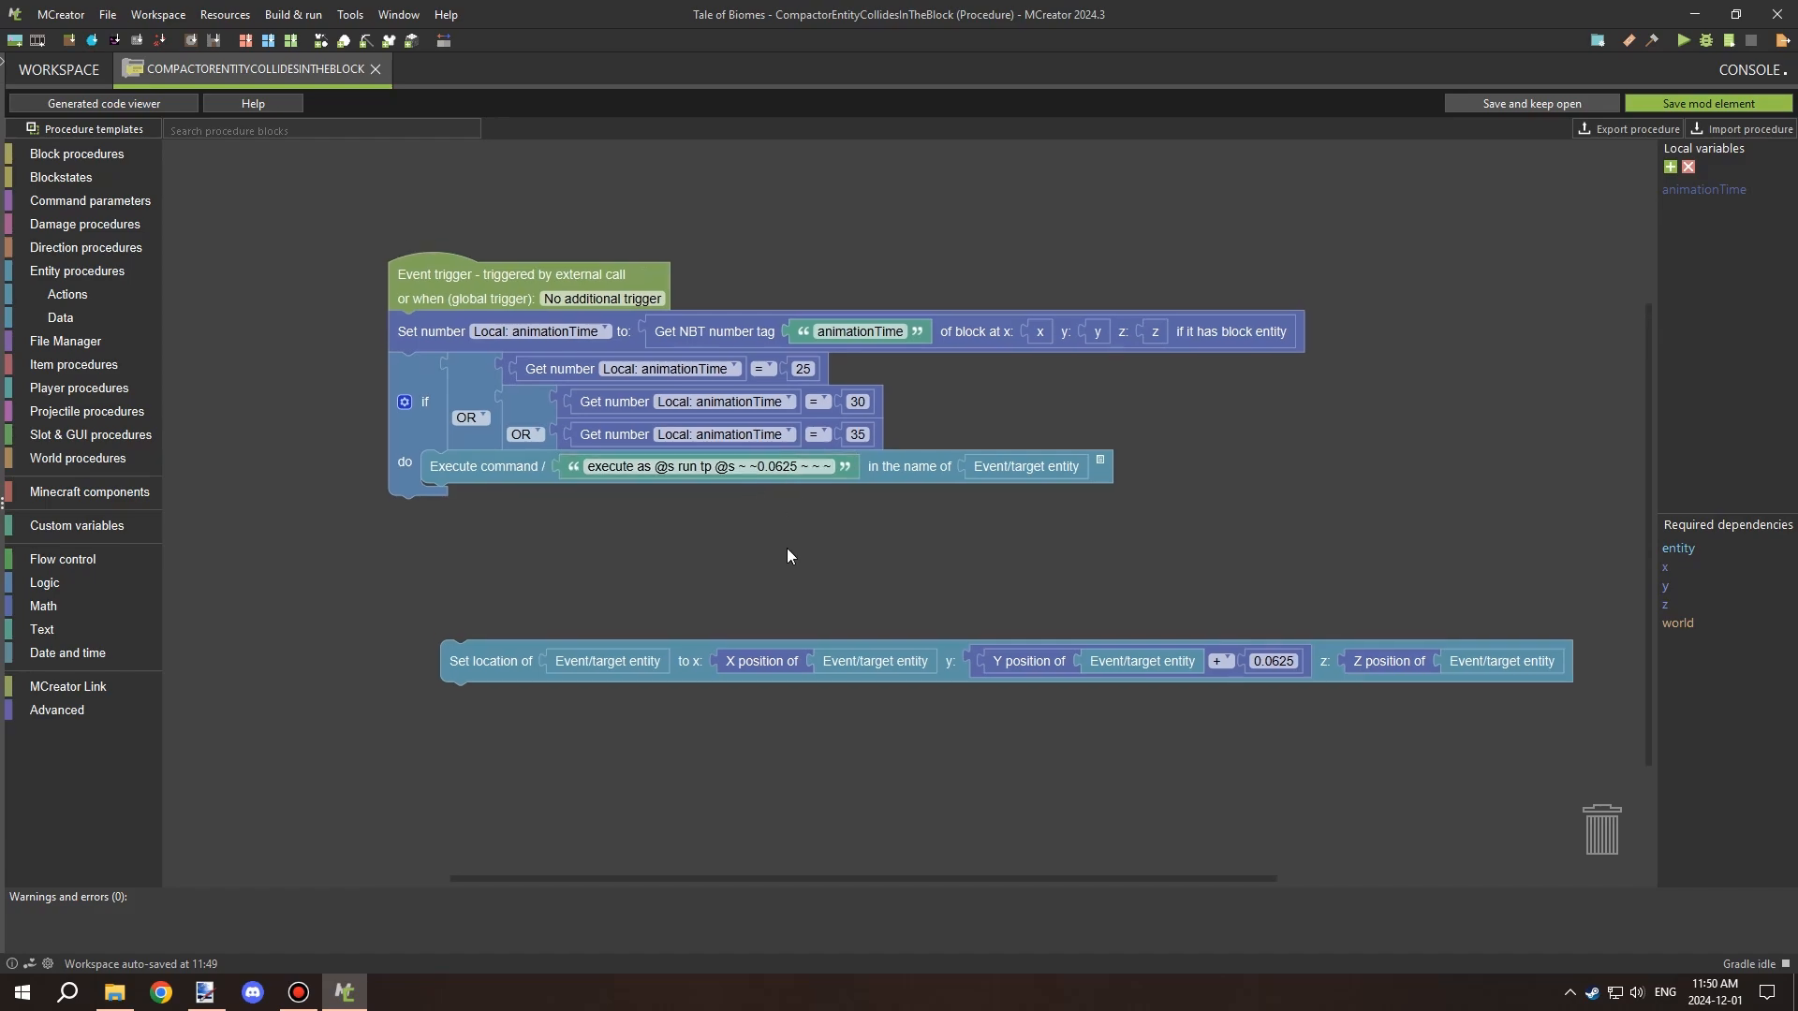
Delete the detached set-location block and save the collision procedure.
right_click(501, 666)
click(573, 777)
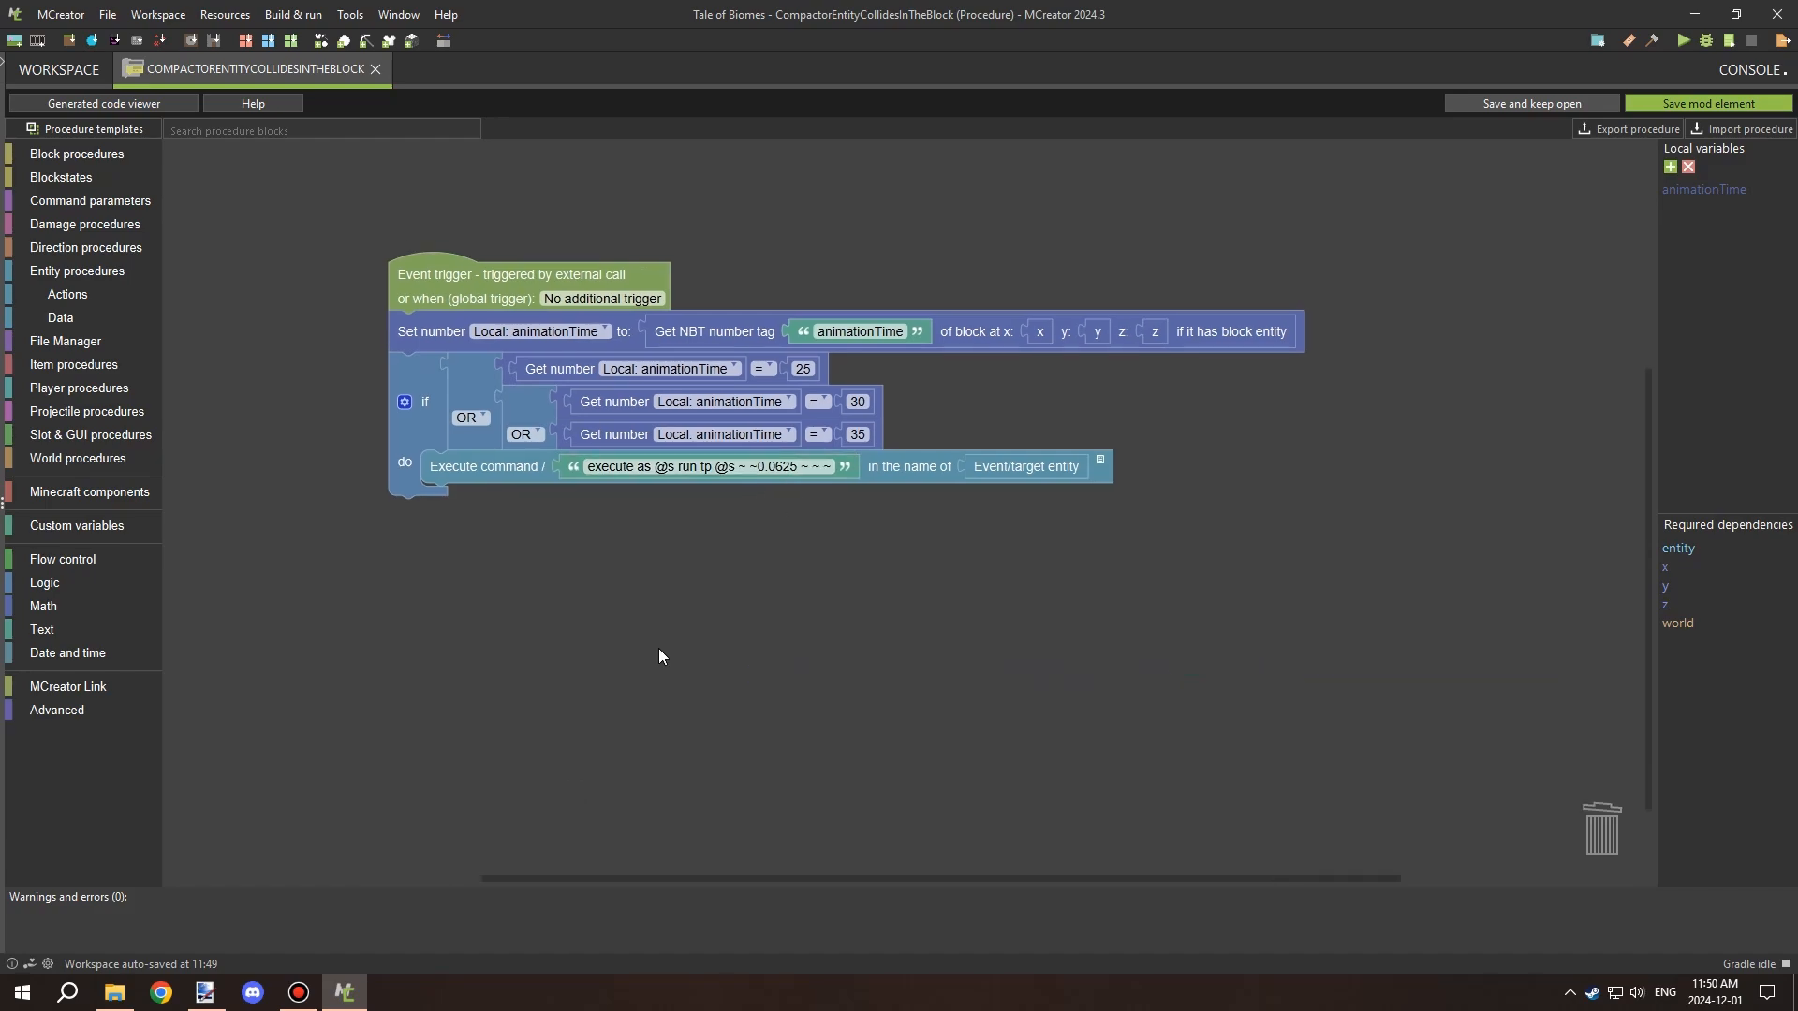
drag(659, 648, 664, 639)
scroll(857, 564, down, 1)
scroll(909, 440, up, 2)
drag(987, 387, 975, 480)
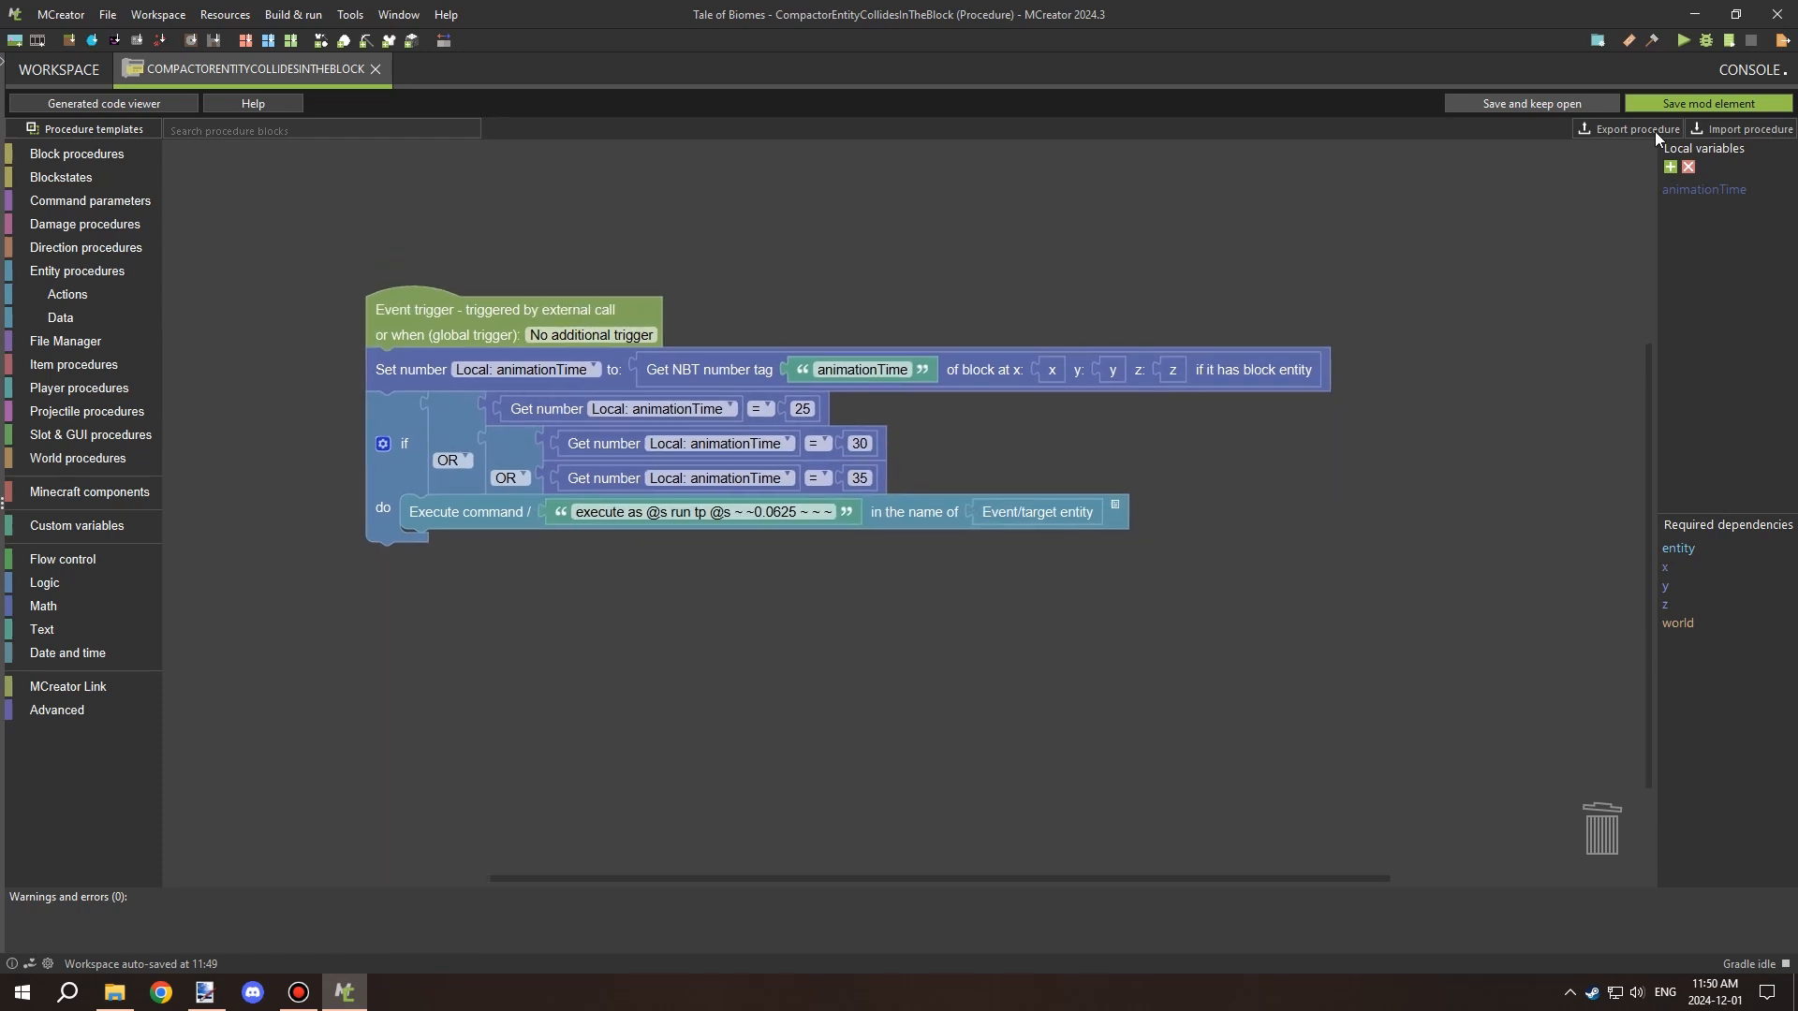
click(1696, 104)
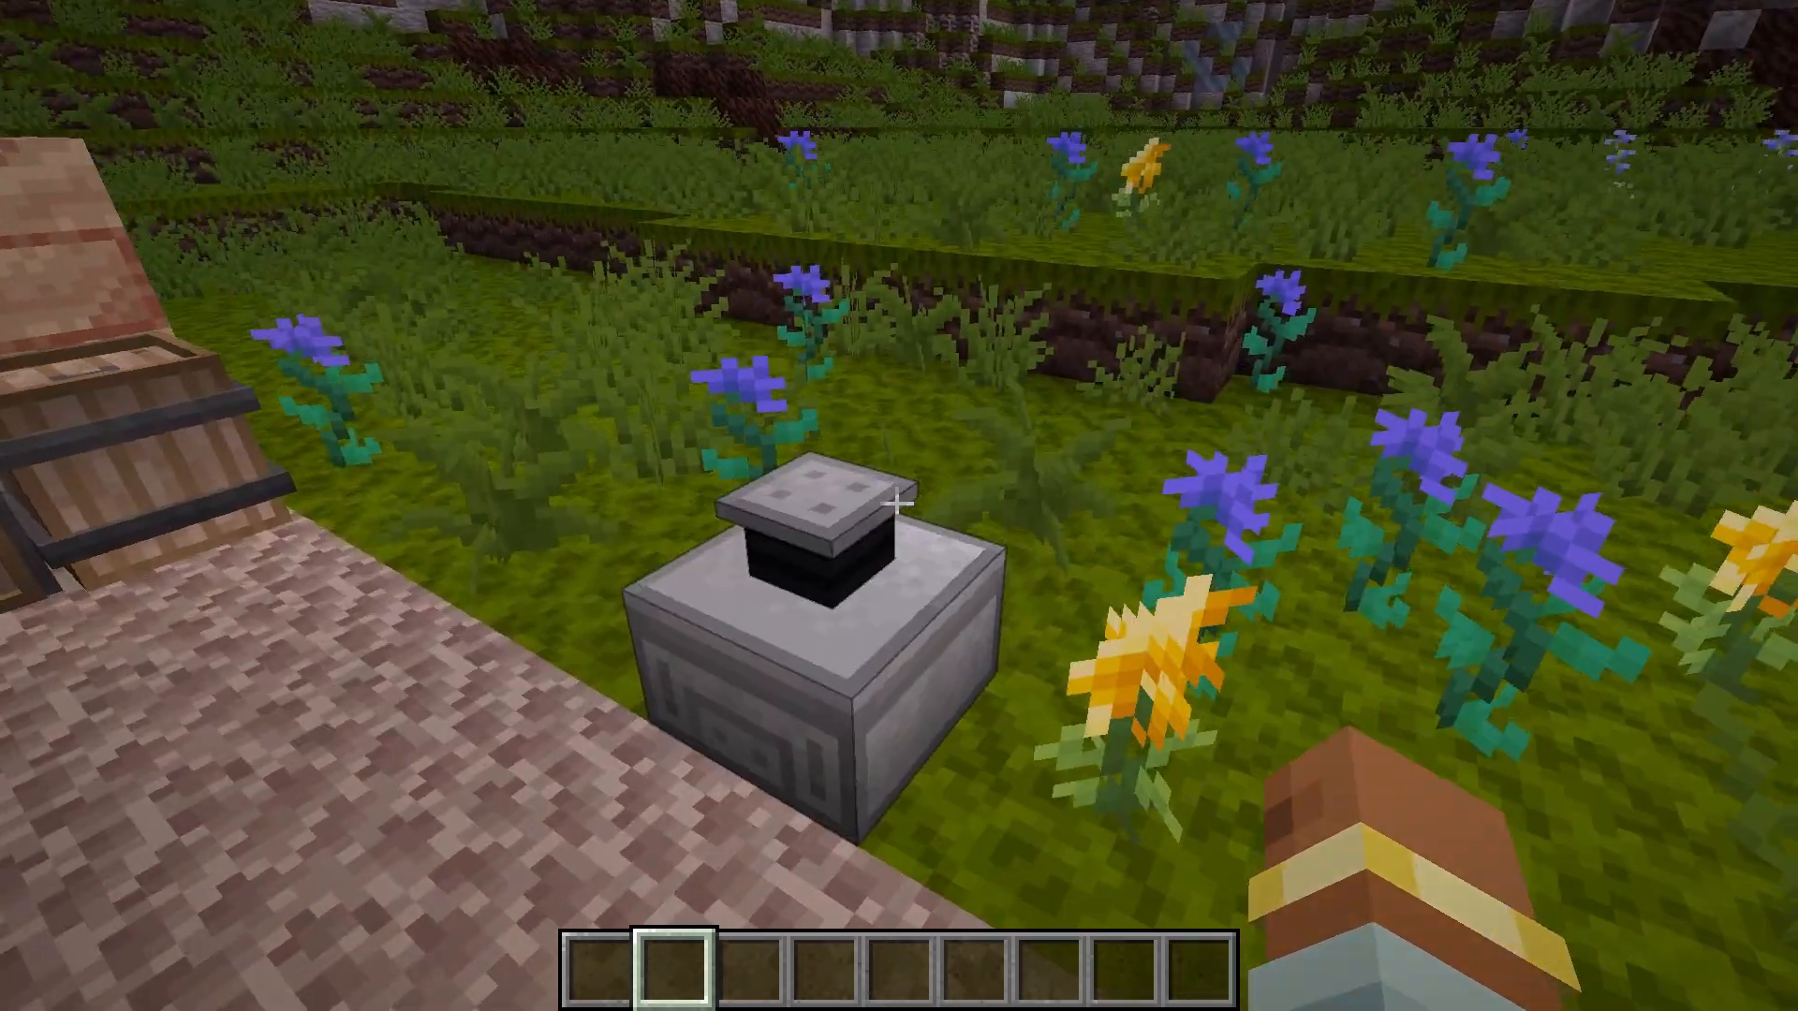
Switch to Minecraft, stand on the Compactor, and examine from on top and nearby how it moves the player during its animation.
key(w)
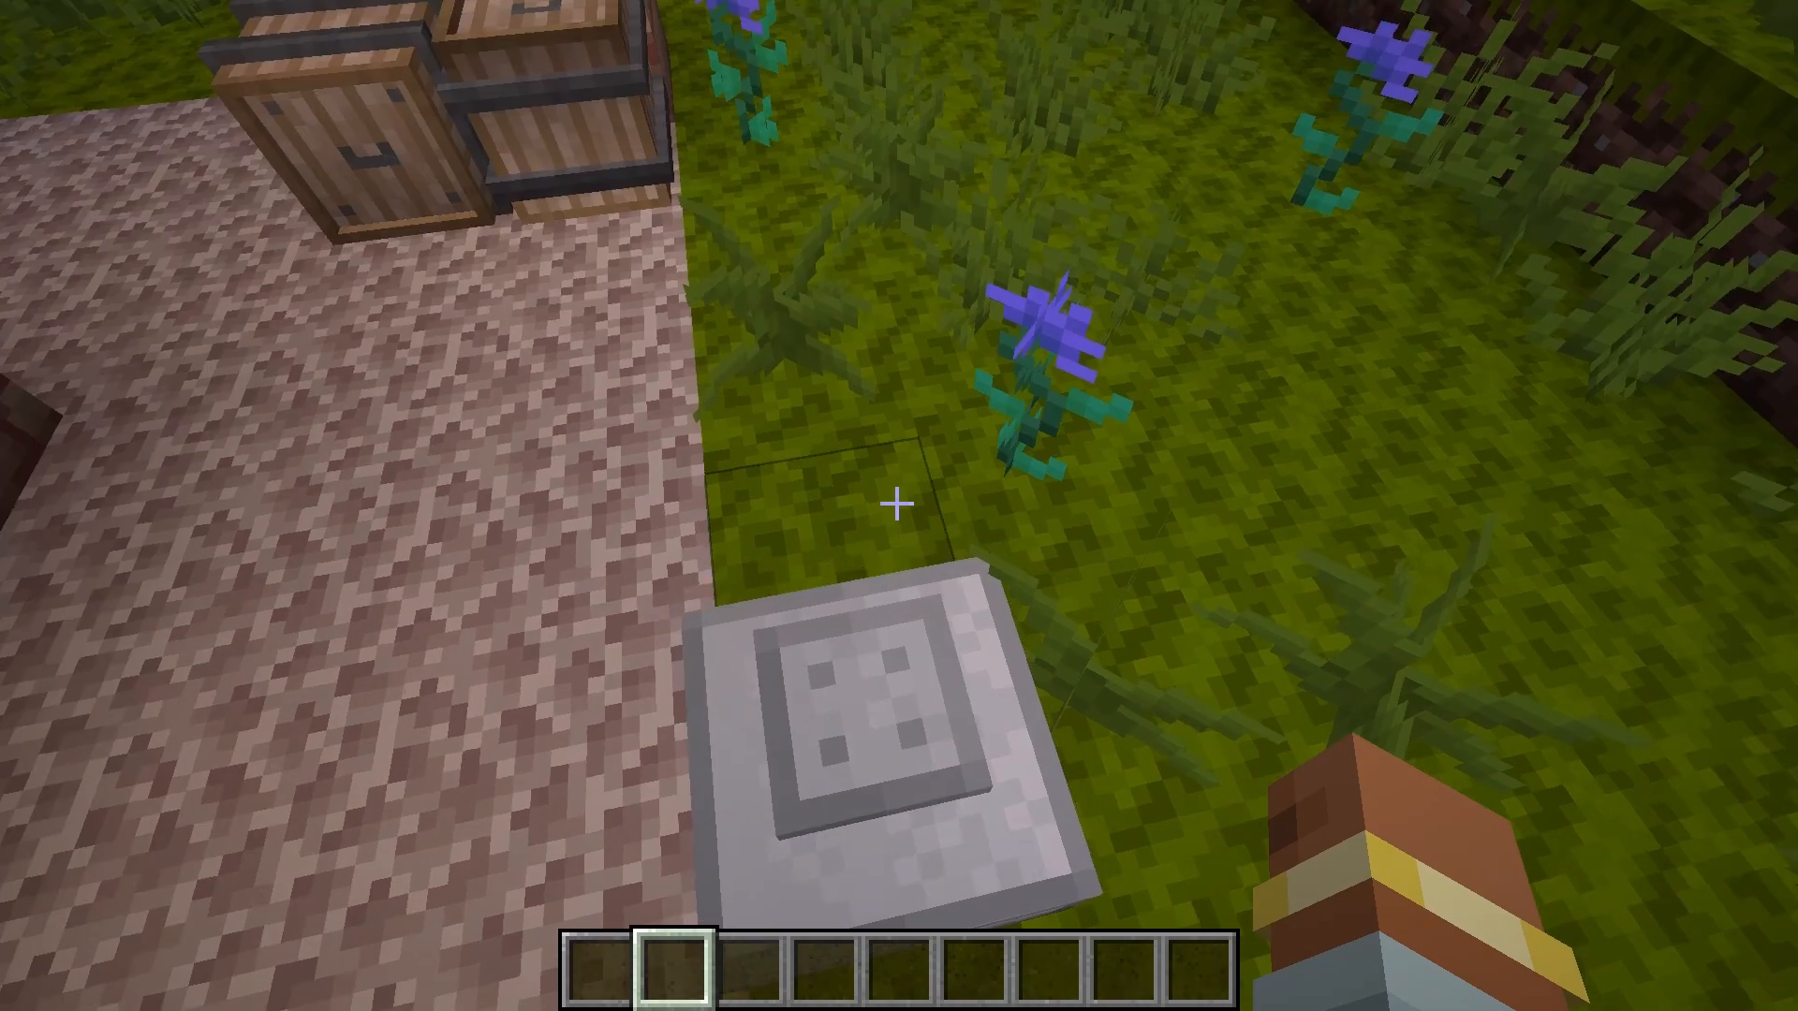
key(w)
key(shift)
key(shift)
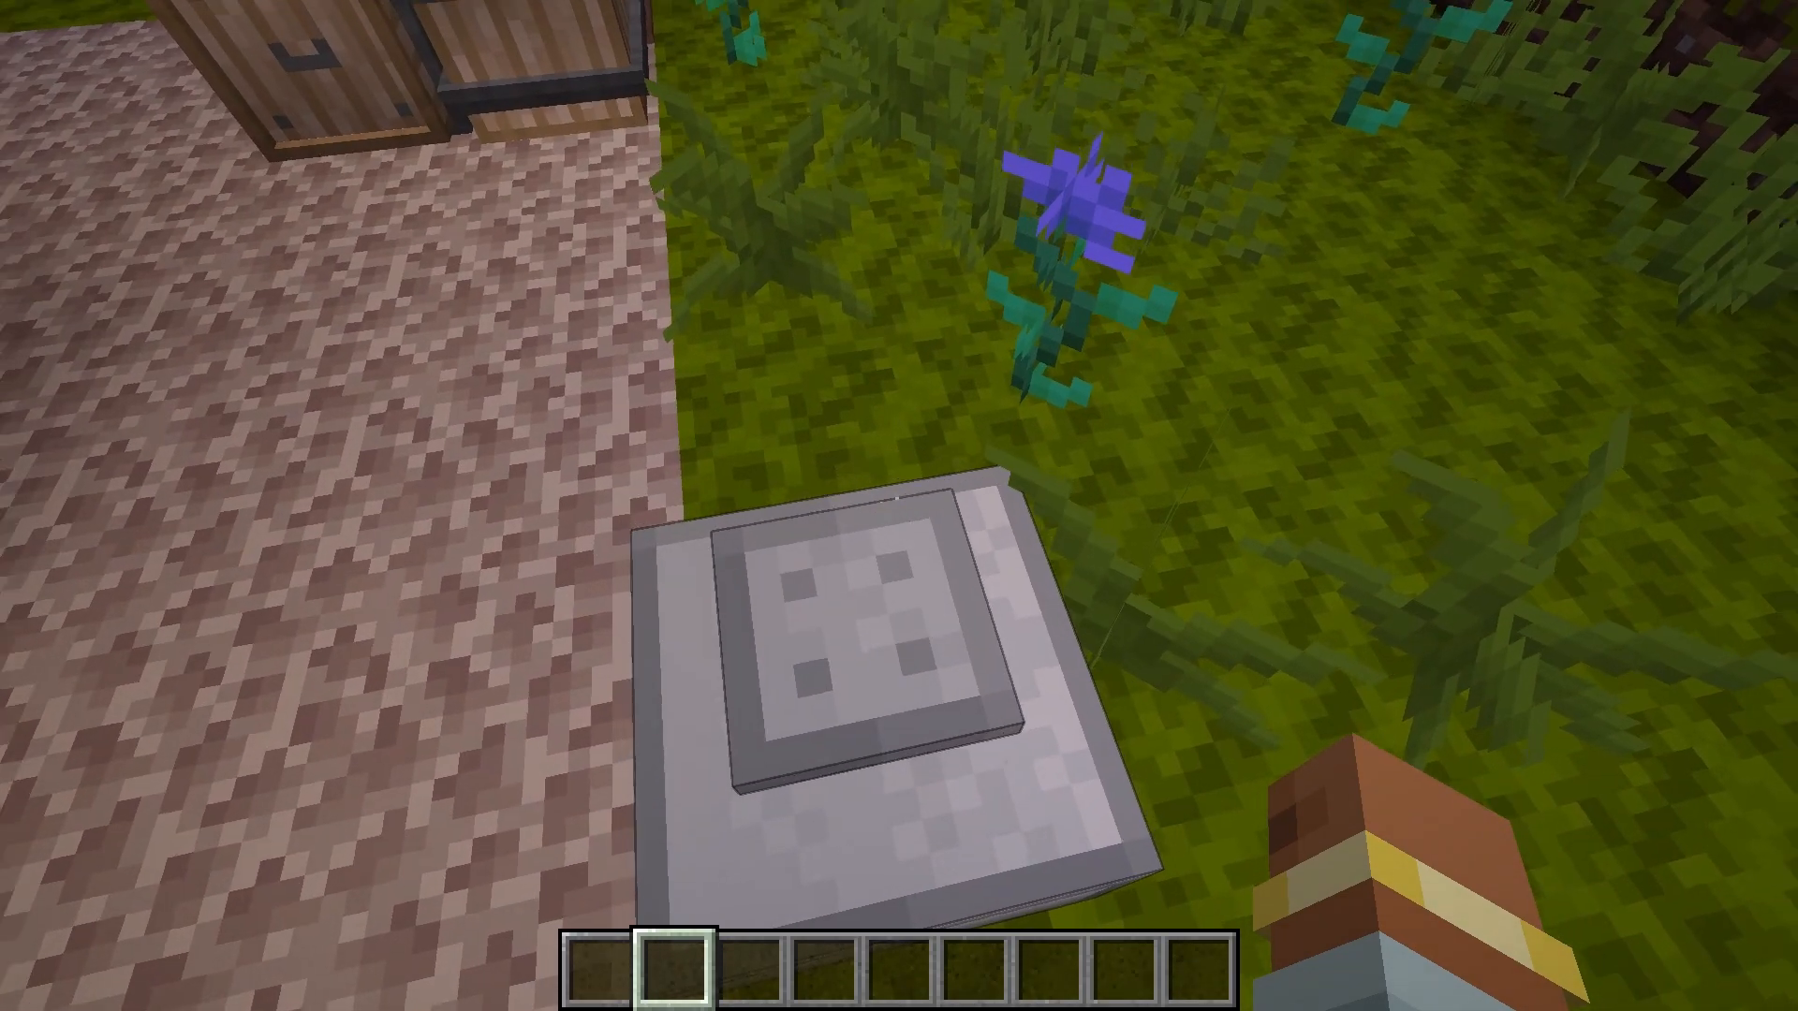
key(shift)
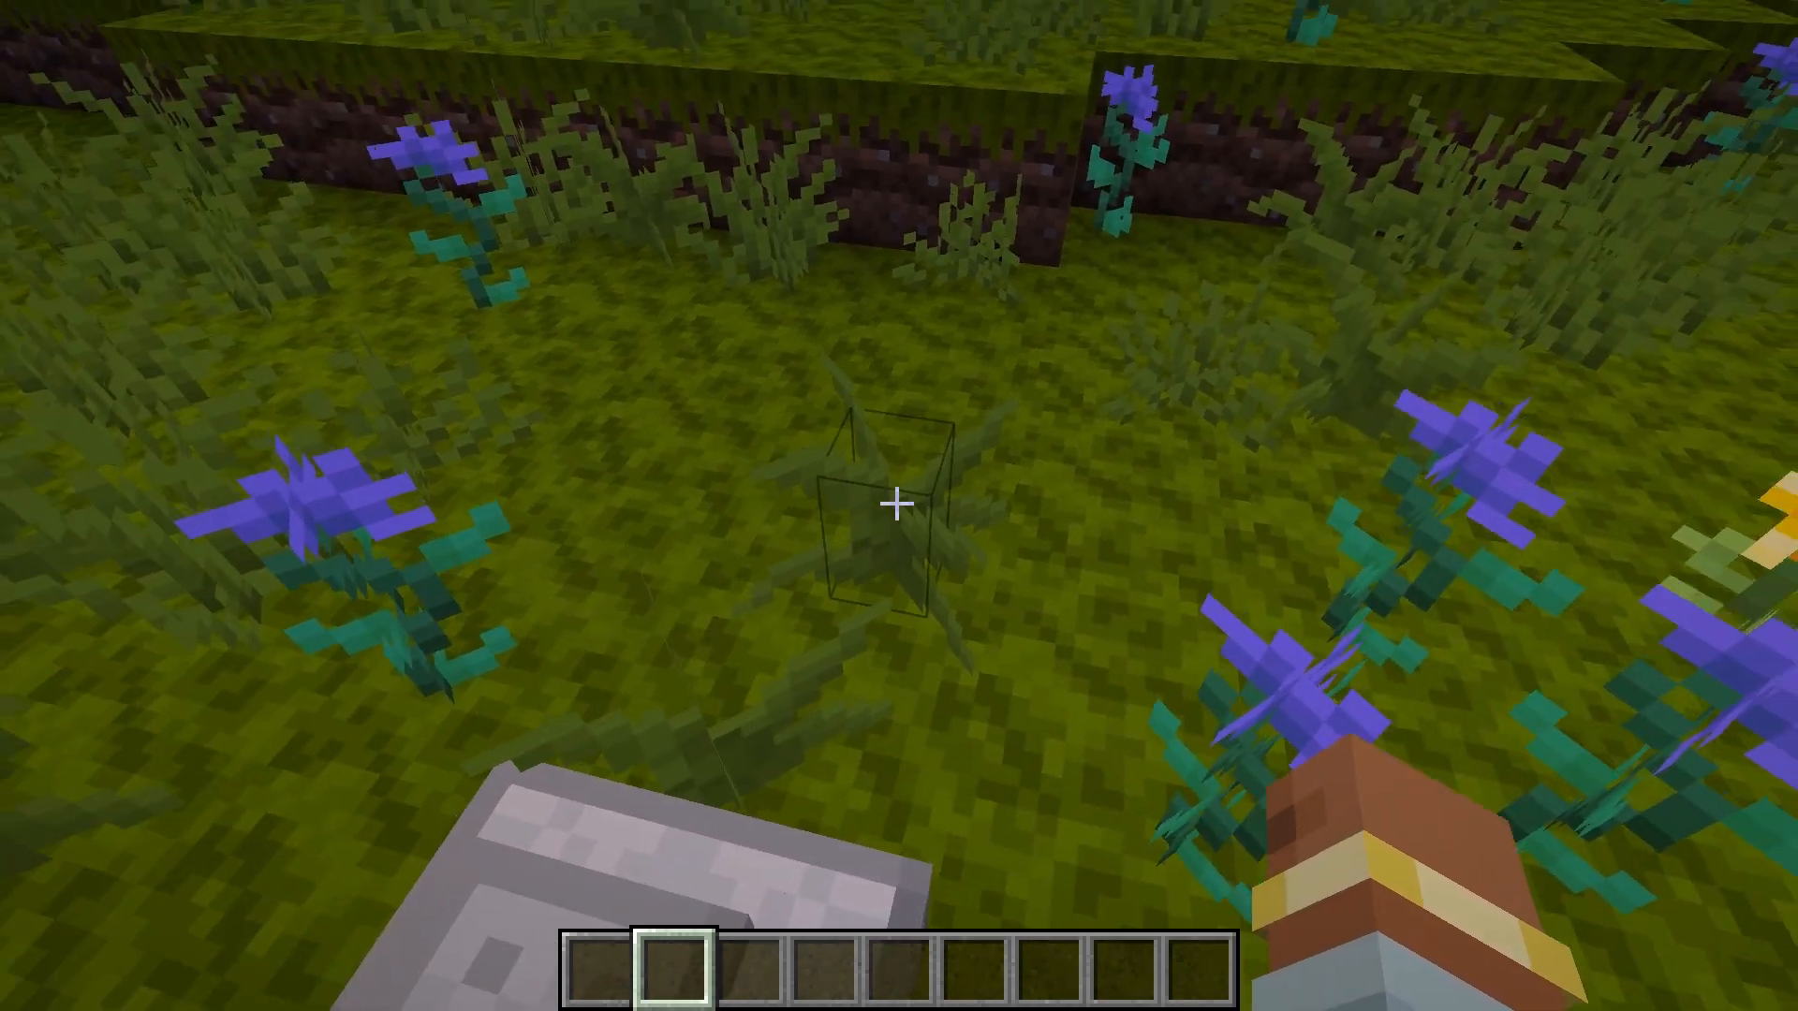
key(s)
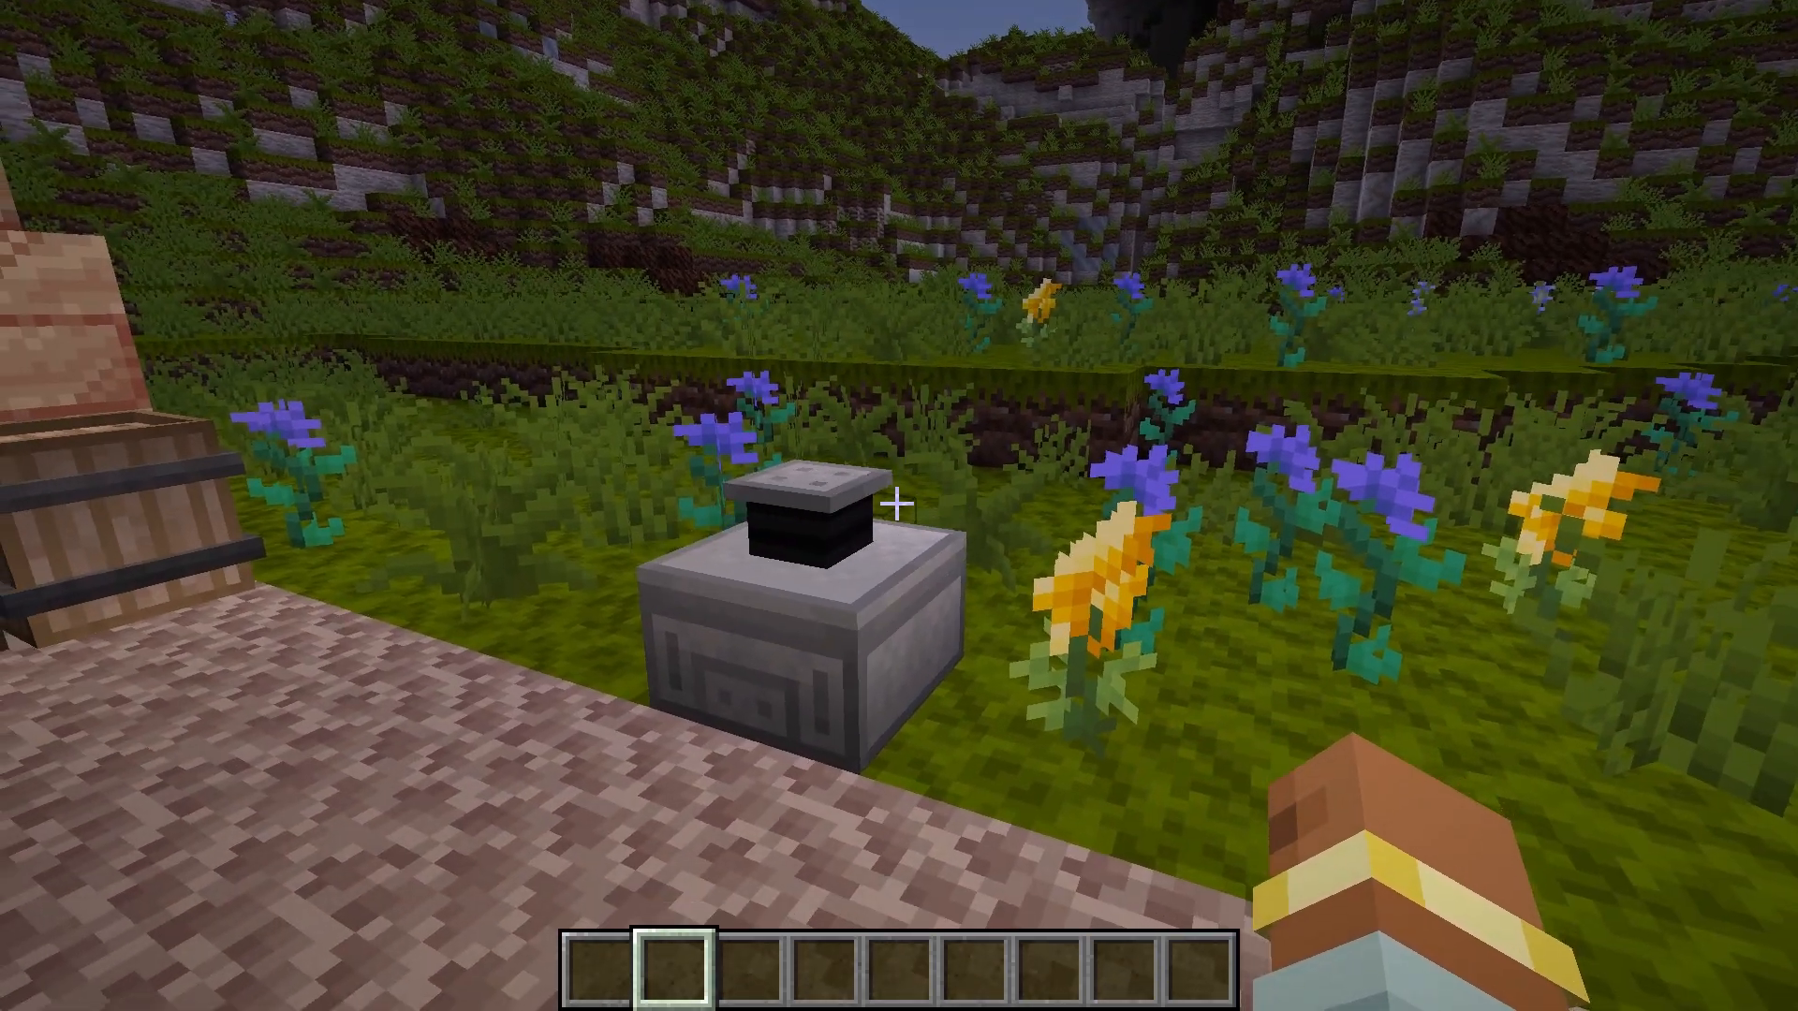
key(s)
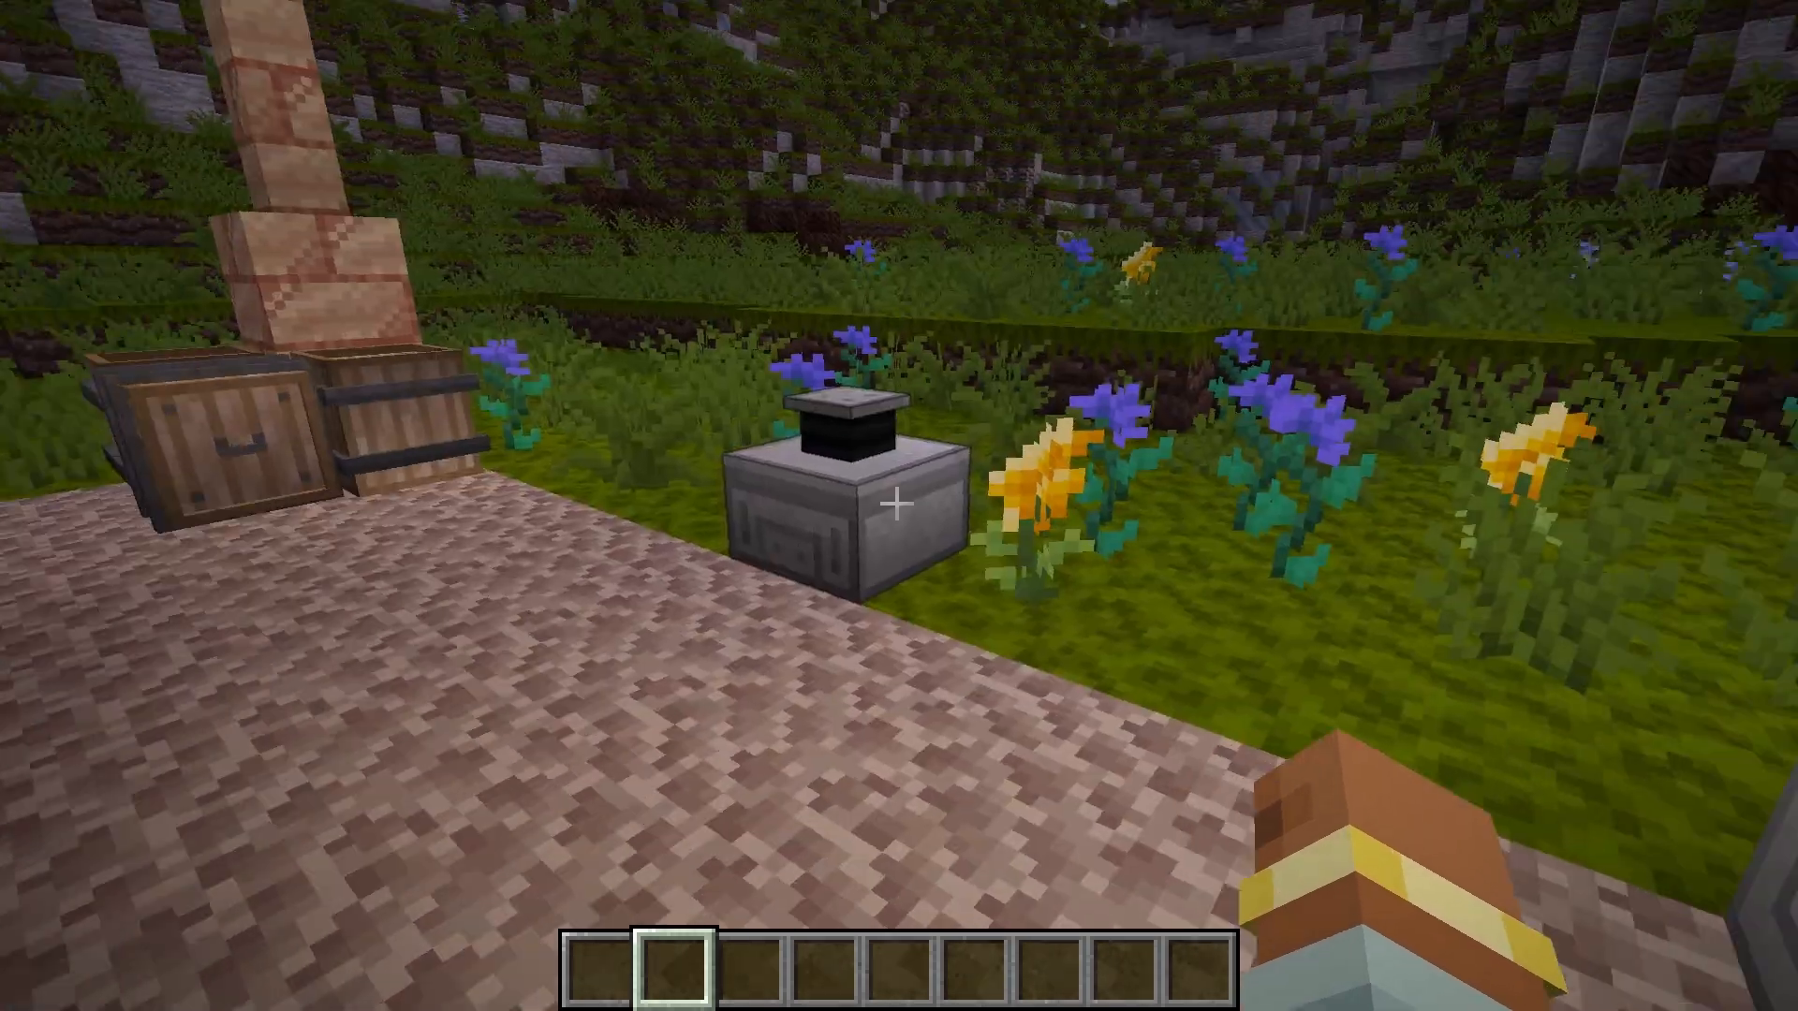
key(w)
key(a)
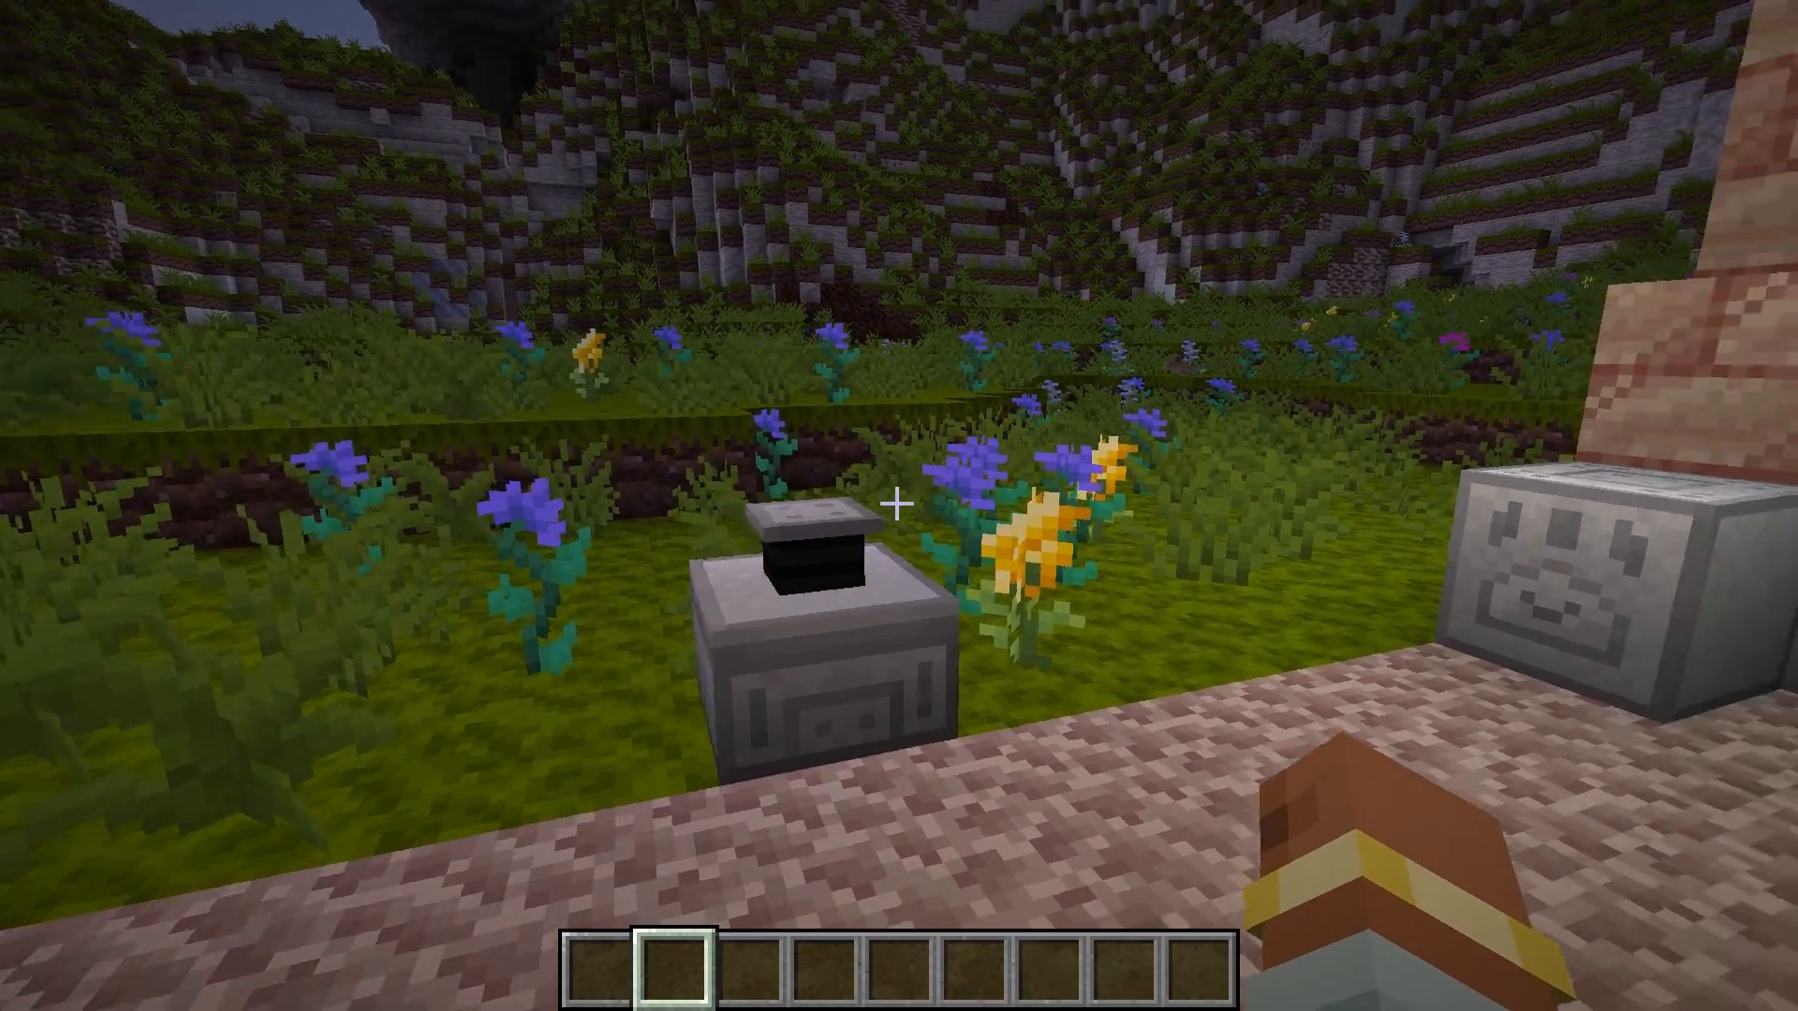
Break the Compactor on the grass and place a new one from the ToB Decorations items on the path beside the stone furnace.
click(895, 504)
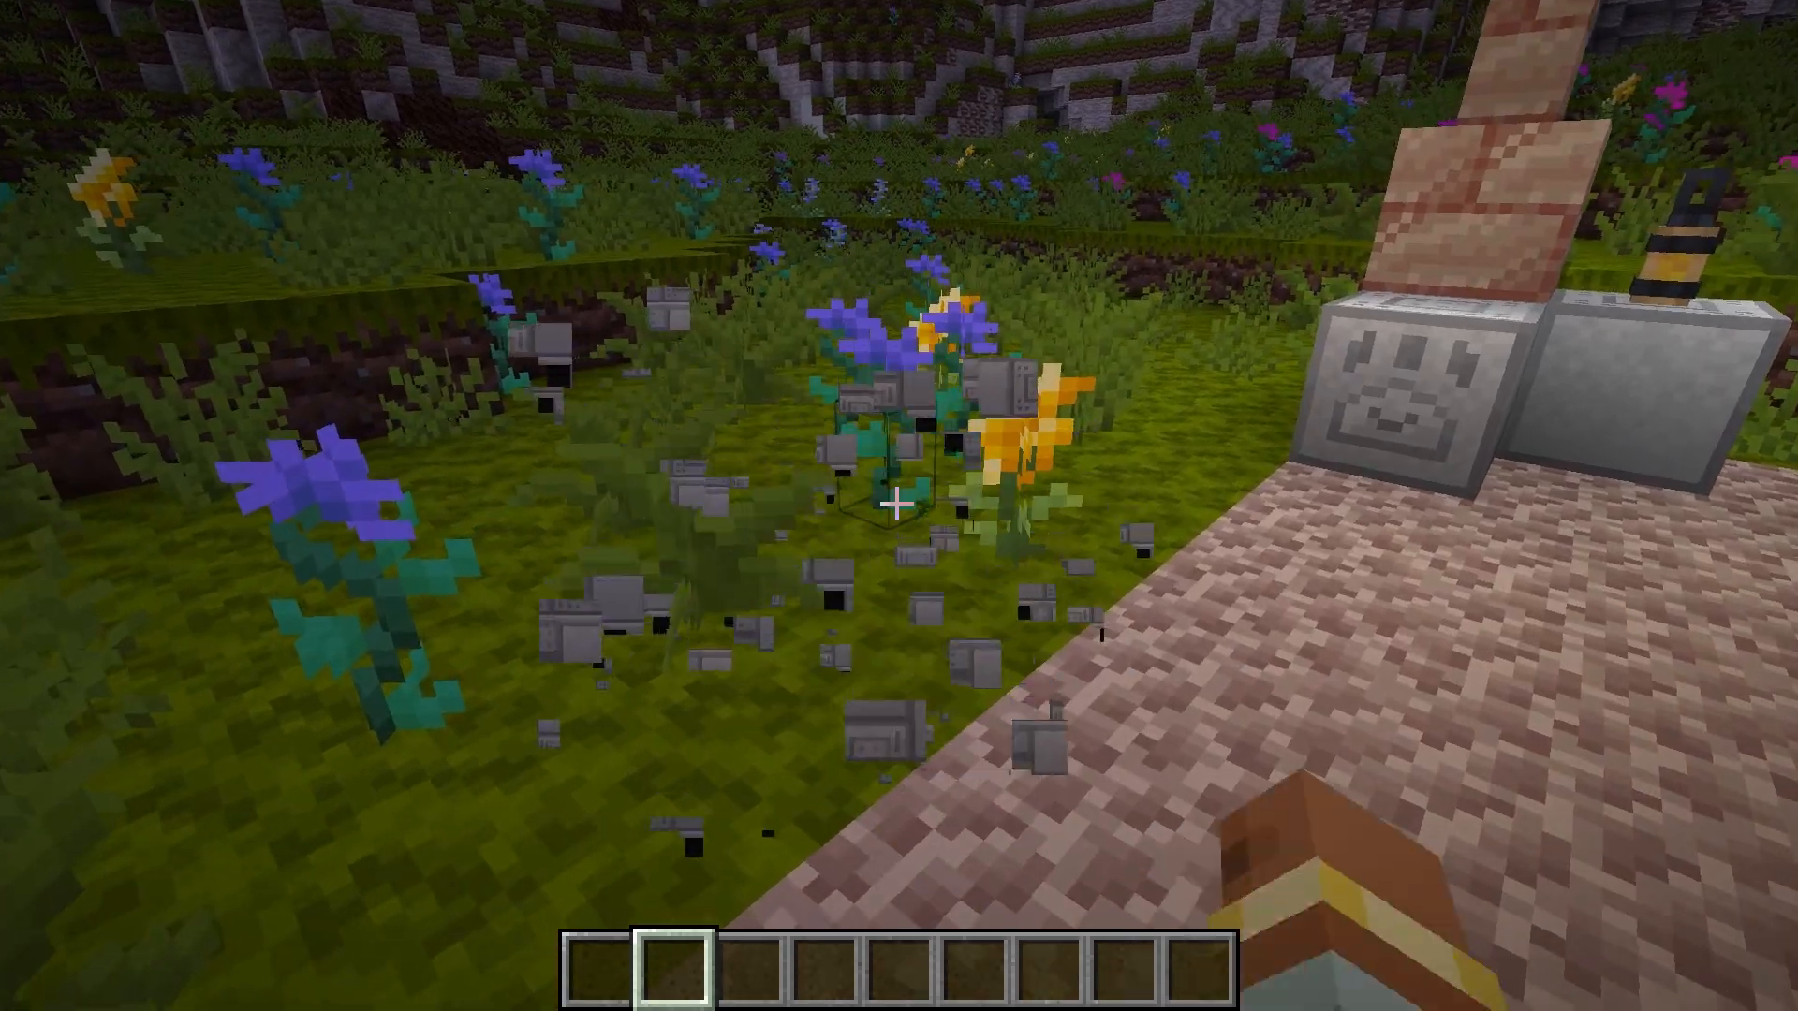
key(8)
key(e)
key(e)
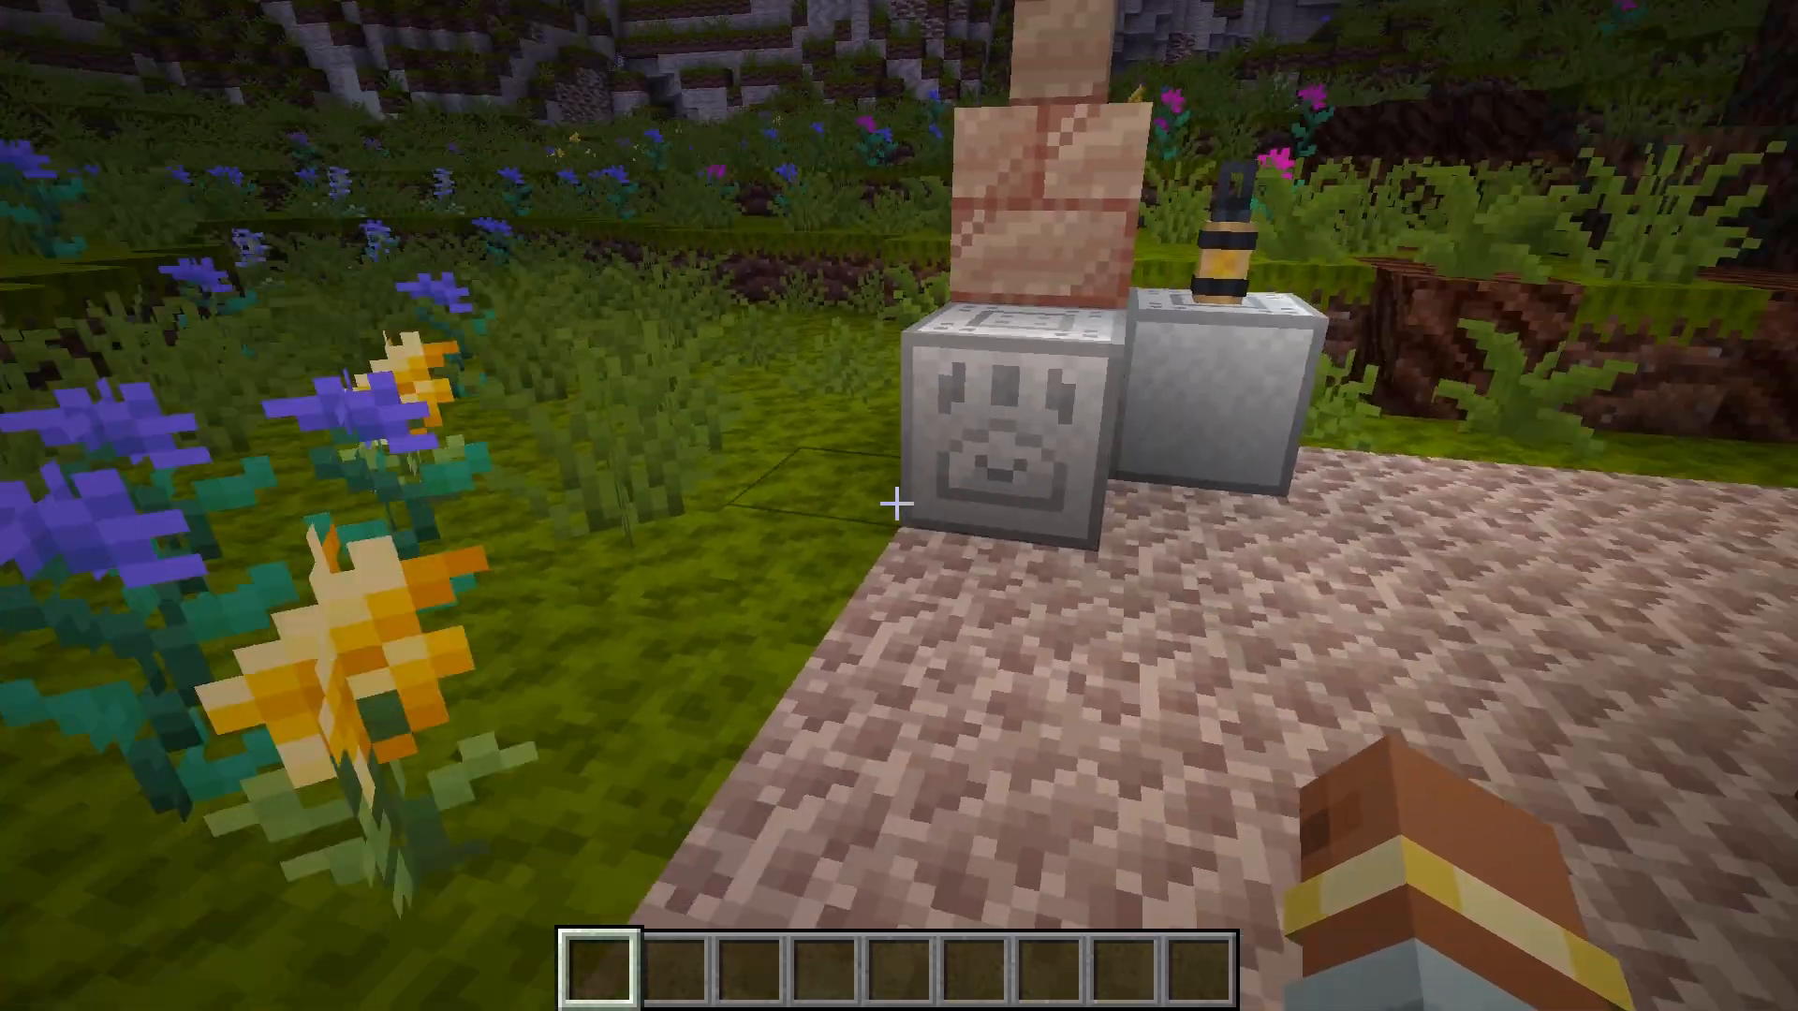
key(e)
click(1223, 100)
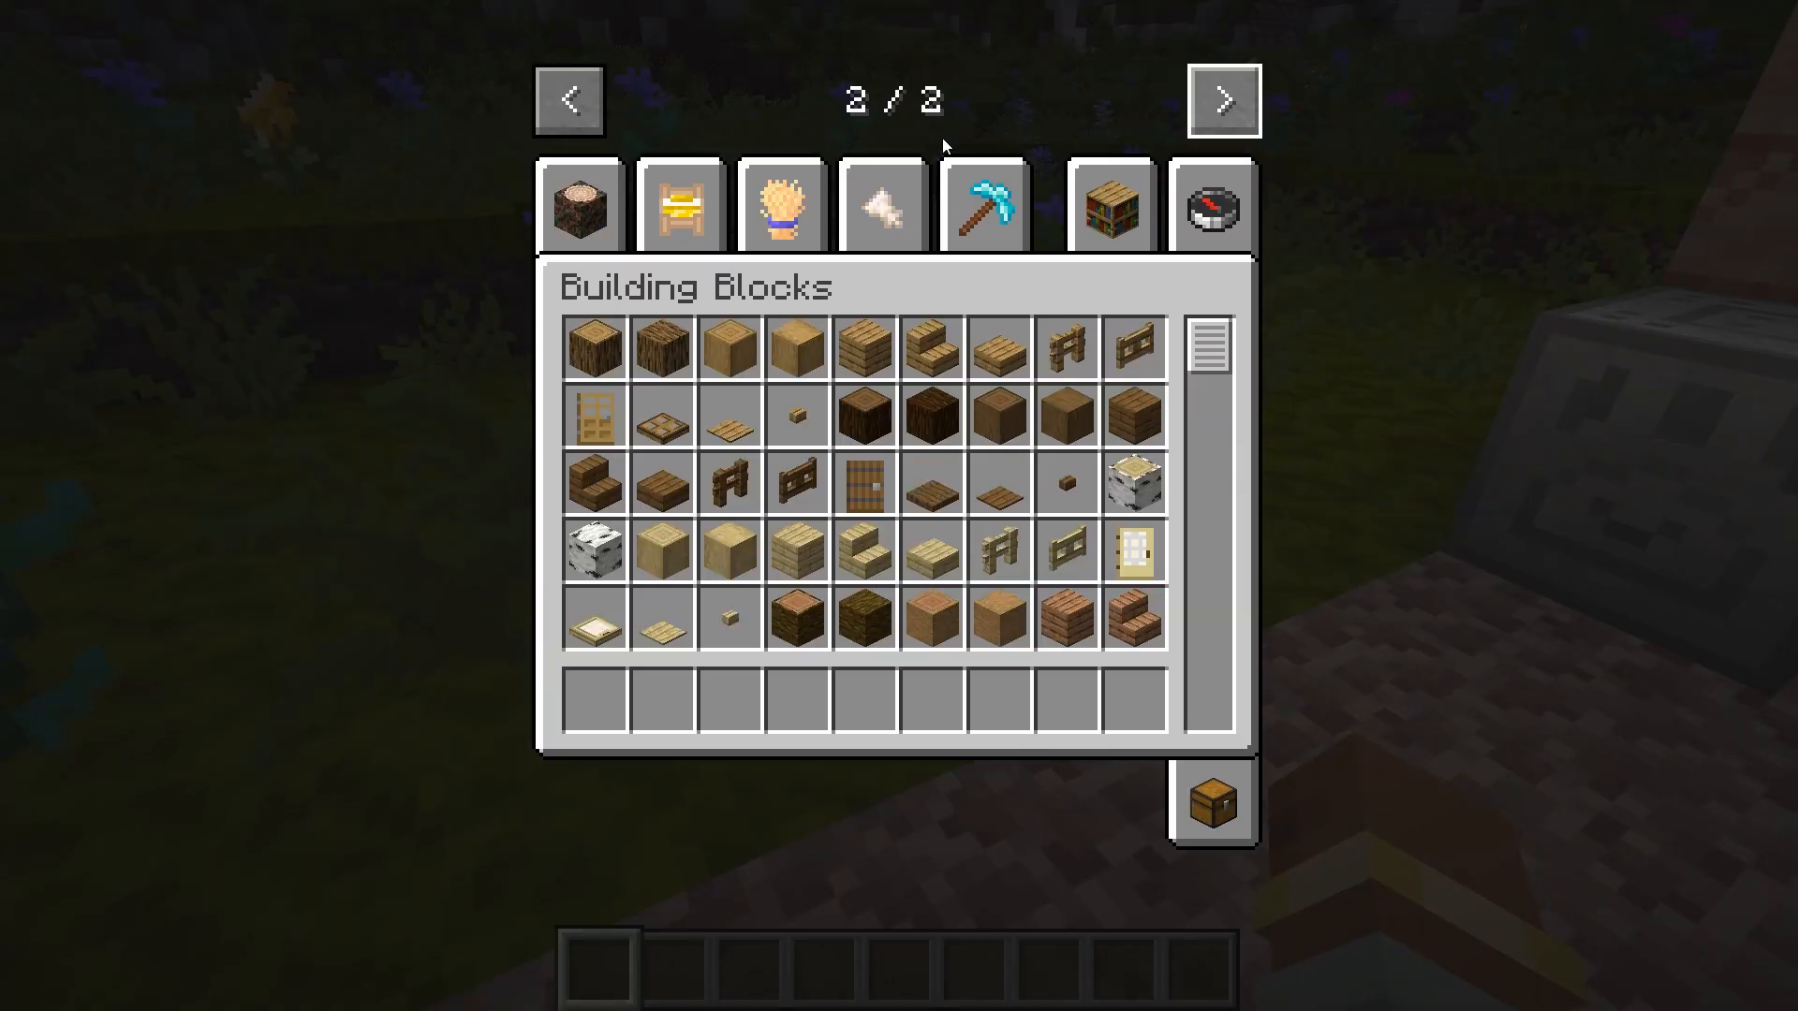
click(681, 202)
click(881, 201)
click(680, 201)
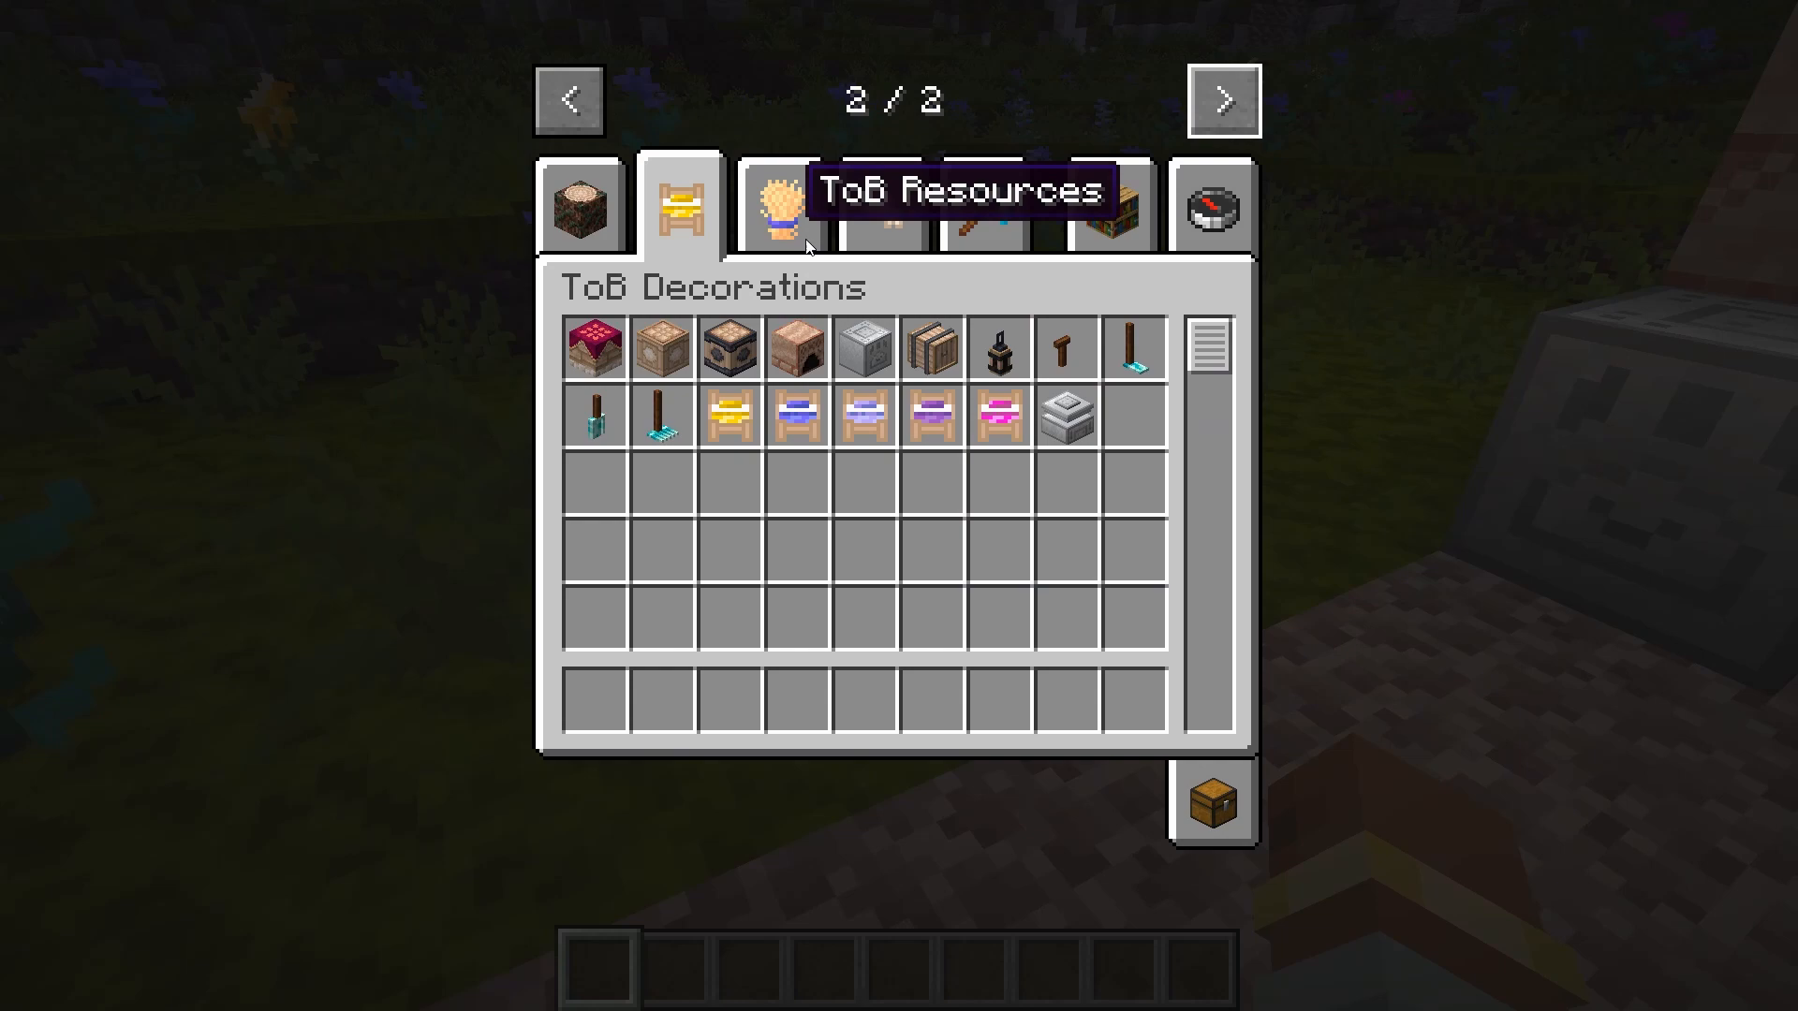
click(1070, 409)
click(595, 697)
key(e)
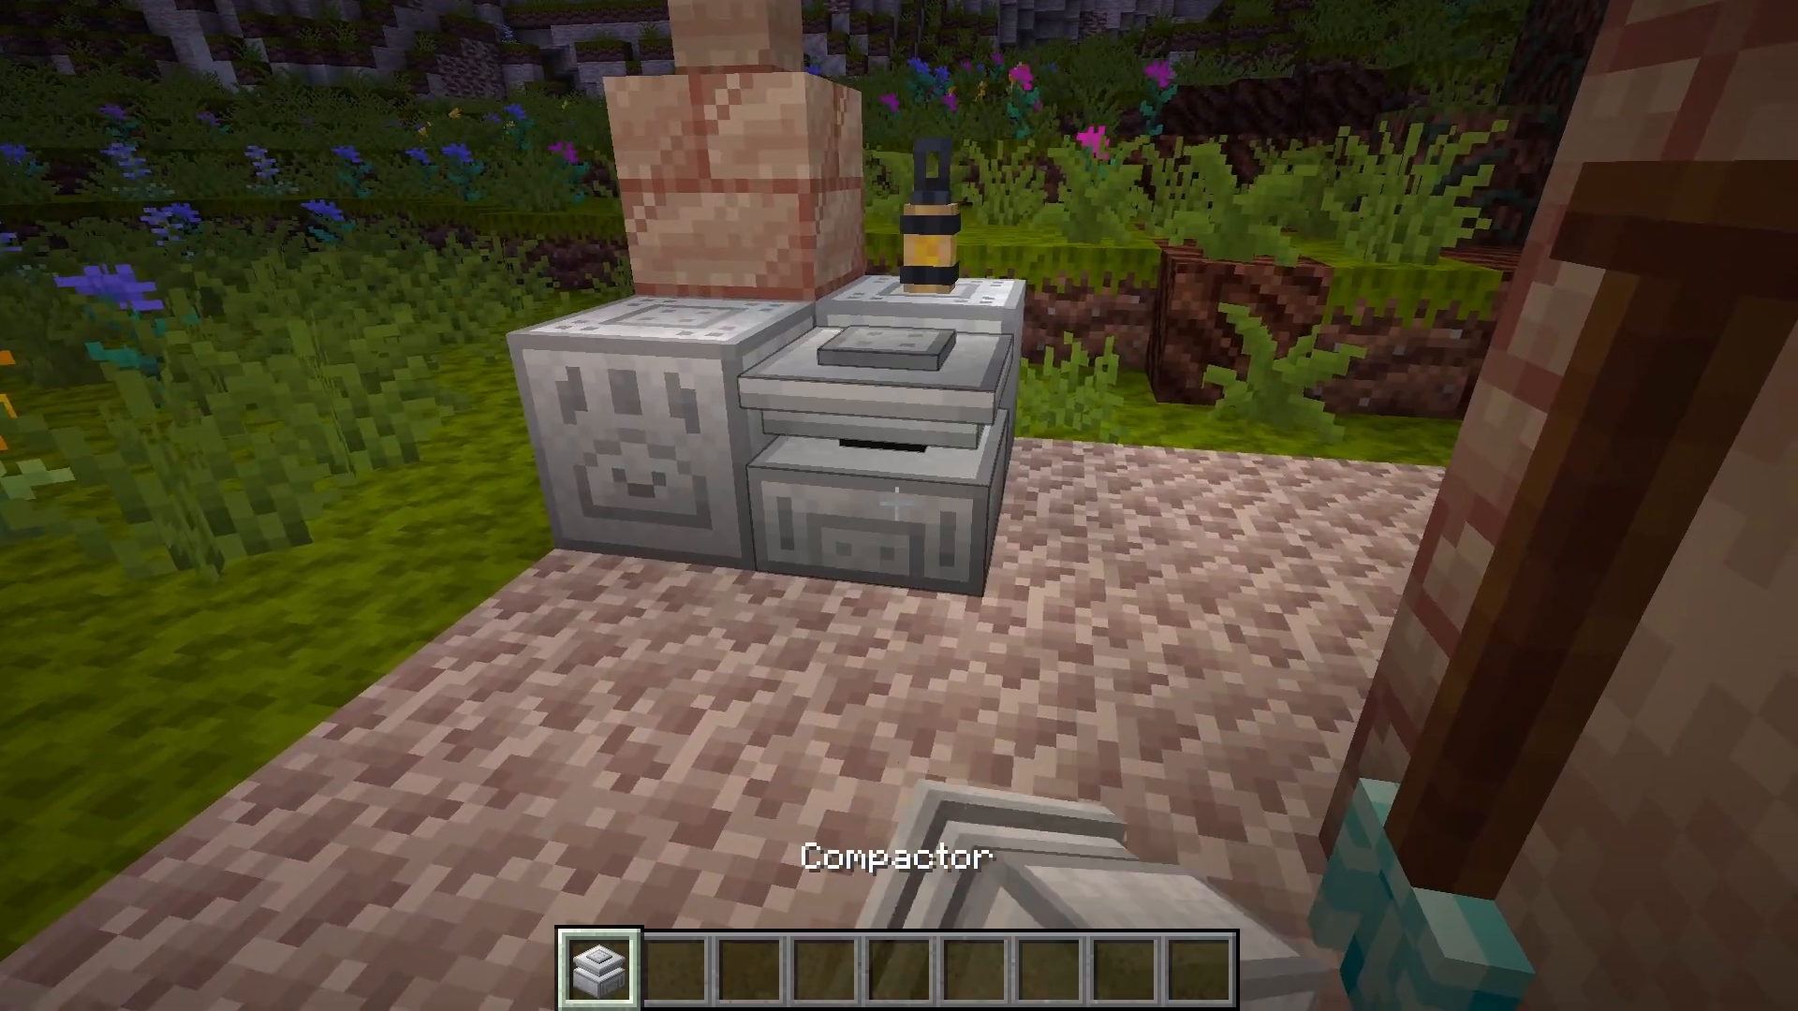
Examine the newly placed Compactor's animation from several distances, and save and quit the world.
key(8)
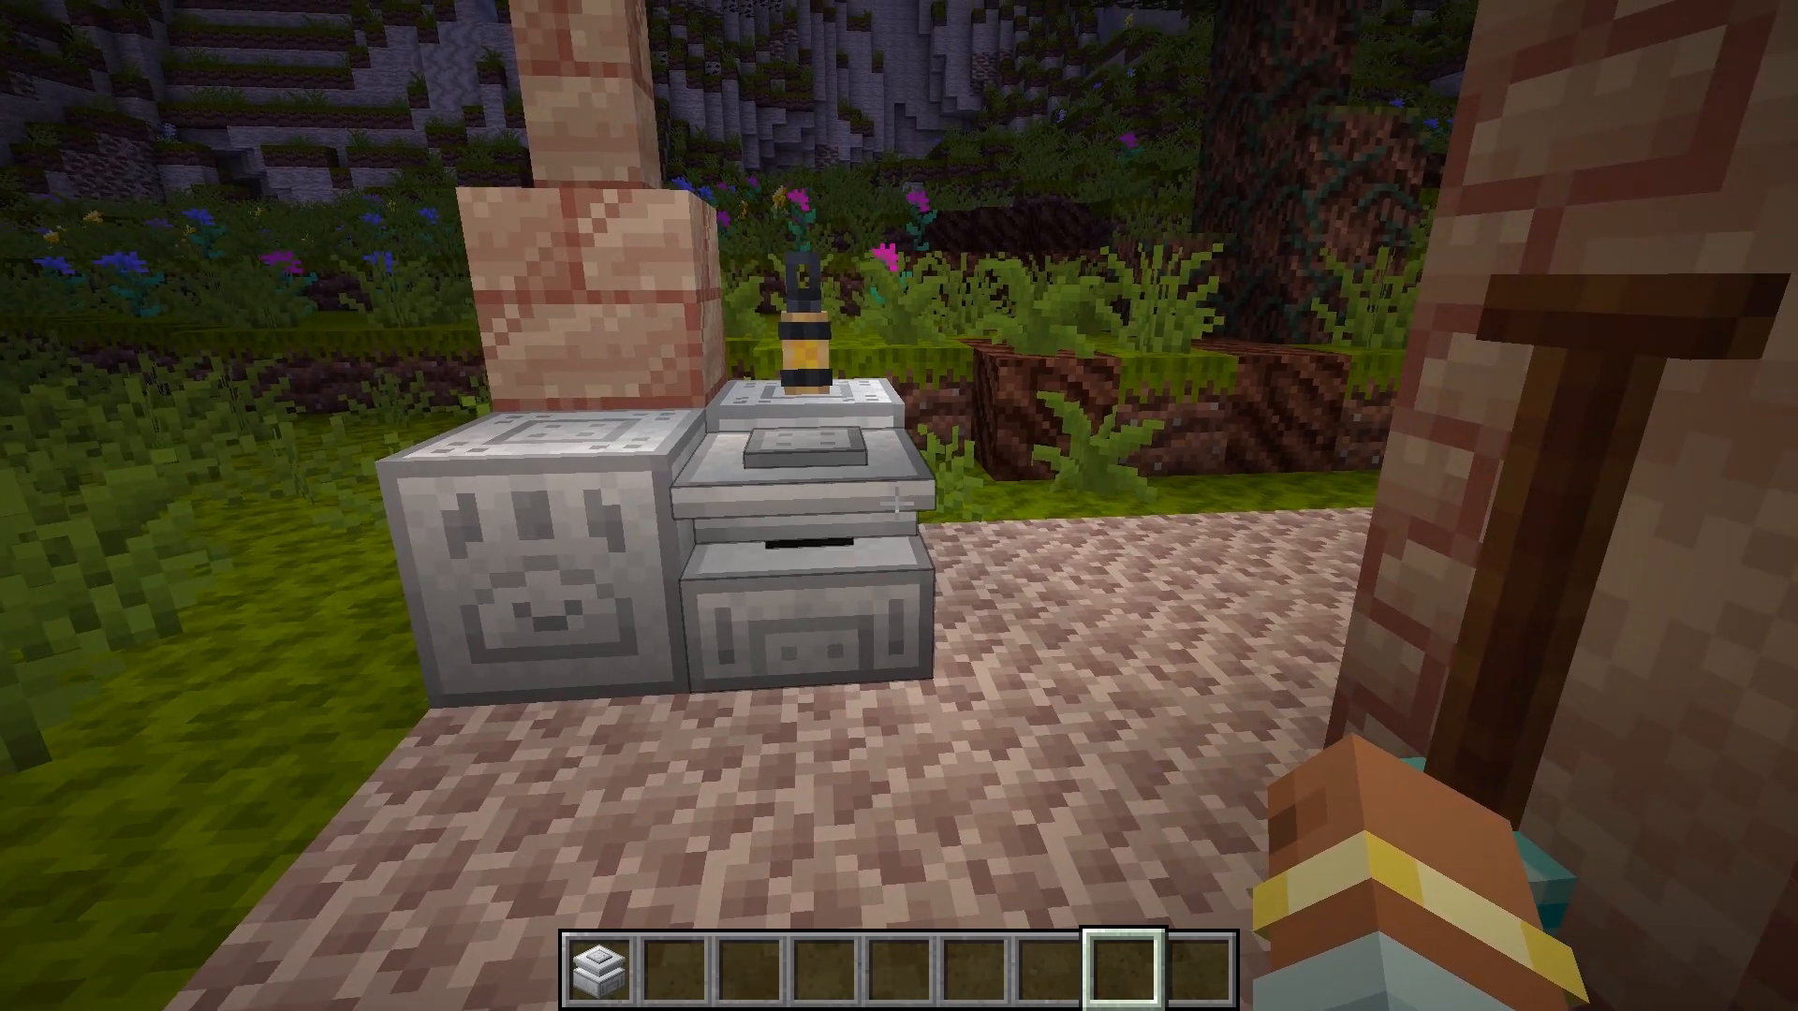
key(w)
key(s)
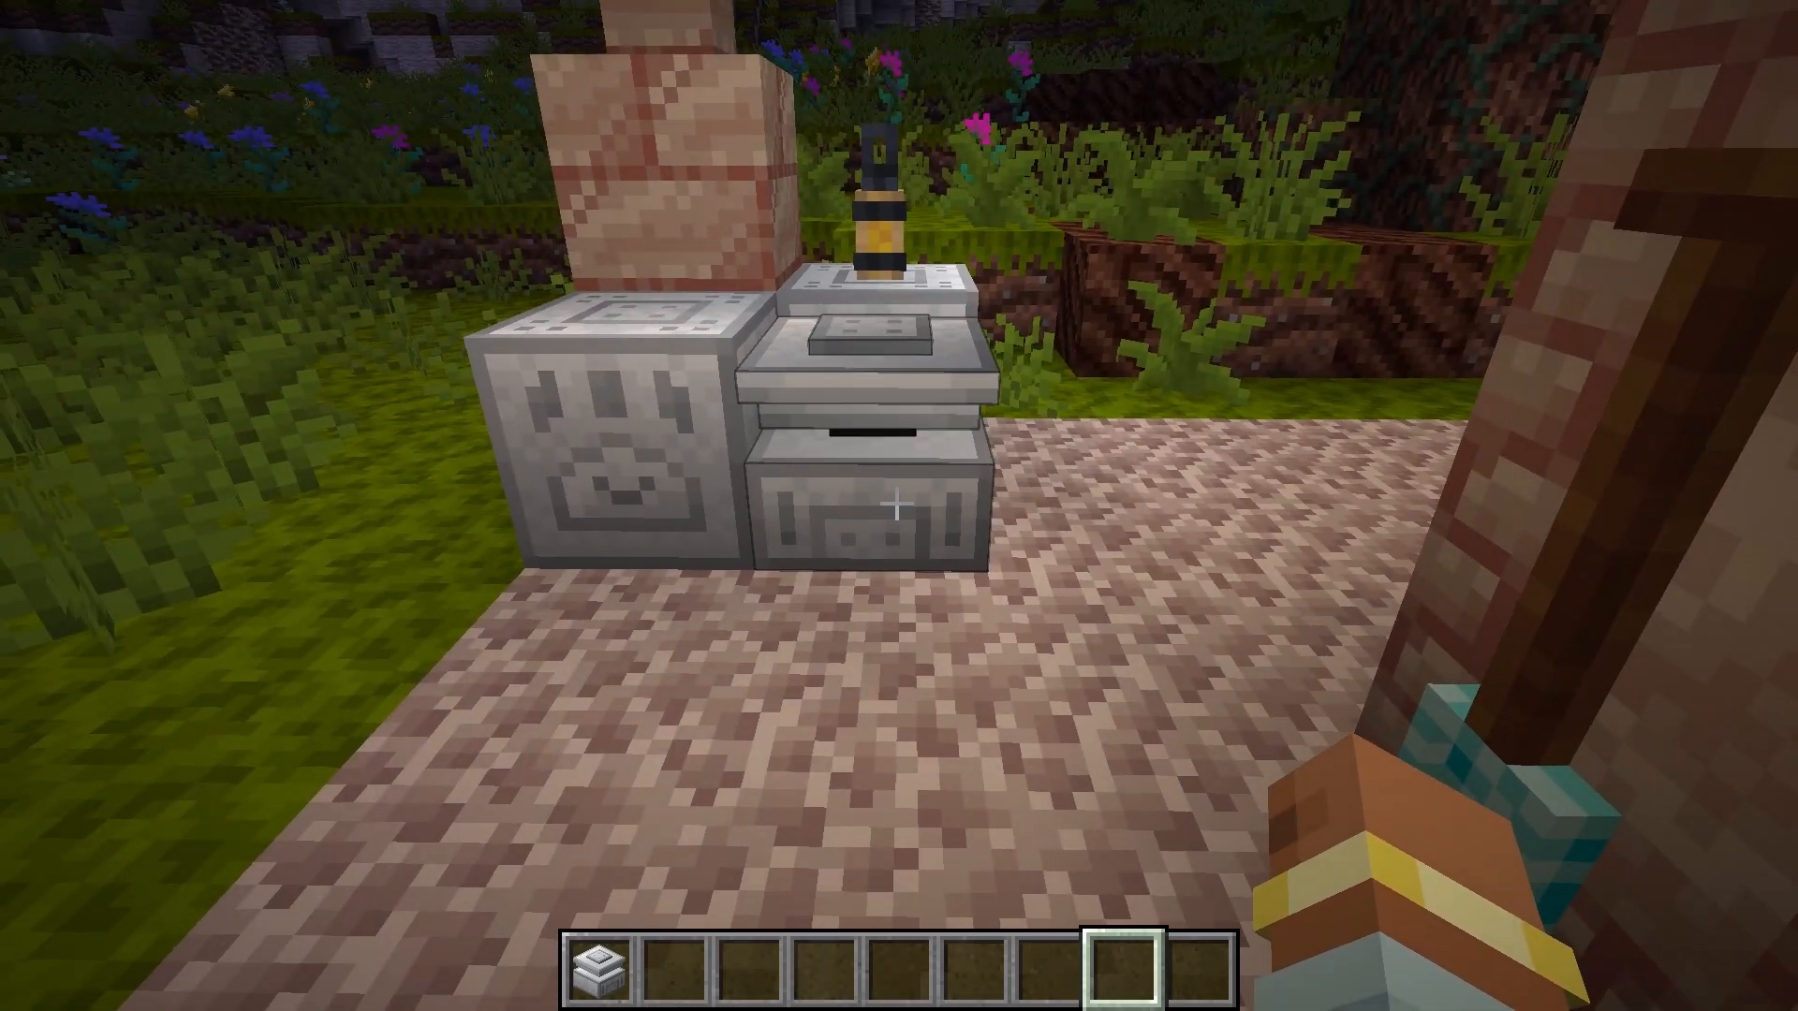
key(s)
key(w)
key(Escape)
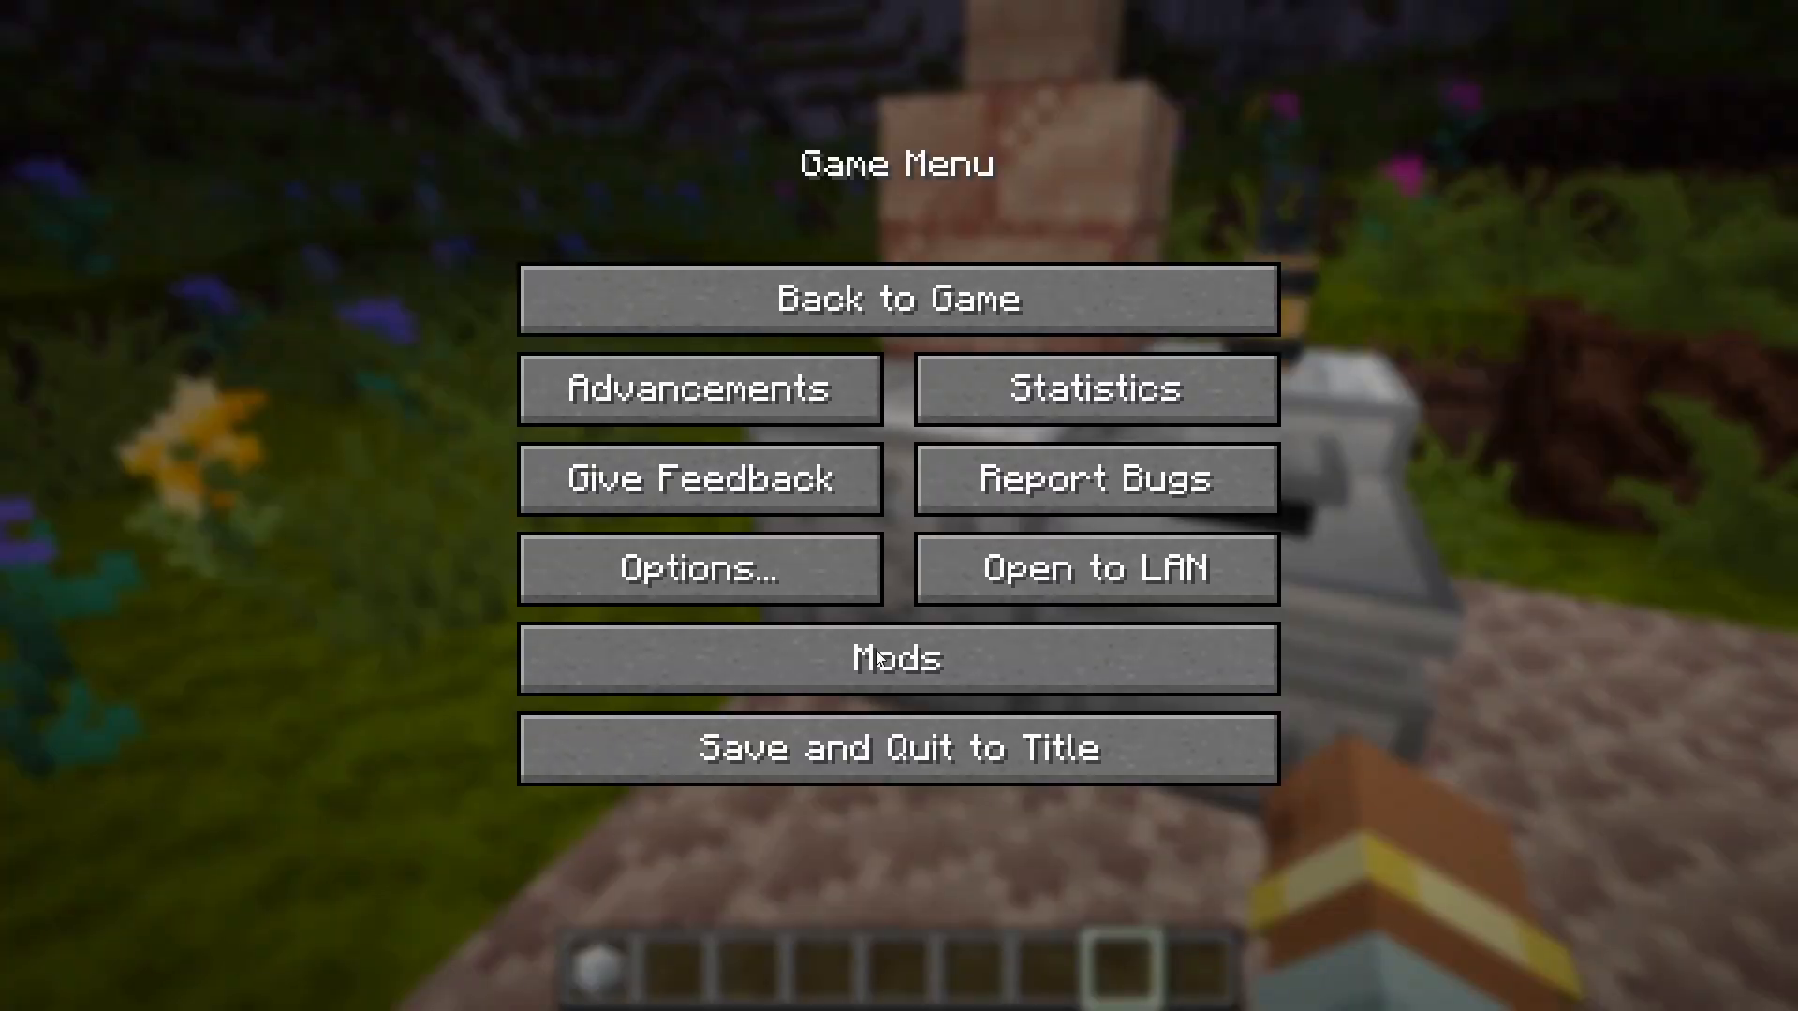
click(893, 723)
click(1013, 779)
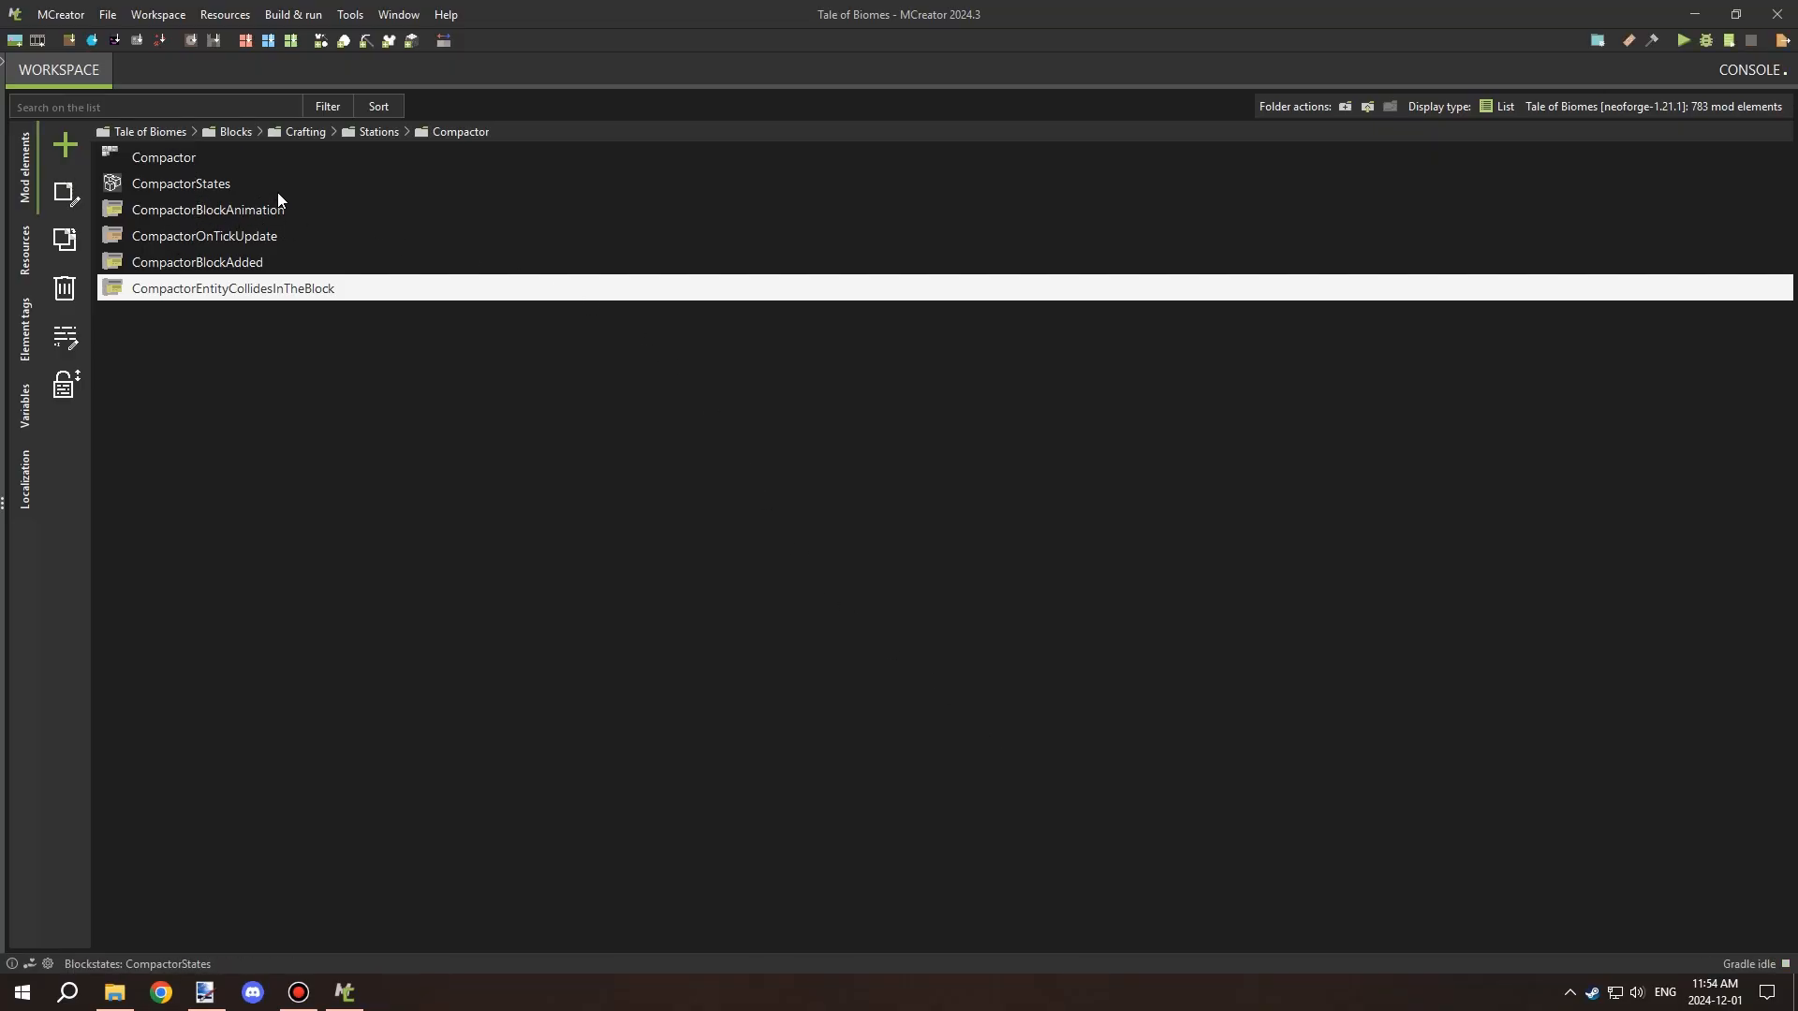
Switch to MCreator, create a GUI element named CompactorInventory, and set its type to GUI with slots.
click(65, 144)
click(170, 438)
text(Com)
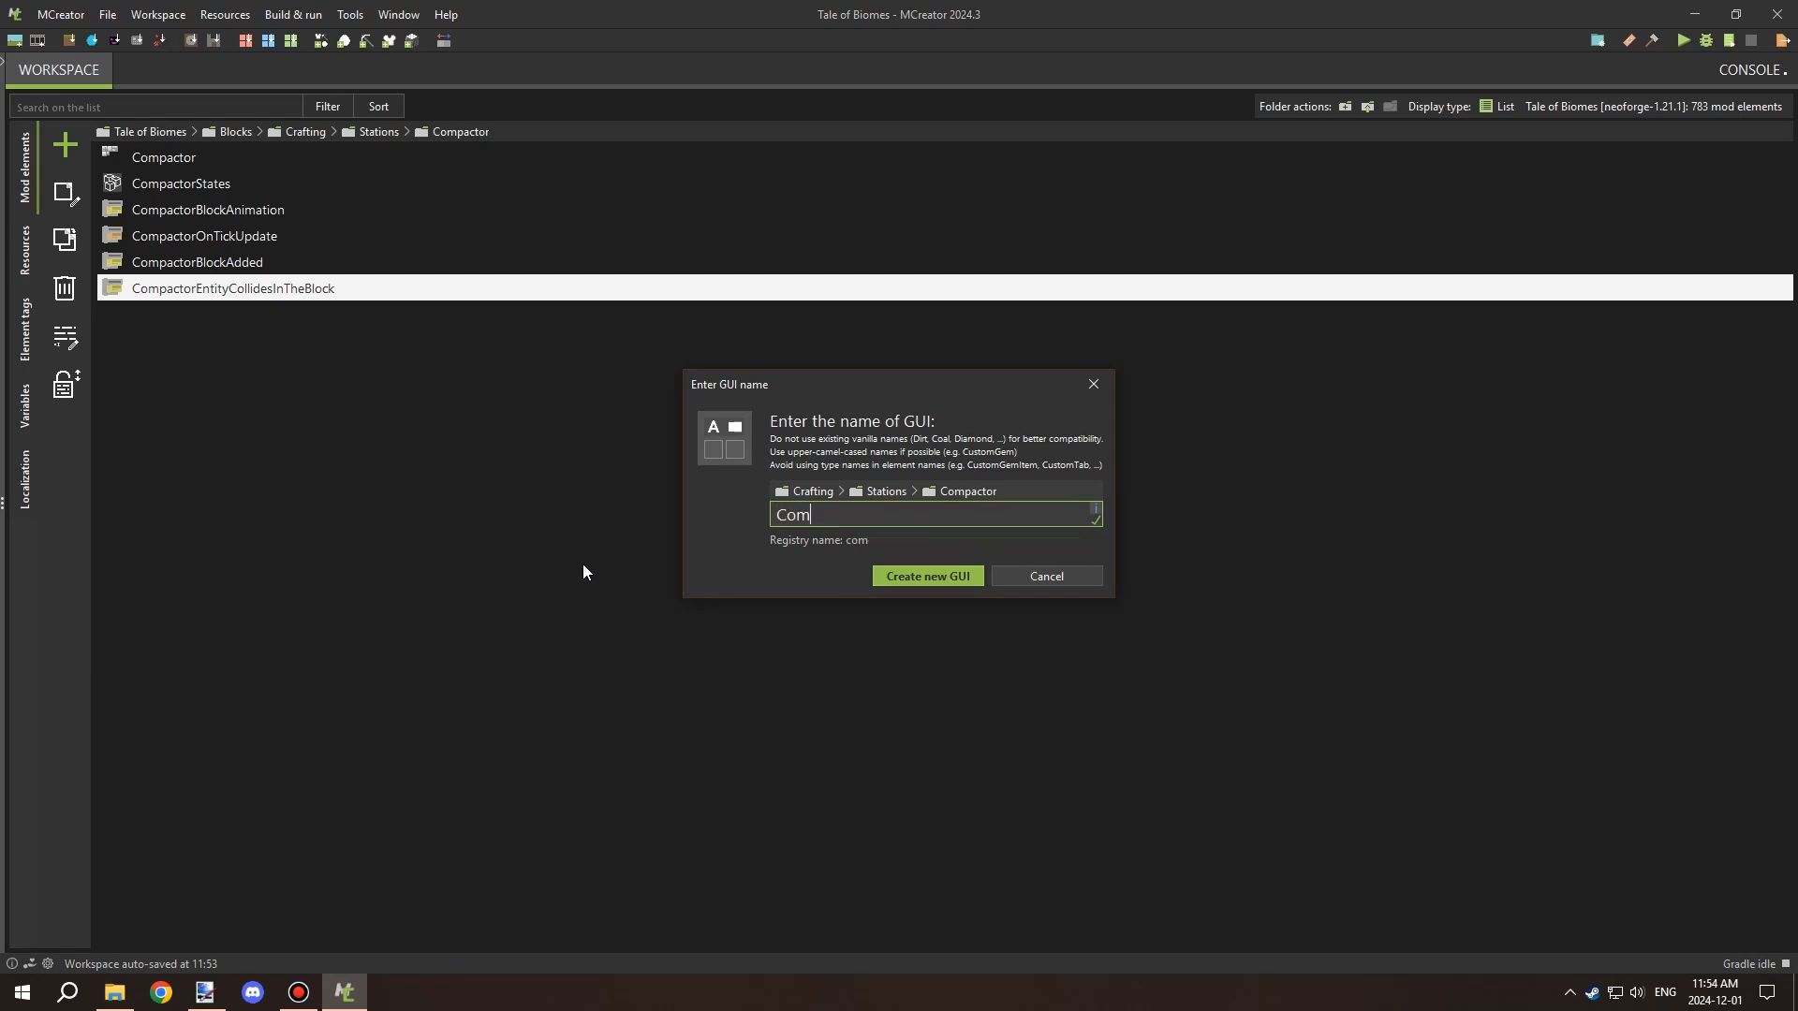
text(pactorInventory)
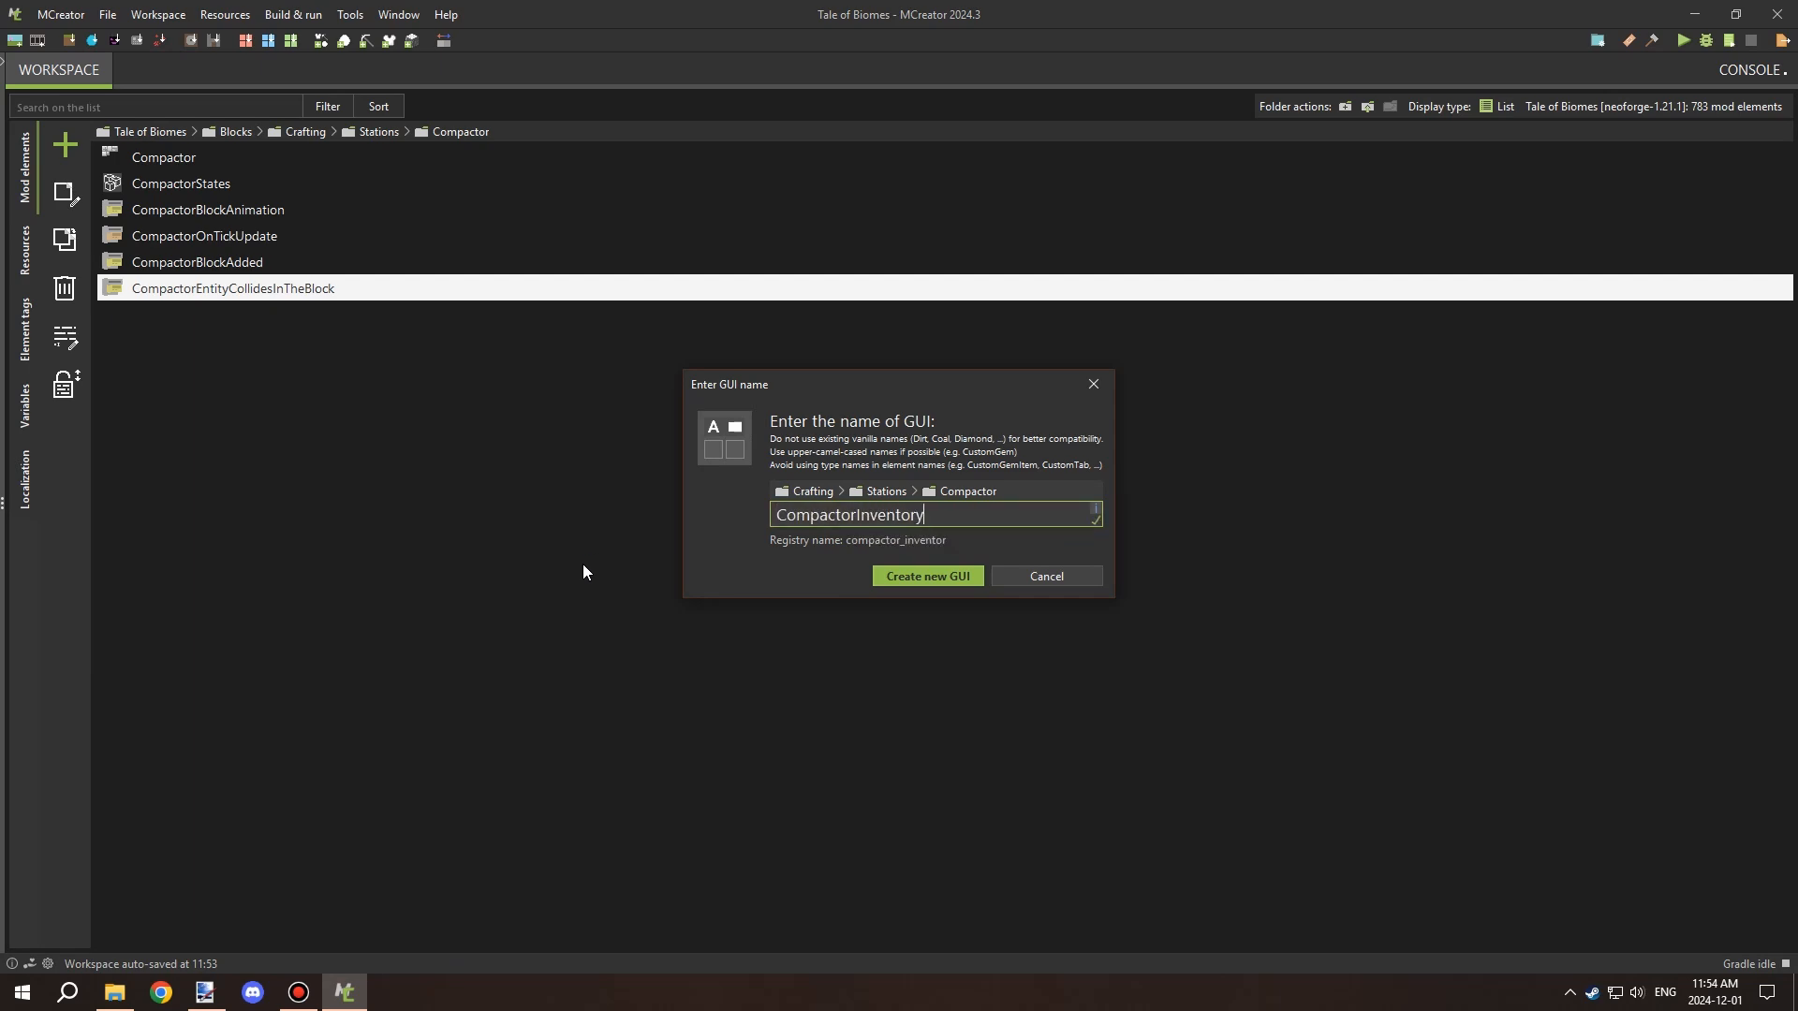
key(Return)
click(1666, 188)
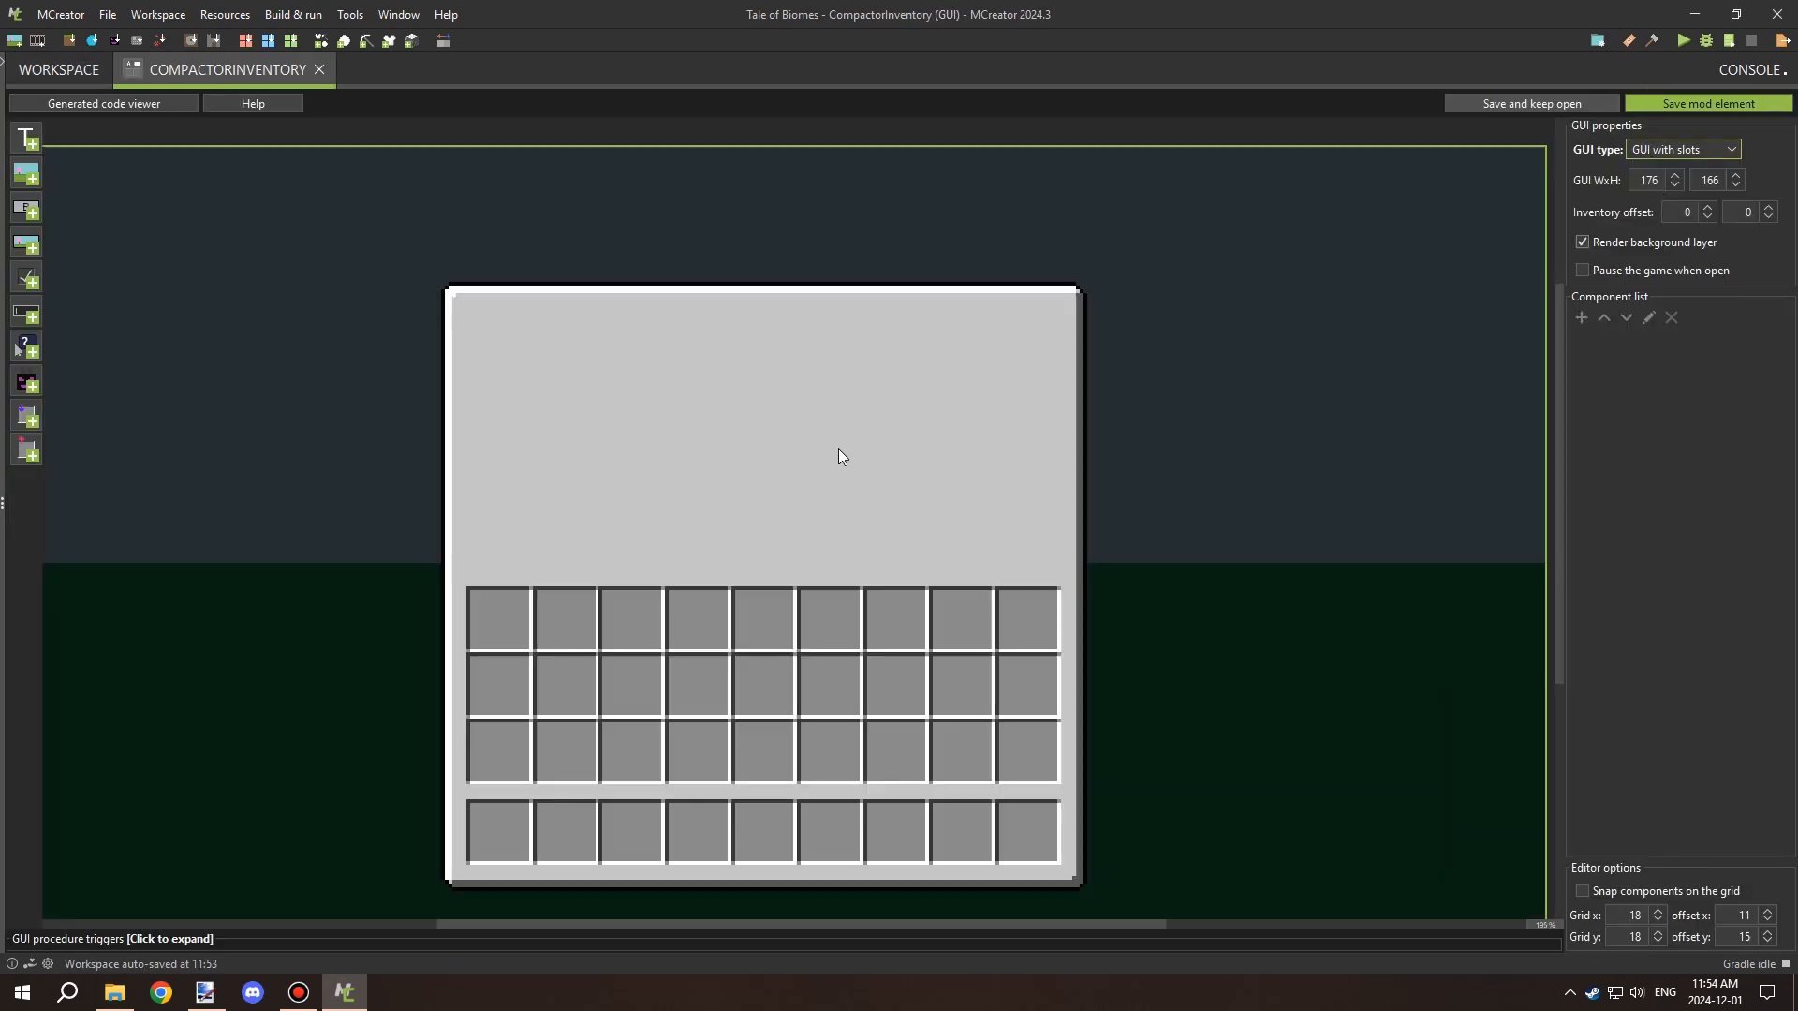
Add an input slot with ID 0 and position it in the empty area above the player inventory.
click(26, 414)
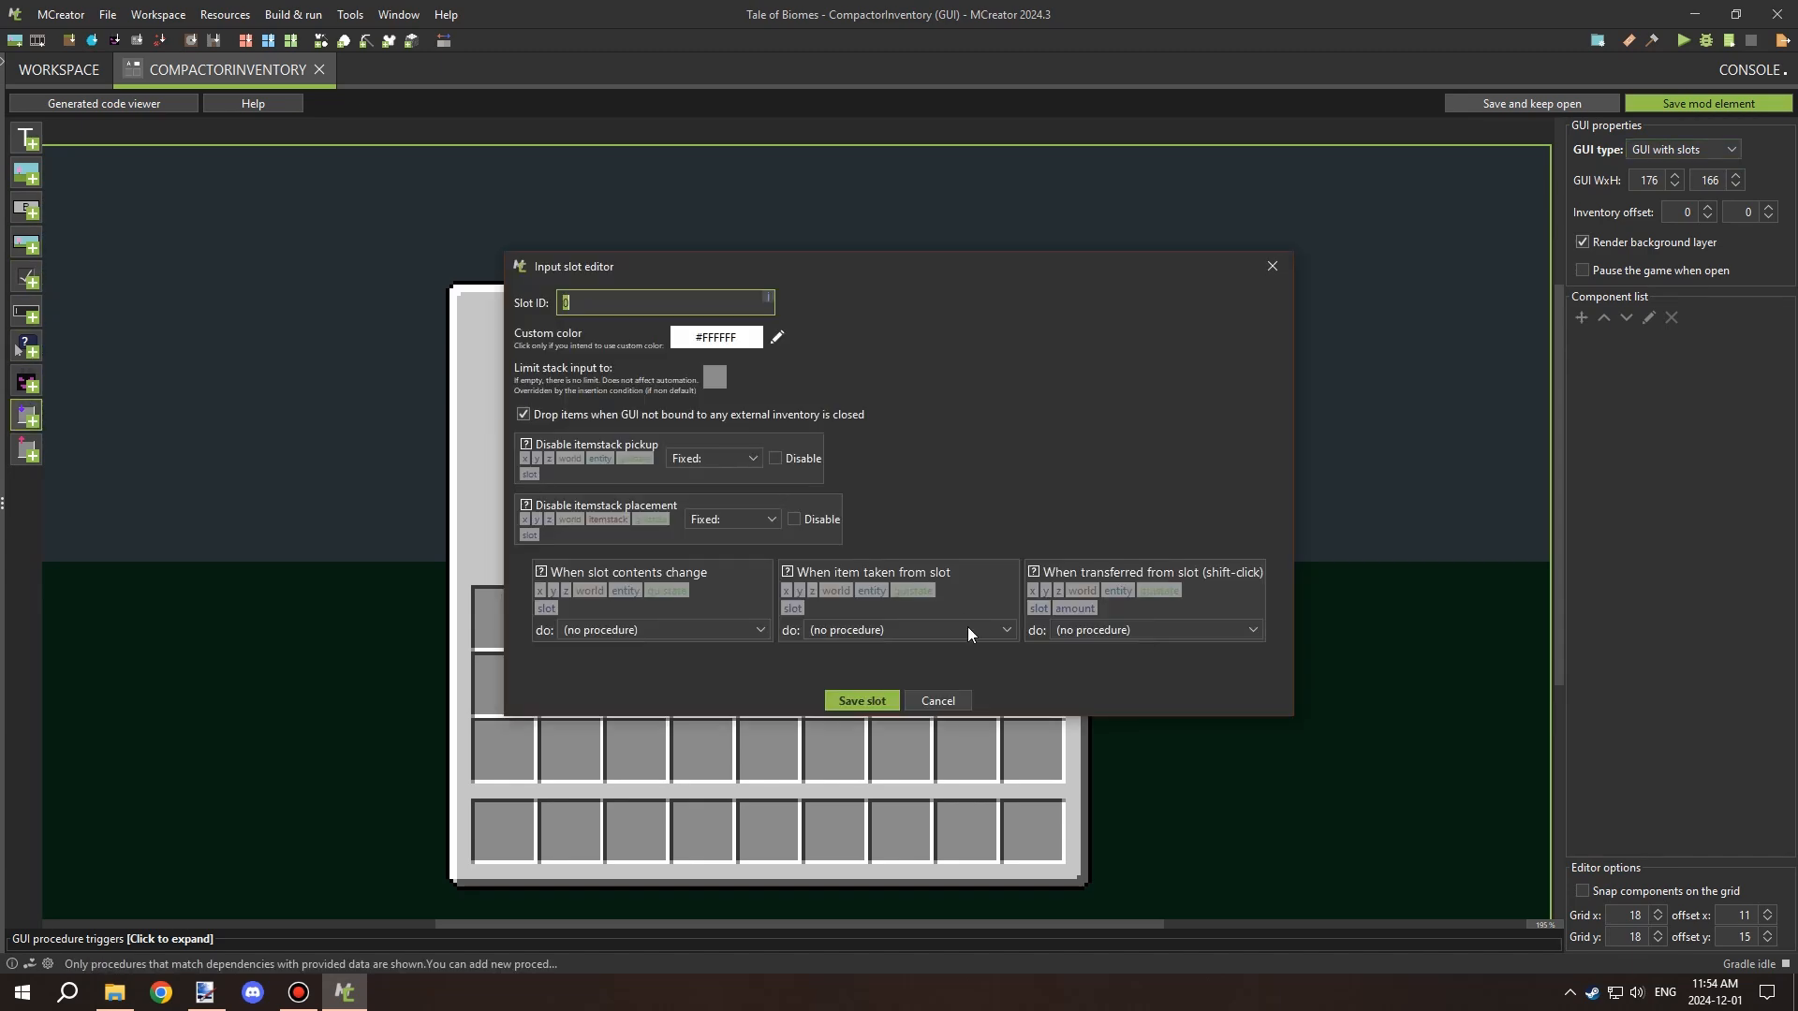
click(862, 700)
scroll(538, 408, up, 3)
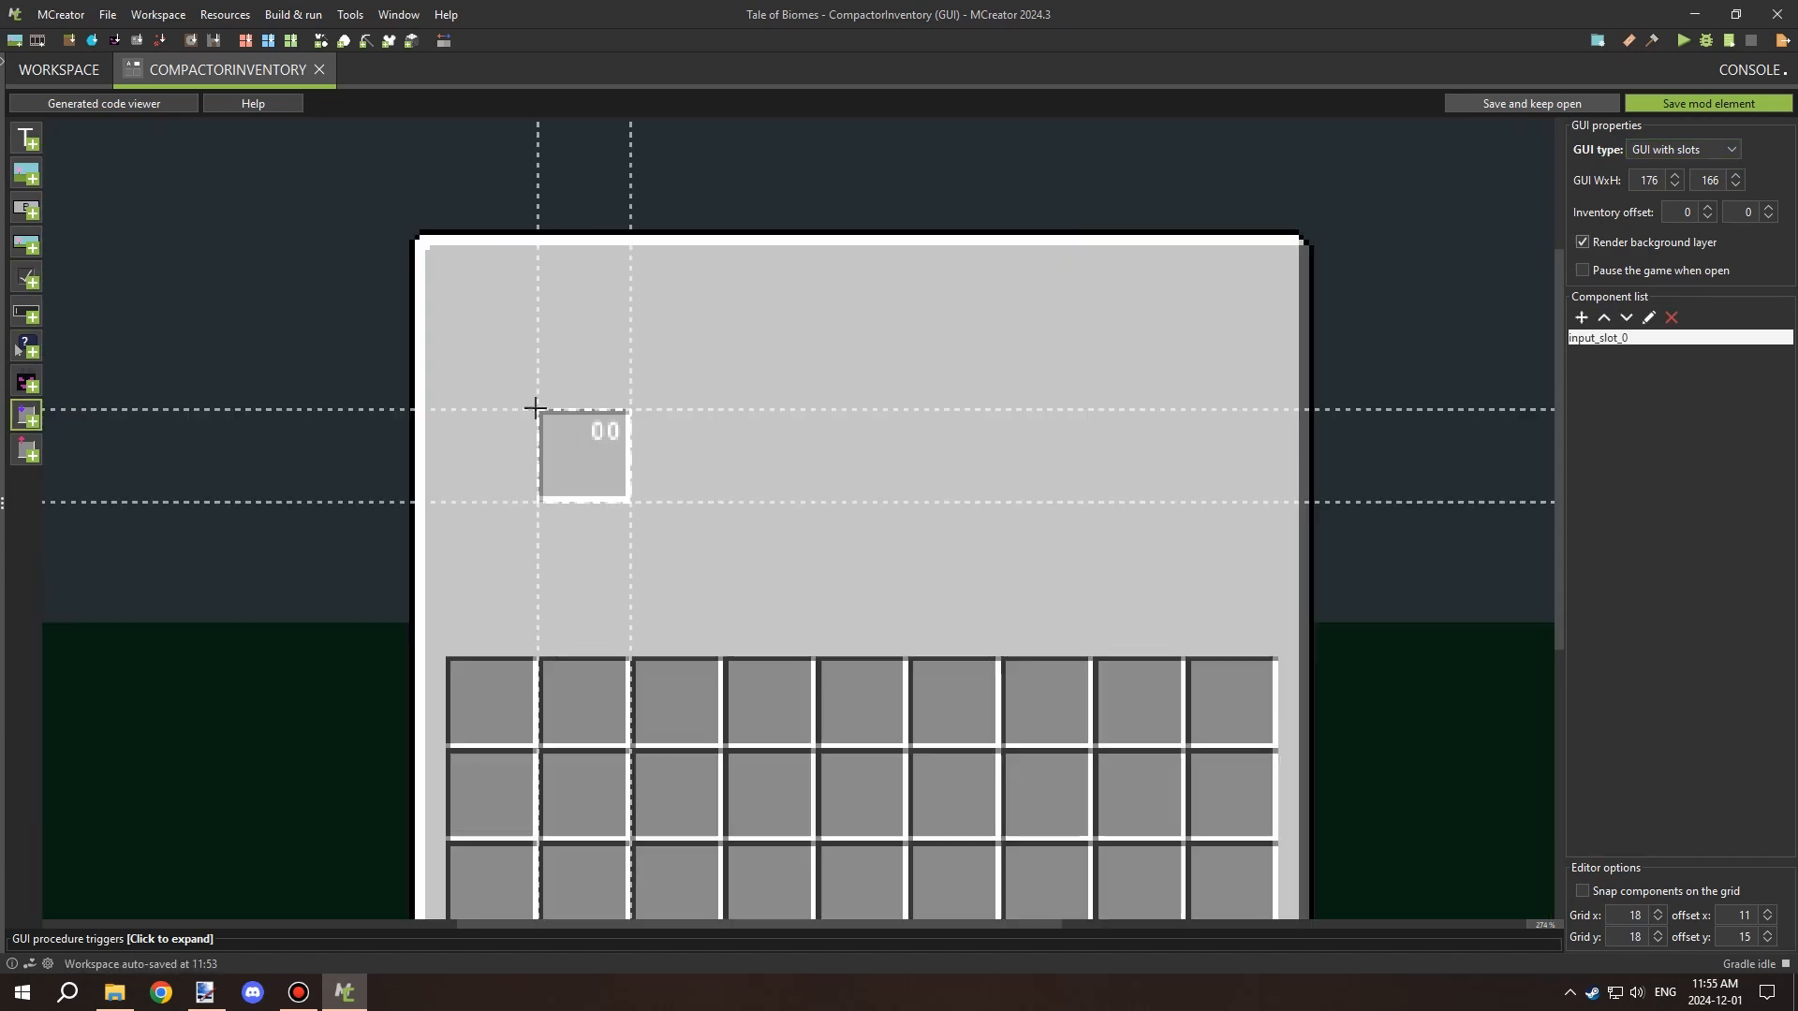
scroll(537, 402, down, 2)
scroll(537, 403, up, 2)
Snap components to the grid with offset x 12 and offset y 22, and place slot 0 above the second inventory column.
click(1595, 891)
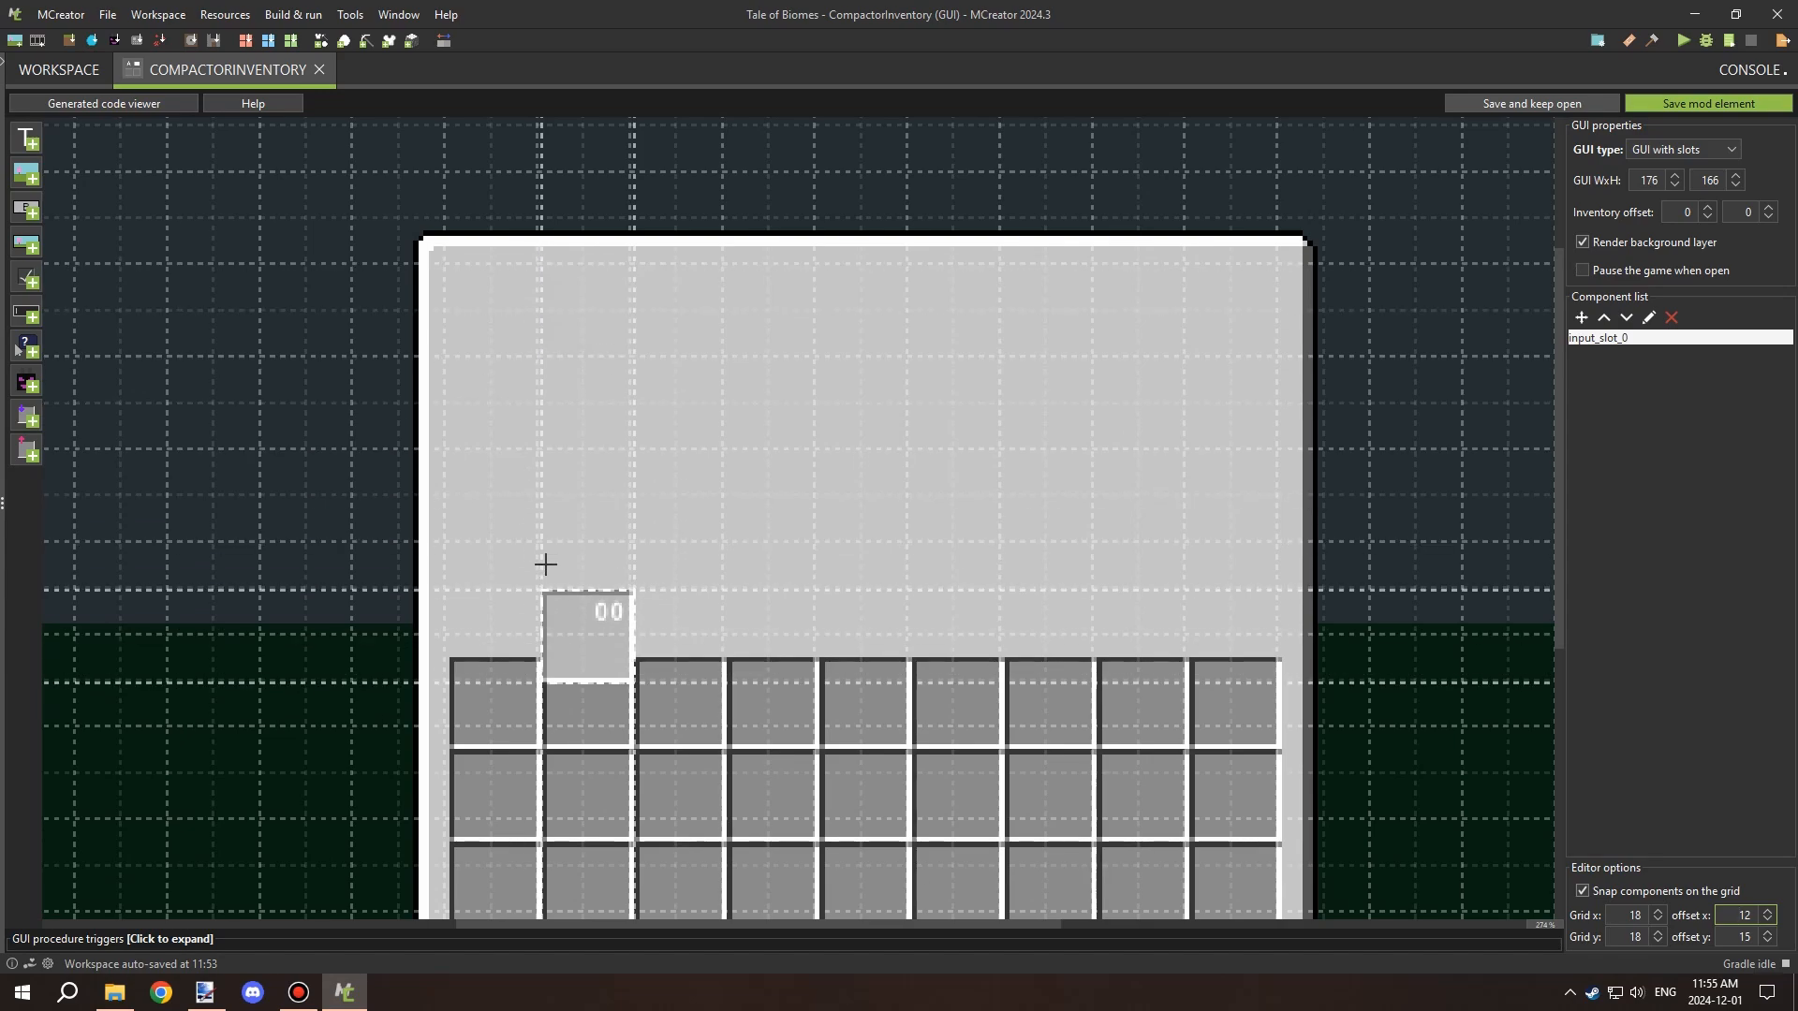
click(1768, 941)
click(1767, 941)
click(1768, 934)
click(1767, 934)
click(1768, 933)
click(1767, 934)
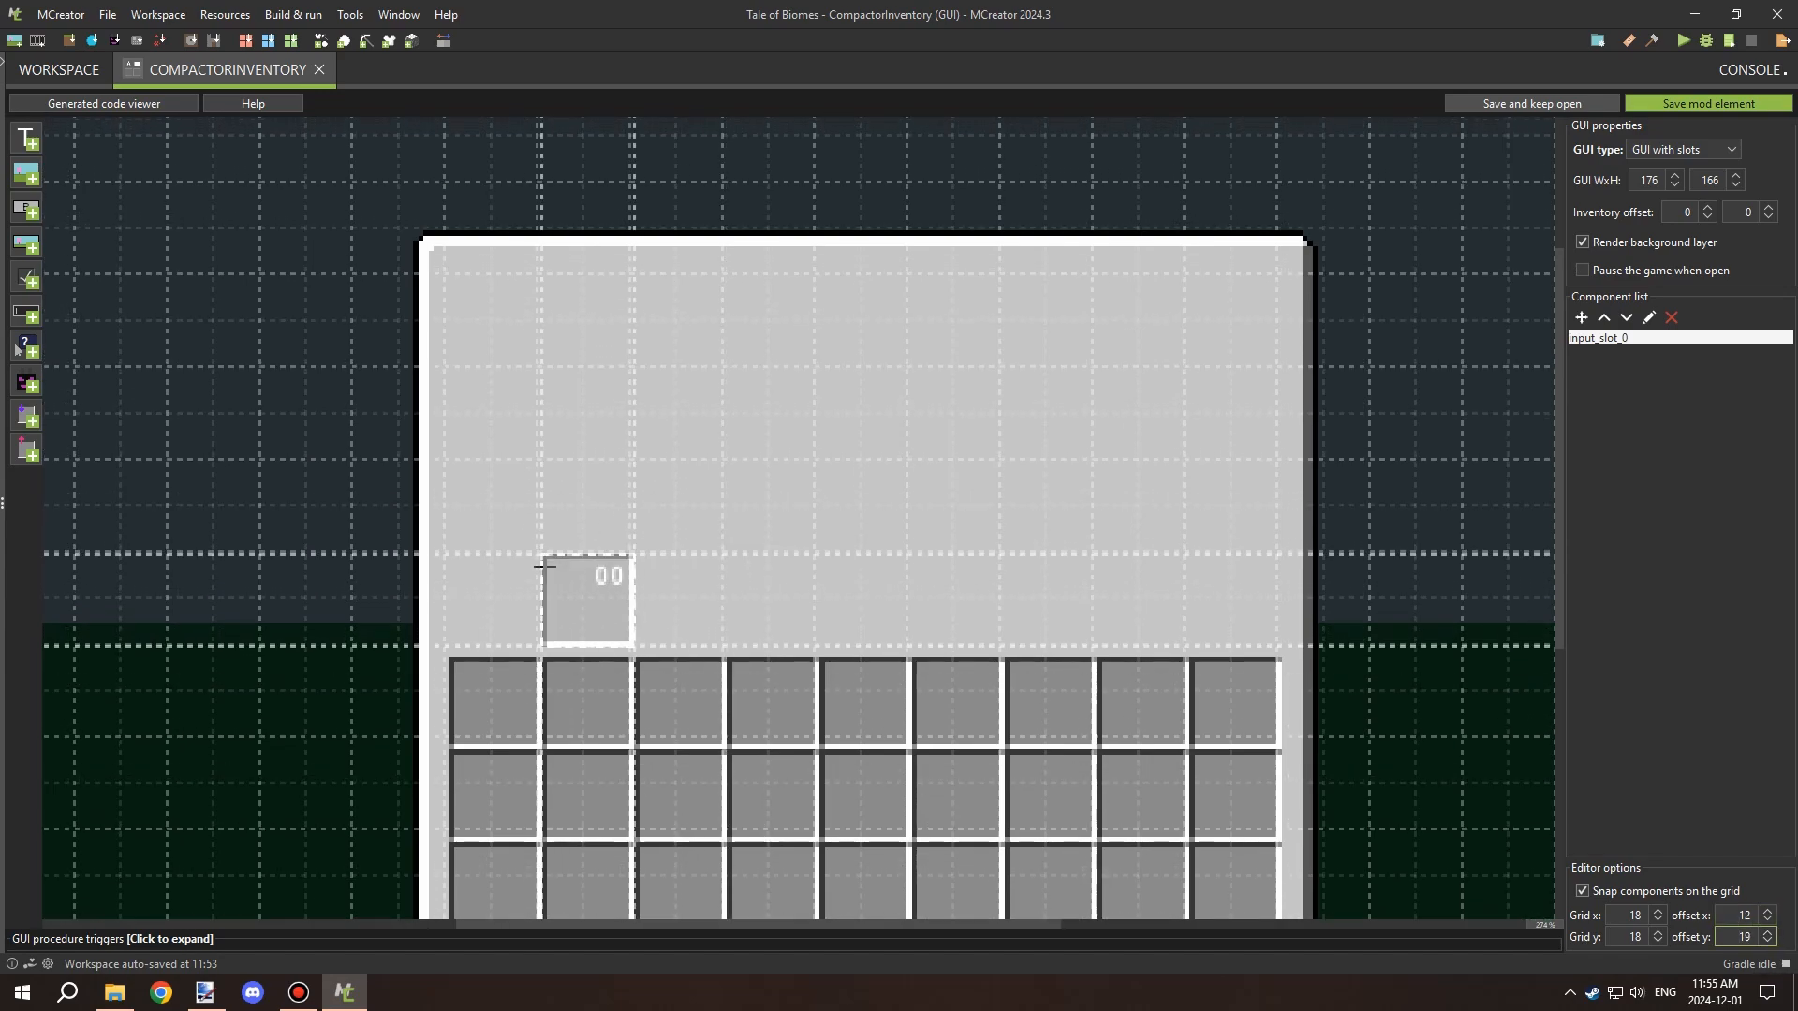
click(1768, 933)
click(1768, 933)
click(1767, 933)
drag(530, 580, 530, 350)
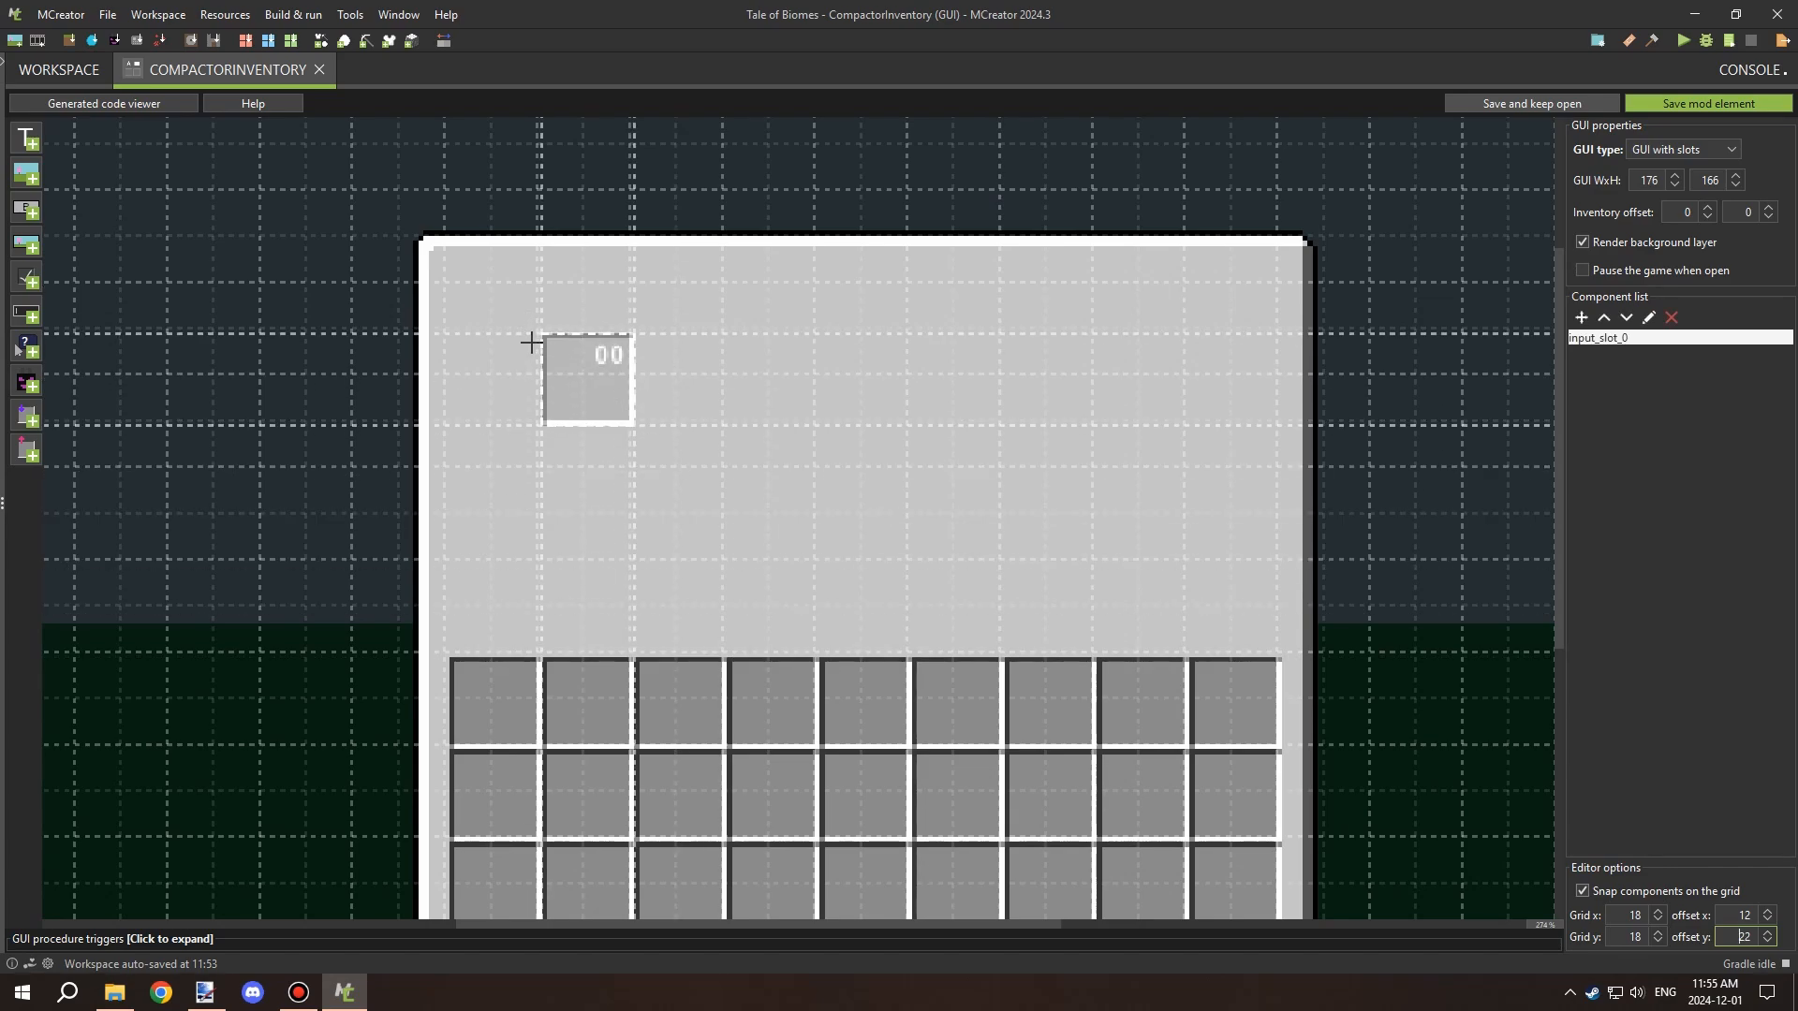
click(792, 377)
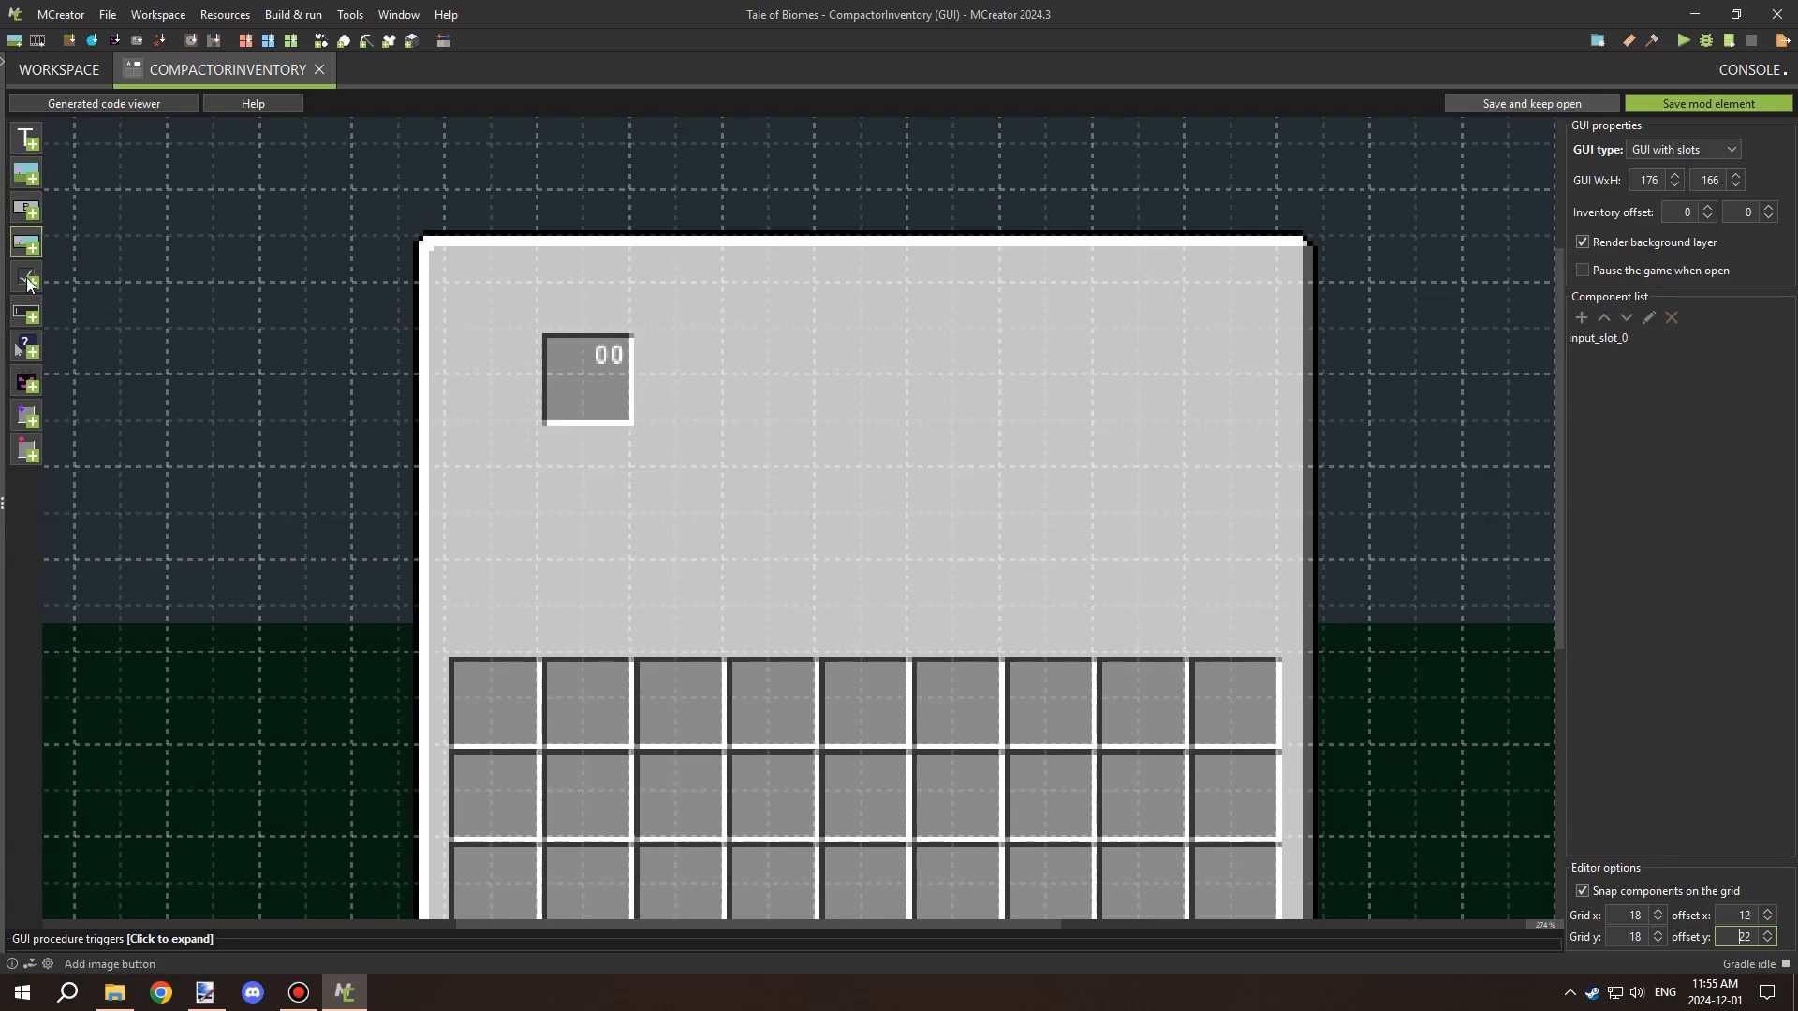
Add input slots 1 and 2 directly beside slot 0 to form a row of three.
click(26, 414)
click(862, 700)
click(630, 314)
click(27, 415)
click(862, 699)
click(744, 346)
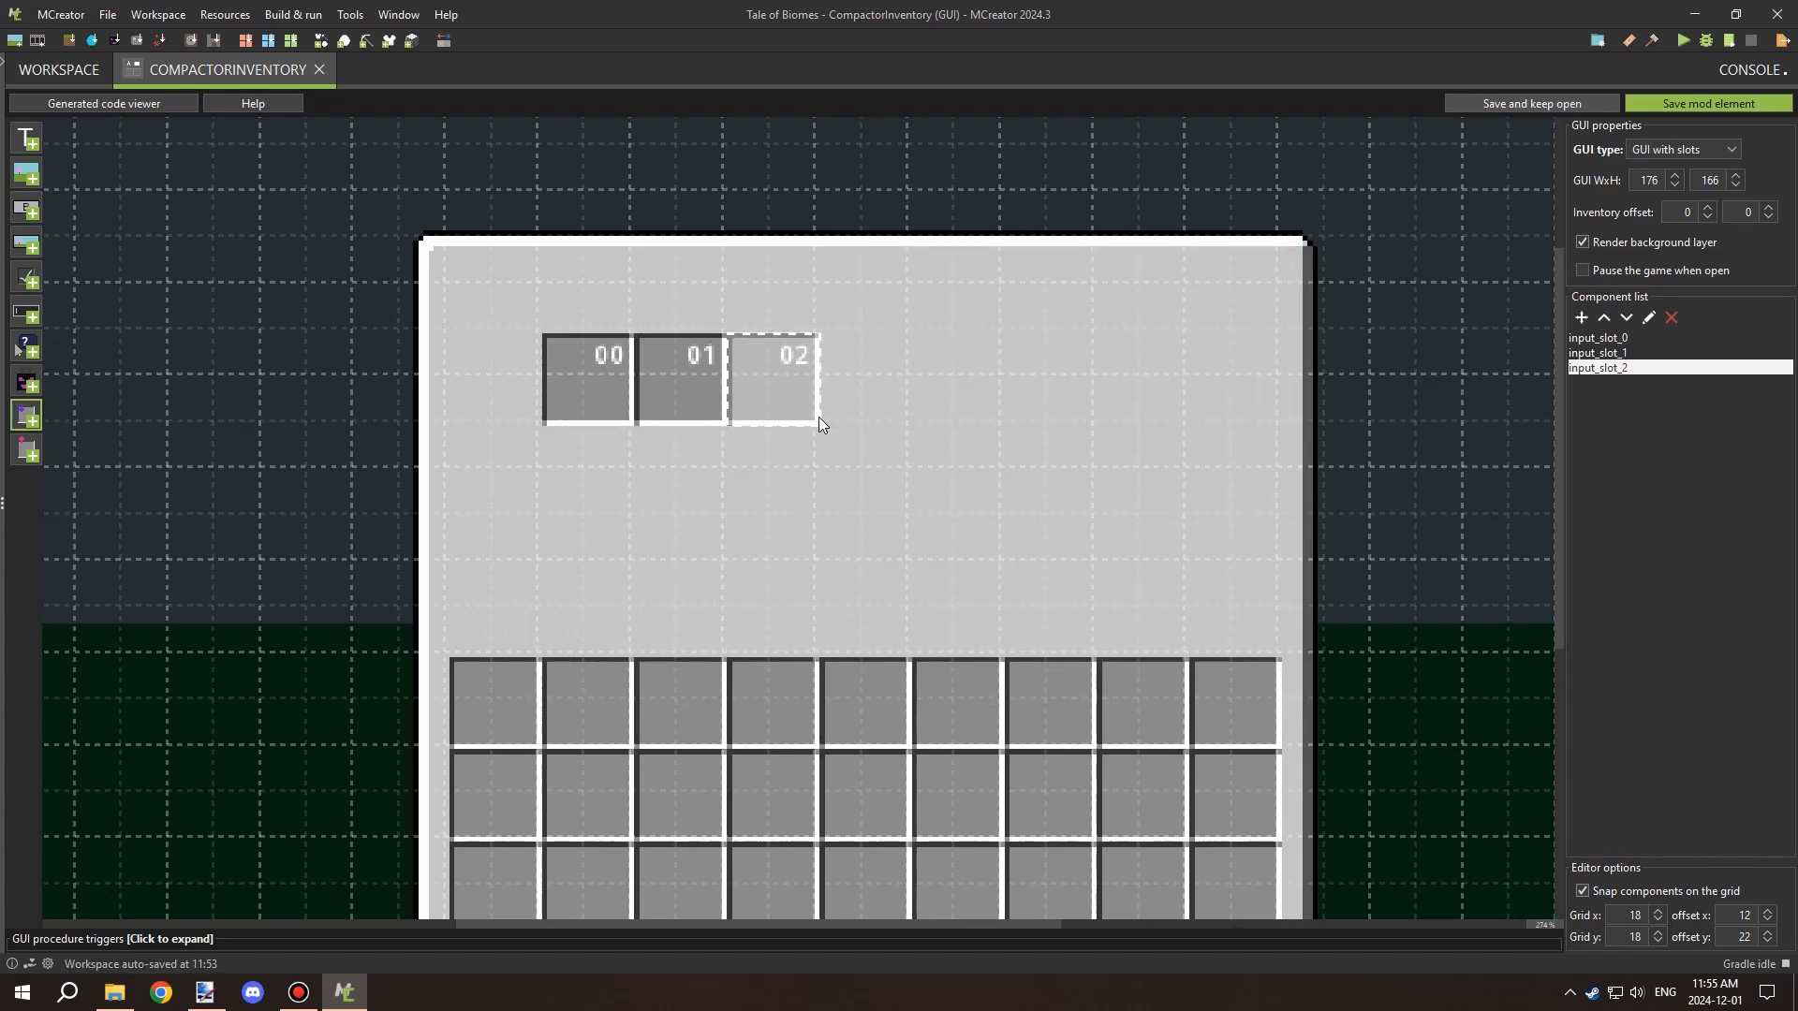
Add input slots 3, 4 and 5 as a second row and slot 6 beneath slot 3.
click(26, 414)
click(856, 699)
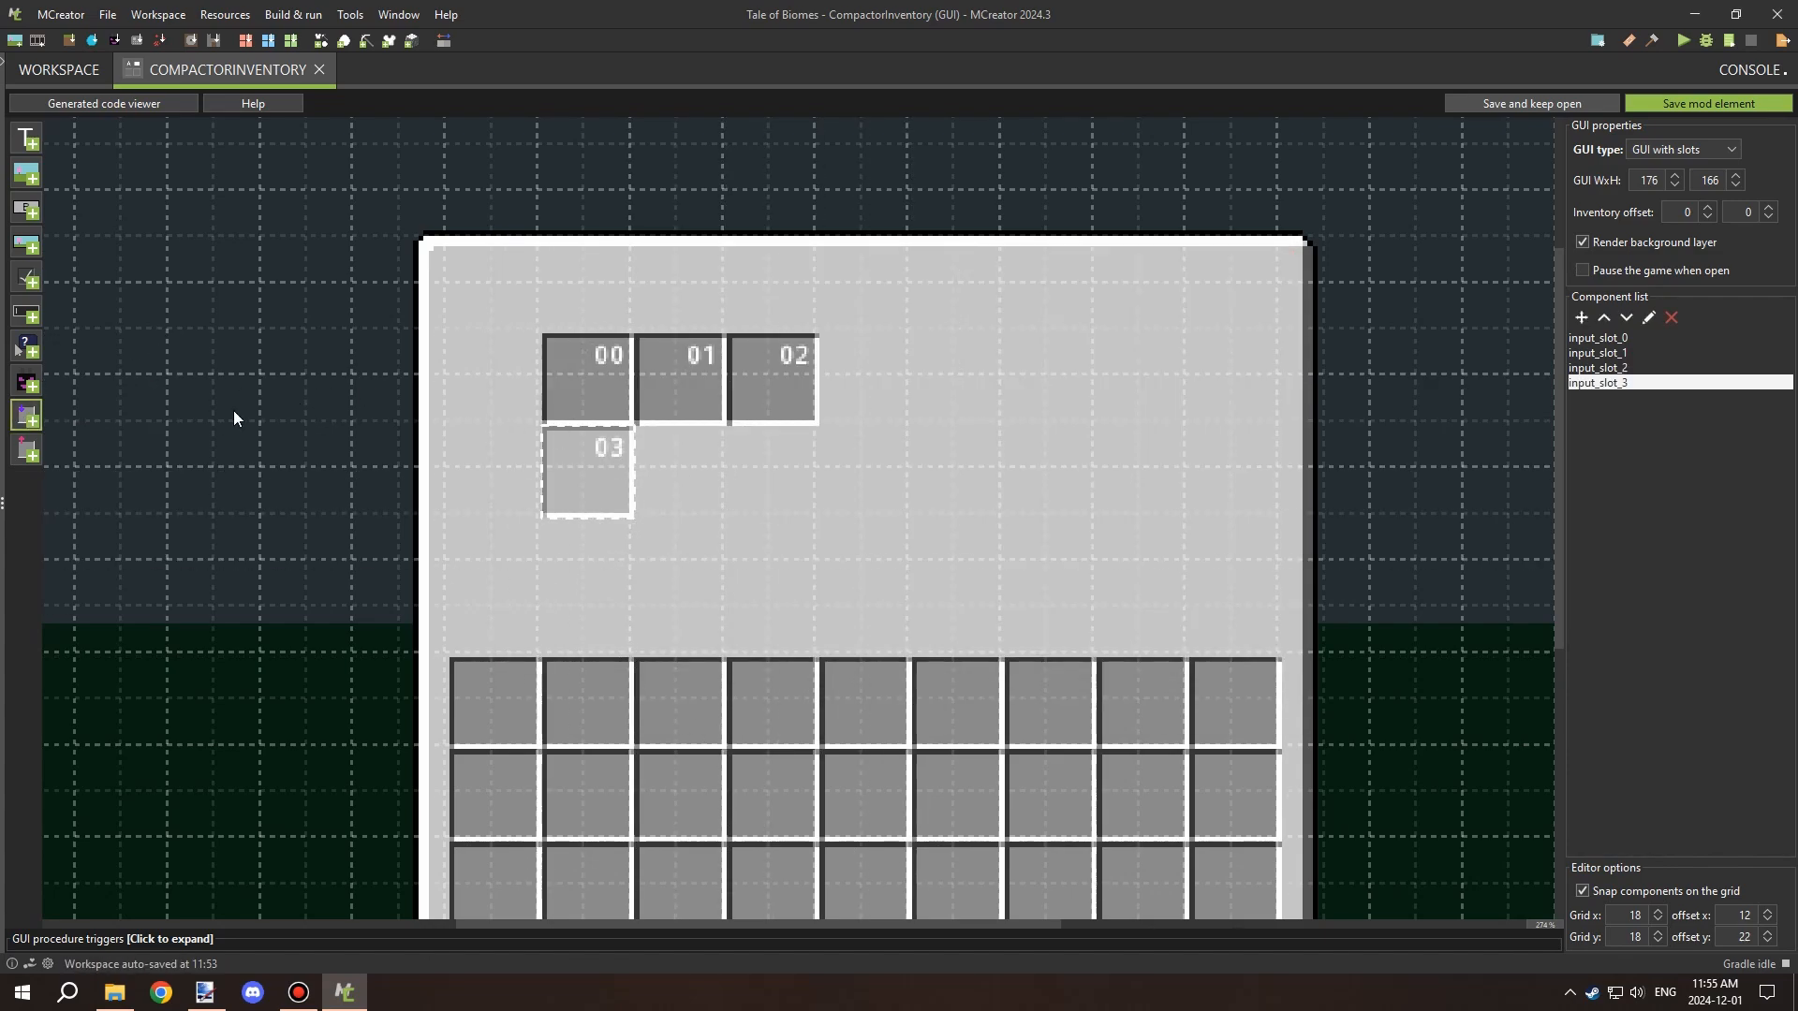
click(26, 415)
click(862, 699)
click(26, 415)
click(861, 699)
click(777, 448)
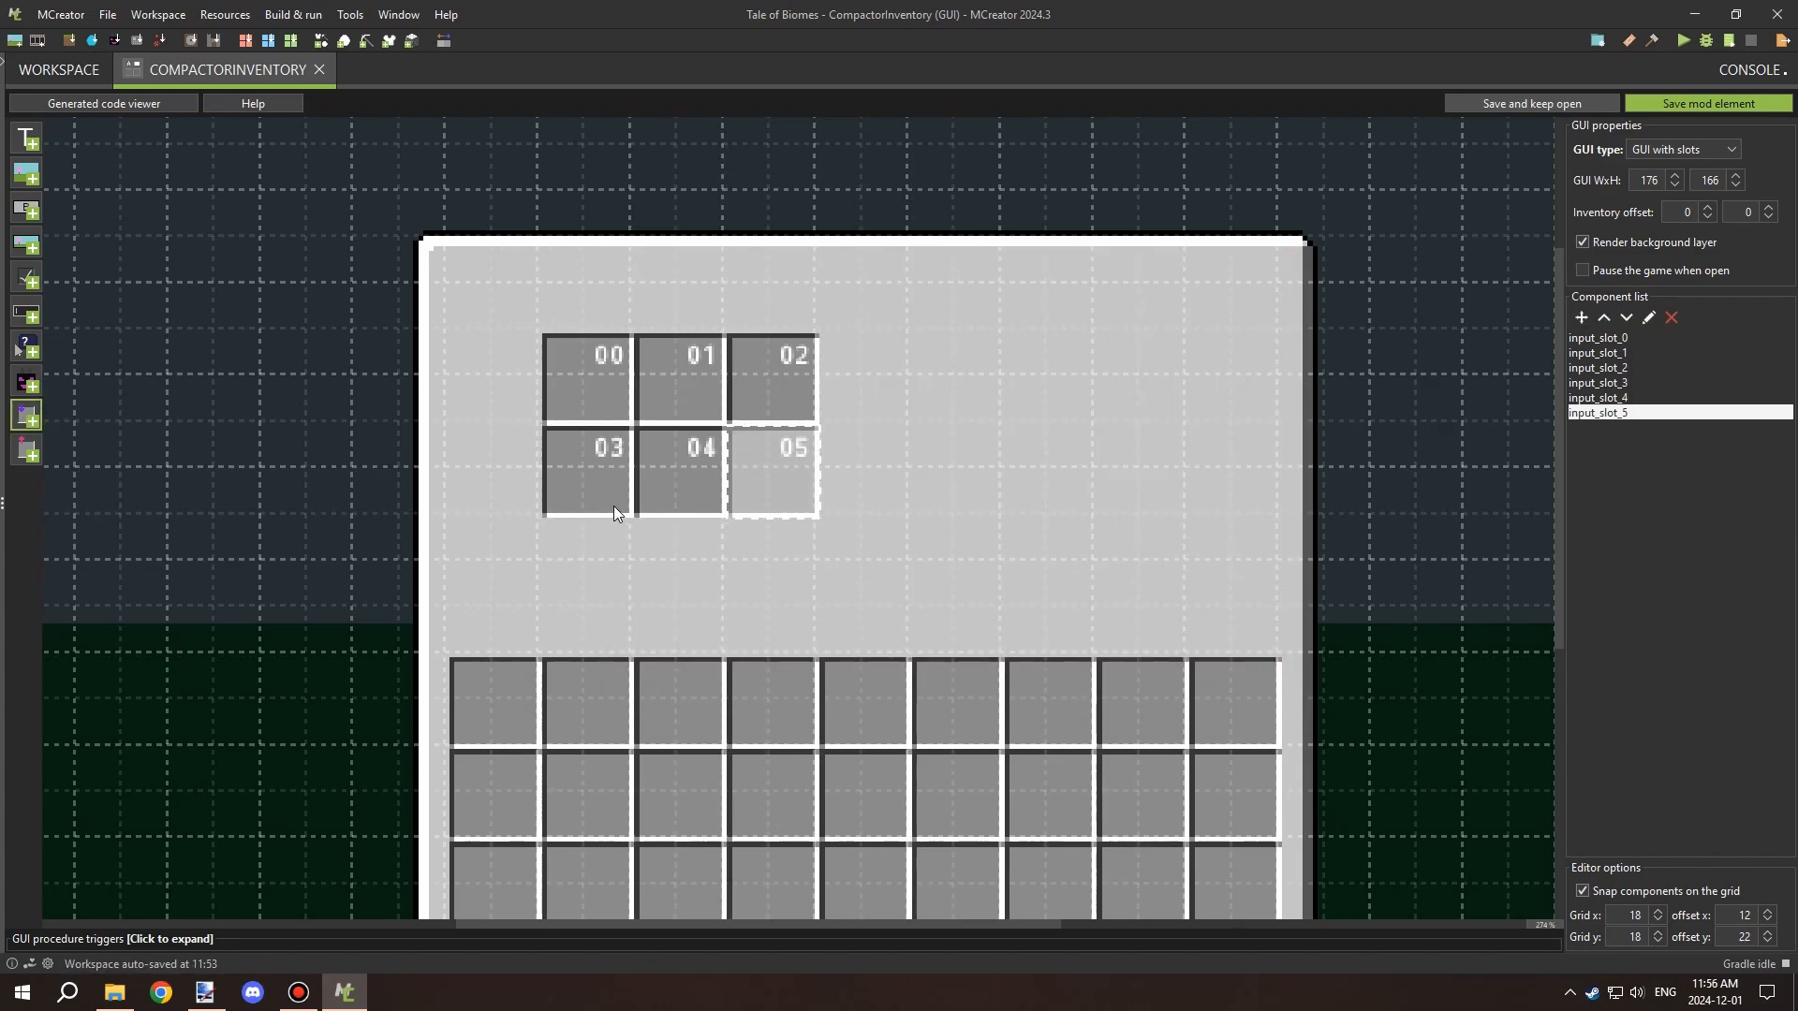
click(26, 415)
click(863, 699)
click(599, 543)
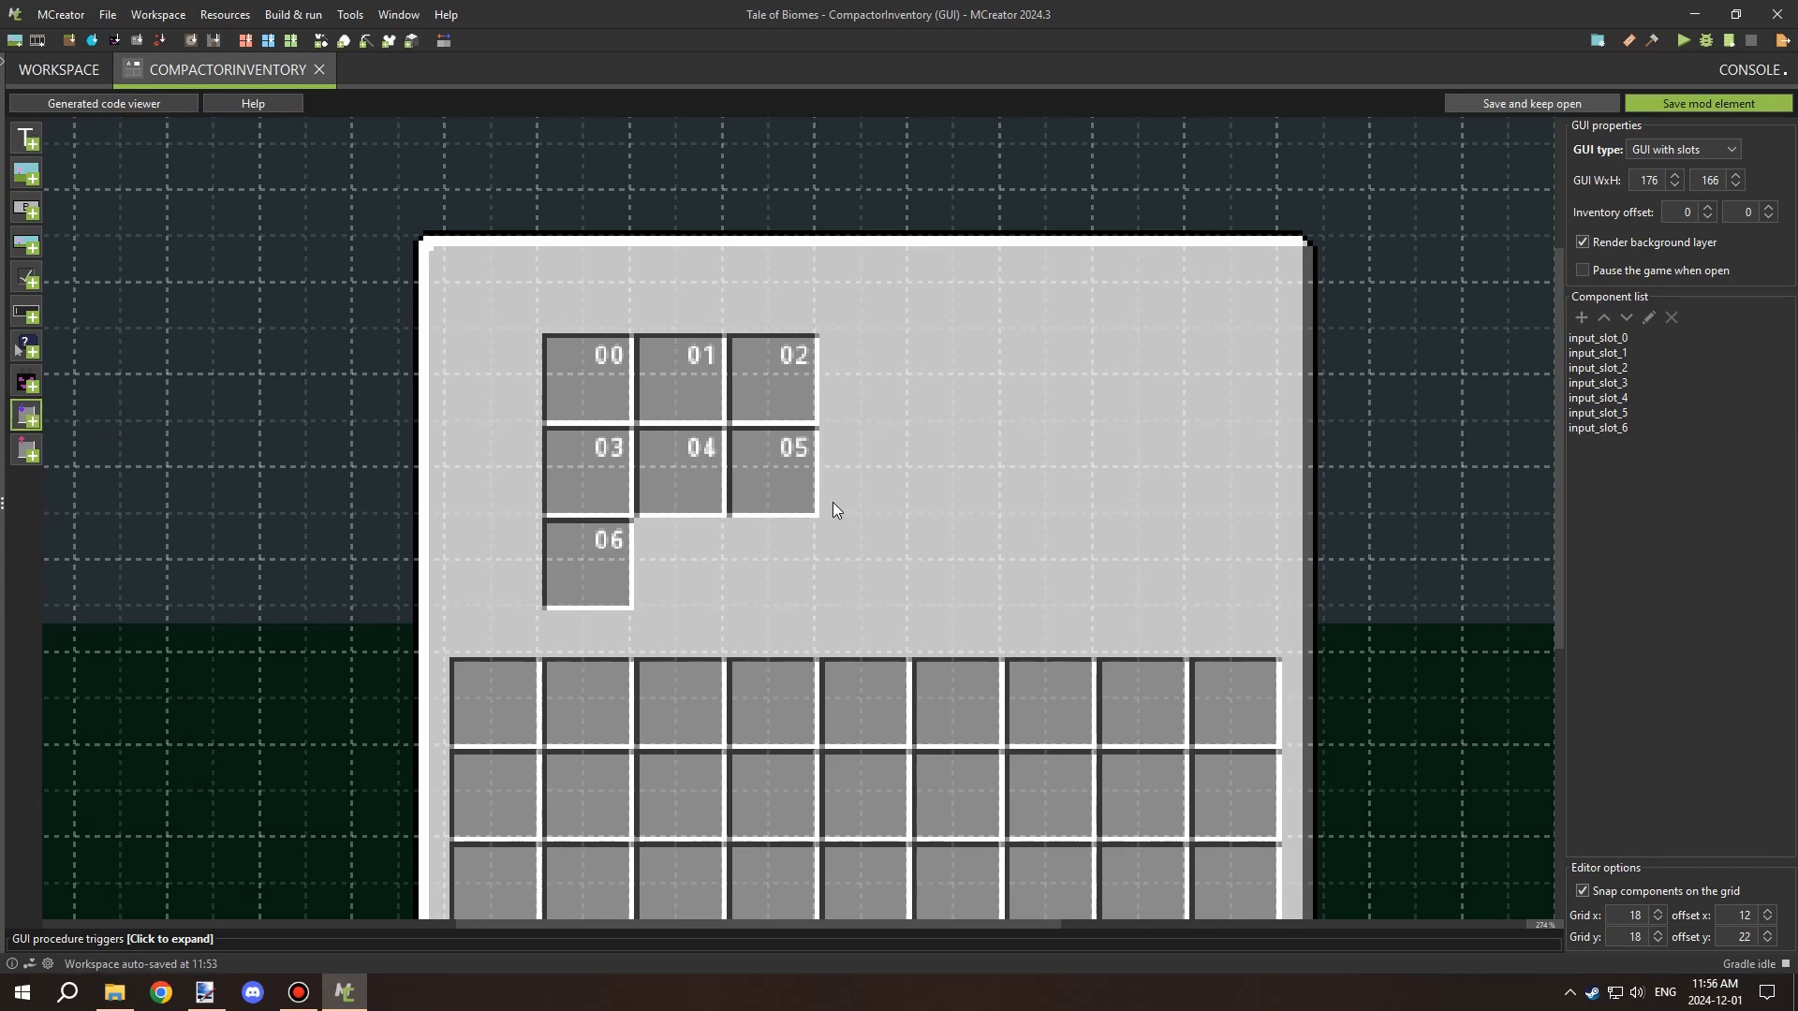
Delete input slots 1 to 6 from the GUI, leaving only slot 0.
drag(682, 378, 1097, 379)
click(775, 378)
click(1671, 317)
click(1635, 369)
click(1671, 317)
click(1637, 358)
click(1671, 317)
click(1635, 354)
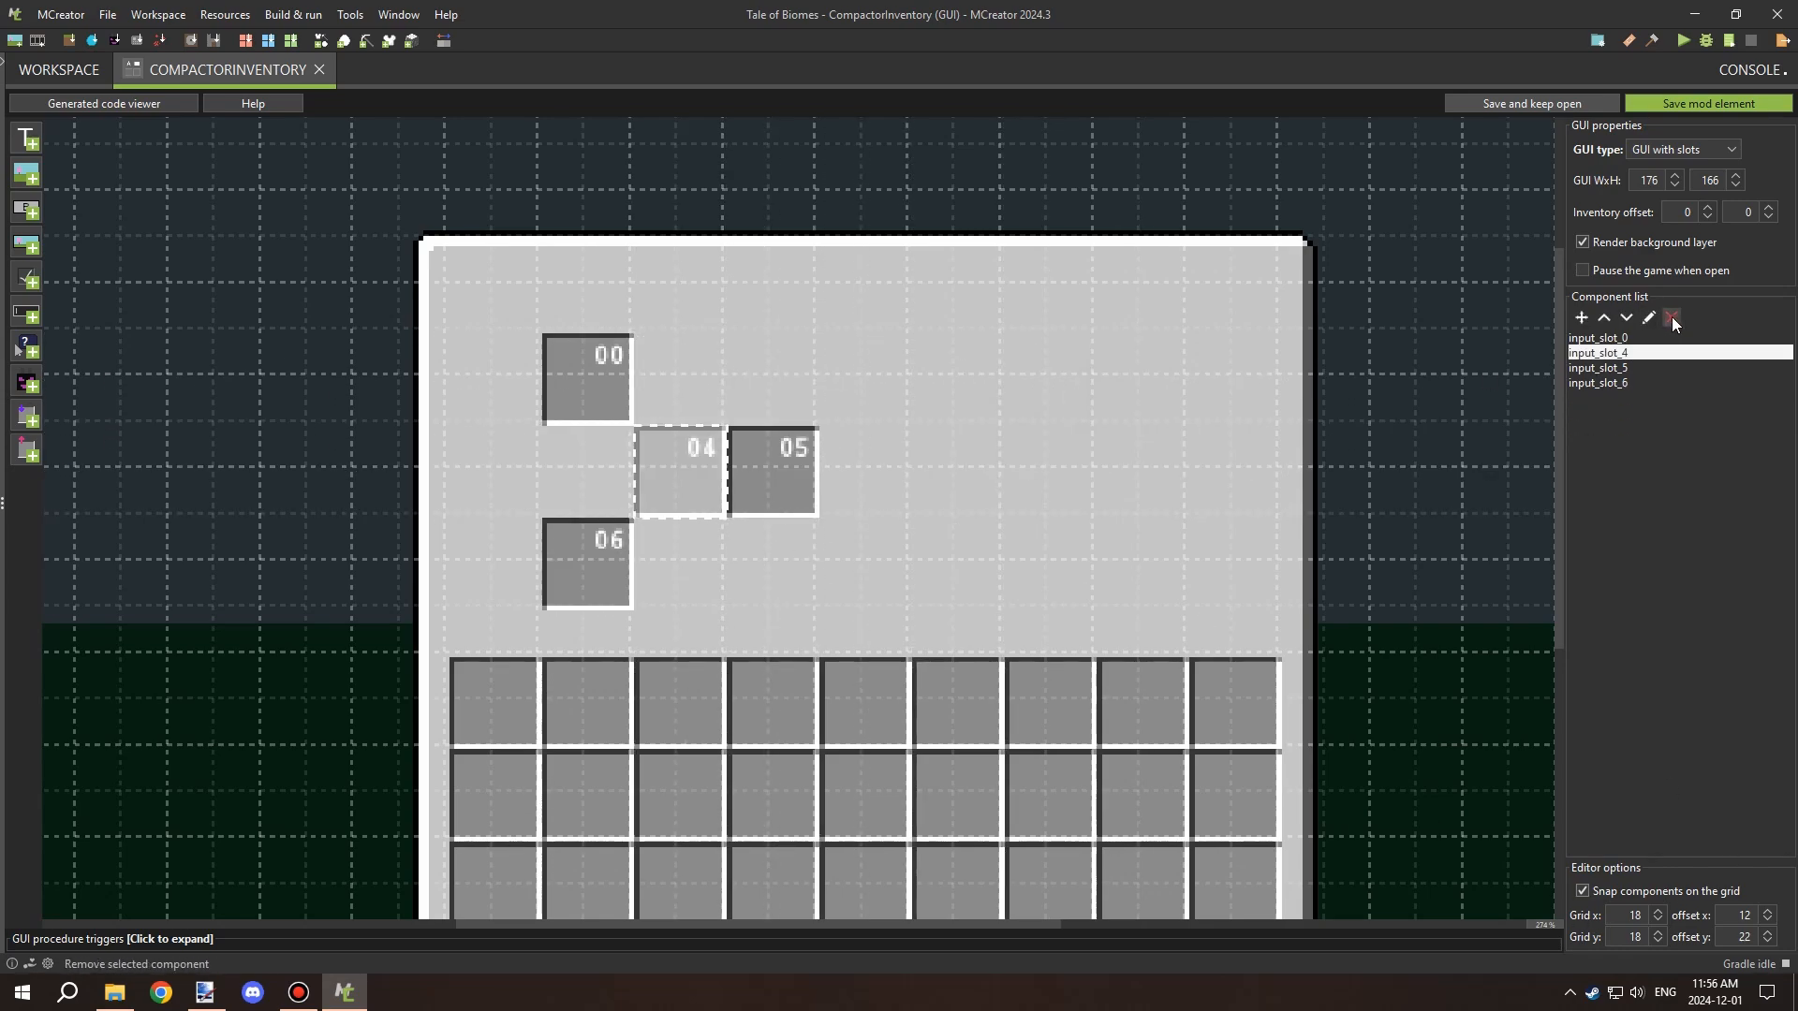
click(1672, 318)
click(1633, 353)
click(1671, 317)
click(1629, 351)
click(1671, 318)
Set the grid's offset y to 15 and move slot 0 above the third inventory column.
drag(590, 376, 532, 389)
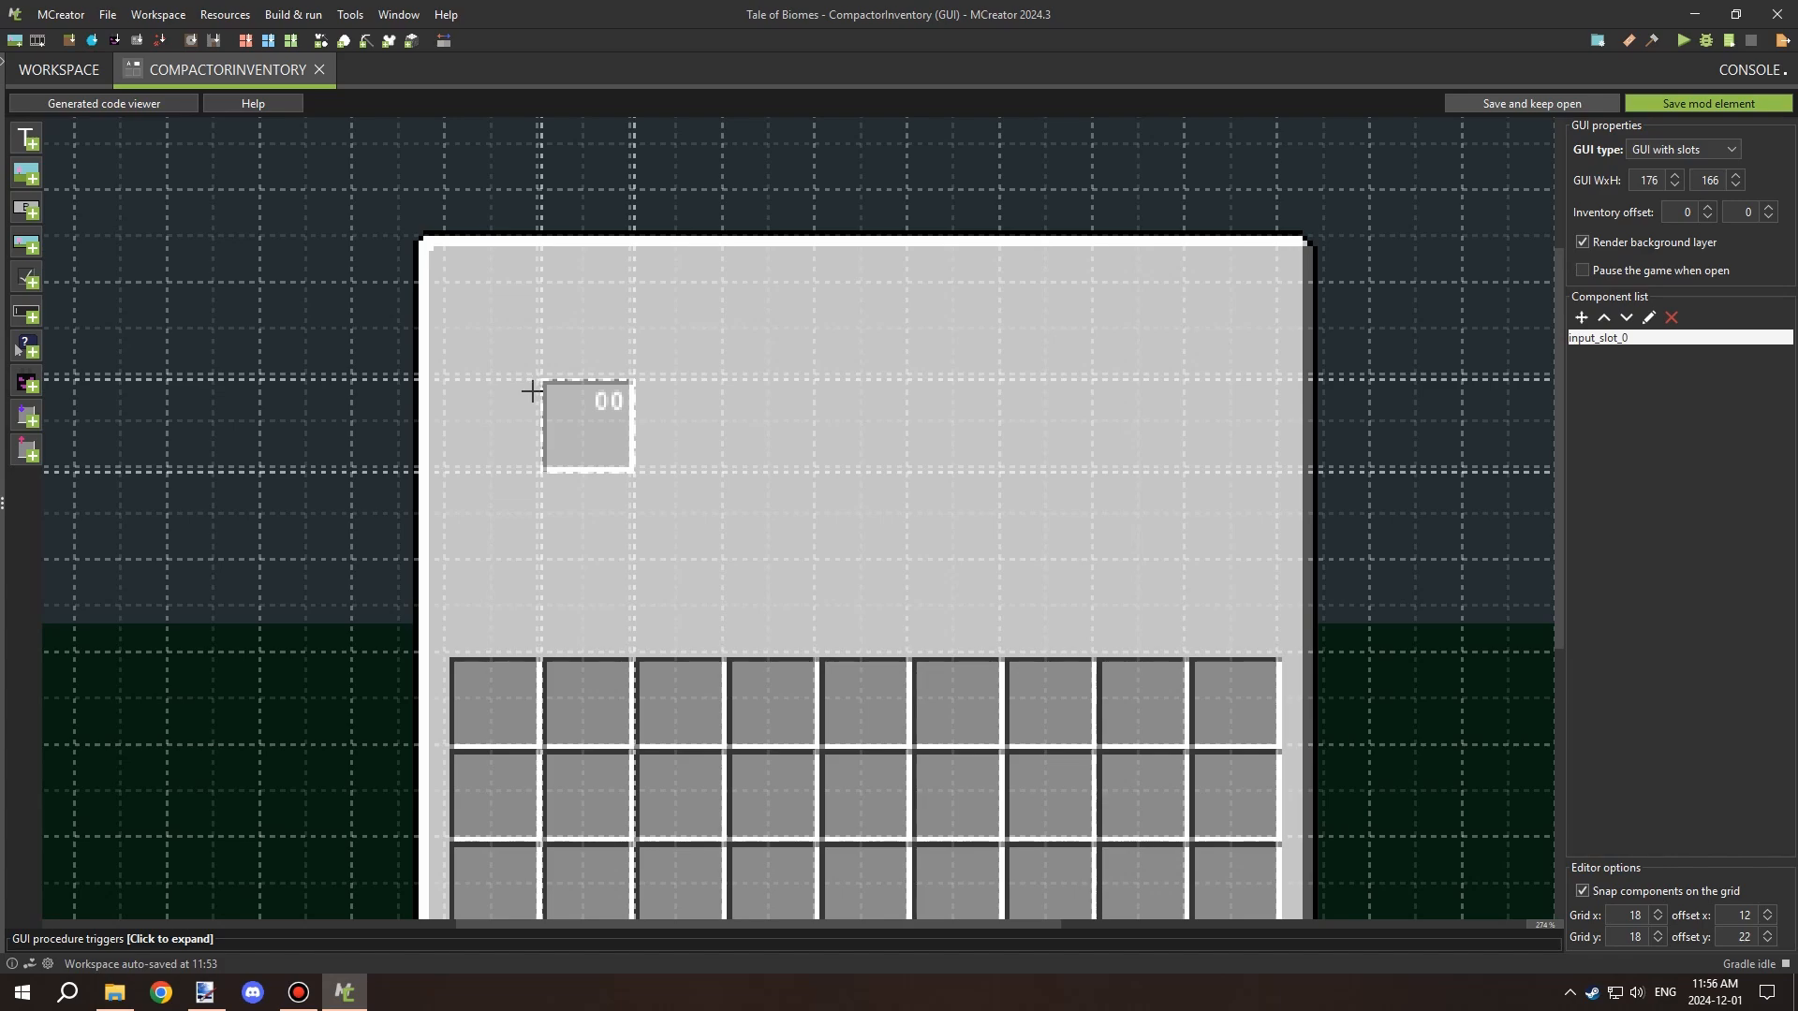
click(1768, 942)
drag(541, 391, 648, 408)
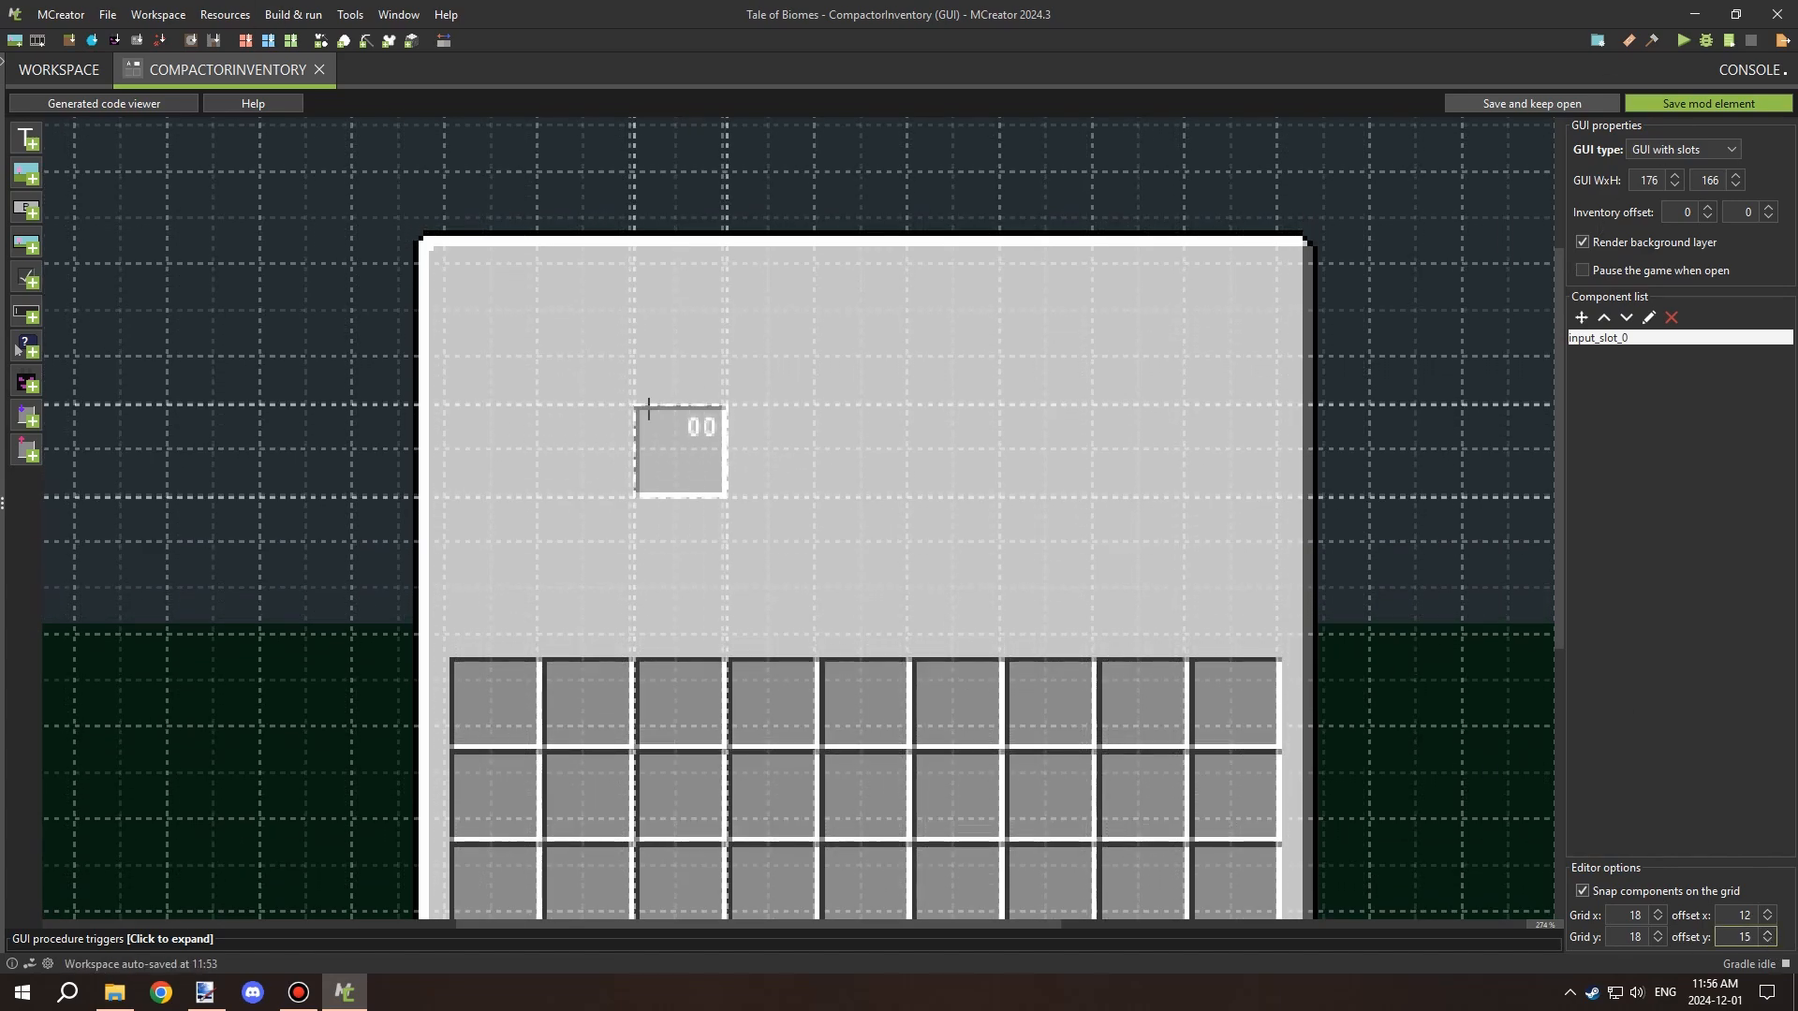
Add input slot 1 level with slot 0 above the seventh inventory column, and save the GUI element.
click(27, 415)
key(Return)
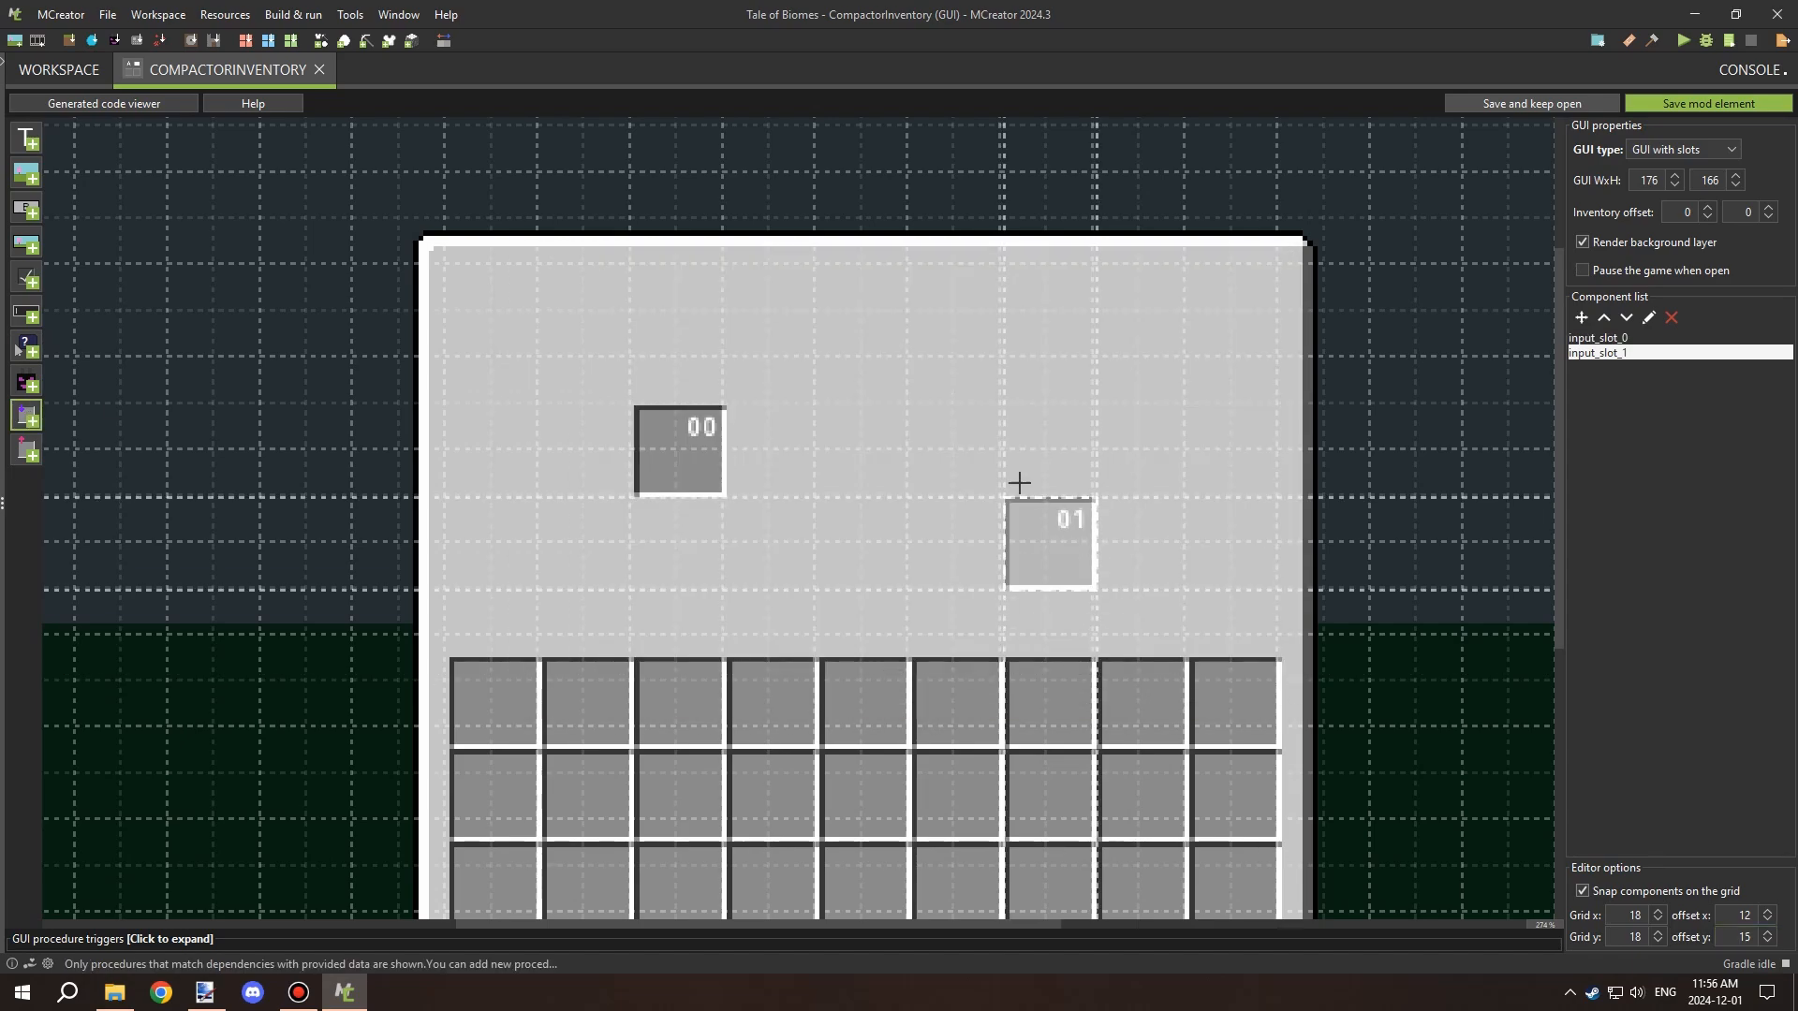
click(1021, 418)
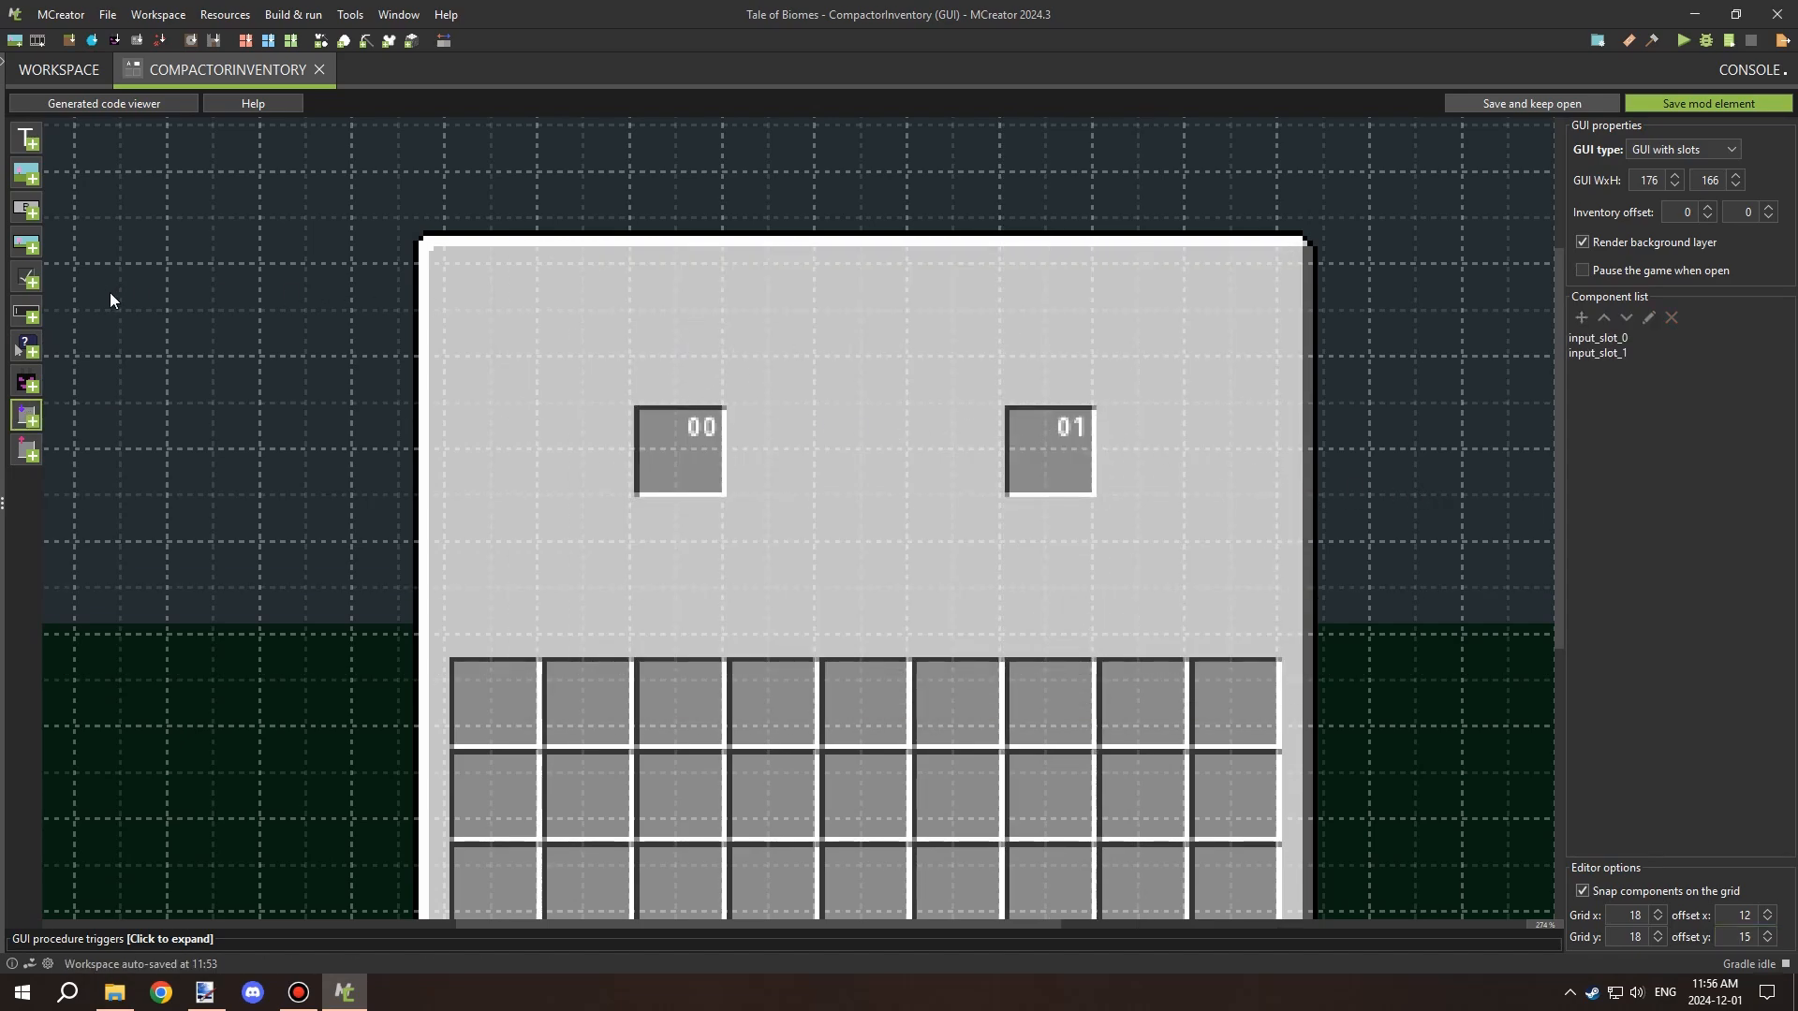
click(1694, 103)
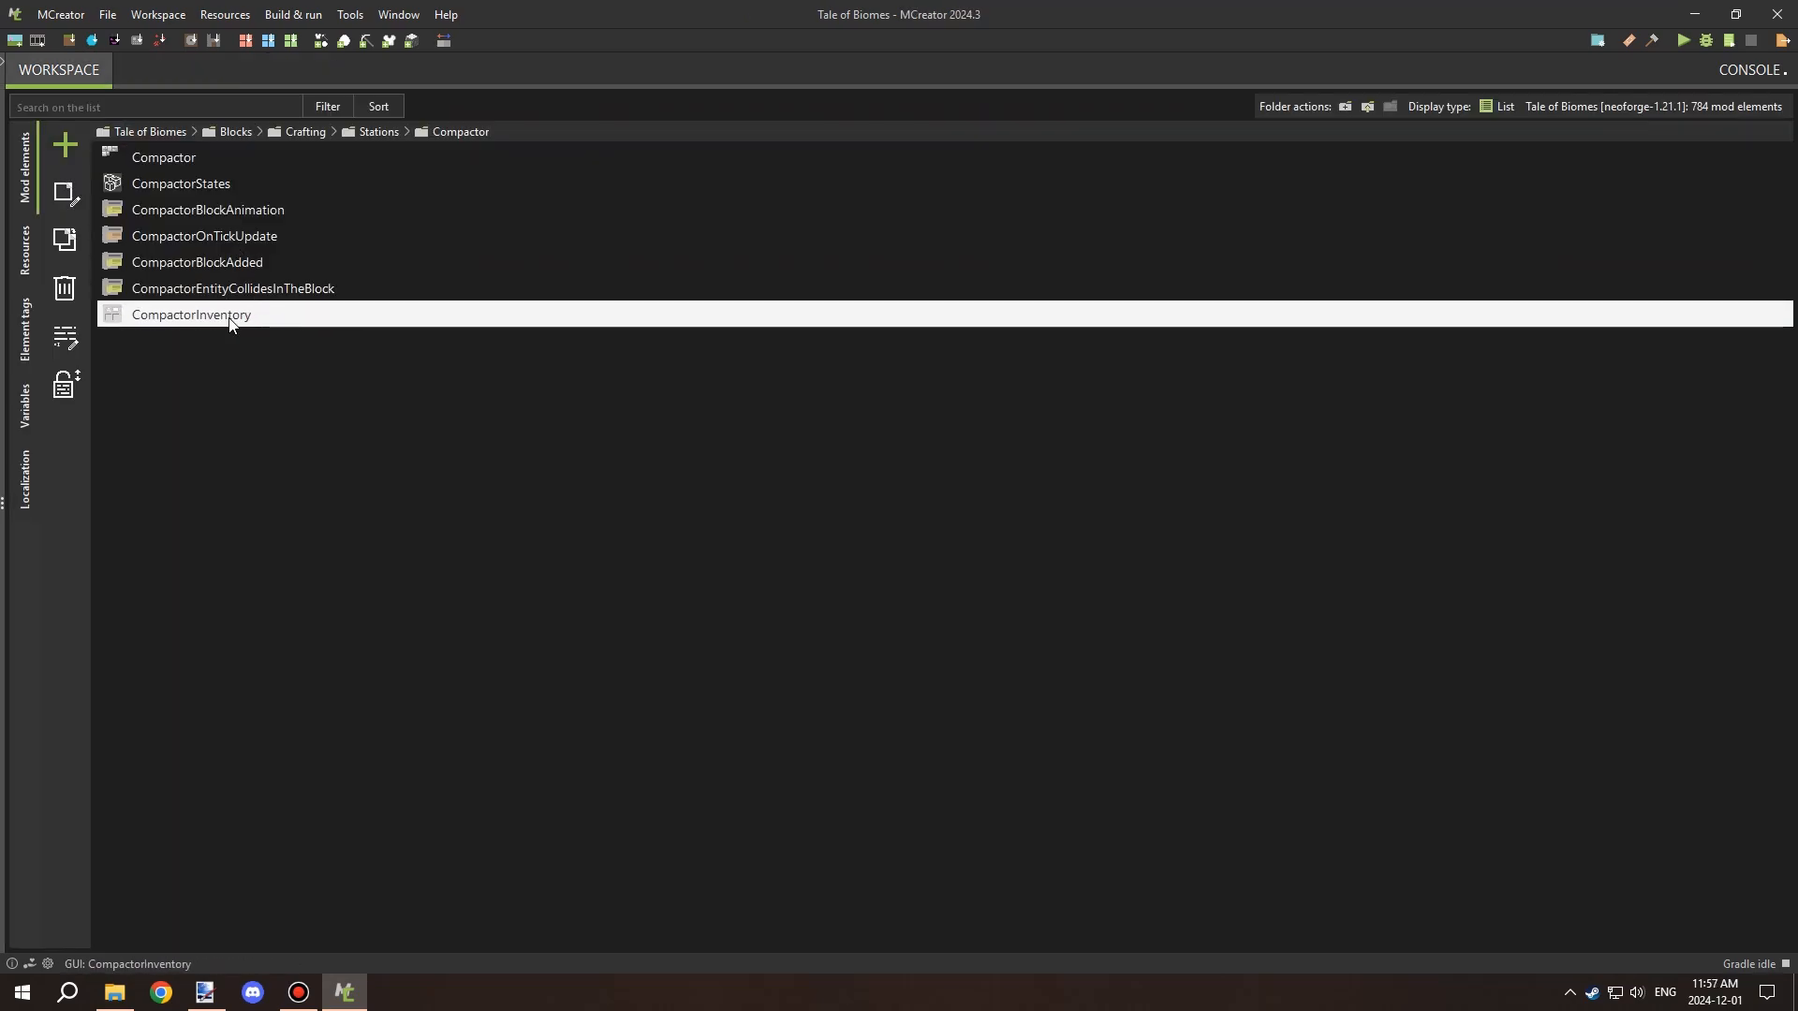
Examine the CompactorInventory GUI with its procedure triggers and the CompactorStates element, closing each again.
double_click(229, 319)
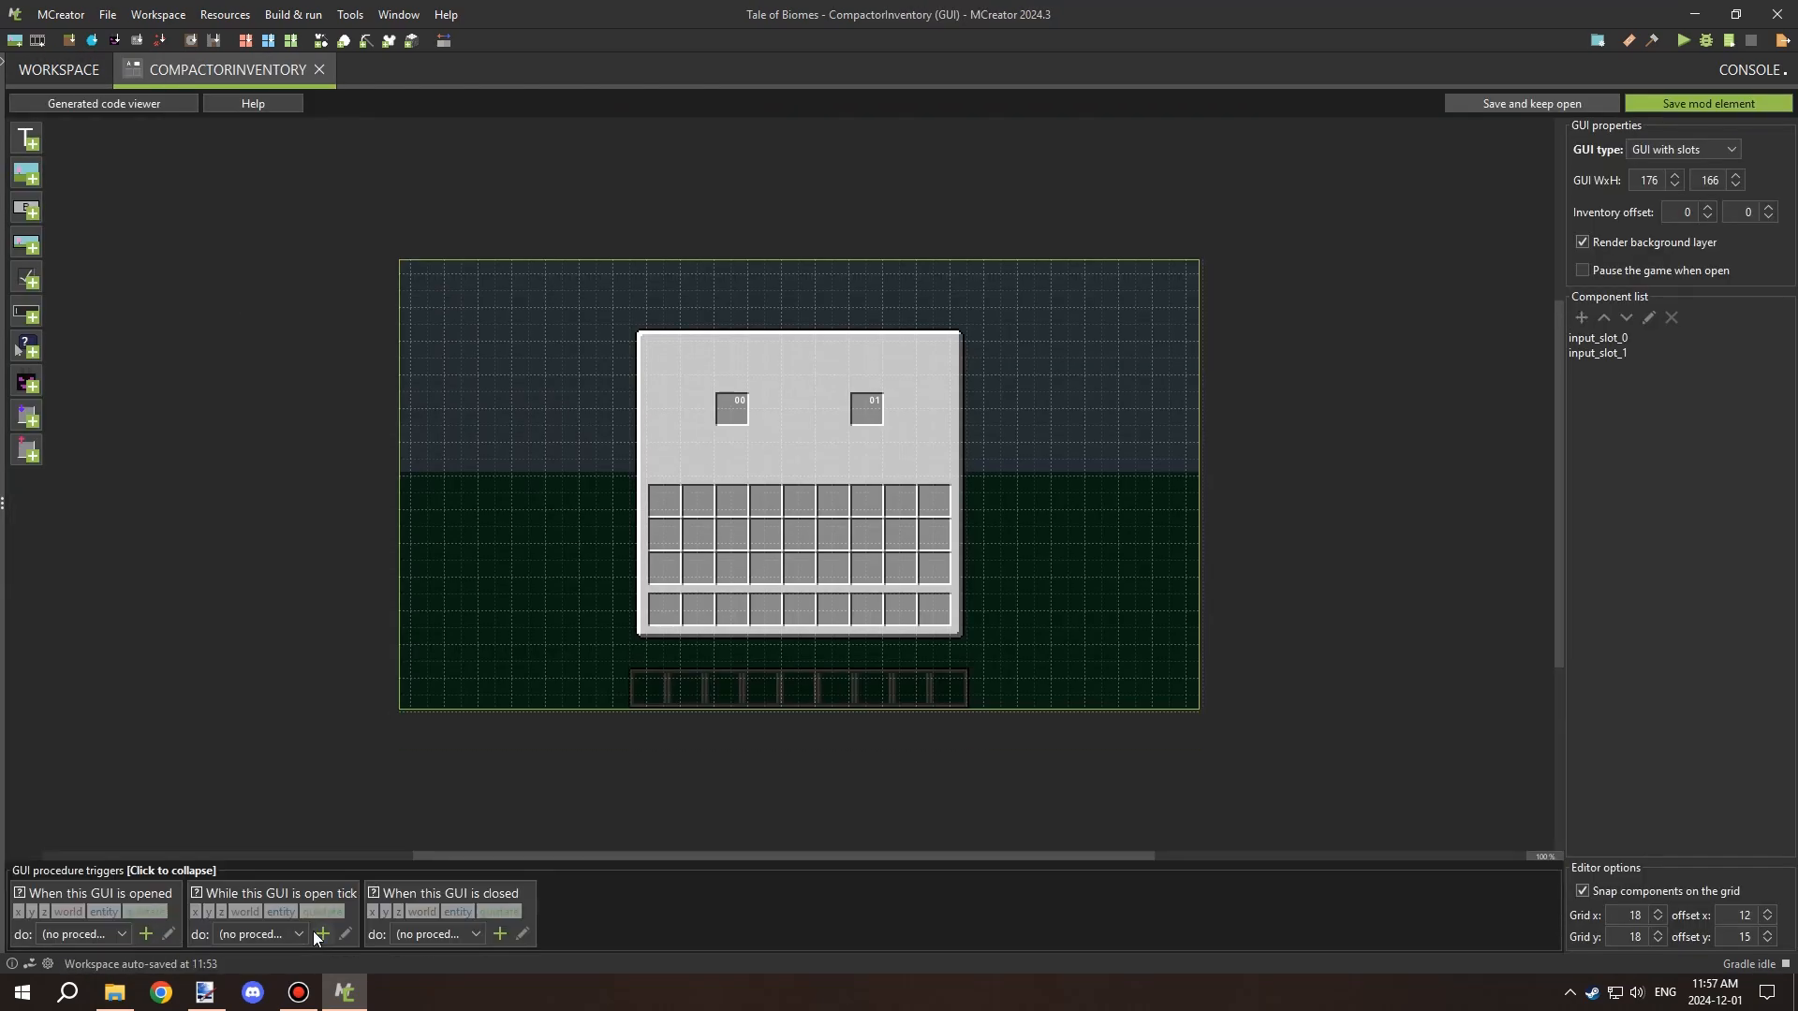
click(320, 70)
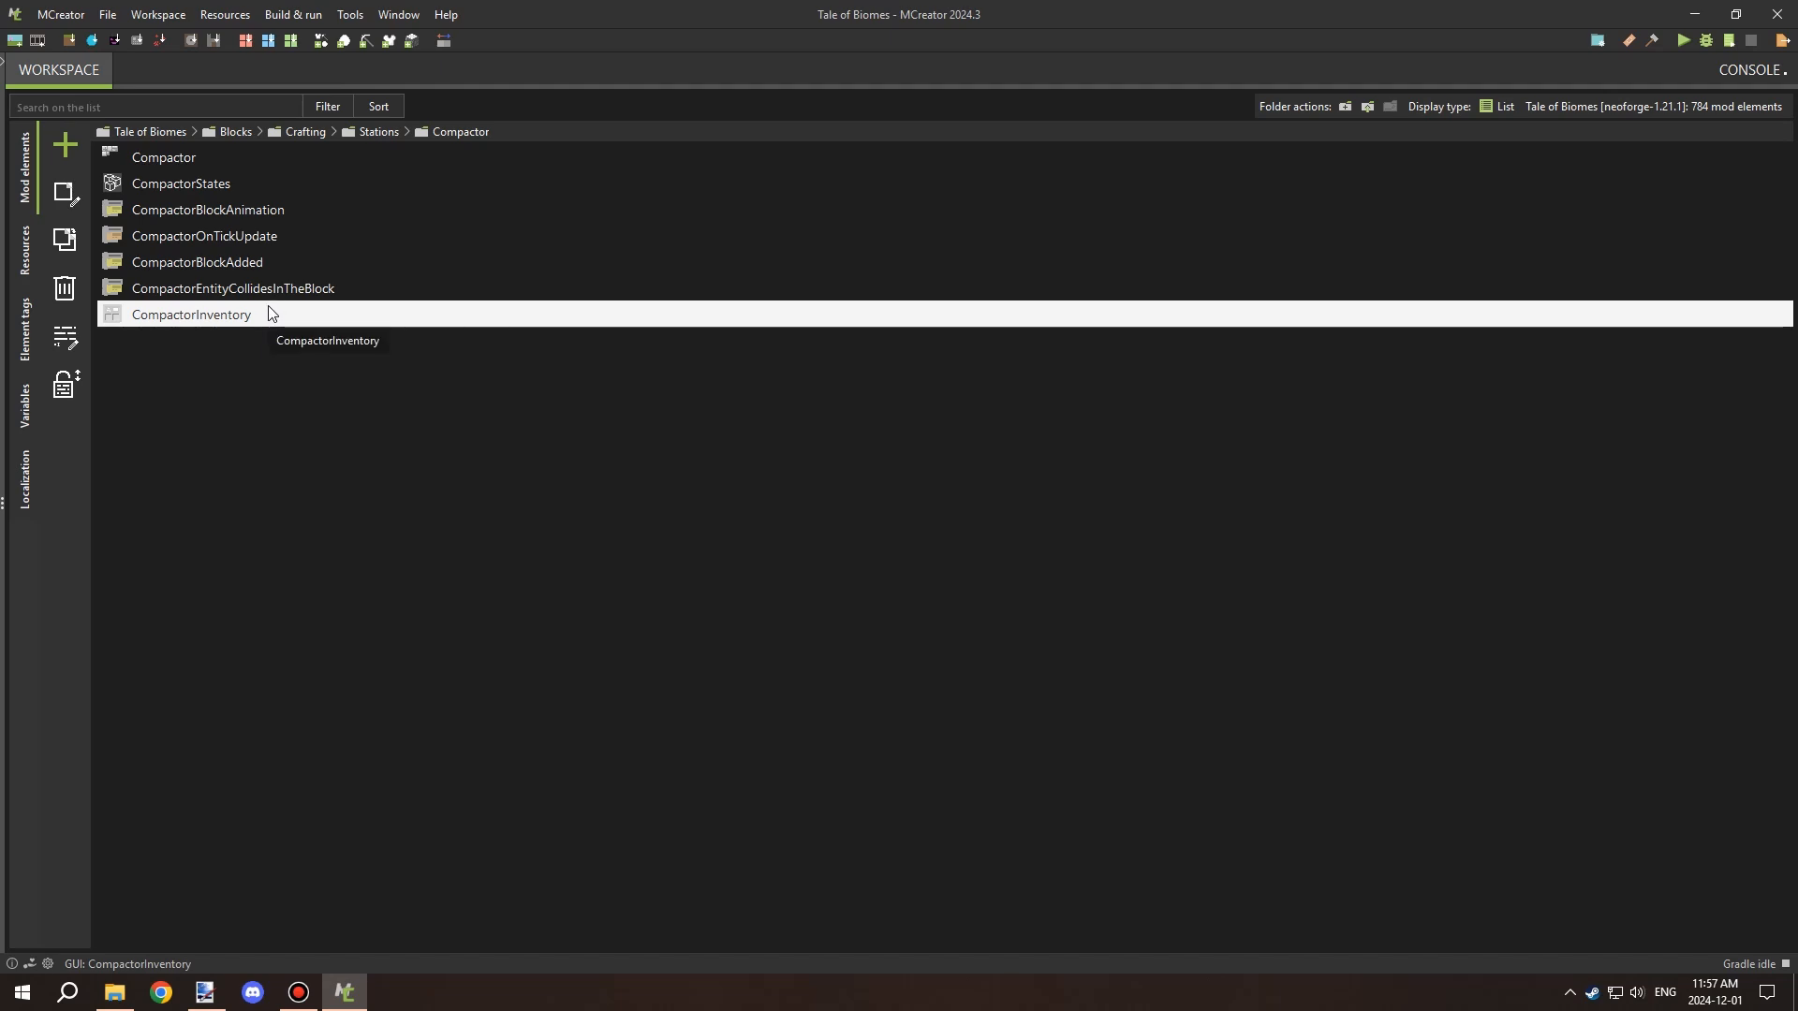
double_click(182, 183)
click(296, 70)
Bind the Compactor block to the CompactorInventory GUI in its block entity settings and save the block.
double_click(164, 157)
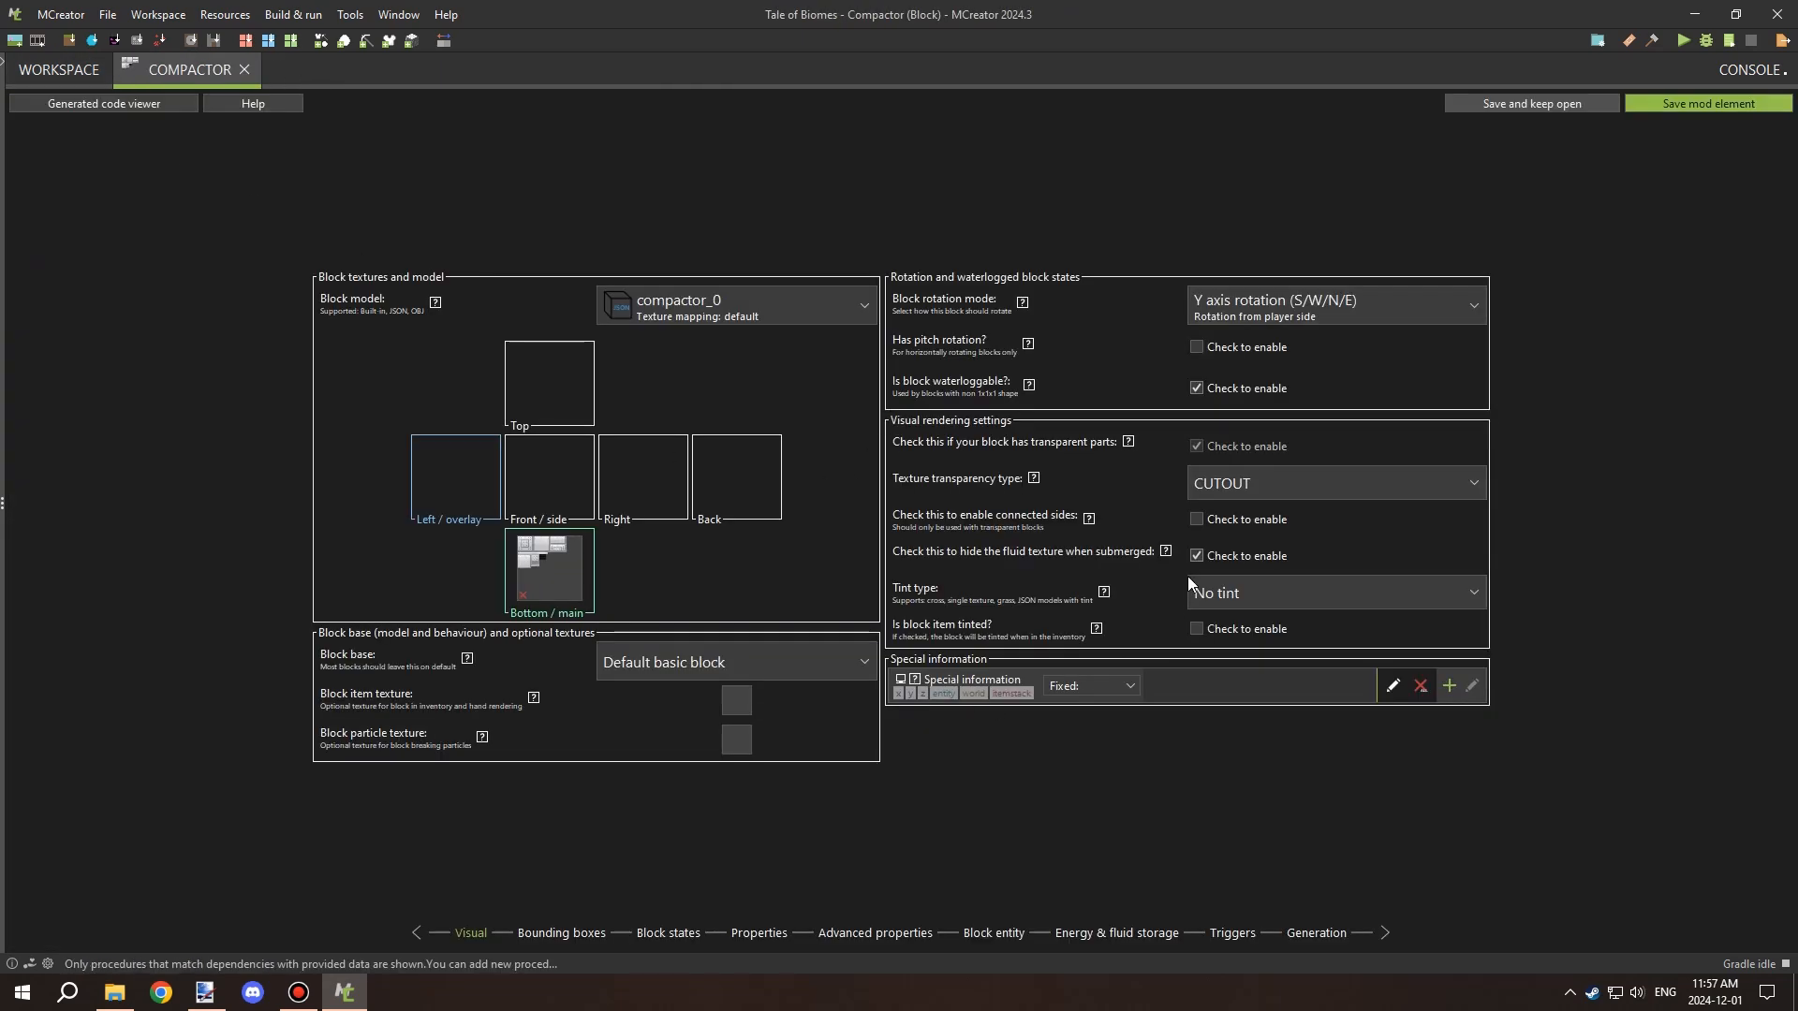
click(993, 932)
click(964, 443)
click(963, 511)
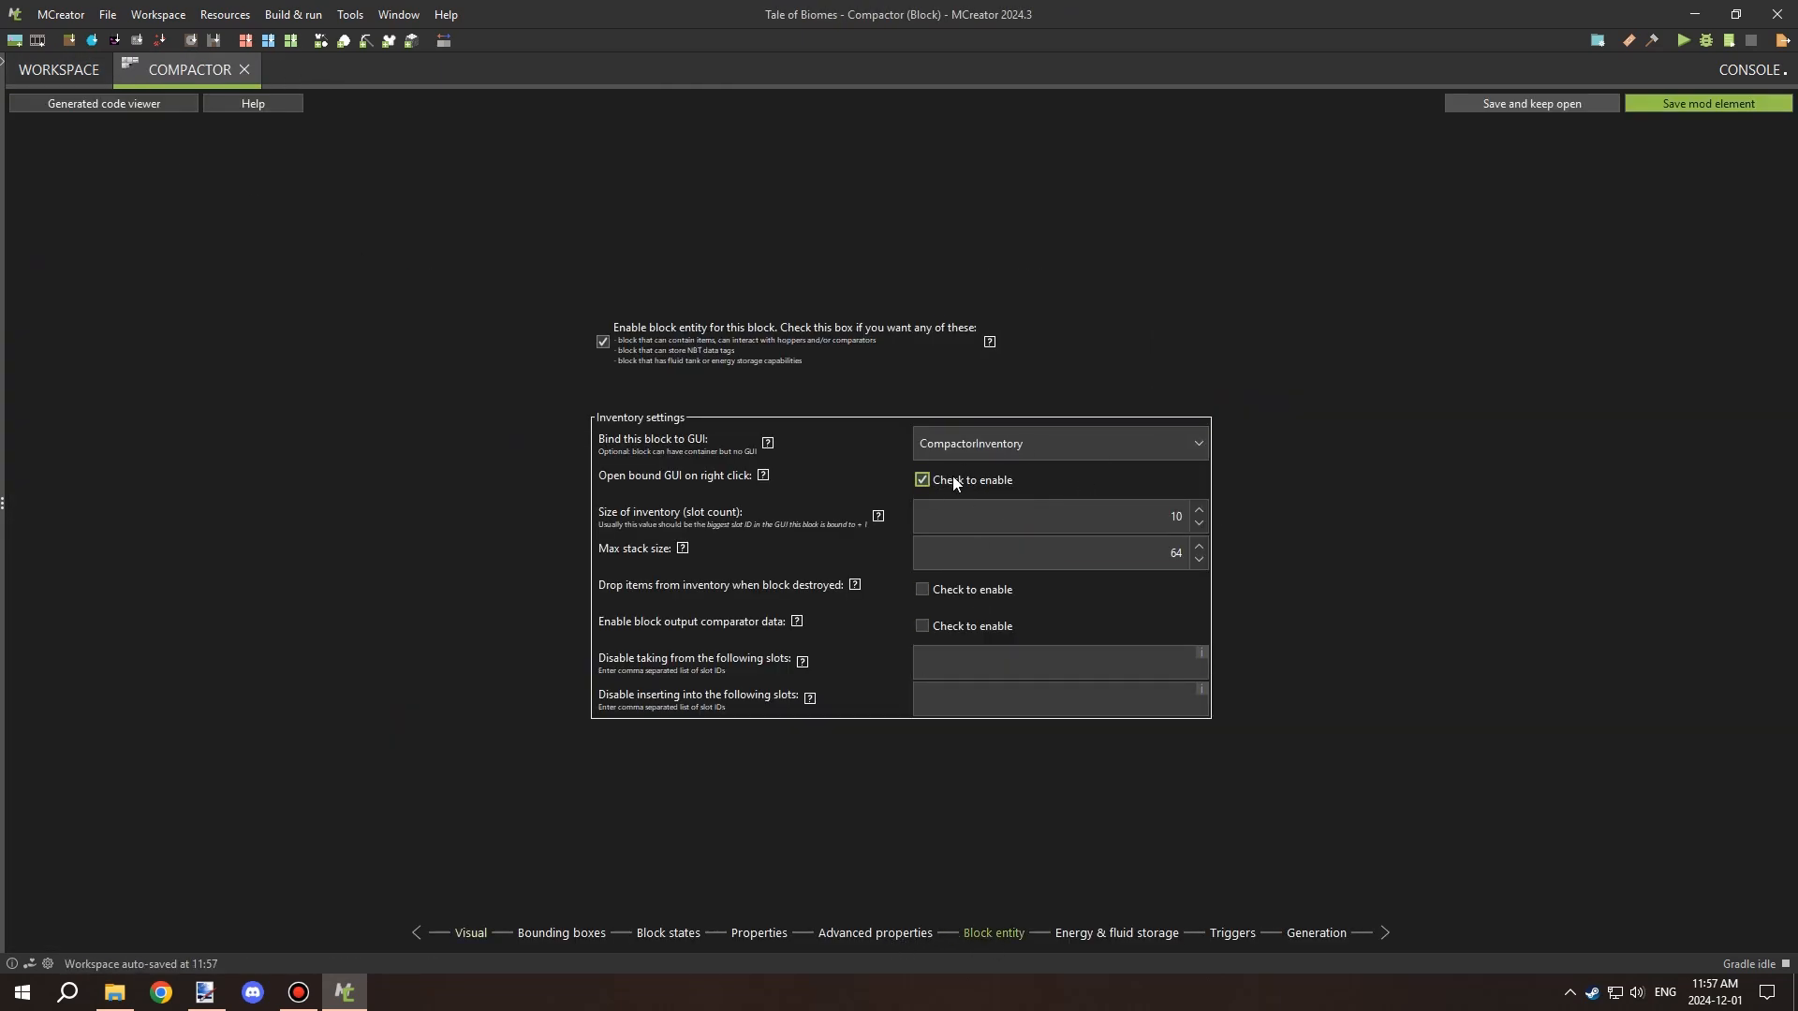
click(1727, 105)
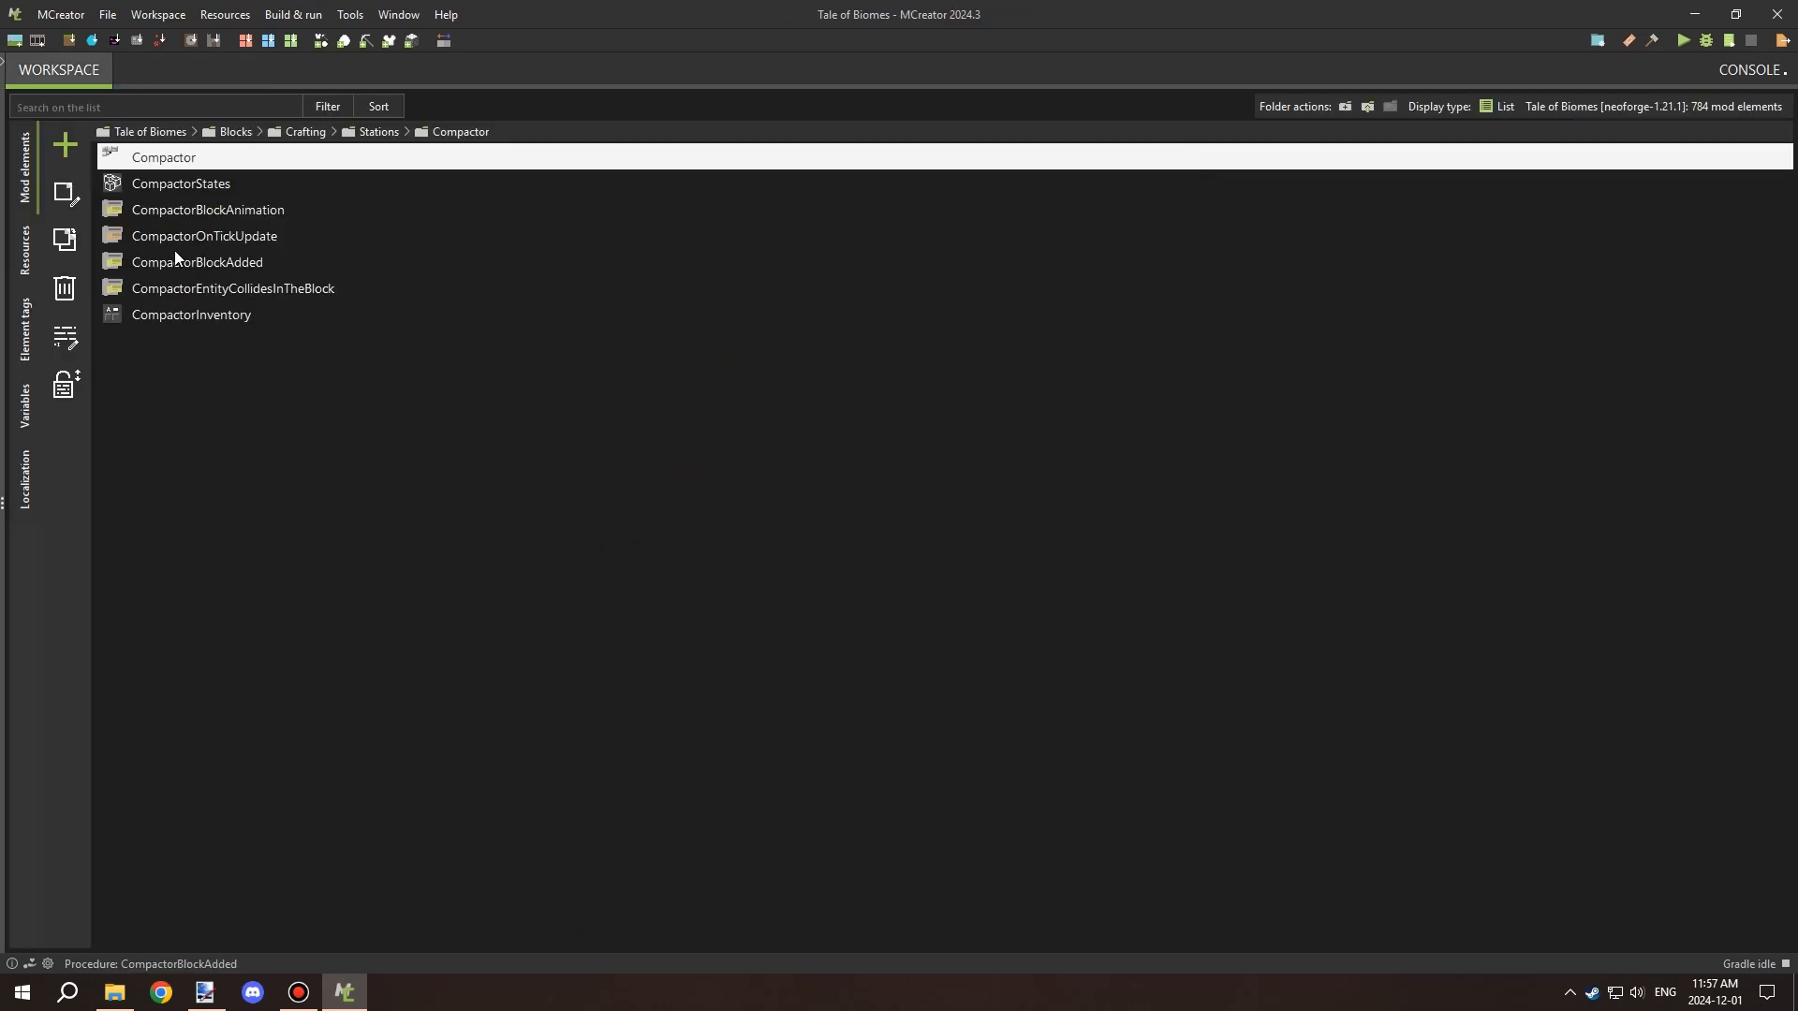
Open the CompactorBlockAnimation procedure and examine its animationTime conditions and blockstate changes.
click(230, 290)
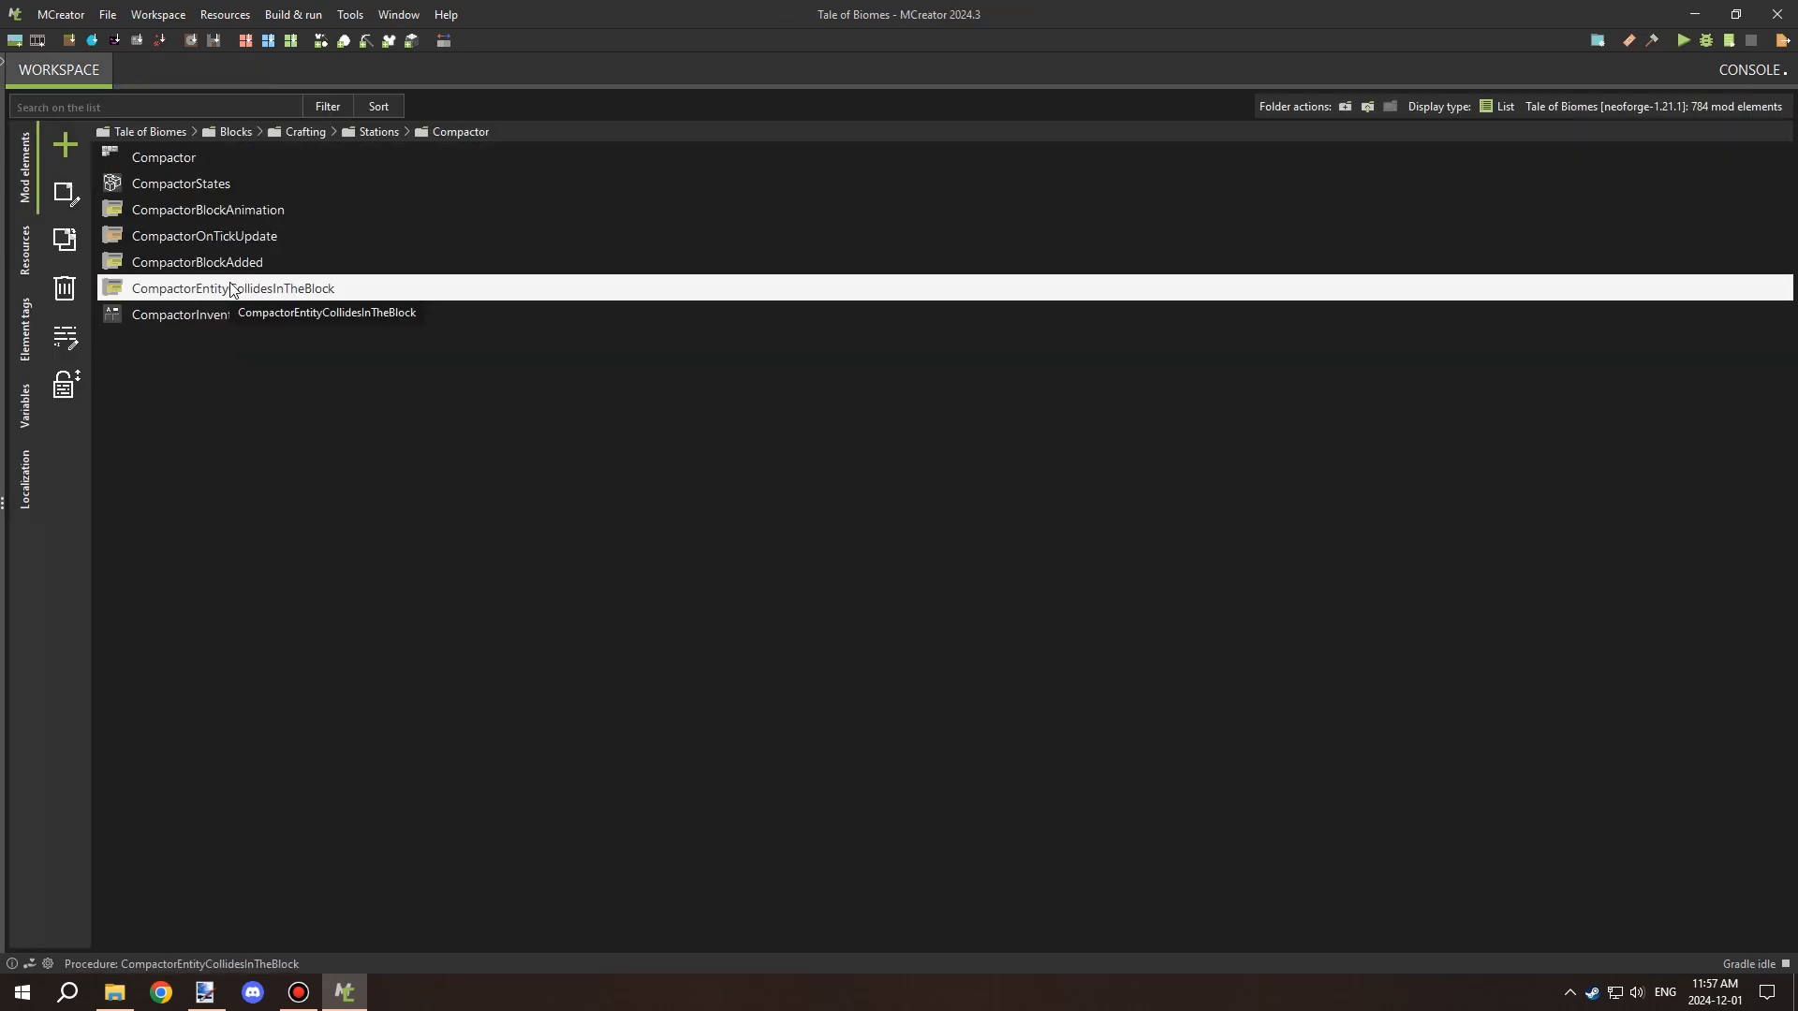
double_click(254, 209)
scroll(916, 417, down, 5)
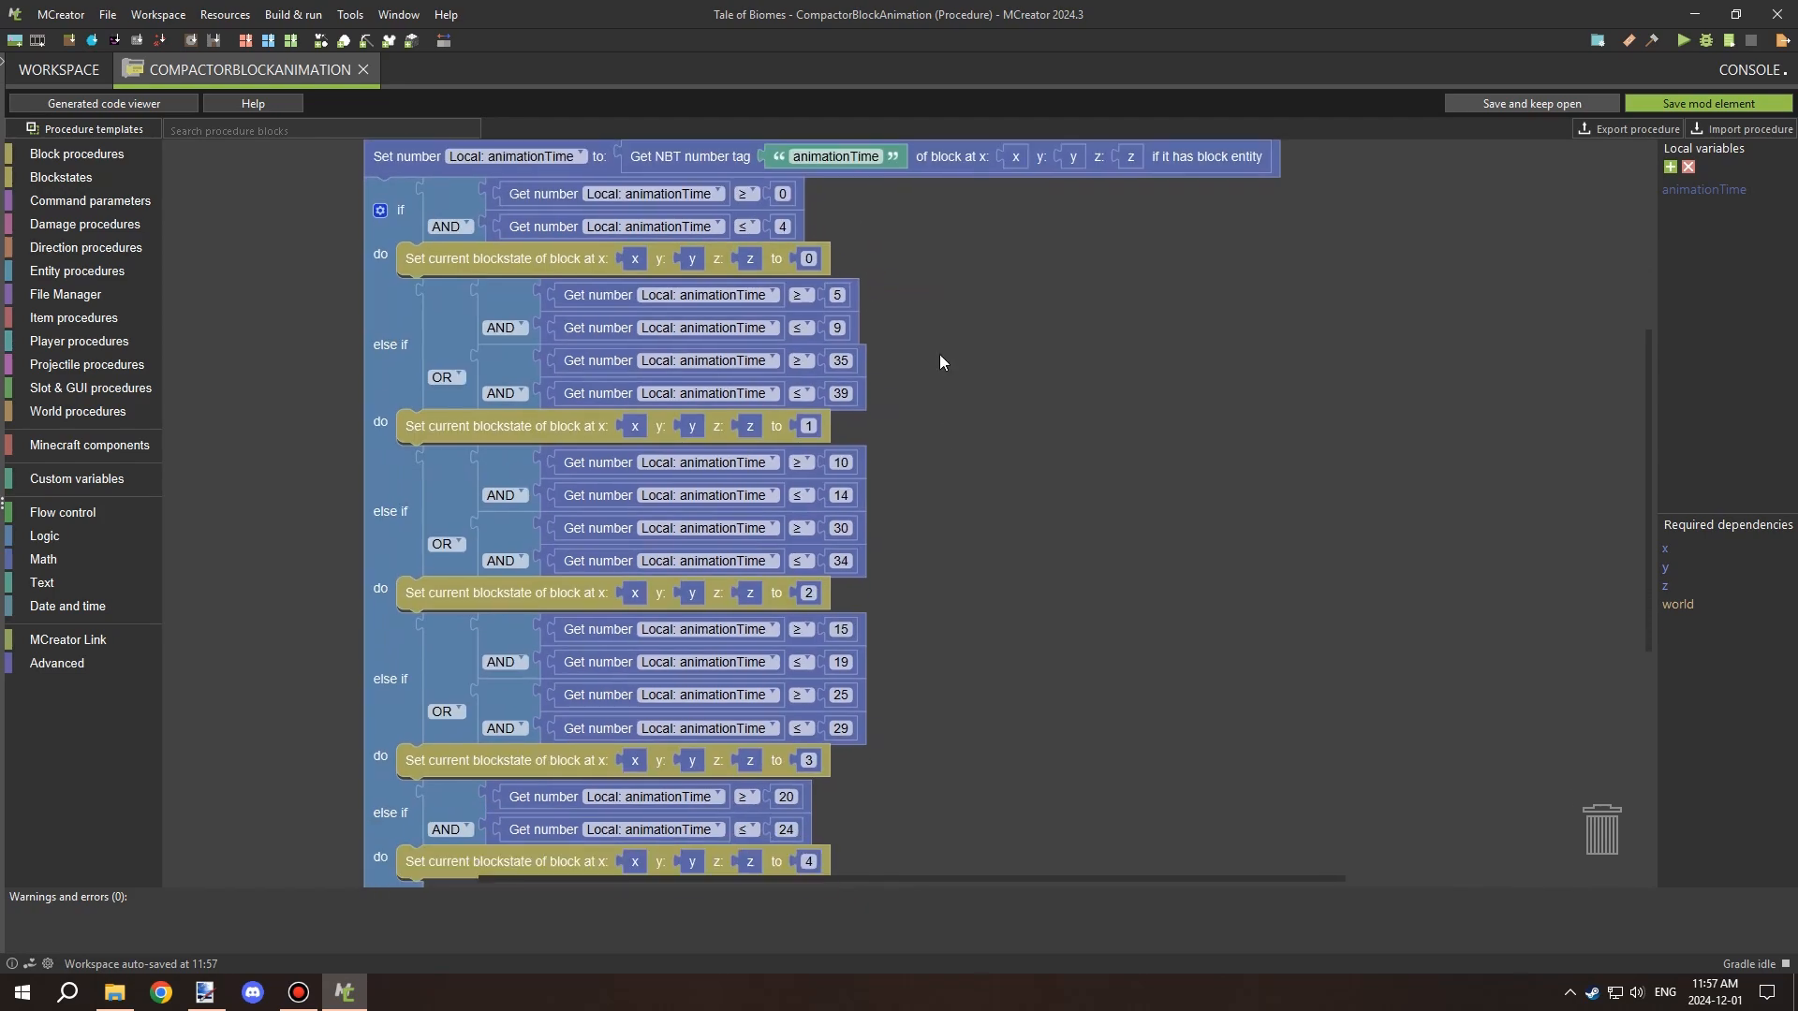
click(772, 545)
drag(839, 547, 897, 556)
click(772, 553)
scroll(965, 558, up, 5)
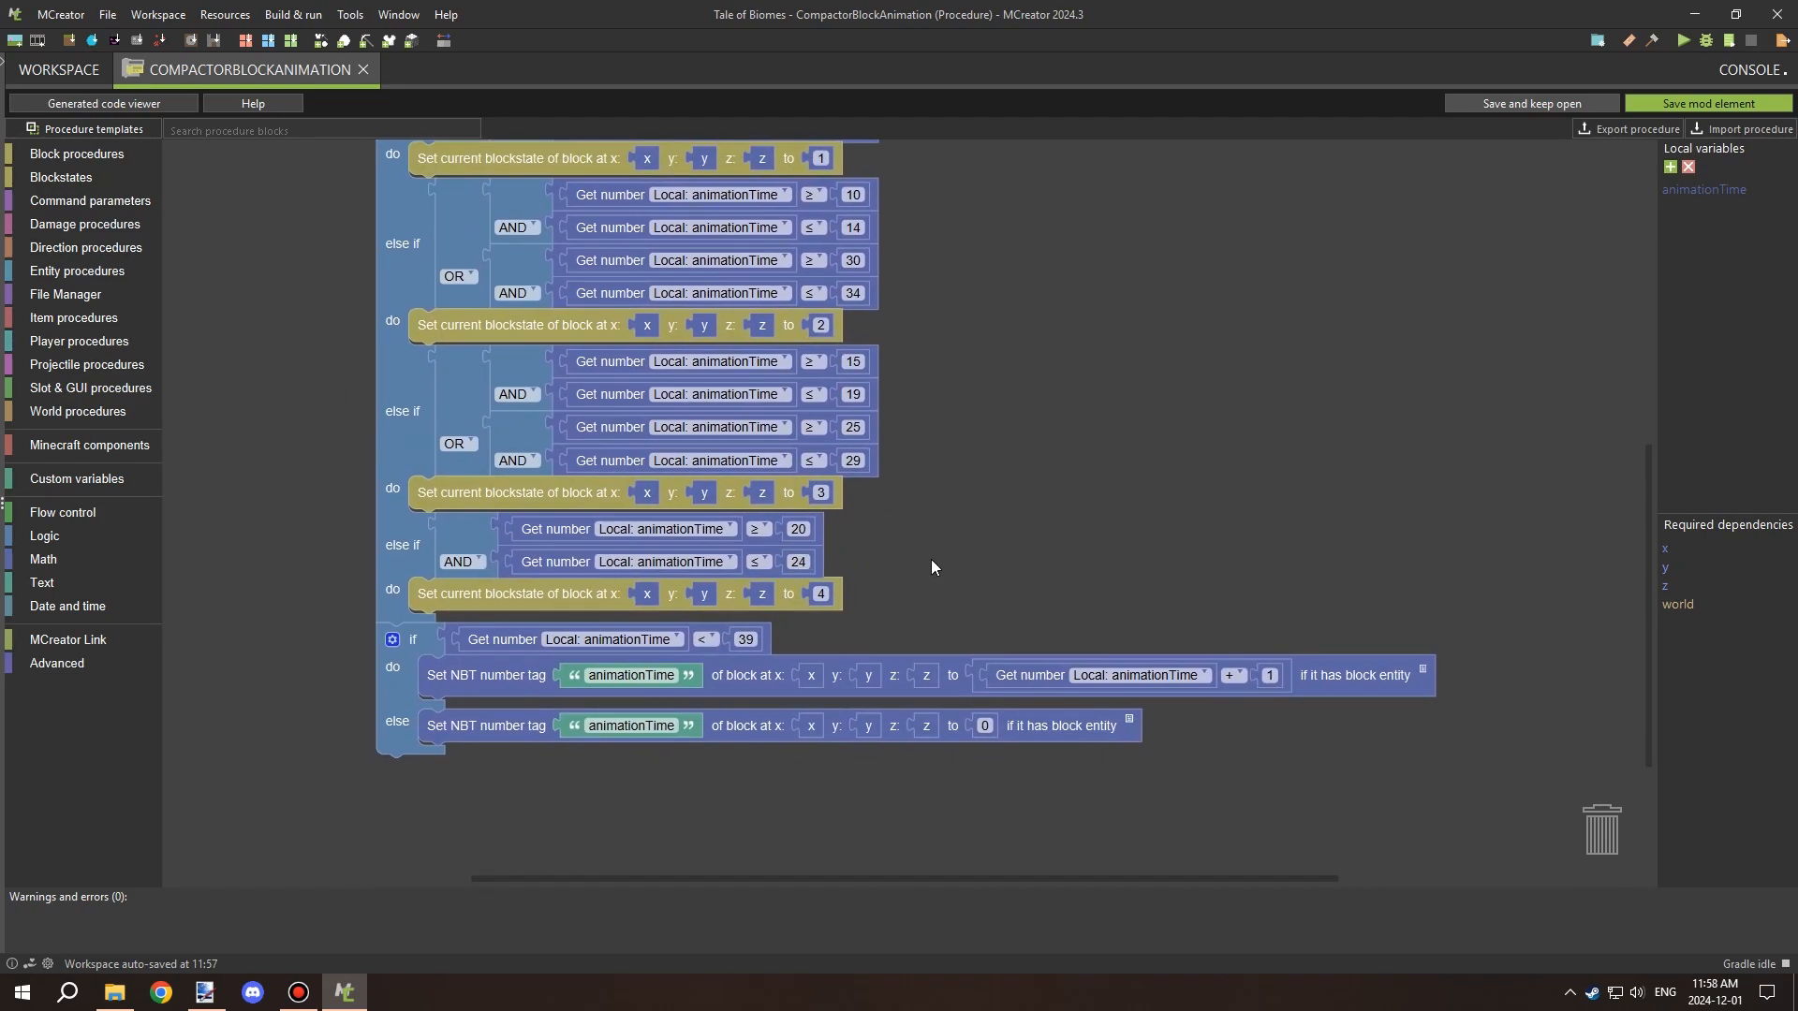
scroll(971, 779, up, 2)
Detach the blockstate if-chain and attach a new empty if block below the local animationTime assignment.
drag(419, 429, 418, 586)
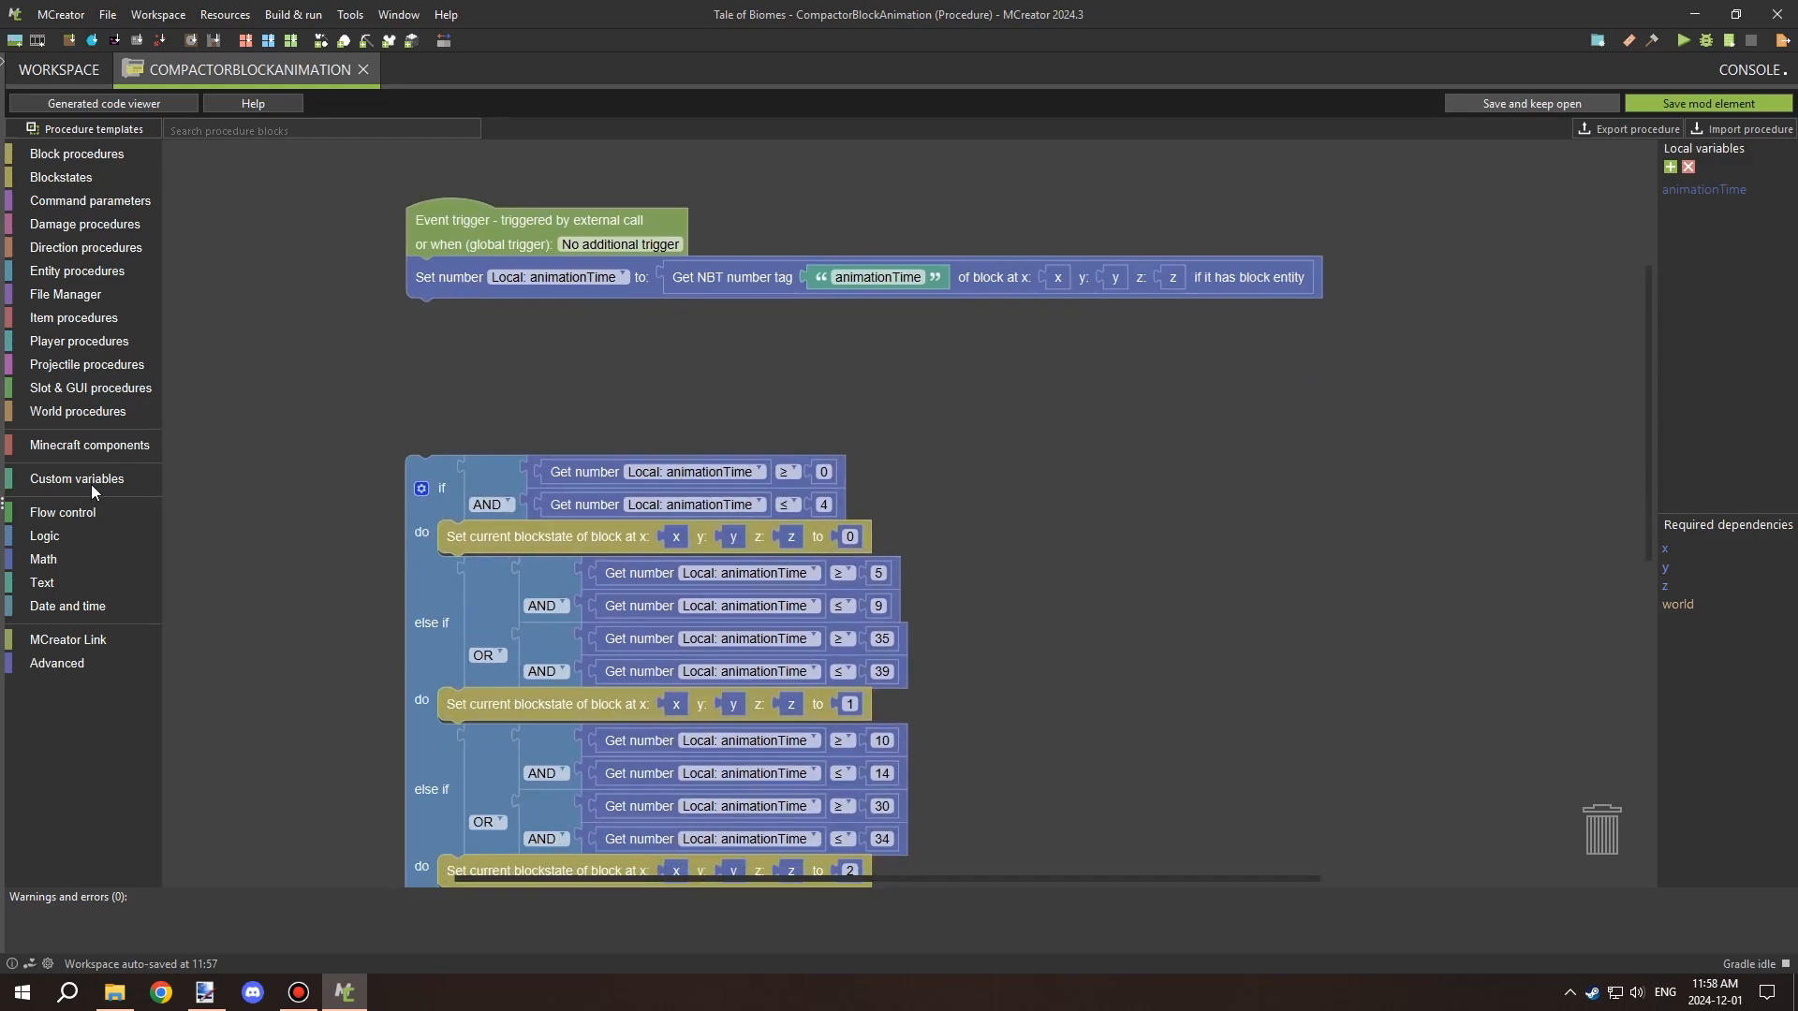
click(75, 512)
drag(193, 195, 414, 353)
Give the new if block the condition that local animationTime equals 24, built from a copy of an existing comparison.
click(515, 508)
key(ctrl+c)
key(ctrl+v)
drag(540, 583, 560, 516)
key(ctrl+z)
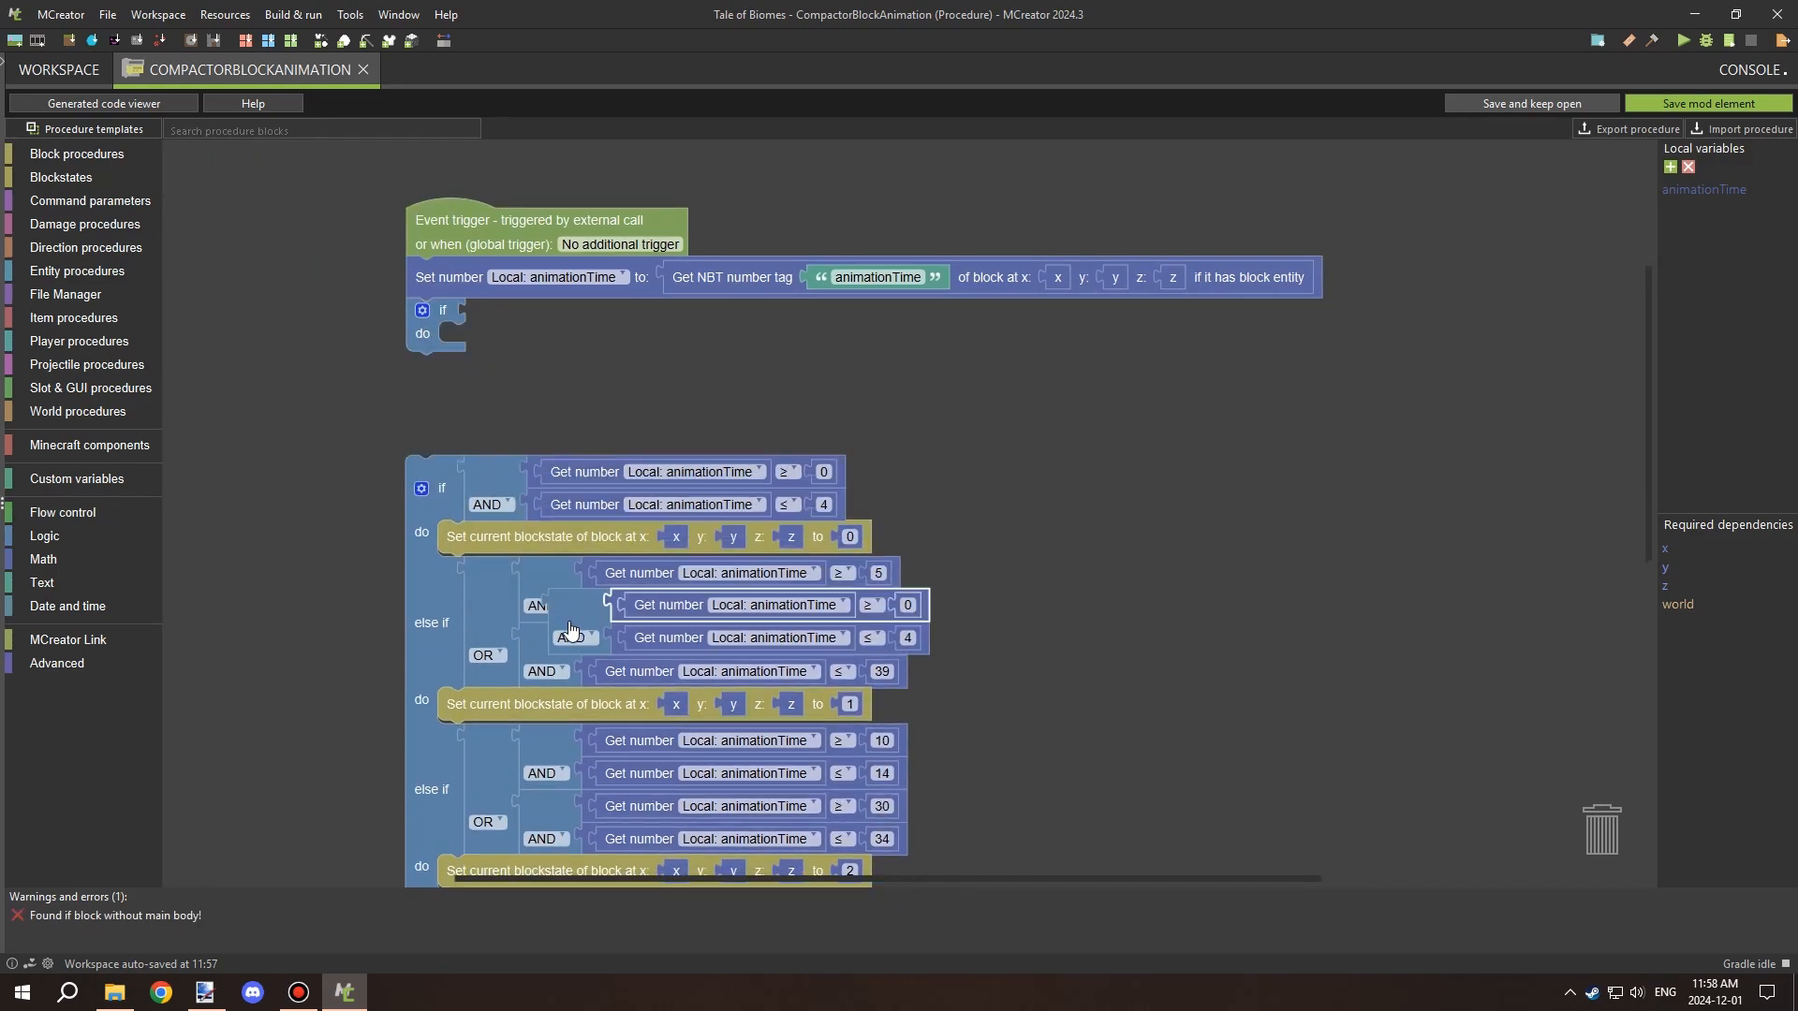
drag(578, 634, 898, 393)
drag(1193, 372, 721, 324)
click(725, 317)
click(713, 362)
click(762, 315)
text(24)
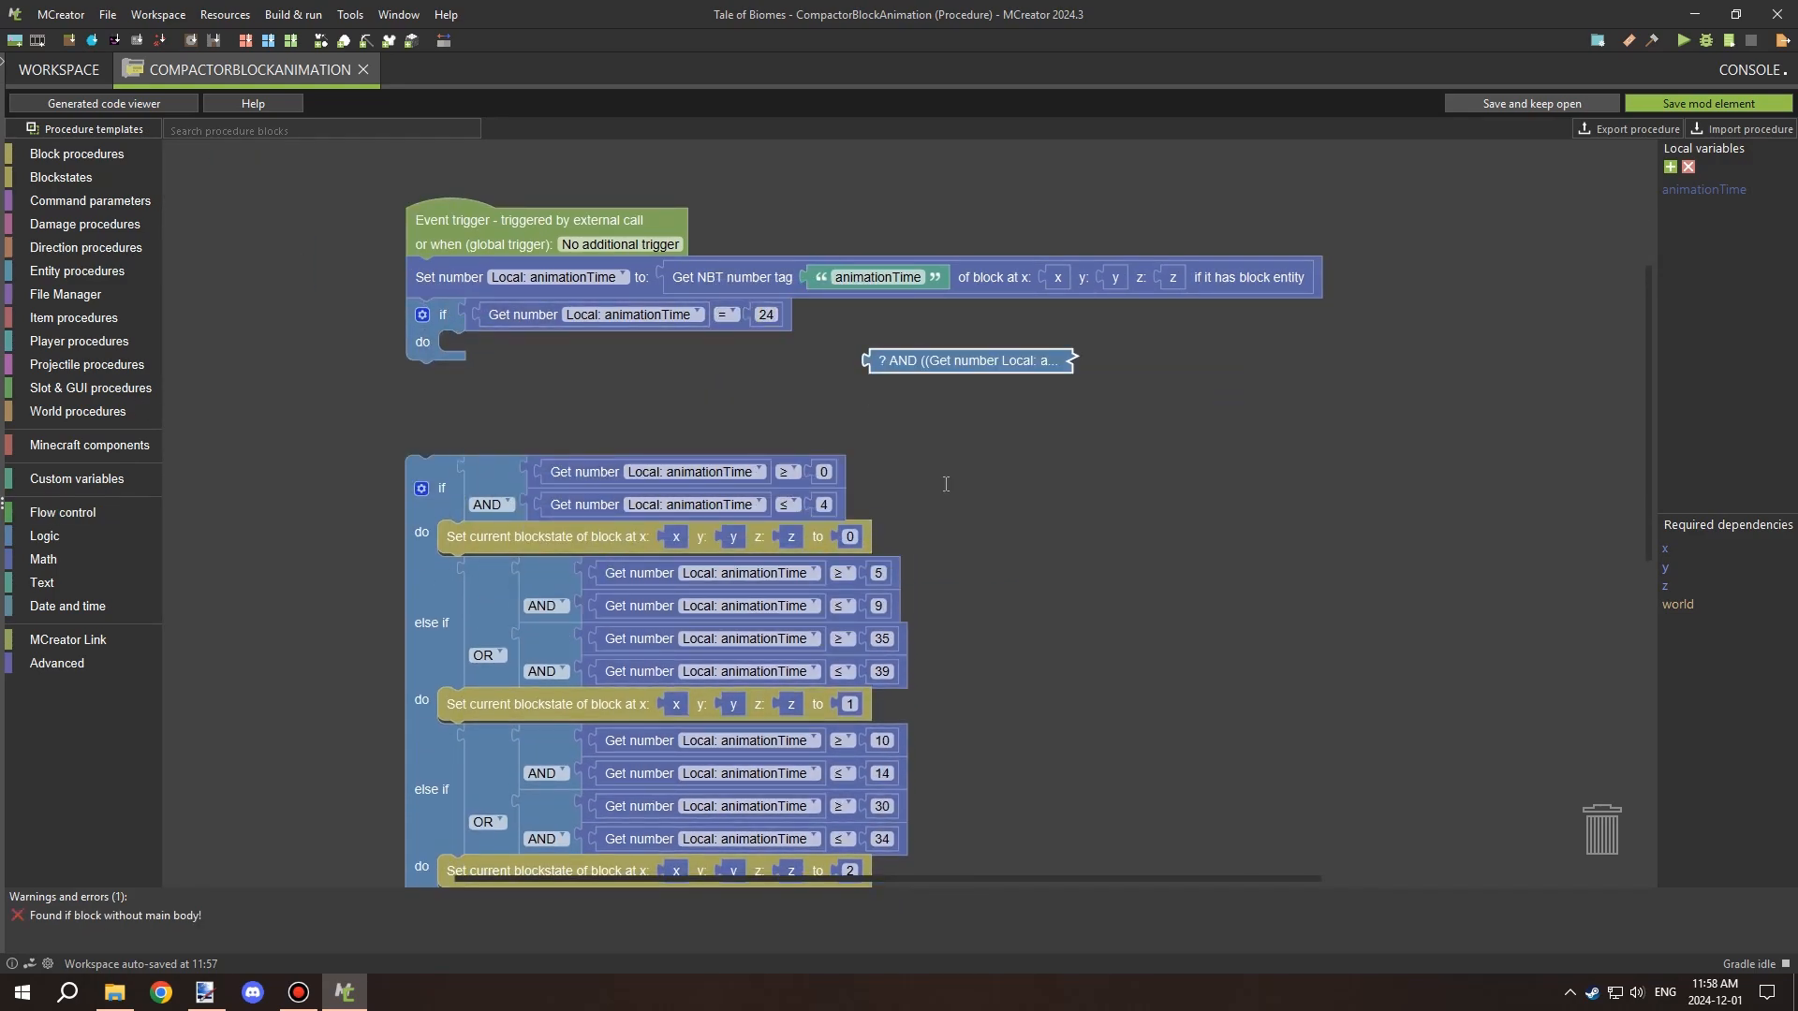
Put an AND block with external inputs in the if condition, with the animationTime = 24 comparison as its first operand.
scroll(974, 452, down, 6)
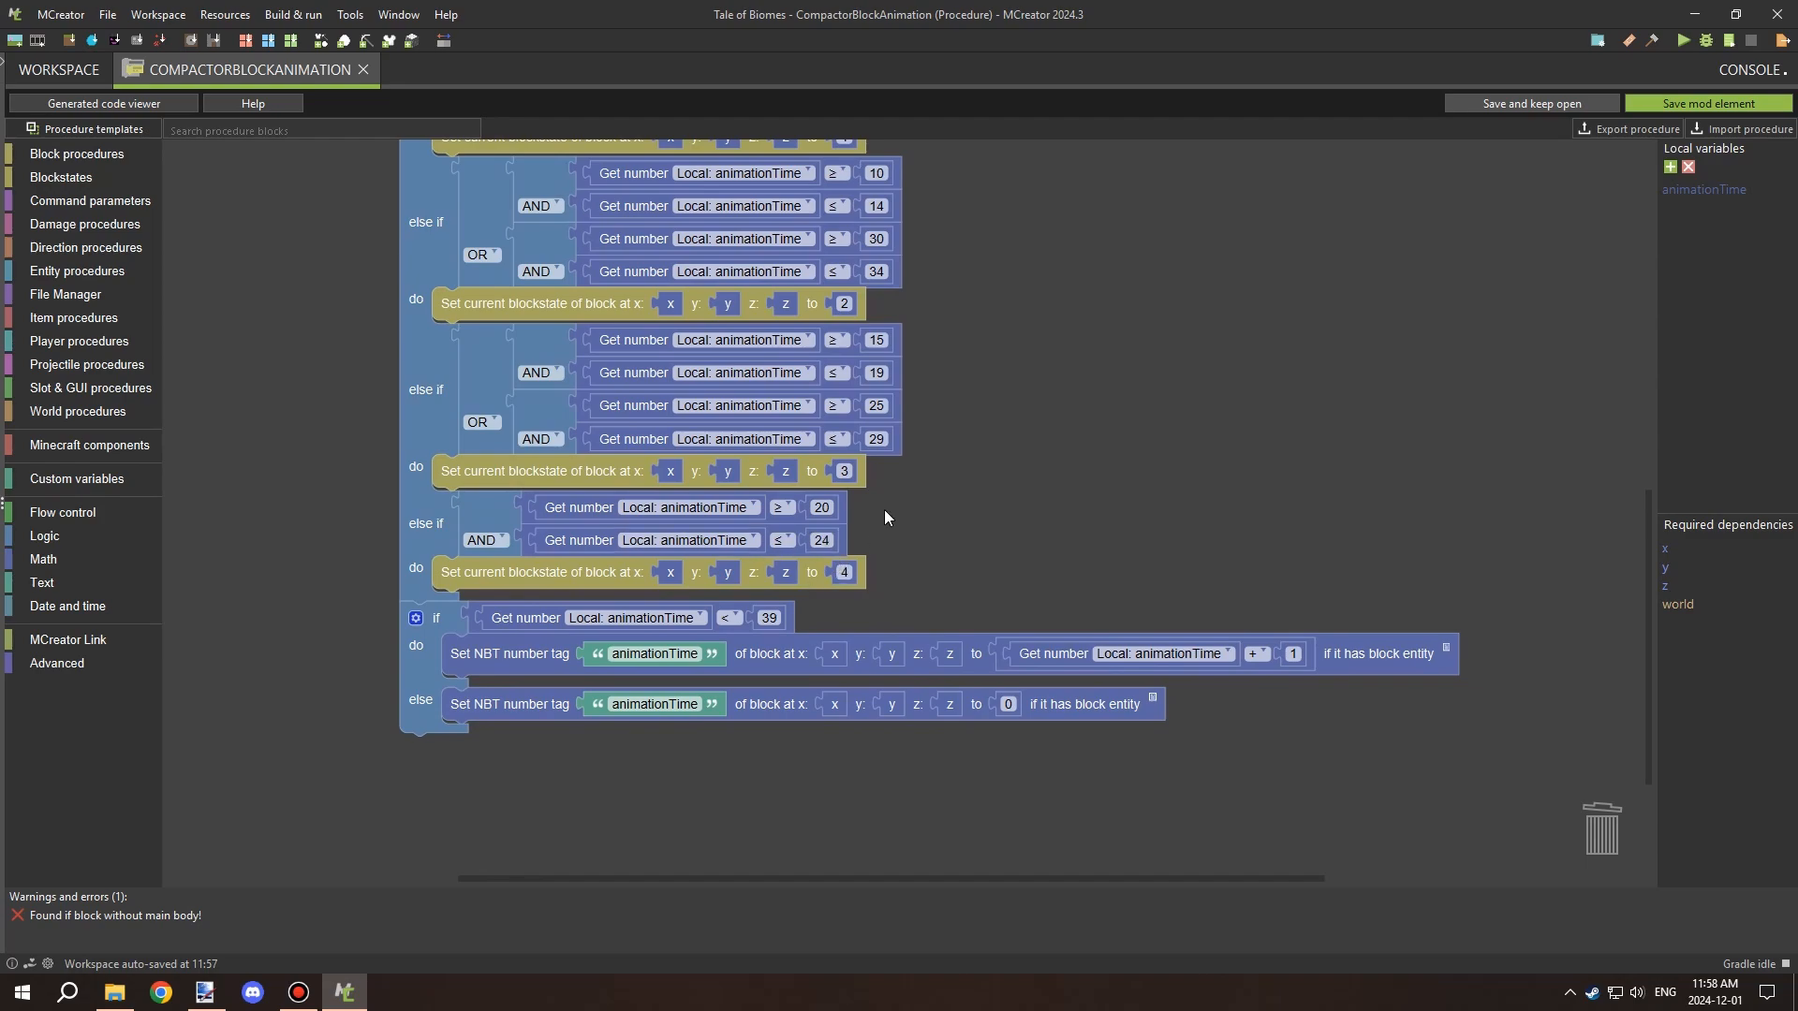
scroll(884, 513, up, 7)
click(64, 176)
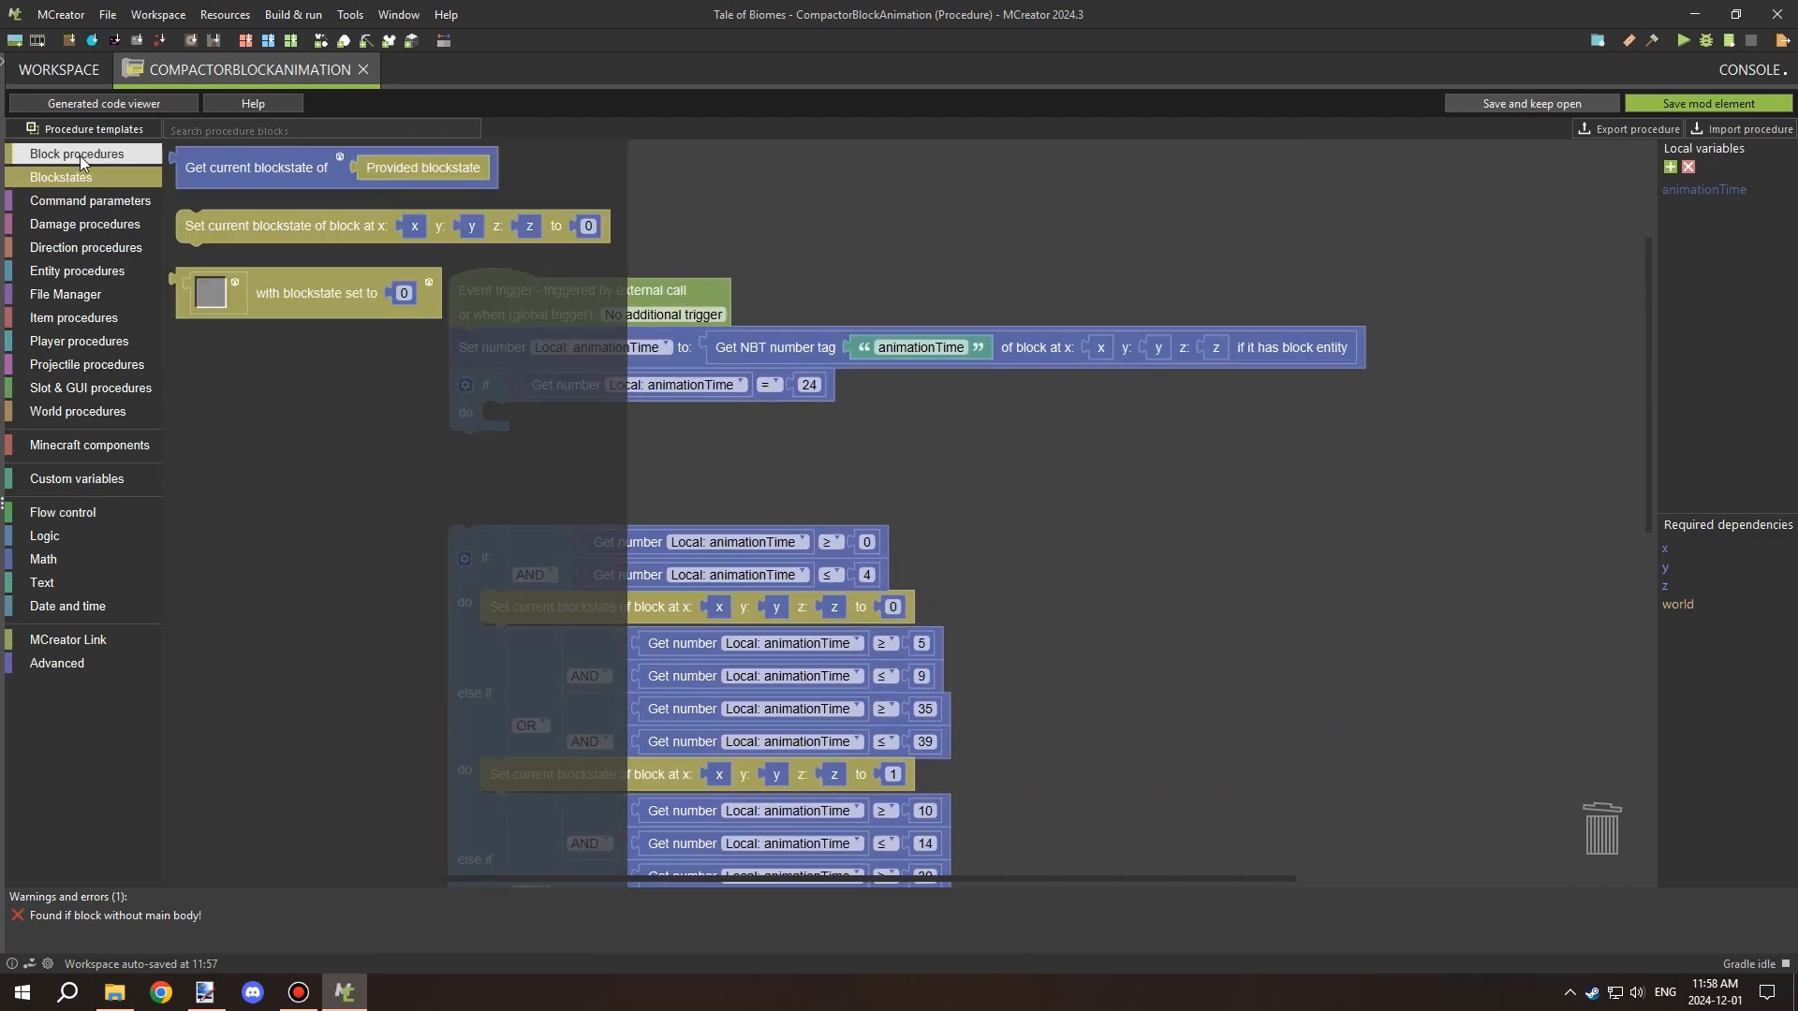
drag(792, 426, 883, 425)
drag(565, 581, 565, 645)
drag(881, 394, 1012, 458)
click(64, 537)
drag(191, 170, 638, 386)
click(644, 385)
click(644, 473)
right_click(638, 389)
click(646, 443)
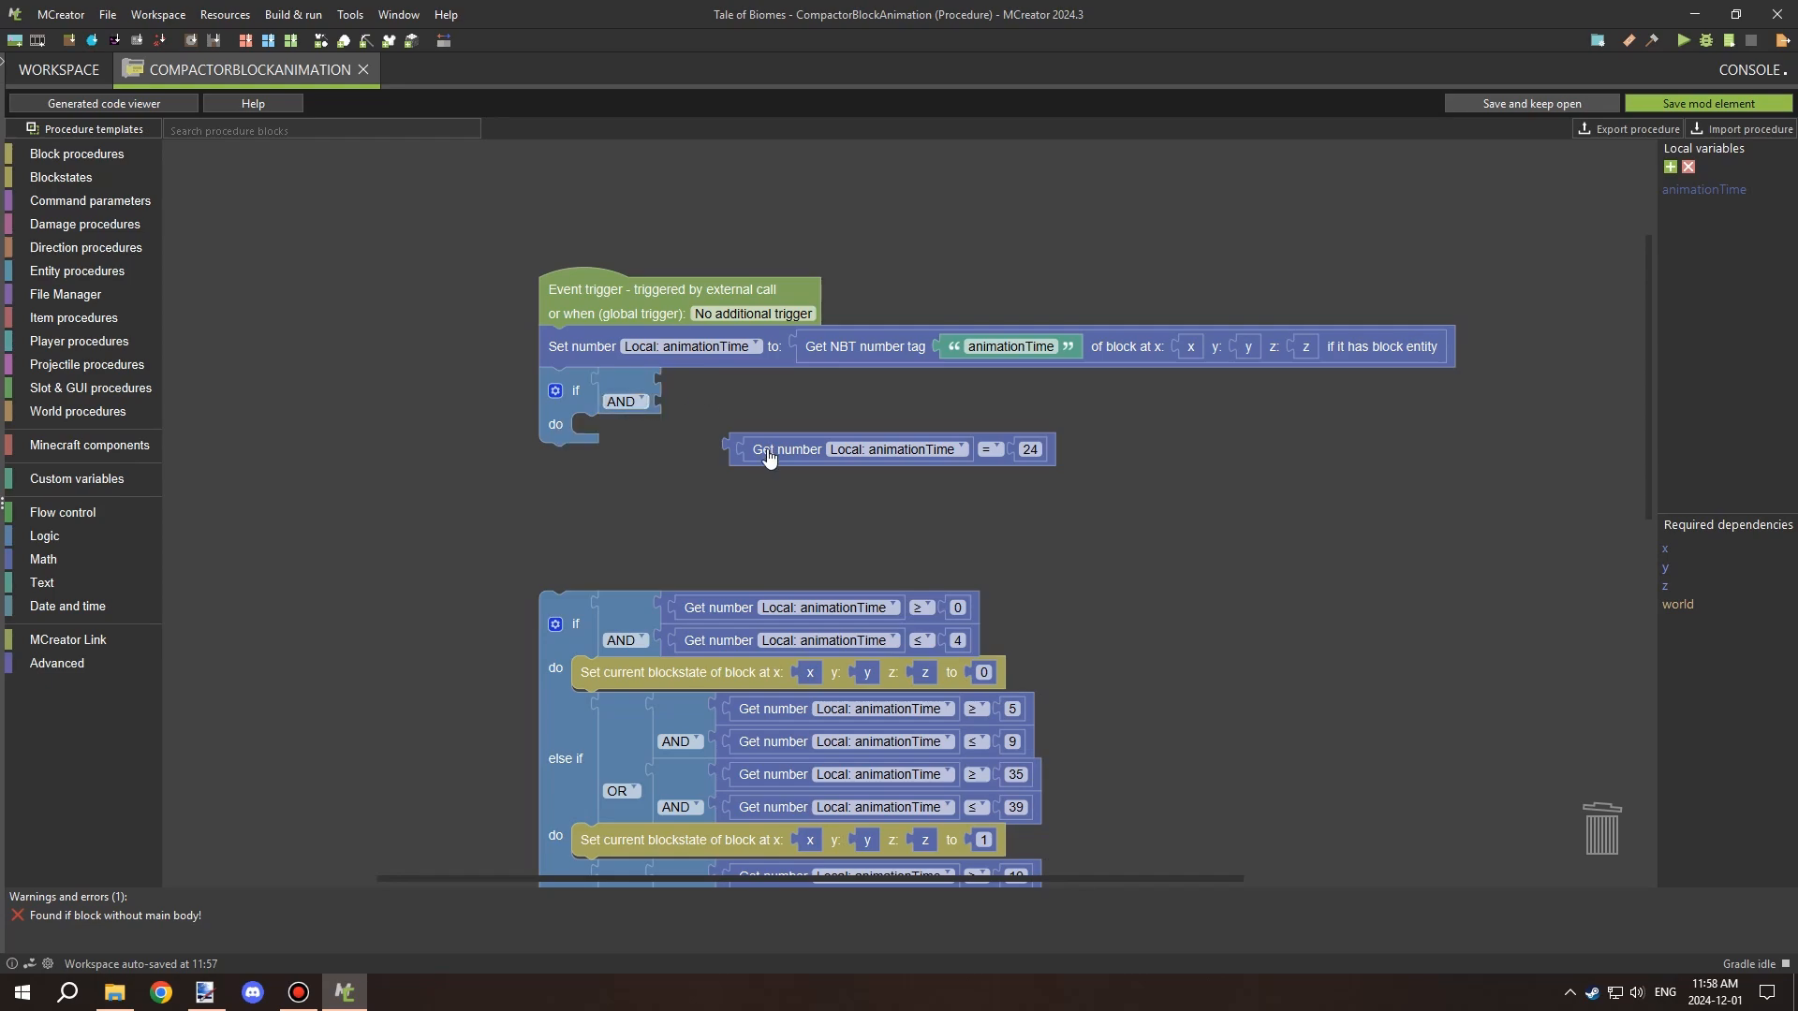
drag(767, 457, 700, 391)
Nest a second AND block with external inputs as the second operand of the condition's AND.
click(44, 535)
drag(191, 171, 698, 419)
click(709, 422)
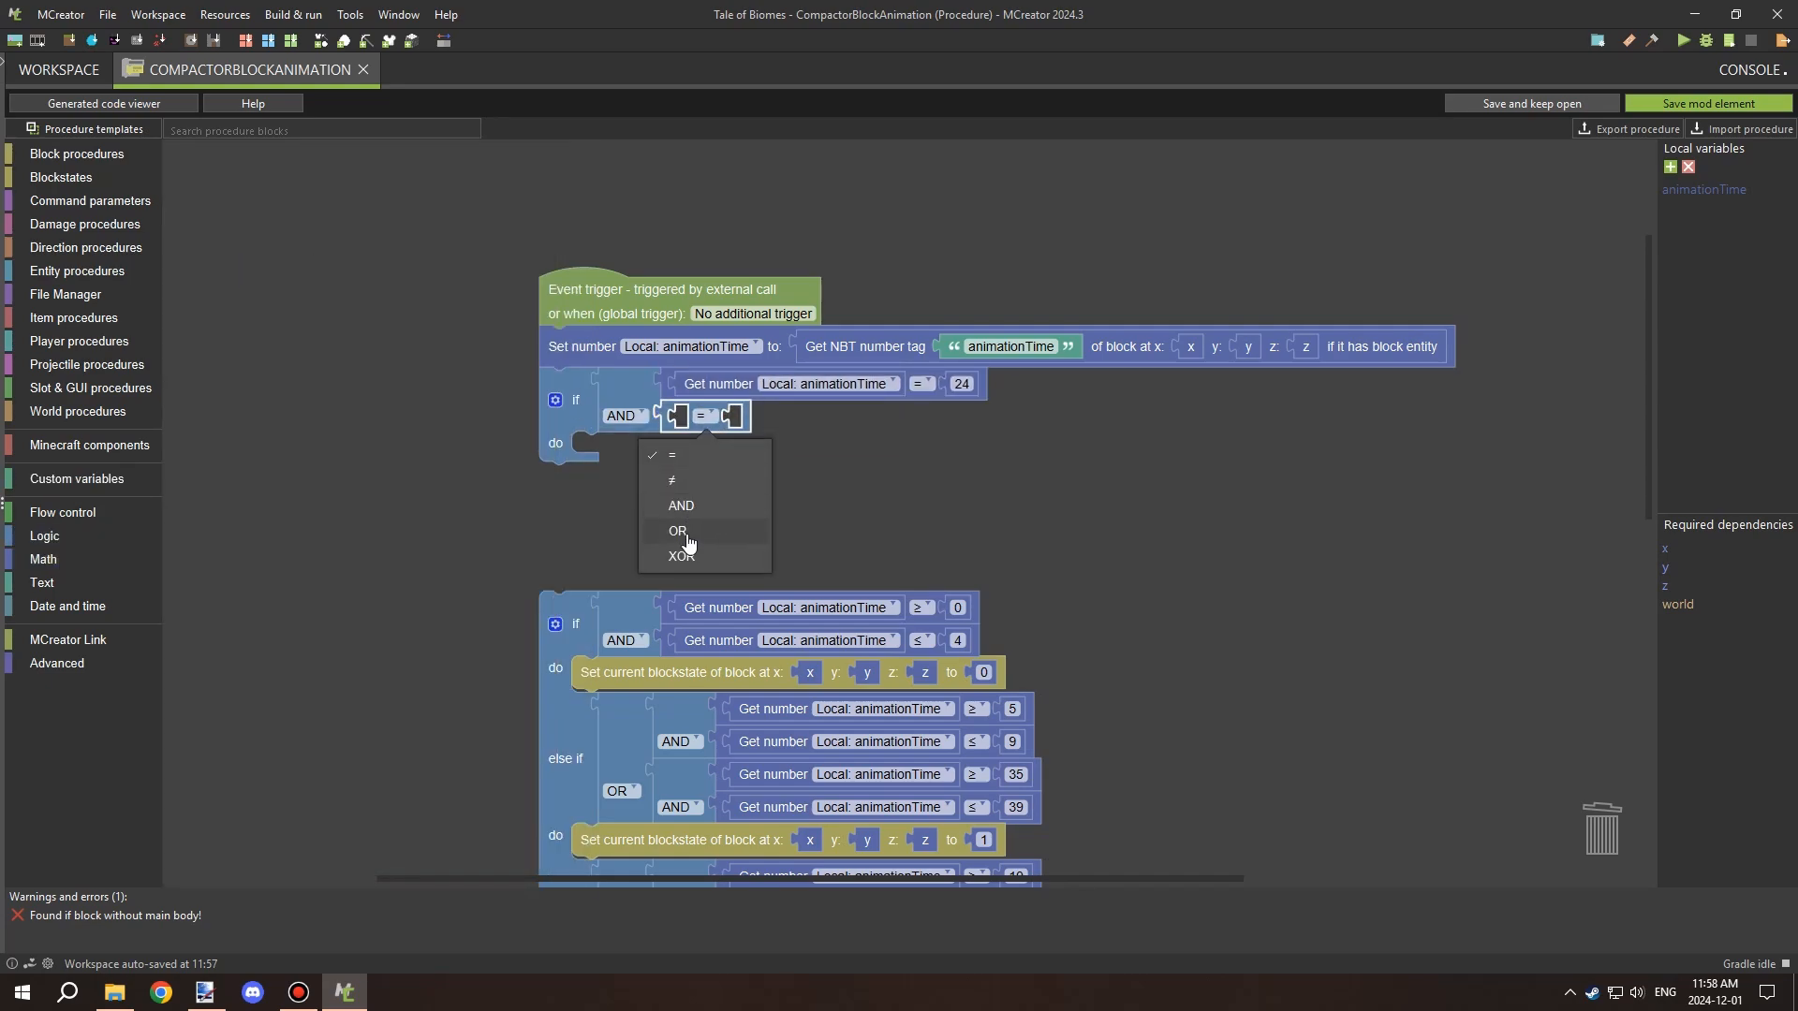
click(694, 506)
right_click(714, 416)
click(779, 489)
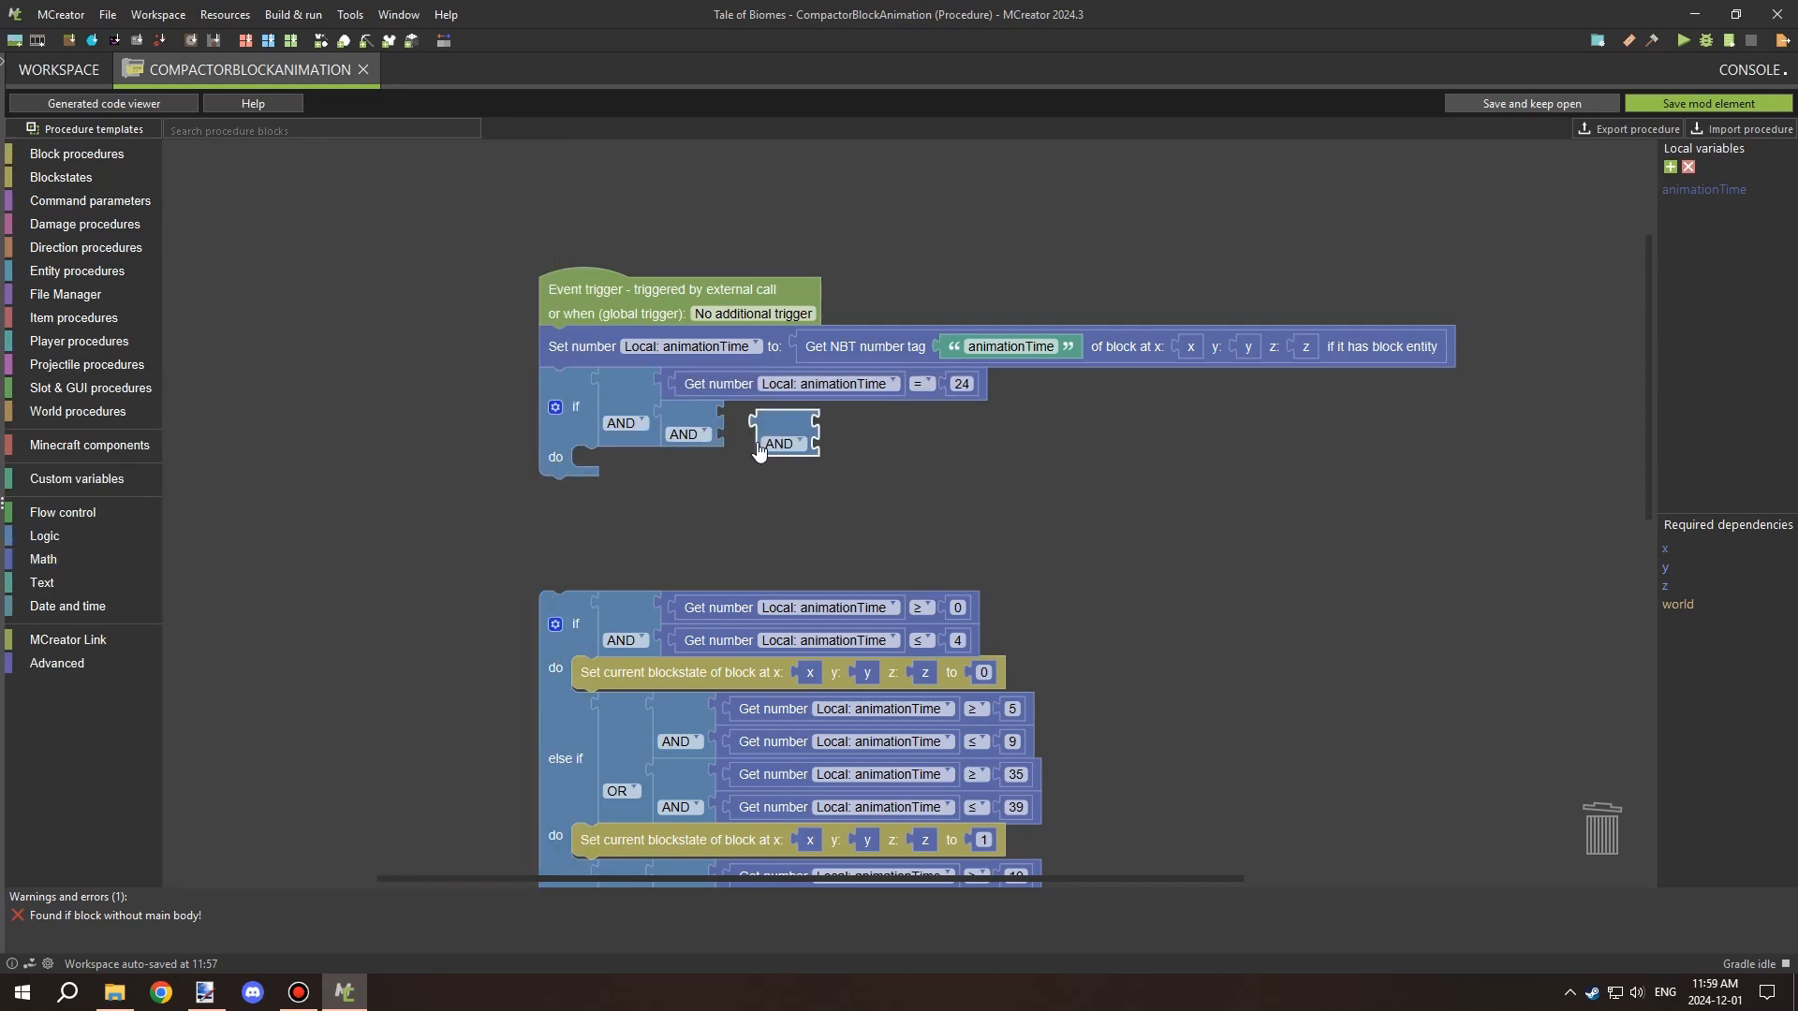
Place an OR block as the nested AND's second operand and delete the spare AND block.
drag(835, 475, 897, 506)
click(753, 457)
click(755, 580)
right_click(891, 508)
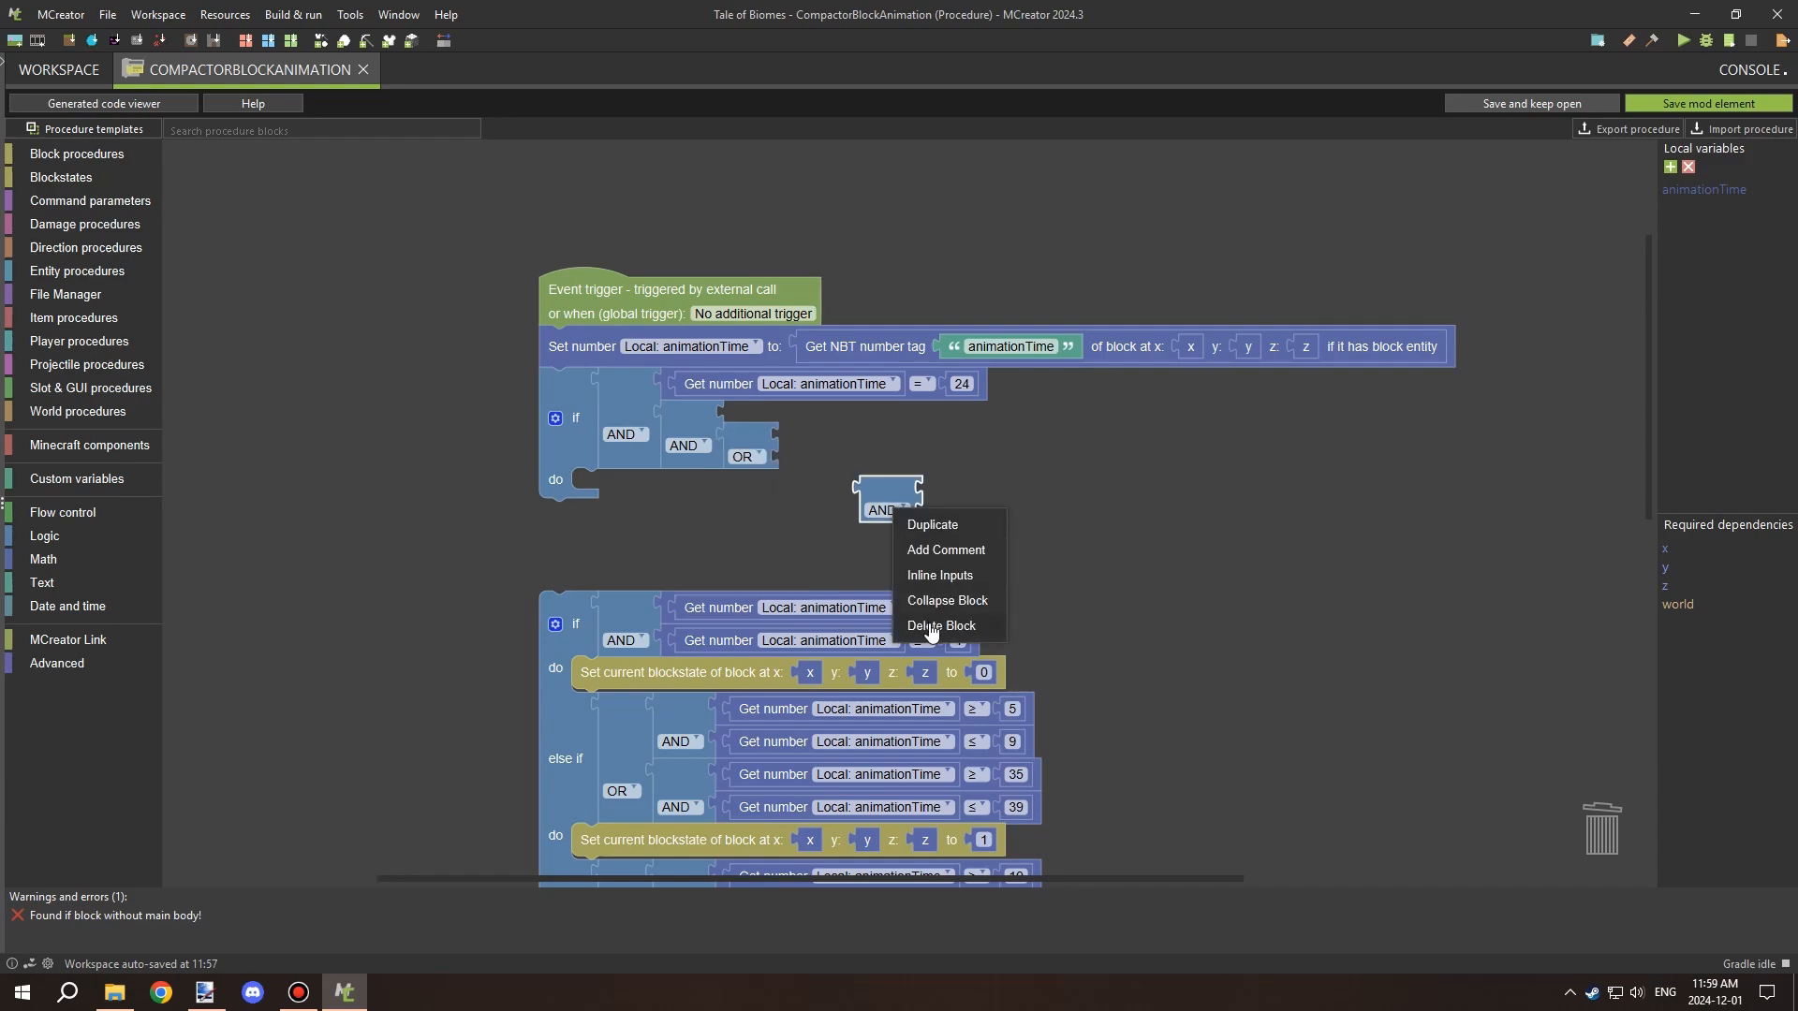
click(927, 626)
Place an itemstack equality comparison as the OR block's first operand, with an empty itemstack as its second value.
drag(903, 622, 865, 617)
click(126, 535)
scroll(293, 583, down, 1)
drag(293, 583, 853, 442)
click(94, 446)
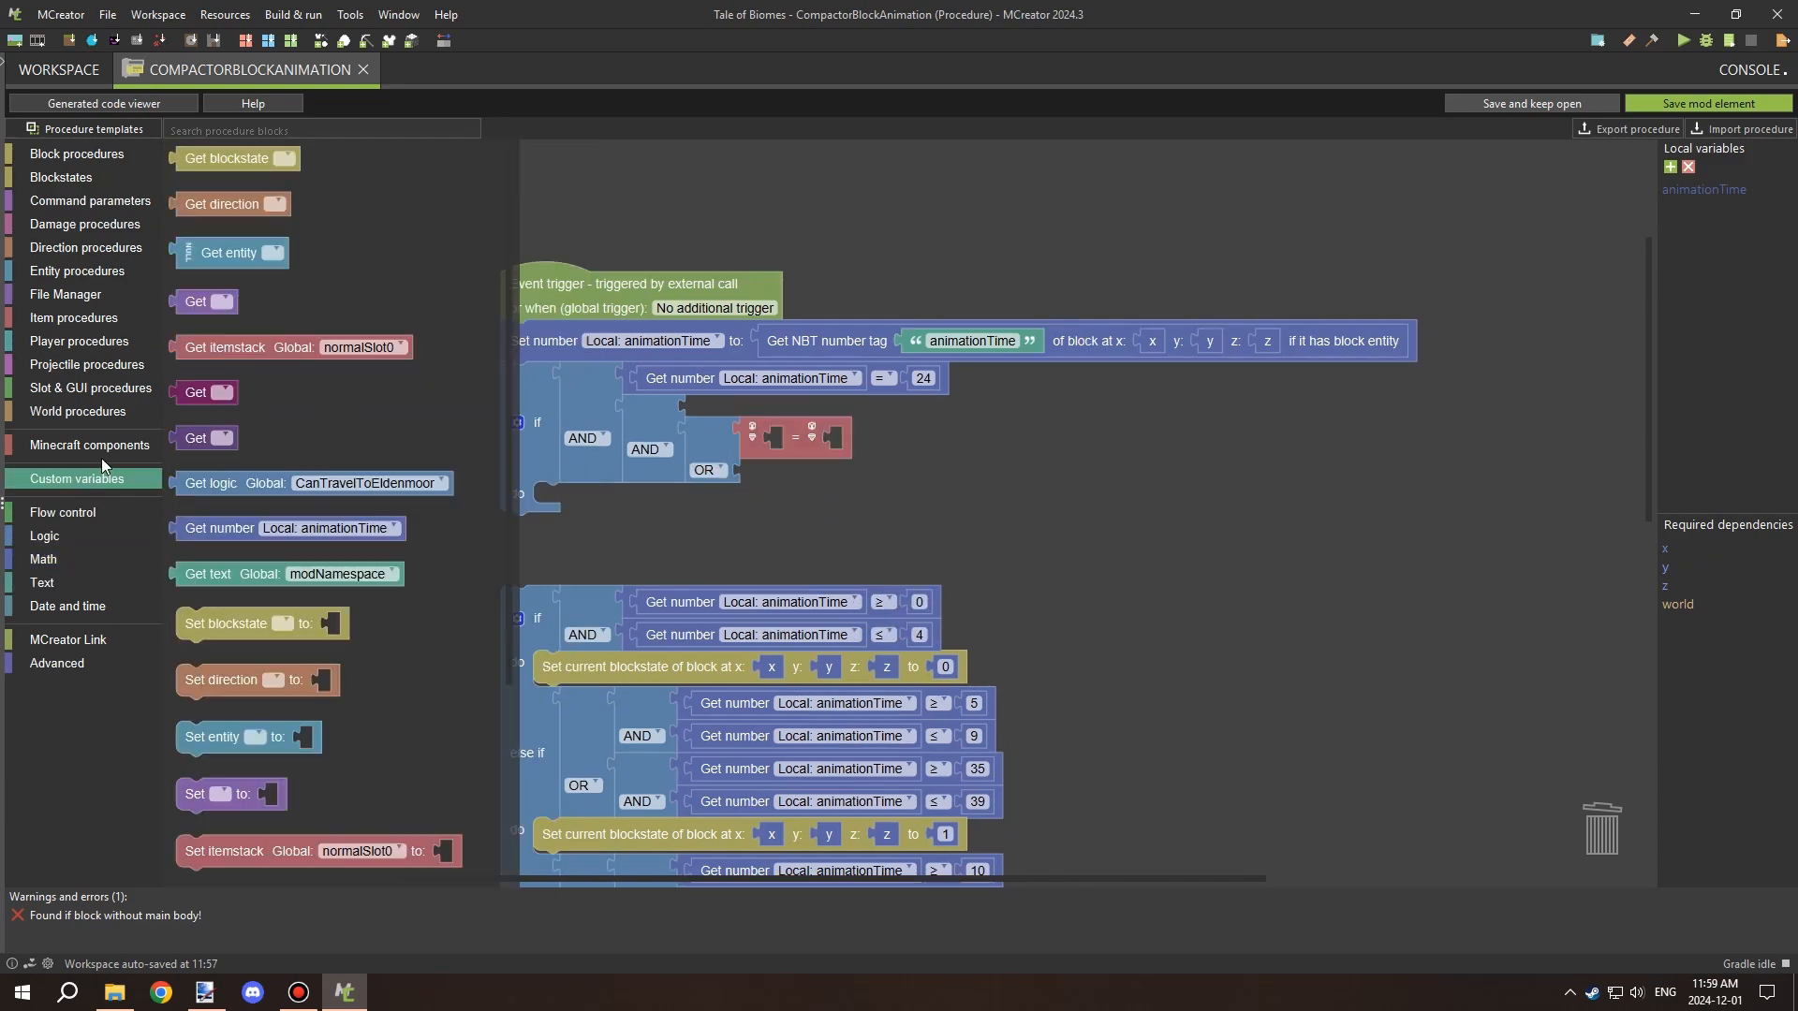
drag(218, 693, 849, 482)
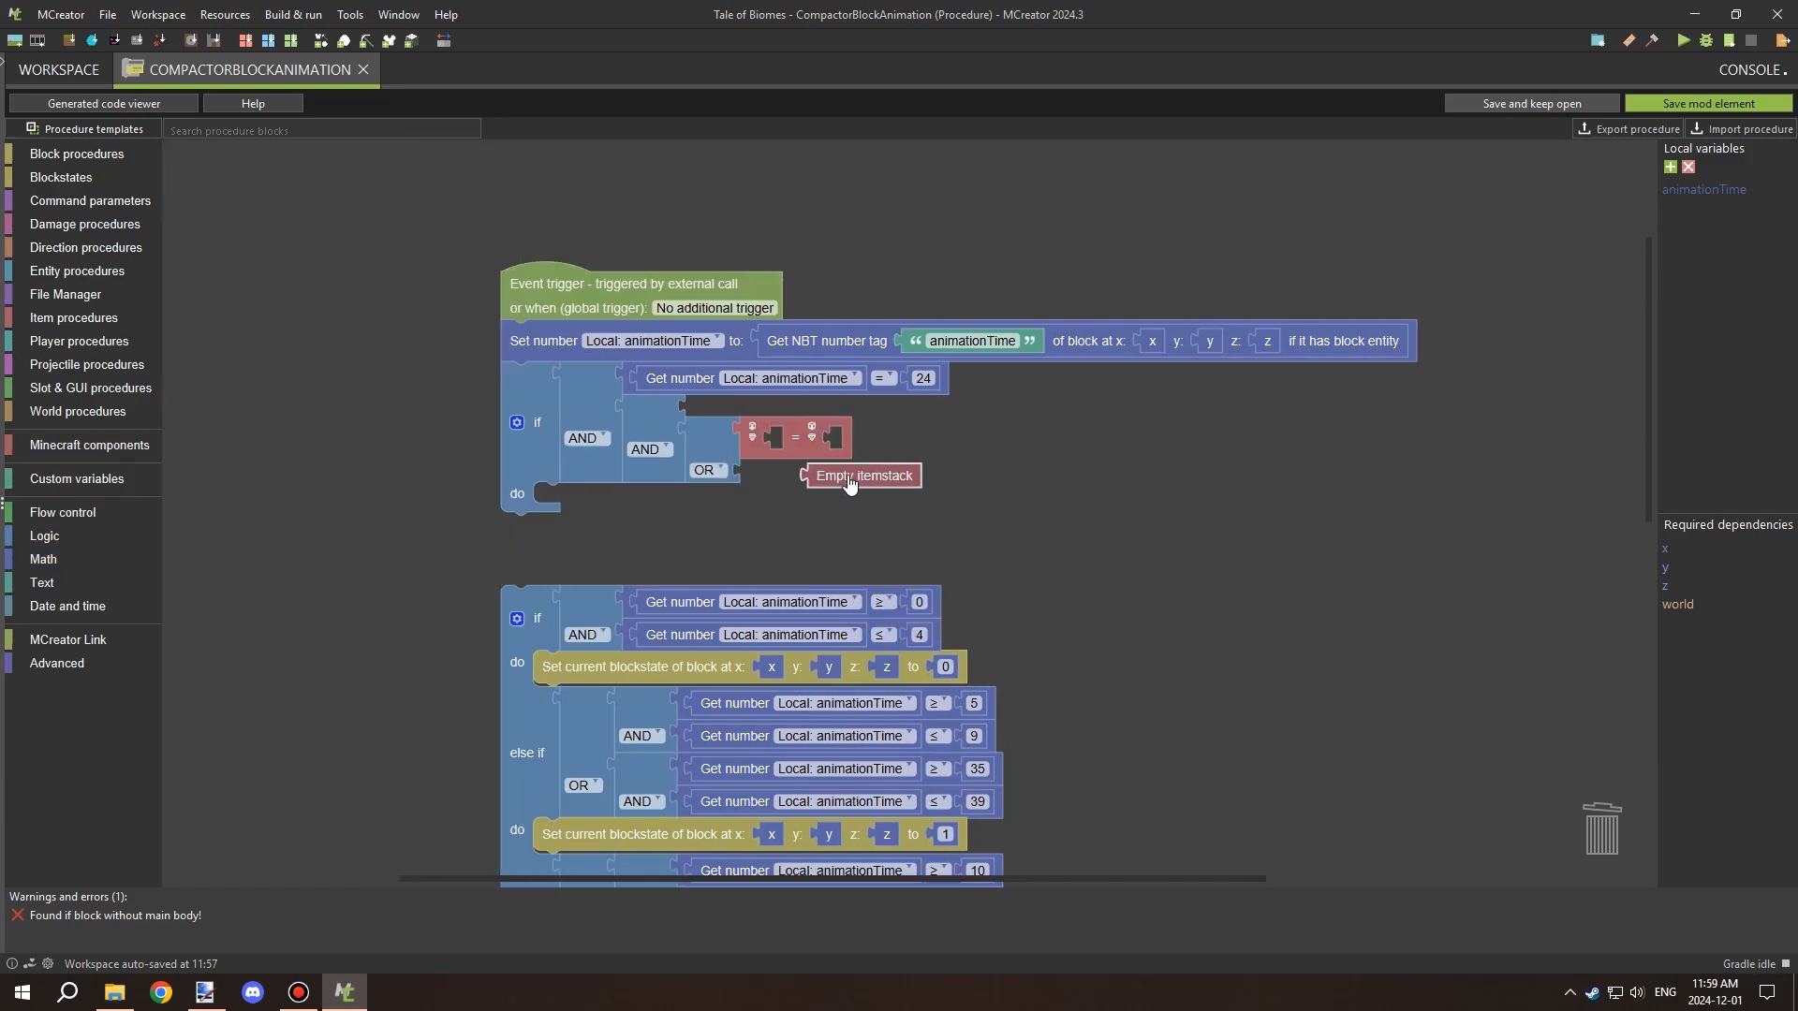
Use a copy of the item from slot 1 of the block at x, y, z as the comparison's first value.
click(71, 157)
click(77, 201)
scroll(307, 296, down, 10)
drag(323, 323, 936, 449)
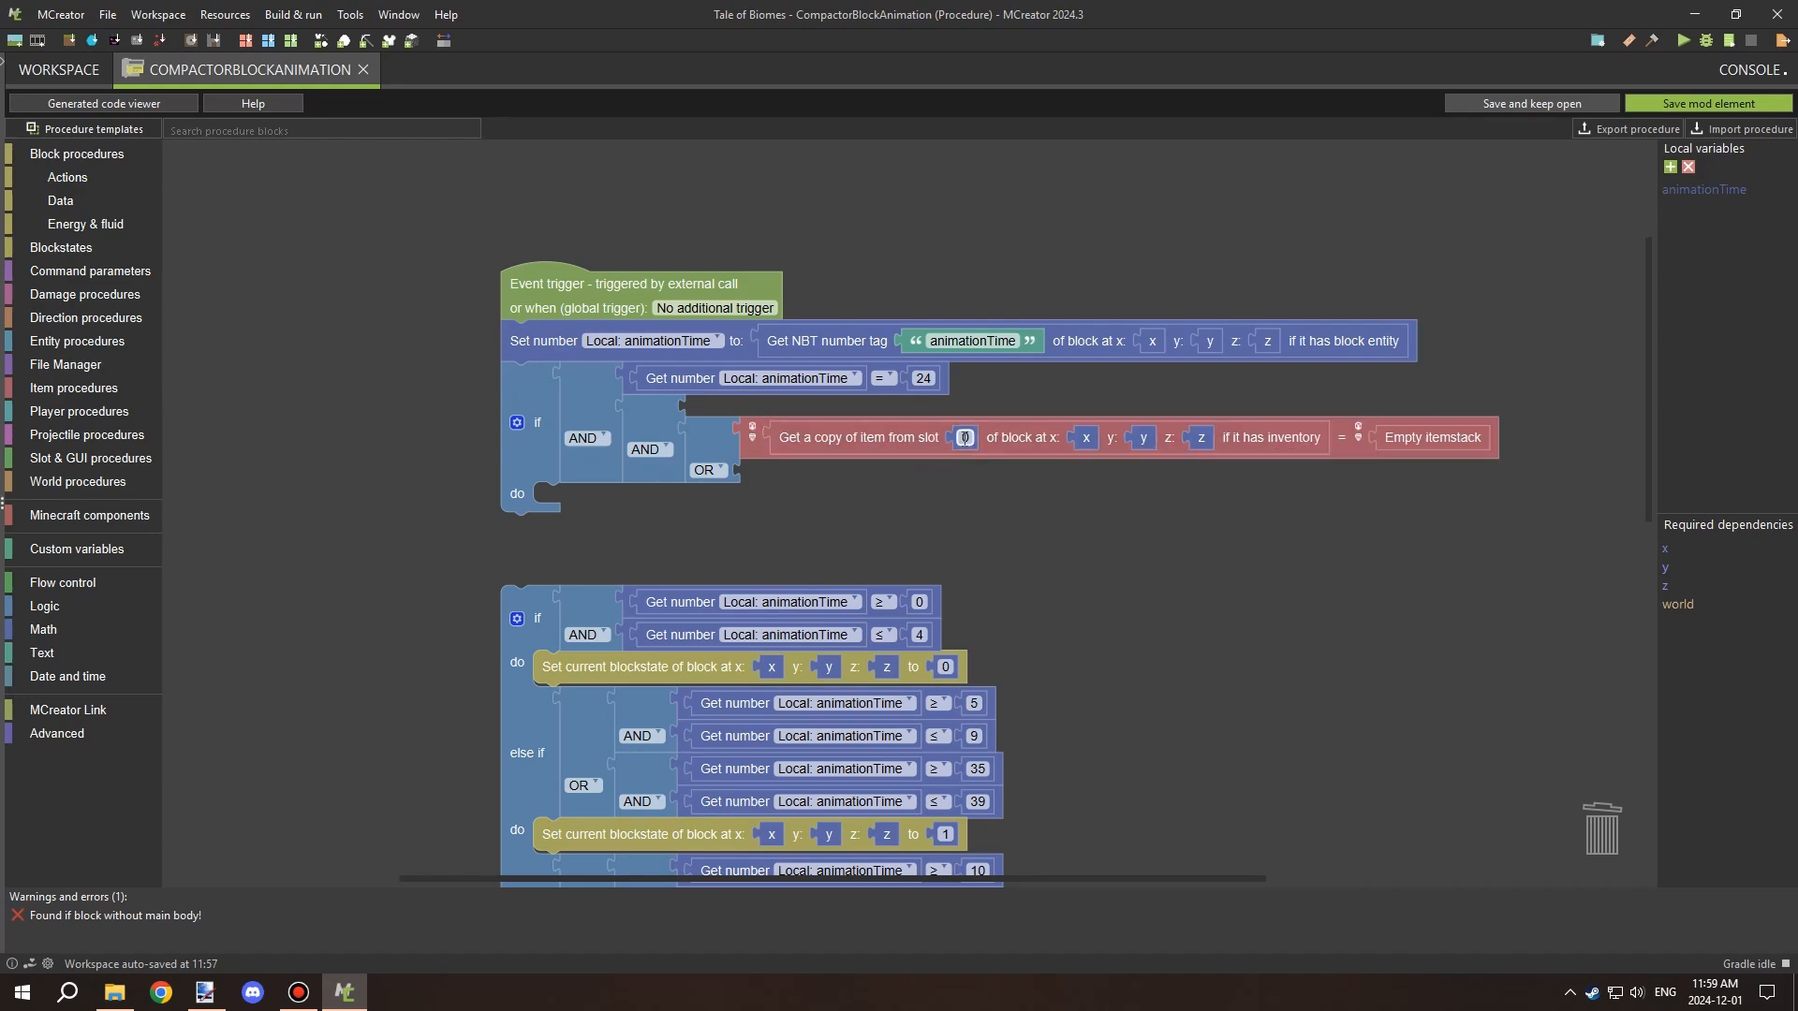
click(964, 438)
text(1)
Duplicate the OR block with its slot 1 comparison and nest the copy as the original OR's second operand.
drag(851, 508, 755, 480)
right_click(1250, 426)
click(730, 474)
right_click(607, 437)
click(640, 451)
drag(648, 453, 704, 475)
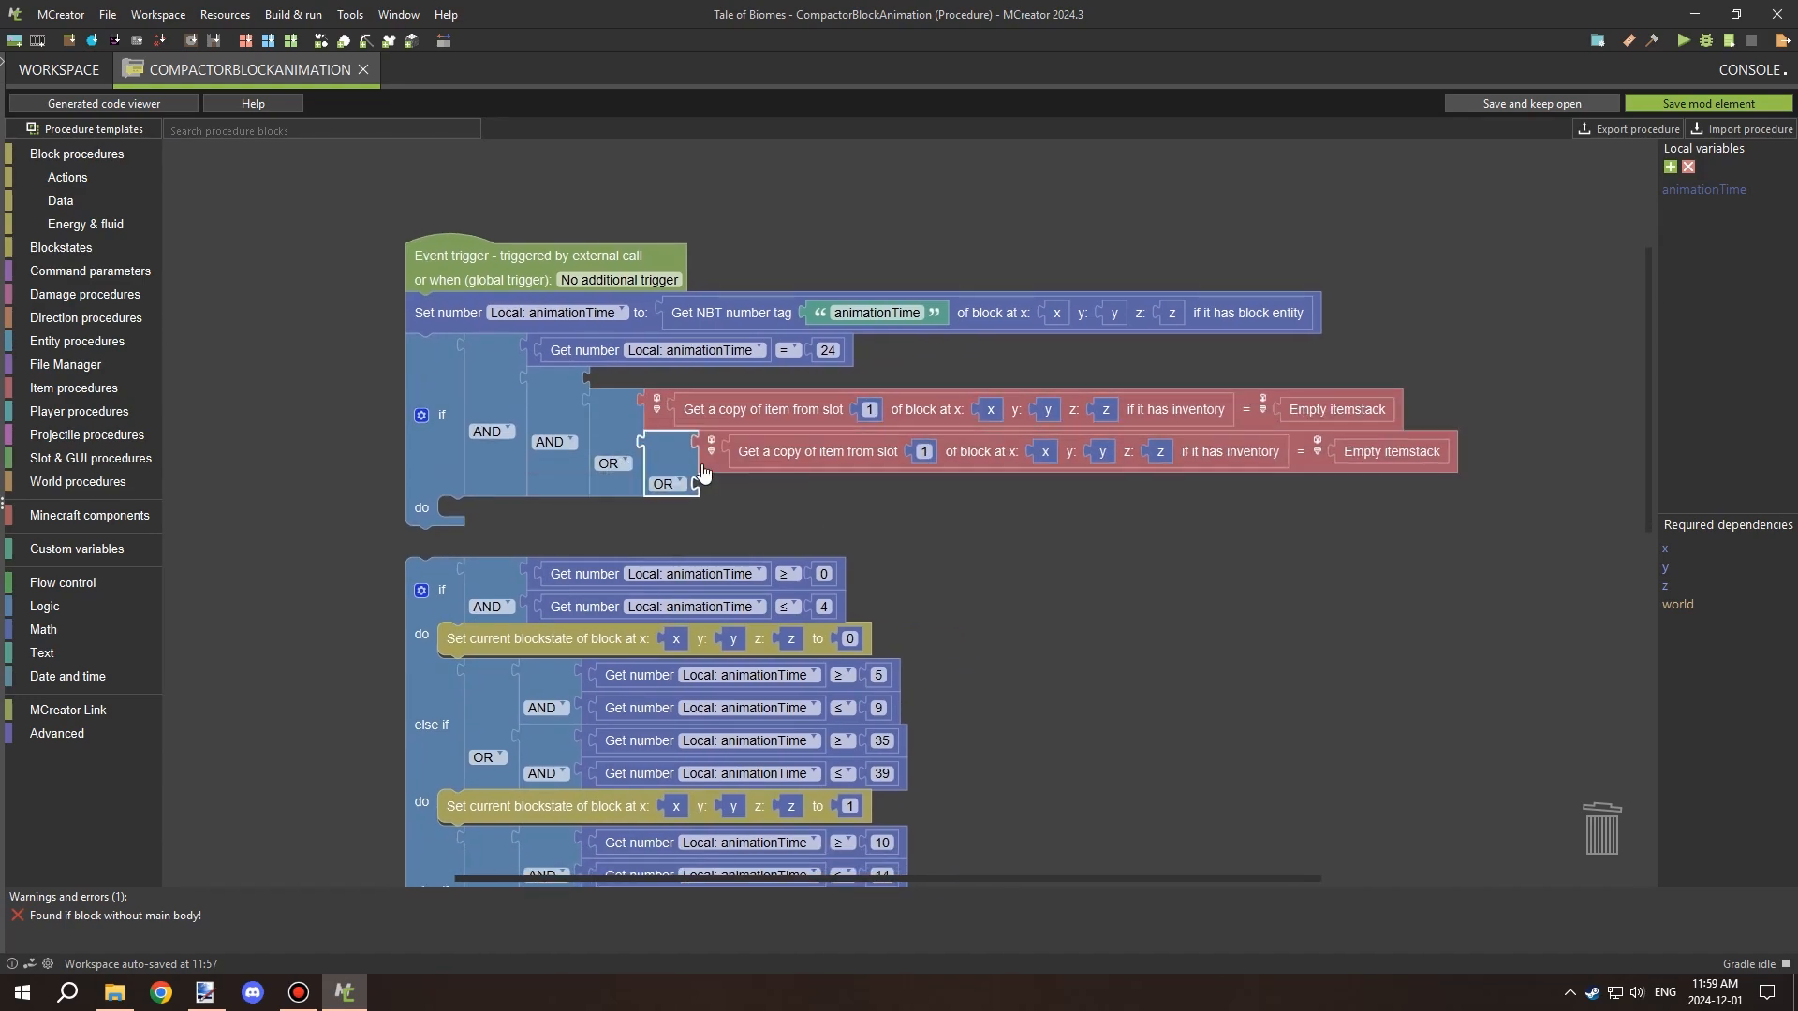
Change the nested OR copy to AND and delete the comparison inside it.
click(676, 484)
click(674, 573)
right_click(1312, 465)
click(1361, 584)
scroll(978, 483, up, 1)
drag(904, 502, 948, 485)
drag(1049, 531, 1107, 486)
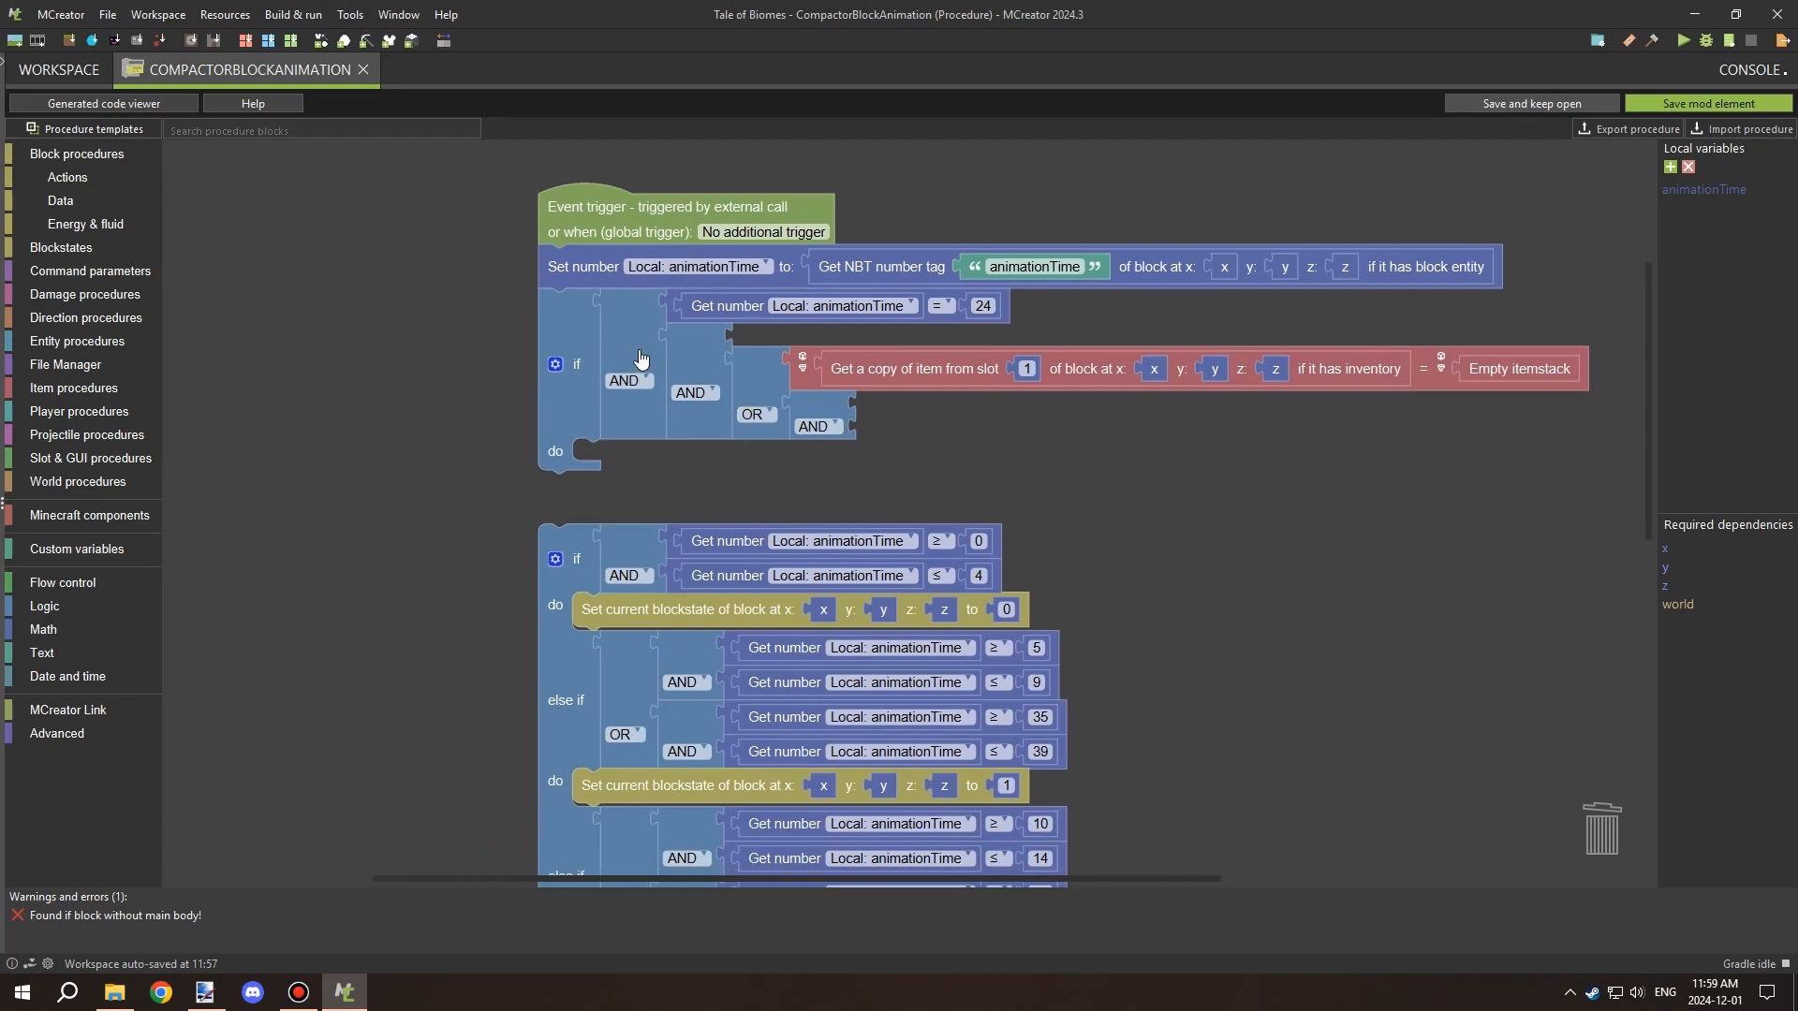
Detach the AND/OR group and leave animationTime = 24 as the if block's only condition.
drag(685, 360, 1081, 406)
drag(625, 311, 659, 377)
drag(964, 373, 884, 310)
Nest a new if block inside the animationTime = 24 if and attach the AND/OR group as its condition.
click(63, 583)
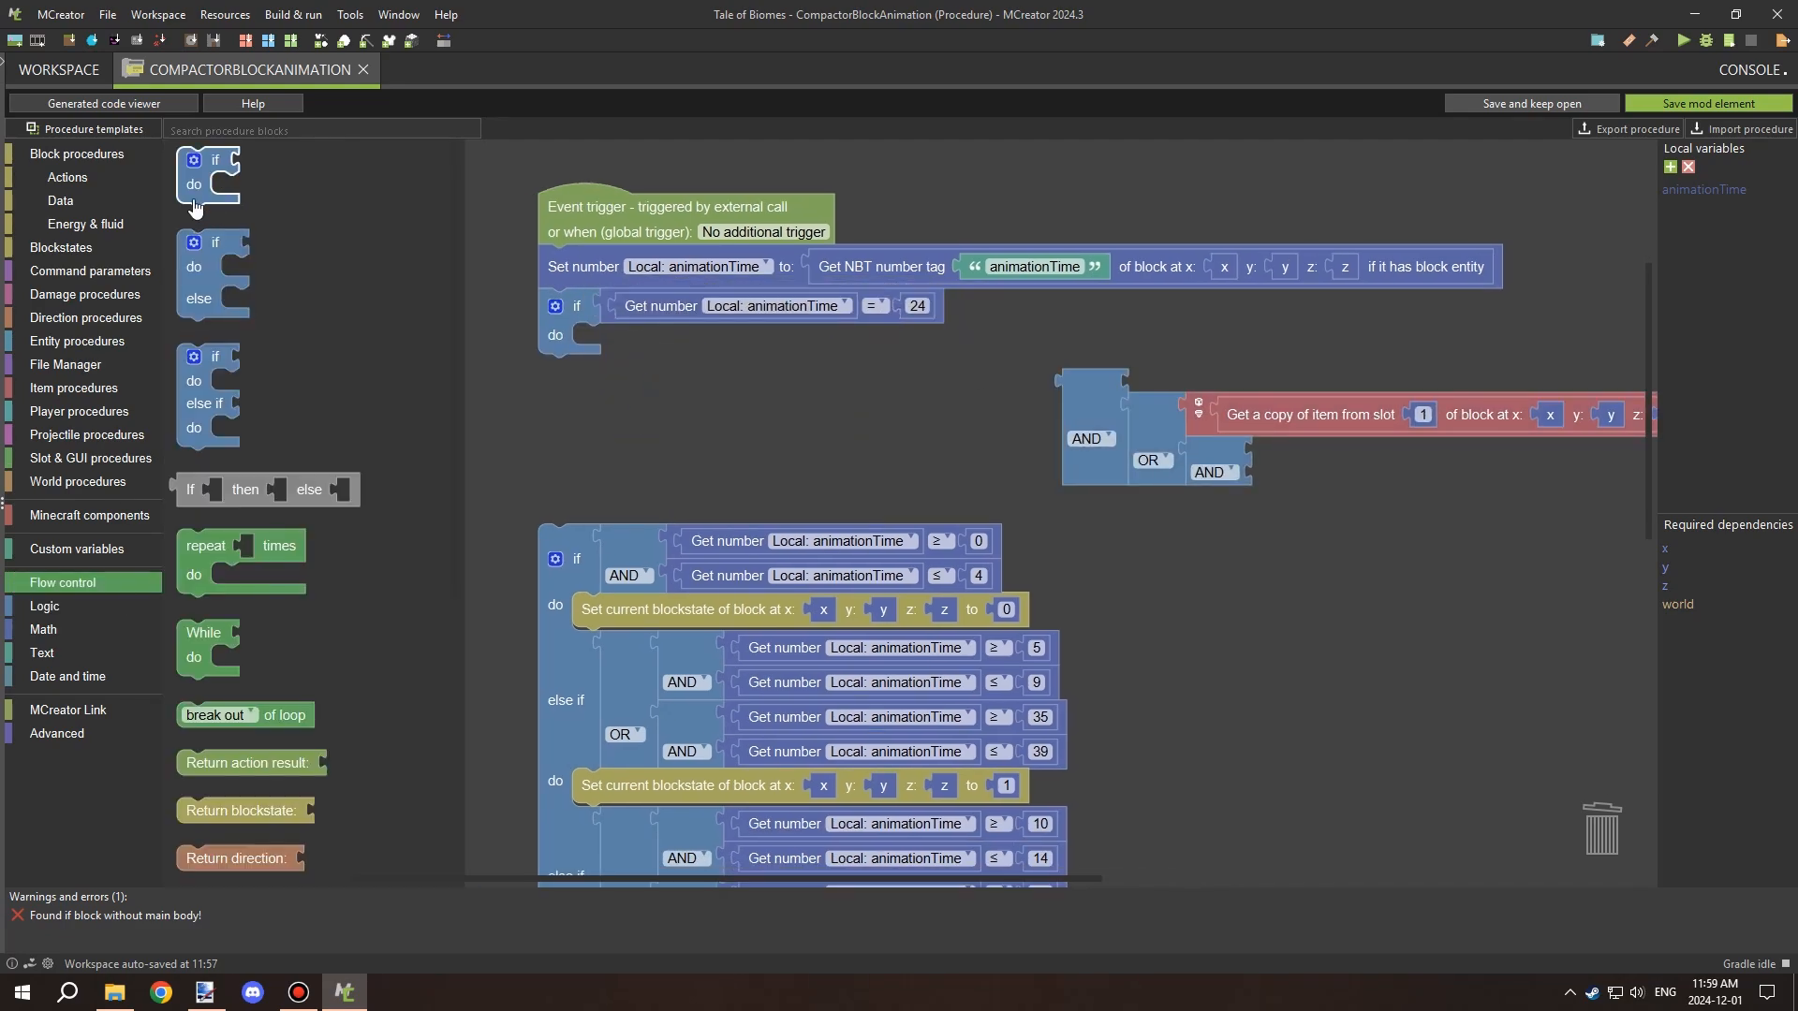
drag(199, 207, 585, 371)
drag(1095, 426, 668, 381)
drag(777, 487, 707, 514)
drag(510, 579, 507, 767)
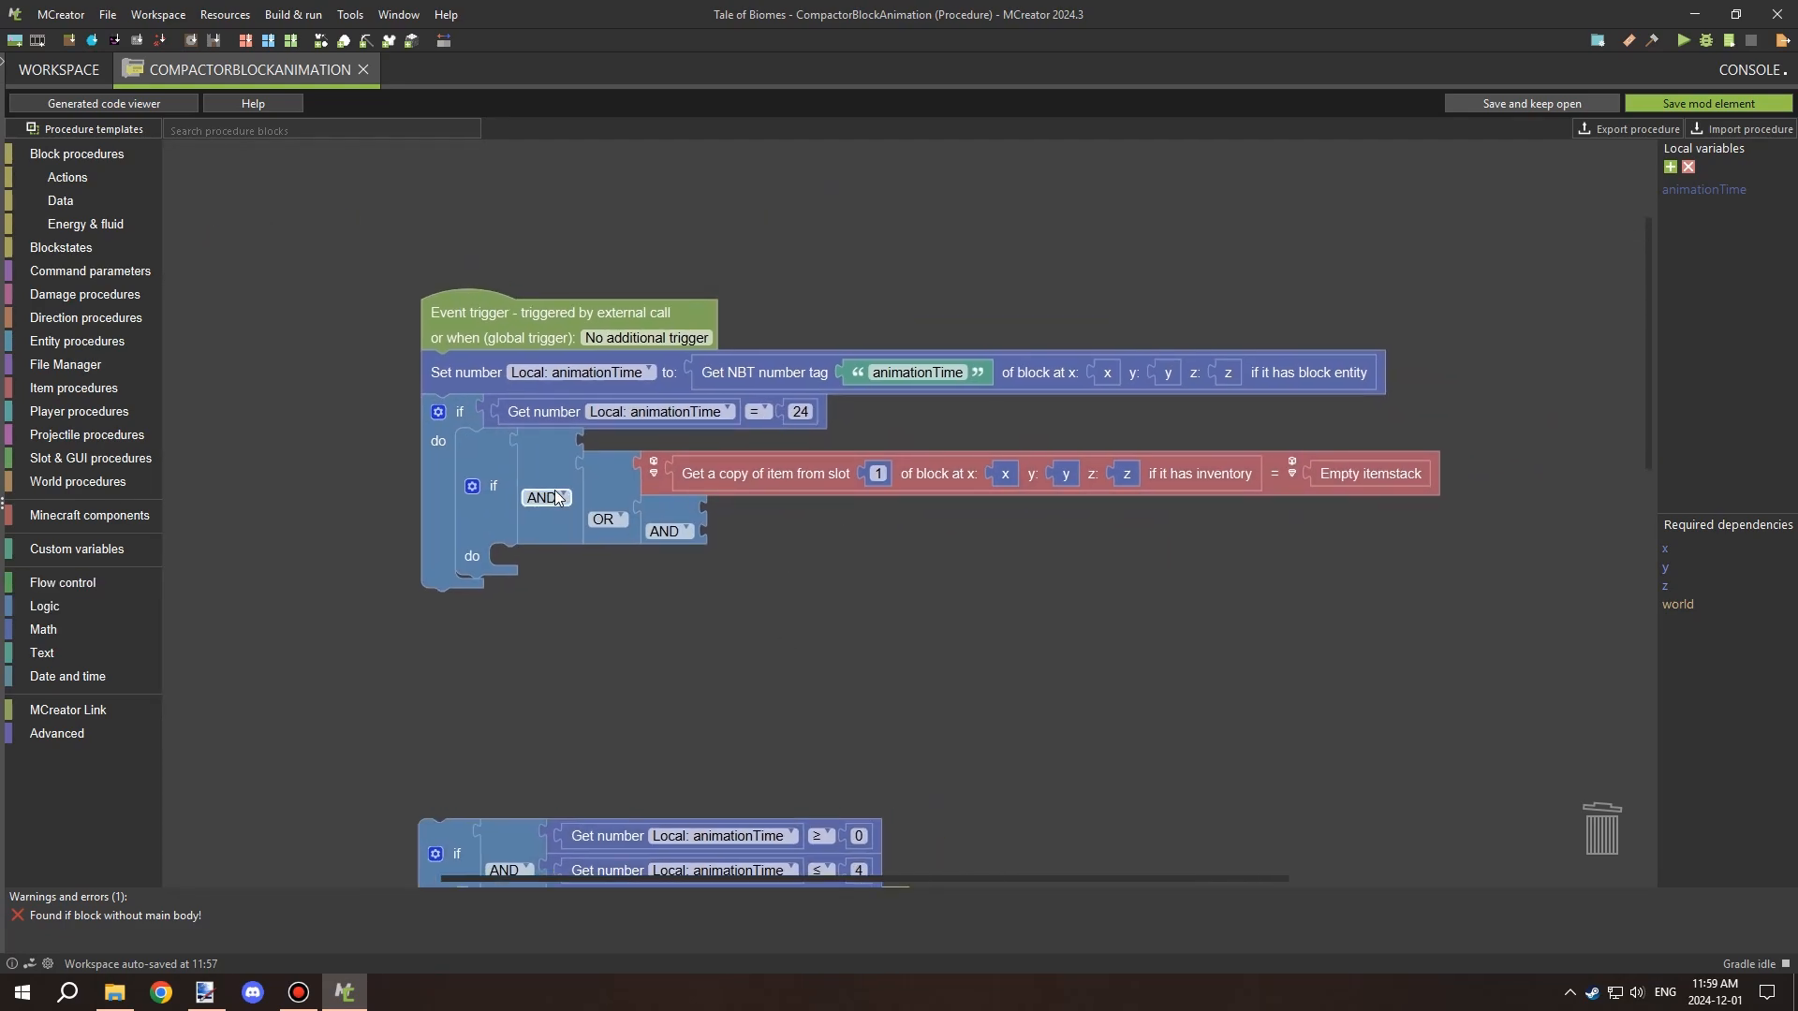
Place a block that gets the item count of slot 0 on the canvas and nest an AND as the outer AND's first operand.
click(60, 201)
drag(302, 576, 866, 614)
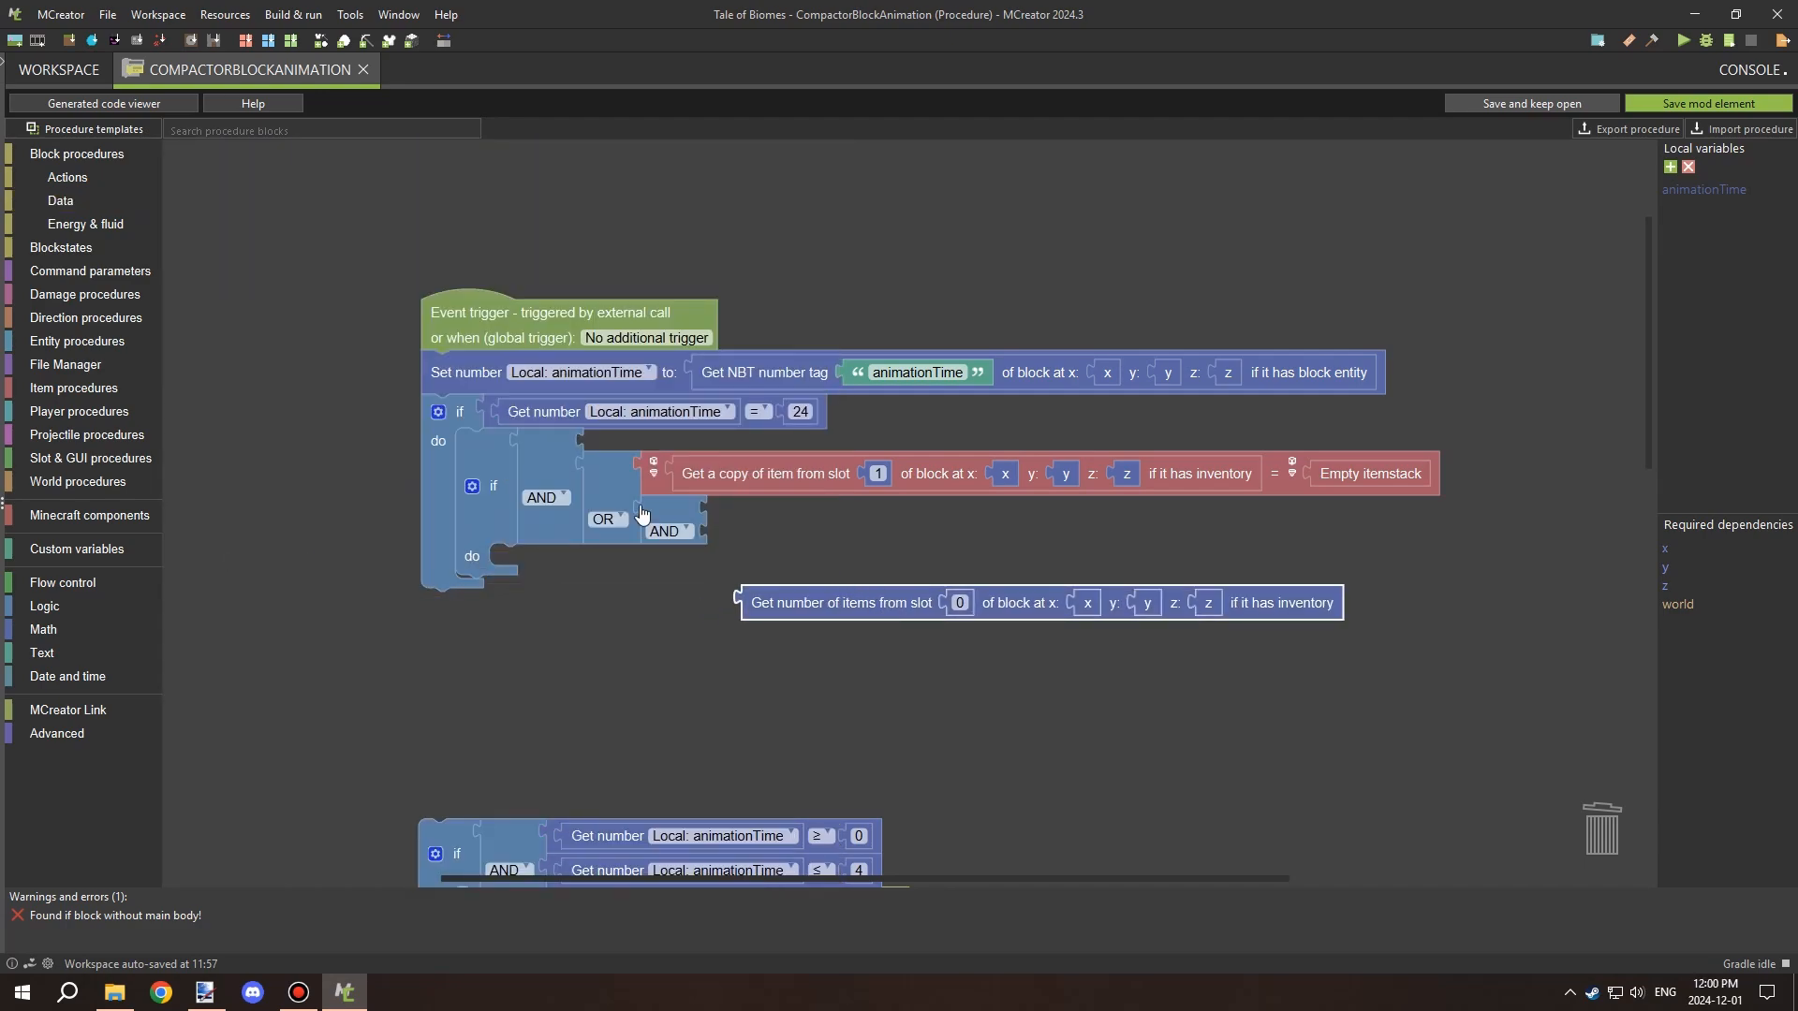
click(44, 606)
click(897, 615)
drag(691, 586, 607, 468)
drag(781, 615, 822, 642)
Put a copy of the slot 1 comparison in the new AND, remove its empty itemstack, and change its slot to 0.
right_click(1273, 503)
click(1307, 525)
drag(1312, 565, 1295, 466)
right_click(1322, 445)
click(1392, 551)
click(889, 418)
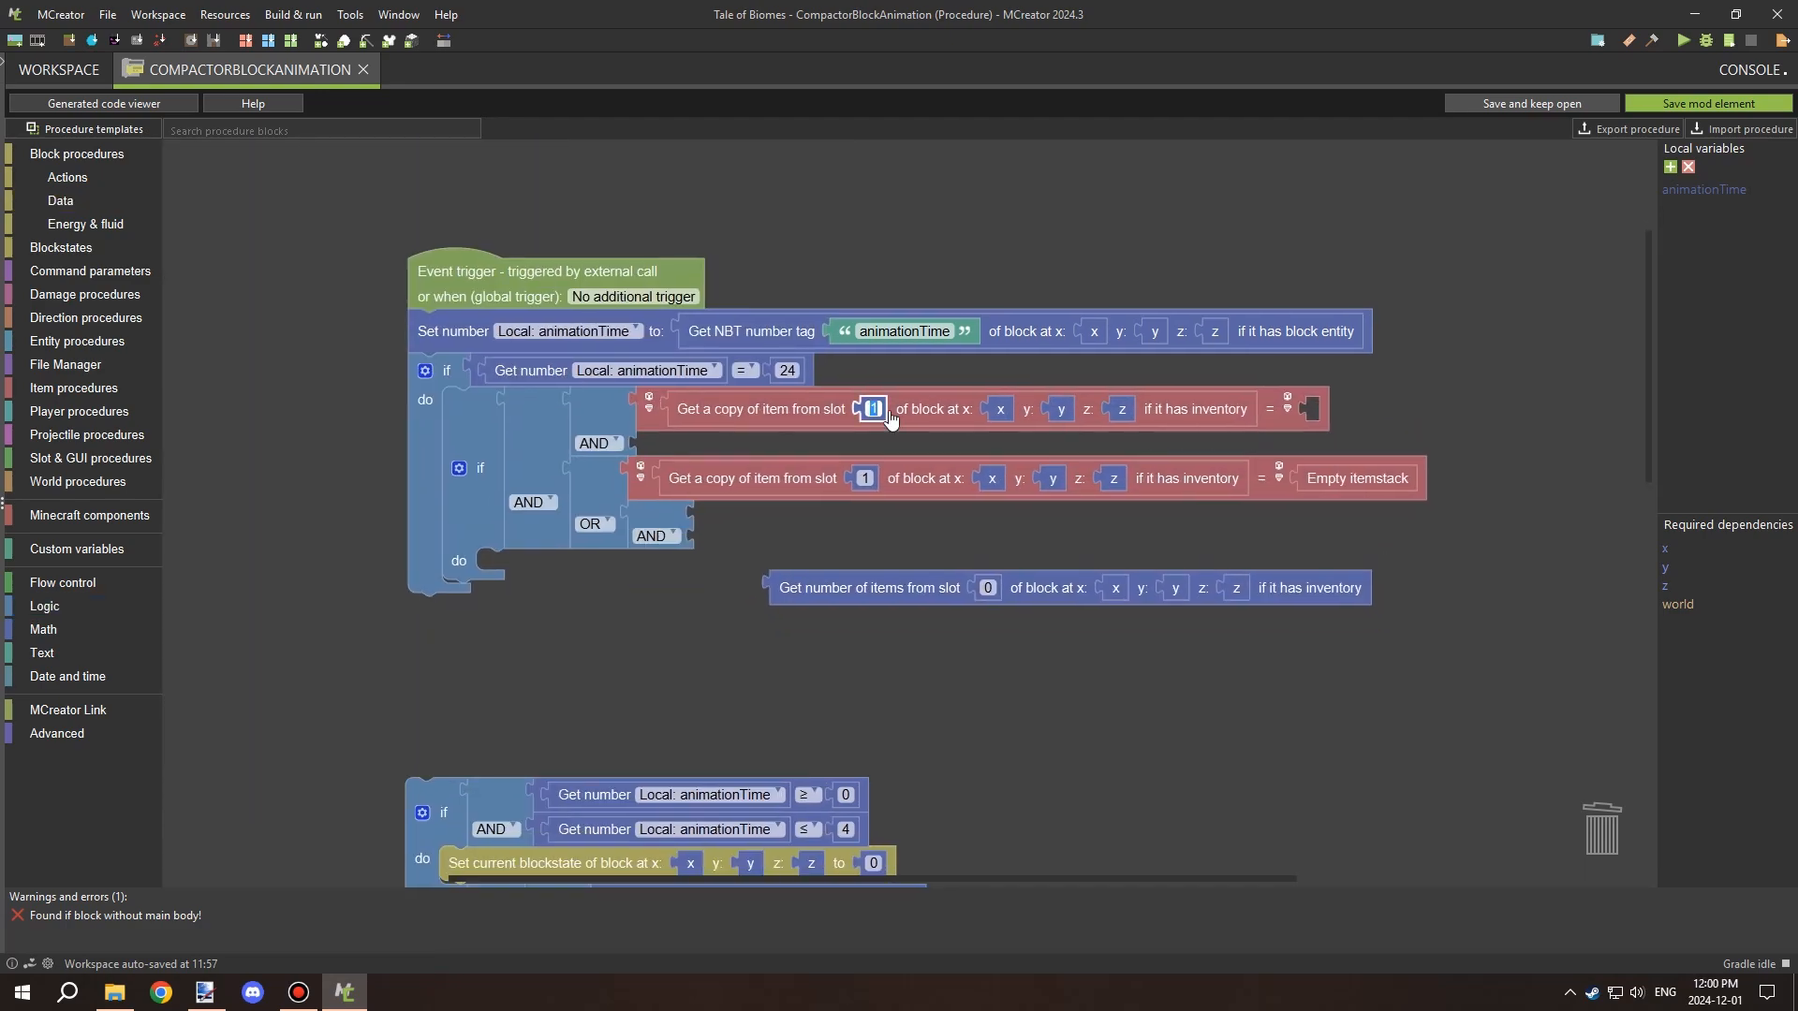
Add an item block as the slot 0 comparison's second value and choose the orange input item.
click(89, 515)
drag(257, 429, 1315, 409)
click(1328, 412)
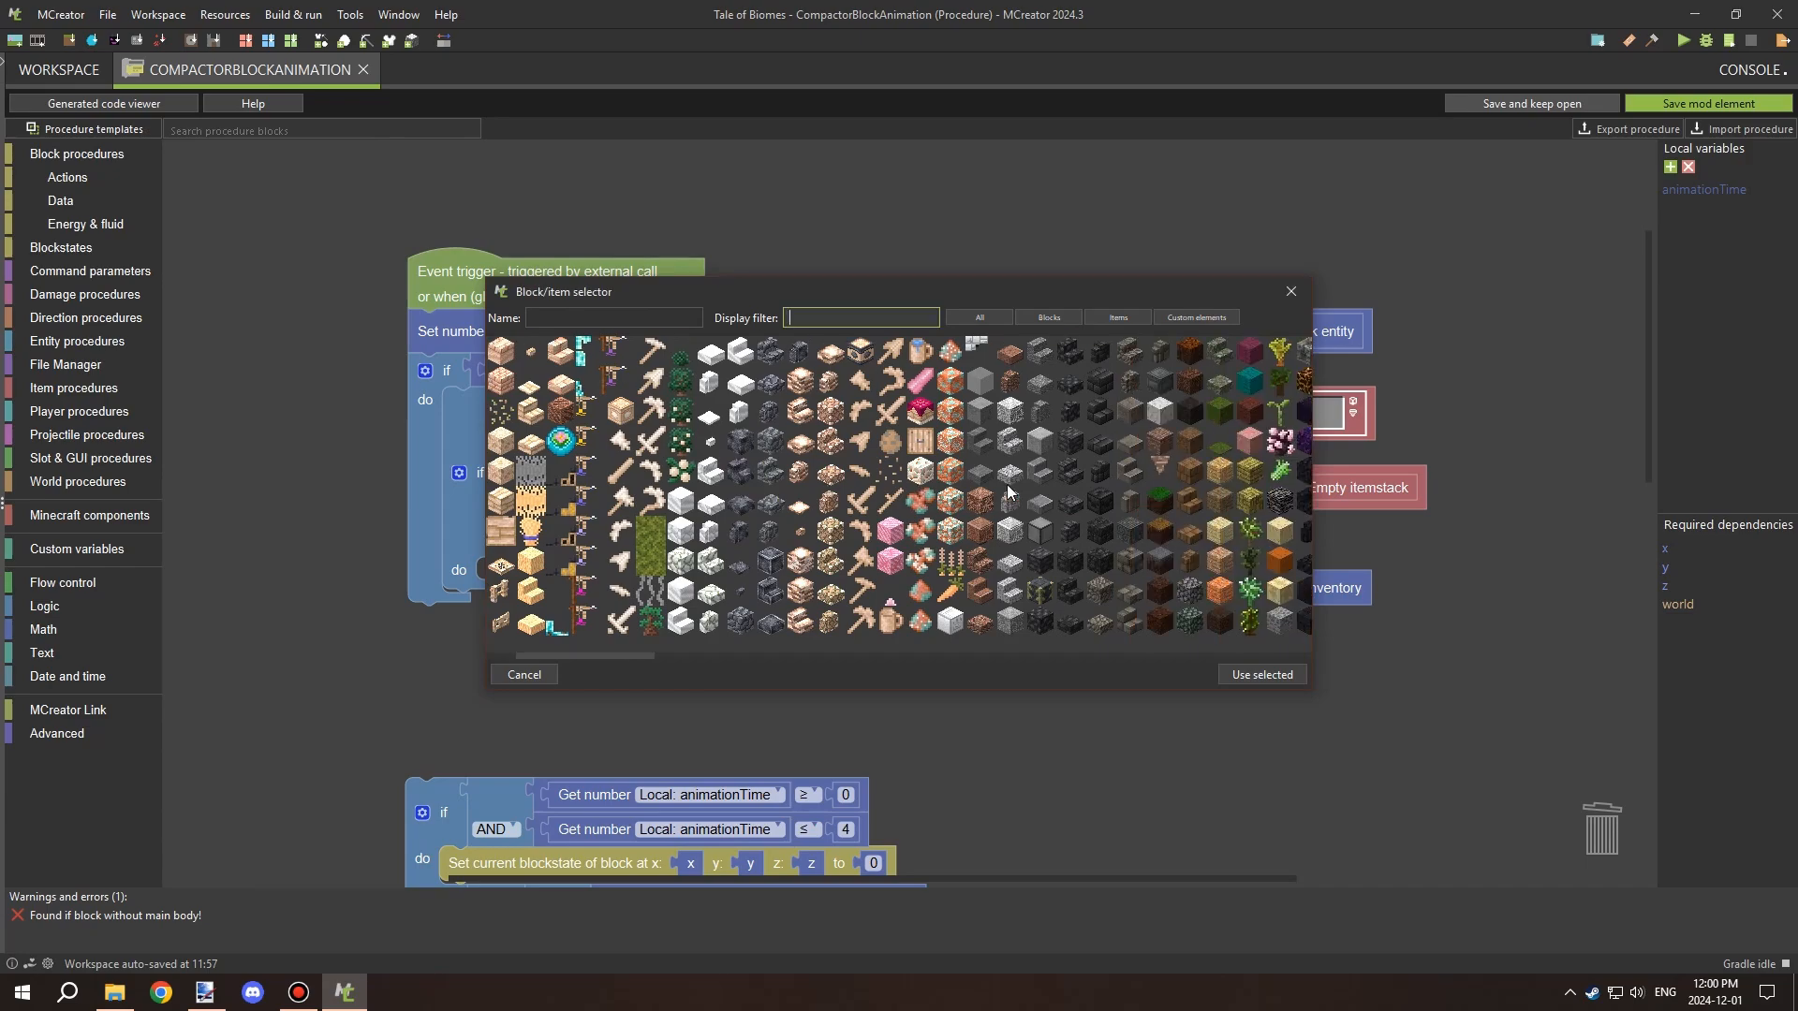
double_click(931, 599)
Add a ≥ number comparison as that AND's second operand, with the slot 0 item count as its first value.
click(75, 605)
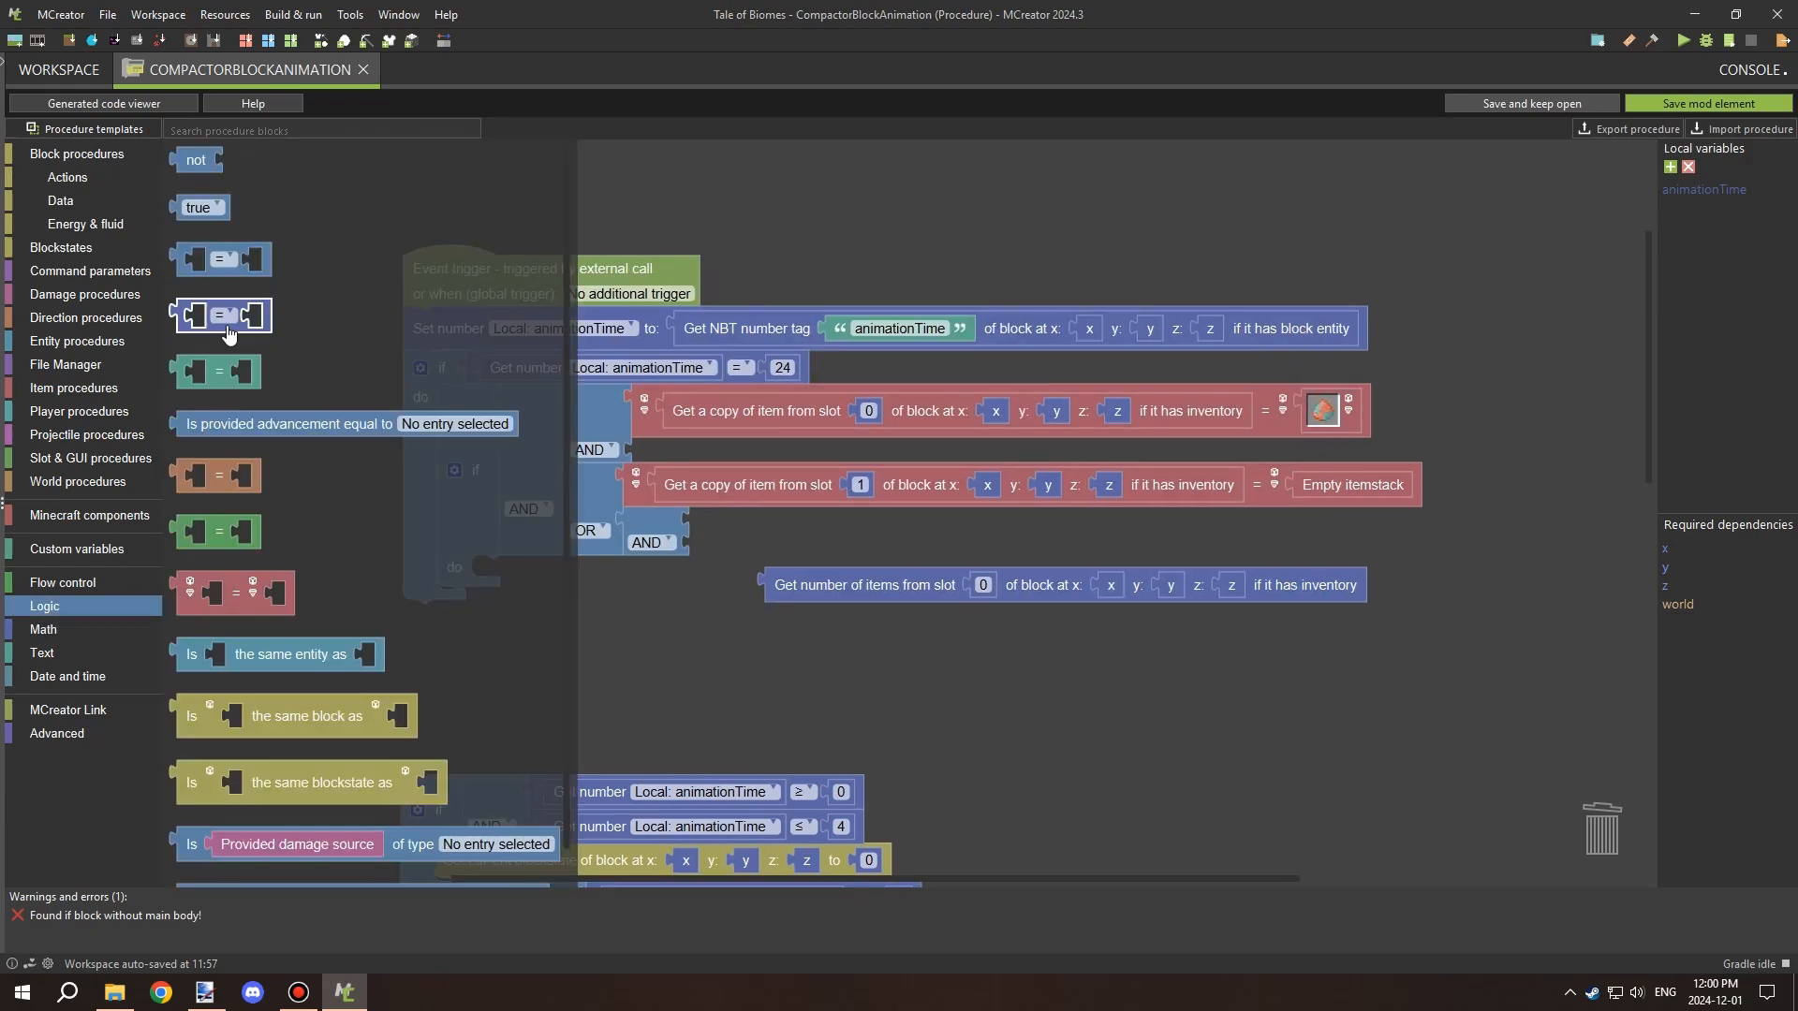
drag(230, 334, 688, 464)
click(685, 457)
click(707, 615)
drag(769, 576, 652, 455)
drag(1341, 446, 1352, 440)
Set the slot 0 item count comparison's second value to 9 using a duplicated number block.
right_click(876, 457)
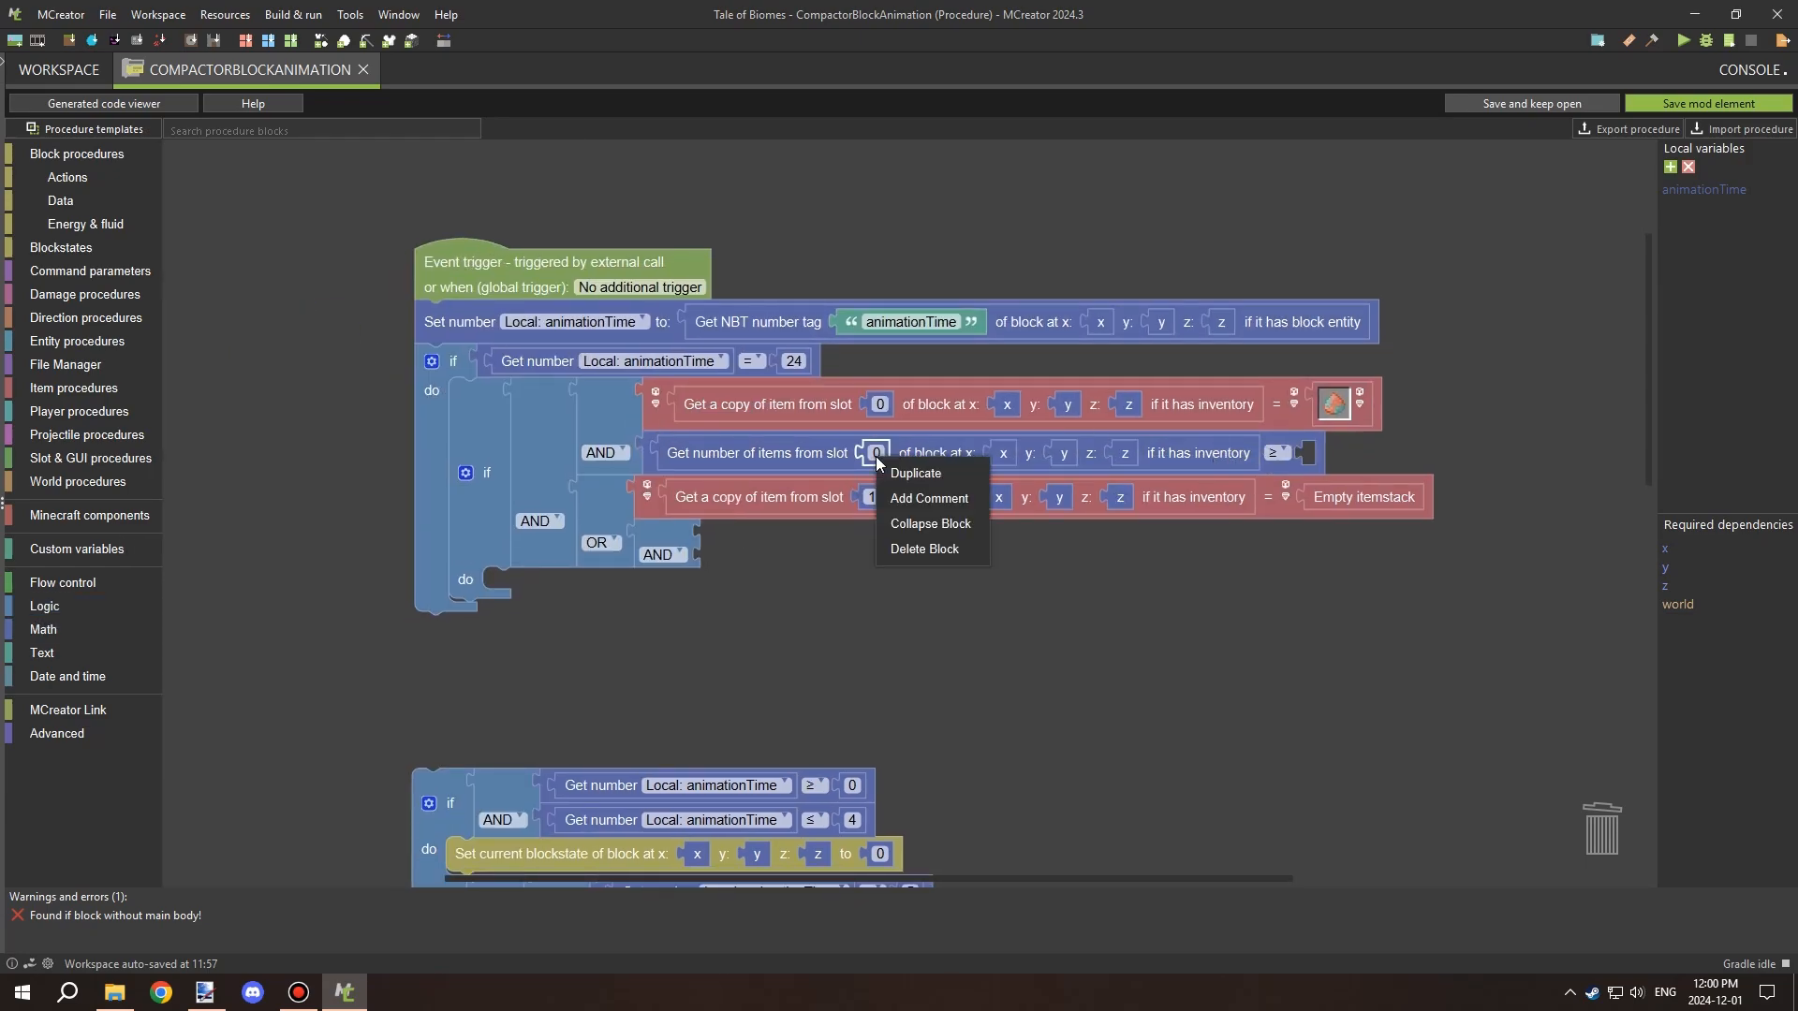
click(916, 473)
drag(922, 506, 1314, 452)
drag(1418, 636, 1407, 560)
Copy the item count comparison into the innermost AND's second operand, set to ≤ and slot 1, with the 9 pulled out.
right_click(636, 377)
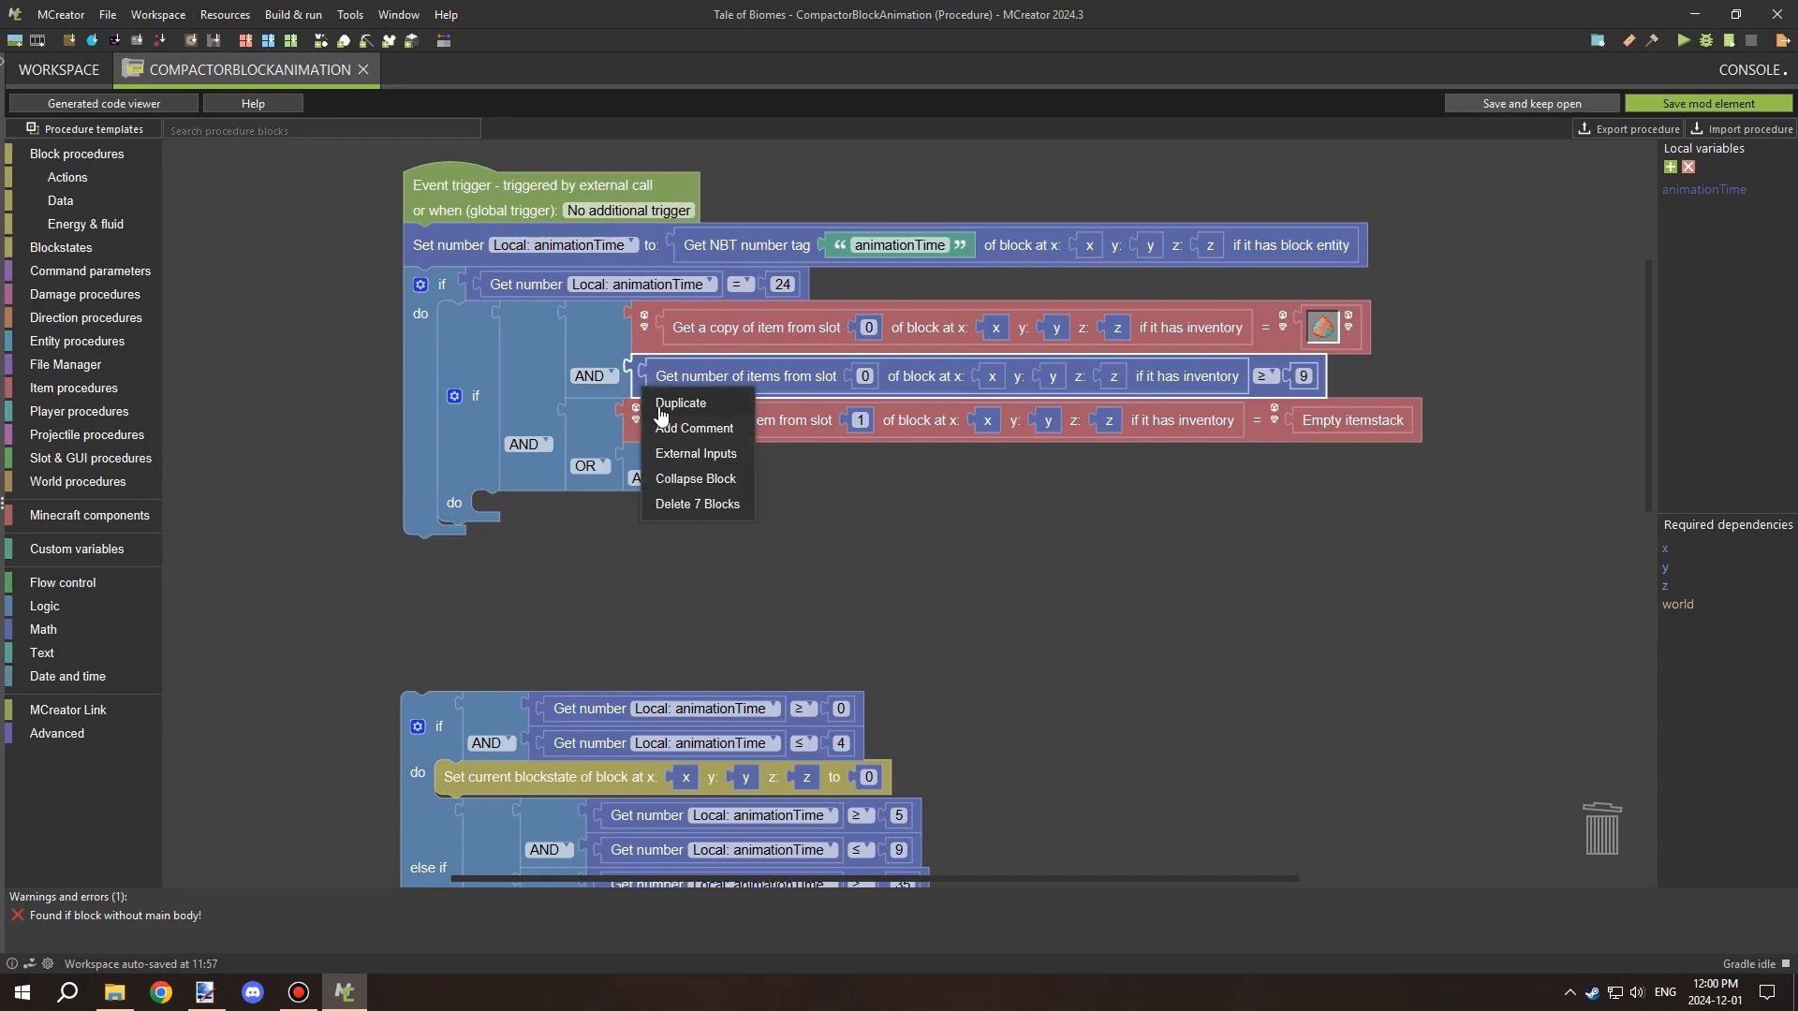
click(672, 388)
drag(1296, 444, 1337, 501)
click(1337, 501)
click(1334, 599)
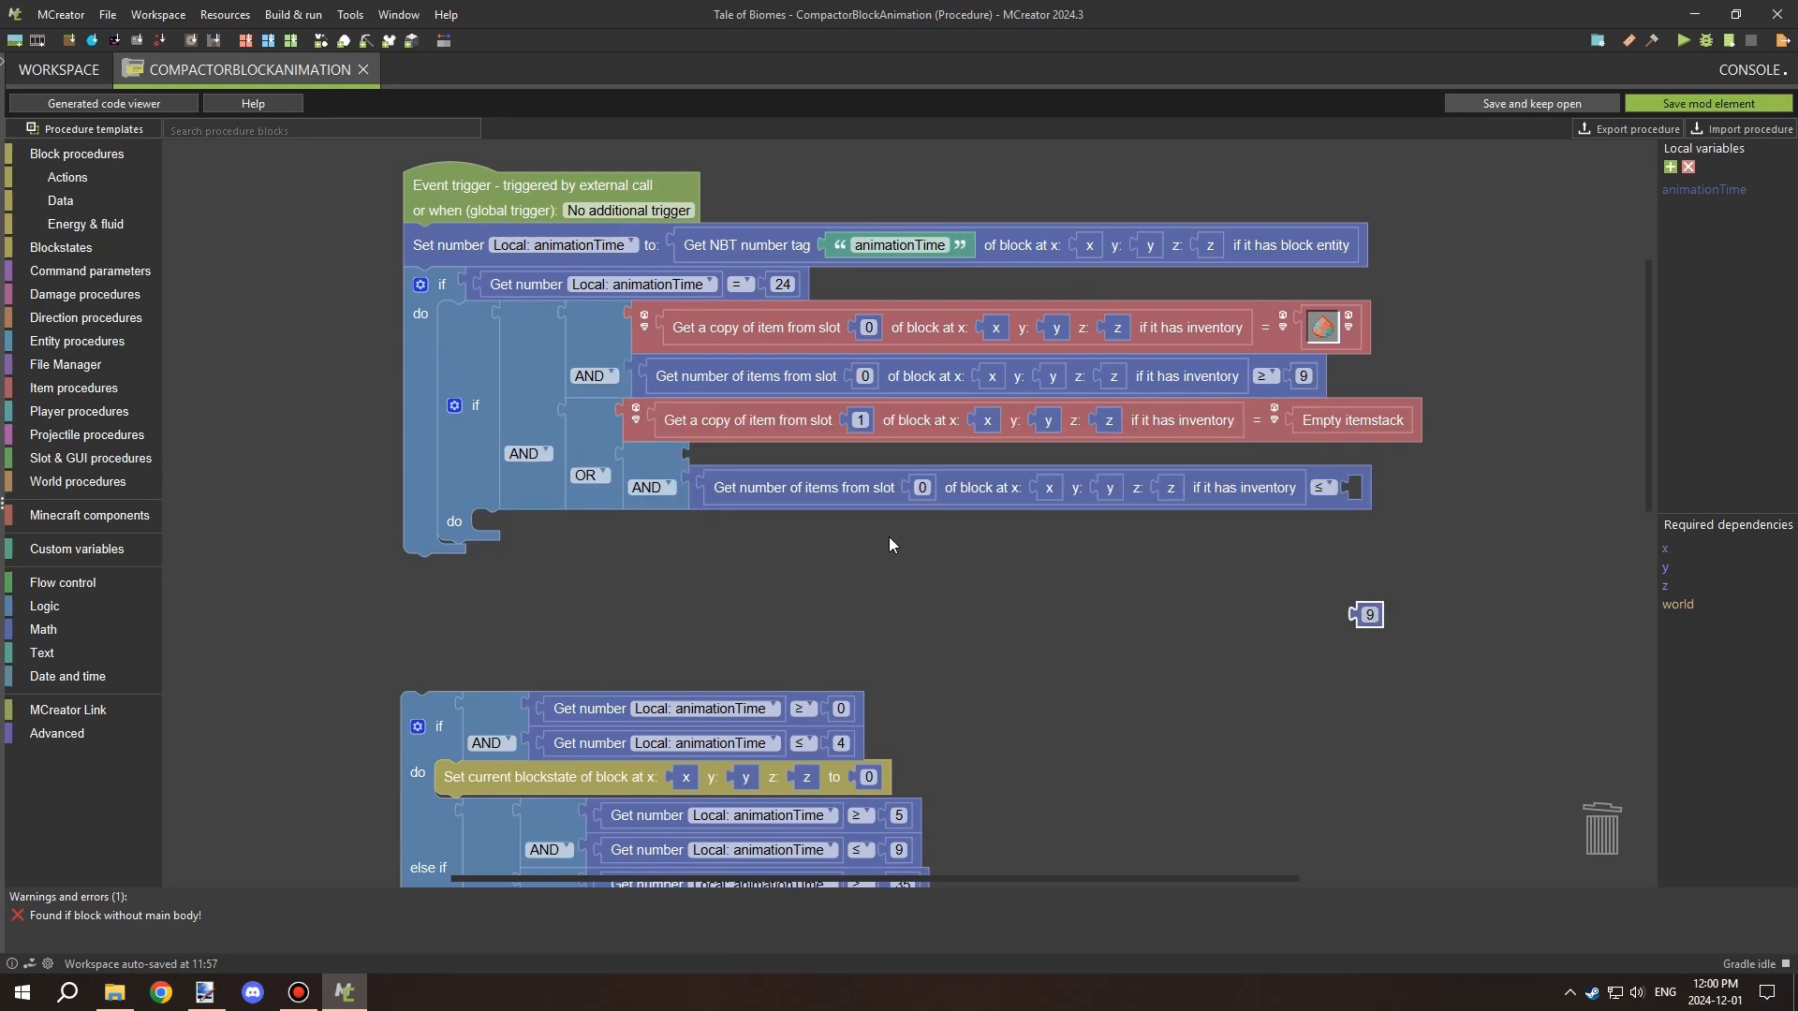
drag(890, 545, 823, 537)
click(856, 480)
Copy the slot 1 item comparison into the innermost AND's first operand and delete its empty itemstack.
right_click(575, 427)
click(590, 442)
drag(730, 473, 751, 472)
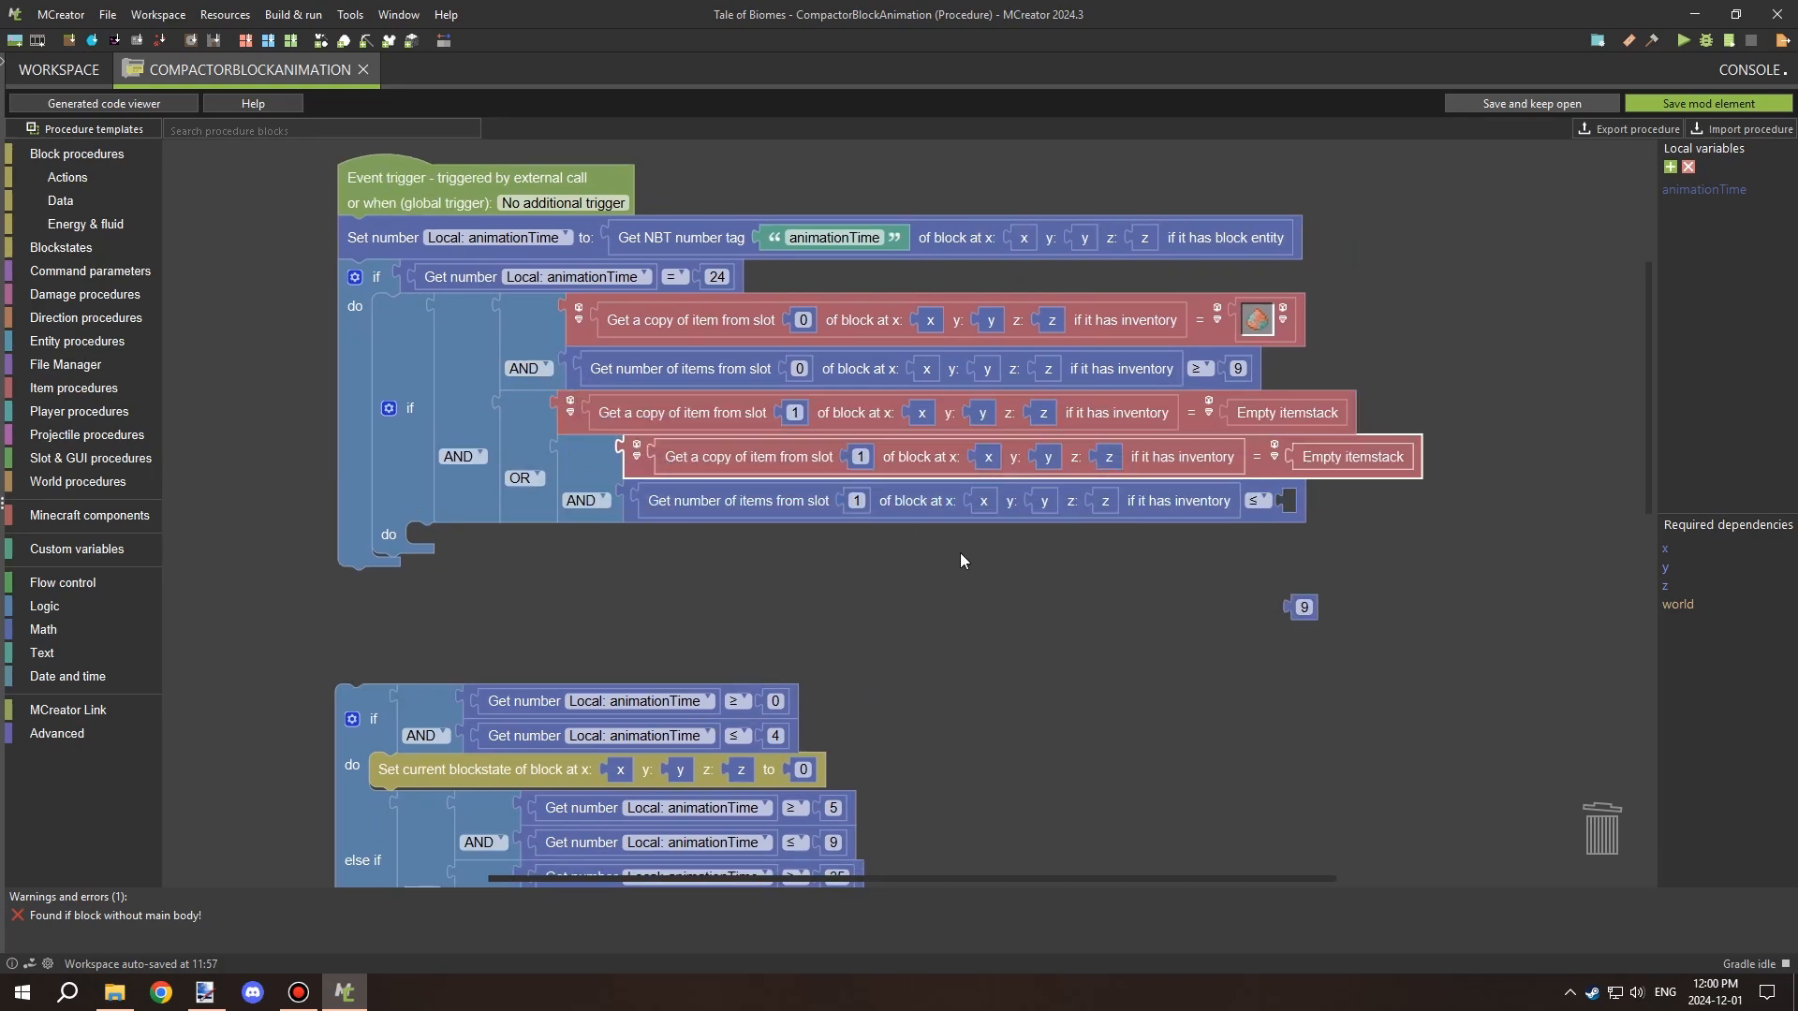
click(1354, 459)
key(Delete)
Add a duplicated item block as the second value of the innermost slot 1 comparison and choose the orange output block.
right_click(1258, 320)
click(1273, 334)
drag(1303, 387, 1337, 480)
click(1316, 462)
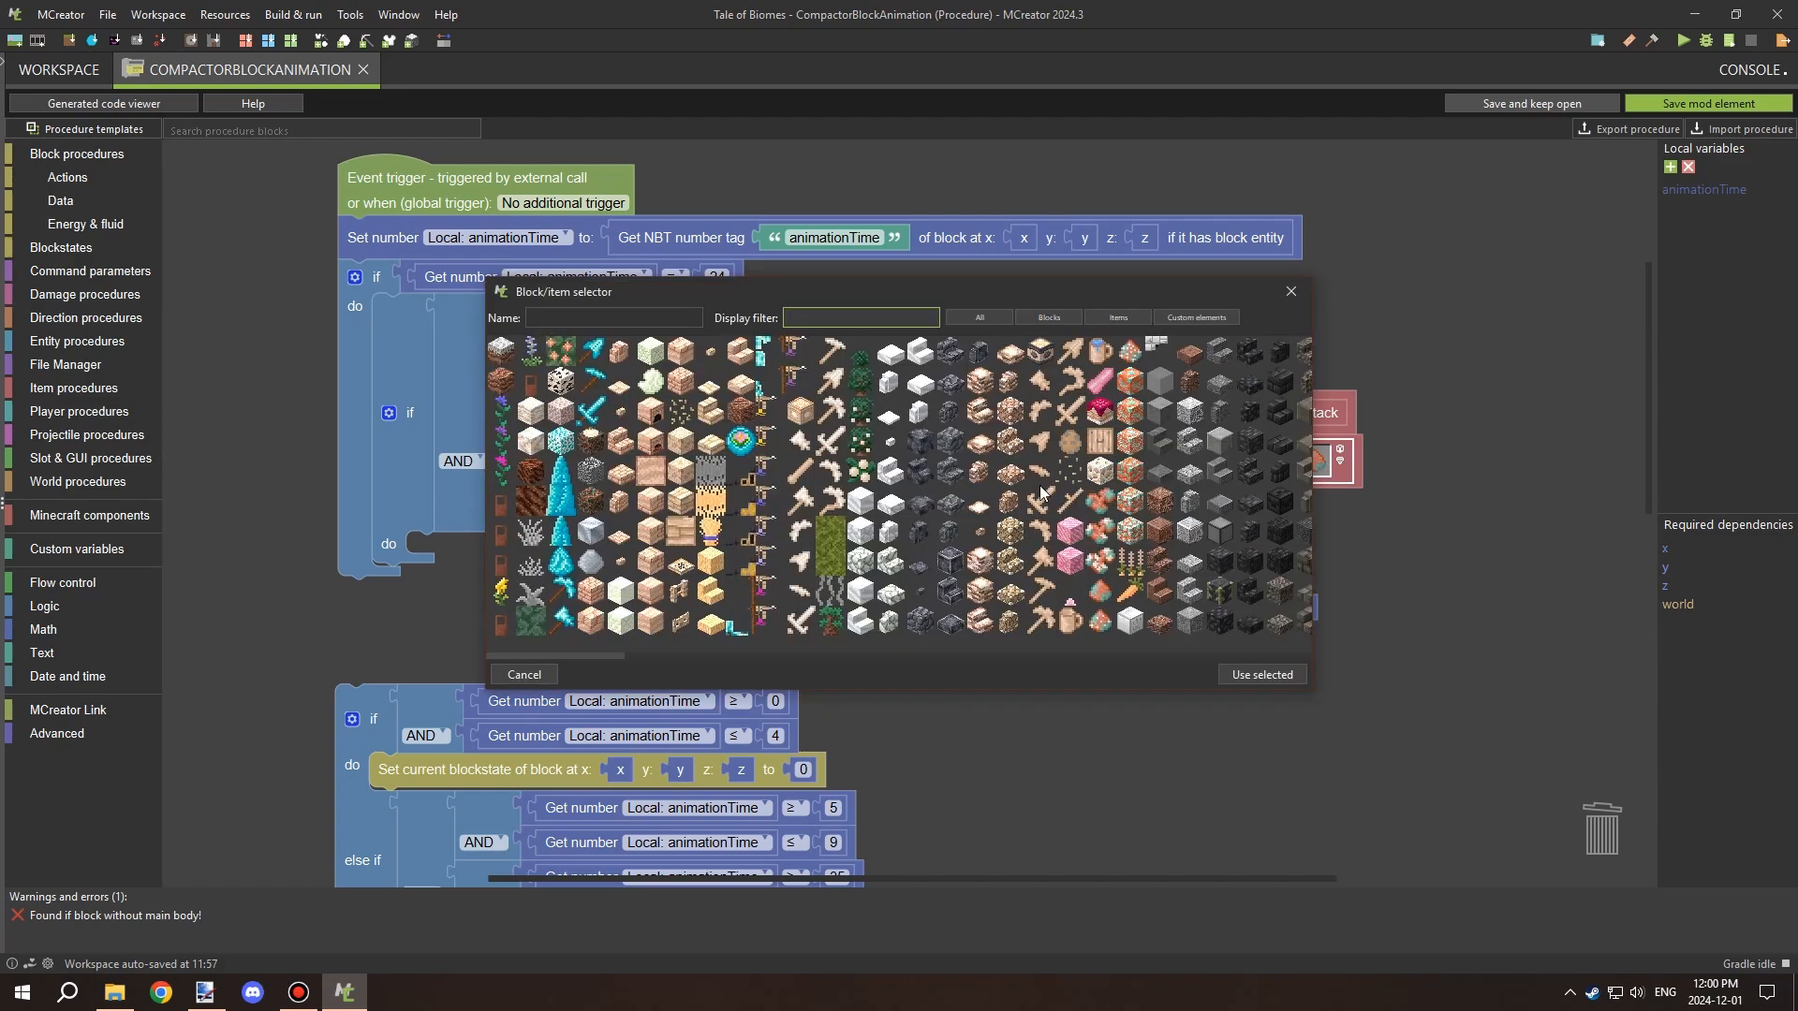
double_click(1131, 392)
Add a max stack size block as the second value of the slot 1 item count comparison.
drag(1382, 589, 1096, 607)
click(46, 628)
click(64, 365)
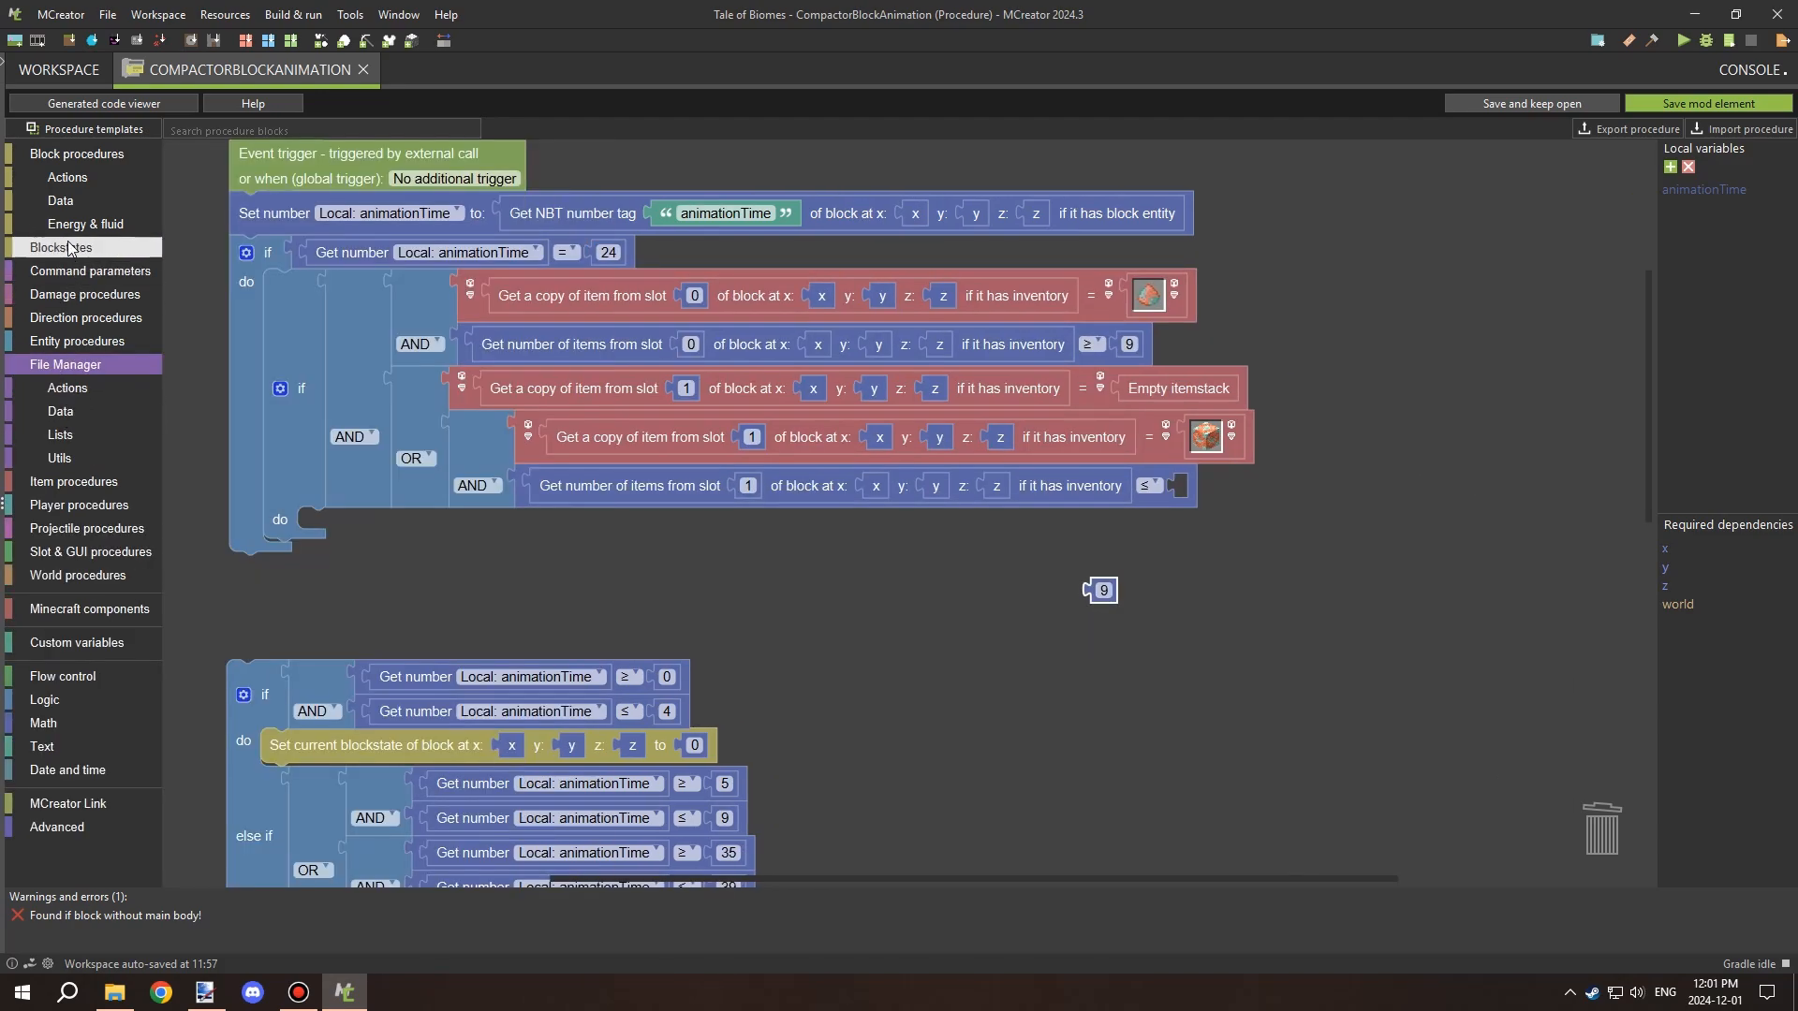
click(73, 482)
click(60, 435)
click(1435, 581)
Feed a copy of the slot 1 item into the max stack size block and change the comparison to <.
right_click(590, 430)
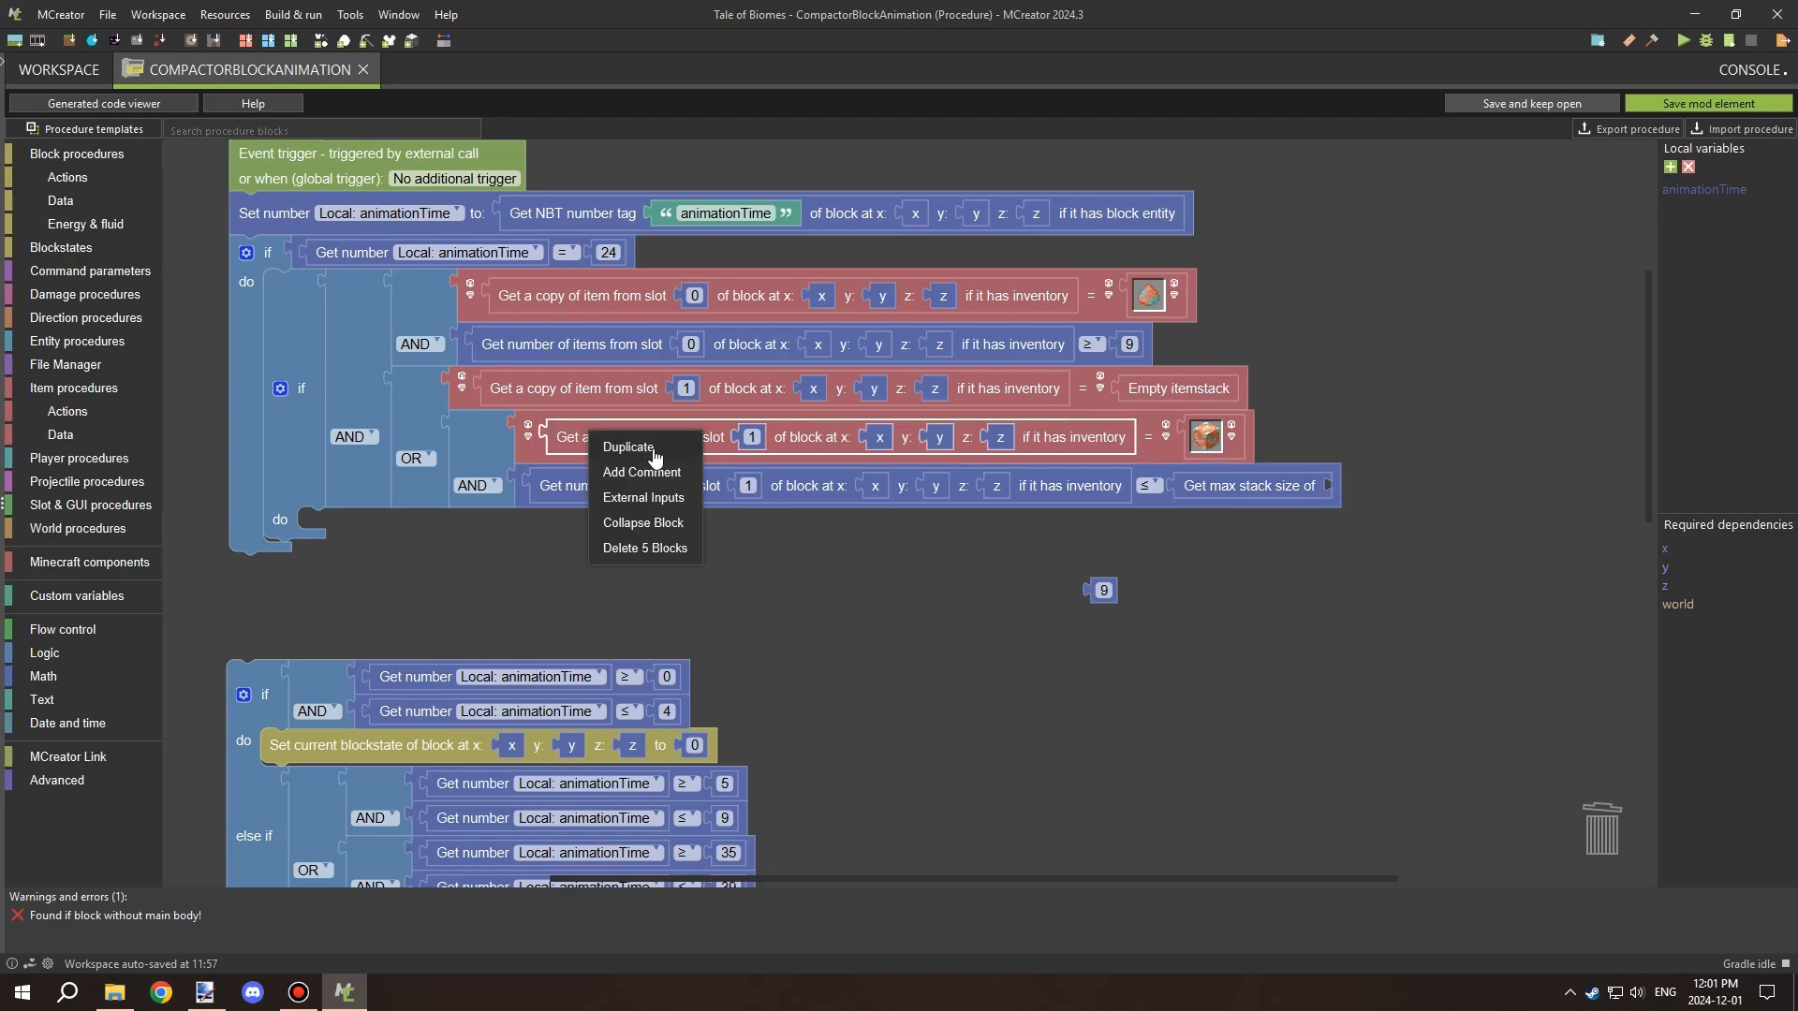
click(648, 450)
drag(650, 488, 1406, 484)
click(1149, 487)
click(1135, 573)
Delete the spare 9 block and switch the max stack size comparison to external inputs.
right_click(1105, 588)
click(1147, 669)
drag(1209, 534, 1109, 525)
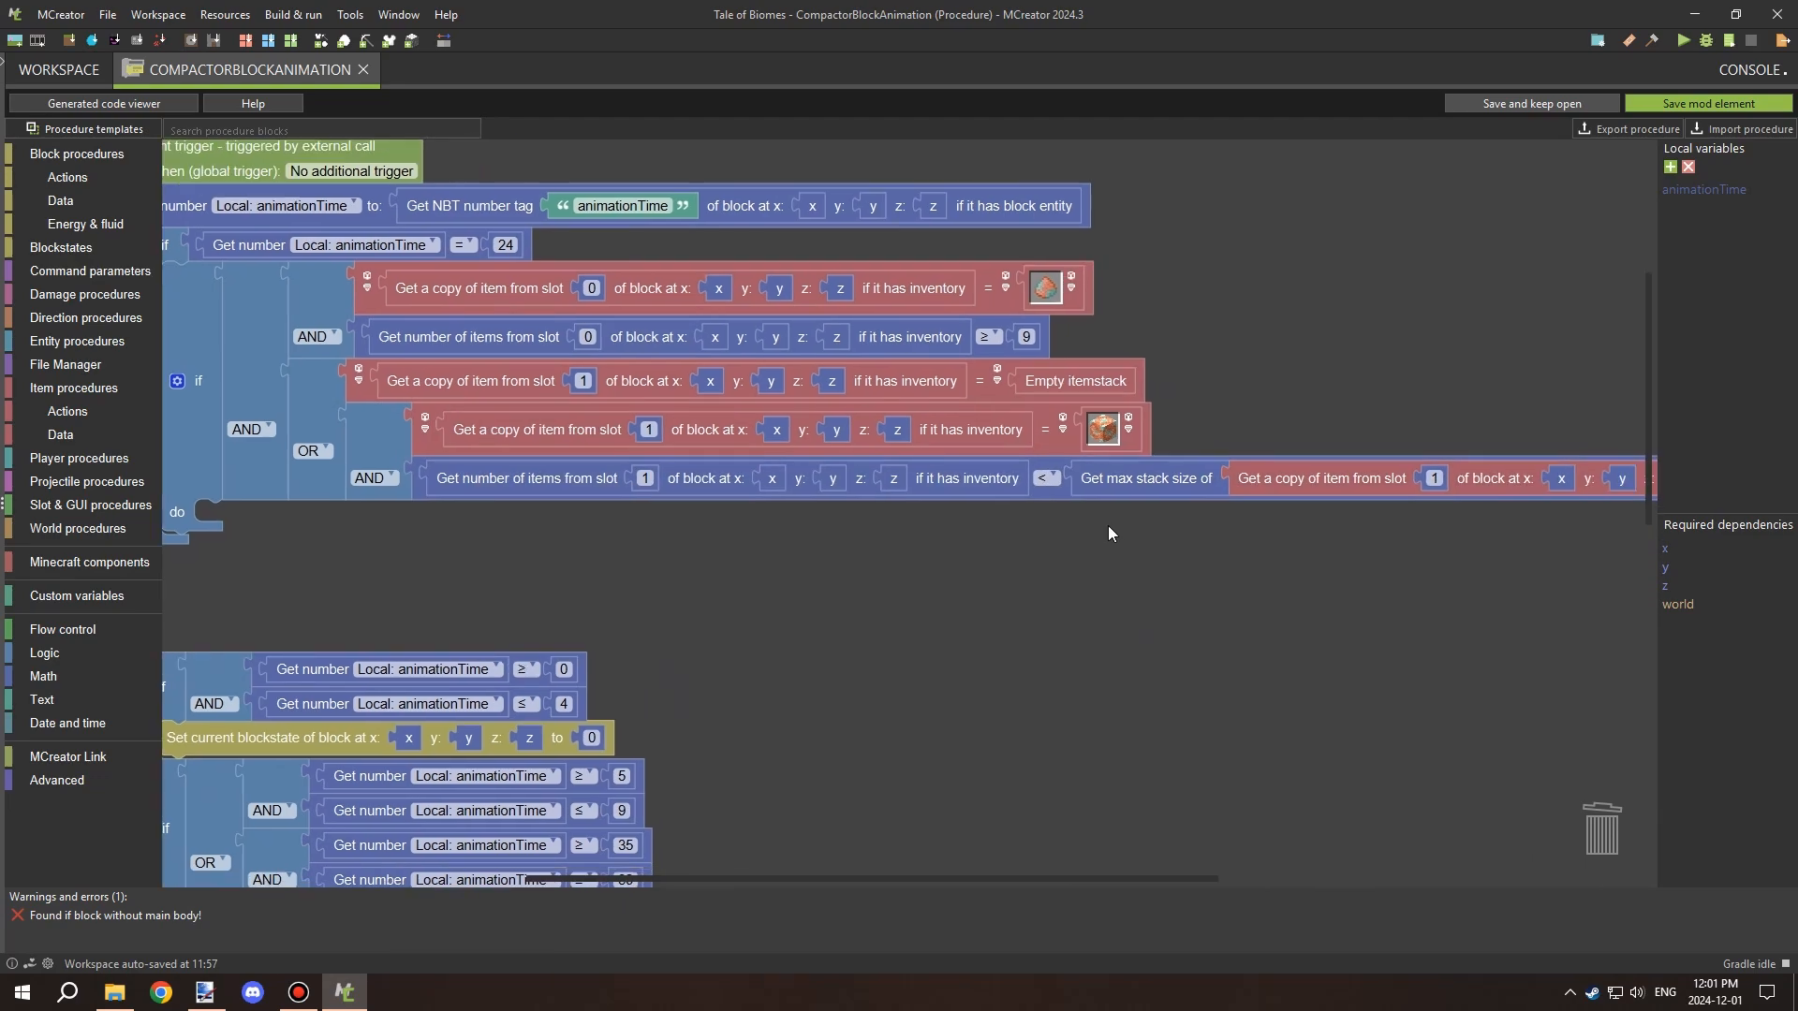
right_click(1058, 490)
click(1108, 546)
drag(900, 615, 1154, 601)
drag(955, 562, 1052, 534)
drag(508, 699, 521, 851)
Place a block that sets an item in an inventory slot inside the nested if.
drag(780, 560, 680, 511)
click(97, 183)
drag(481, 429, 744, 486)
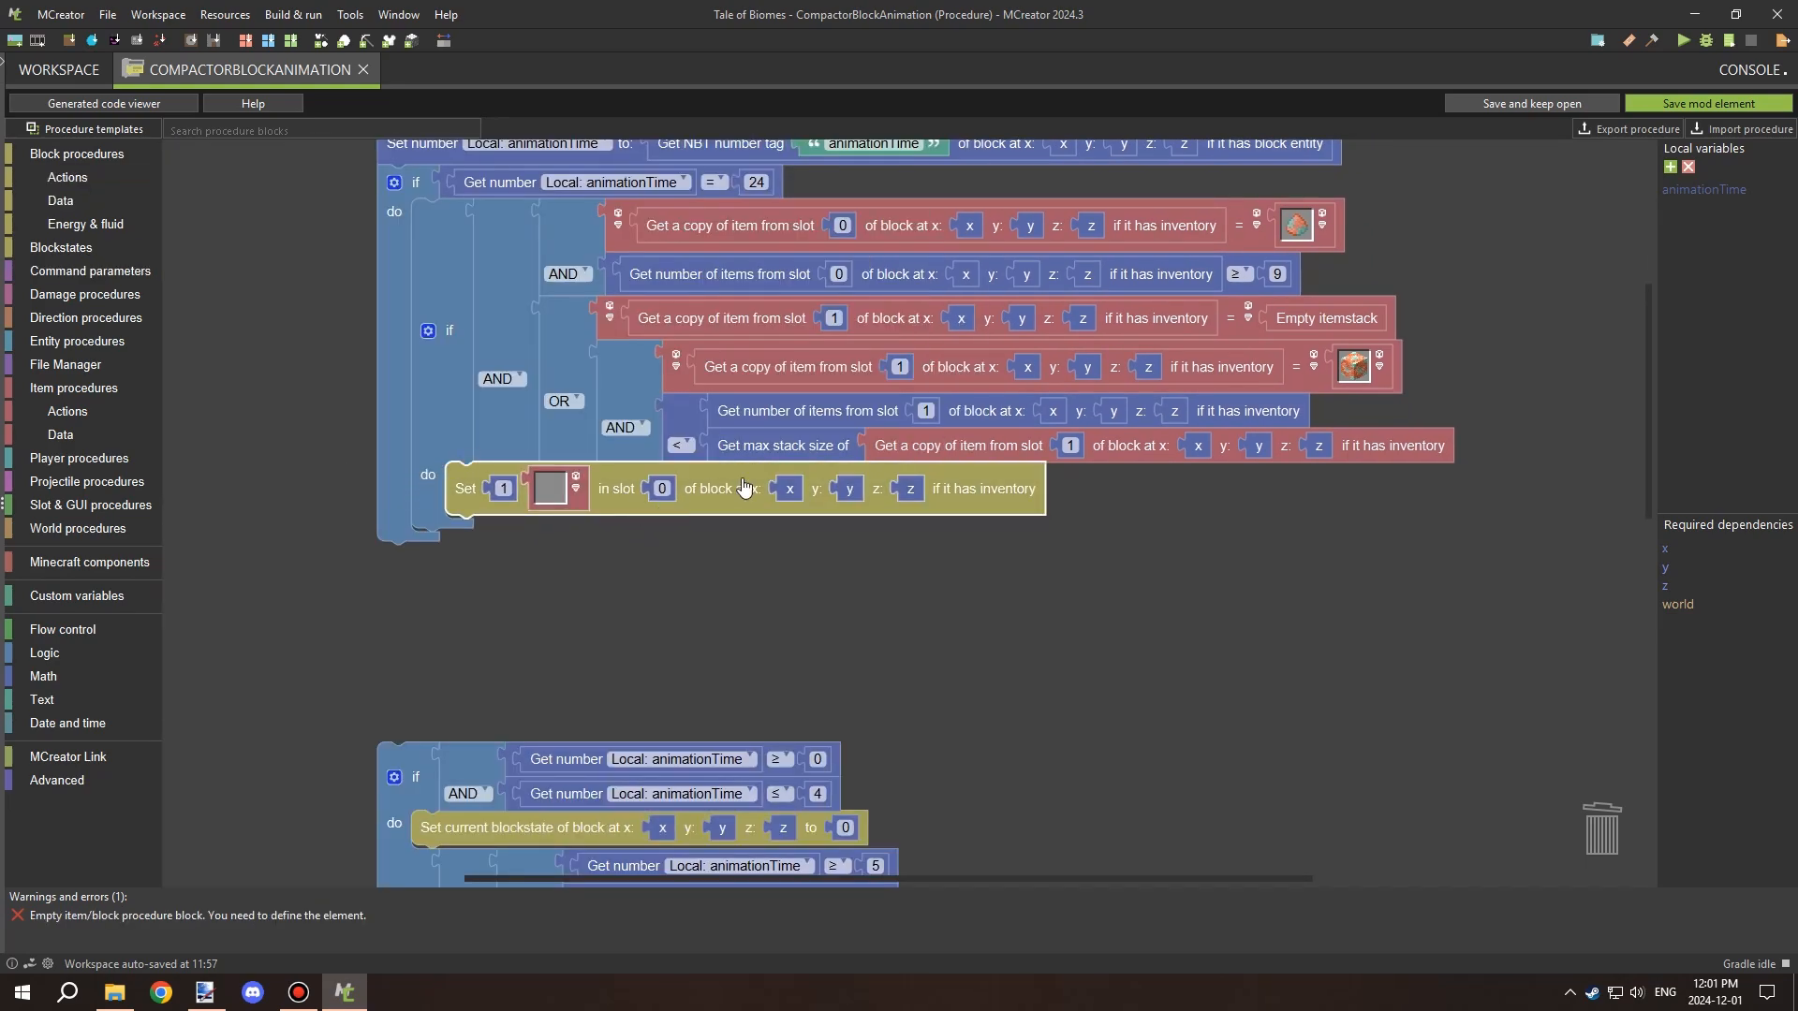
Copy the slot 1 item count block and add a math addition block for it.
click(904, 417)
key(ctrl+c)
key(ctrl+v)
drag(866, 462, 673, 631)
click(56, 676)
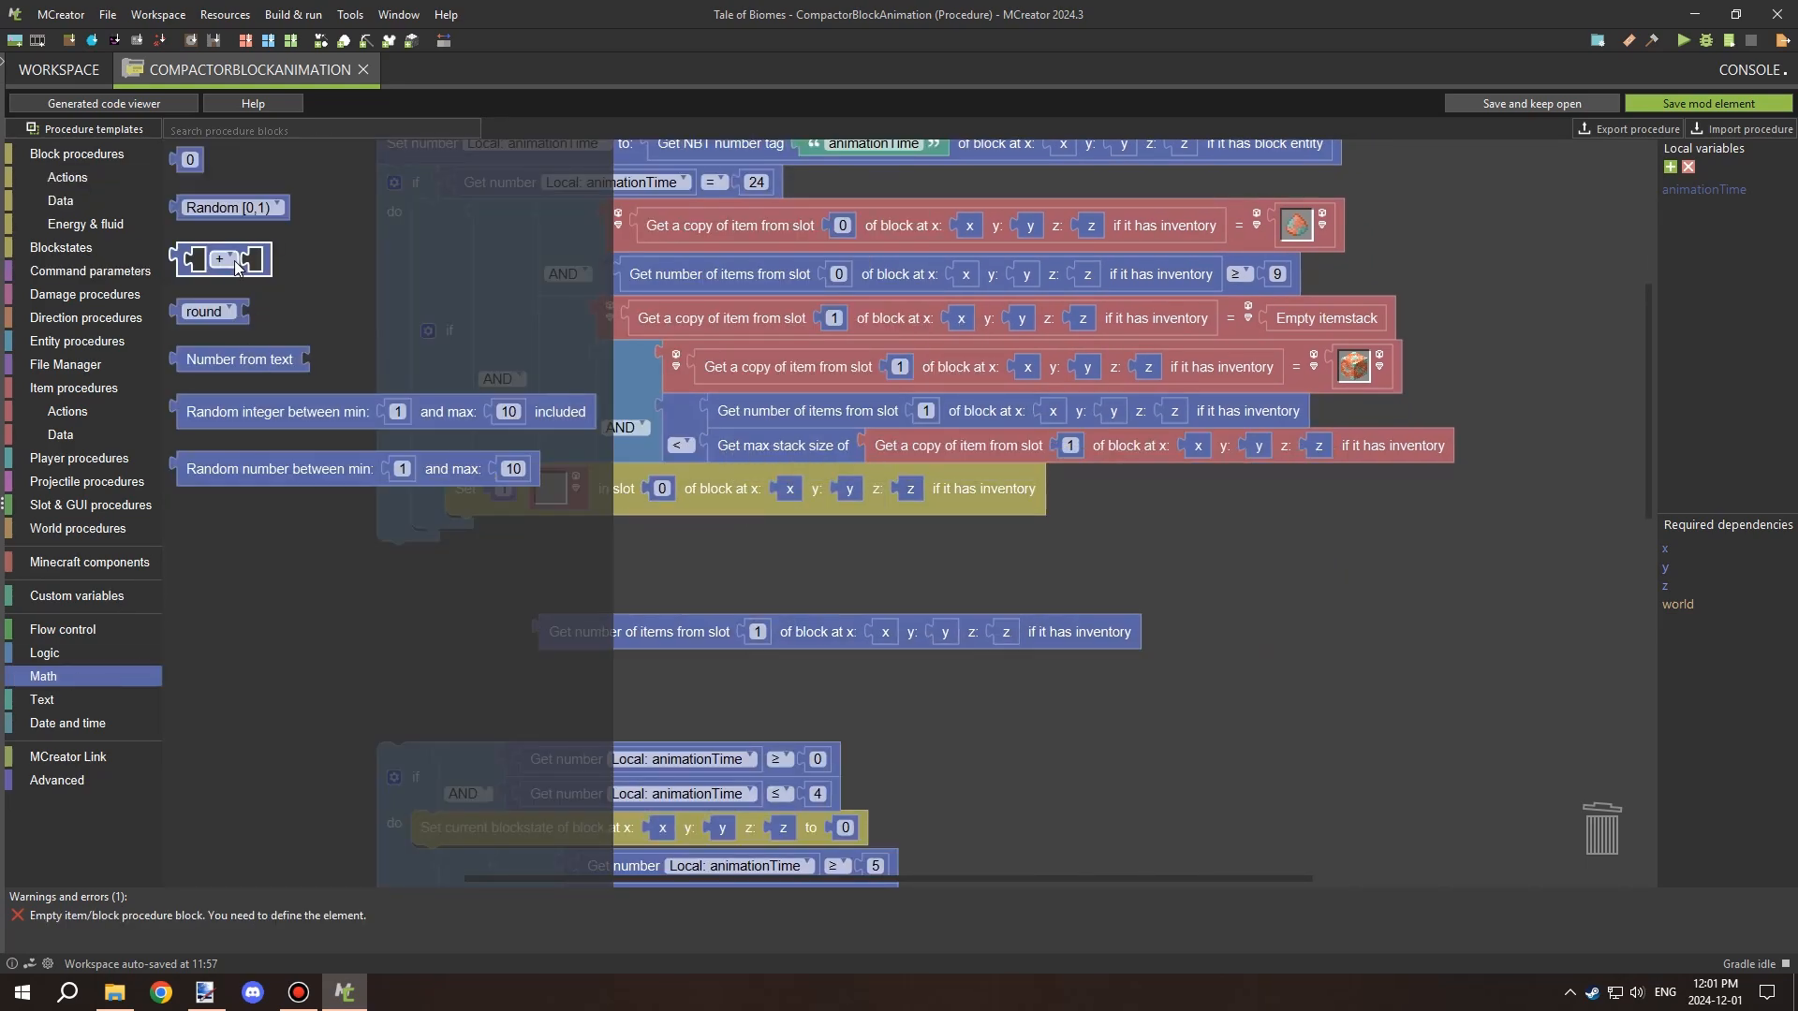
drag(220, 260, 650, 567)
Set the slot-setting block's amount to the slot 1 item count plus 1 and give the block external inputs.
right_click(833, 568)
click(832, 568)
right_click(856, 559)
right_click(833, 568)
click(862, 586)
drag(850, 619, 1038, 476)
click(1228, 568)
right_click(504, 487)
click(551, 579)
right_click(1302, 500)
click(1331, 567)
Replace the slot-setting block's empty item with a copy of the orange output block.
right_click(614, 522)
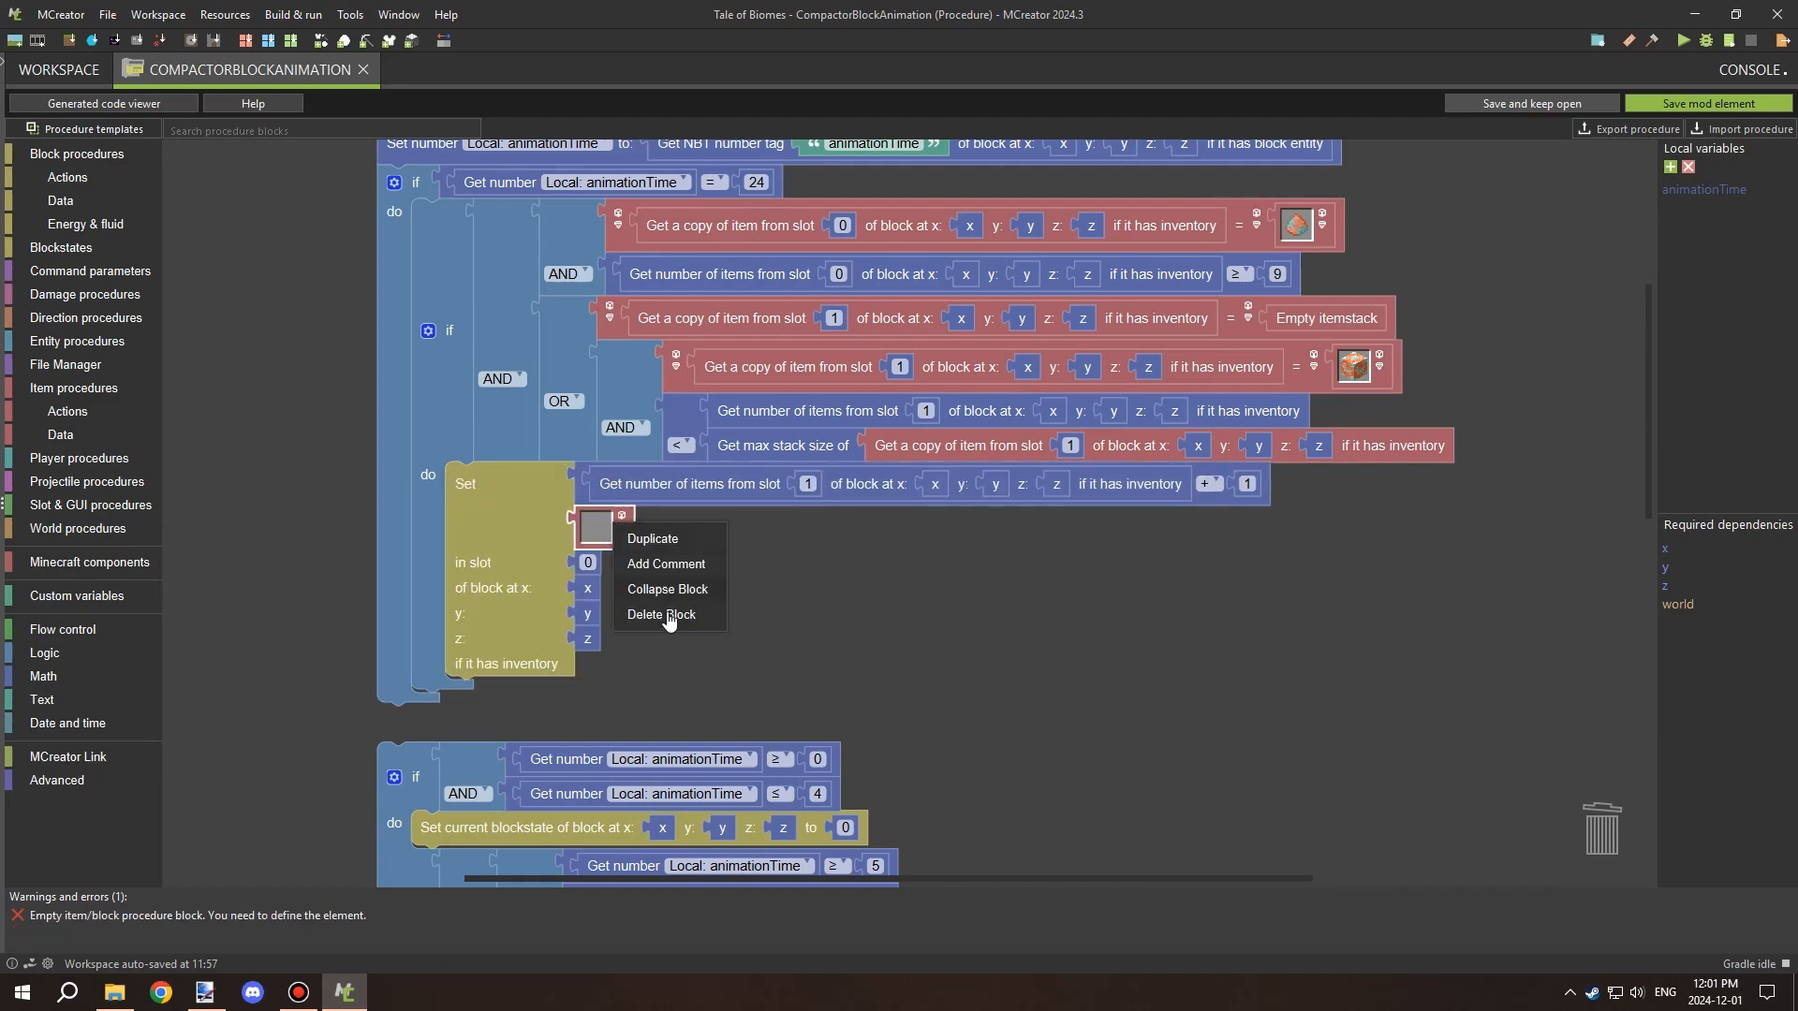
click(666, 615)
drag(893, 634, 902, 591)
right_click(1350, 322)
click(1379, 340)
drag(1368, 388, 588, 496)
Return the slot-setting block to inline inputs and set its target slot to 1.
right_click(527, 500)
click(579, 568)
click(1342, 446)
text(1)
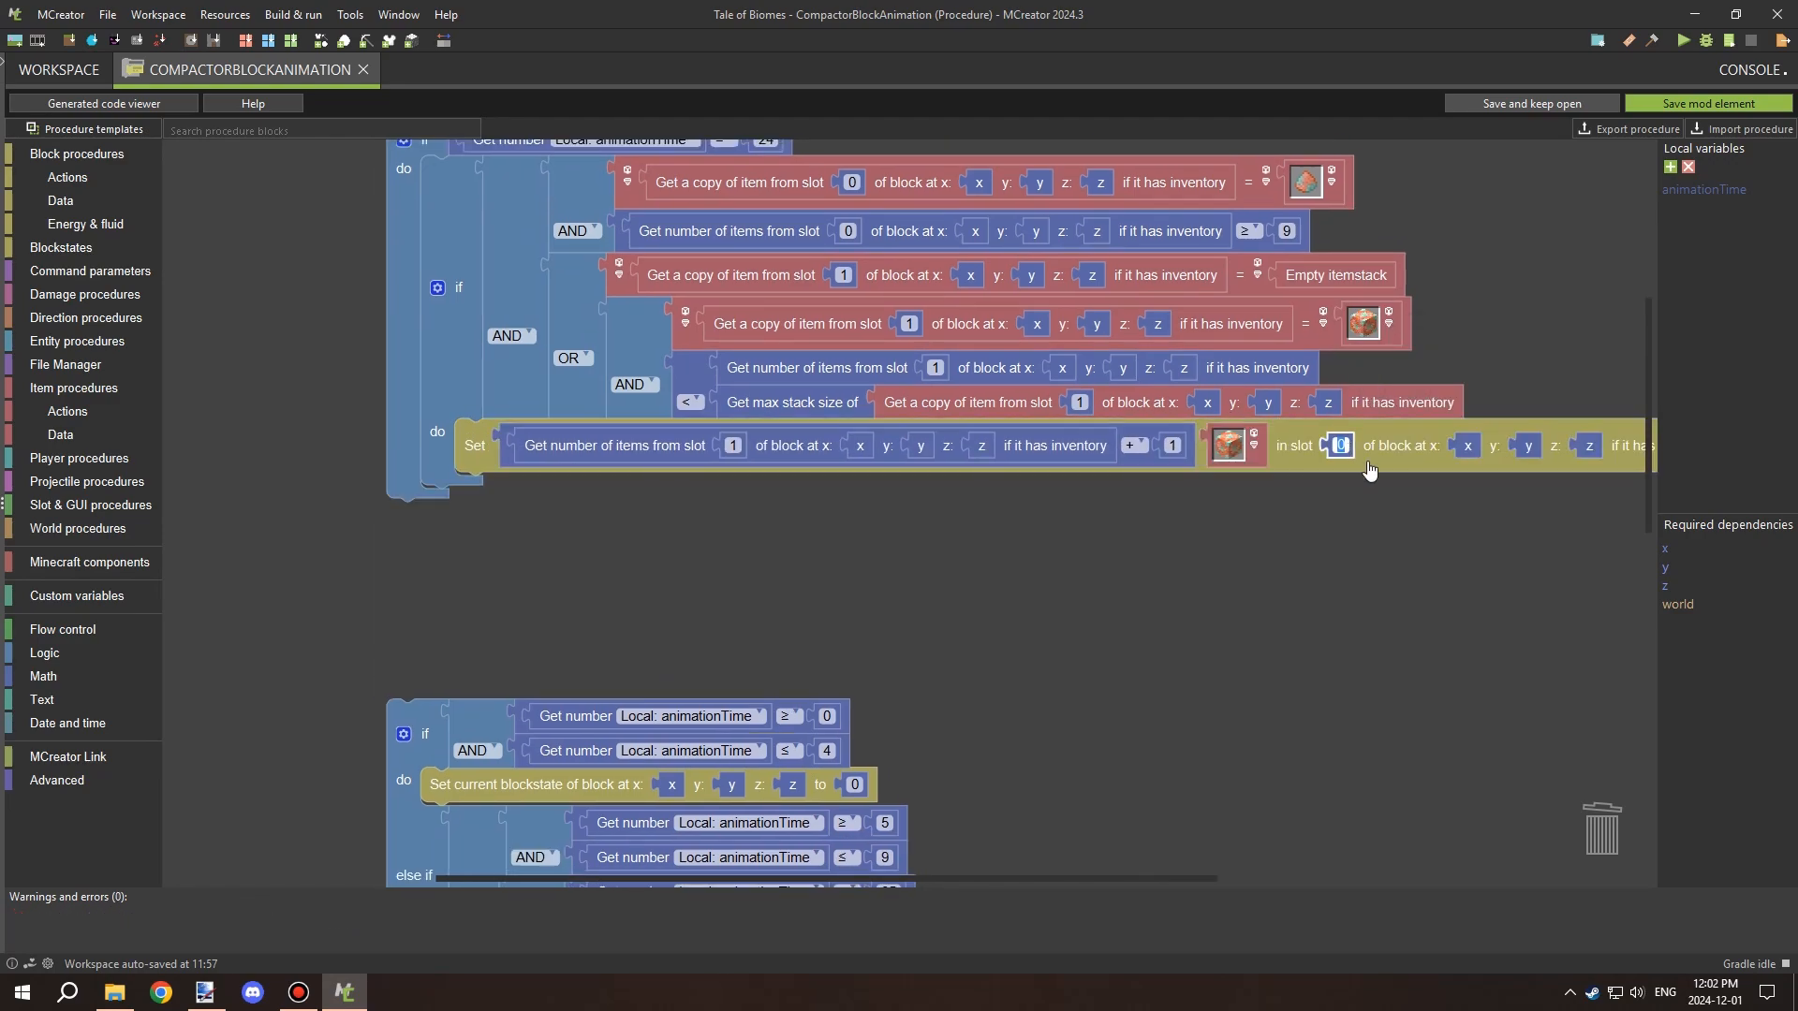
drag(1414, 525, 1255, 536)
drag(1354, 307, 1521, 377)
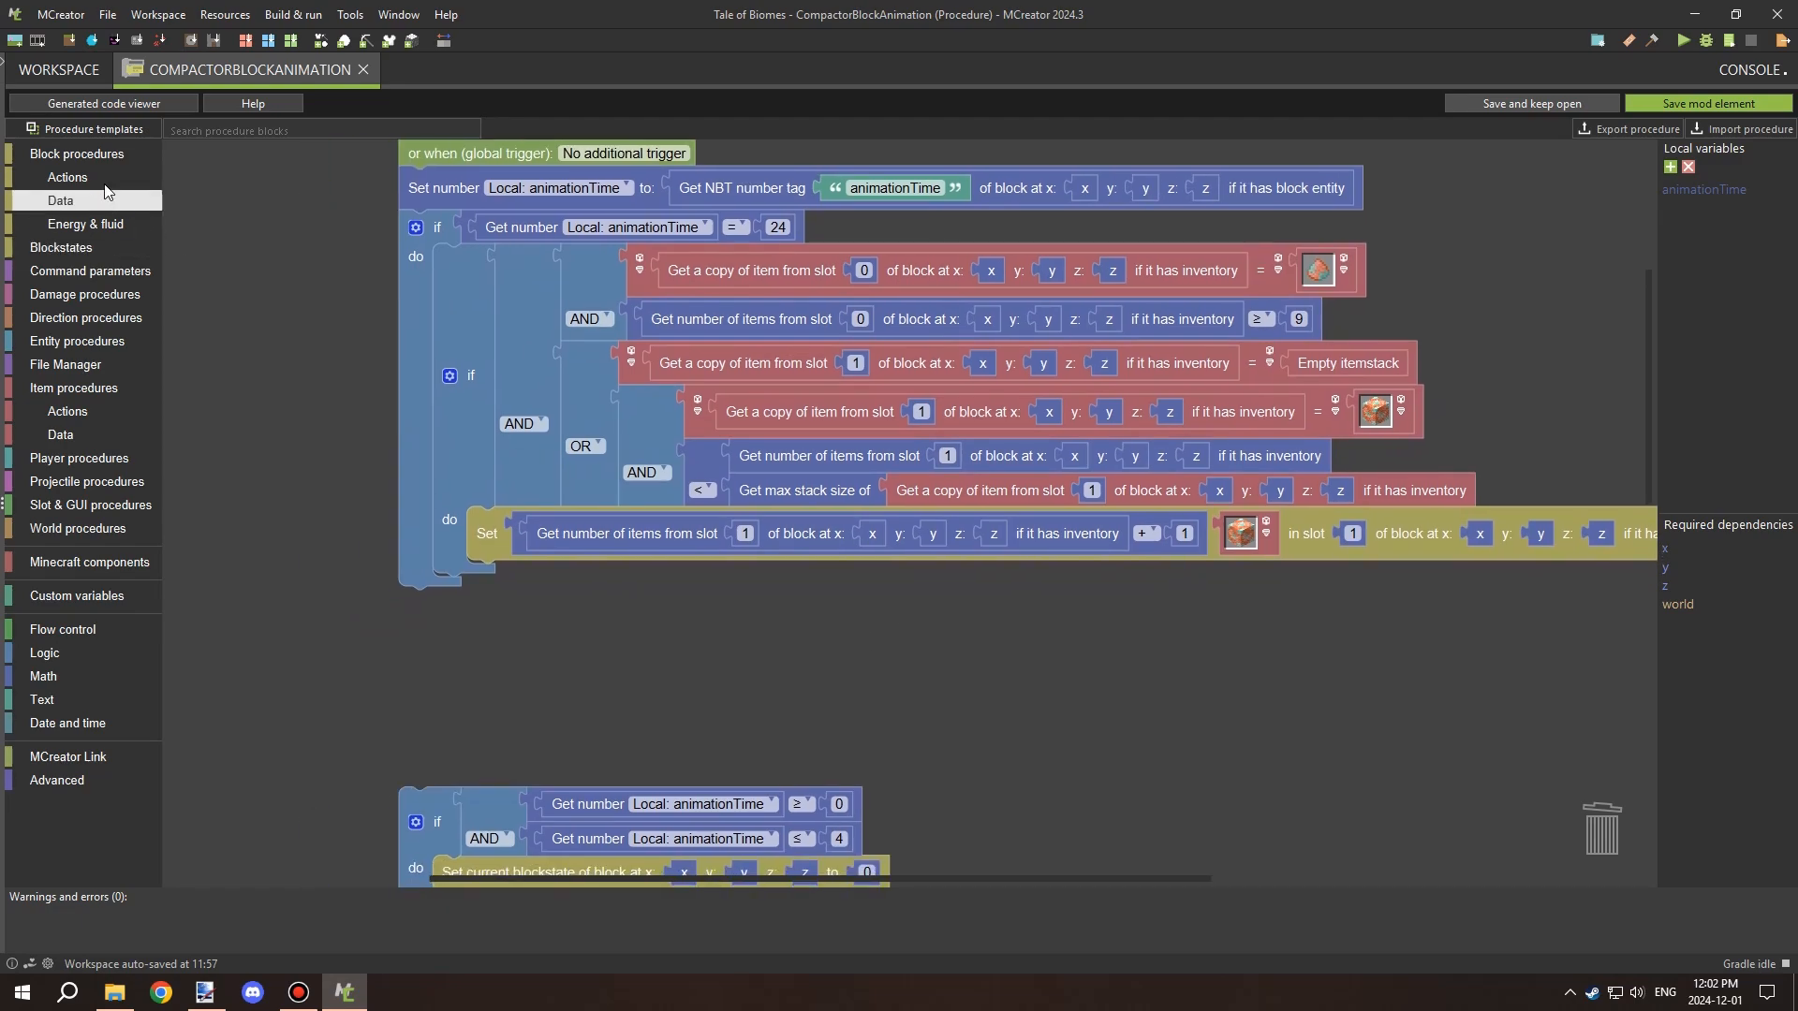
Add a block removing 9 items from slot 0 inside the nested if, placed before the slot-setting block.
click(92, 179)
scroll(344, 393, down, 2)
drag(253, 421, 543, 582)
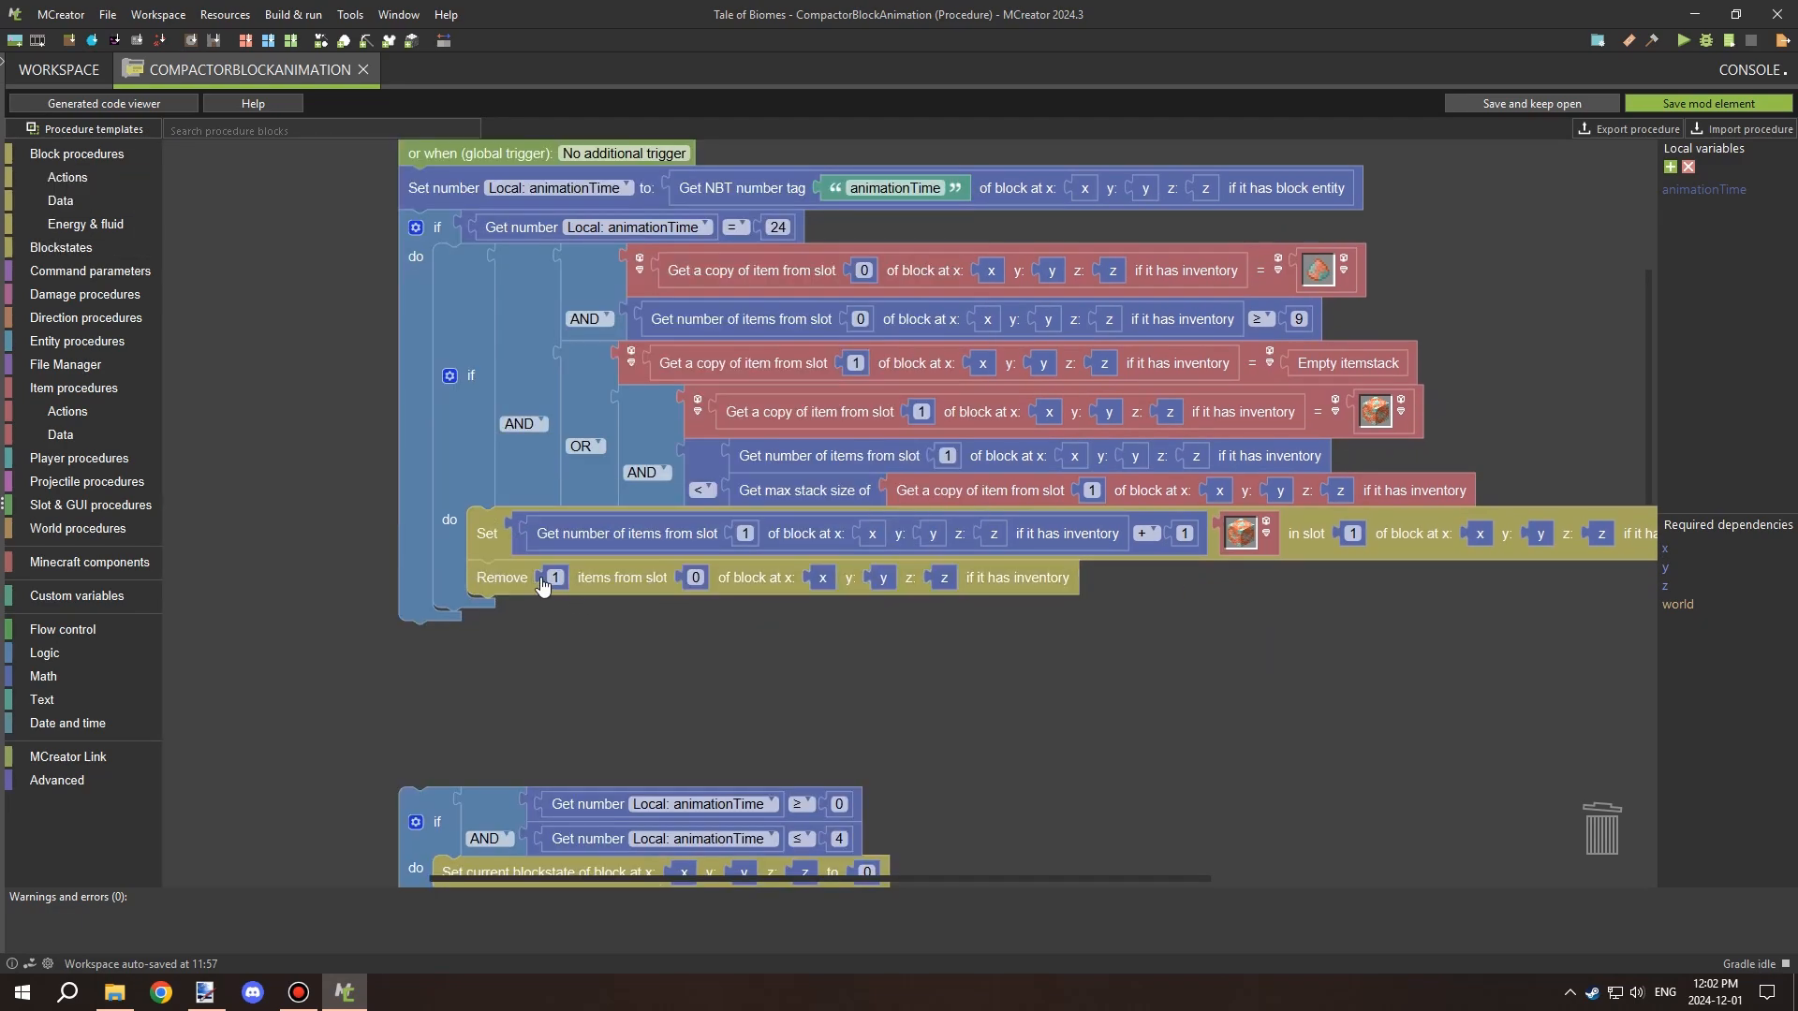
drag(699, 695, 639, 583)
drag(378, 693, 381, 645)
drag(869, 534, 854, 630)
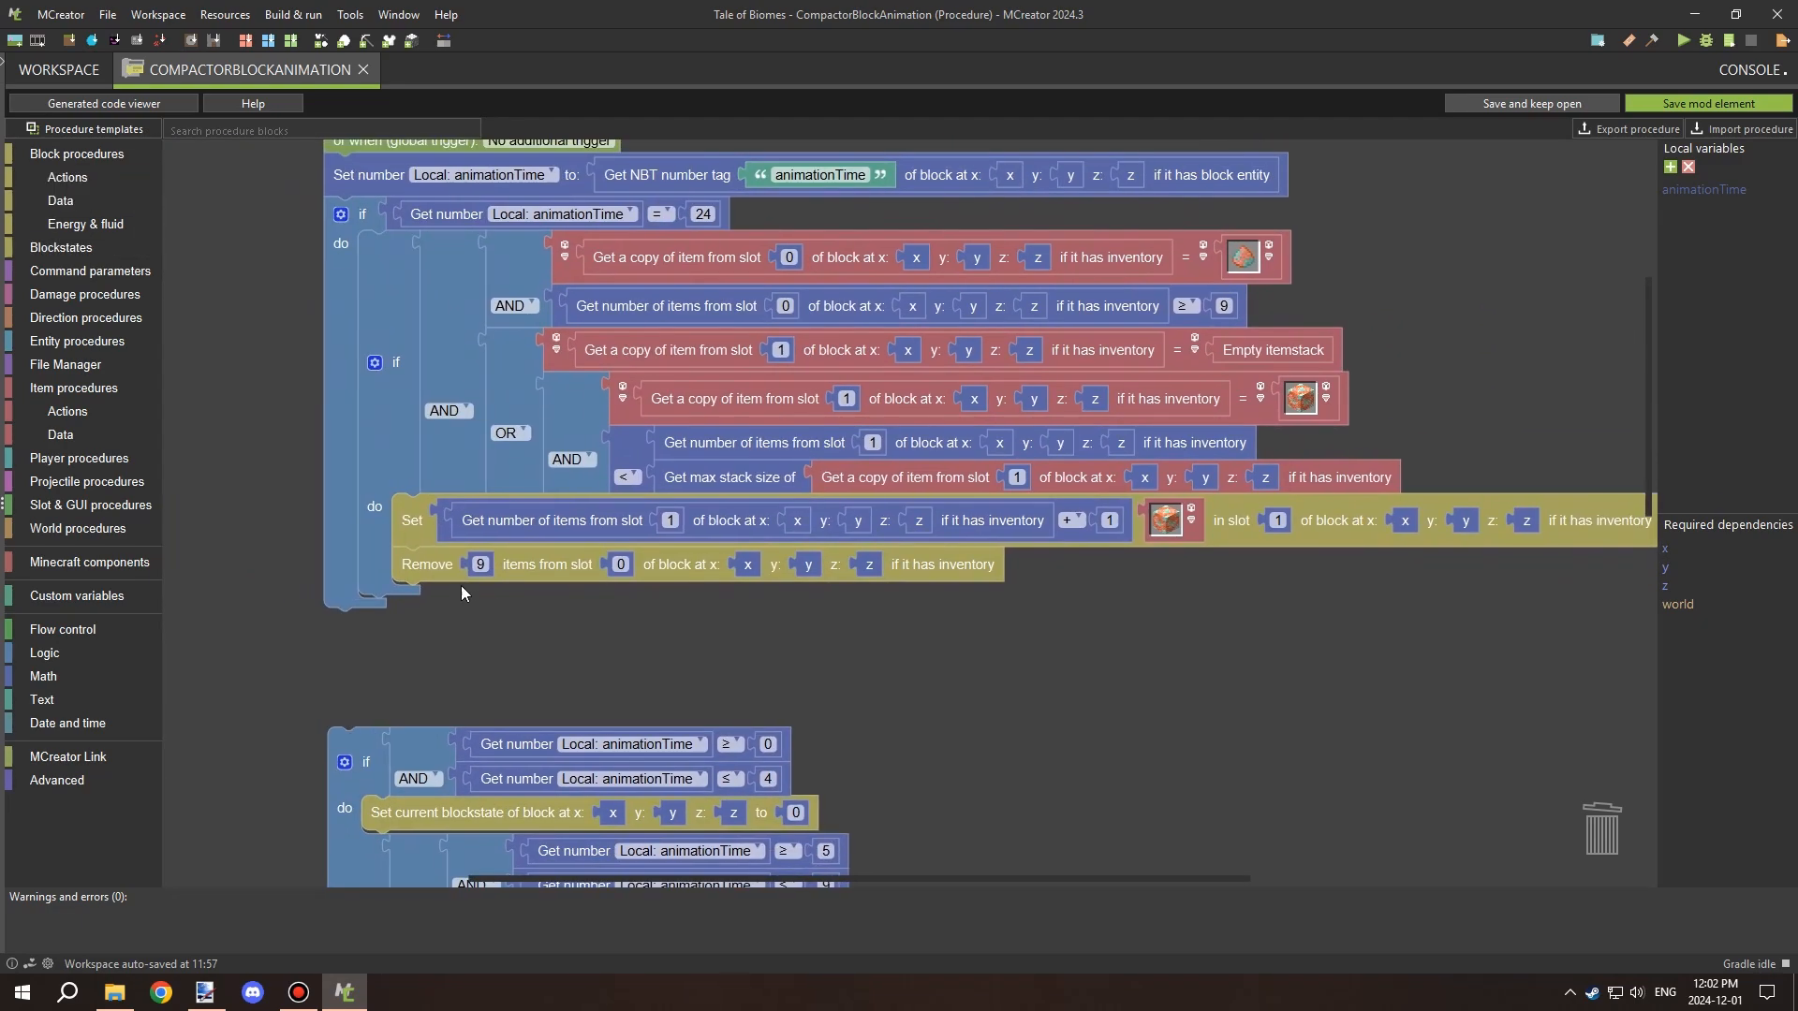
drag(434, 575, 434, 527)
scroll(1391, 440, up, 3)
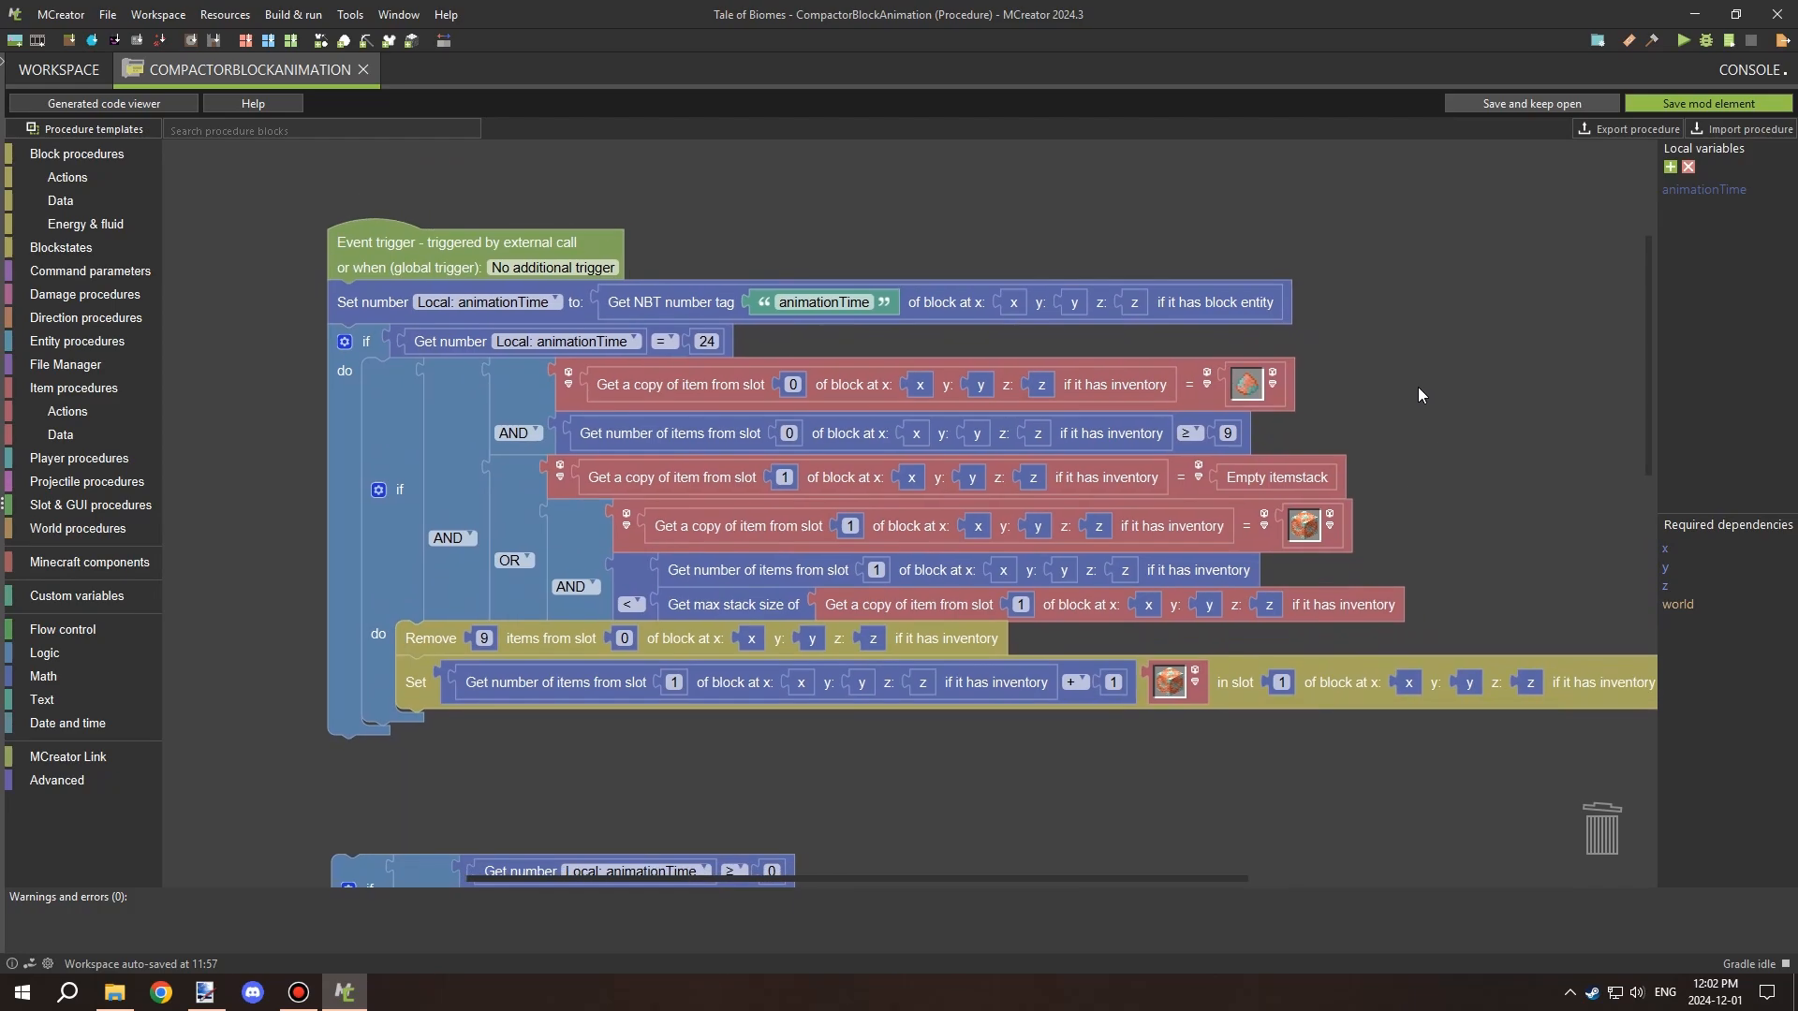
Export the procedure as a reusable procedure template.
click(1622, 129)
double_click(1063, 475)
drag(843, 225, 947, 222)
drag(524, 326, 1582, 819)
key(ctrl+z)
Remove the crafting blocks from CompactorBlockAnimation, reattach the animation if chain below the animationTime block, and save the element.
drag(648, 424, 676, 244)
drag(742, 281, 1591, 829)
drag(549, 726, 767, 255)
drag(749, 201, 560, 182)
drag(381, 268, 462, 528)
drag(646, 446, 622, 409)
click(1691, 106)
Create a new procedure named CompactorCrafting in the Compactor folder.
click(66, 144)
click(369, 554)
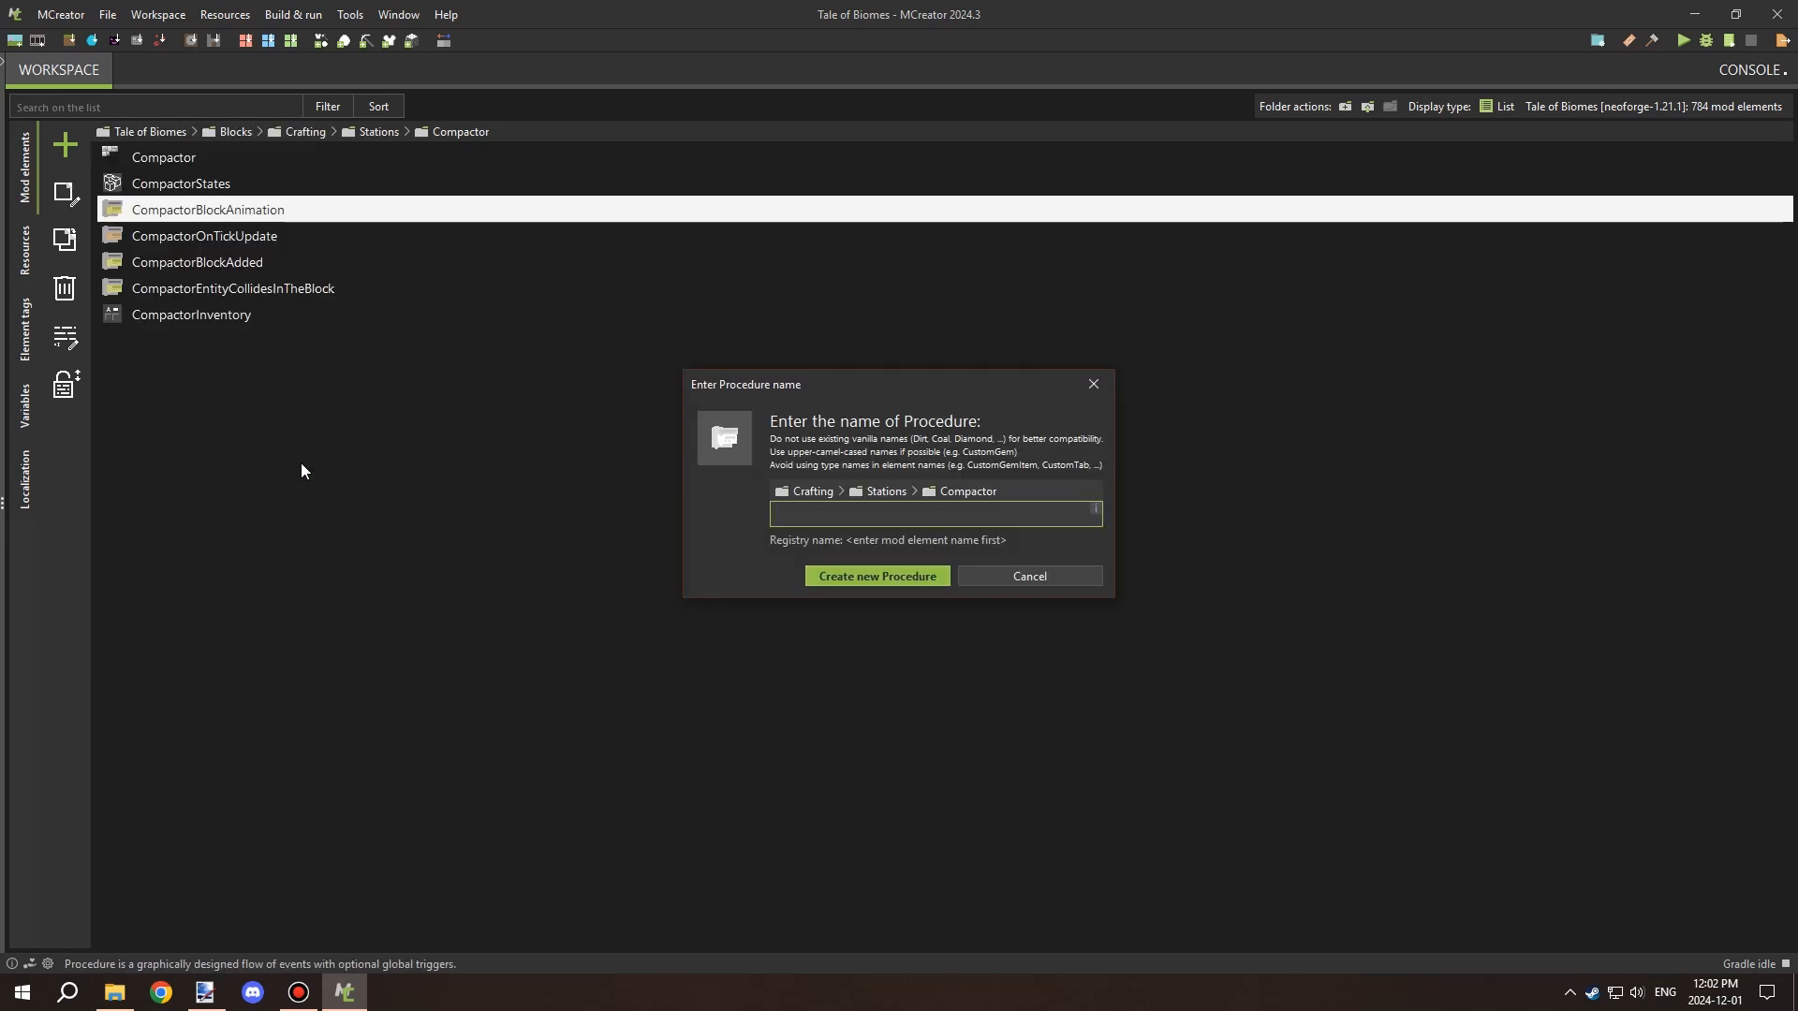
text(CompactorCrafting)
key(Return)
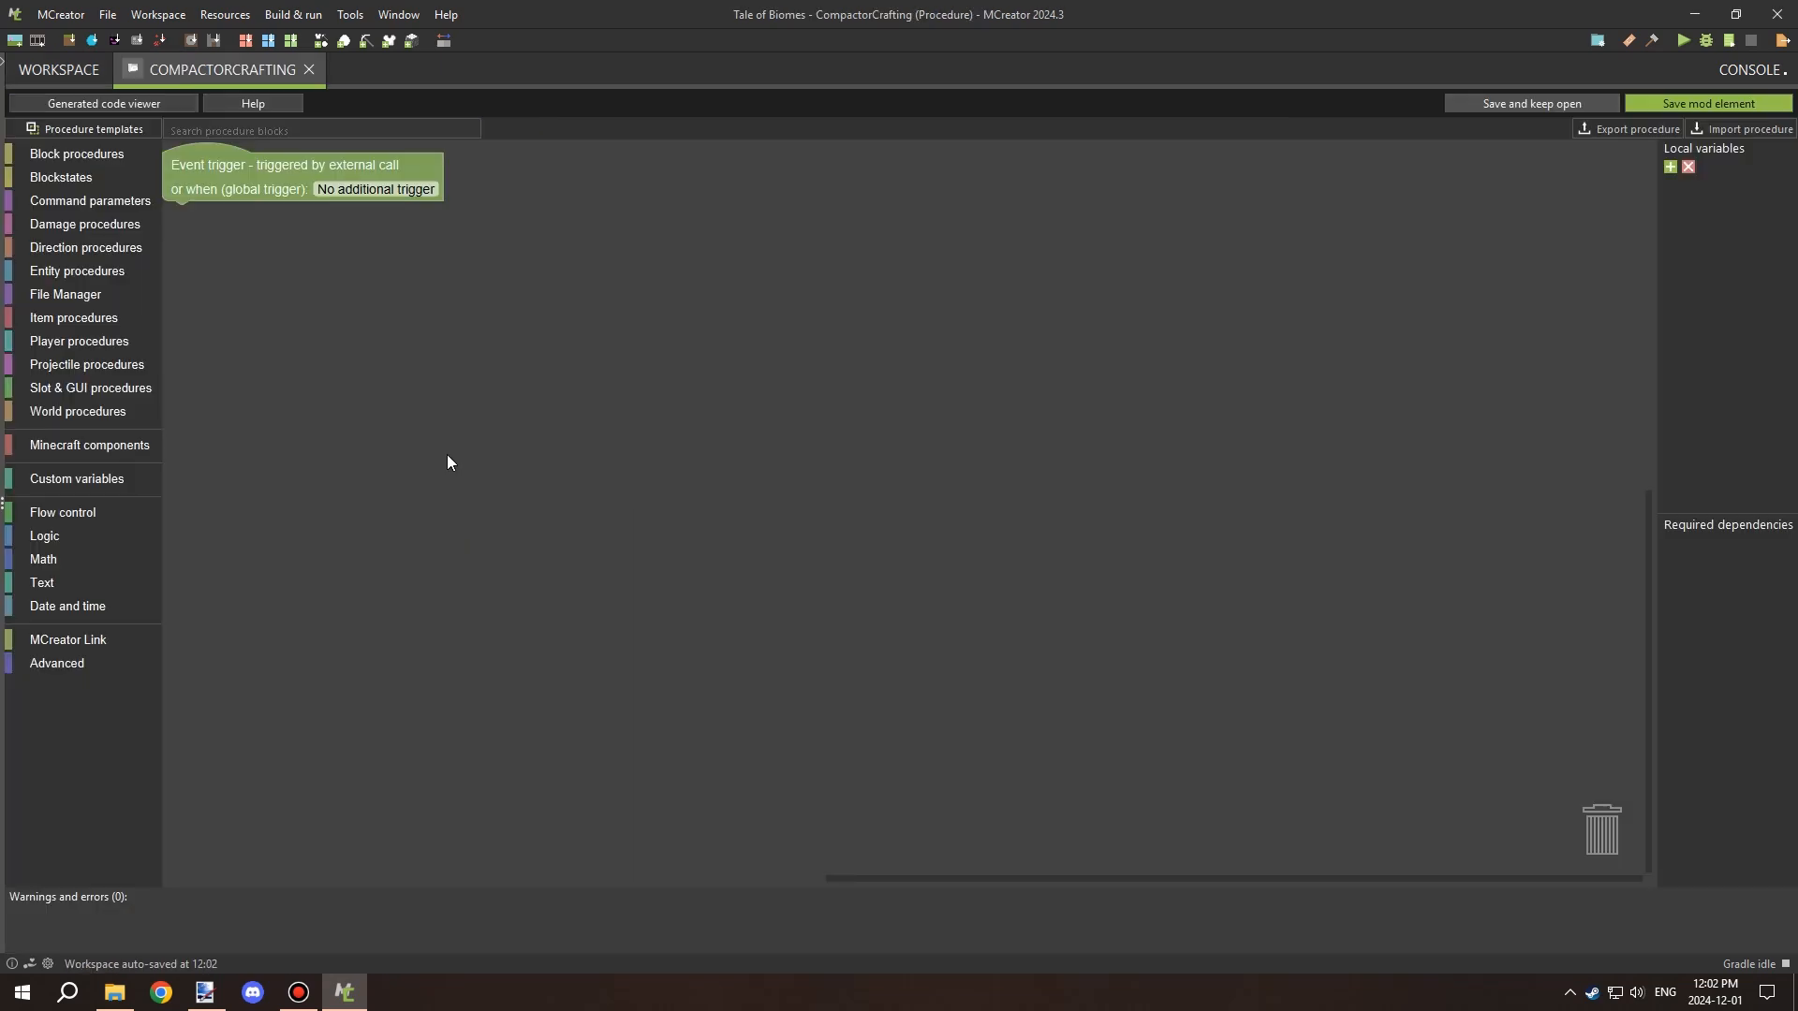
Import the exported procedure template with the crafting logic into CompactorCrafting.
click(1049, 476)
click(1151, 798)
drag(735, 333, 735, 321)
drag(1035, 237, 610, 231)
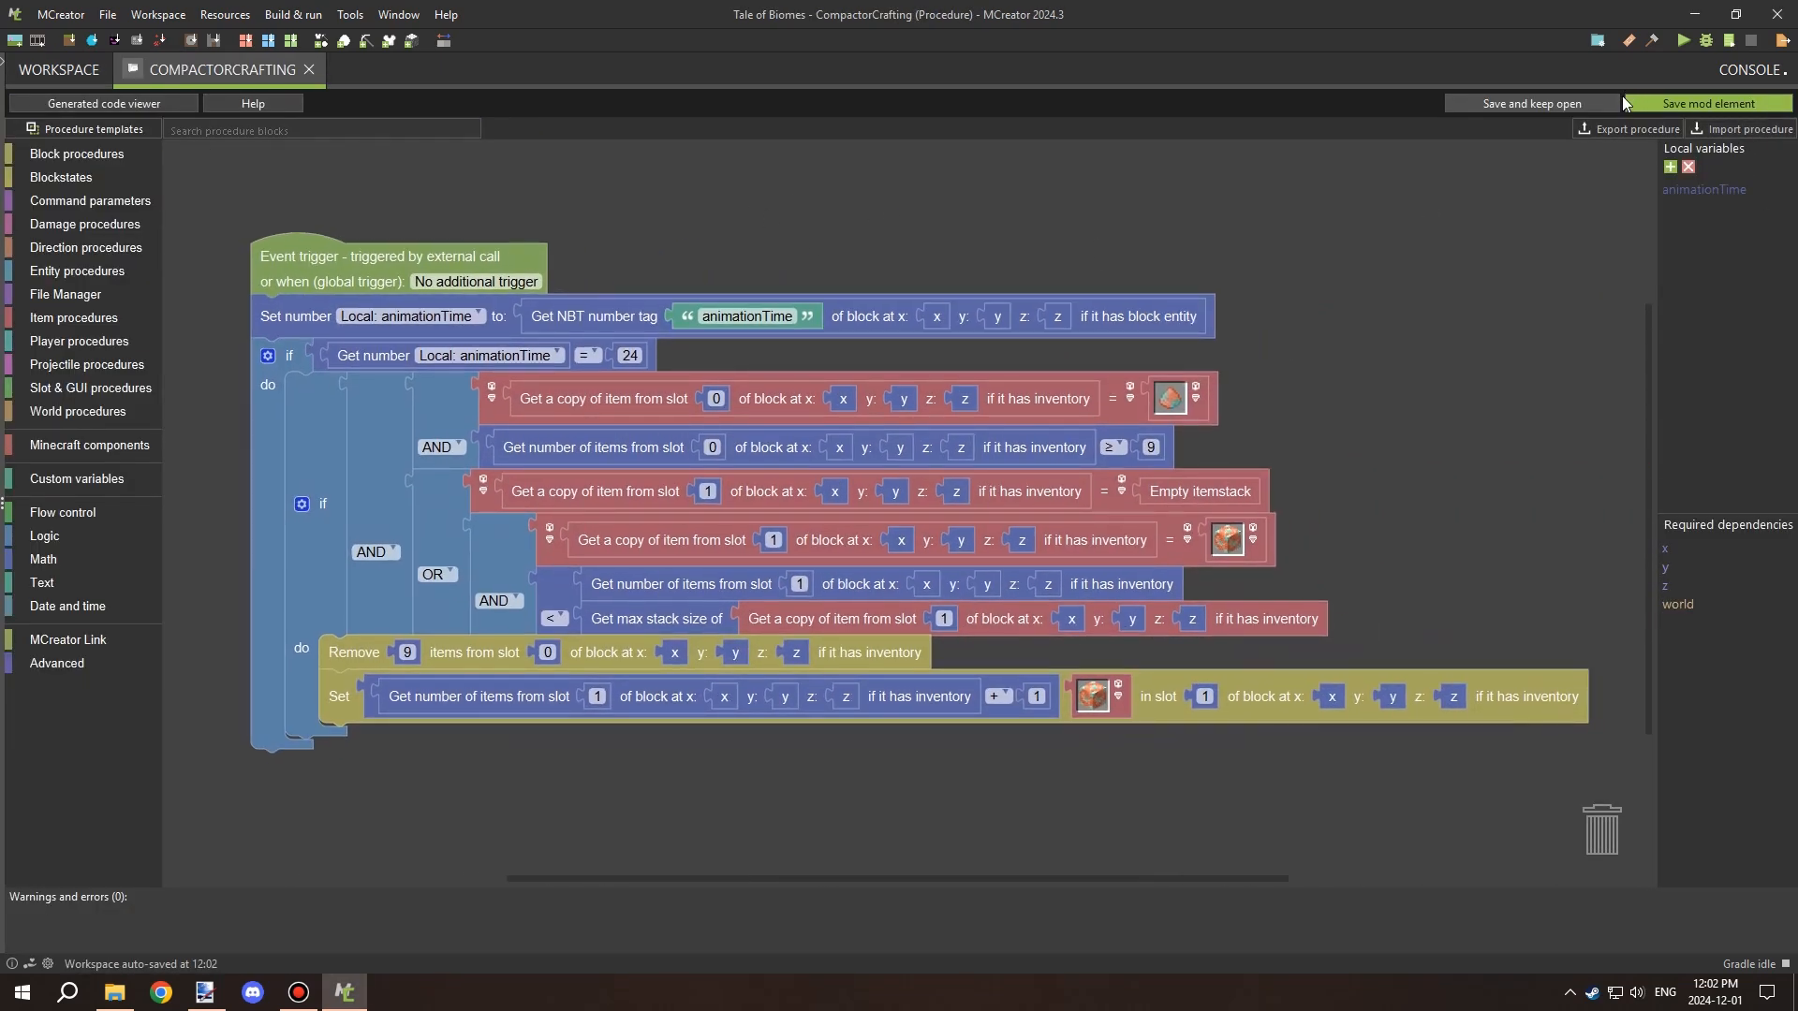
Save CompactorCrafting and, in CompactorOnTickUpdate, duplicate the CompactorBlockAnimation call and set the copy to call CompactorCrafting.
click(1678, 101)
double_click(187, 236)
right_click(522, 277)
click(561, 294)
click(605, 297)
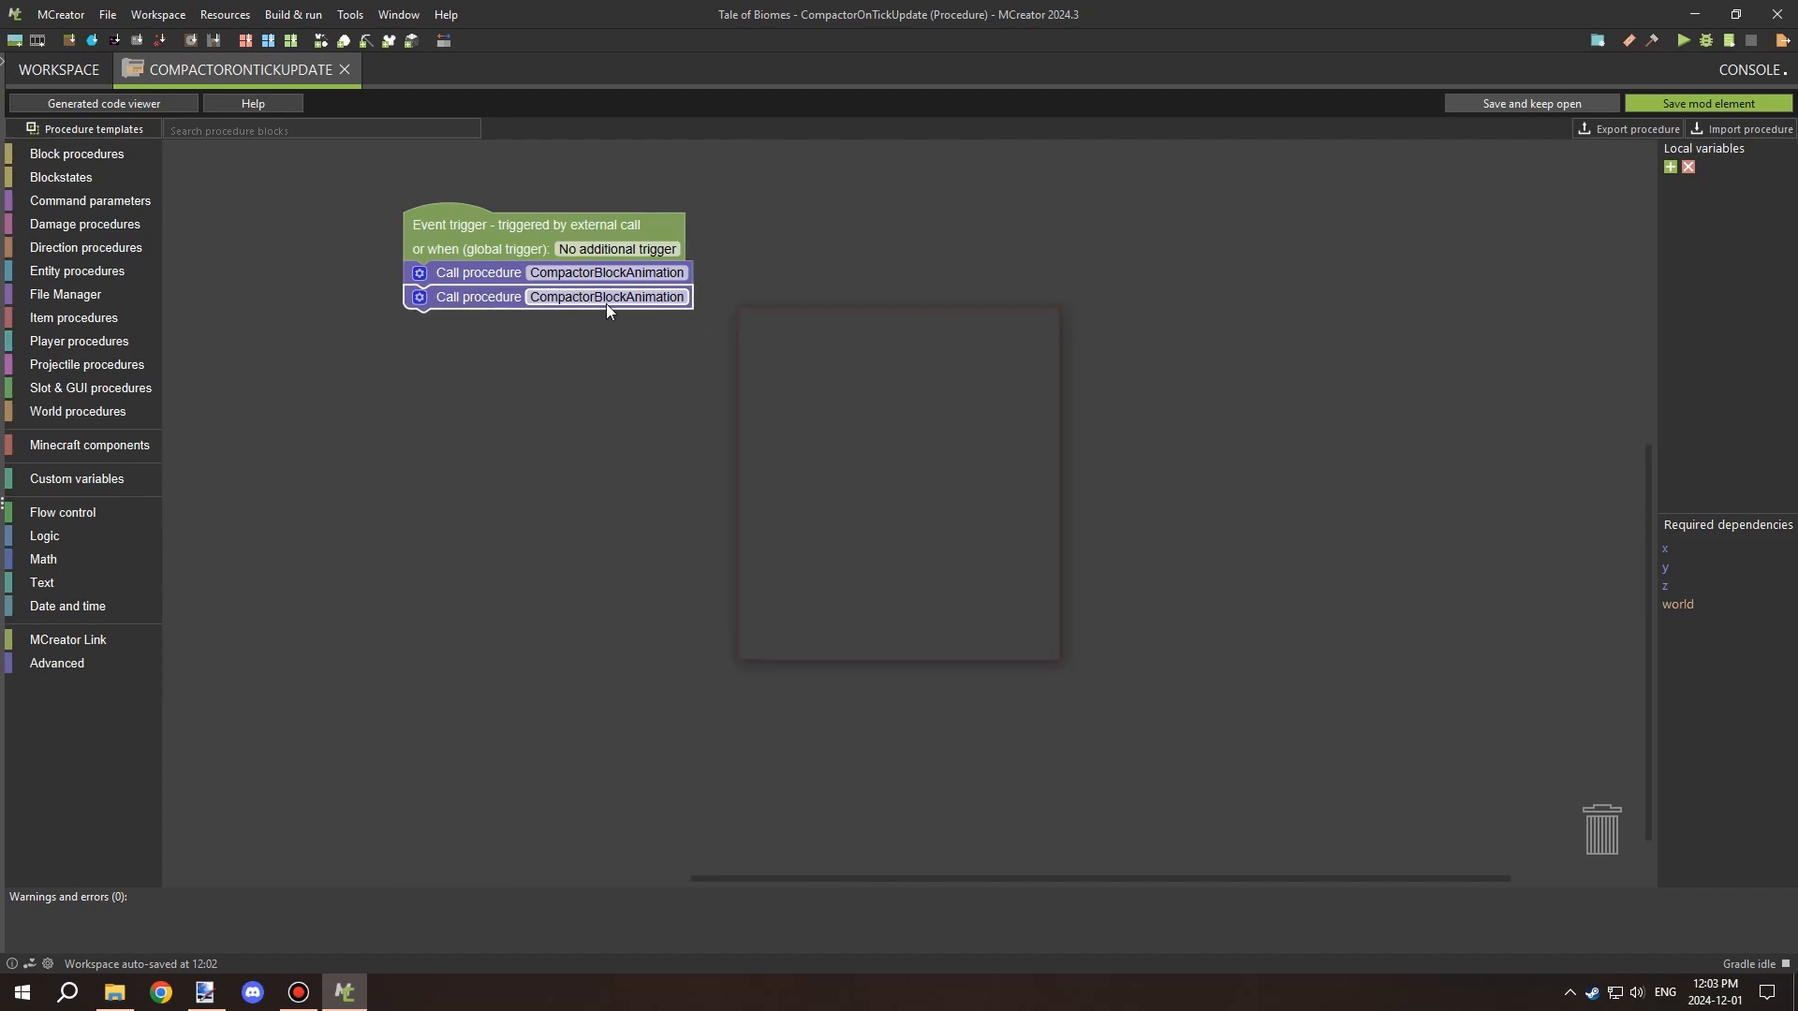
drag(1054, 409, 1058, 627)
double_click(809, 617)
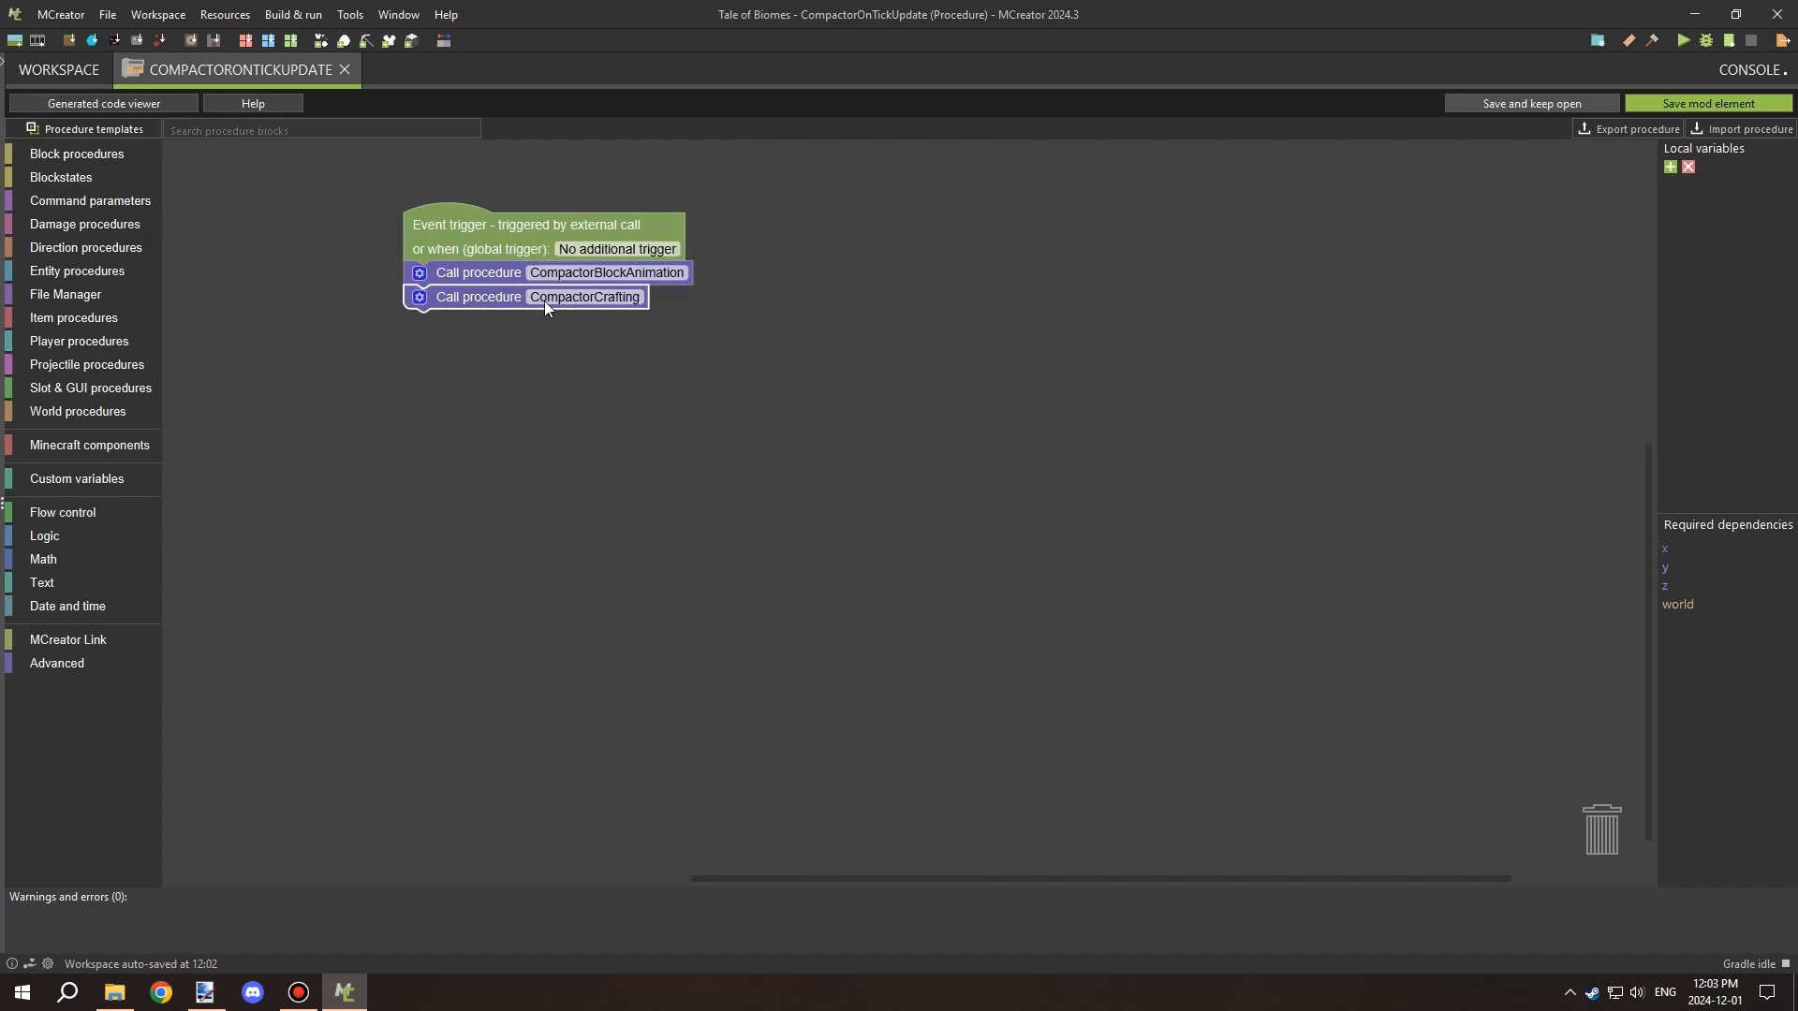
drag(543, 301, 543, 273)
drag(837, 373, 847, 522)
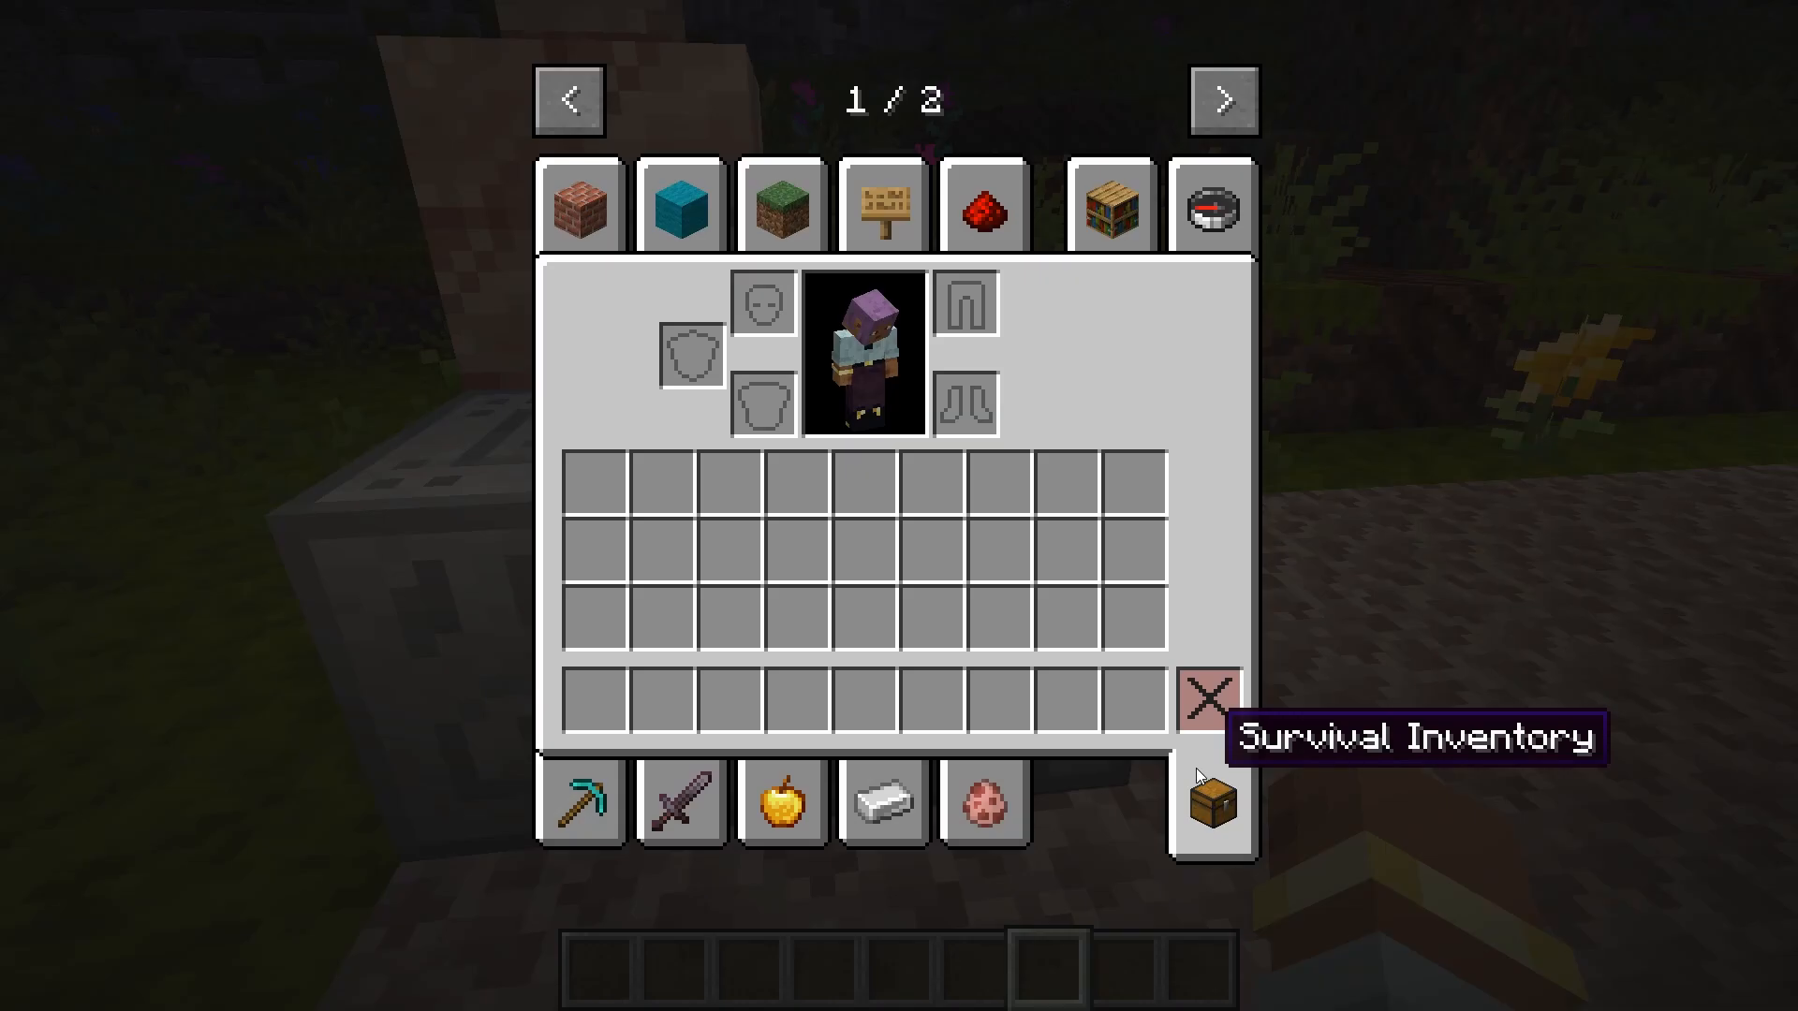
In Minecraft, take a stack of 64 copper dust from the ToB Resources creative category into the hotbar.
click(902, 800)
click(1223, 100)
click(680, 206)
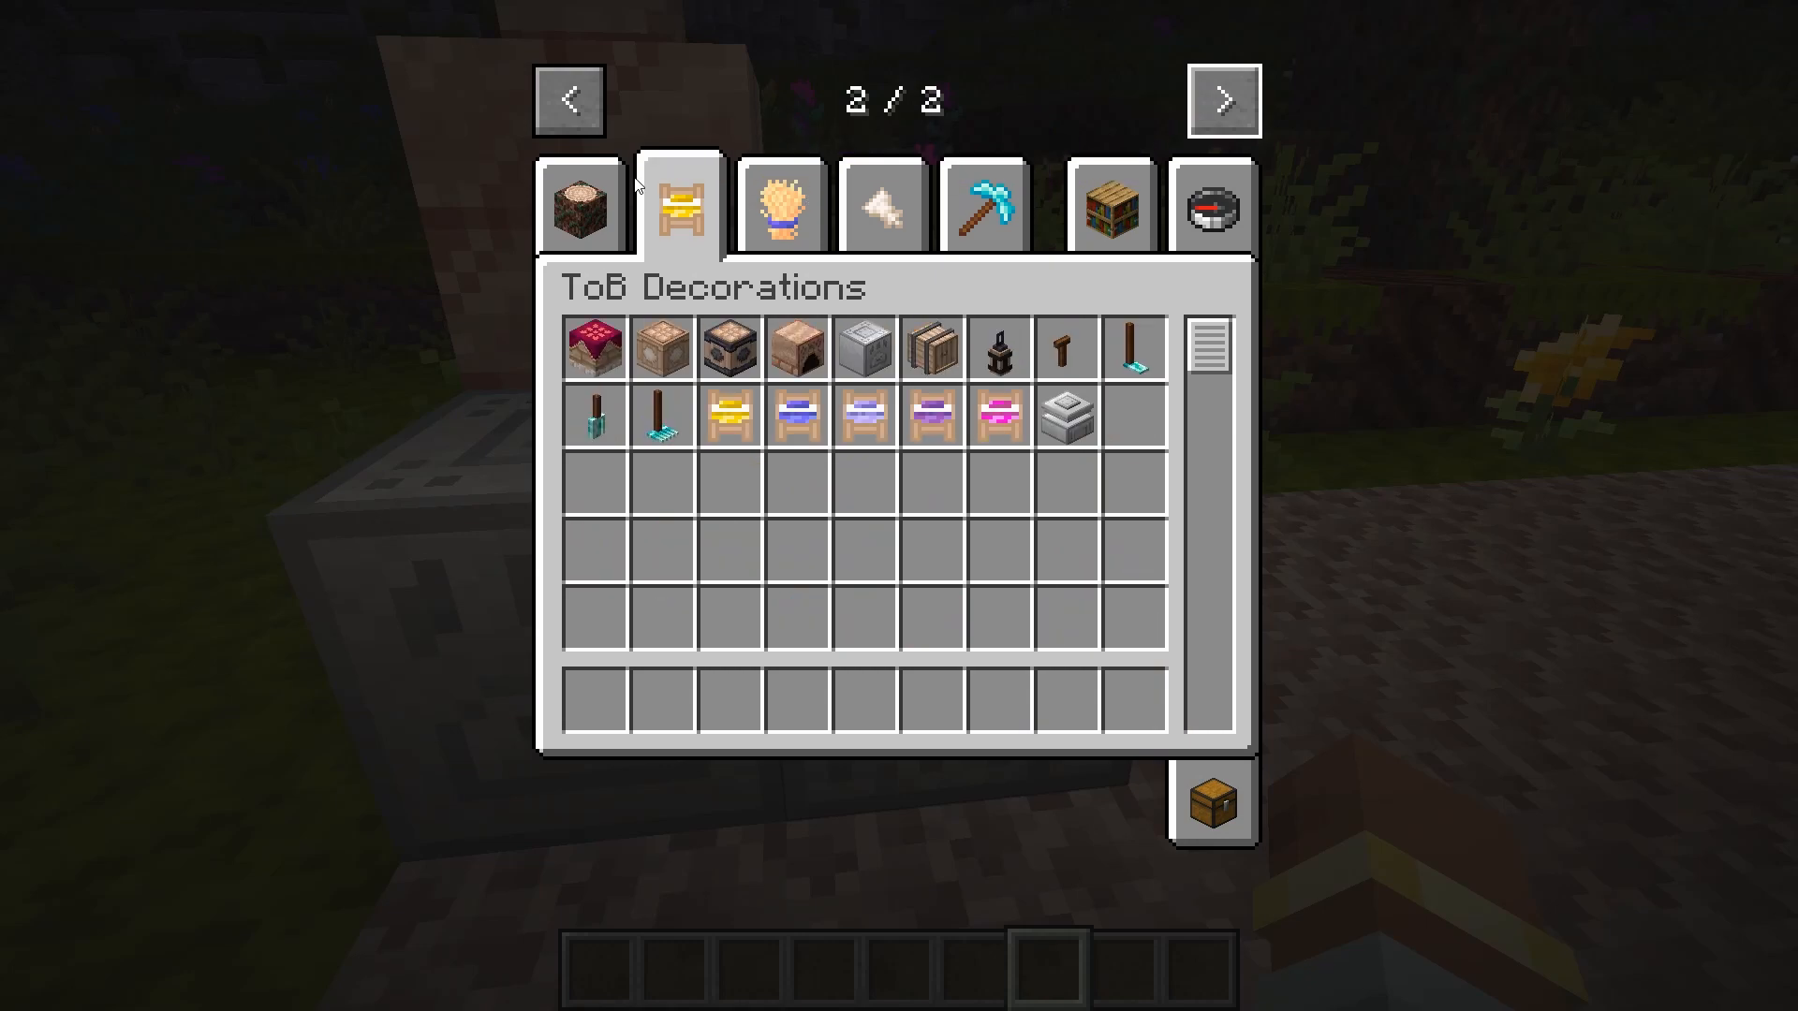
click(580, 205)
click(893, 205)
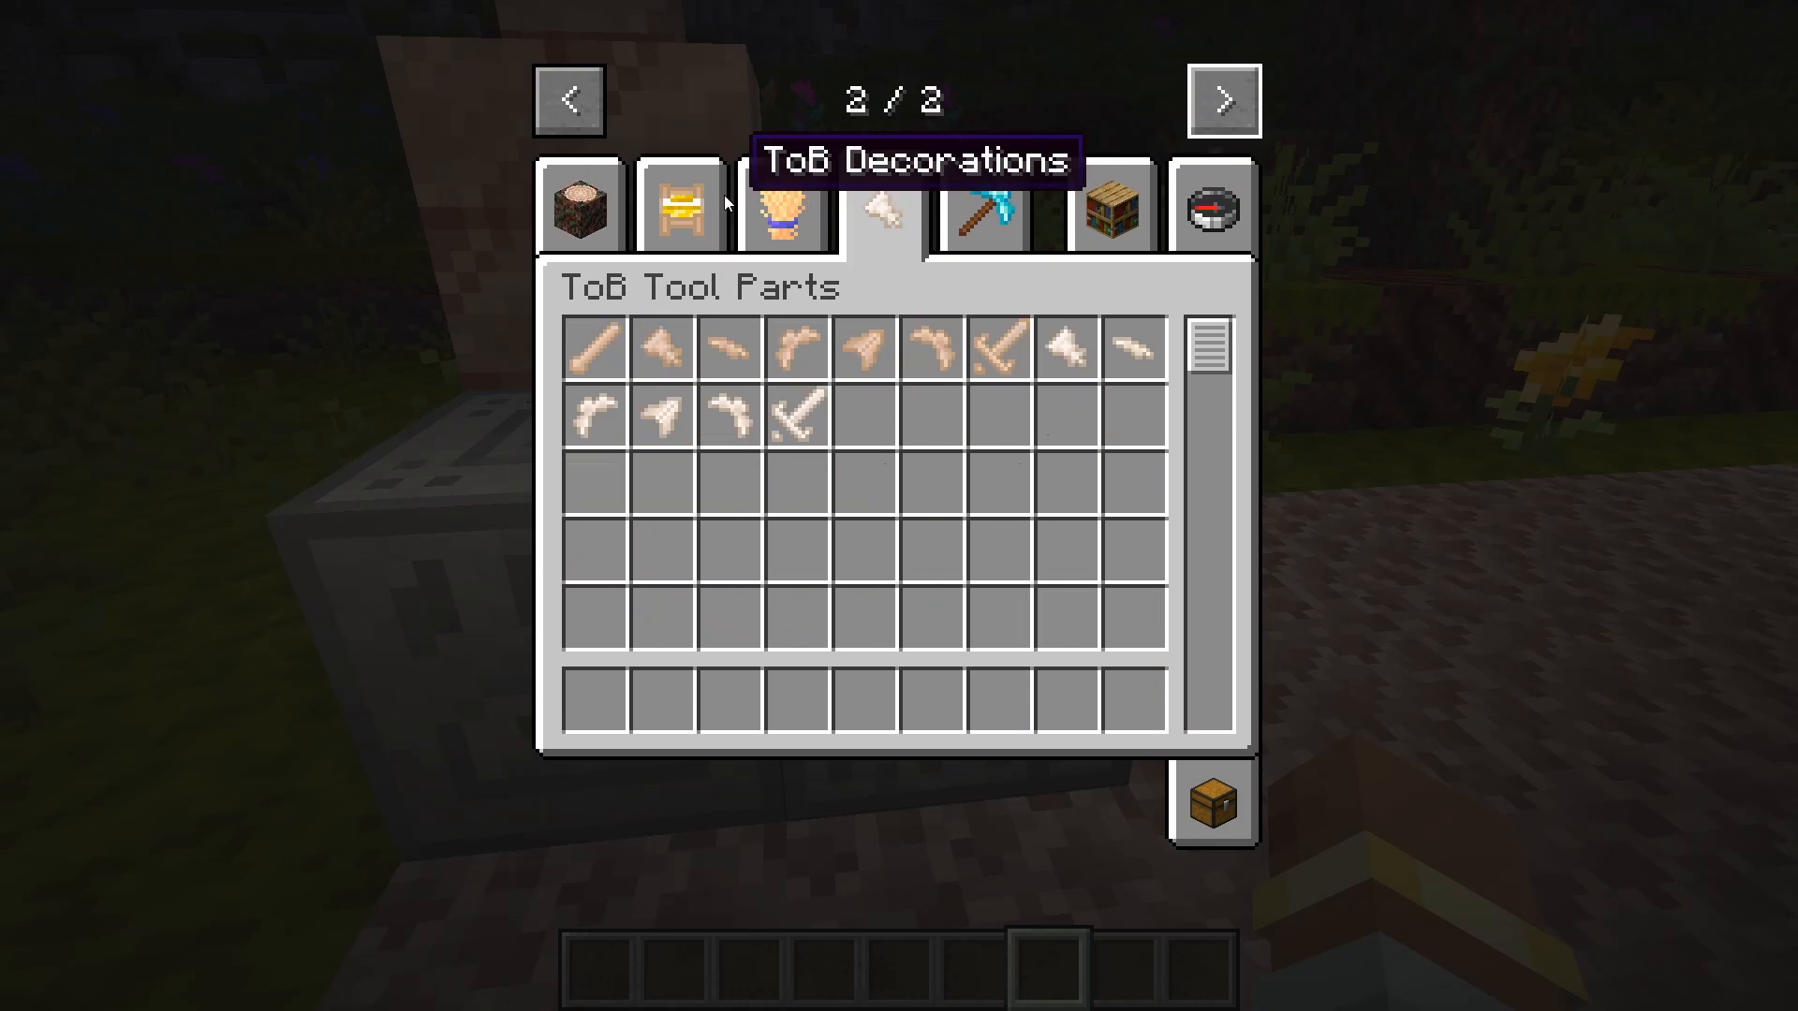
click(771, 200)
middle_click(867, 418)
click(797, 699)
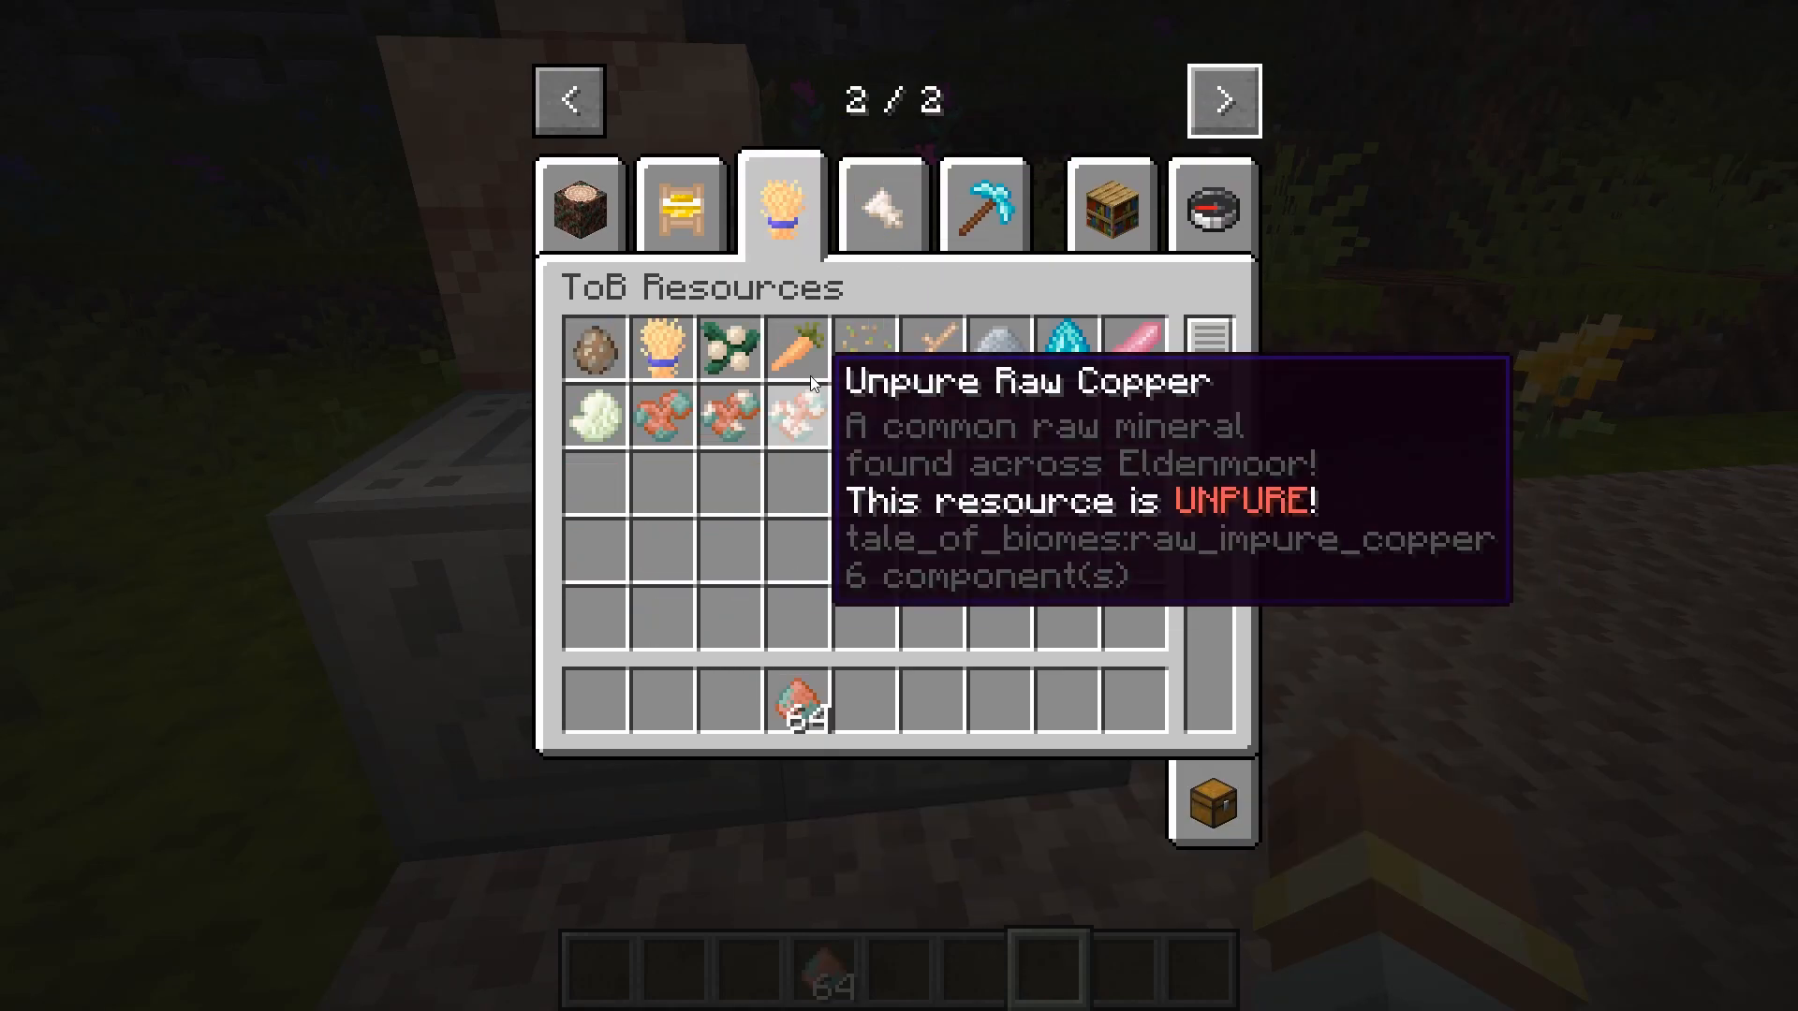
key(e)
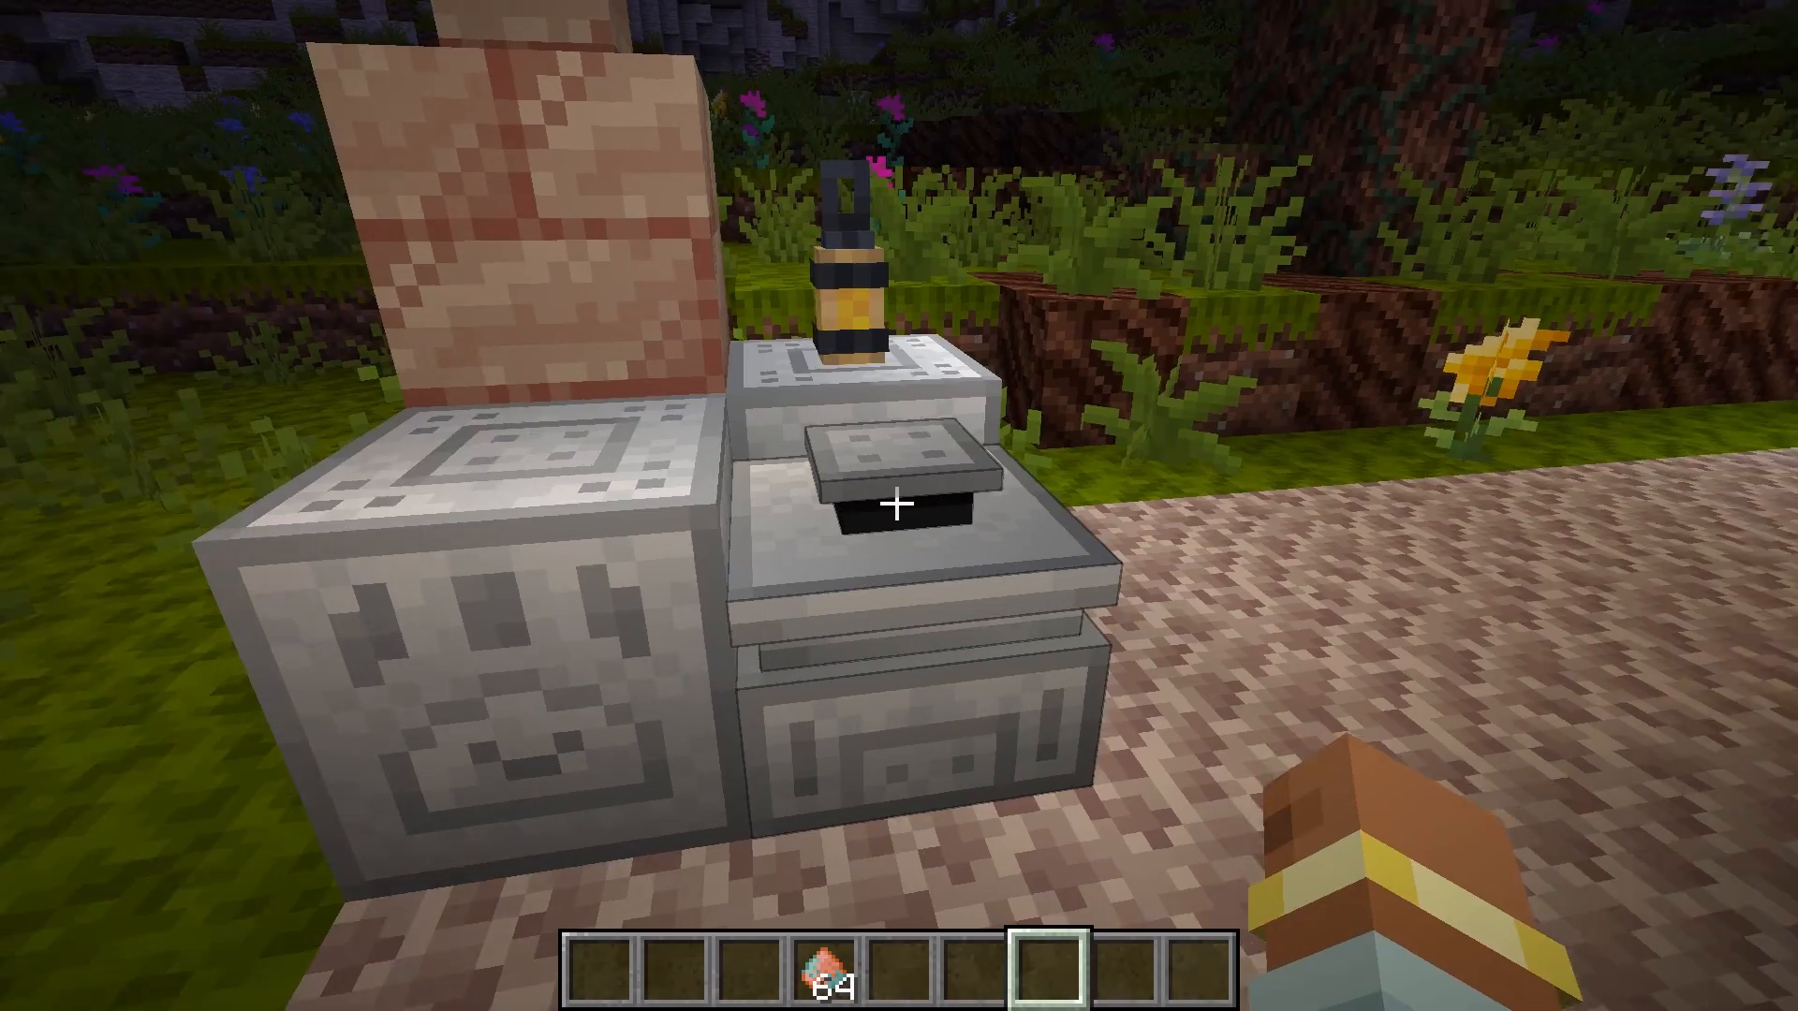
Place the 64 copper dust in the compactor's input slot and close its inventory.
right_click(899, 506)
click(831, 757)
click(763, 354)
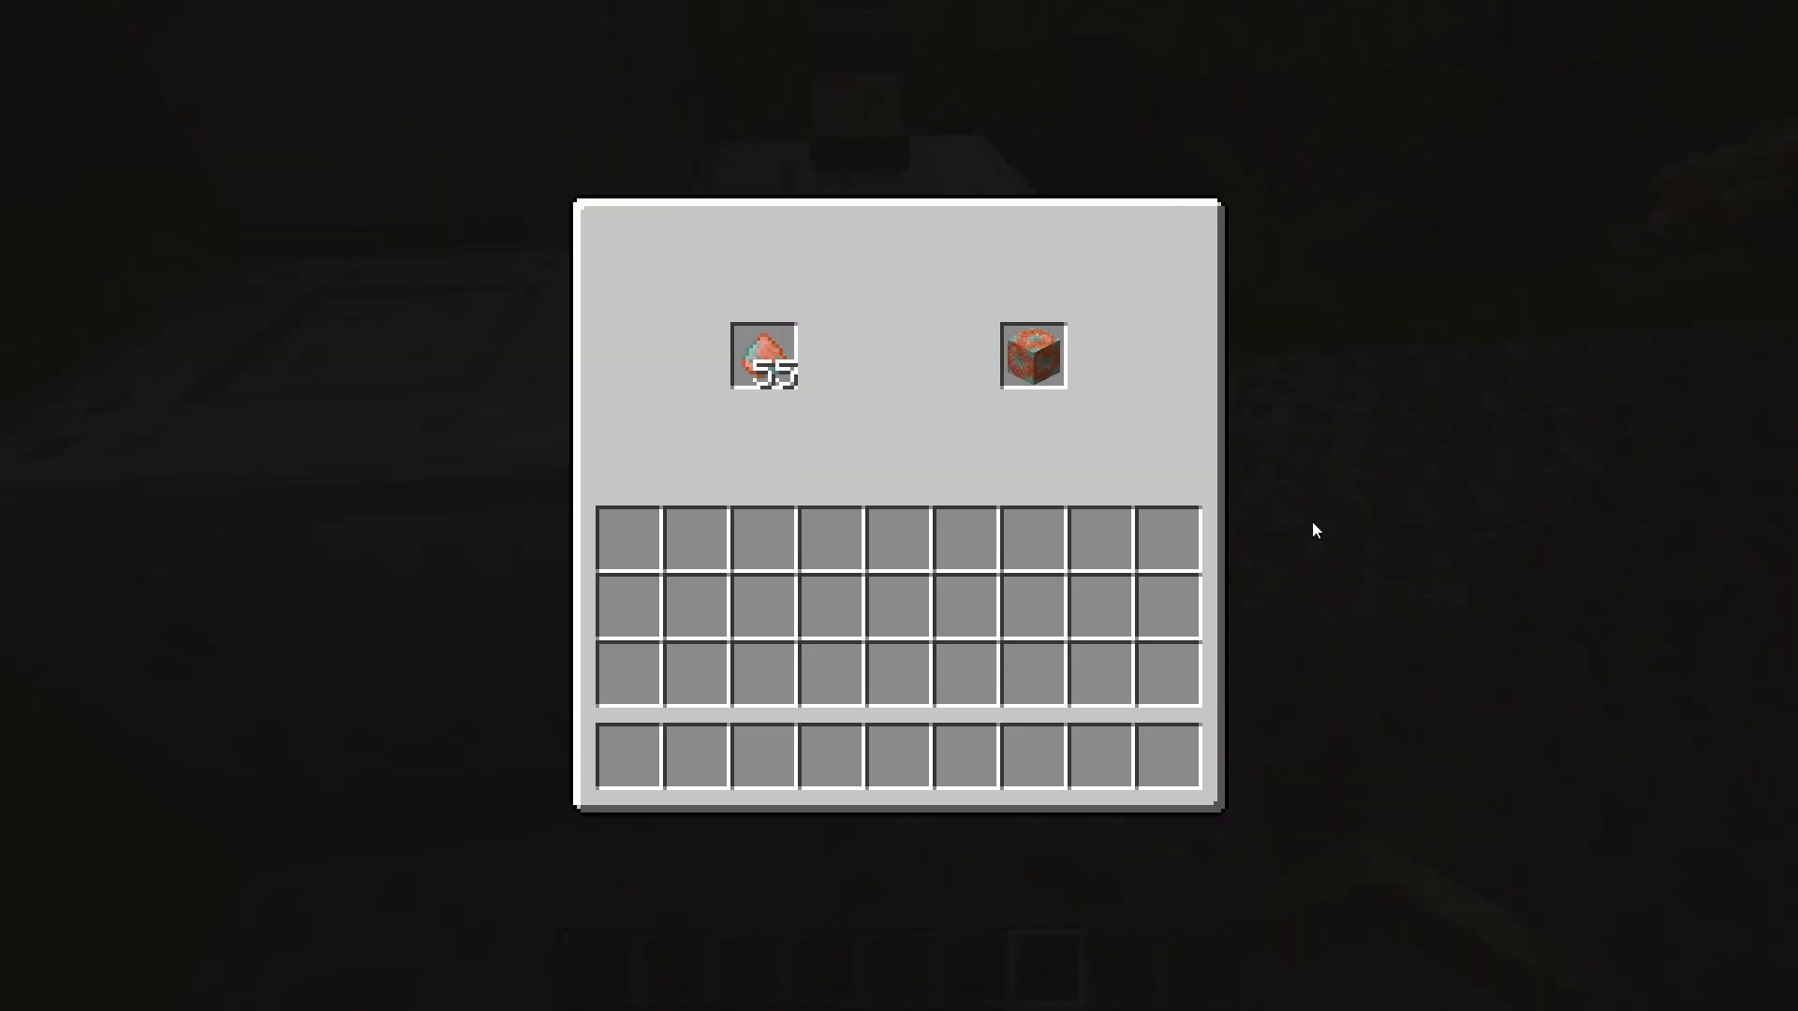
key(e)
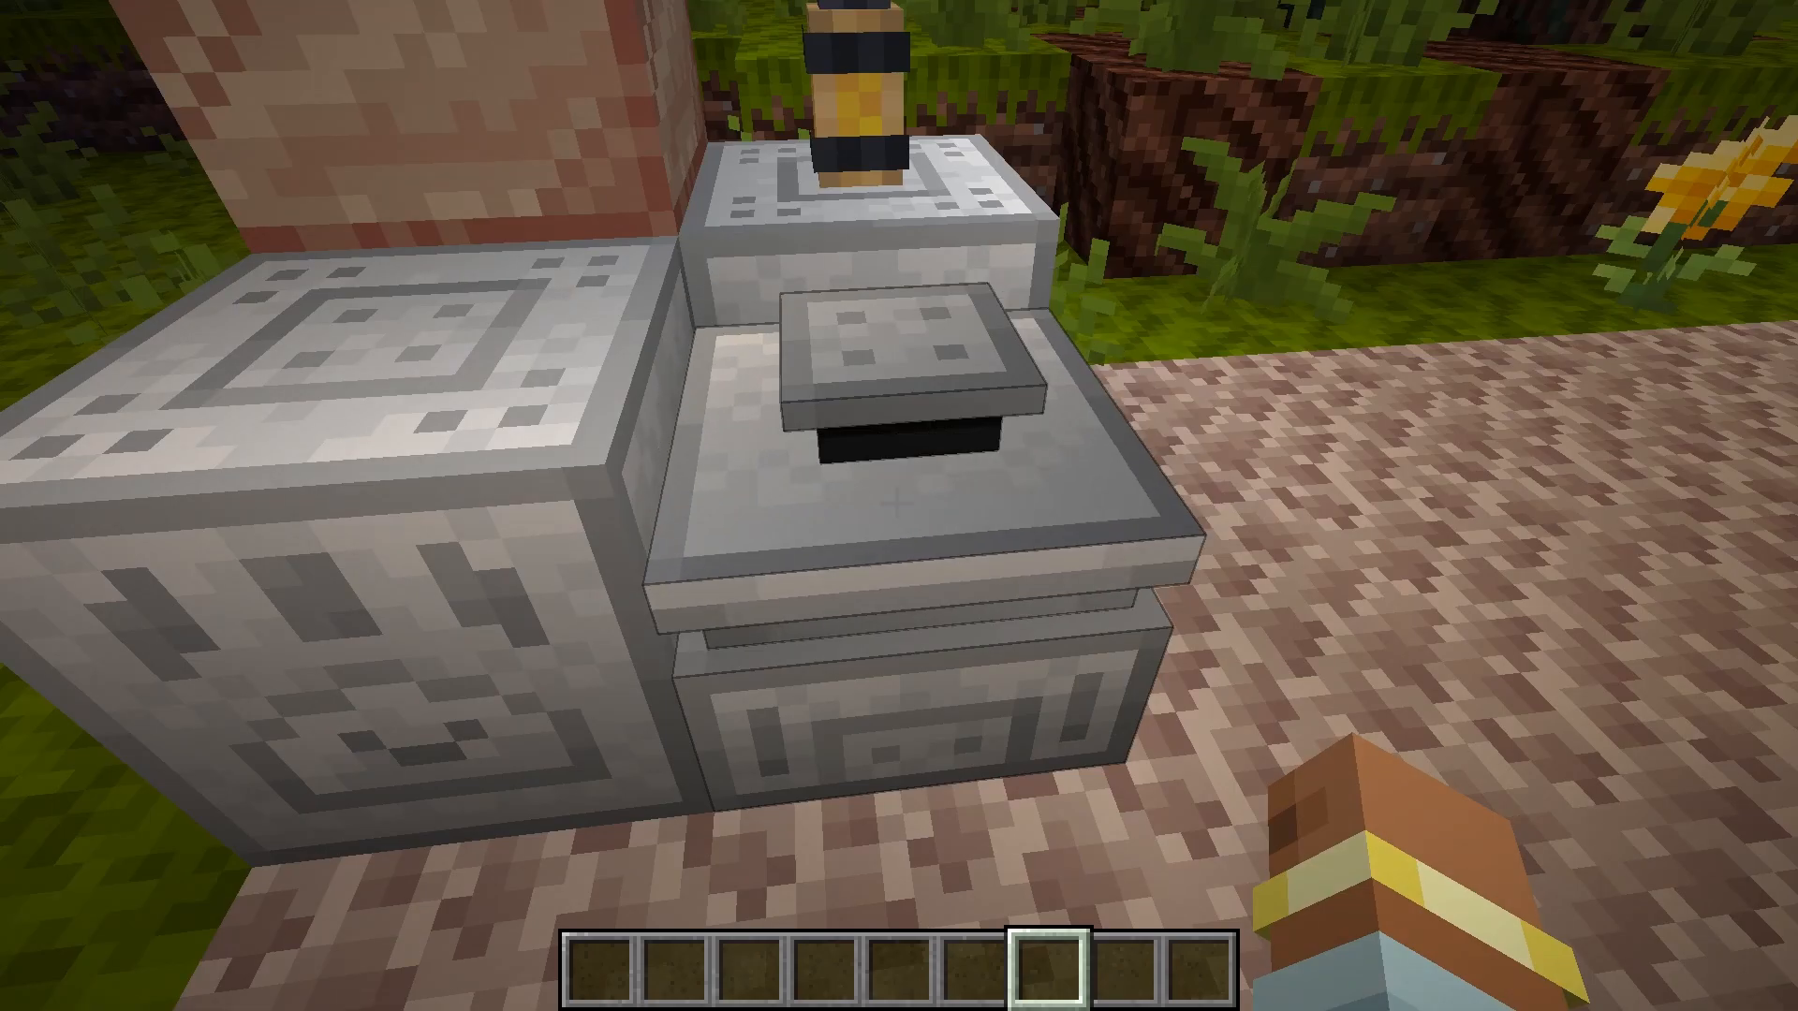
Reopen the compactor's inventory repeatedly between compacting cycles to check the input and output slots.
right_click(898, 506)
key(e)
right_click(899, 506)
key(e)
right_click(899, 505)
key(e)
right_click(899, 506)
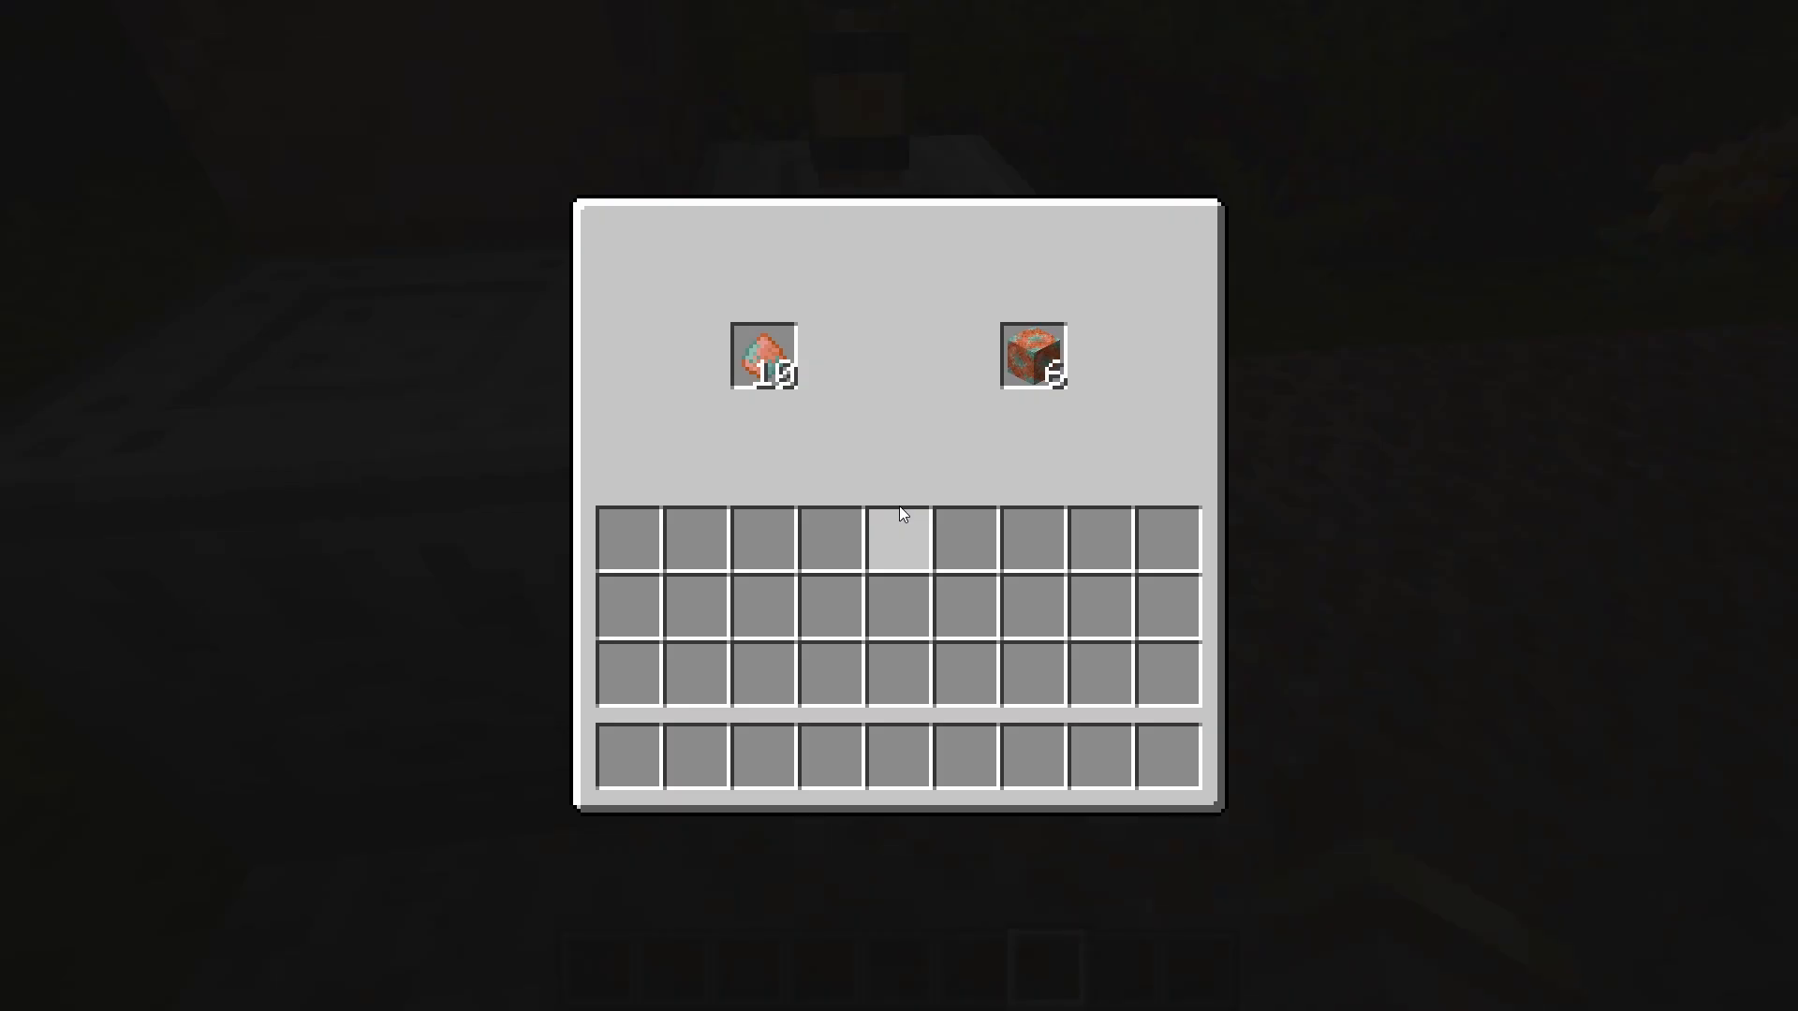
key(e)
right_click(899, 506)
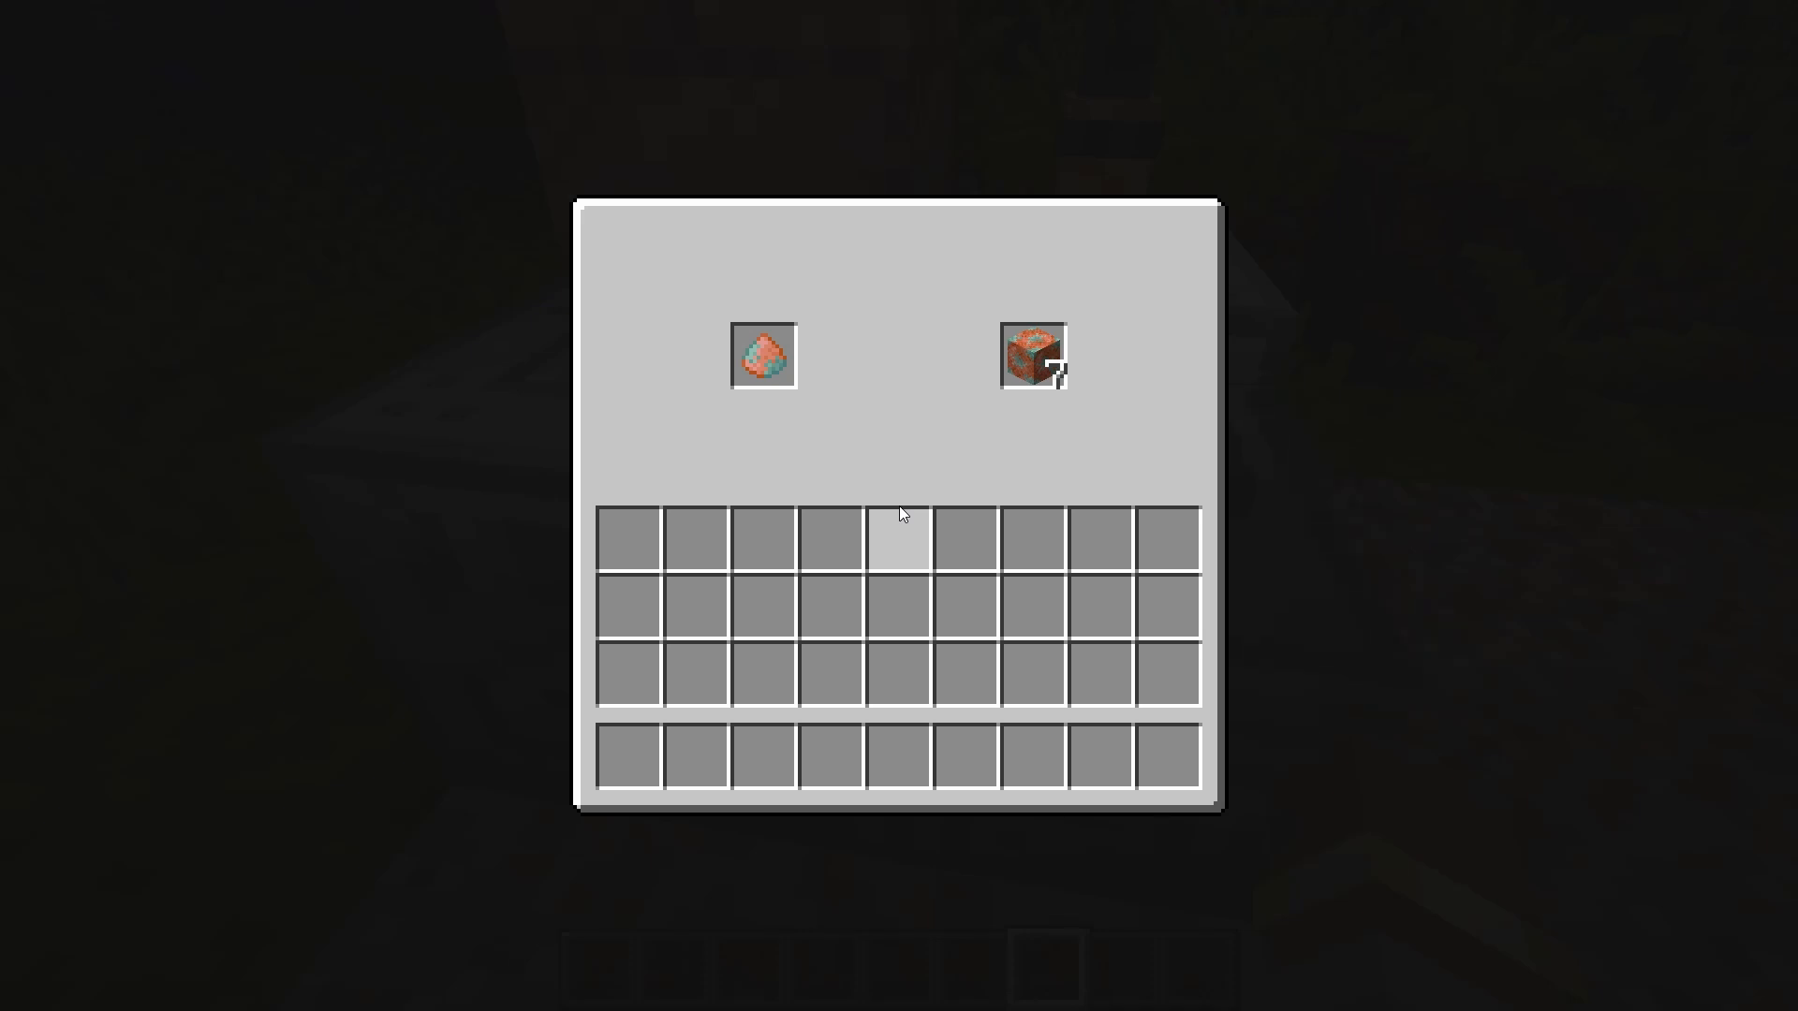
key(e)
right_click(899, 506)
Move the copper dust blocks from the compactor's output slot into the player inventory and take out the remaining dust.
click(1027, 358)
click(831, 537)
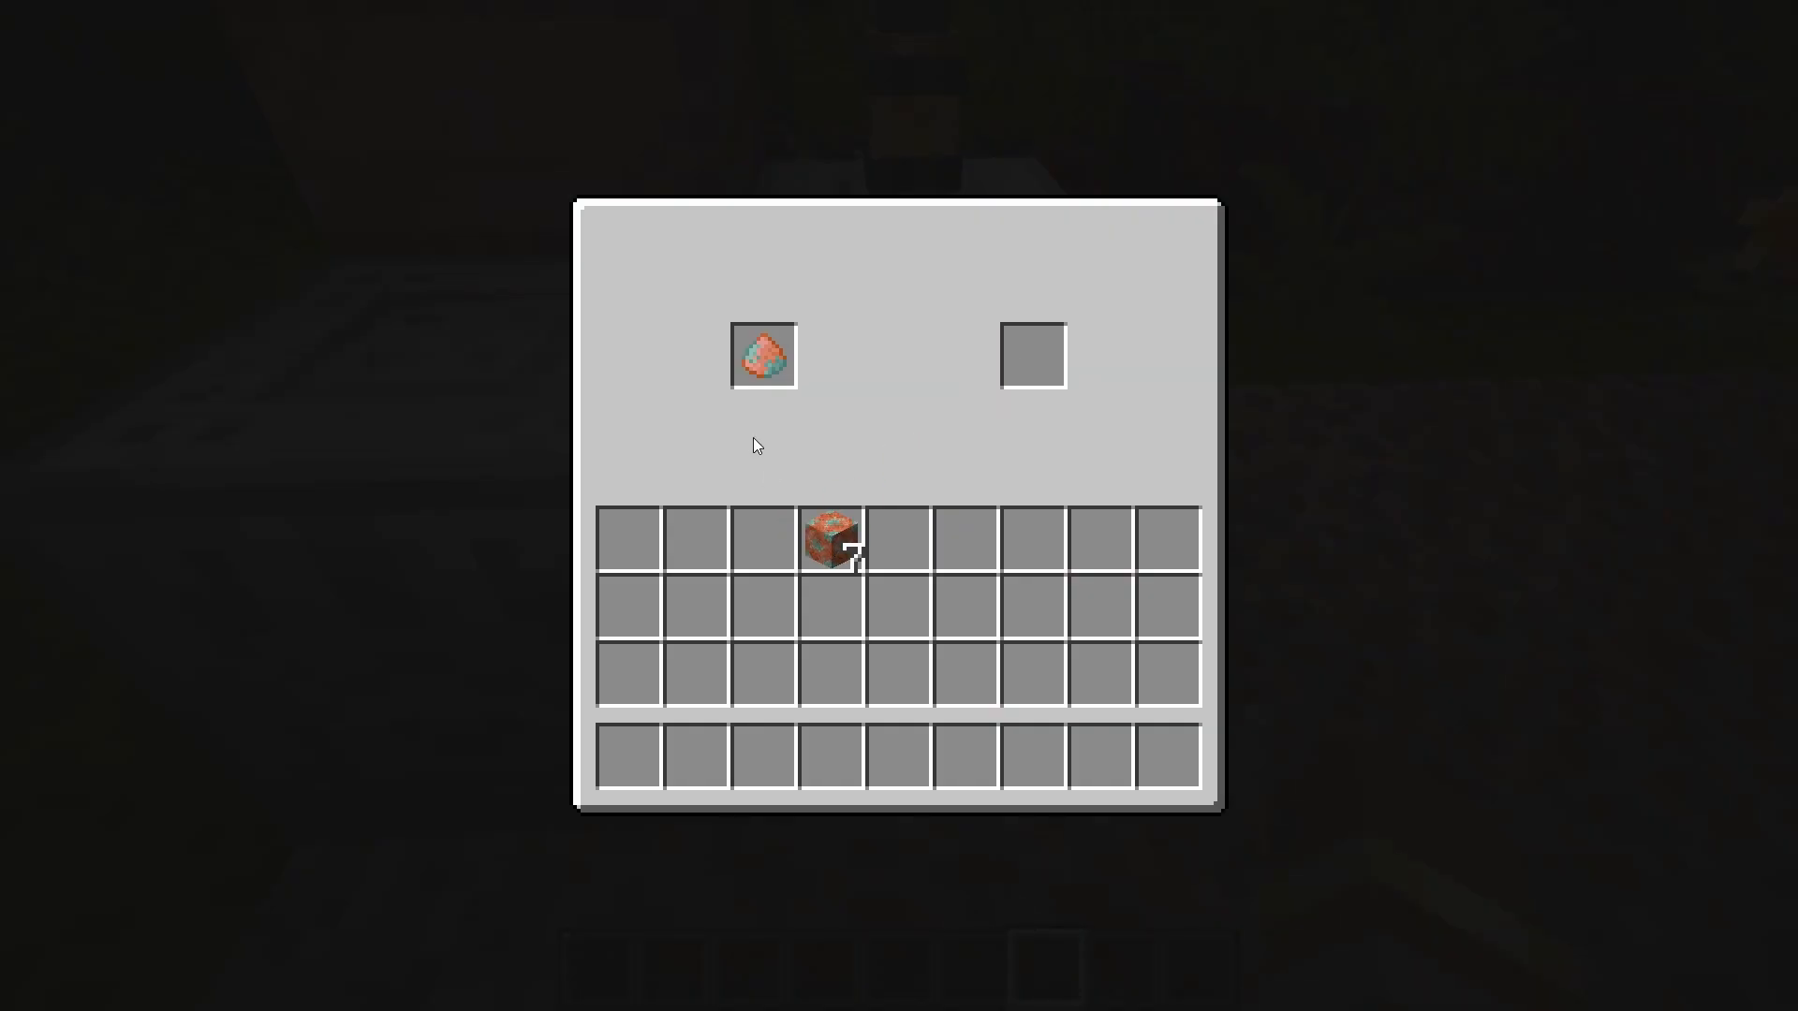
click(749, 353)
key(e)
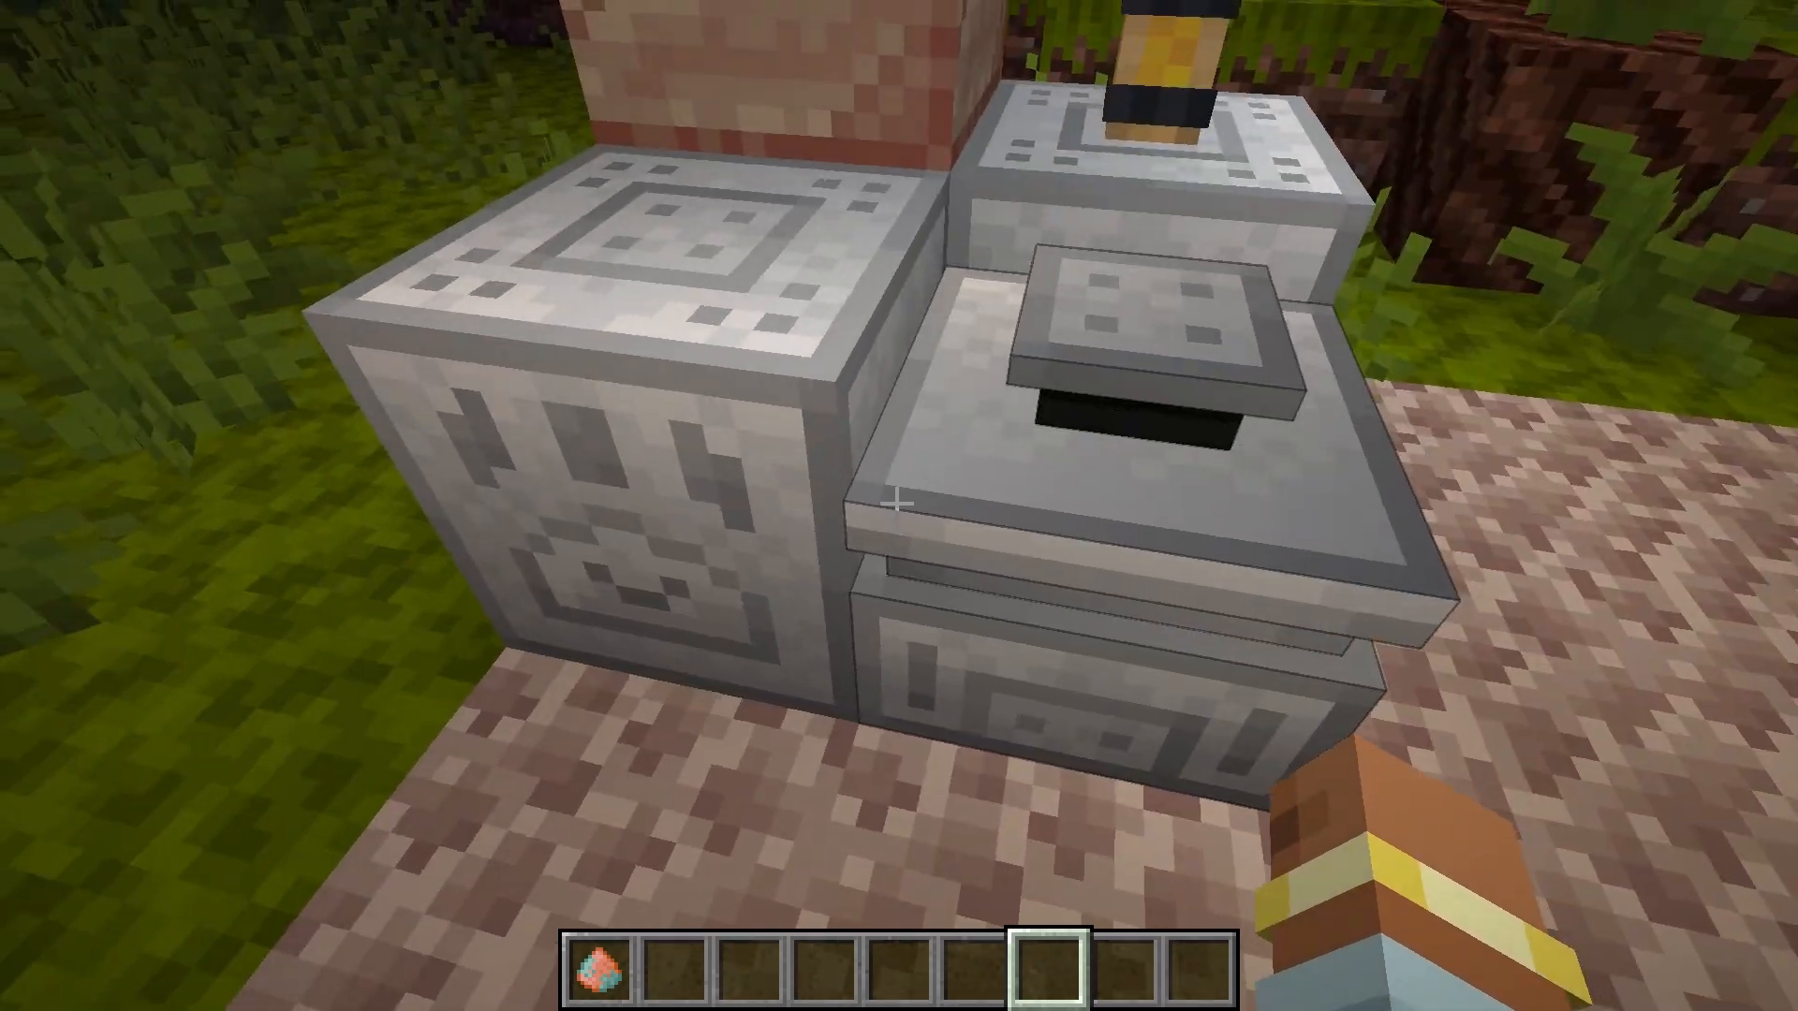
Collect the second batch of copper dust blocks onto the existing stack and take the leftover dust from the compactor.
right_click(899, 505)
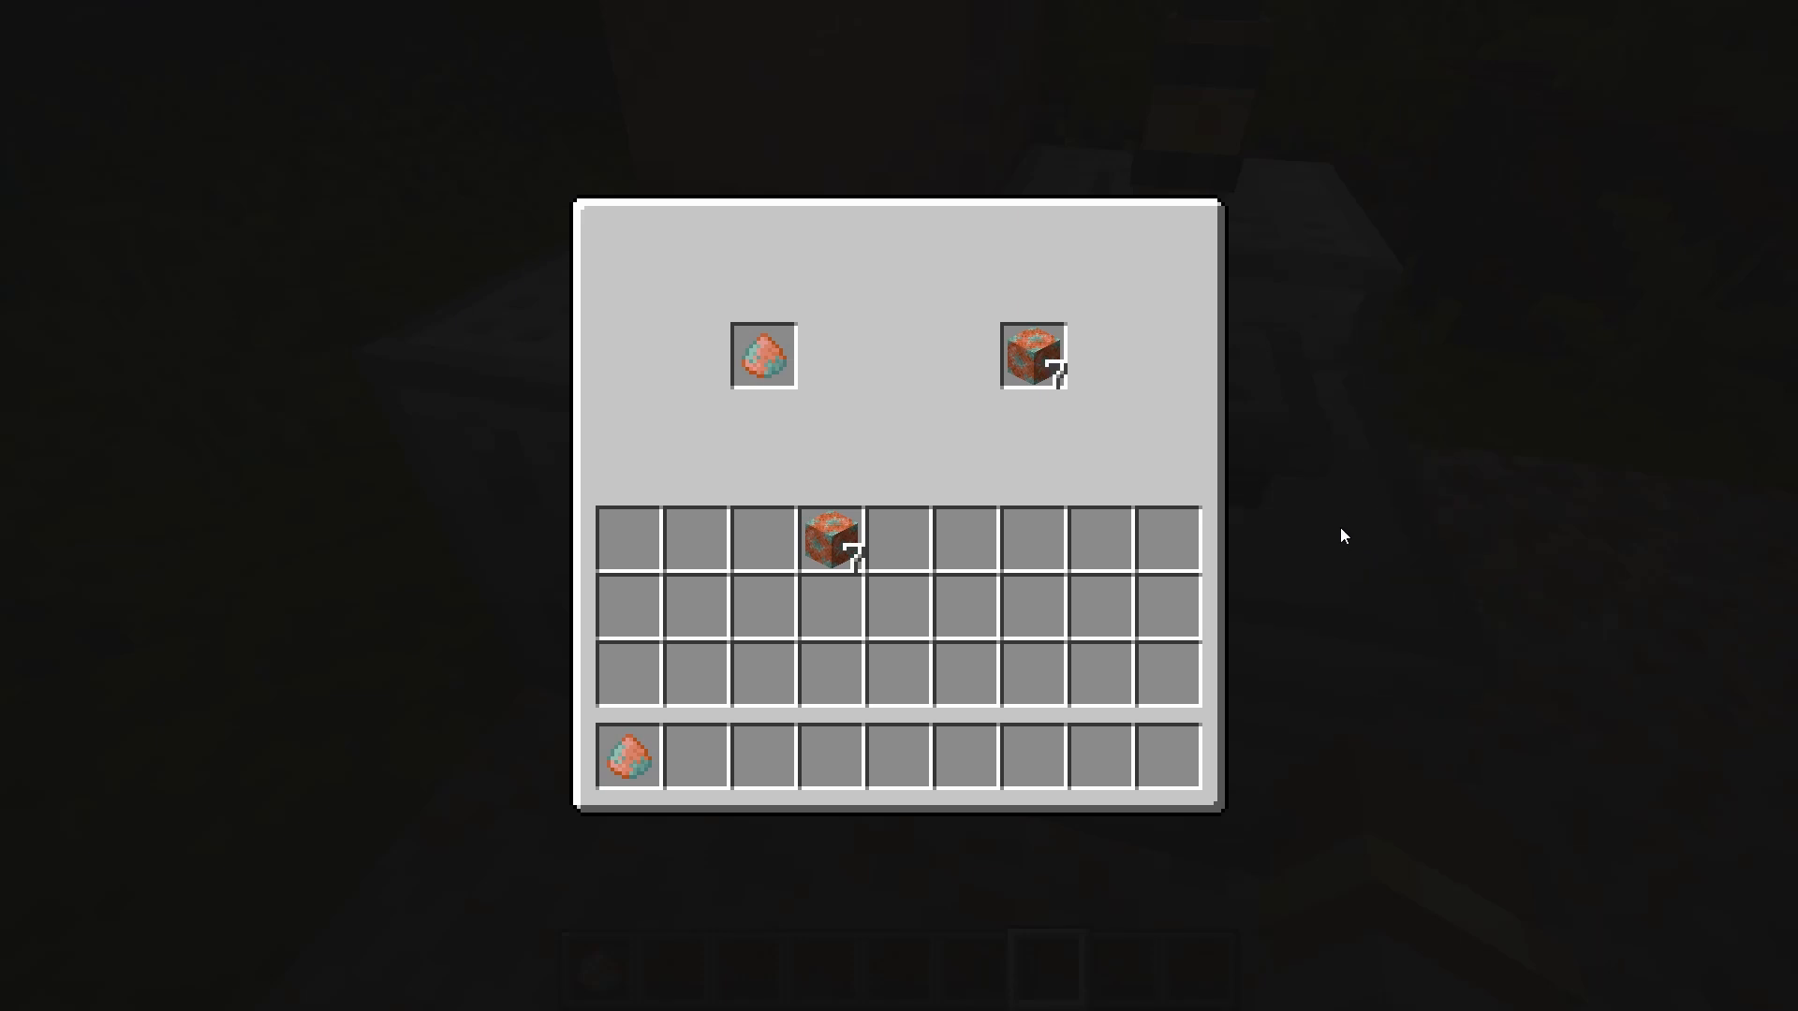
click(1033, 355)
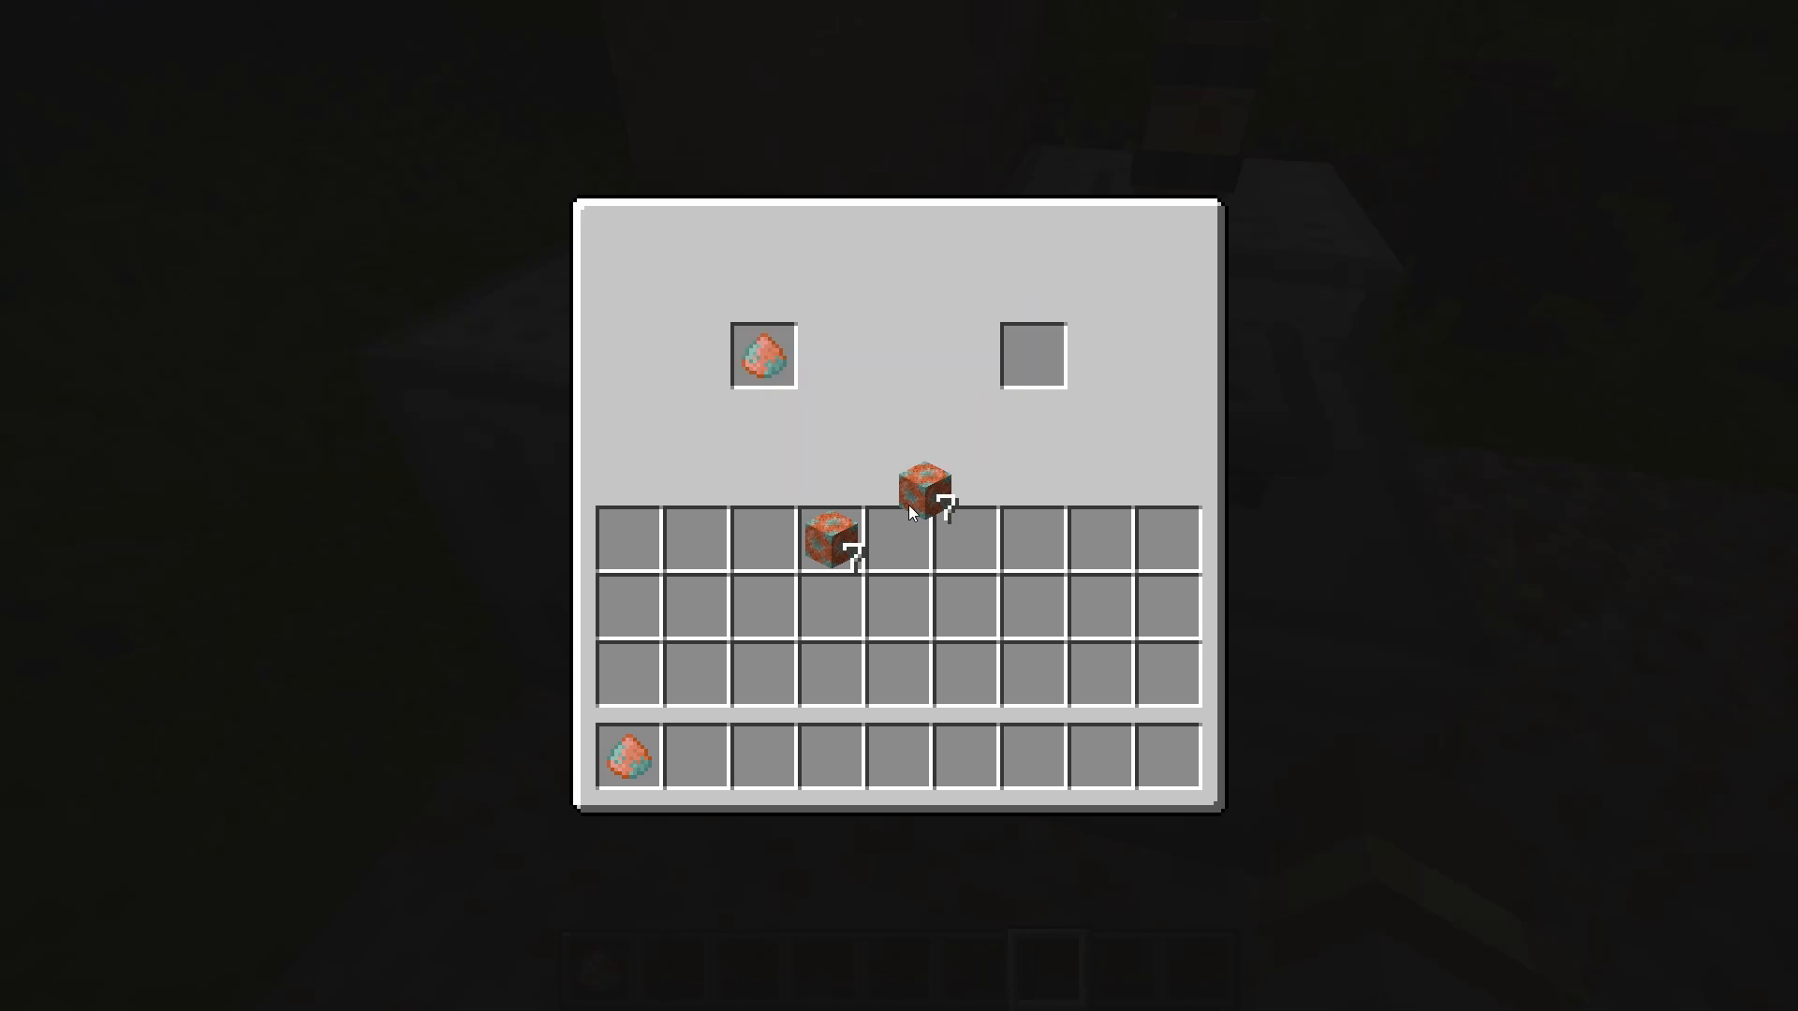
click(832, 538)
click(763, 356)
click(941, 591)
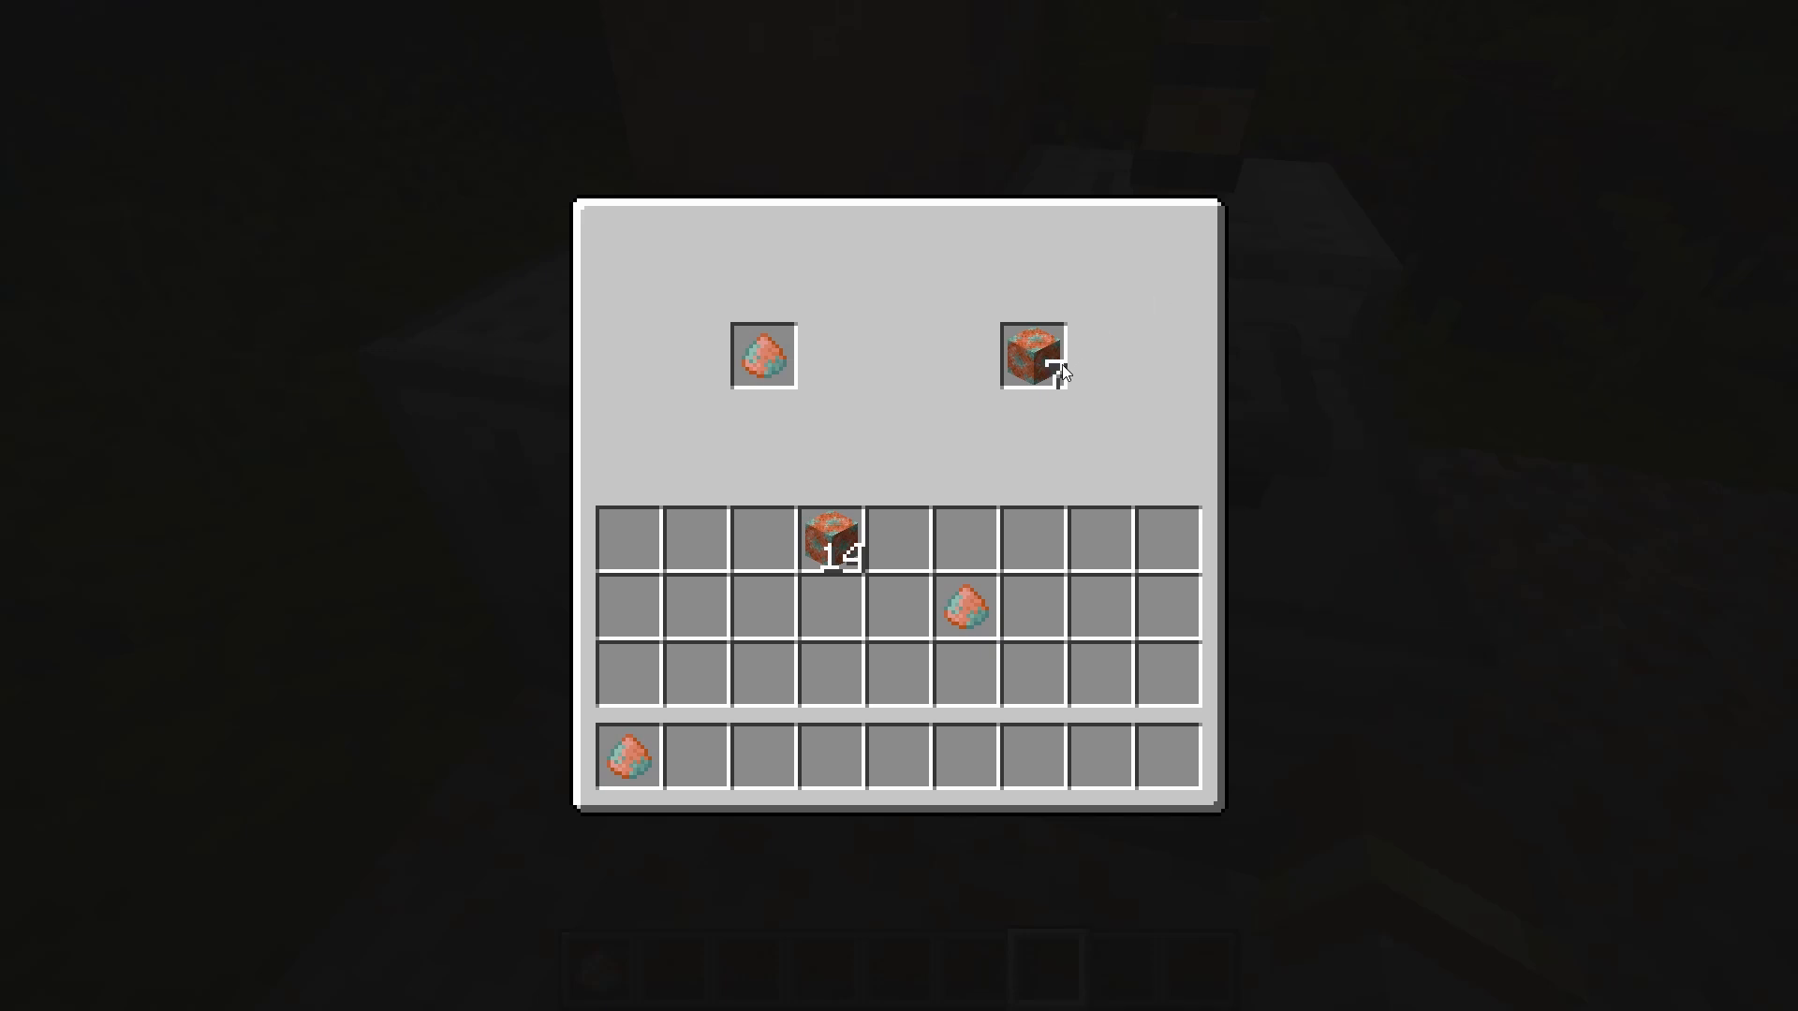
click(968, 611)
key(Escape)
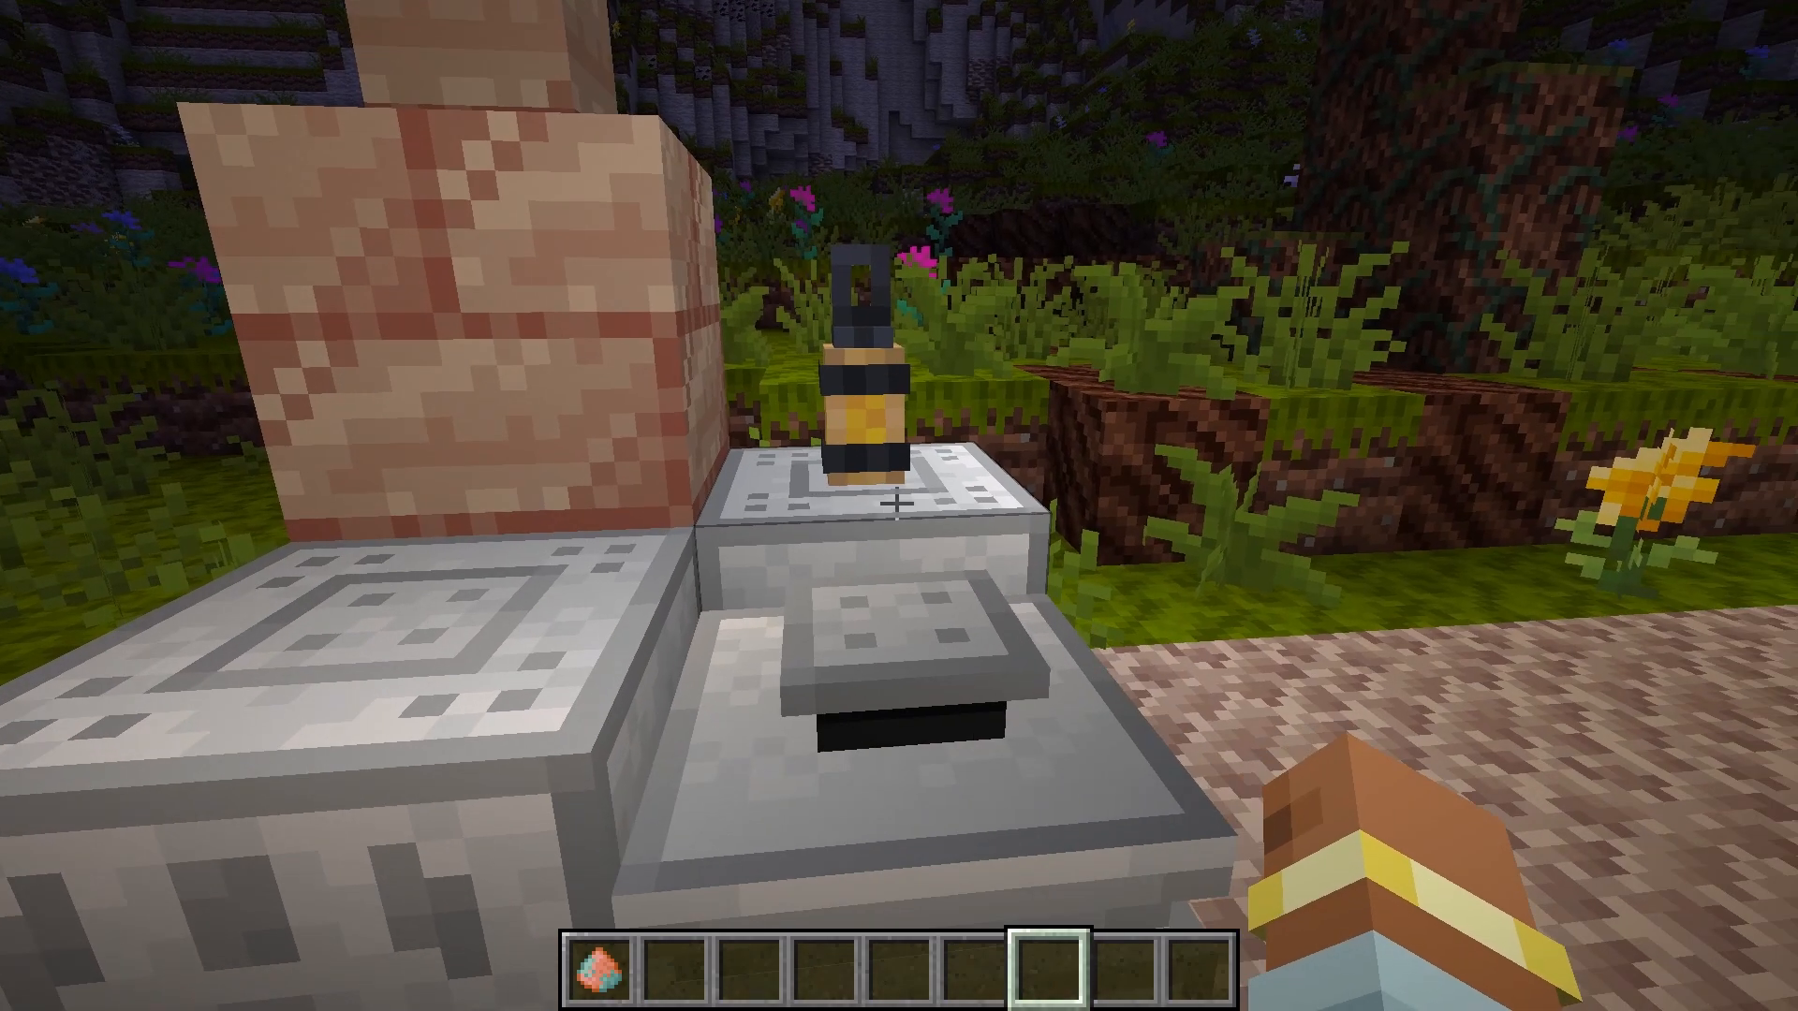
key(s)
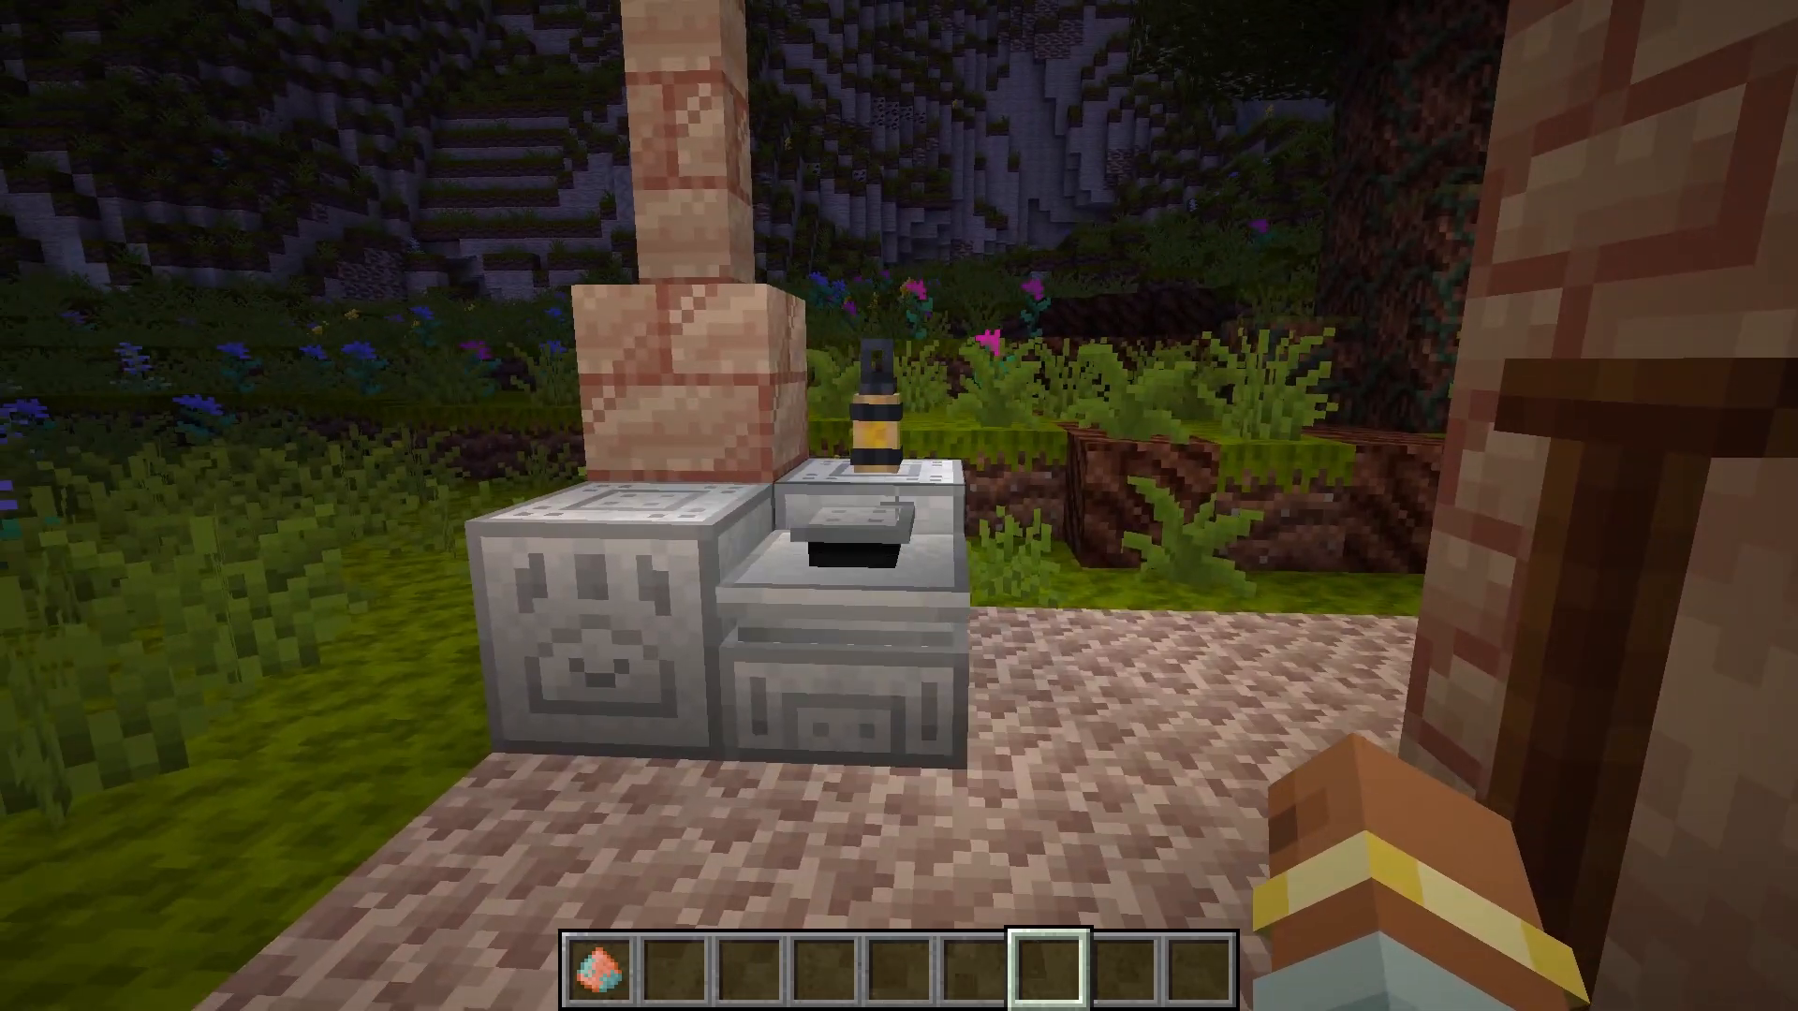
right_click(897, 506)
key(Escape)
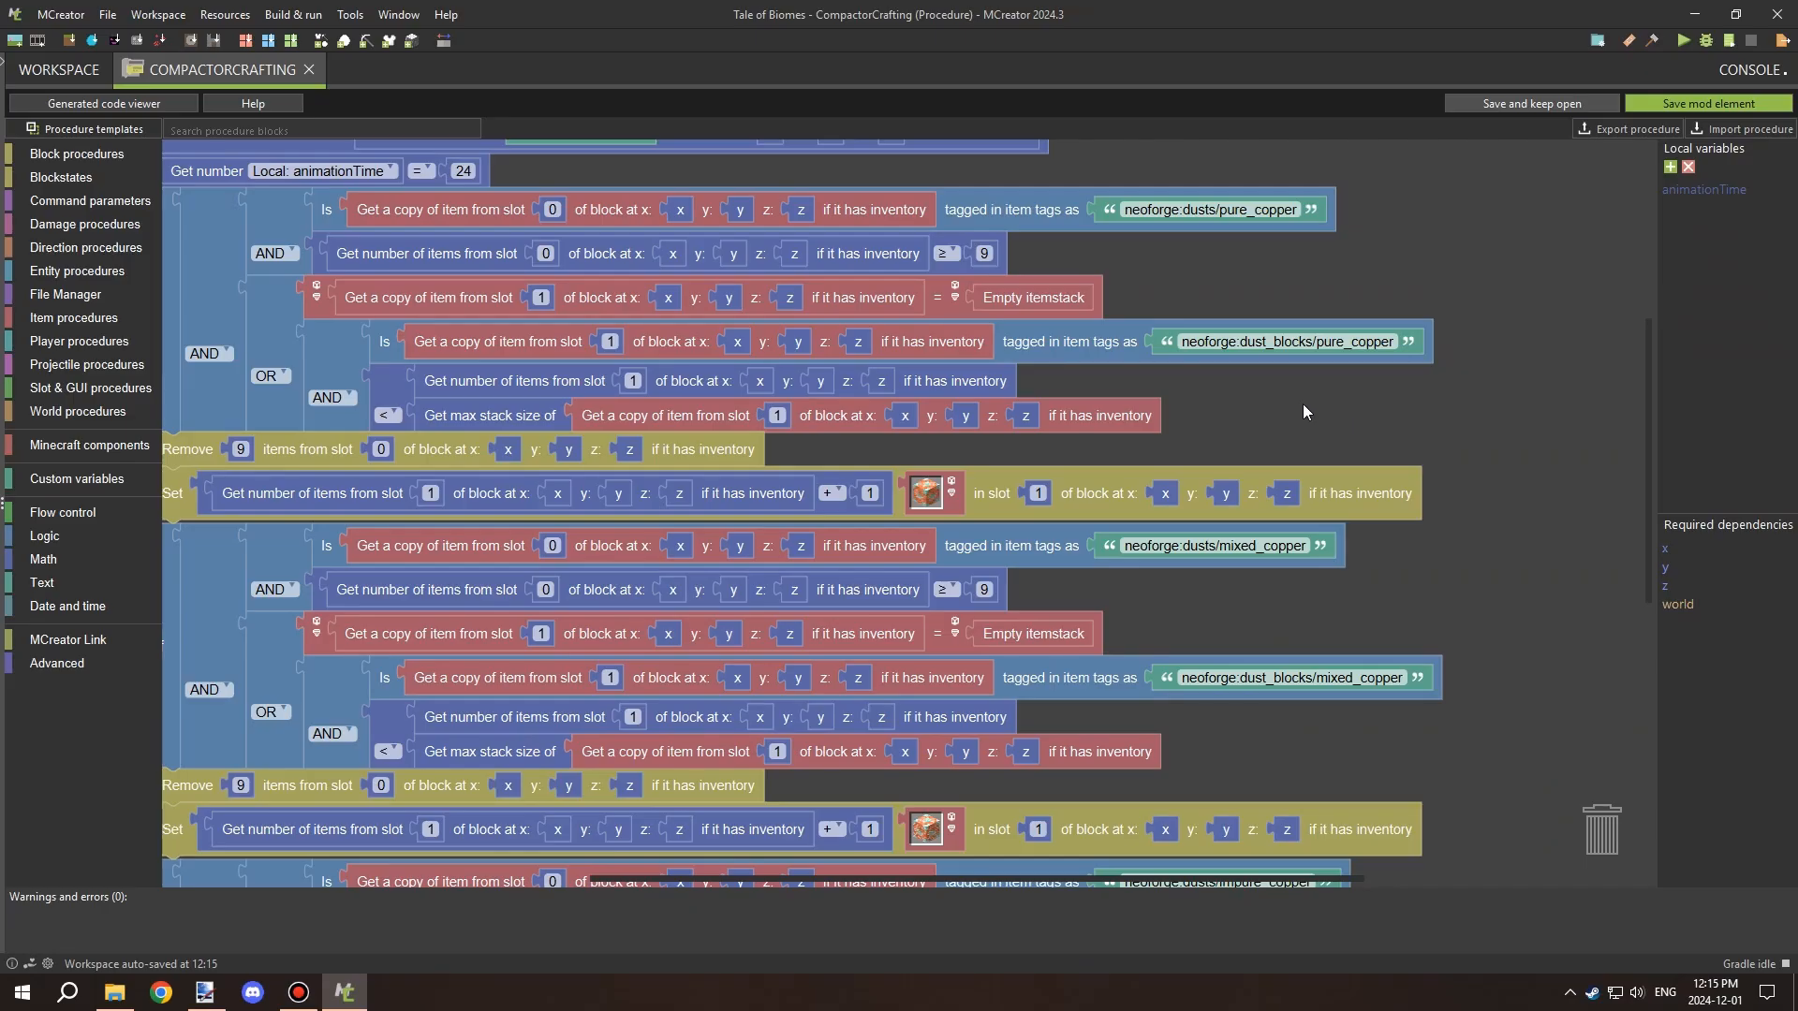
In MCreator, review the pure, mixed and impure copper branches of CompactorCrafting, save the procedure and regenerate the workspace code.
drag(1304, 412, 1398, 522)
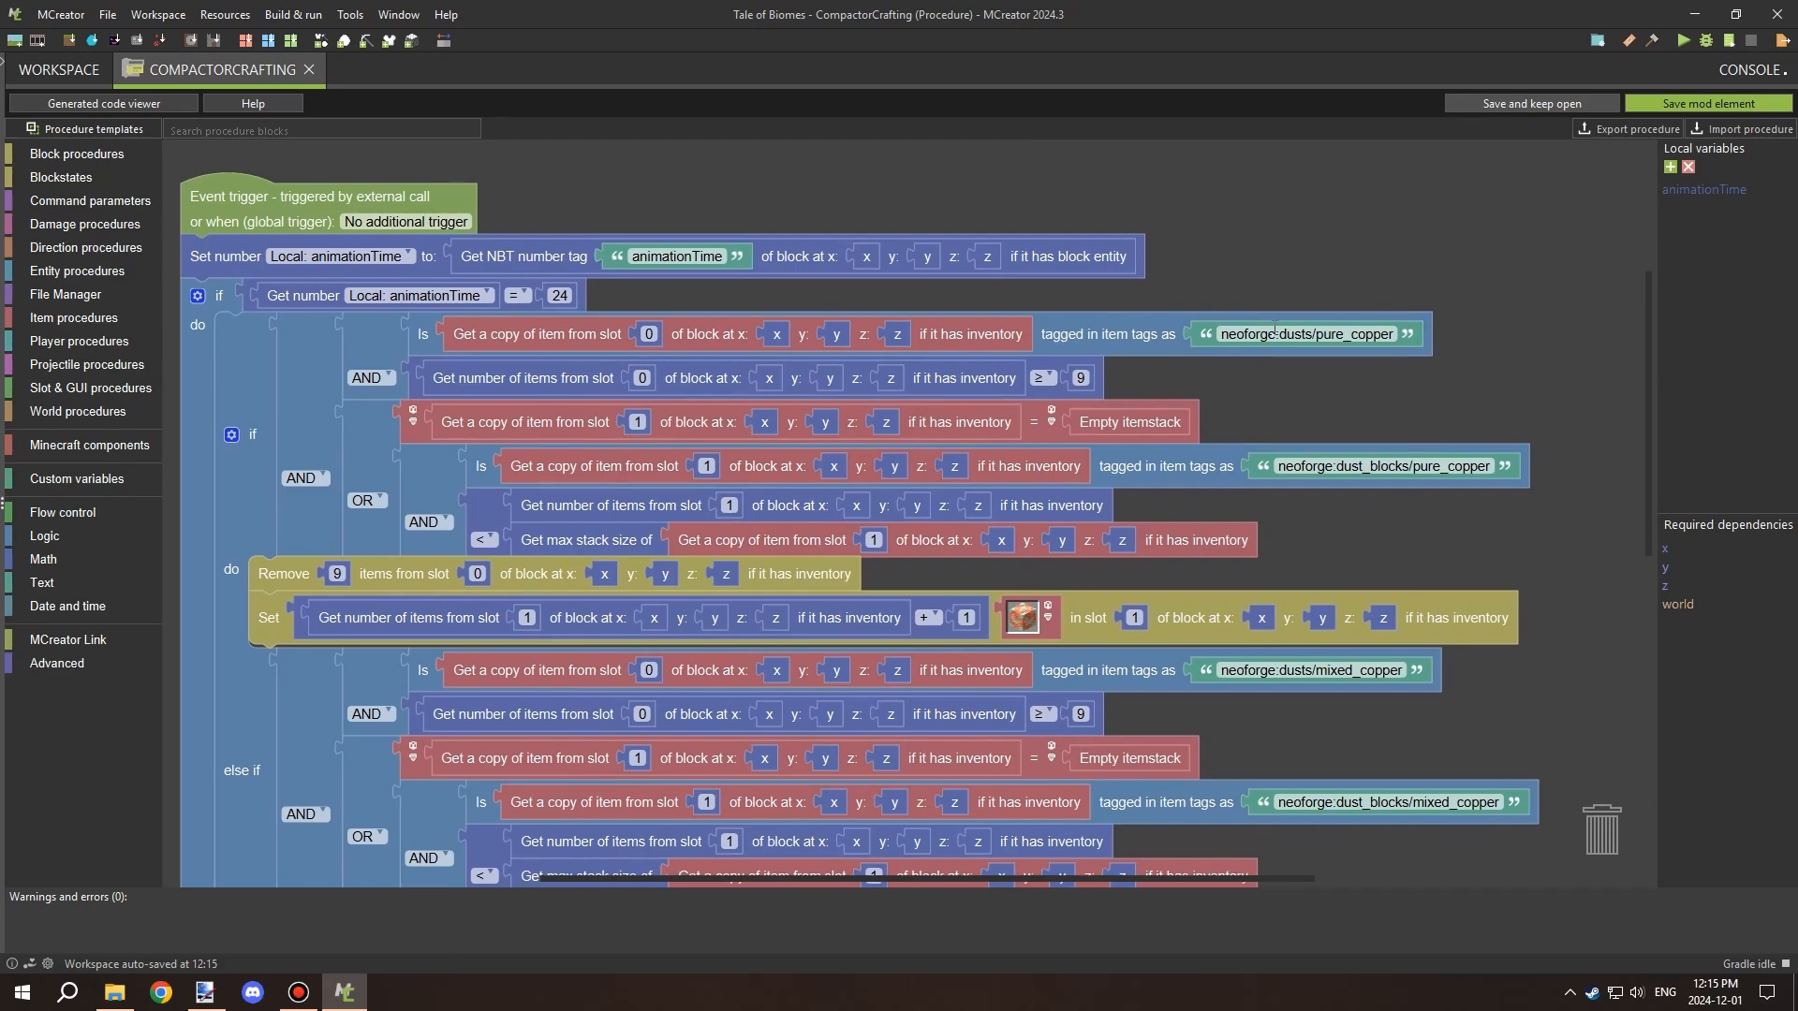
scroll(1198, 363, down, 3)
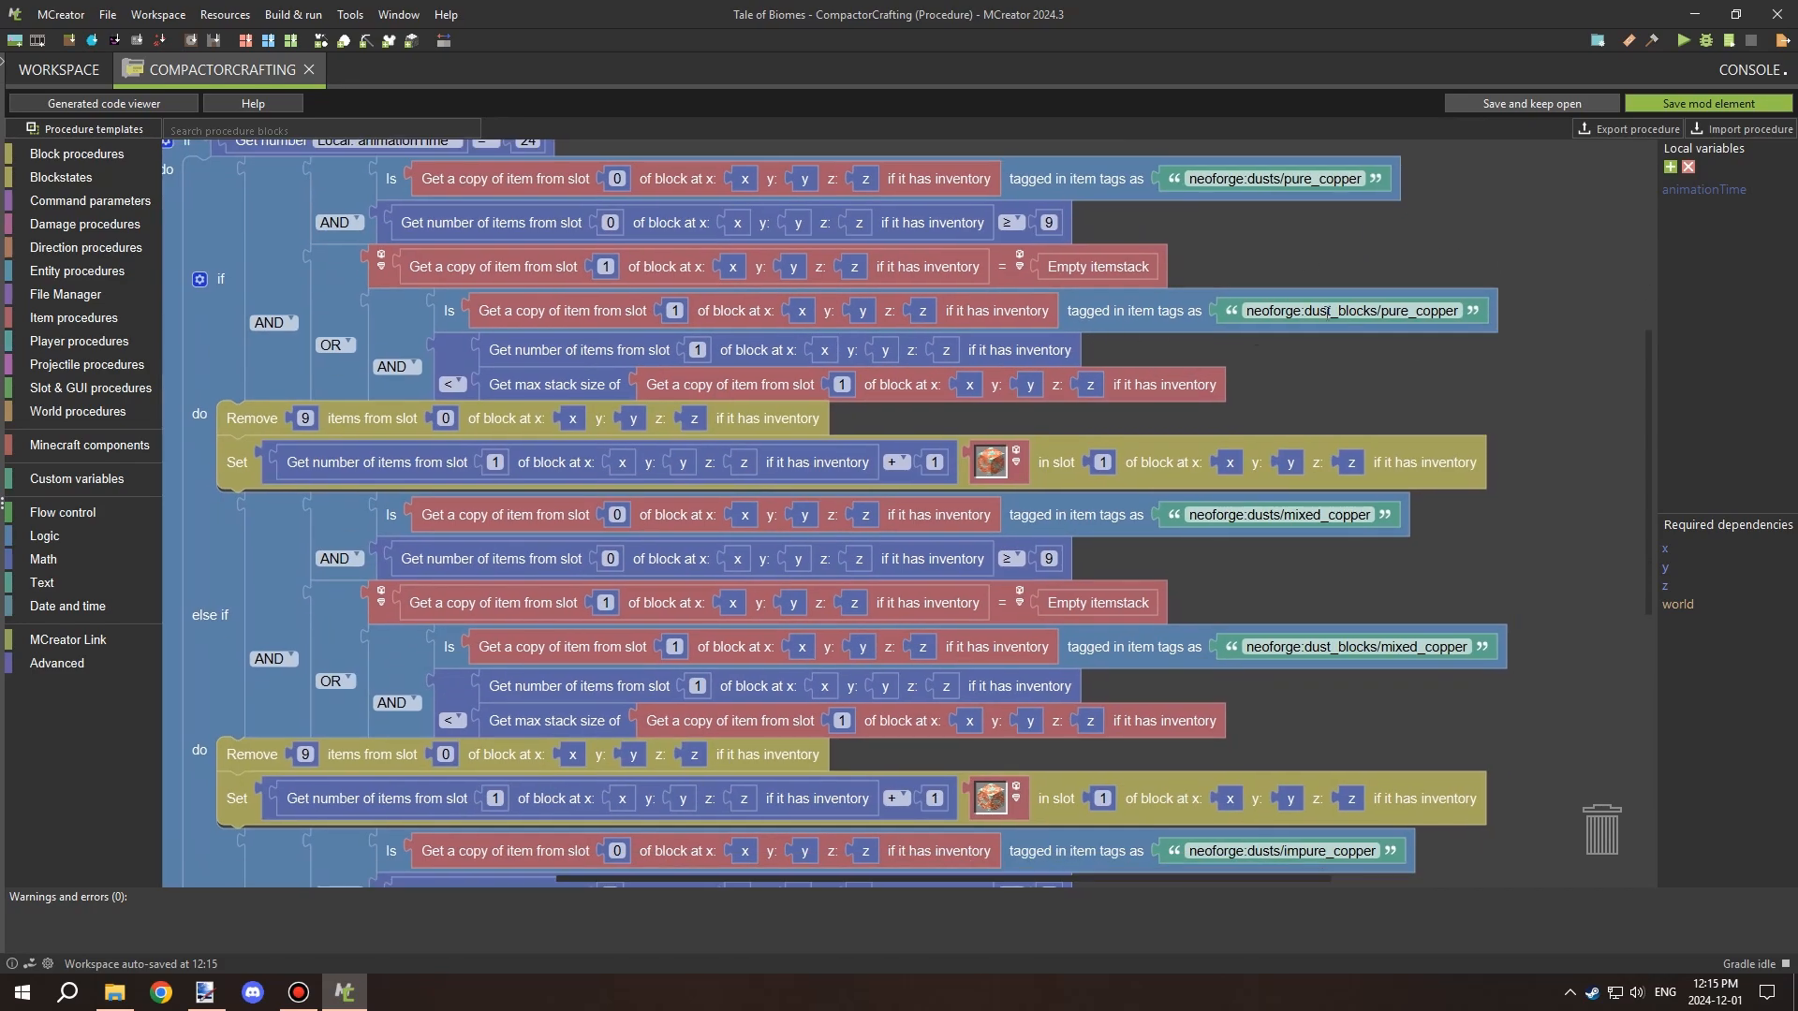
scroll(1427, 338, down, 4)
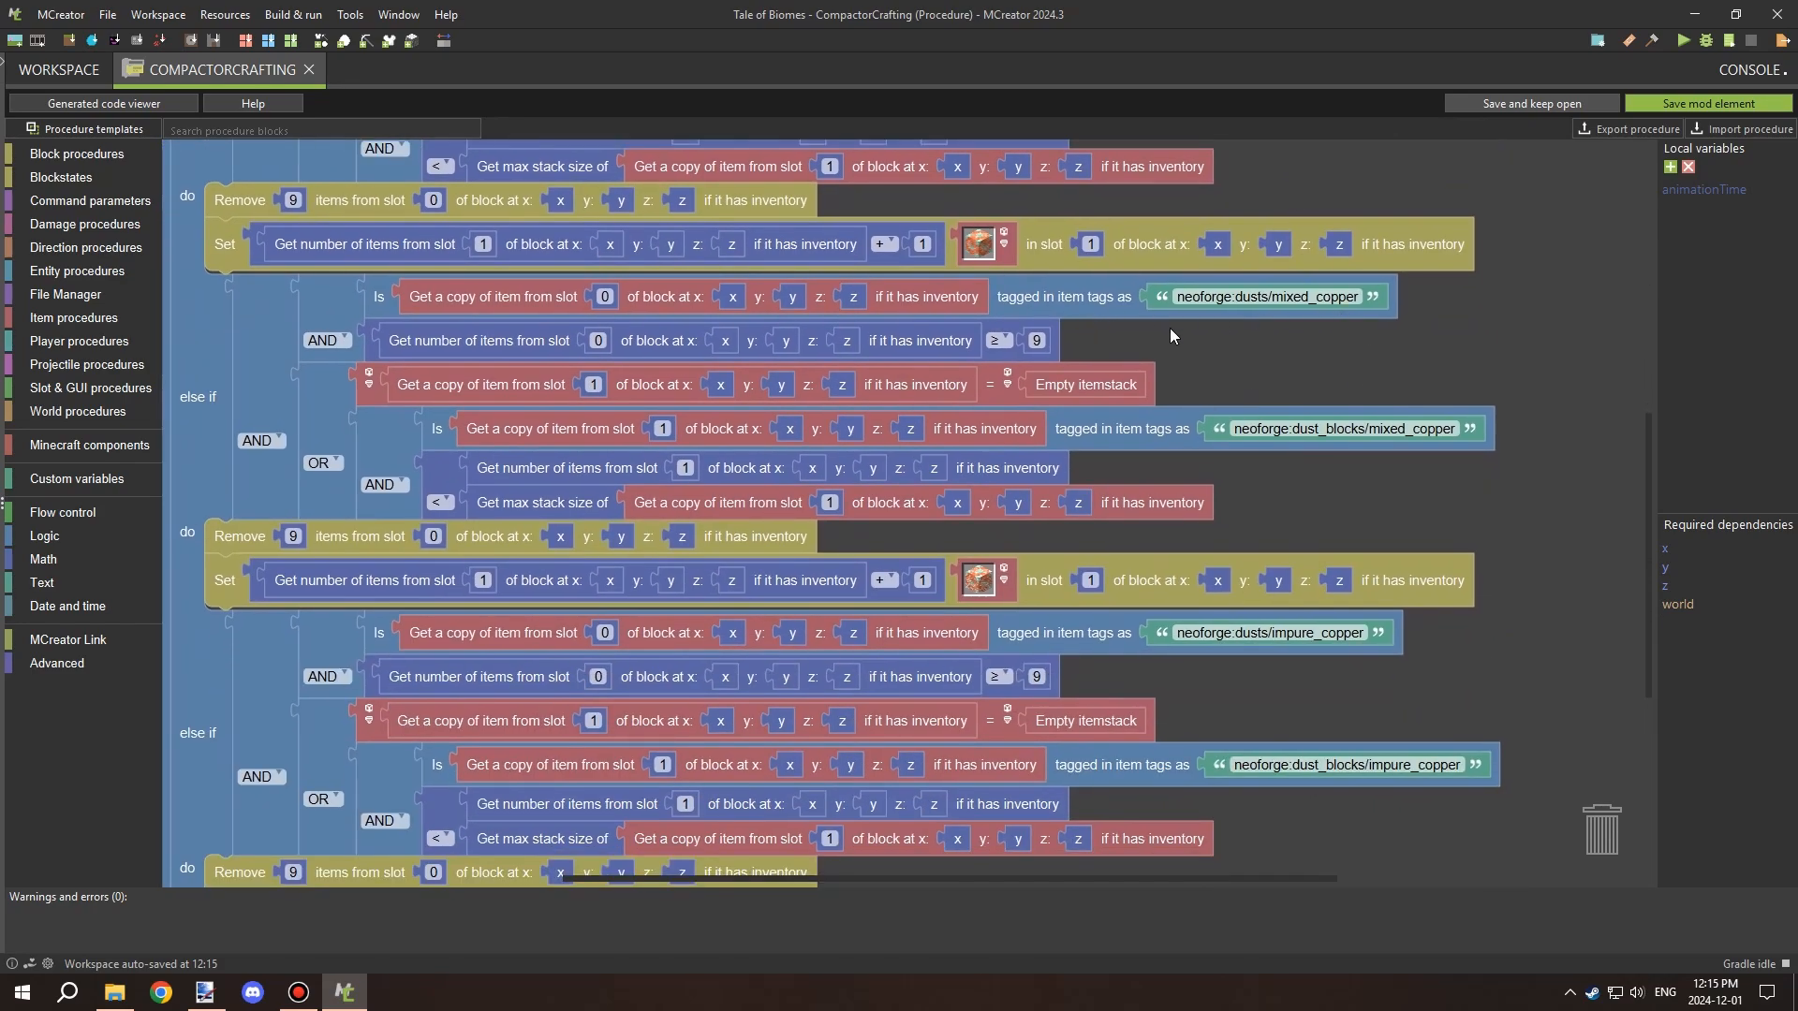
scroll(1170, 329, down, 3)
scroll(1311, 348, down, 2)
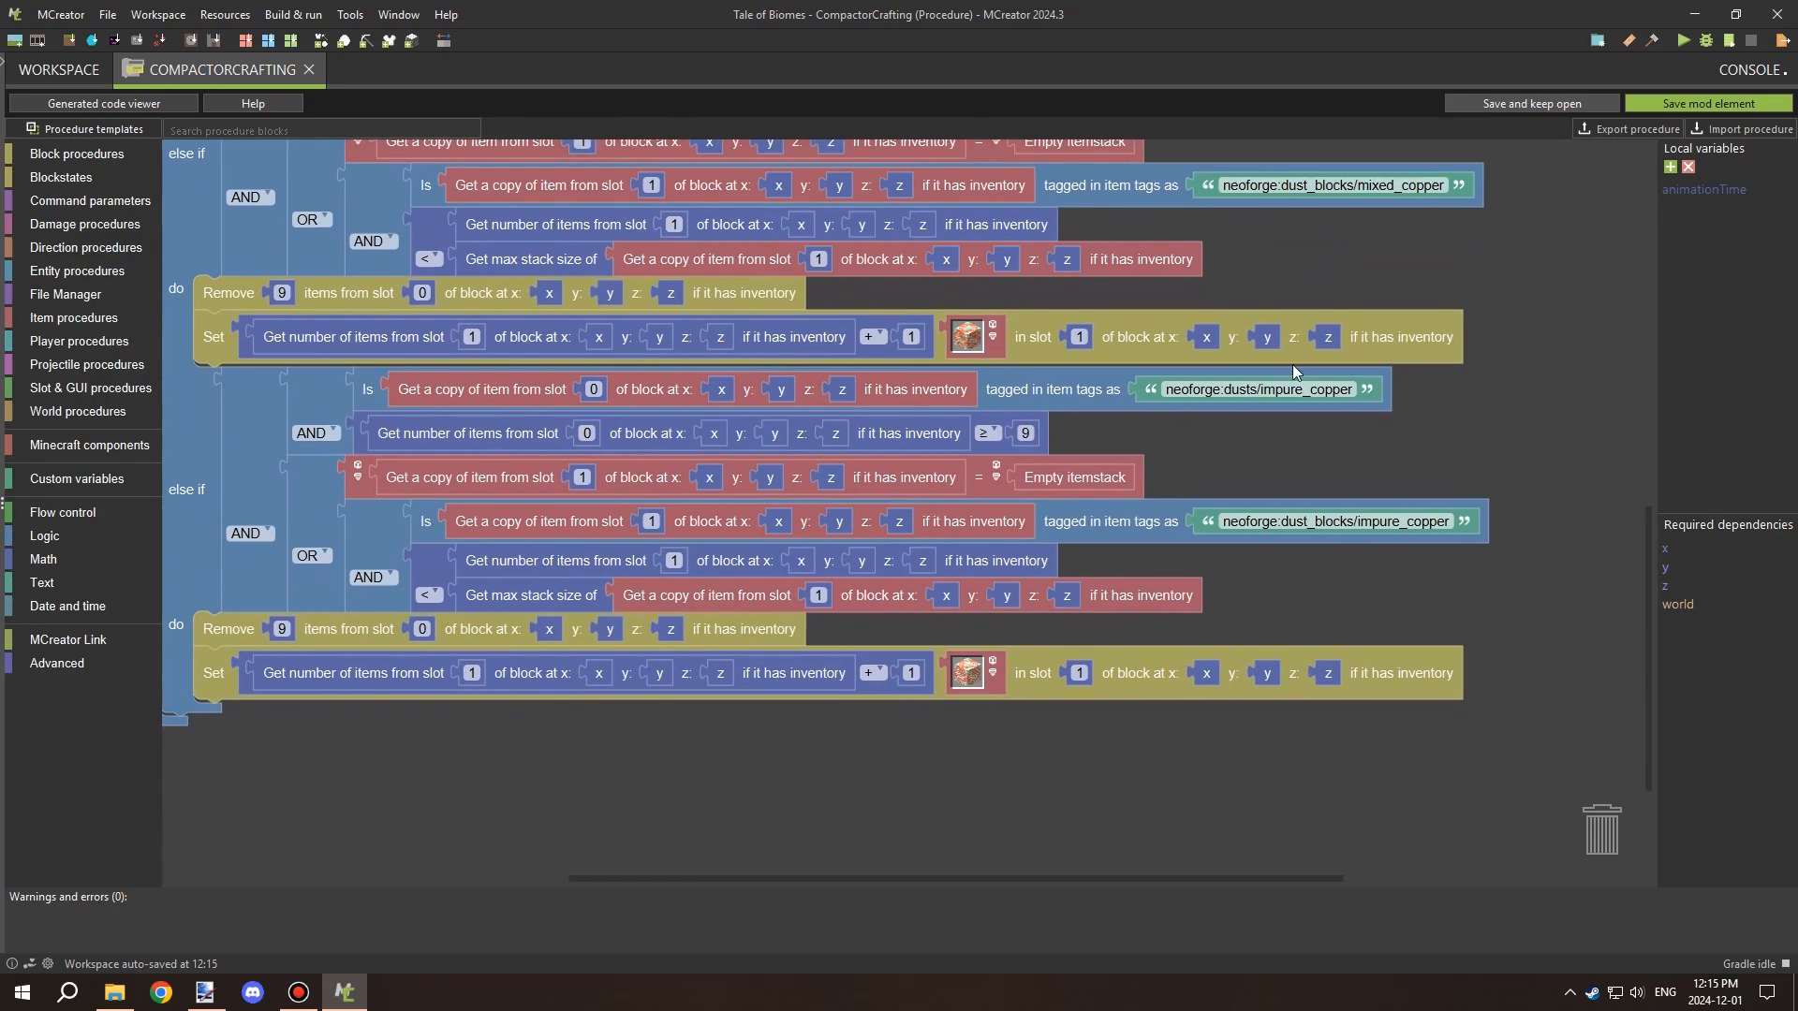
scroll(1354, 659, up, 7)
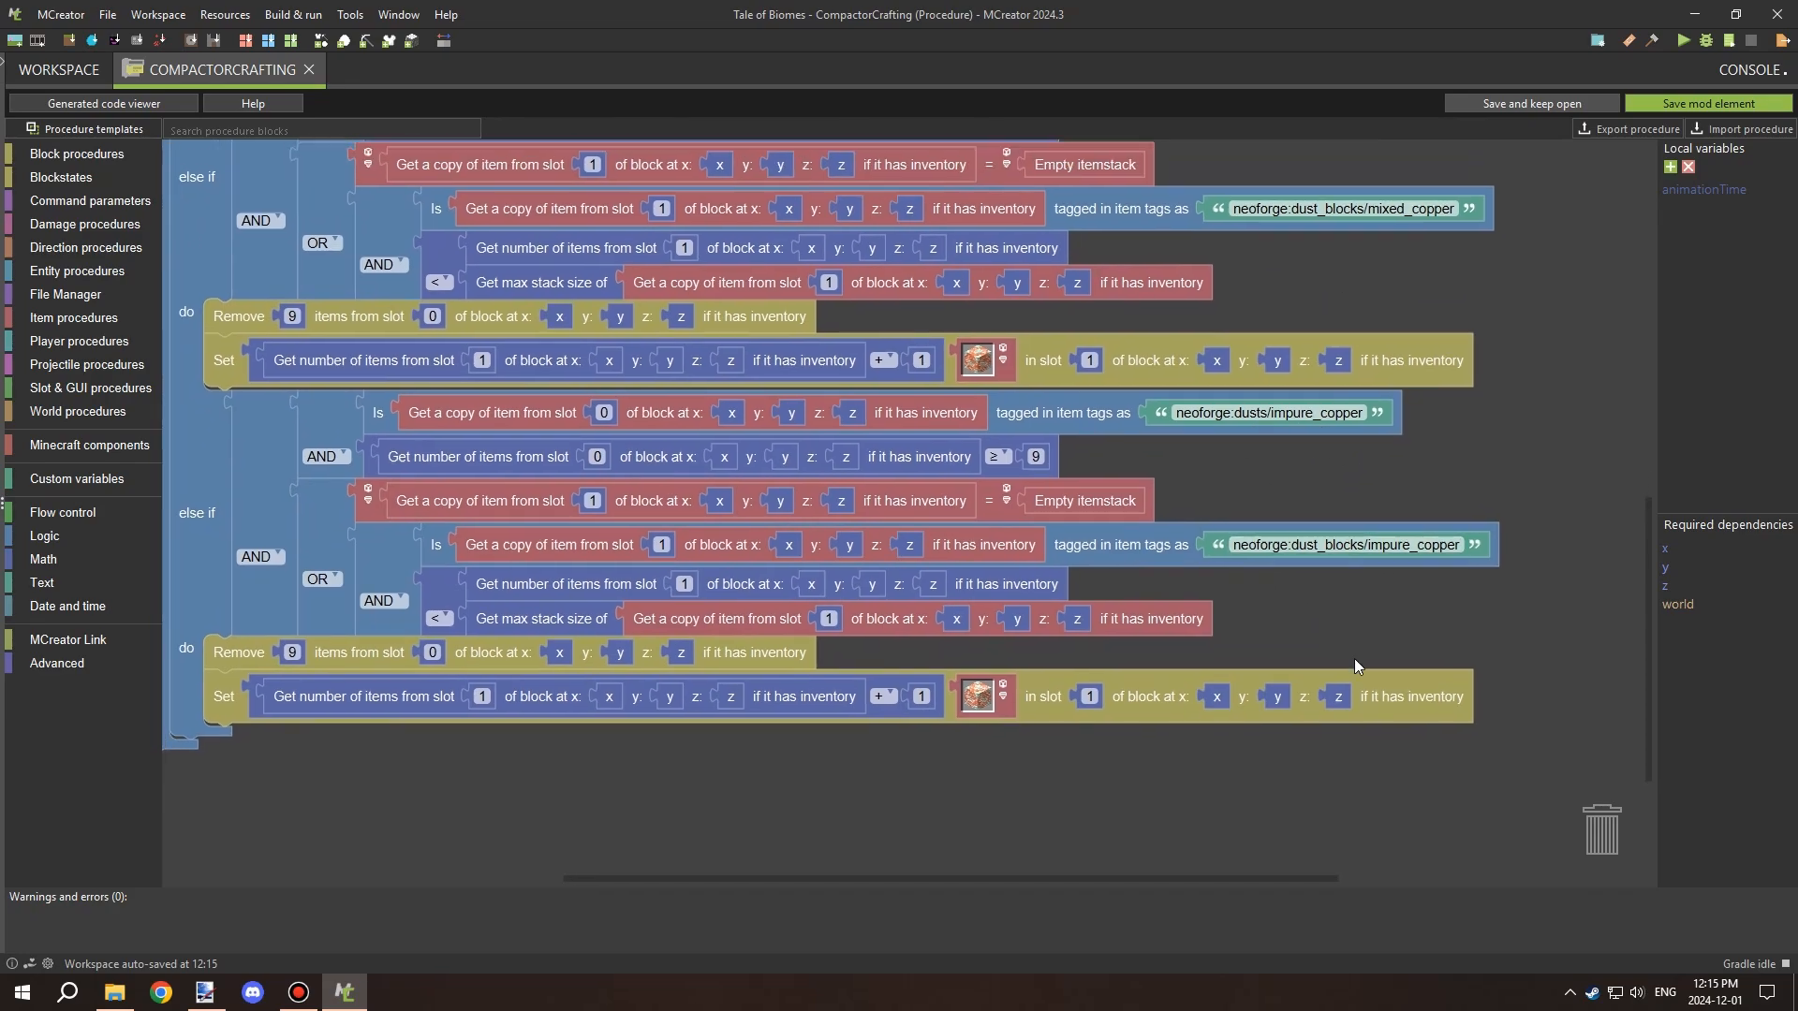
scroll(1466, 416, up, 4)
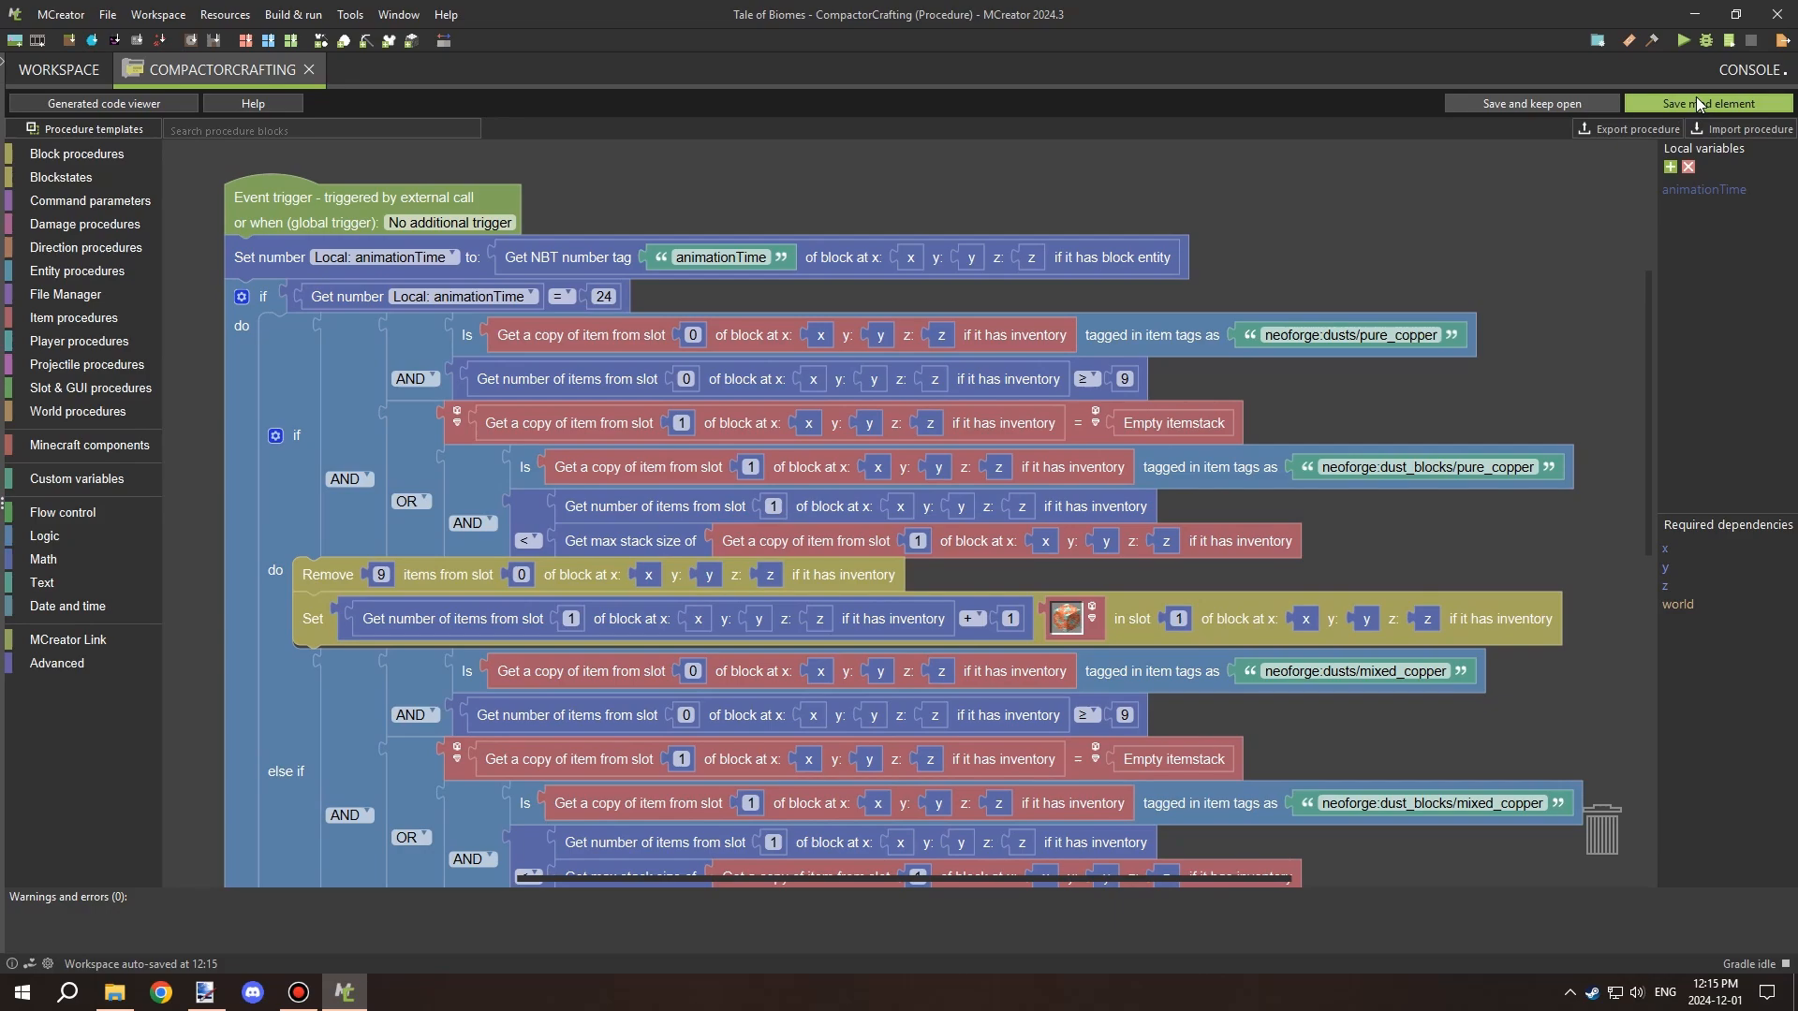
click(1698, 103)
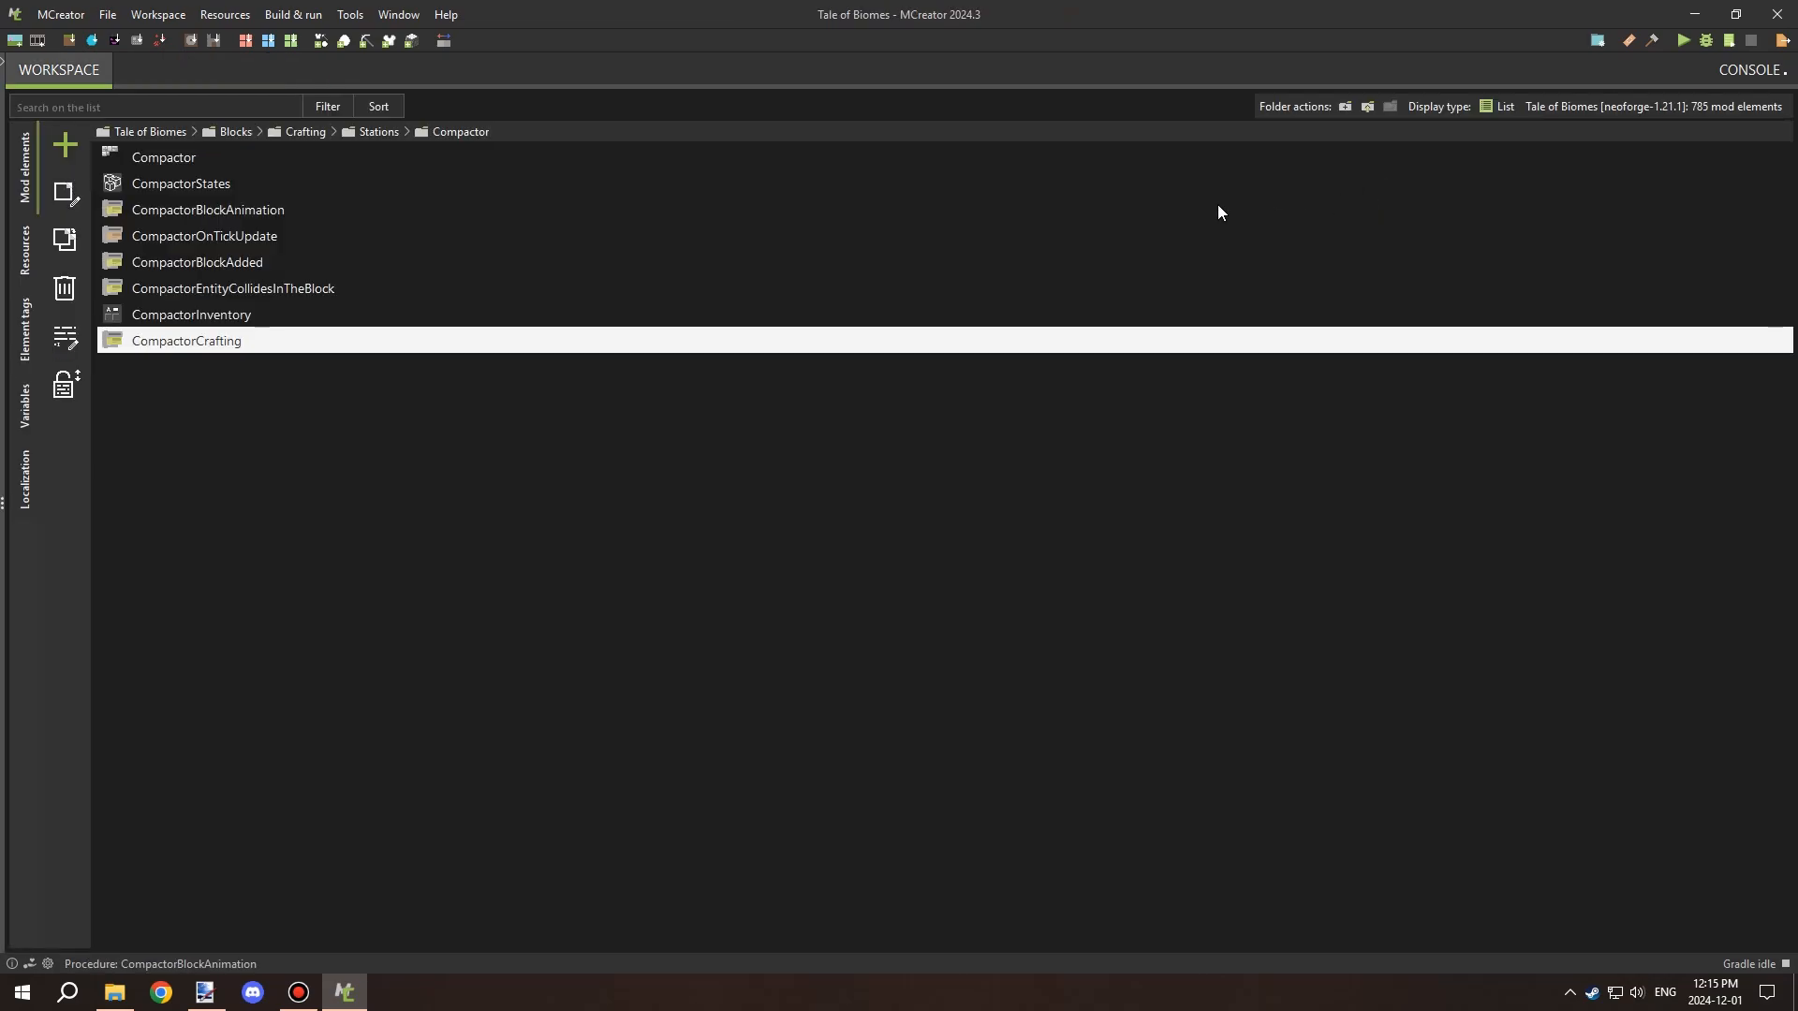
click(1628, 40)
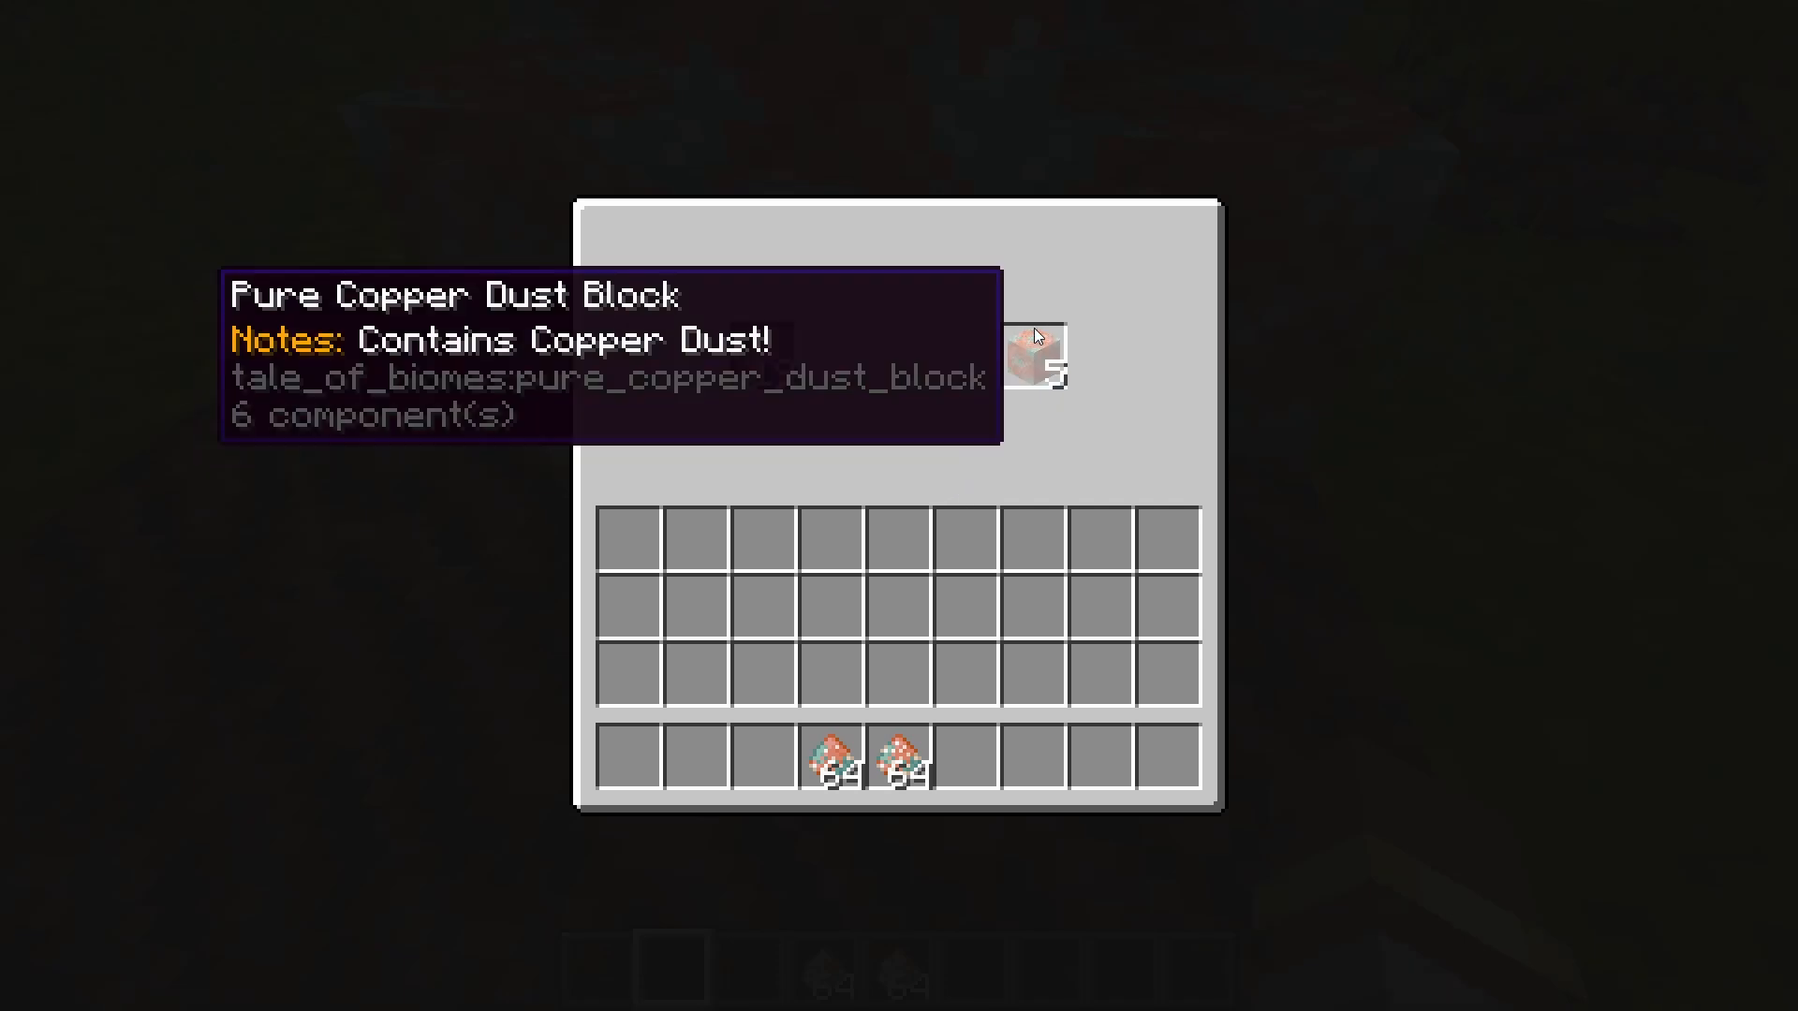
In Minecraft, empty the compactor by moving the Pure Copper Dust Blocks and the remaining dust into the player inventory.
click(1032, 356)
click(965, 538)
click(763, 356)
click(763, 539)
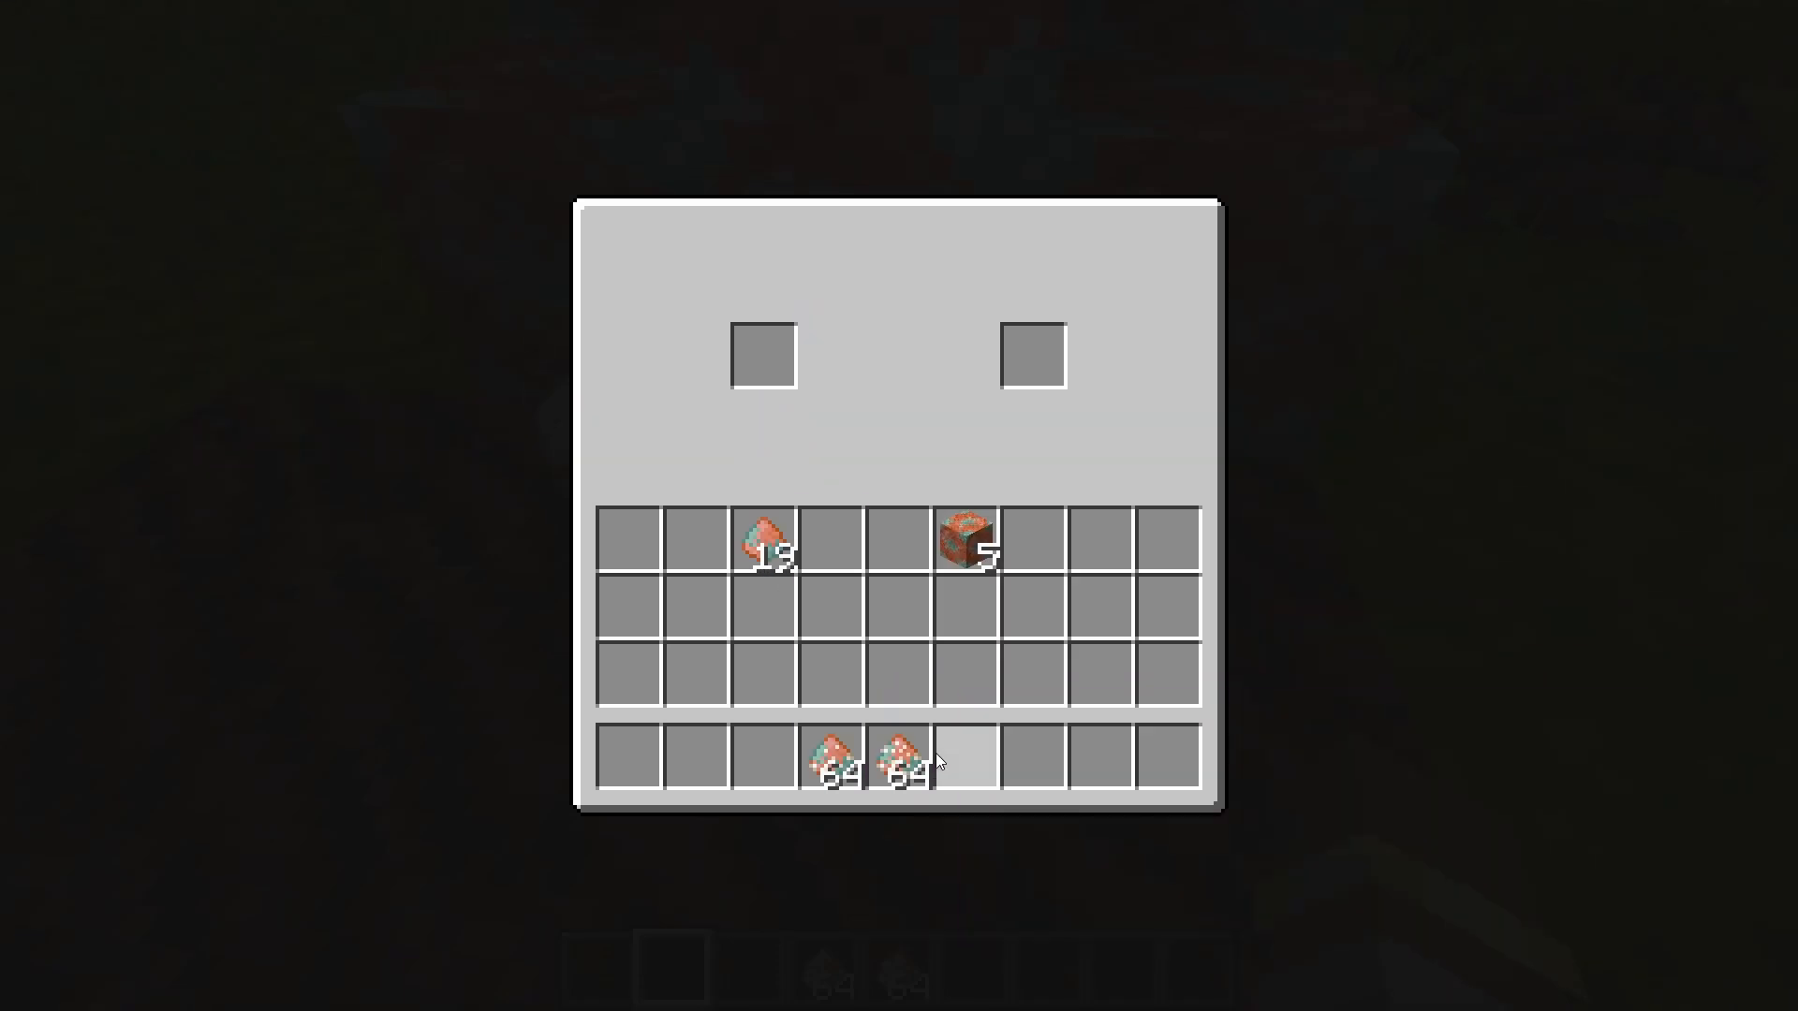
Compact the first hotbar stack of 64 copper dust and move its dust blocks and leftover dust into the inventory.
click(826, 758)
click(763, 355)
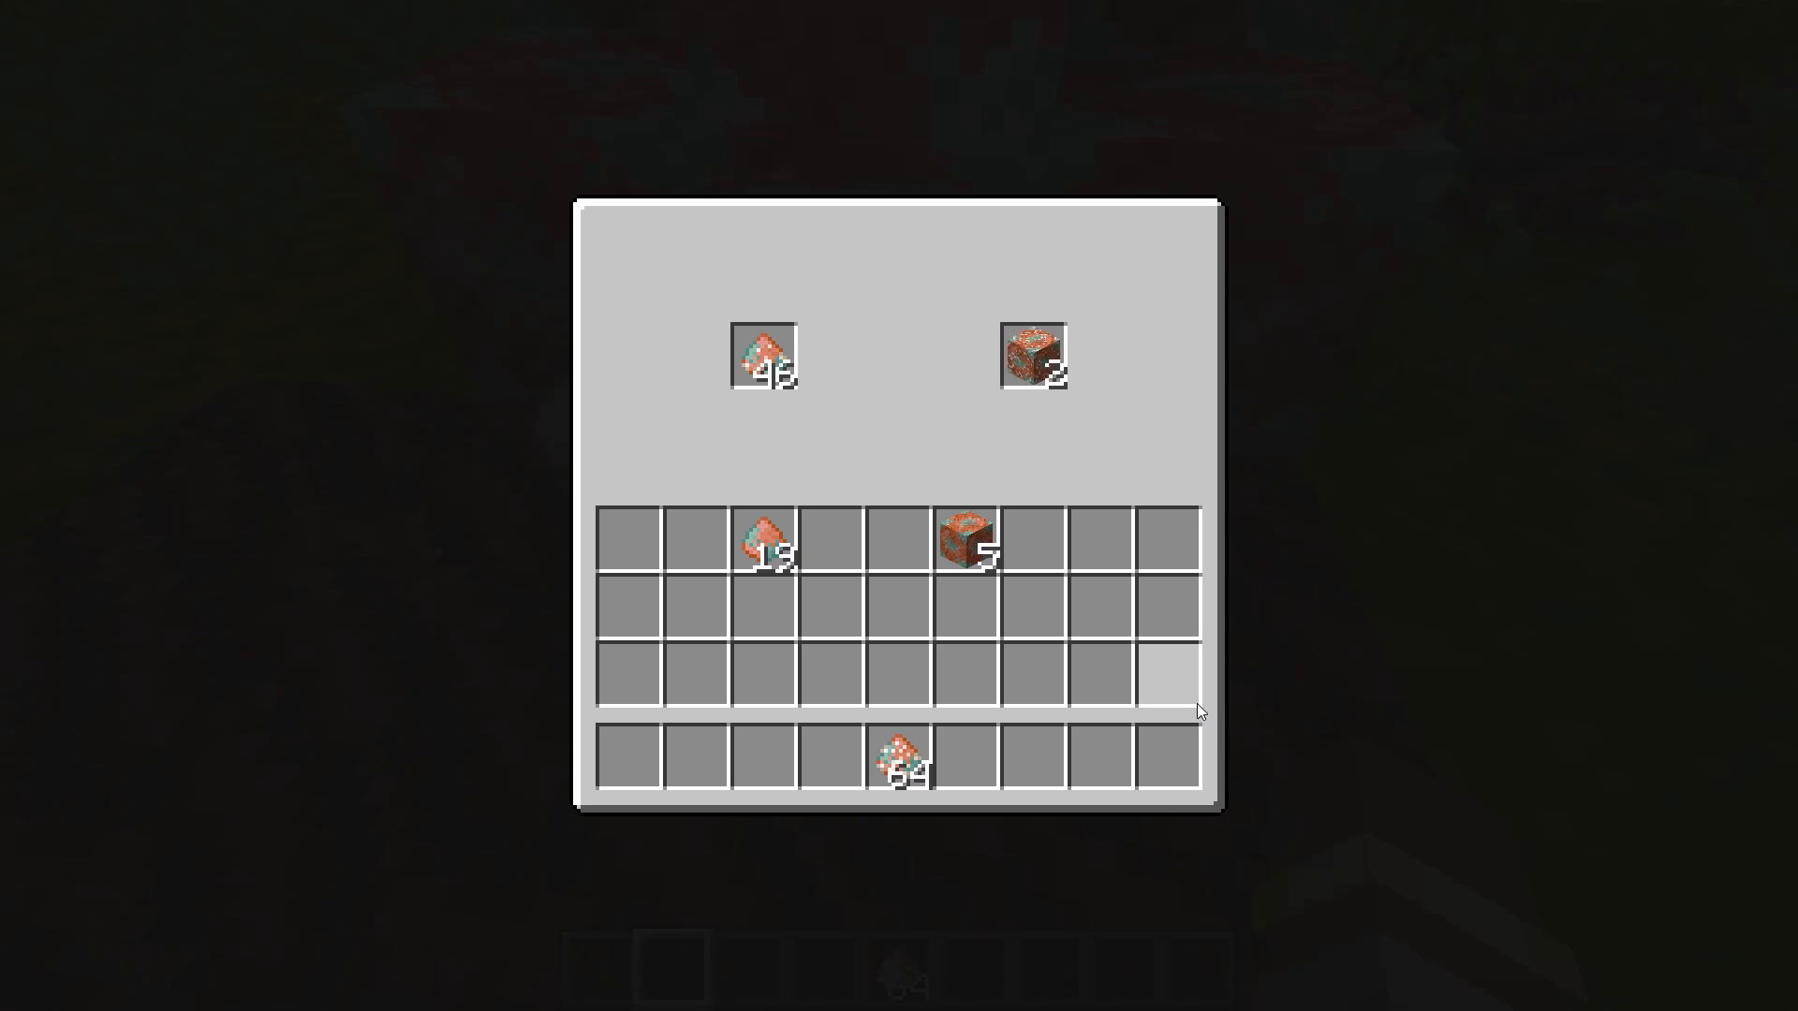
click(1037, 354)
click(1033, 538)
click(763, 356)
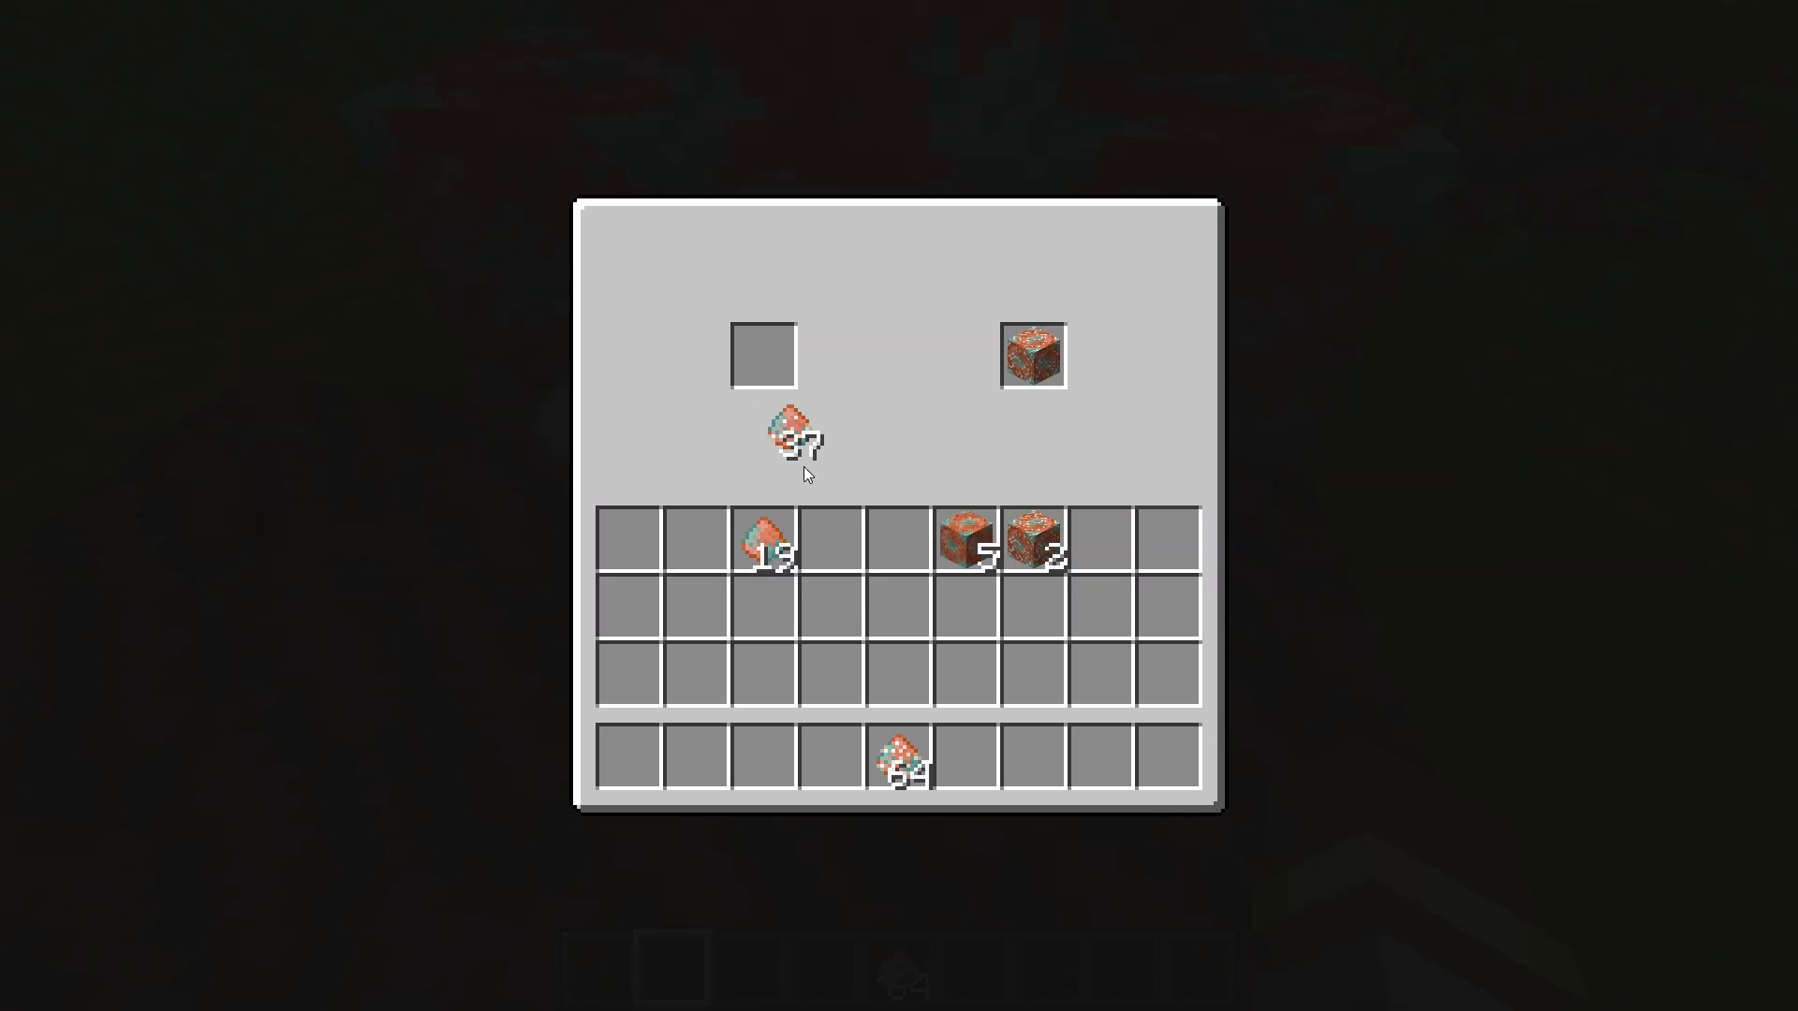
click(830, 538)
click(1033, 356)
click(1033, 538)
Compact the last stack of 64 copper dust, move its blocks and leftover dust into the inventory, and close the compactor.
click(917, 788)
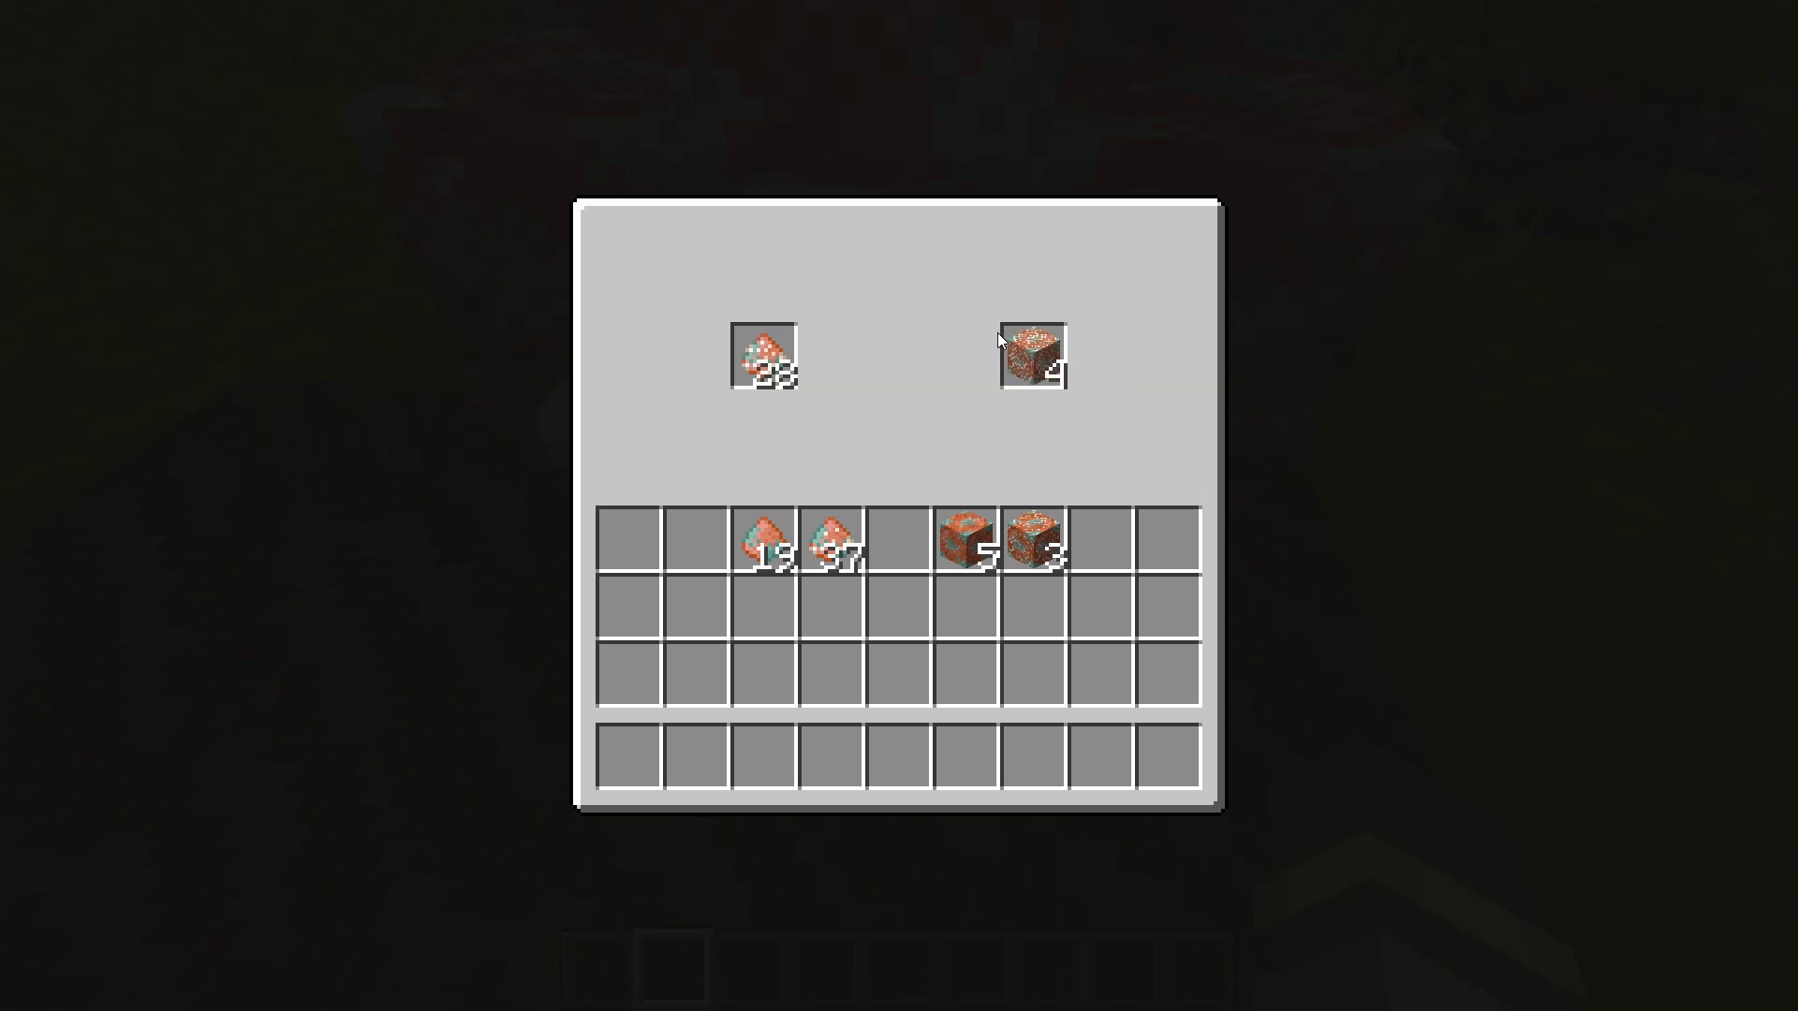
click(1030, 354)
click(1097, 536)
click(763, 357)
click(695, 538)
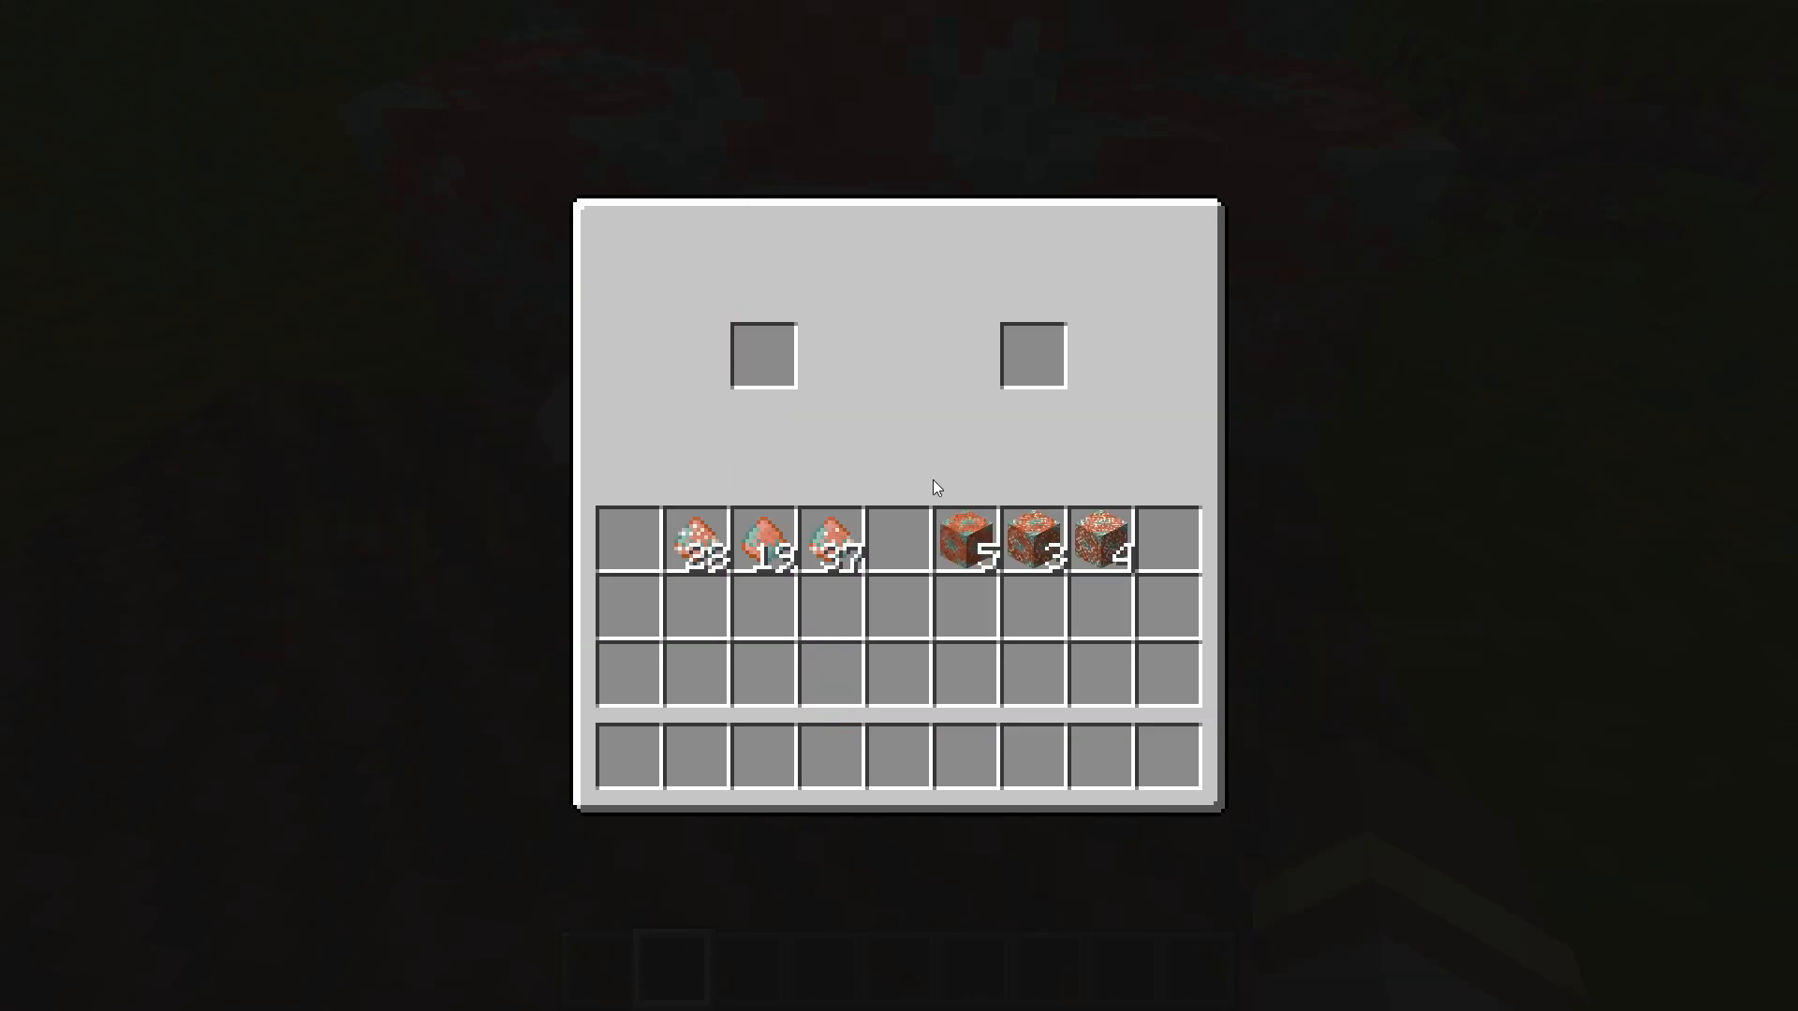
key(Escape)
key(e)
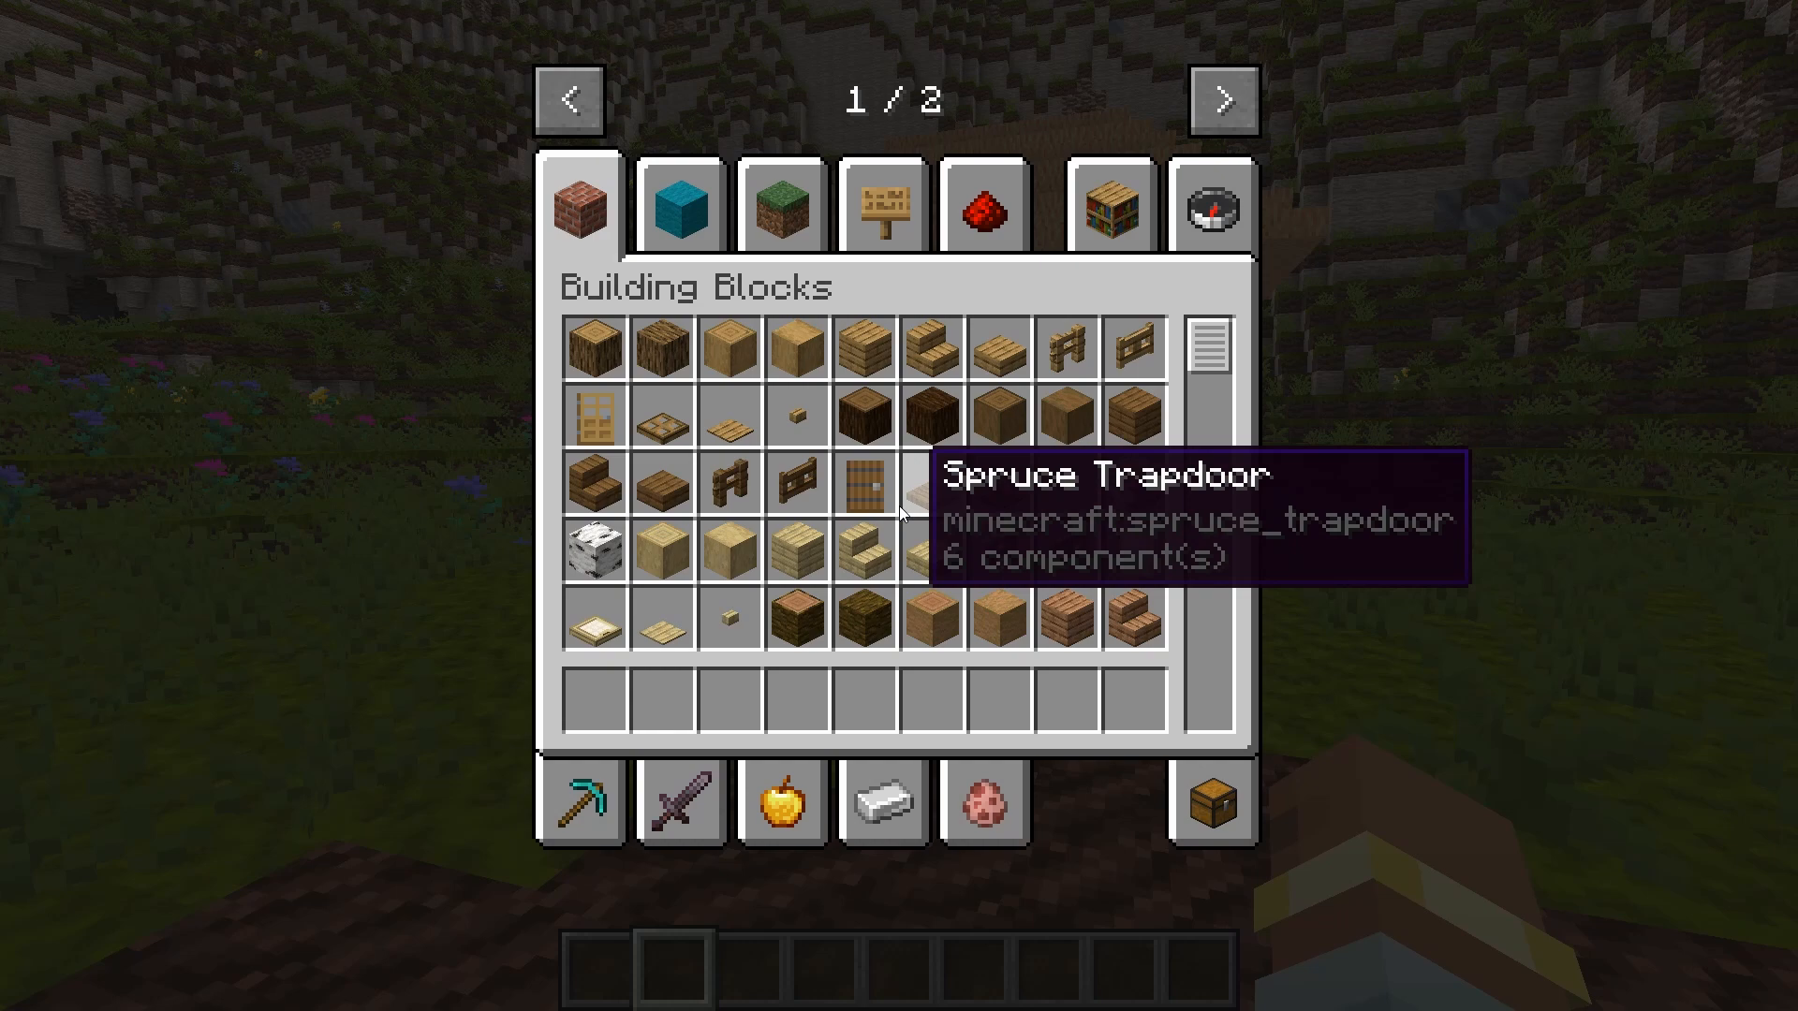
click(1226, 807)
key(Escape)
key(s)
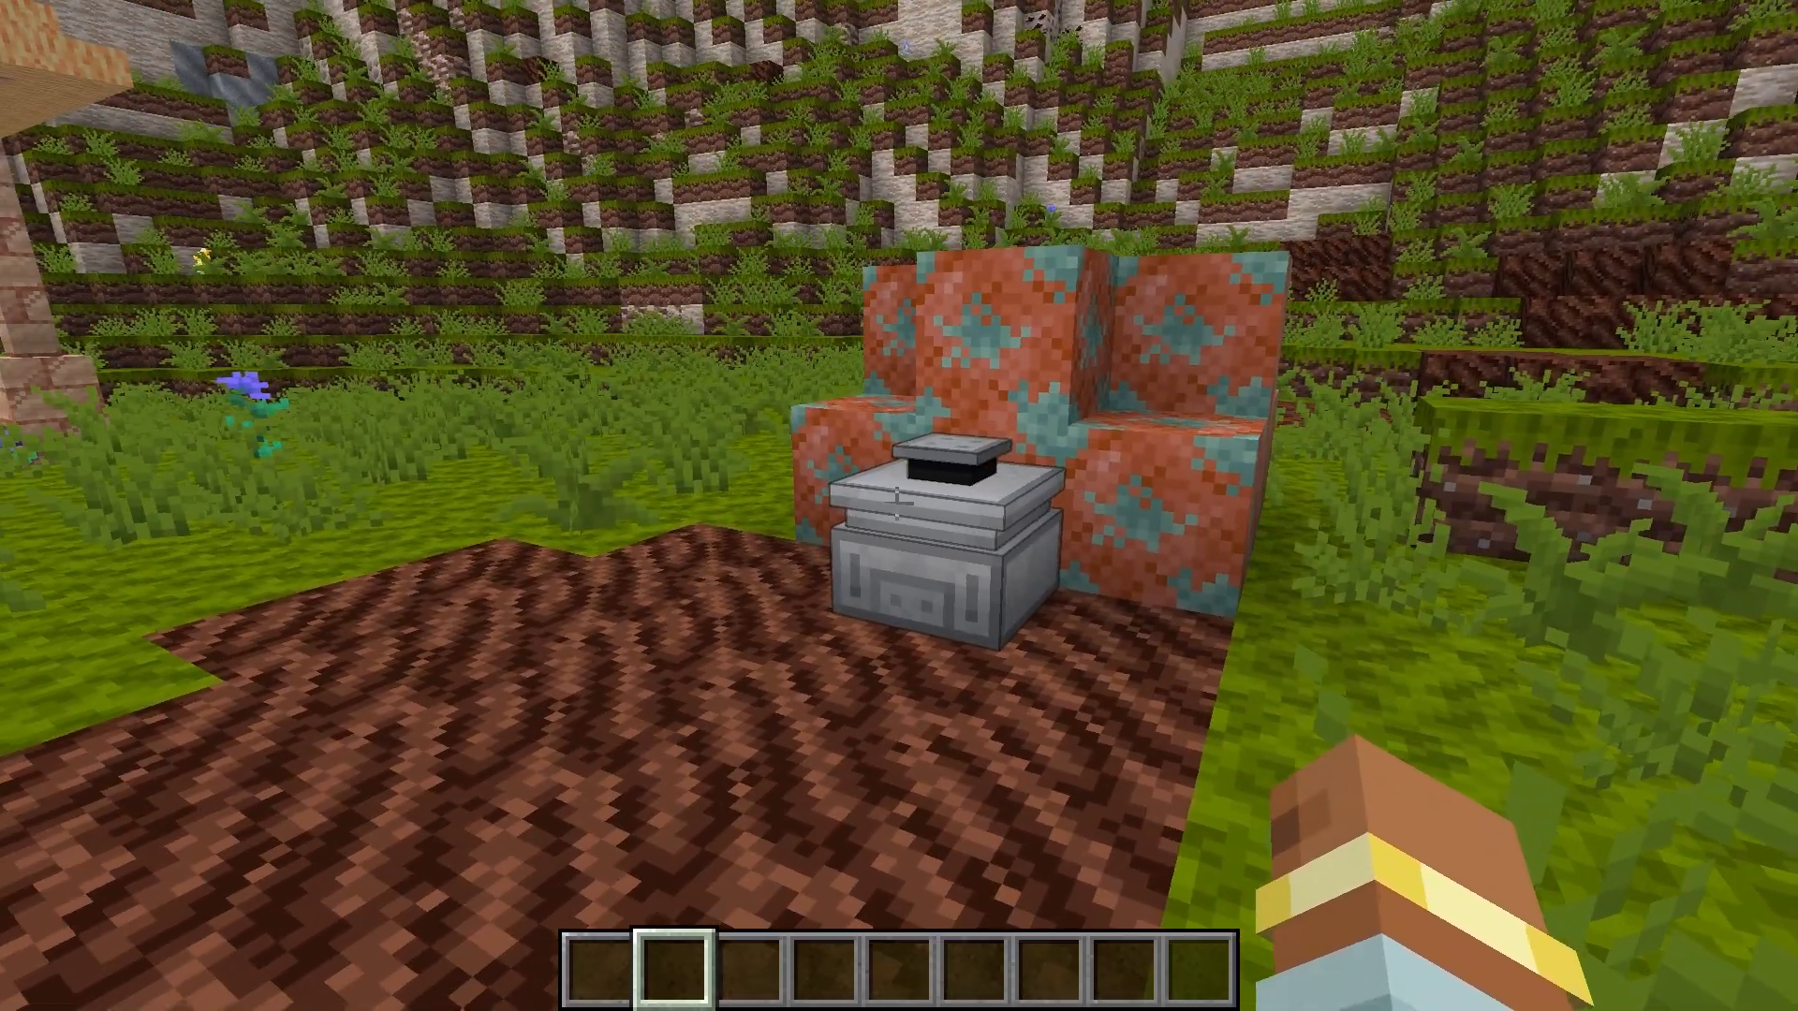
key(a)
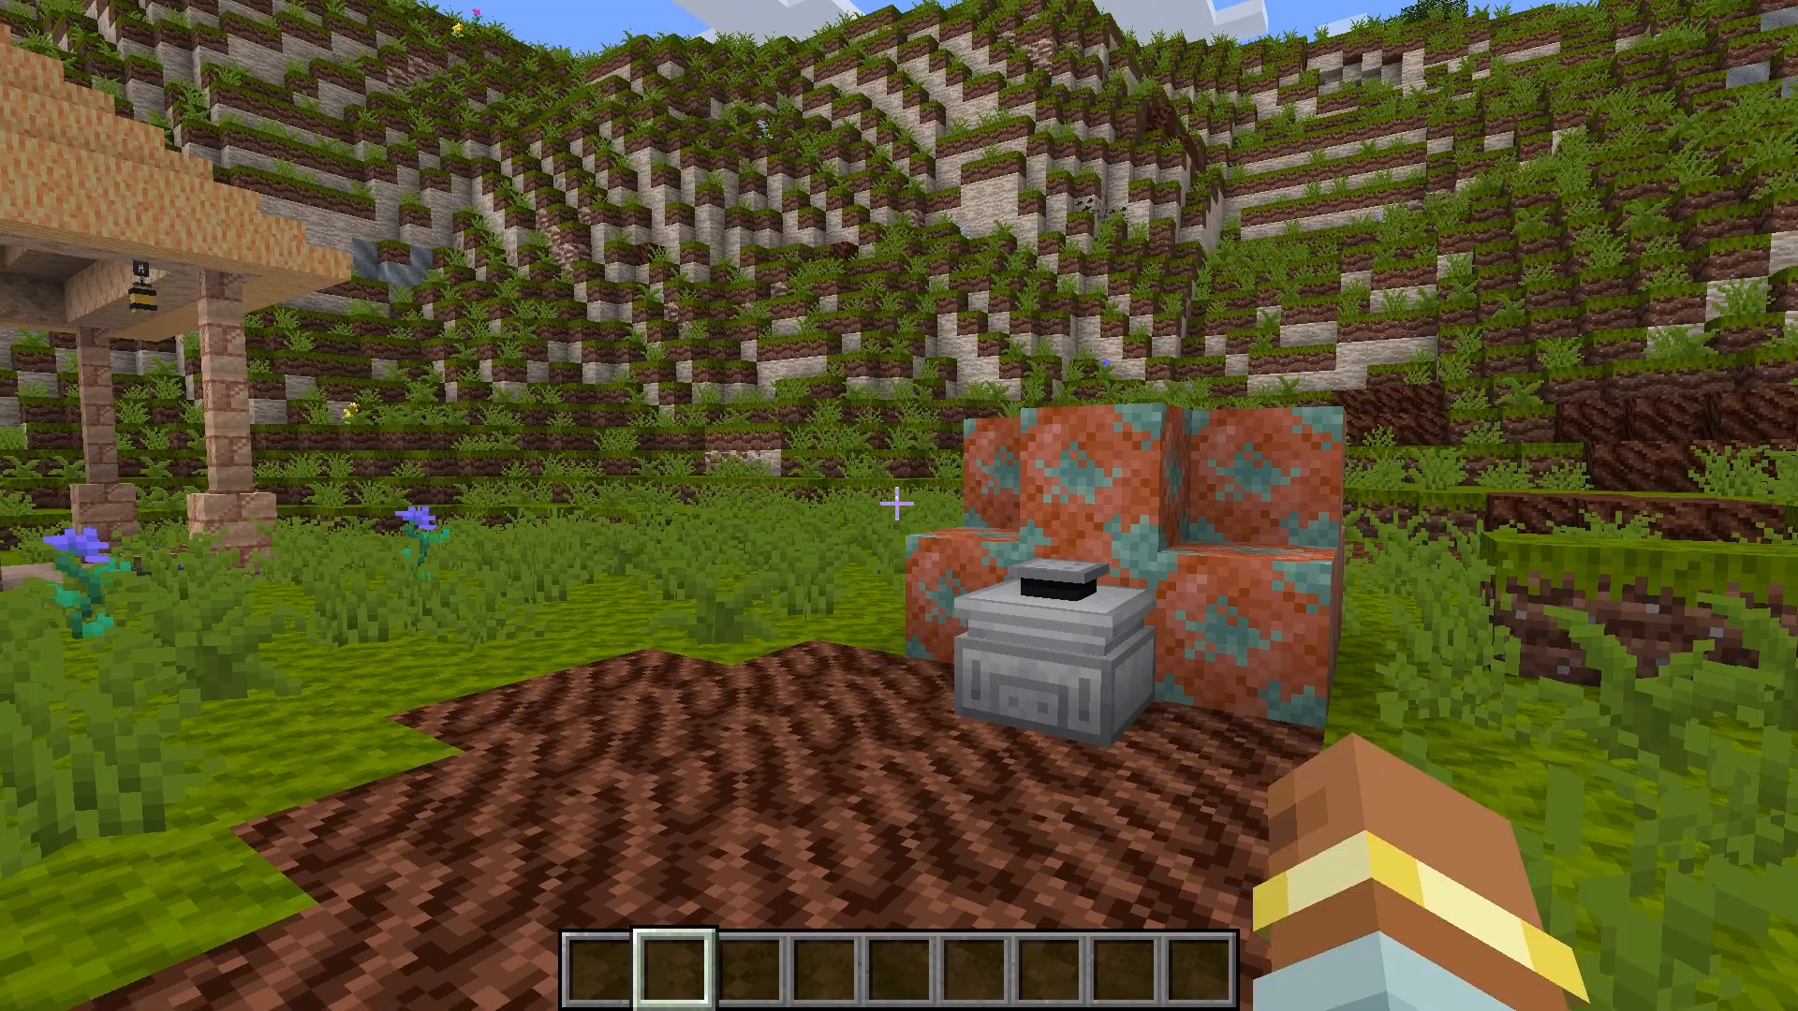
Walk to the pillared hut, look over the machine blocks beside it, and return to the compactor in front of the copper blocks.
key(d)
key(w)
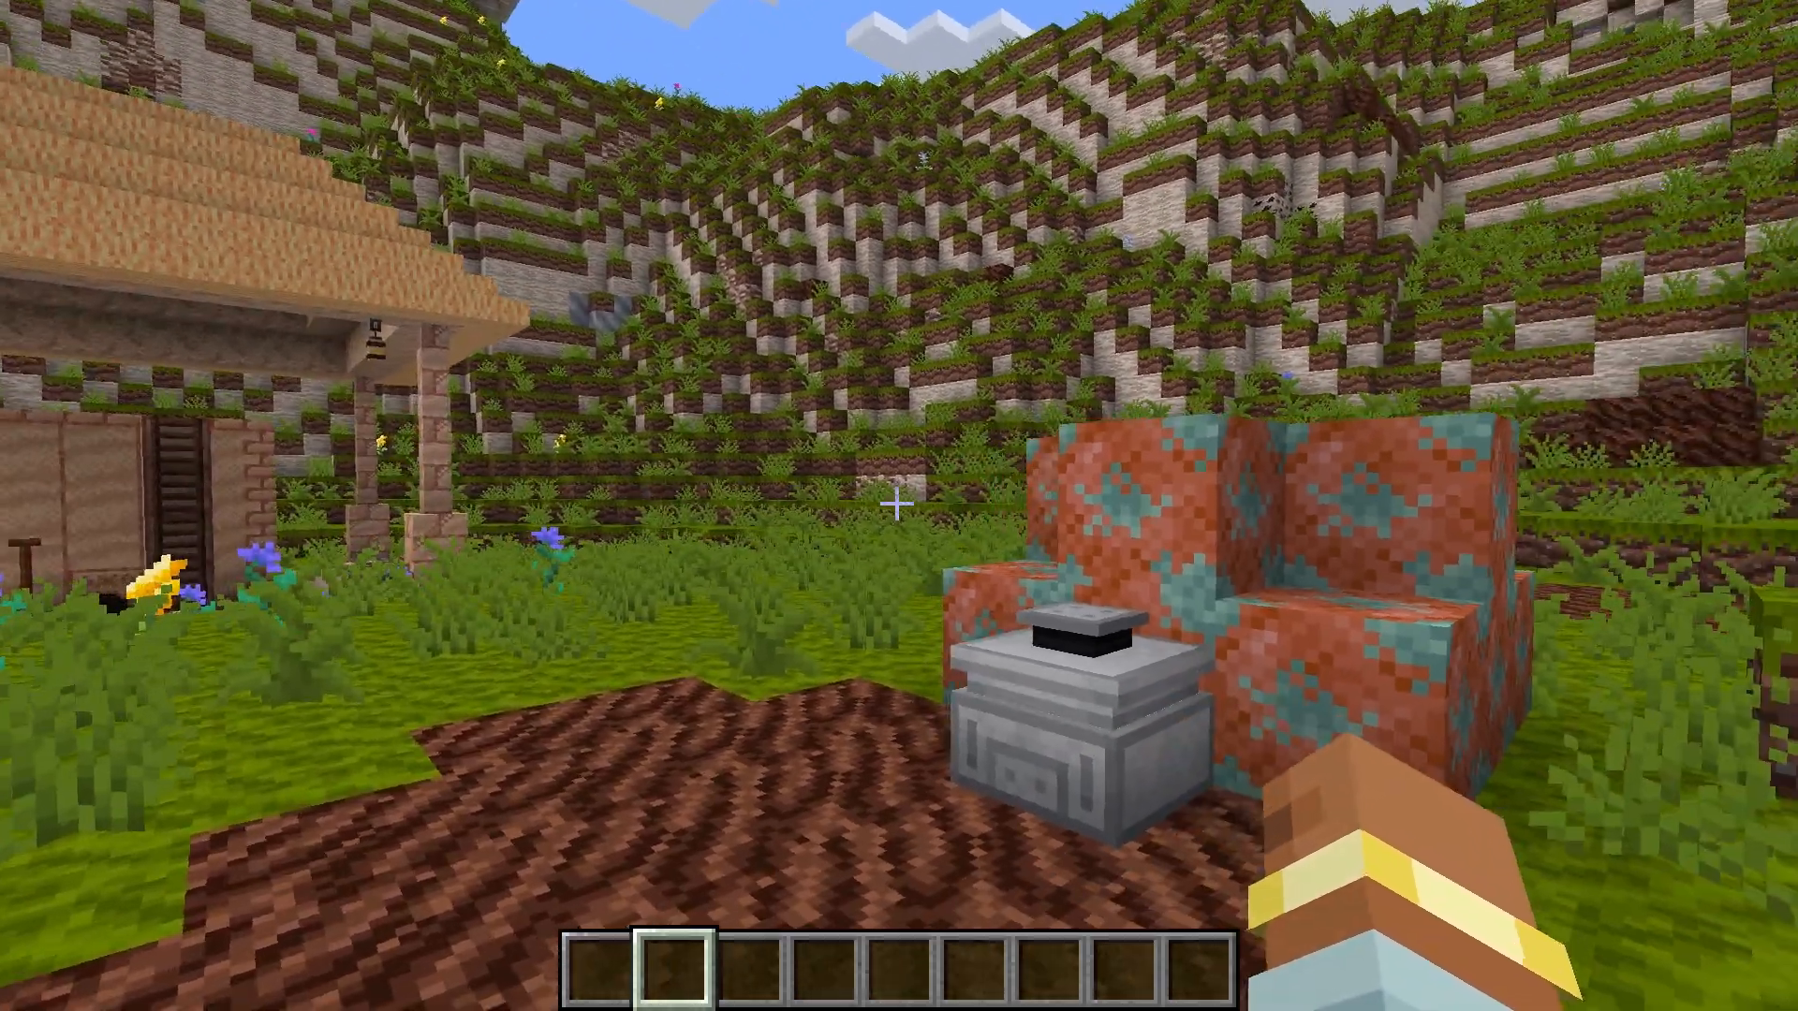
key(w)
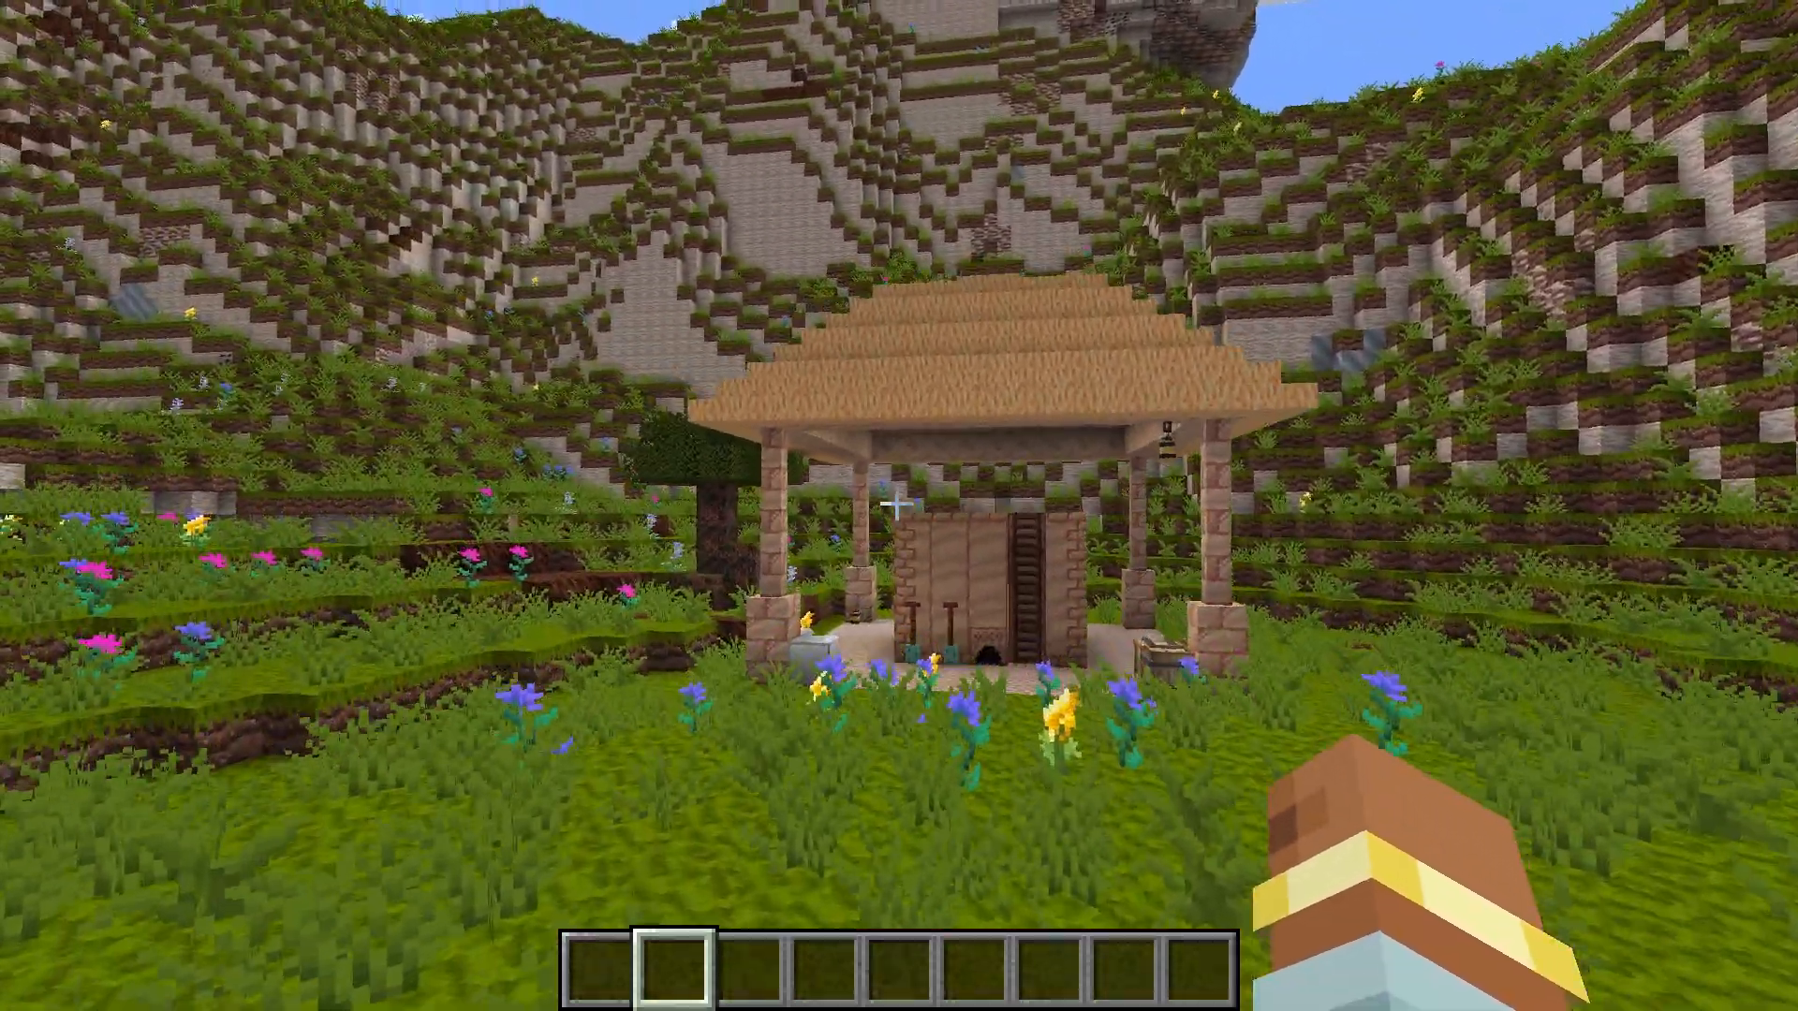
key(w)
scroll(896, 503, up, 3)
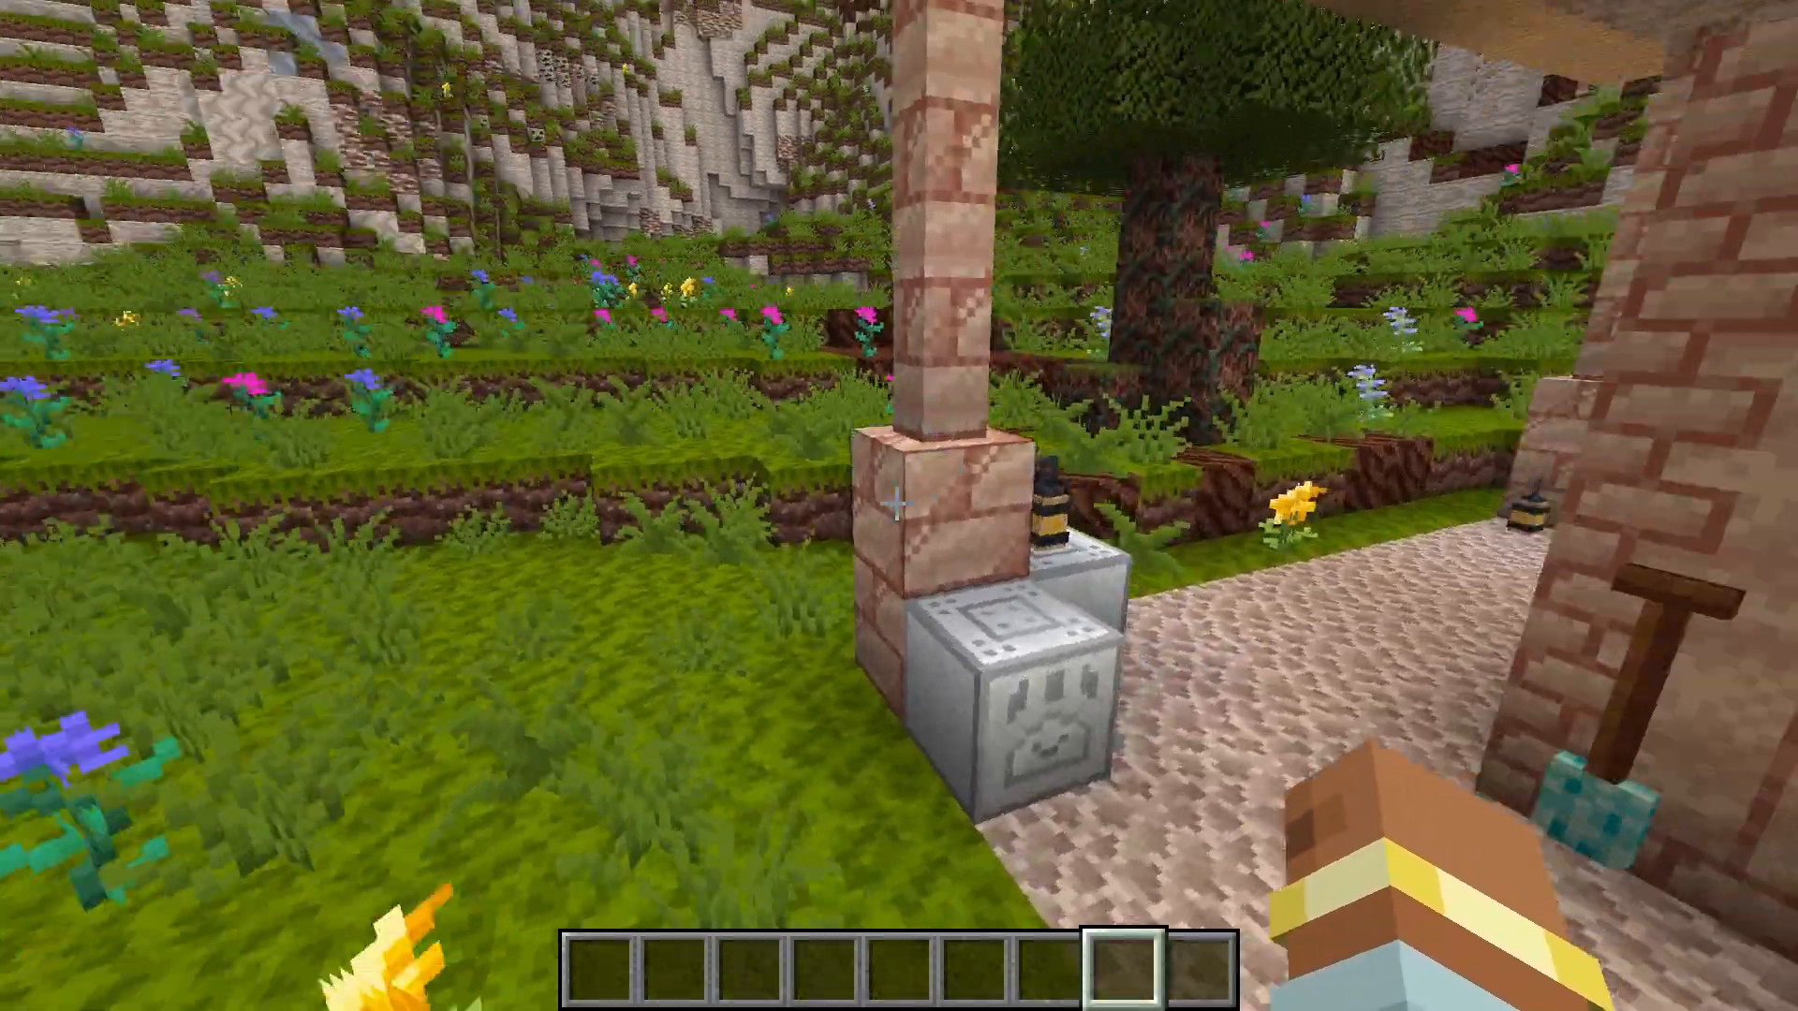
key(d)
key(w)
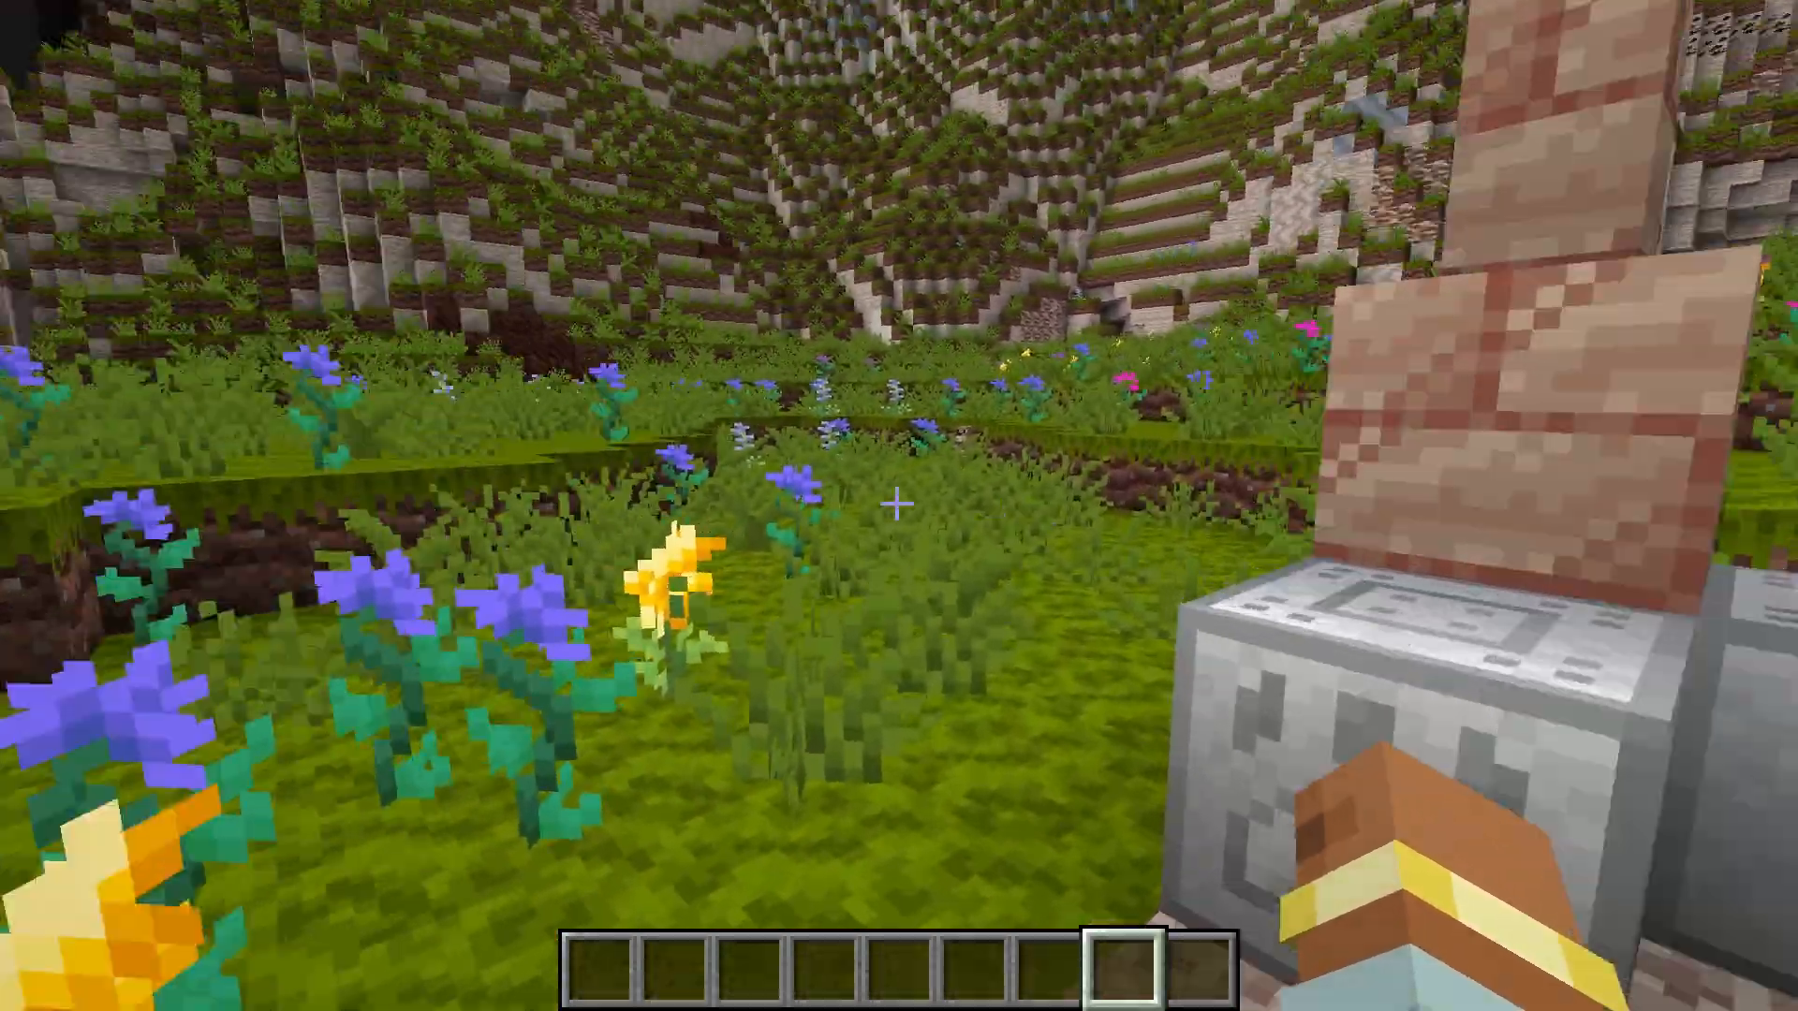
key(w)
scroll(896, 503, down, 6)
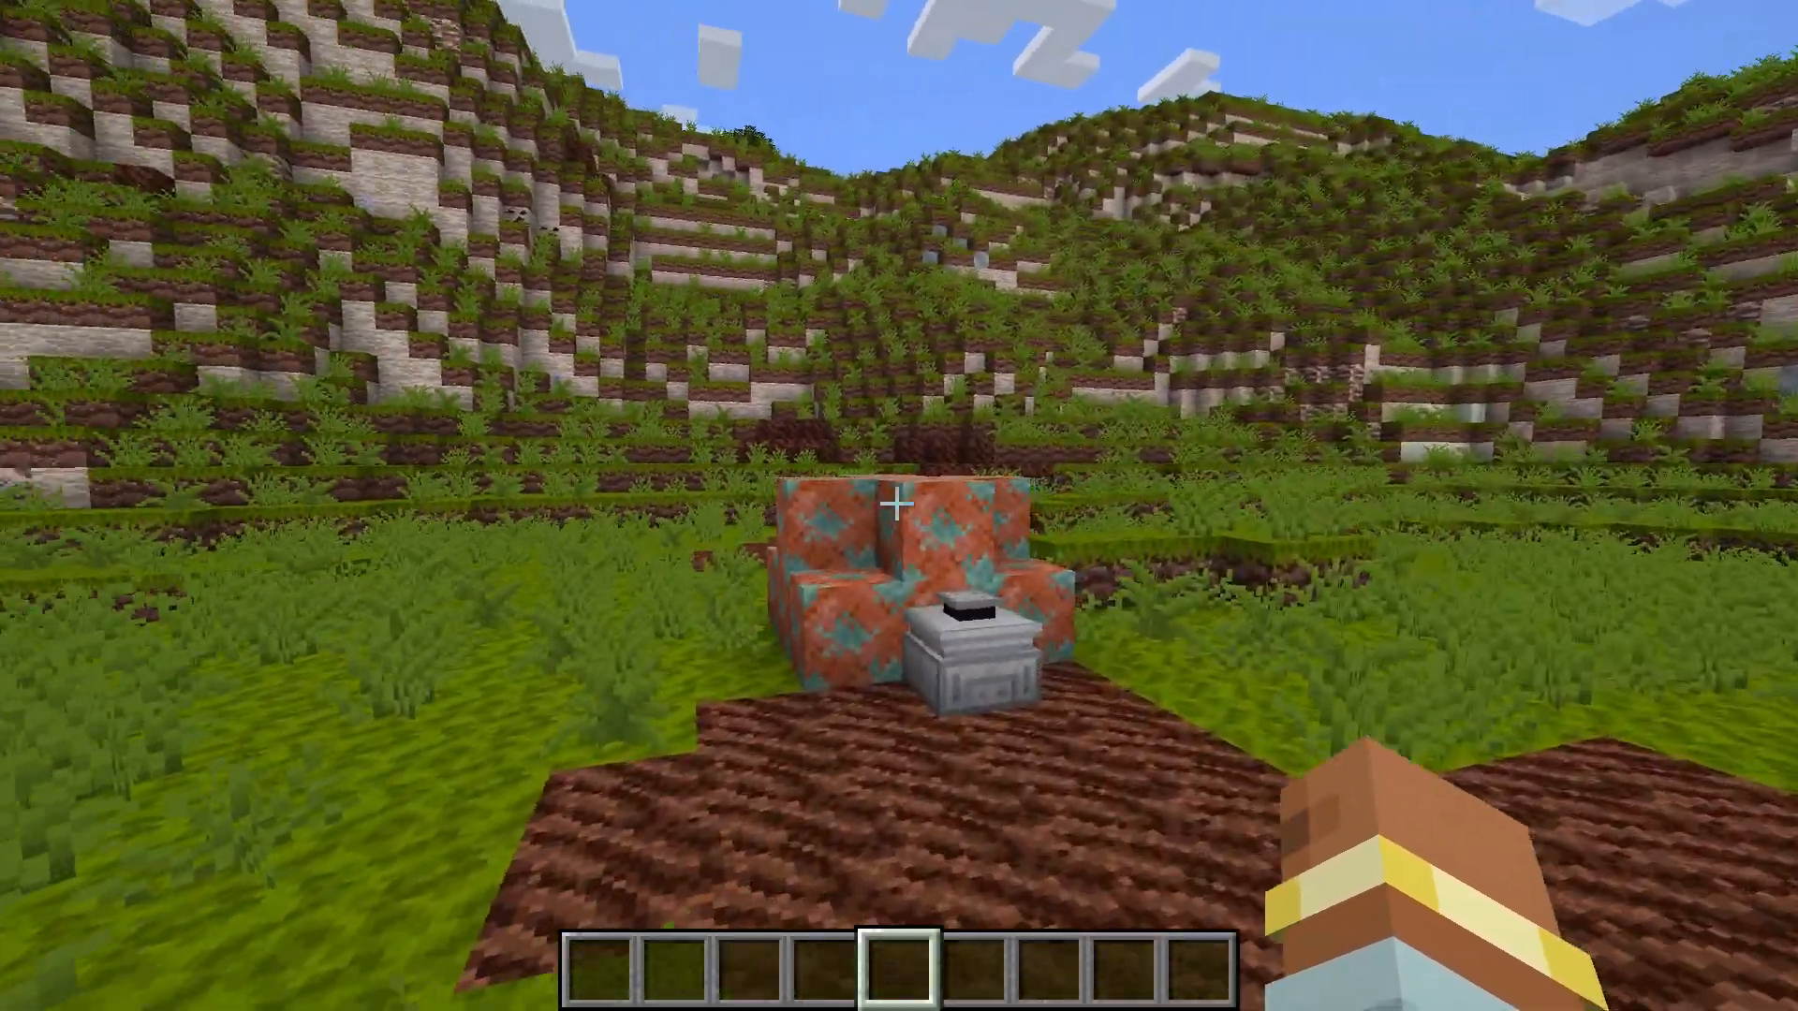
key(s)
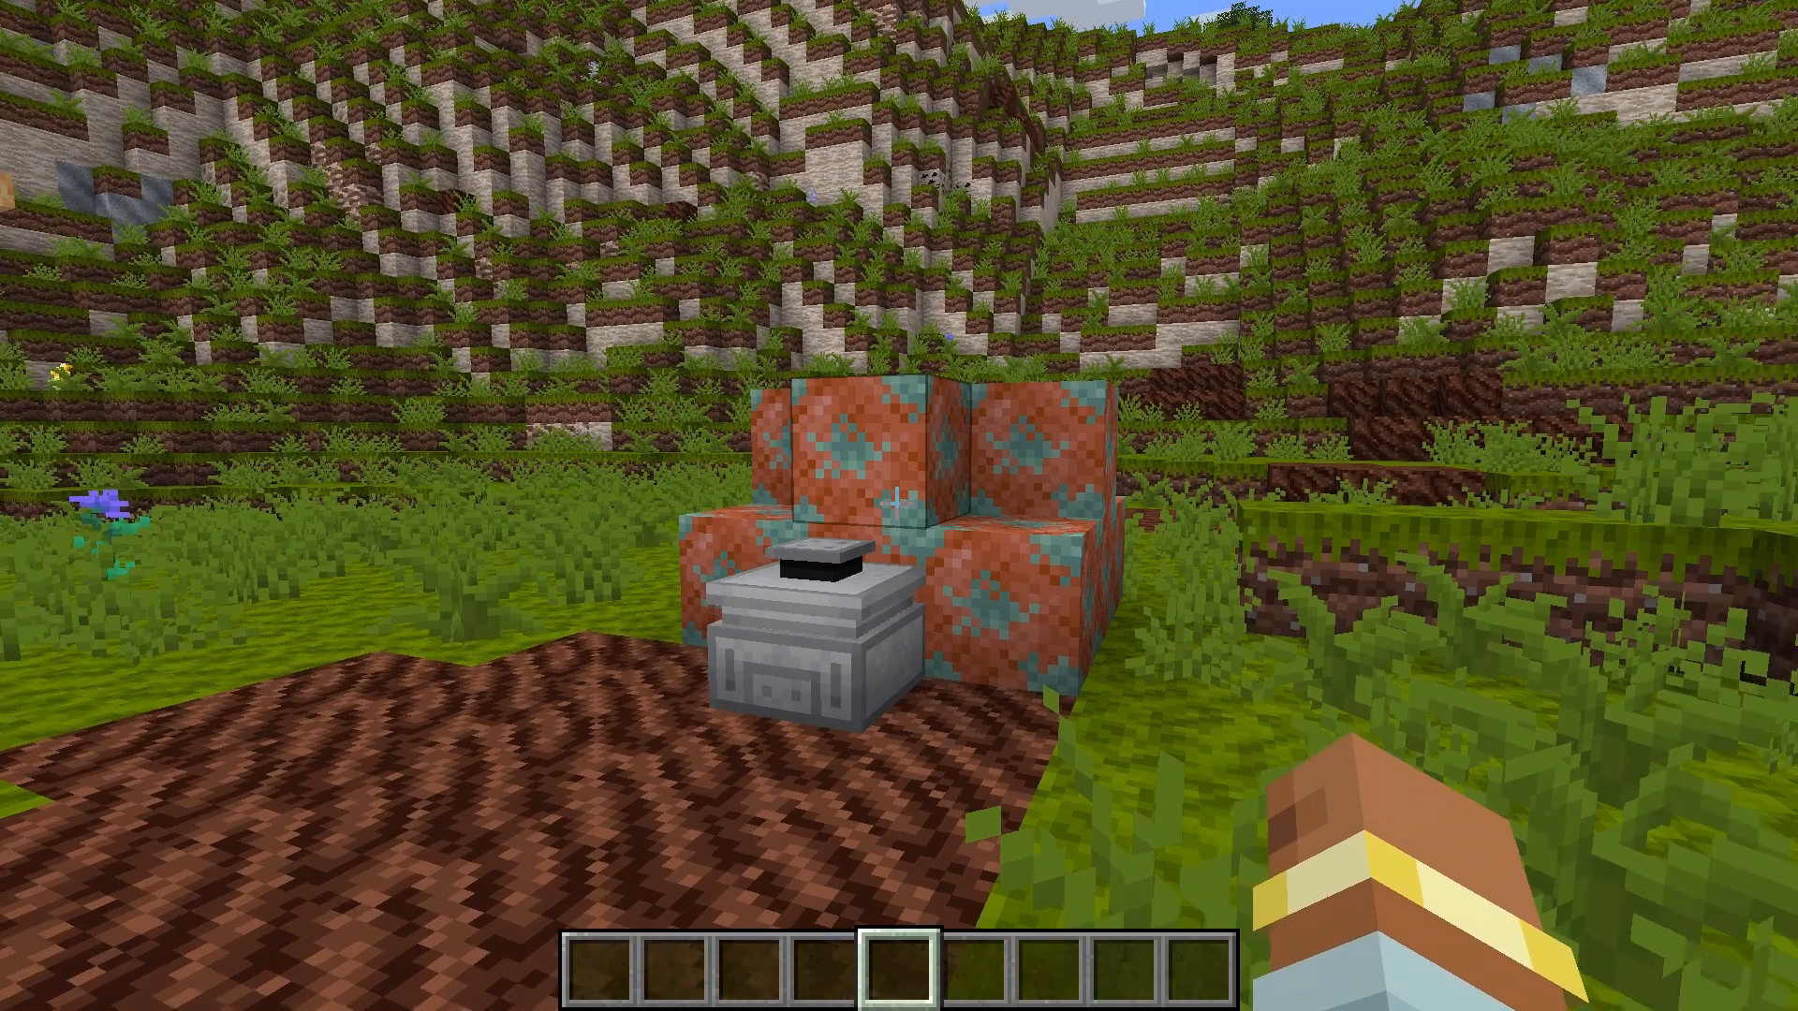
key(a)
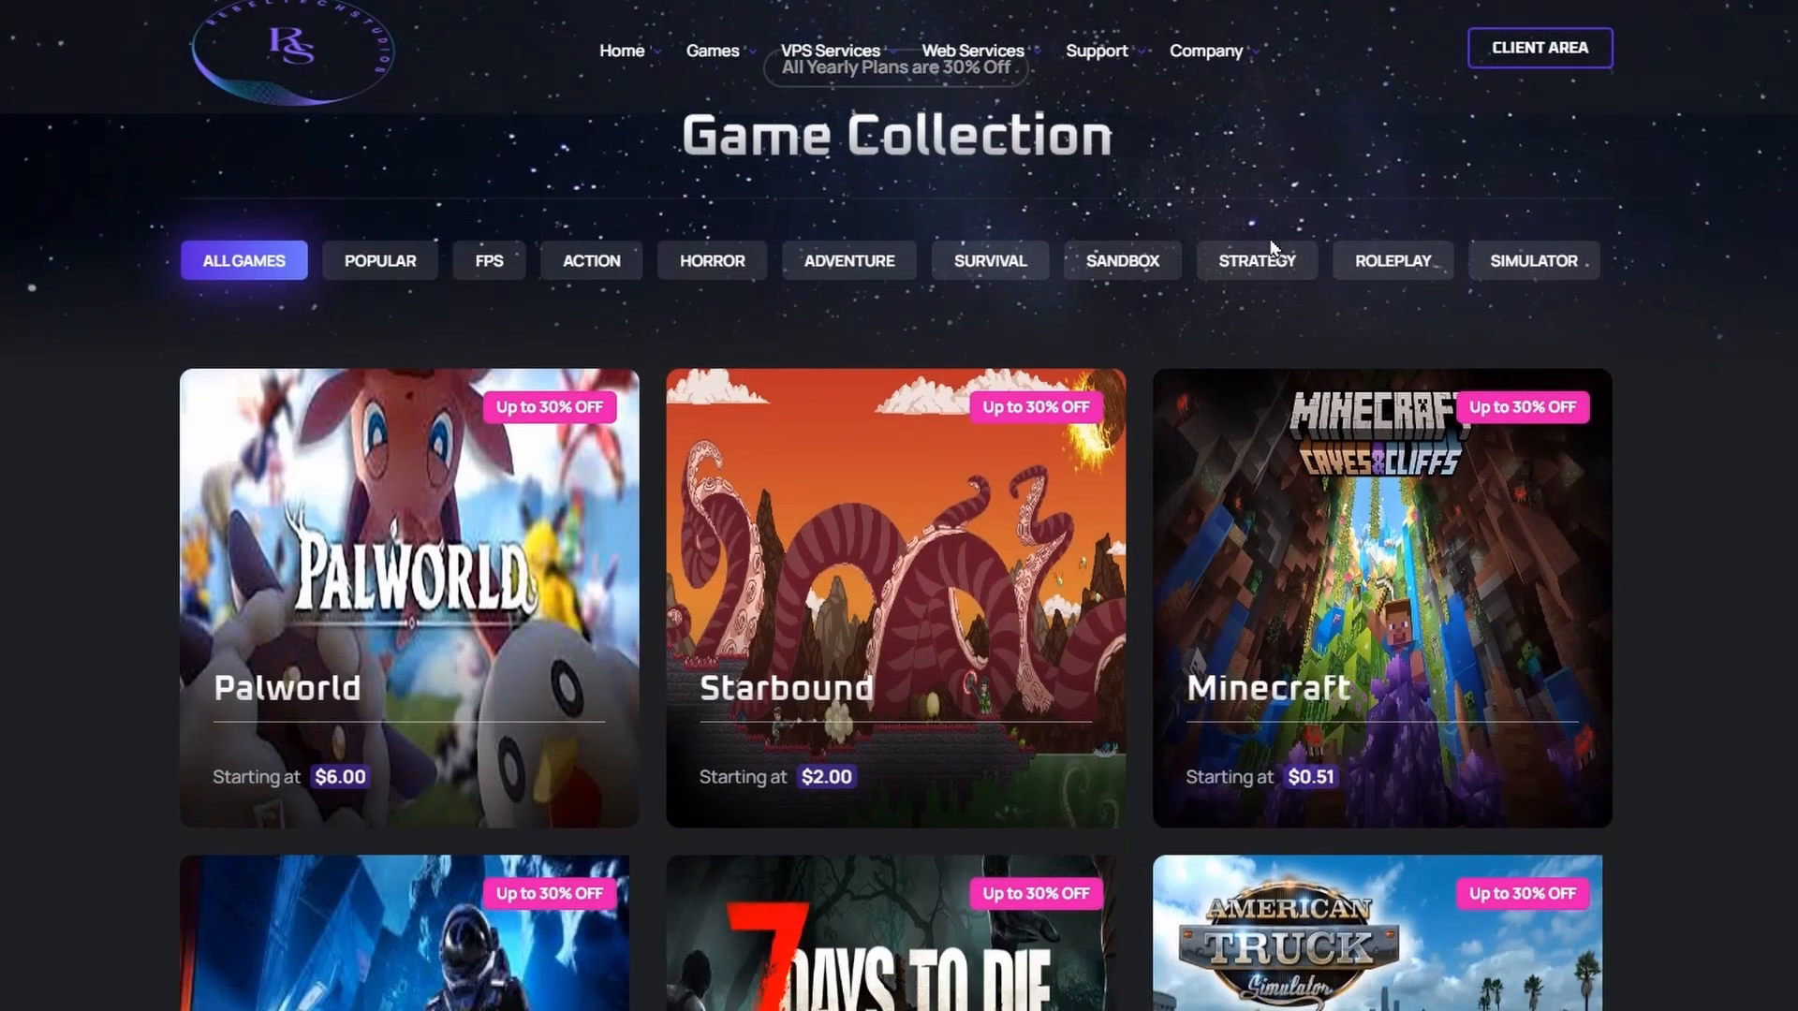
On the game server hosting website, browse the Game Collection through all games down to the final Craftopia listing.
scroll(1616, 328, down, 6)
scroll(899, 562, down, 7)
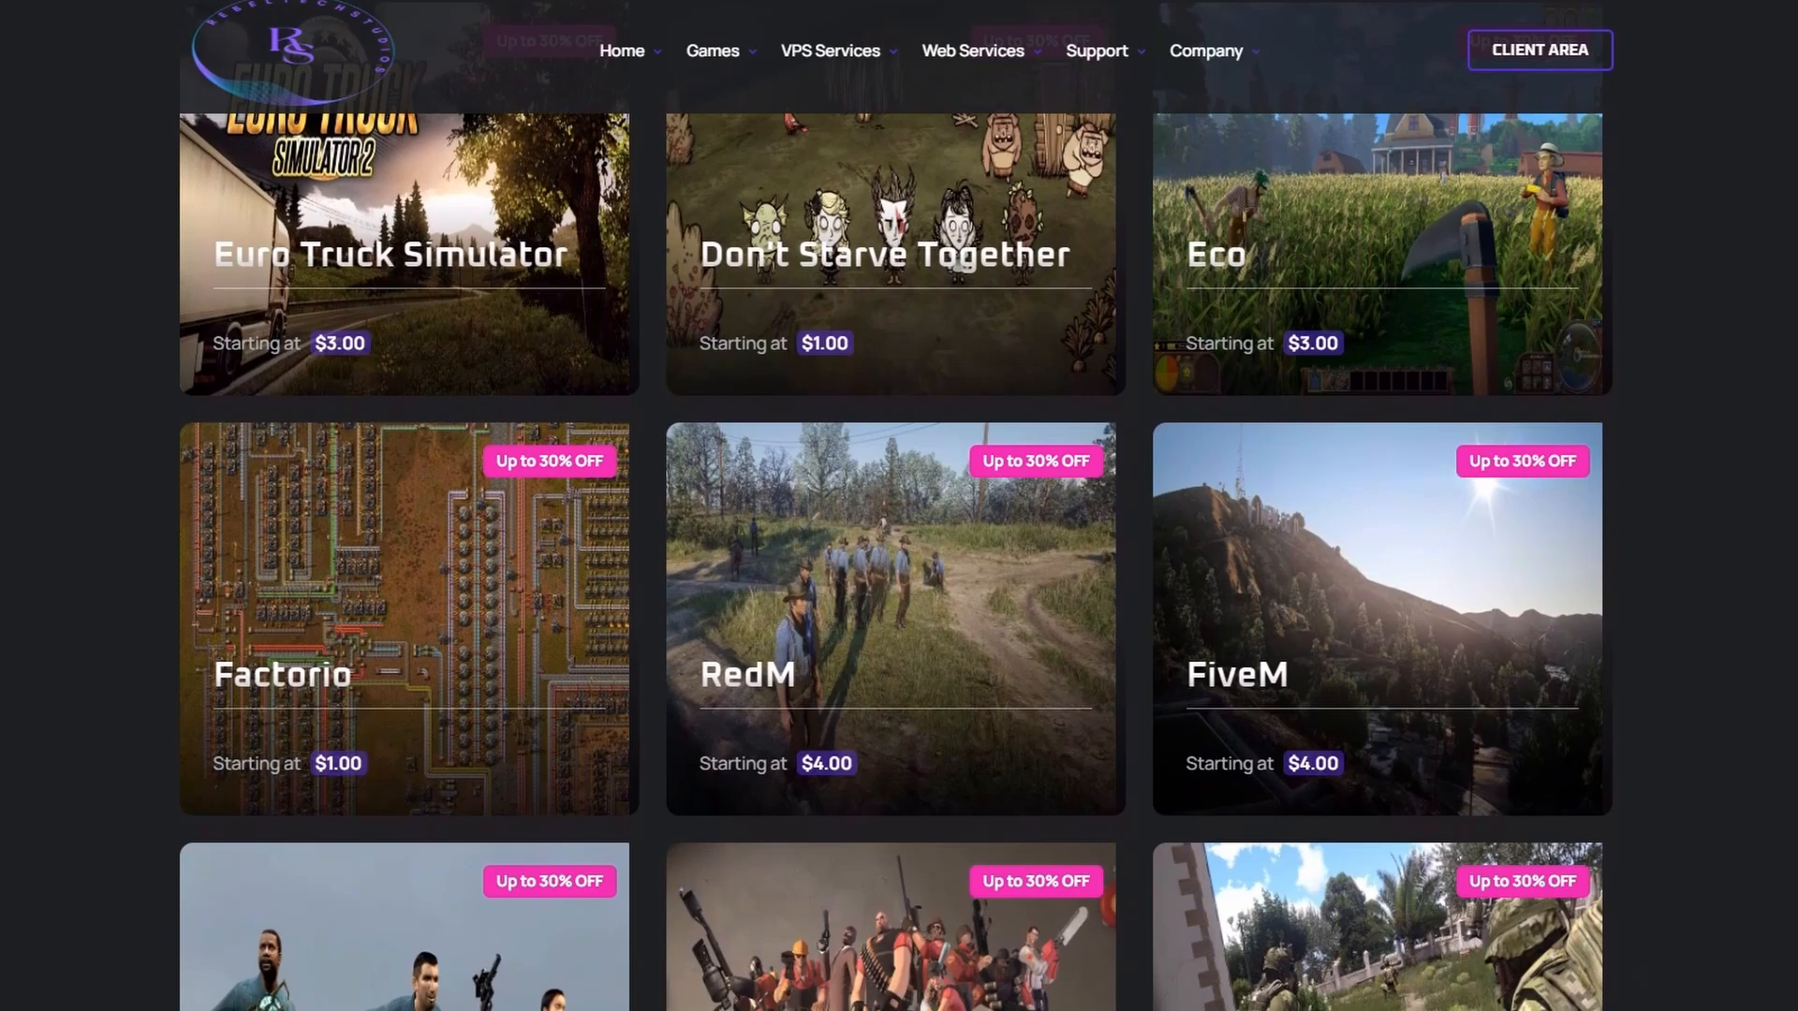
scroll(898, 561, down, 8)
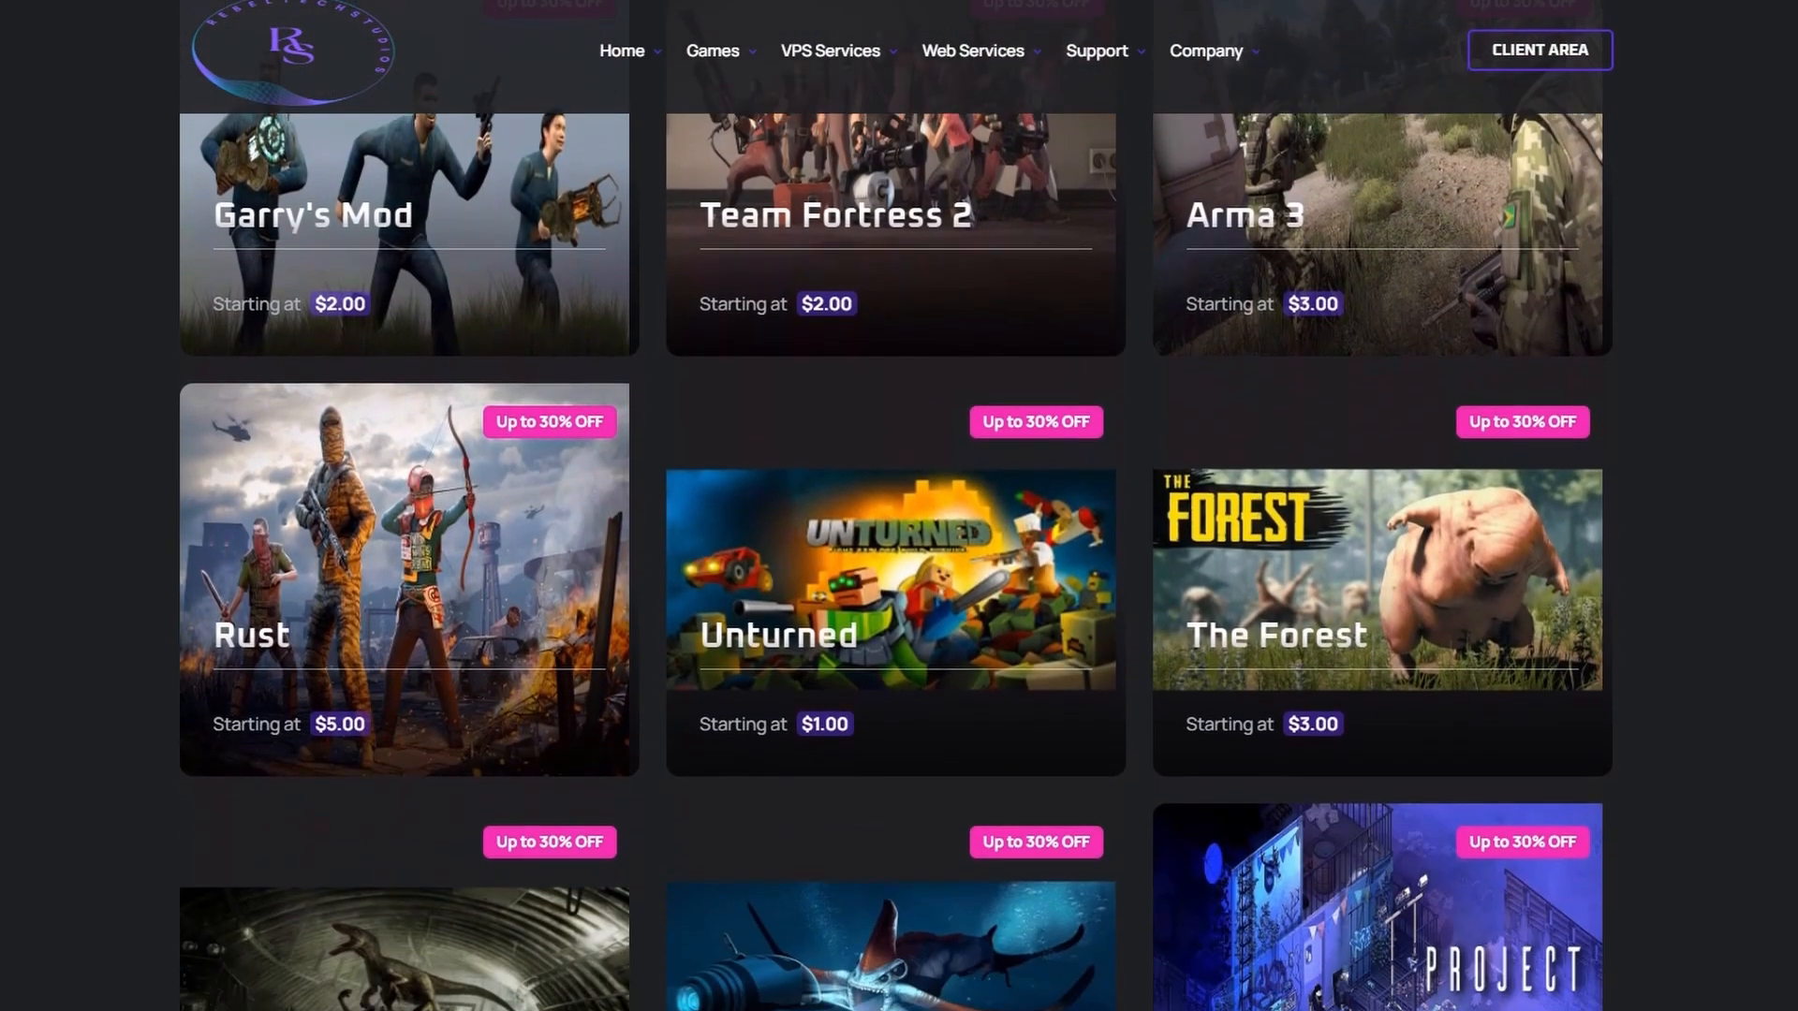
scroll(899, 562, down, 8)
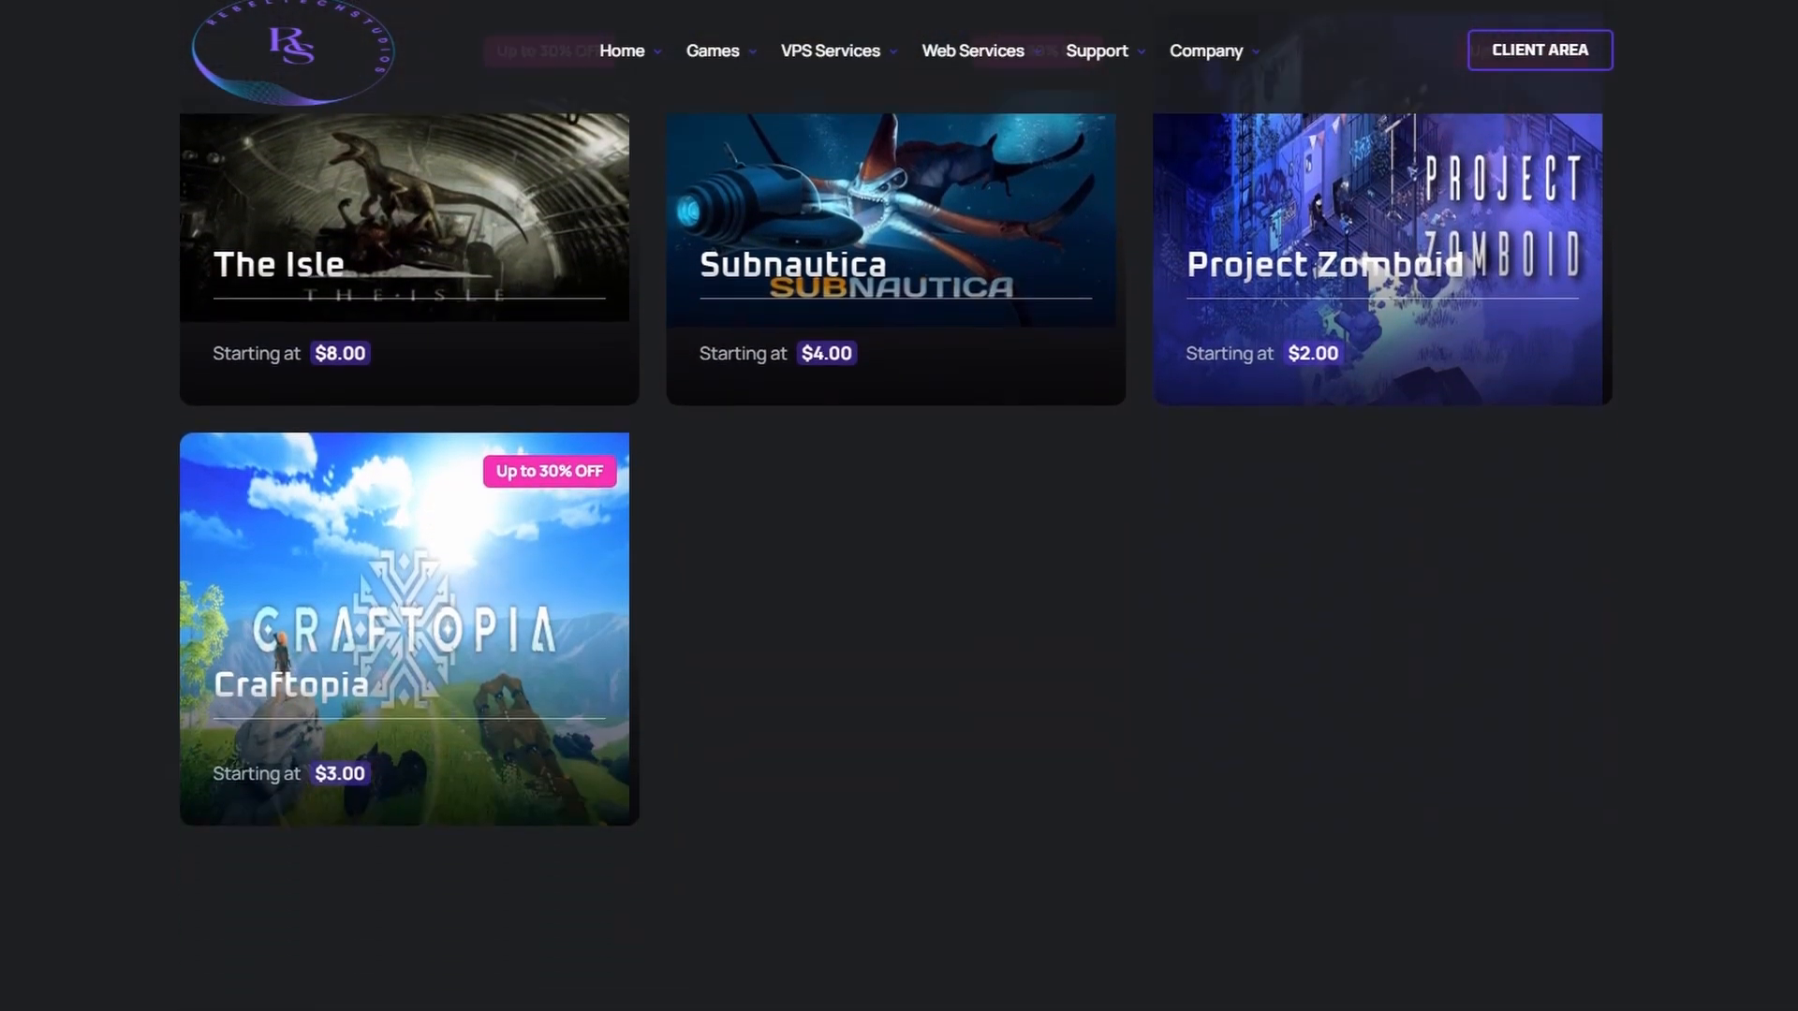
scroll(898, 561, down, 4)
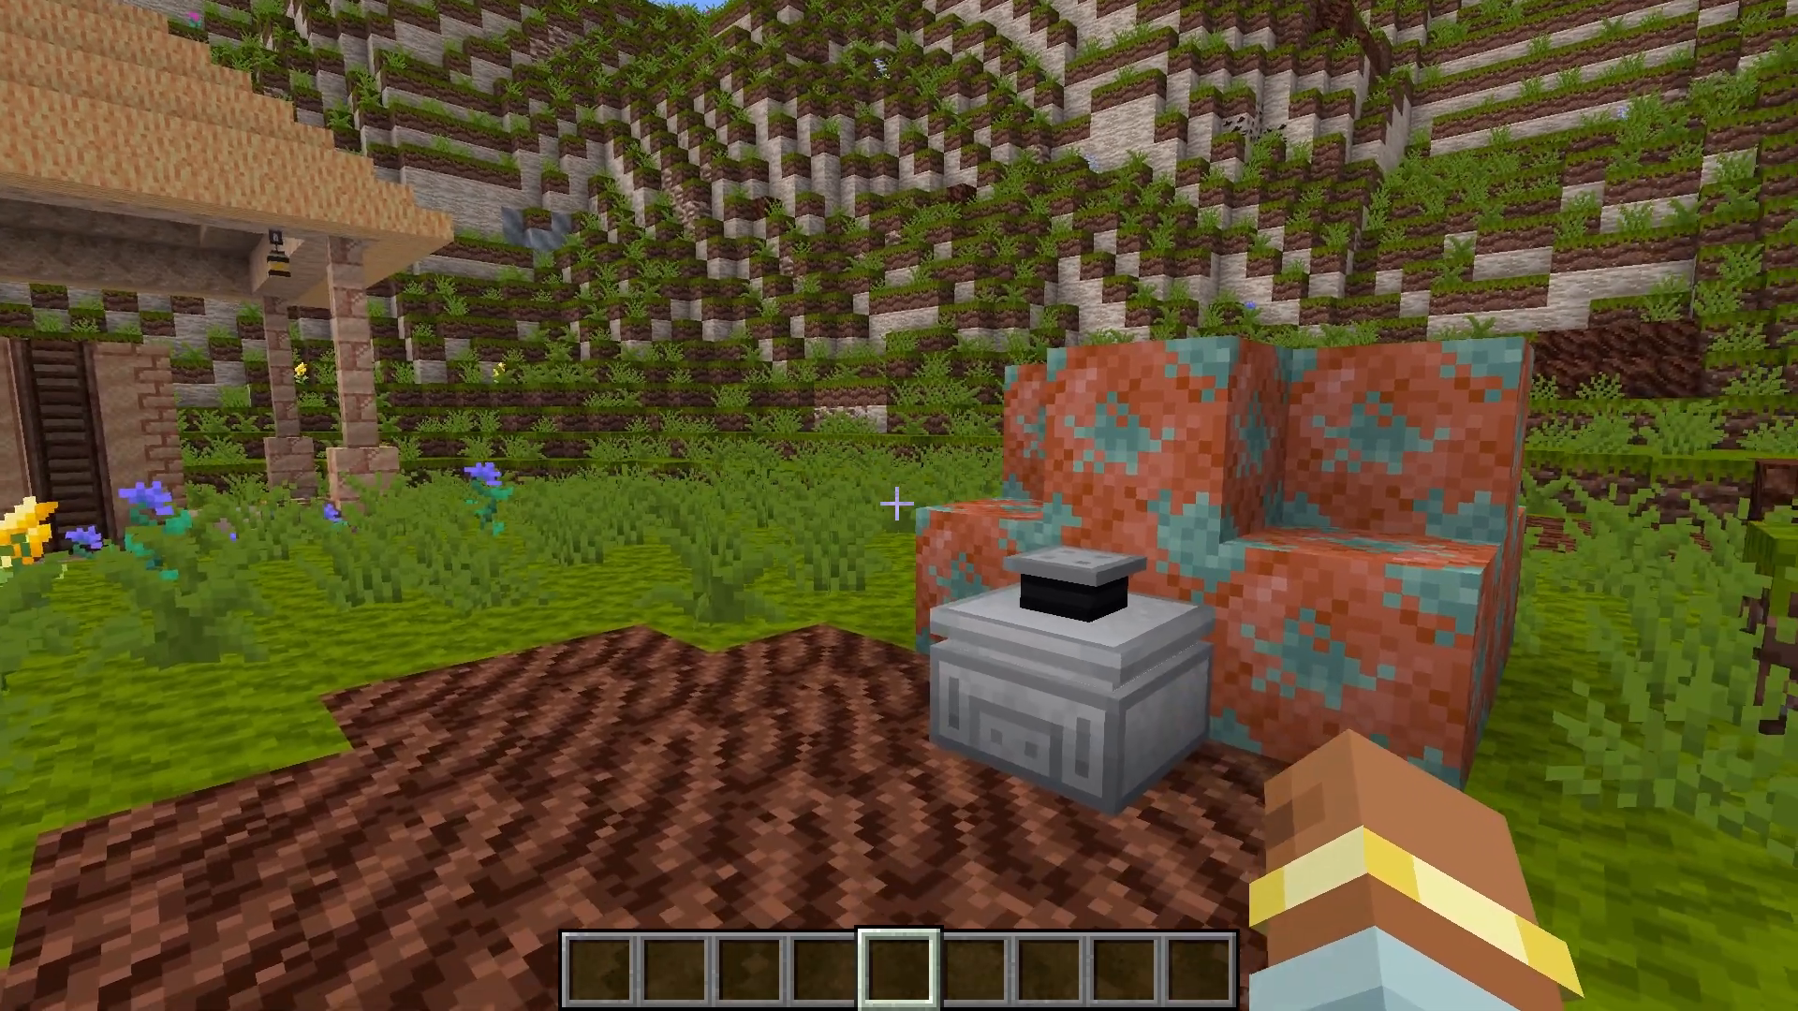
key(a)
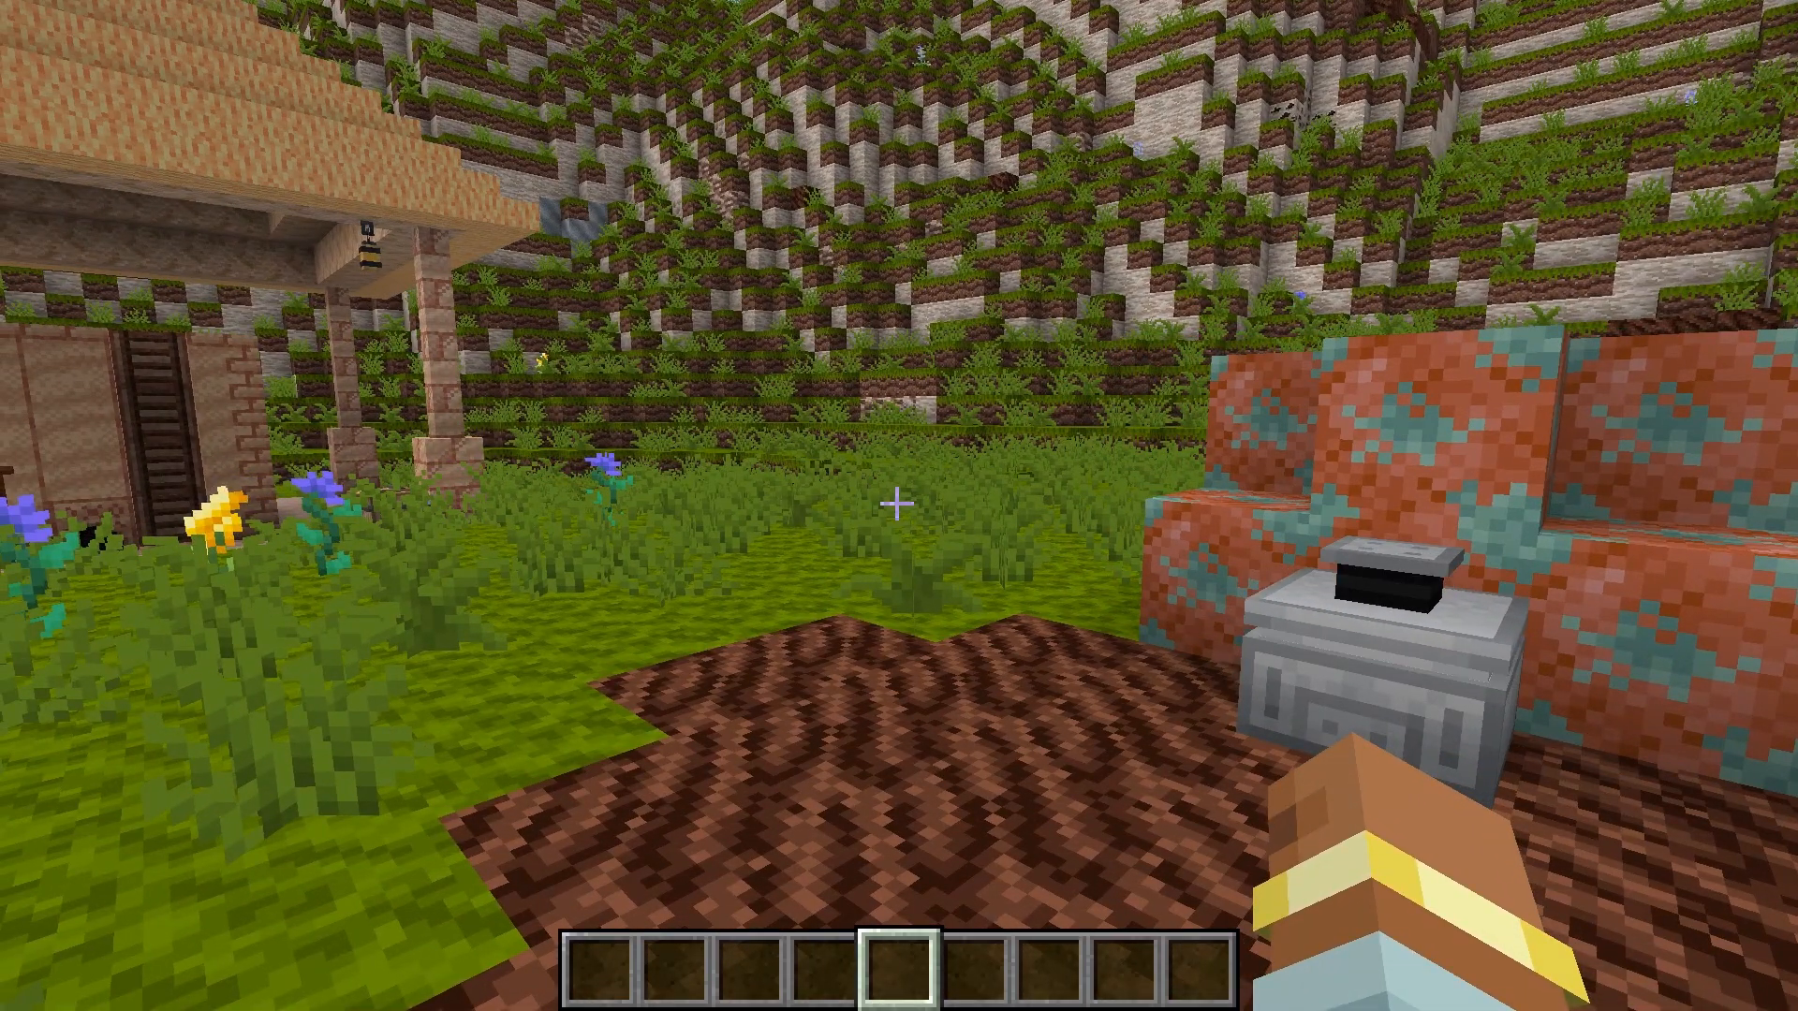